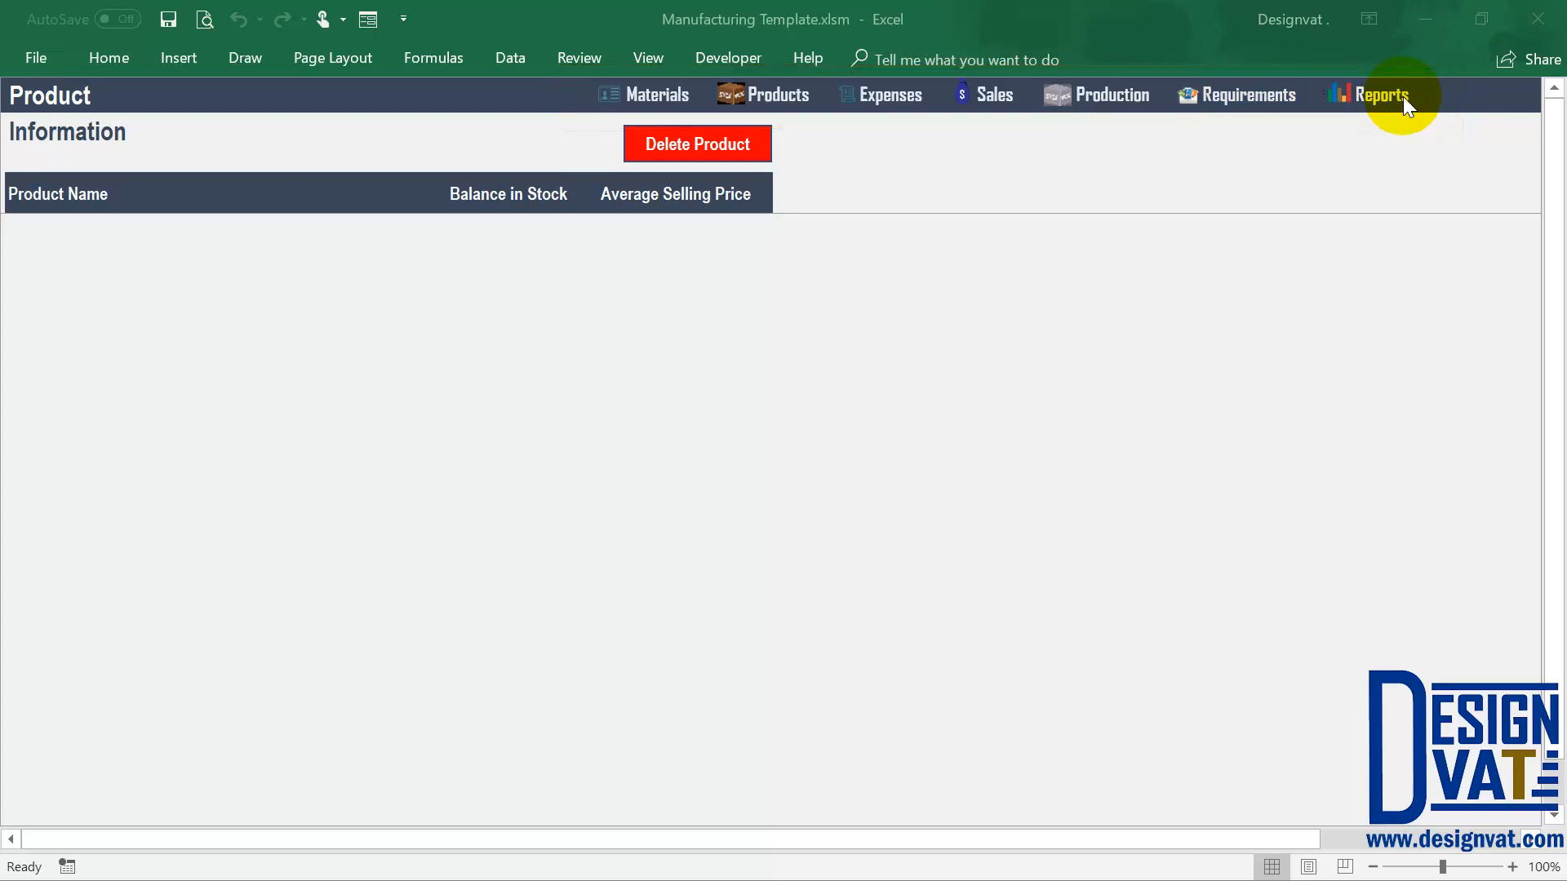
# View the Raw Material sheet, return to the Product sheet and examine its Balance in Stock and Average Selling Price columns
pyautogui.click(651, 99)
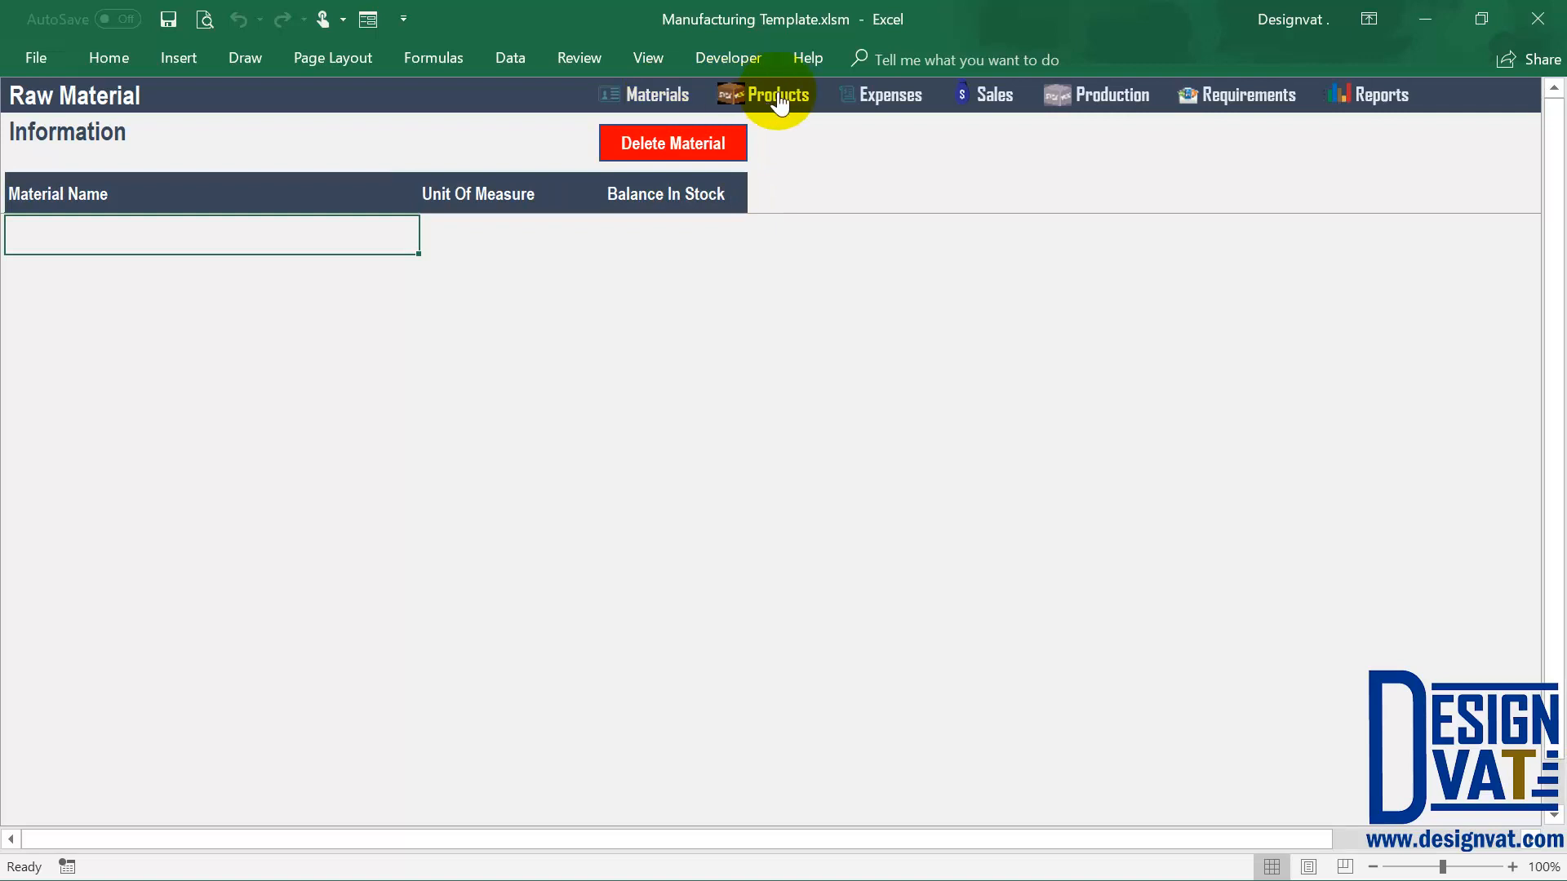
pyautogui.click(778, 96)
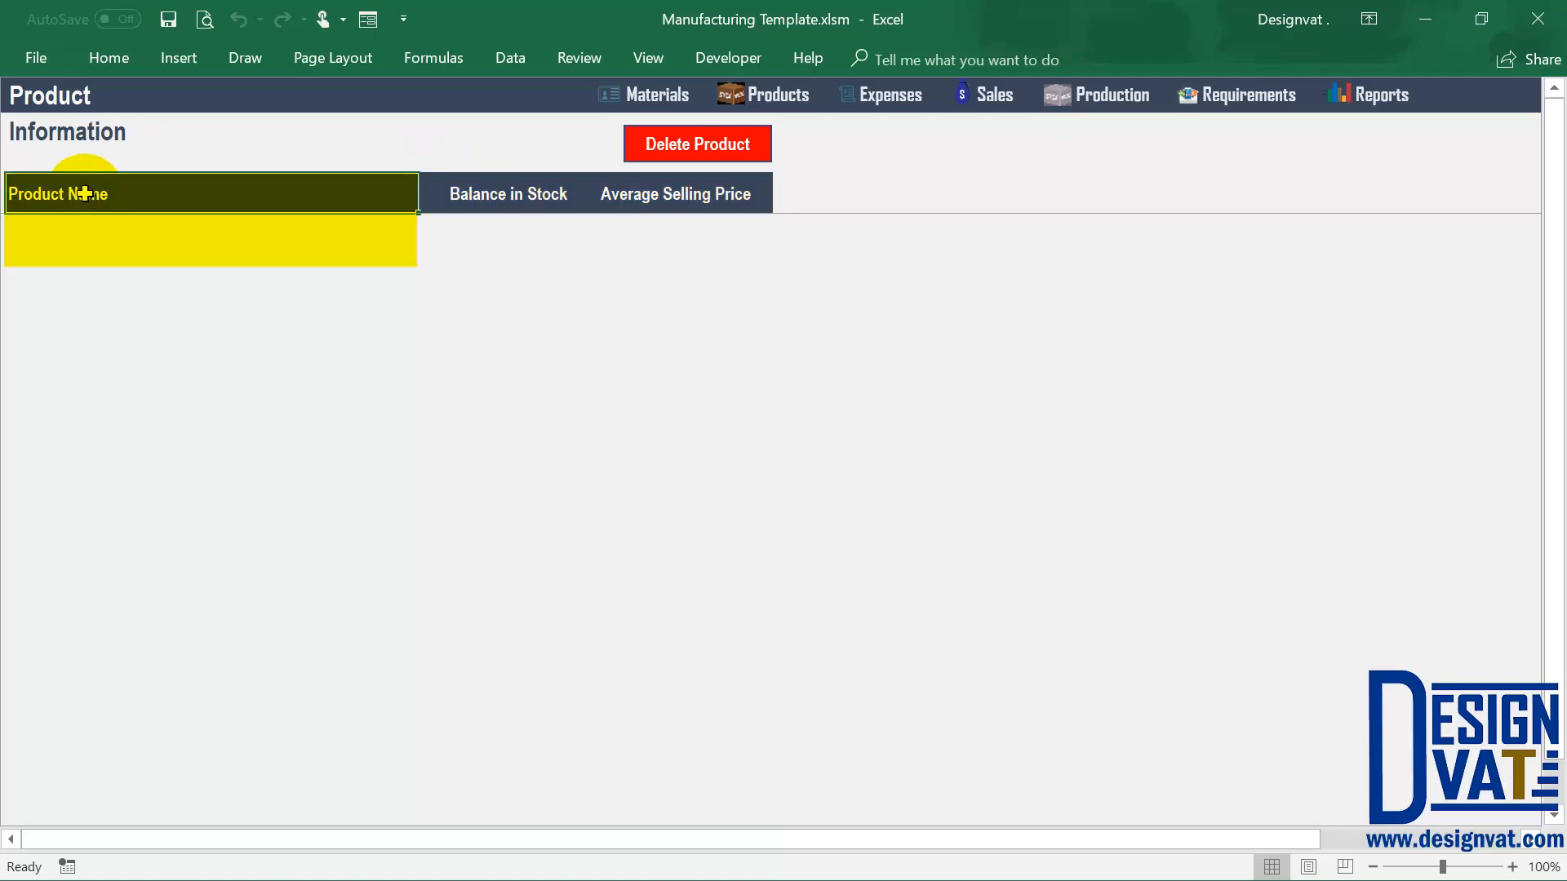
pyautogui.click(486, 191)
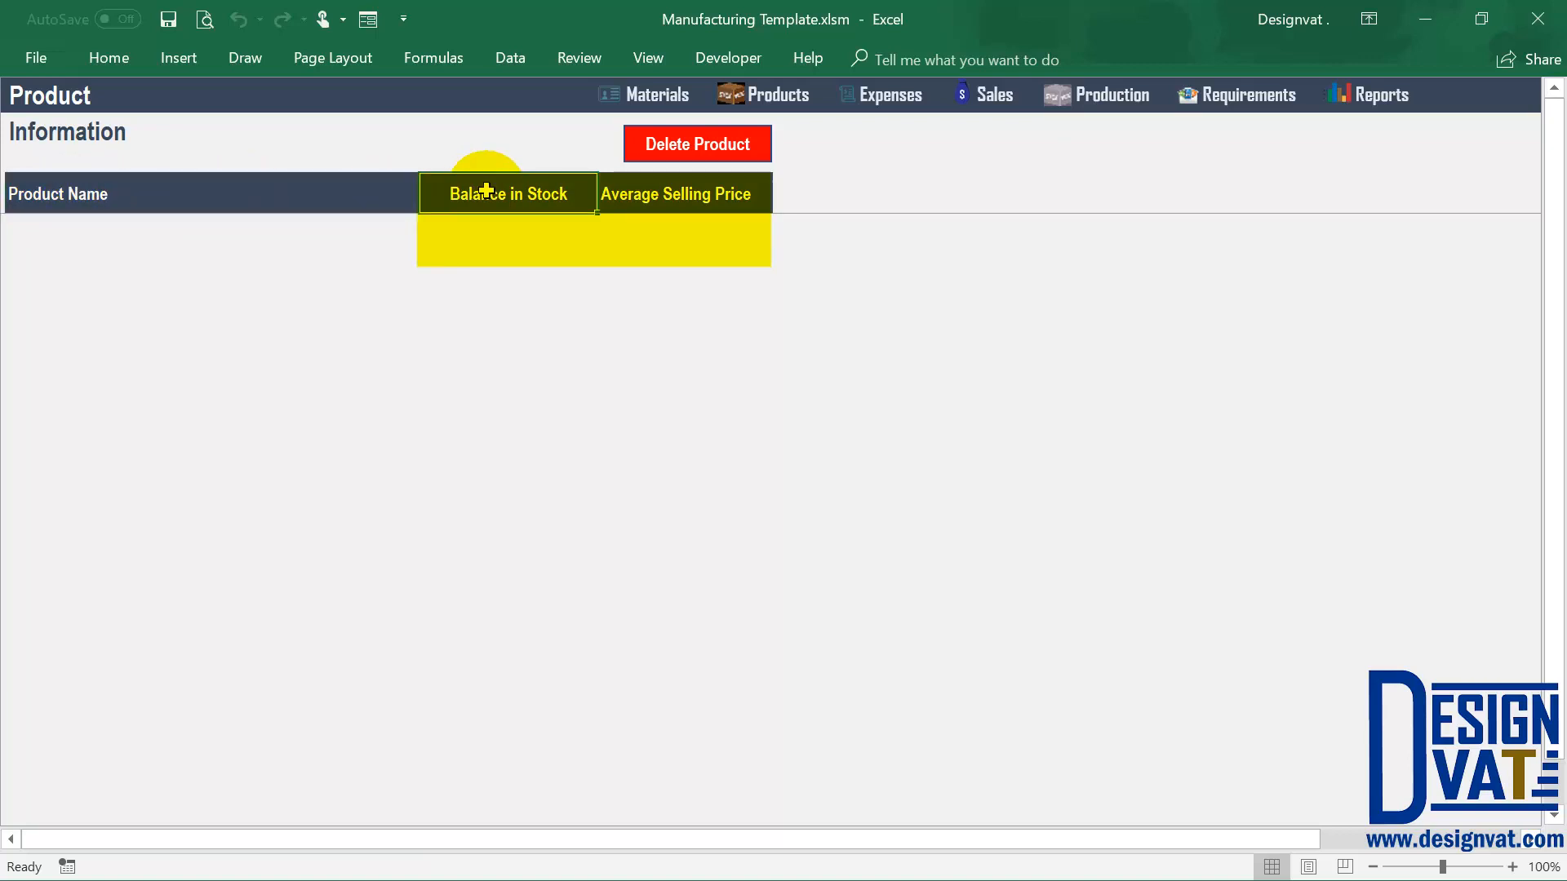
pyautogui.click(700, 201)
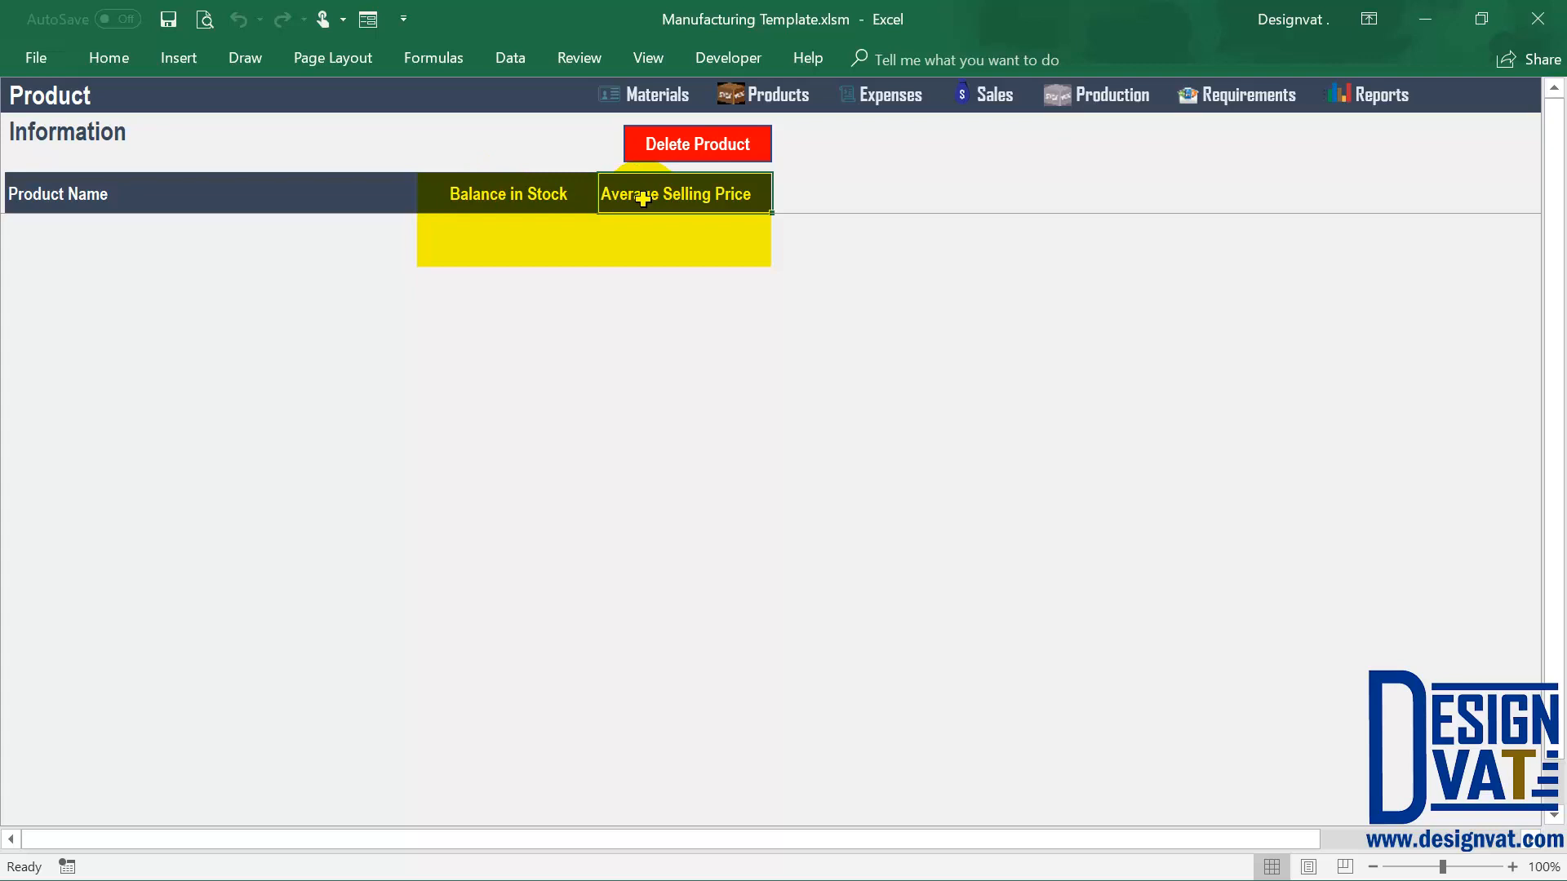
pyautogui.click(532, 194)
pyautogui.click(741, 195)
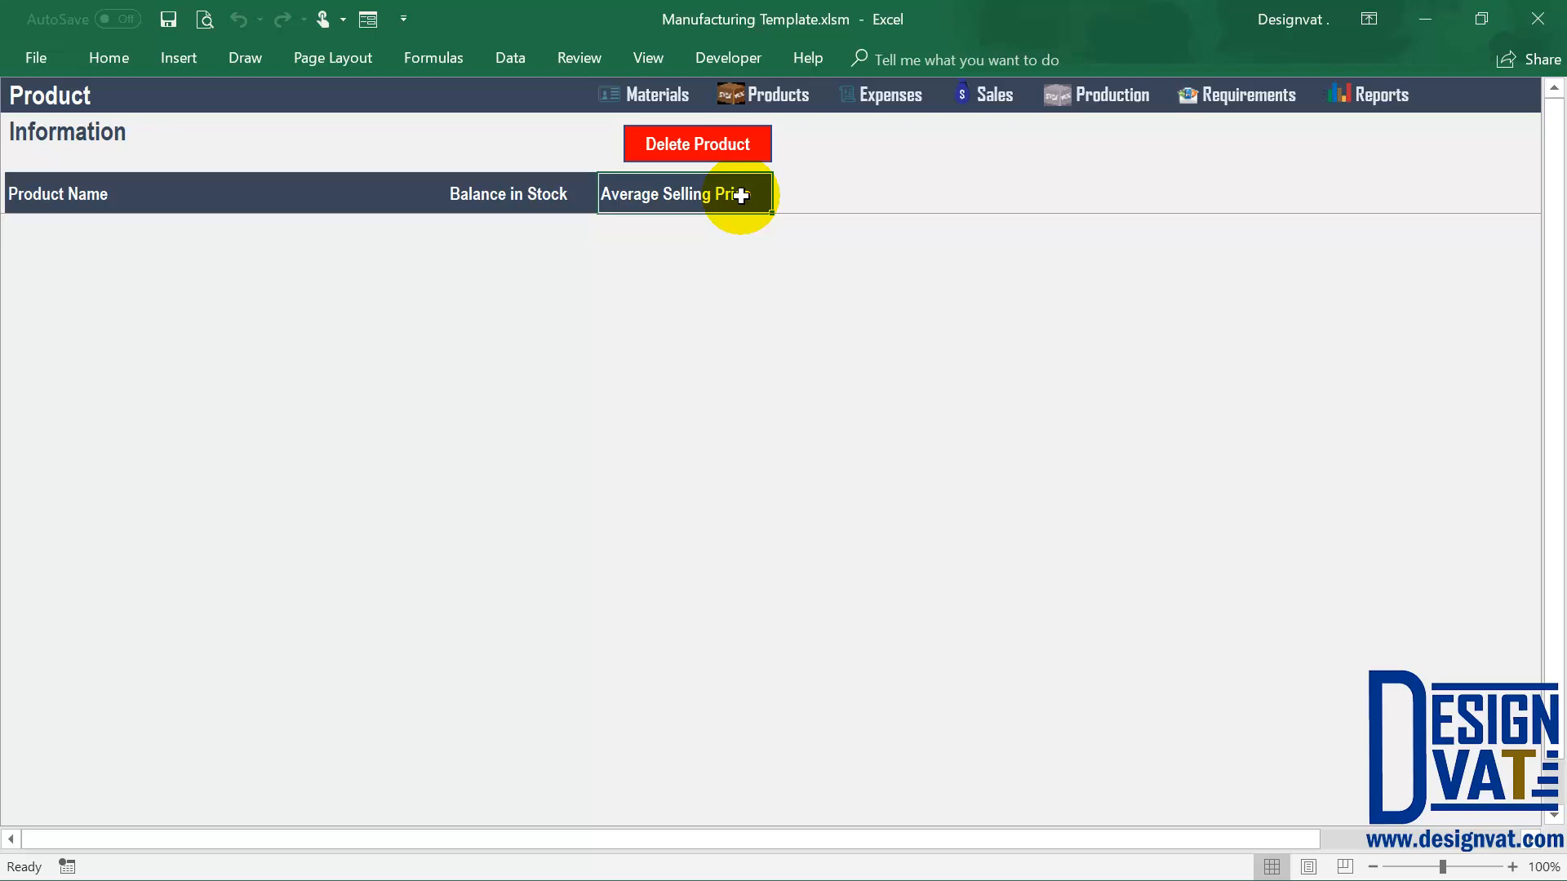
# Enter Vanilla Cake as the first product name in the product list and check its stock balance
pyautogui.click(83, 232)
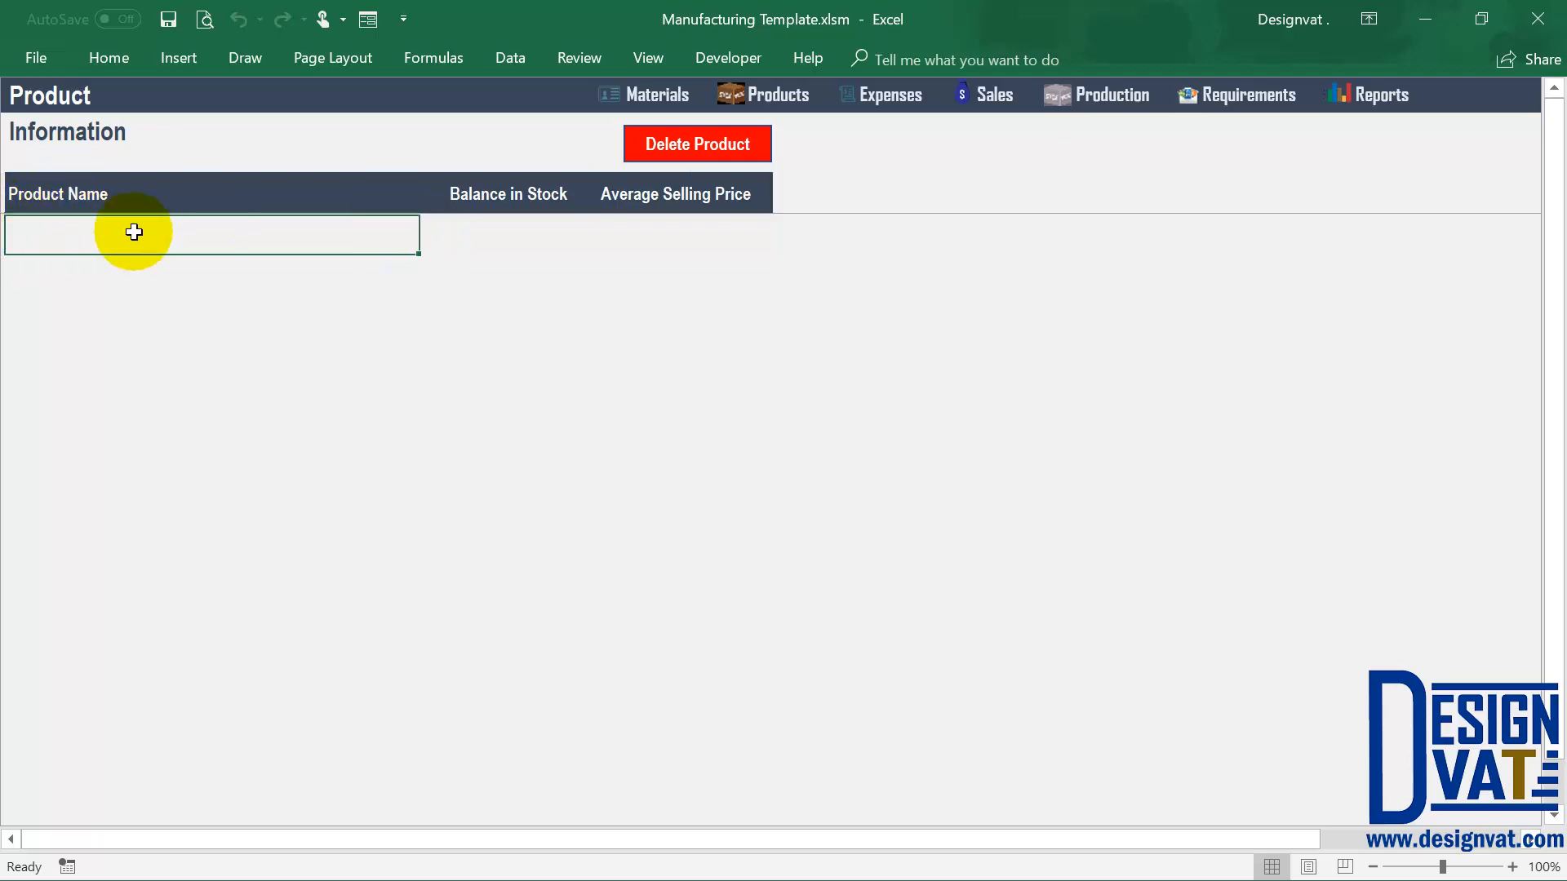
pyautogui.write('Vani')
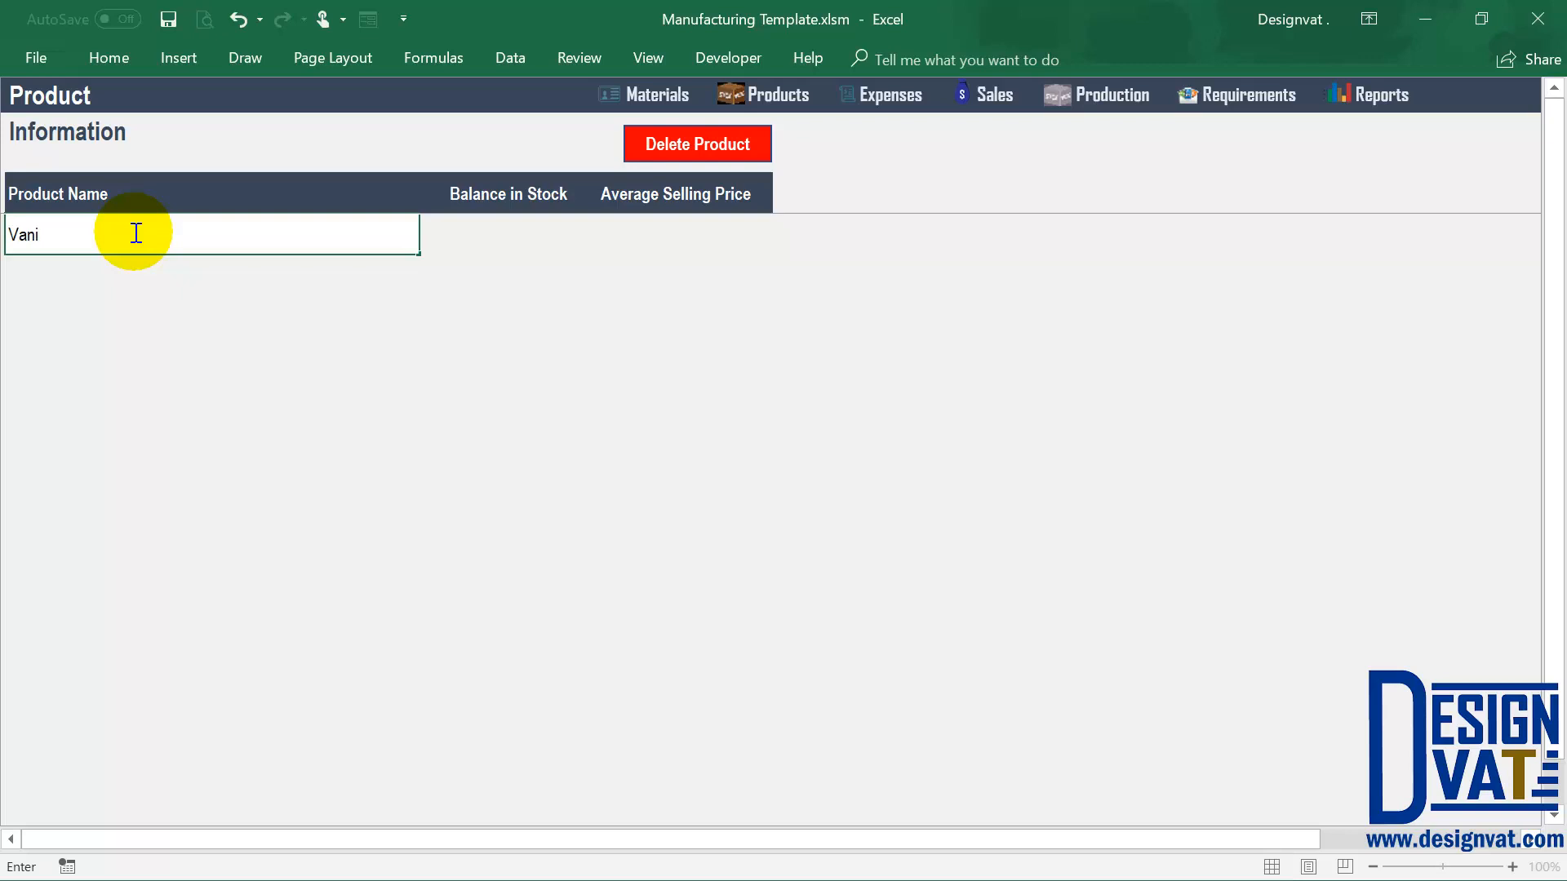
pyautogui.write('lla Cake')
pyautogui.press('Return')
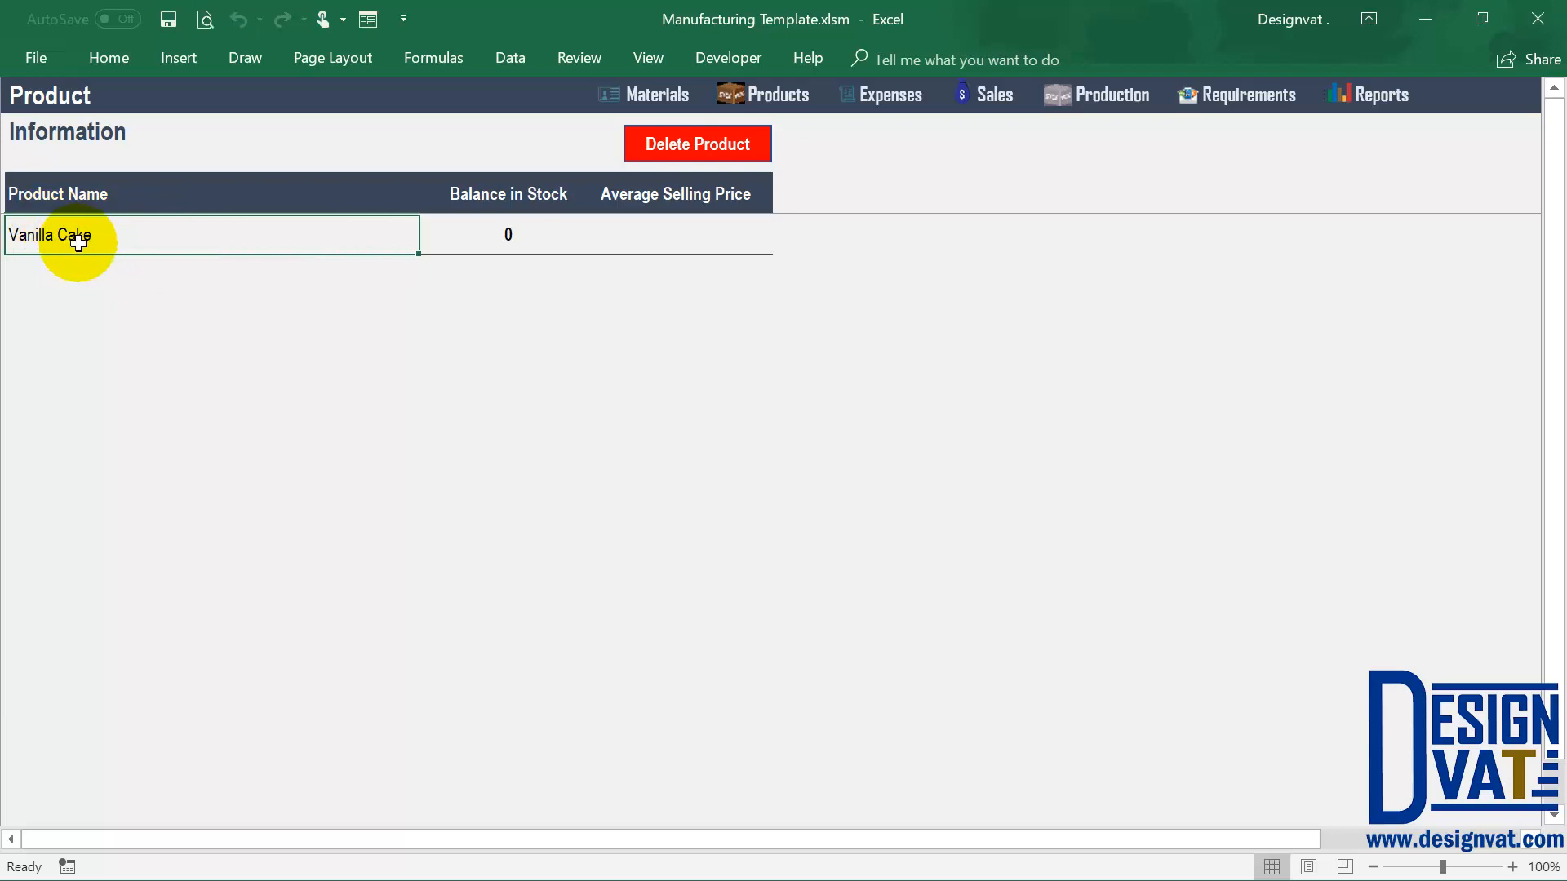
pyautogui.click(512, 237)
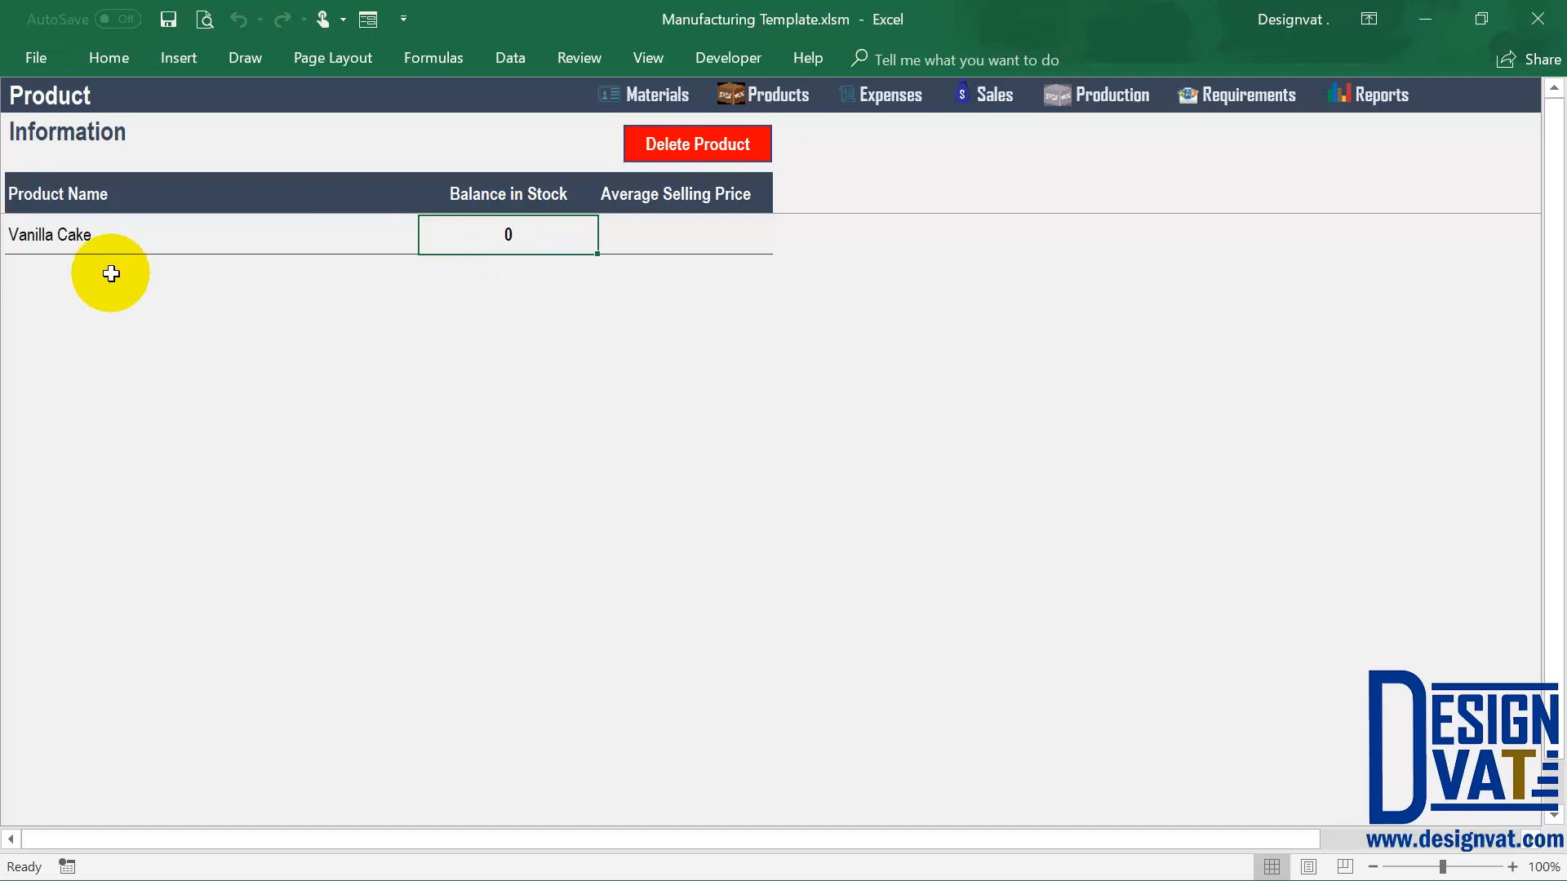
# Add Chocolate Cake as the second product, directly below Vanilla Cake
pyautogui.click(111, 274)
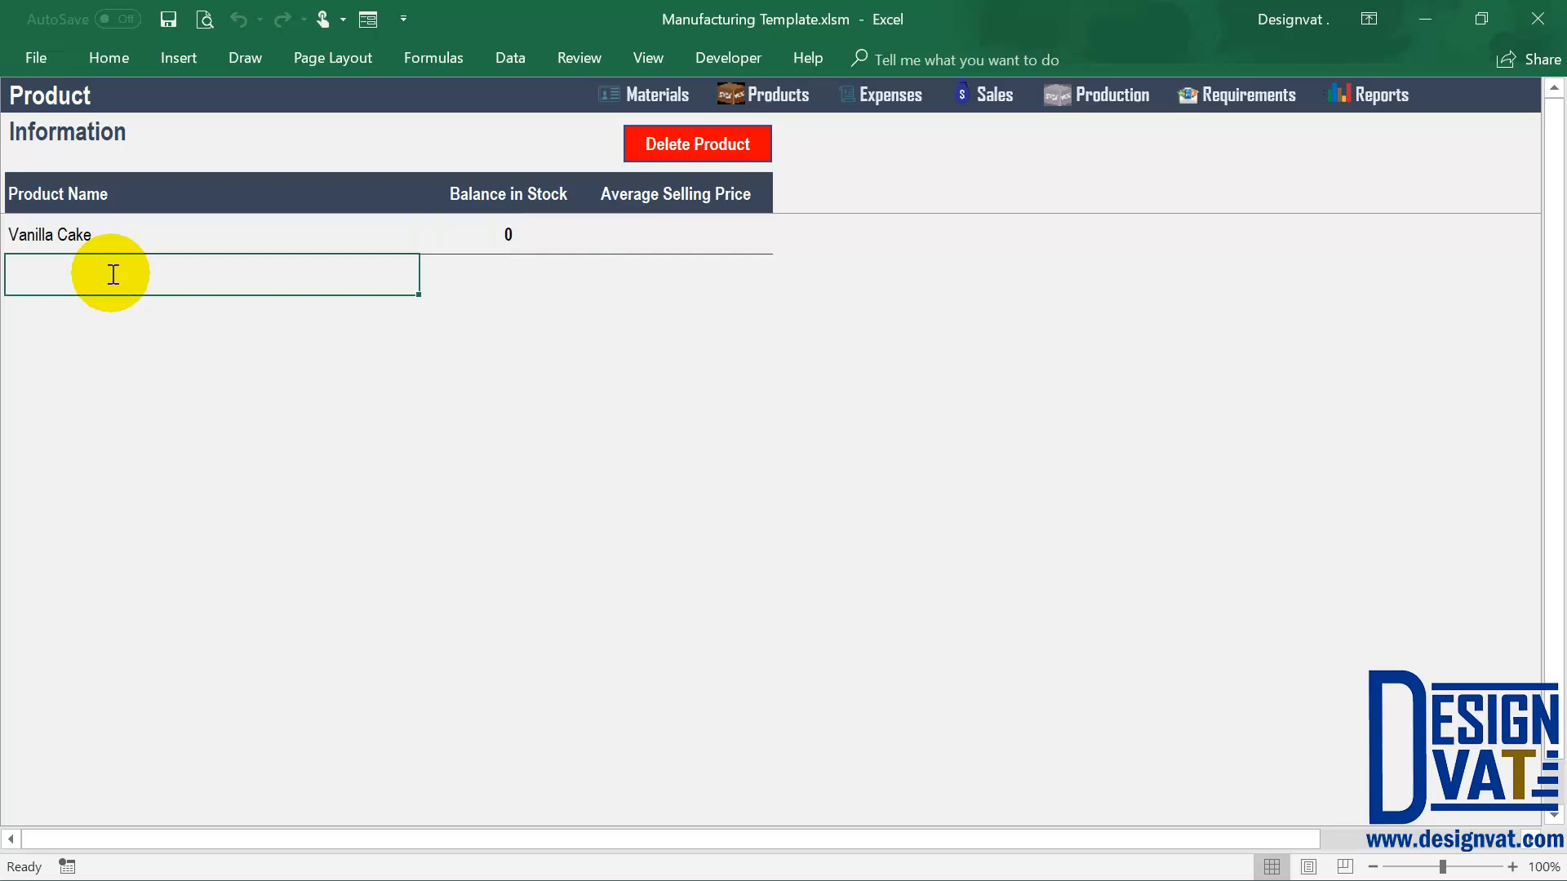
pyautogui.write('Choco late CAke')
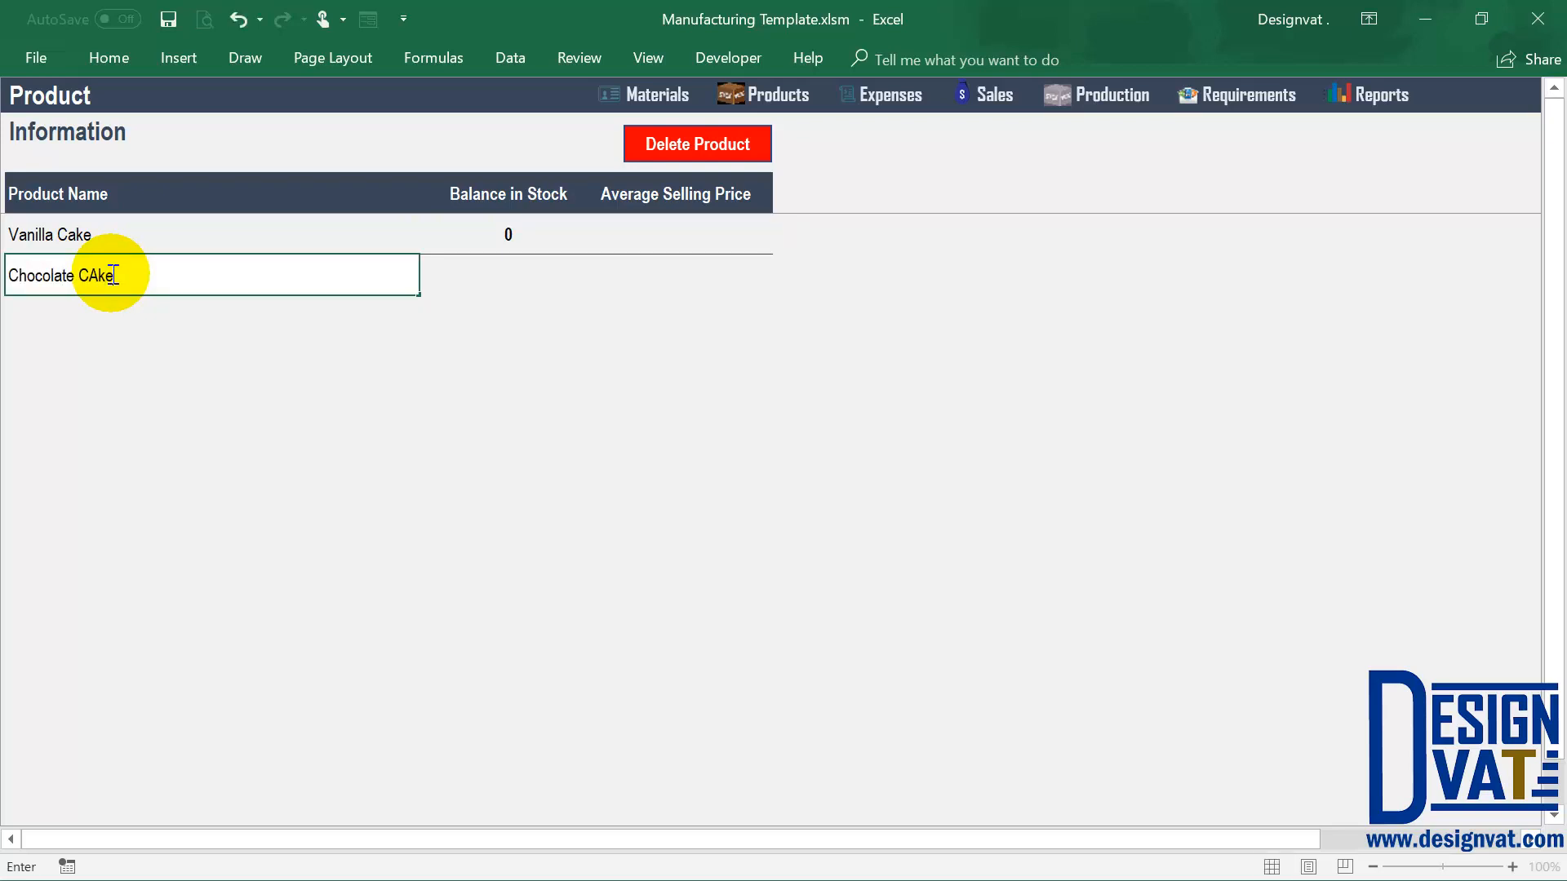
pyautogui.press('Return')
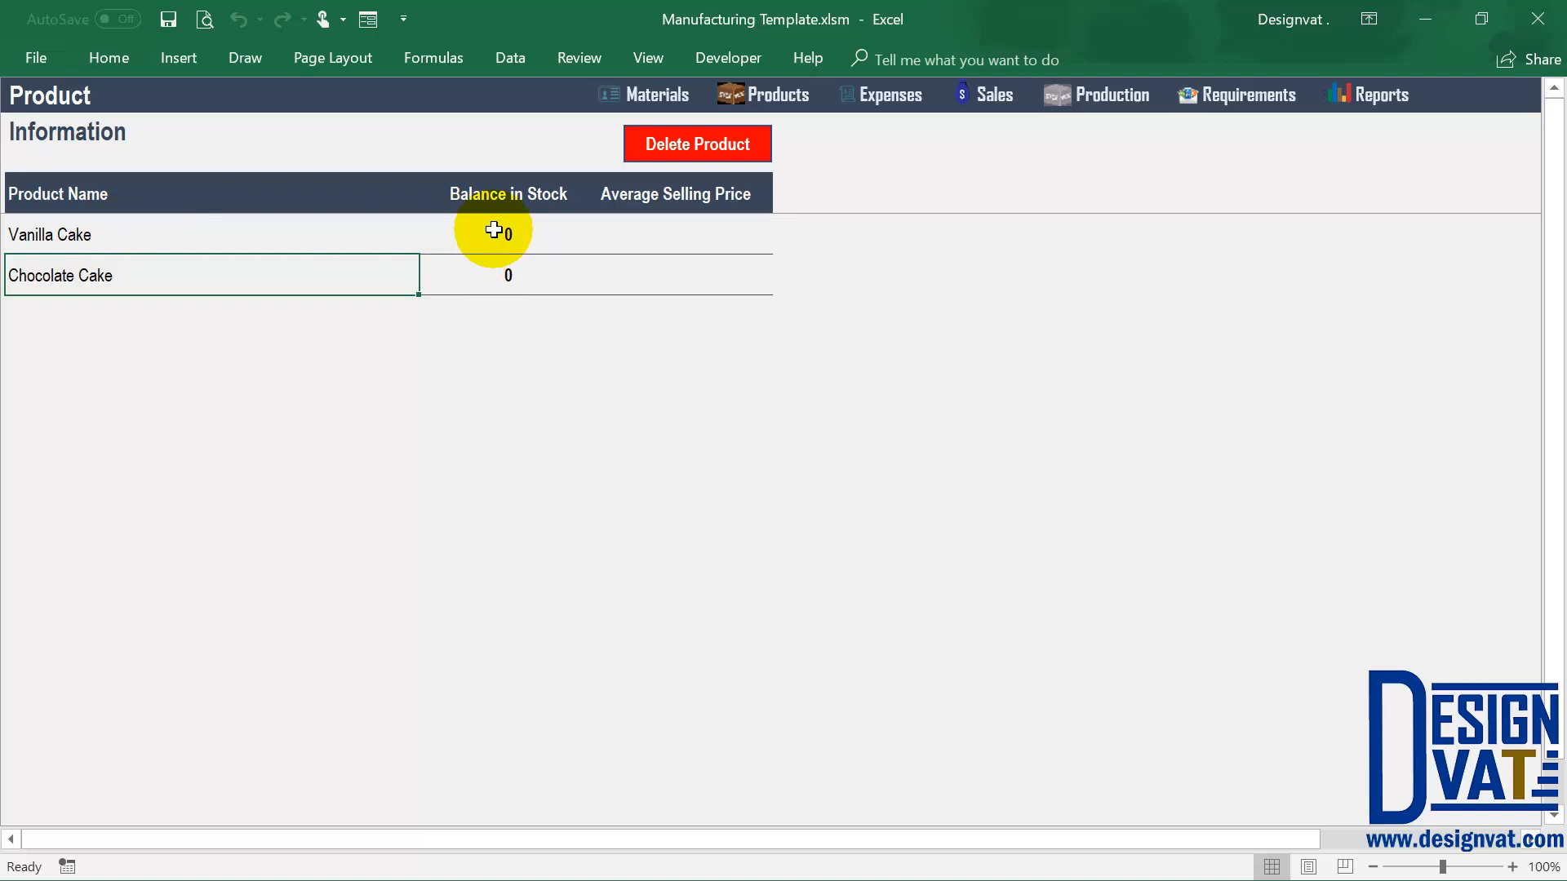
# Add a dummy third product named Random Value below Chocolate Cake
pyautogui.click(95, 316)
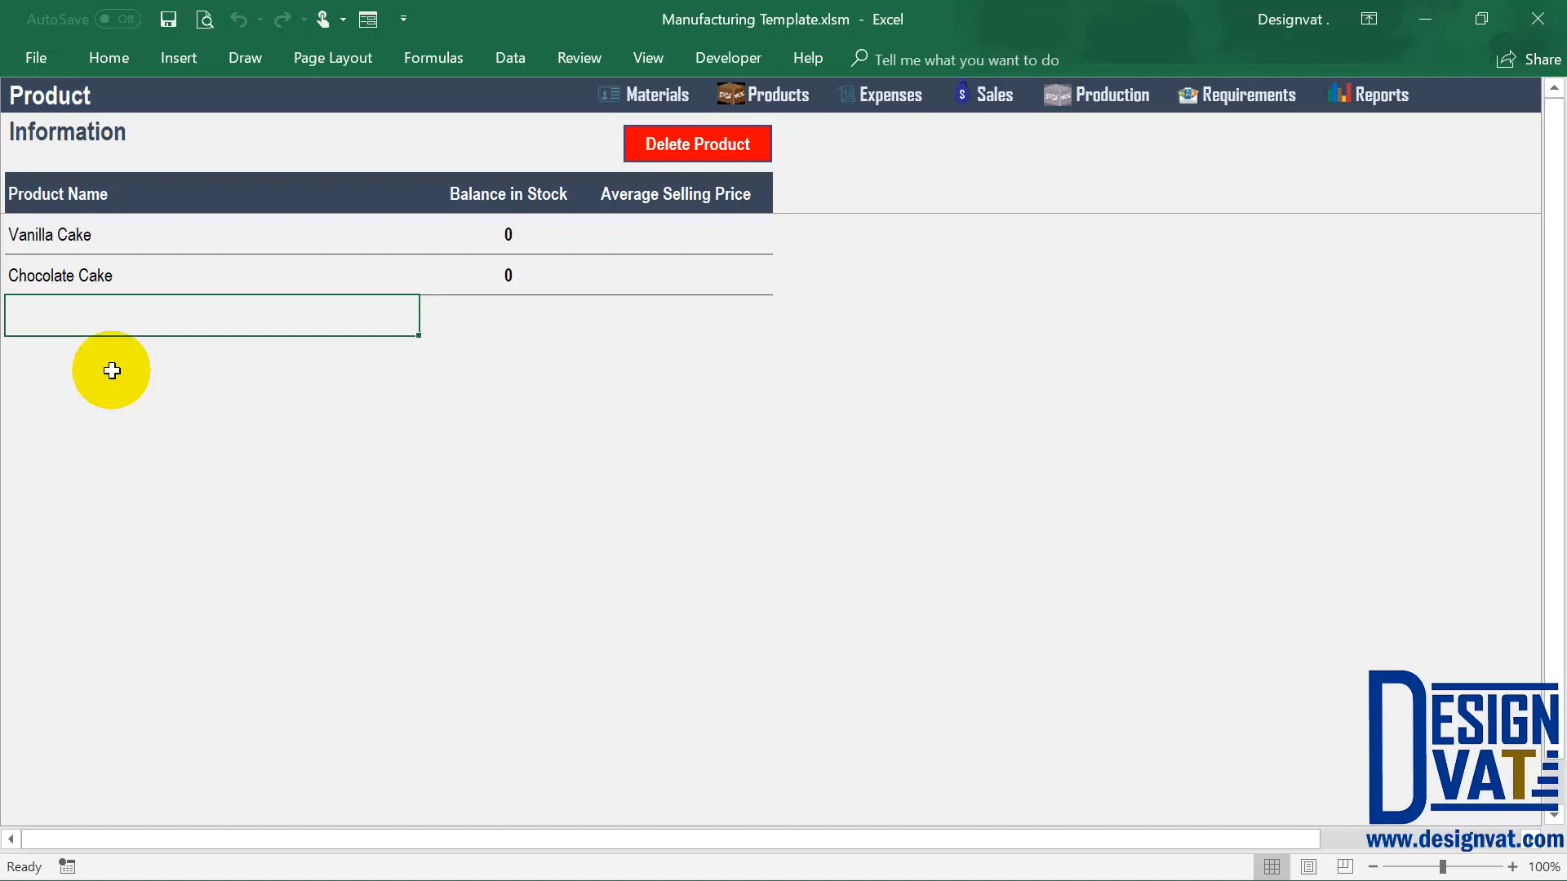
pyautogui.write('R')
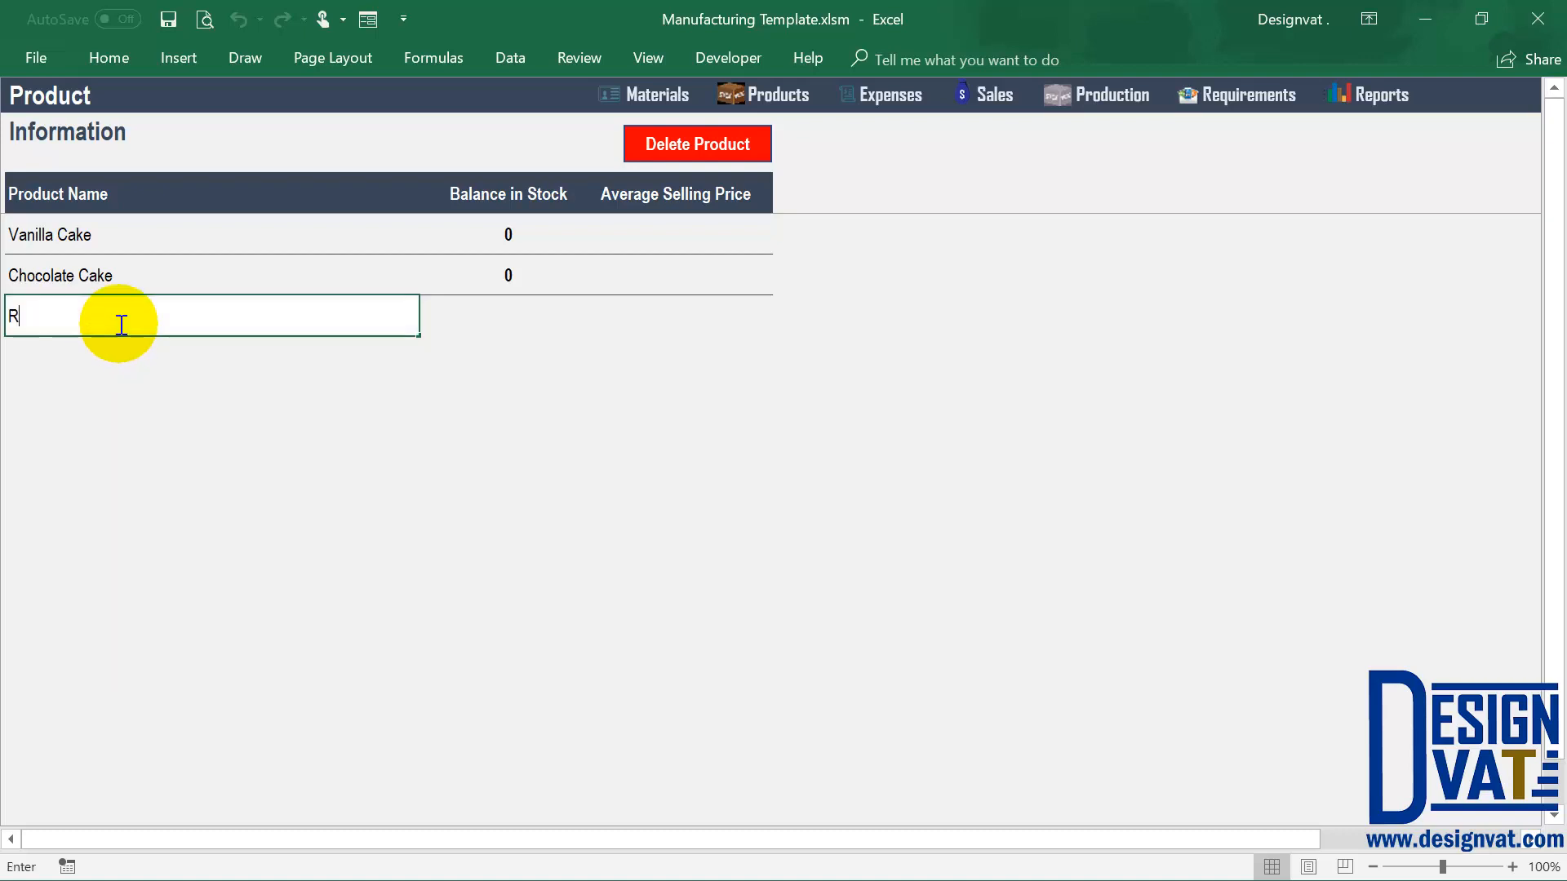
pyautogui.write('Andom Value')
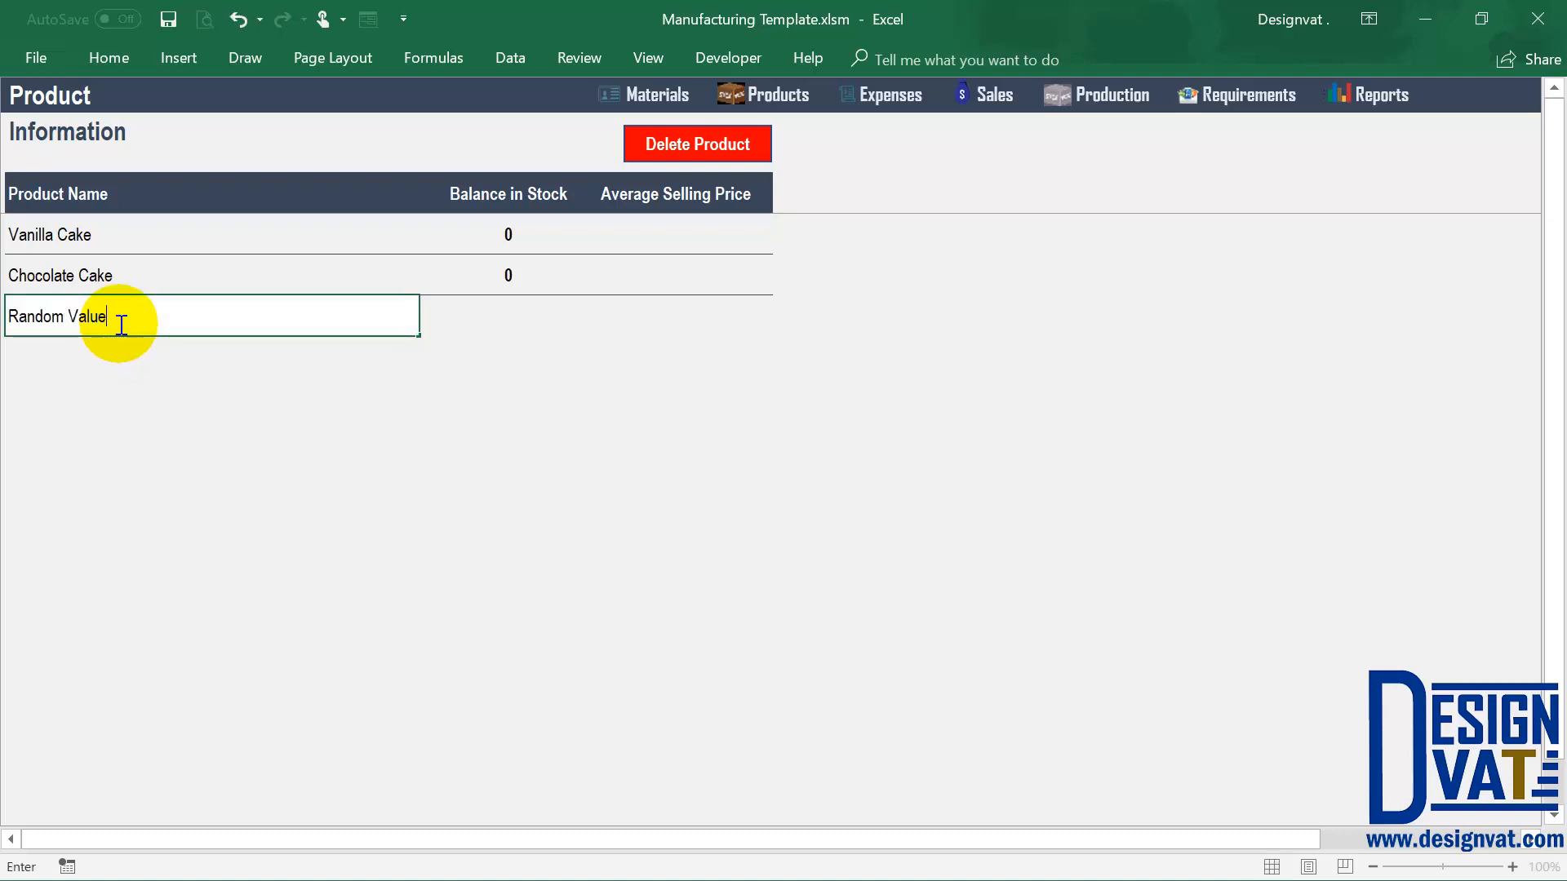
pyautogui.press('Return')
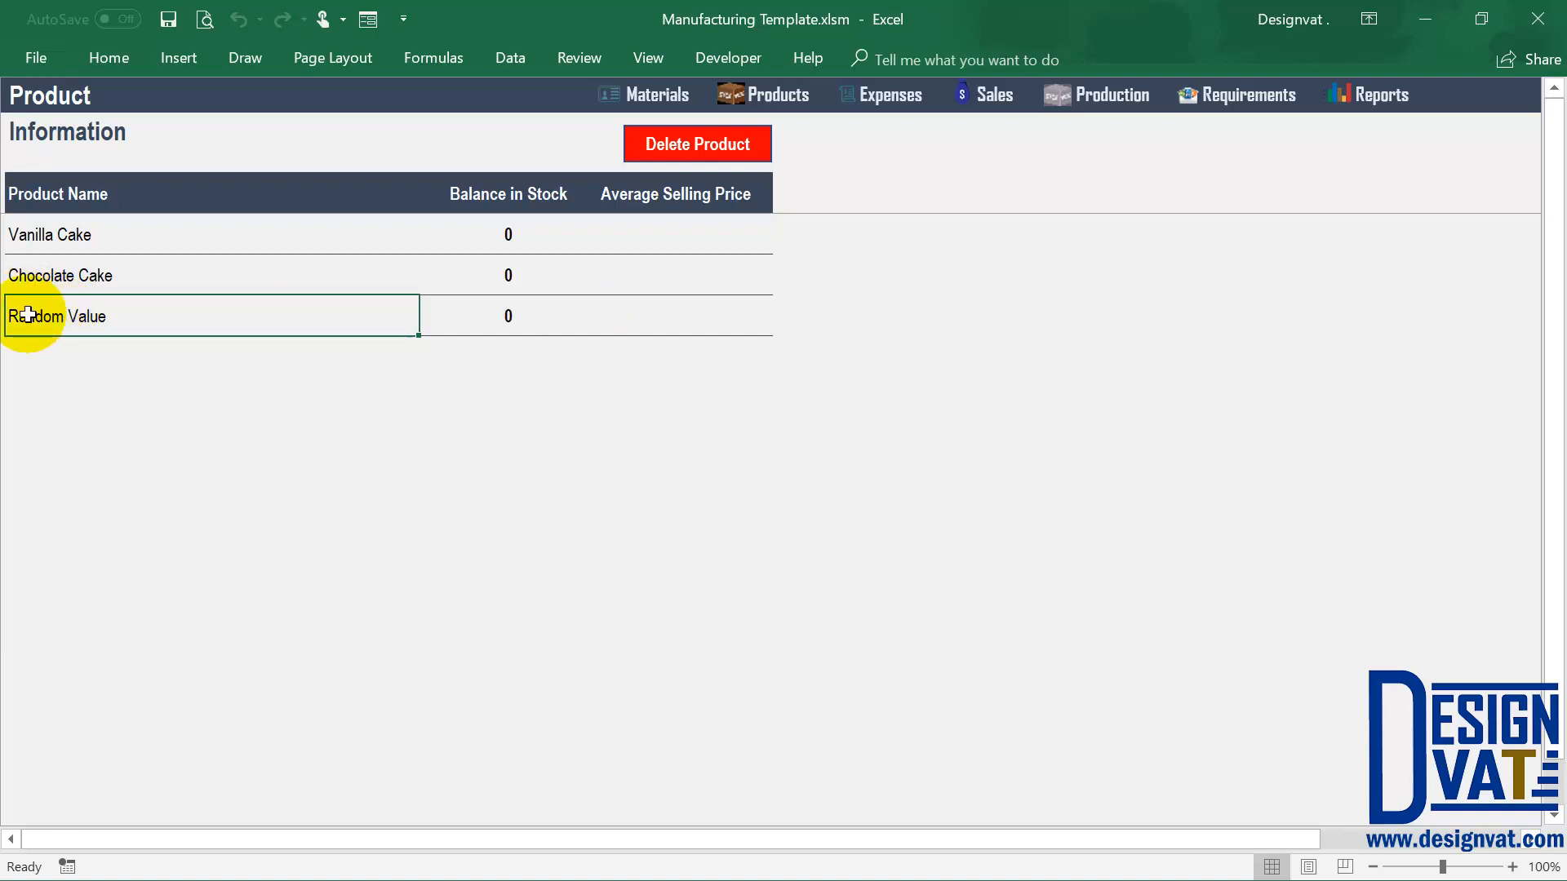
# Delete the Random Value product from the product list and confirm the deletion
pyautogui.click(728, 144)
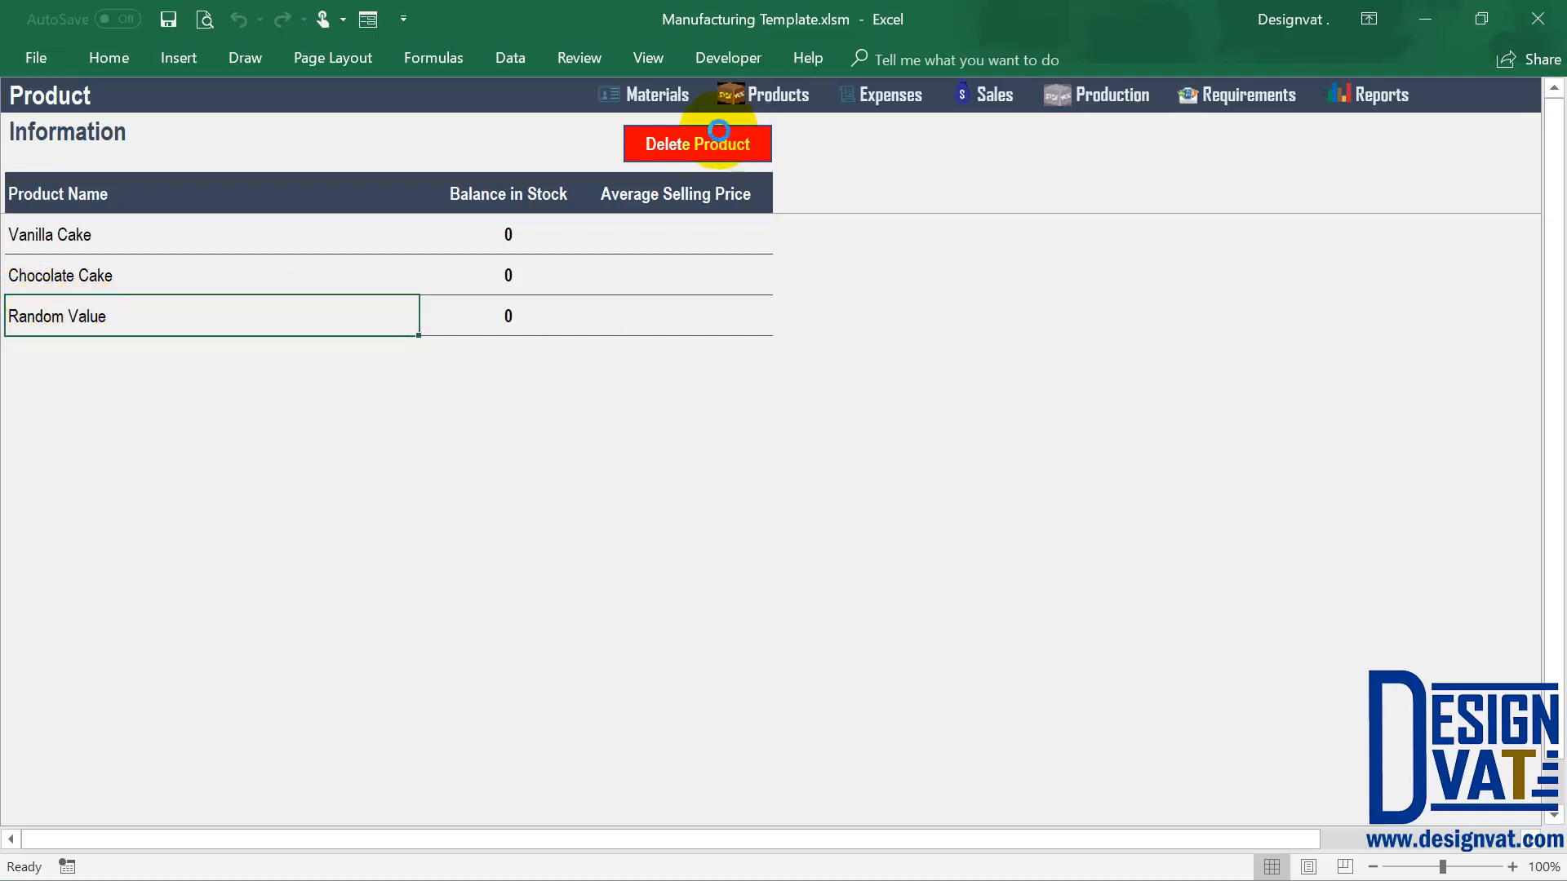
pyautogui.moveTo(760, 385); pyautogui.dragTo(688, 279)
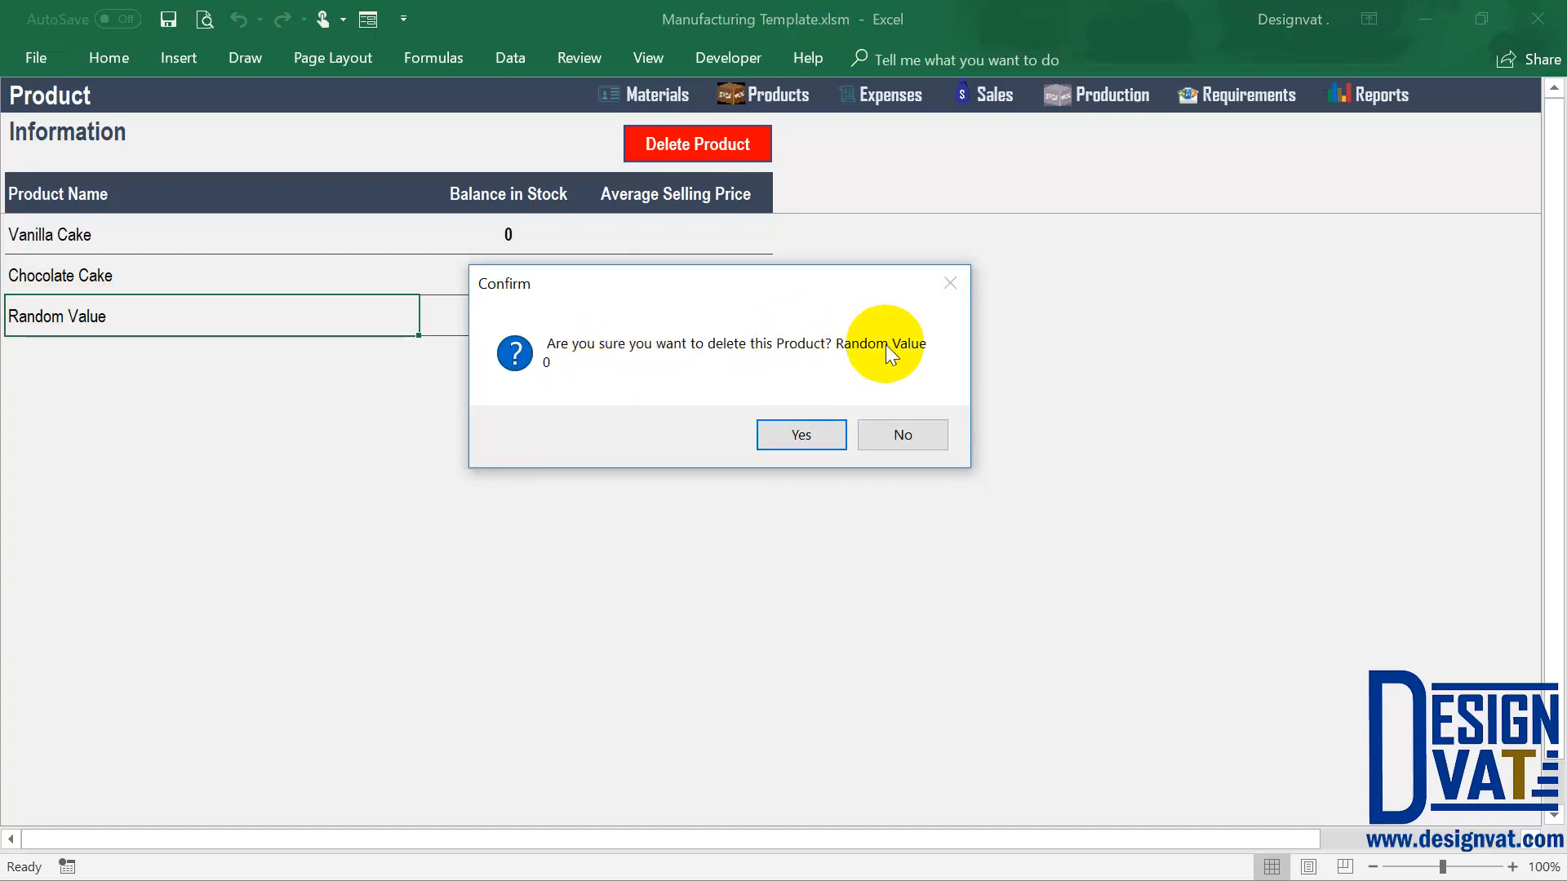
pyautogui.click(818, 434)
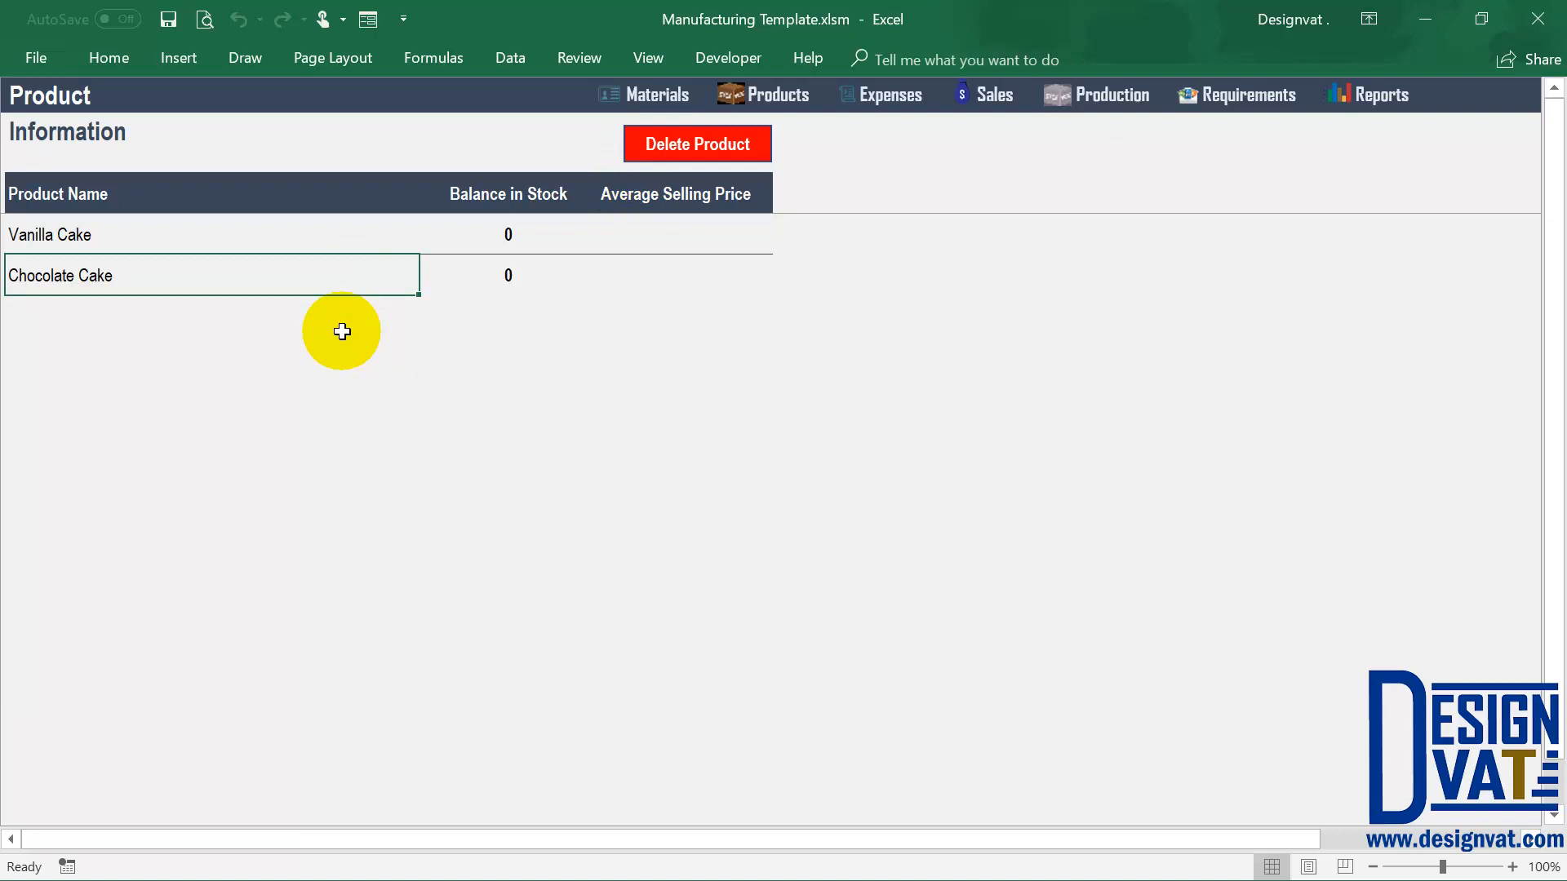
# Go to the Raw Material sheet and add Flour as the first material with Kg as its unit of measure
pyautogui.click(663, 102)
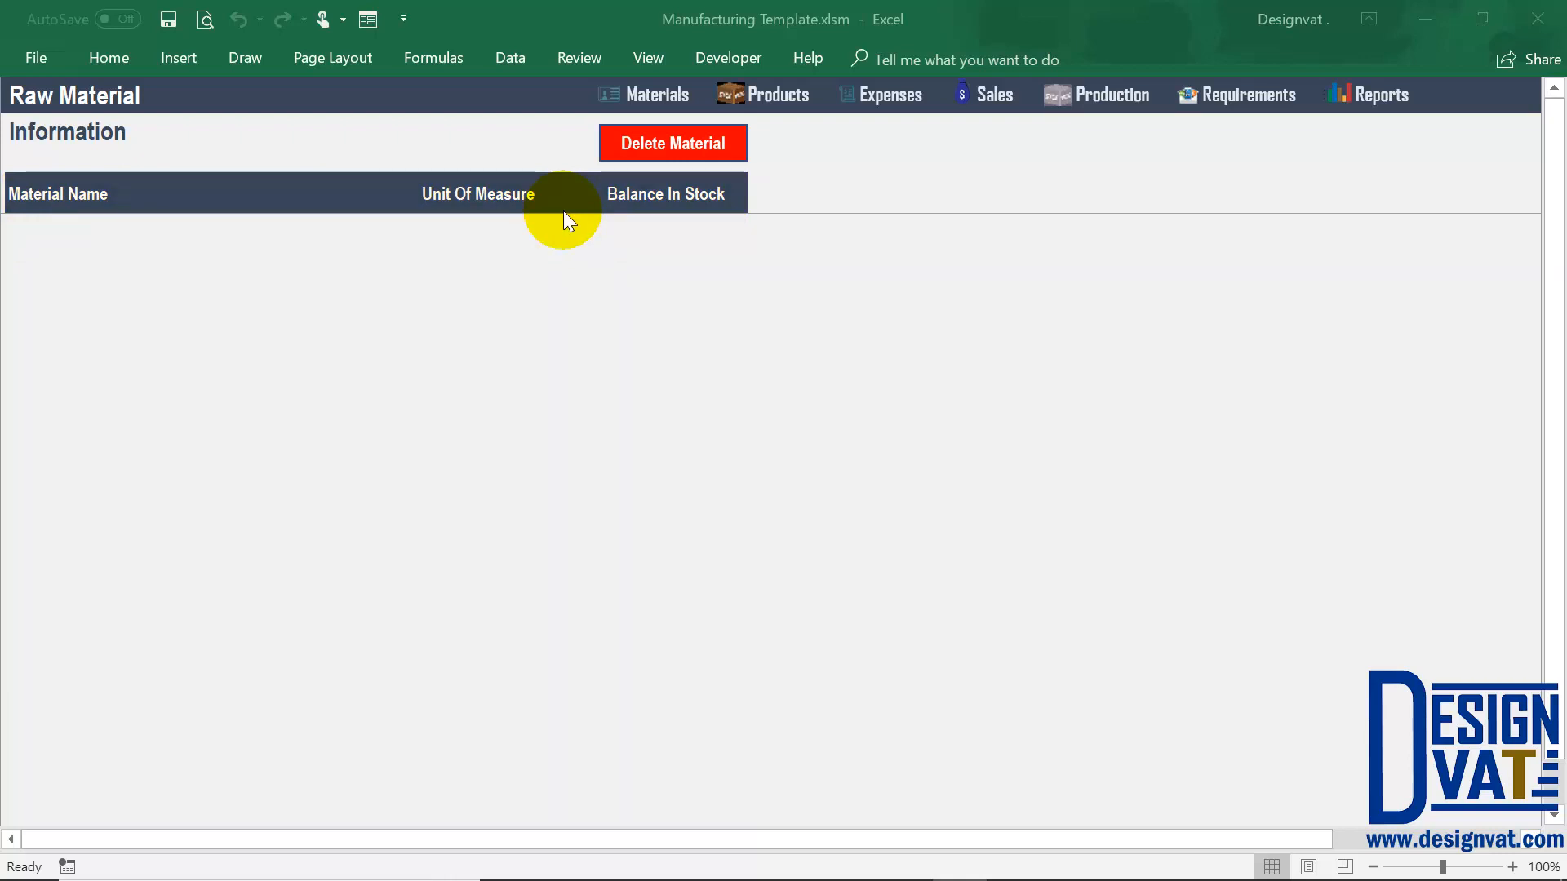
pyautogui.click(71, 198)
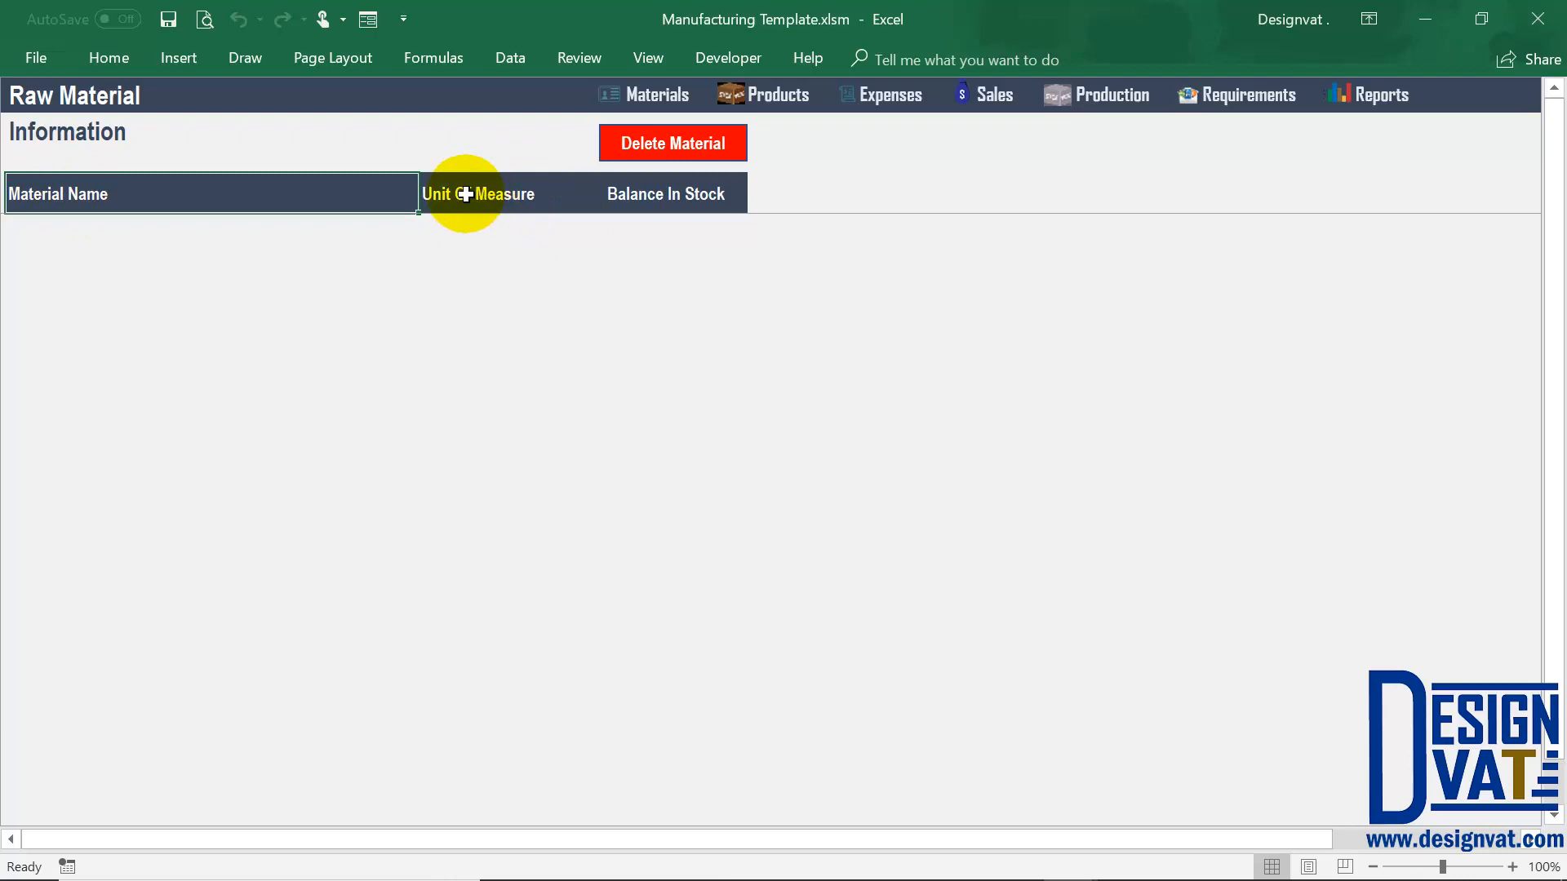
pyautogui.click(465, 194)
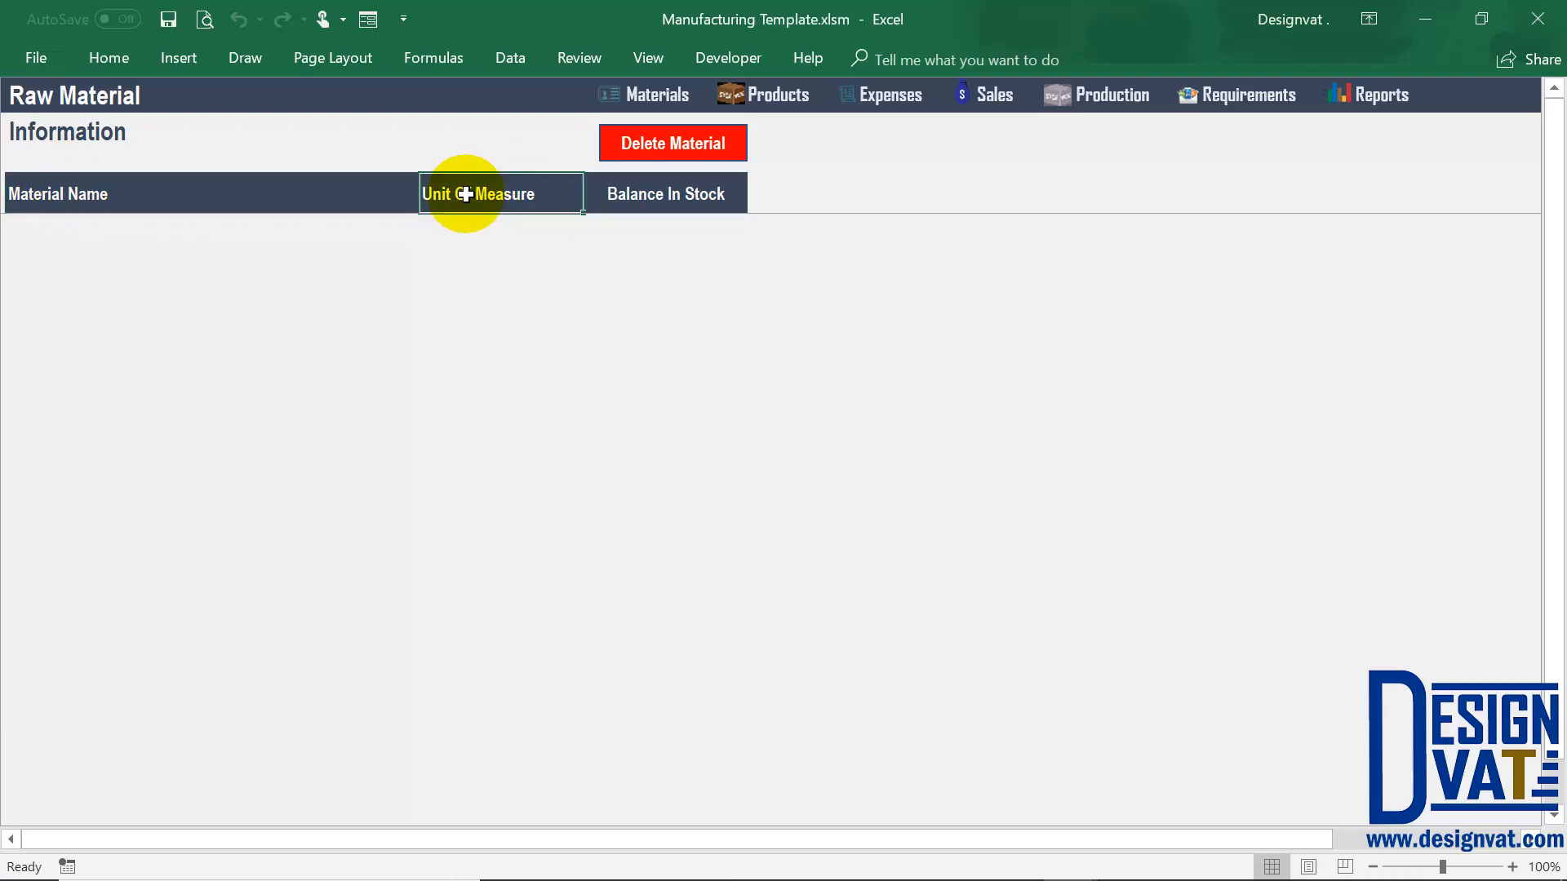
pyautogui.click(164, 237)
pyautogui.doubleClick(166, 238)
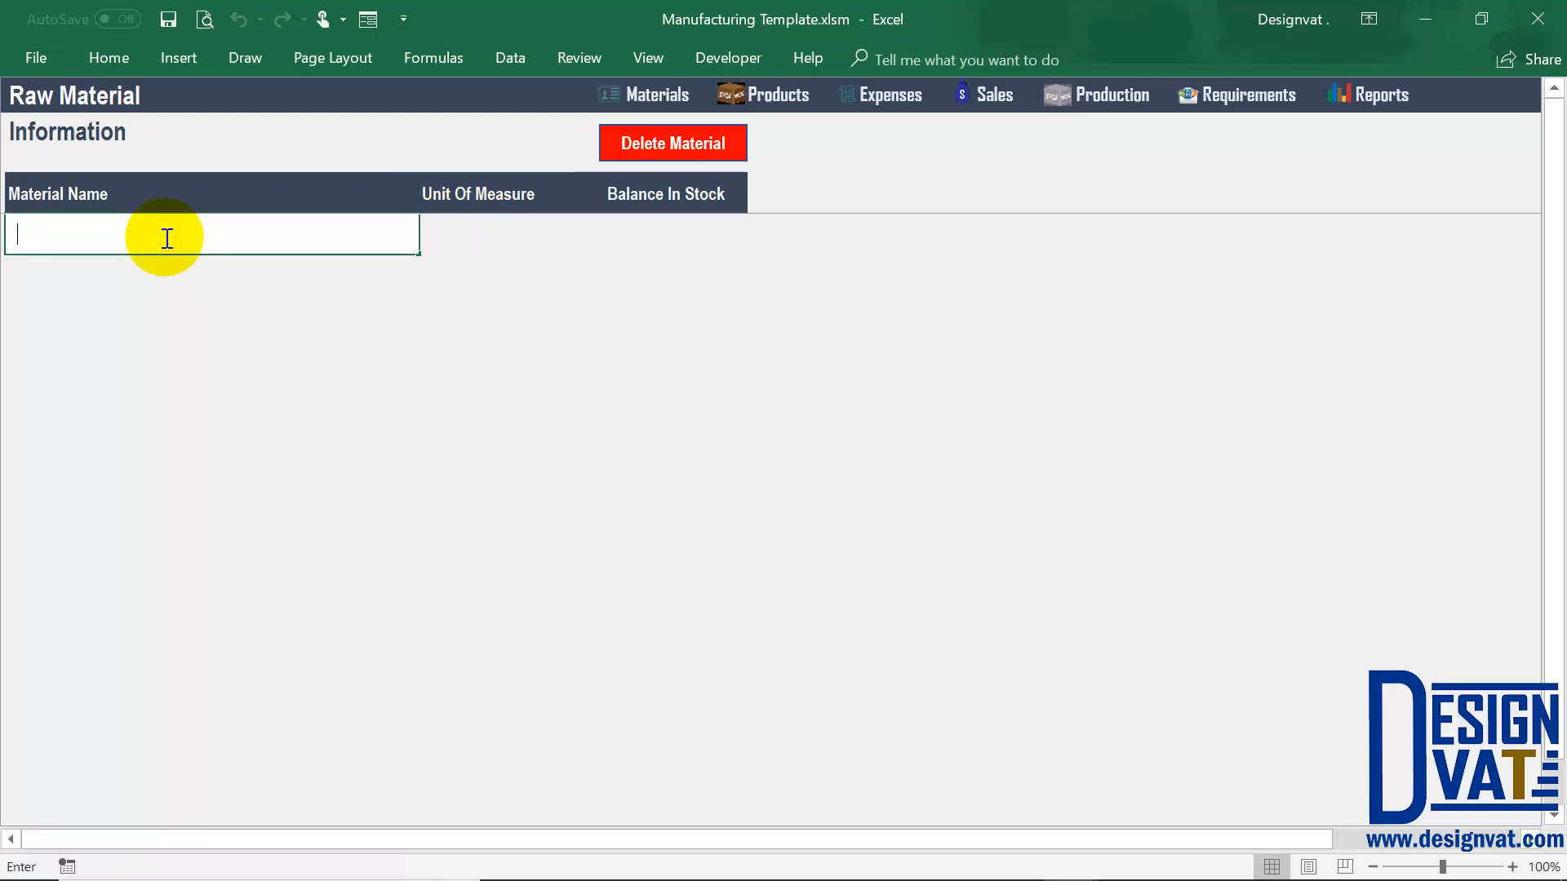
pyautogui.write('Flour')
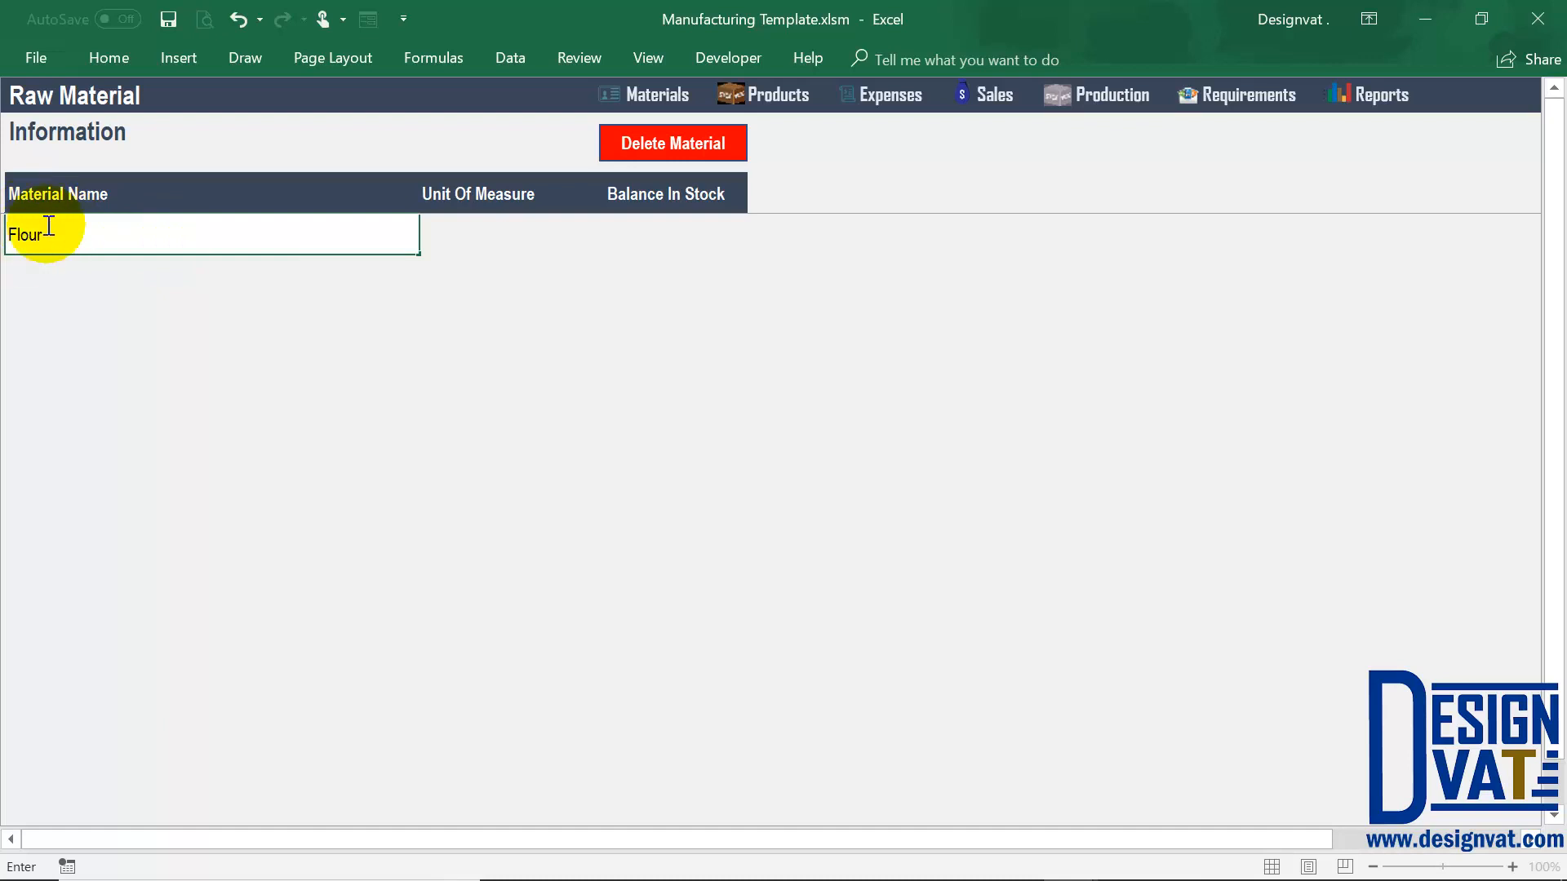
pyautogui.click(451, 236)
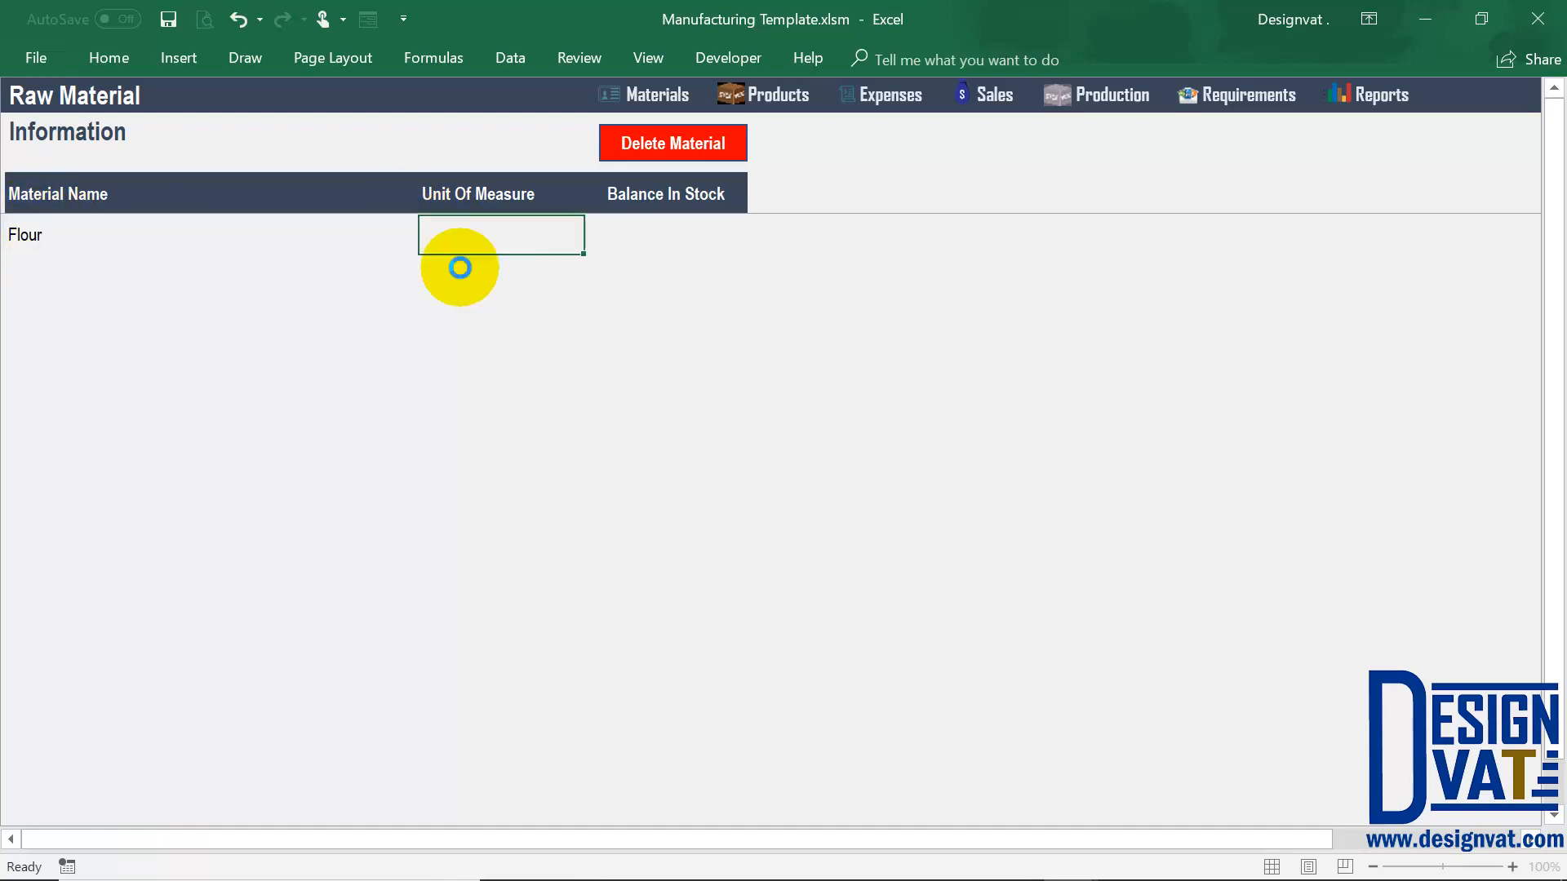
pyautogui.click(469, 235)
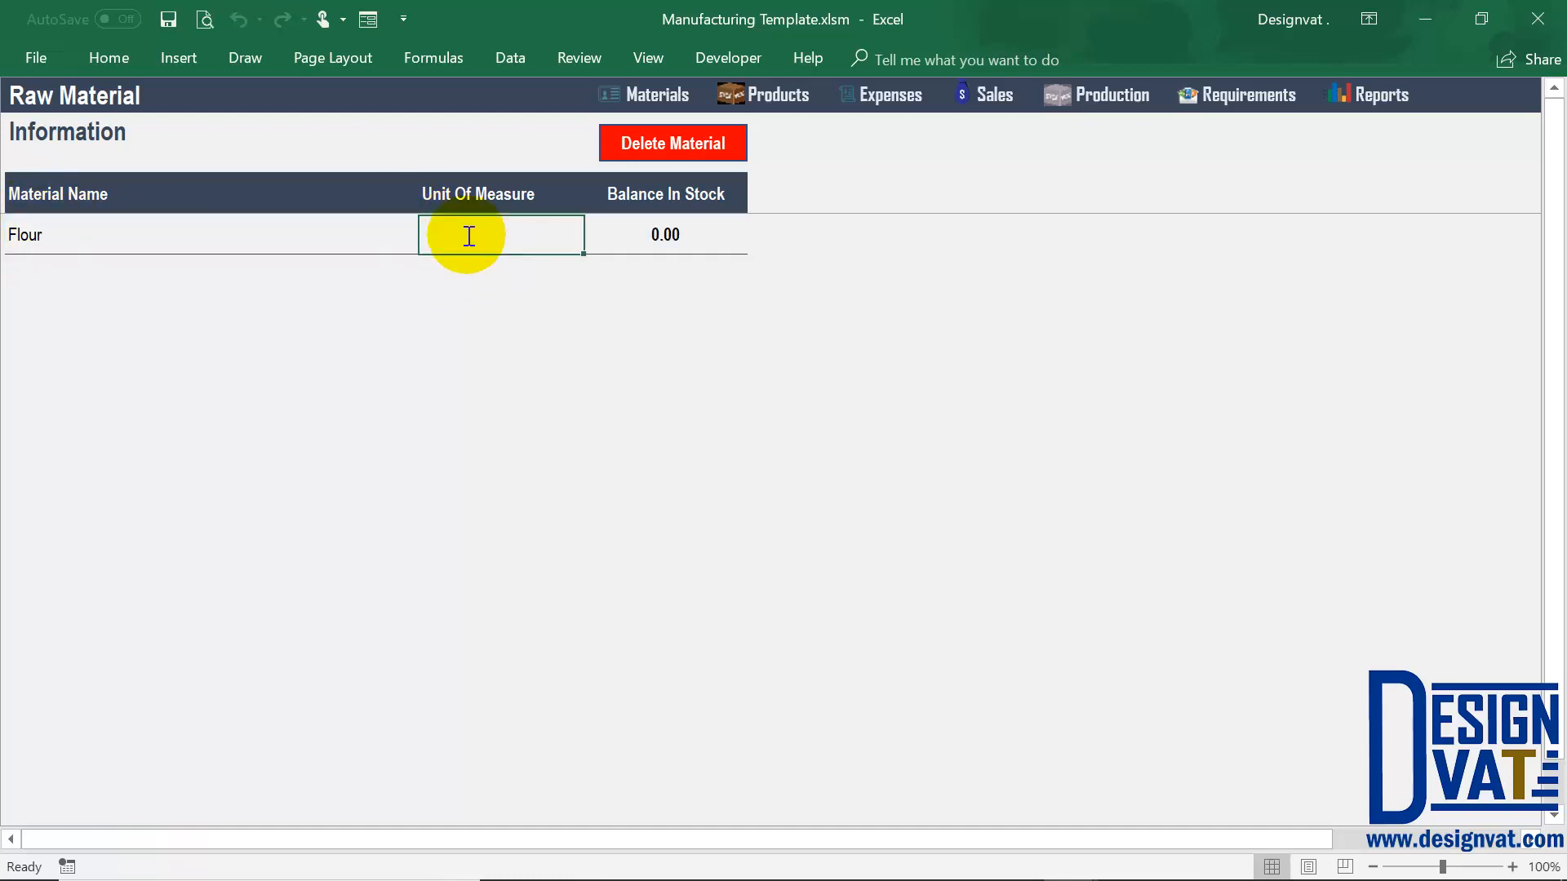
pyautogui.write('Kg')
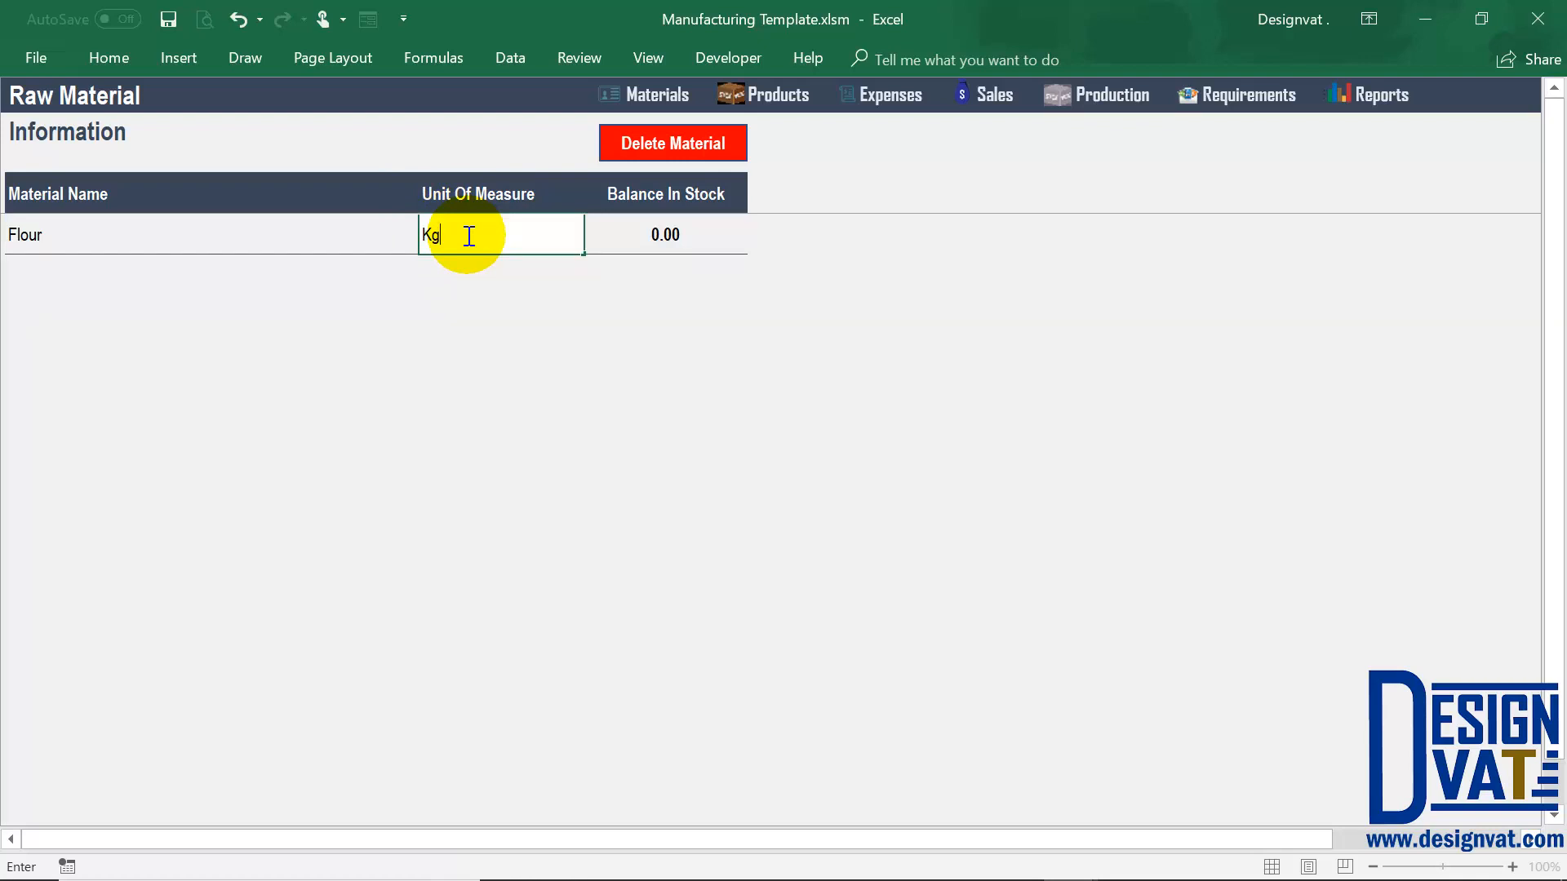
# Add Baking Powder as the second raw material, with Unit as its unit of measure
pyautogui.click(277, 266)
pyautogui.write('Baking P ')
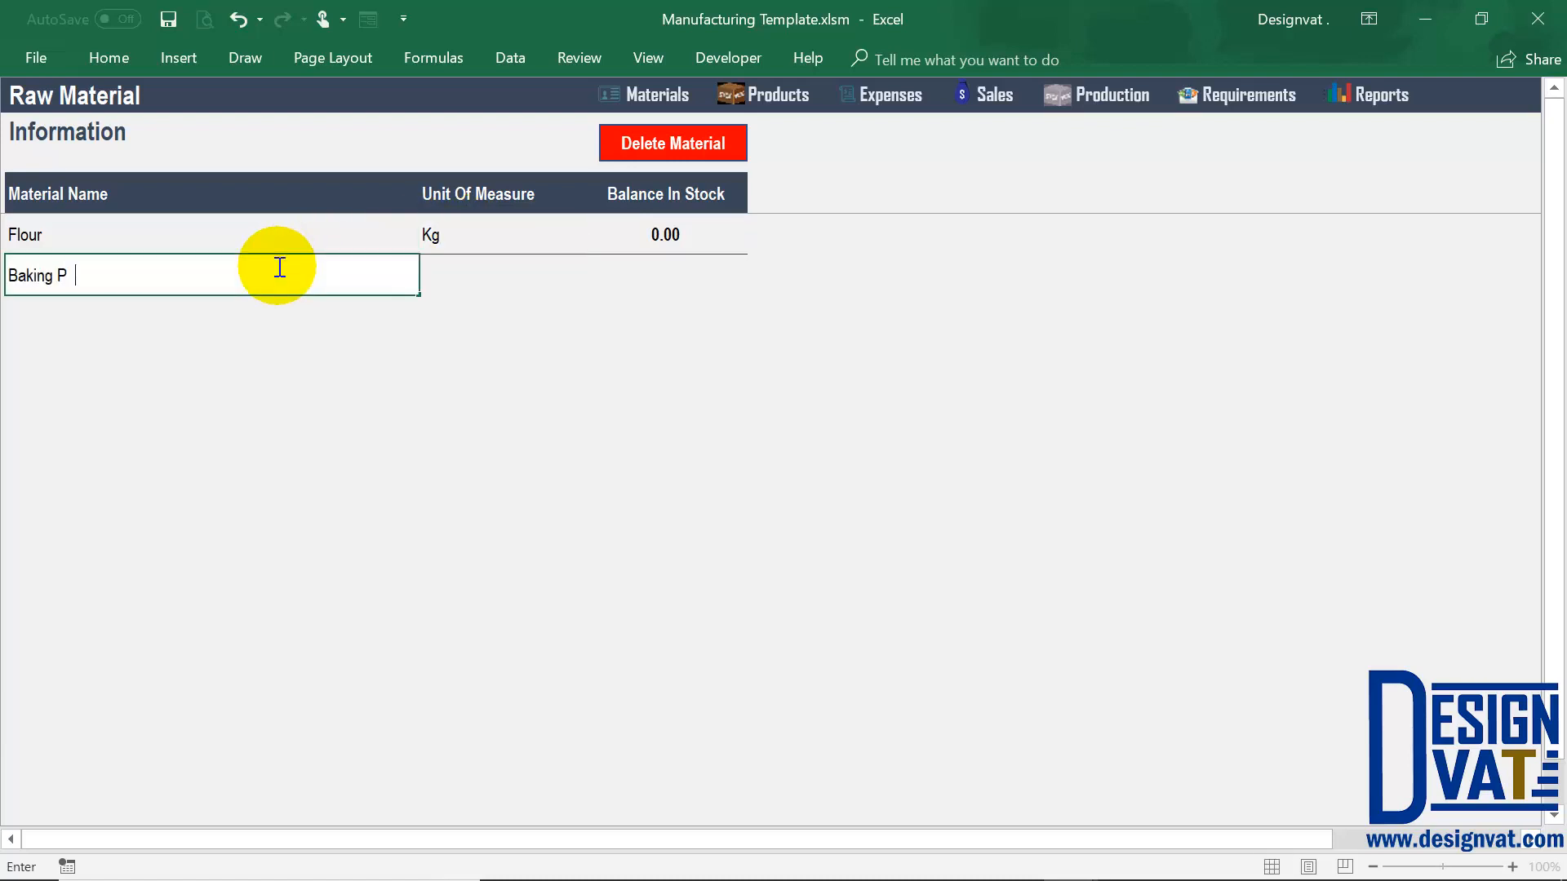
pyautogui.write('owder')
pyautogui.click(478, 278)
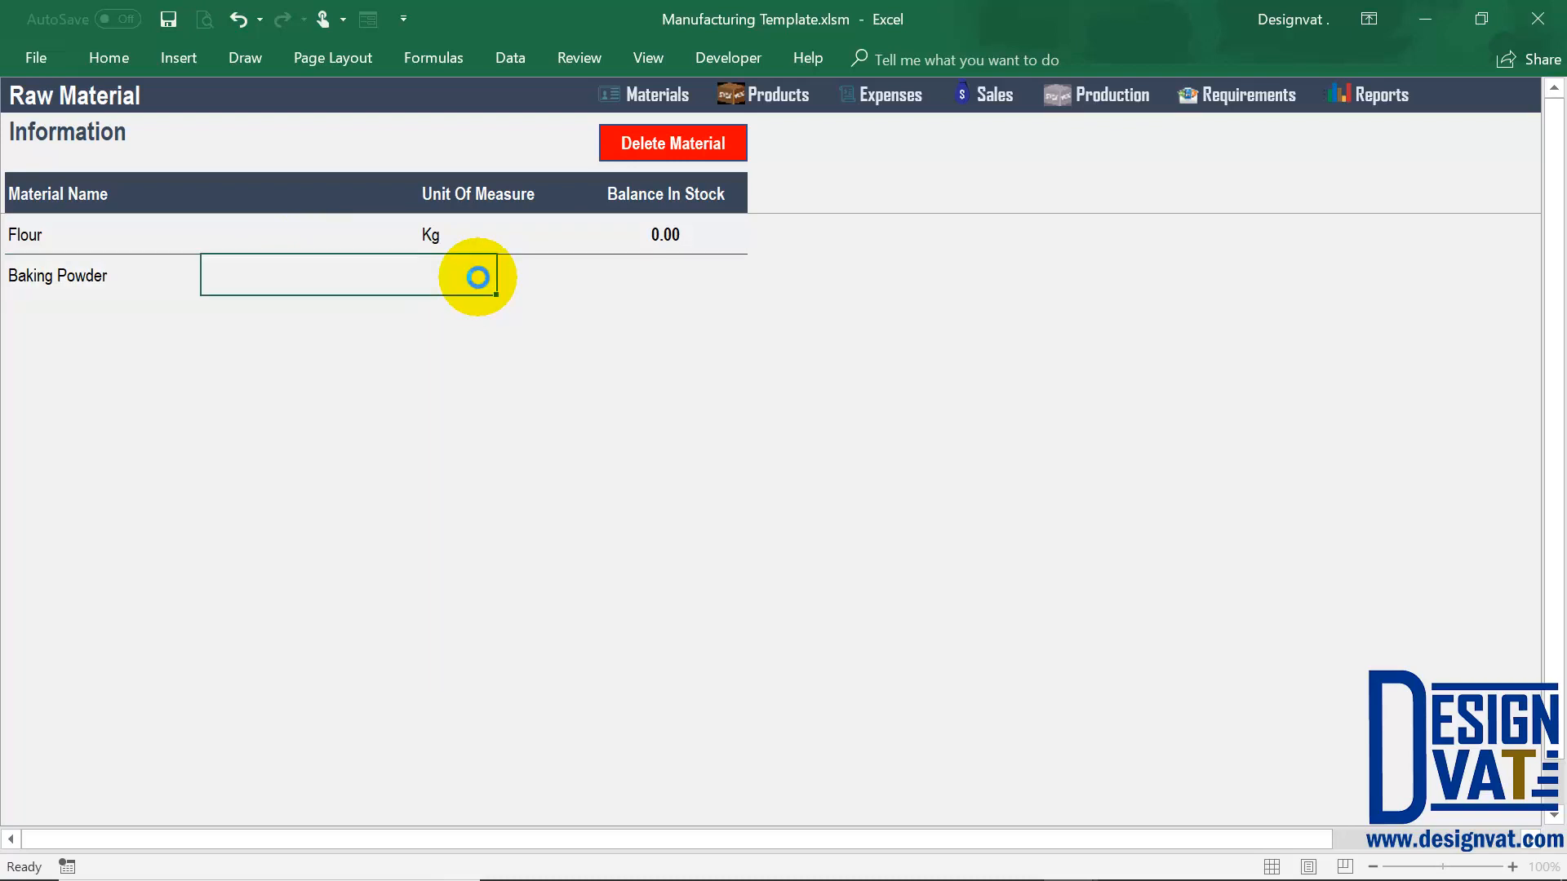
pyautogui.doubleClick(479, 278)
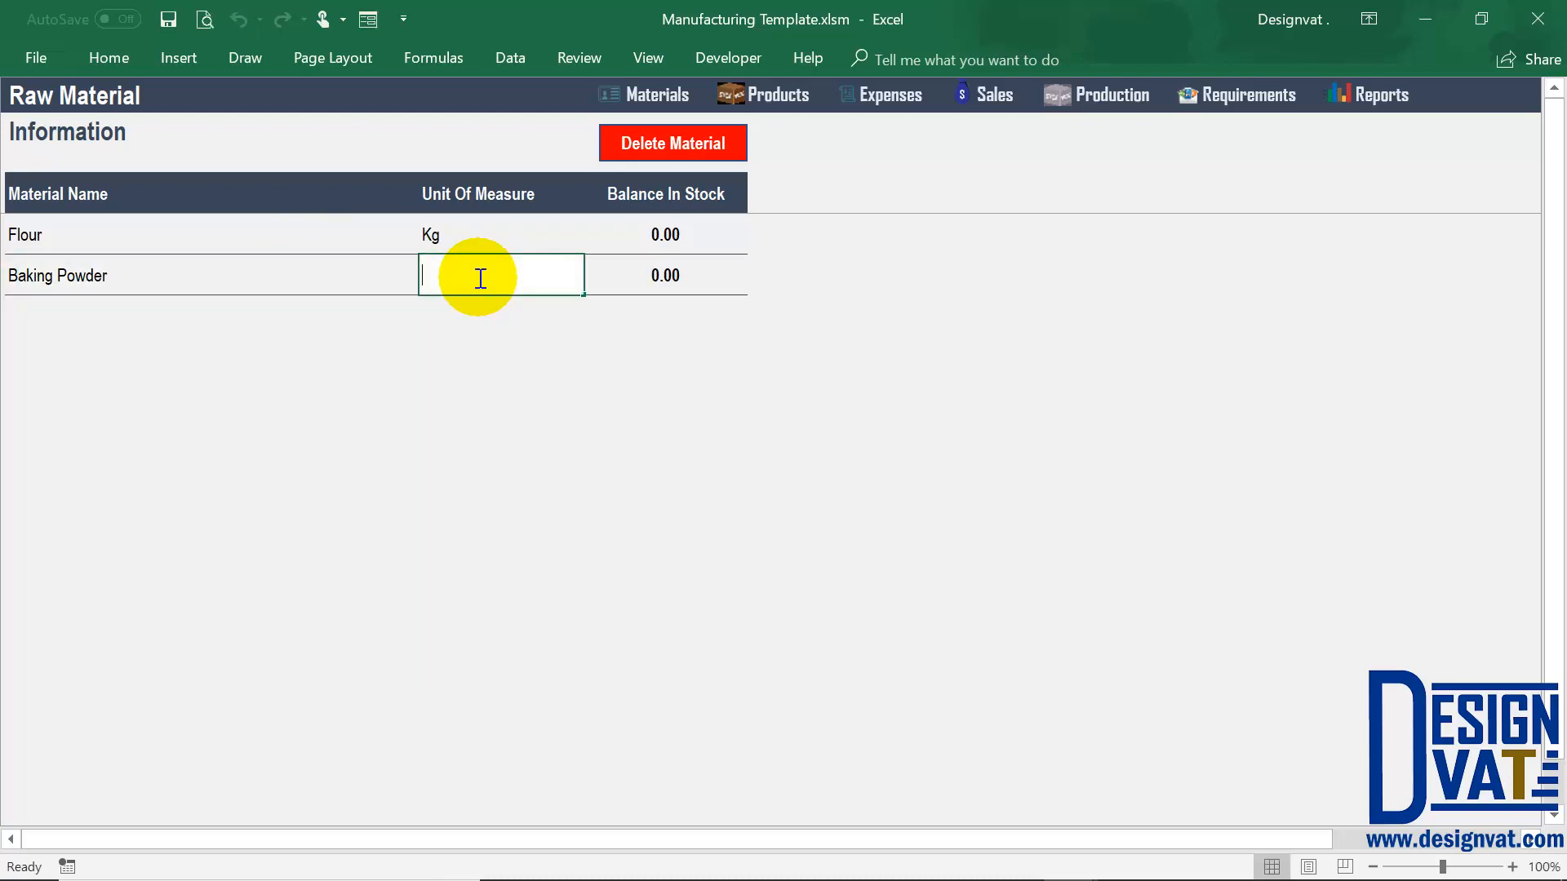
pyautogui.write('Unit')
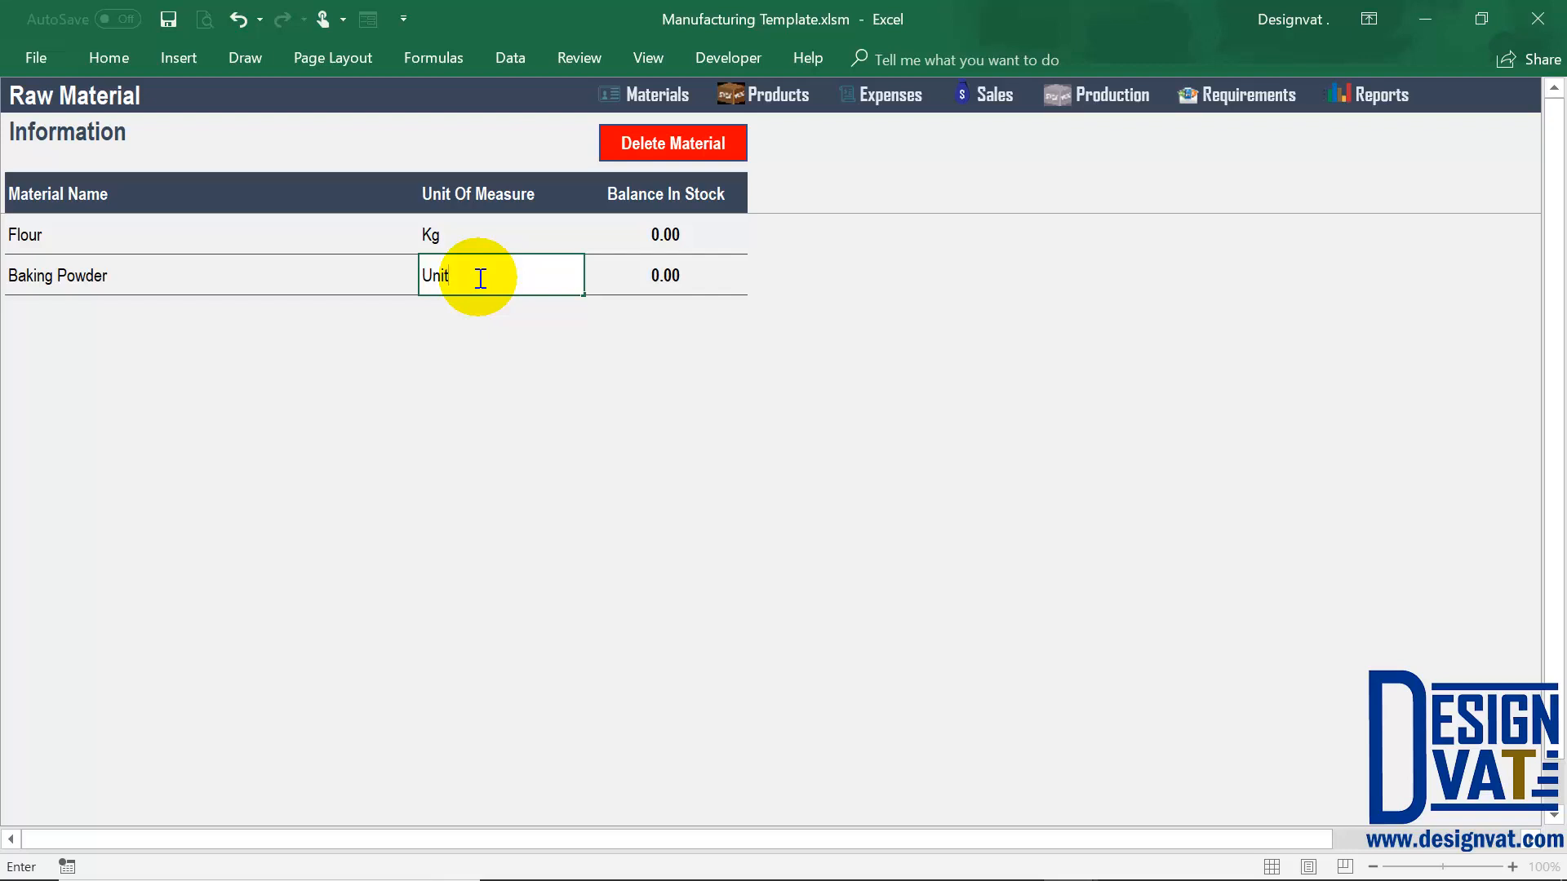
# Add Butter as the third raw material, with Stick as its unit of measure
pyautogui.click(294, 313)
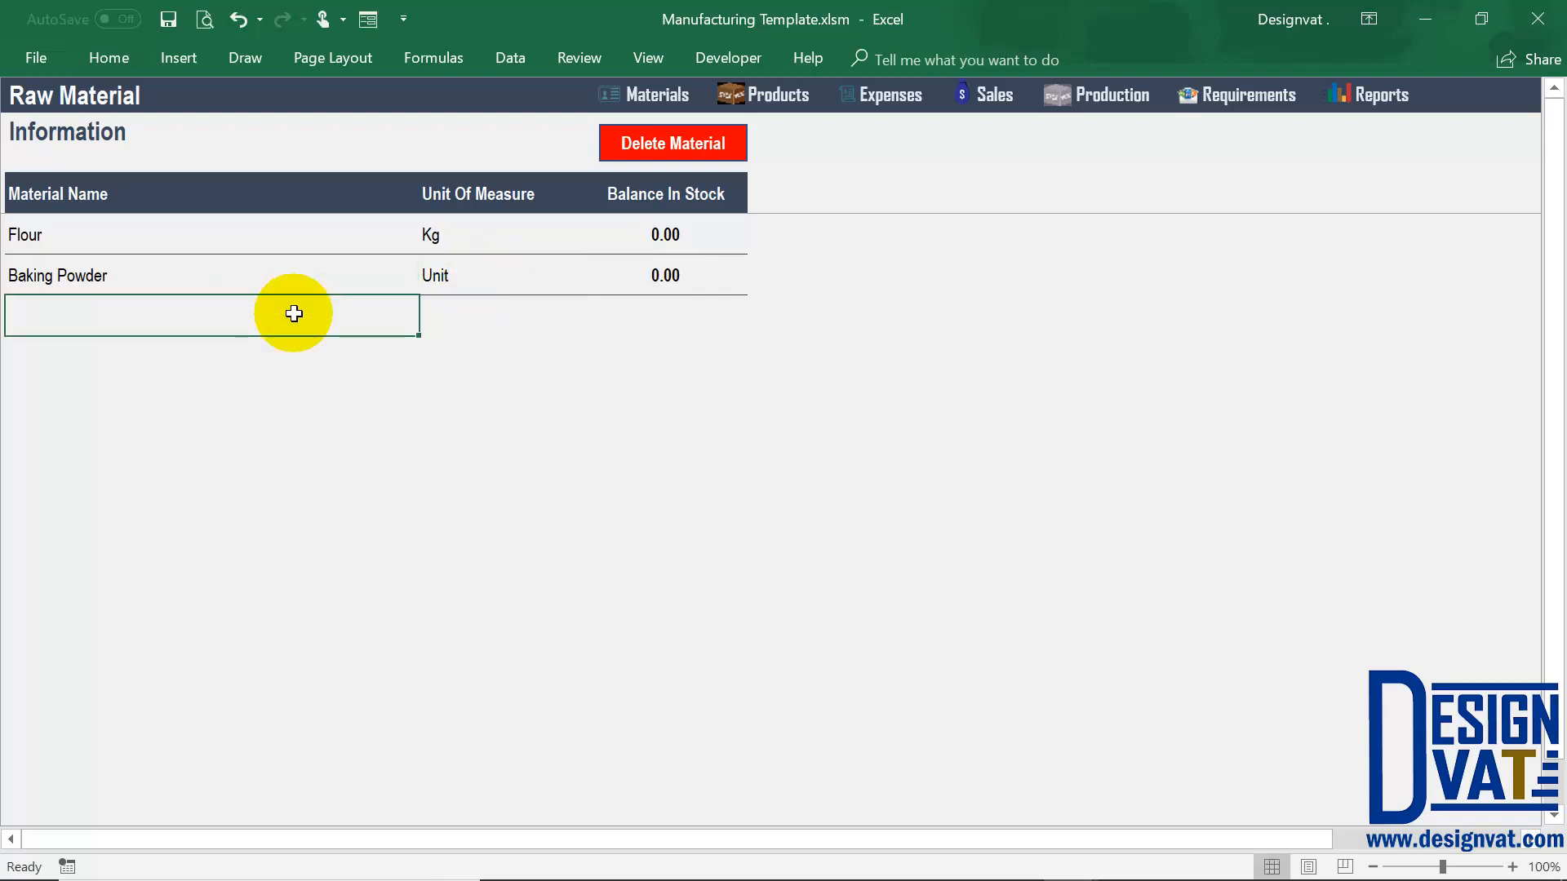
pyautogui.doubleClick(294, 313)
pyautogui.write('Butter')
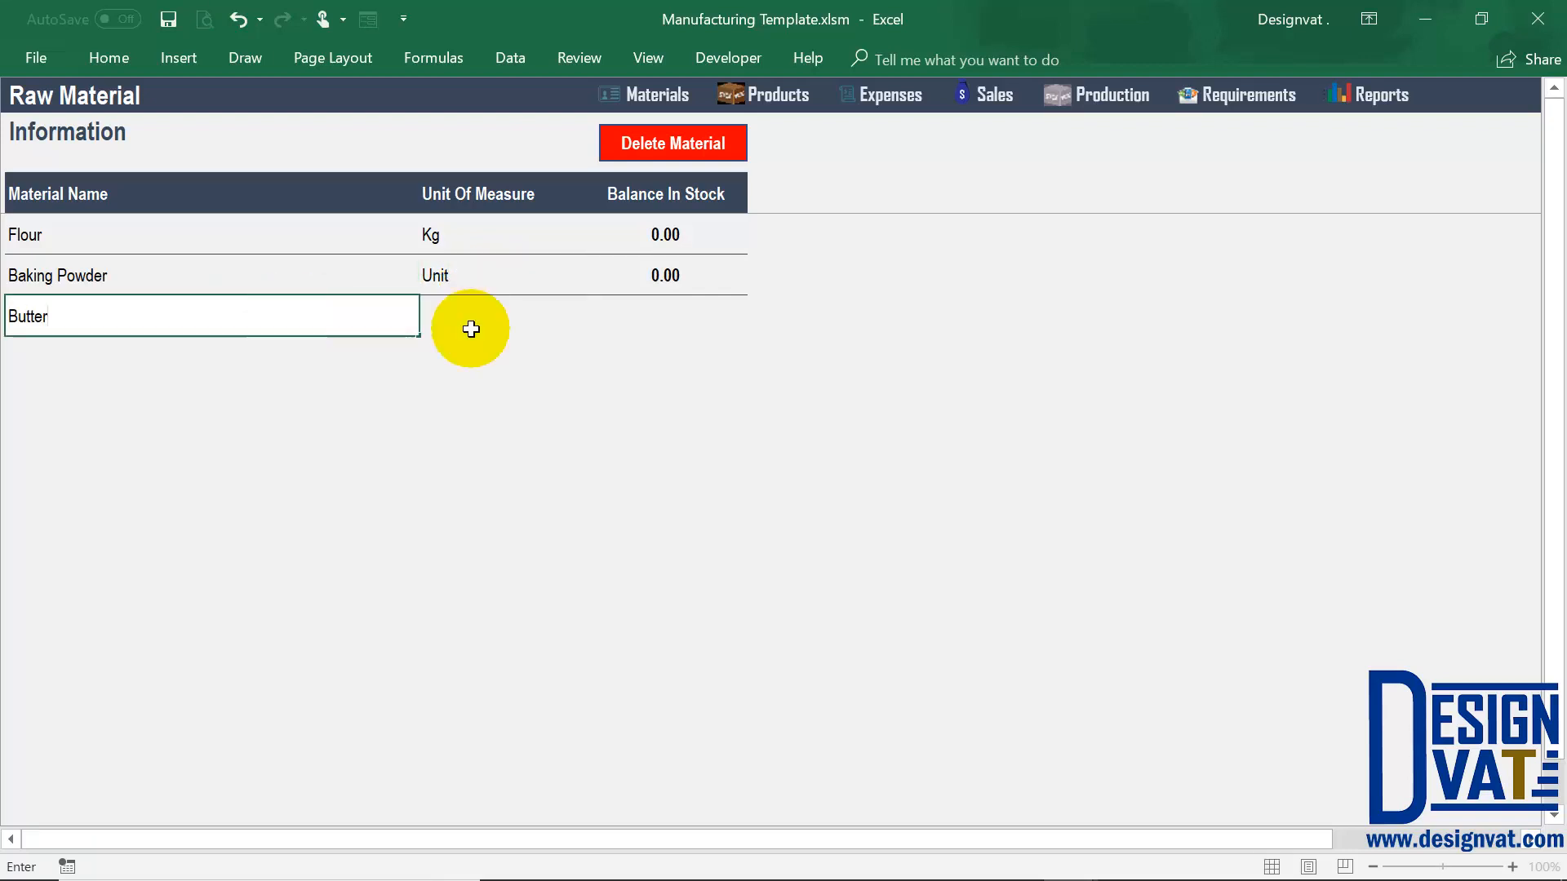
pyautogui.click(502, 324)
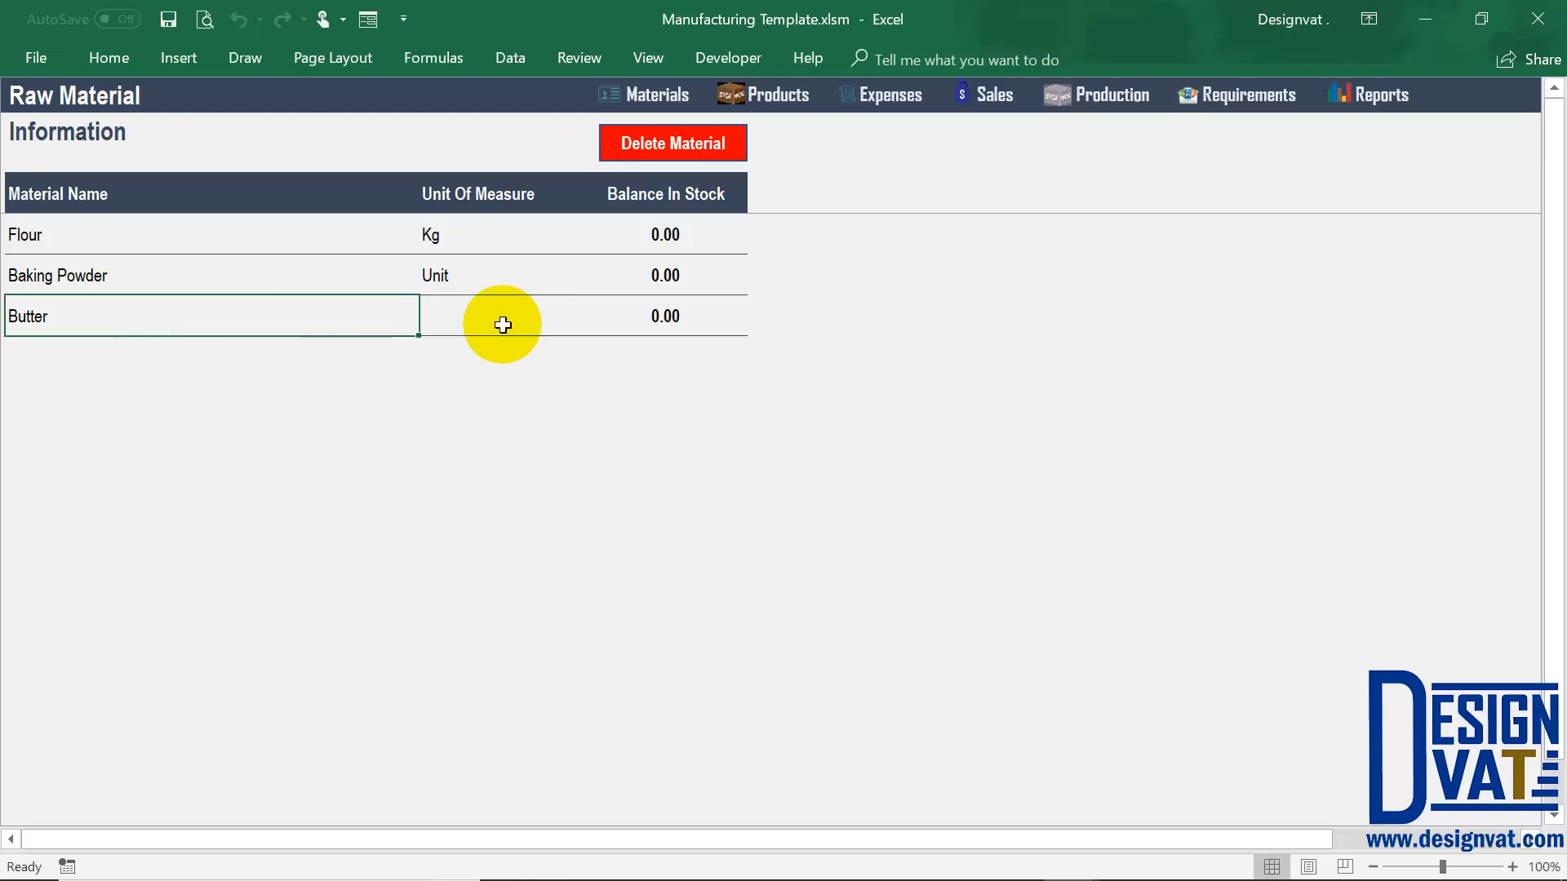
pyautogui.doubleClick(504, 326)
pyautogui.write('Stick')
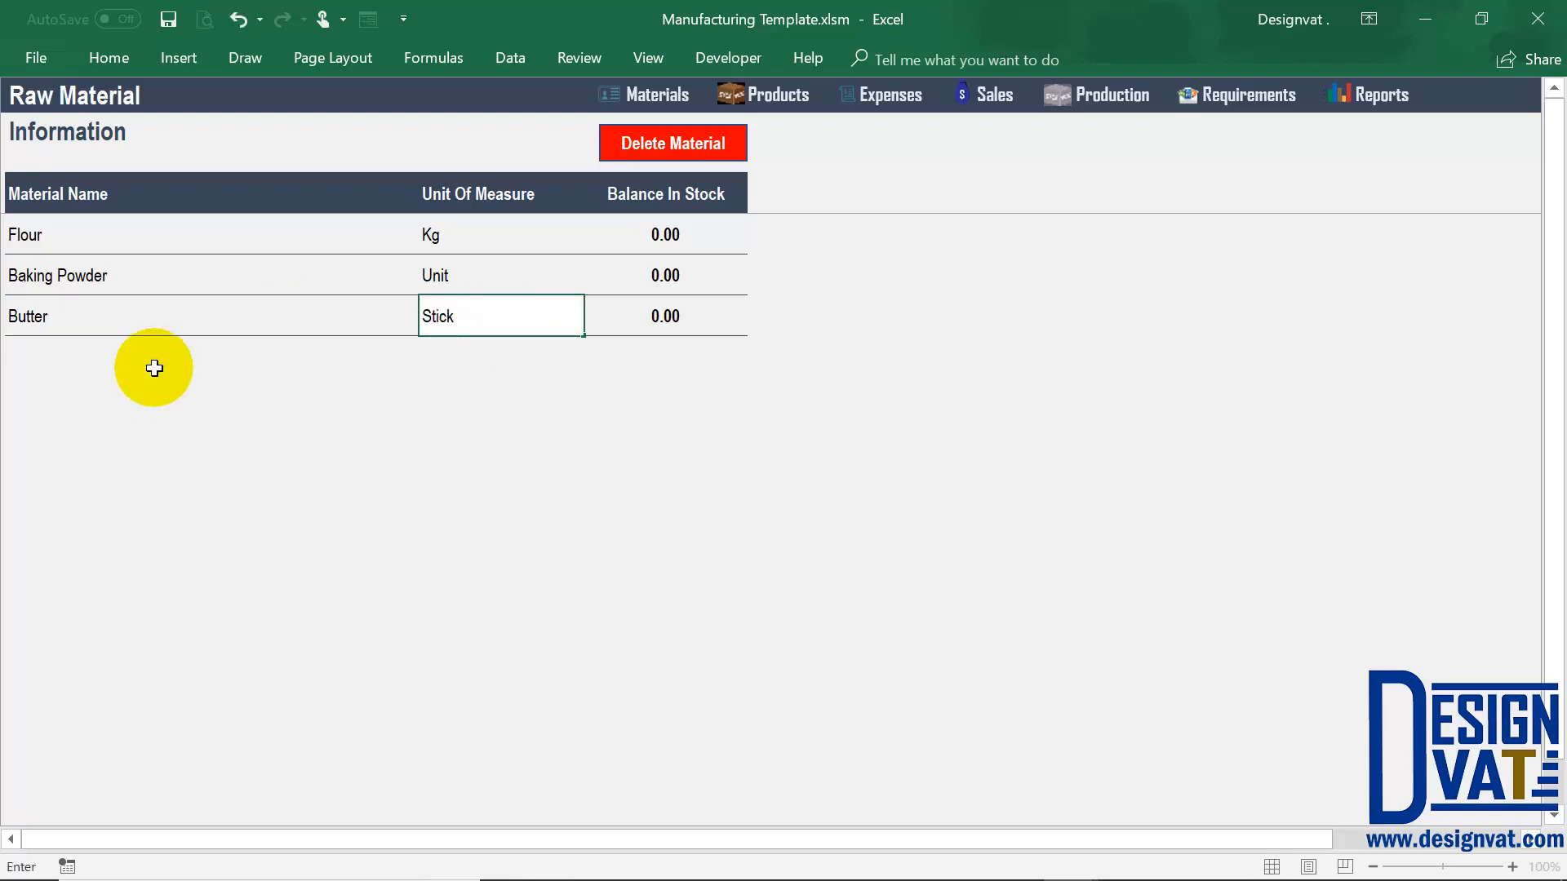
# Add Eggs as the fourth raw material, with Unit as its unit of measure
pyautogui.click(166, 356)
pyautogui.doubleClick(168, 354)
pyautogui.write('Eggs')
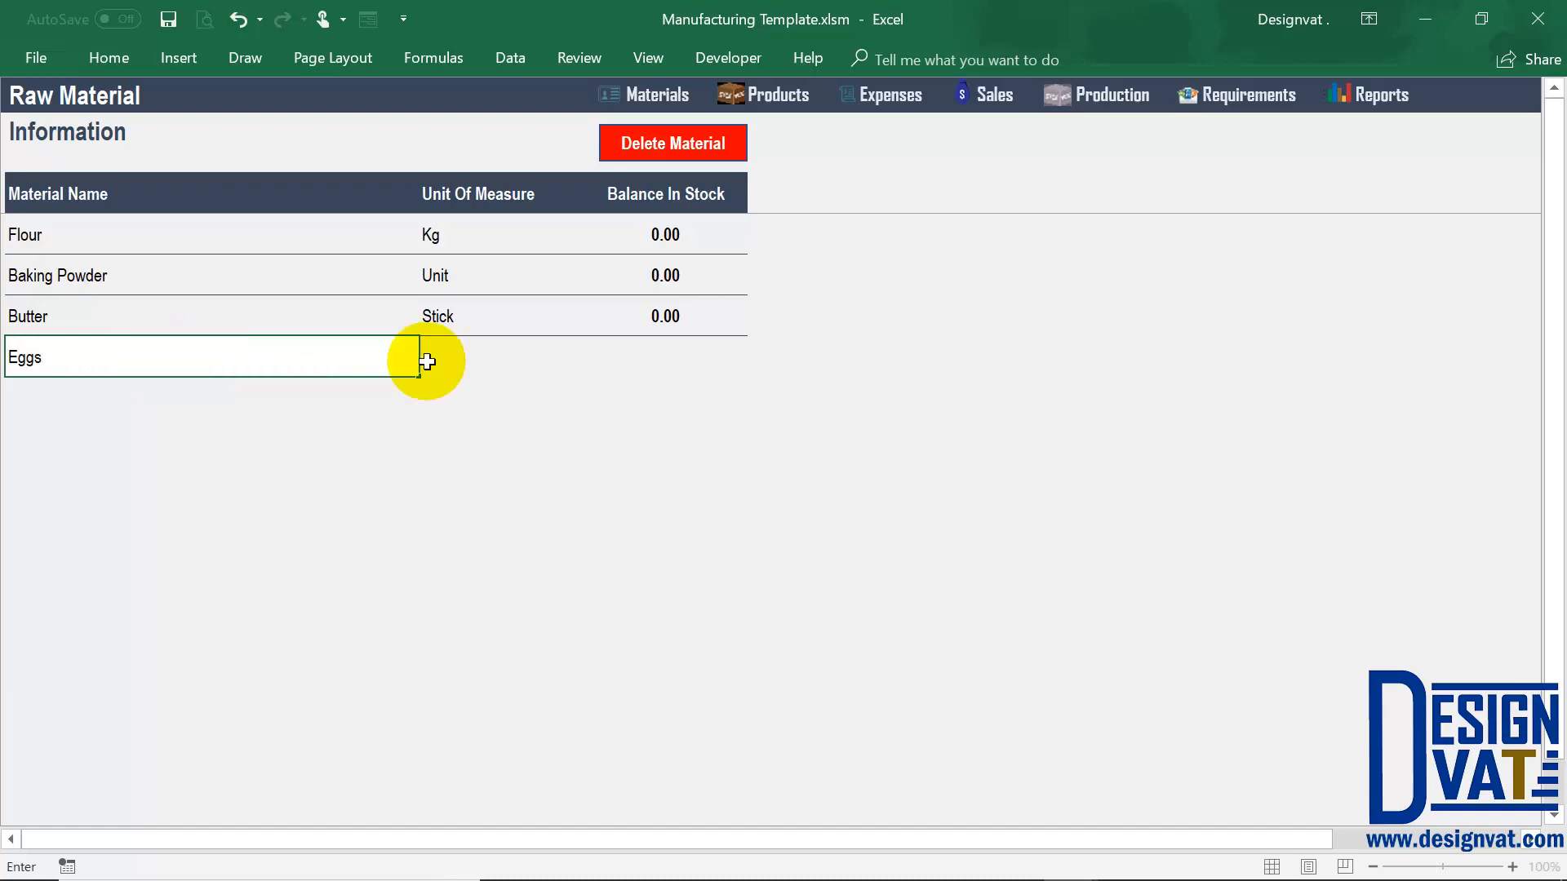
pyautogui.click(480, 354)
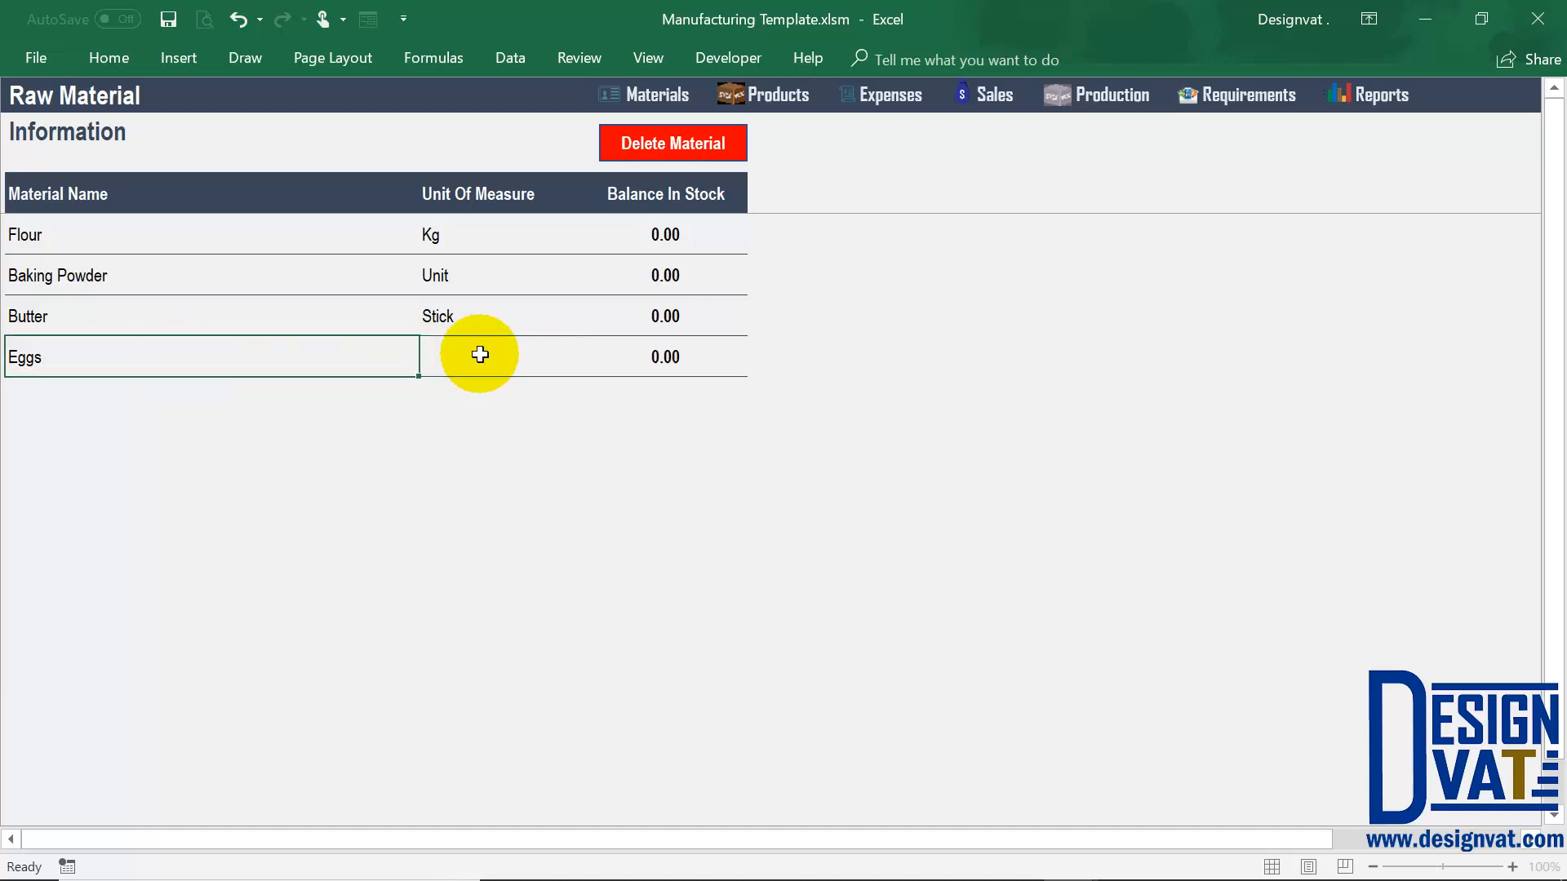
pyautogui.write('Unit')
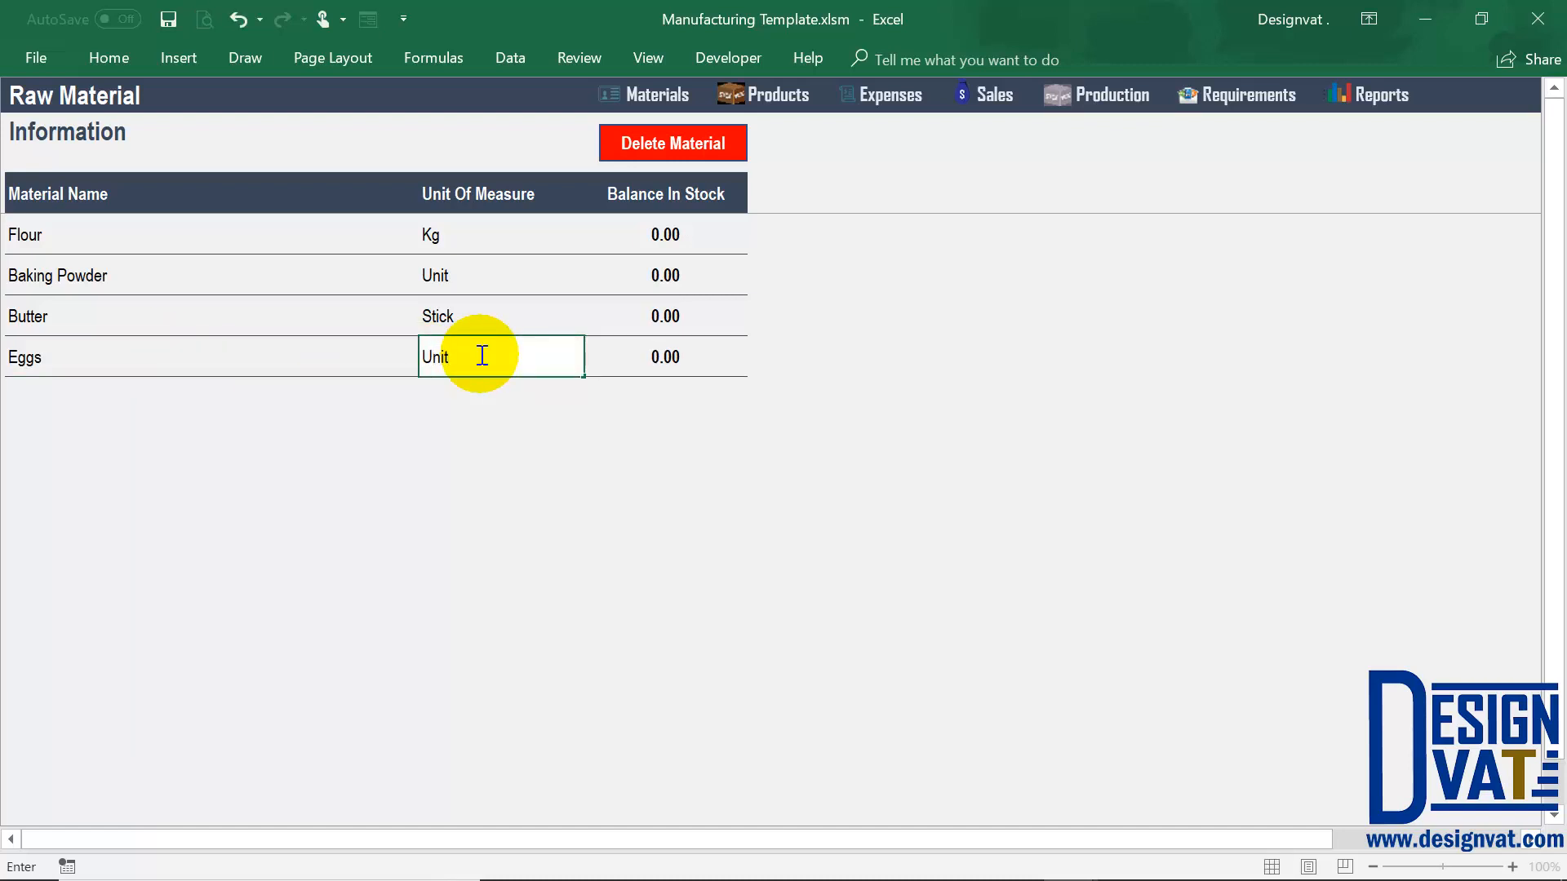
# Add Sugar as the fifth raw material, with Kg as its unit of measure
pyautogui.click(36, 401)
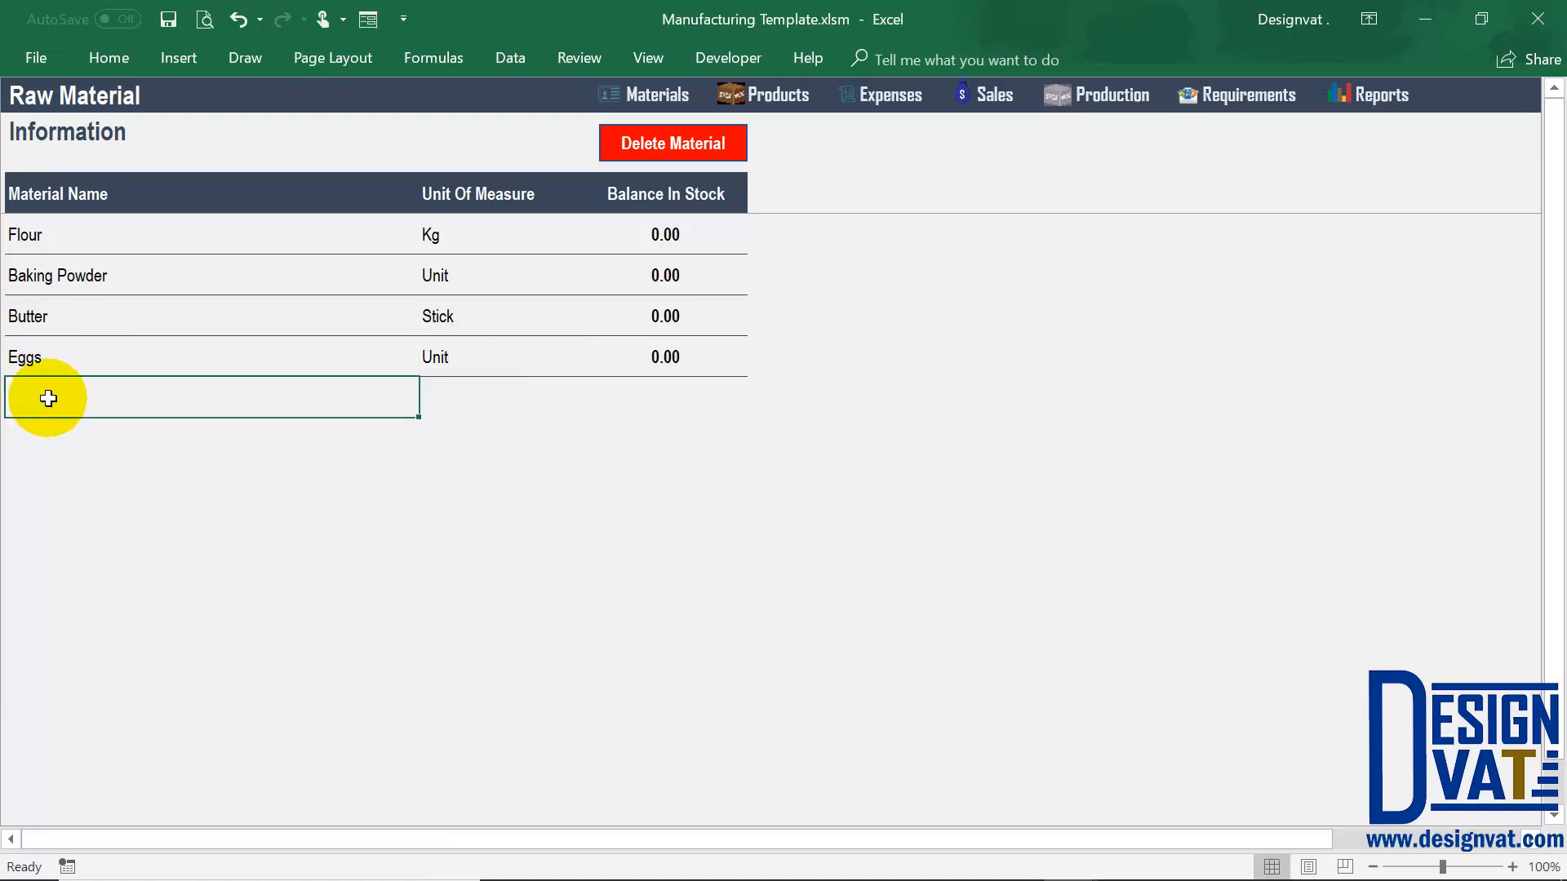
pyautogui.write('Sugar')
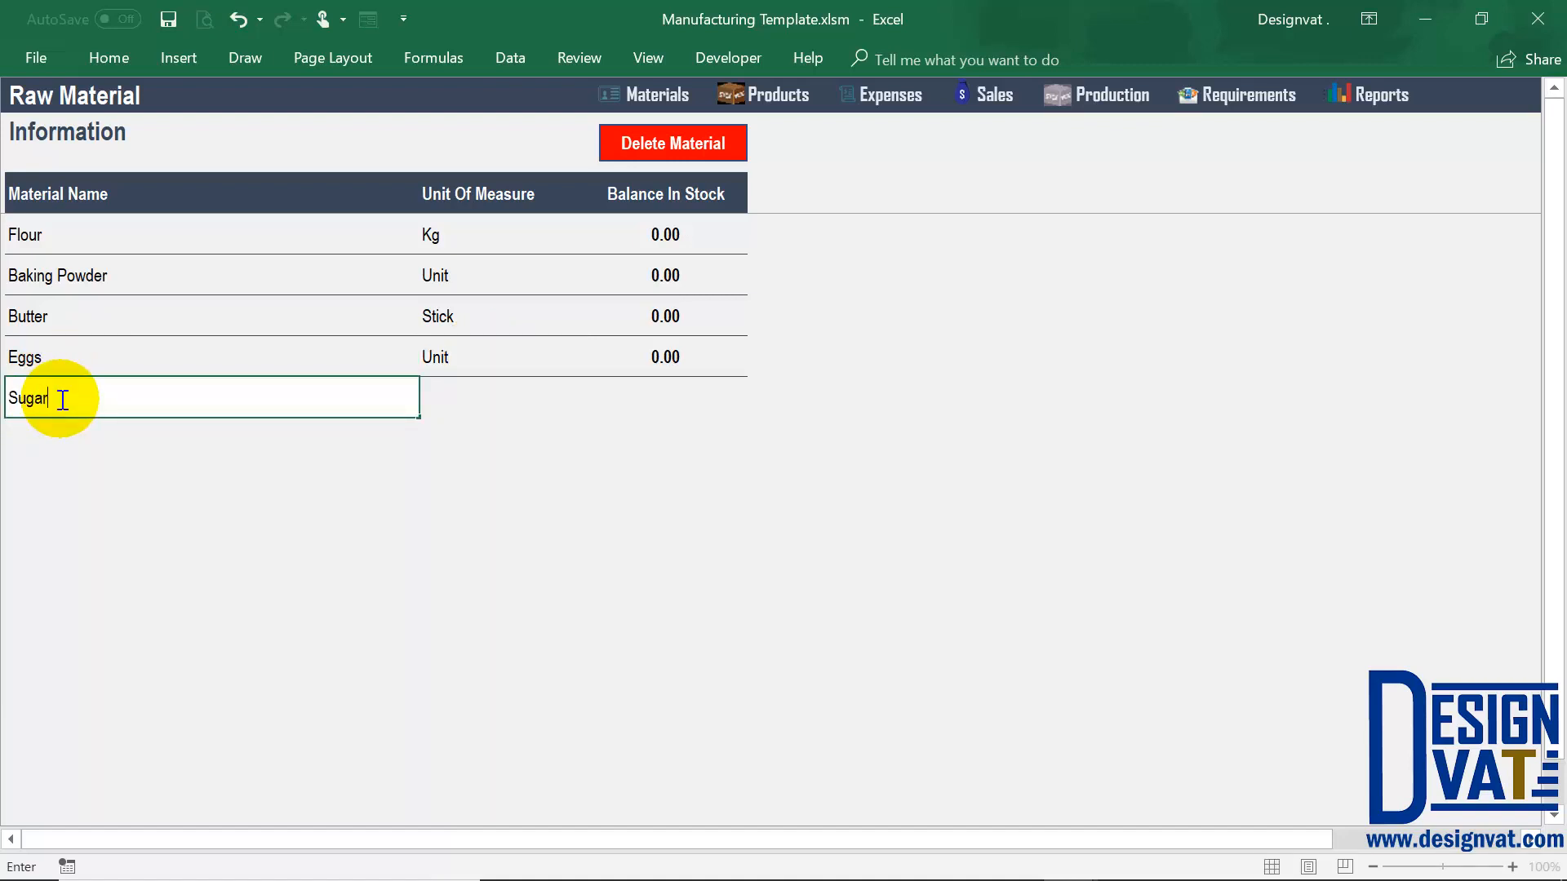
pyautogui.click(477, 401)
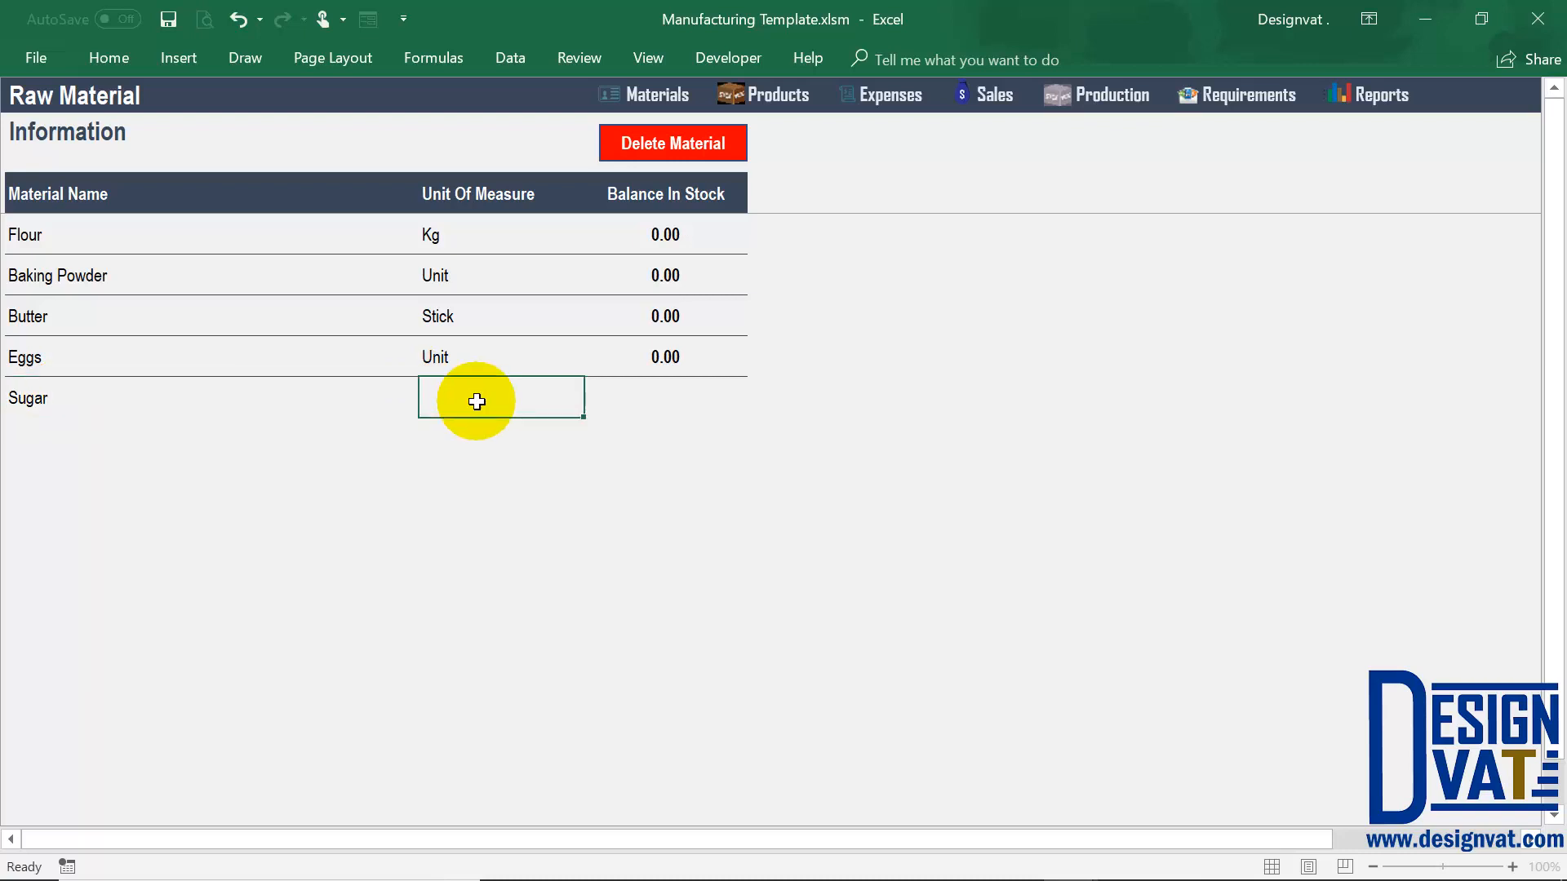
pyautogui.write('Kg')
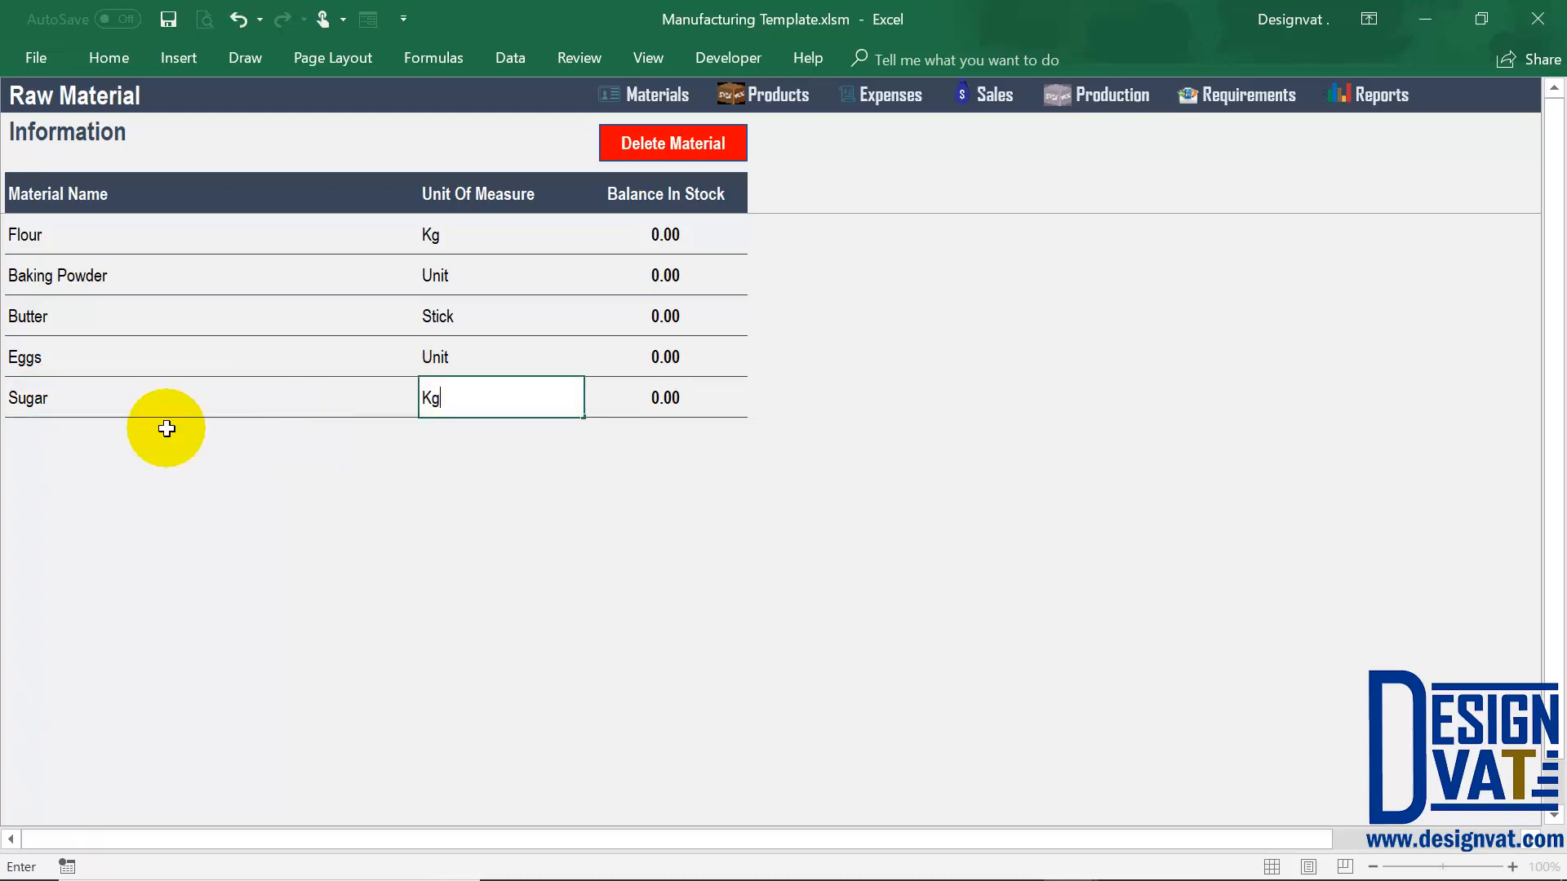
# Add Vanilla Extract as the sixth raw material, with Unit as its unit of measure
pyautogui.click(156, 435)
pyautogui.write('Vanilla Extarct')
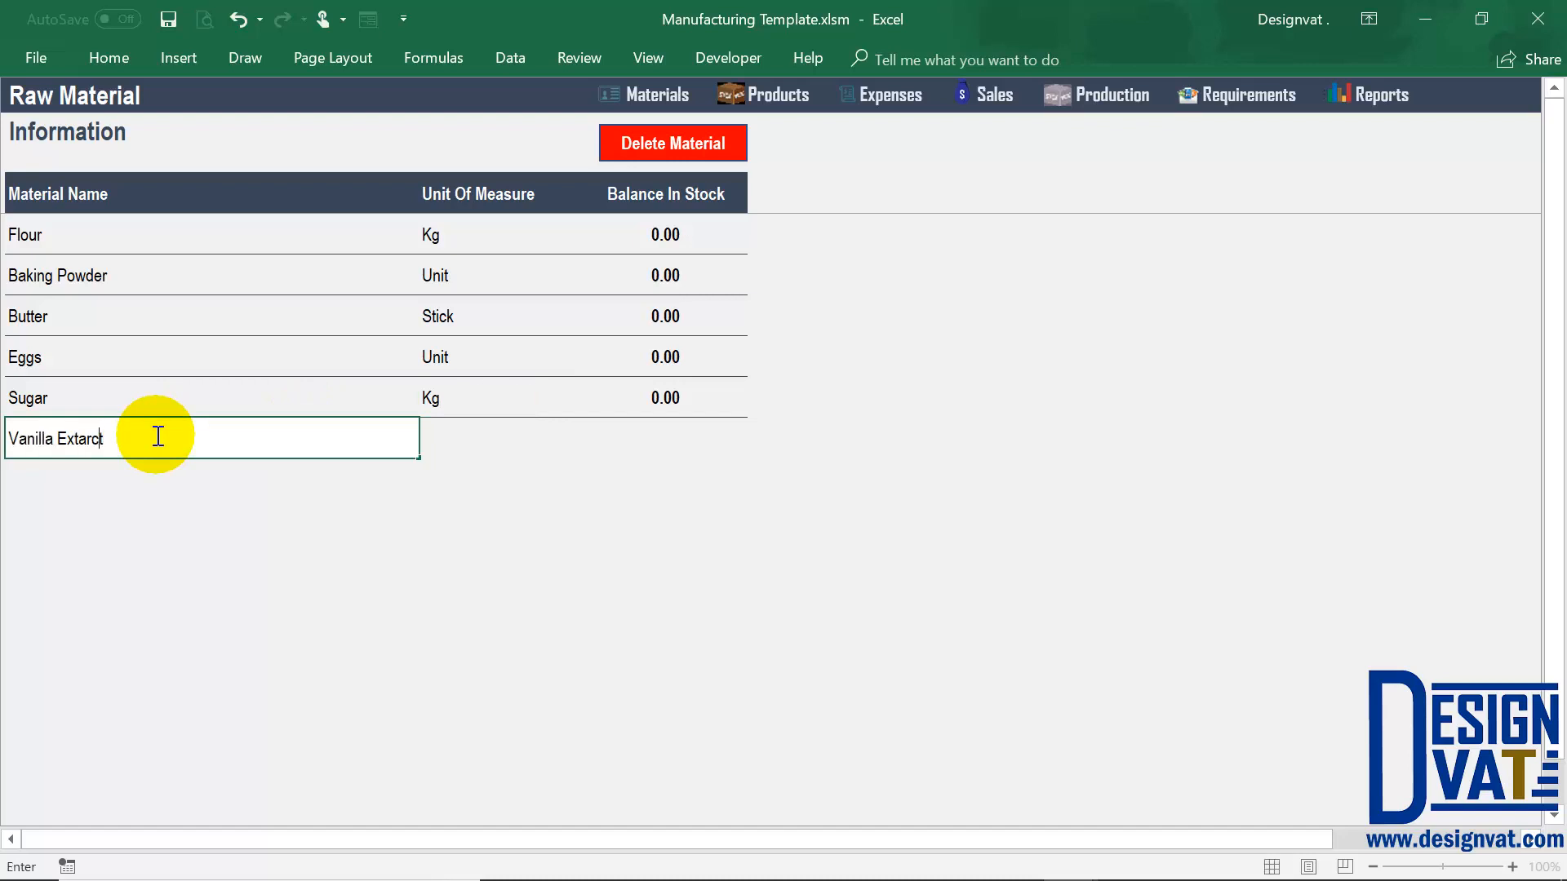
pyautogui.press('BackSpace')
pyautogui.press('BackSpace')
pyautogui.press('BackSpace')
pyautogui.press('BackSpace')
pyautogui.write('ract')
pyautogui.press('Tab')
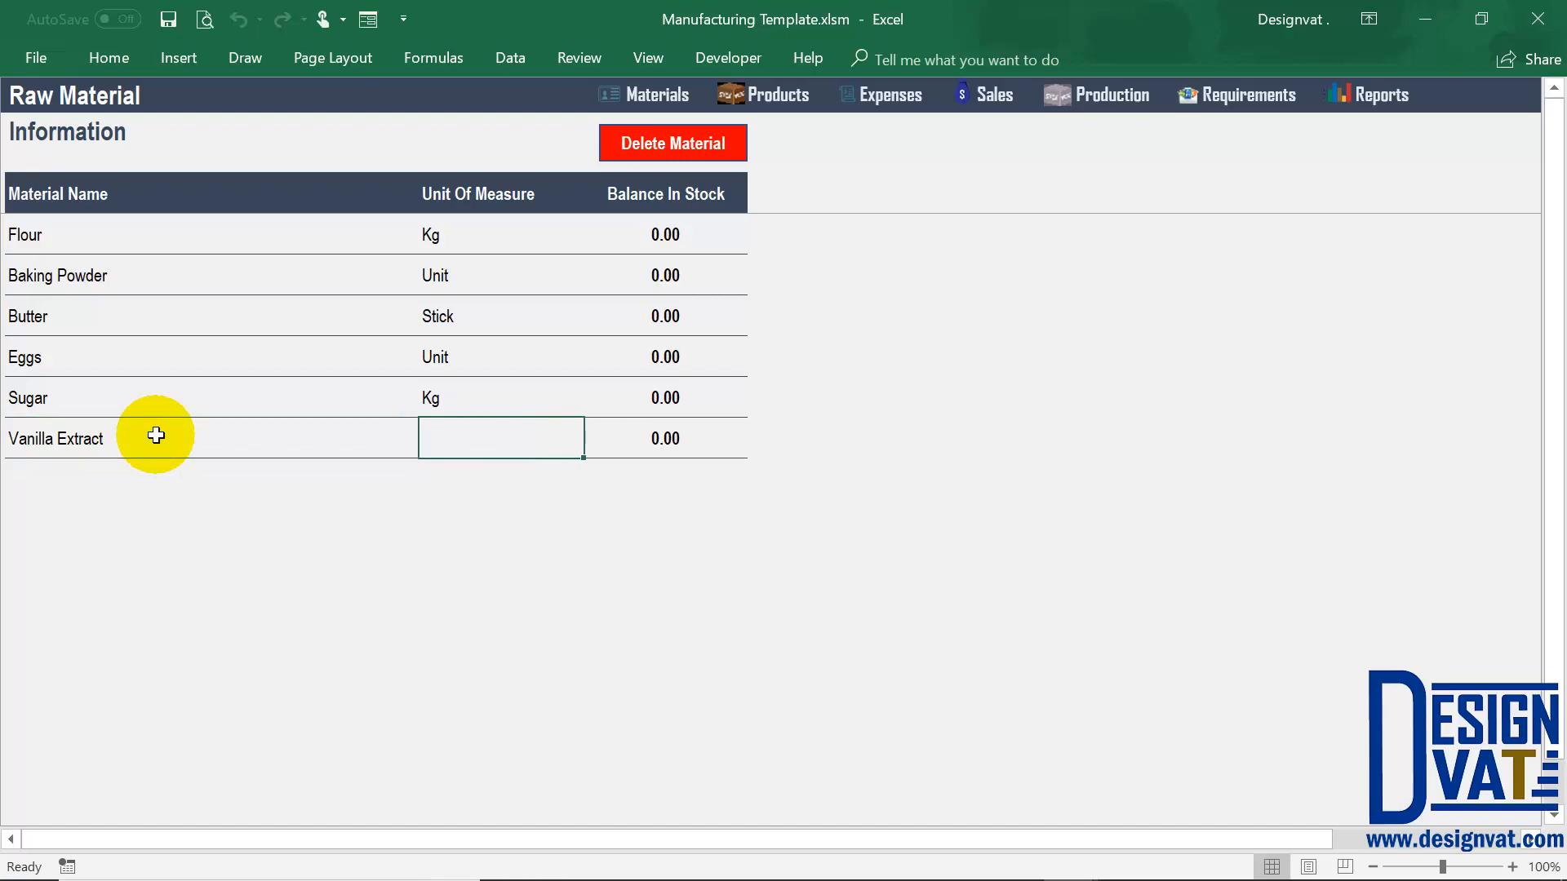
pyautogui.write('Unit')
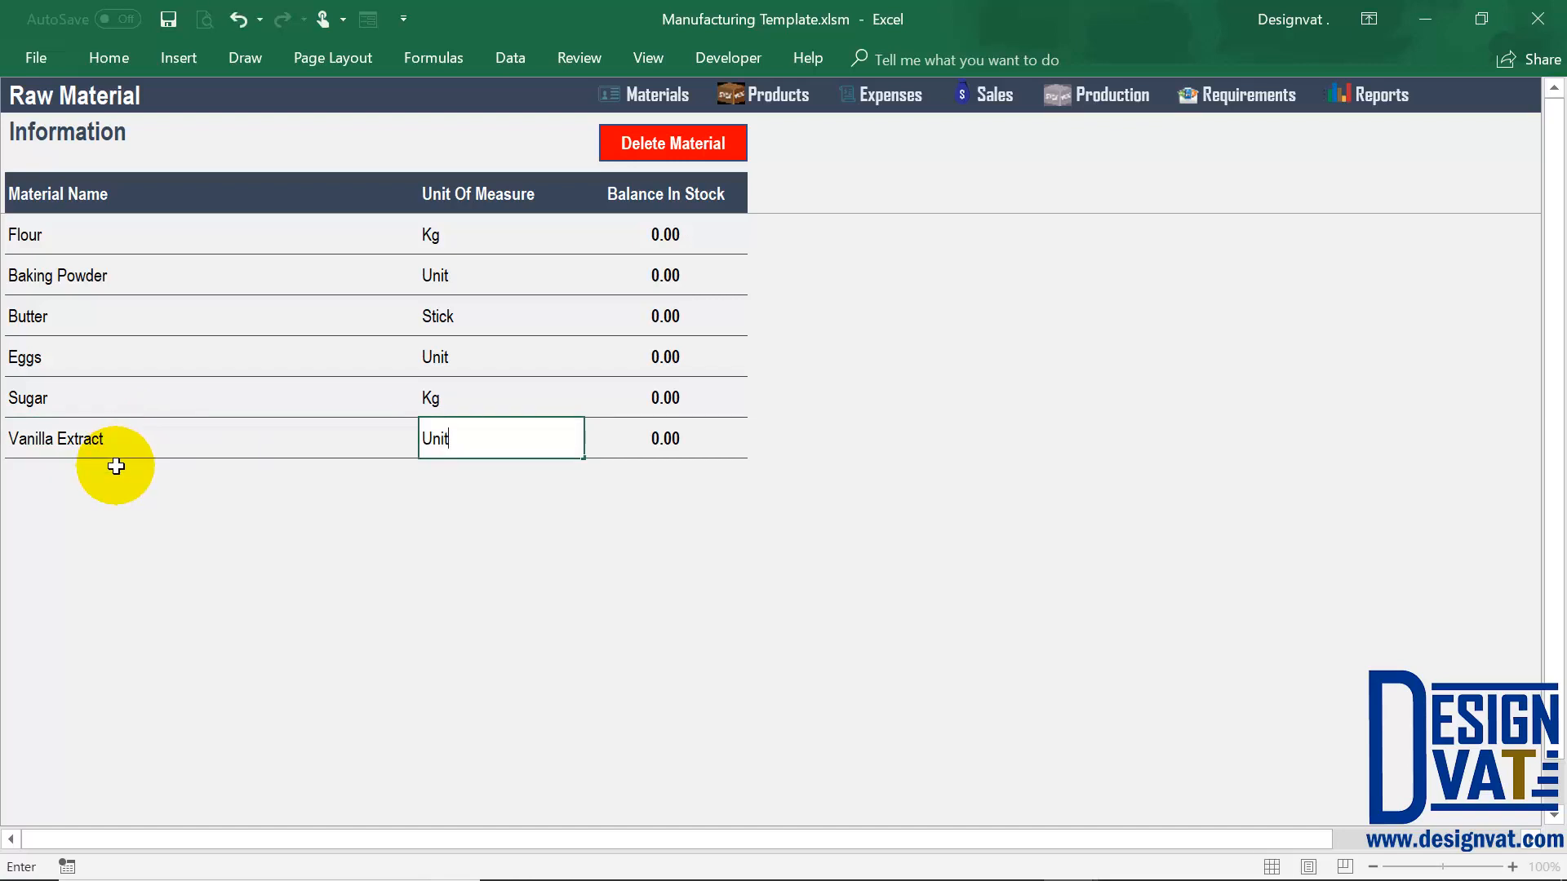
pyautogui.press('Return')
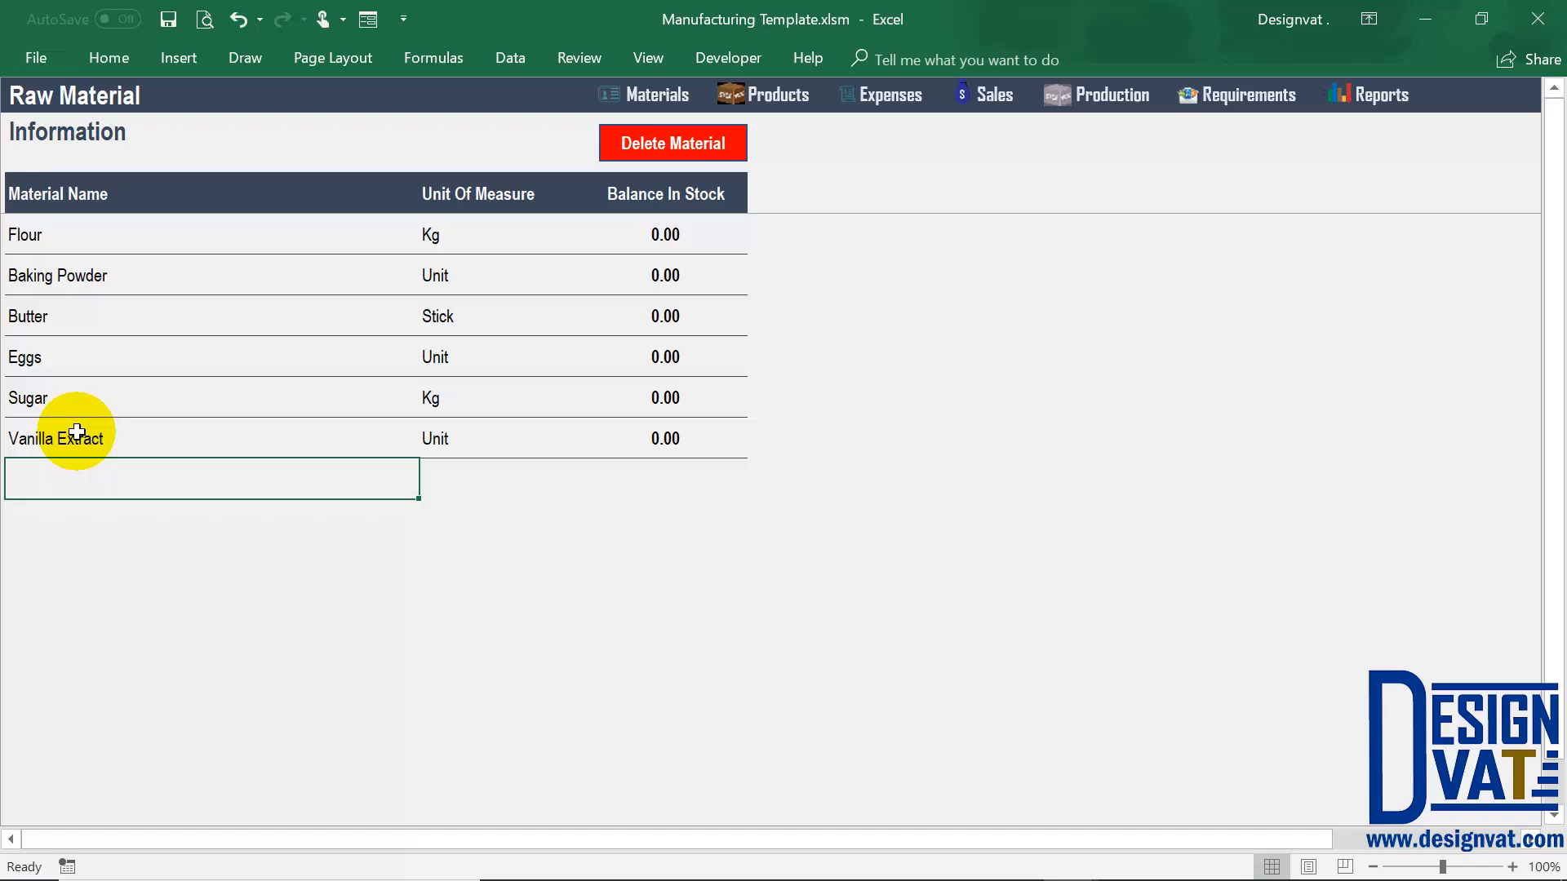
# Add Chocolate as the seventh raw material, with Unit as its unit of measure
pyautogui.write('Chocolate')
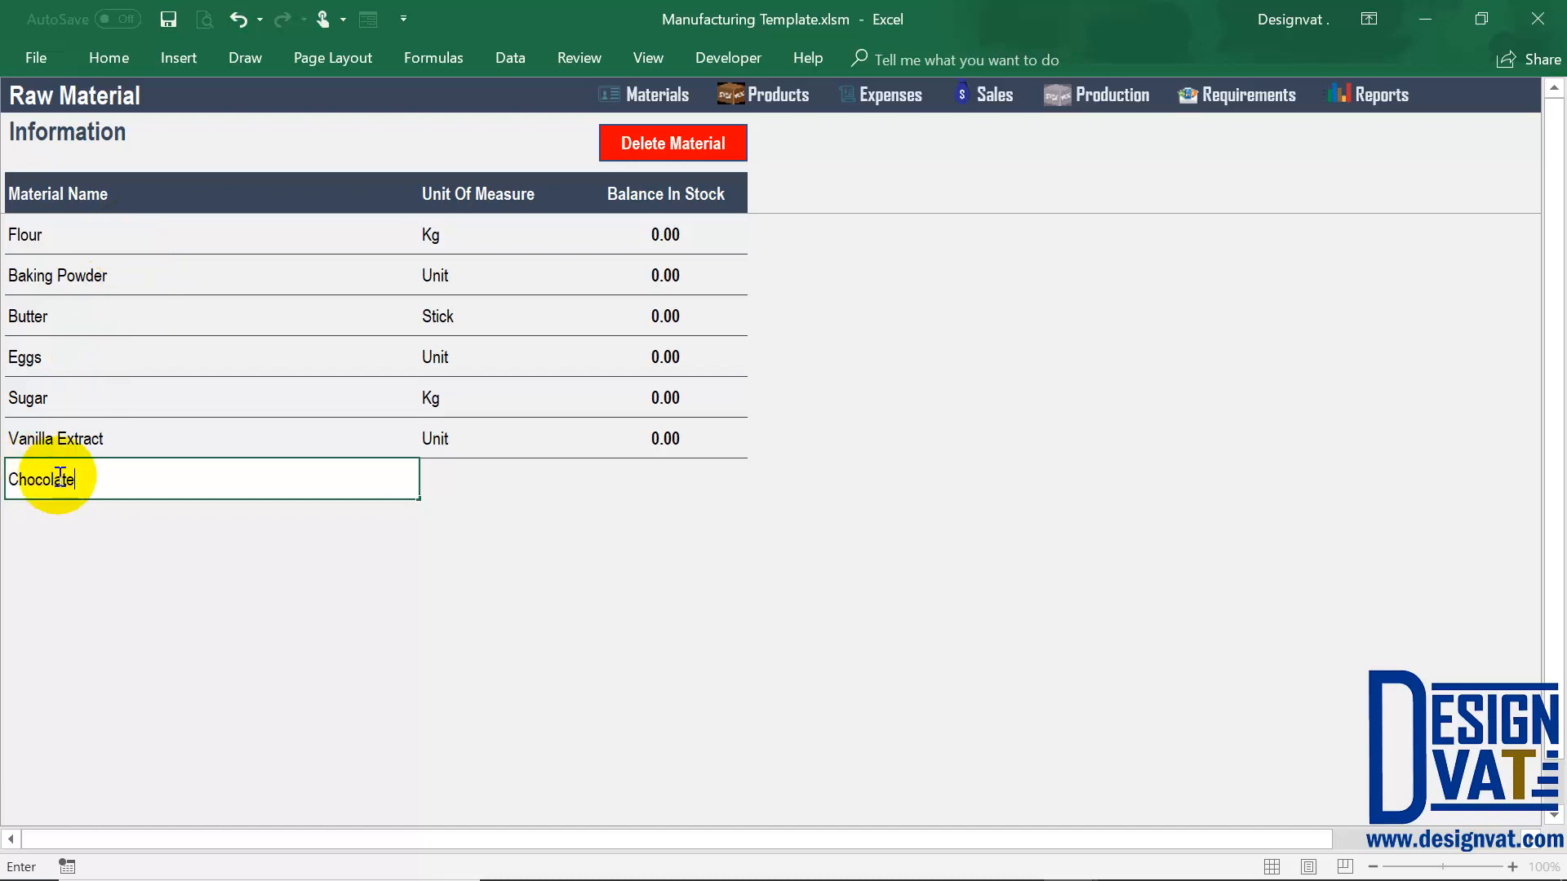
pyautogui.click(437, 486)
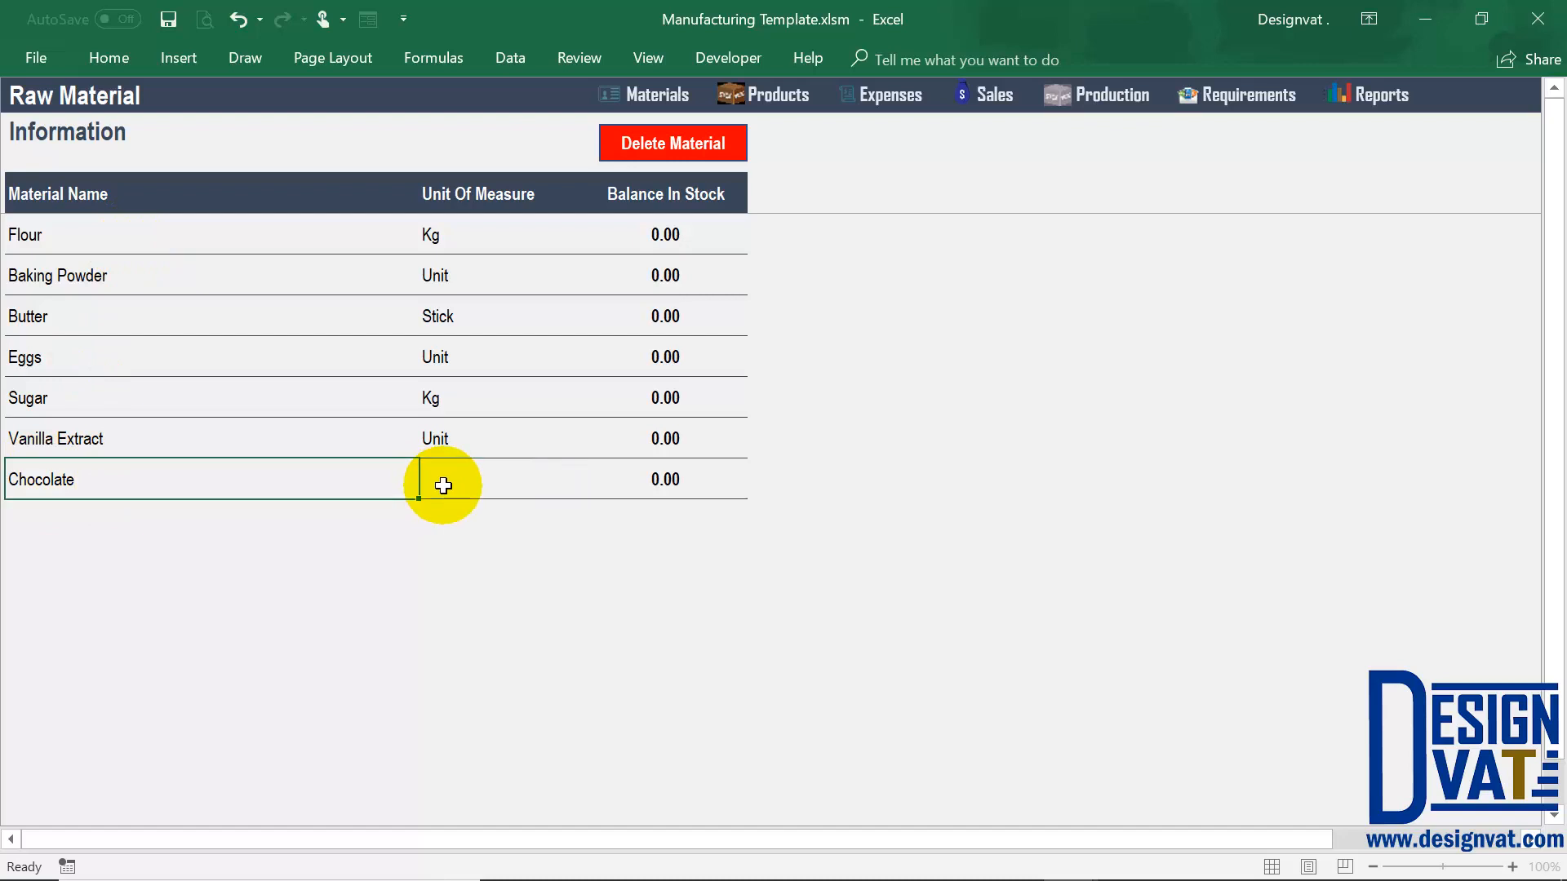
pyautogui.doubleClick(444, 485)
pyautogui.write('Unit')
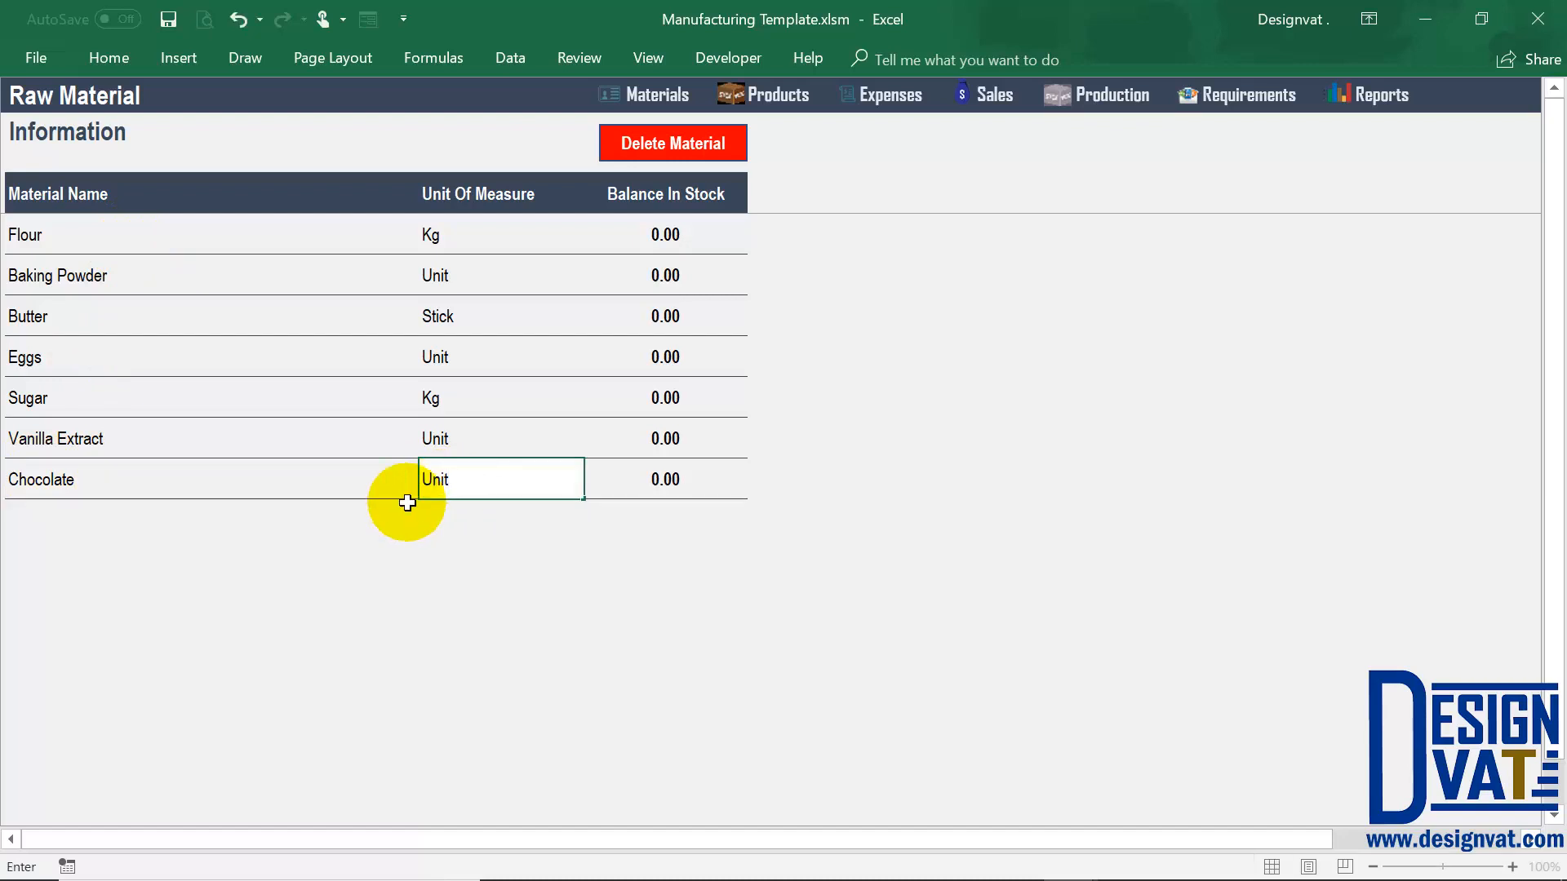
pyautogui.click(408, 504)
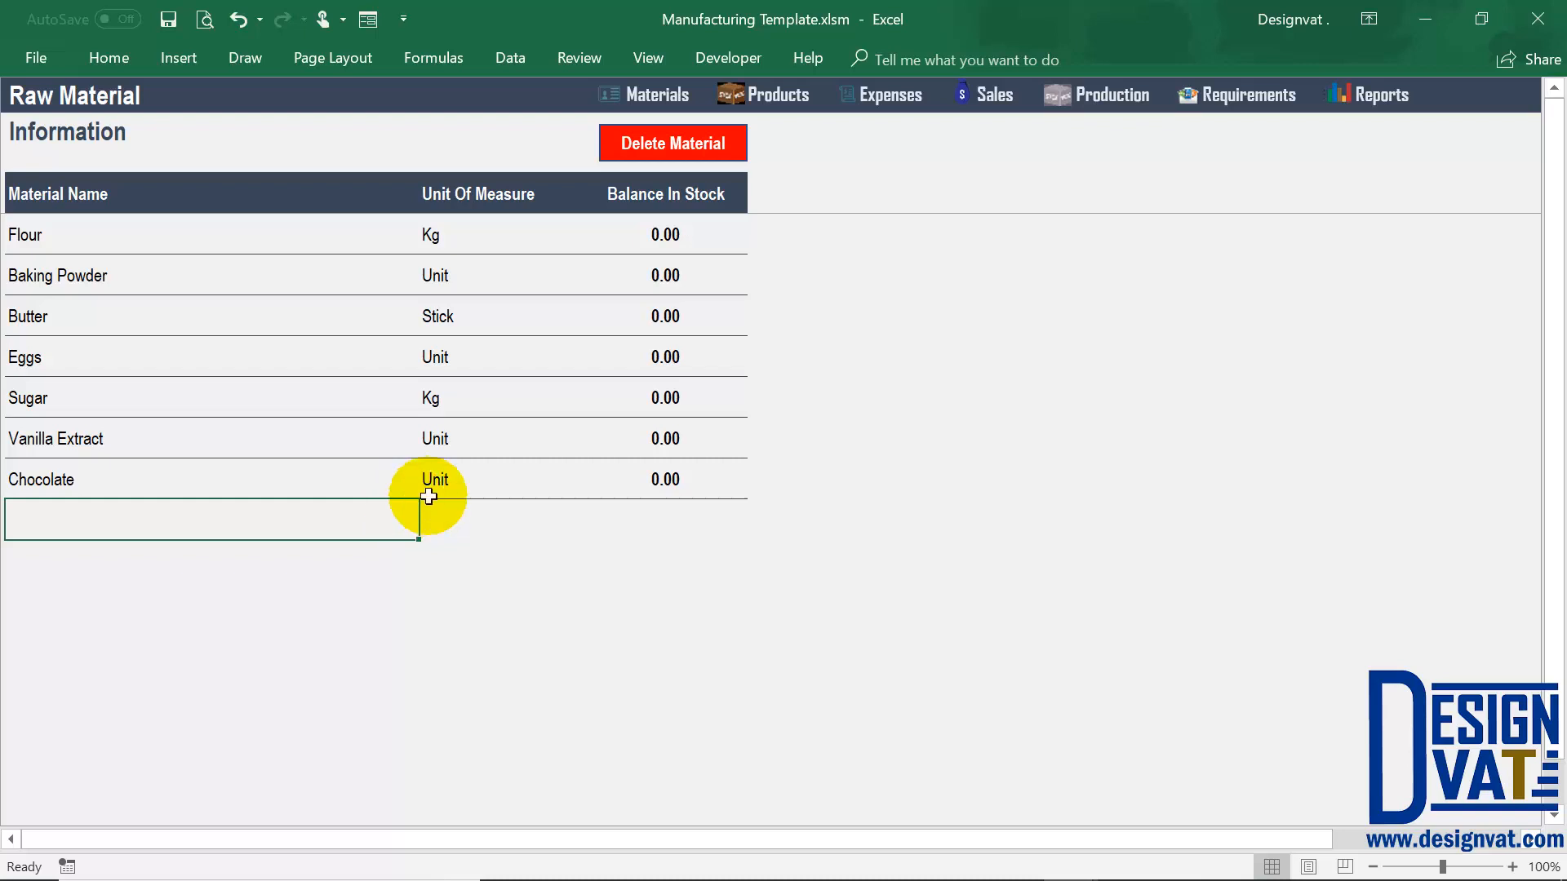
# Add a trial material named Random Value below Chocolate, leaving its unit of measure empty
pyautogui.write('Random Vl')
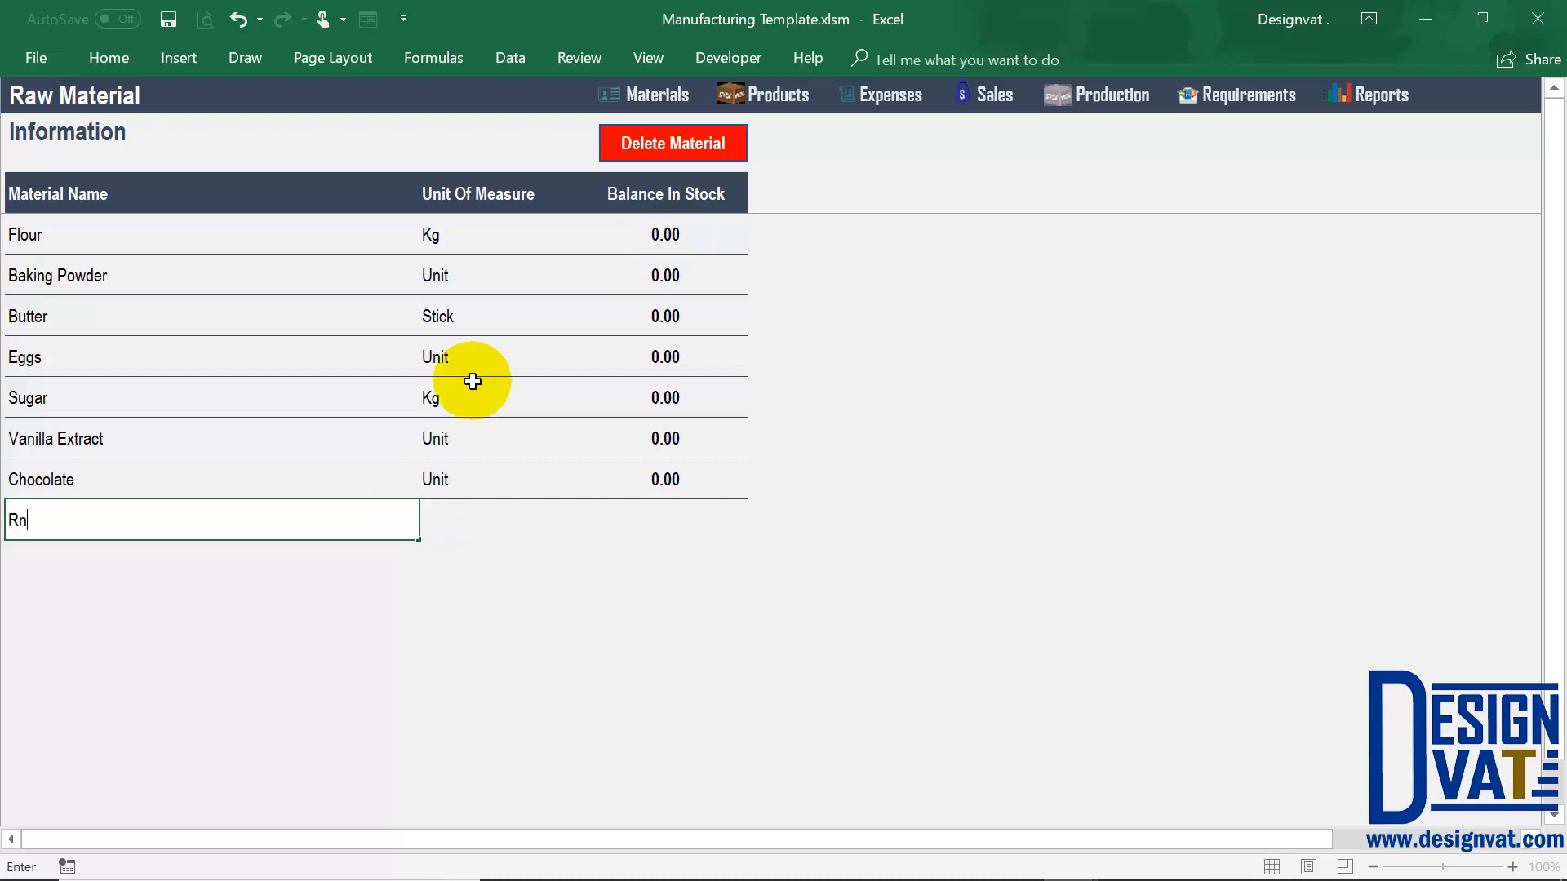
pyautogui.write('alue')
pyautogui.click(455, 529)
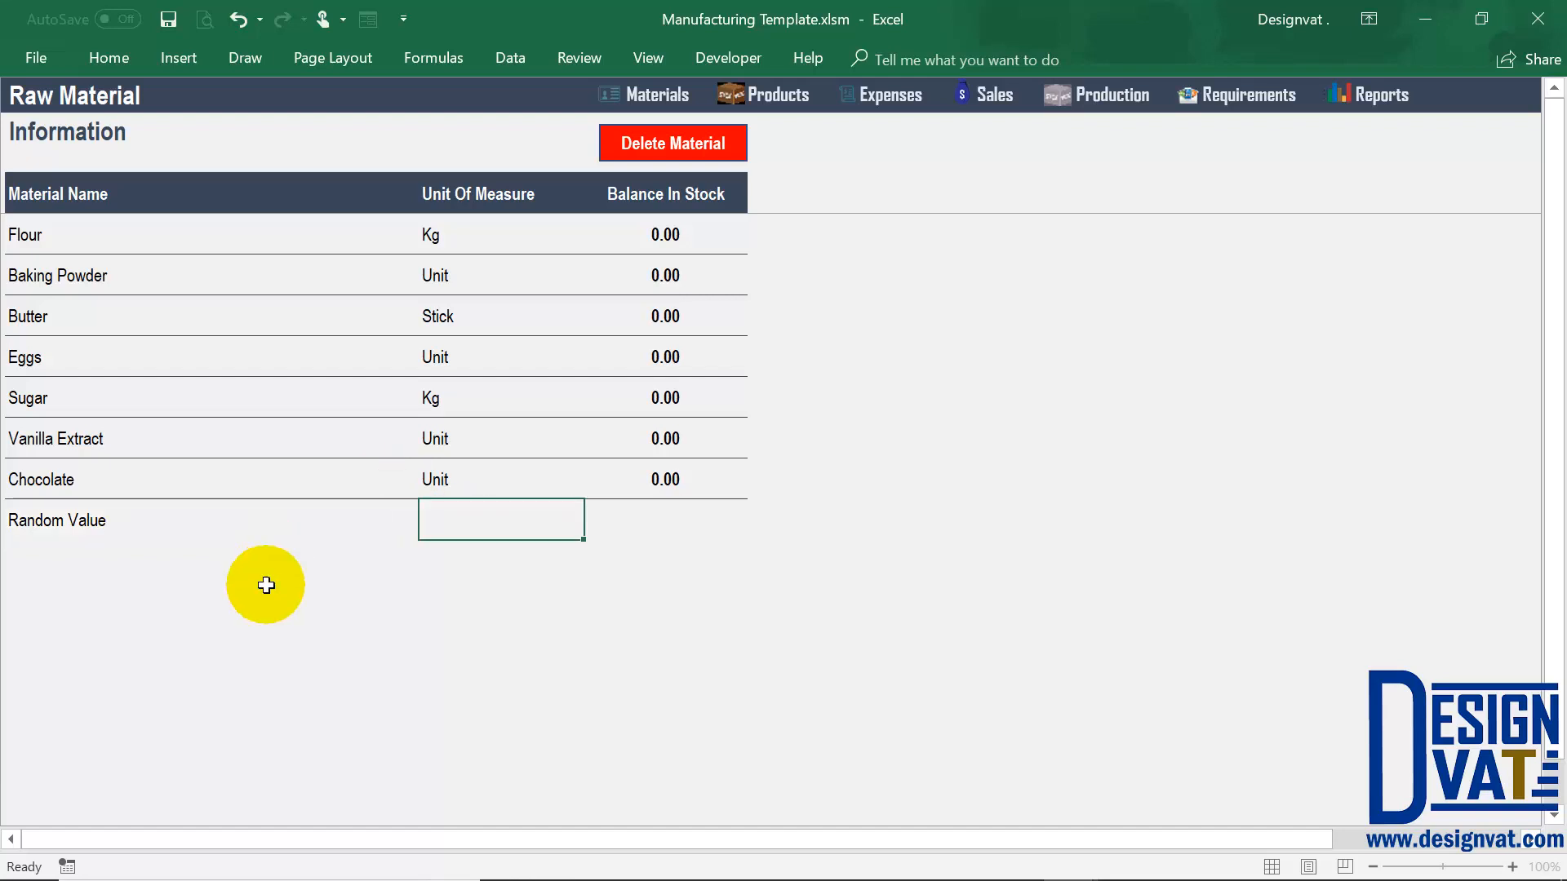
pyautogui.click(448, 528)
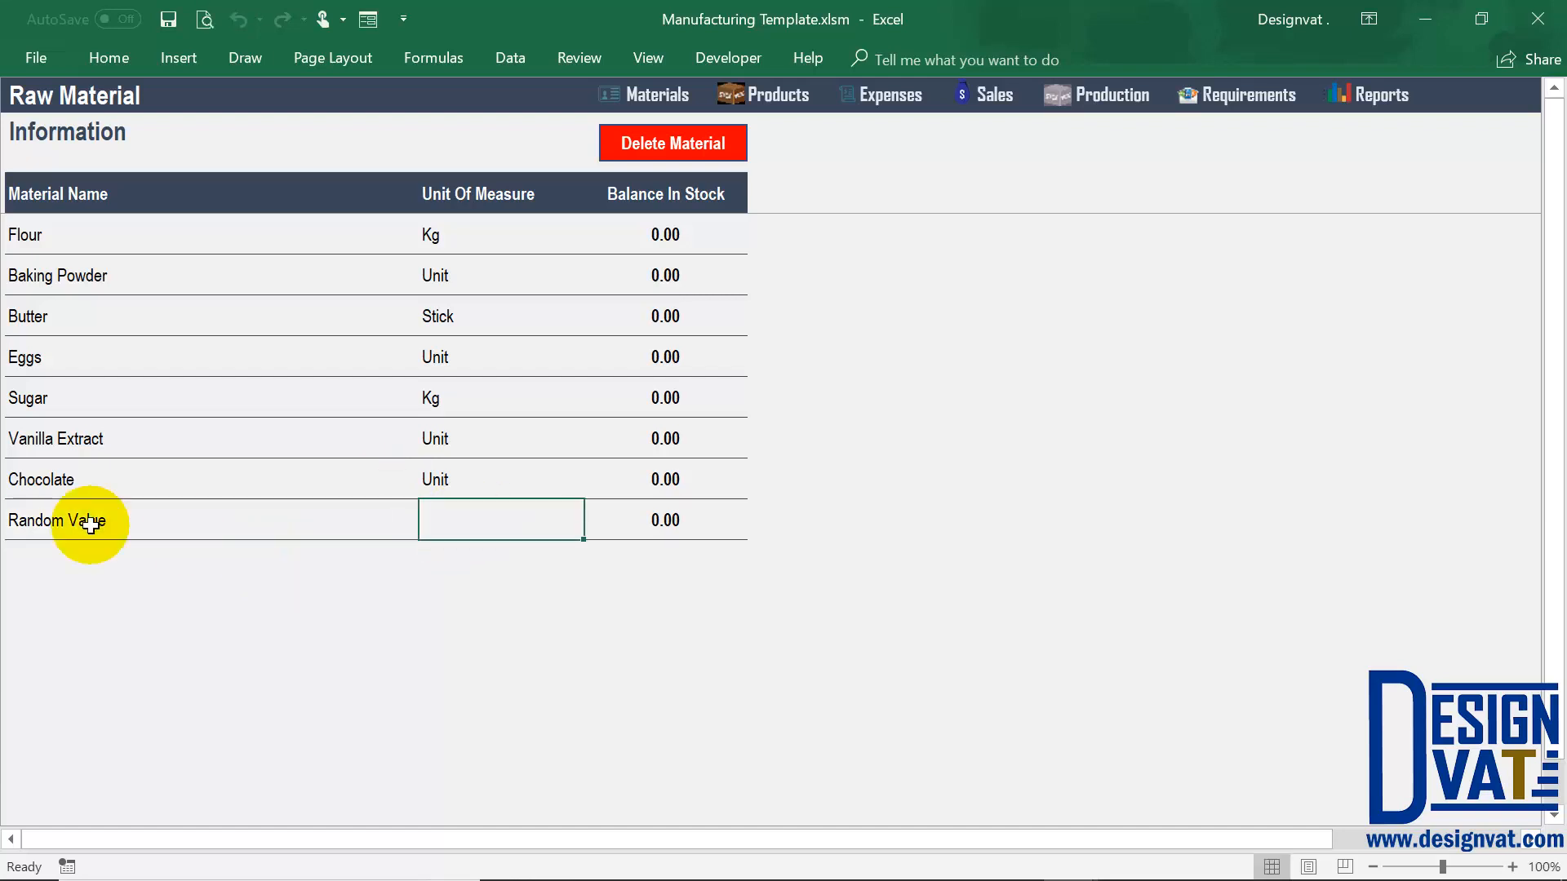
# Delete the Random Value material from the raw material list and confirm the deletion
pyautogui.click(18, 517)
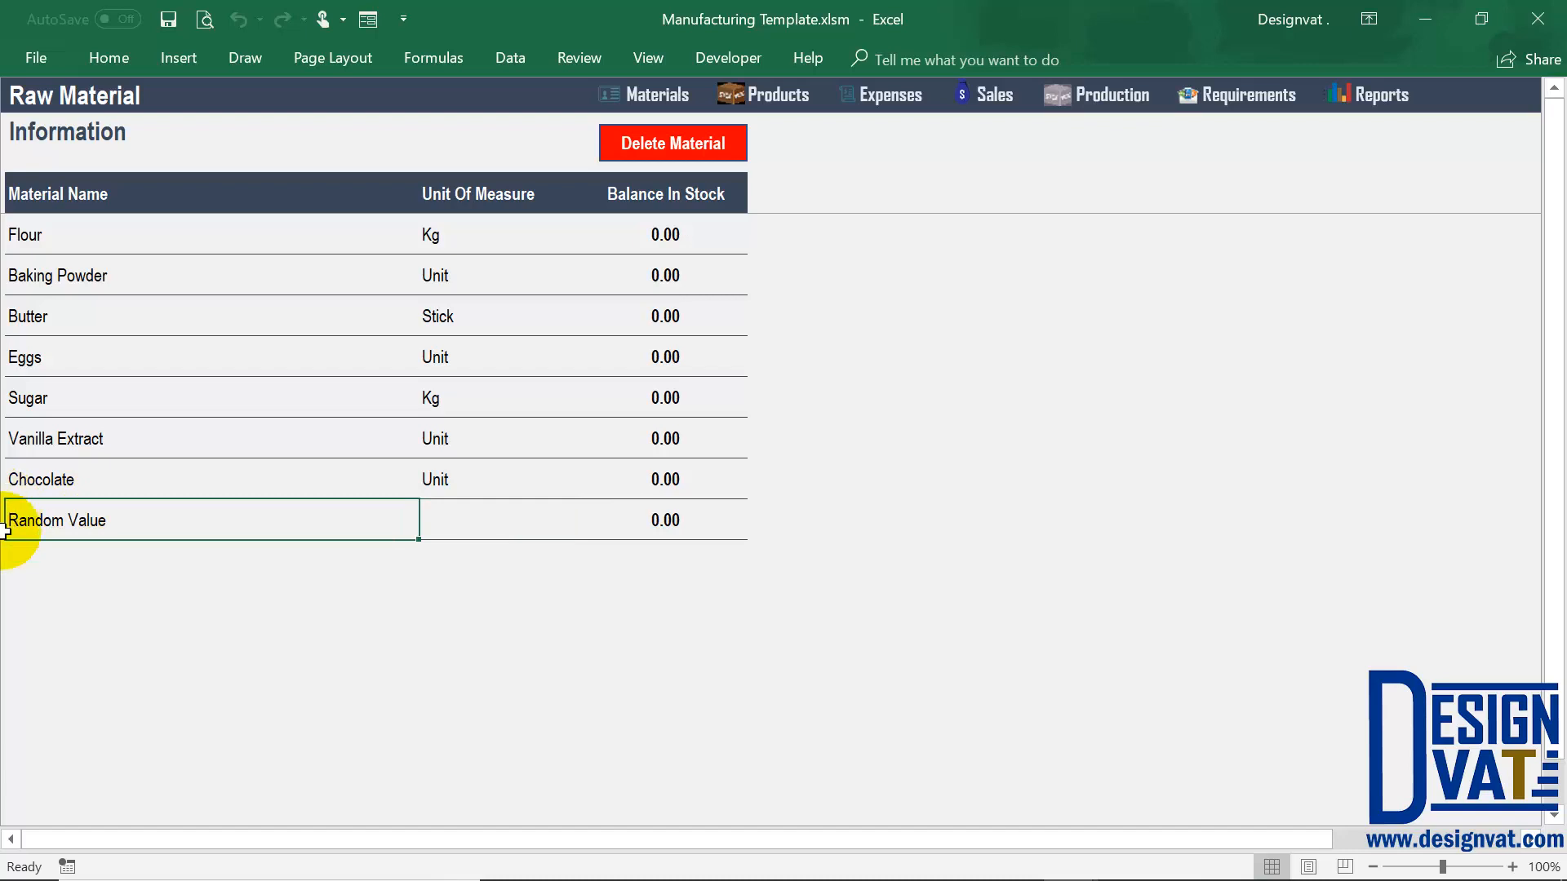
pyautogui.click(661, 145)
pyautogui.click(870, 542)
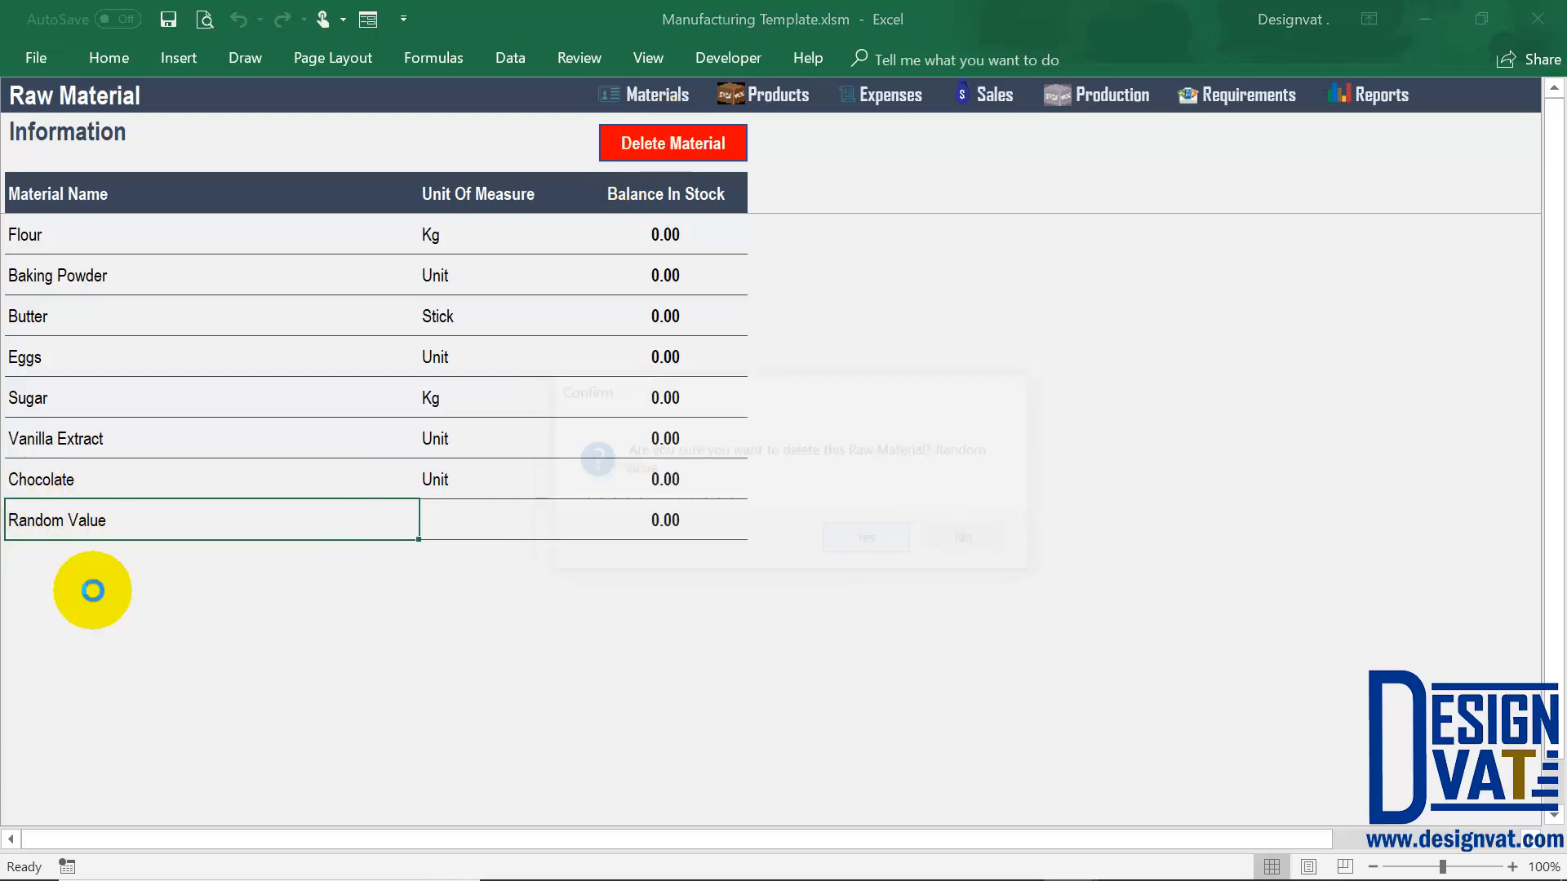
# Review the registered cakes on the Product sheet and return to the Raw Material sheet
pyautogui.click(782, 96)
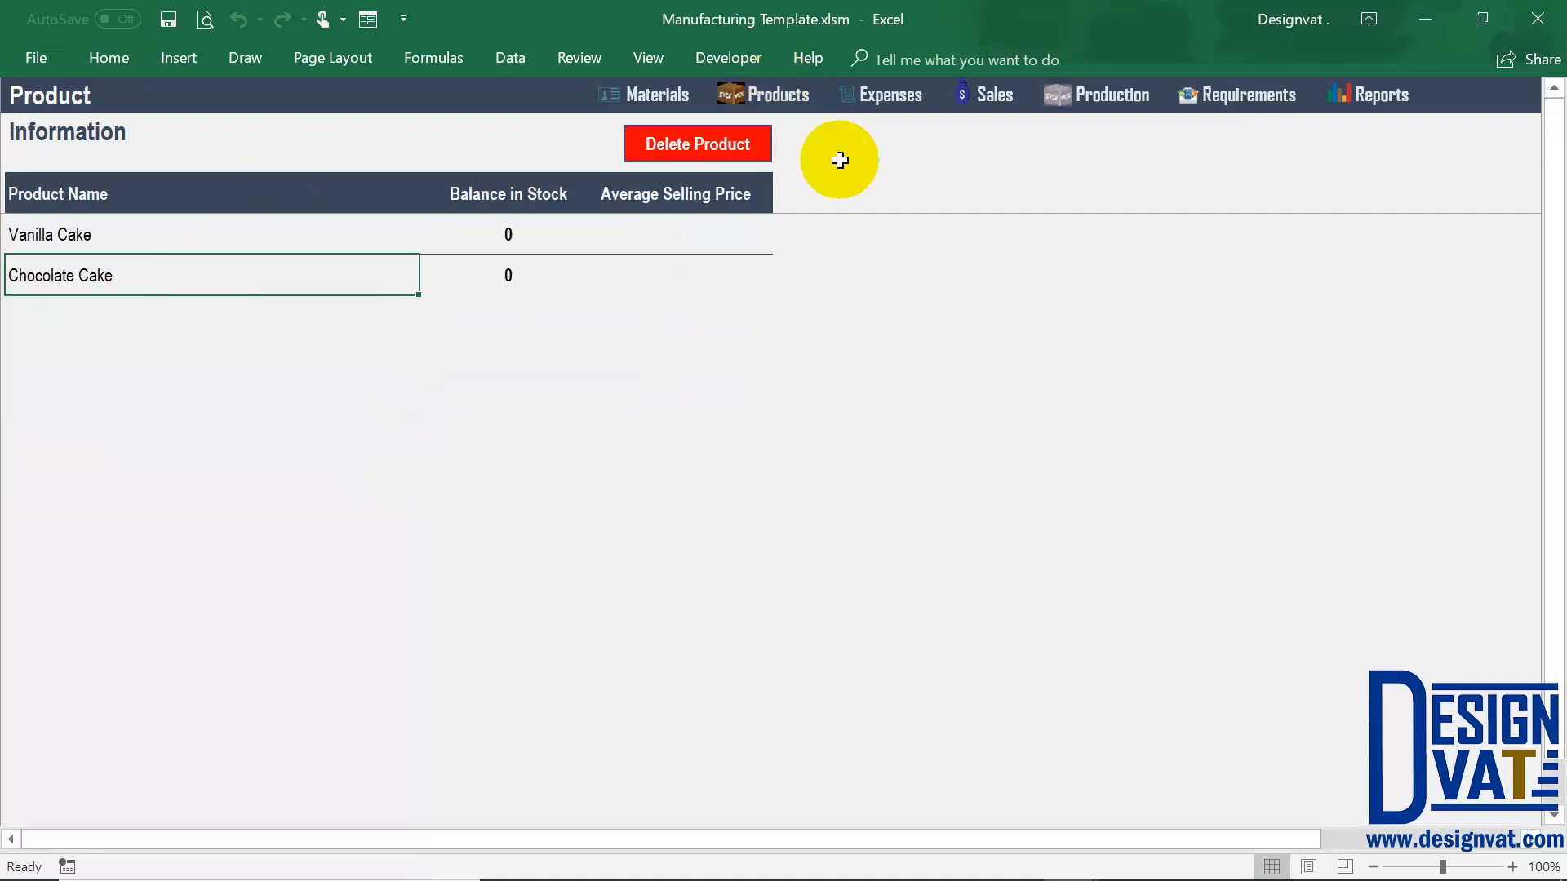
pyautogui.click(653, 96)
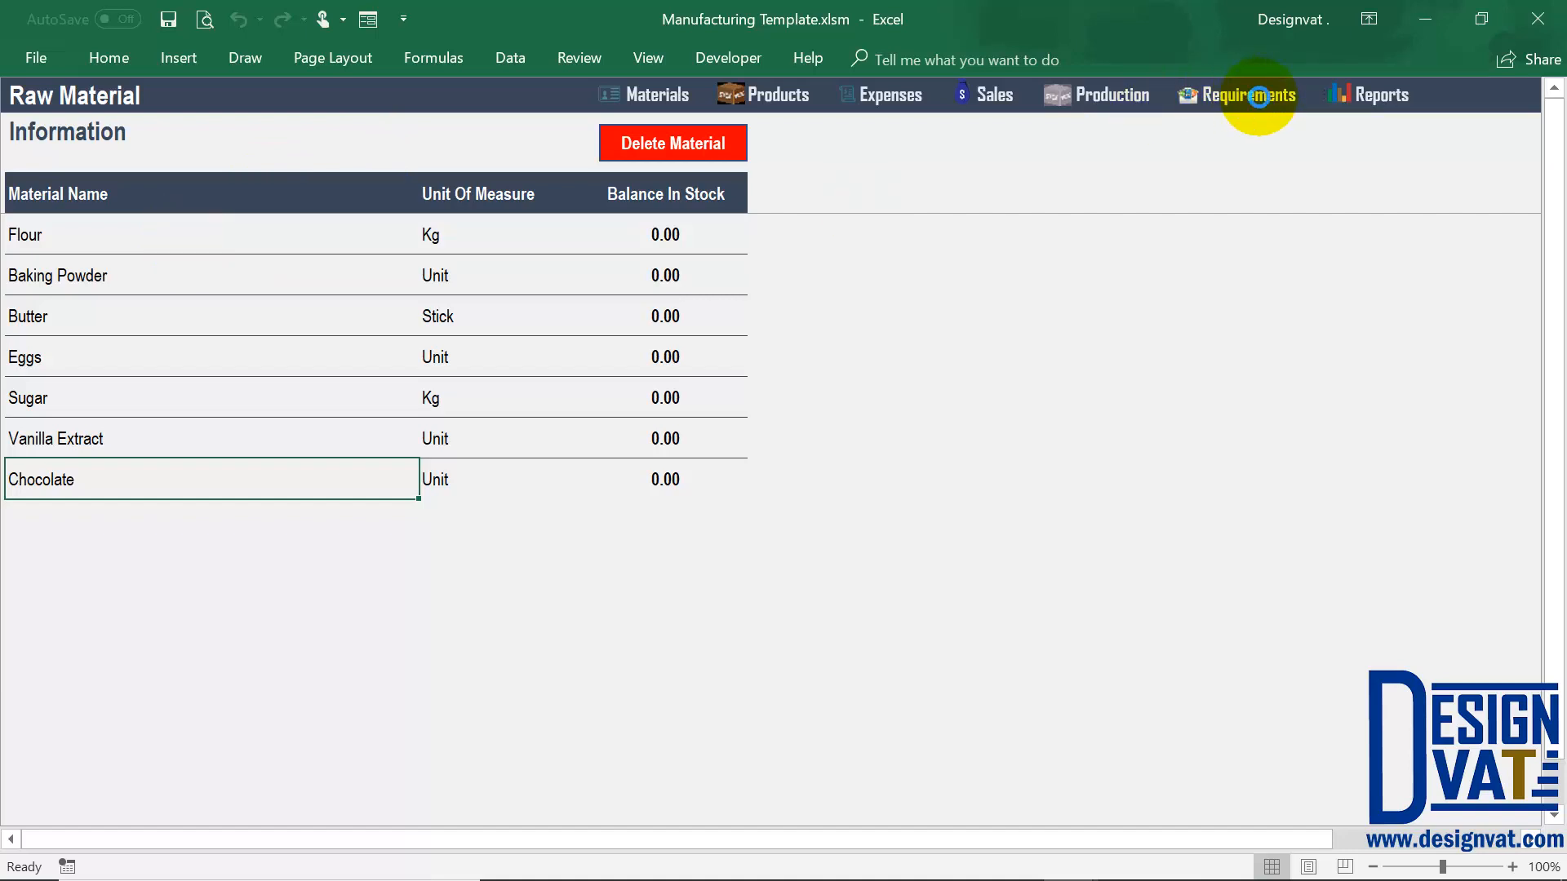
# Open the production Requirements sheet and examine its Product Name, Material Needed and Quantity columns
pyautogui.click(1261, 104)
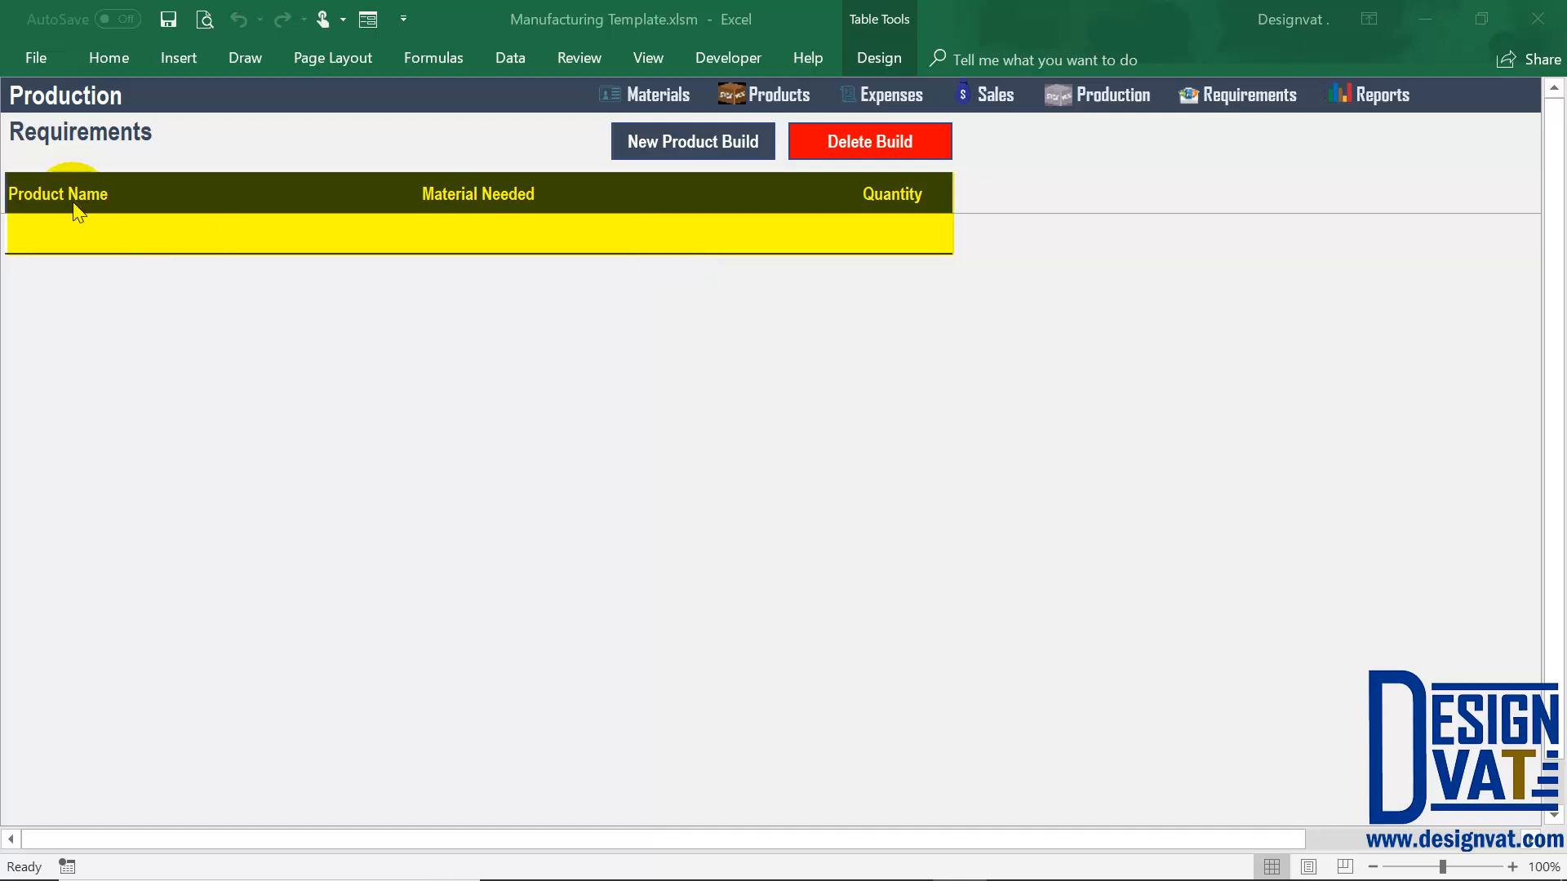
pyautogui.click(70, 171)
pyautogui.click(529, 173)
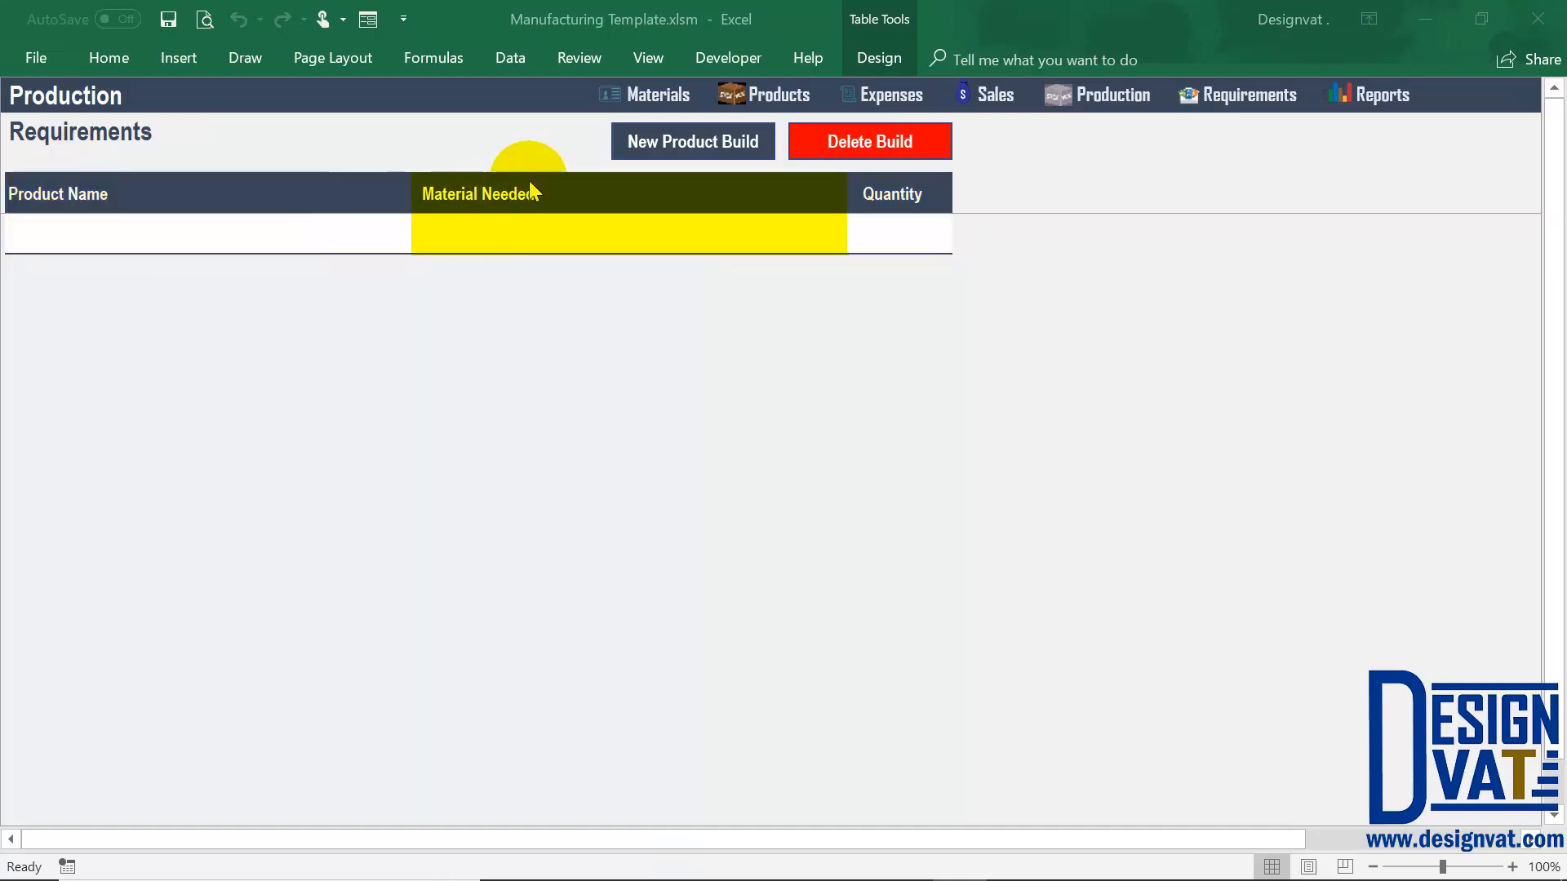
pyautogui.click(882, 175)
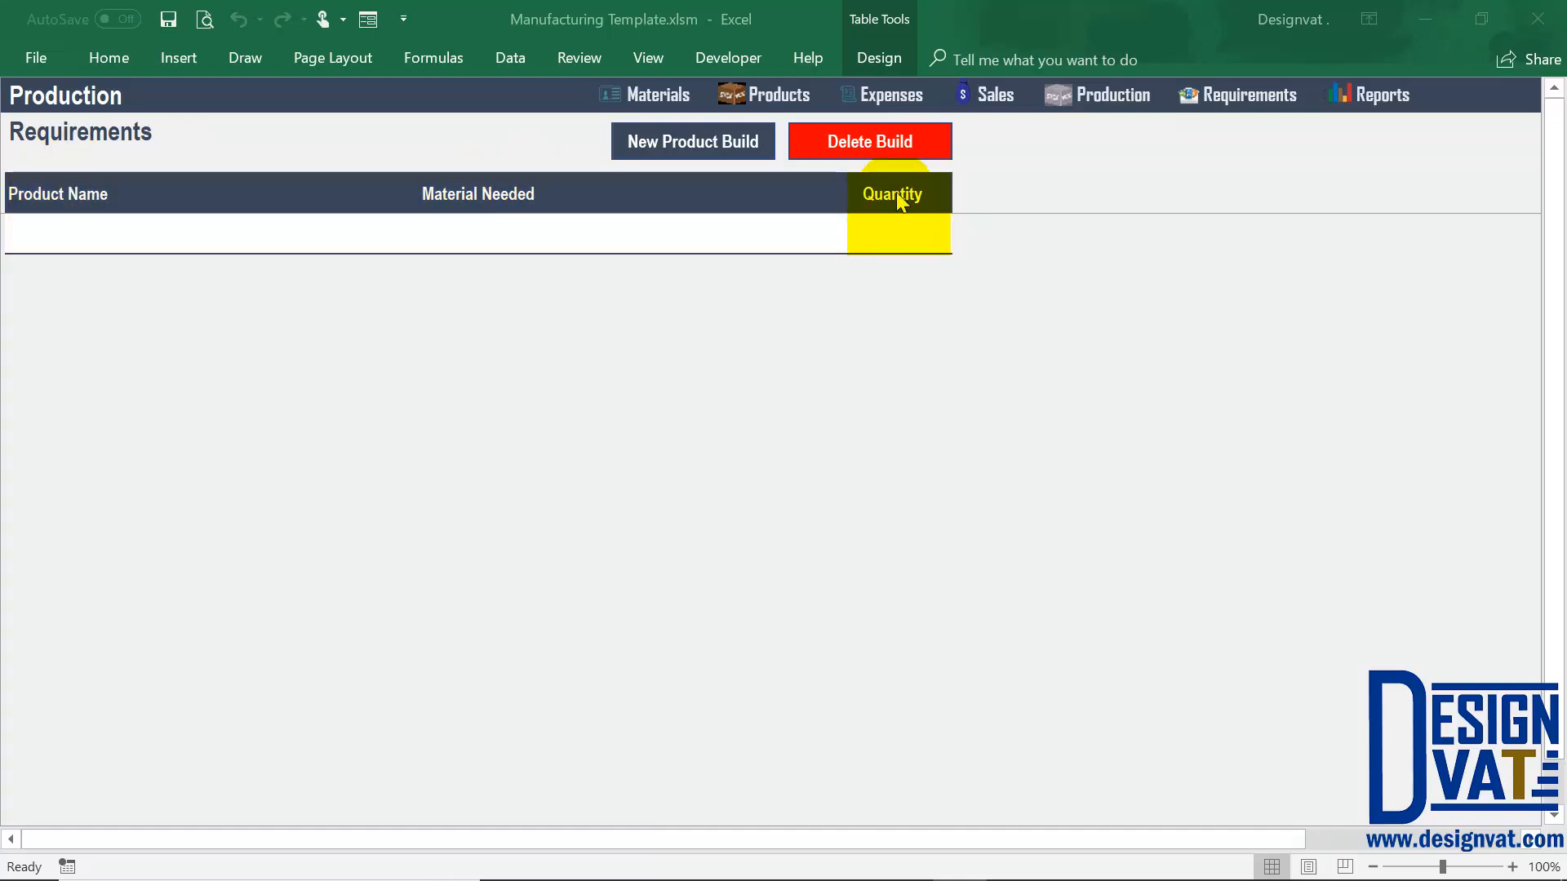
pyautogui.click(897, 196)
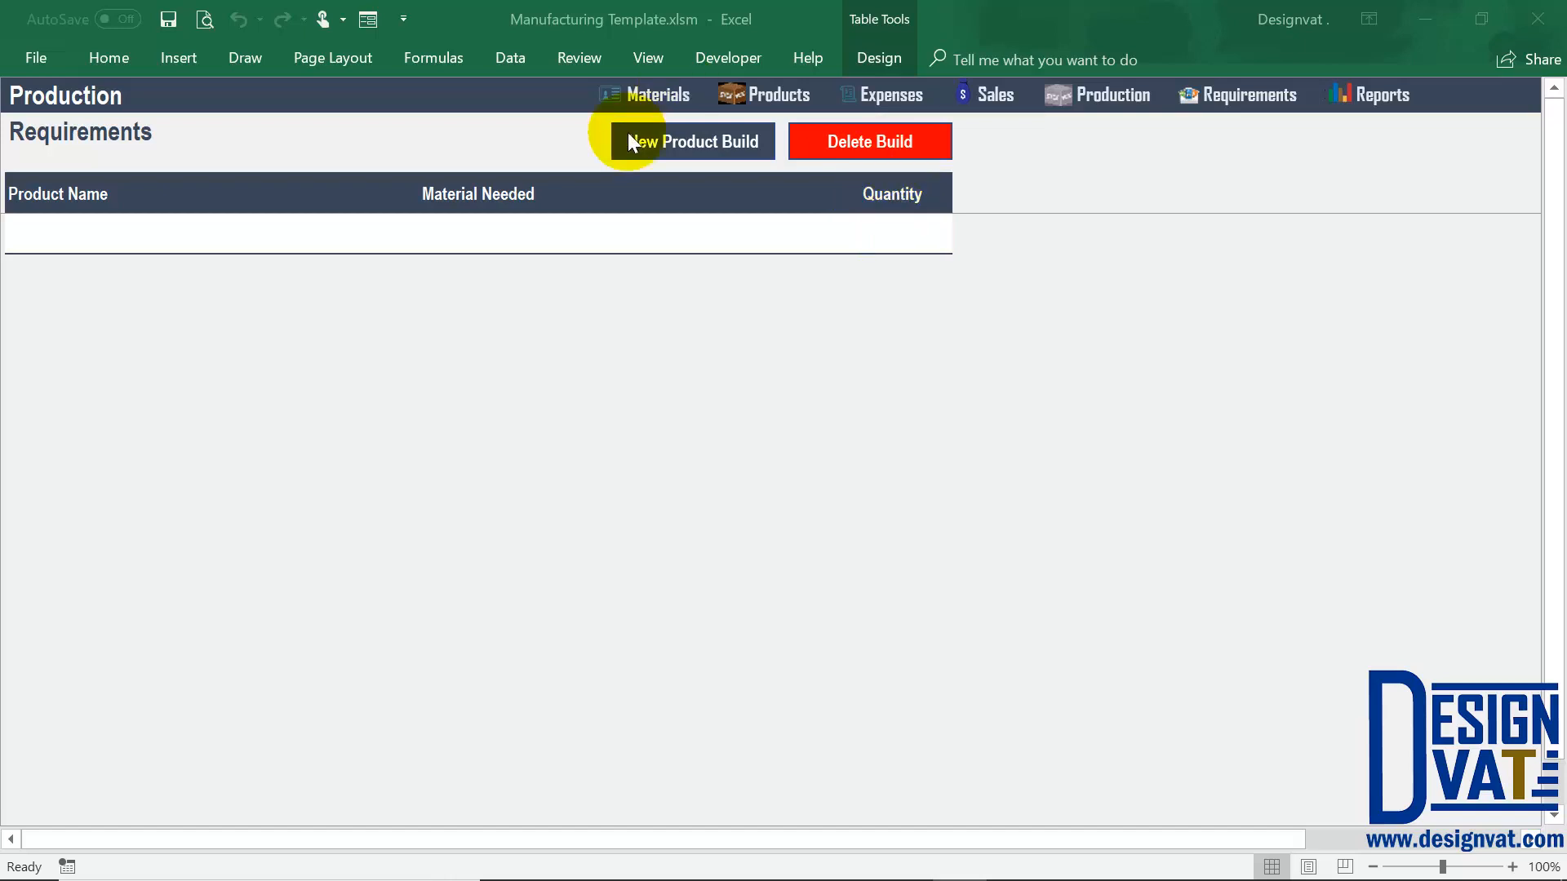
# Create a new product build for Vanilla Cake with 5 as the number of materials
pyautogui.click(662, 142)
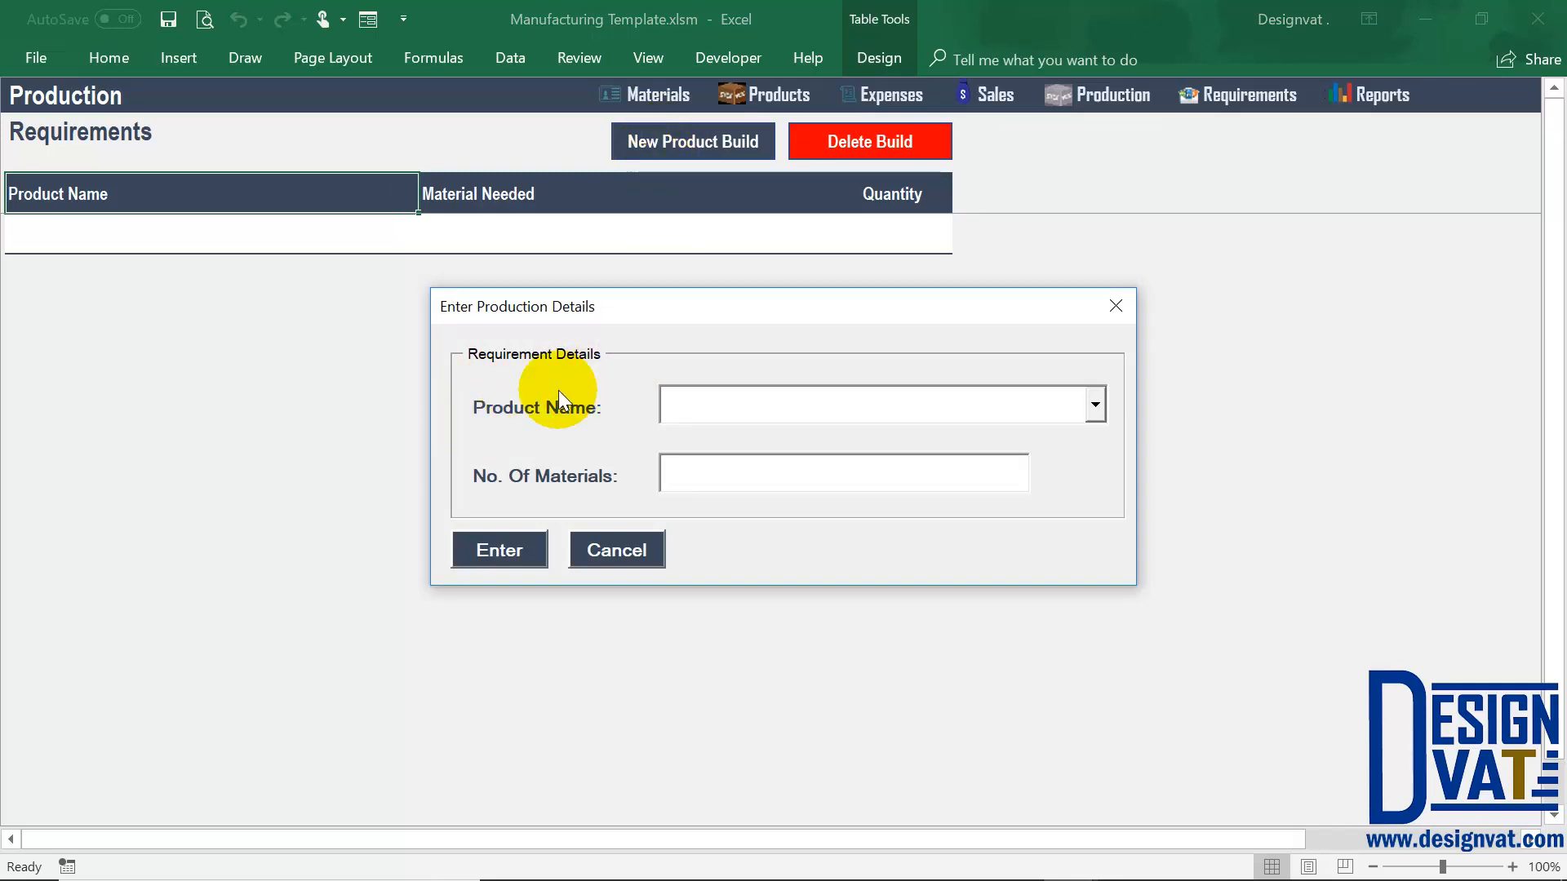
pyautogui.click(1097, 407)
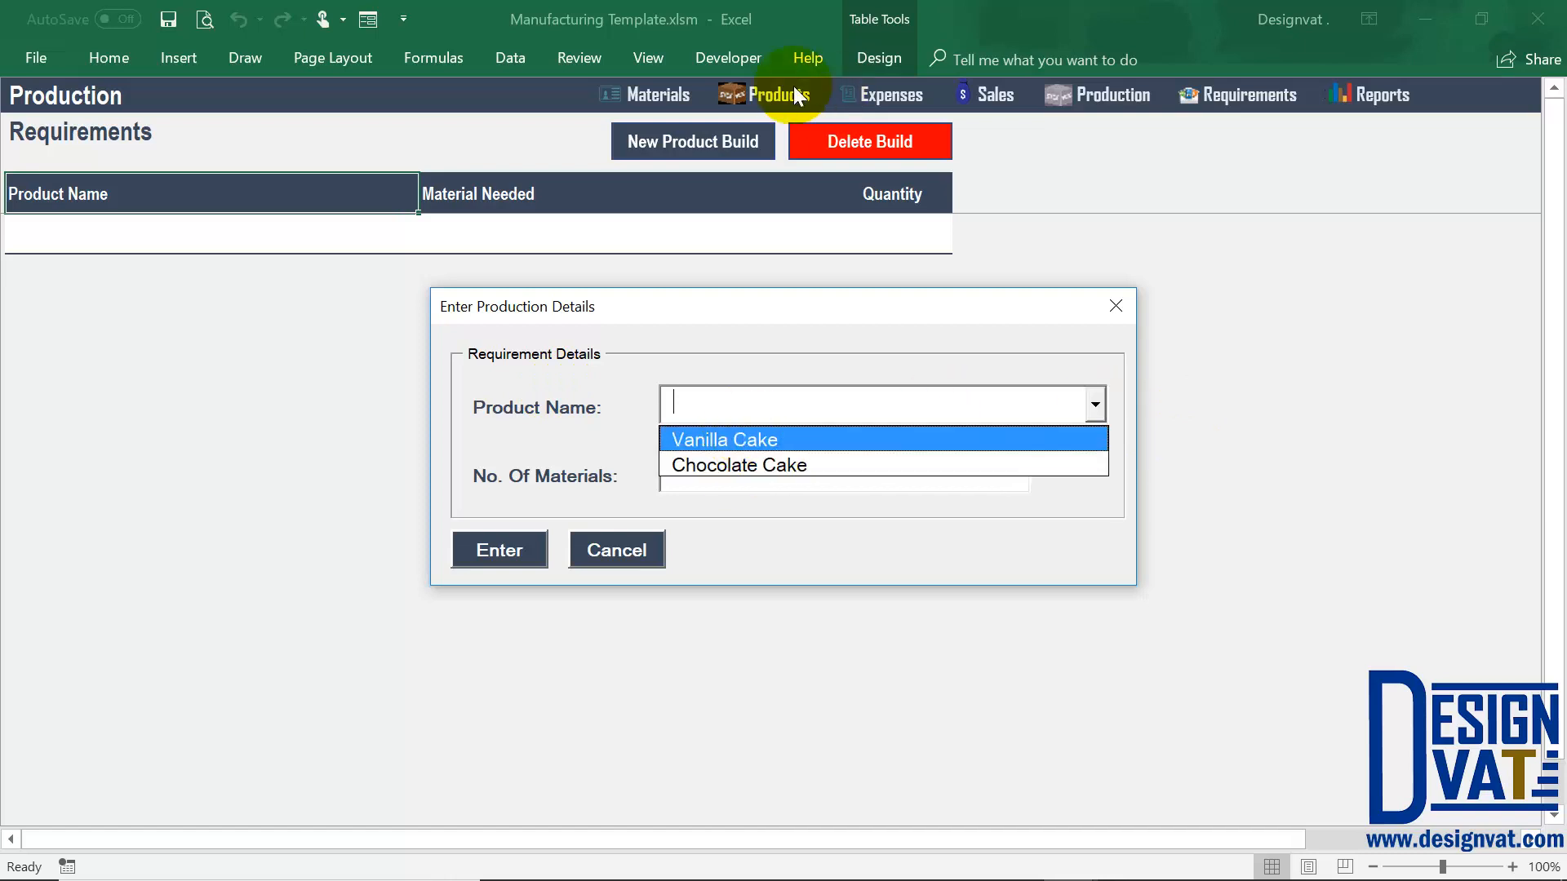
pyautogui.click(703, 439)
pyautogui.click(679, 480)
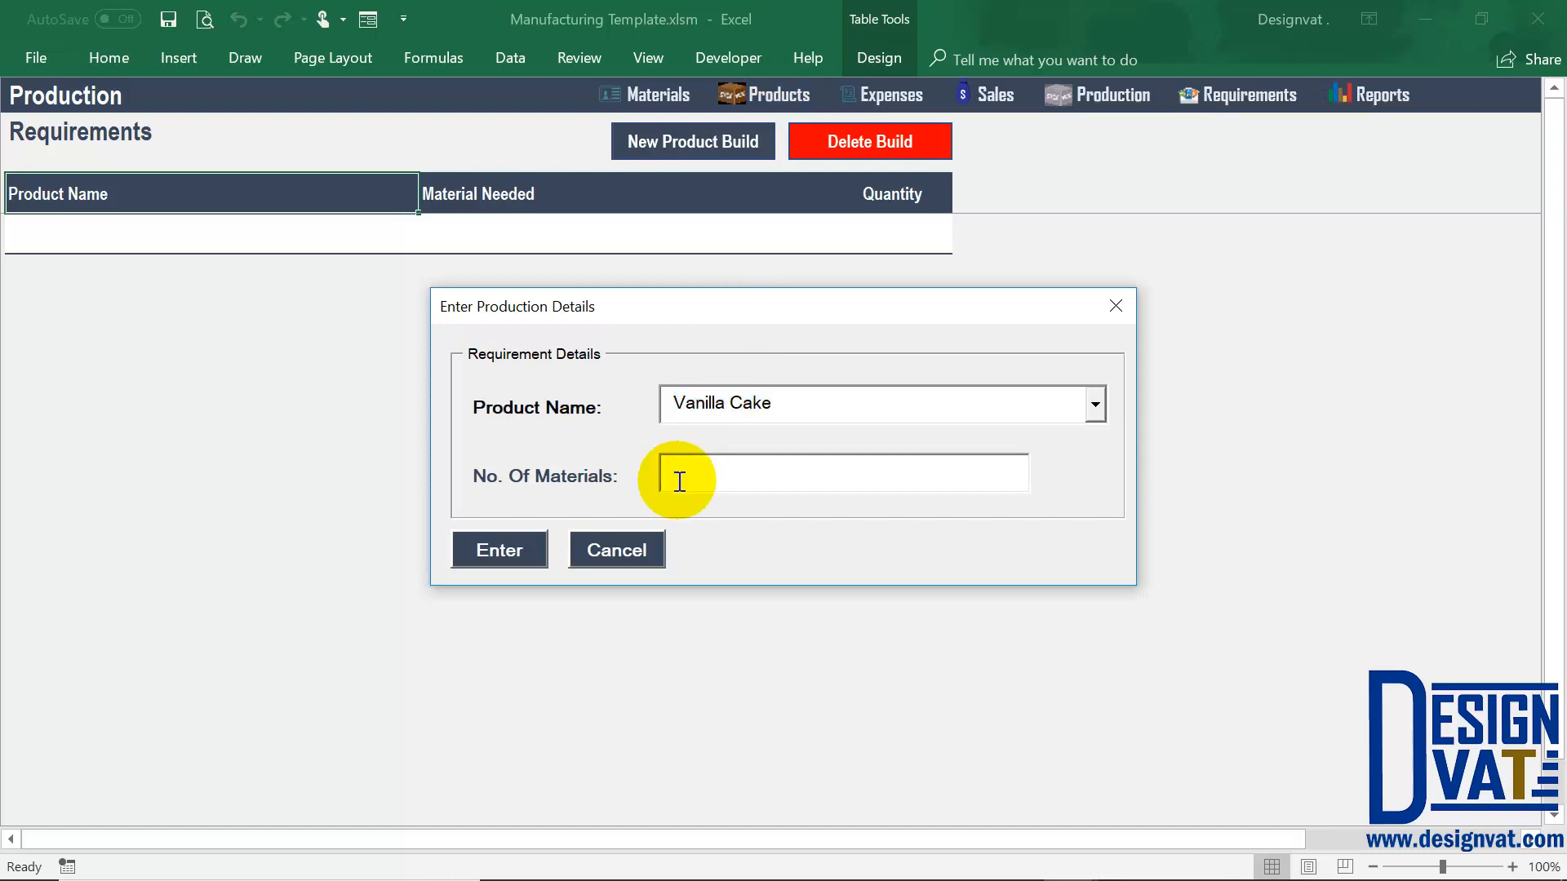
pyautogui.write('5')
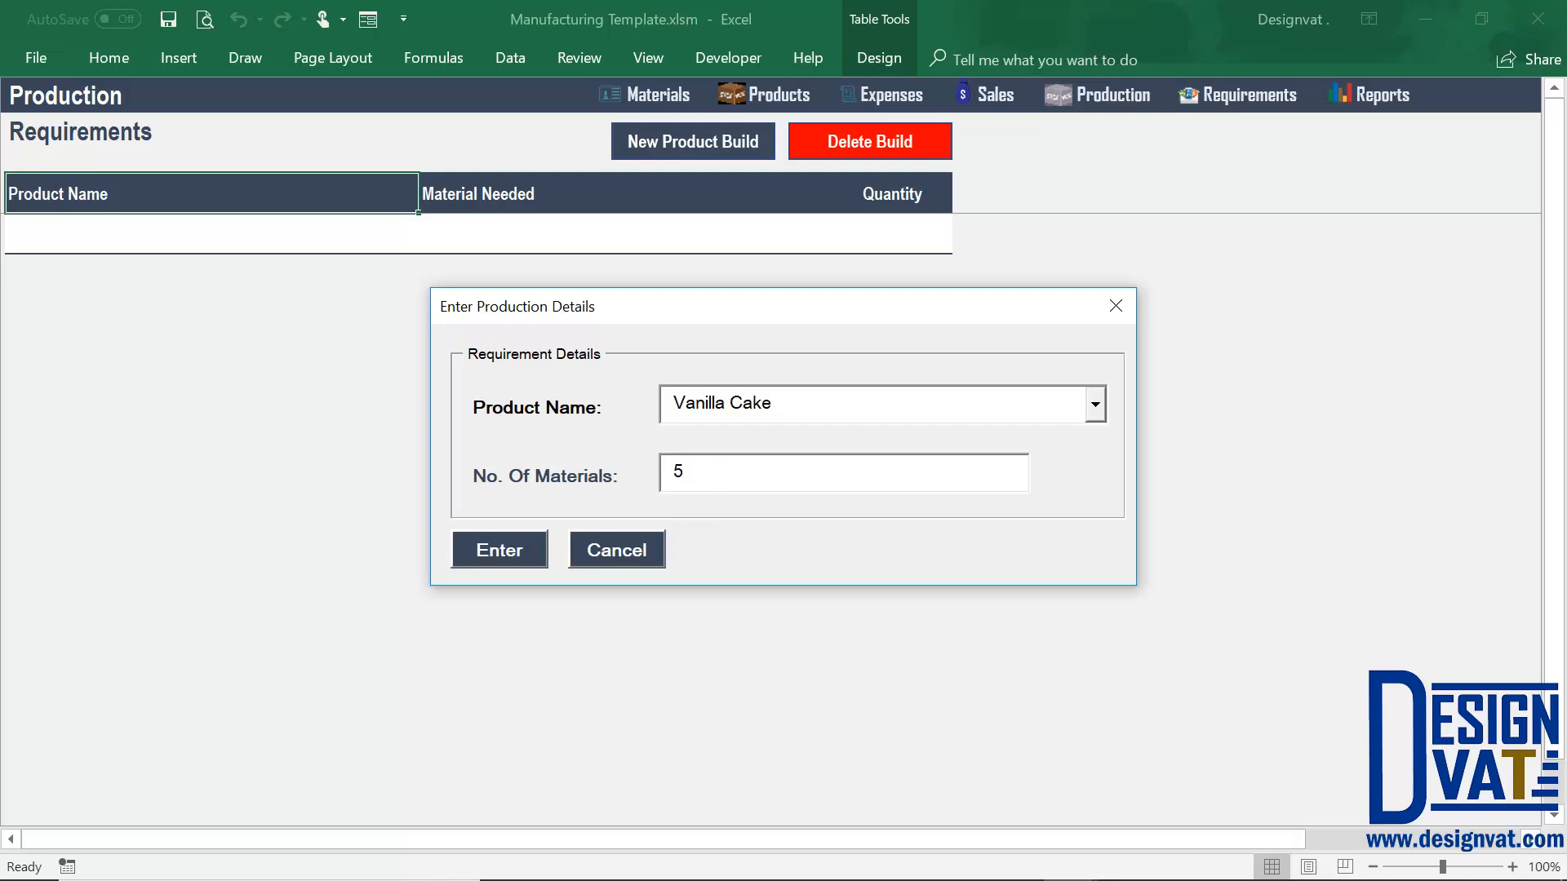
pyautogui.click(665, 400)
pyautogui.click(668, 471)
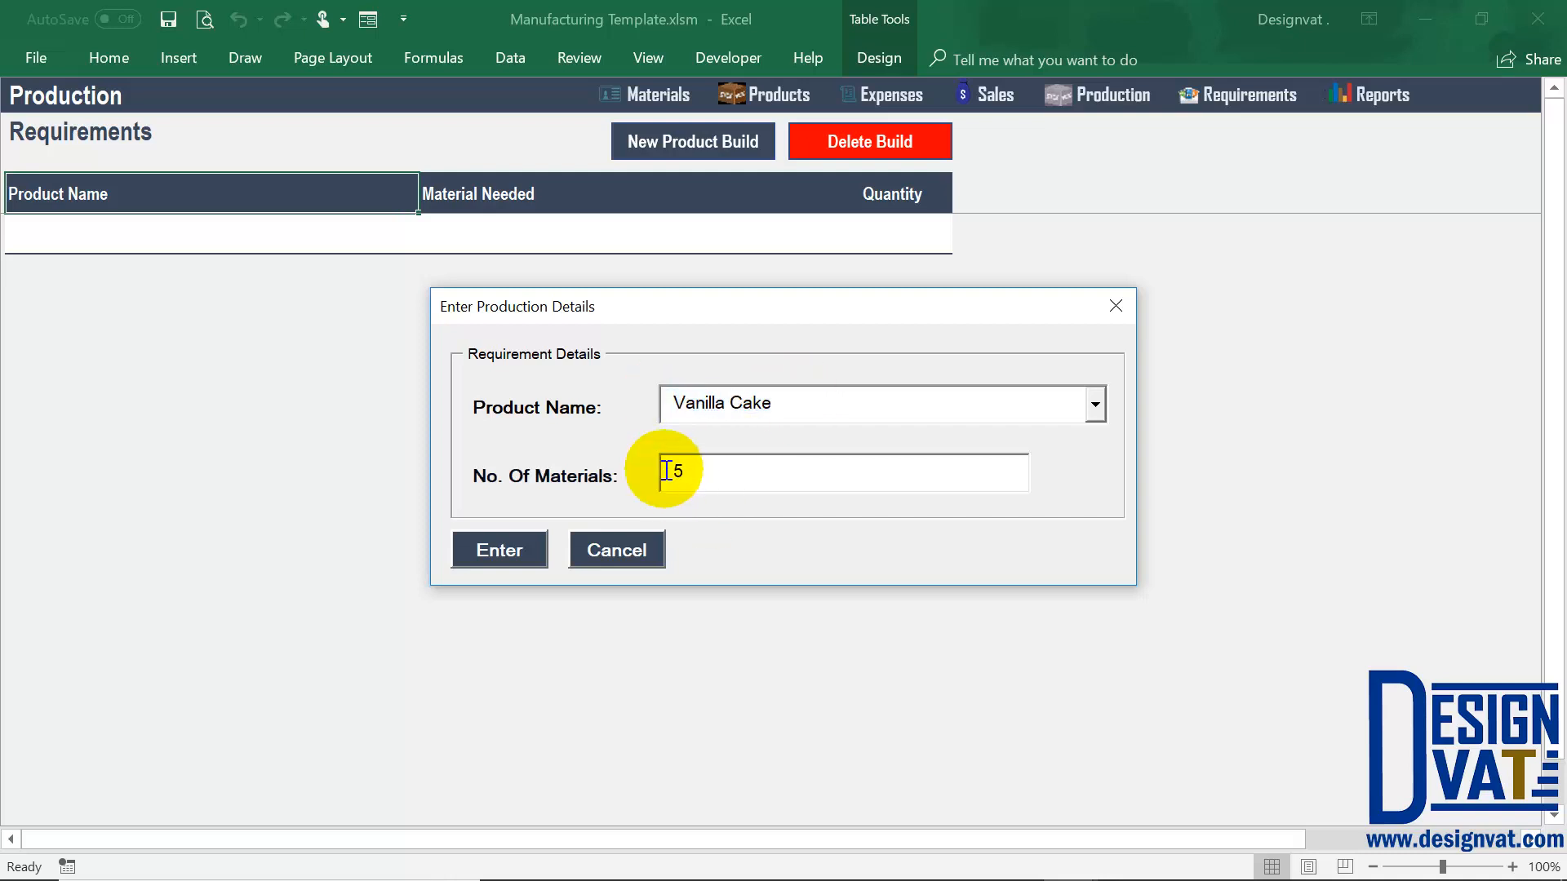
pyautogui.moveTo(666, 471); pyautogui.dragTo(748, 501)
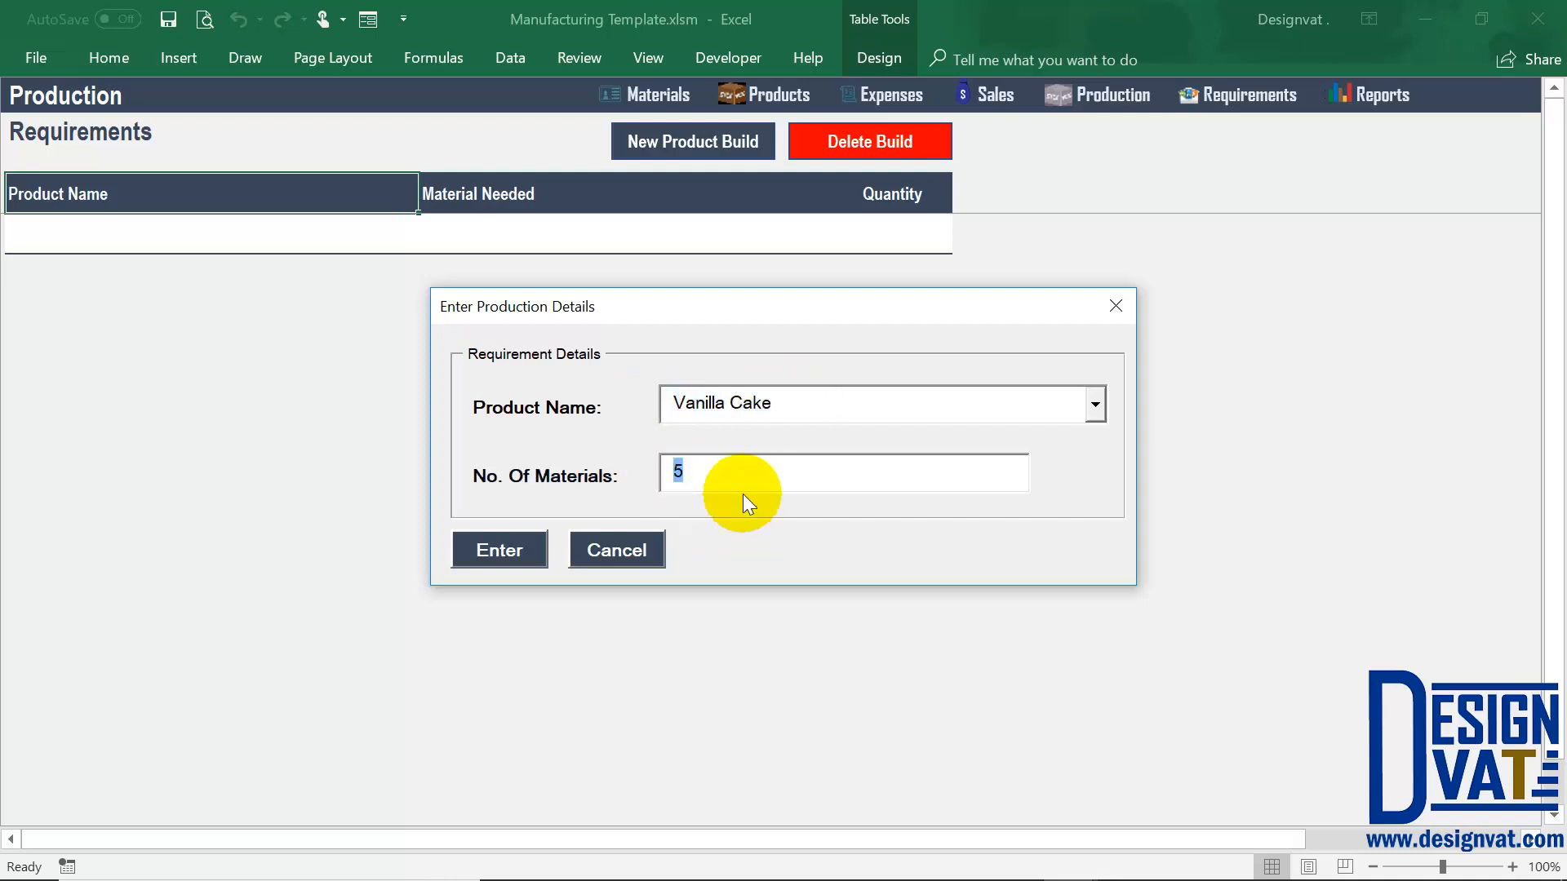
pyautogui.click(515, 552)
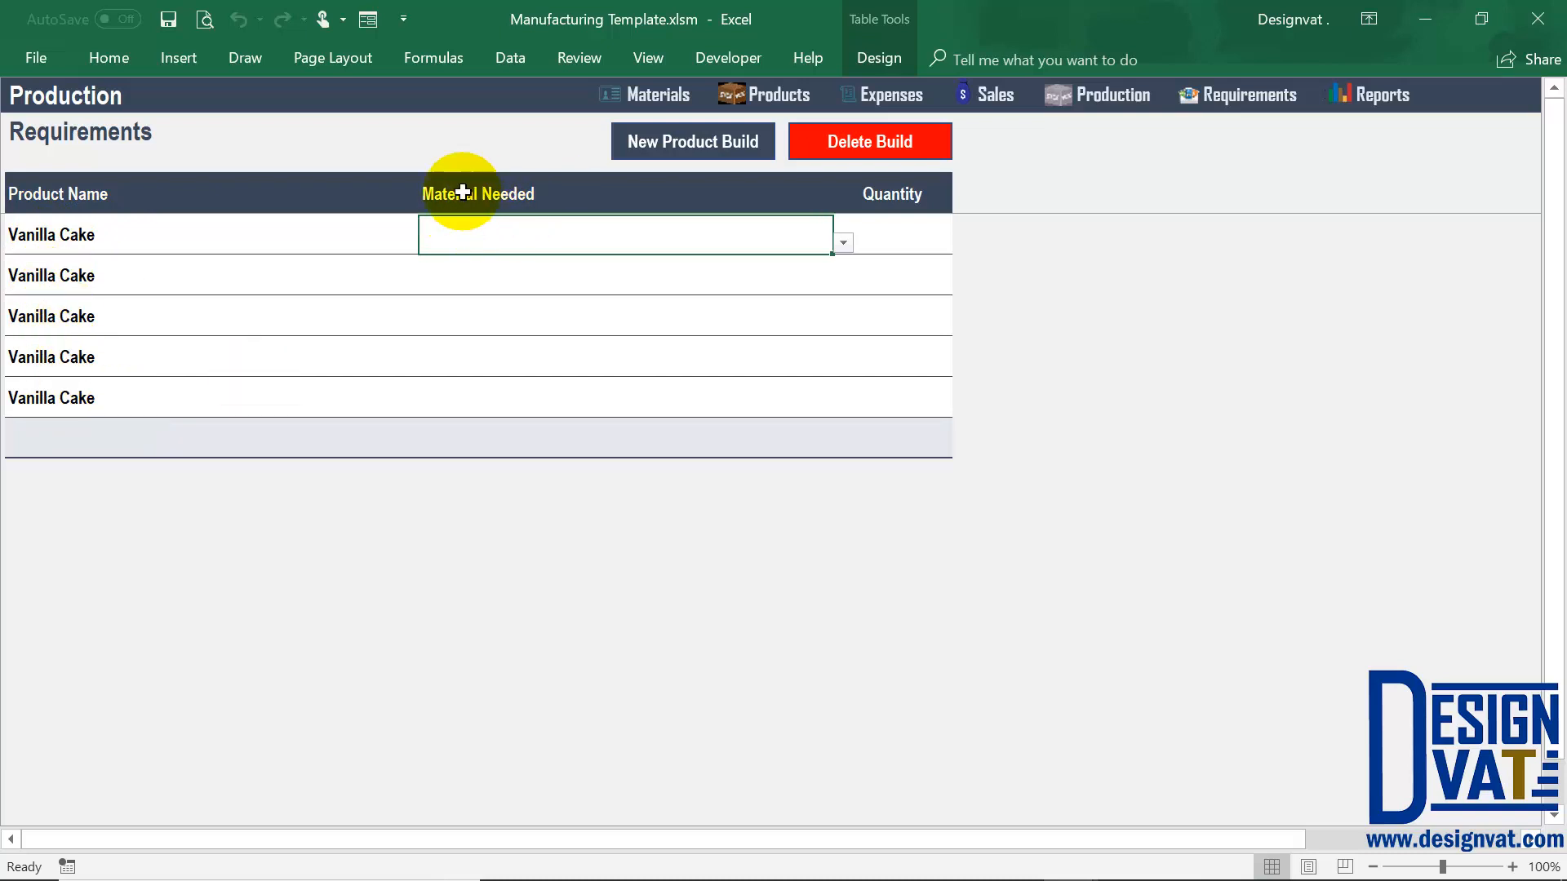
# Choose Flour as the material needed in the first Vanilla Cake row of the requirements table
pyautogui.click(845, 243)
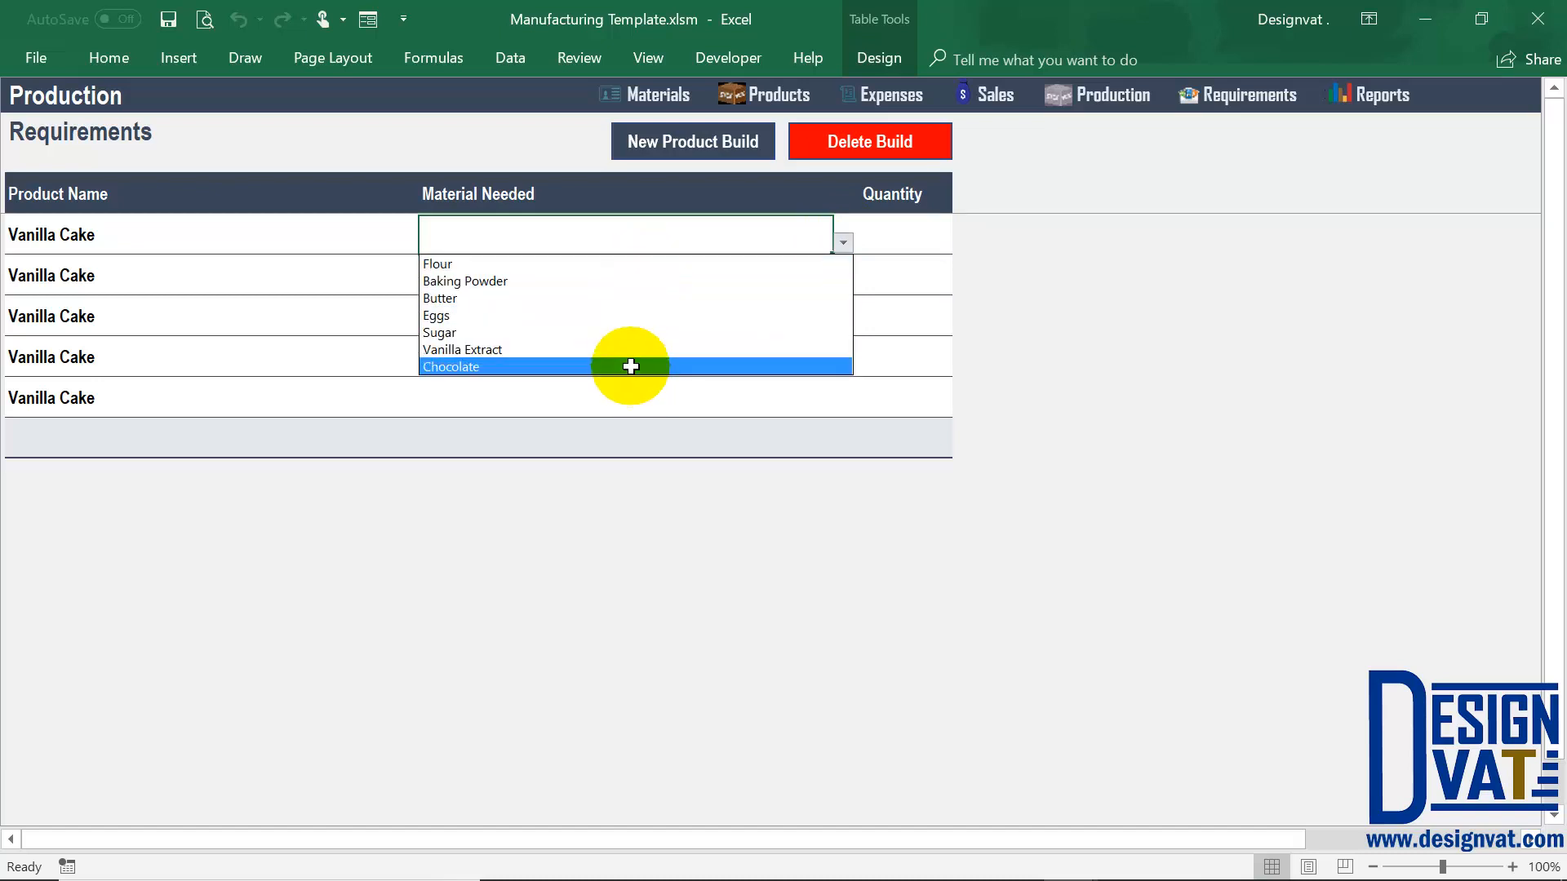
pyautogui.click(448, 264)
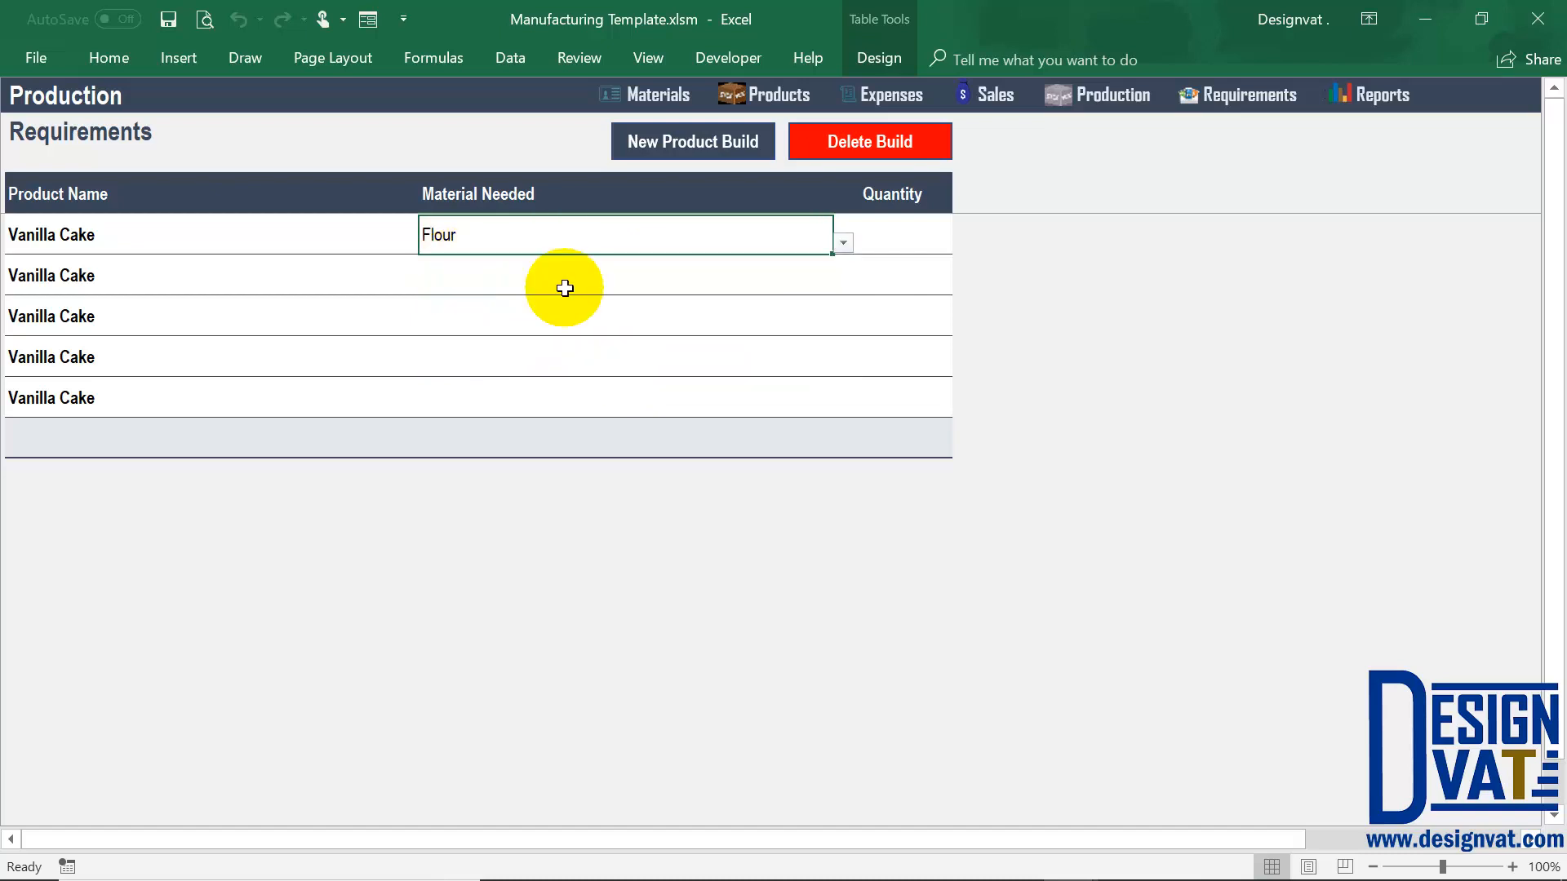
# Set the quantity of Flour required for Vanilla Cake to 0.5
pyautogui.click(899, 237)
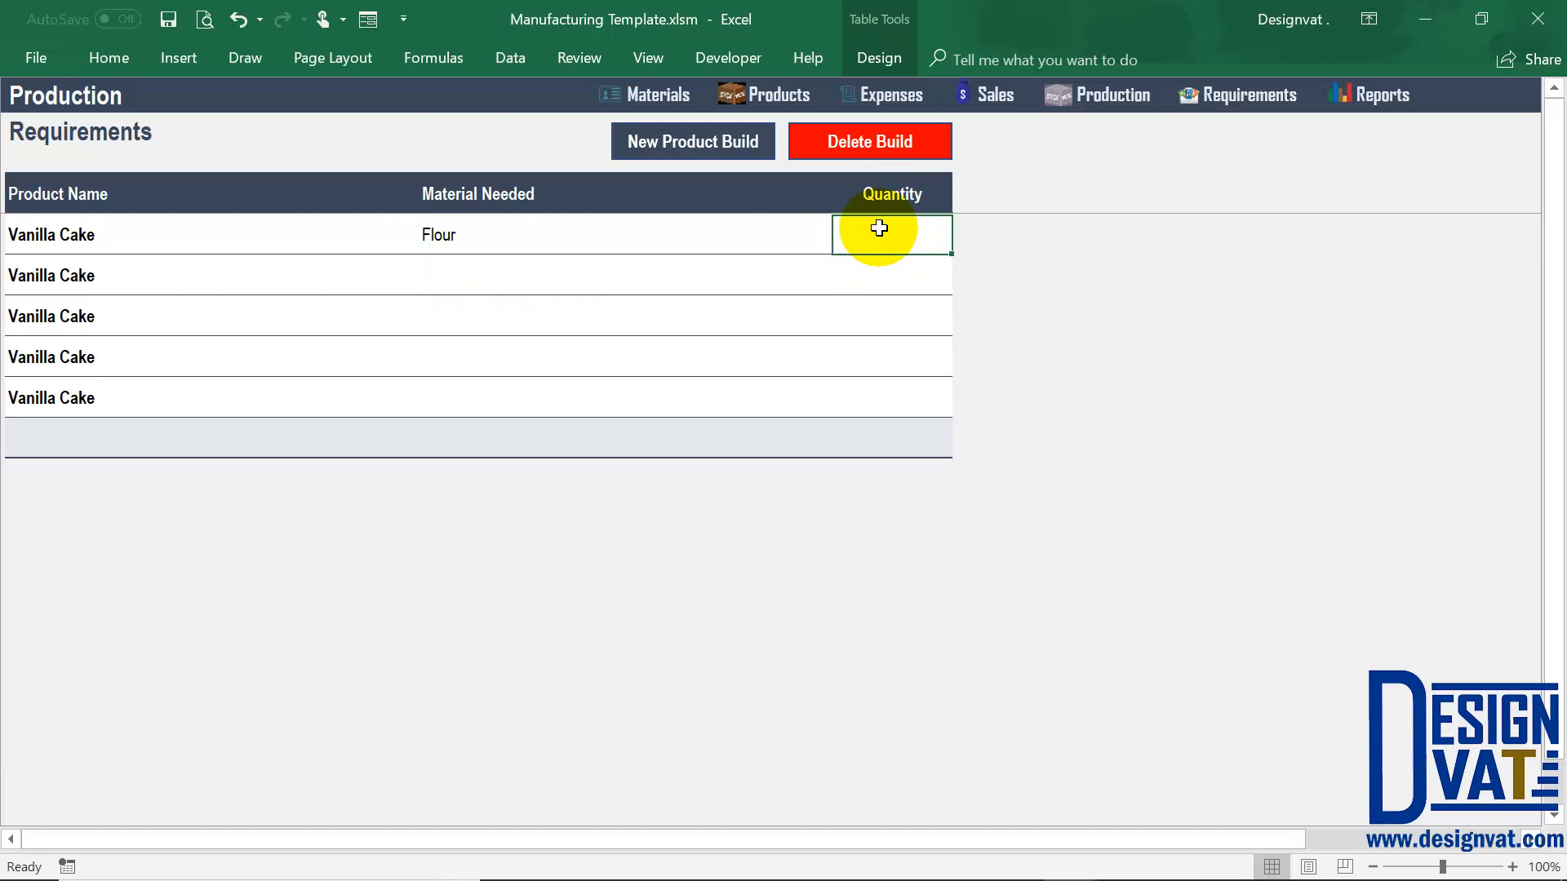
pyautogui.write('.5')
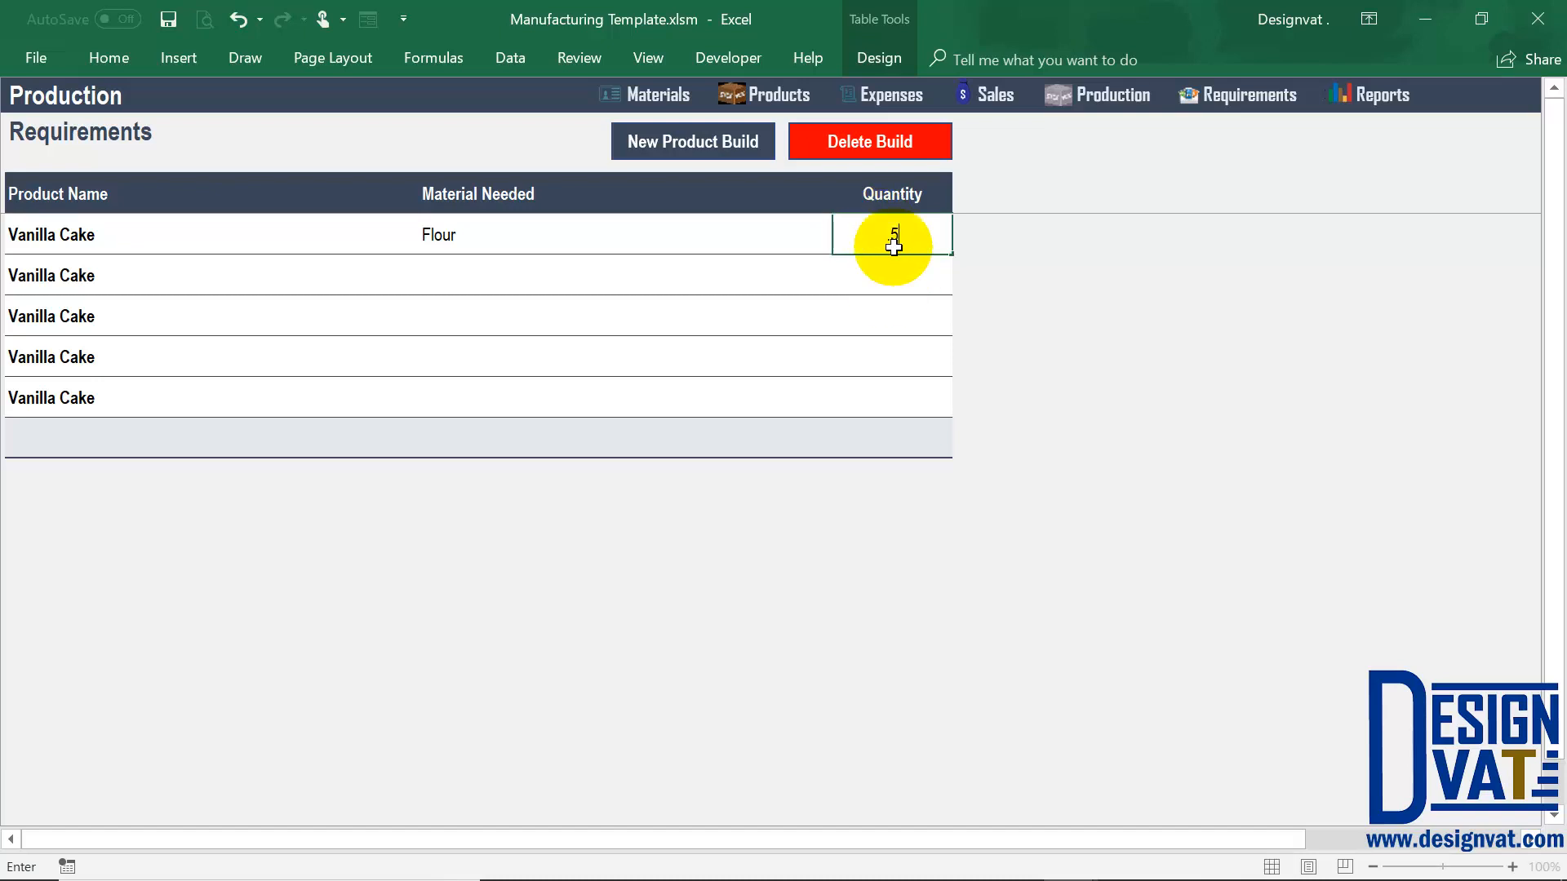
pyautogui.press('Return')
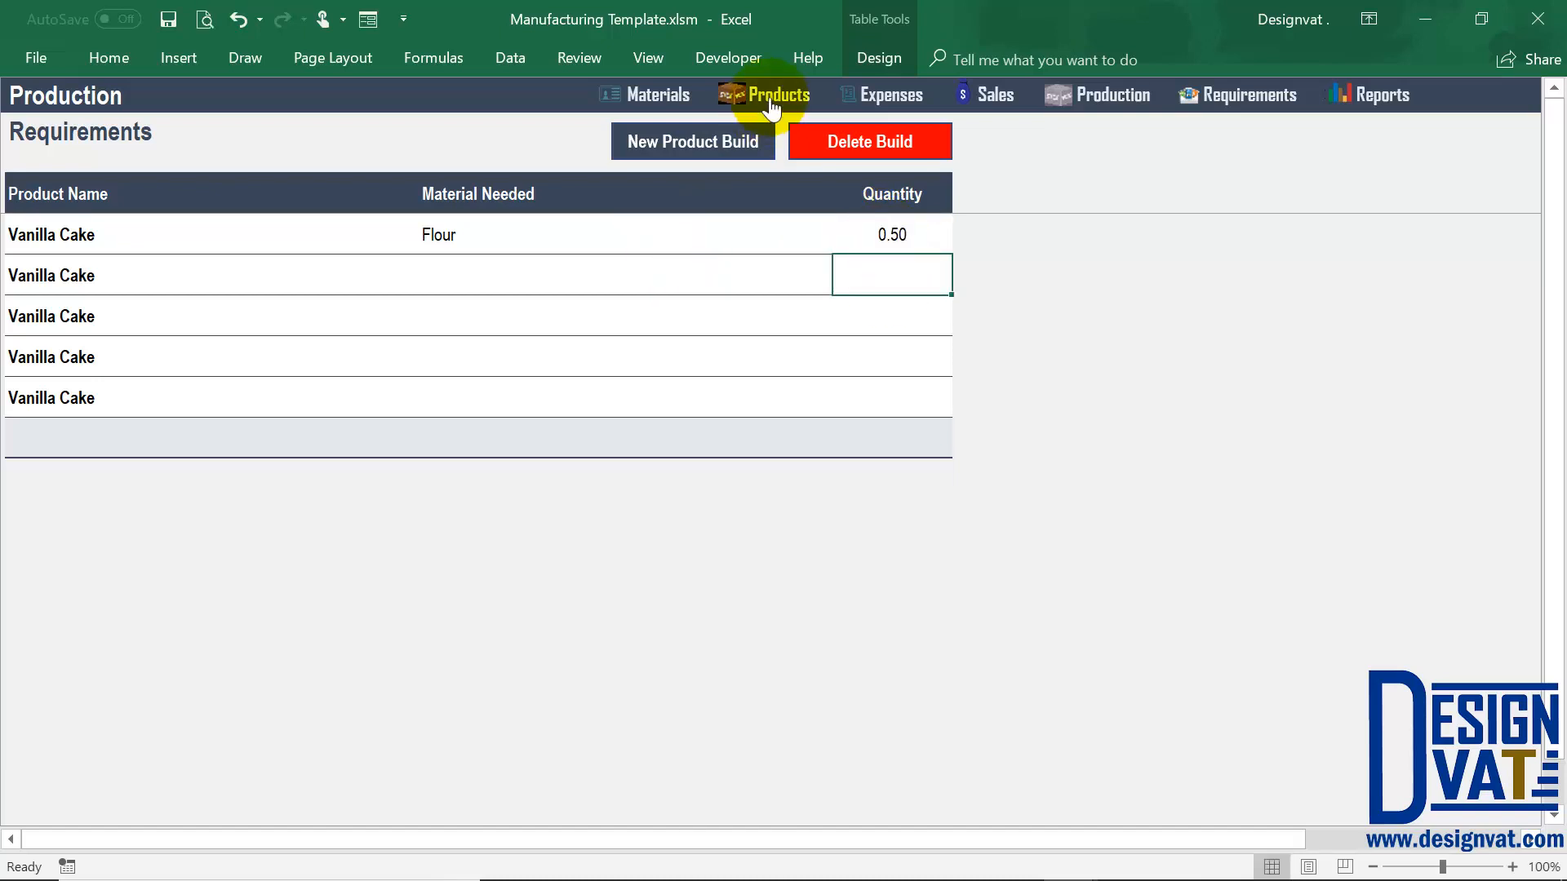
# Check Flour's unit of measure on the Raw Material sheet and return to the Requirements sheet
pyautogui.click(668, 104)
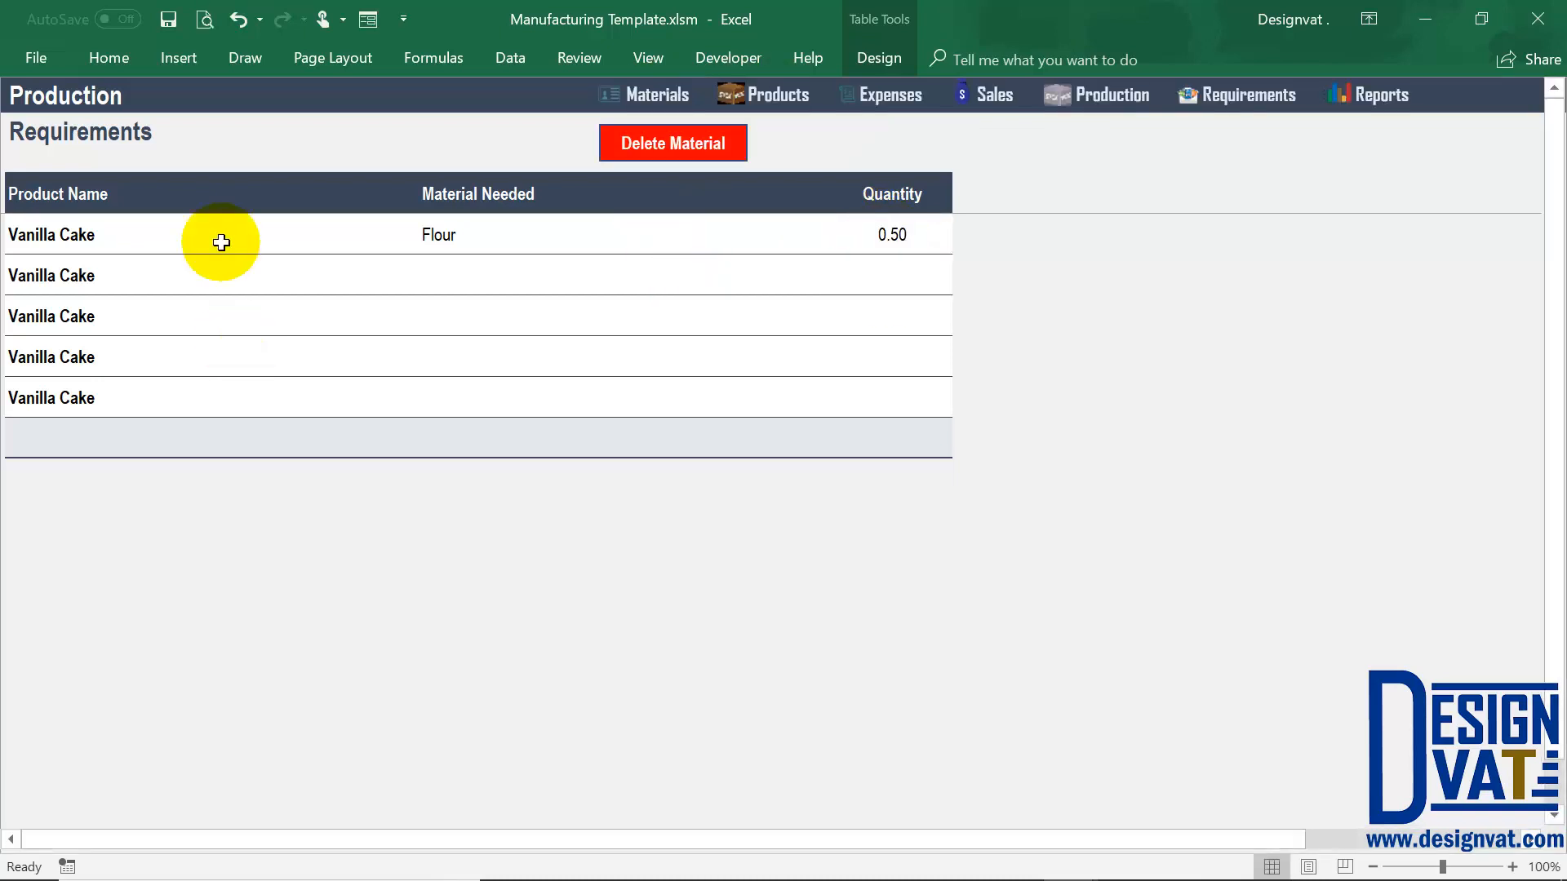
pyautogui.click(473, 239)
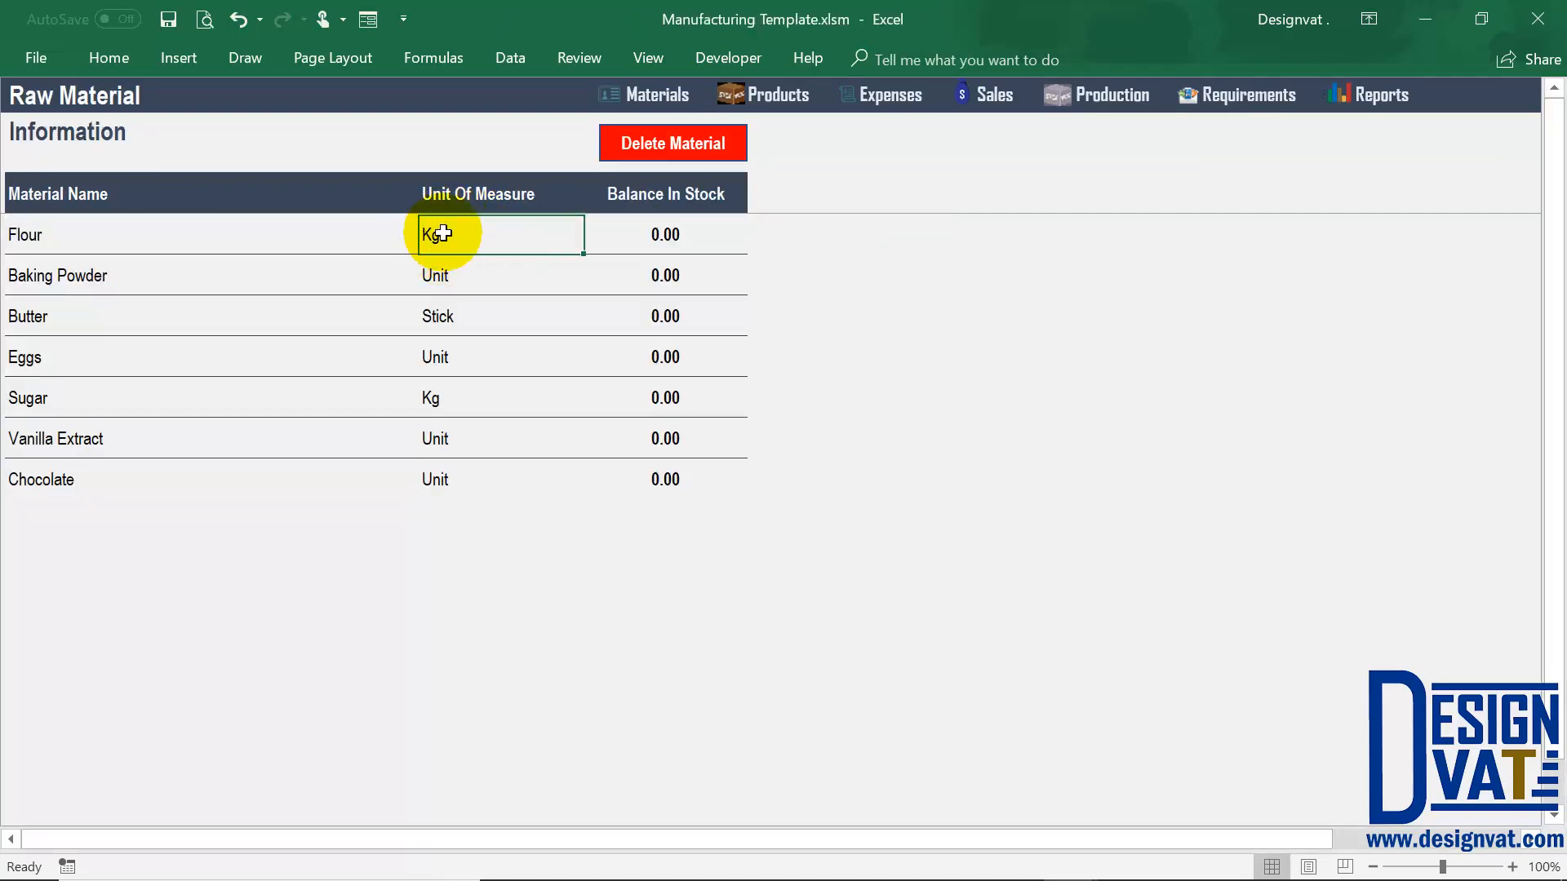
pyautogui.click(1236, 97)
# Fill the second Vanilla Cake row with Baking Powder as the material needed and a quantity of 0.25
pyautogui.click(826, 286)
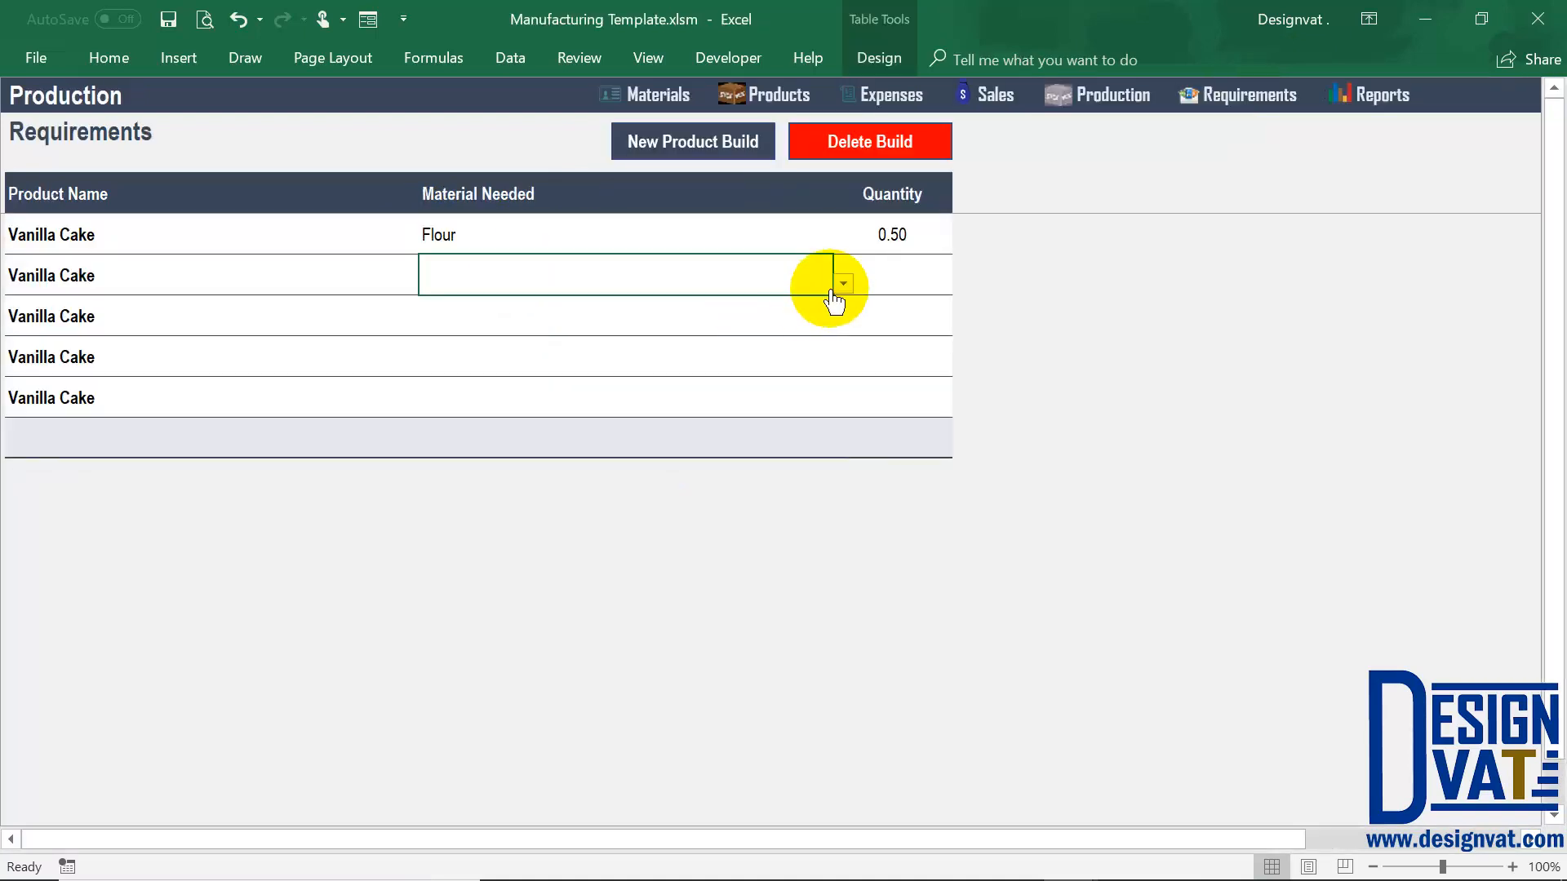
pyautogui.click(843, 283)
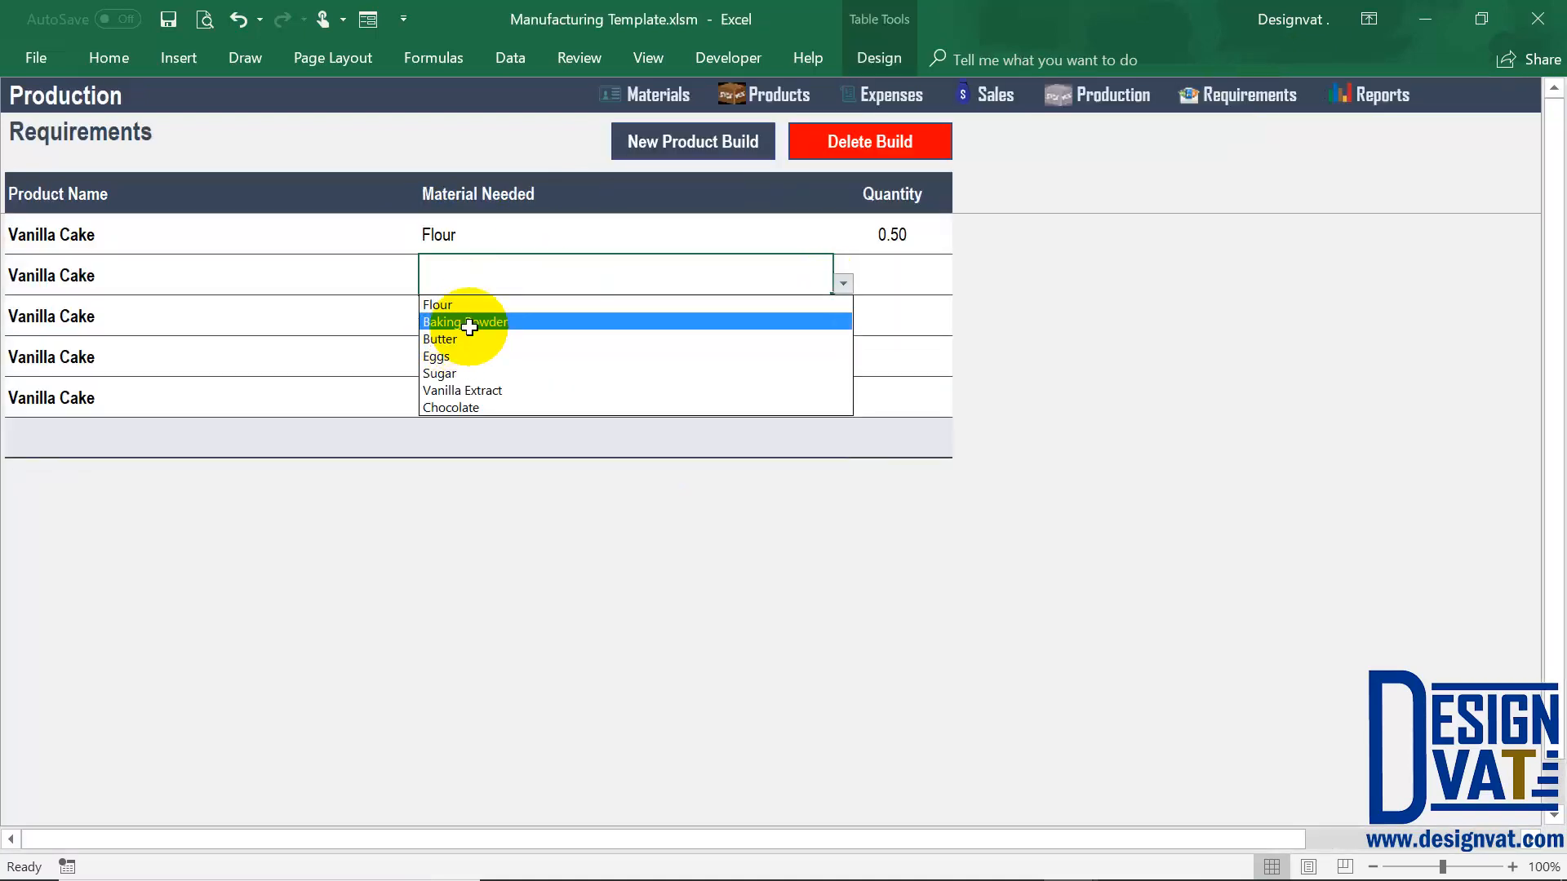
pyautogui.click(470, 319)
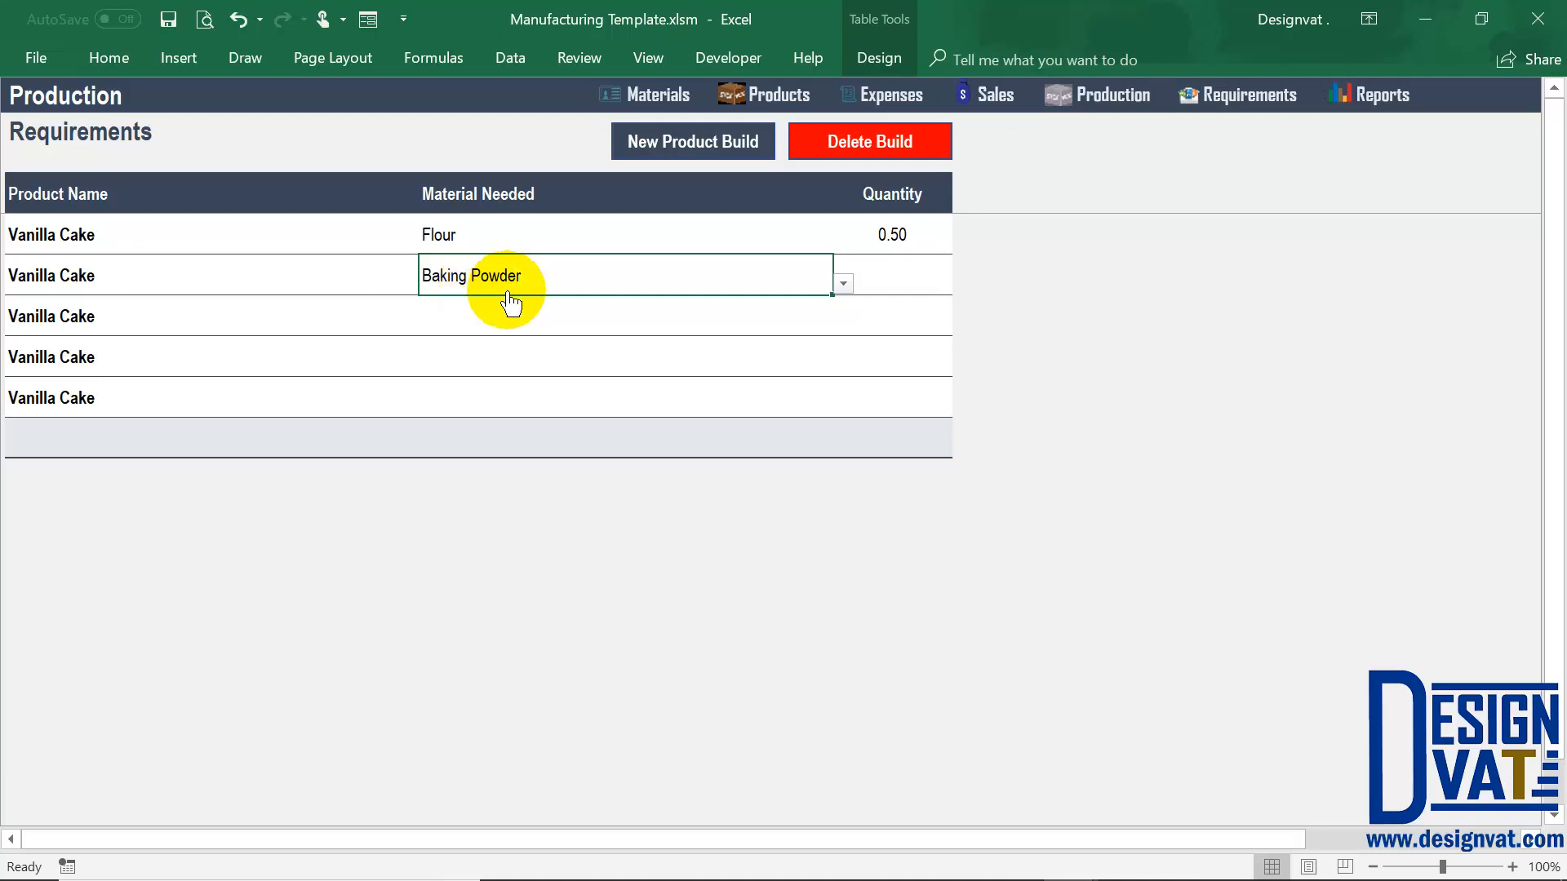
pyautogui.click(900, 281)
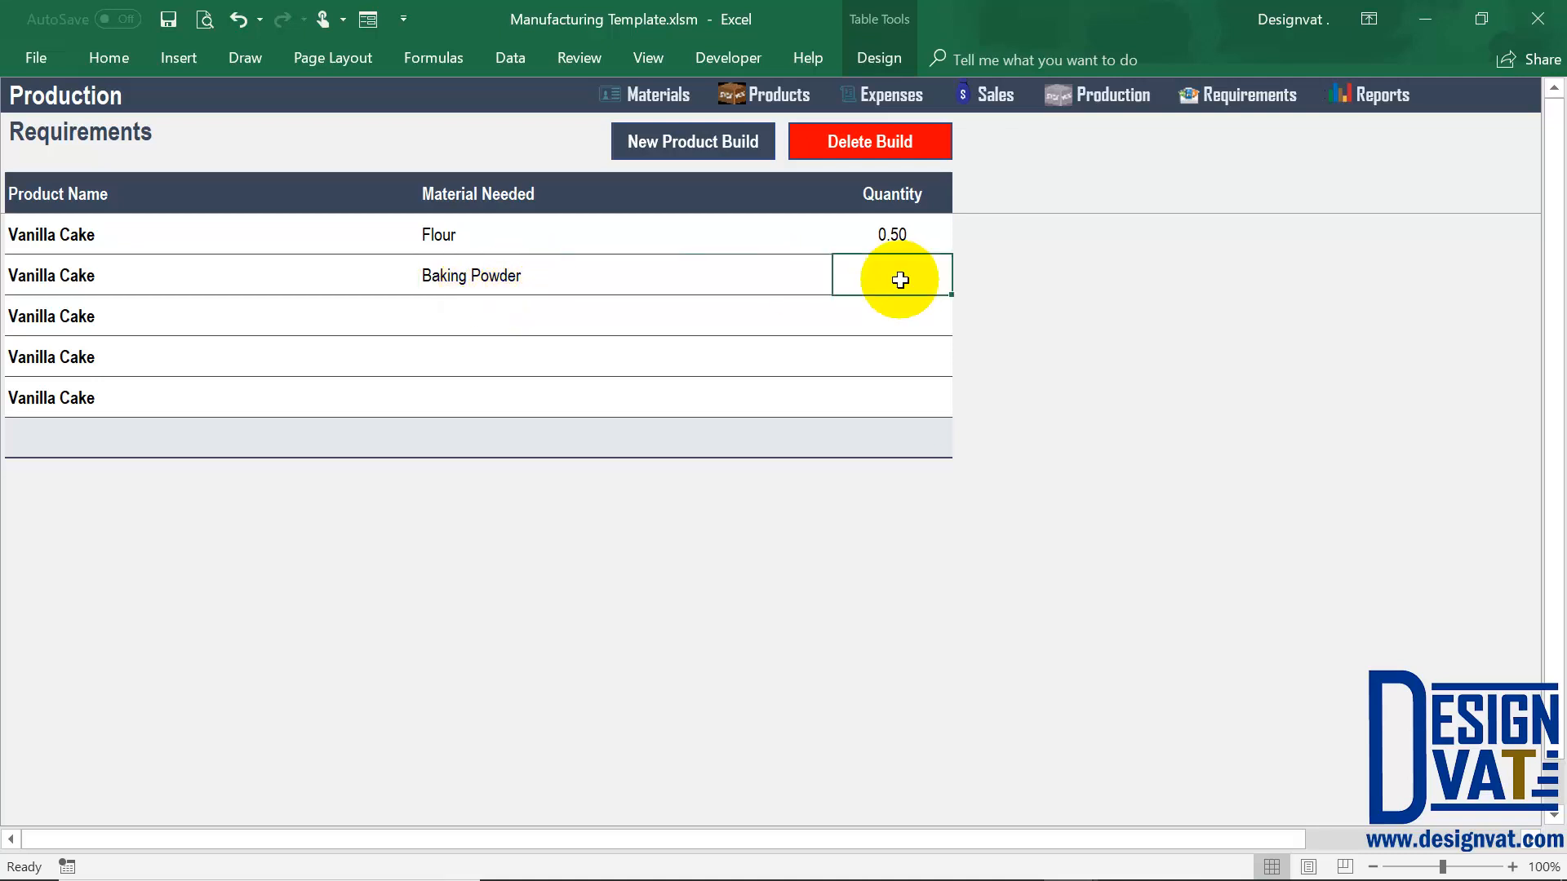
pyautogui.write('.25')
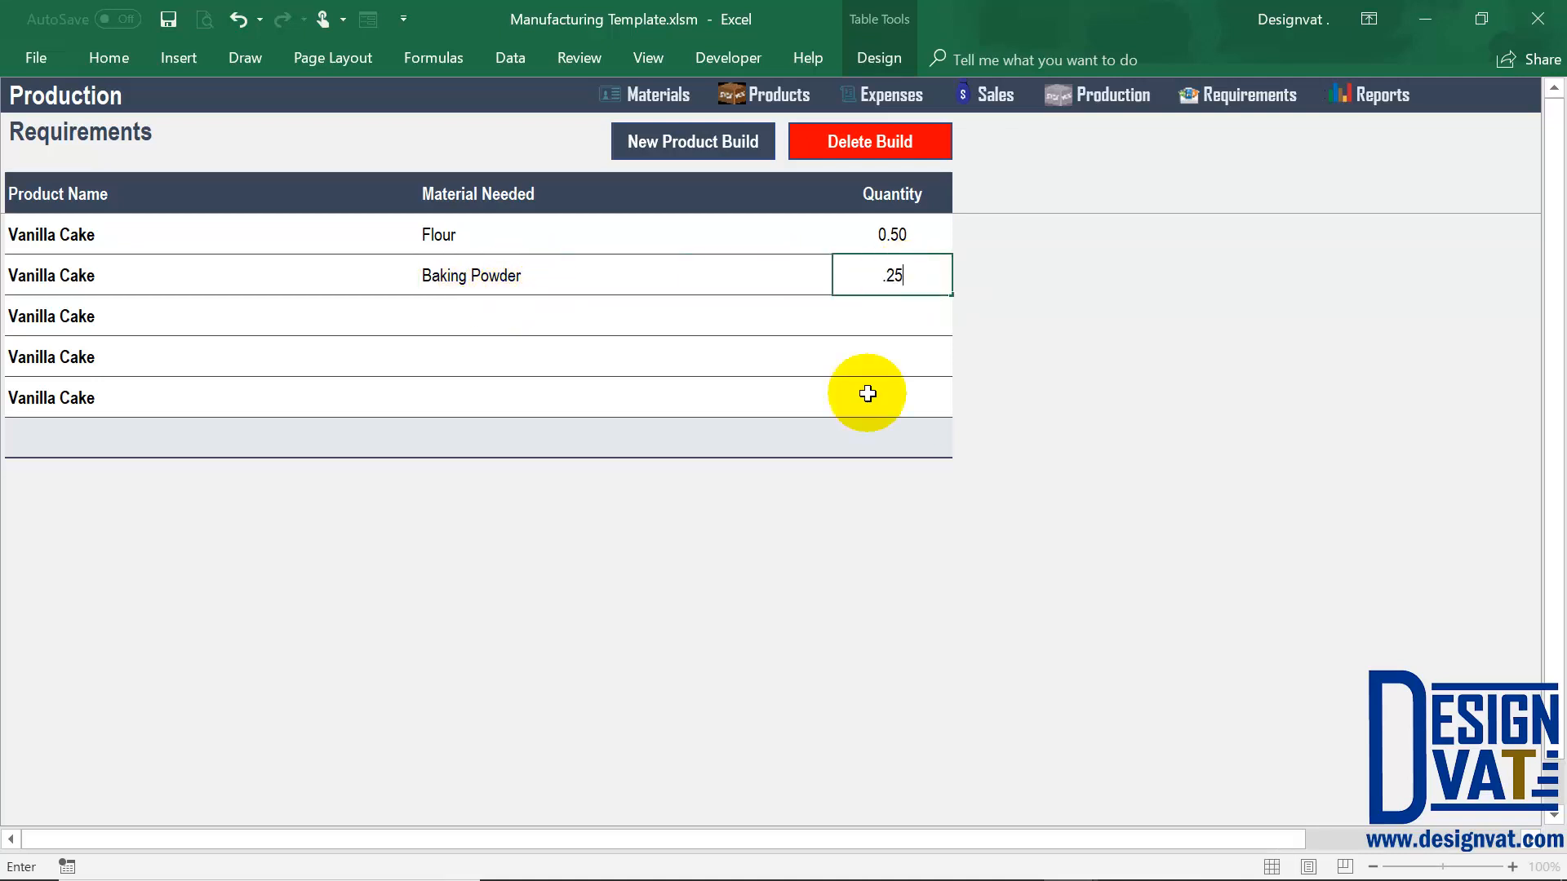
# Fill the third Vanilla Cake row with Butter as the material needed and a quantity of 2
pyautogui.click(655, 308)
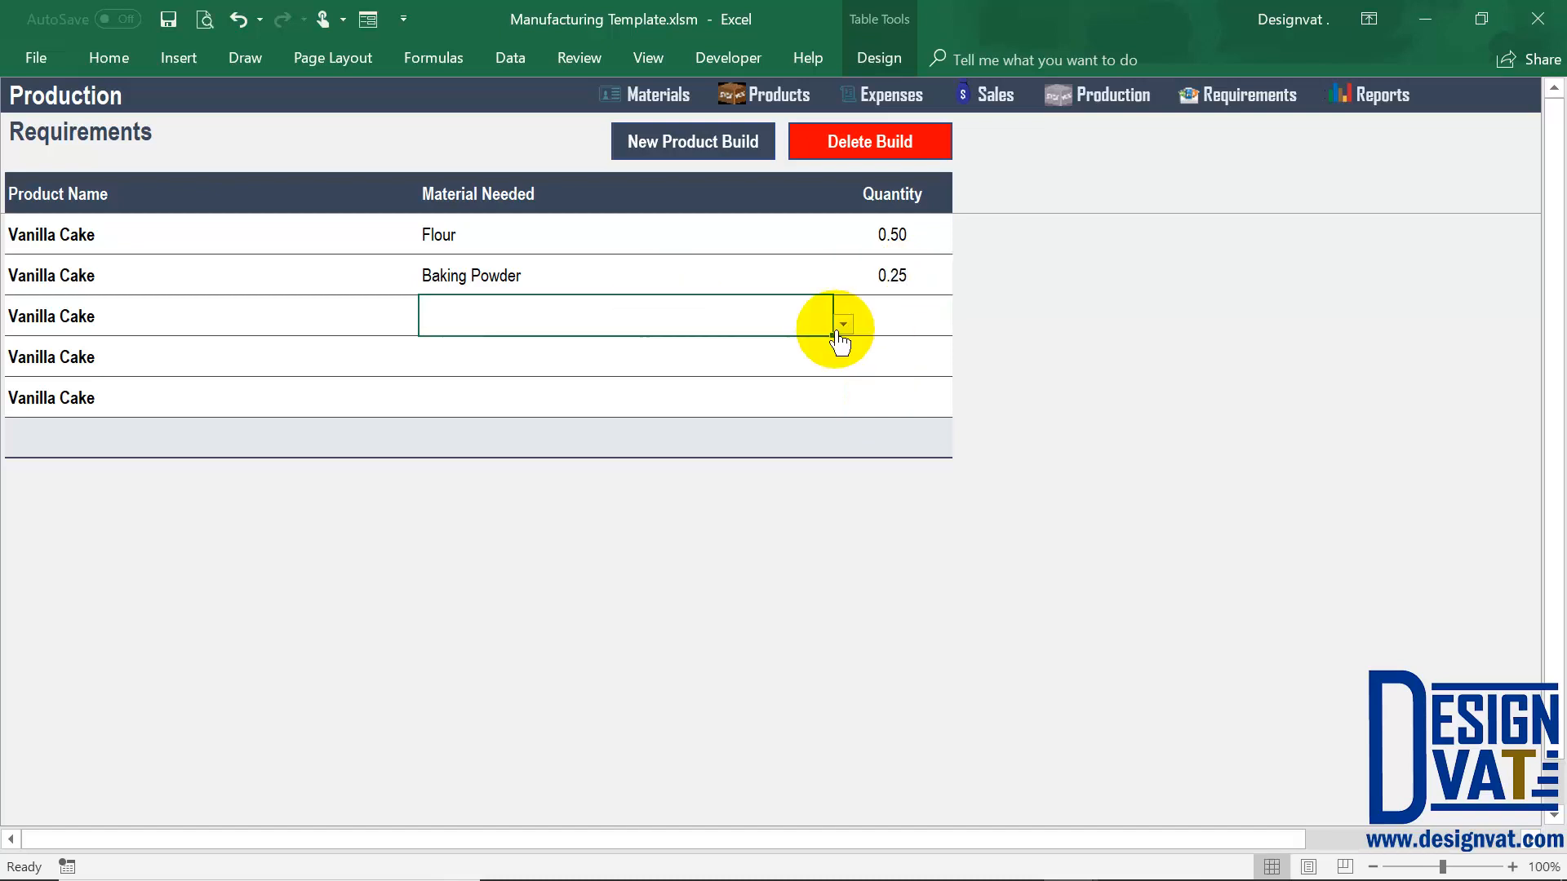
pyautogui.click(842, 325)
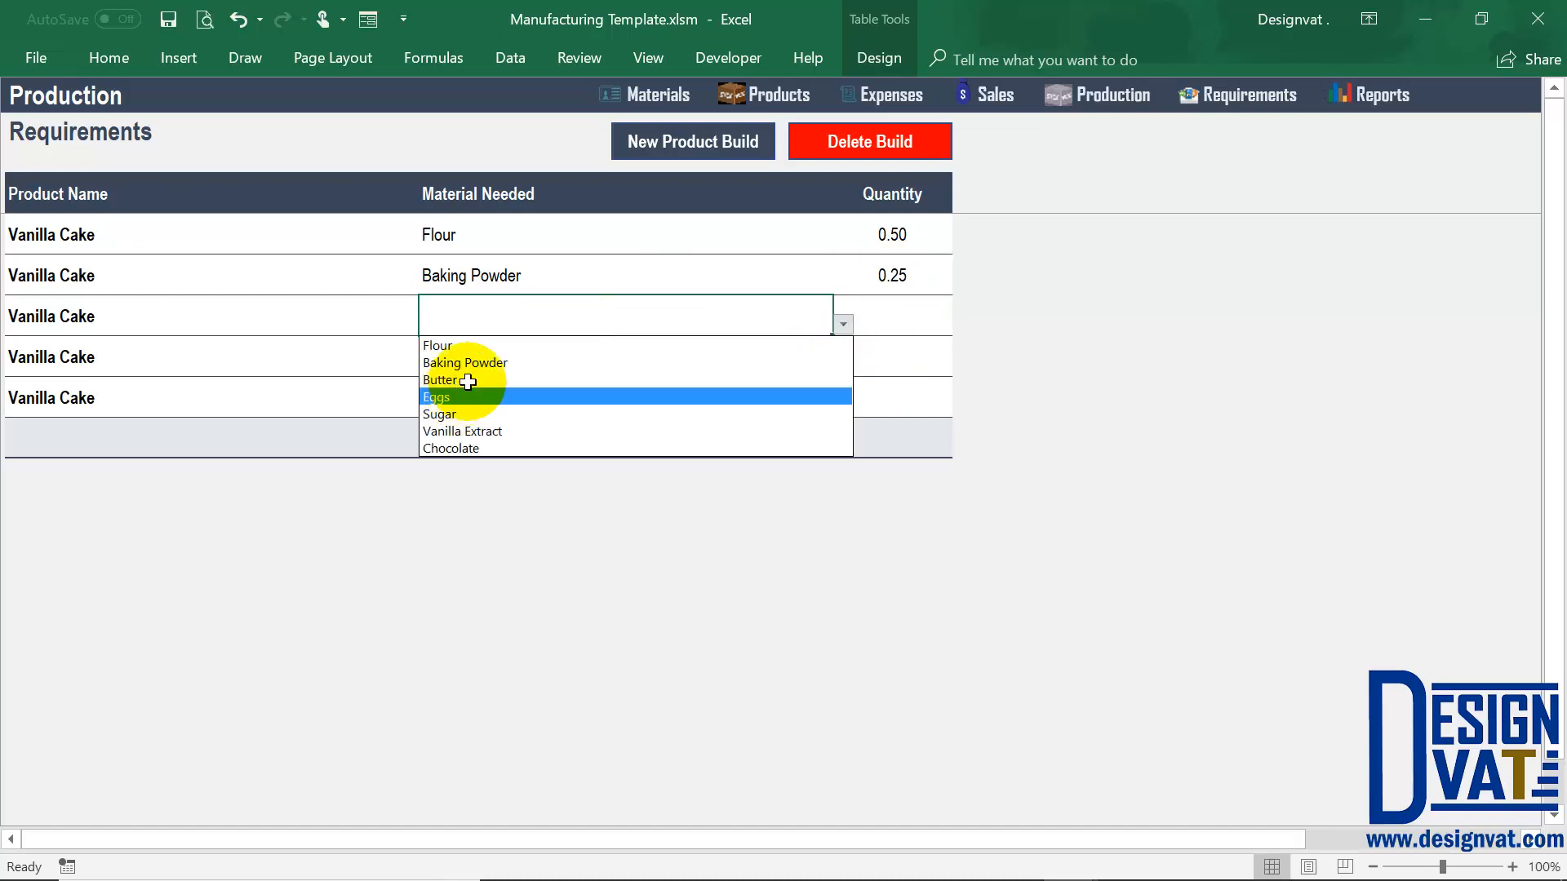
pyautogui.click(468, 381)
pyautogui.doubleClick(888, 321)
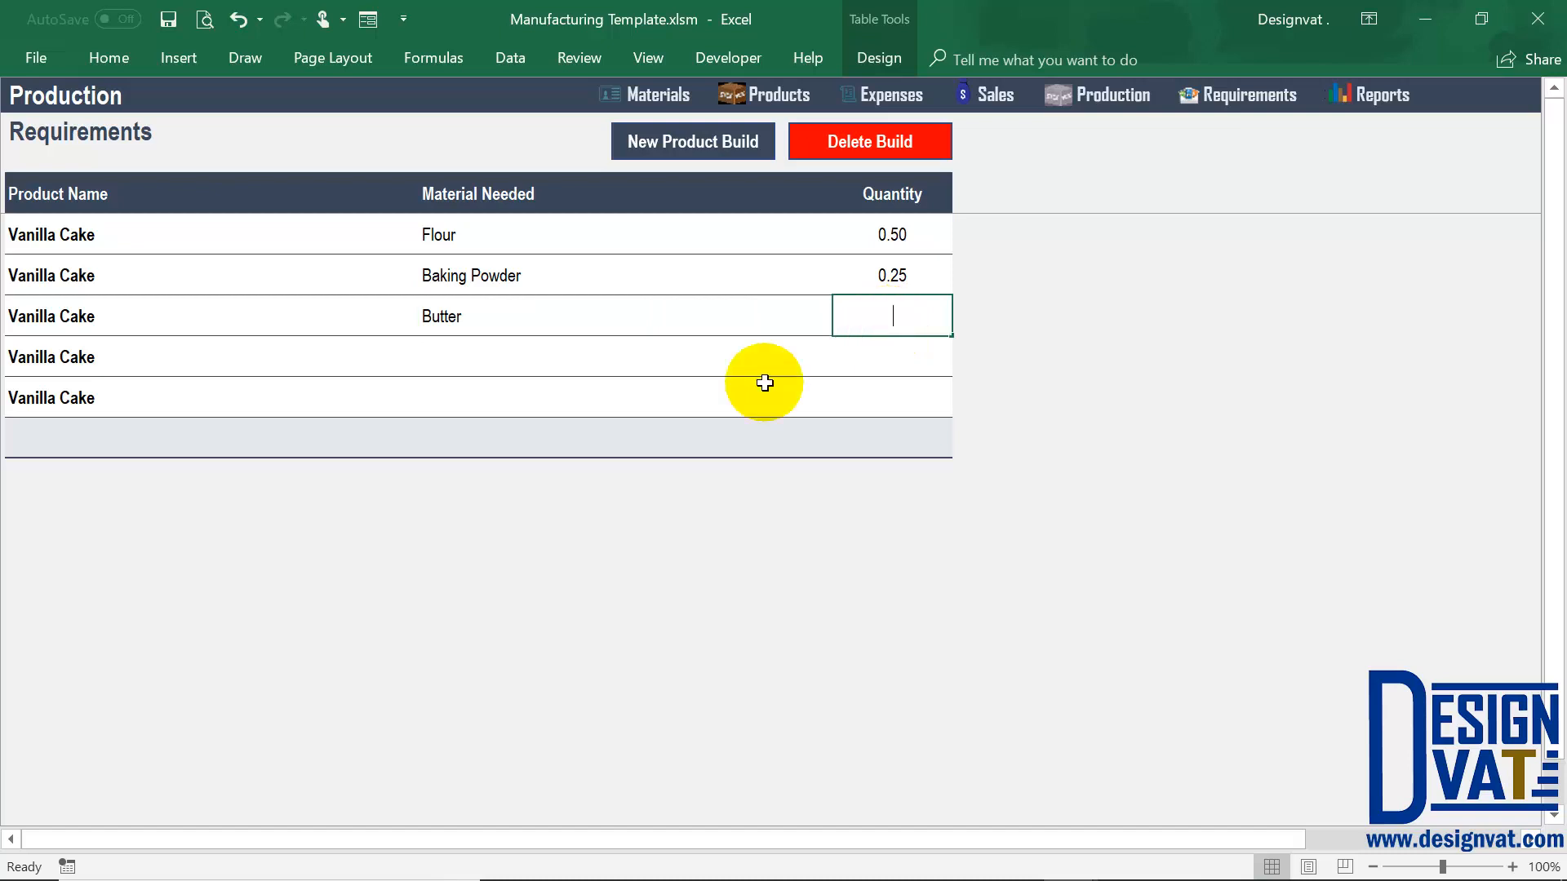
pyautogui.write('2')
# Fill the fourth Vanilla Cake row with Eggs as the material needed and a quantity of 3
pyautogui.click(829, 365)
pyautogui.click(843, 365)
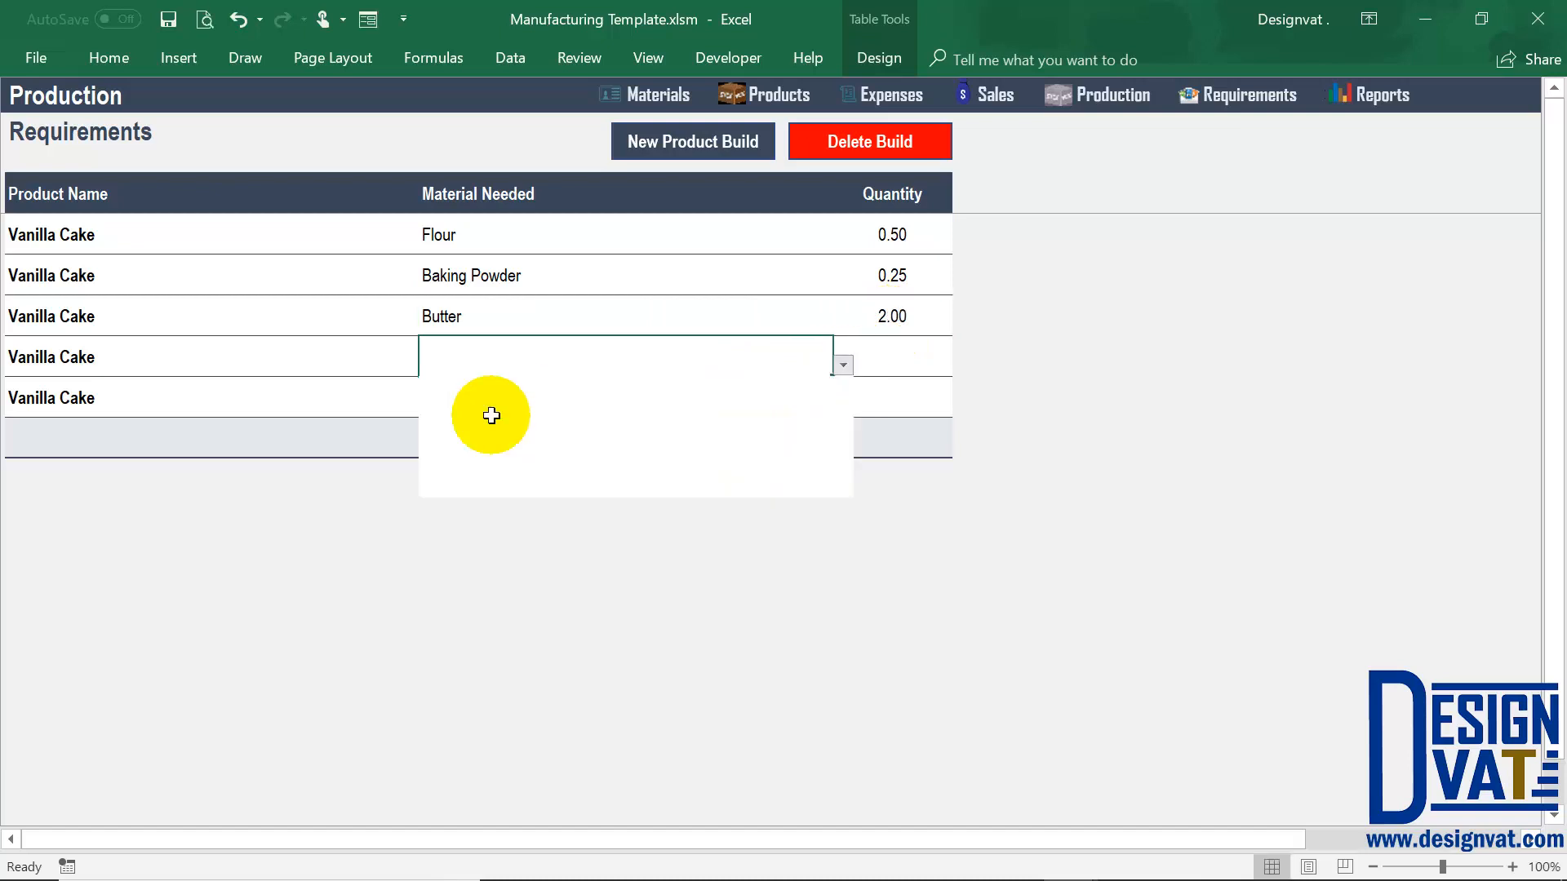
pyautogui.click(472, 440)
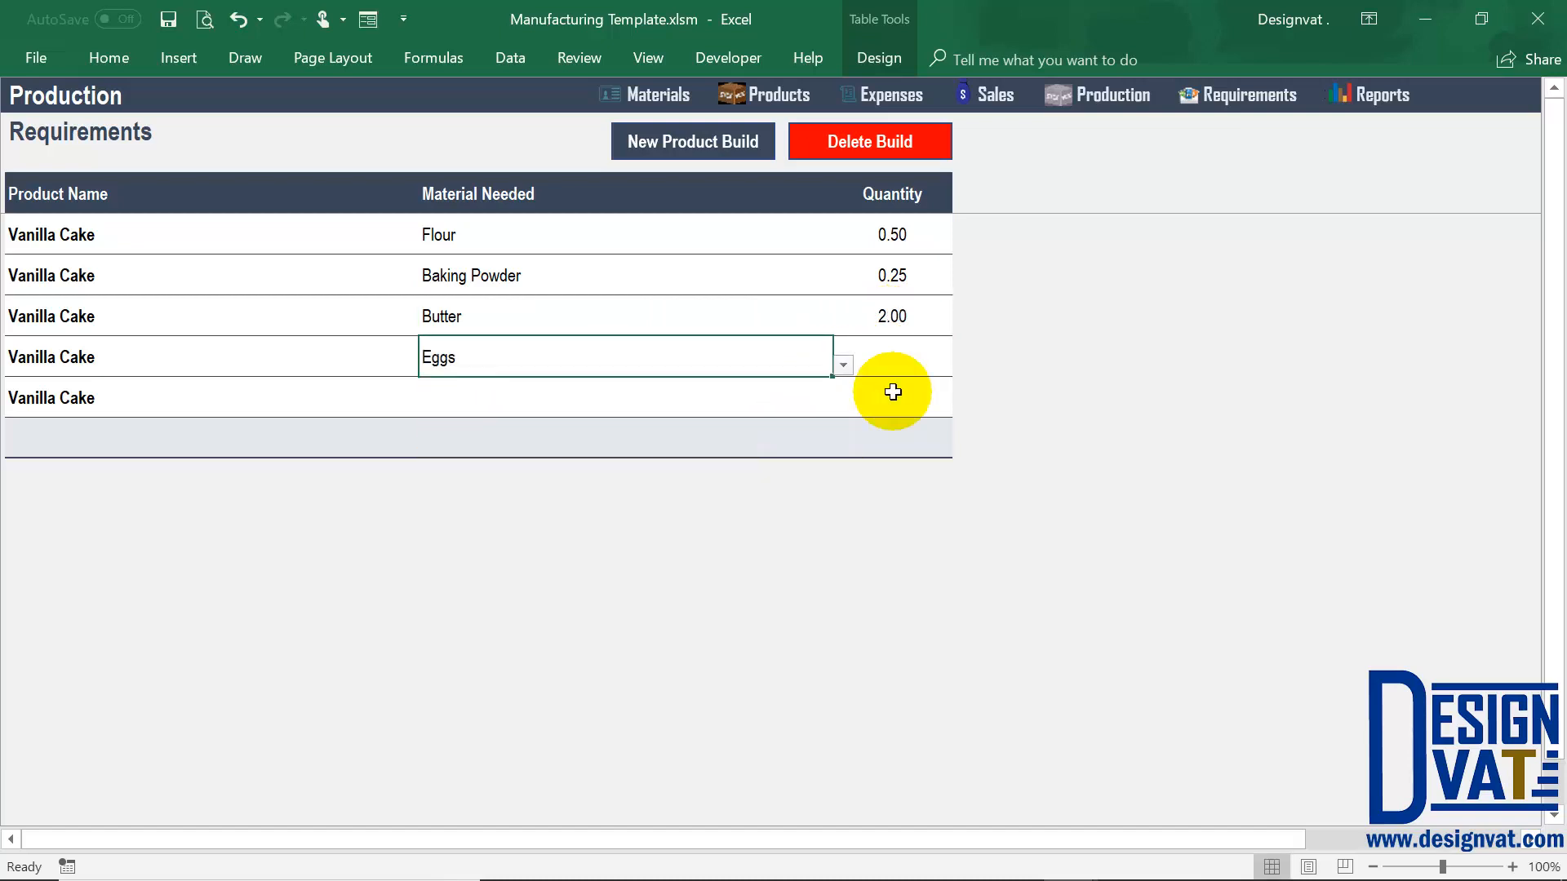
pyautogui.click(916, 363)
pyautogui.write('3')
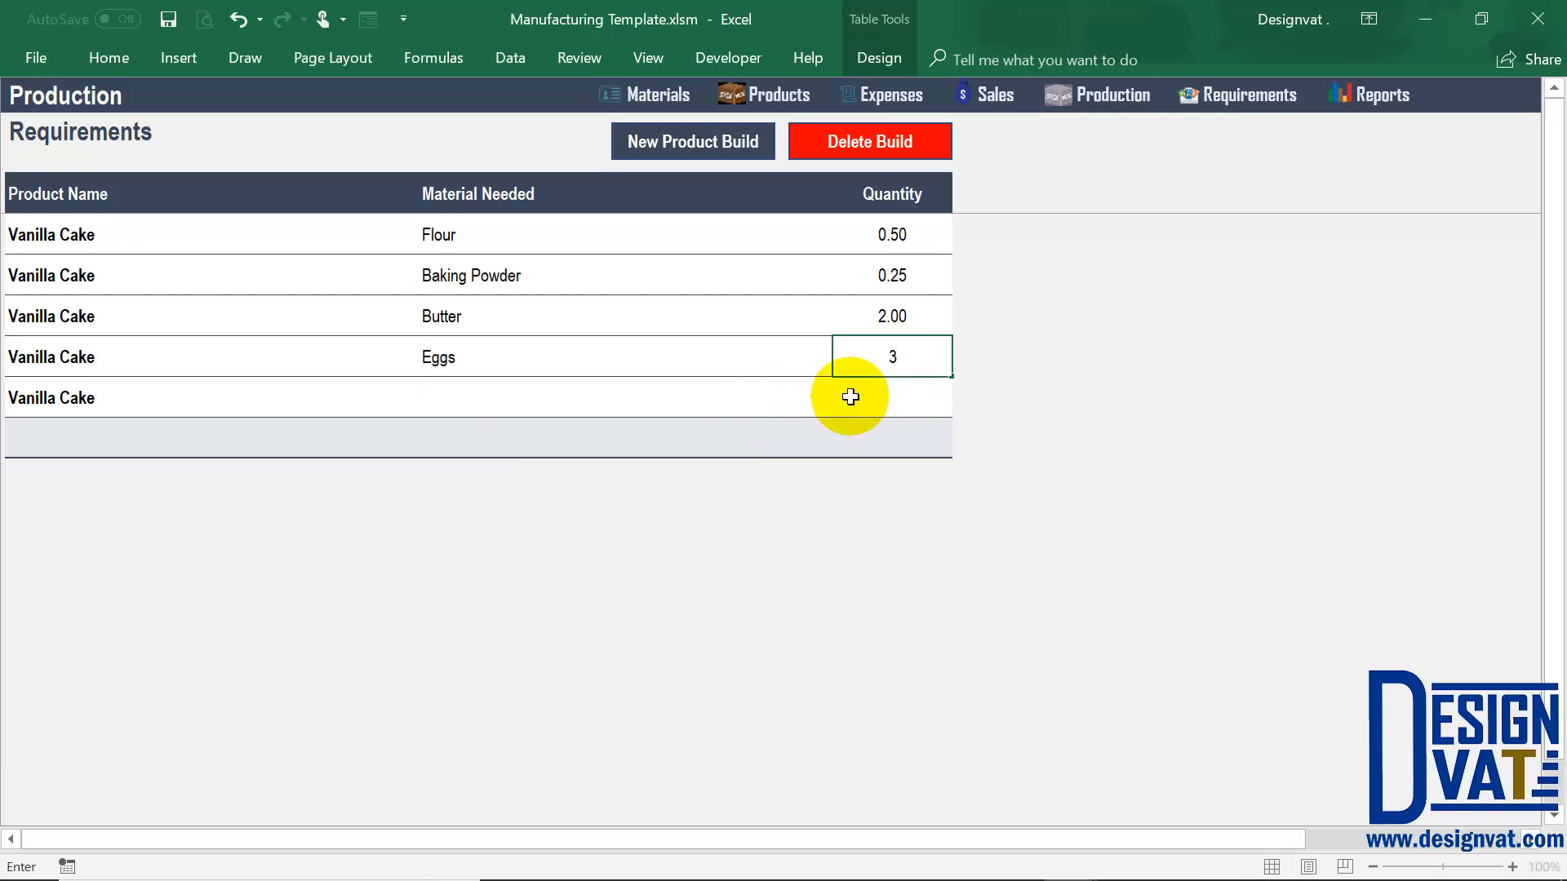
# Fill the fifth Vanilla Cake row with Sugar as the material needed and a quantity of 0.5
pyautogui.click(821, 401)
pyautogui.click(842, 406)
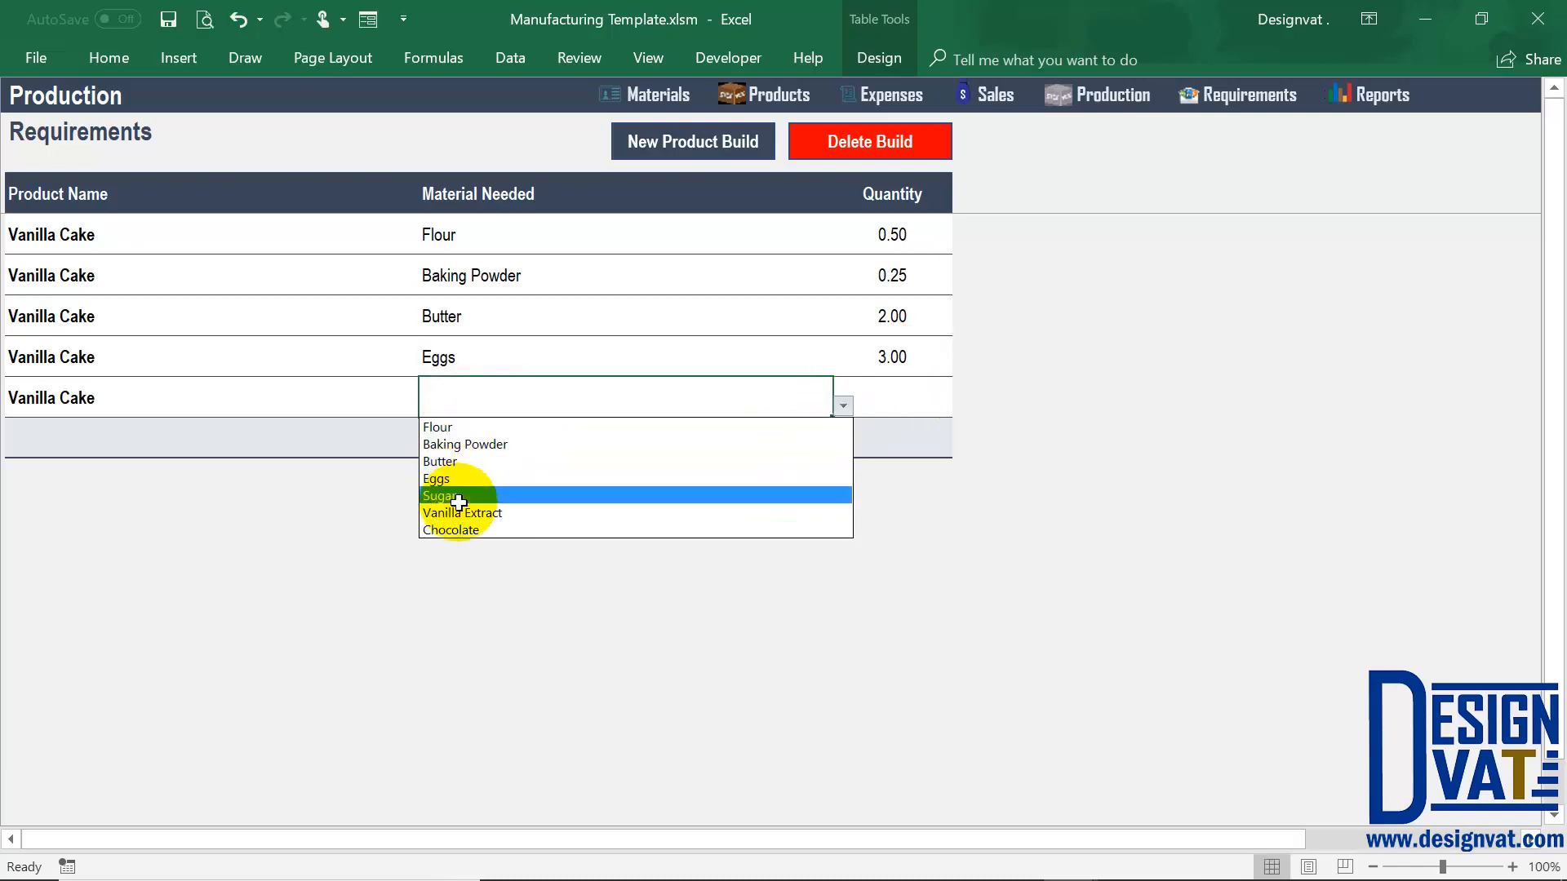
pyautogui.click(458, 503)
pyautogui.click(883, 395)
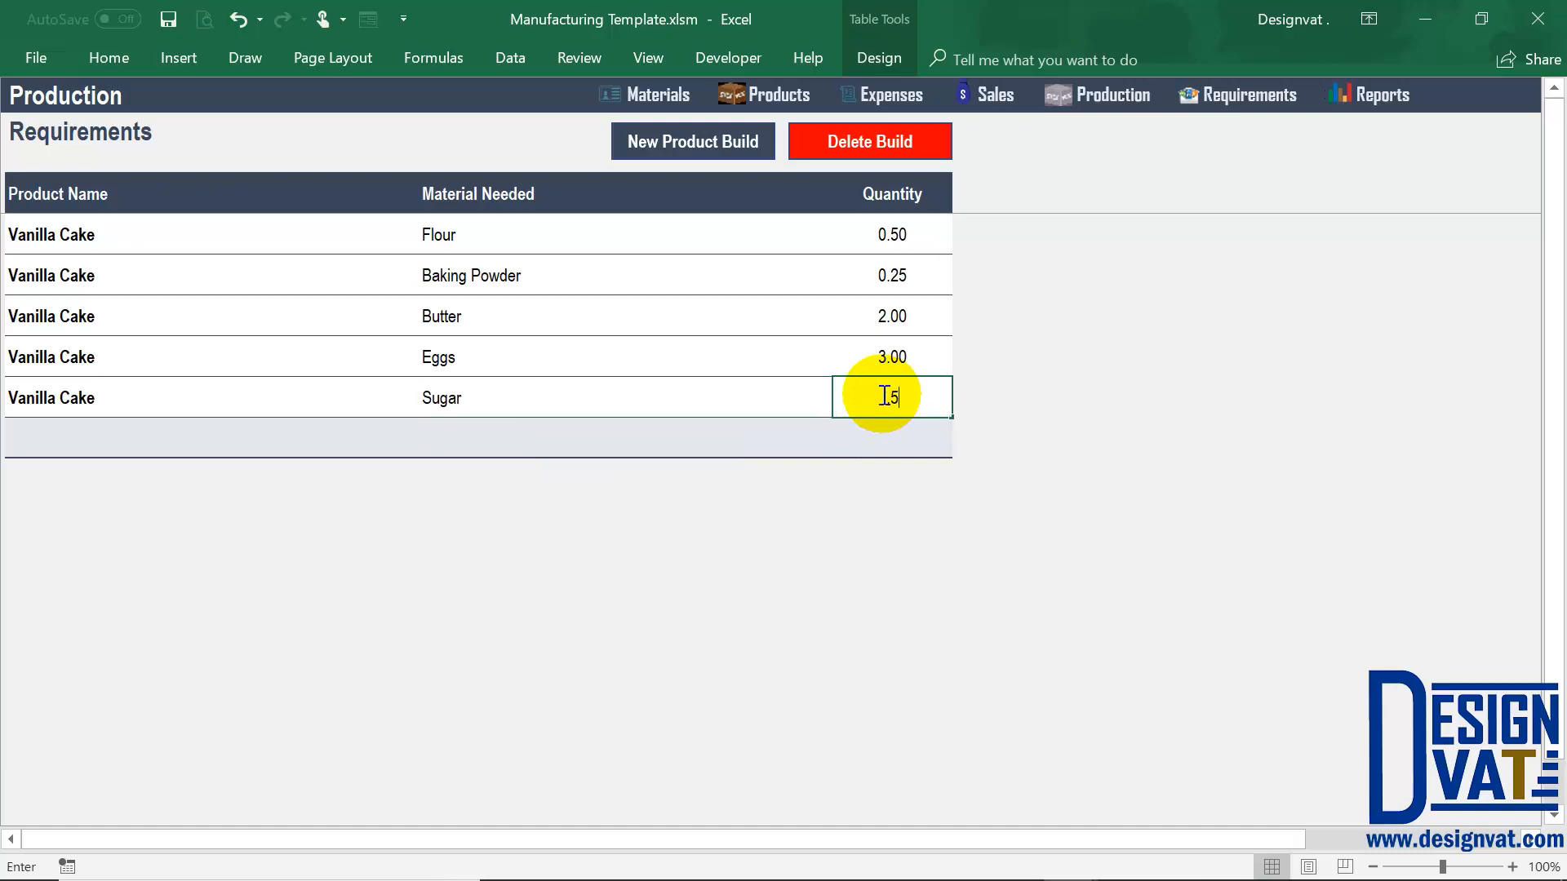
pyautogui.click(707, 364)
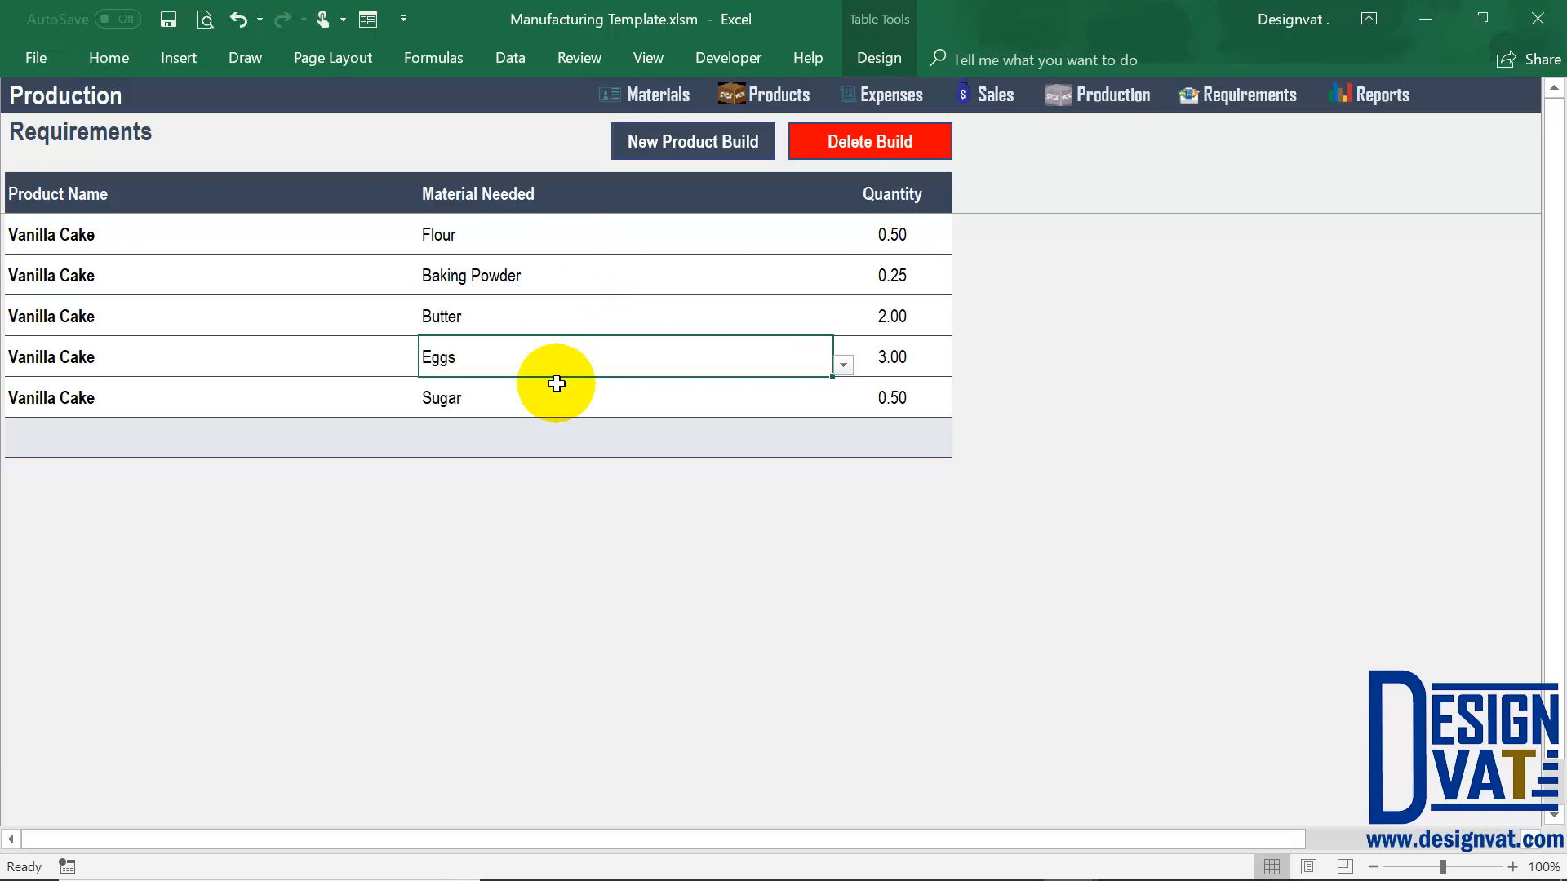
# Review the materials and quantities entered for the Vanilla Cake build
pyautogui.click(199, 248)
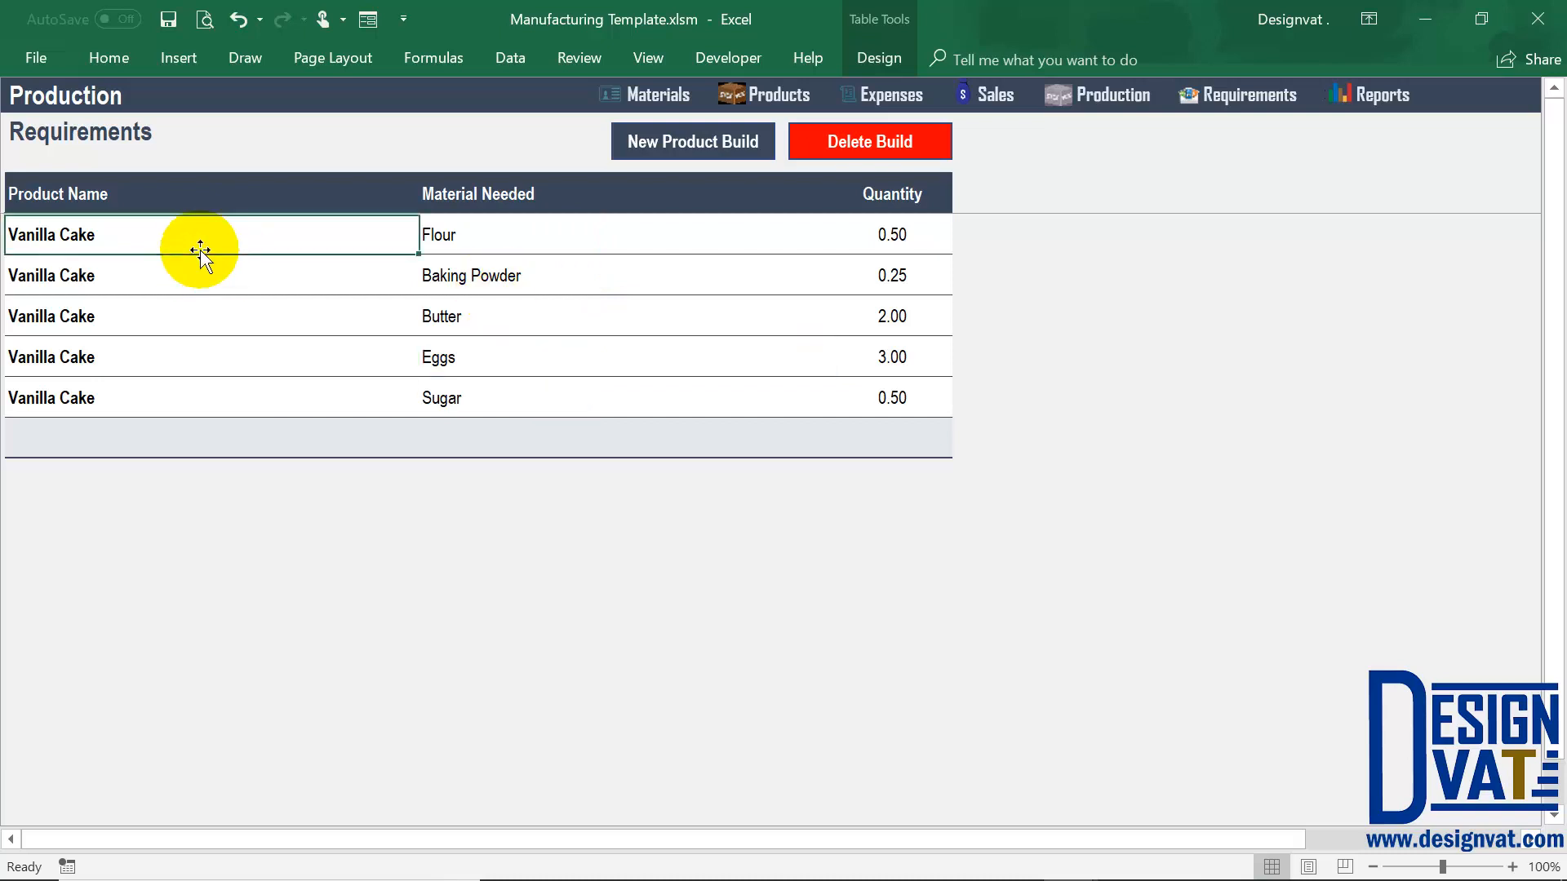
pyautogui.moveTo(896, 235); pyautogui.dragTo(894, 404)
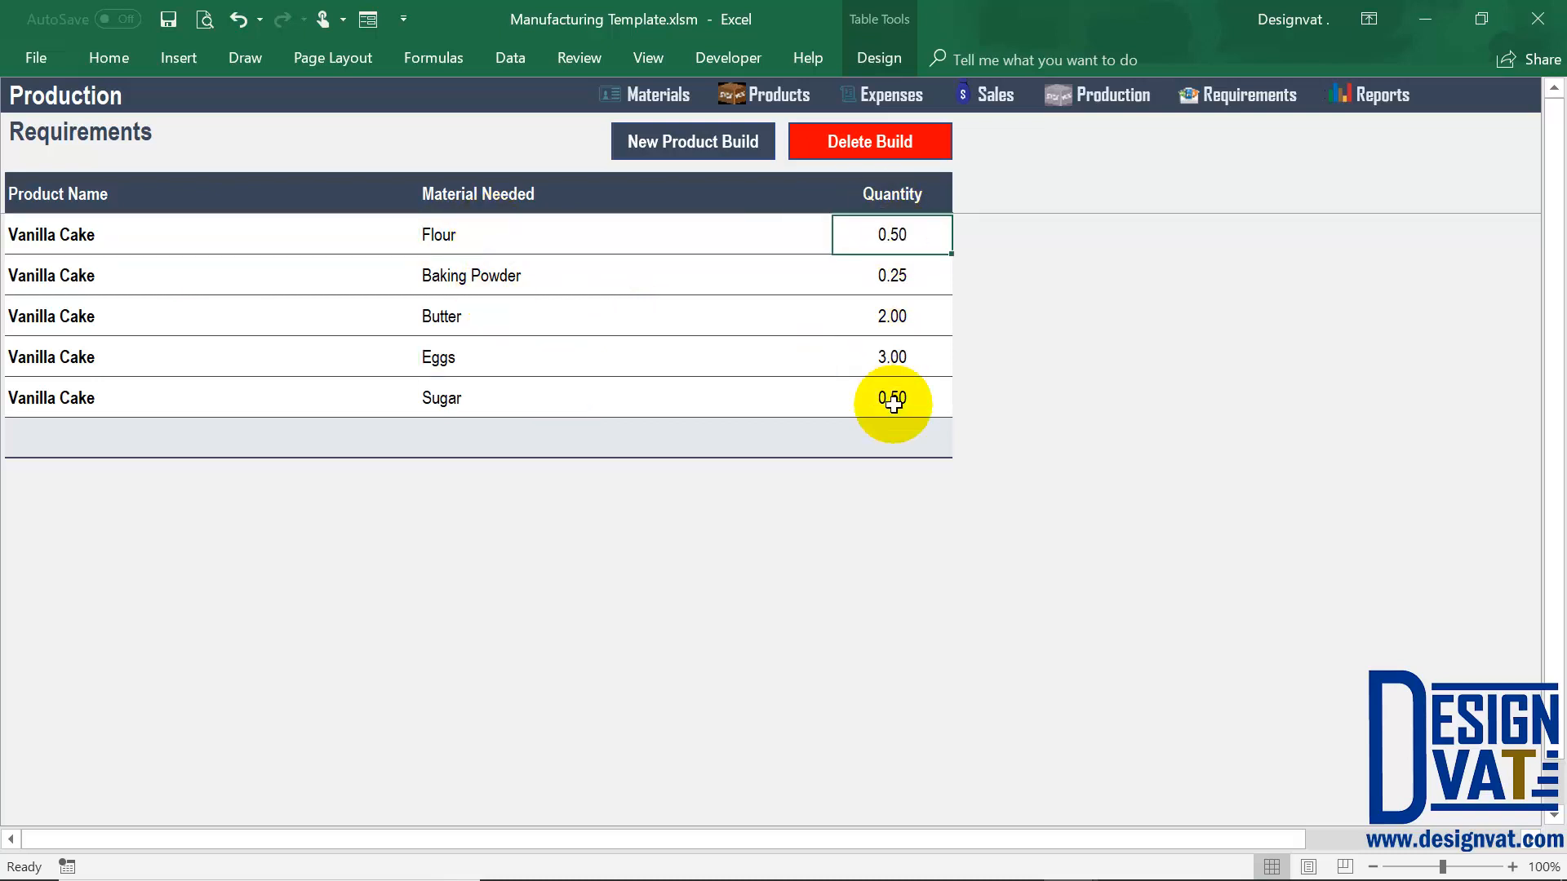
pyautogui.moveTo(609, 238); pyautogui.dragTo(573, 402)
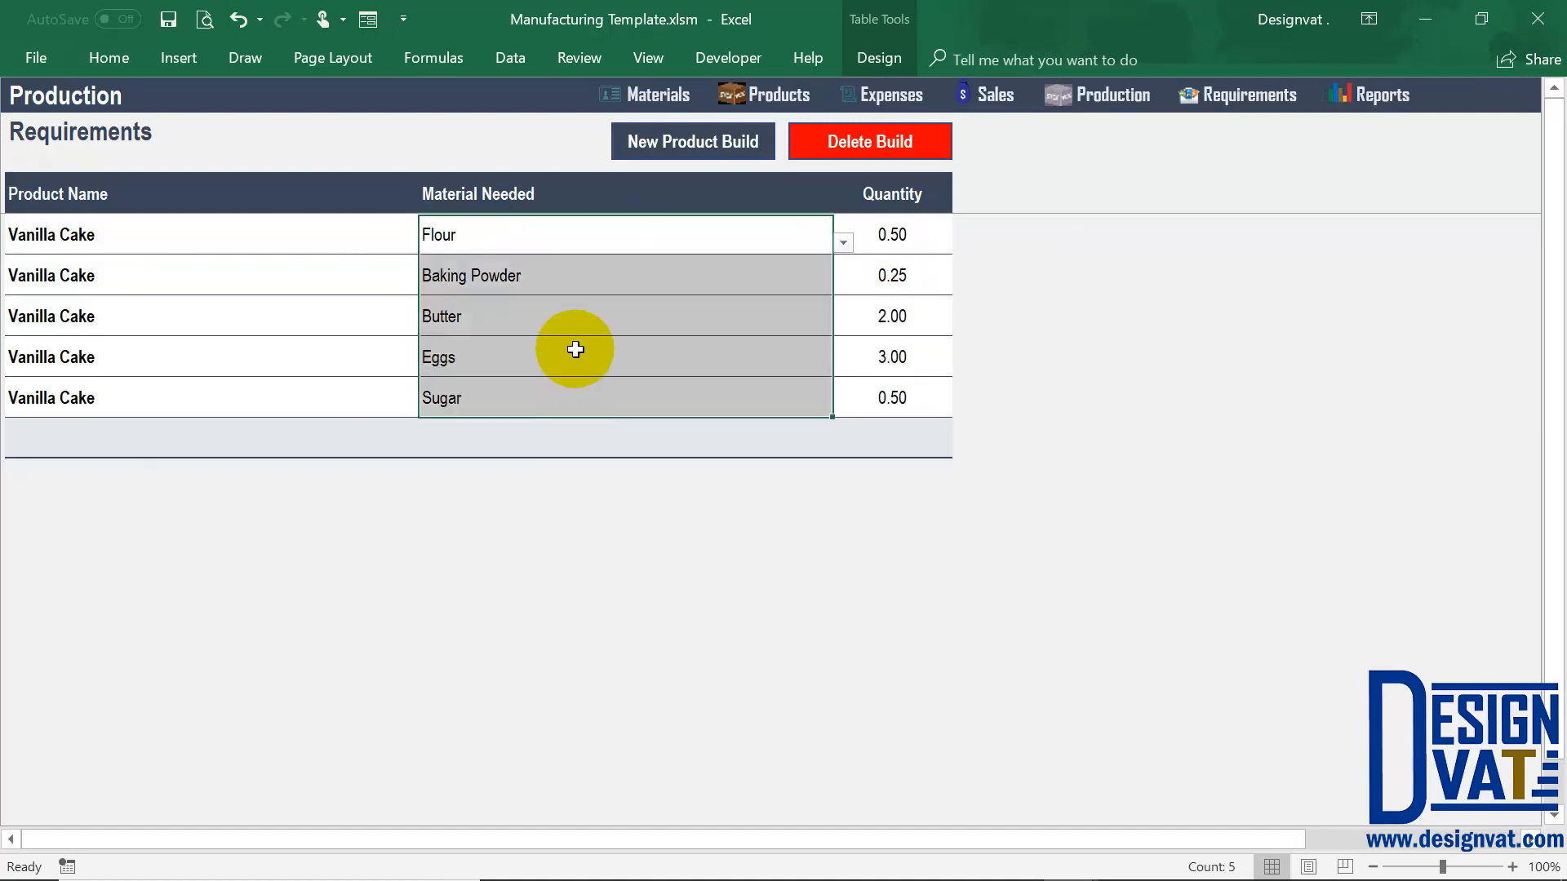
pyautogui.click(291, 242)
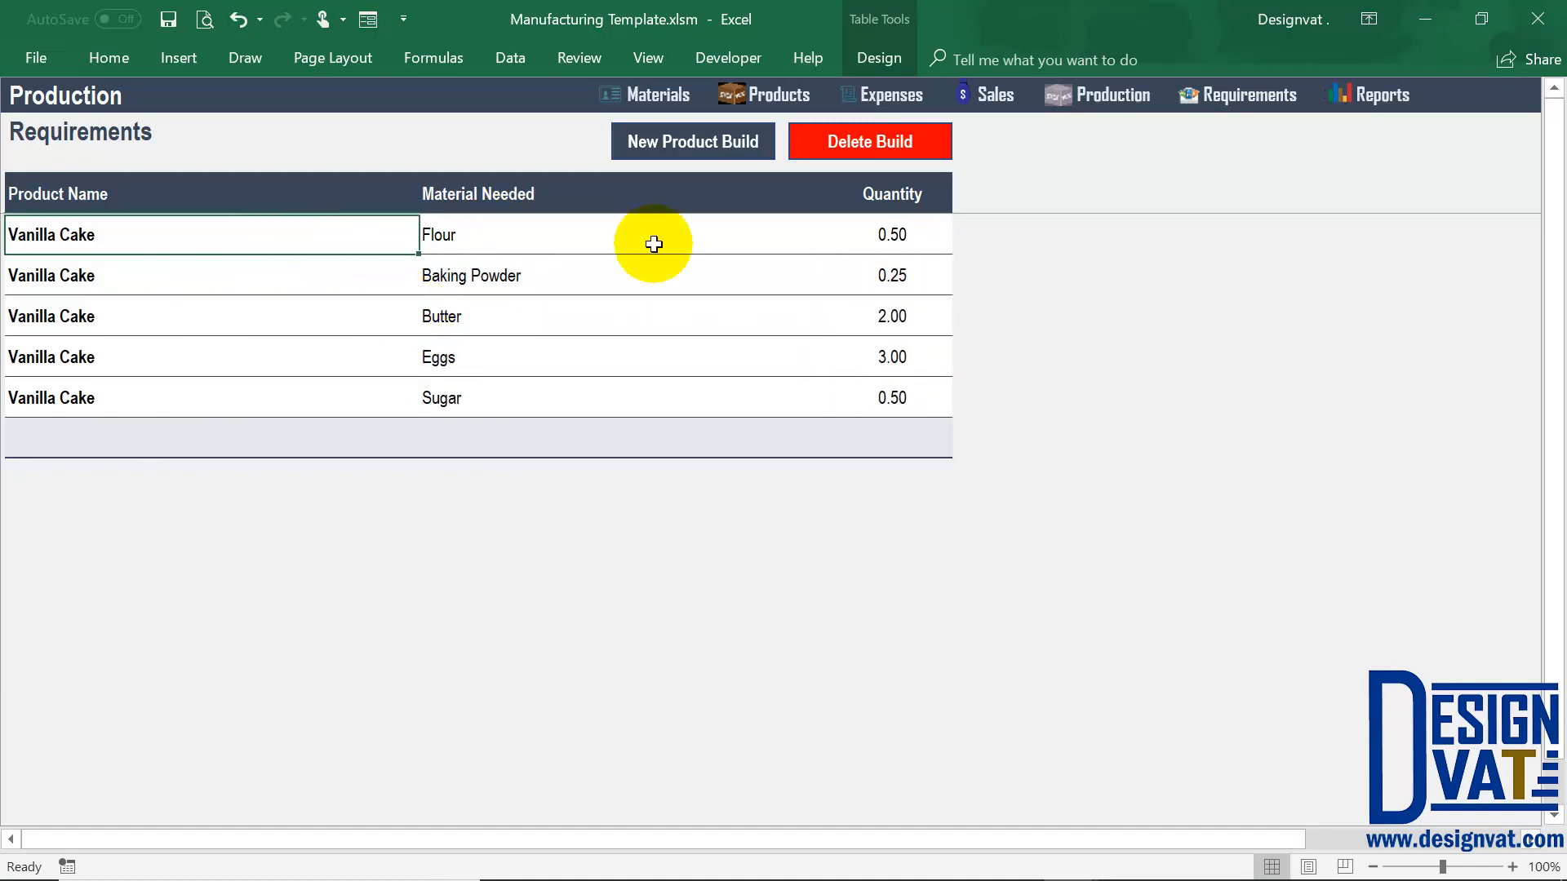
# Create a new product build for Chocolate Cake with 6 as the number of materials
pyautogui.click(672, 142)
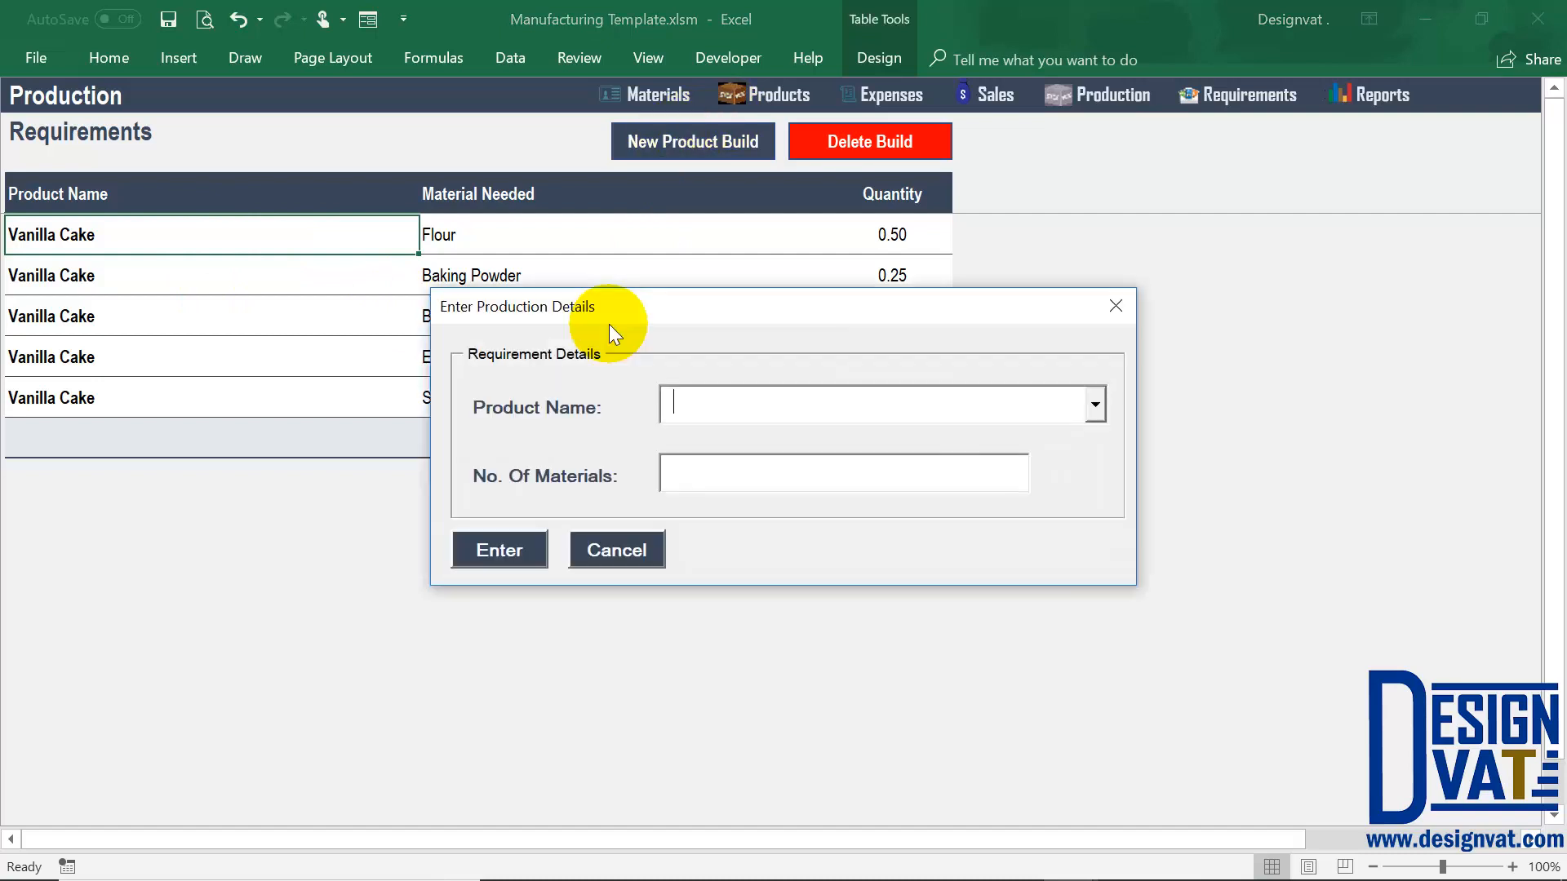
pyautogui.click(1095, 405)
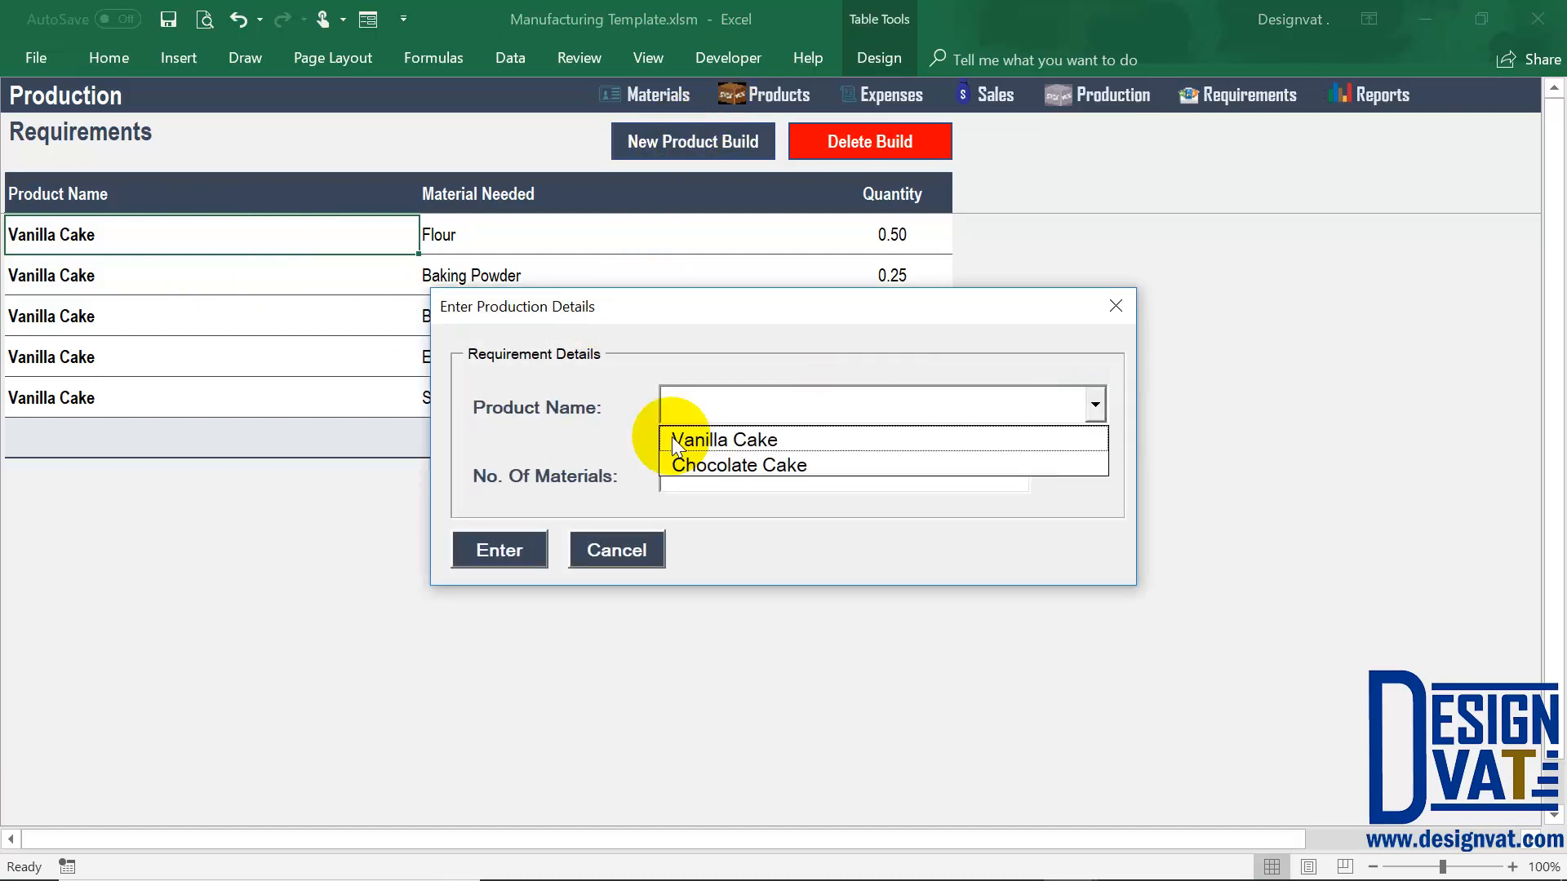
pyautogui.click(688, 463)
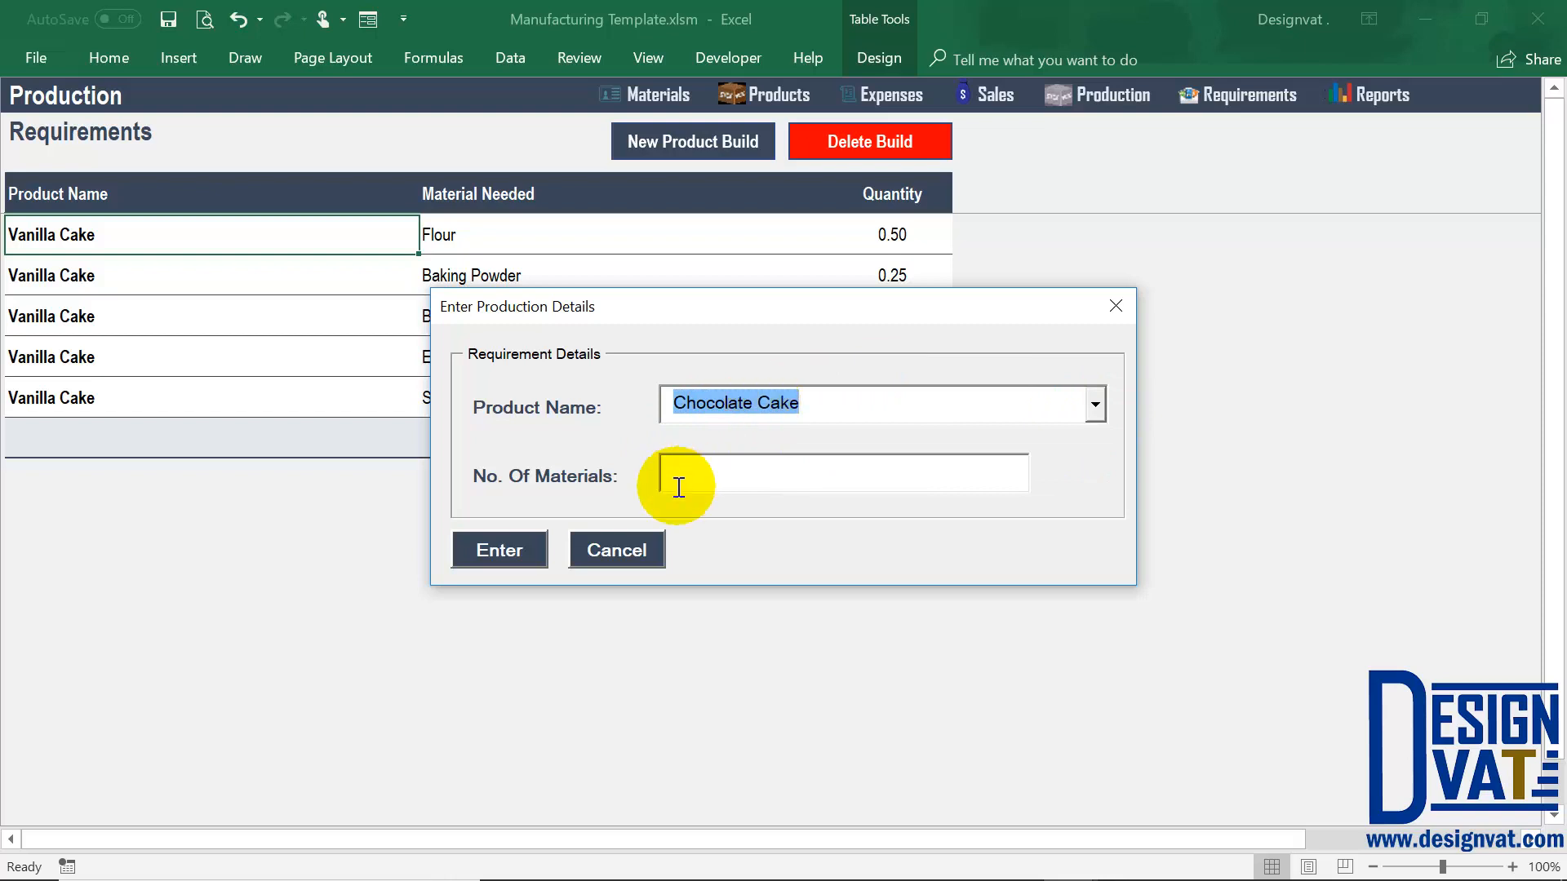
pyautogui.click(694, 473)
pyautogui.write('4')
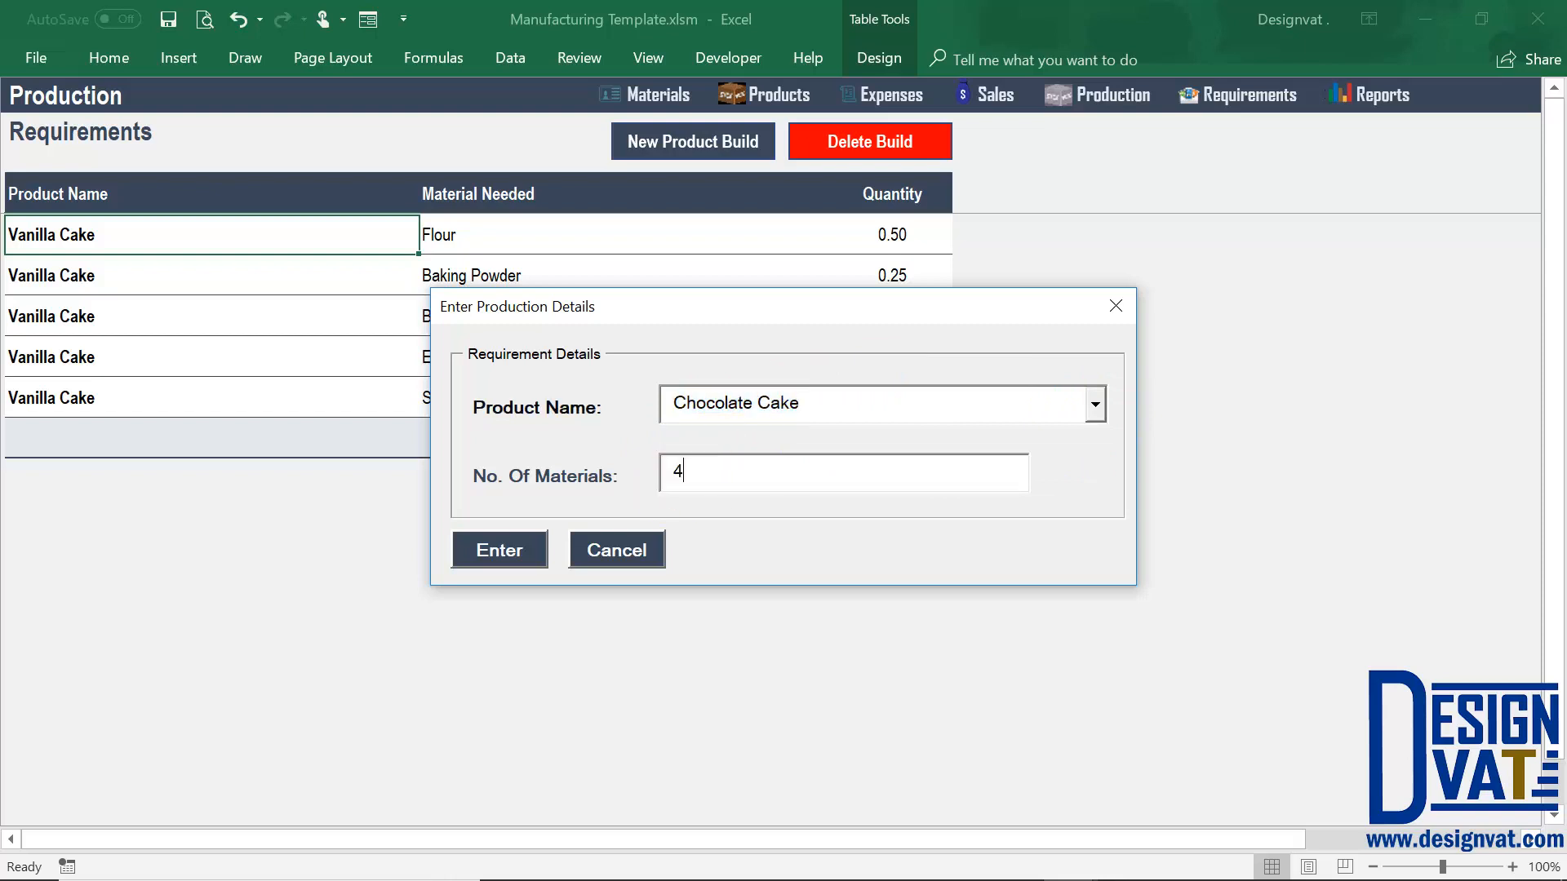
pyautogui.moveTo(684, 471); pyautogui.dragTo(657, 473)
pyautogui.write('6')
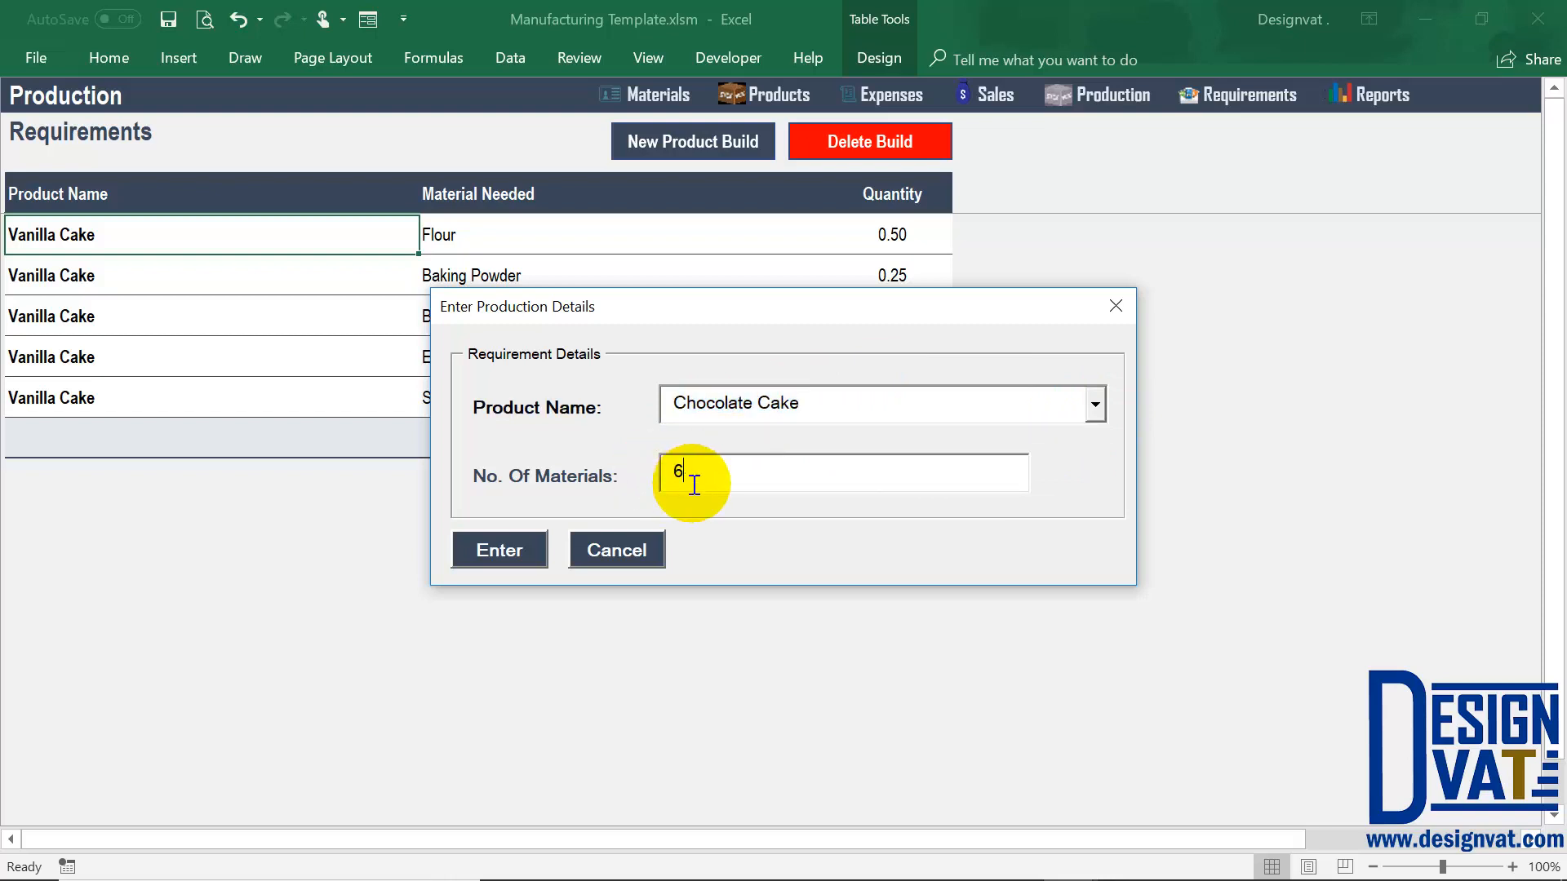
pyautogui.moveTo(688, 469); pyautogui.dragTo(681, 472)
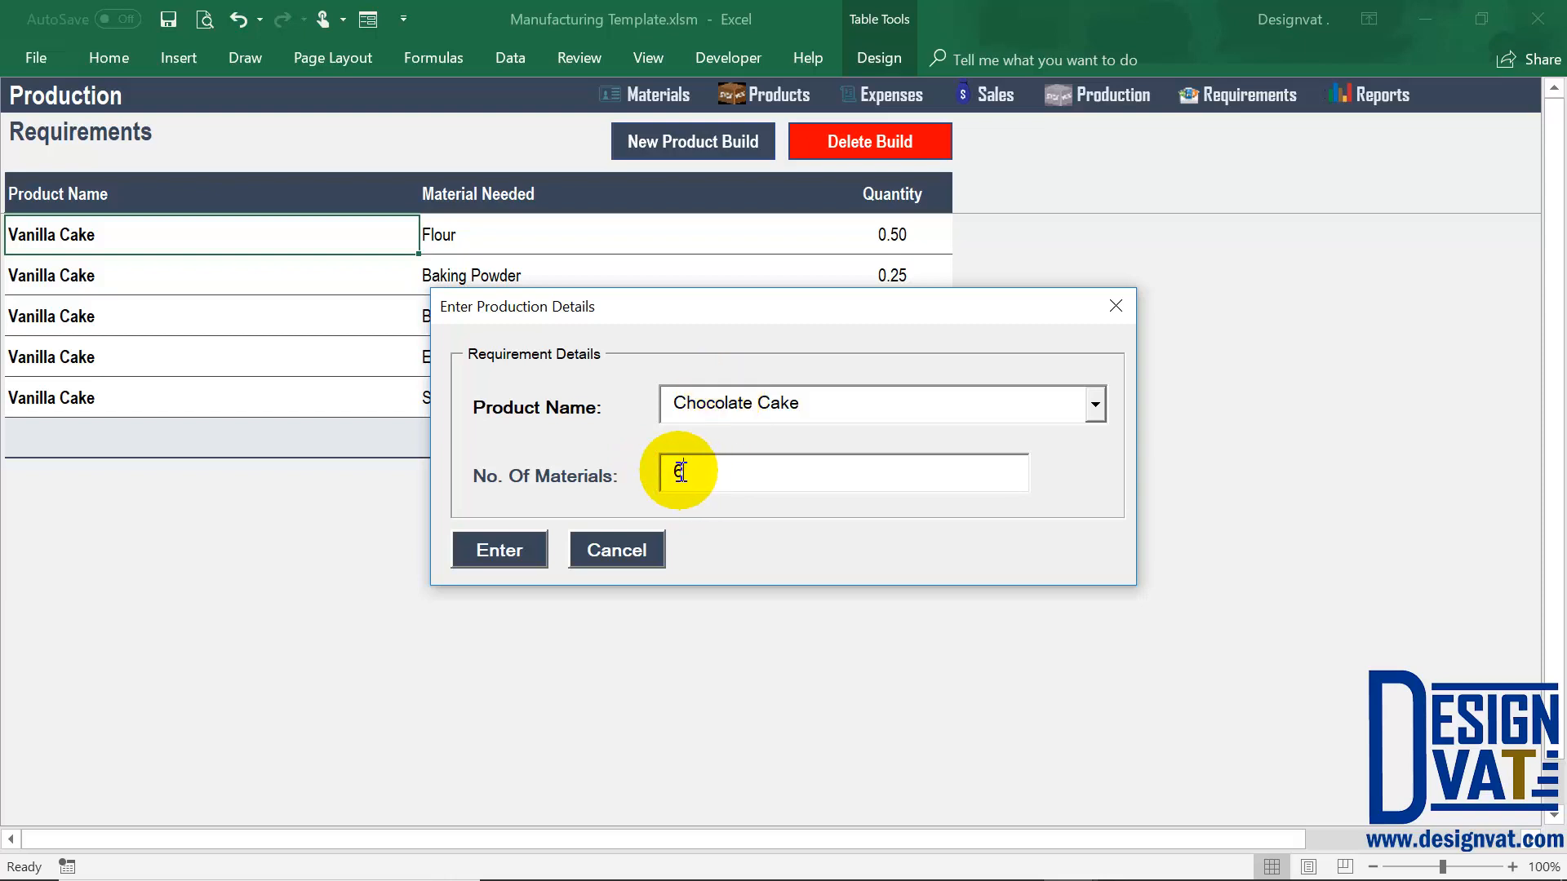
pyautogui.click(493, 549)
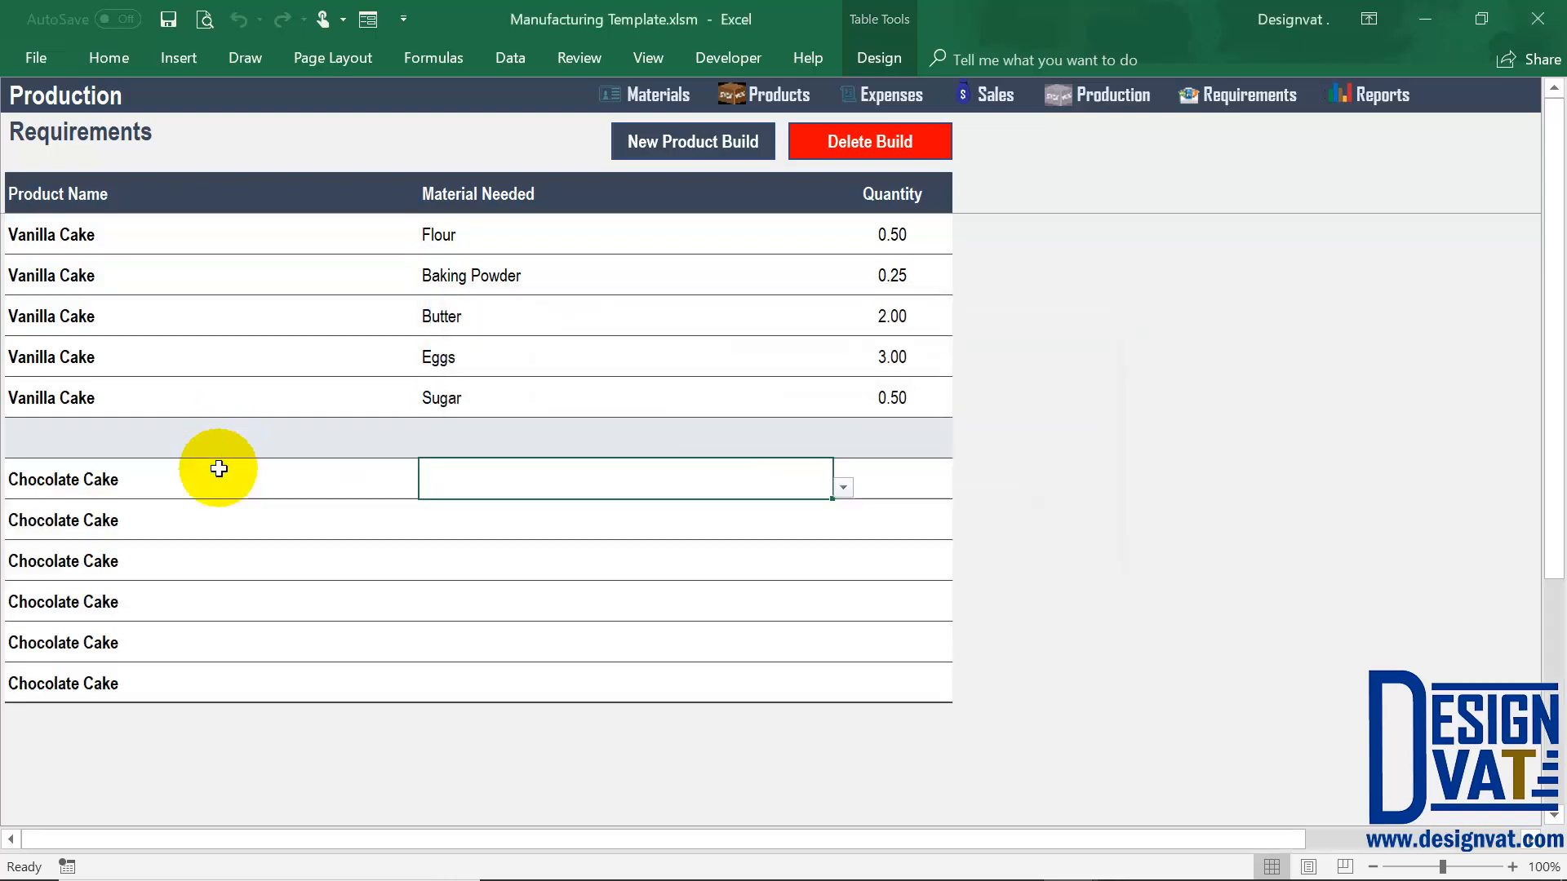
# Examine the Chocolate Cake rows added to the requirements table one by one
pyautogui.click(134, 487)
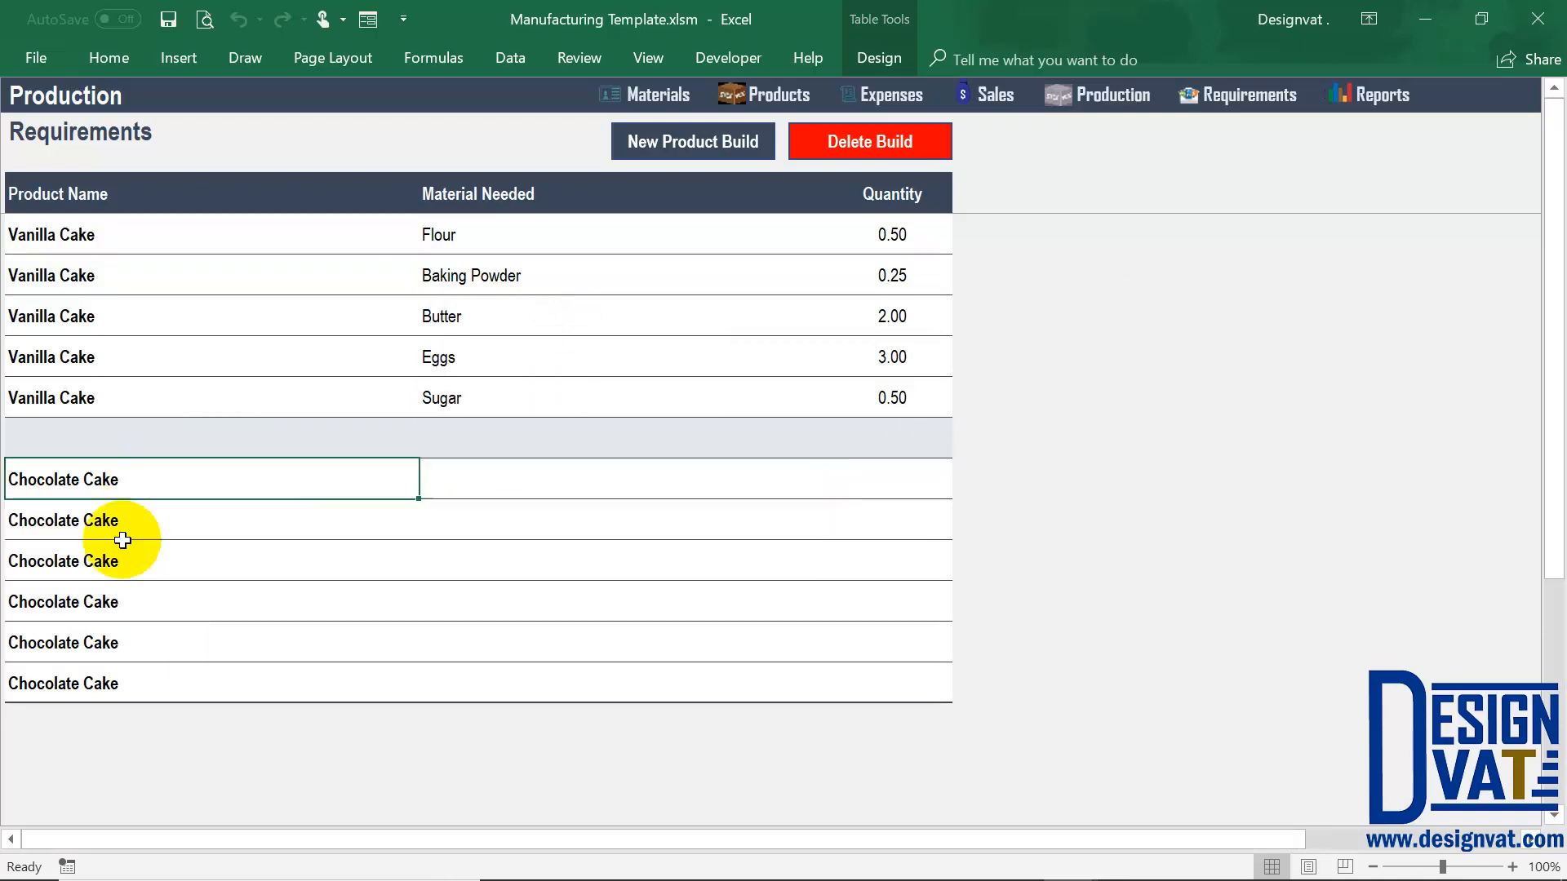
pyautogui.click(122, 530)
pyautogui.click(123, 566)
pyautogui.click(129, 601)
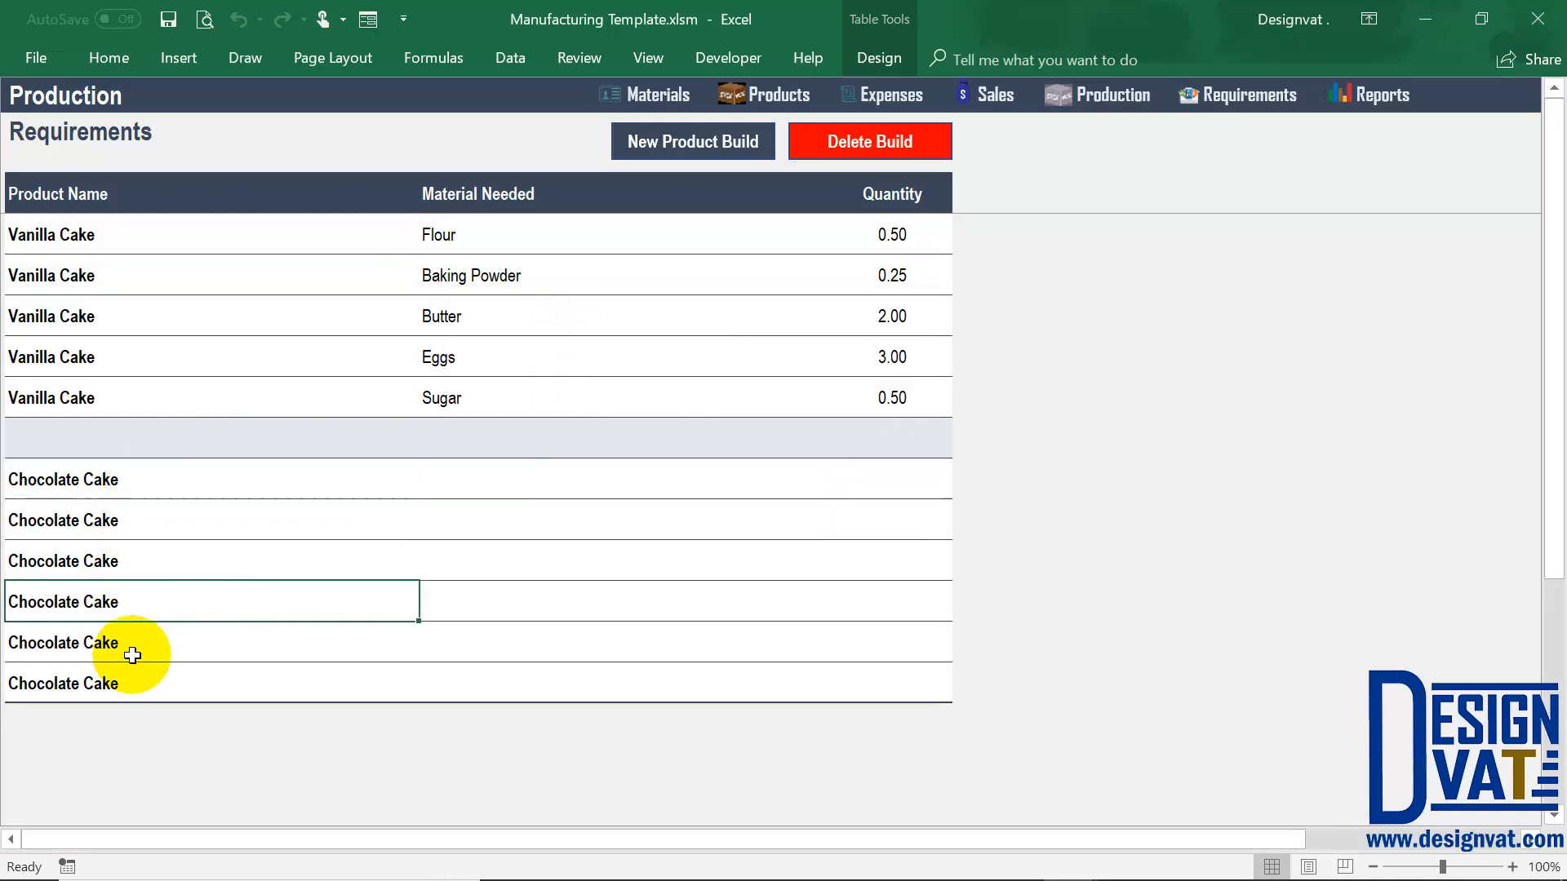
pyautogui.click(129, 644)
pyautogui.click(129, 685)
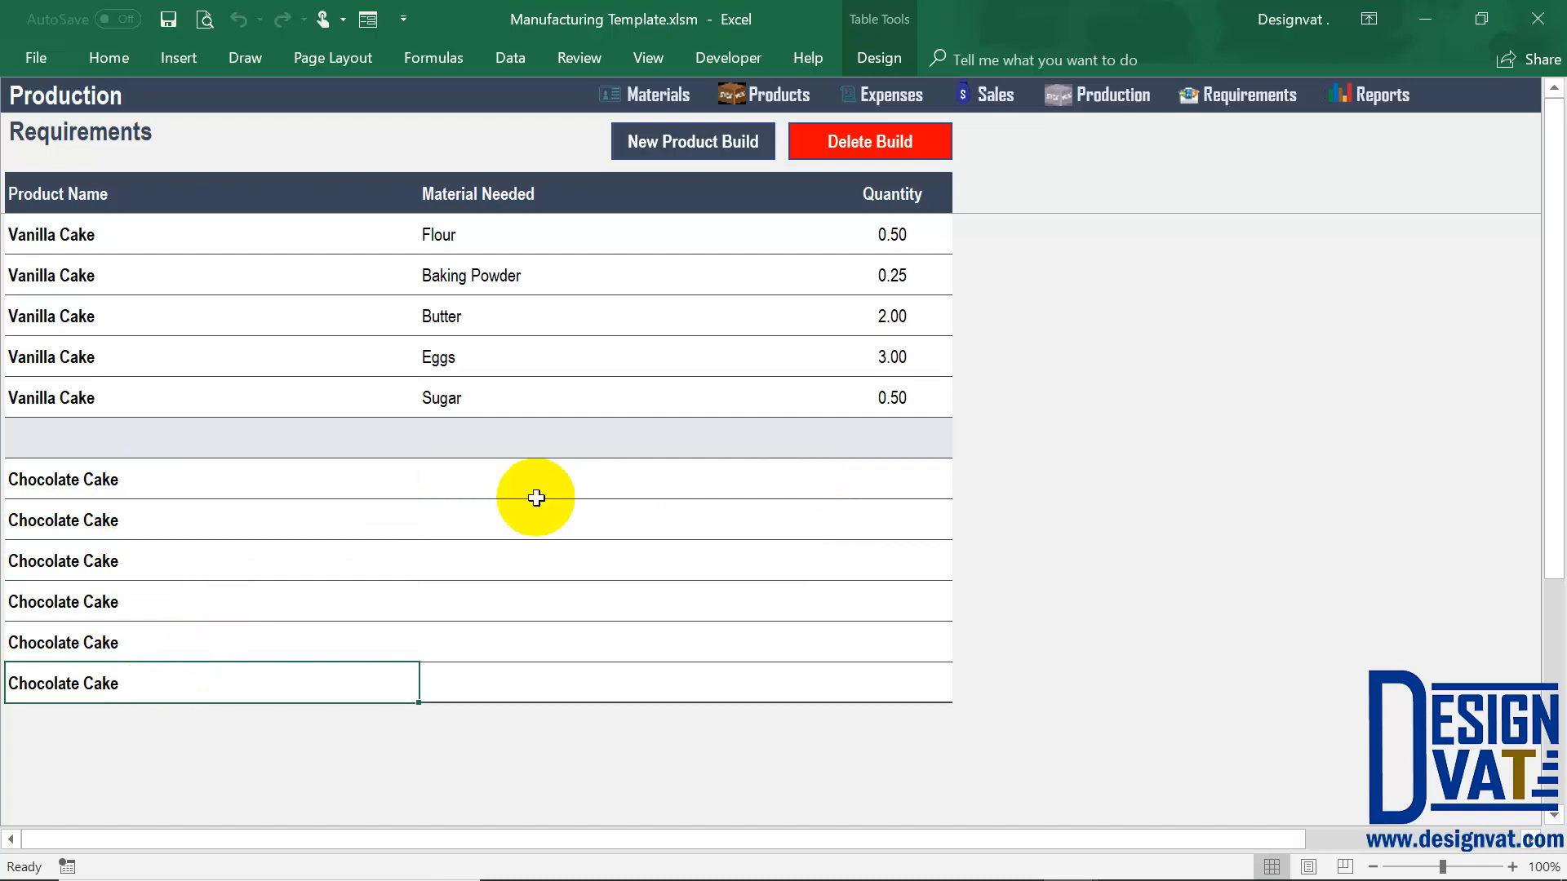
# Fill the first Chocolate Cake row with Flour as the material needed and a quantity of 0.5
pyautogui.click(509, 485)
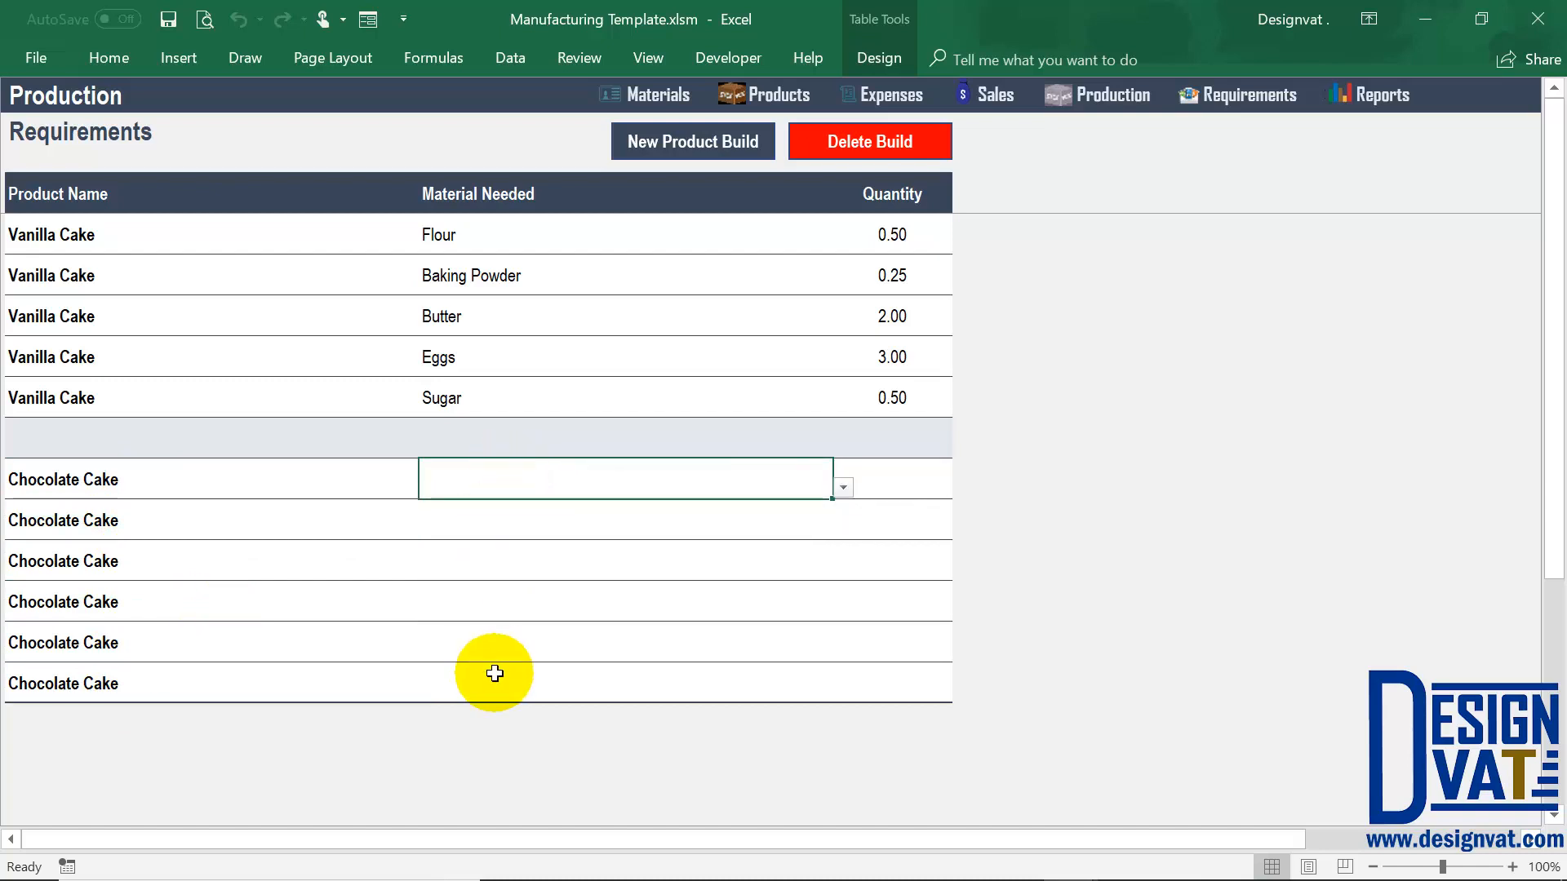
pyautogui.click(843, 488)
pyautogui.click(568, 512)
pyautogui.click(873, 479)
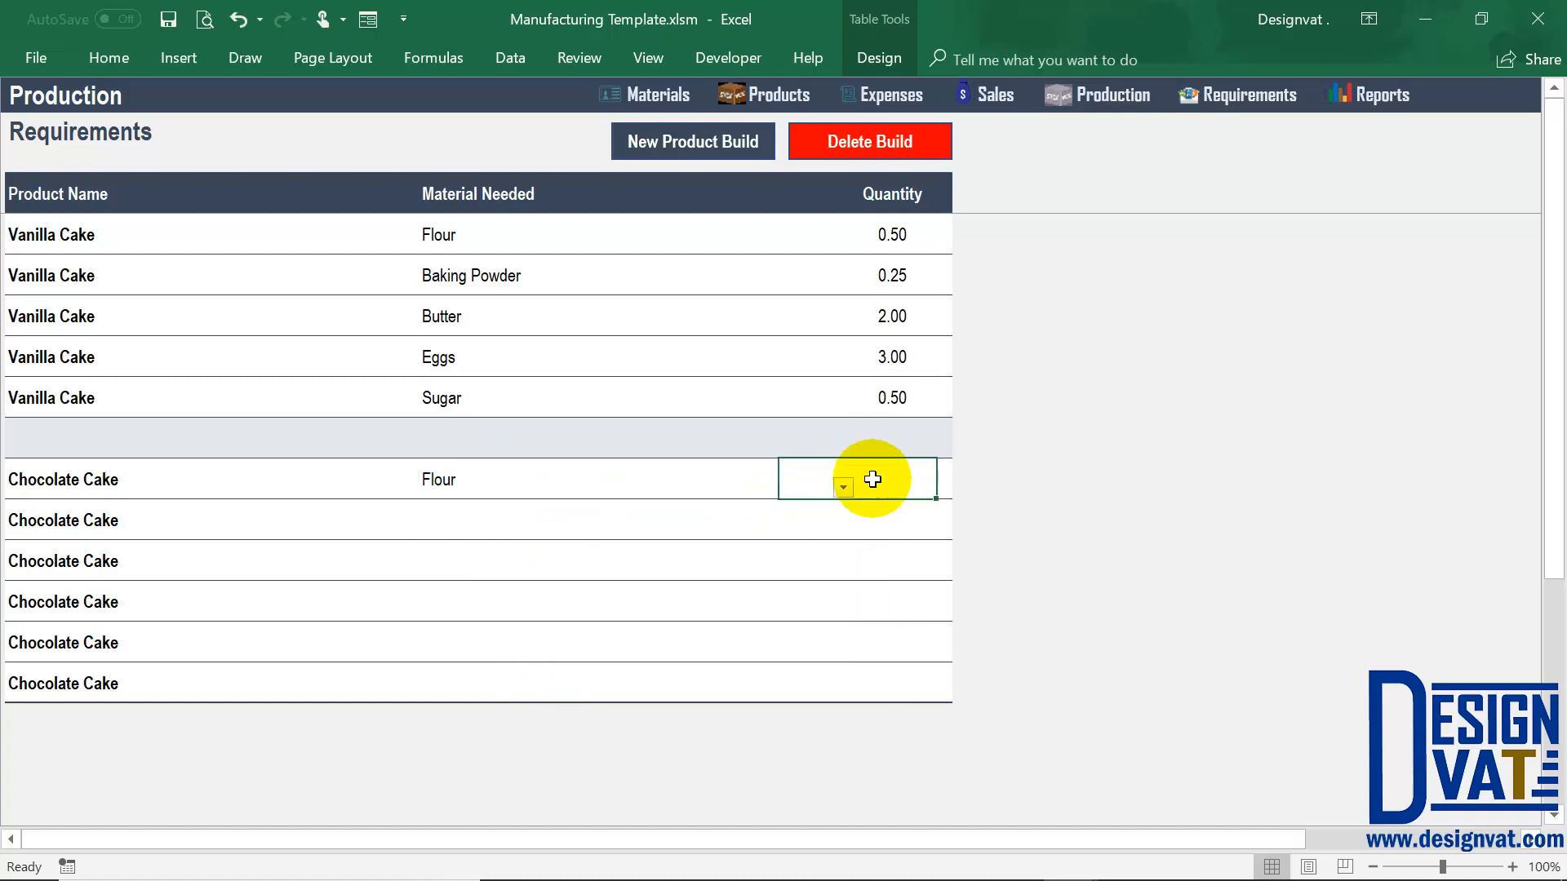
pyautogui.write('.5')
# Fill the second Chocolate Cake row with Butter as the material needed and a quantity of 2
pyautogui.click(816, 526)
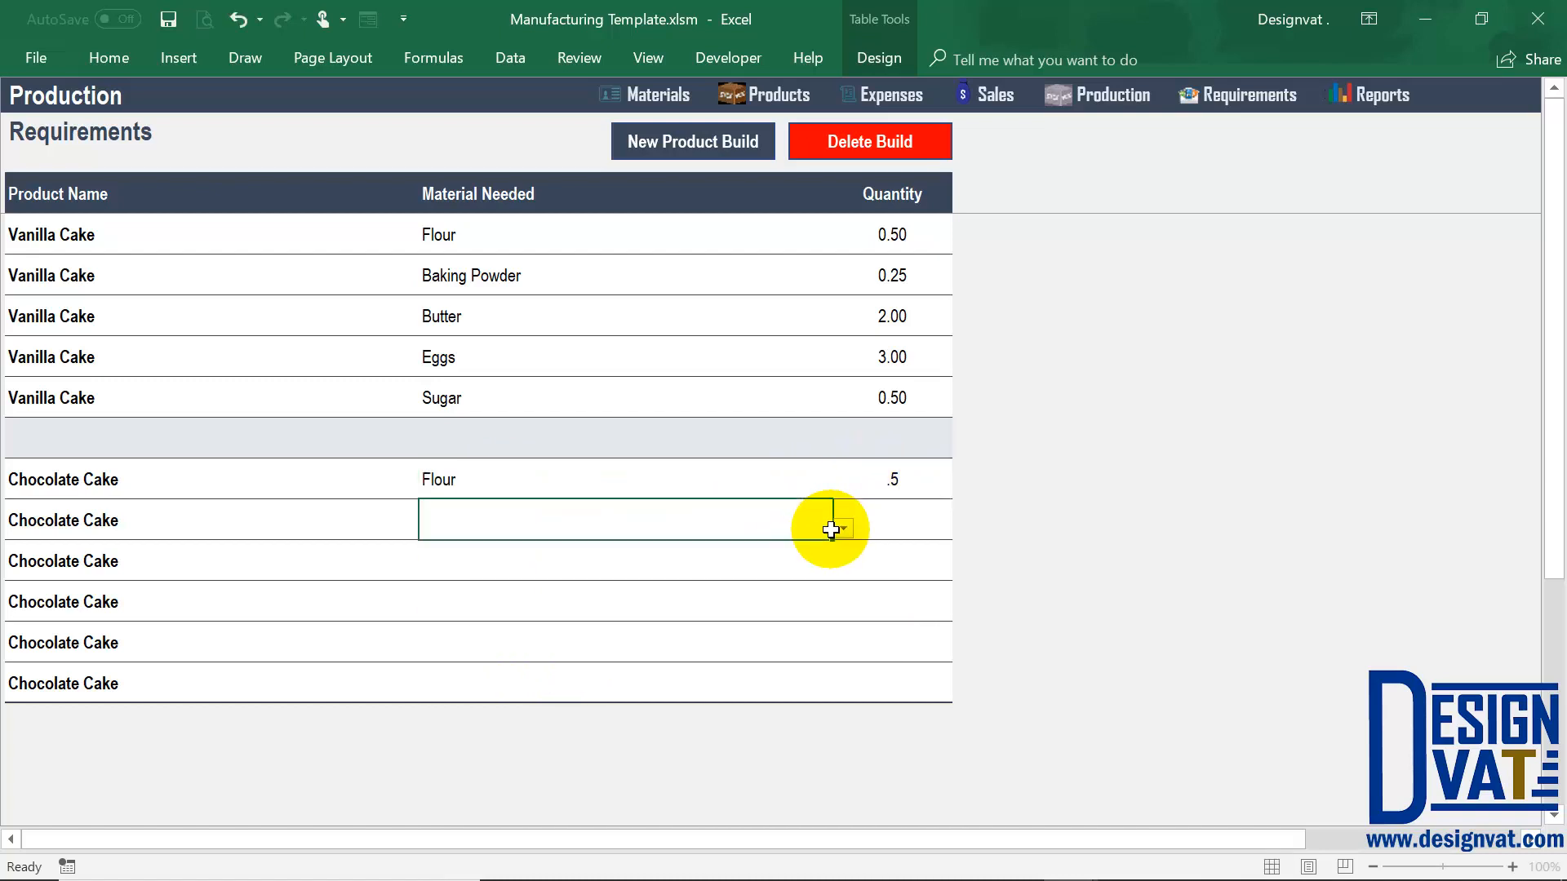
pyautogui.click(843, 531)
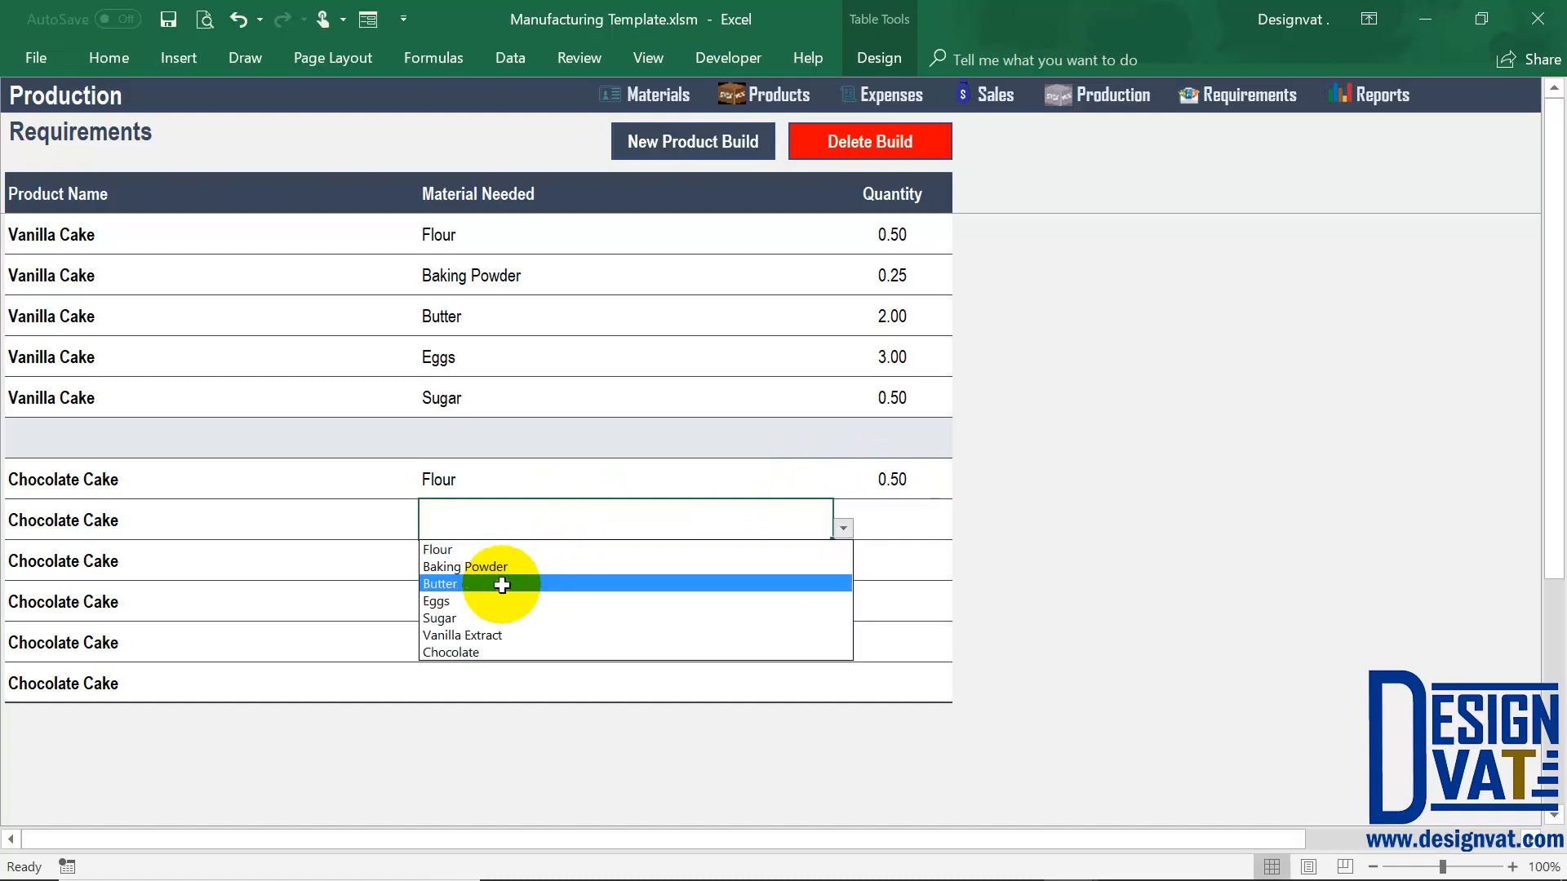
pyautogui.click(501, 583)
pyautogui.click(873, 524)
pyautogui.write('2')
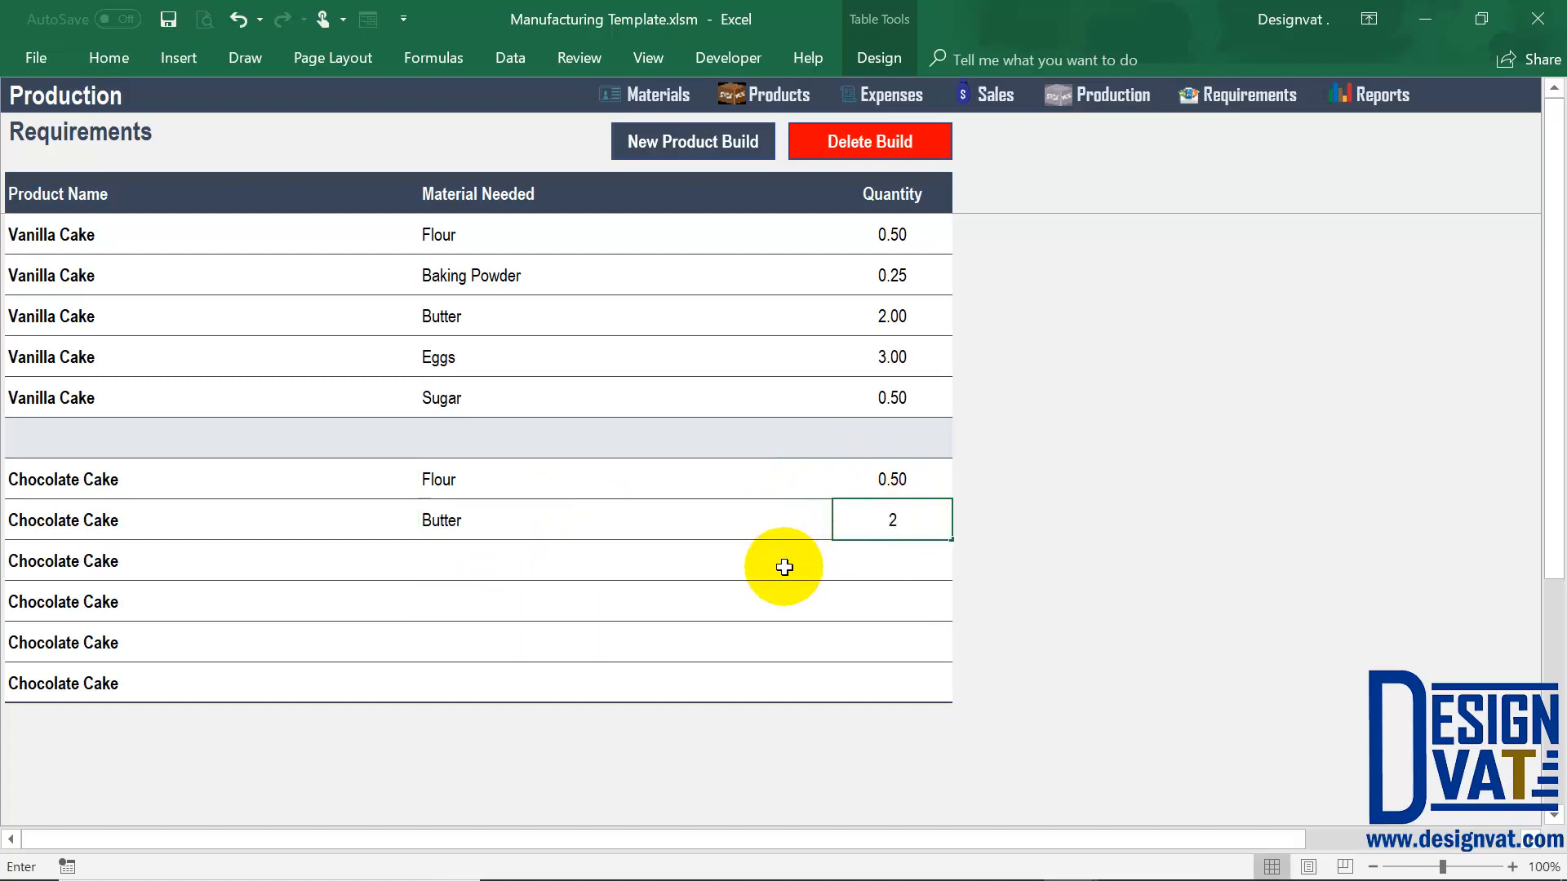
# Fill the third Chocolate Cake row with Chocolate as the material needed and a quantity of 2
pyautogui.click(824, 565)
pyautogui.click(843, 569)
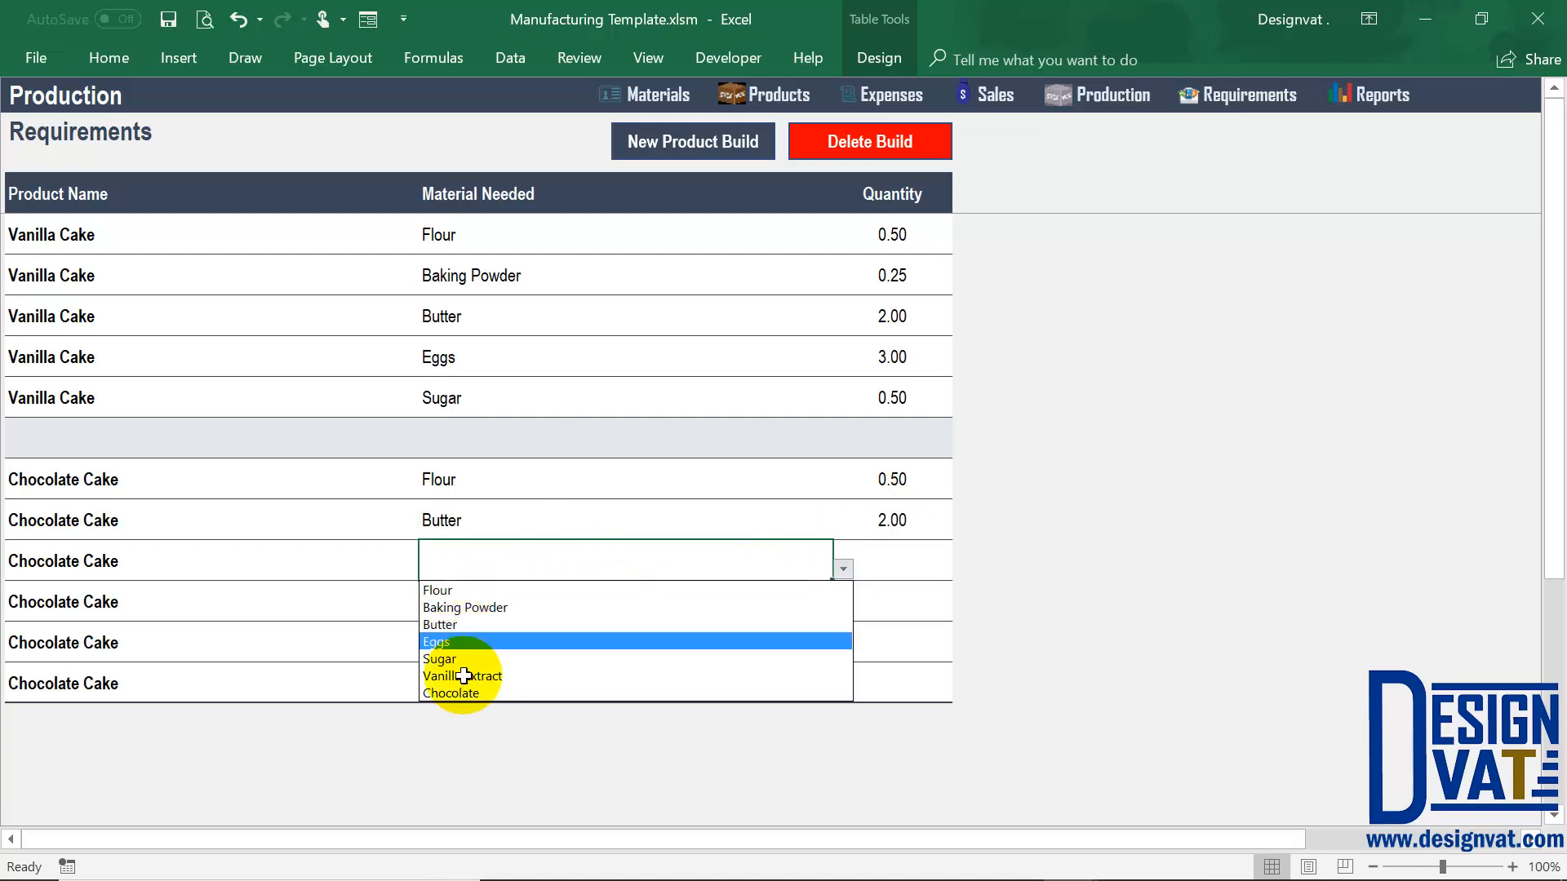
pyautogui.click(457, 694)
pyautogui.click(894, 560)
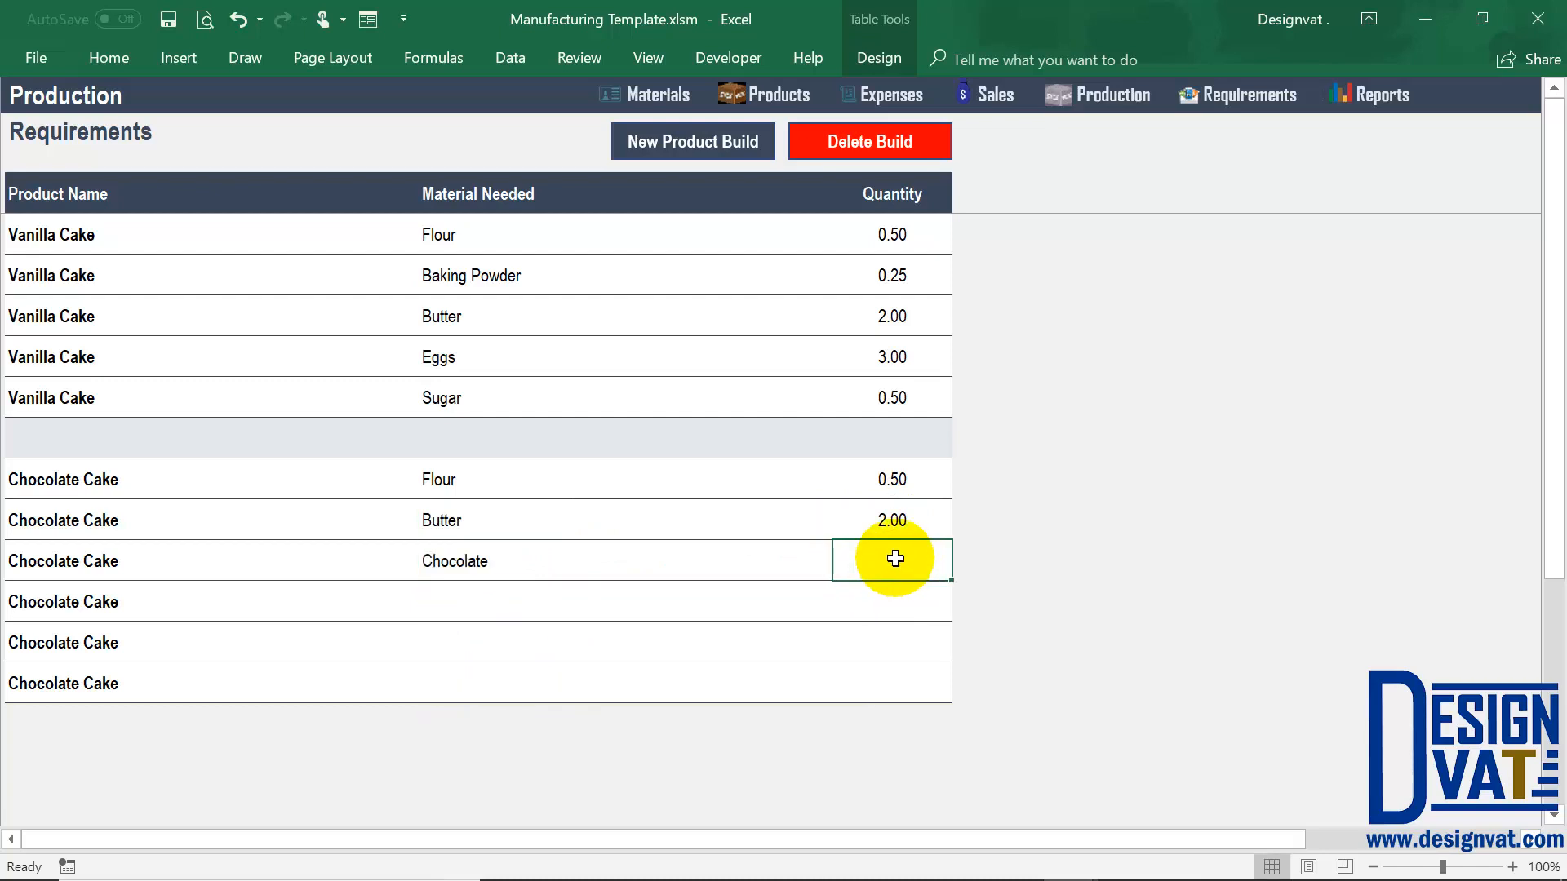
pyautogui.write('2')
# Fill the fourth Chocolate Cake row with Sugar as the material needed and a quantity of 0.5
pyautogui.click(826, 606)
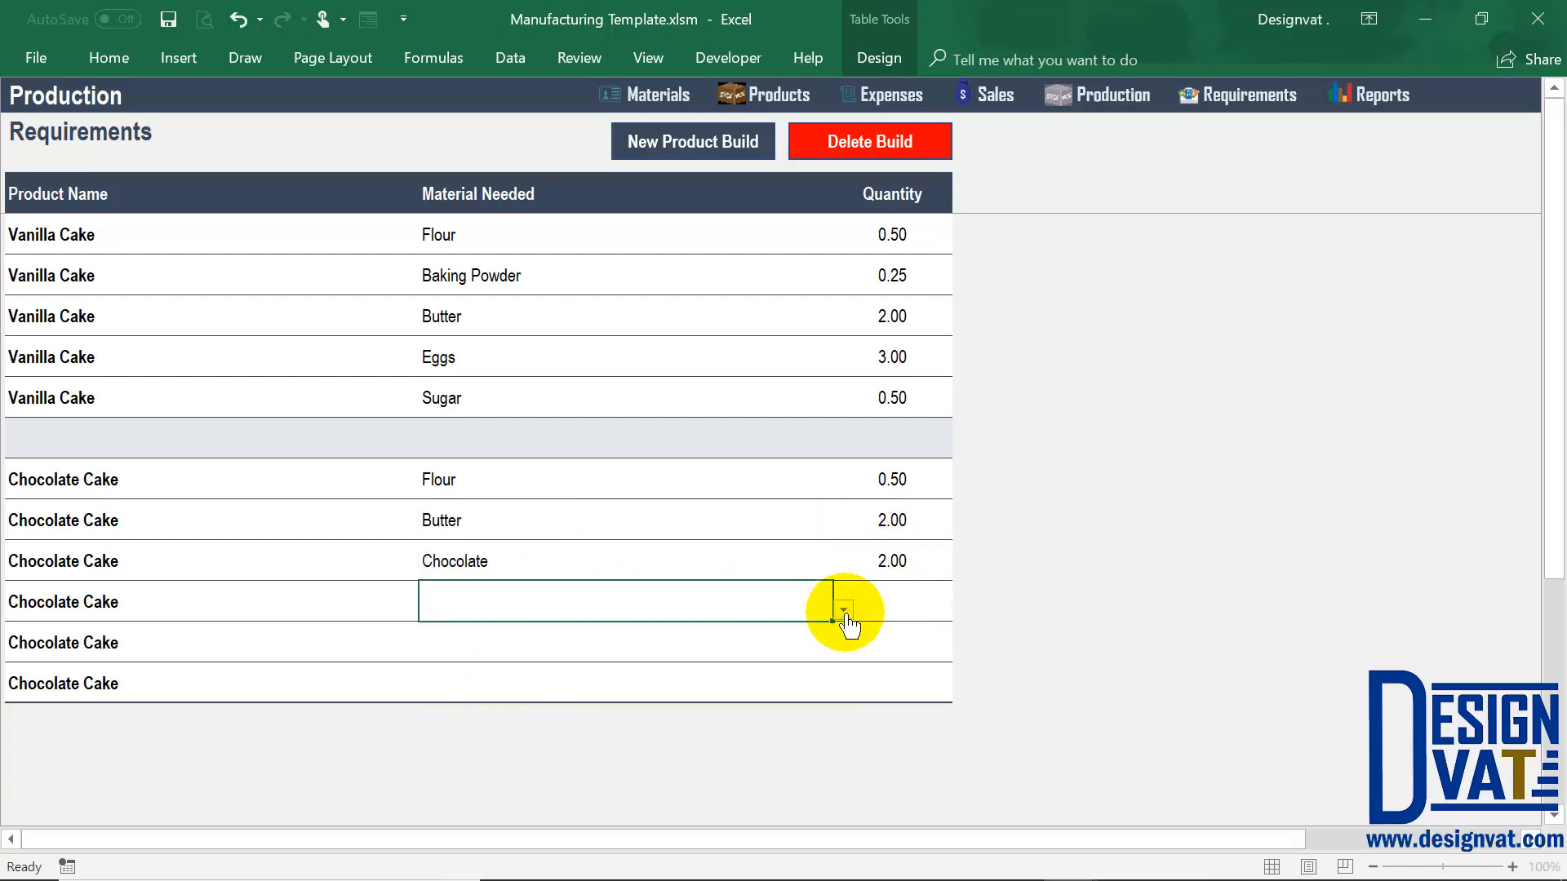
pyautogui.click(844, 610)
pyautogui.click(467, 700)
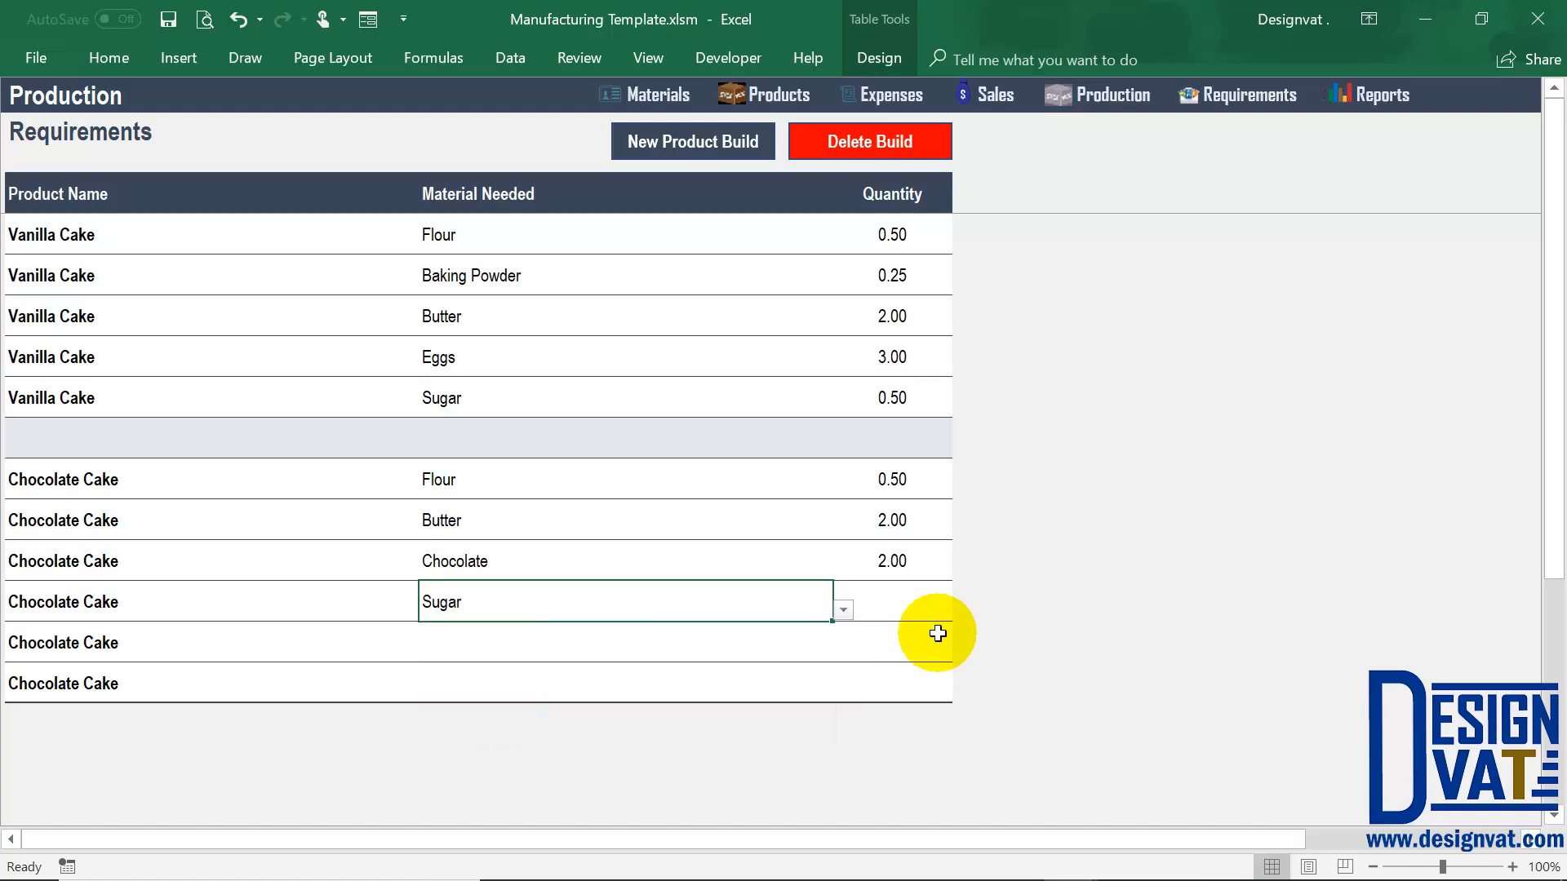
pyautogui.click(916, 610)
pyautogui.write('.5')
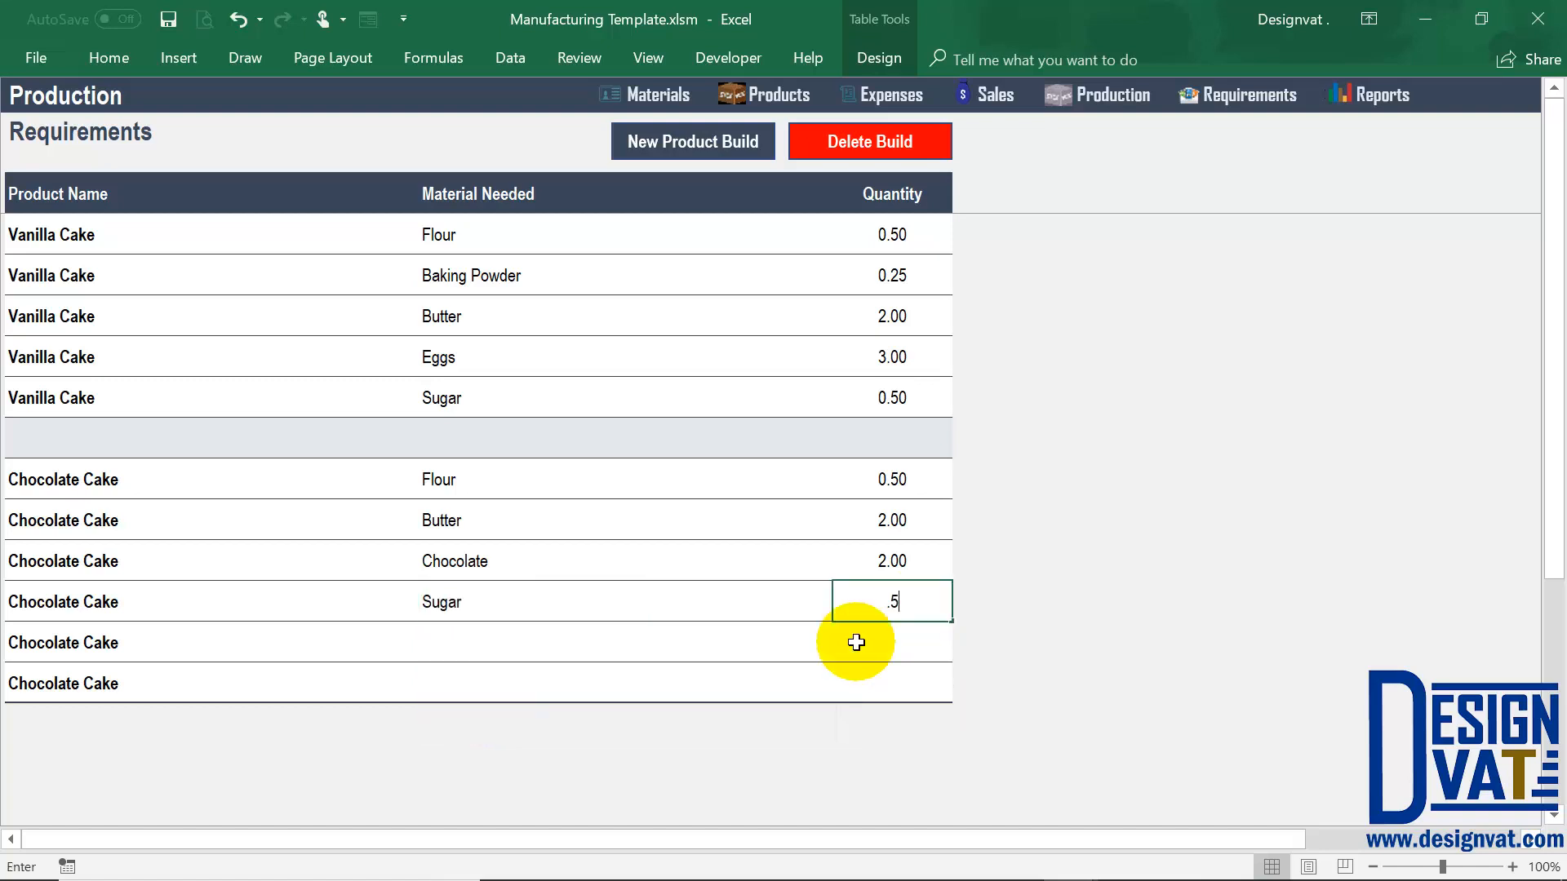
# Fill the fifth Chocolate Cake row with Eggs as the material needed and a quantity of 2
pyautogui.click(718, 639)
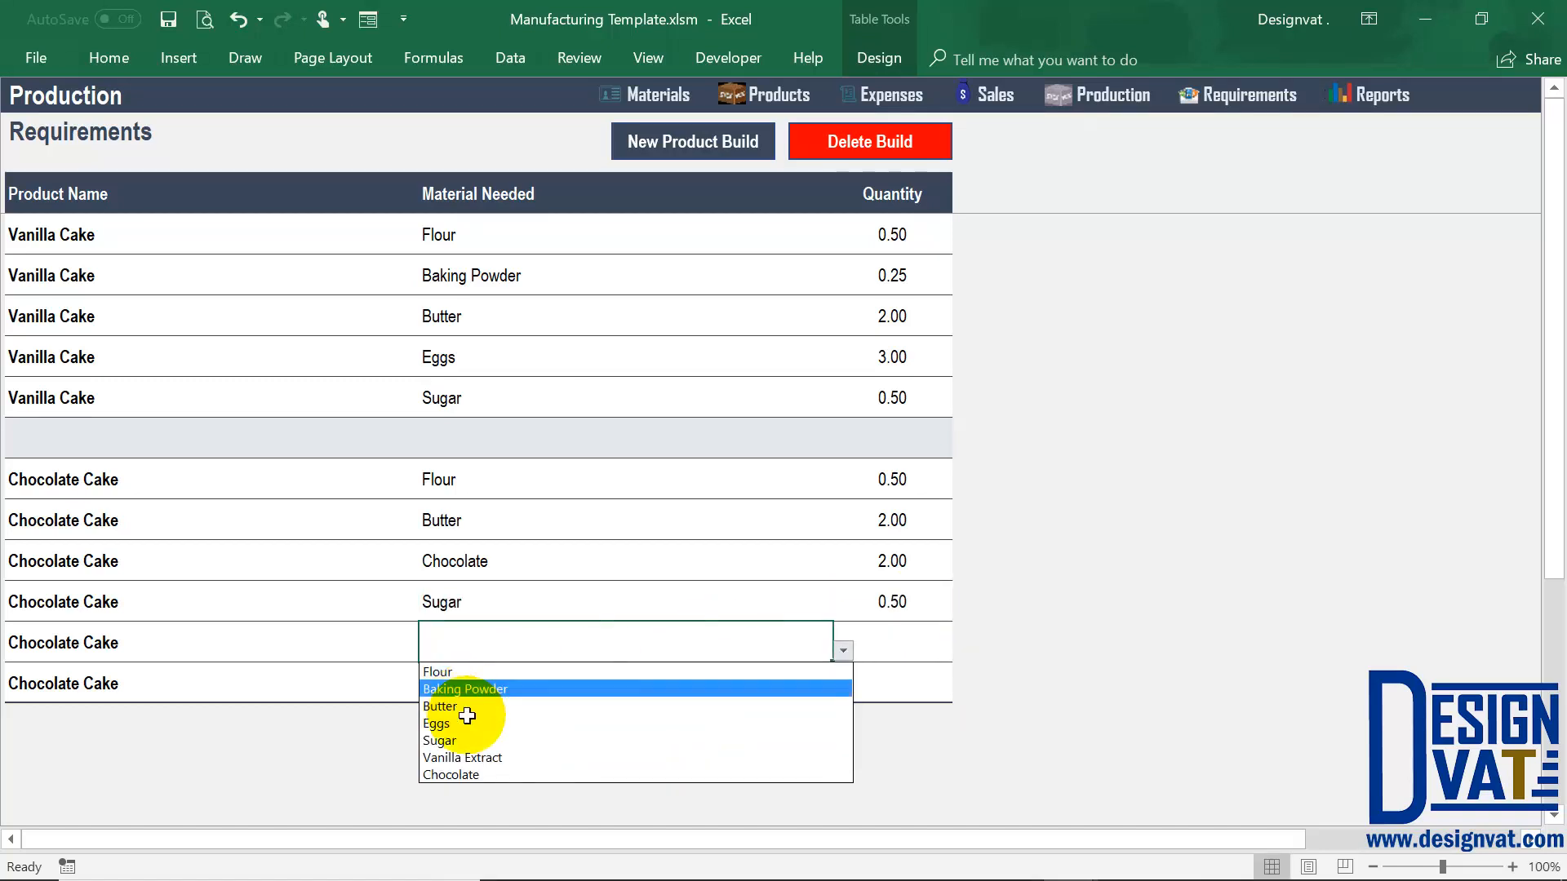
pyautogui.click(514, 724)
pyautogui.click(907, 650)
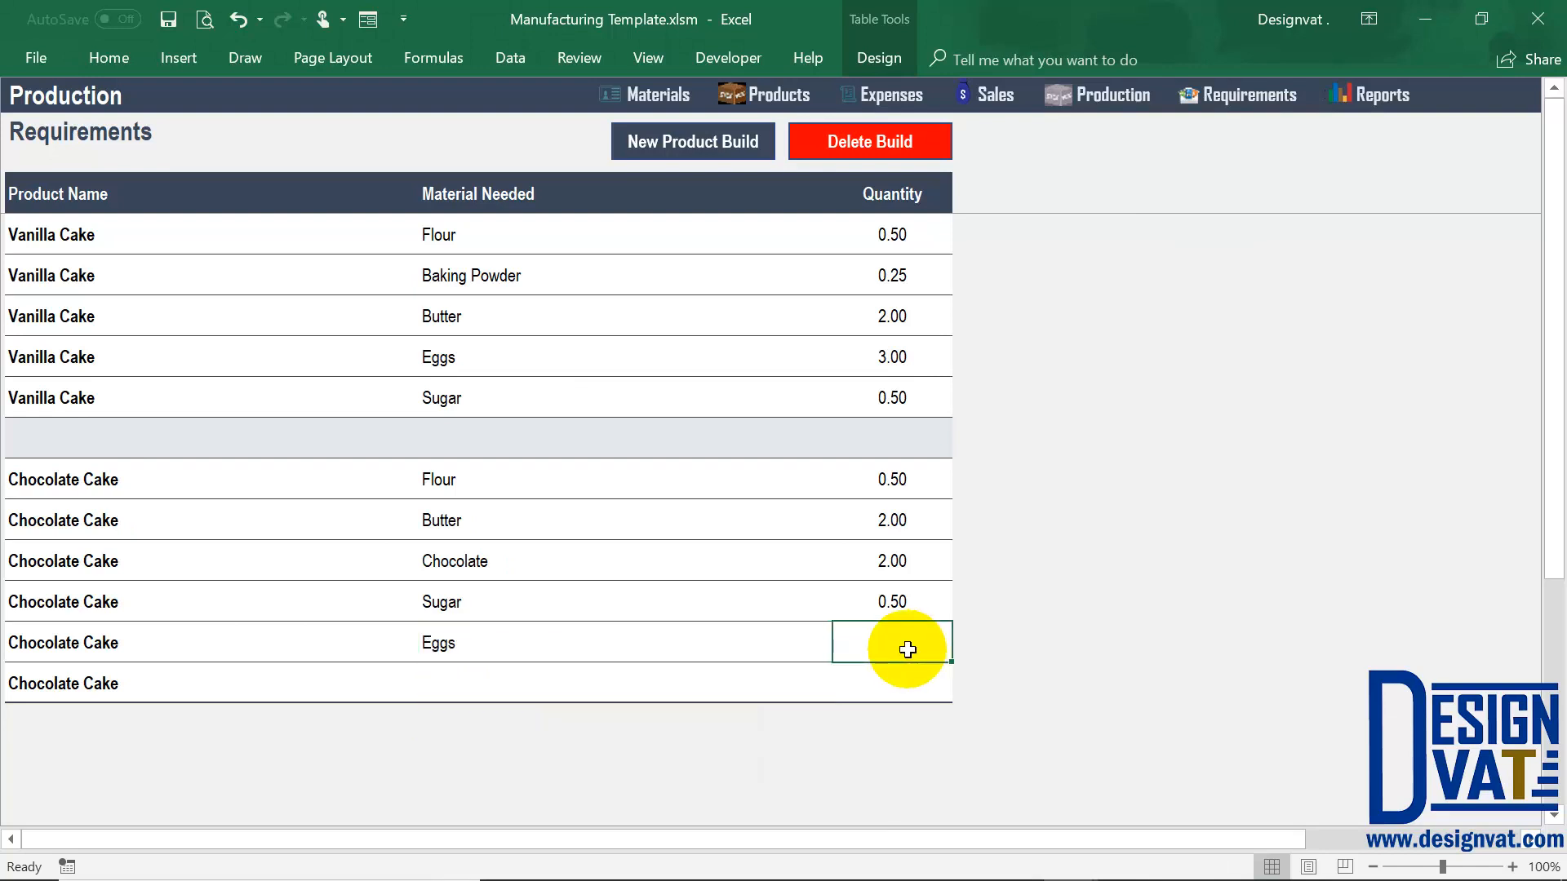
pyautogui.write('2')
# Fill the sixth Chocolate Cake row with Baking Powder as the material needed and a quantity of 0.5
pyautogui.click(698, 692)
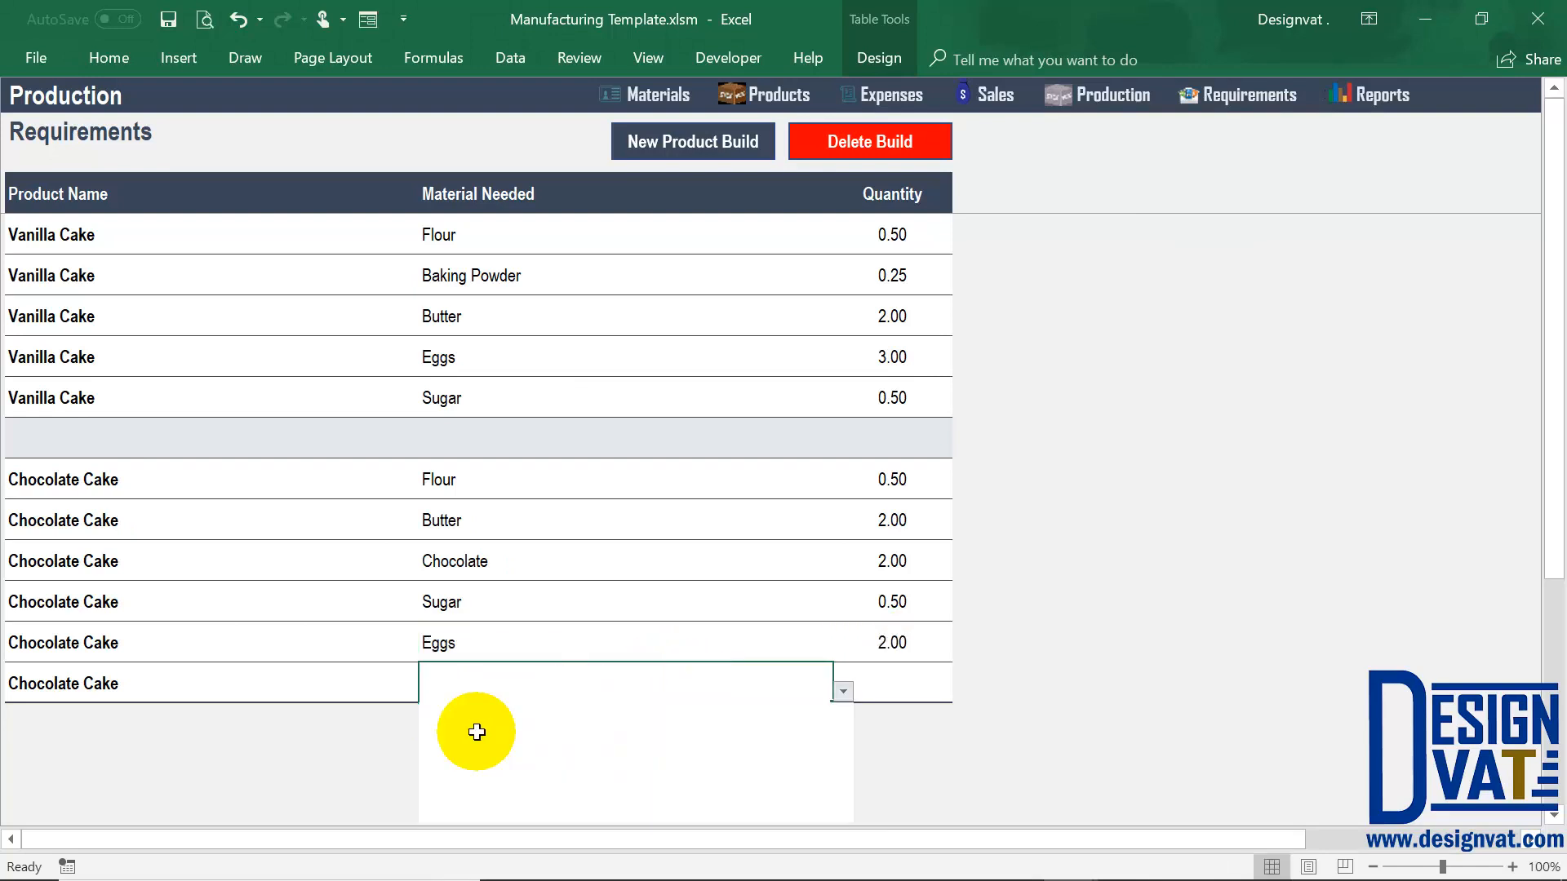
pyautogui.click(469, 727)
pyautogui.click(905, 691)
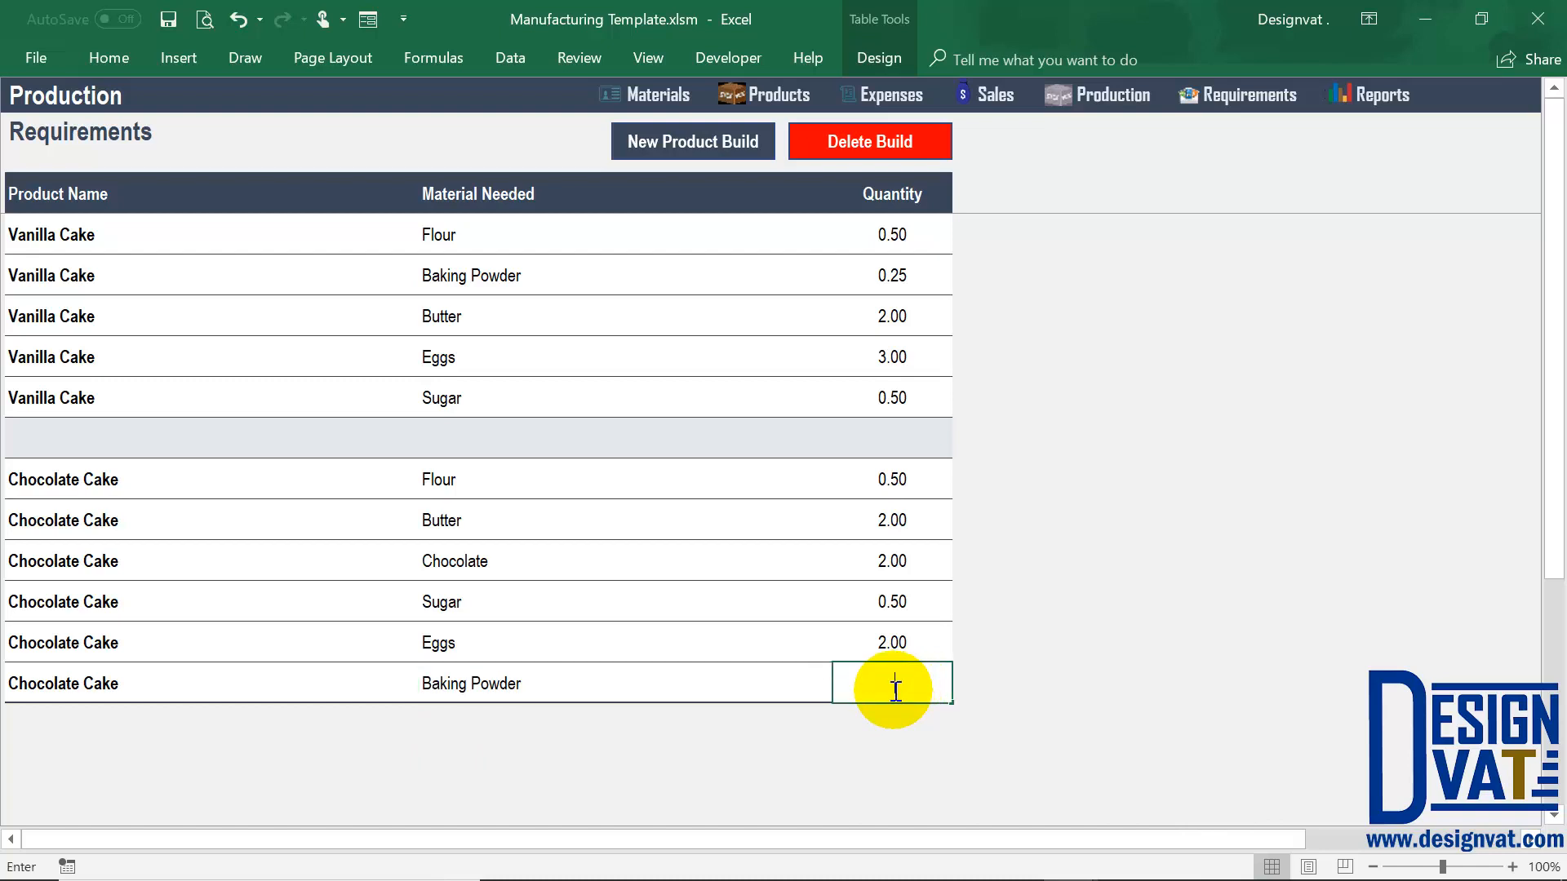
pyautogui.write('.5')
# Delete the blank row separating the Vanilla Cake and Chocolate Cake builds in the requirements table
pyautogui.click(180, 482)
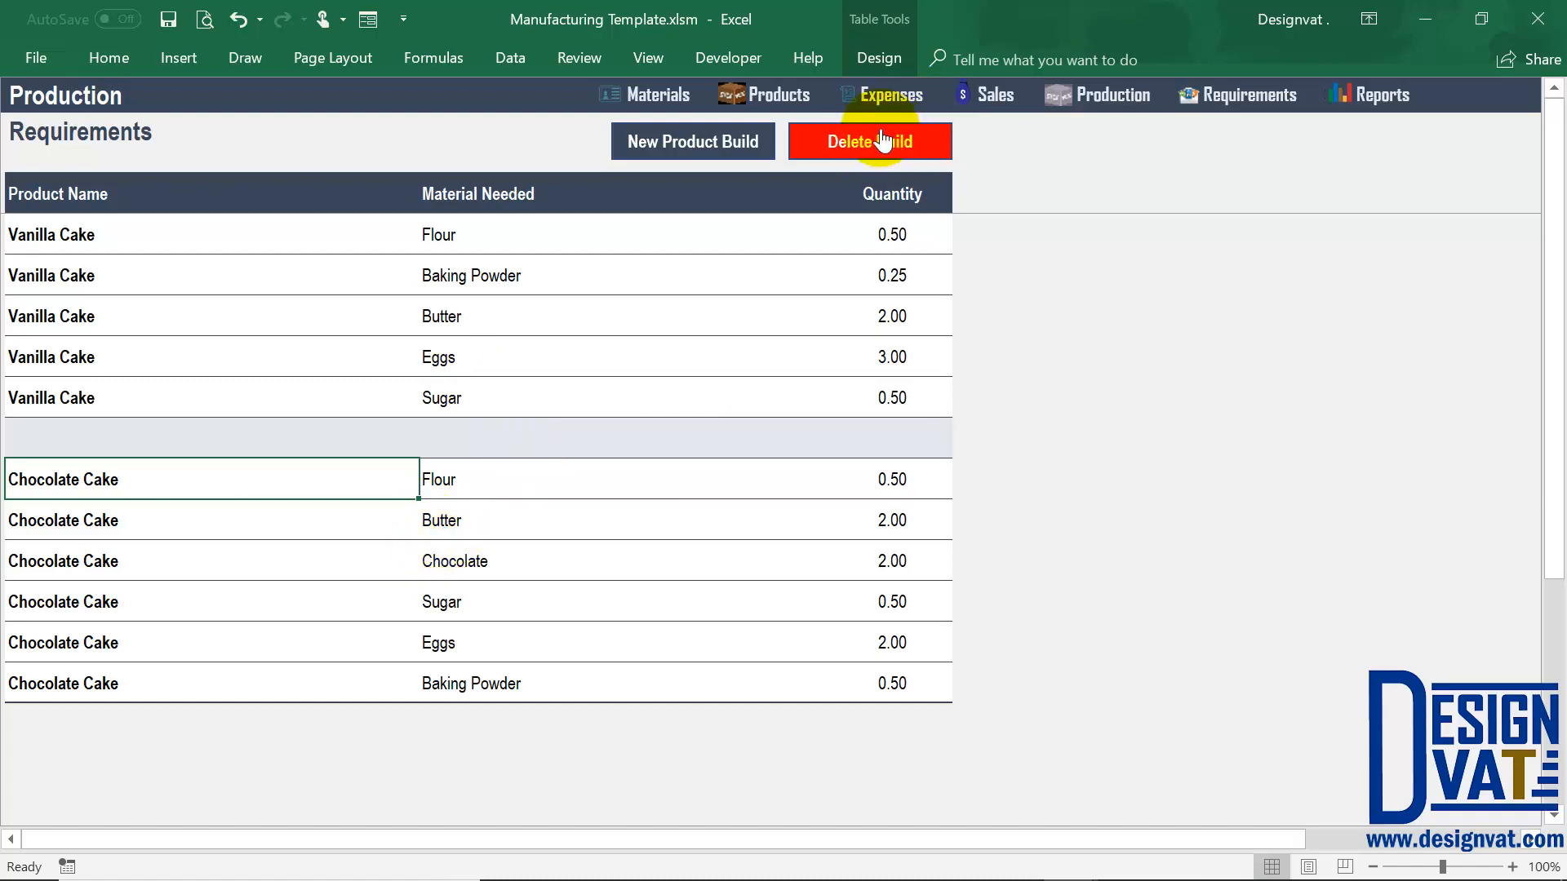
pyautogui.click(76, 437)
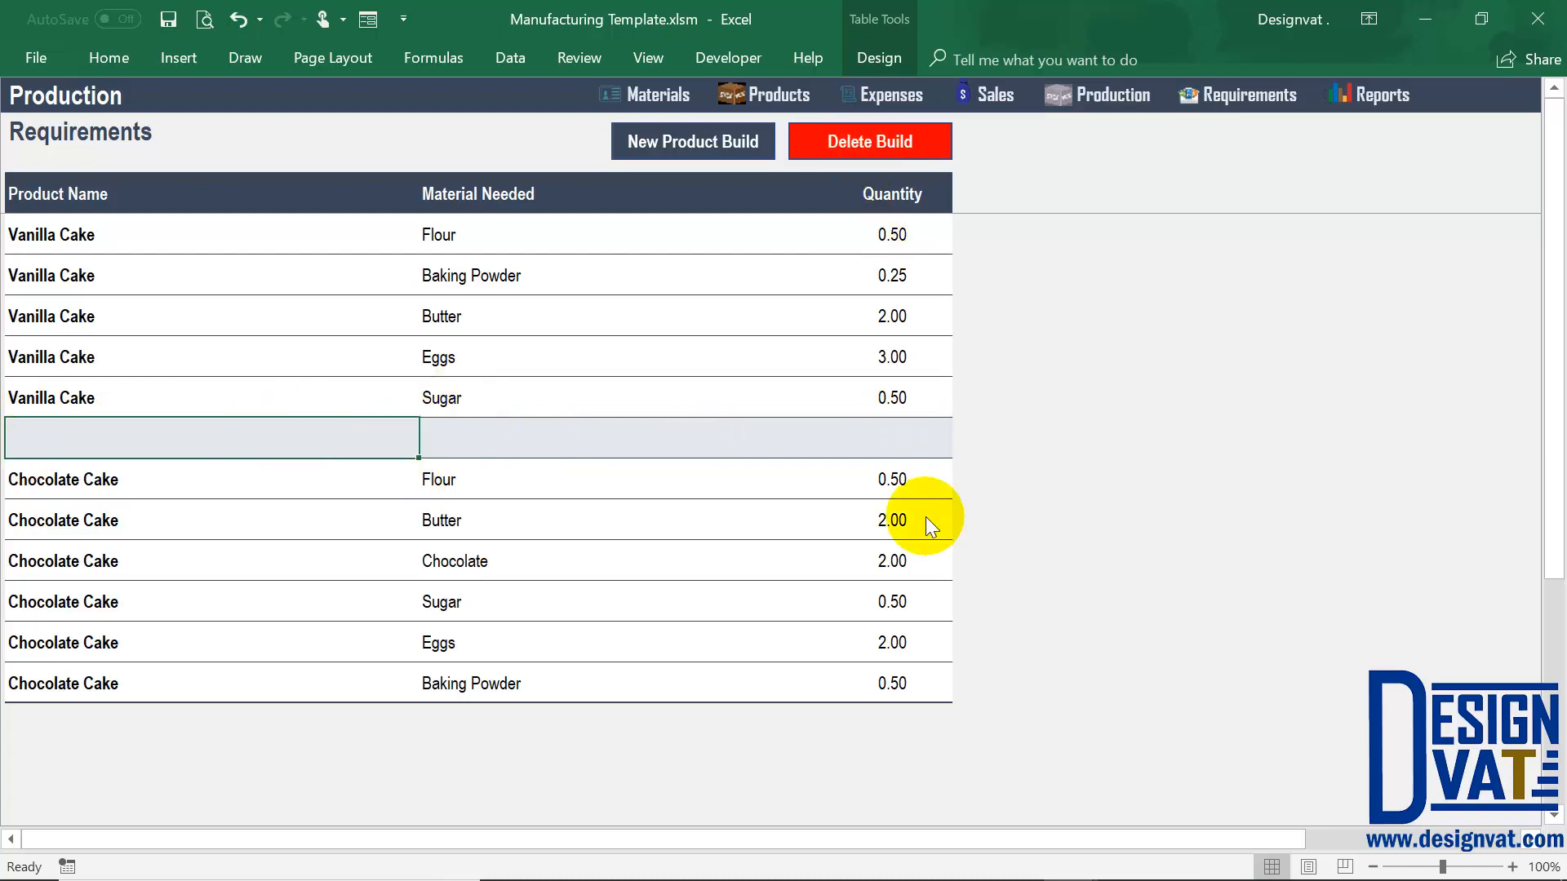
pyautogui.click(863, 540)
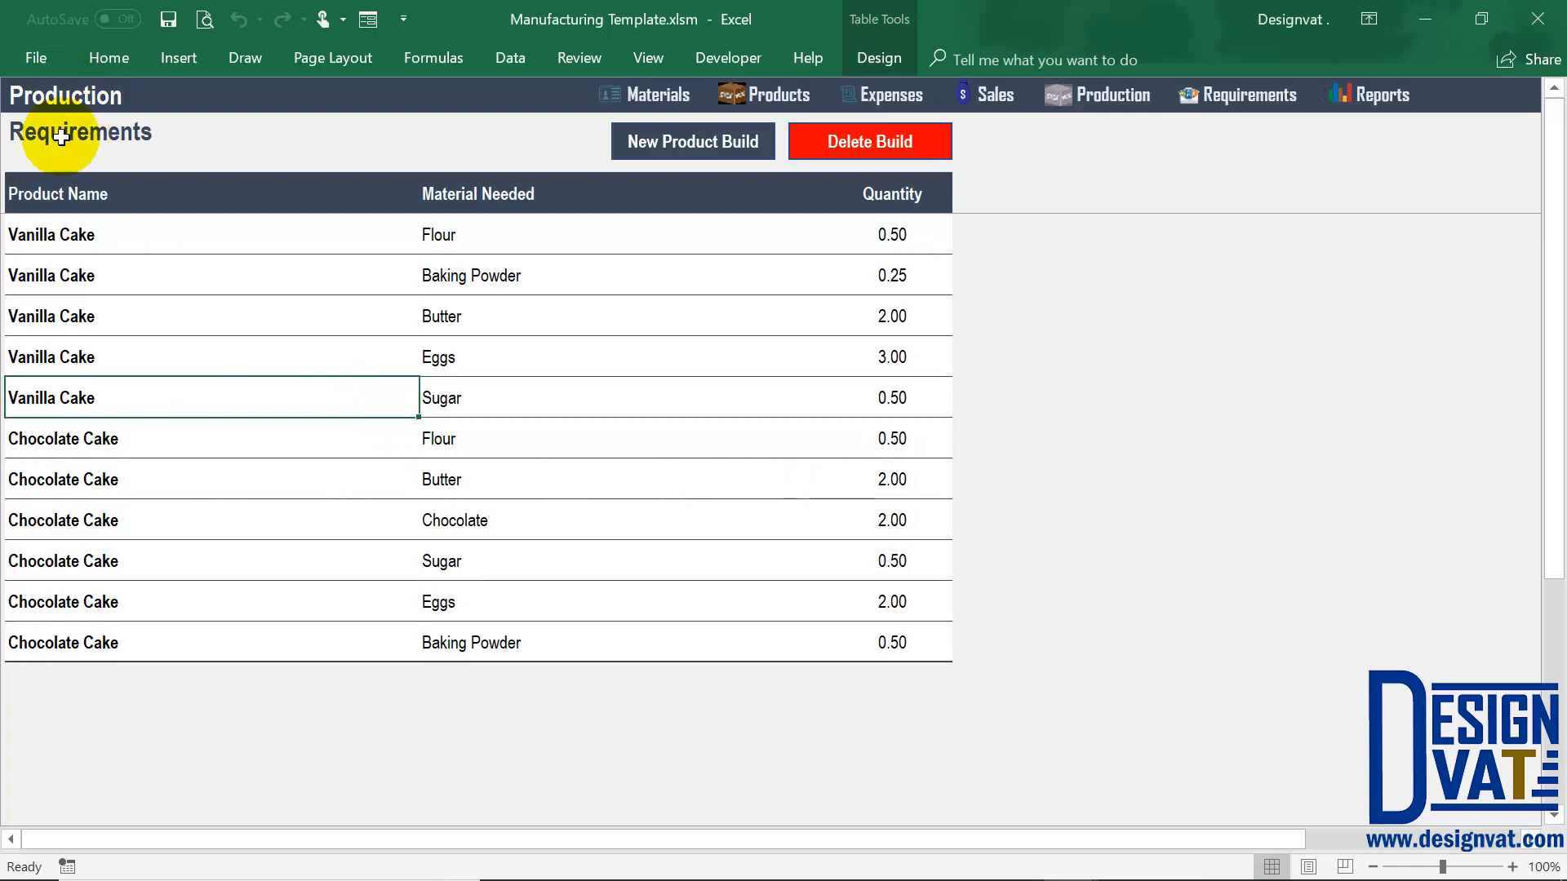
# Look over the fields of the new product build form and close it without adding a build
pyautogui.click(723, 144)
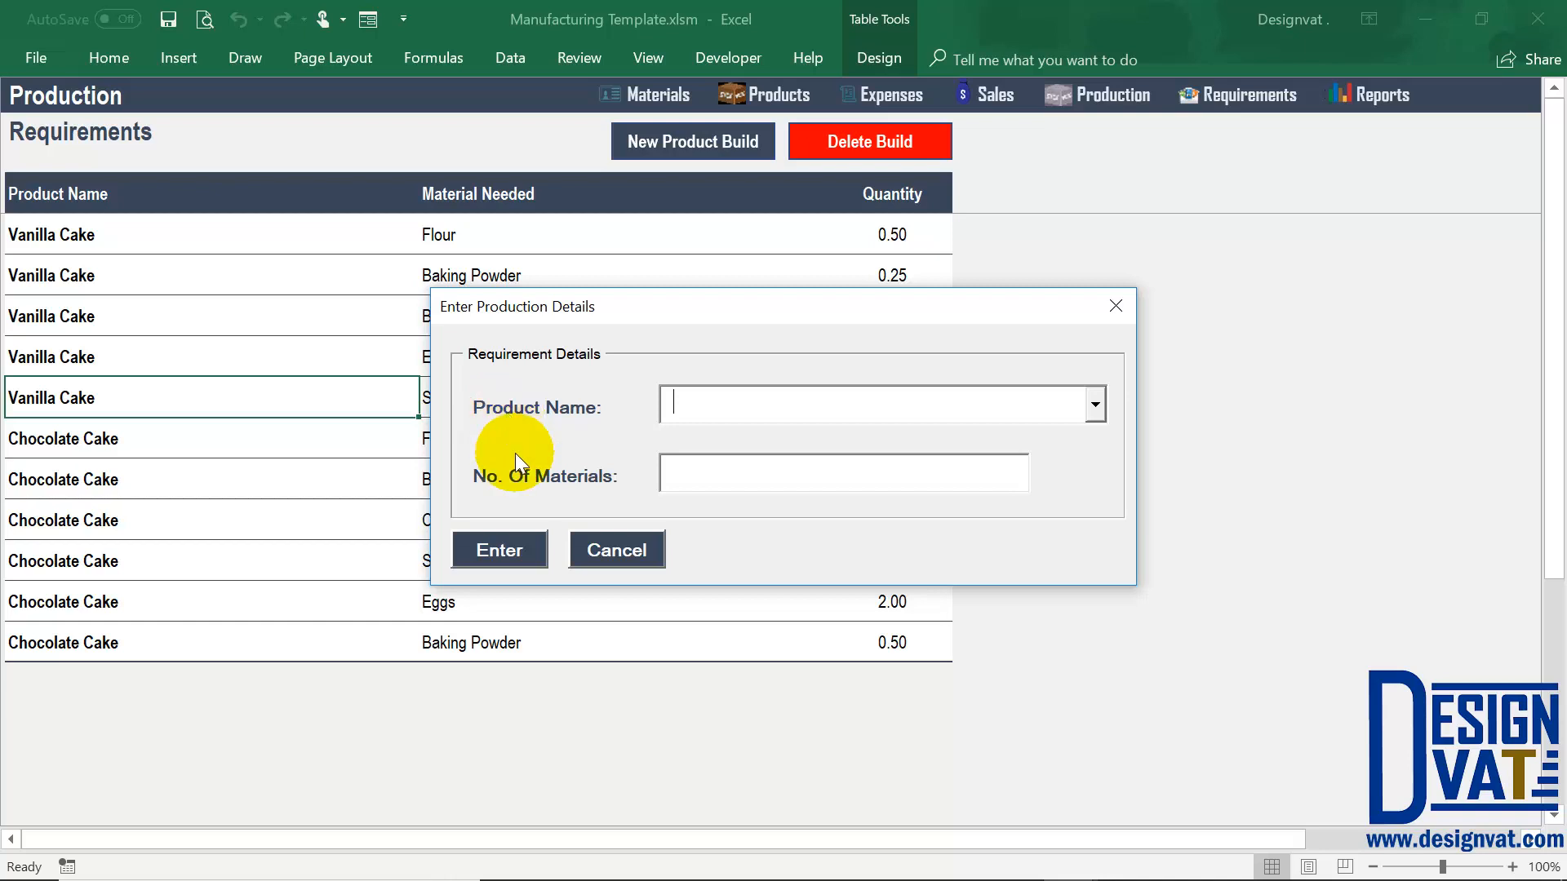
pyautogui.click(681, 465)
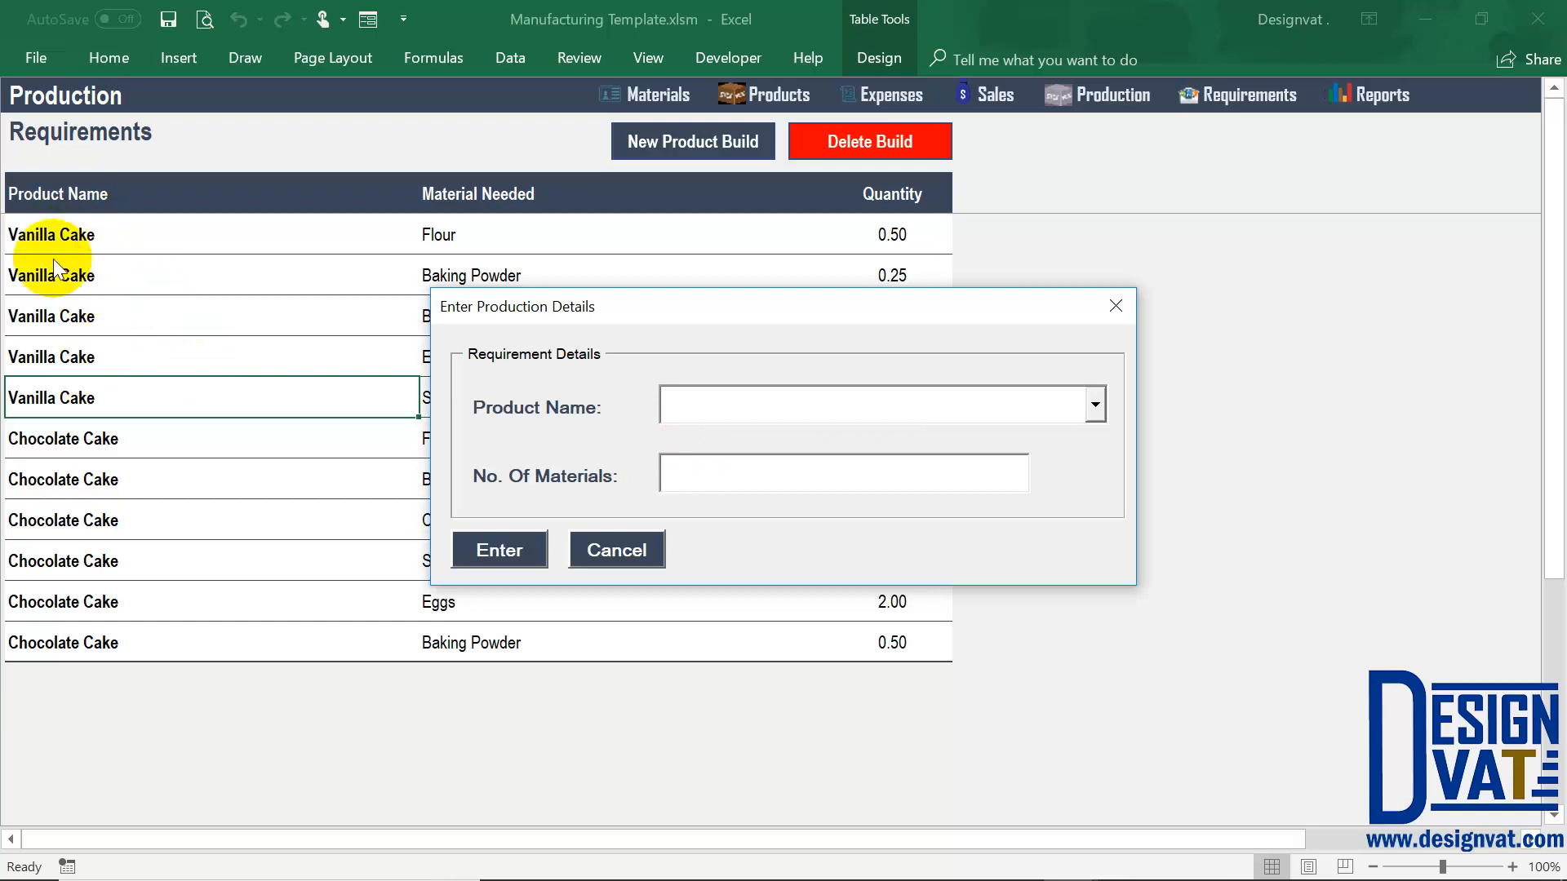
pyautogui.click(617, 550)
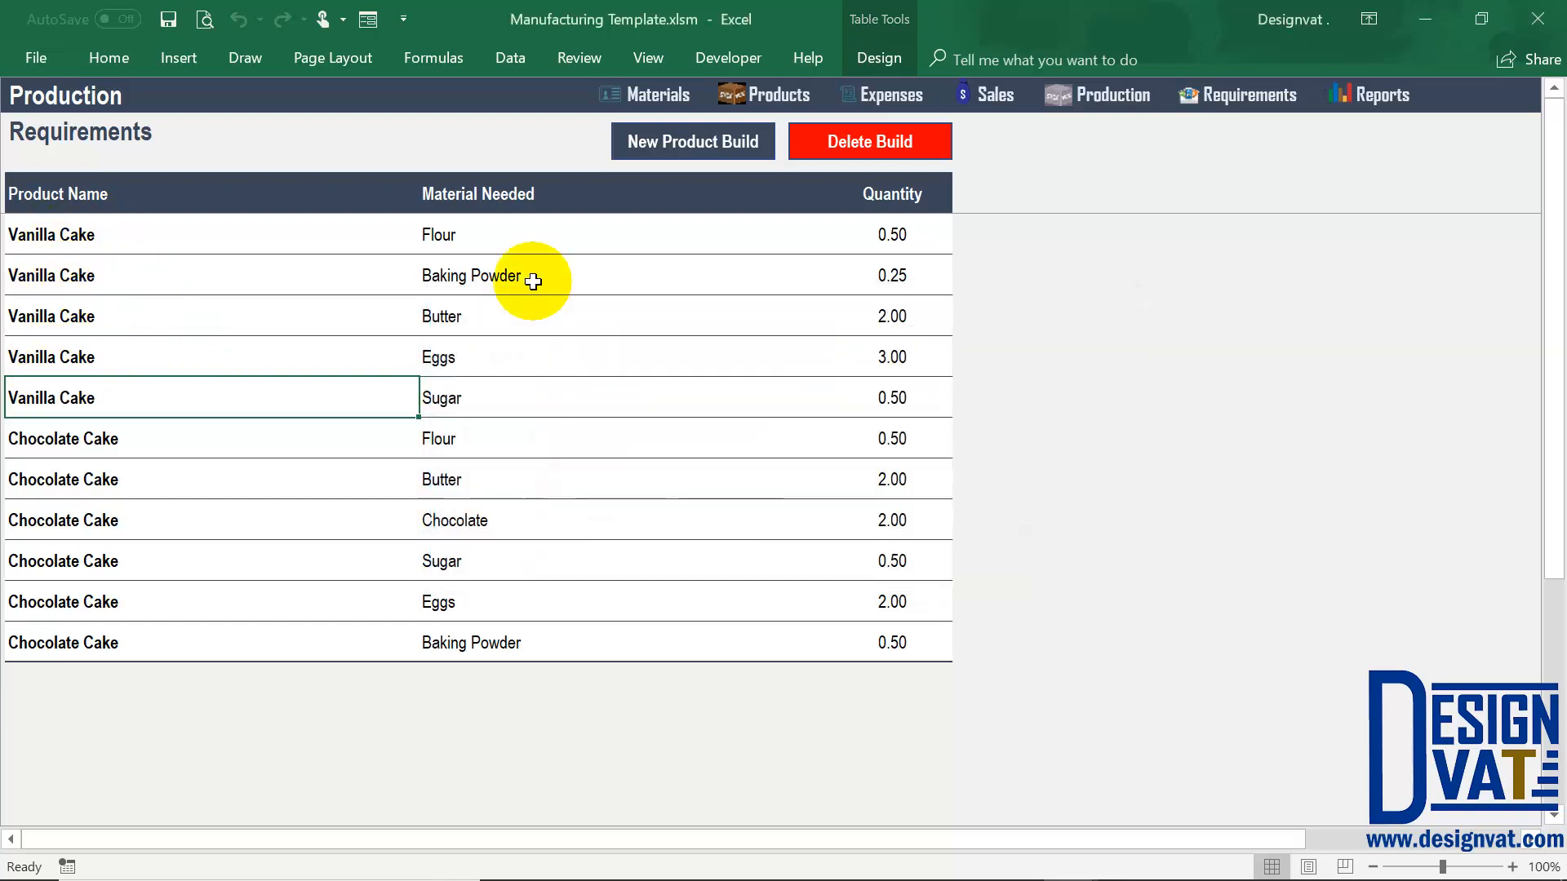
# Review the materials needed and the individual quantities listed for the Vanilla Cake build
pyautogui.moveTo(467, 234); pyautogui.dragTo(454, 402)
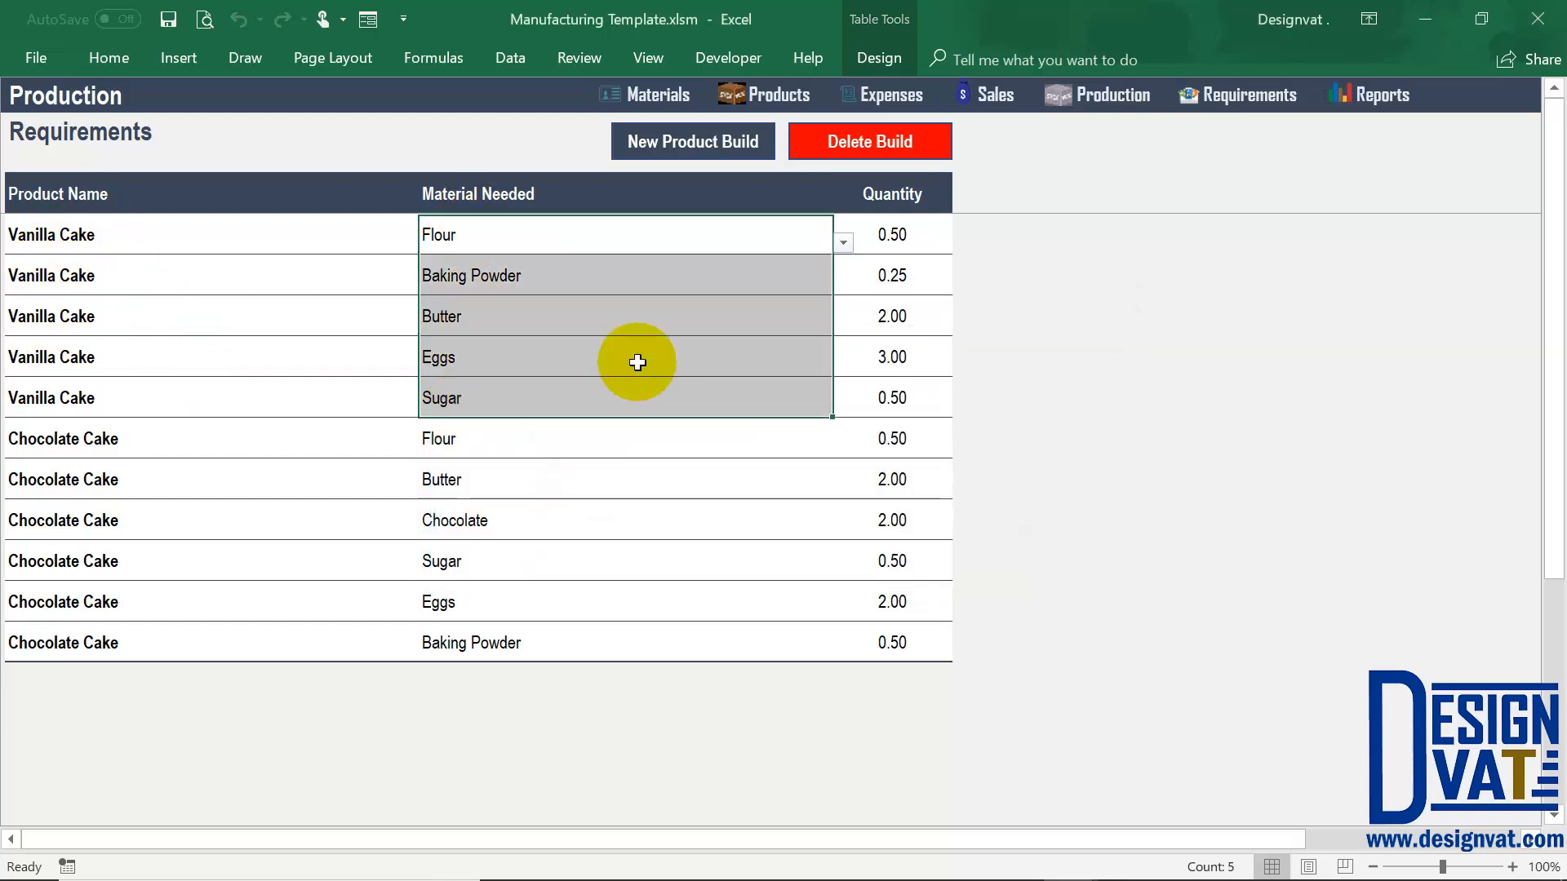
pyautogui.moveTo(909, 236); pyautogui.dragTo(893, 402)
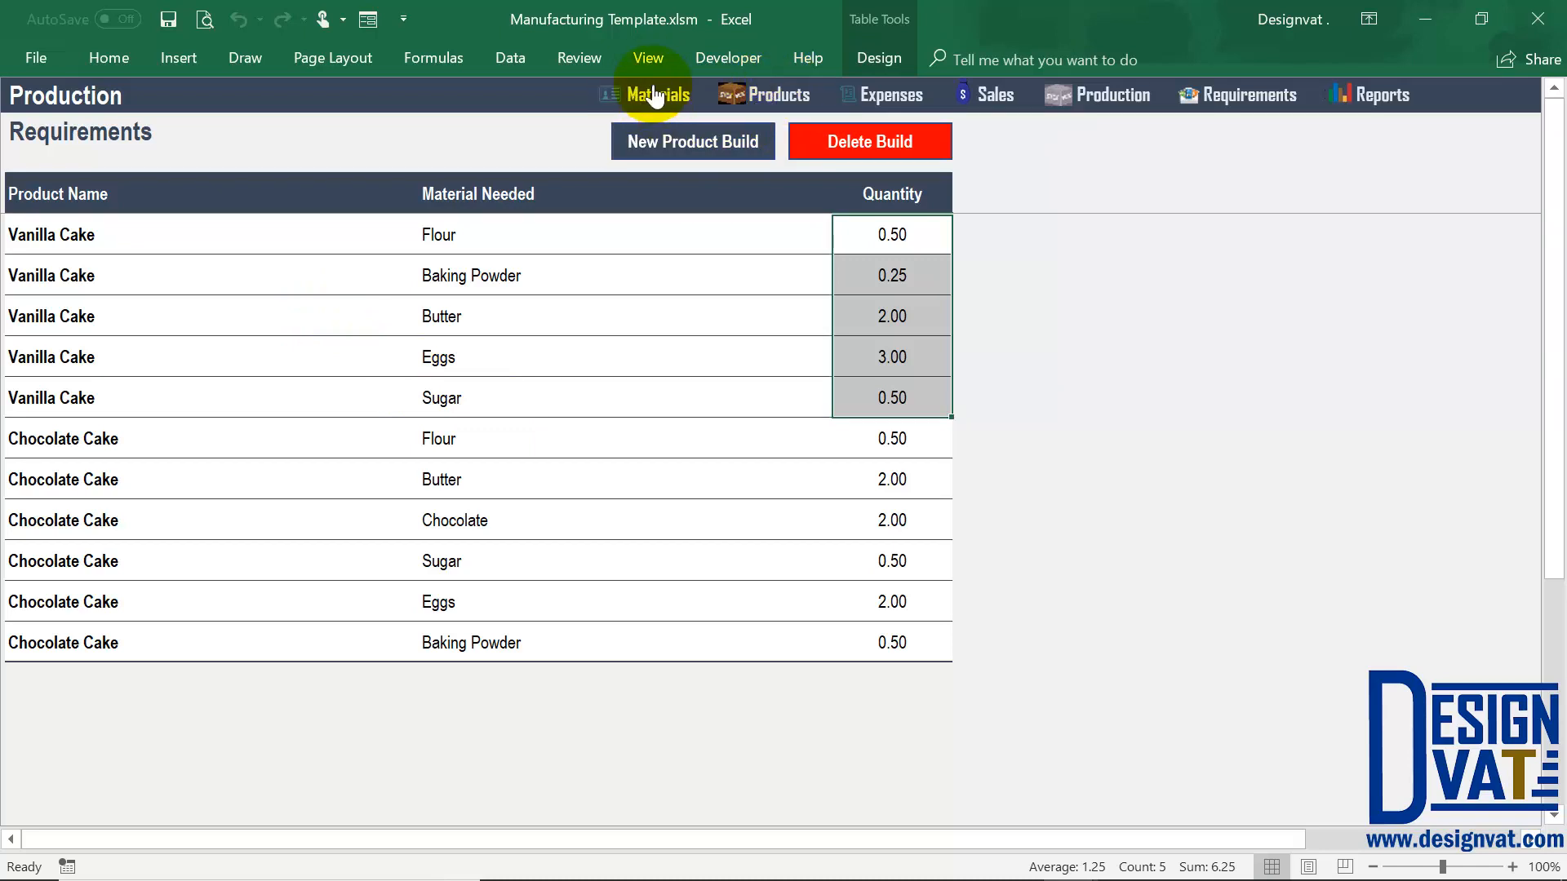
pyautogui.click(892, 237)
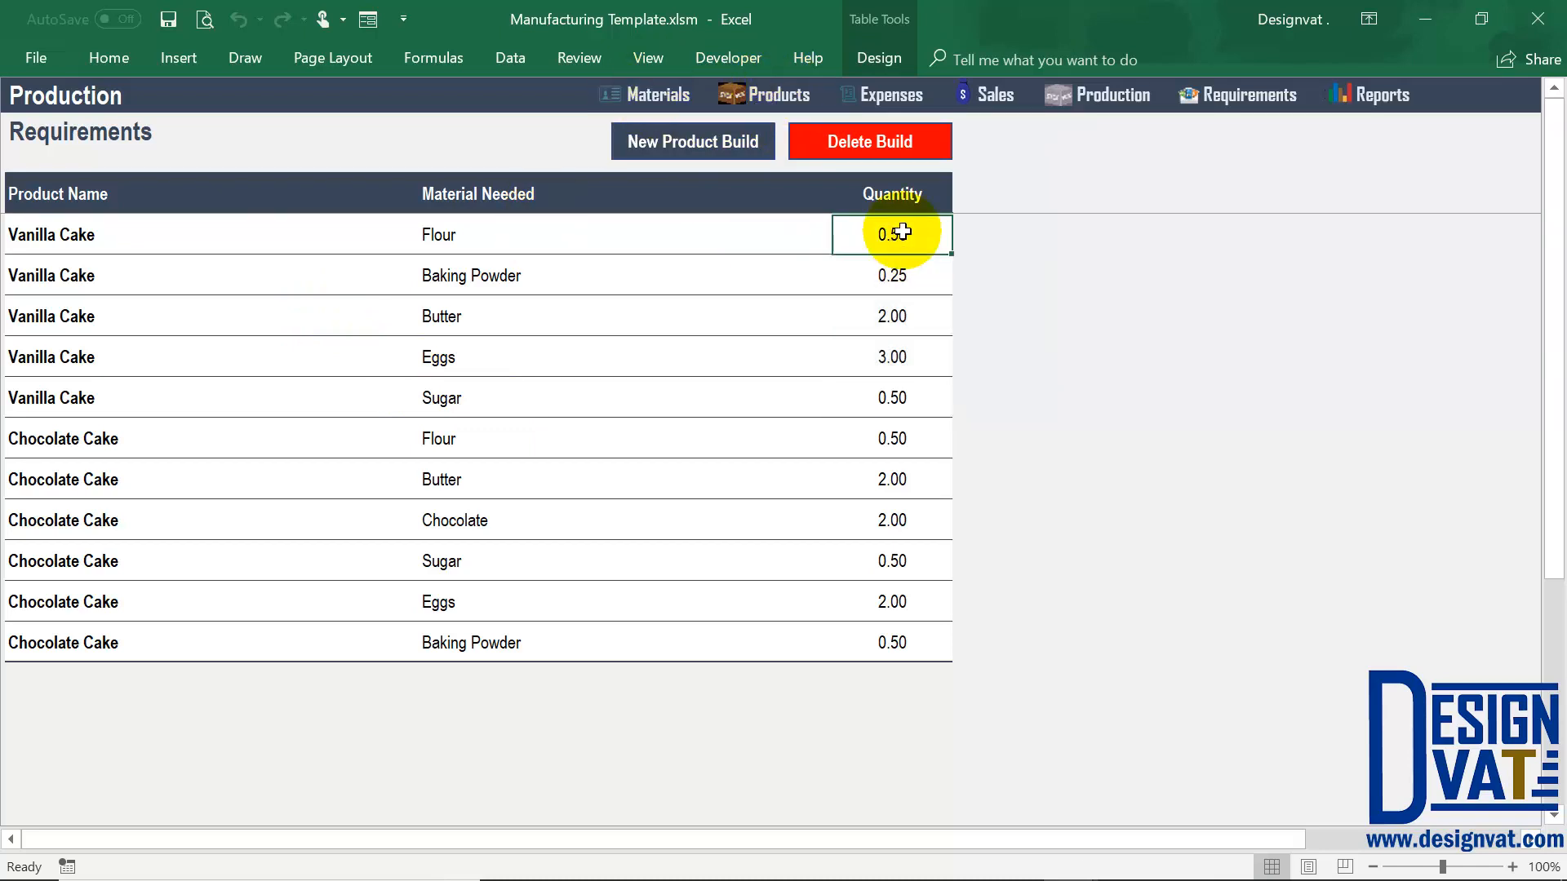
pyautogui.click(887, 286)
pyautogui.click(888, 332)
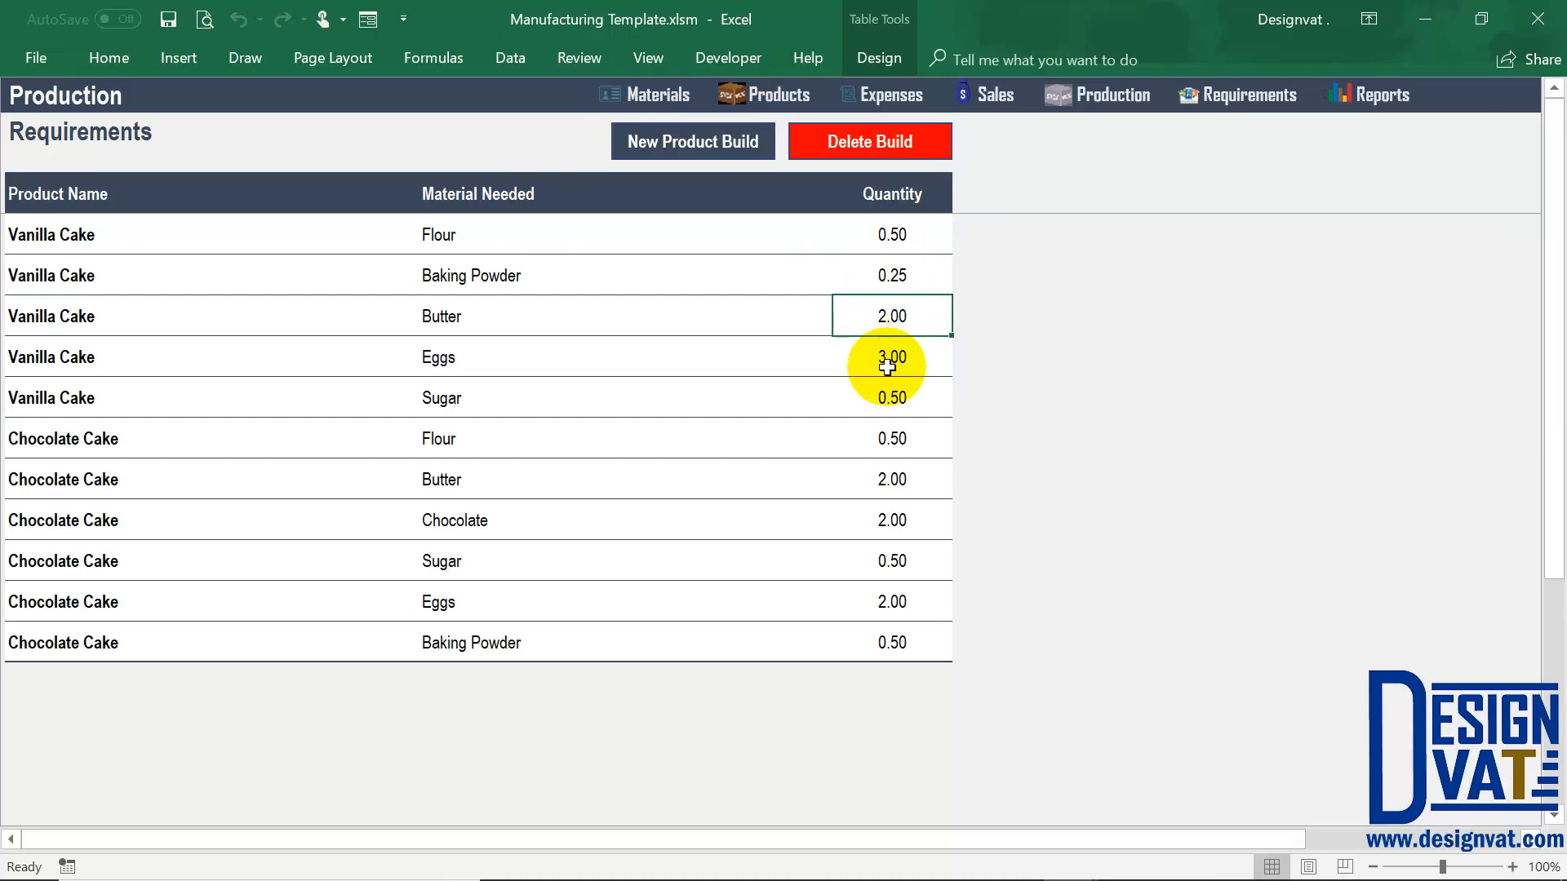
pyautogui.click(888, 364)
pyautogui.click(897, 410)
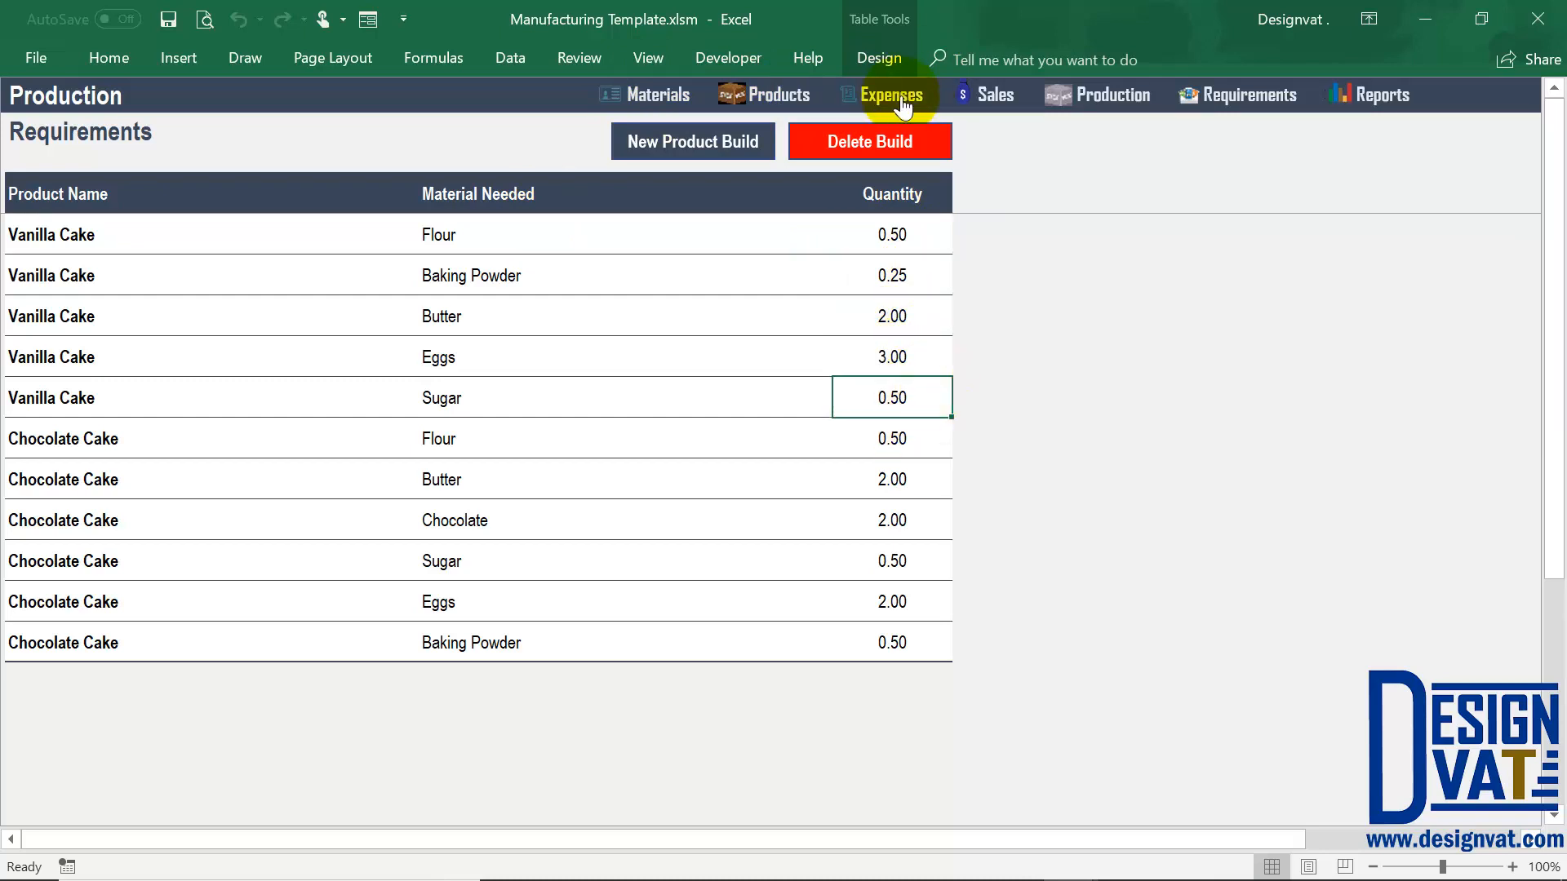
# Check the balance in stock of all raw materials, from Flour to Chocolate, on the Materials sheet
pyautogui.click(650, 97)
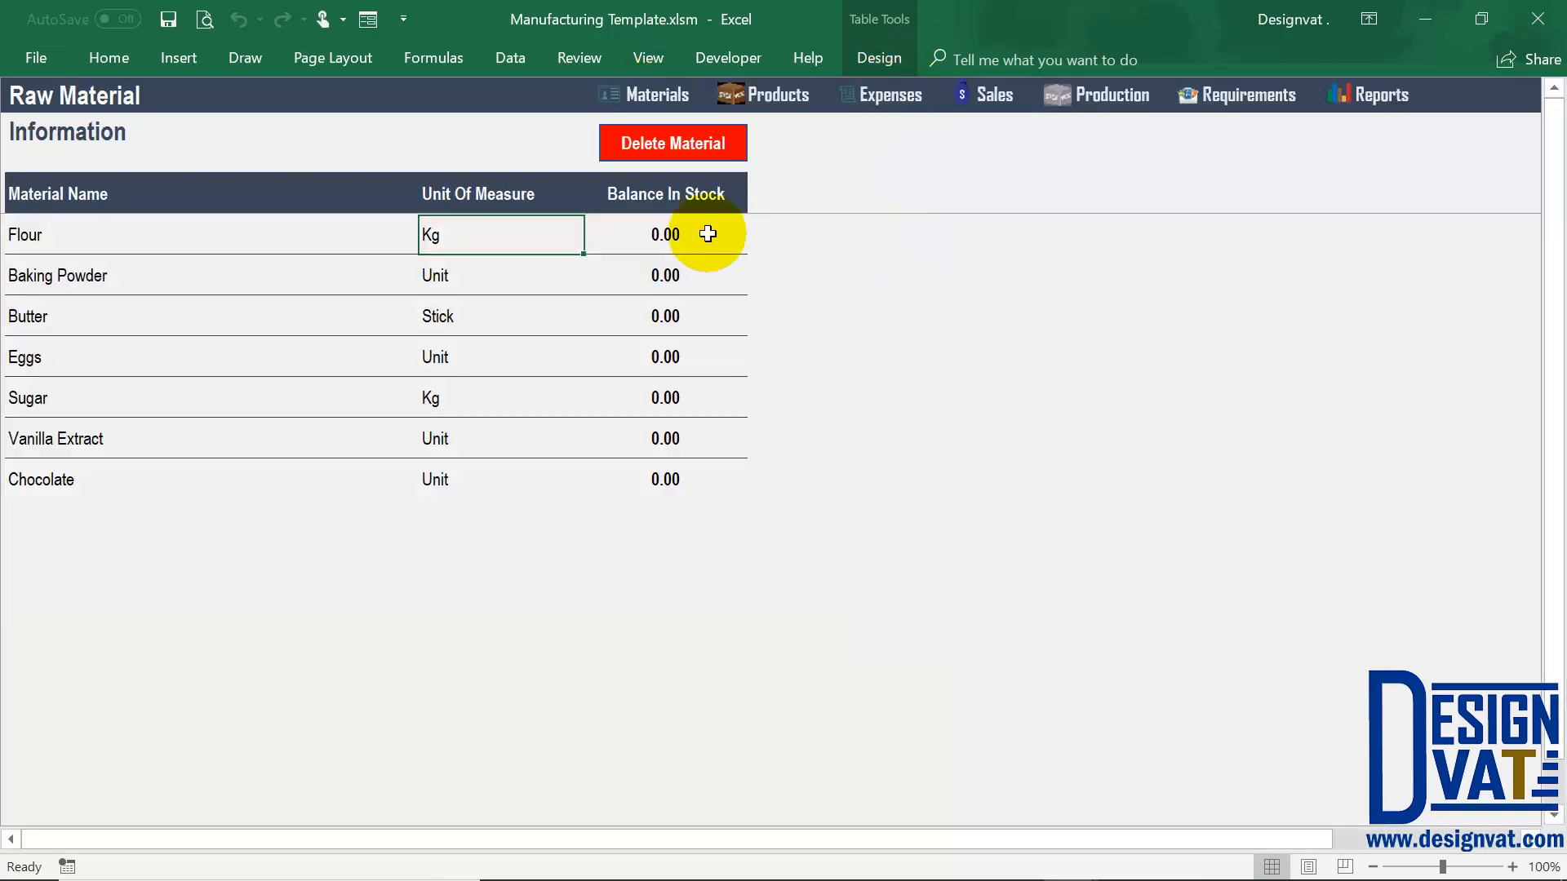
pyautogui.moveTo(693, 230); pyautogui.dragTo(665, 480)
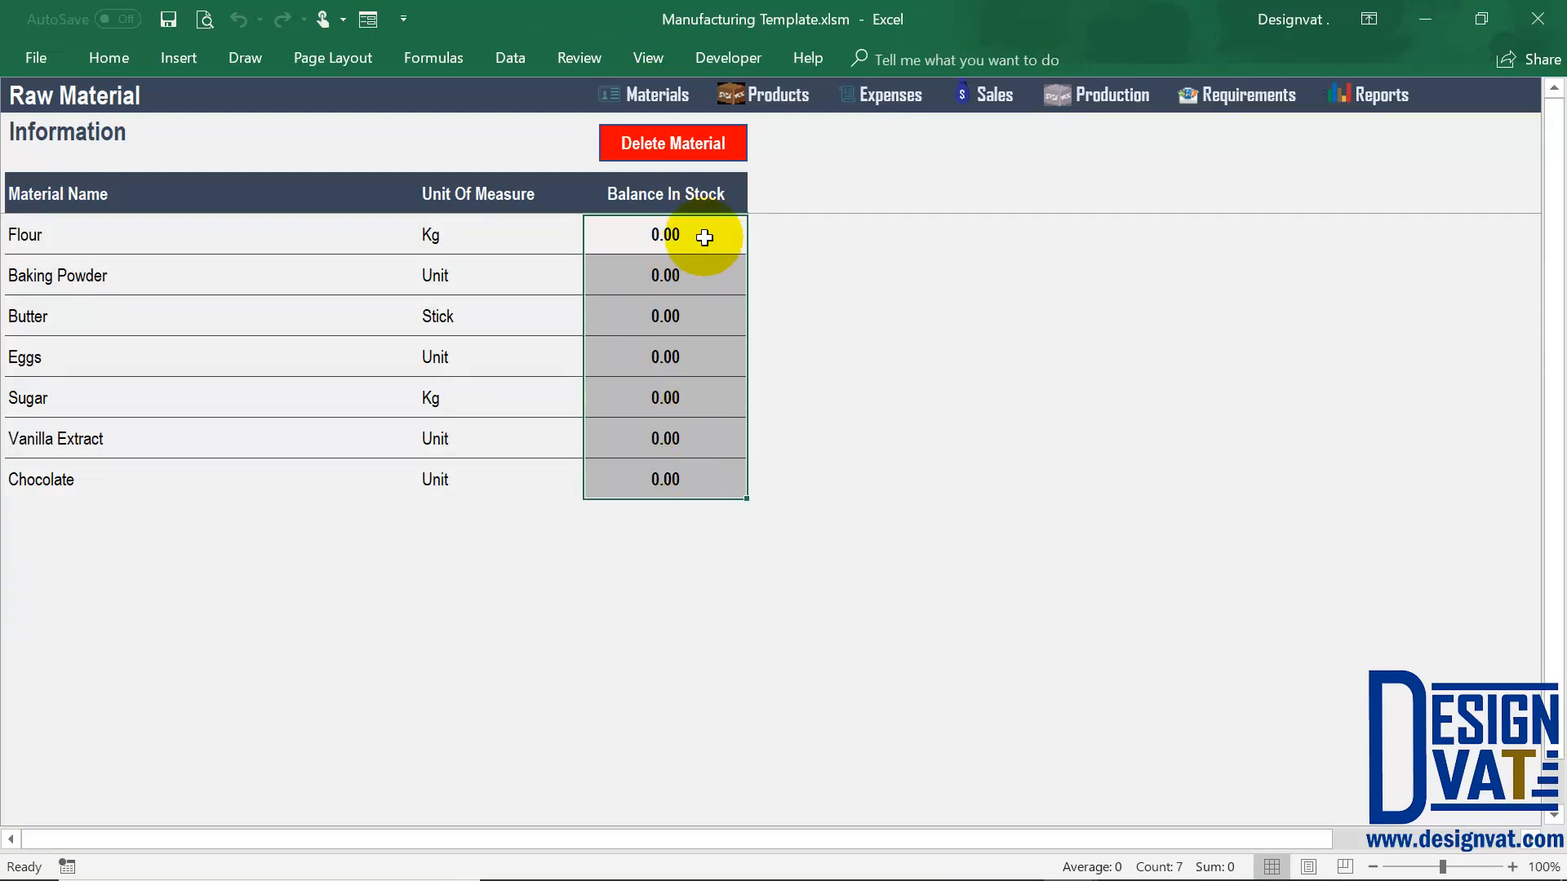
# Examine the New Expense, Factory Overhead and Product Restock entry forms on the Expenses sheet, including the overhead categories, without saving any entry
pyautogui.click(895, 95)
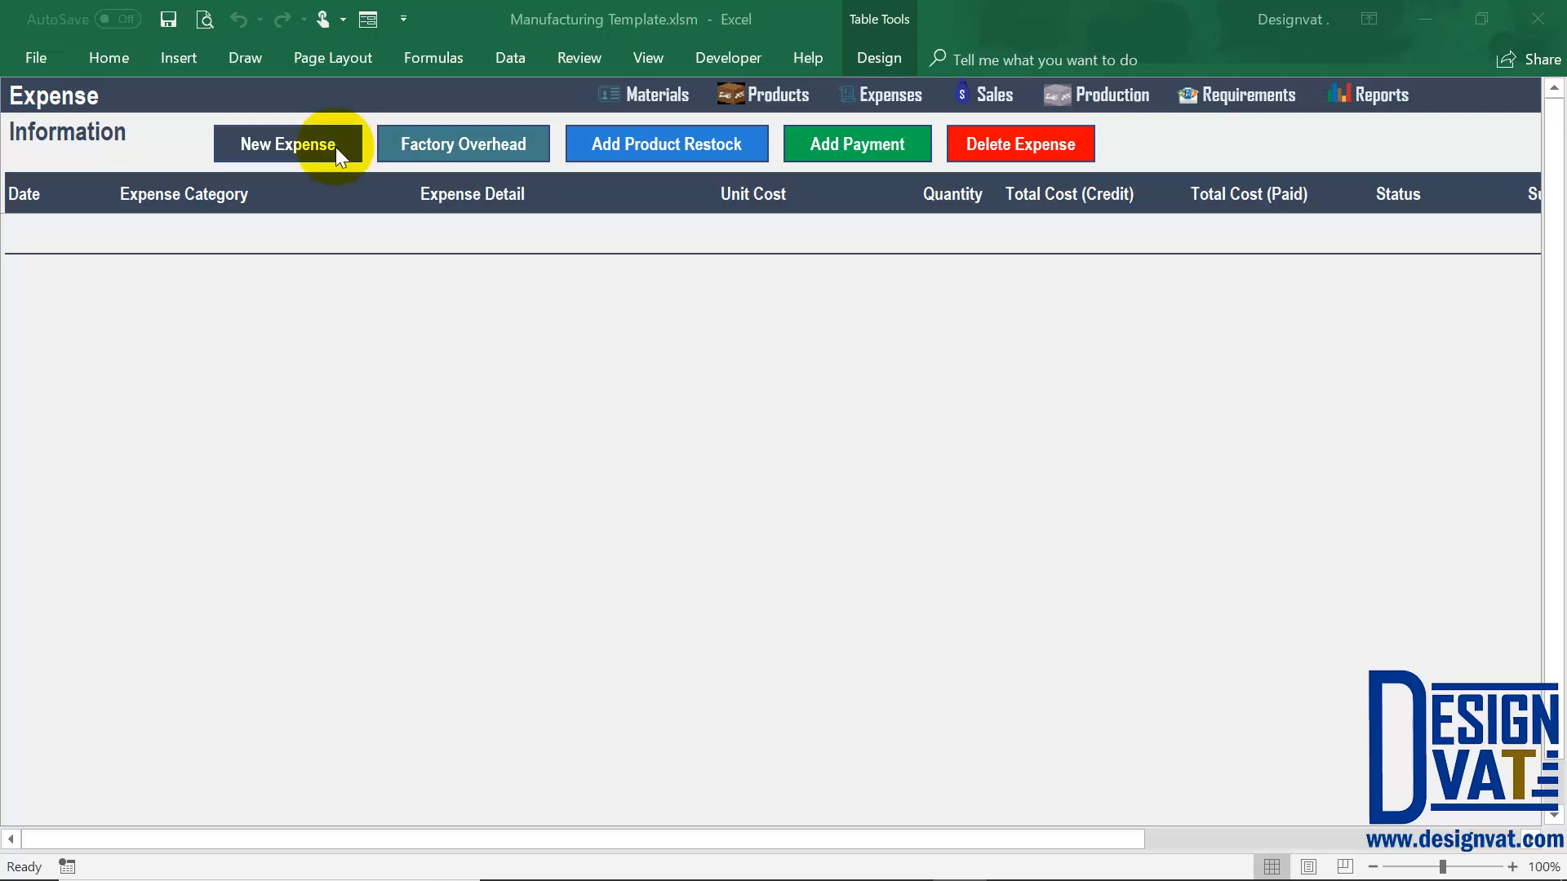
pyautogui.click(290, 146)
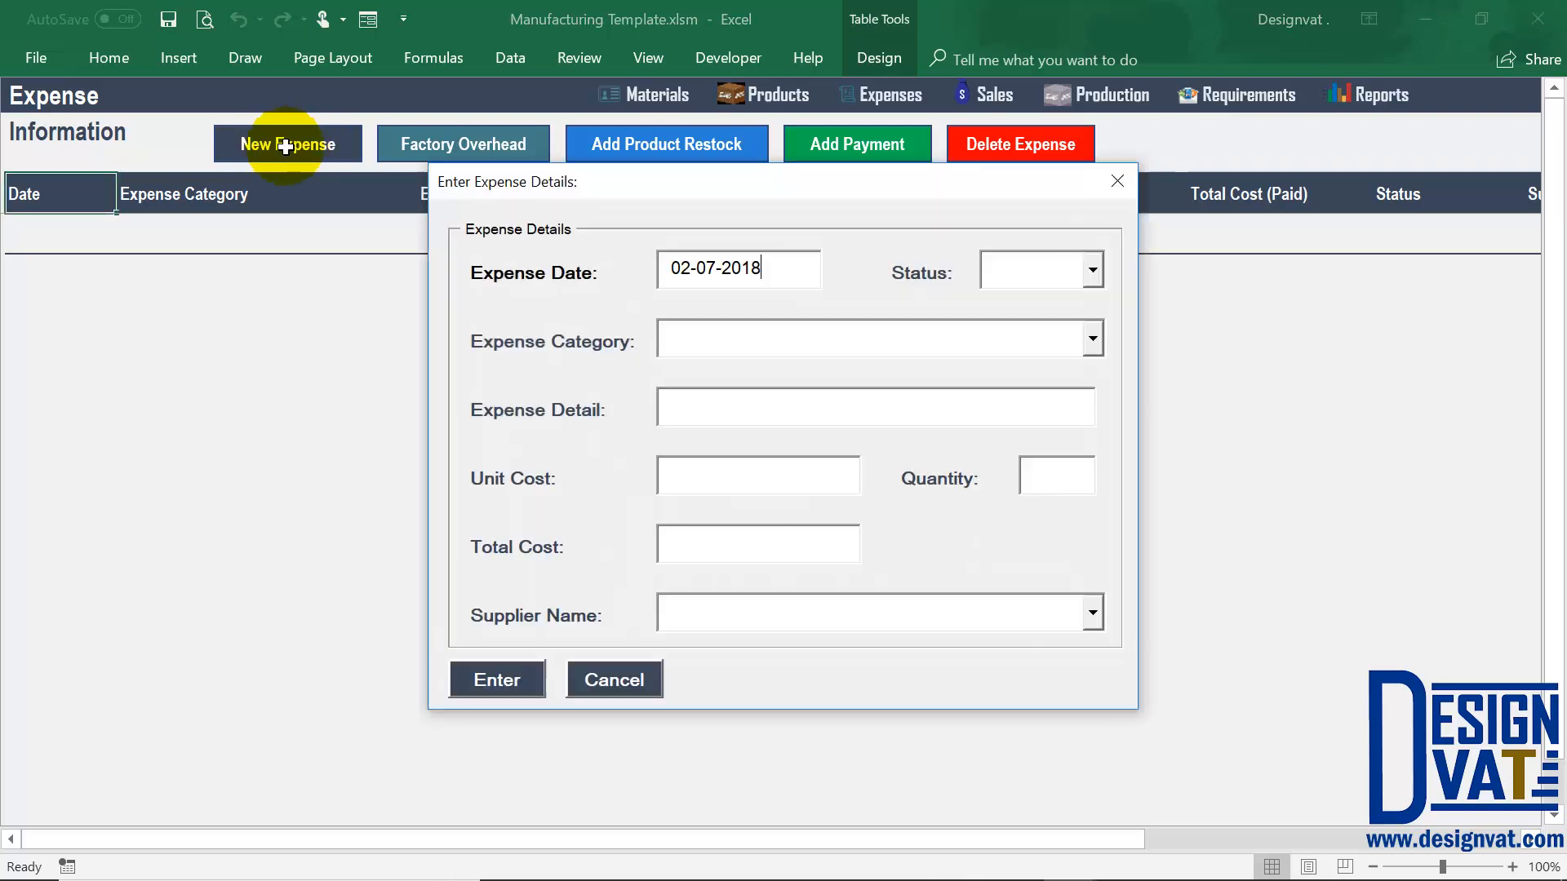
pyautogui.click(614, 683)
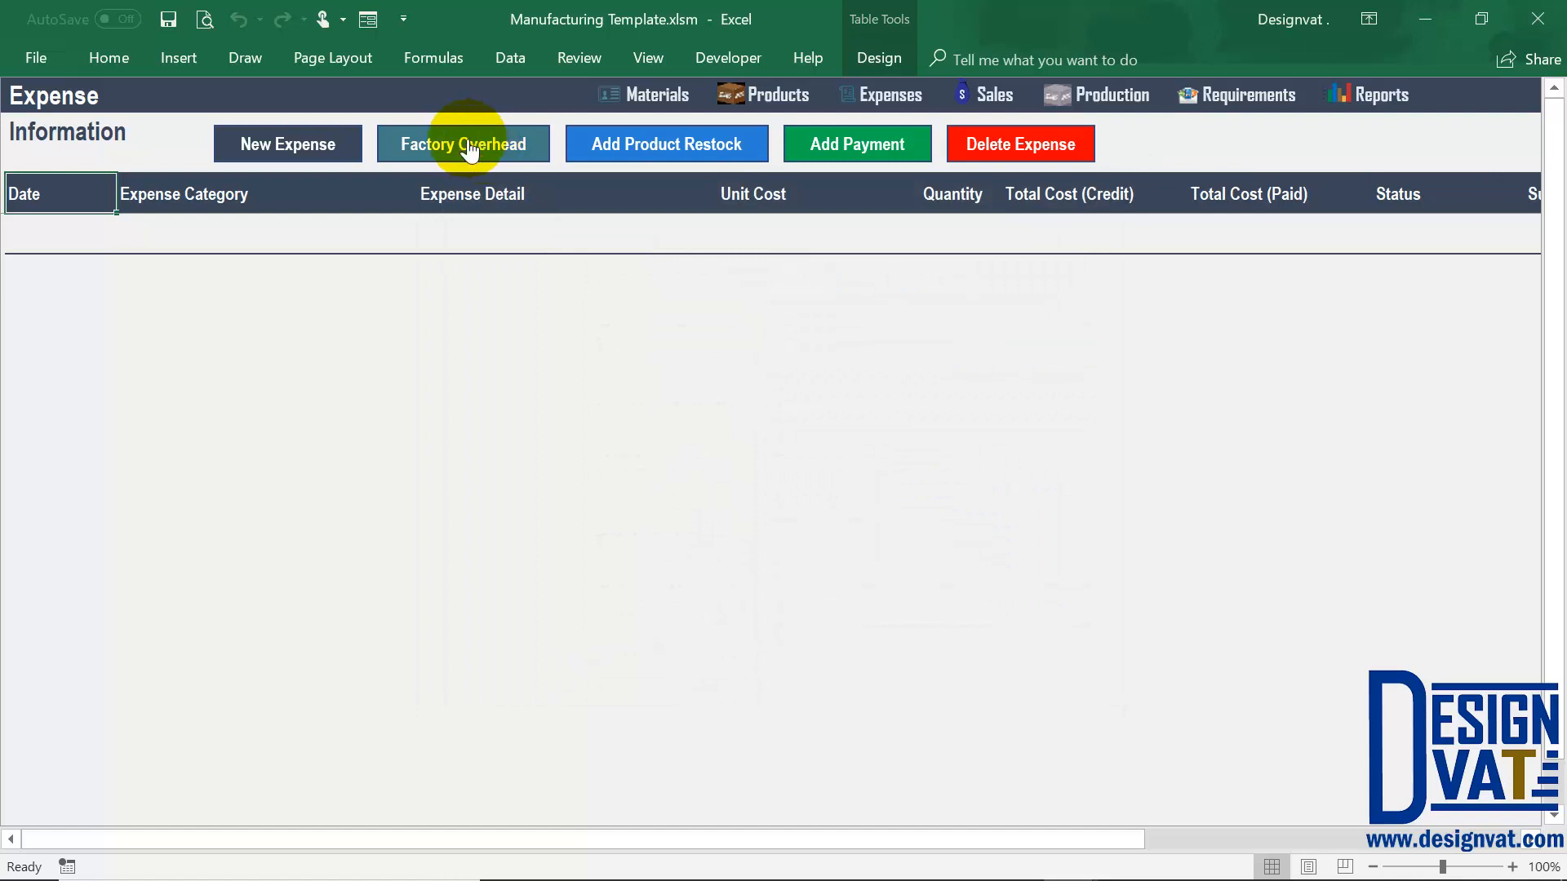
pyautogui.click(445, 151)
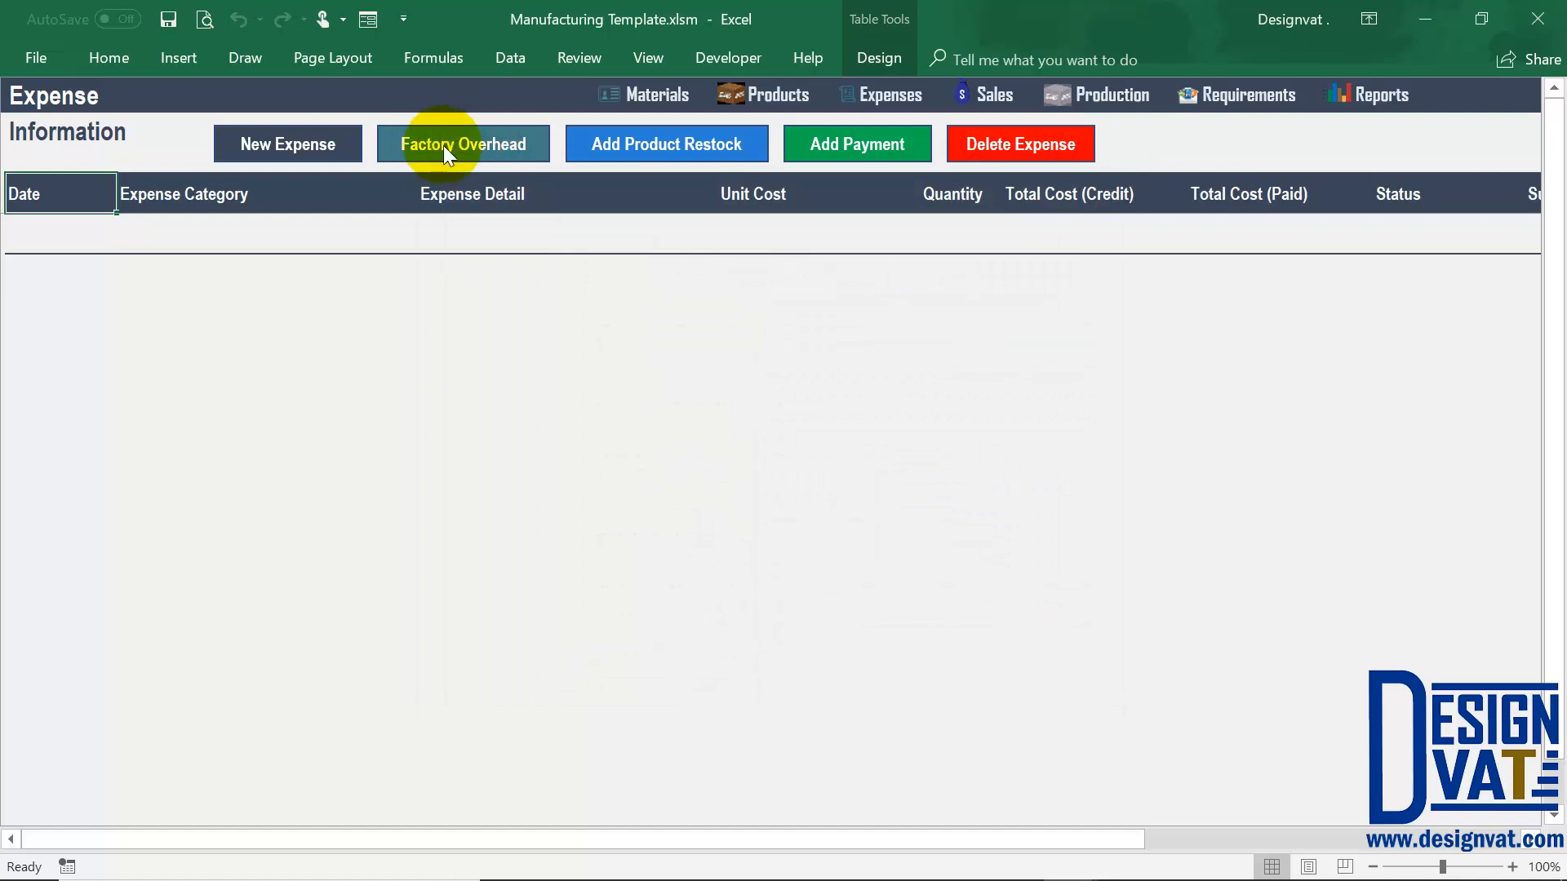
pyautogui.click(1087, 338)
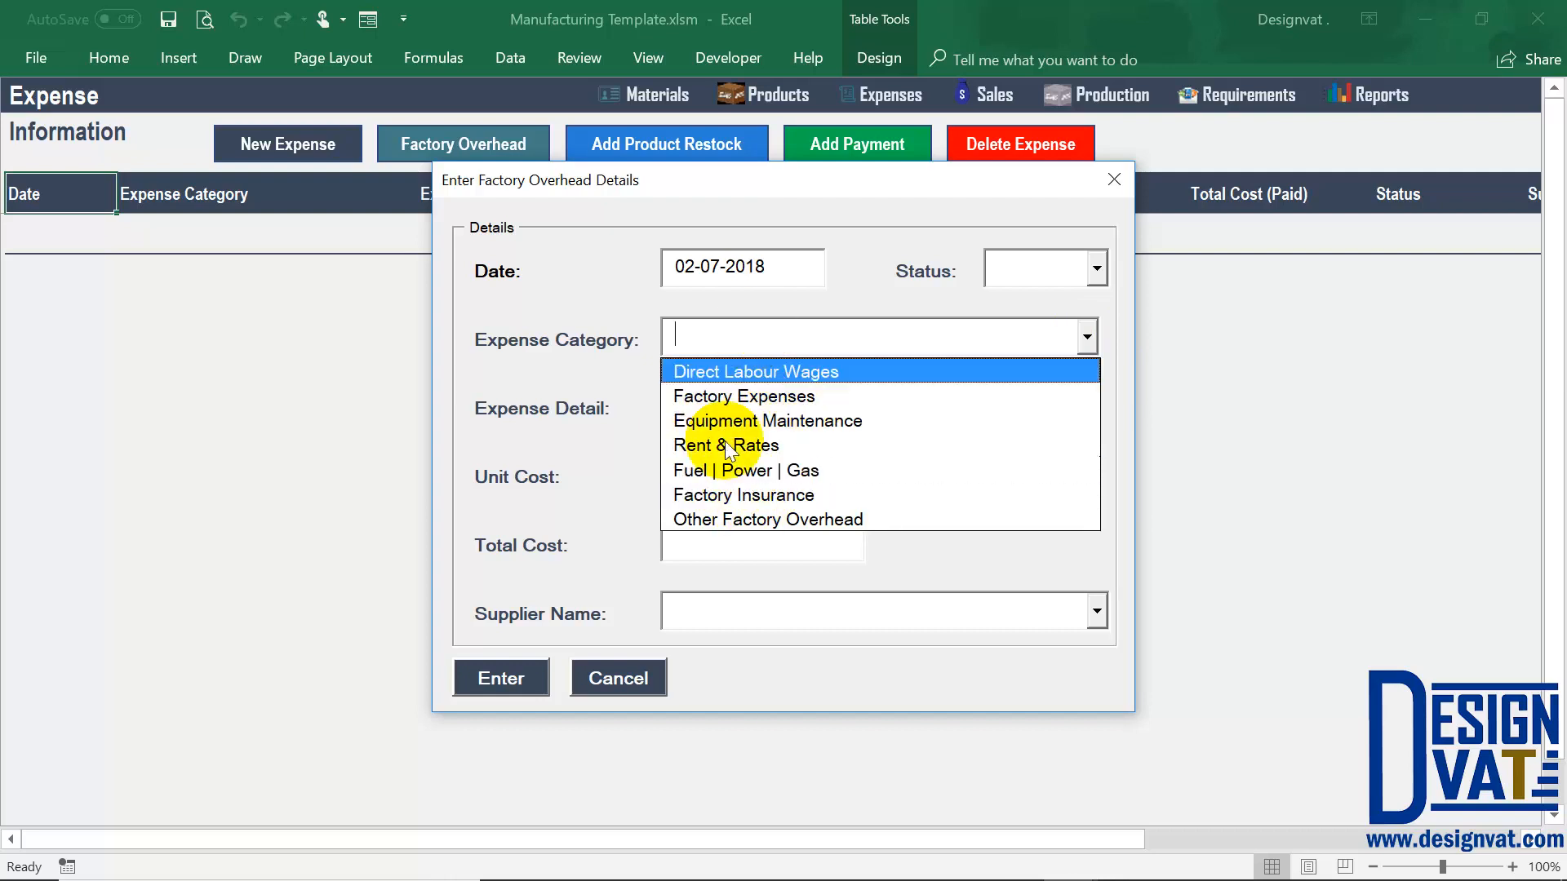
pyautogui.click(619, 678)
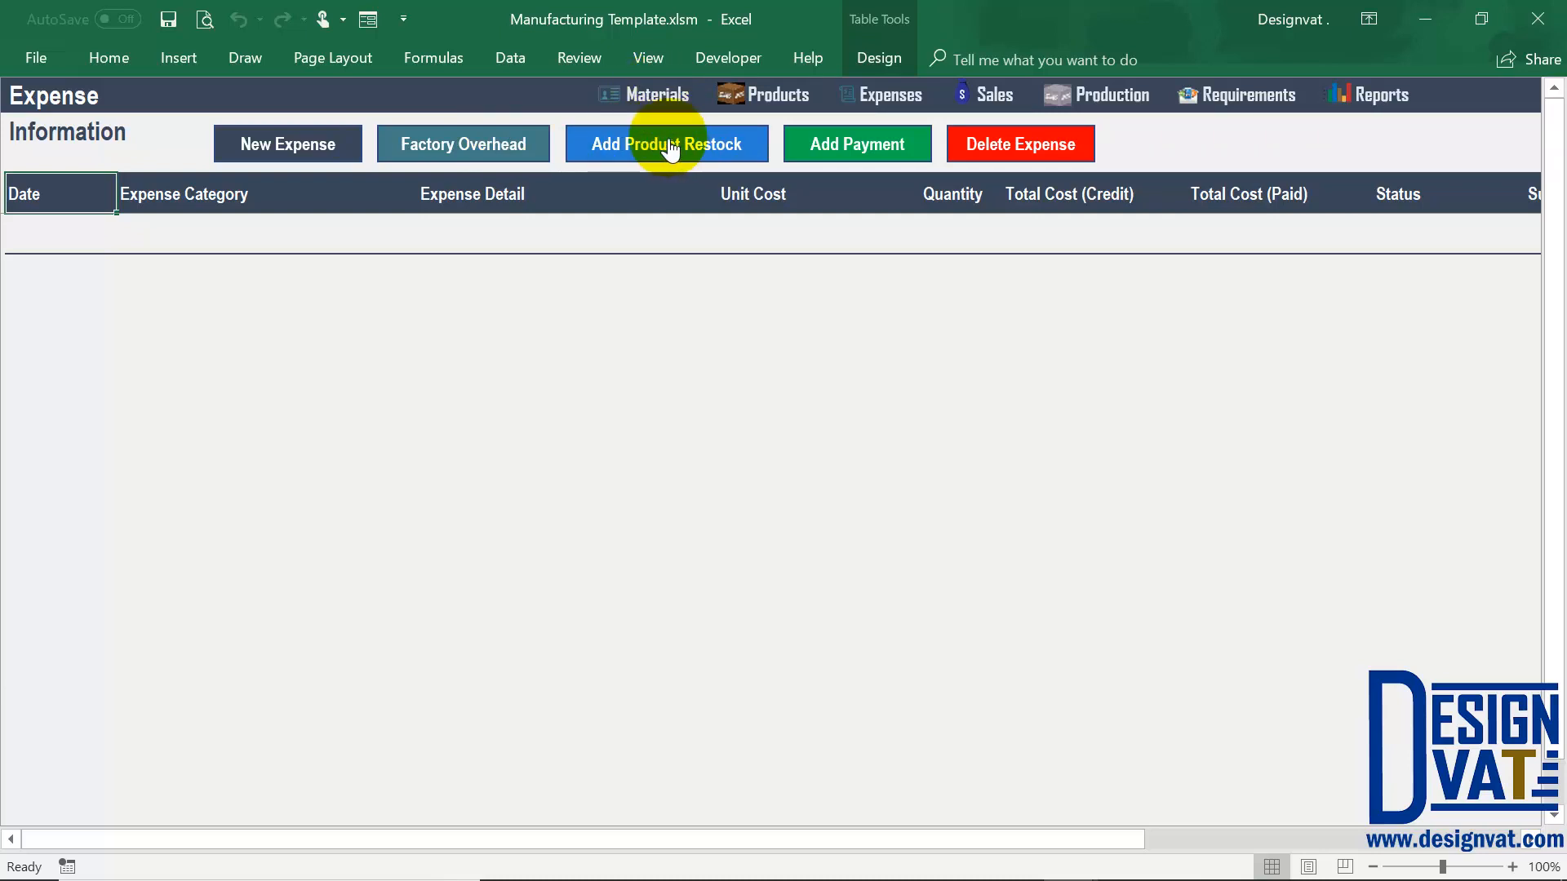
pyautogui.click(669, 143)
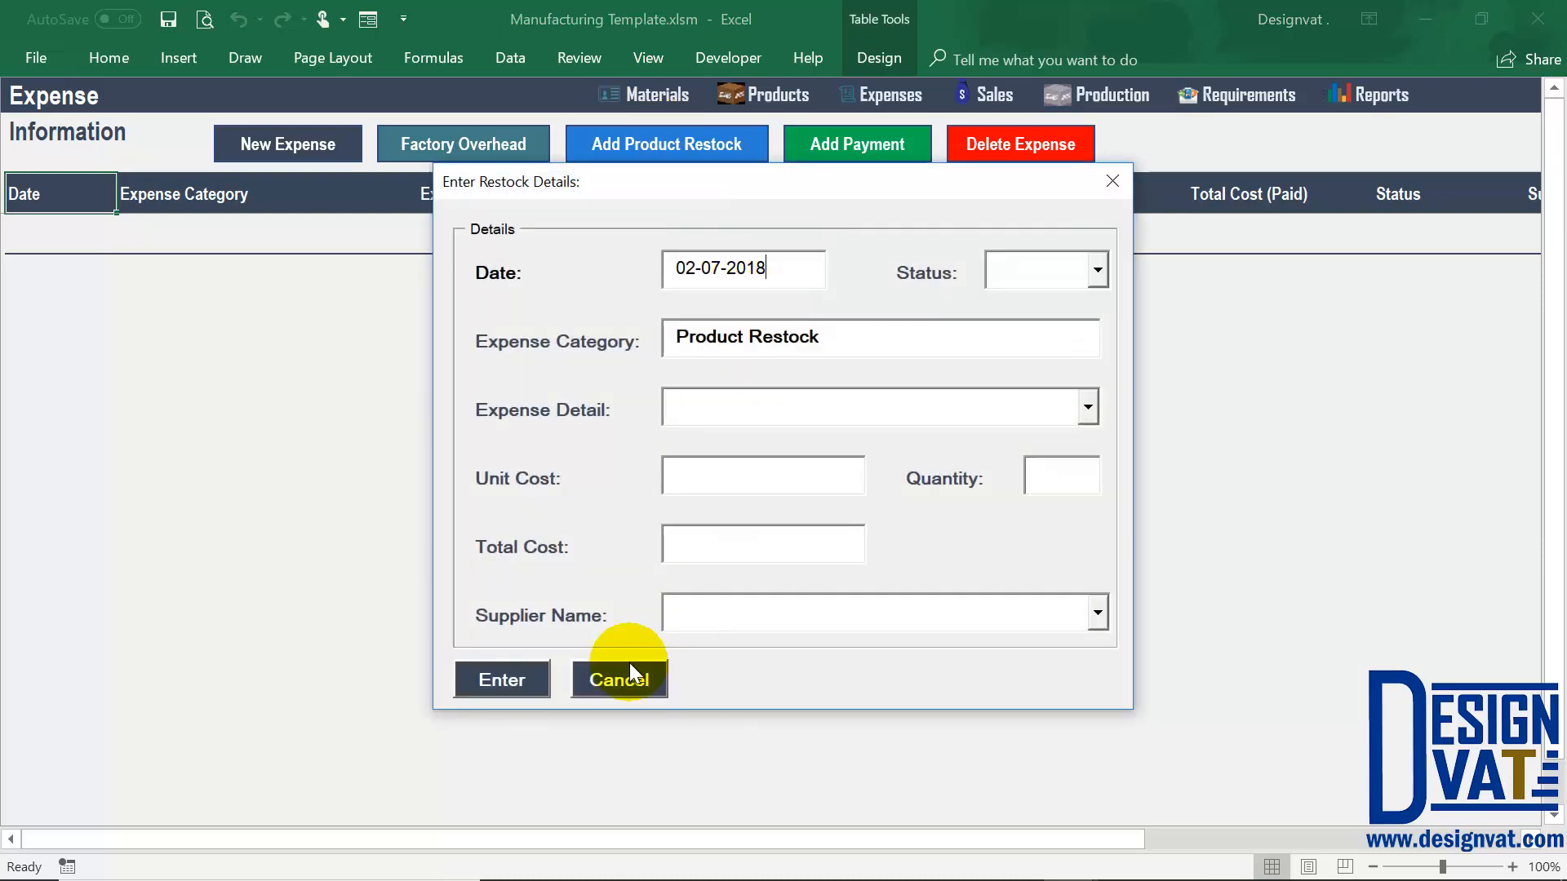
pyautogui.click(629, 667)
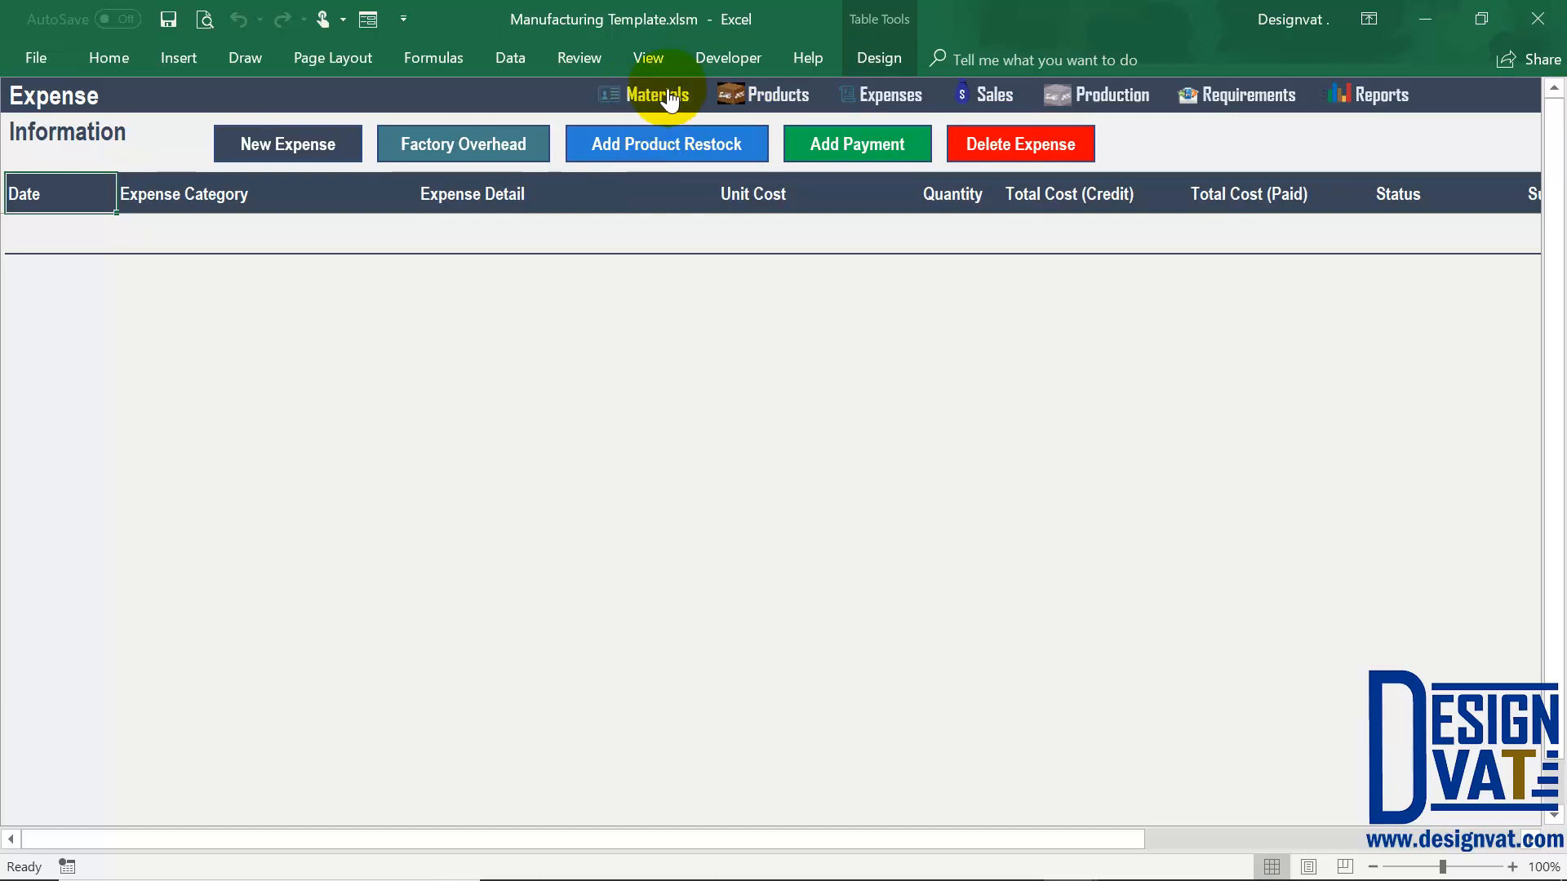
# Start a product restock entry on the Expenses sheet dated 1-2-2018 with the status Paid
pyautogui.click(663, 153)
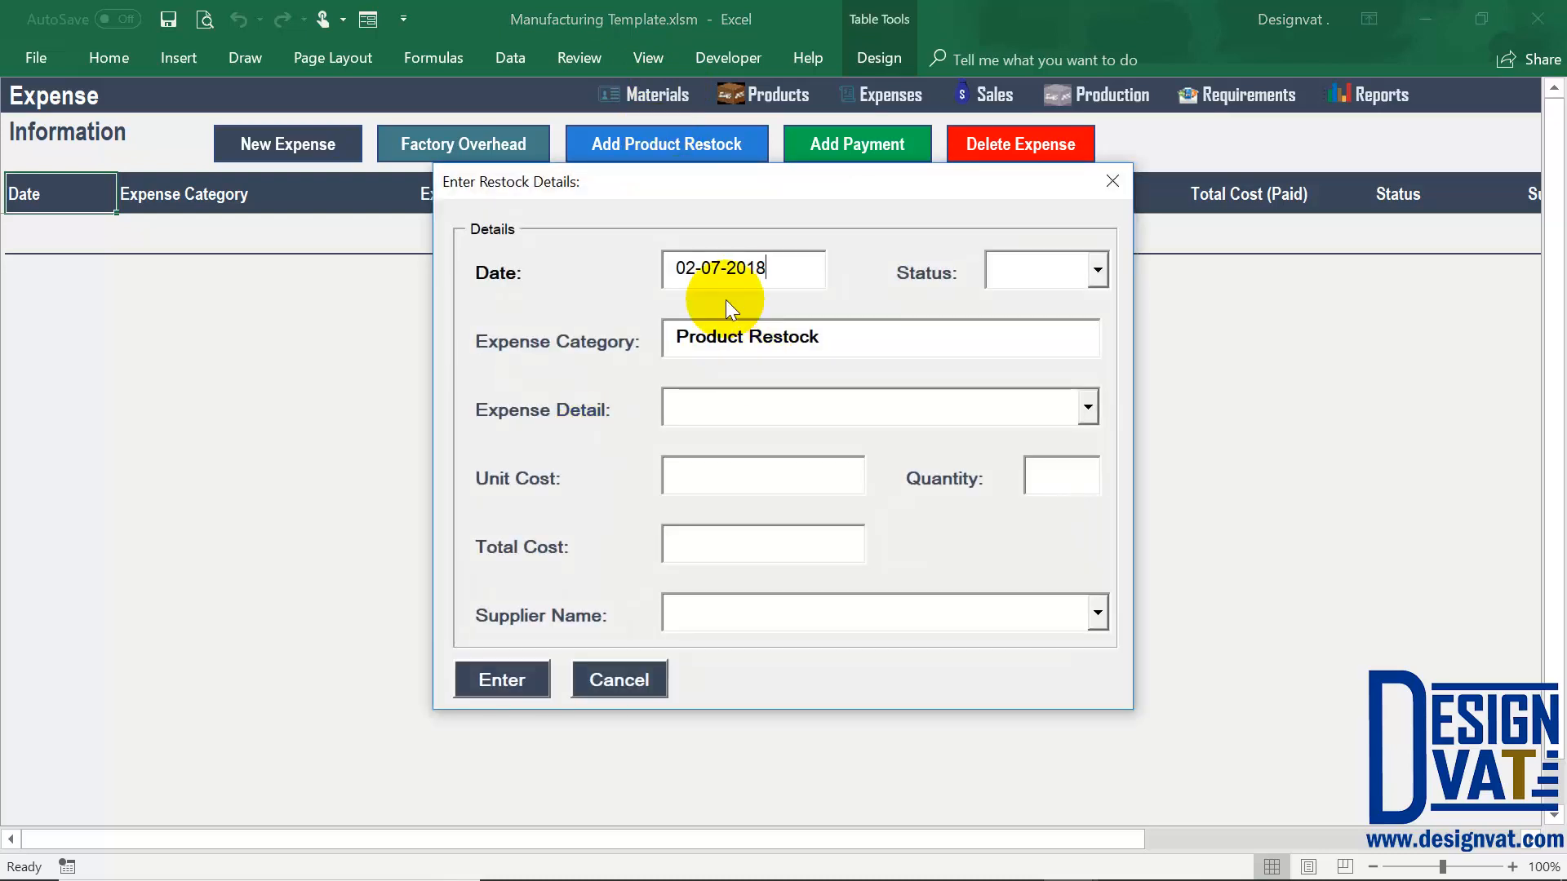
pyautogui.moveTo(773, 268); pyautogui.dragTo(653, 267)
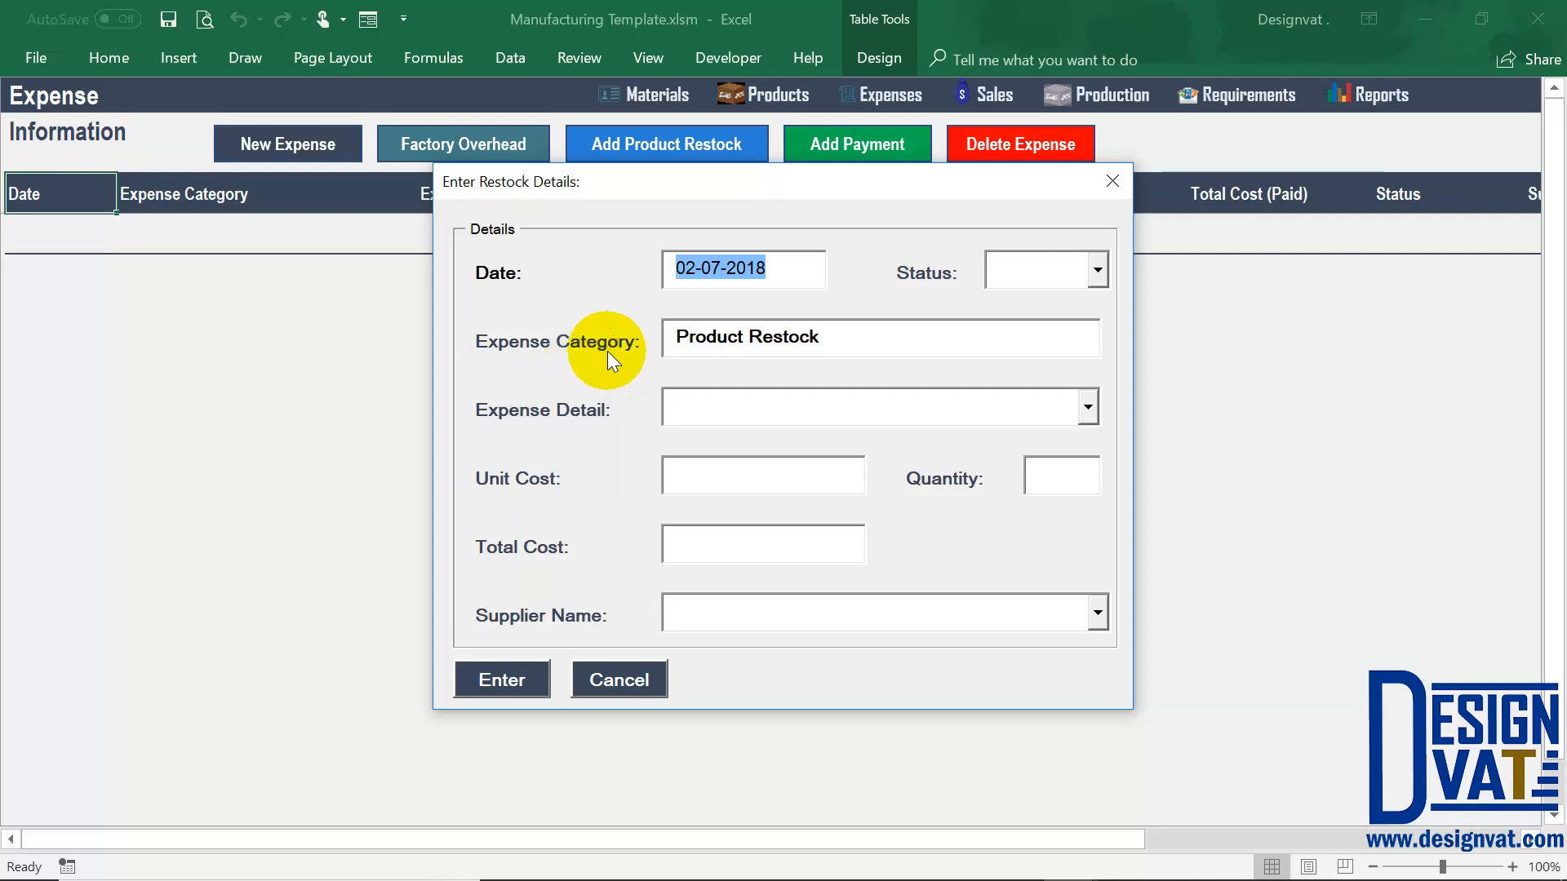
pyautogui.doubleClick(712, 269)
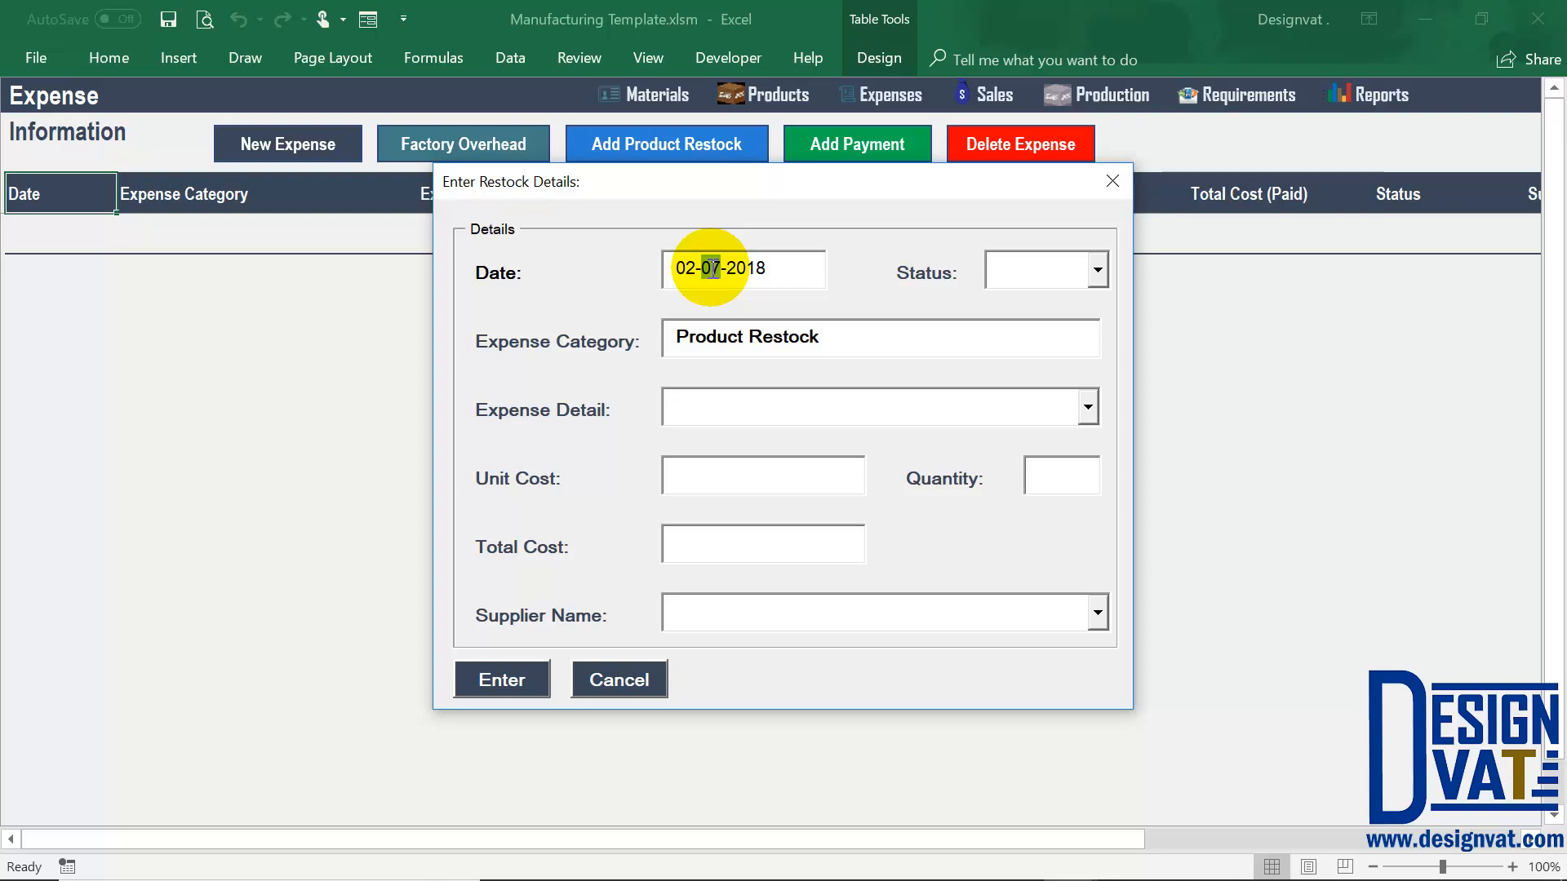
pyautogui.write('2')
pyautogui.moveTo(737, 267)
pyautogui.mouseDown()
pyautogui.moveTo(756, 268)
pyautogui.moveTo(654, 268)
pyautogui.moveTo(707, 269)
pyautogui.mouseUp()
pyautogui.write('1')
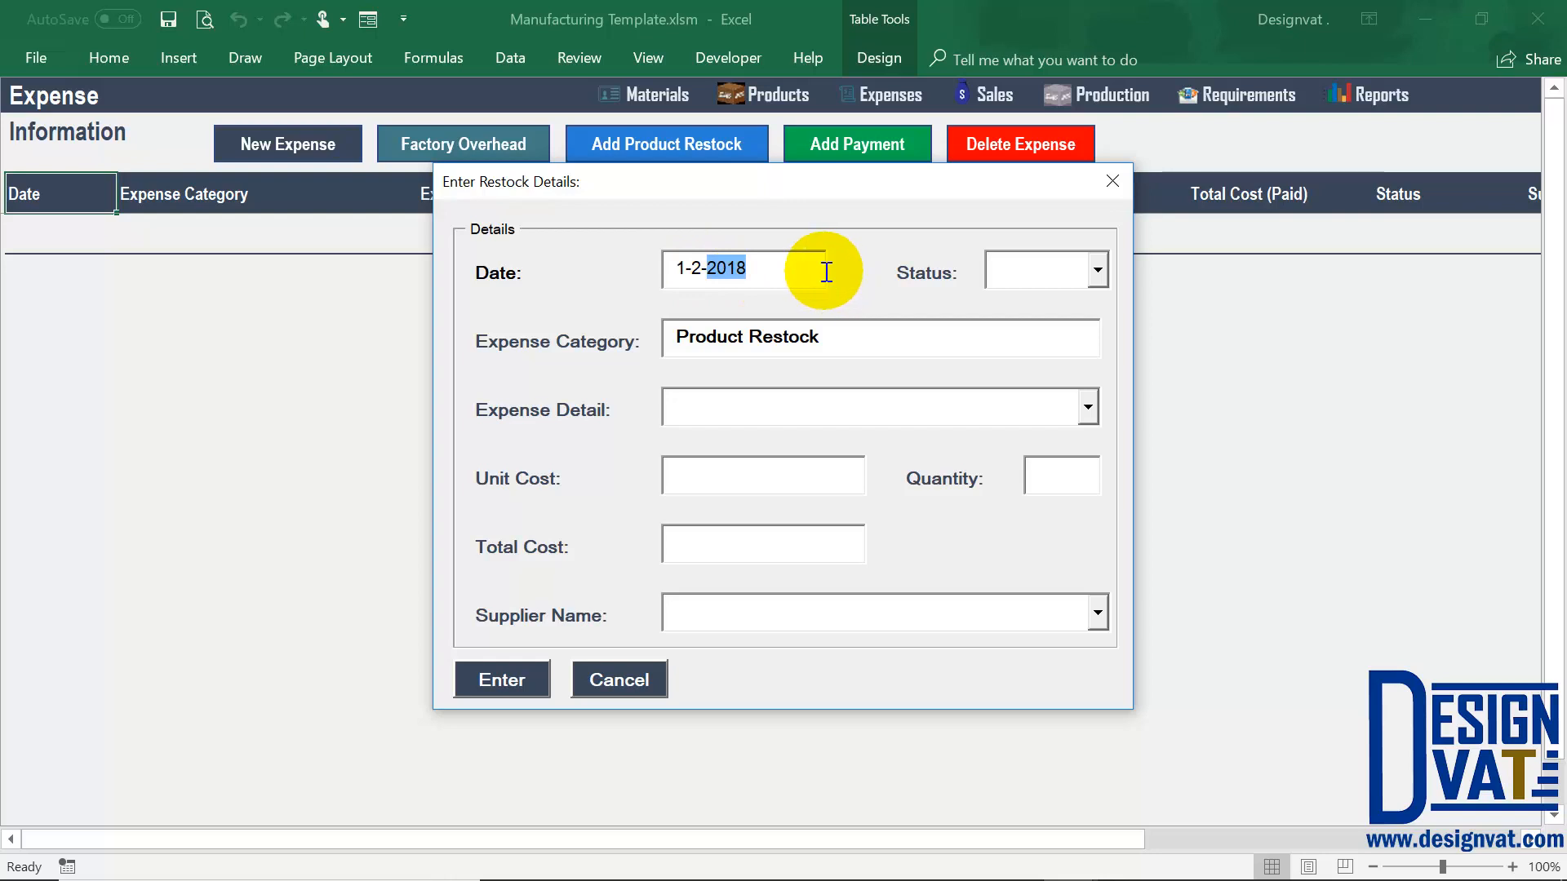
pyautogui.click(1061, 282)
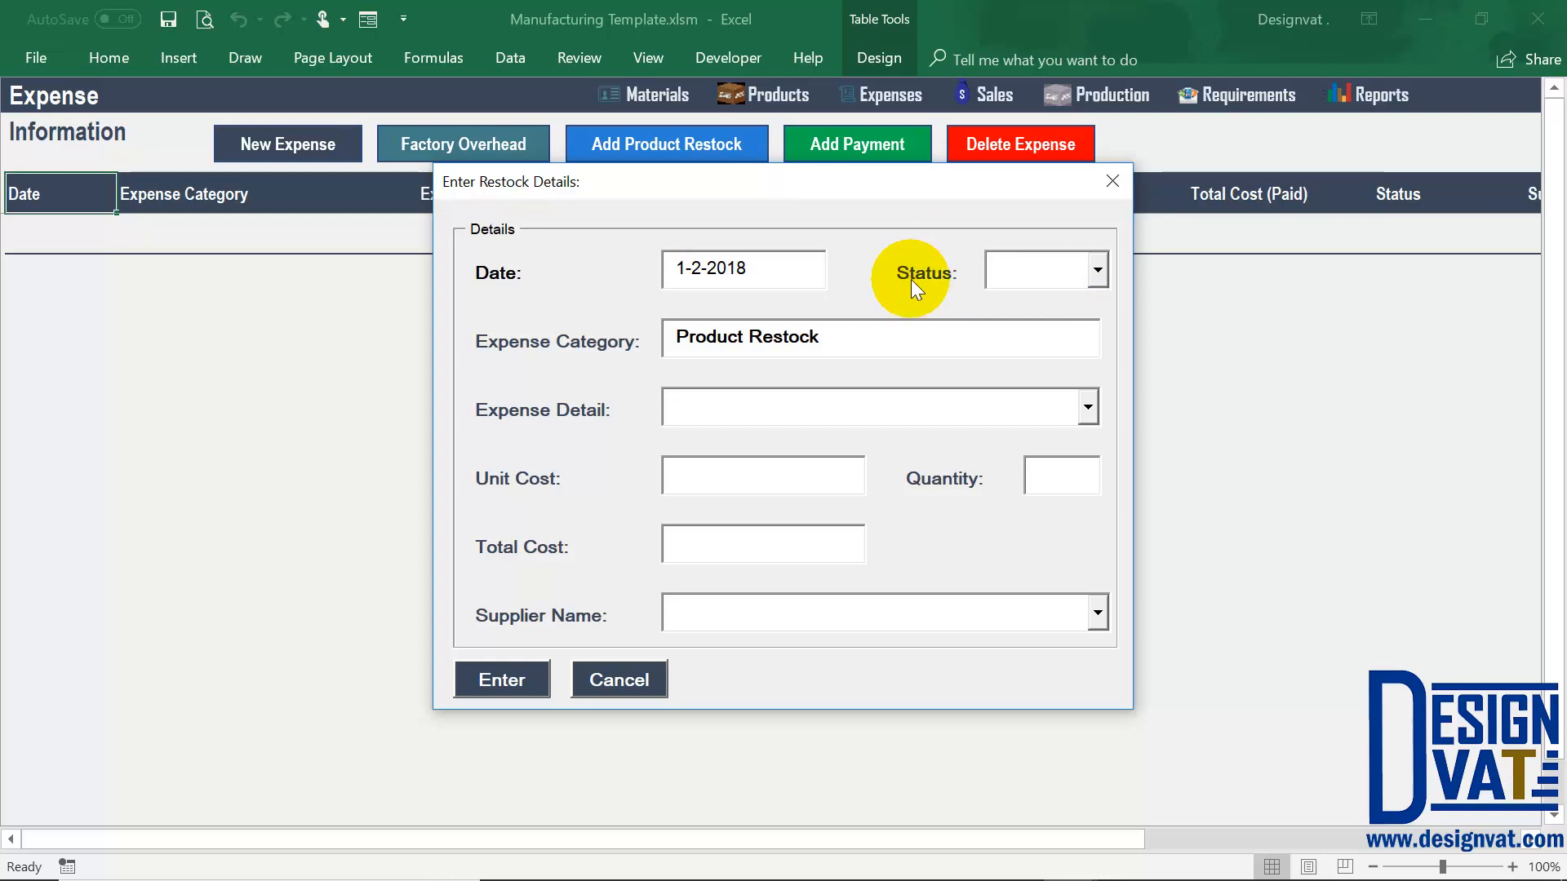
pyautogui.click(1098, 281)
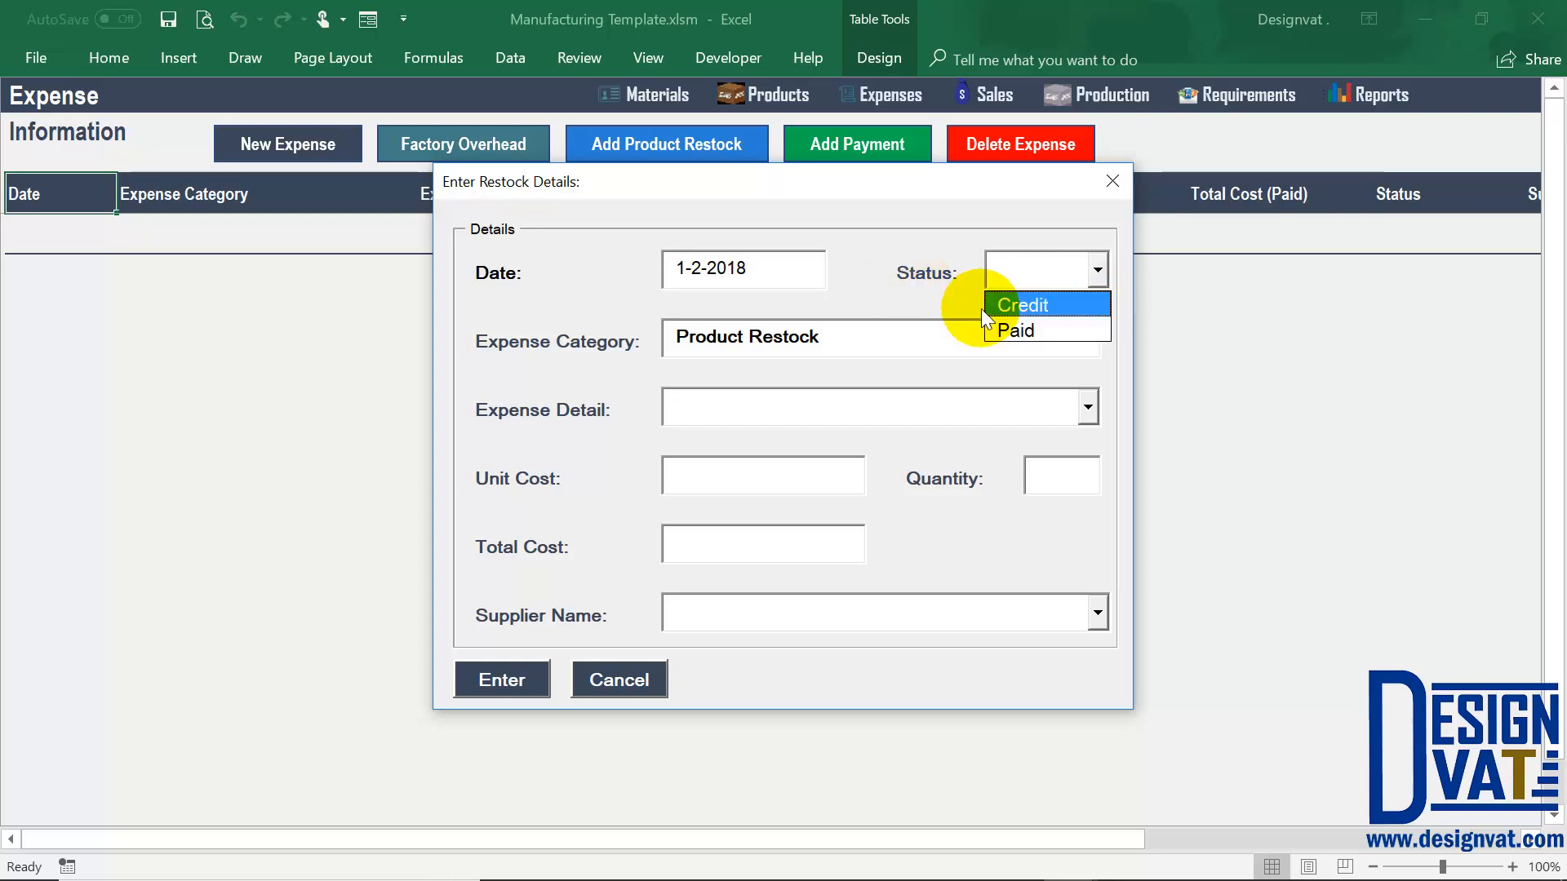
pyautogui.click(1030, 335)
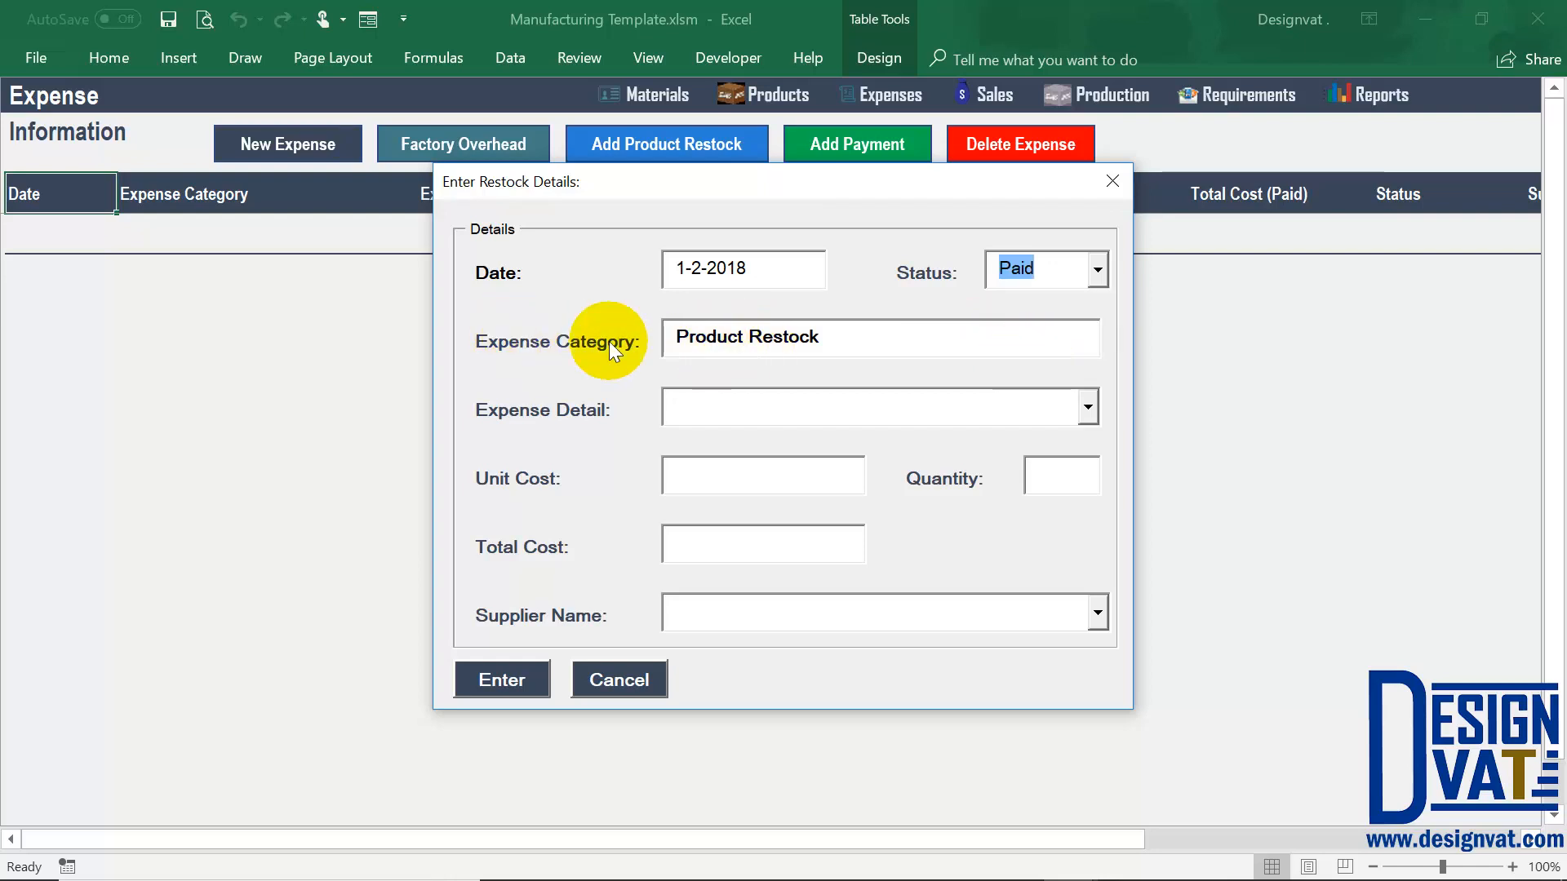
# Set the restock's expense detail to Flour, with a unit cost of 600 and a quantity of 30
pyautogui.moveTo(835, 339); pyautogui.dragTo(661, 339)
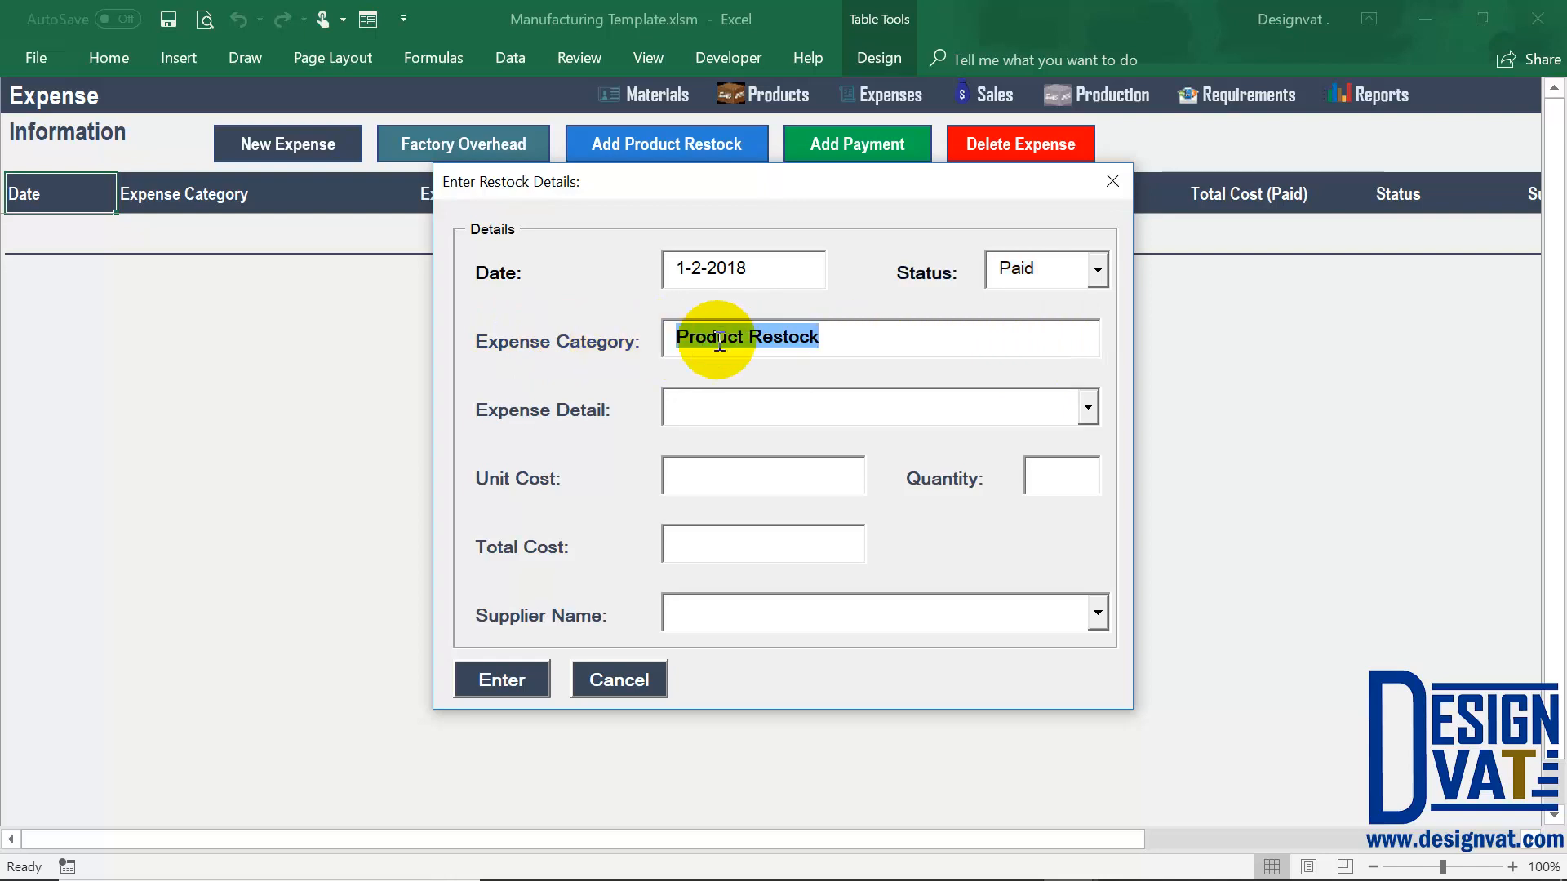
pyautogui.click(713, 414)
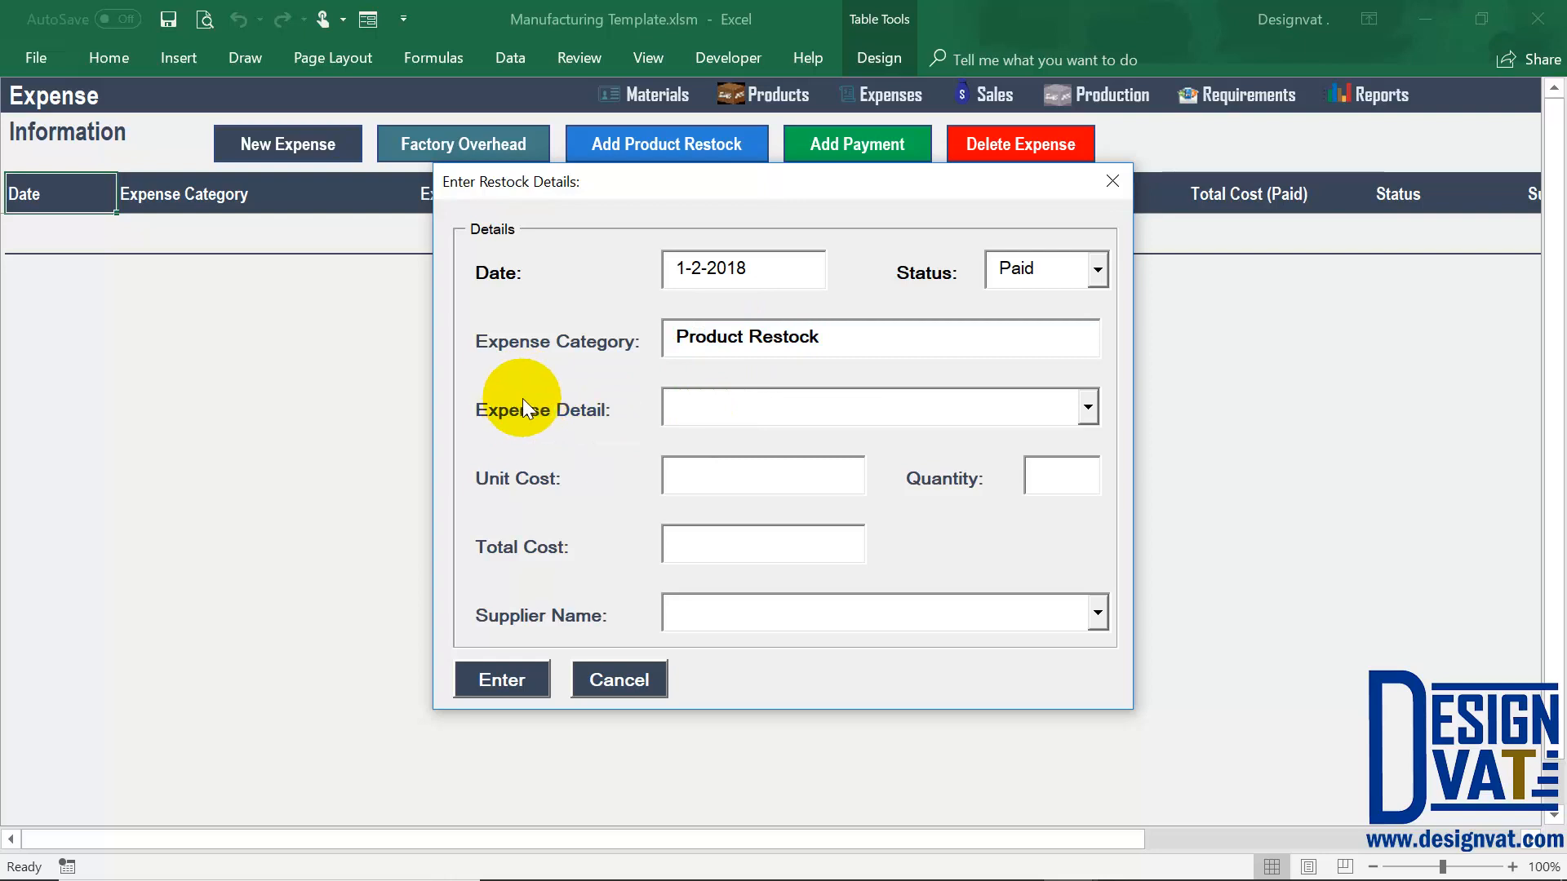
pyautogui.click(1089, 405)
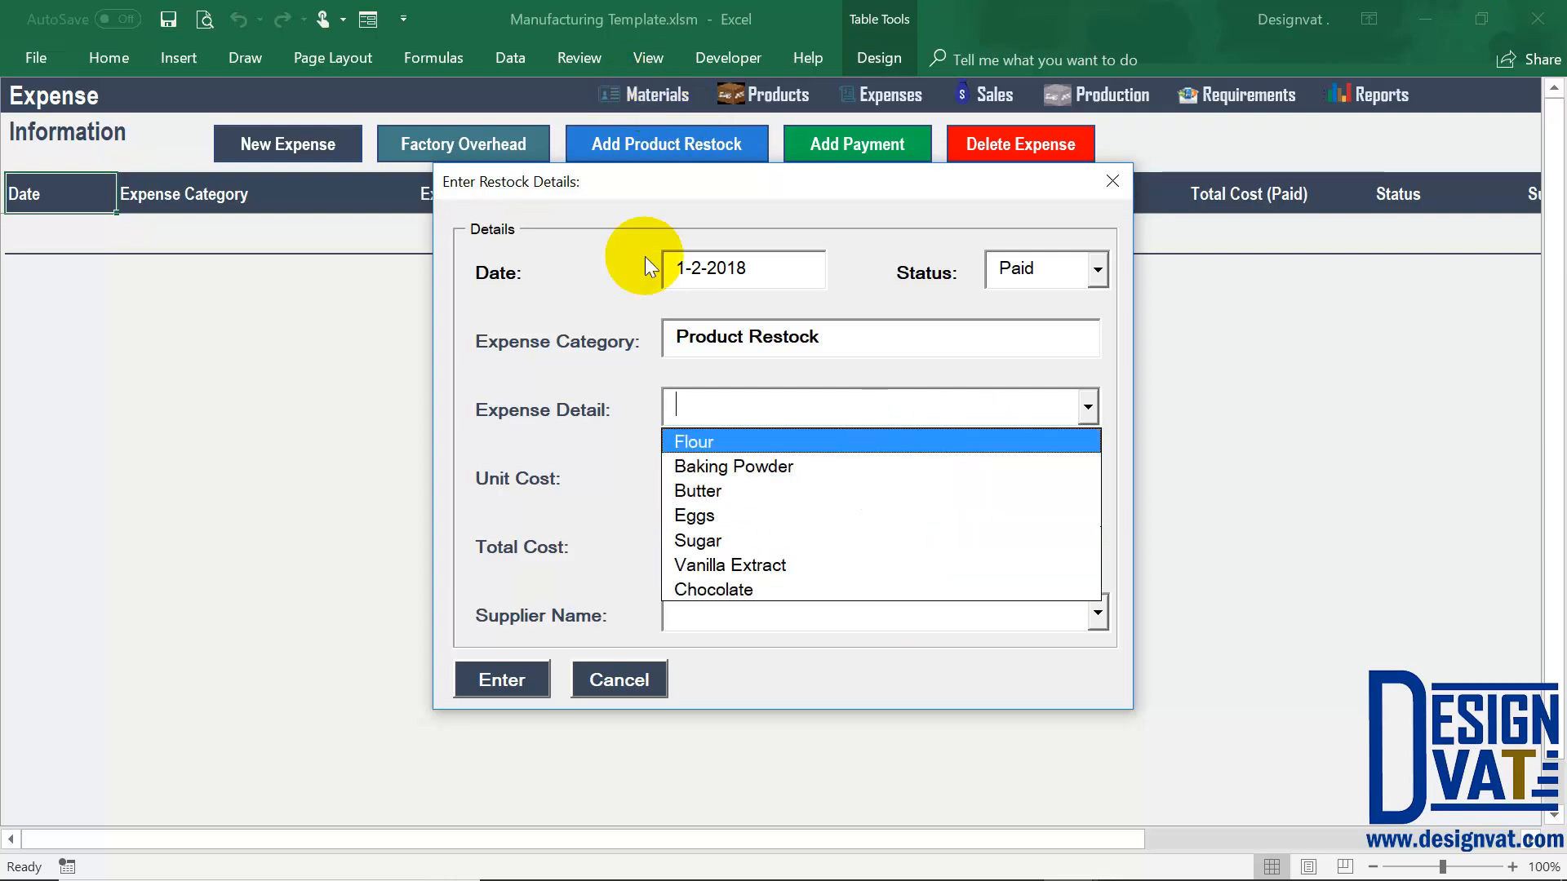
pyautogui.click(703, 446)
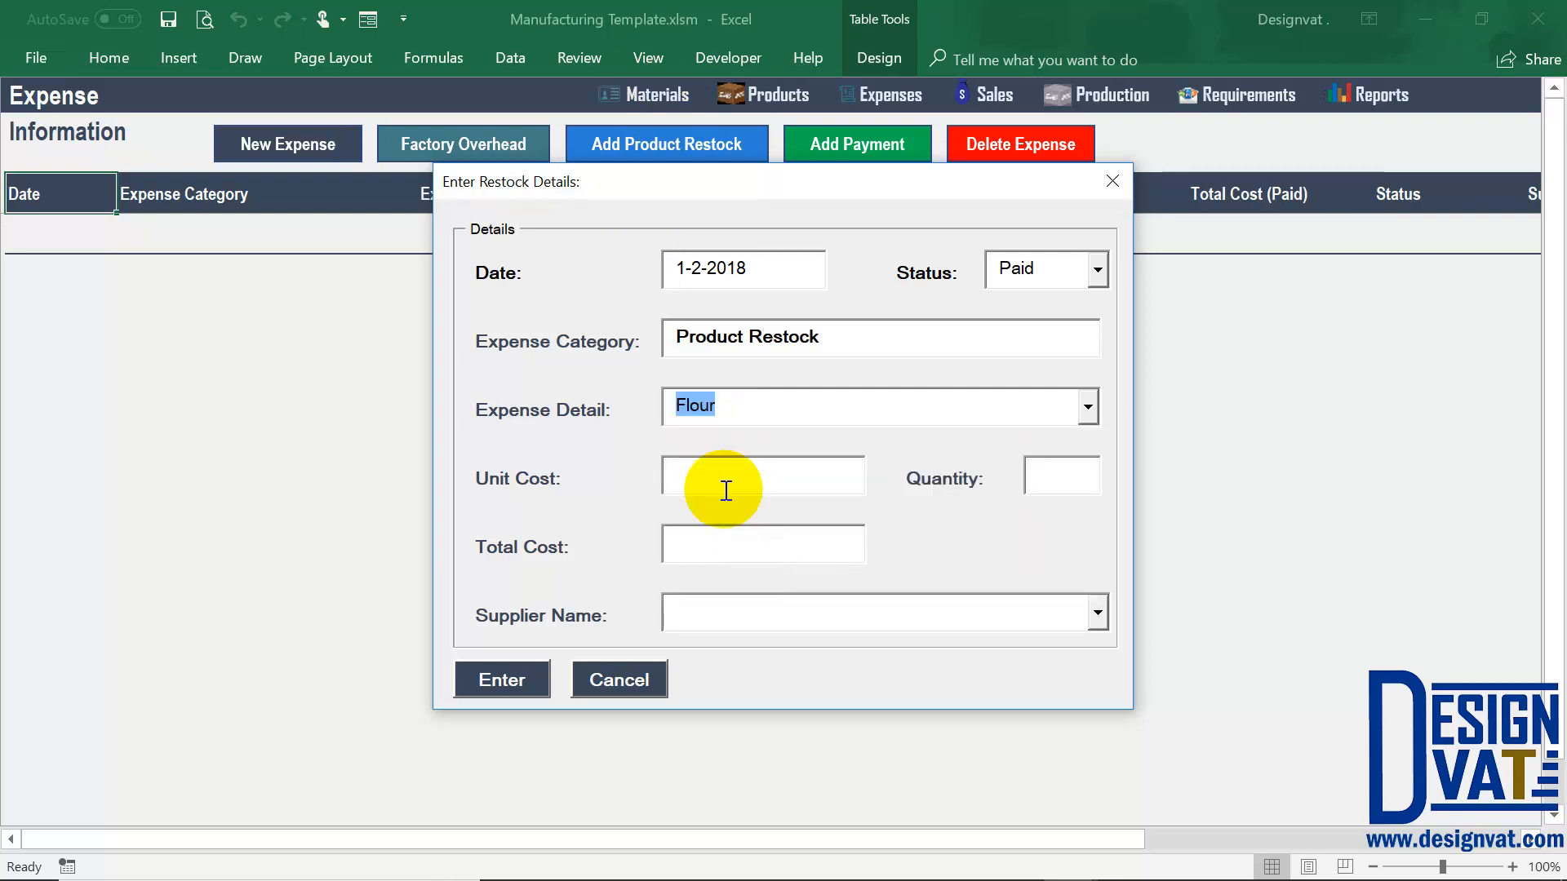
pyautogui.click(688, 480)
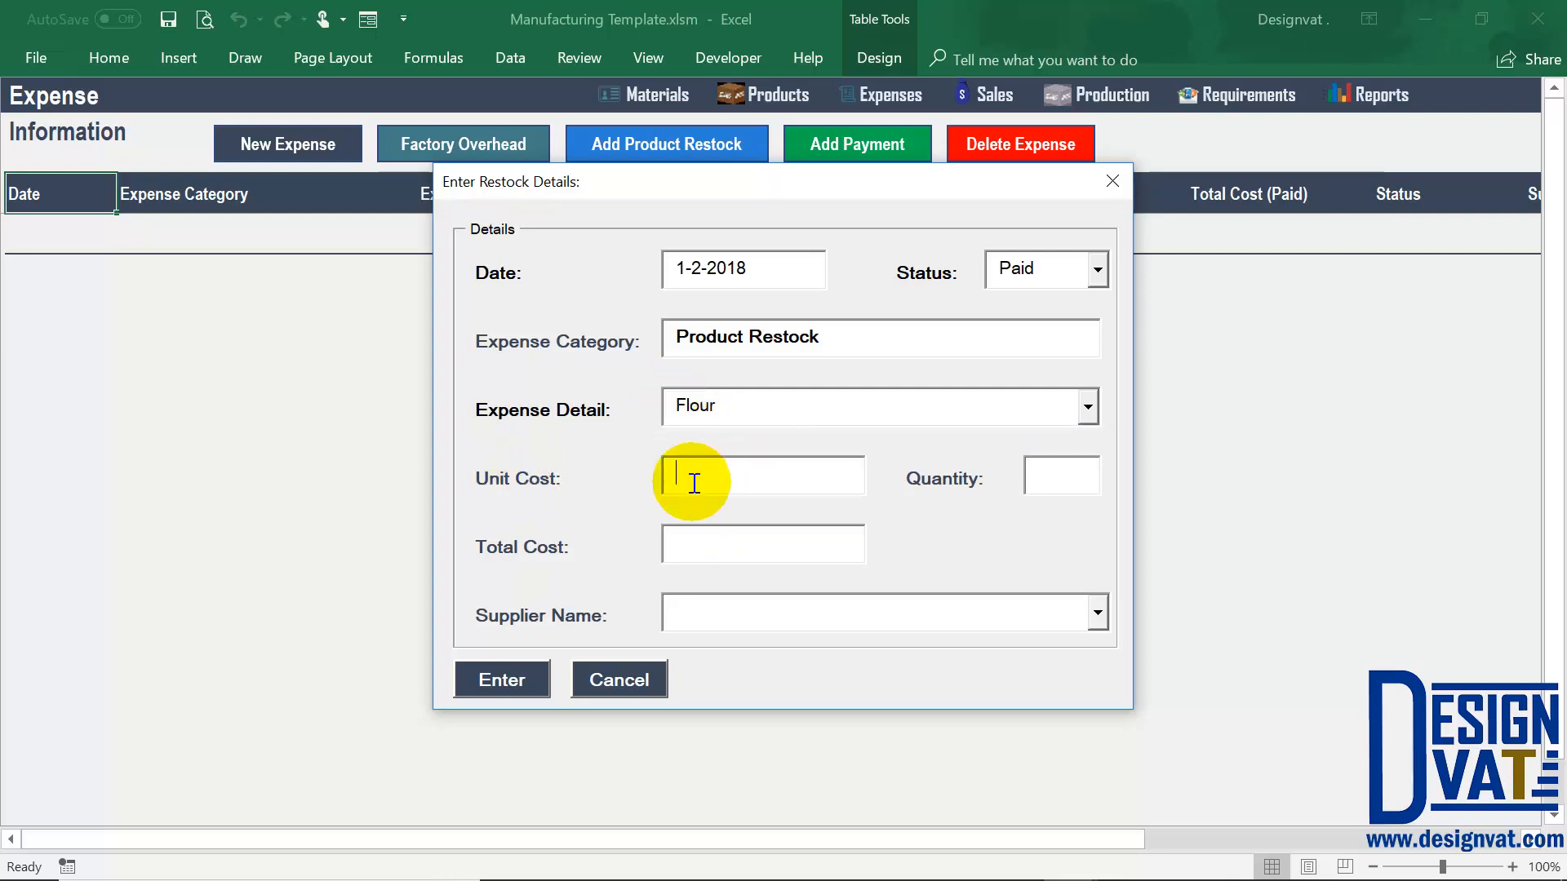
pyautogui.write('600')
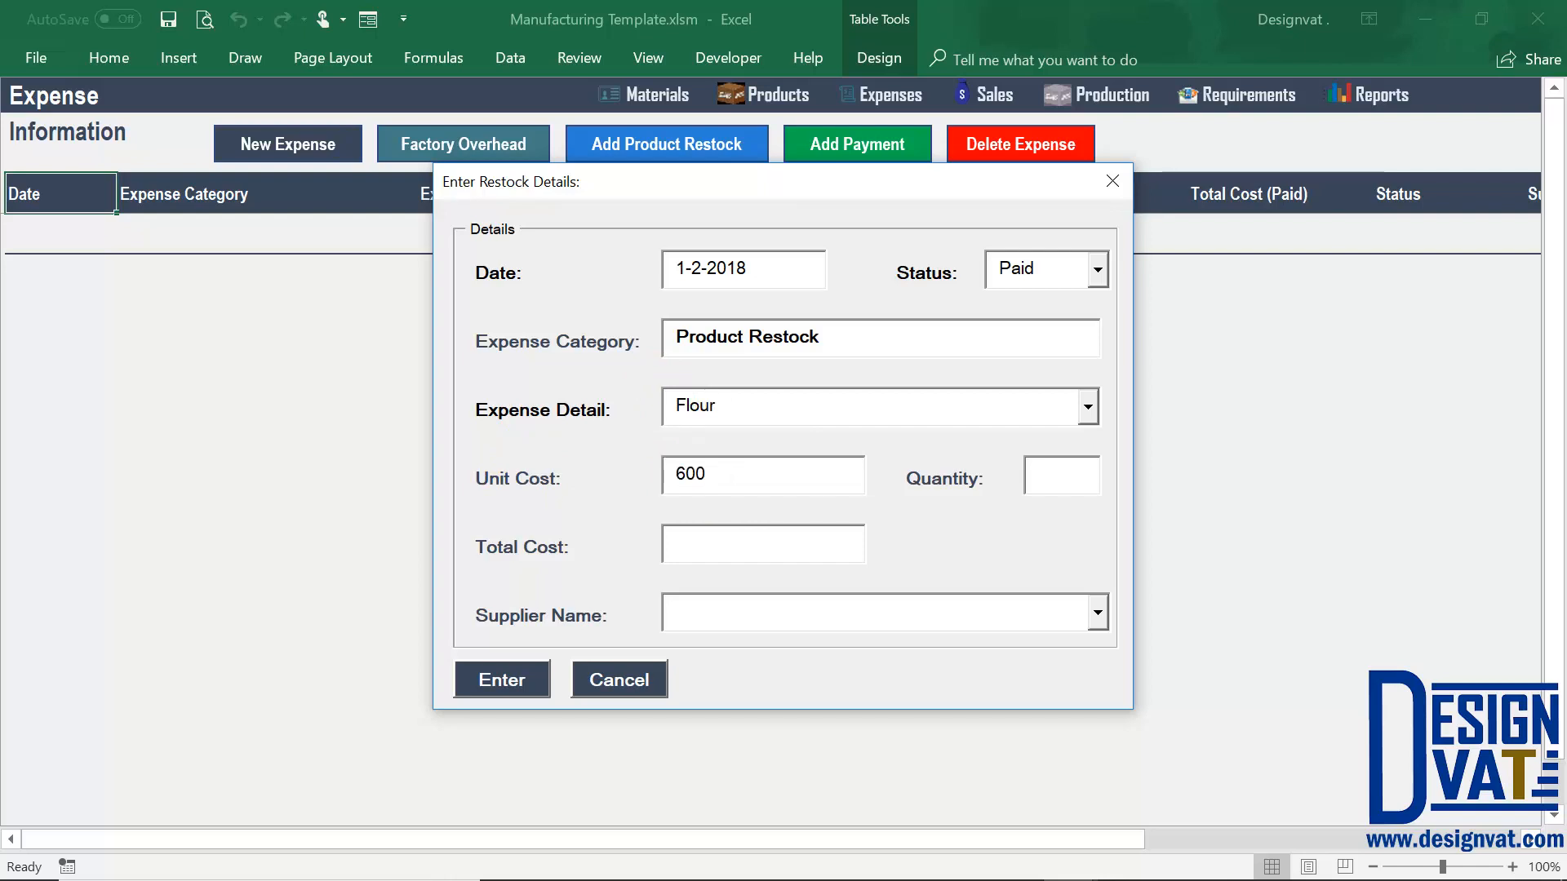
pyautogui.click(1048, 476)
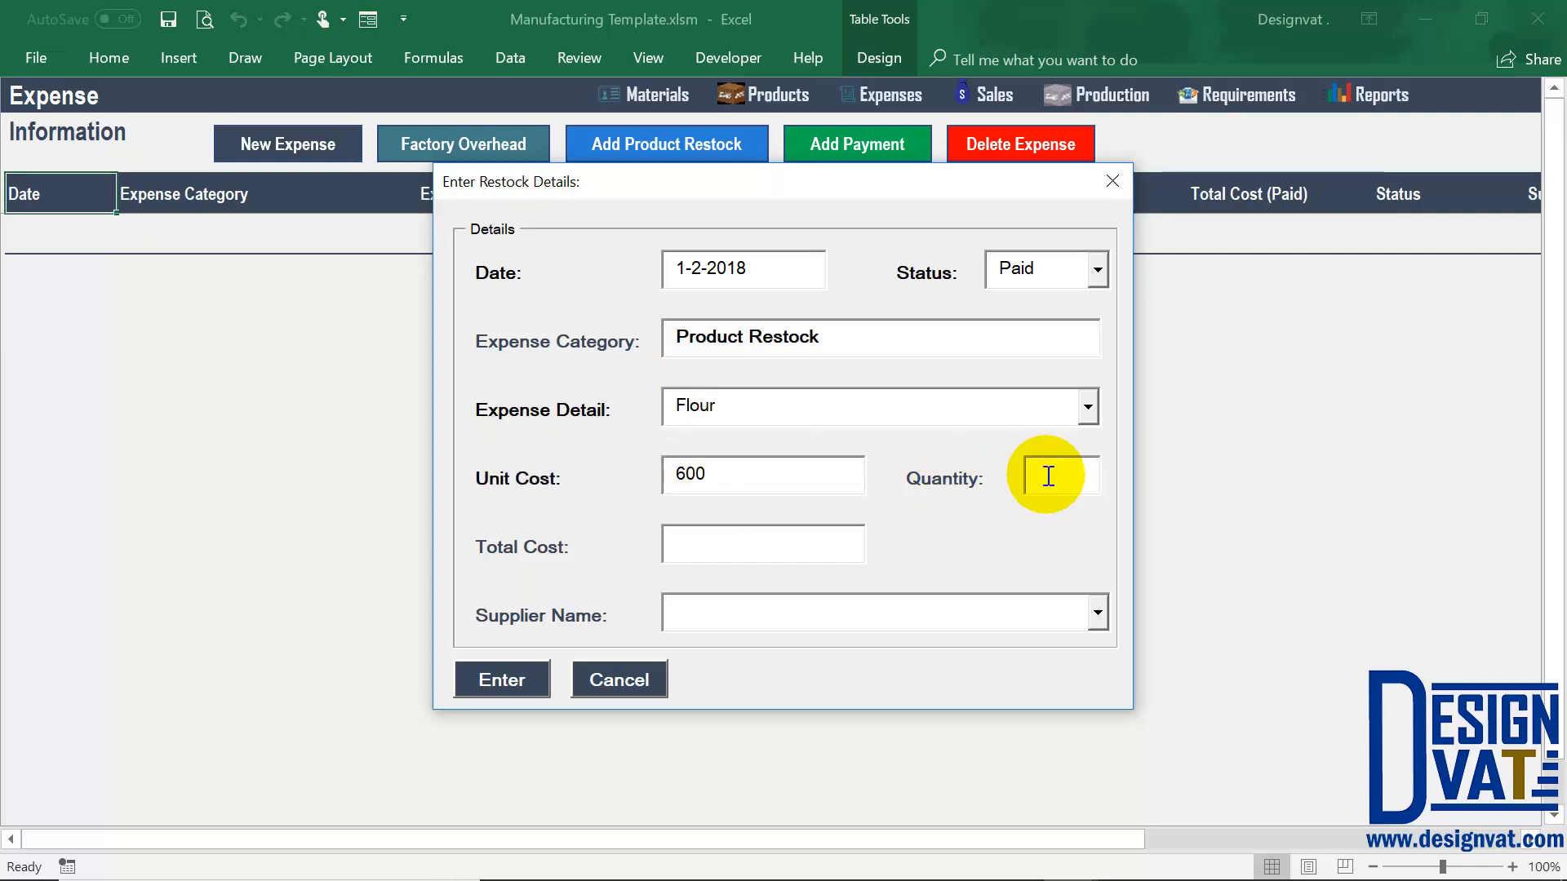
pyautogui.write('30')
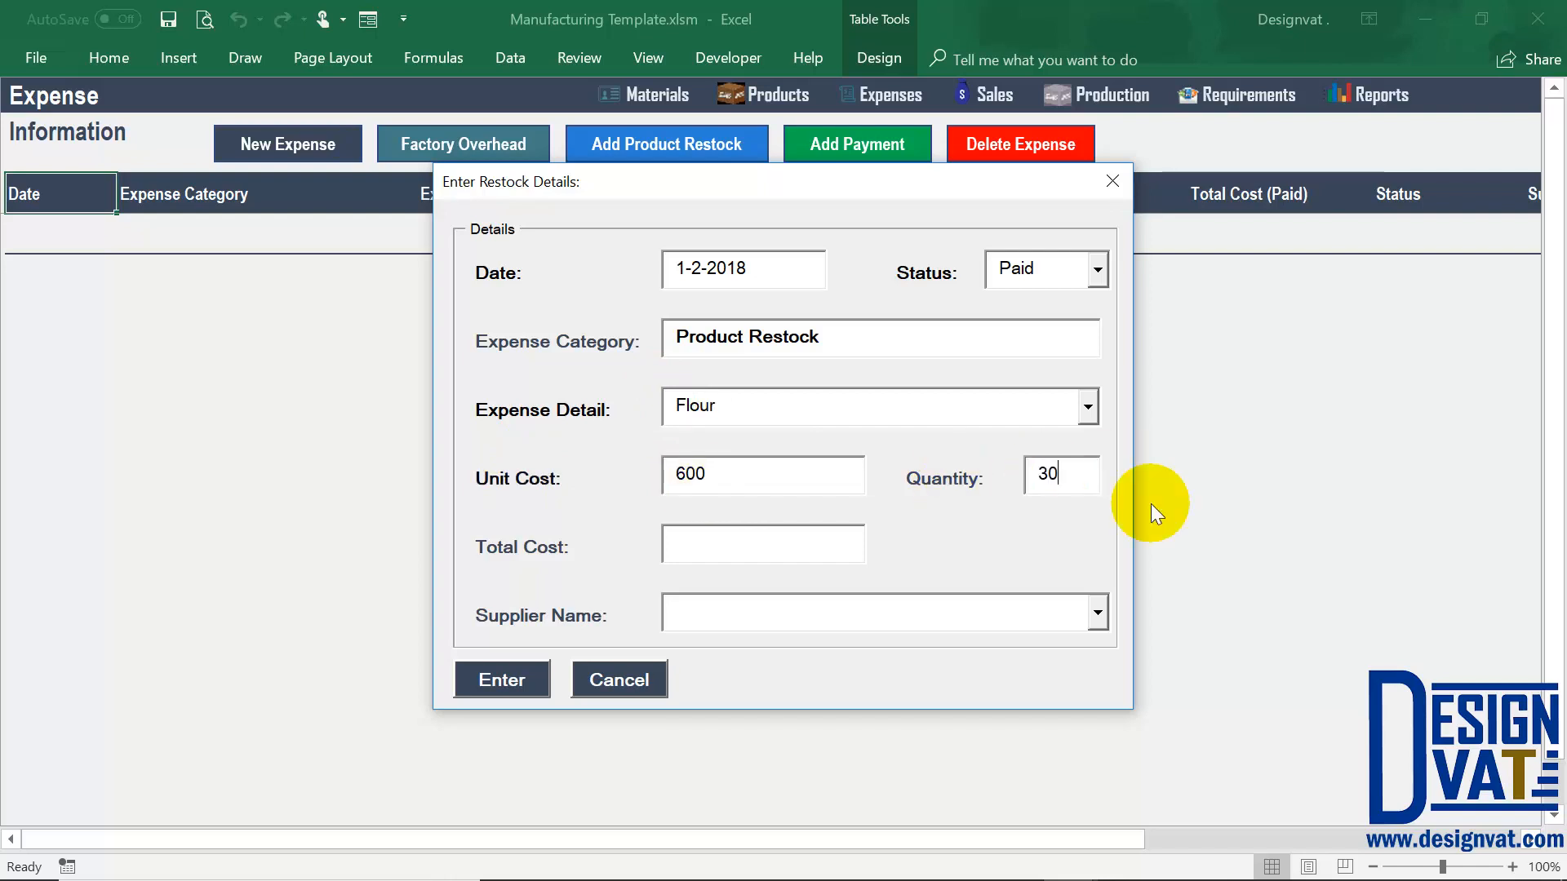
pyautogui.press('Tab')
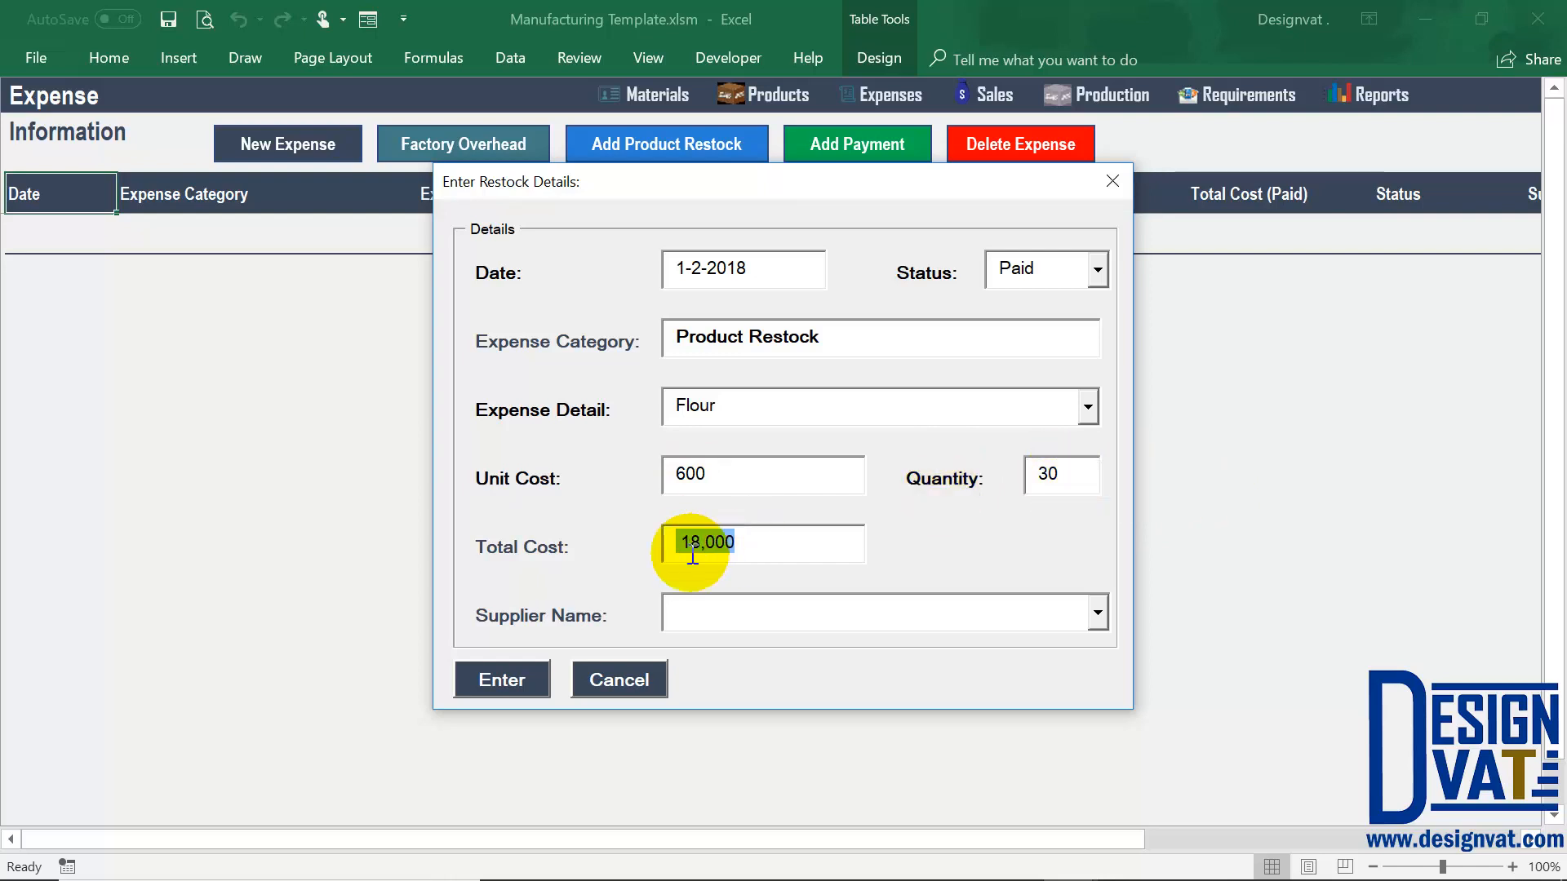
# Leave the supplier name blank, save the Flour restock entry and dismiss the confirmation
pyautogui.moveTo(729, 481); pyautogui.dragTo(663, 479)
pyautogui.moveTo(1084, 482); pyautogui.dragTo(978, 468)
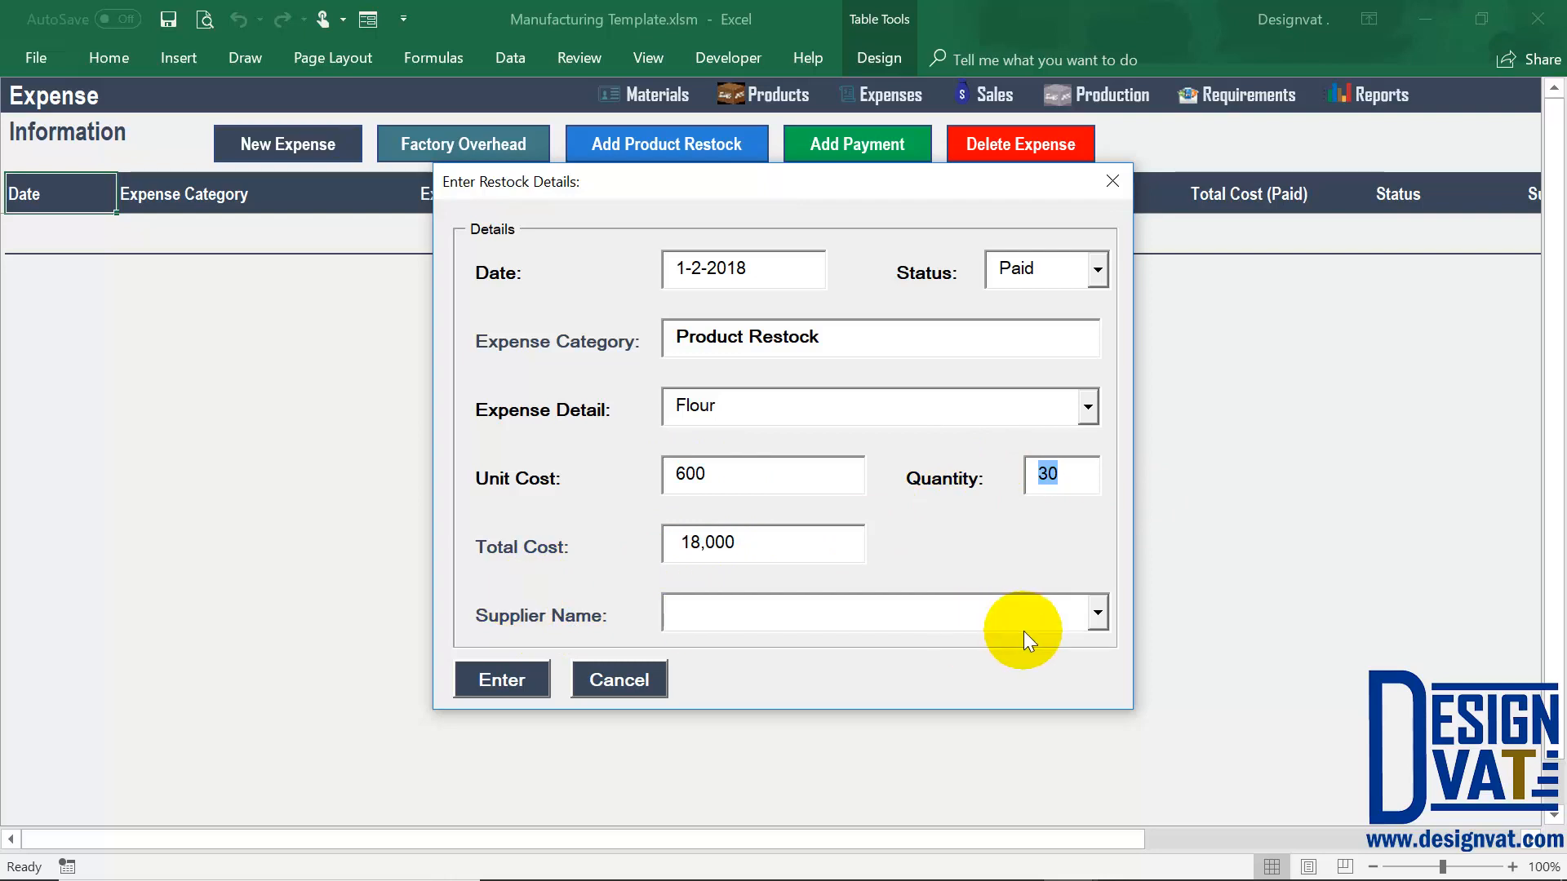
pyautogui.click(1096, 612)
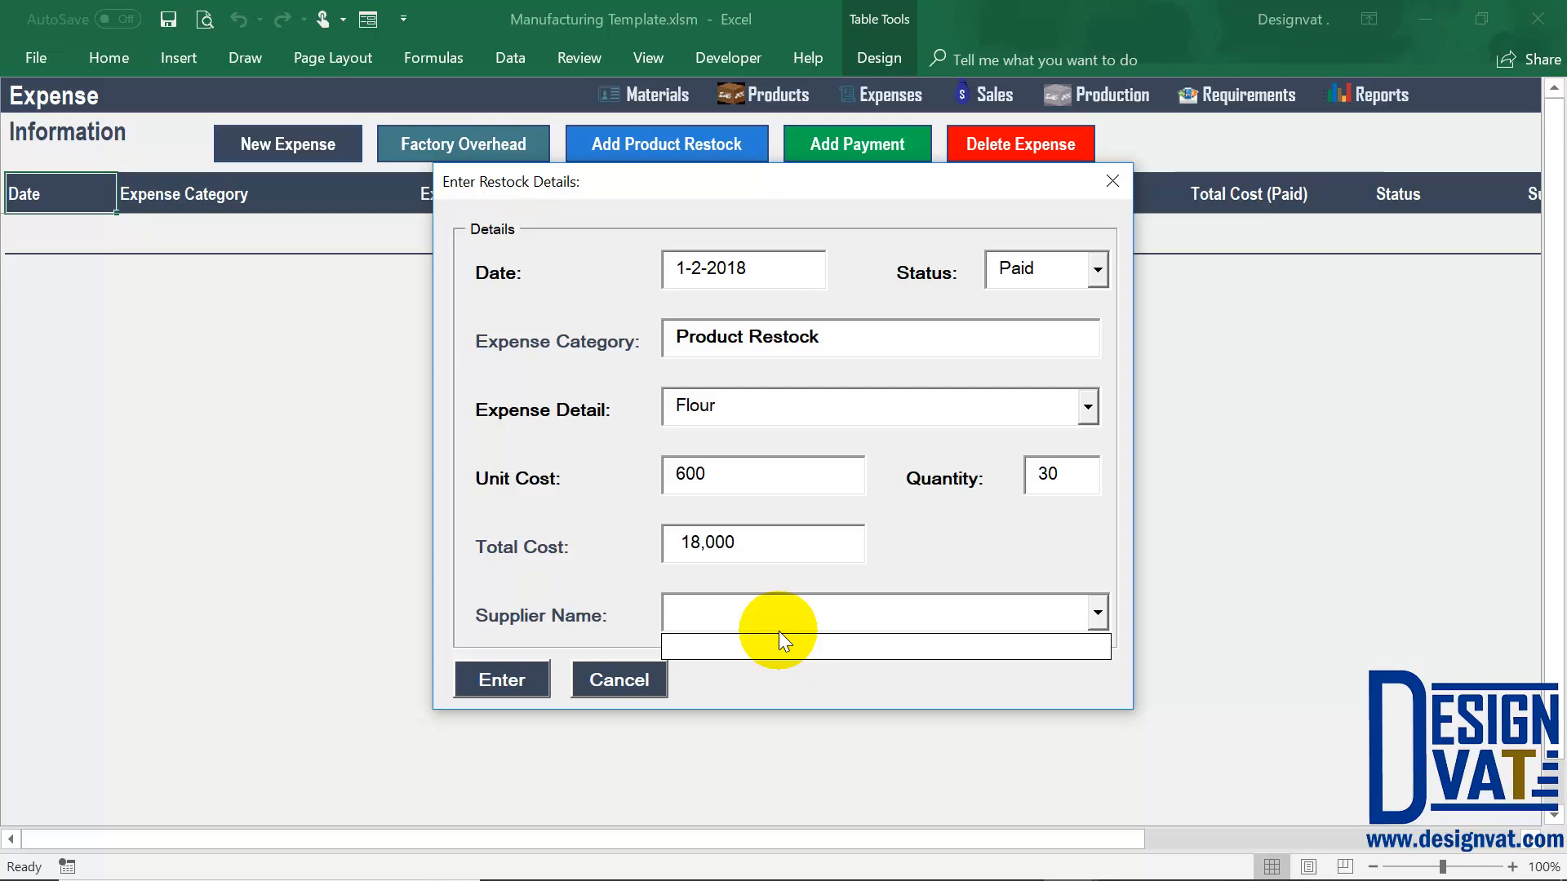
pyautogui.click(797, 612)
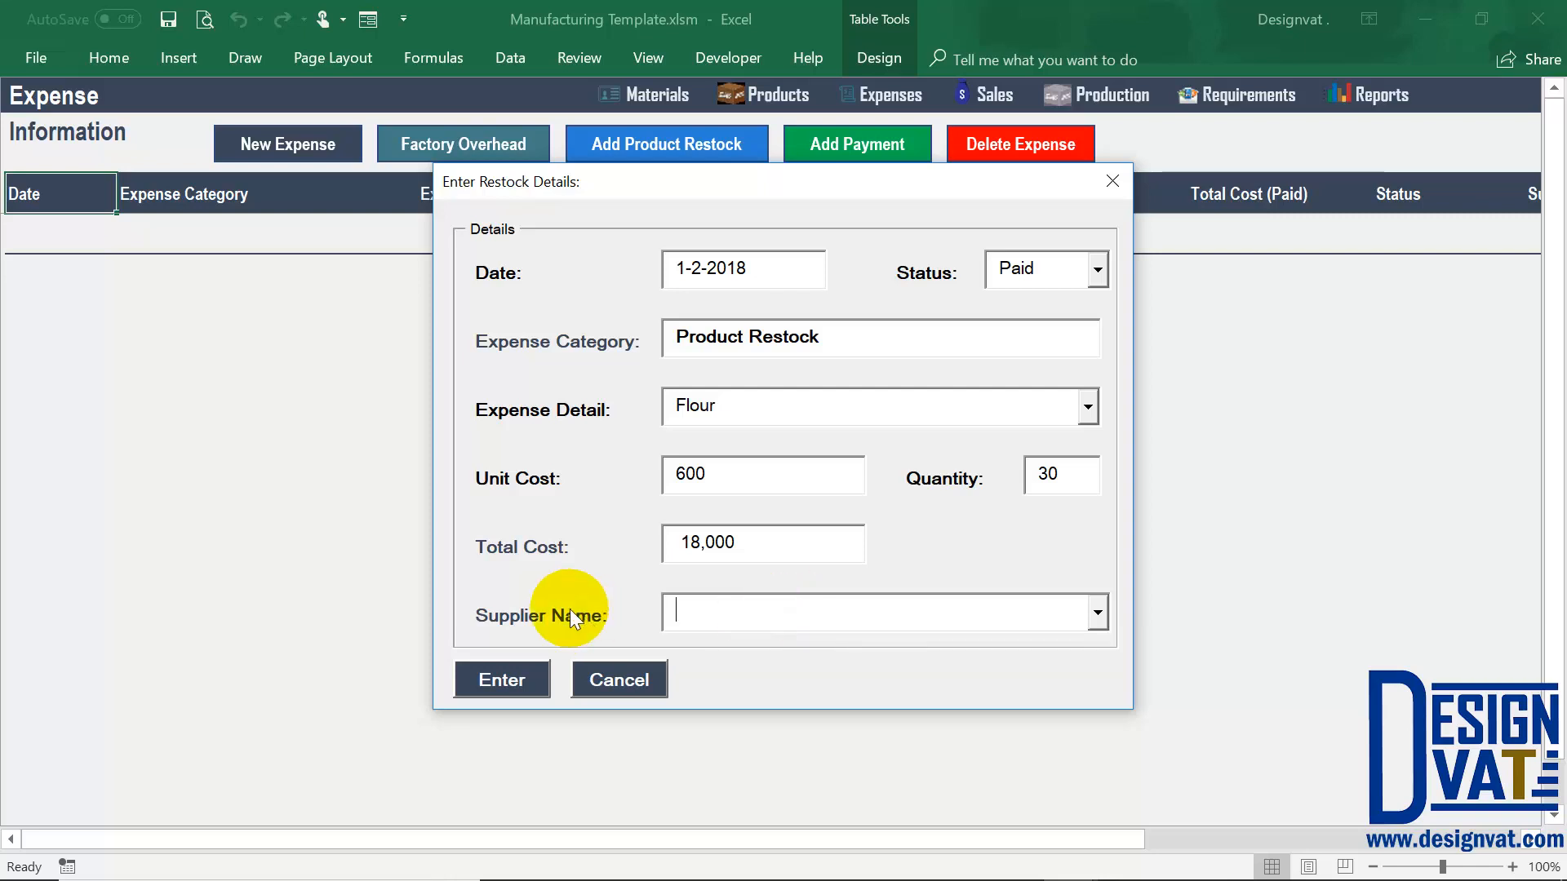
pyautogui.click(500, 681)
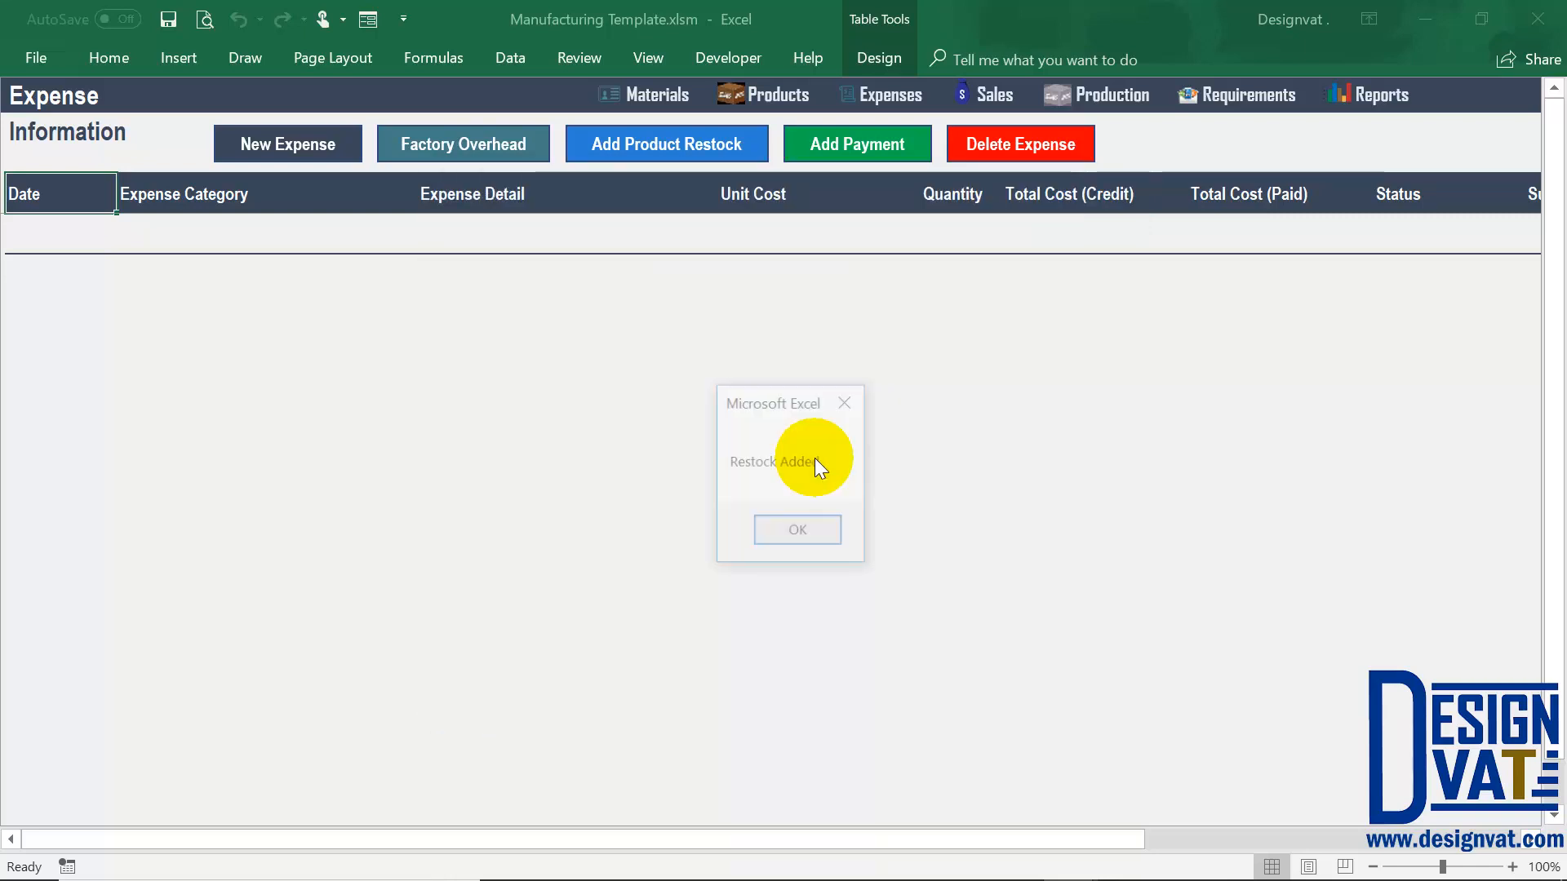
pyautogui.click(787, 531)
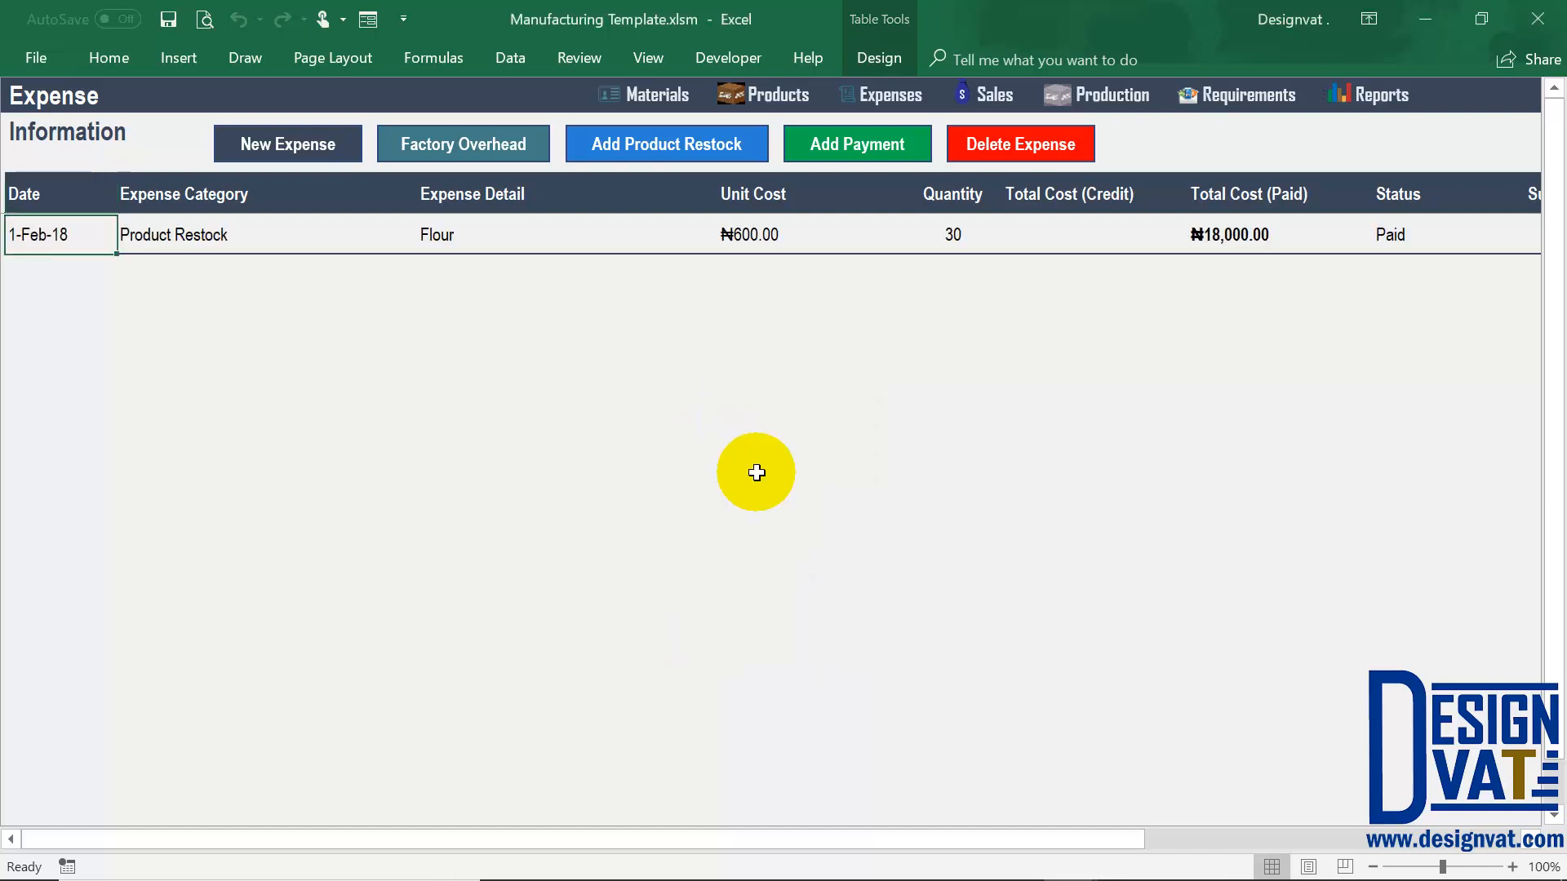
# Review the recorded Flour restock row and check Flour's balance in stock on the Materials sheet
pyautogui.click(955, 232)
pyautogui.click(448, 232)
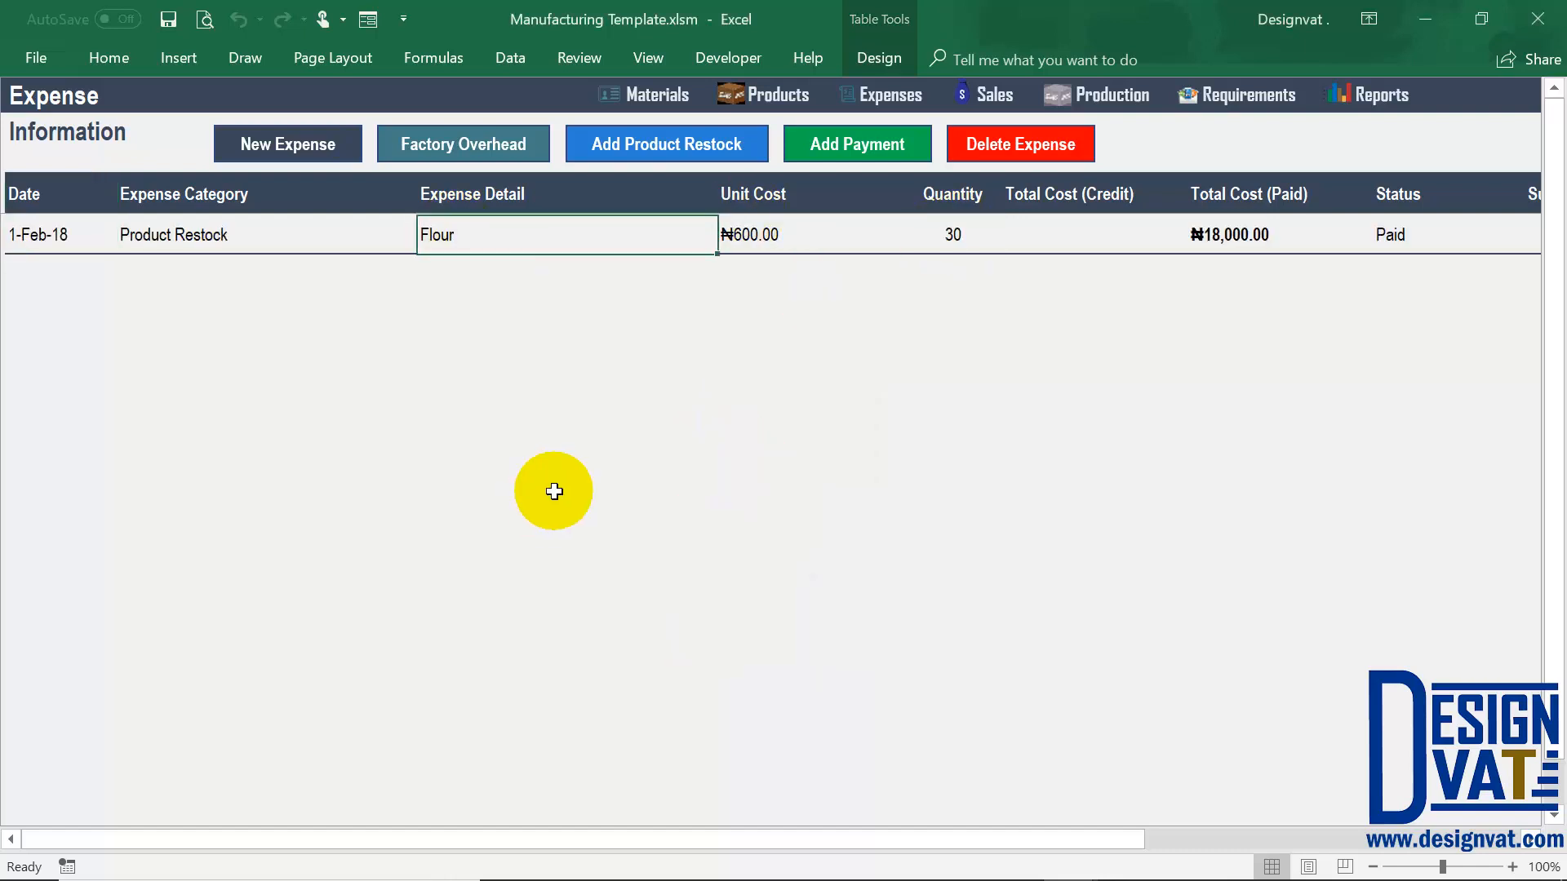
pyautogui.click(1200, 238)
pyautogui.click(1399, 235)
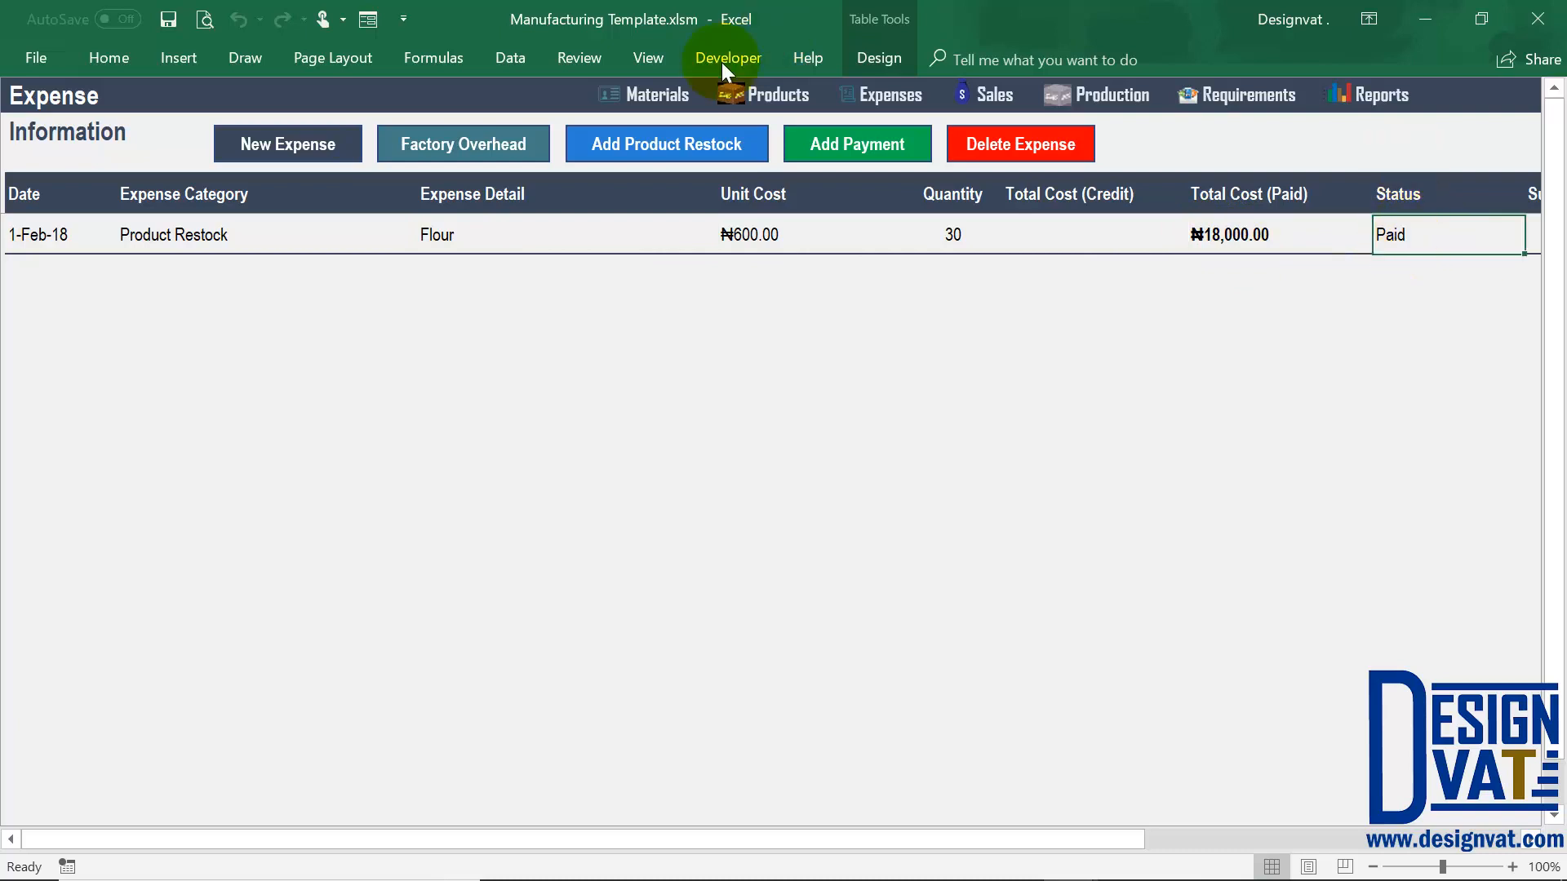
pyautogui.click(658, 98)
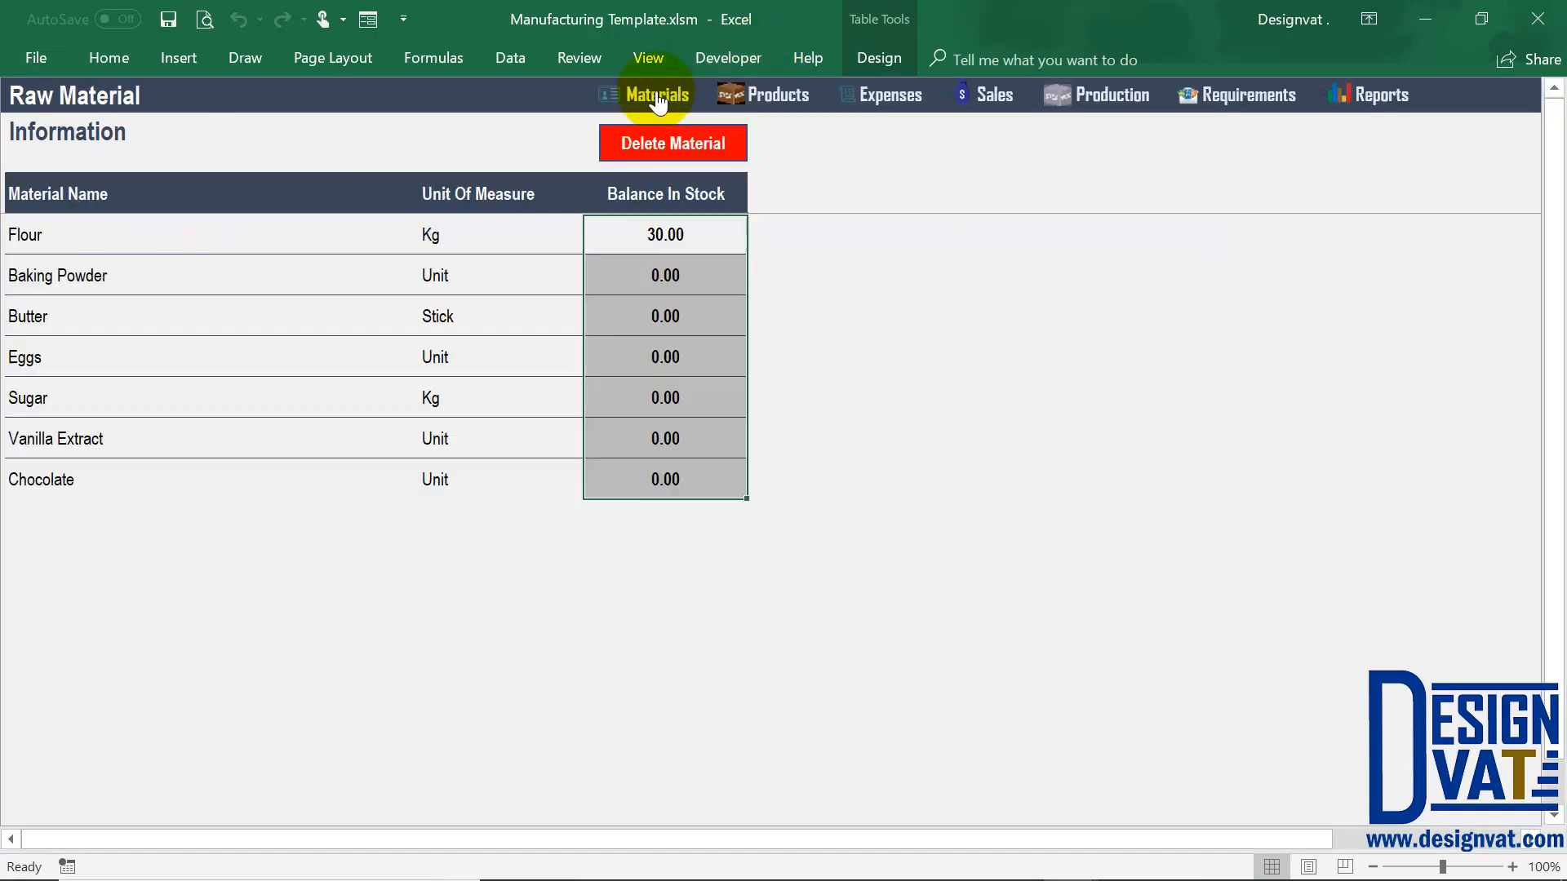
pyautogui.click(691, 241)
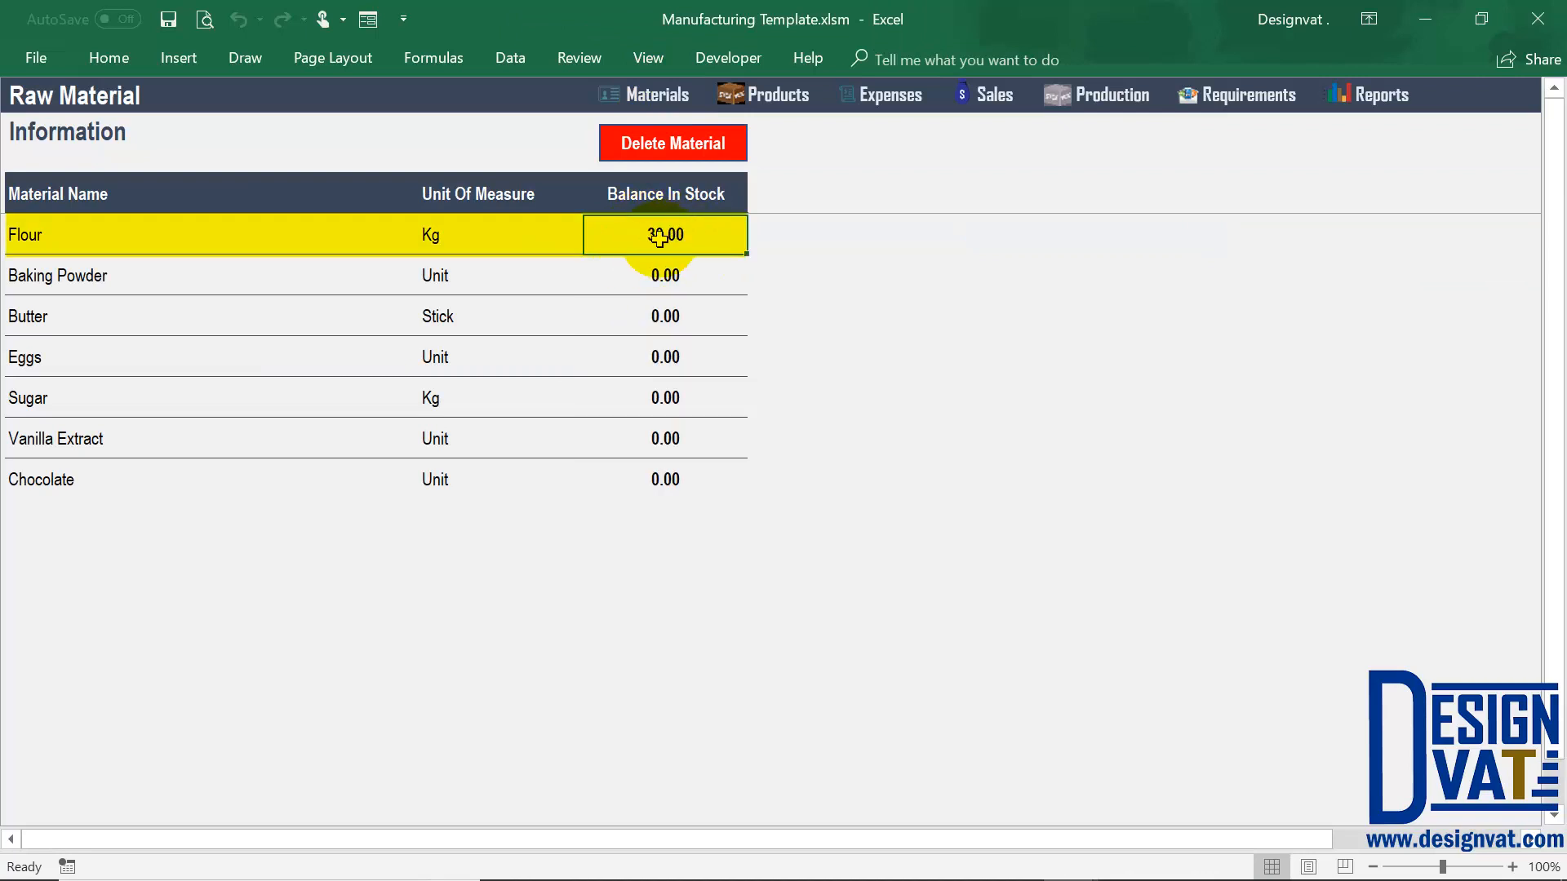
# Start another product restock entry on the Expenses sheet with the status Paid and the date 1-02-2018
pyautogui.click(879, 107)
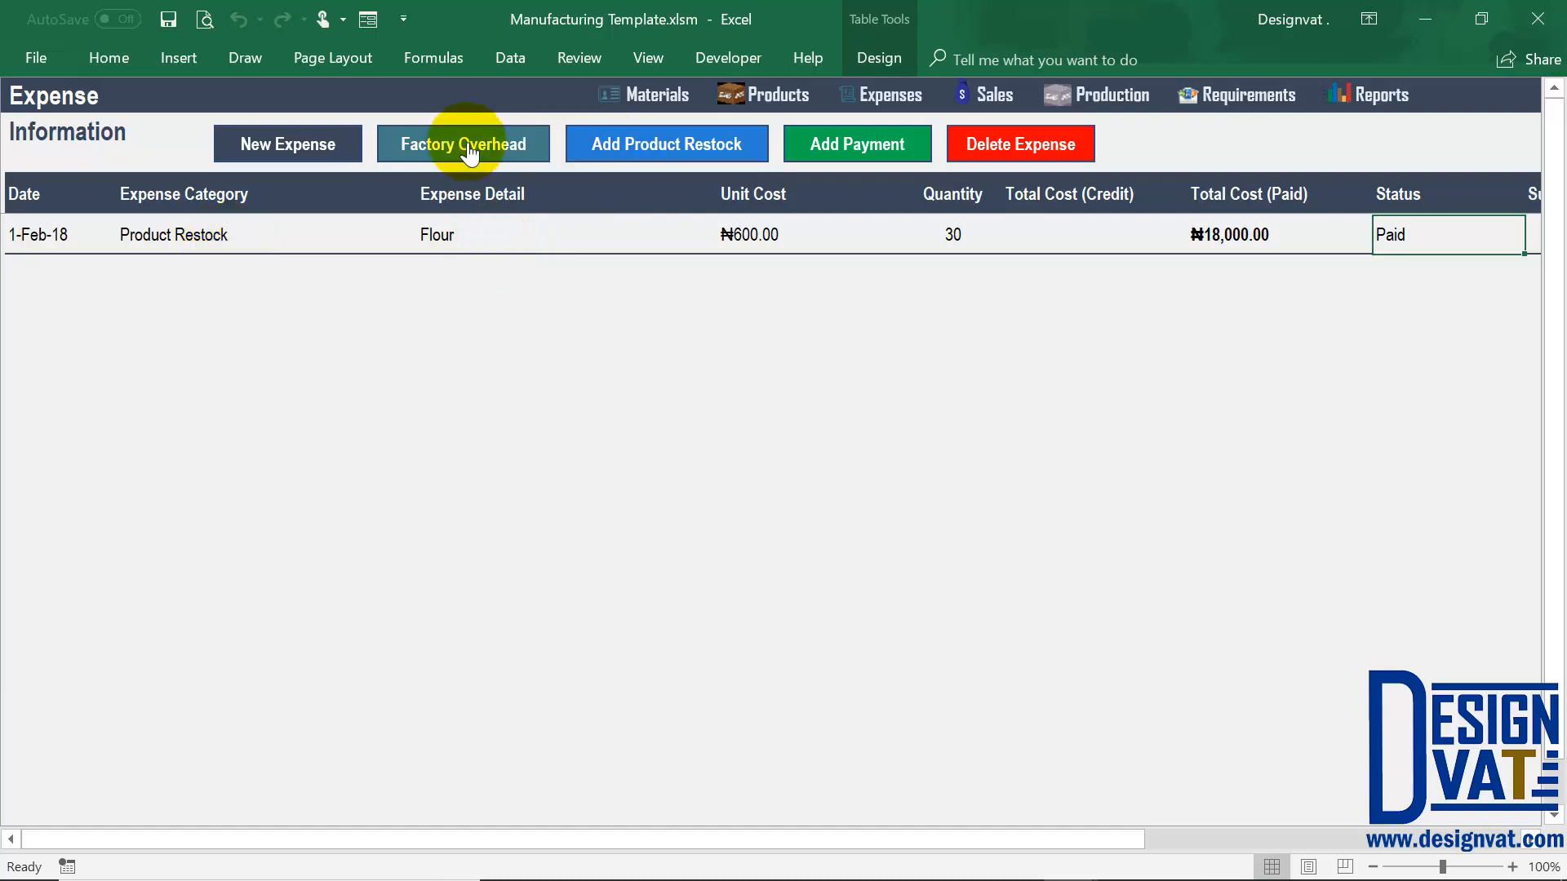
pyautogui.click(669, 147)
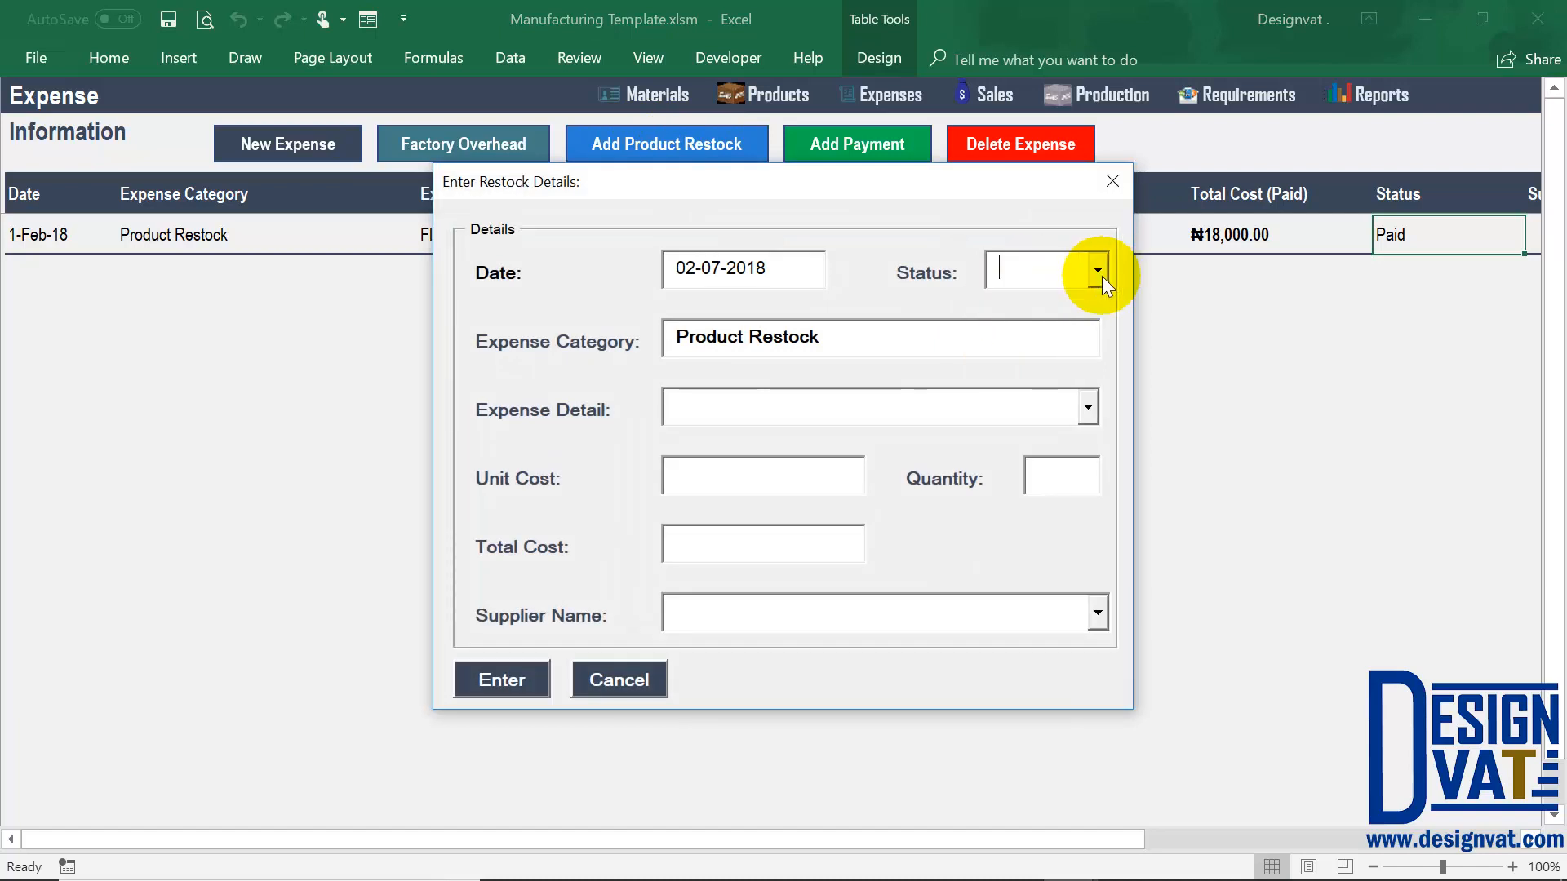
pyautogui.click(1028, 327)
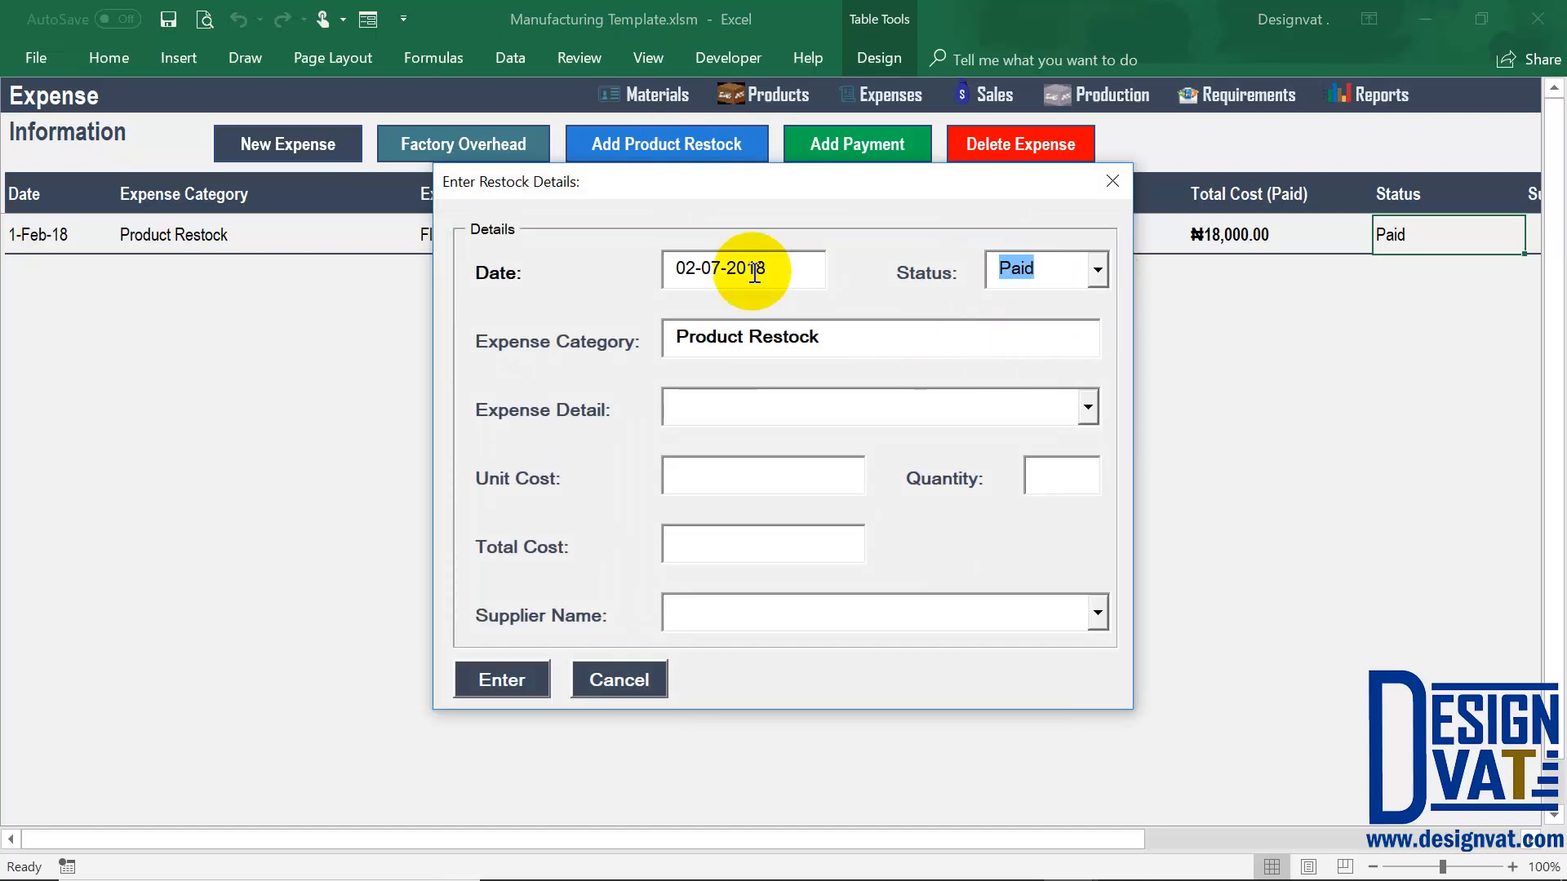
pyautogui.click(712, 268)
pyautogui.press('Delete')
pyautogui.write('2')
pyautogui.moveTo(690, 273); pyautogui.dragTo(654, 263)
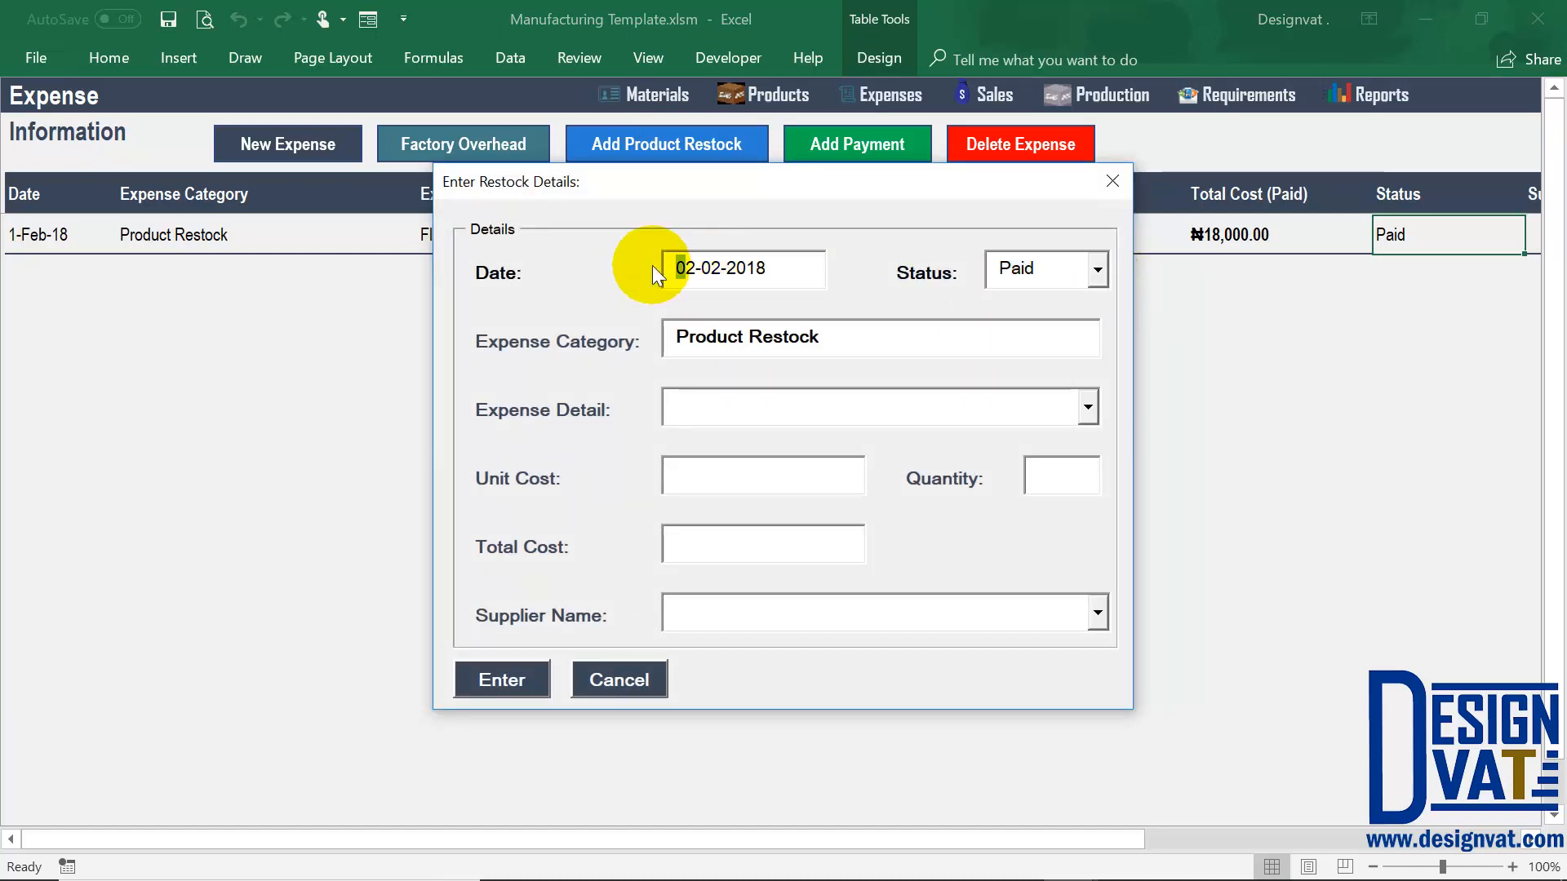
pyautogui.write('1')
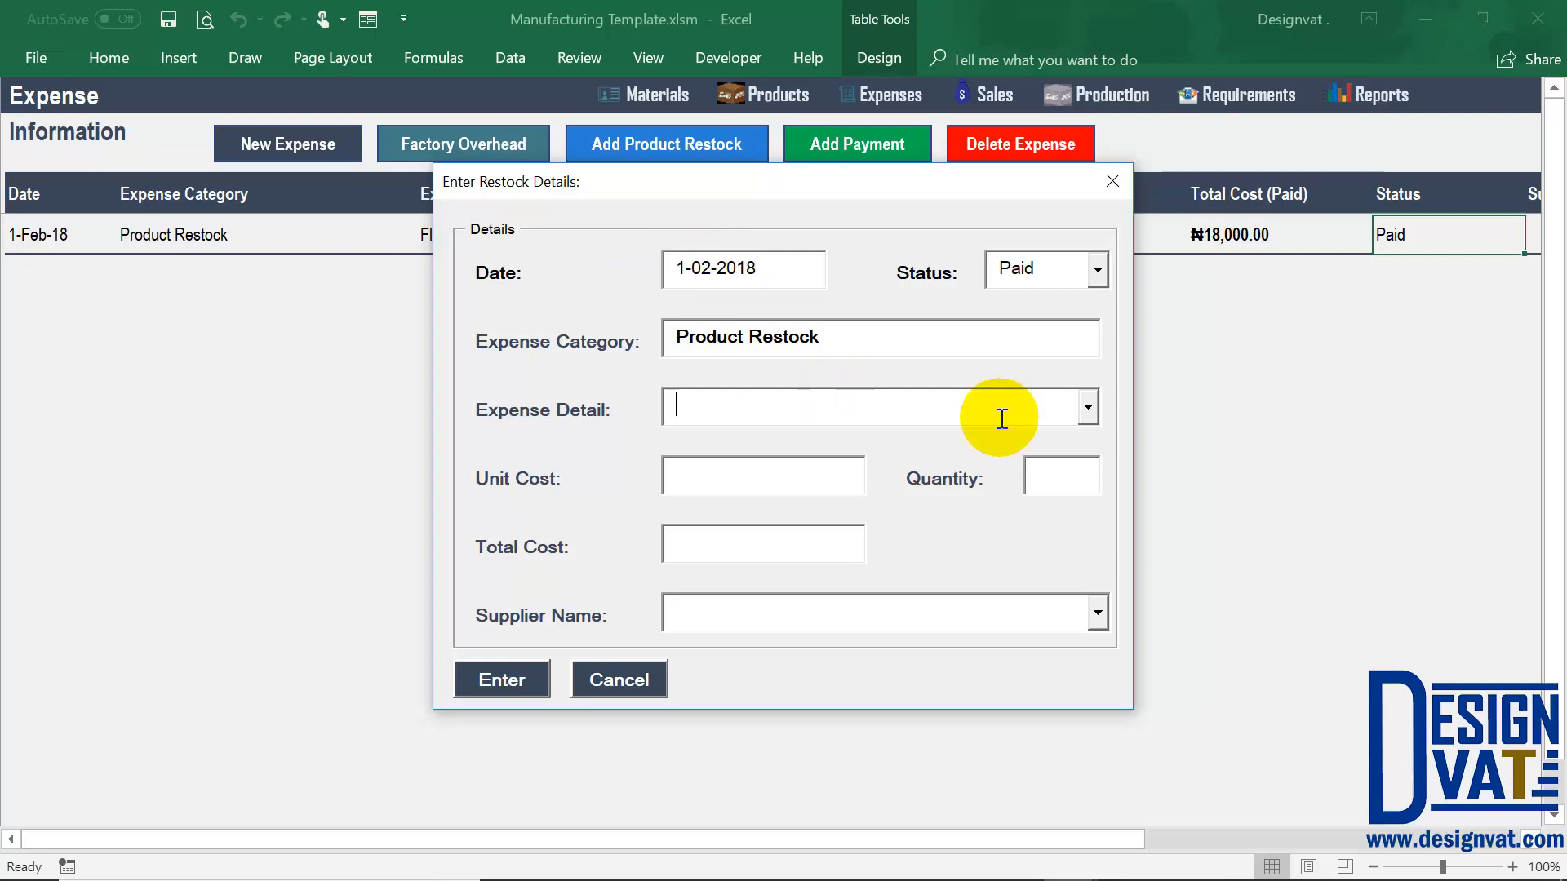
# Set the expense detail to Butter, with a unit cost of 200 and a quantity of 10, and submit the restock entry
pyautogui.click(1089, 415)
pyautogui.click(1089, 414)
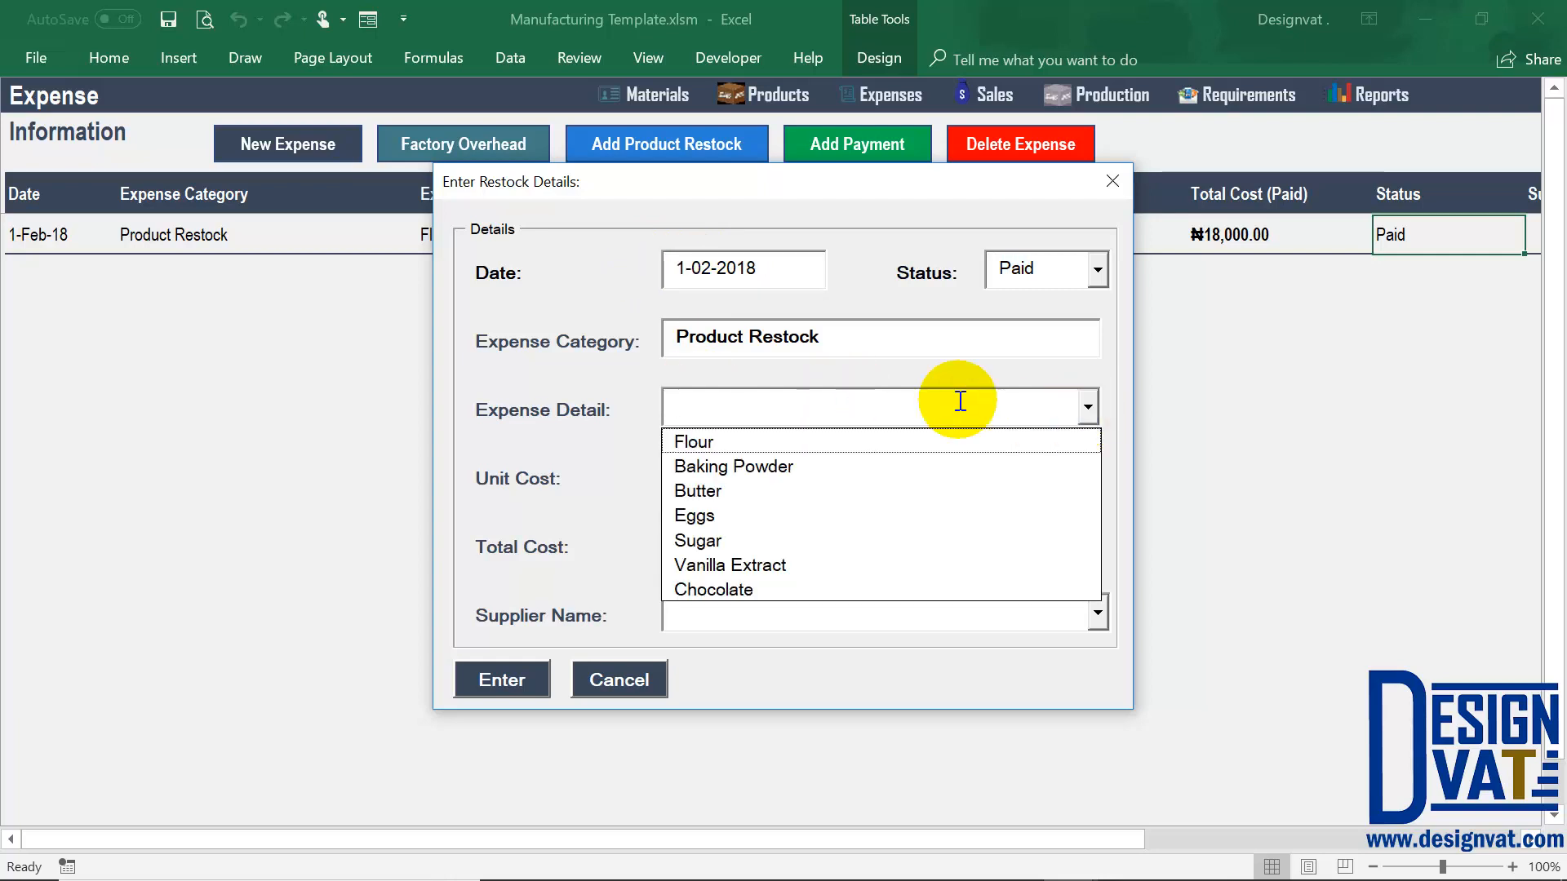
pyautogui.click(729, 488)
pyautogui.click(730, 486)
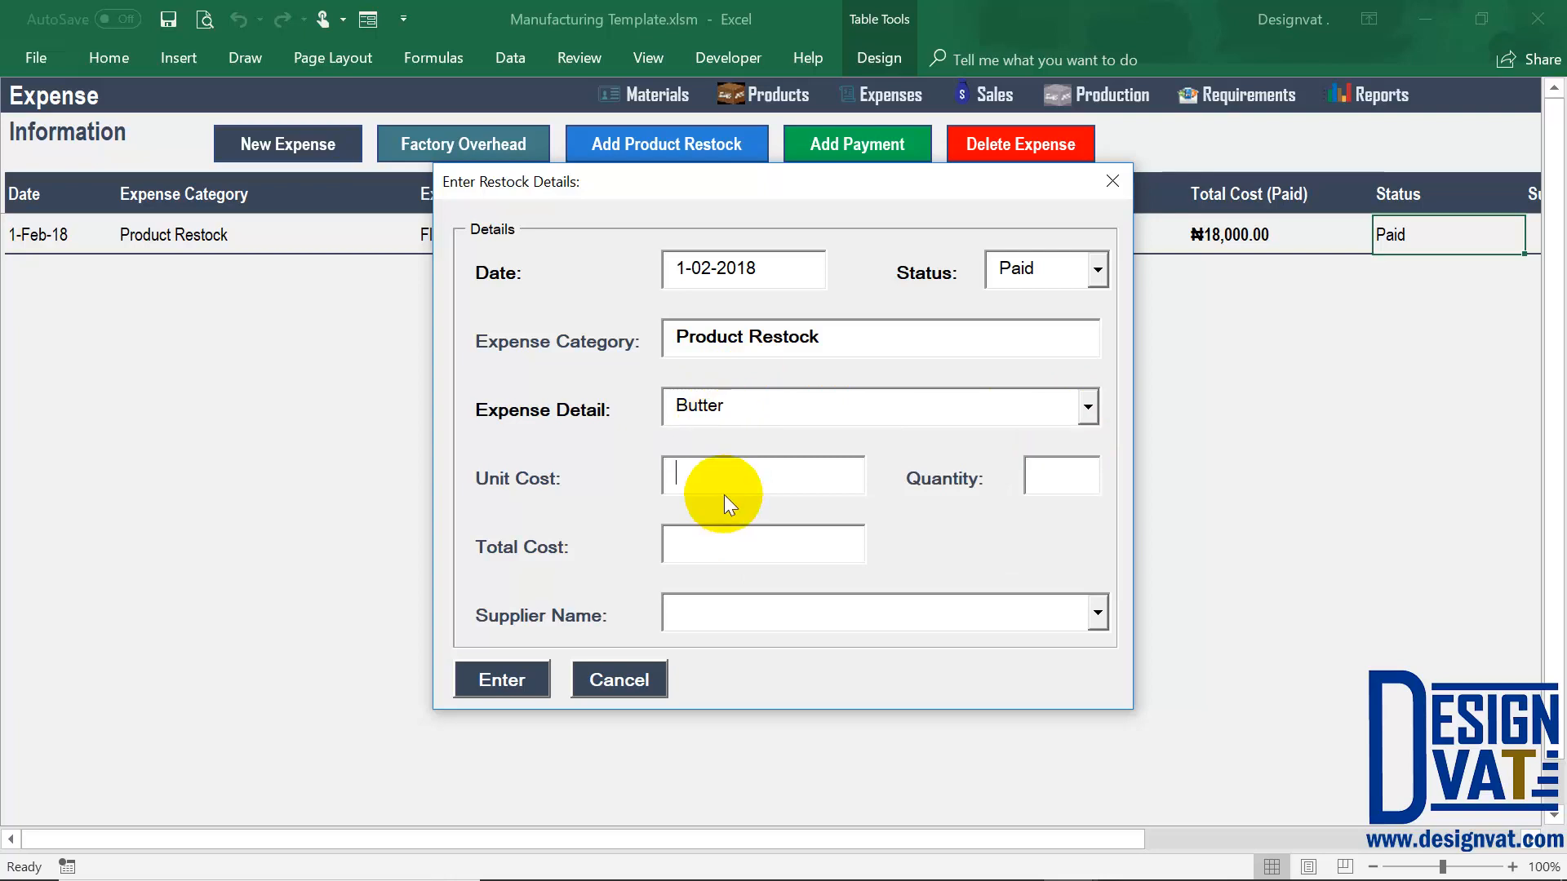
pyautogui.write('200')
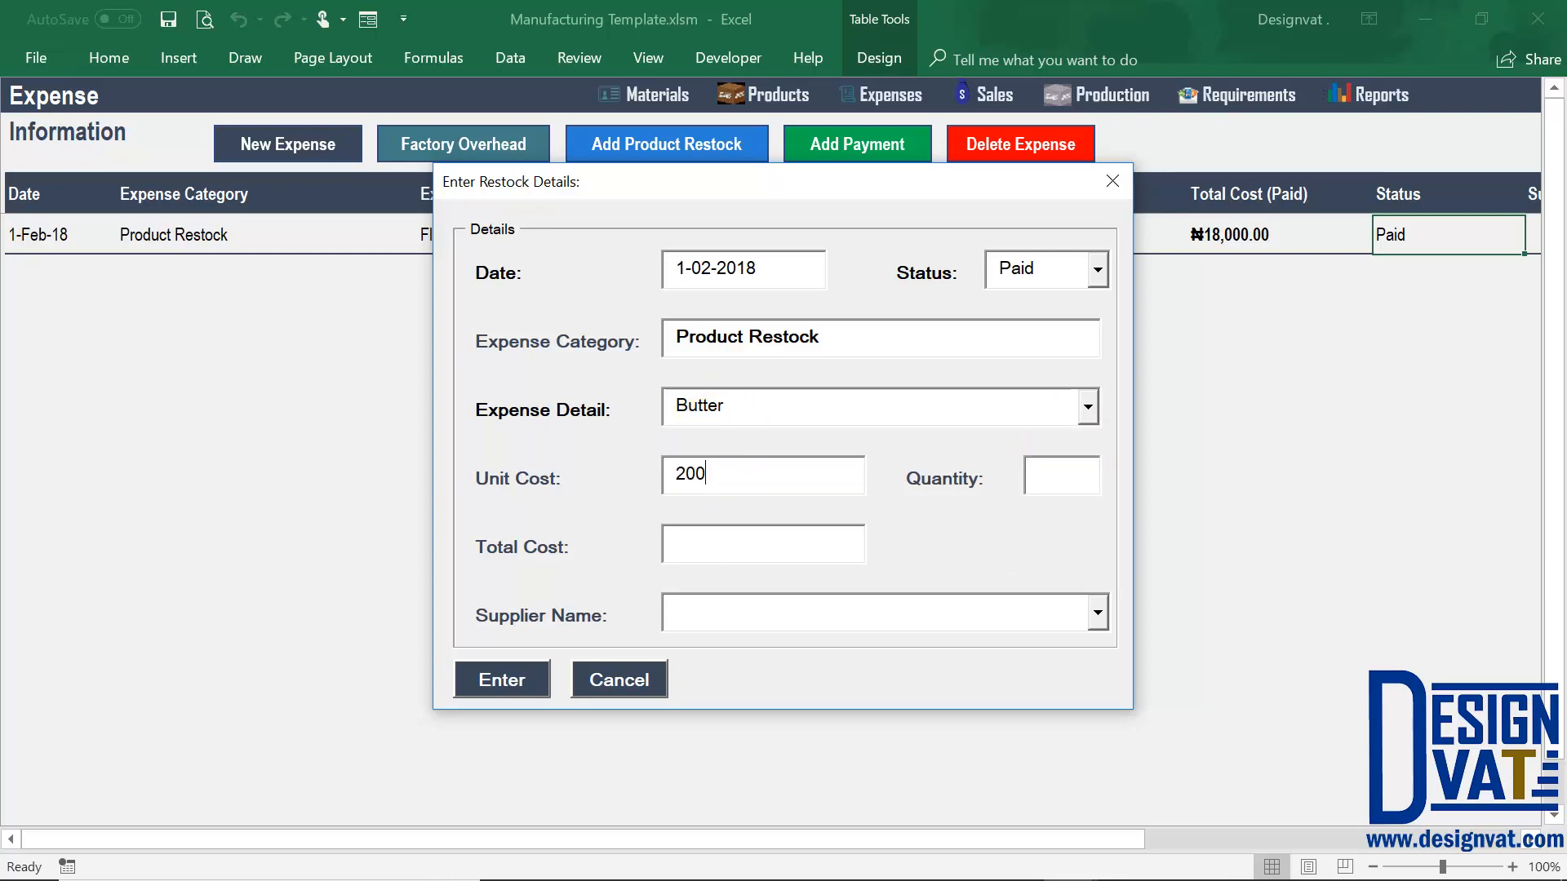
pyautogui.write('10')
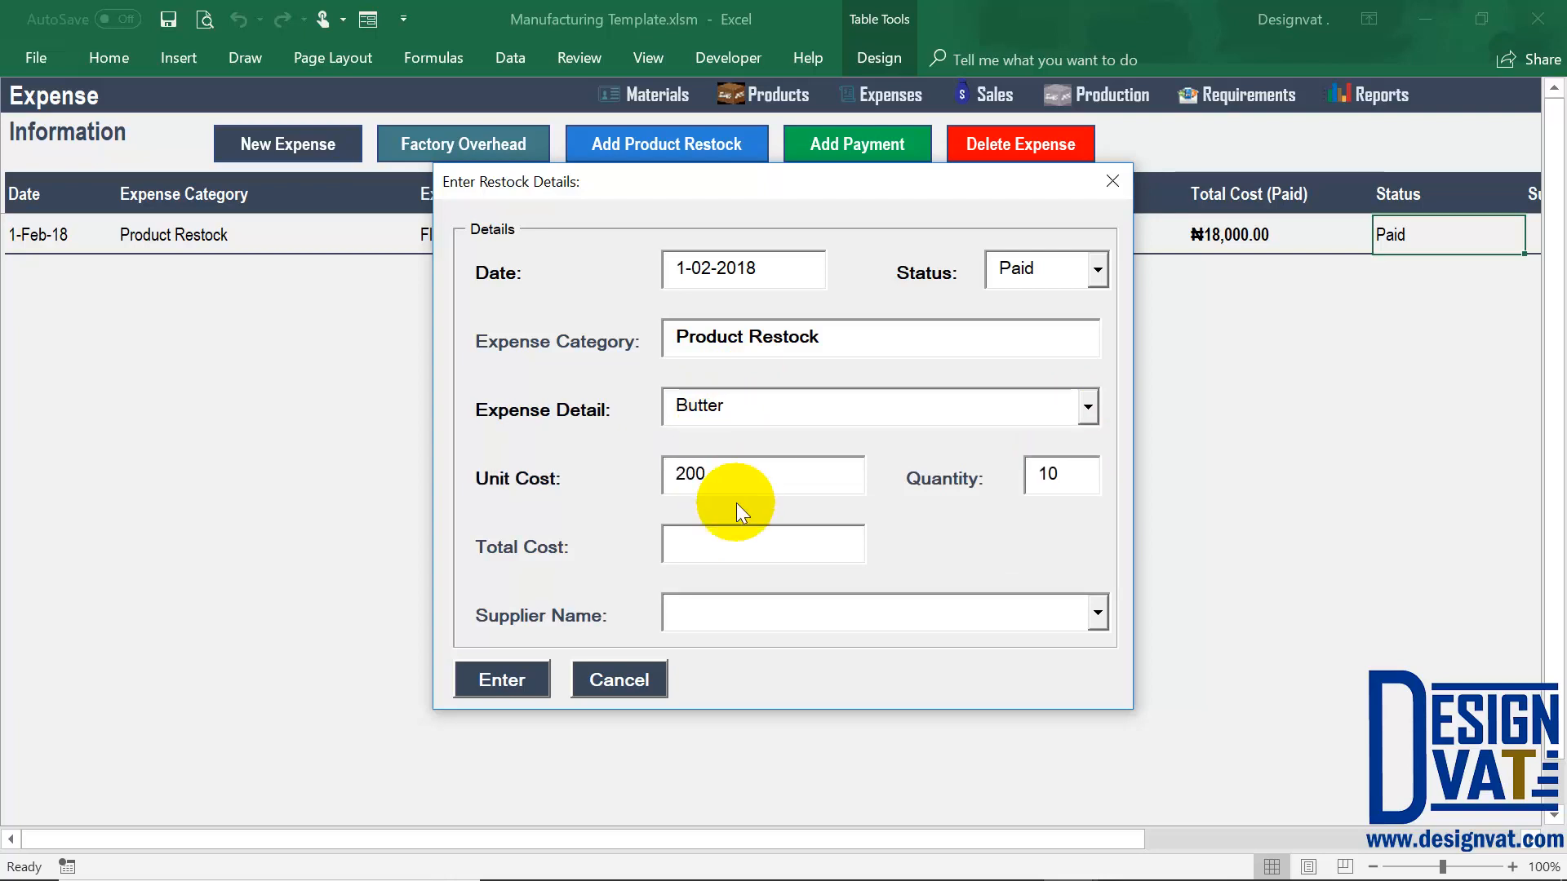
pyautogui.click(718, 542)
pyautogui.click(539, 681)
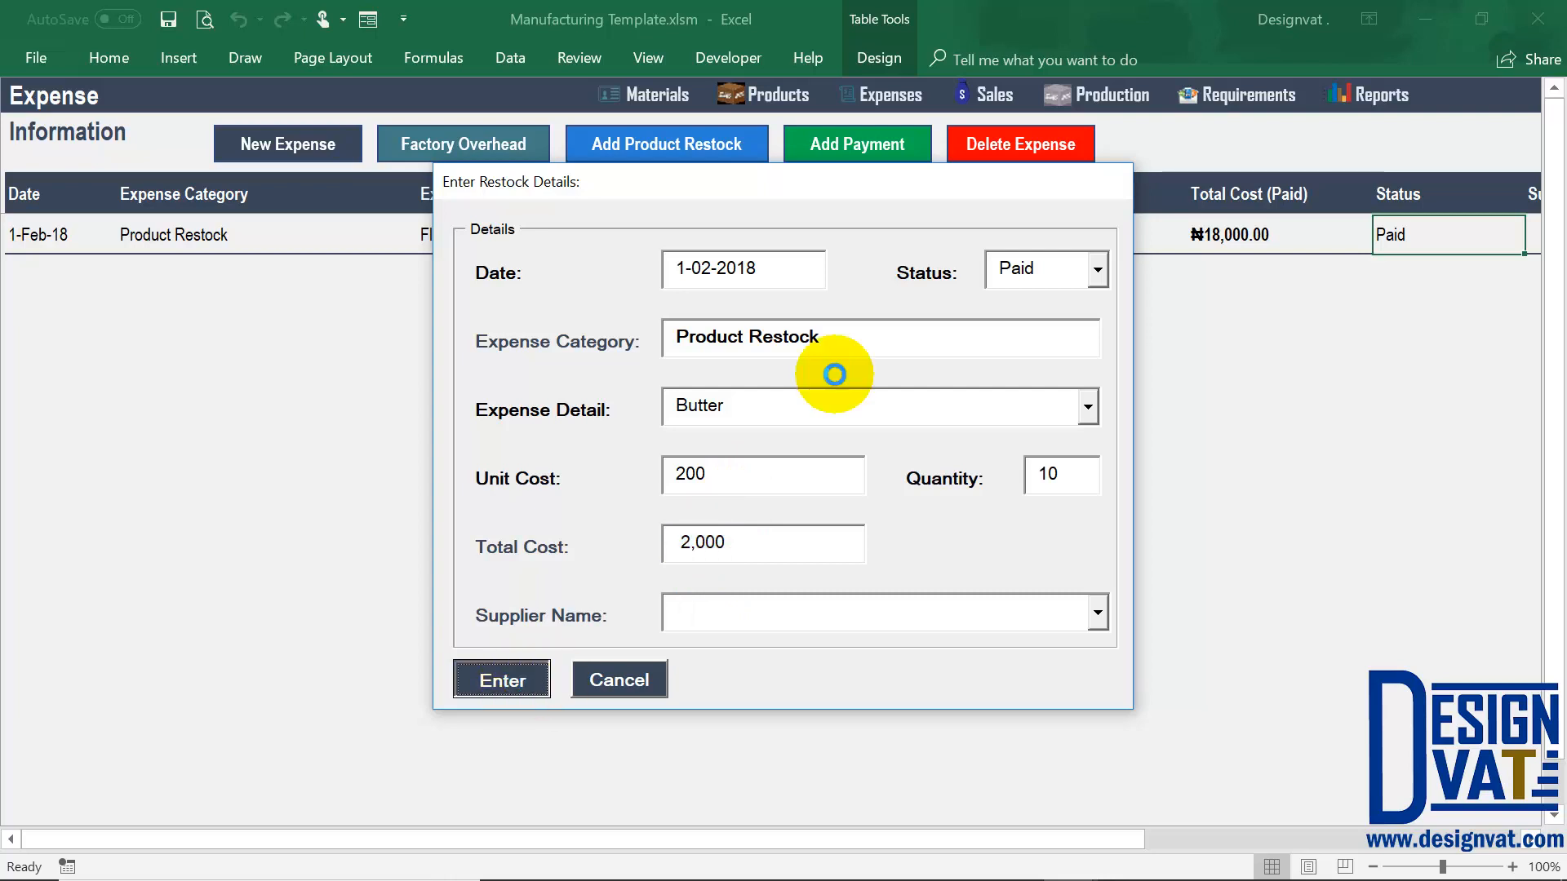
# Dismiss the Butter restock confirmation and review the dates, unit costs and quantities of the Flour and Butter expense rows
pyautogui.press('Return')
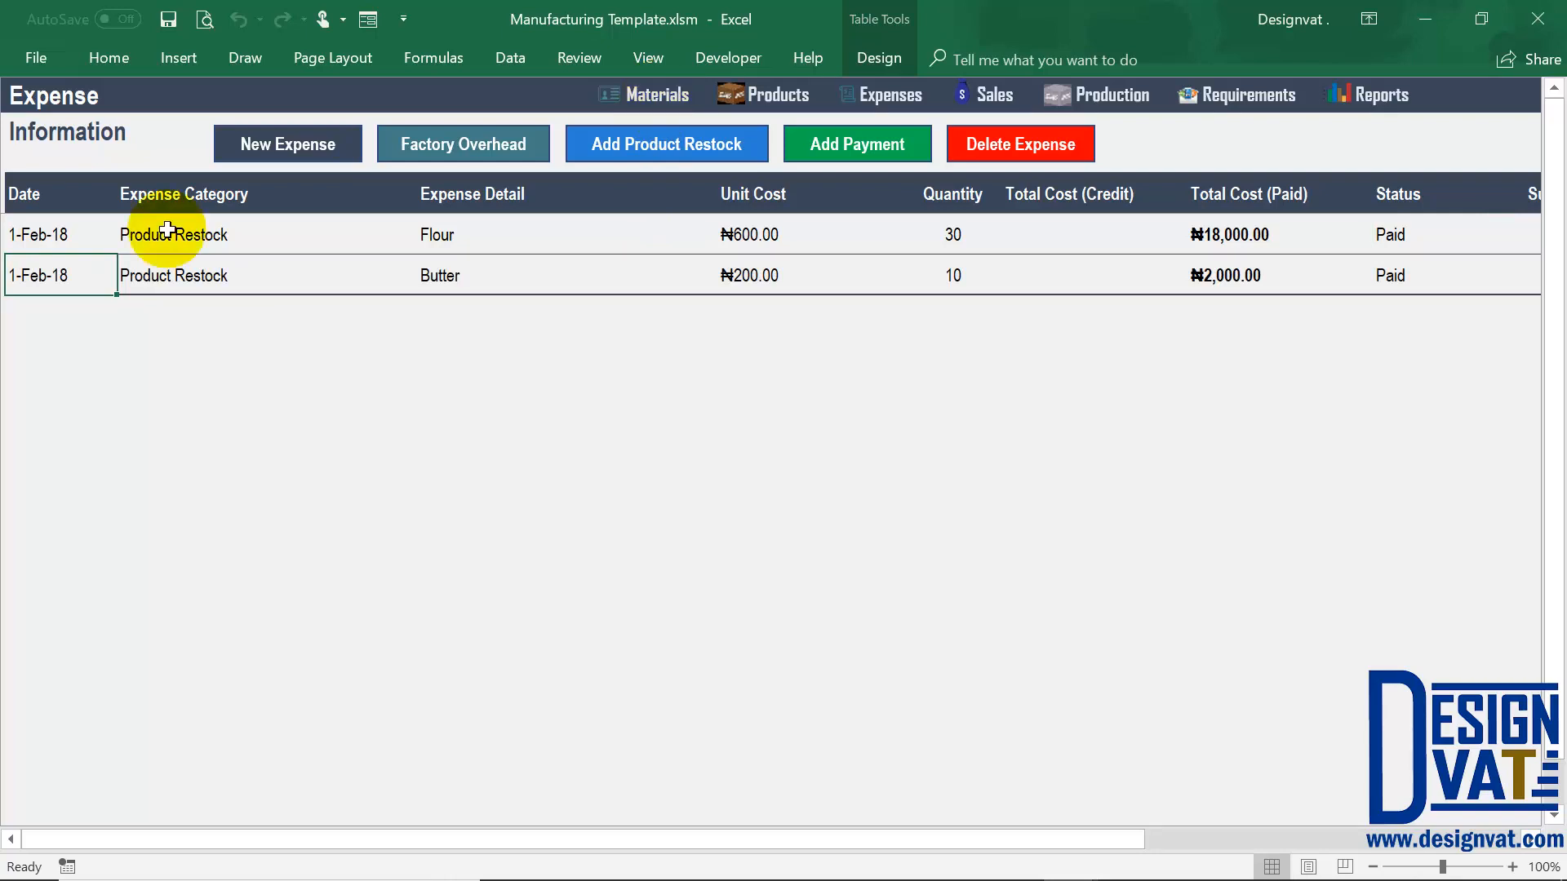
pyautogui.moveTo(63, 233); pyautogui.dragTo(63, 276)
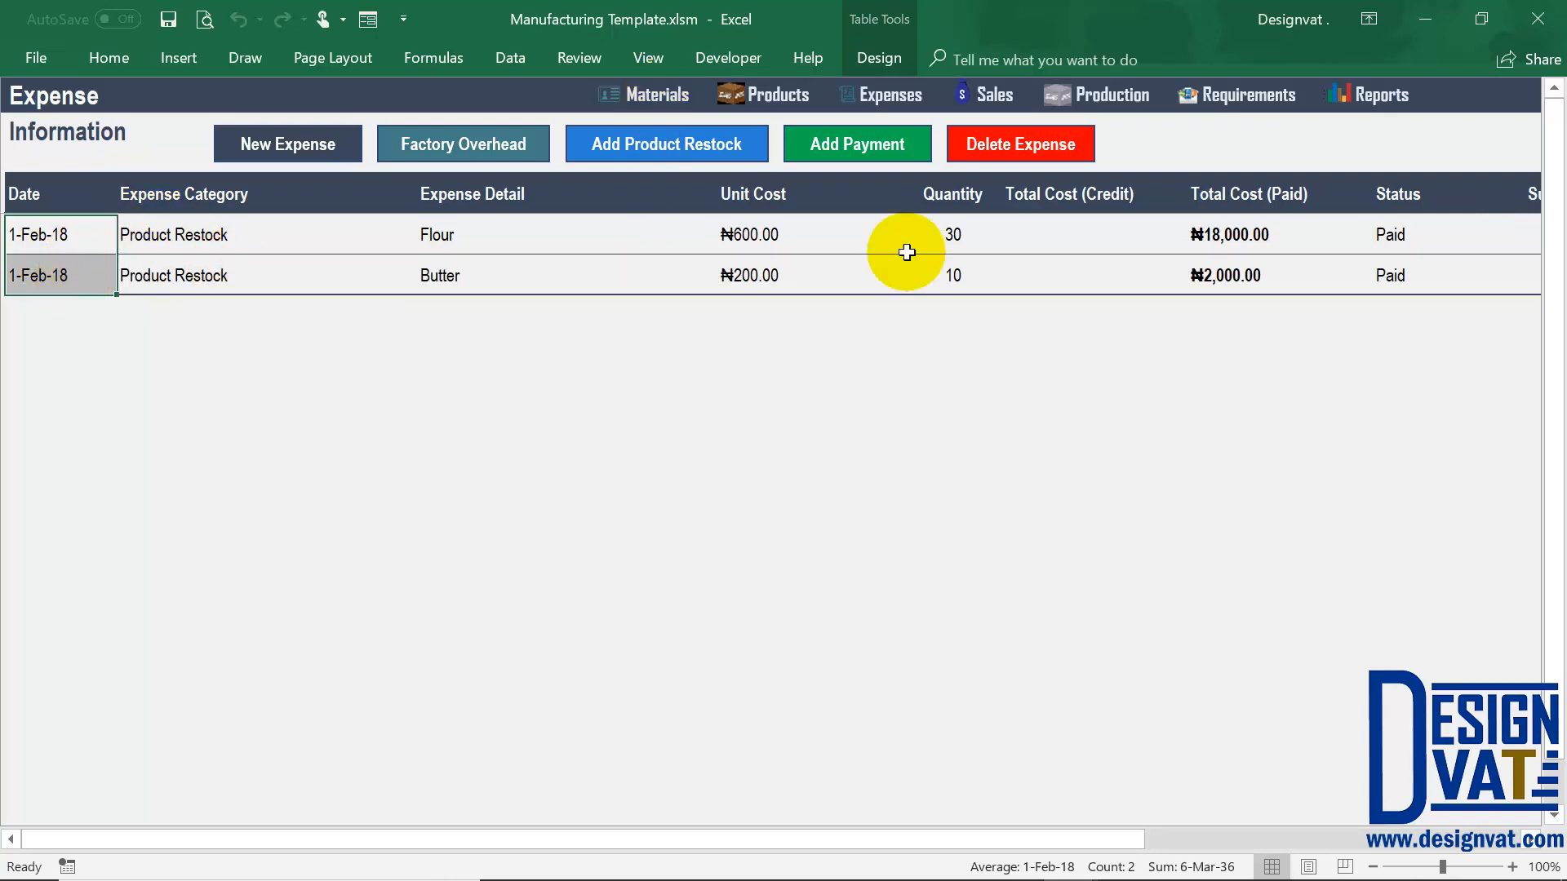
pyautogui.moveTo(812, 237); pyautogui.dragTo(793, 278)
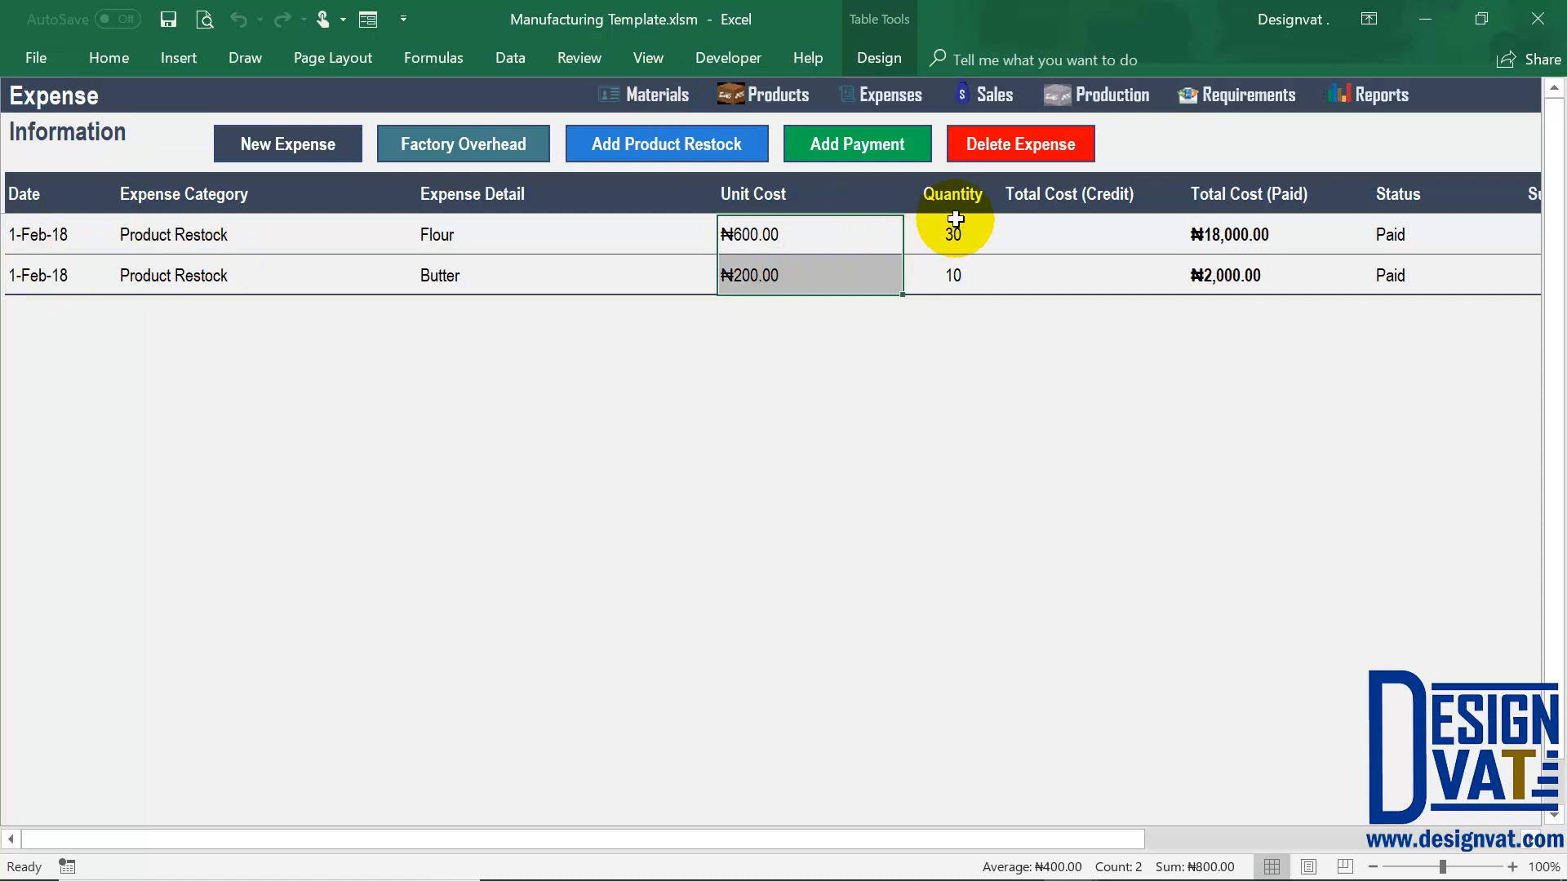
pyautogui.moveTo(955, 225); pyautogui.dragTo(947, 266)
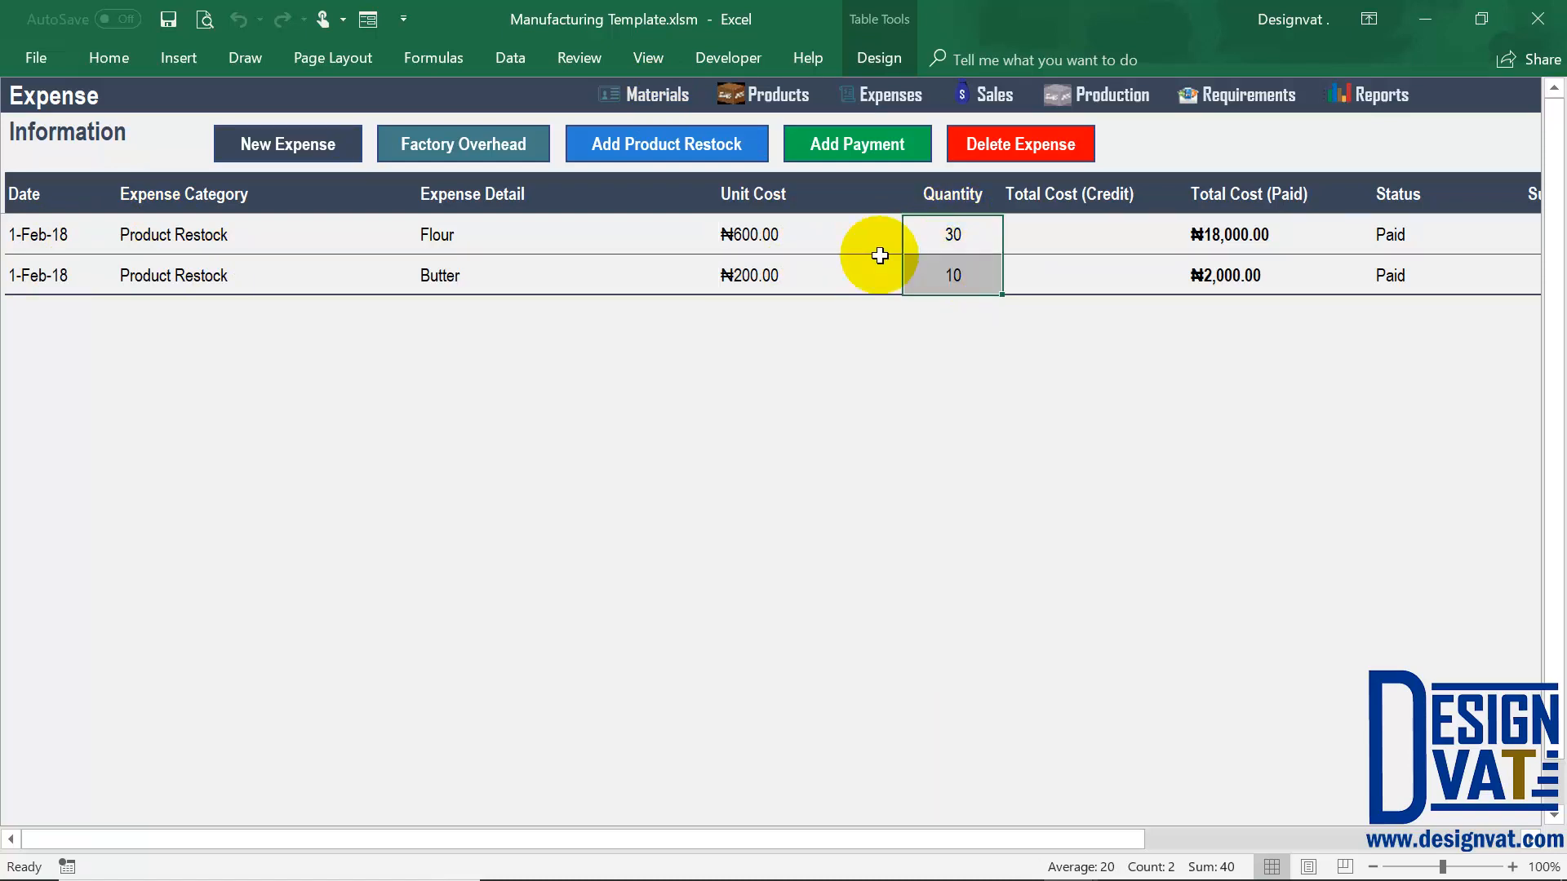
pyautogui.click(967, 277)
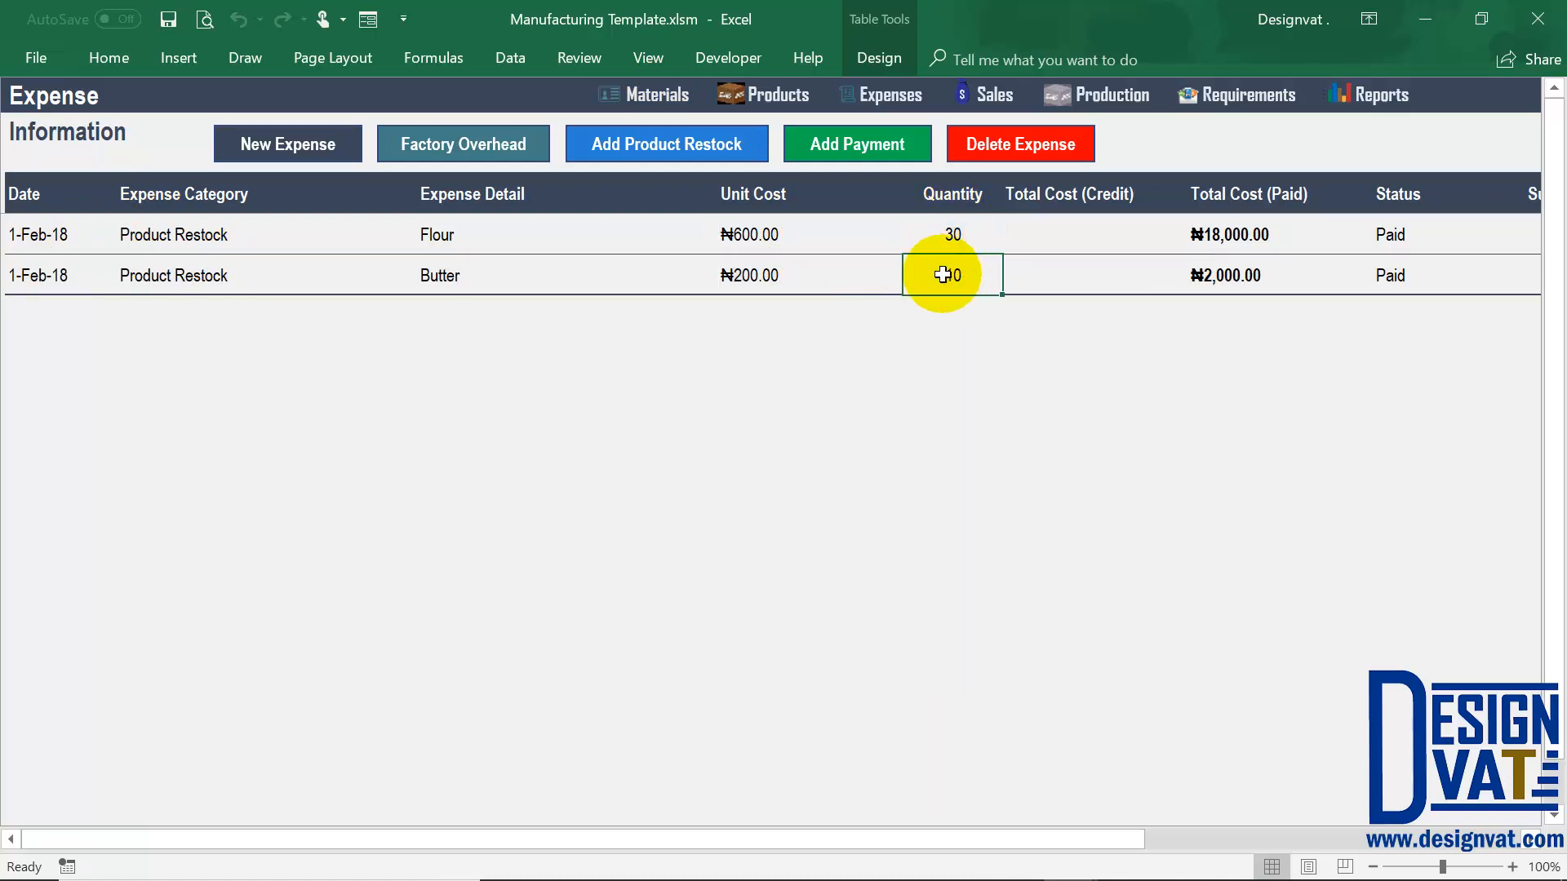
# Check the stock balances of Butter, Flour, Baking Powder and Eggs and their units of measure on the Materials sheet
pyautogui.click(658, 94)
pyautogui.click(249, 327)
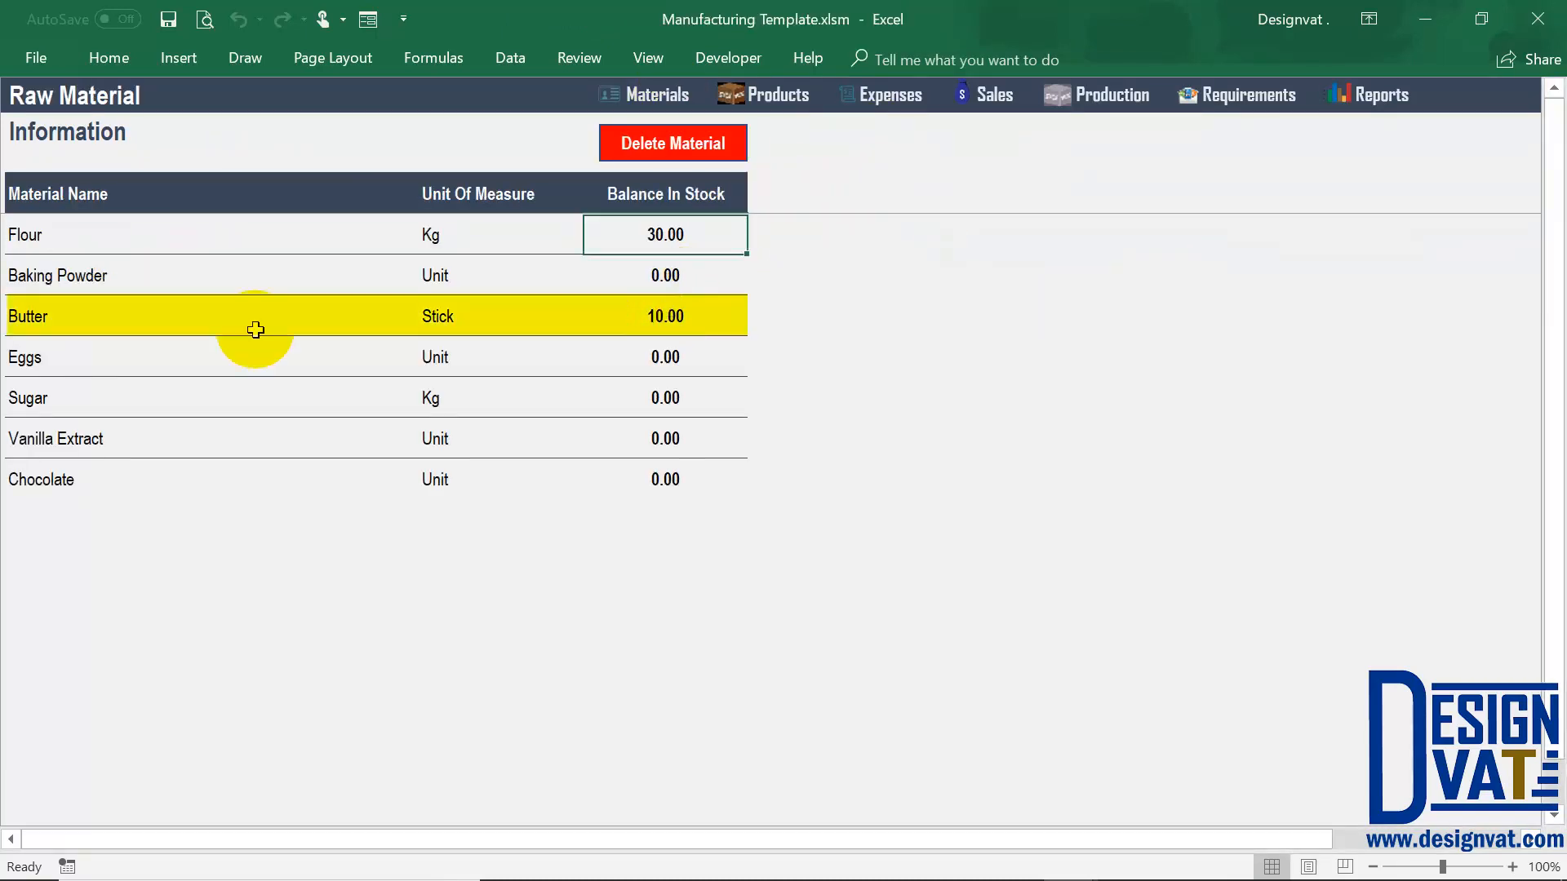
pyautogui.click(653, 315)
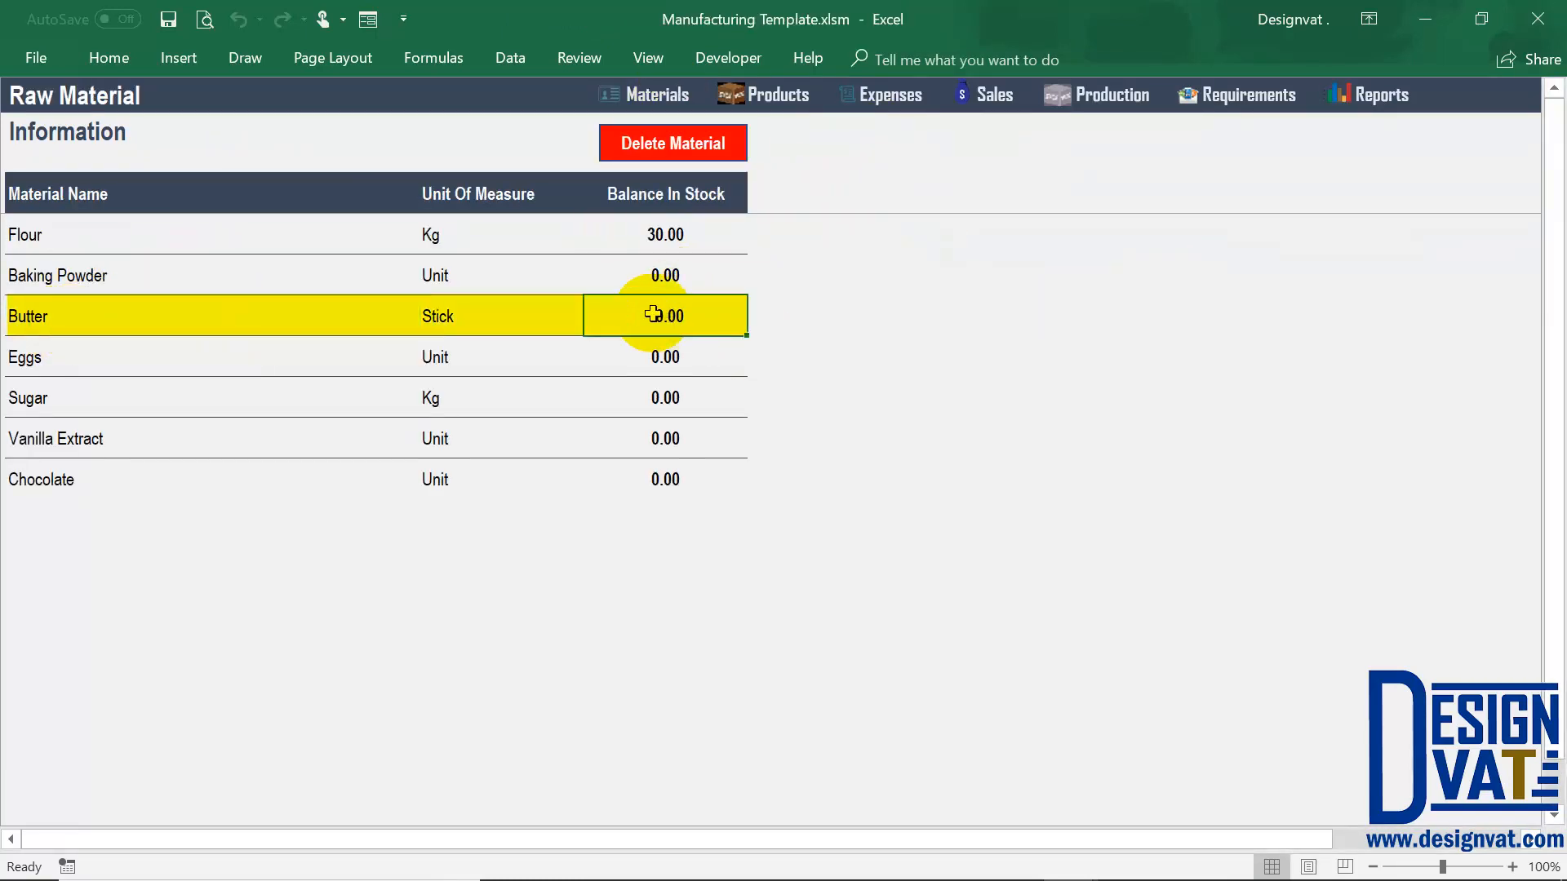
pyautogui.keyDown('shift'); pyautogui.click(521, 315); pyautogui.keyUp('shift')
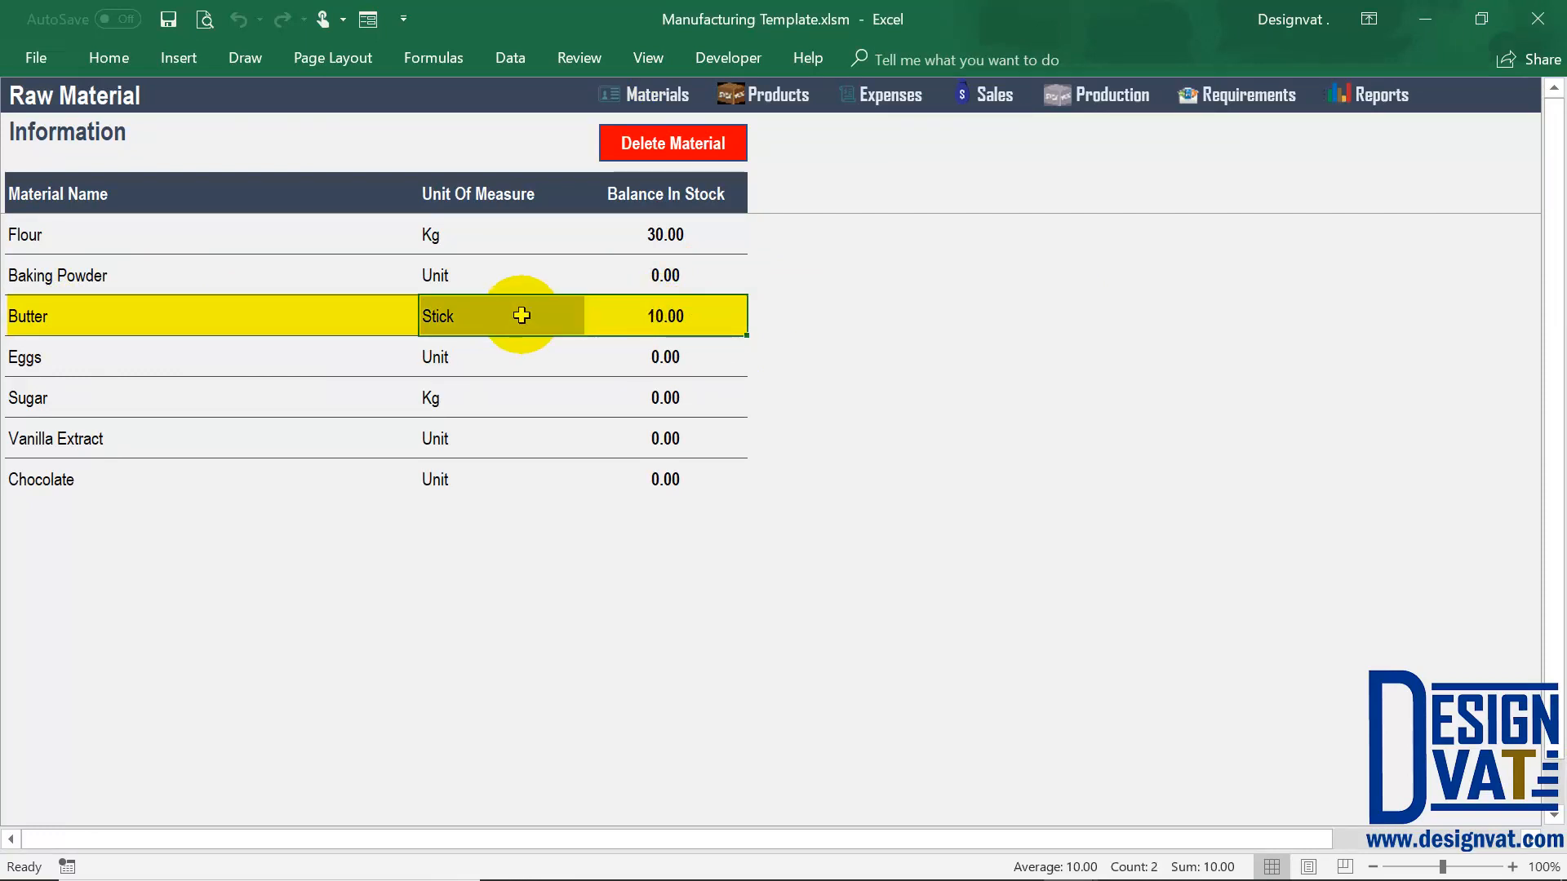
pyautogui.moveTo(664, 232); pyautogui.dragTo(493, 231)
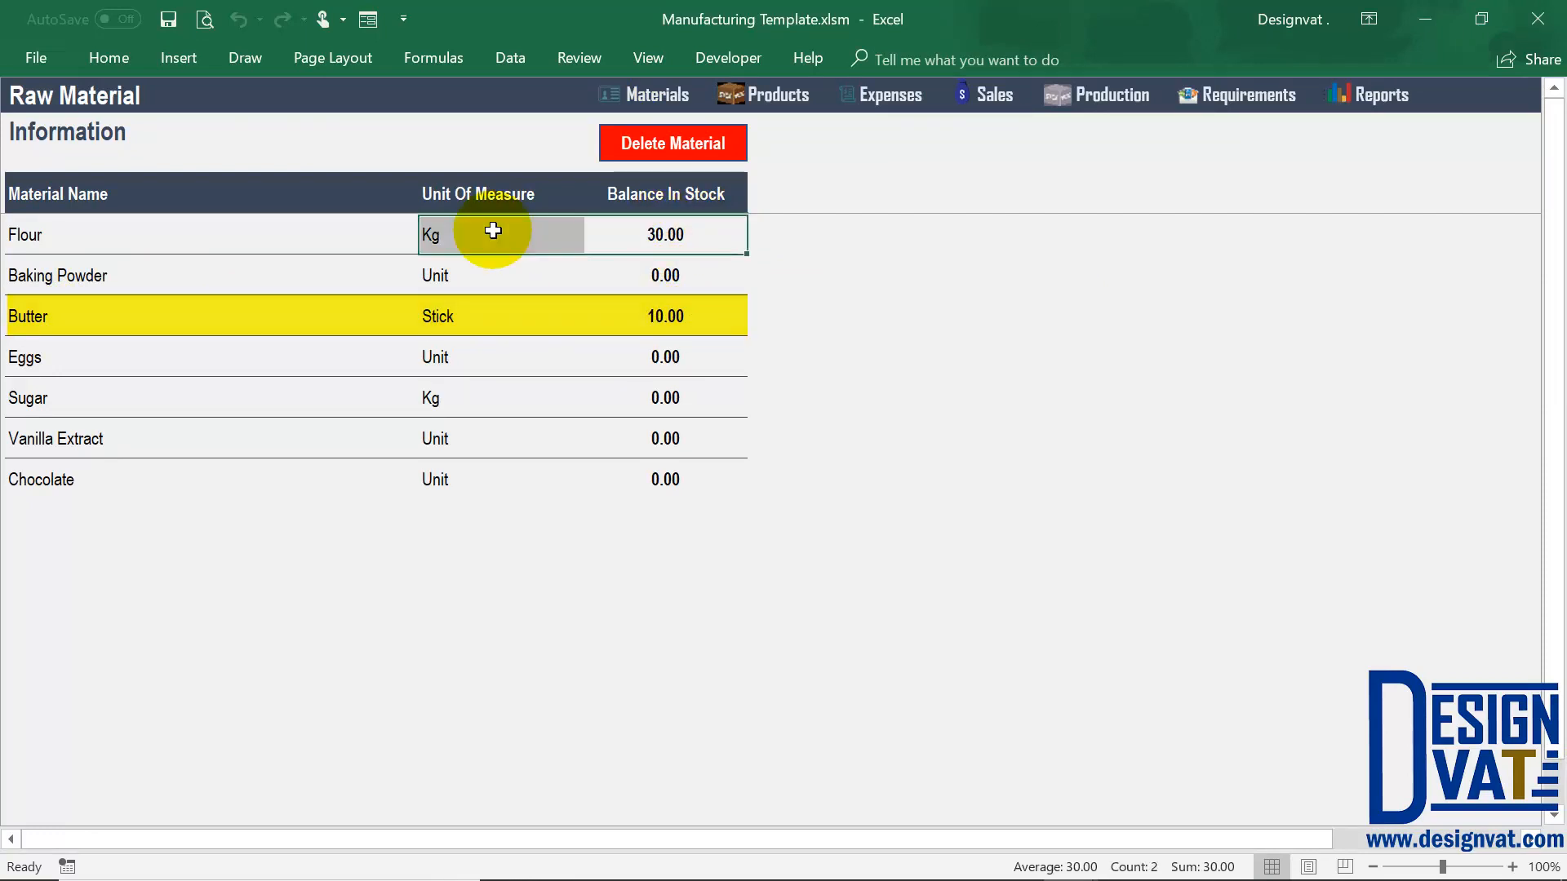
pyautogui.click(641, 321)
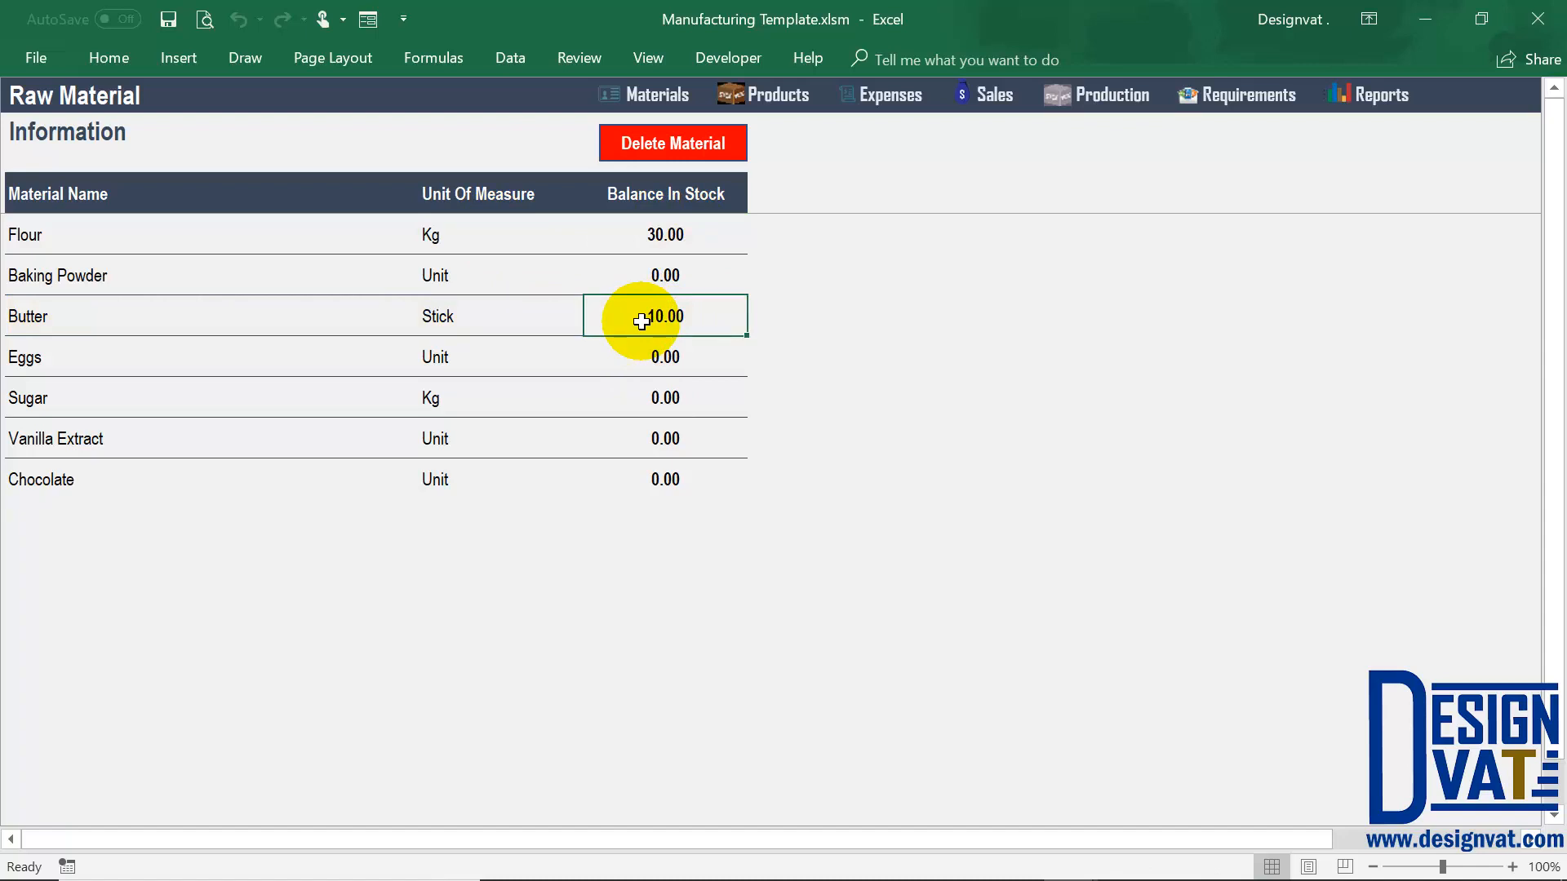
pyautogui.click(102, 275)
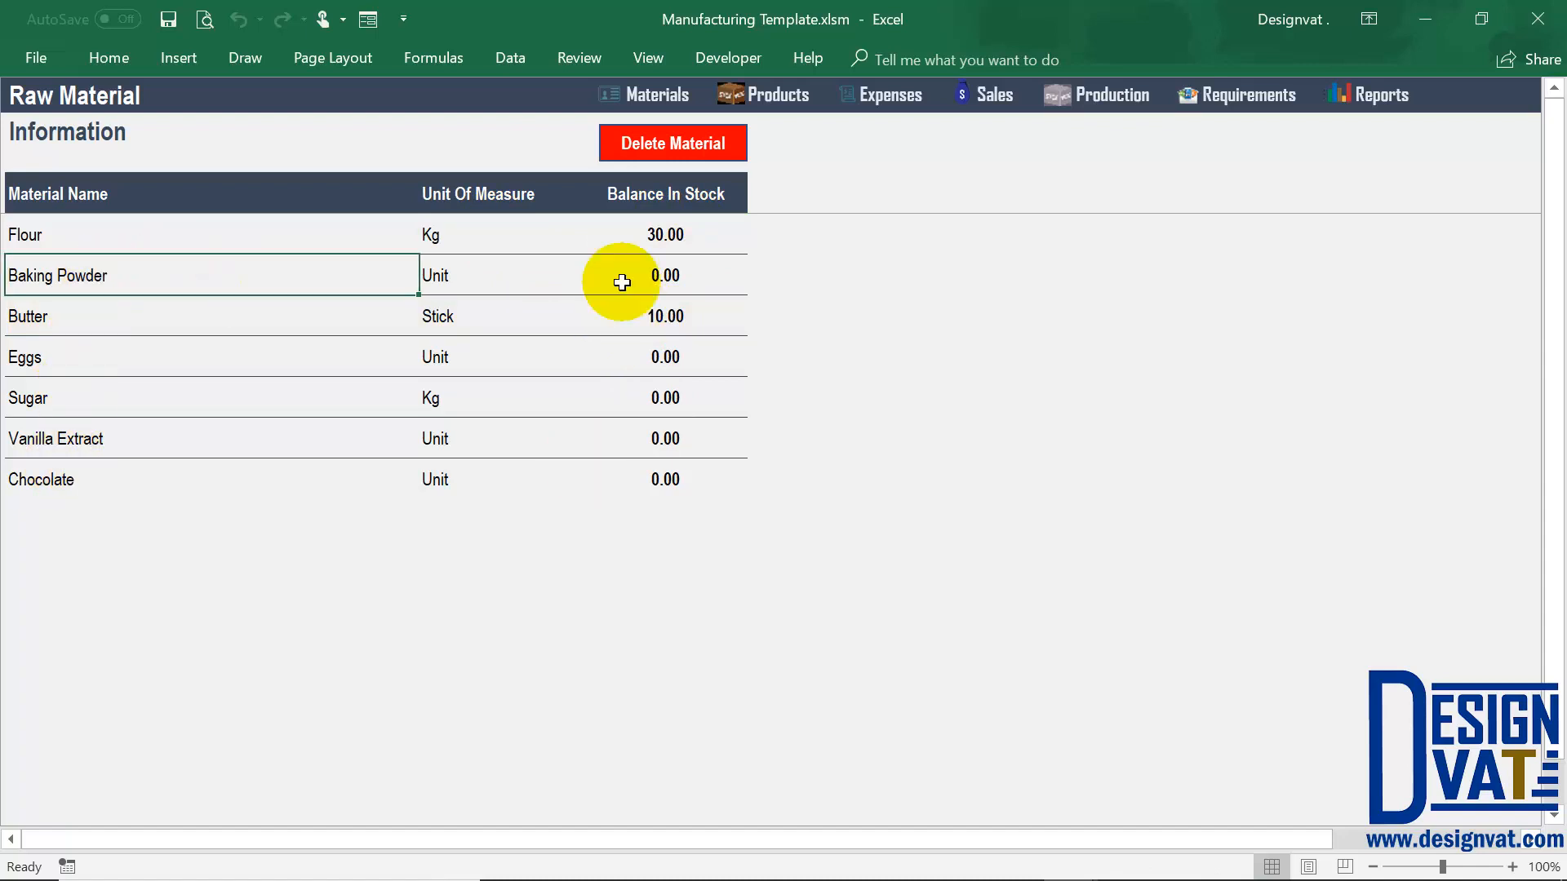
pyautogui.click(703, 284)
pyautogui.click(677, 358)
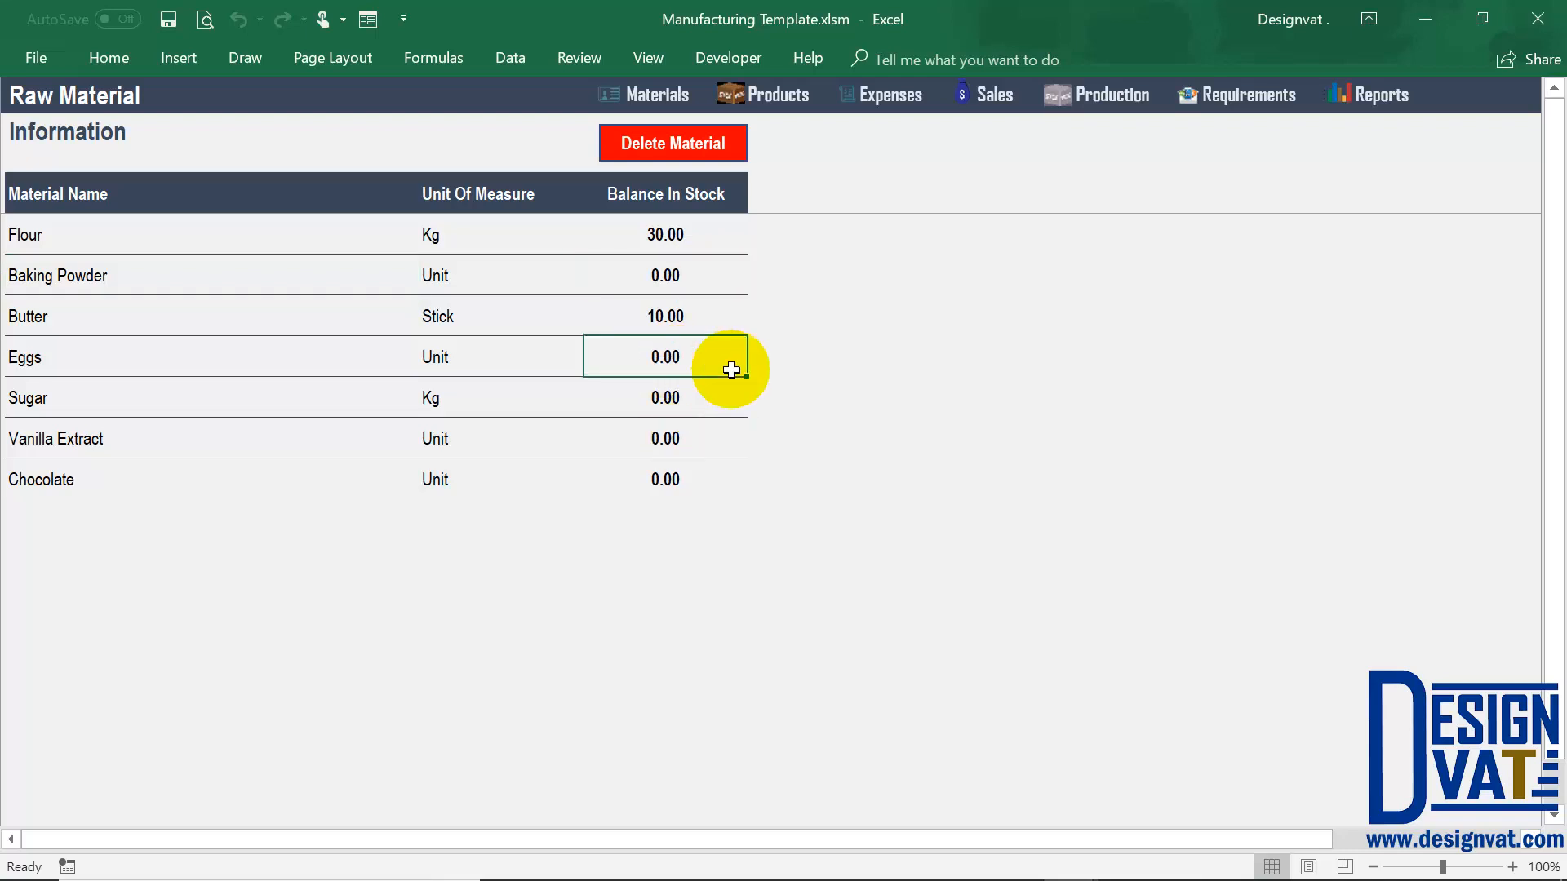
# Review the recorded restock rows on the Expenses sheet, covering dates, category, expense detail and the paid and credit total cost columns
pyautogui.click(908, 104)
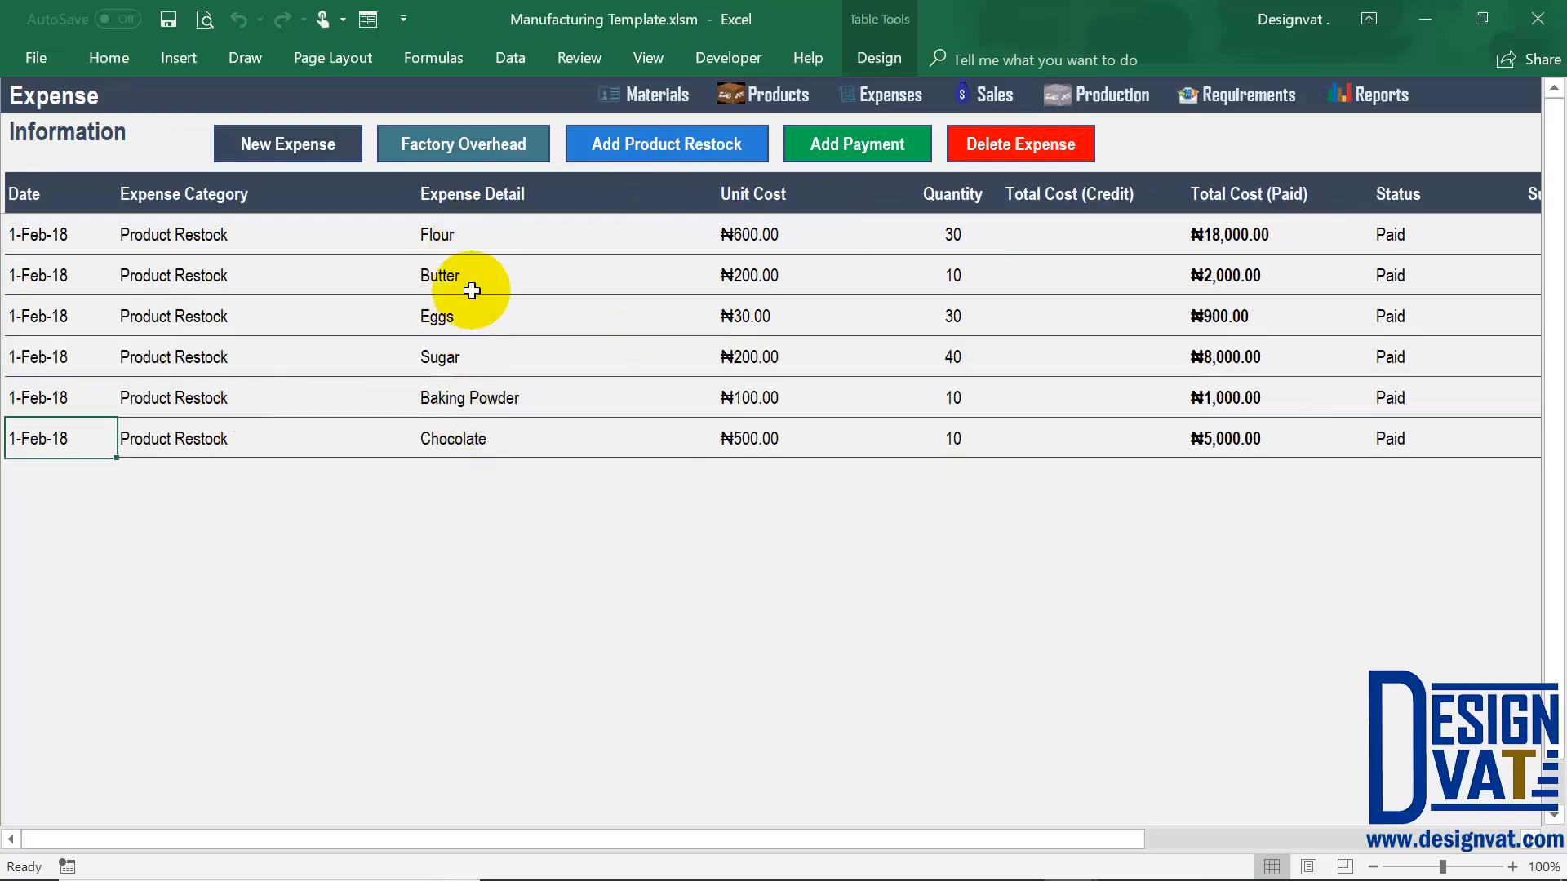
pyautogui.moveTo(56, 236); pyautogui.dragTo(41, 355)
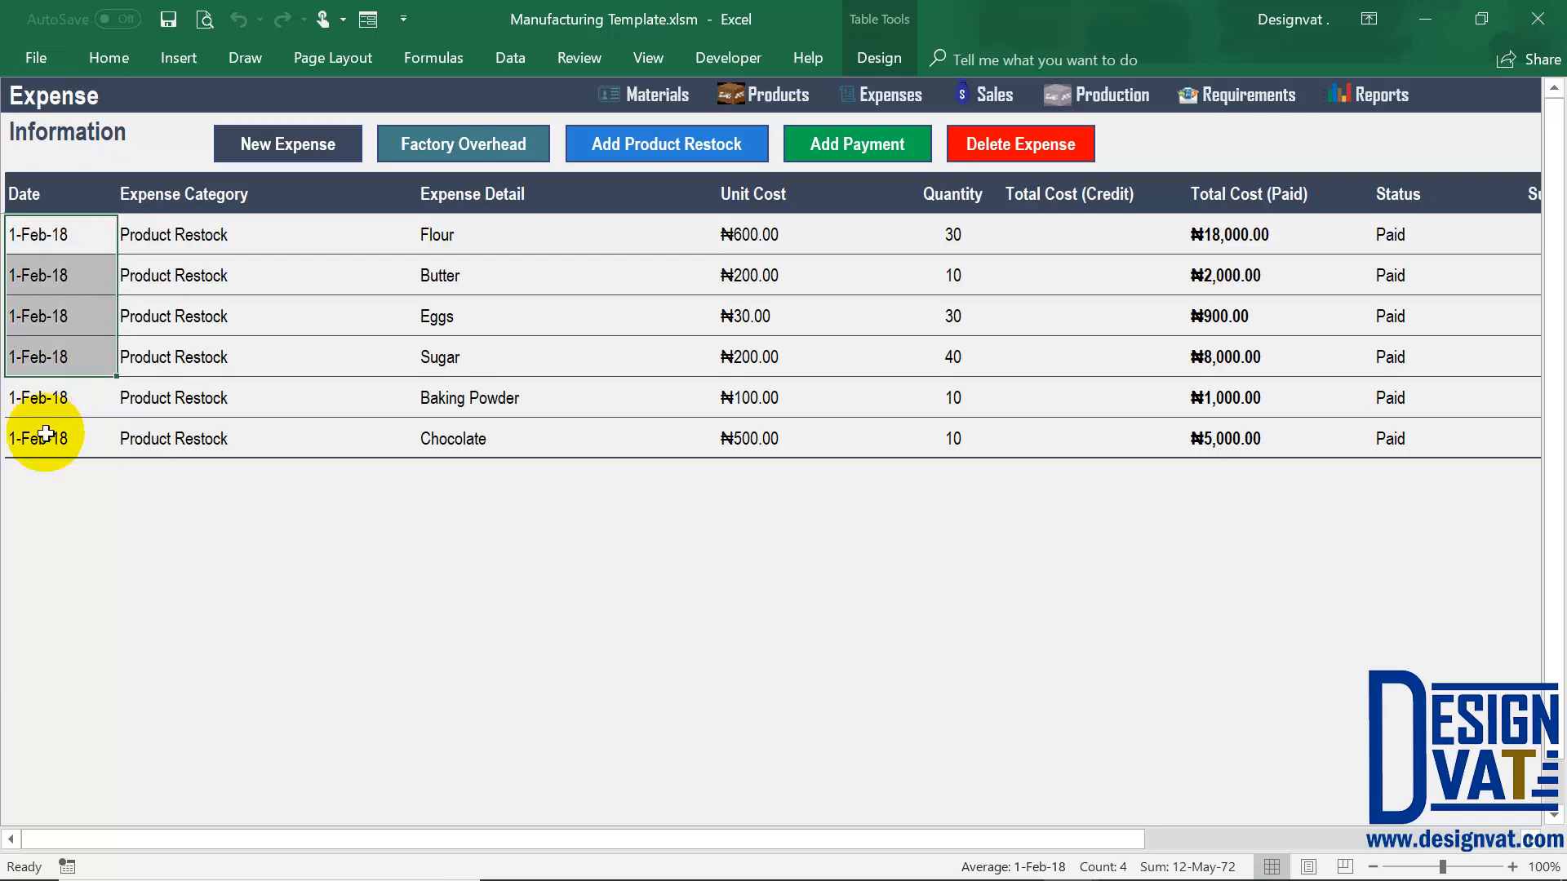
pyautogui.moveTo(45, 434); pyautogui.dragTo(45, 438)
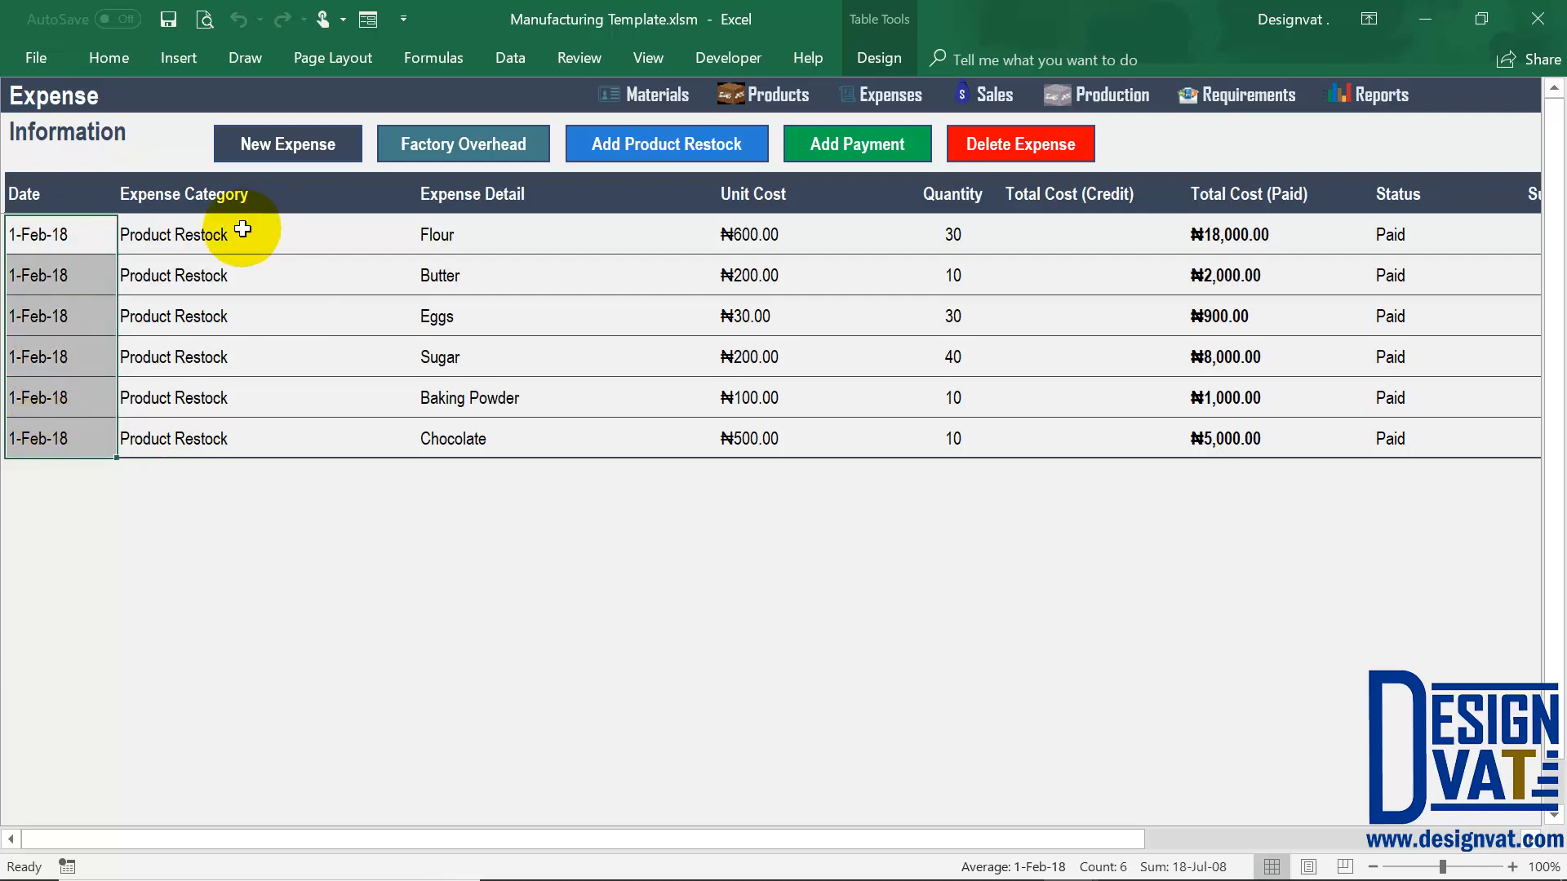
pyautogui.click(175, 234)
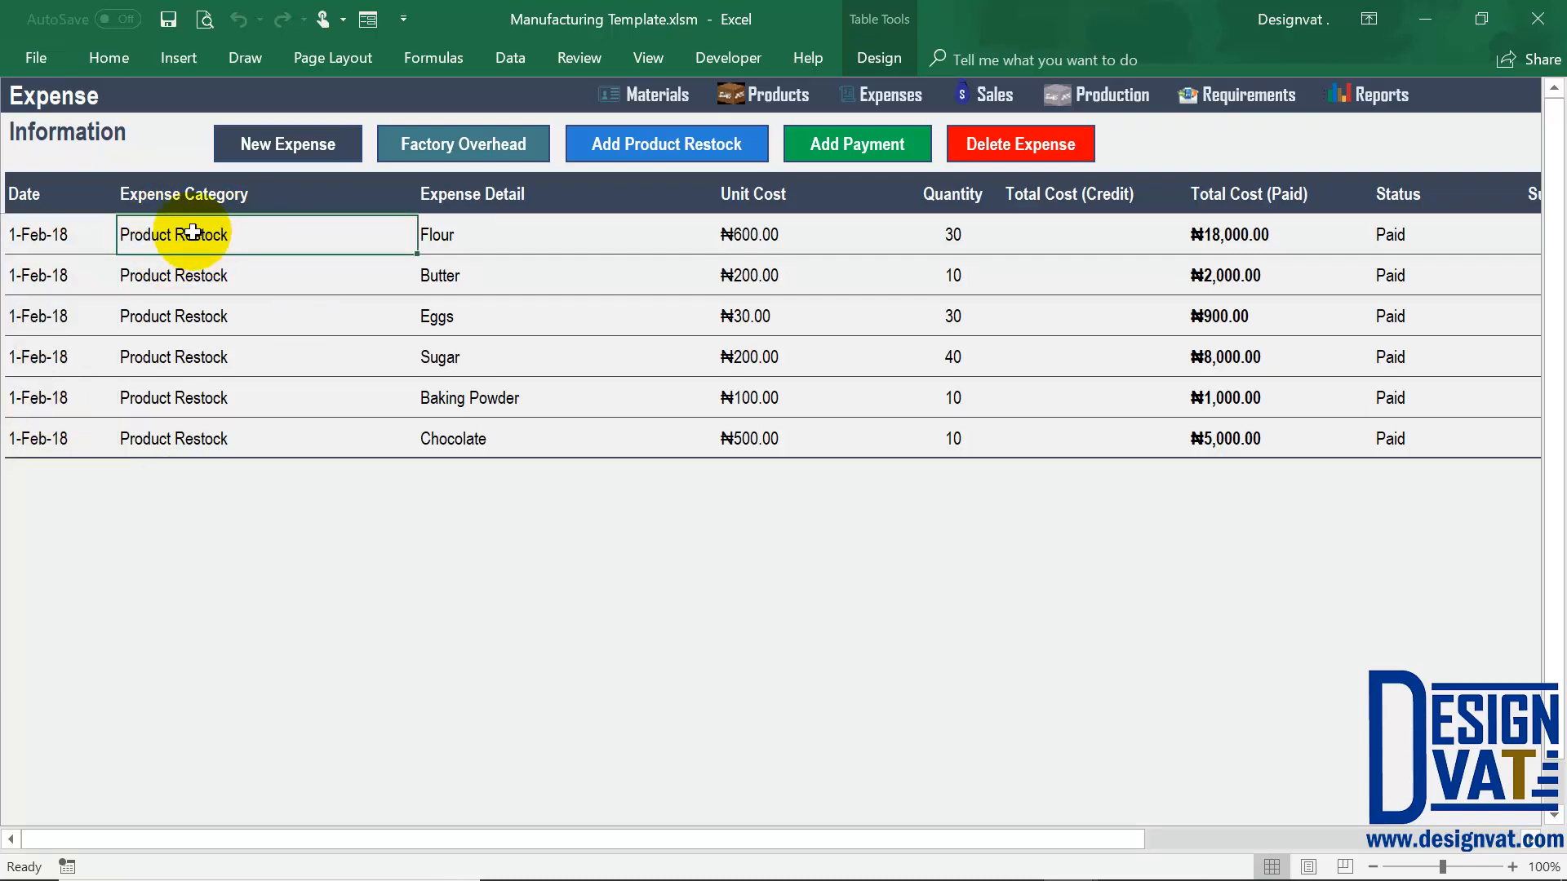
pyautogui.click(535, 235)
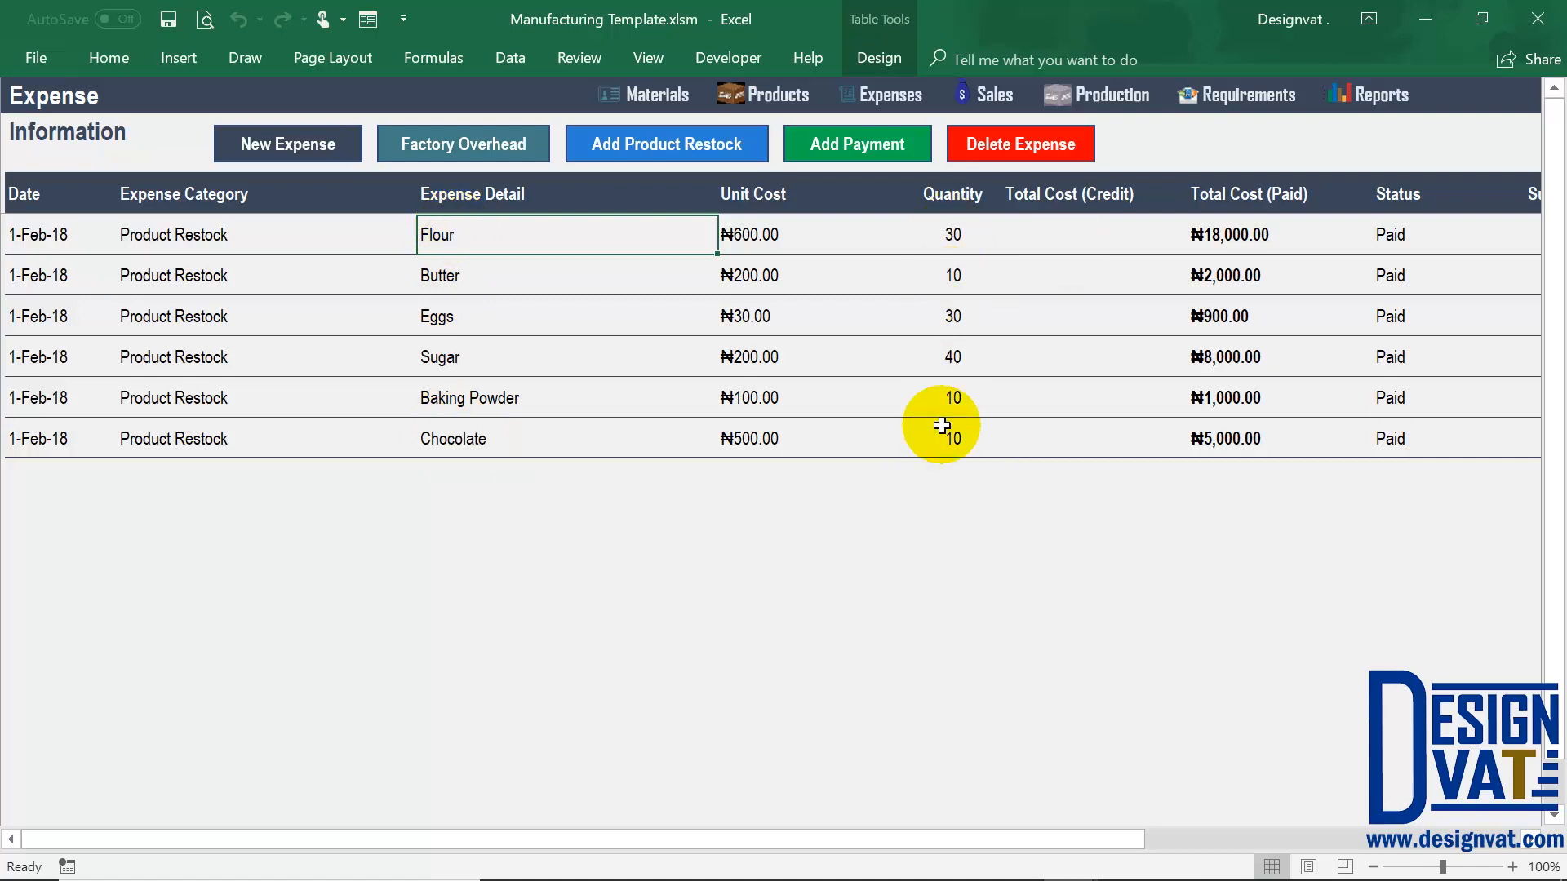
pyautogui.click(1228, 193)
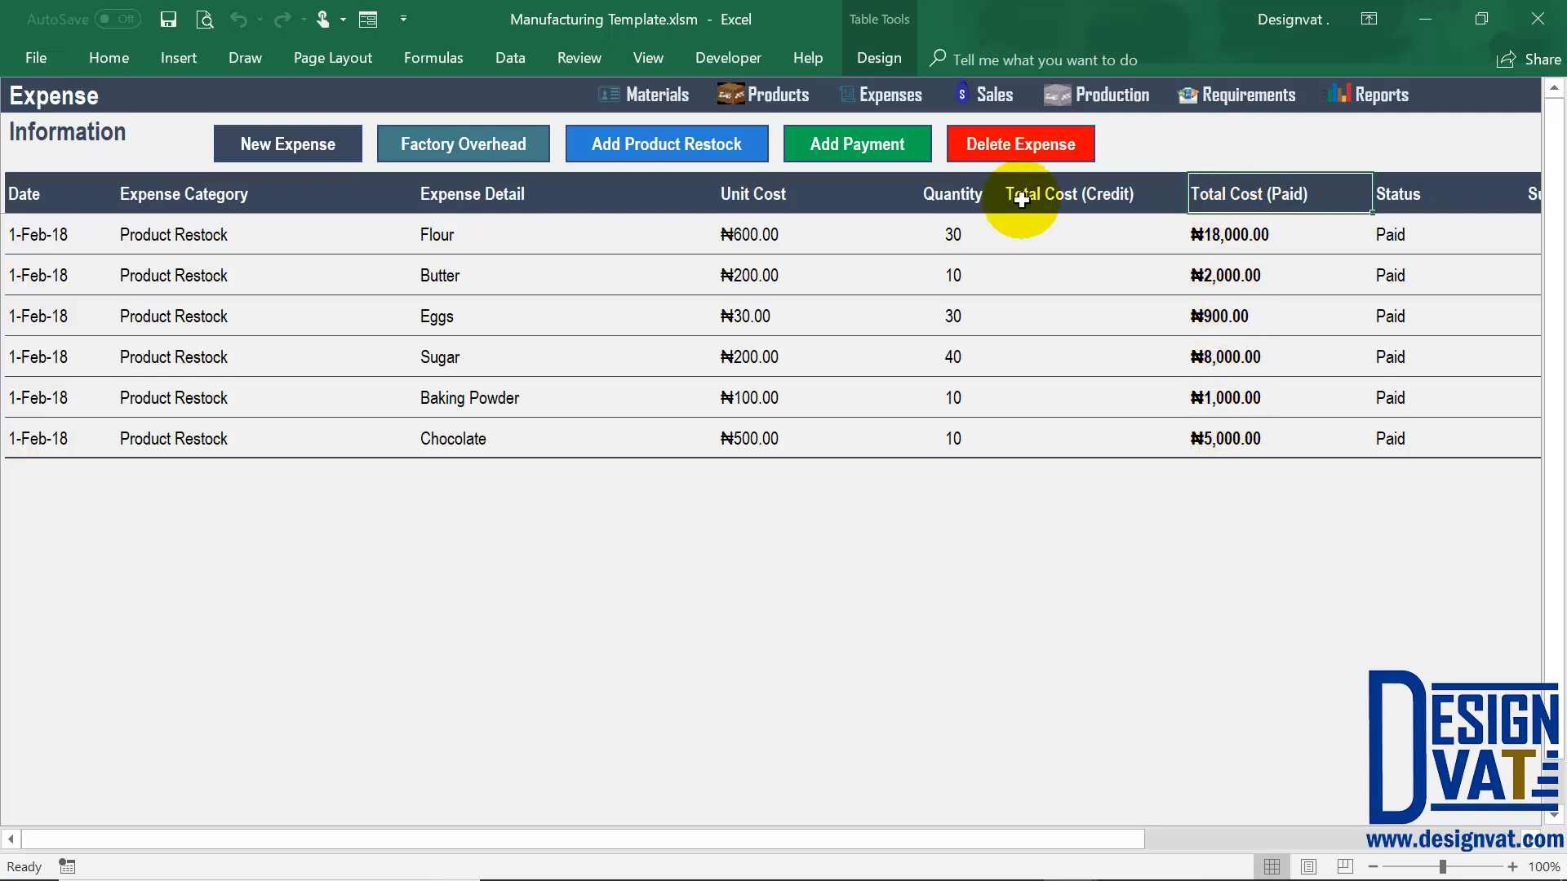
pyautogui.click(1059, 193)
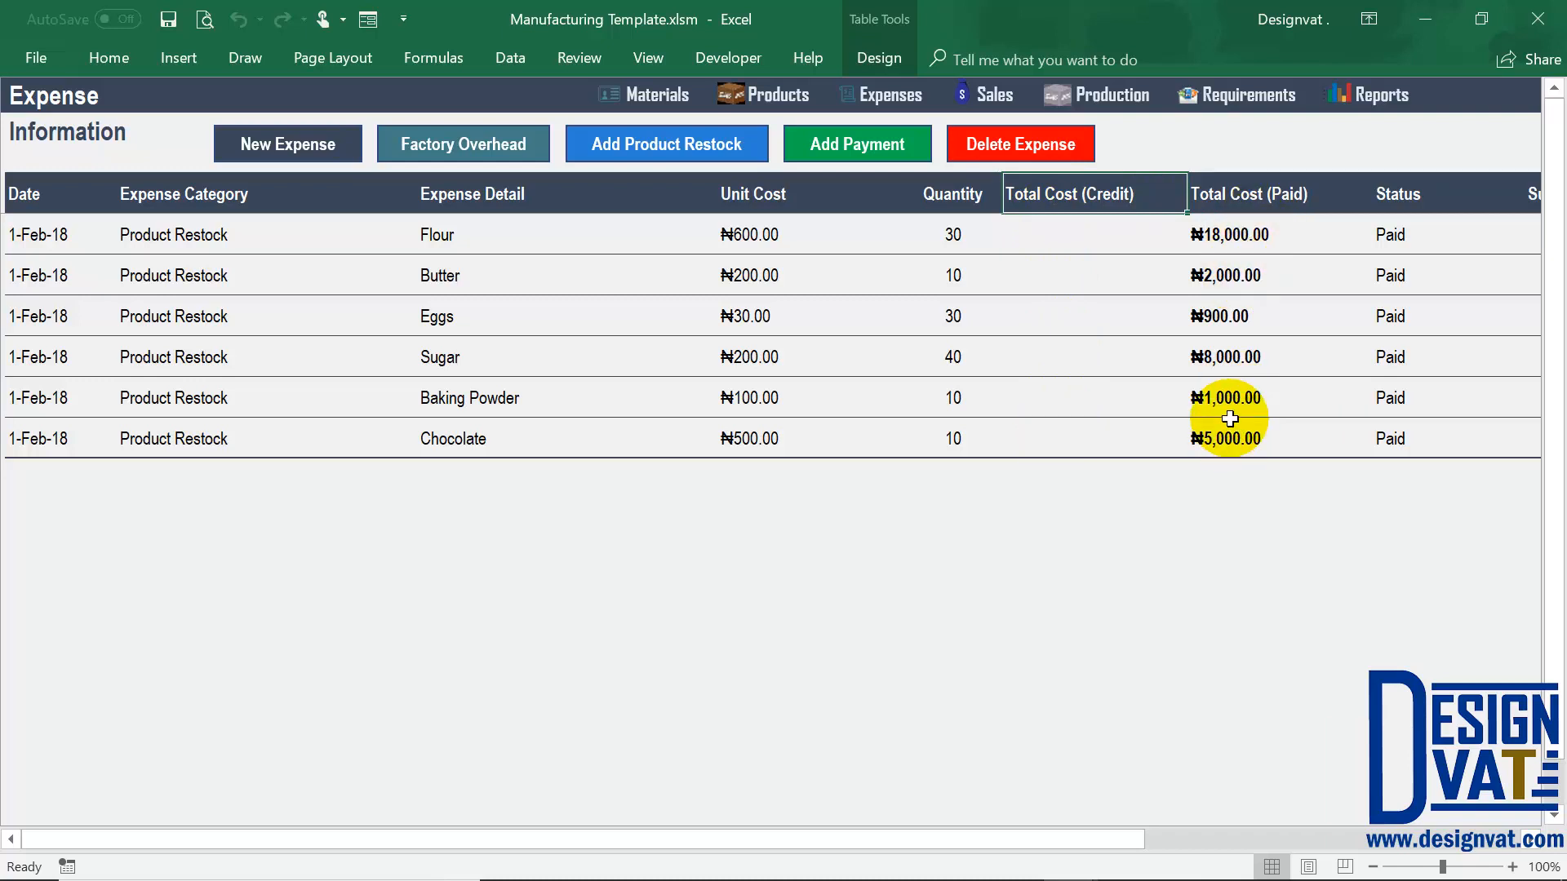
# Check the balance in stock of each restocked material, from Flour to Chocolate, on the Materials sheet
pyautogui.click(662, 96)
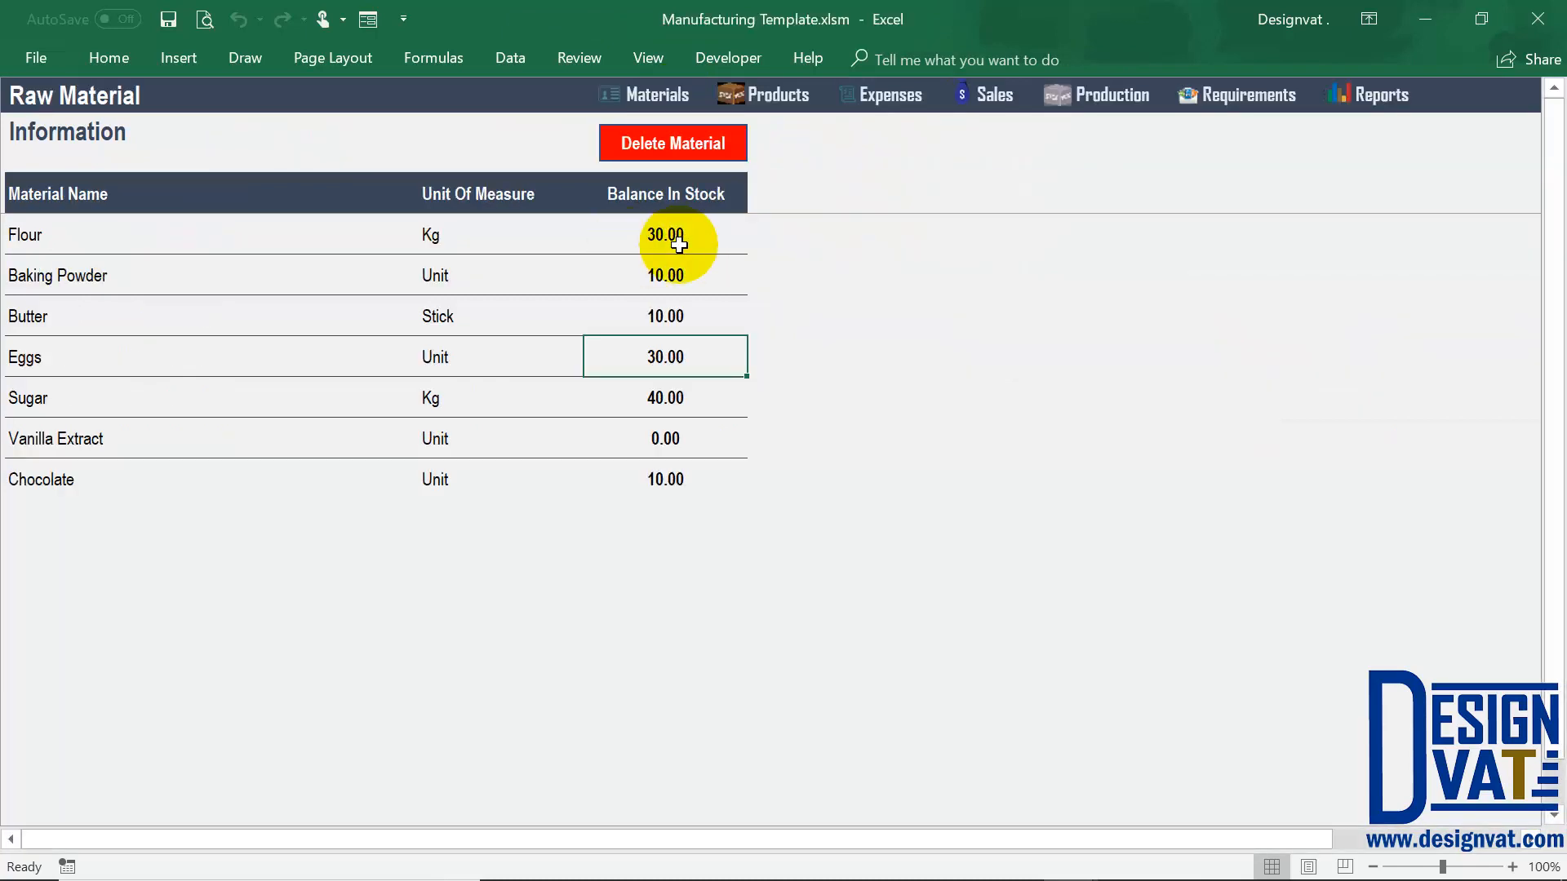
pyautogui.click(677, 240)
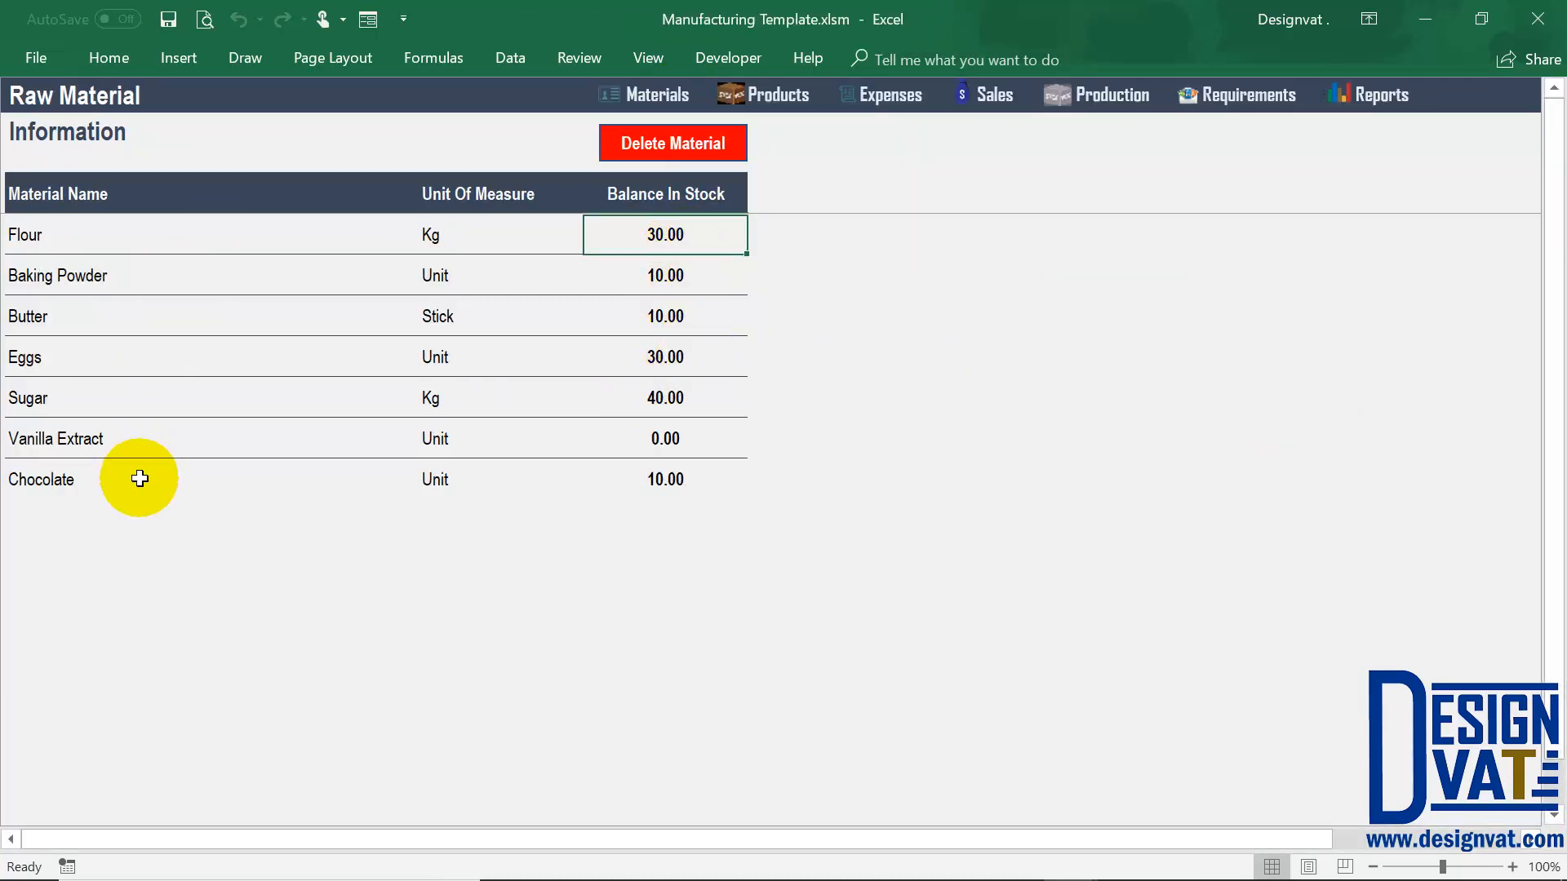
pyautogui.click(123, 441)
pyautogui.click(666, 481)
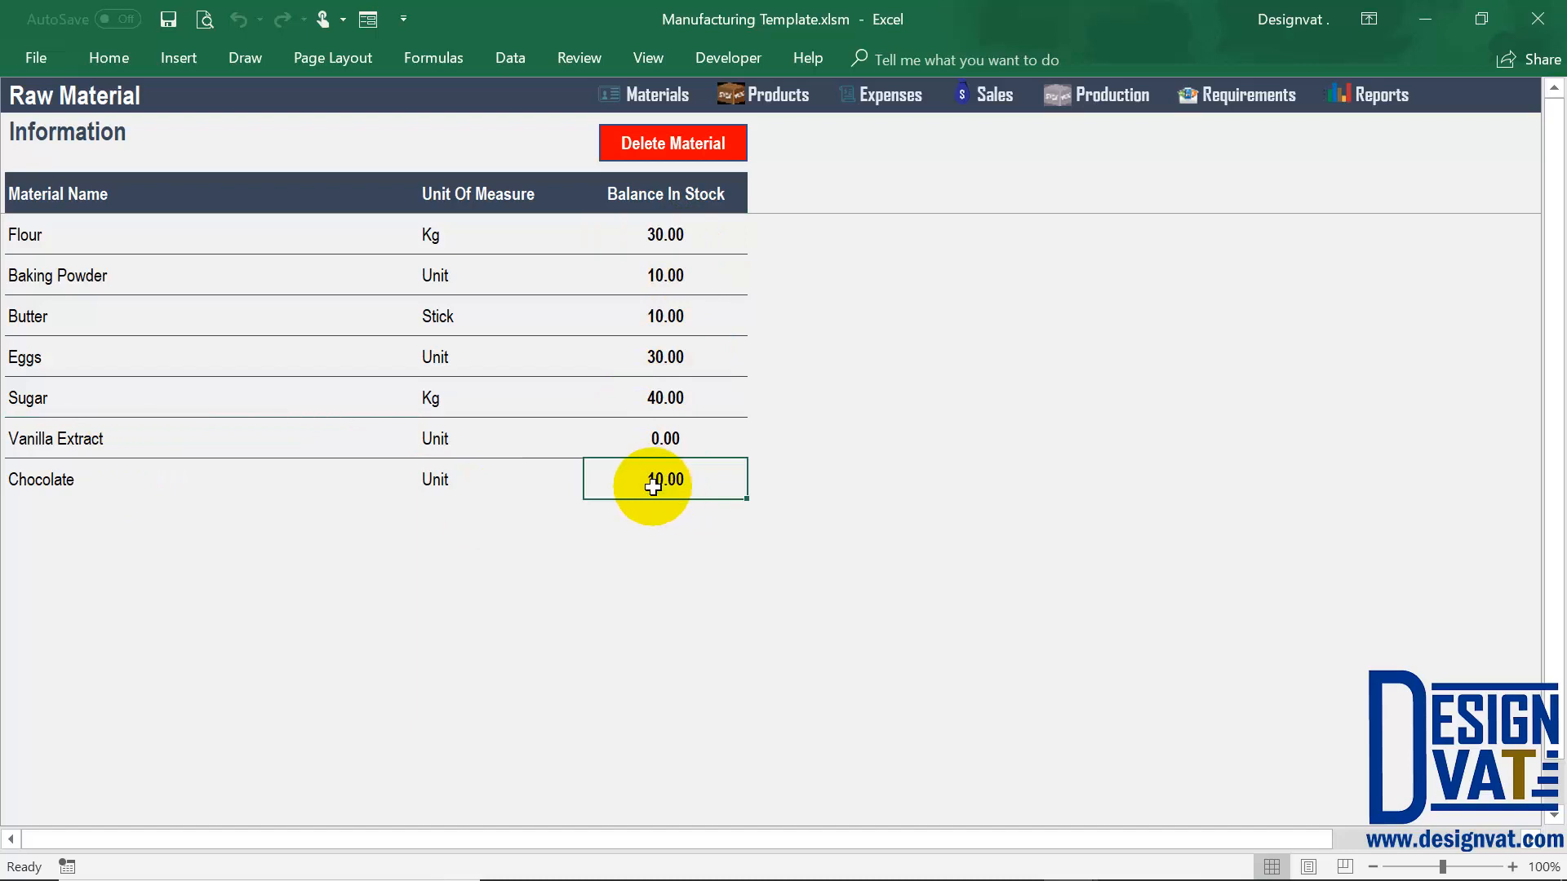
pyautogui.click(663, 400)
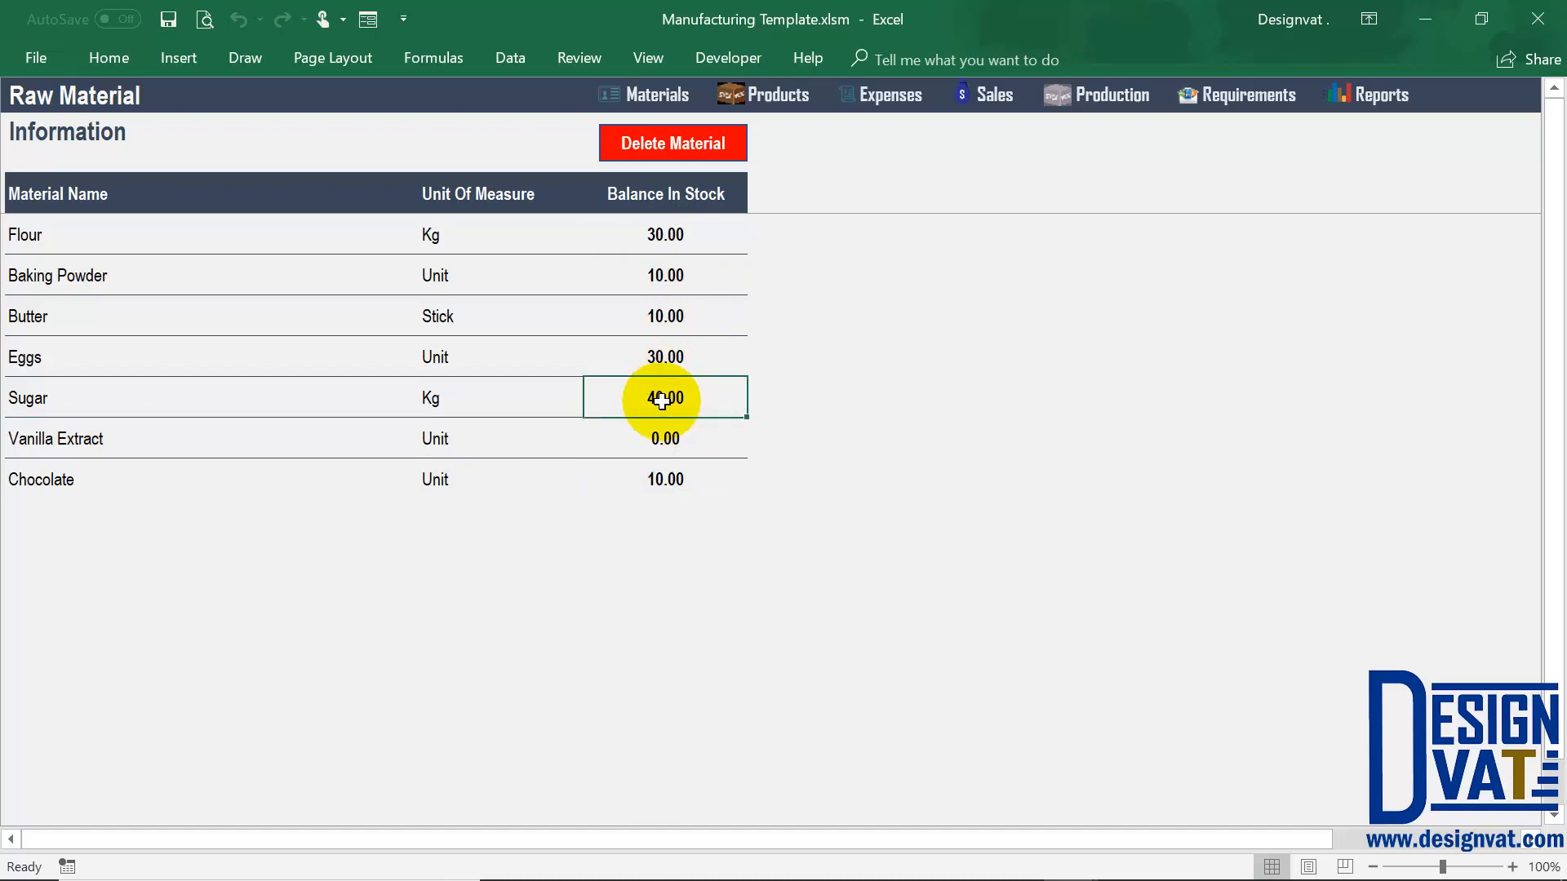
pyautogui.click(664, 355)
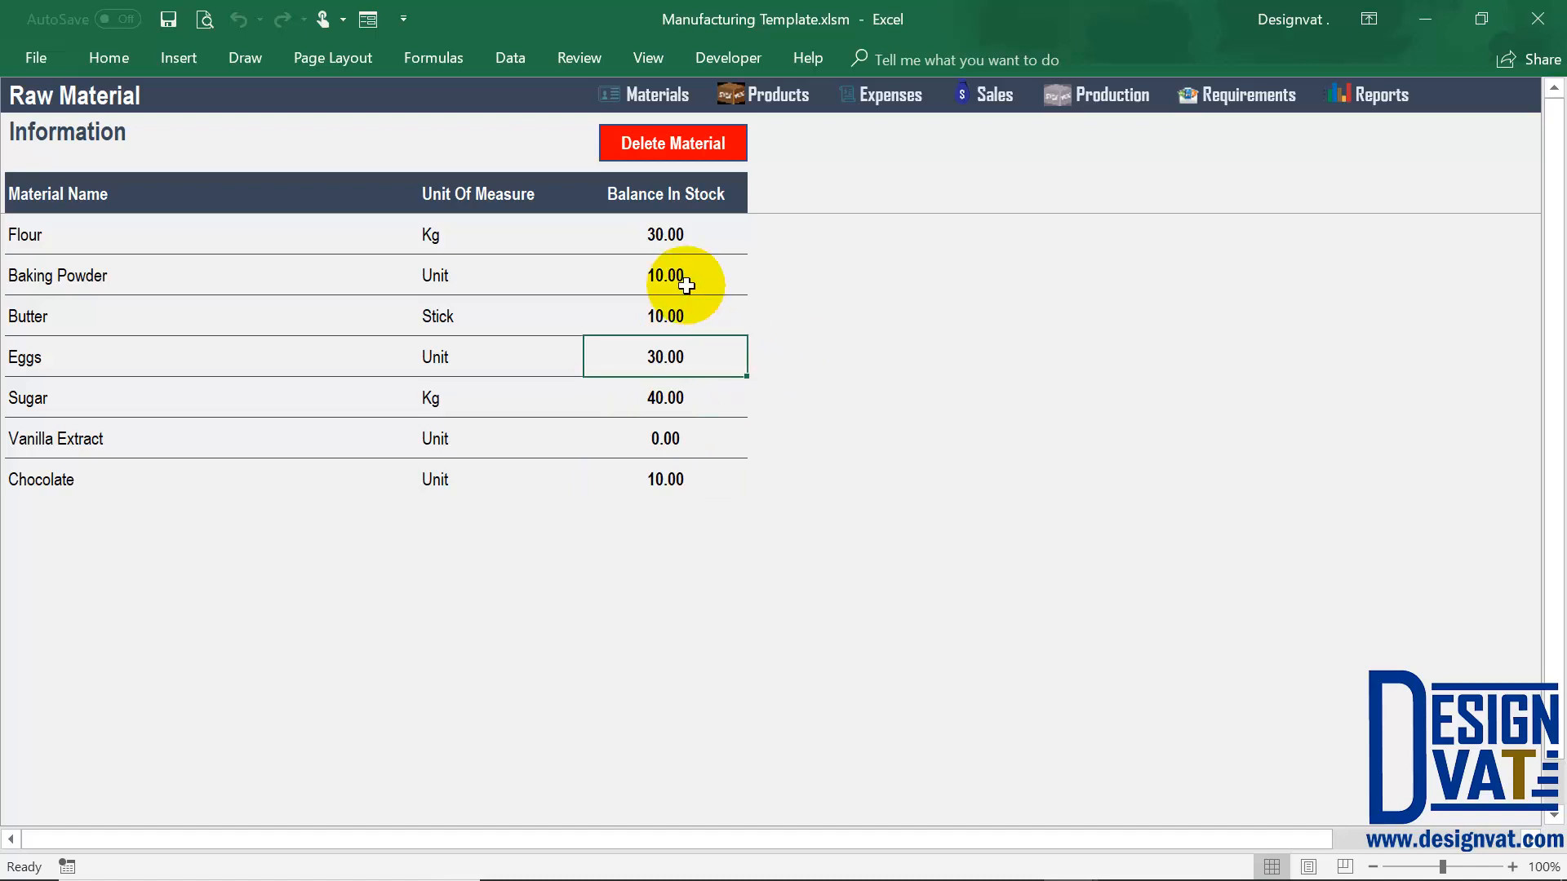
pyautogui.click(665, 313)
pyautogui.click(665, 271)
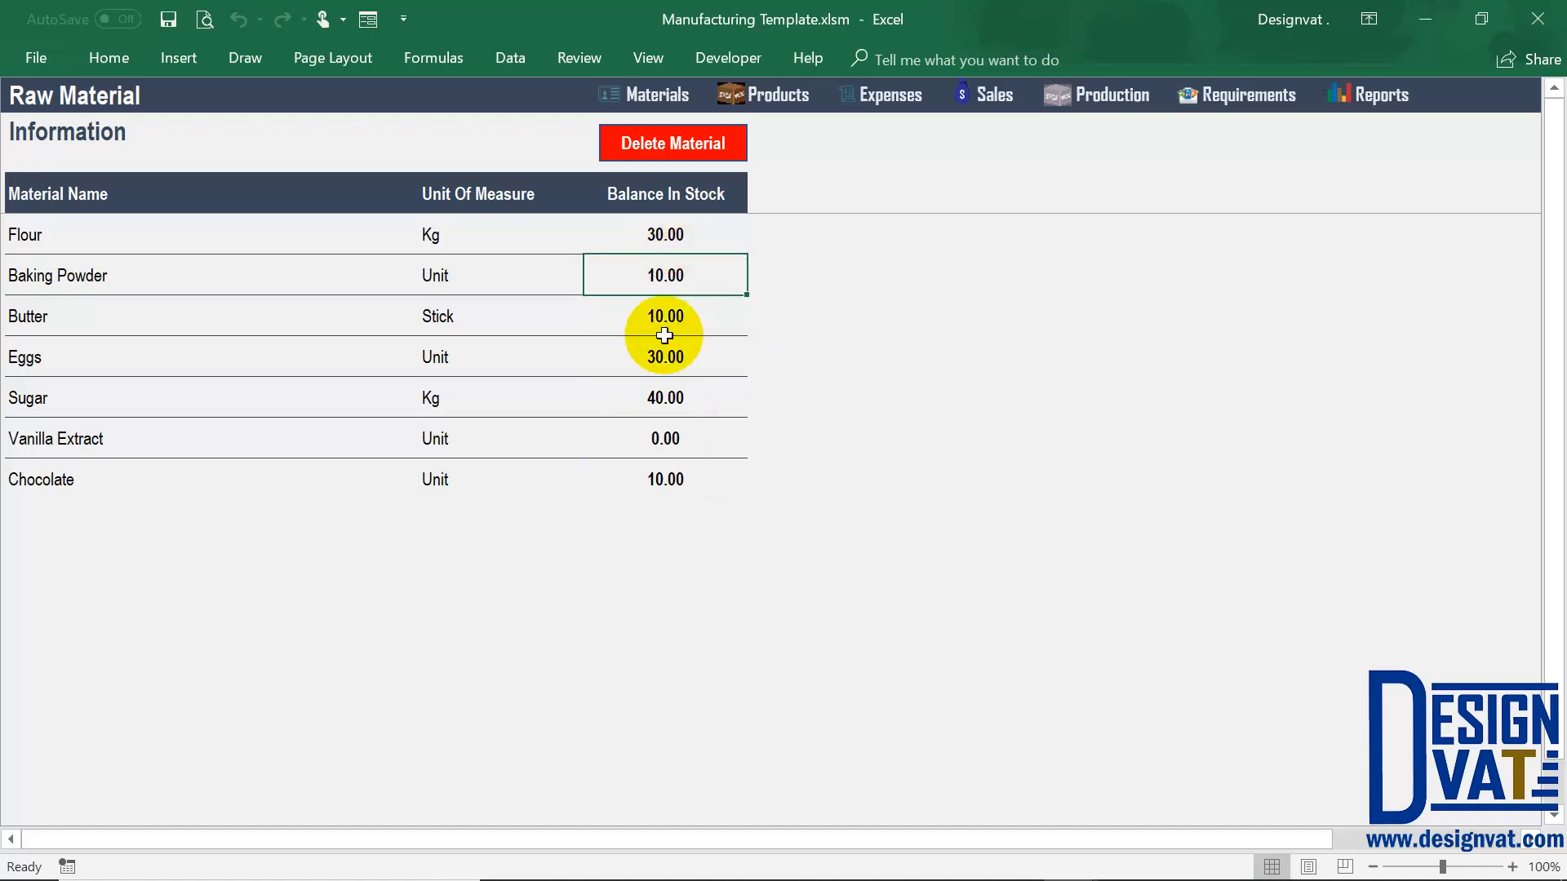
pyautogui.click(687, 229)
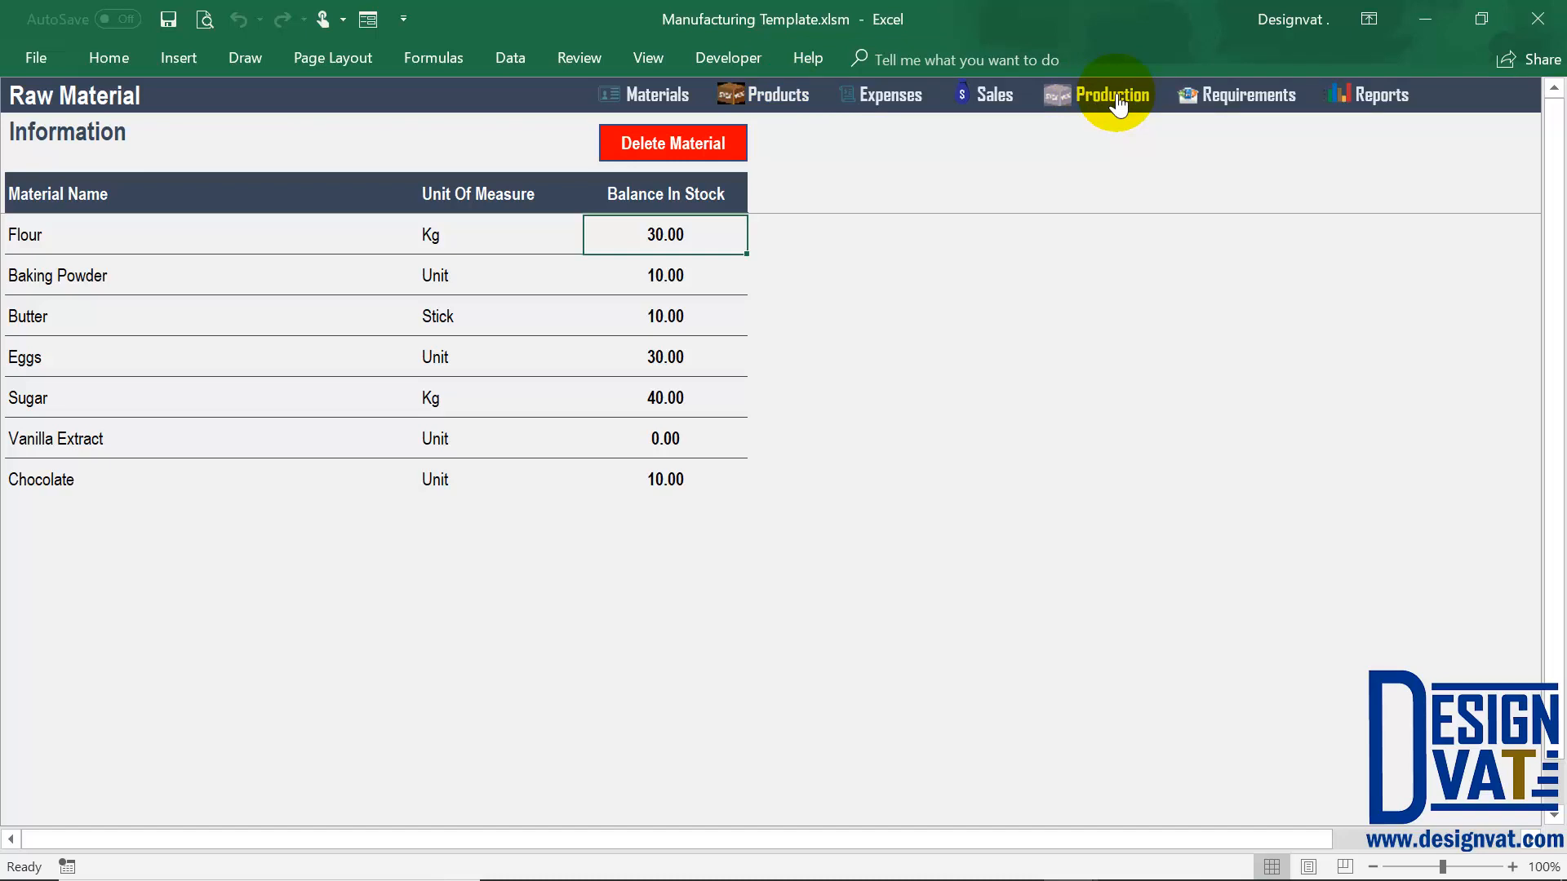
# Check the balance in stock of Vanilla Cake and Chocolate Cake on the Products sheet
pyautogui.click(767, 96)
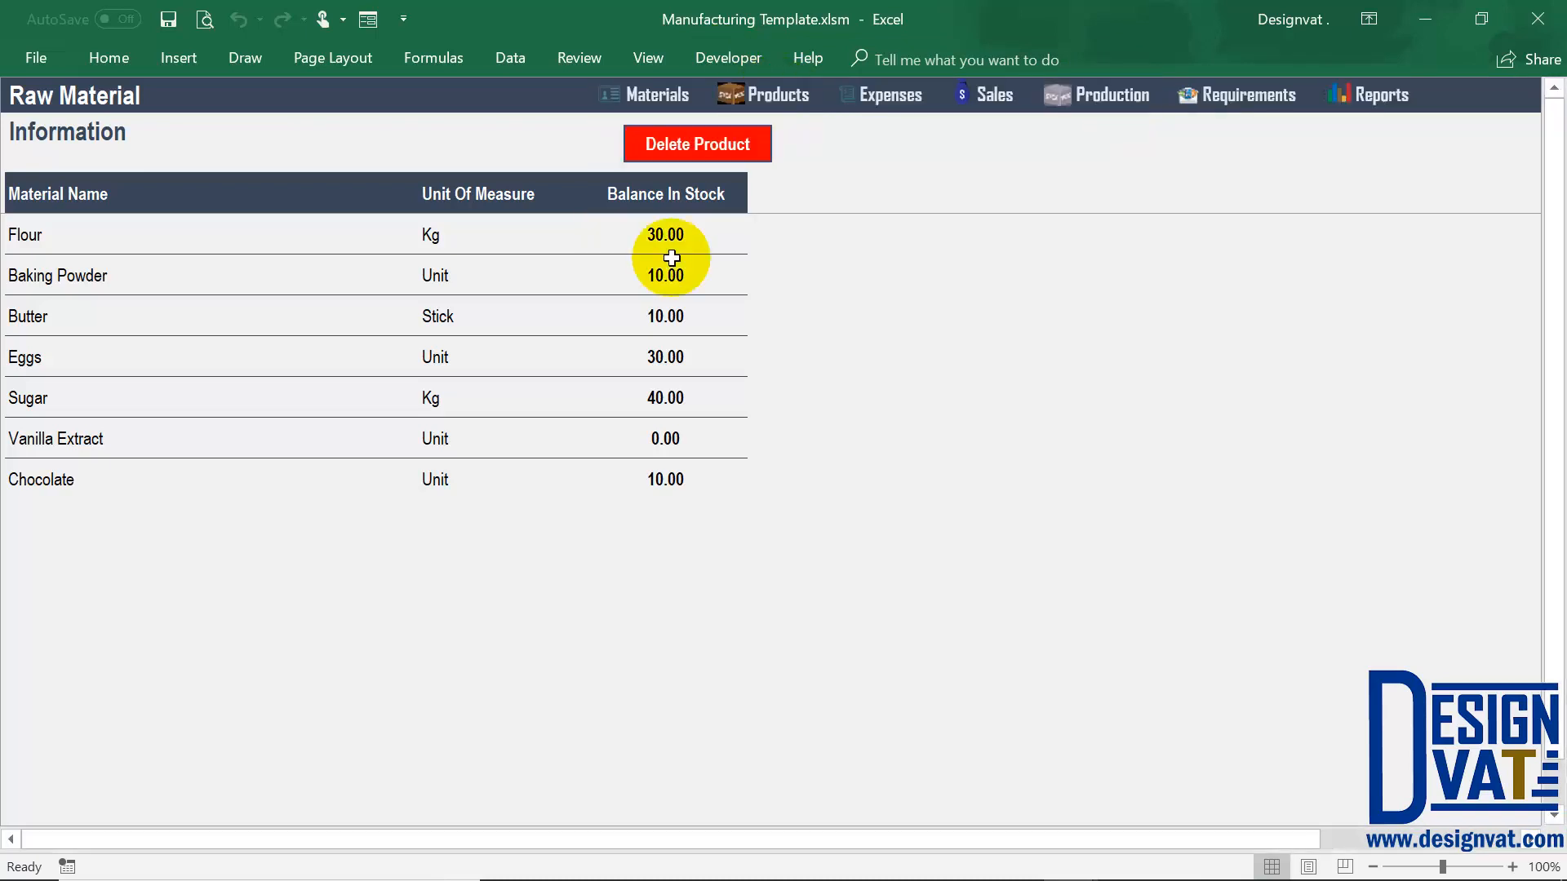
pyautogui.click(503, 239)
pyautogui.click(509, 273)
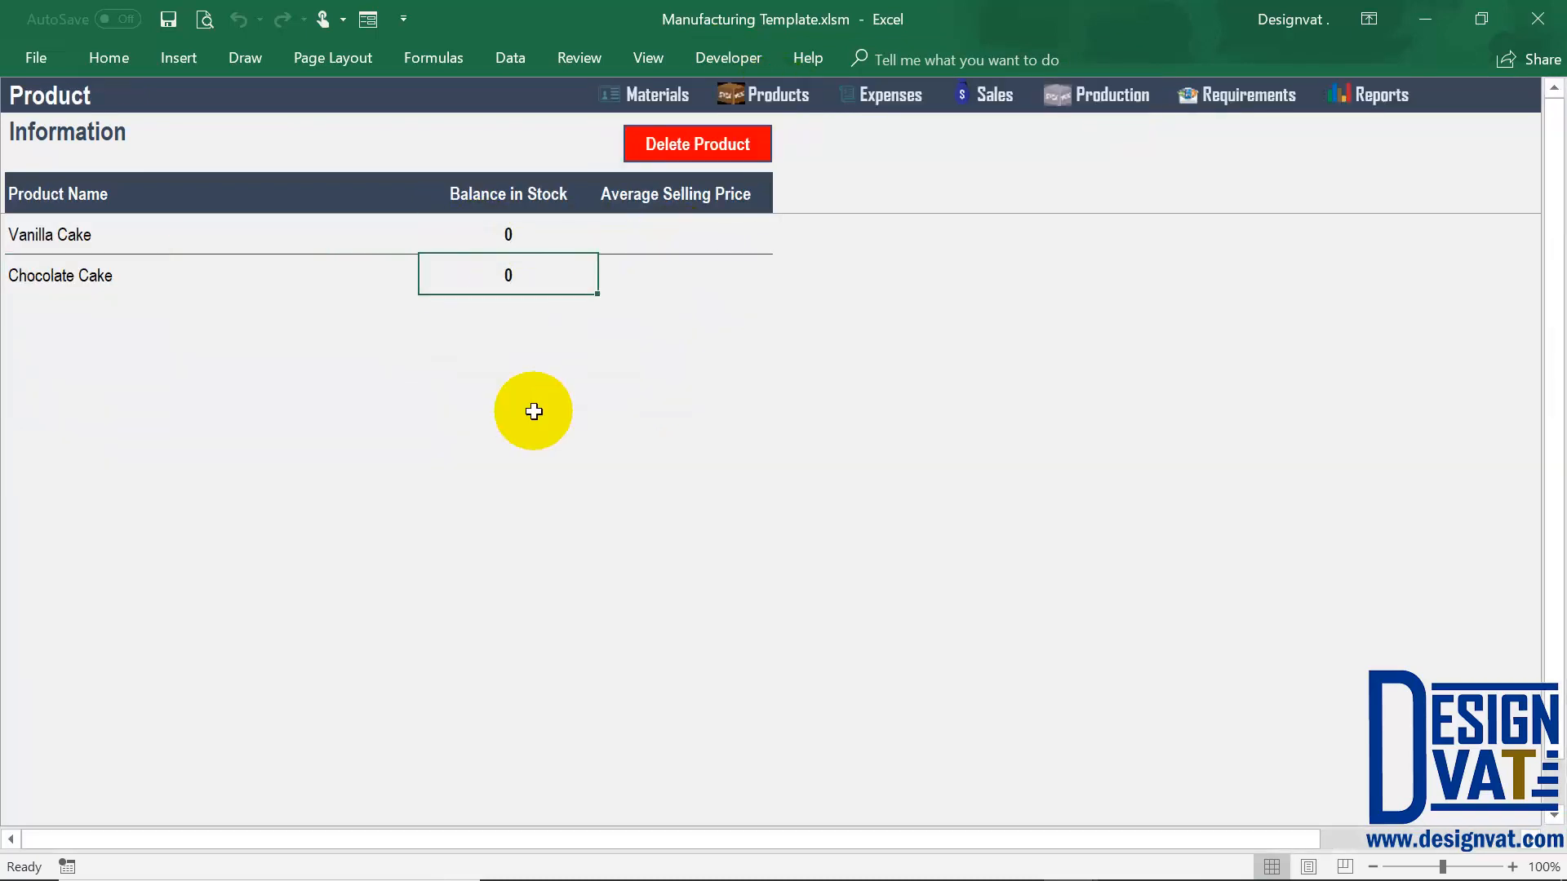
# Start a new production entry on the Production sheet
pyautogui.click(1108, 96)
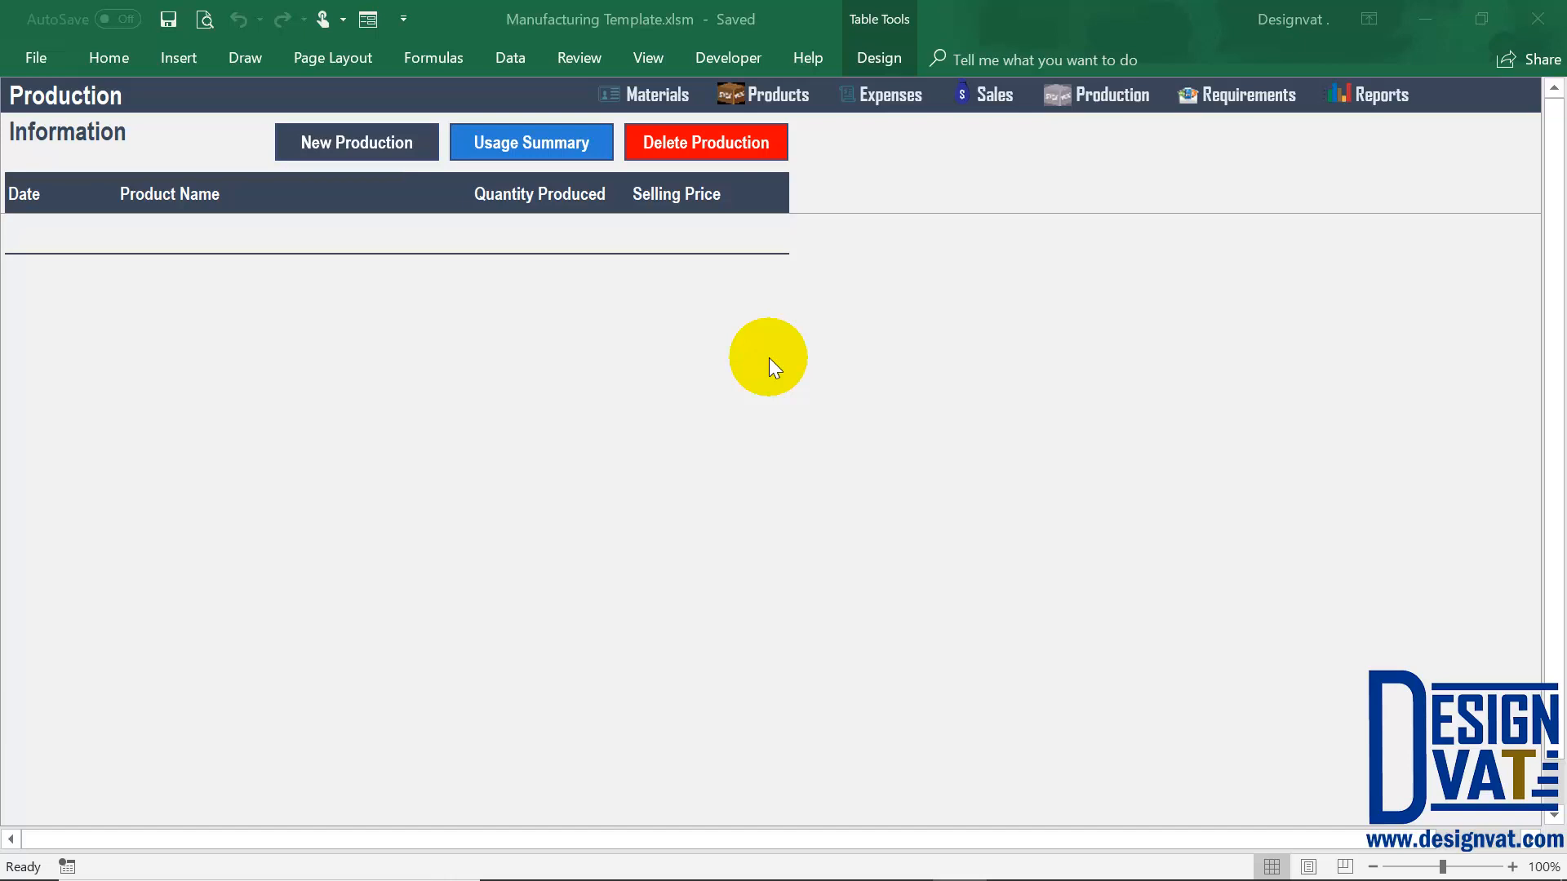
pyautogui.click(340, 144)
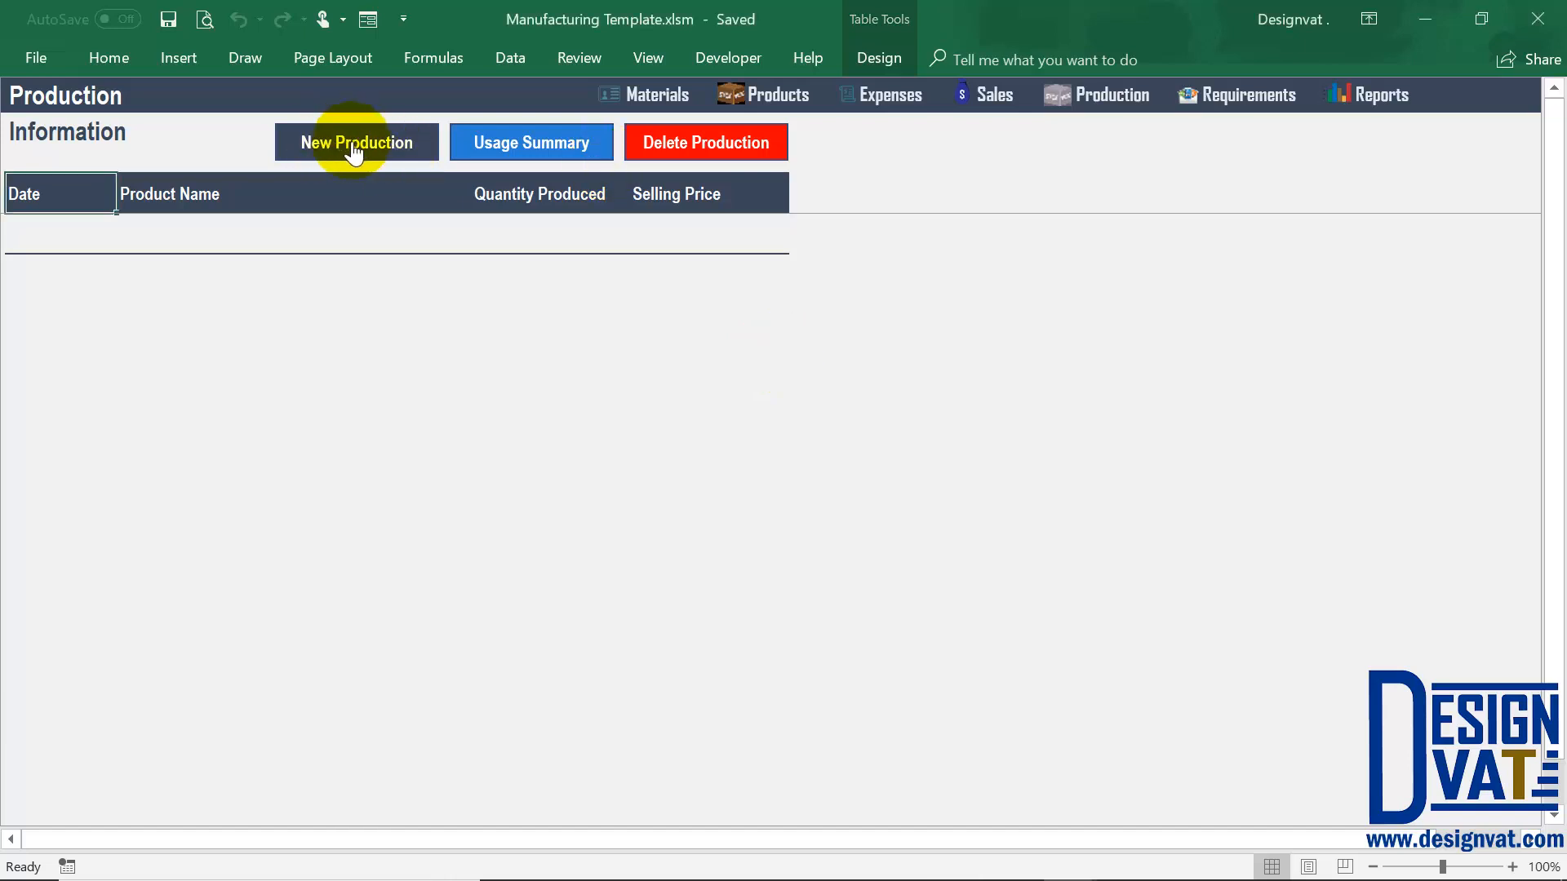
pyautogui.click(351, 142)
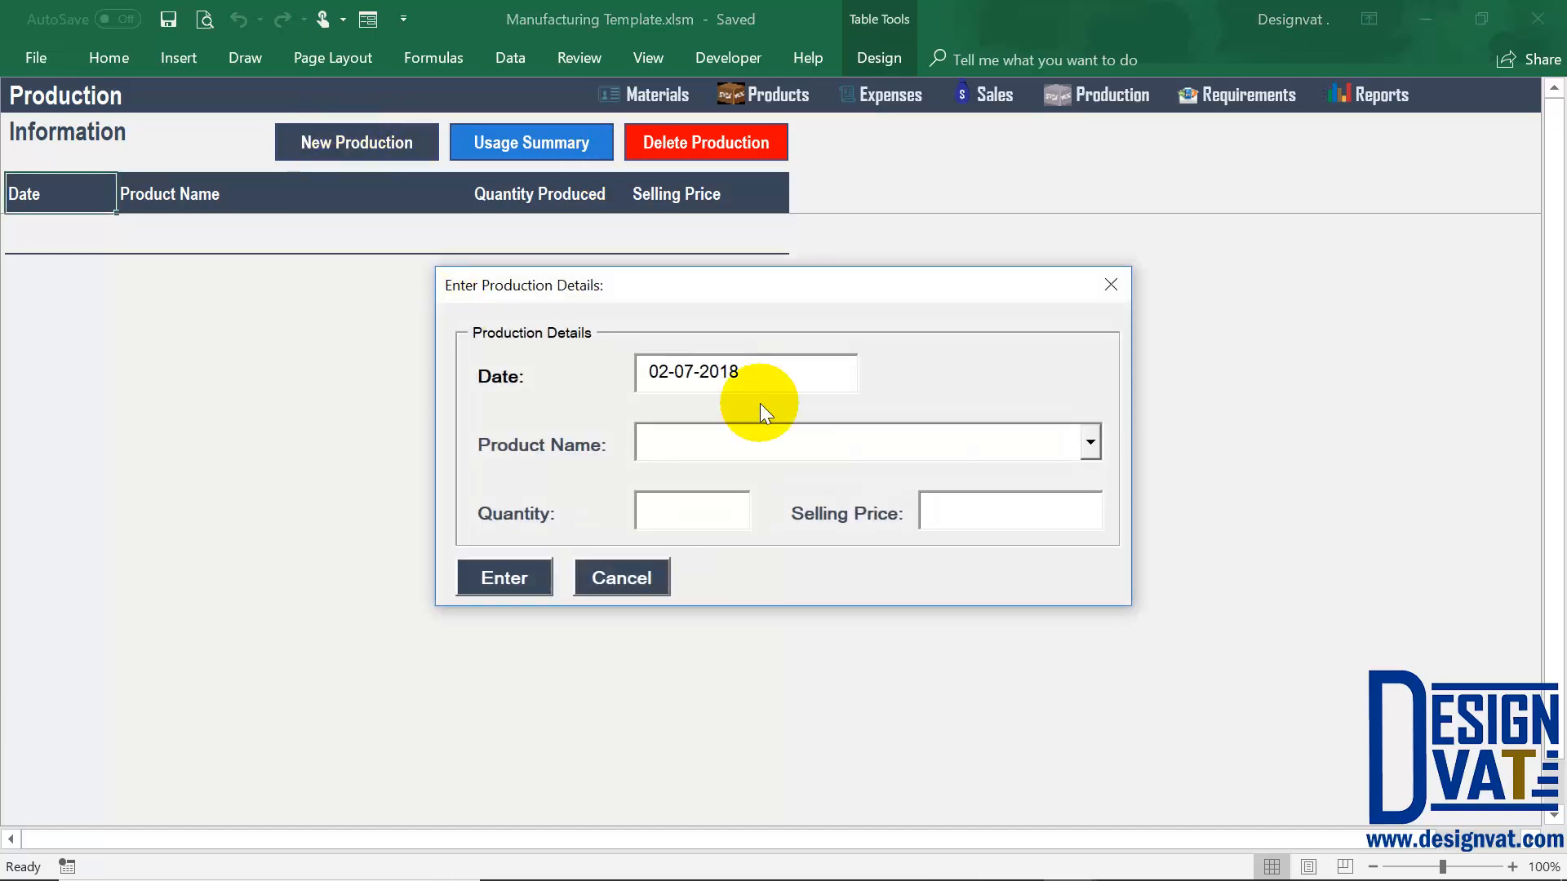
# Try to change the production date to 02-07-2019 in the production details form
pyautogui.moveTo(725, 374); pyautogui.dragTo(614, 383)
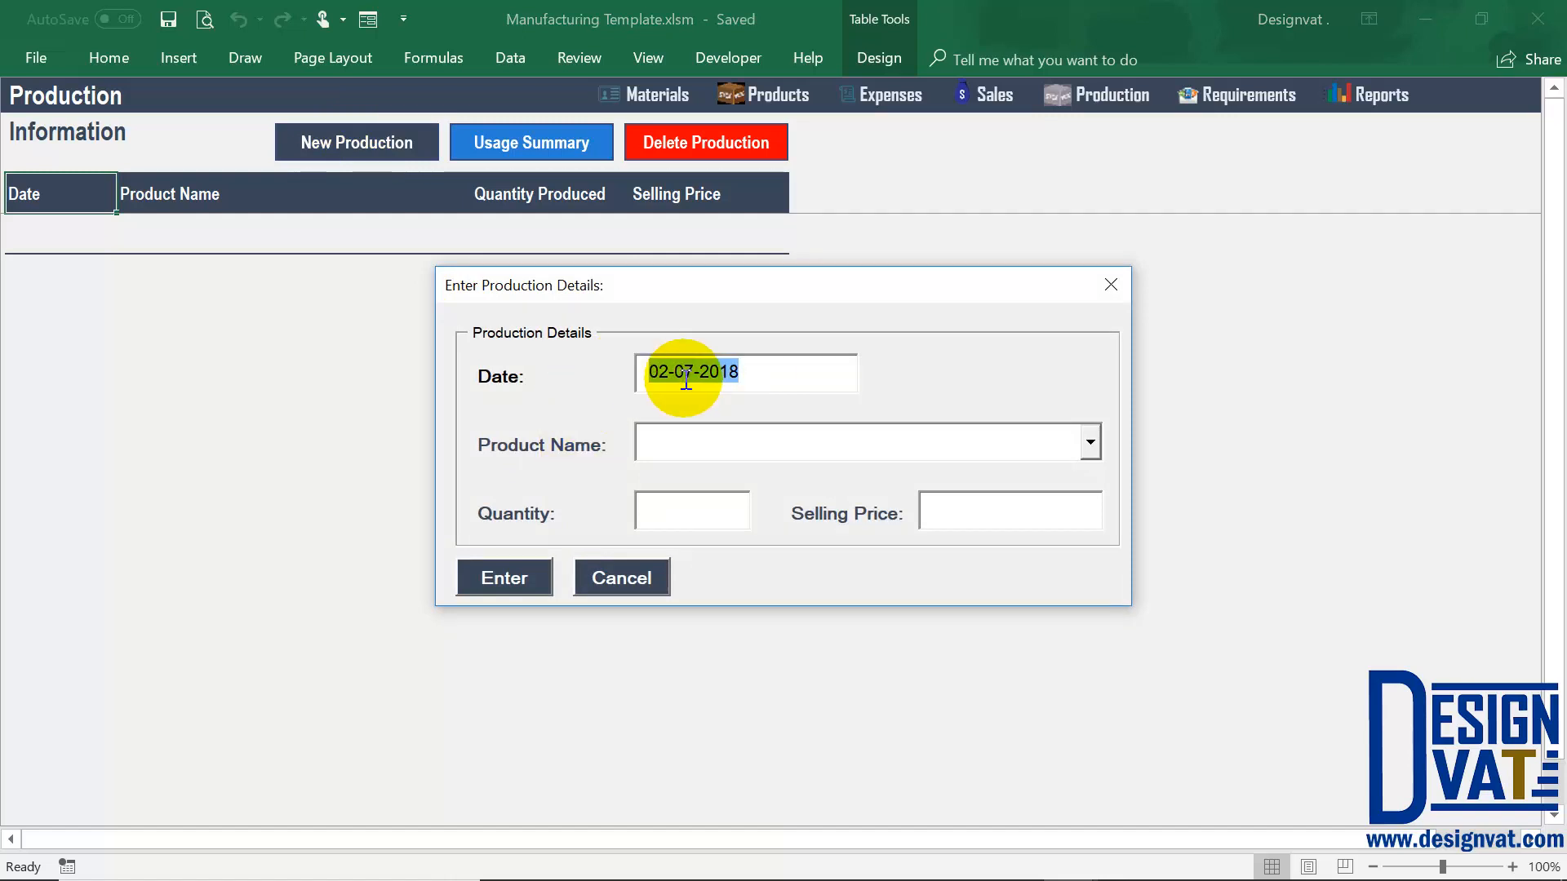
pyautogui.moveTo(669, 375); pyautogui.dragTo(702, 373)
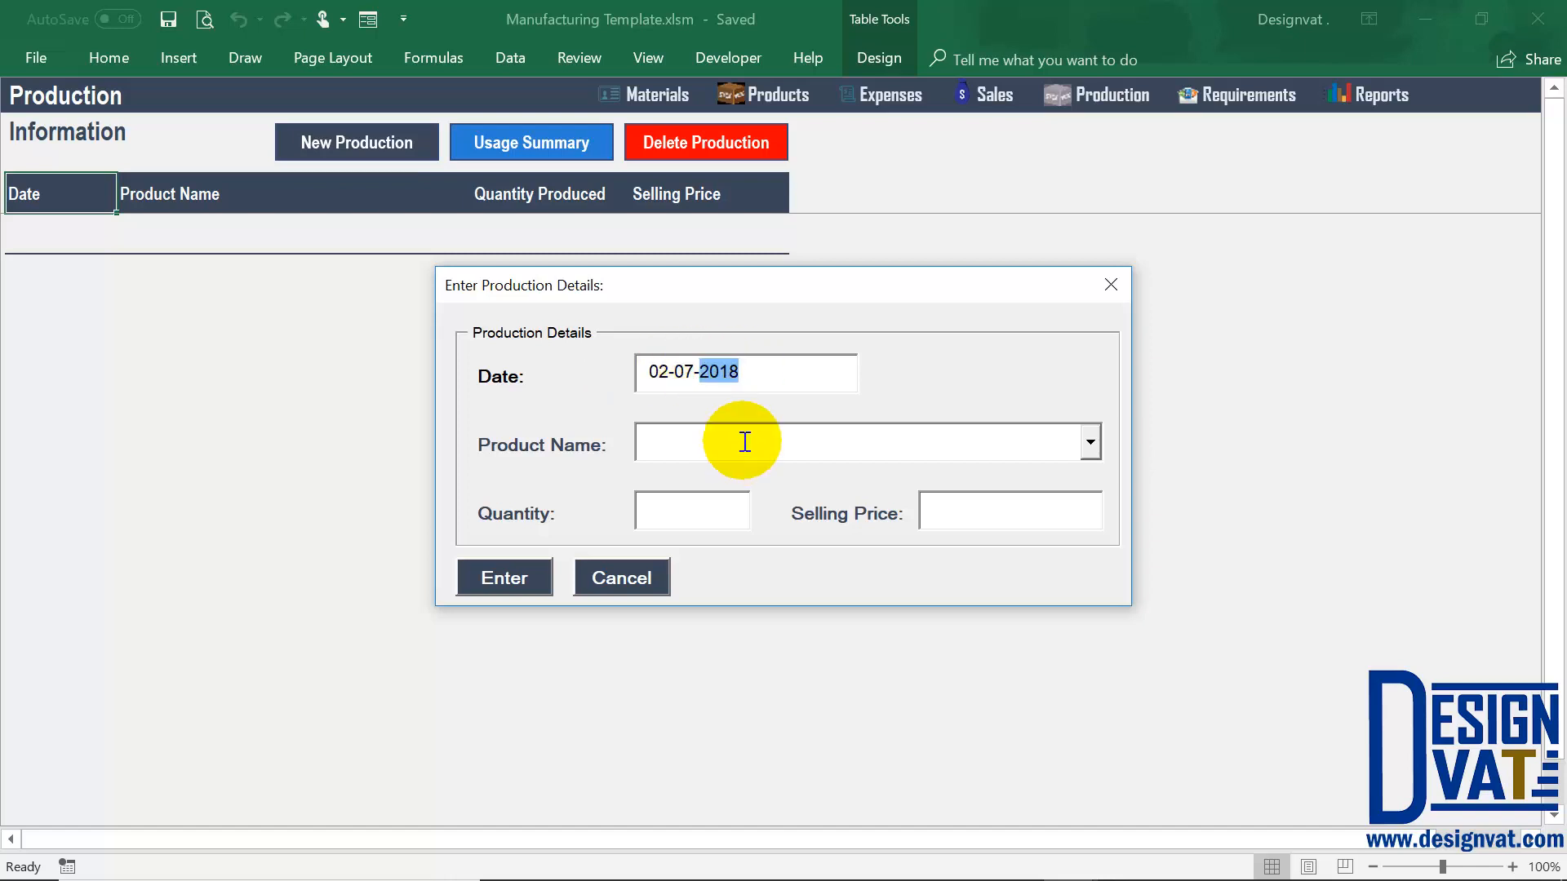
pyautogui.click(737, 375)
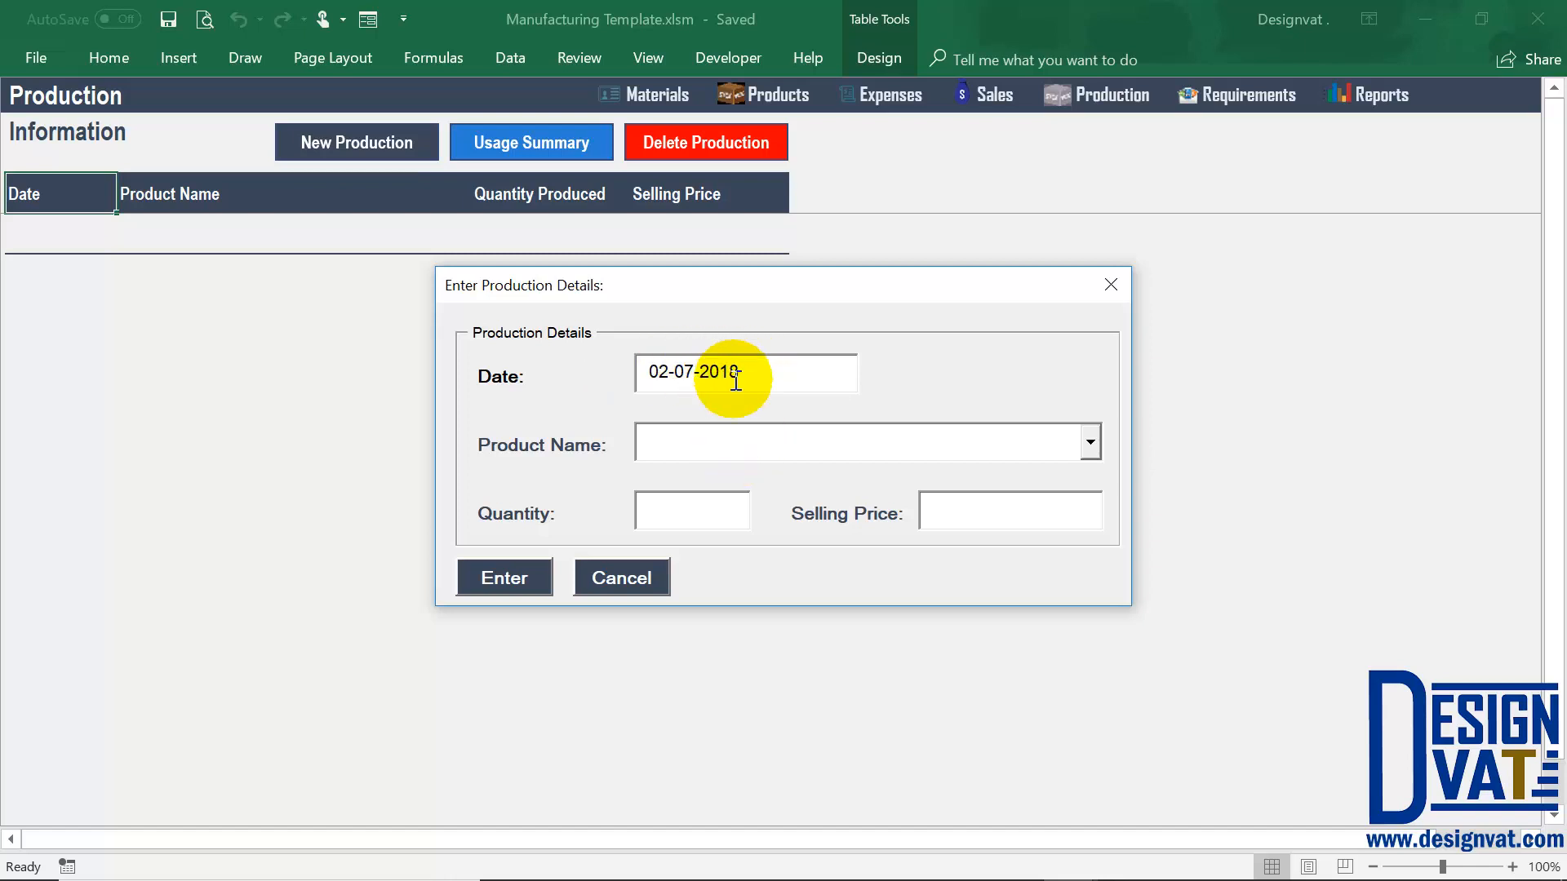
pyautogui.press('BackSpace')
pyautogui.write('9')
pyautogui.press('Tab')
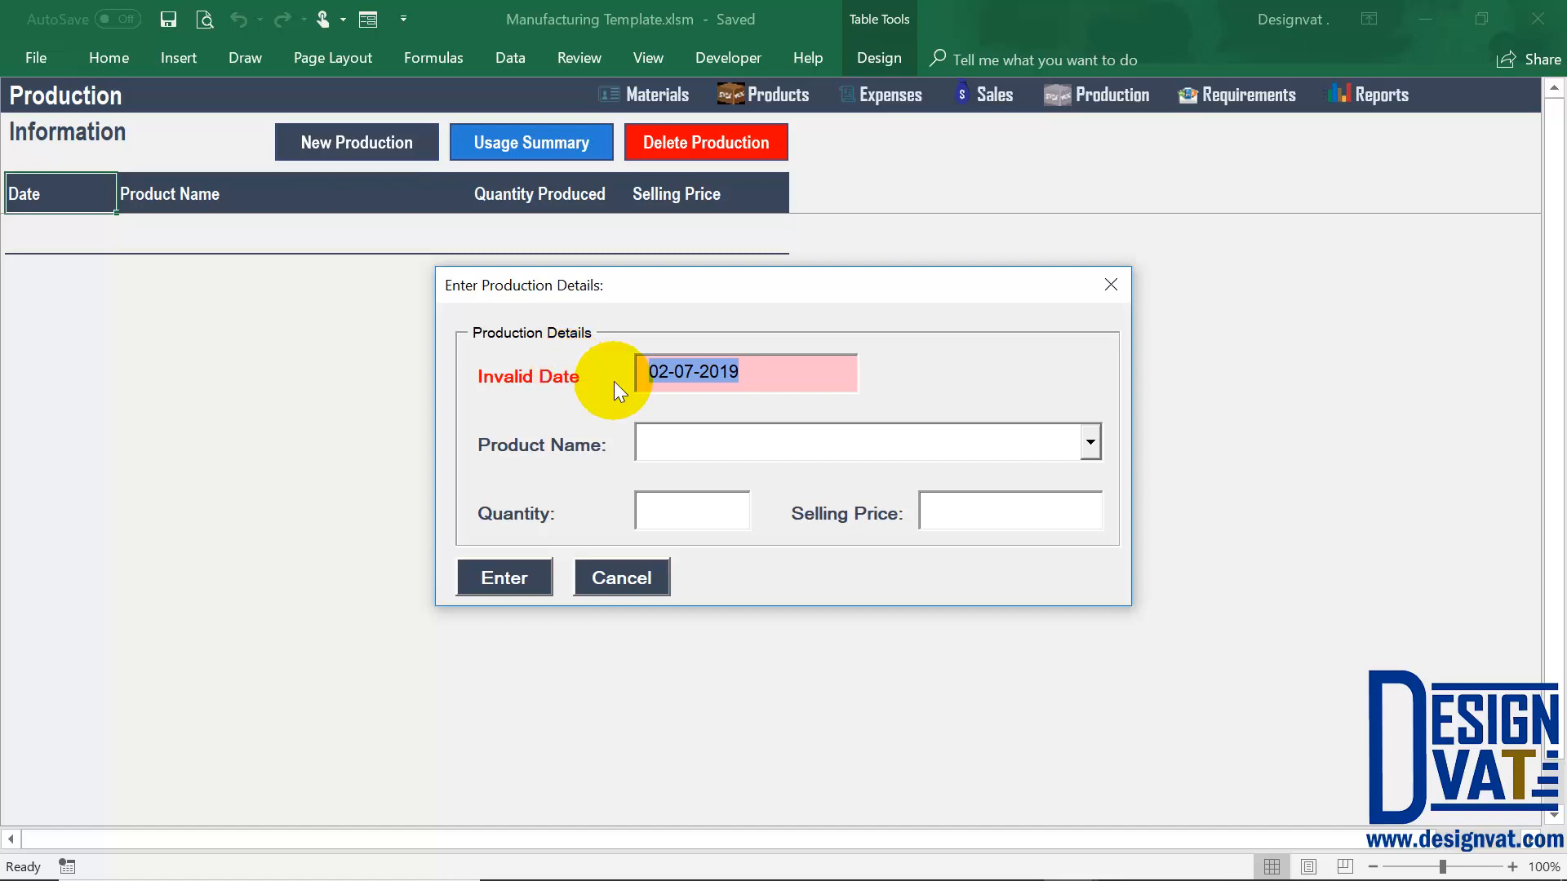
# Set the production date to 10-02-2018 in the production details form
pyautogui.click(773, 372)
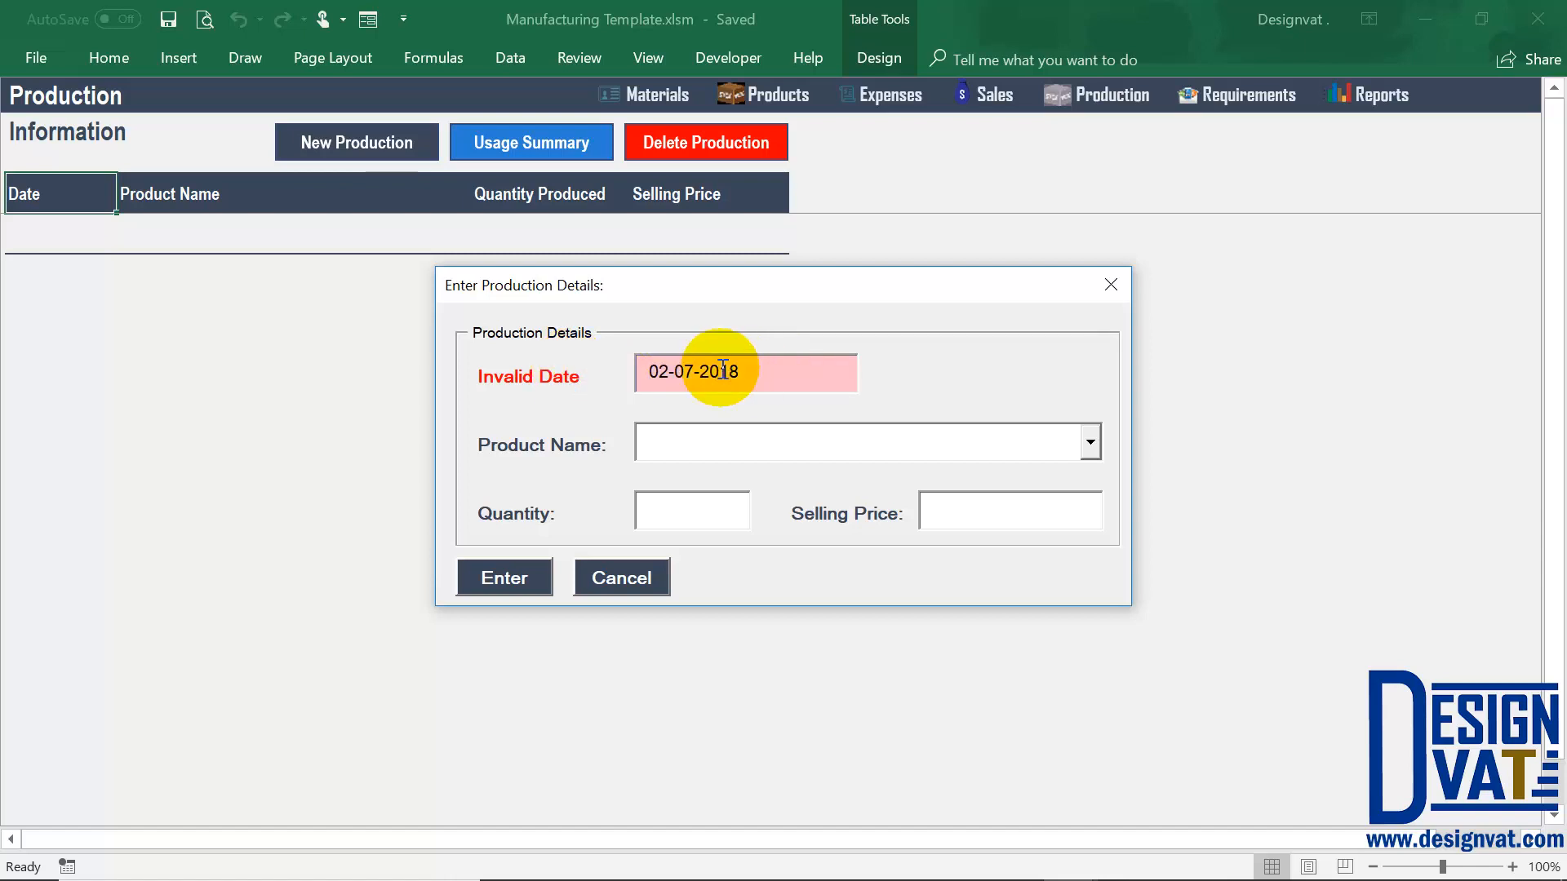
pyautogui.doubleClick(689, 371)
pyautogui.write('02')
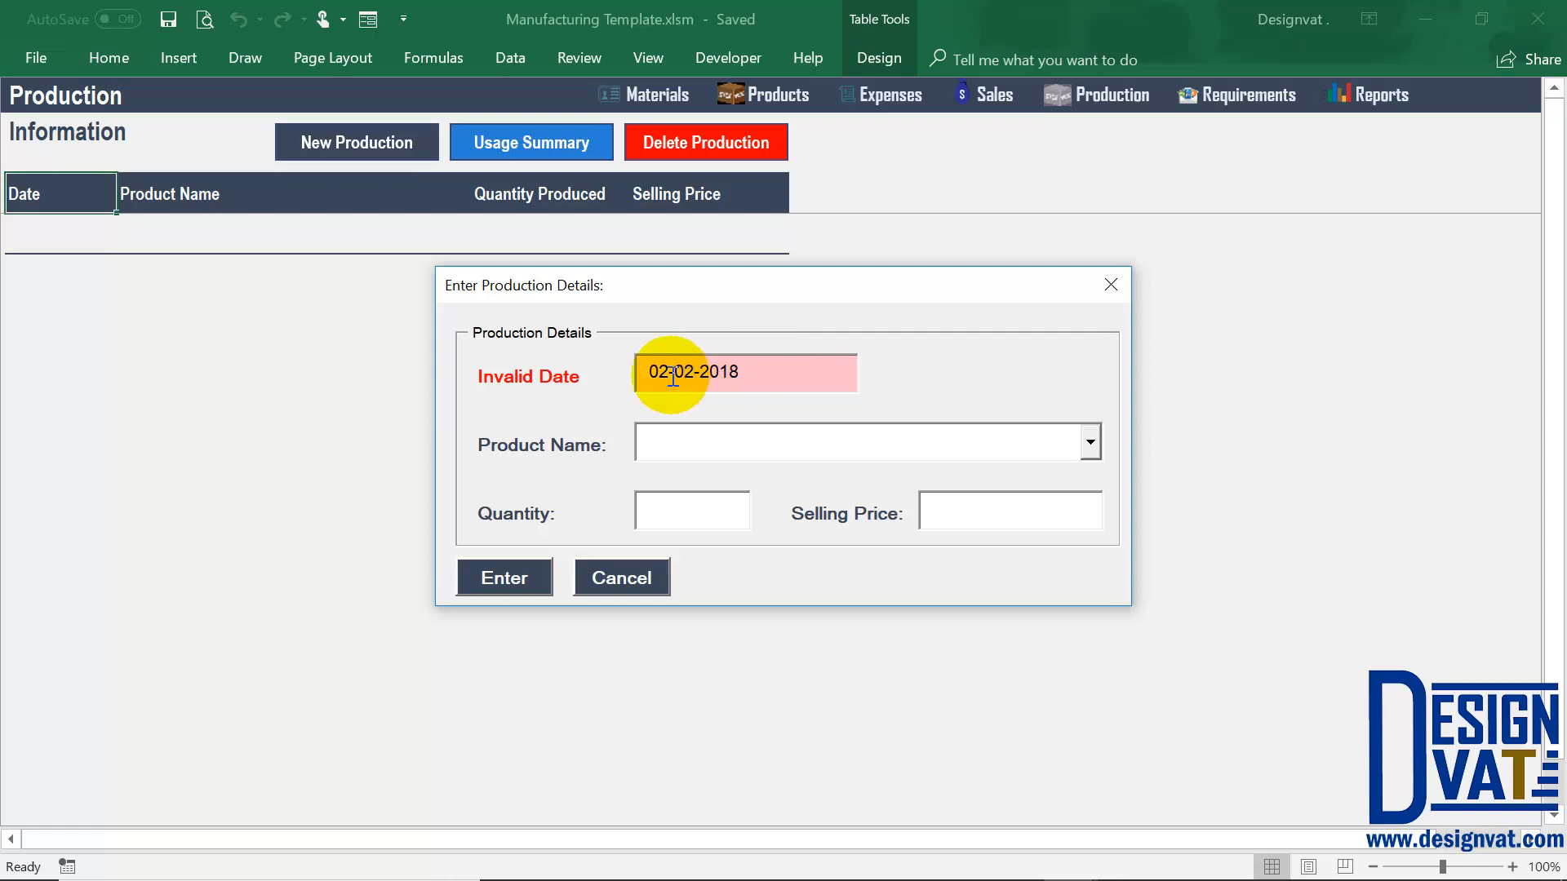
pyautogui.doubleClick(660, 371)
pyautogui.write('10')
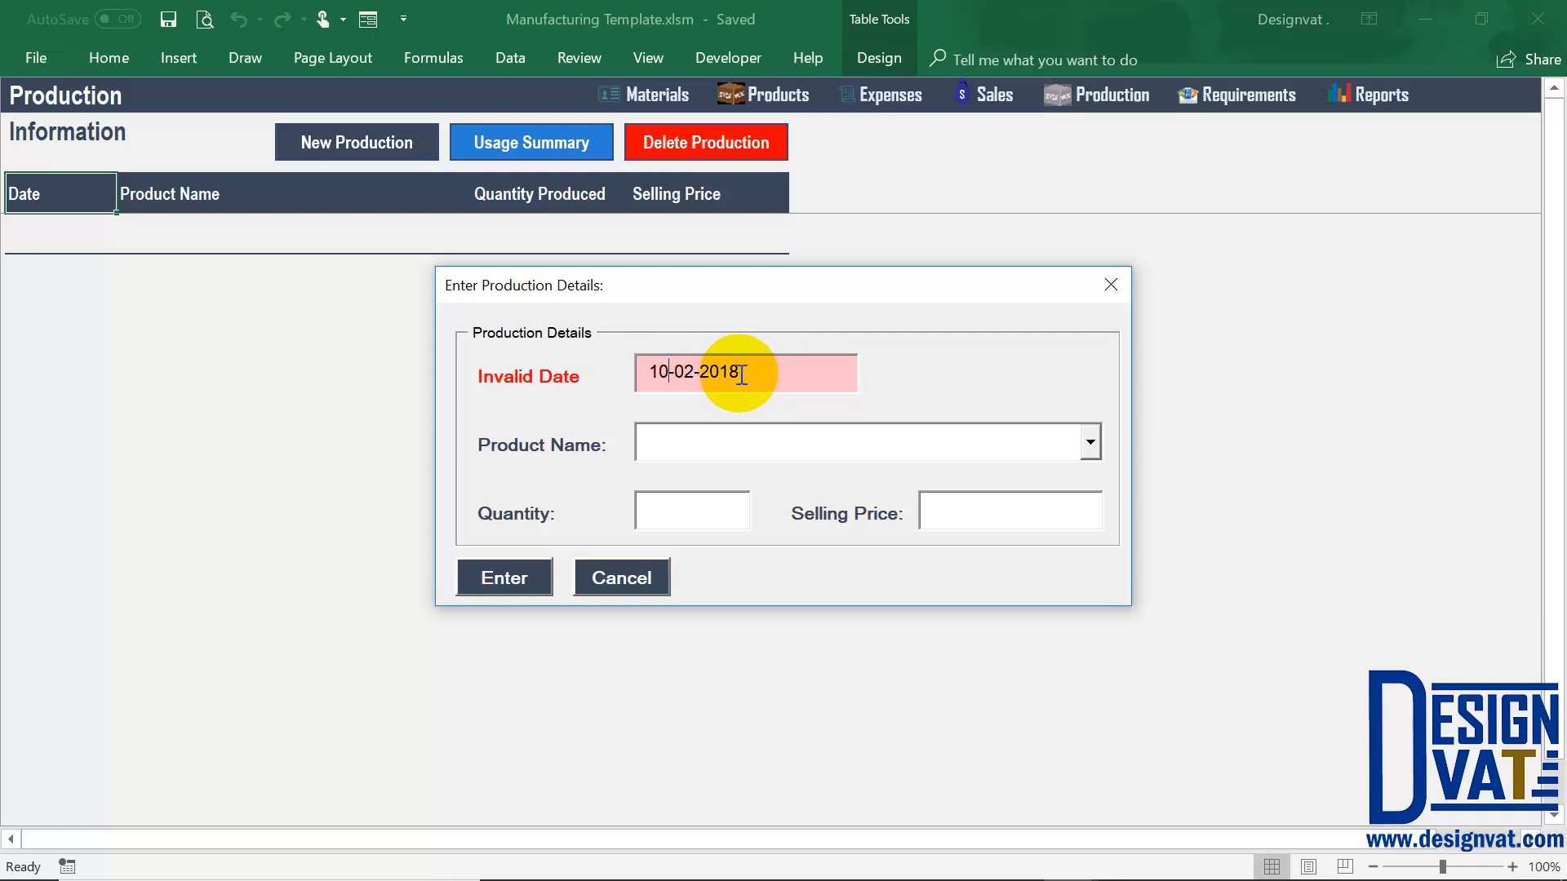
pyautogui.press('Tab')
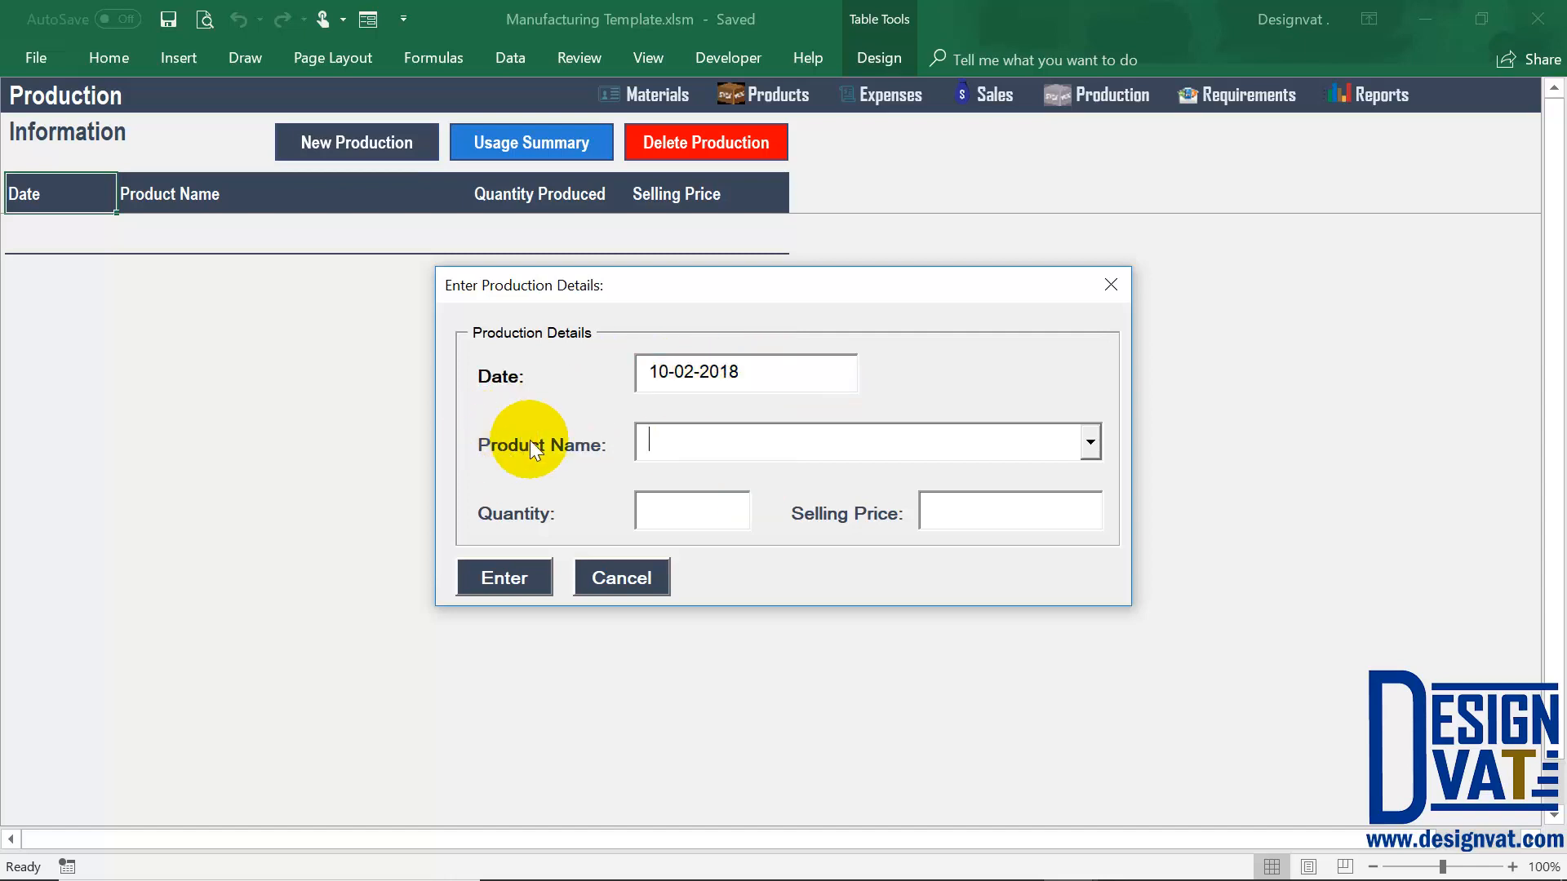
# Choose Vanilla Cake as the product and enter a production quantity of 3
pyautogui.click(878, 430)
pyautogui.click(682, 472)
pyautogui.click(687, 526)
pyautogui.moveTo(756, 370); pyautogui.dragTo(626, 366)
pyautogui.click(666, 513)
pyautogui.write('3')
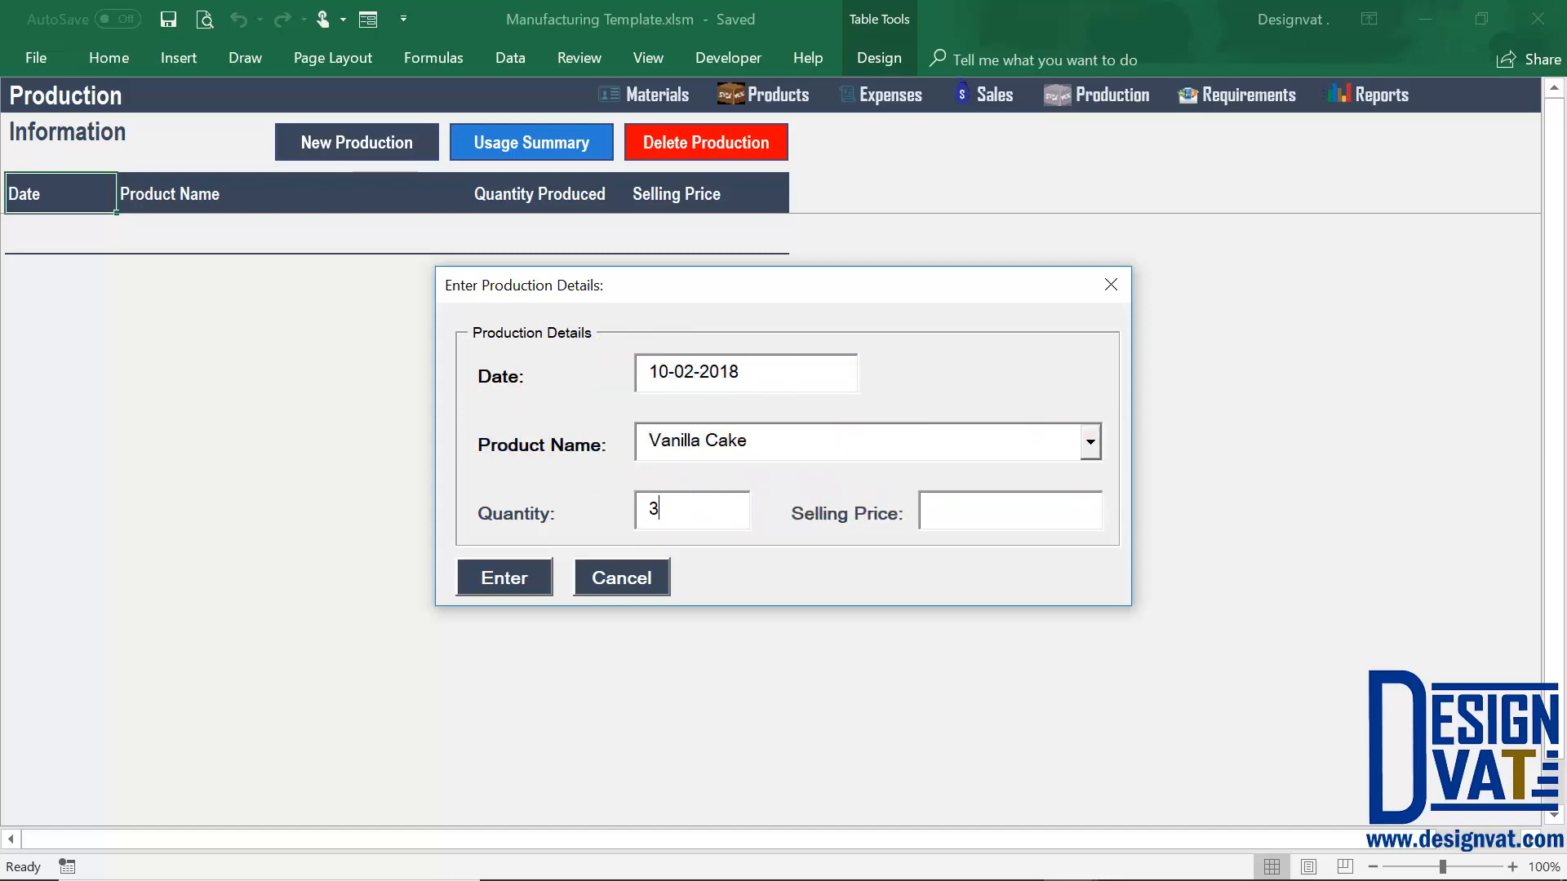
pyautogui.moveTo(757, 462); pyautogui.dragTo(616, 426)
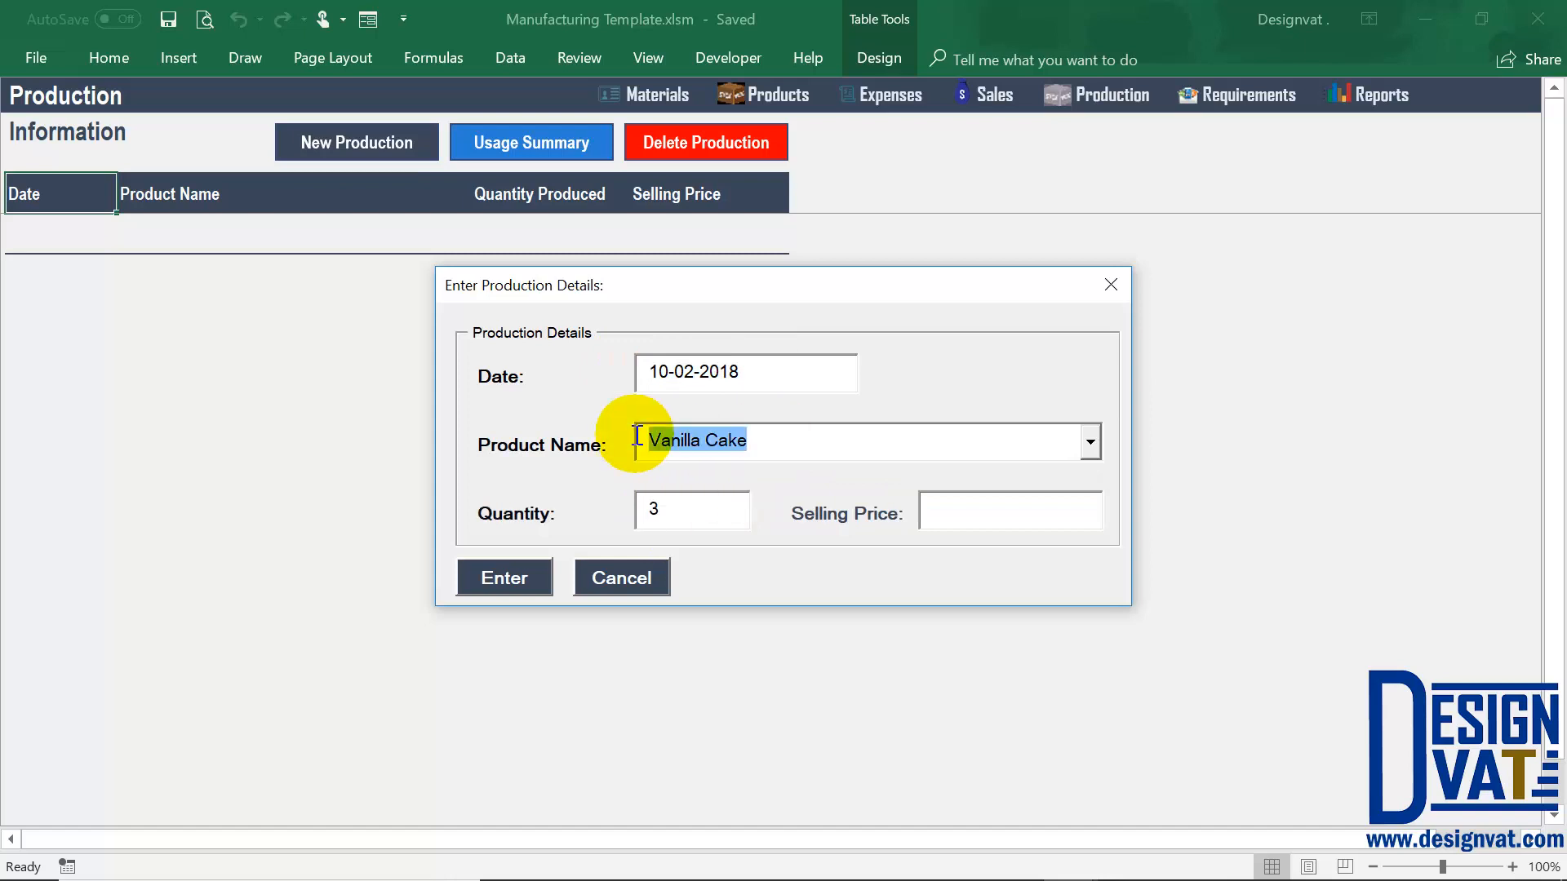
# Set the selling price to 30000, submit the production entry and dismiss the message that follows
pyautogui.click(963, 515)
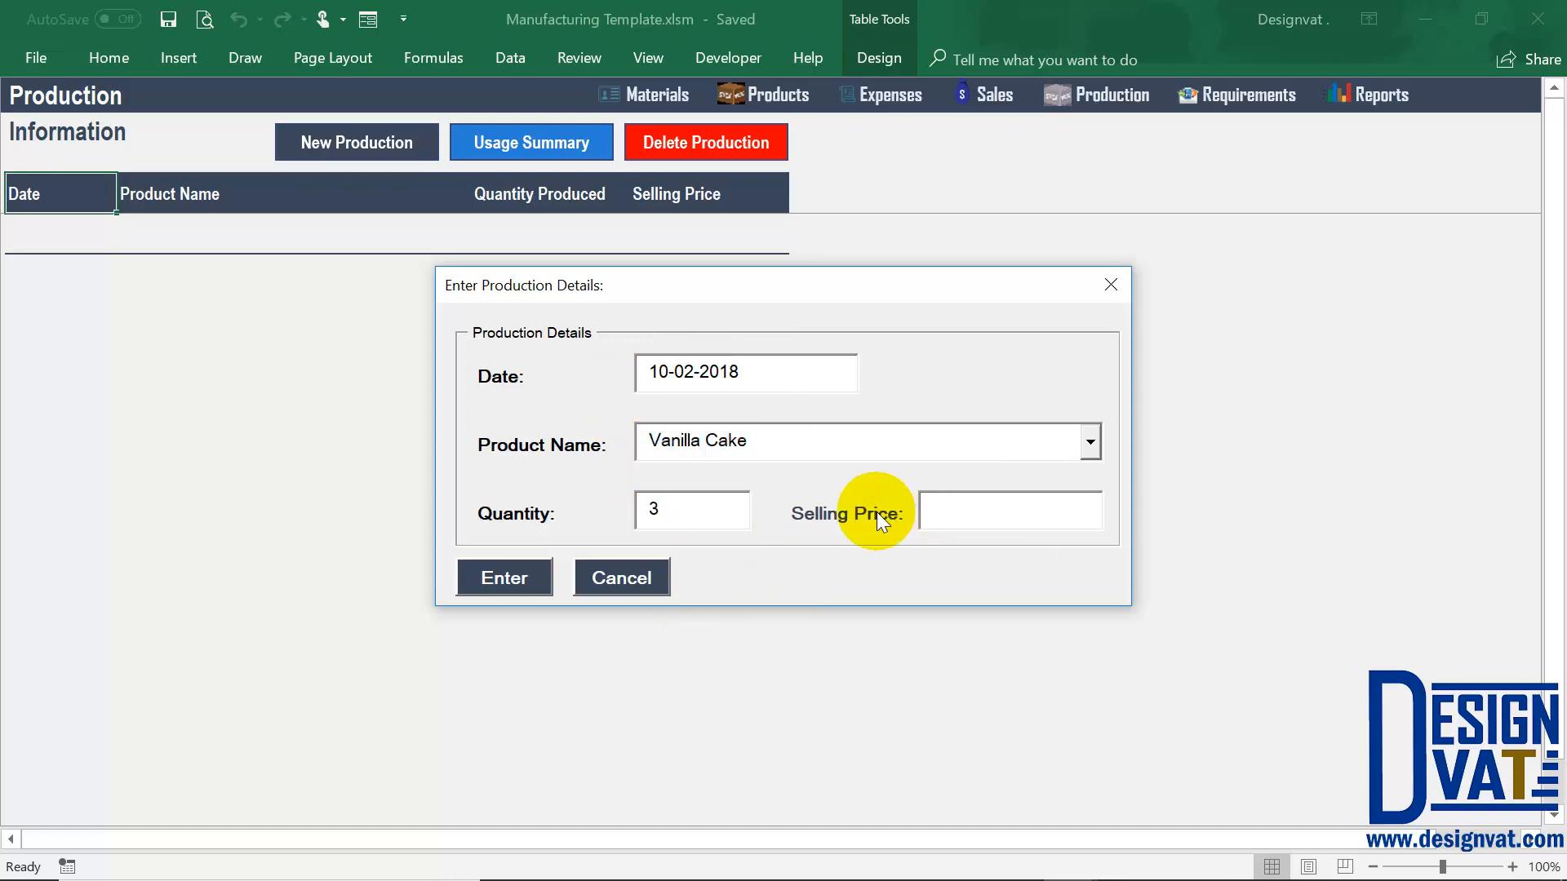
pyautogui.write('30000')
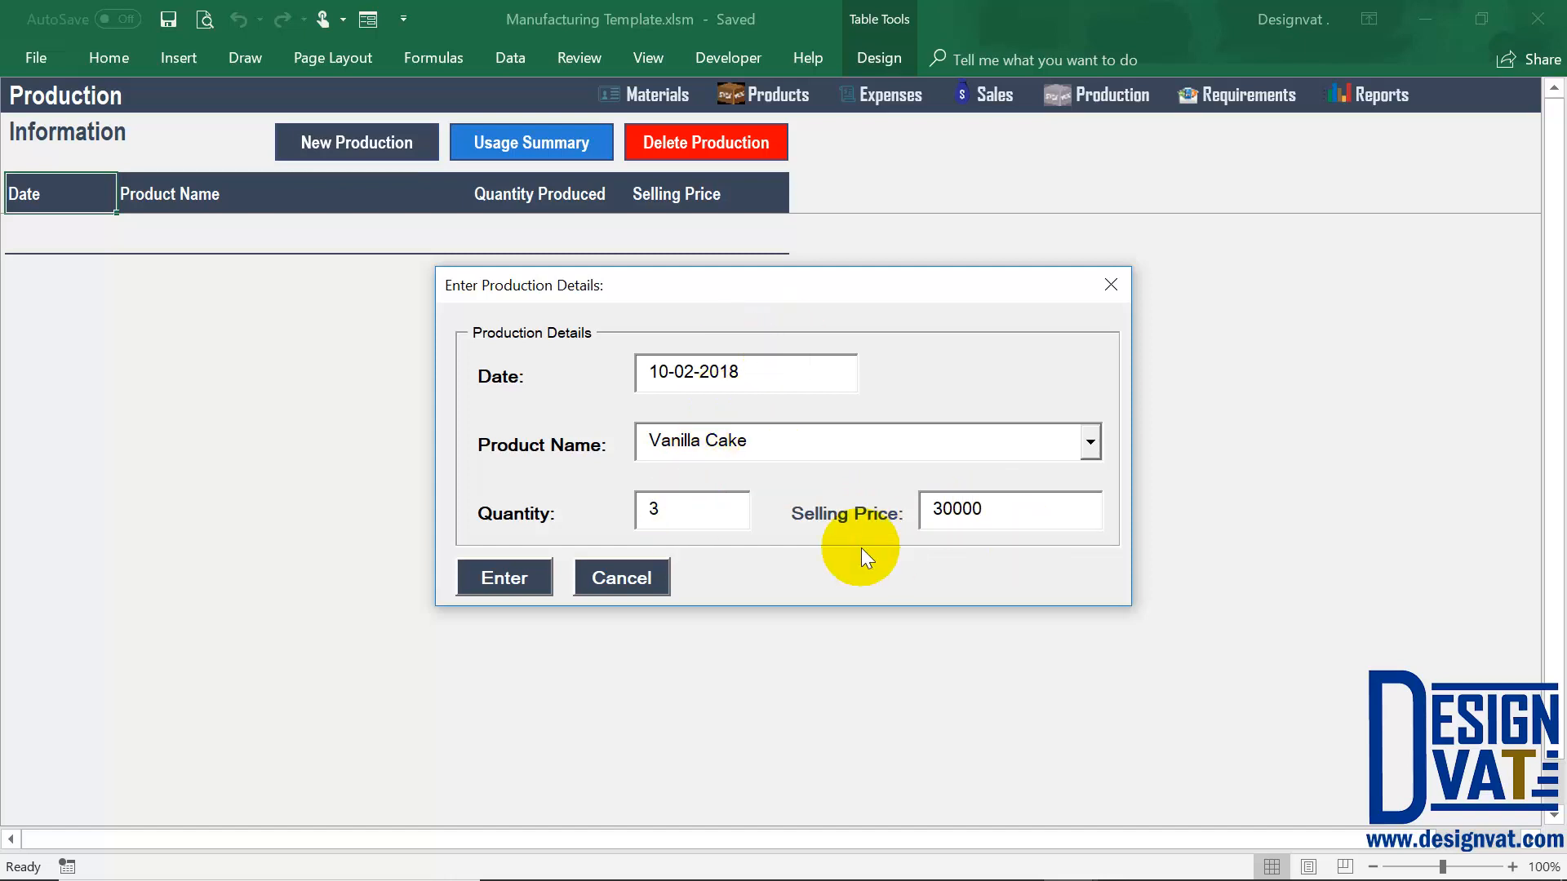
pyautogui.click(528, 581)
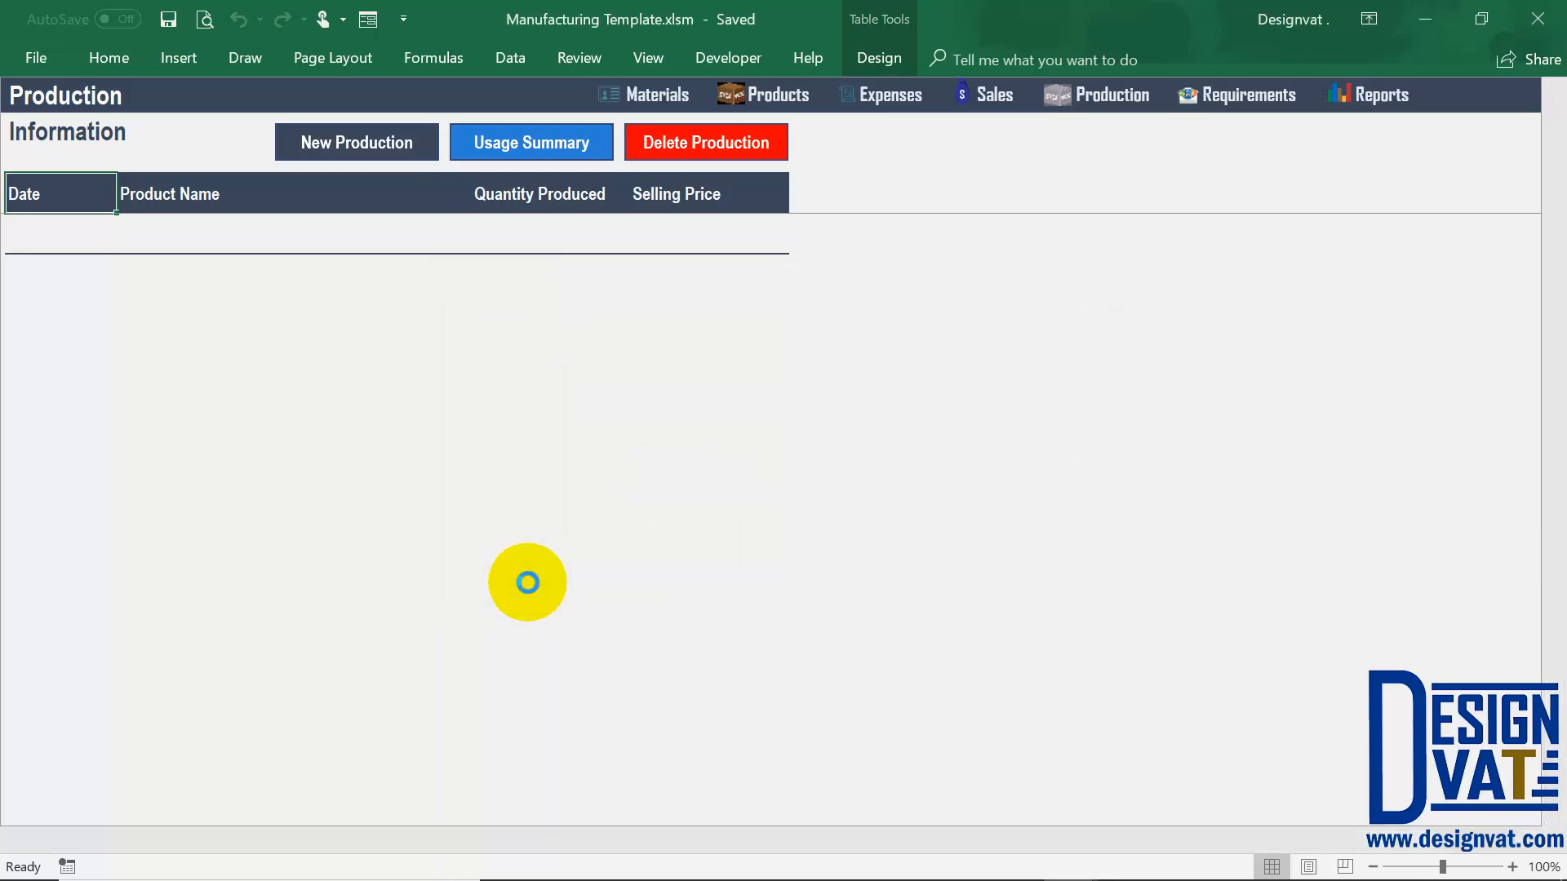
pyautogui.click(804, 532)
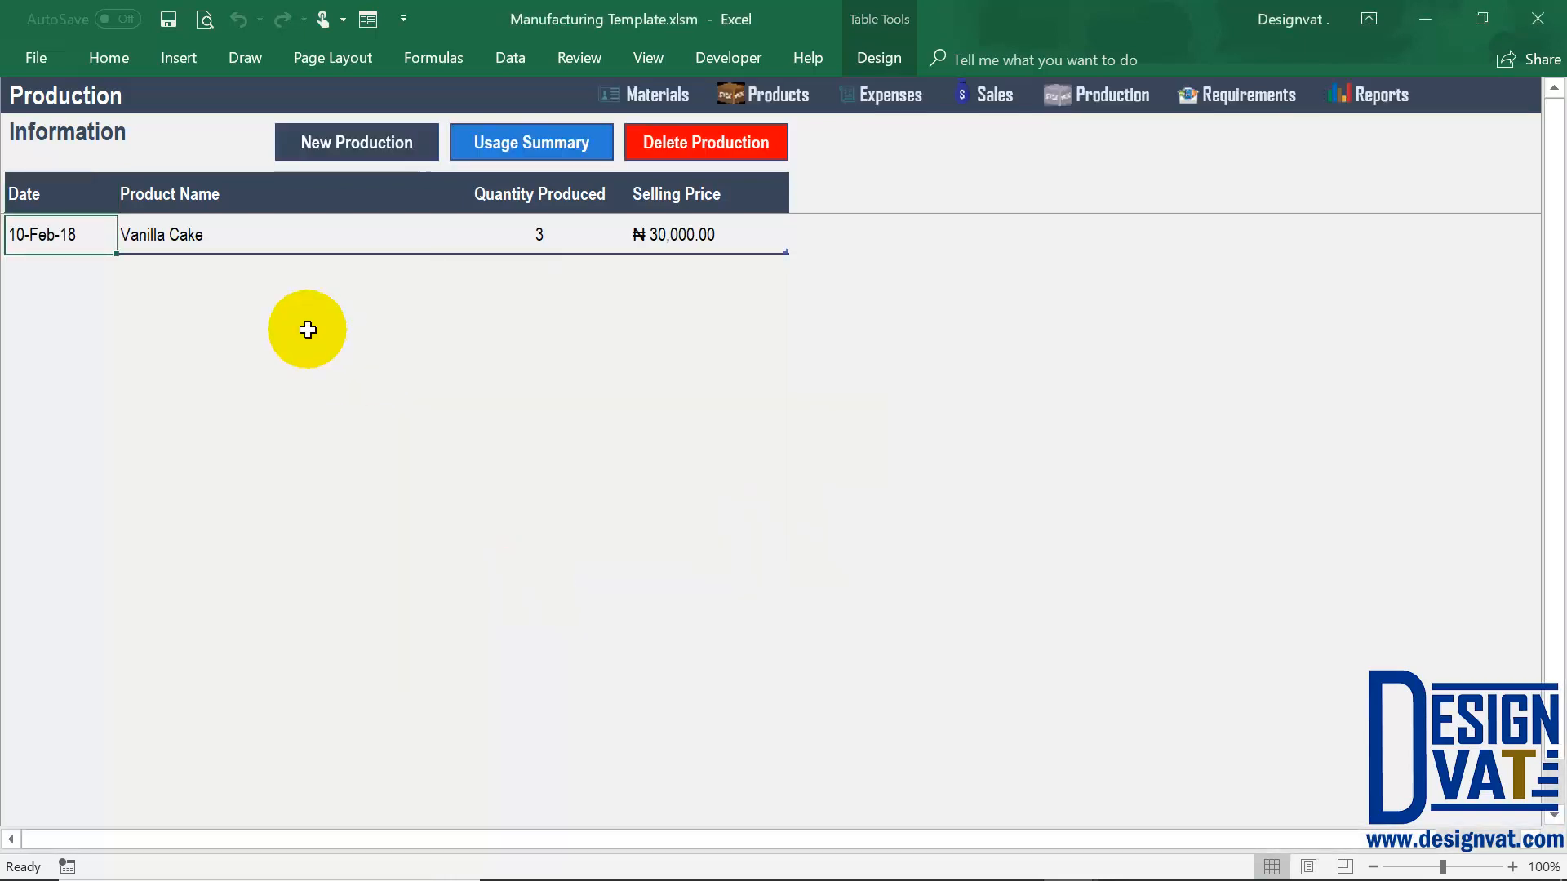
# Review the date, product name and selling price of the new Vanilla Cake record on the Production sheet
pyautogui.click(176, 234)
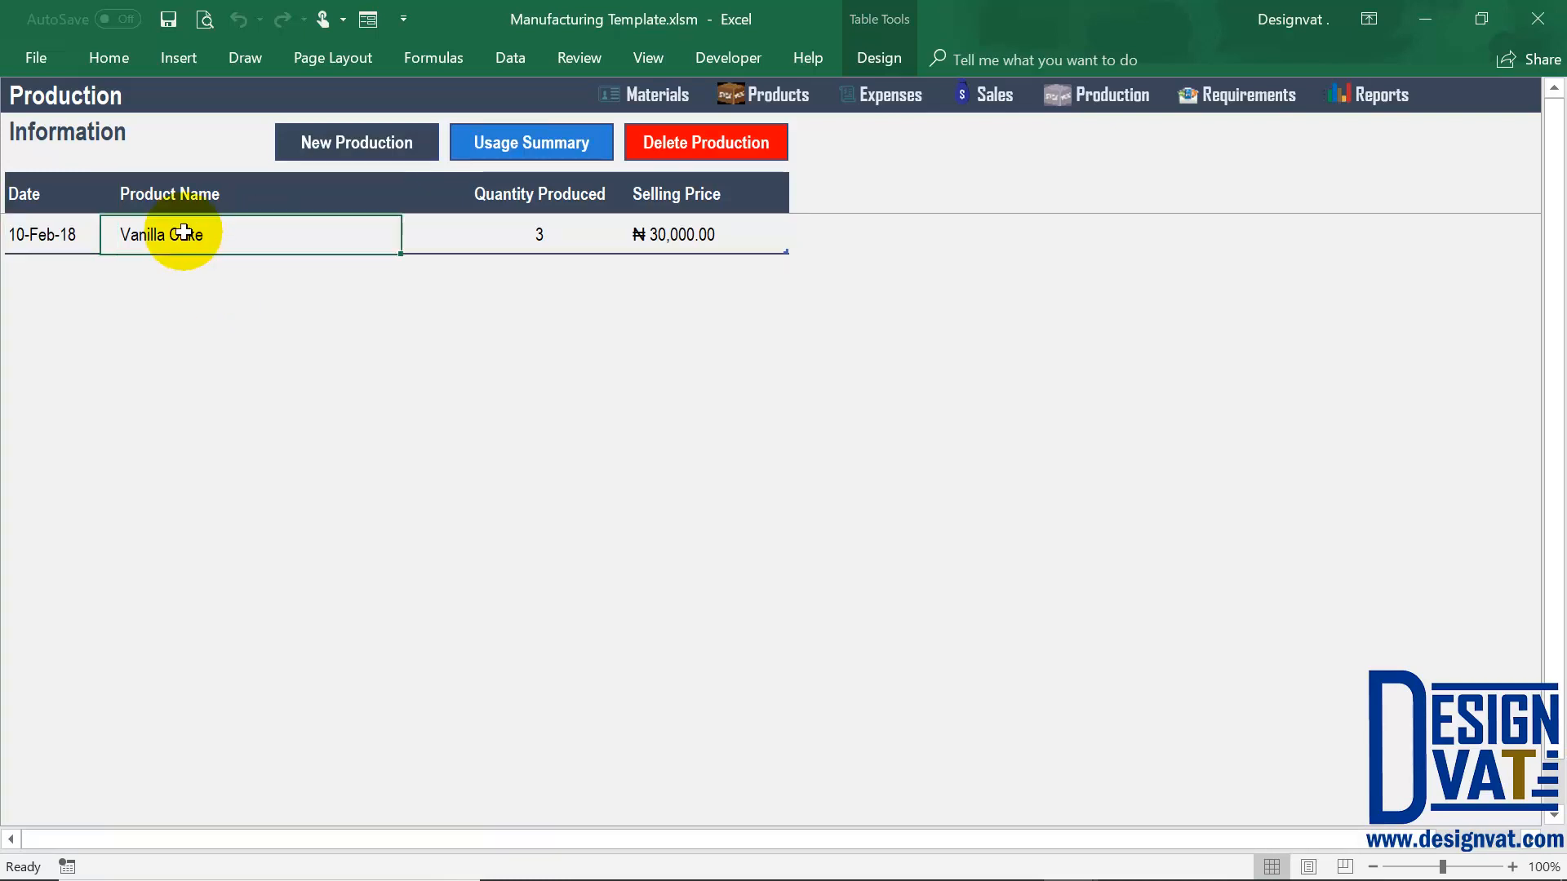
pyautogui.click(75, 232)
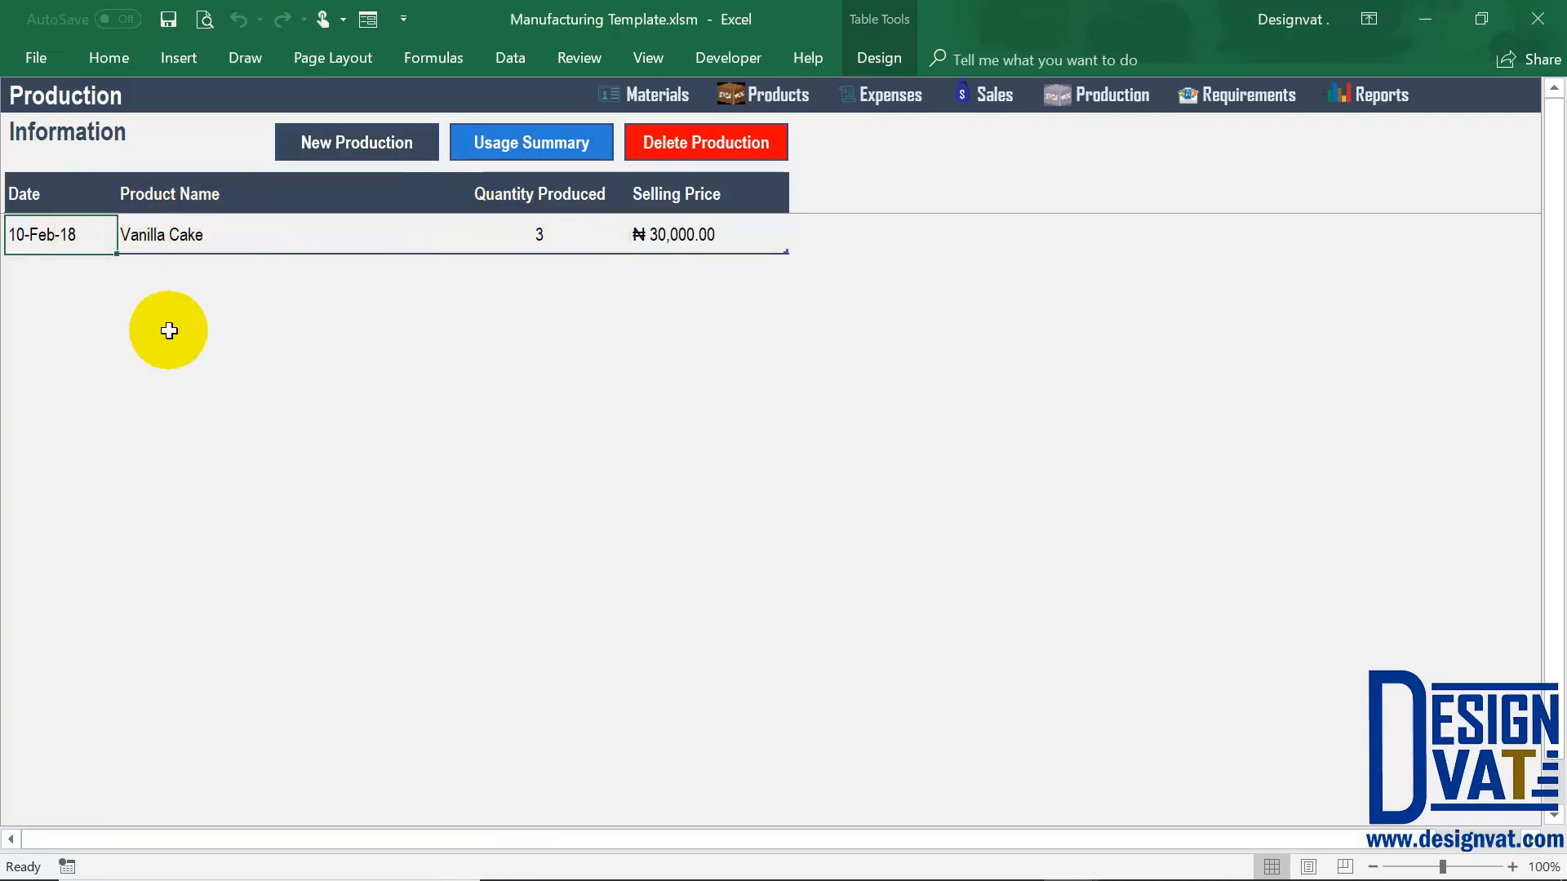
pyautogui.click(706, 235)
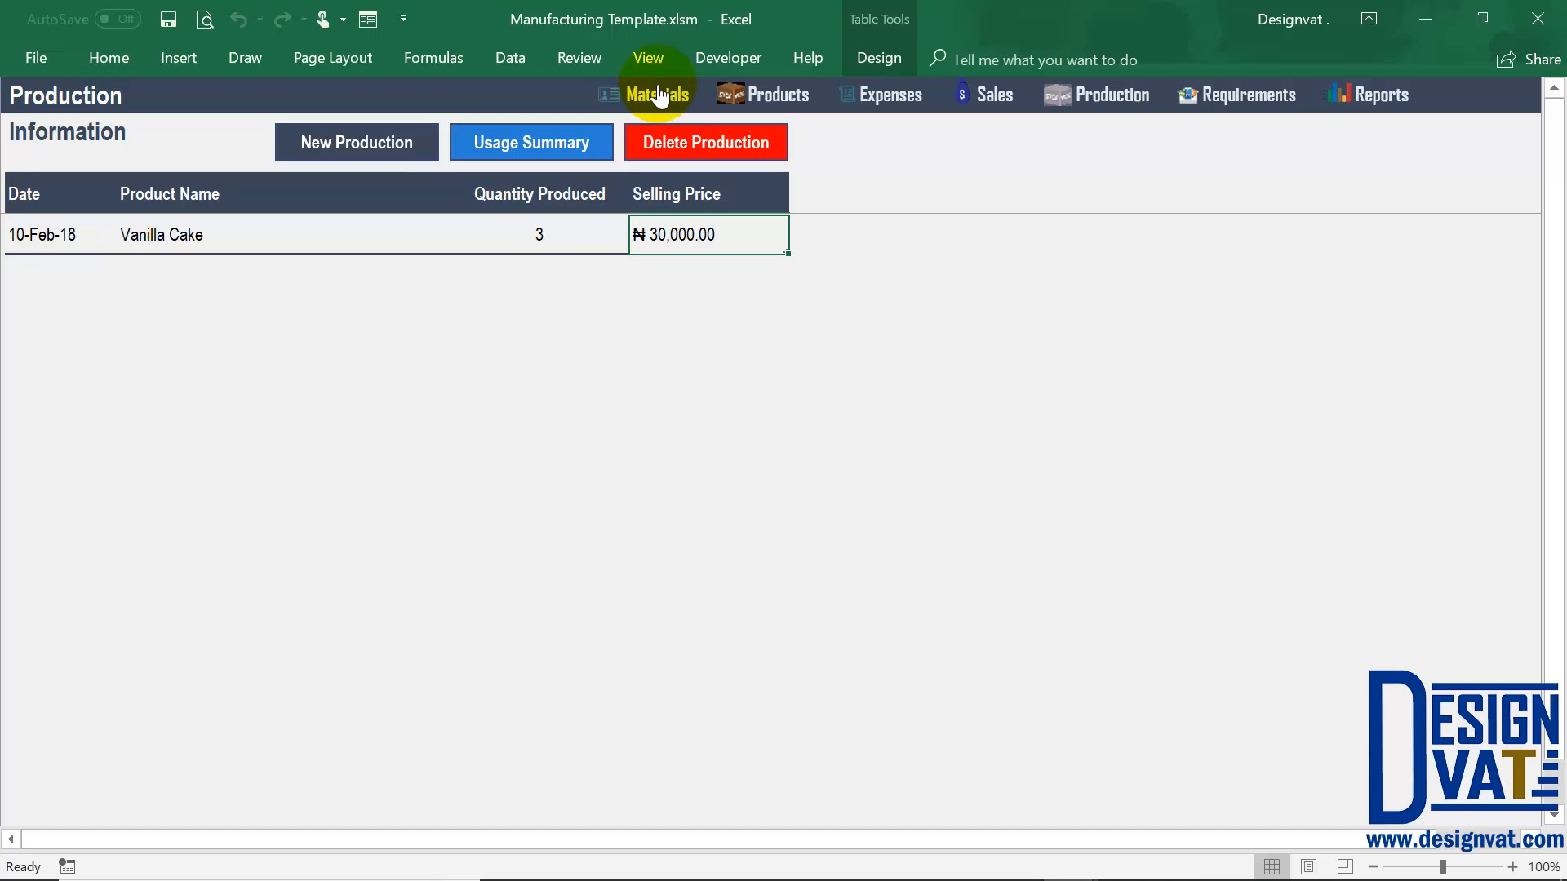
pyautogui.click(522, 238)
pyautogui.press('Delete')
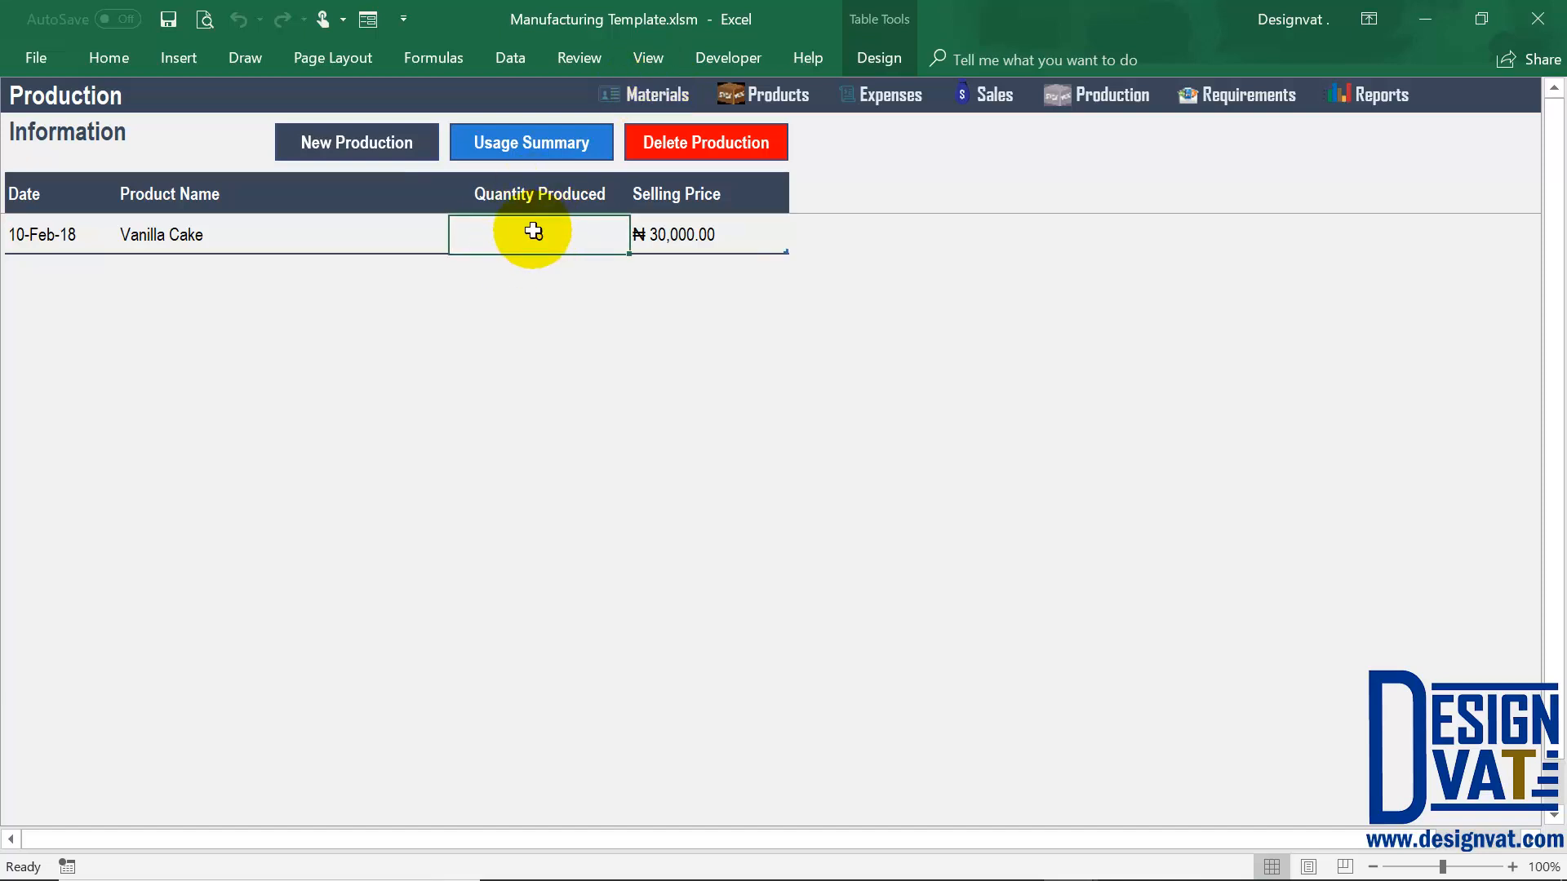
pyautogui.hotkey('ctrl', 'z')
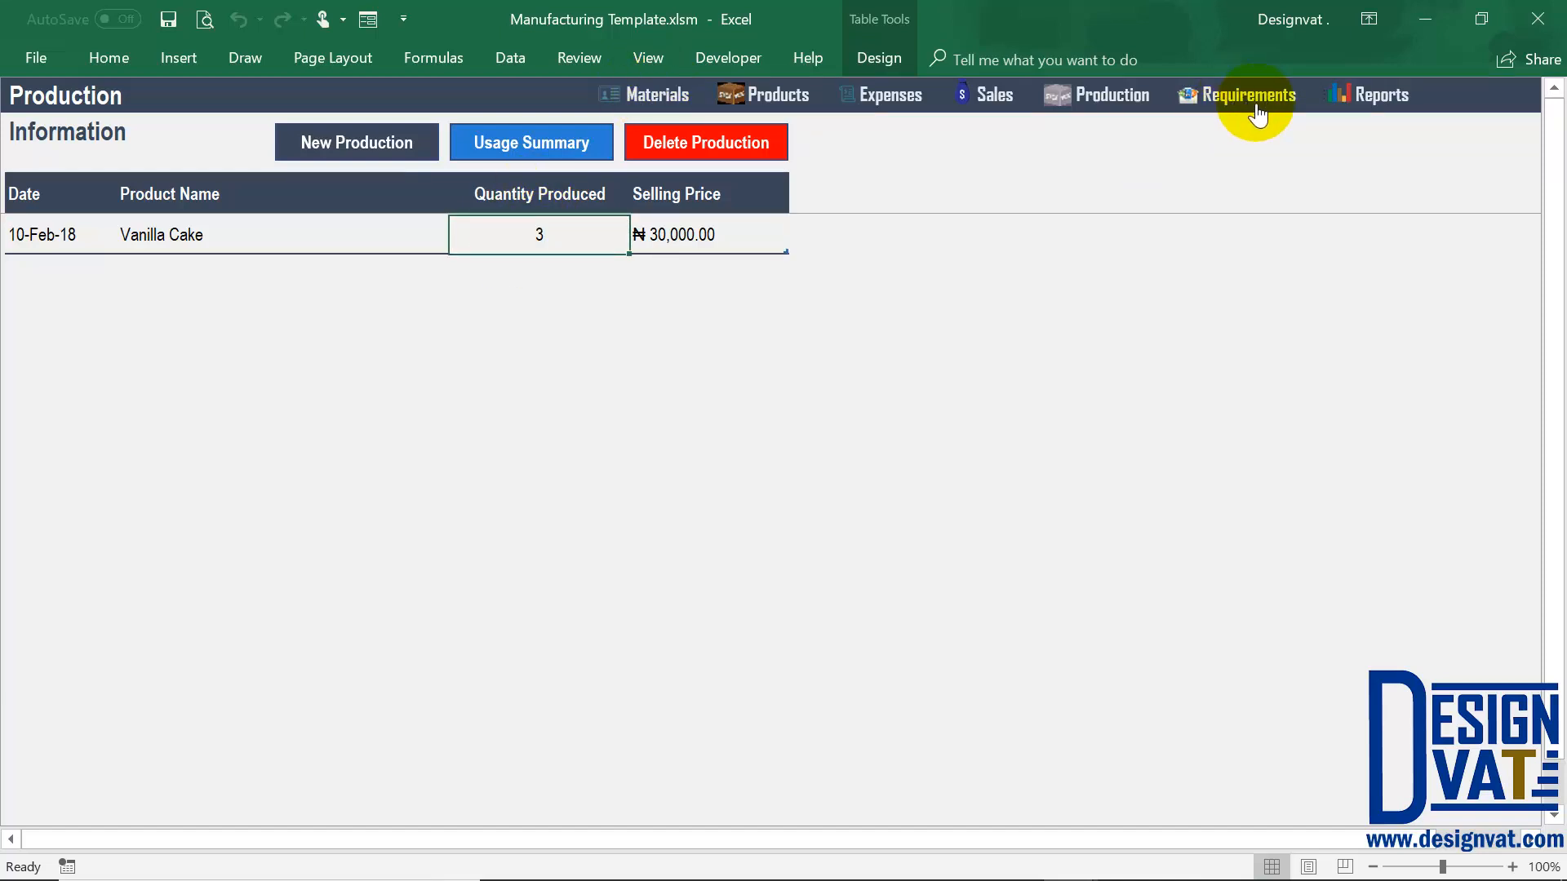
# Examine the materials and quantities needed for Vanilla Cake on the Requirements sheet
pyautogui.click(1257, 114)
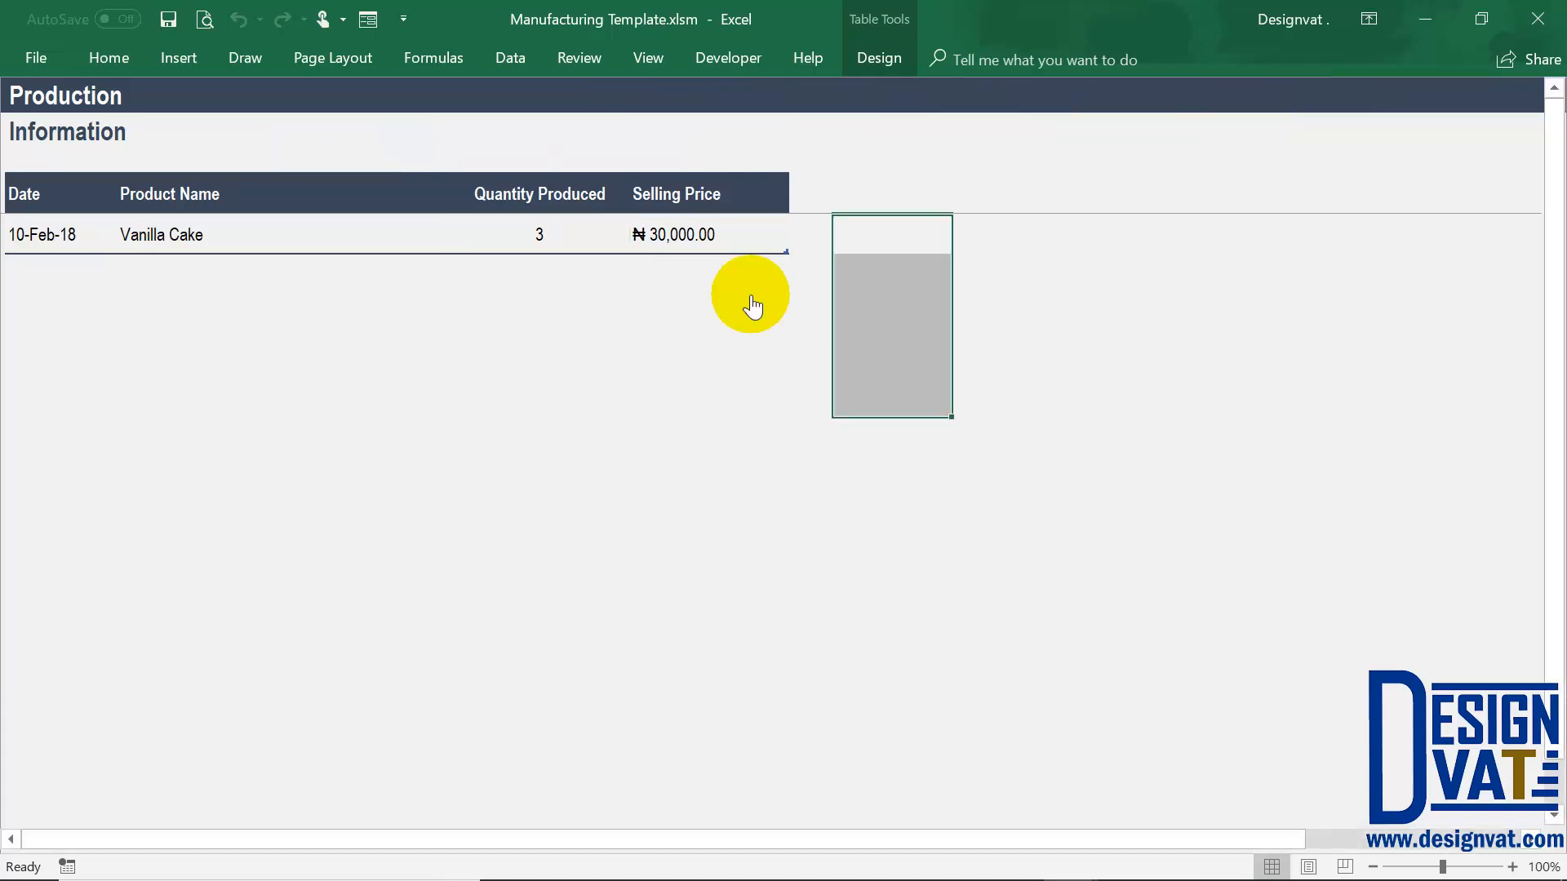
pyautogui.click(171, 228)
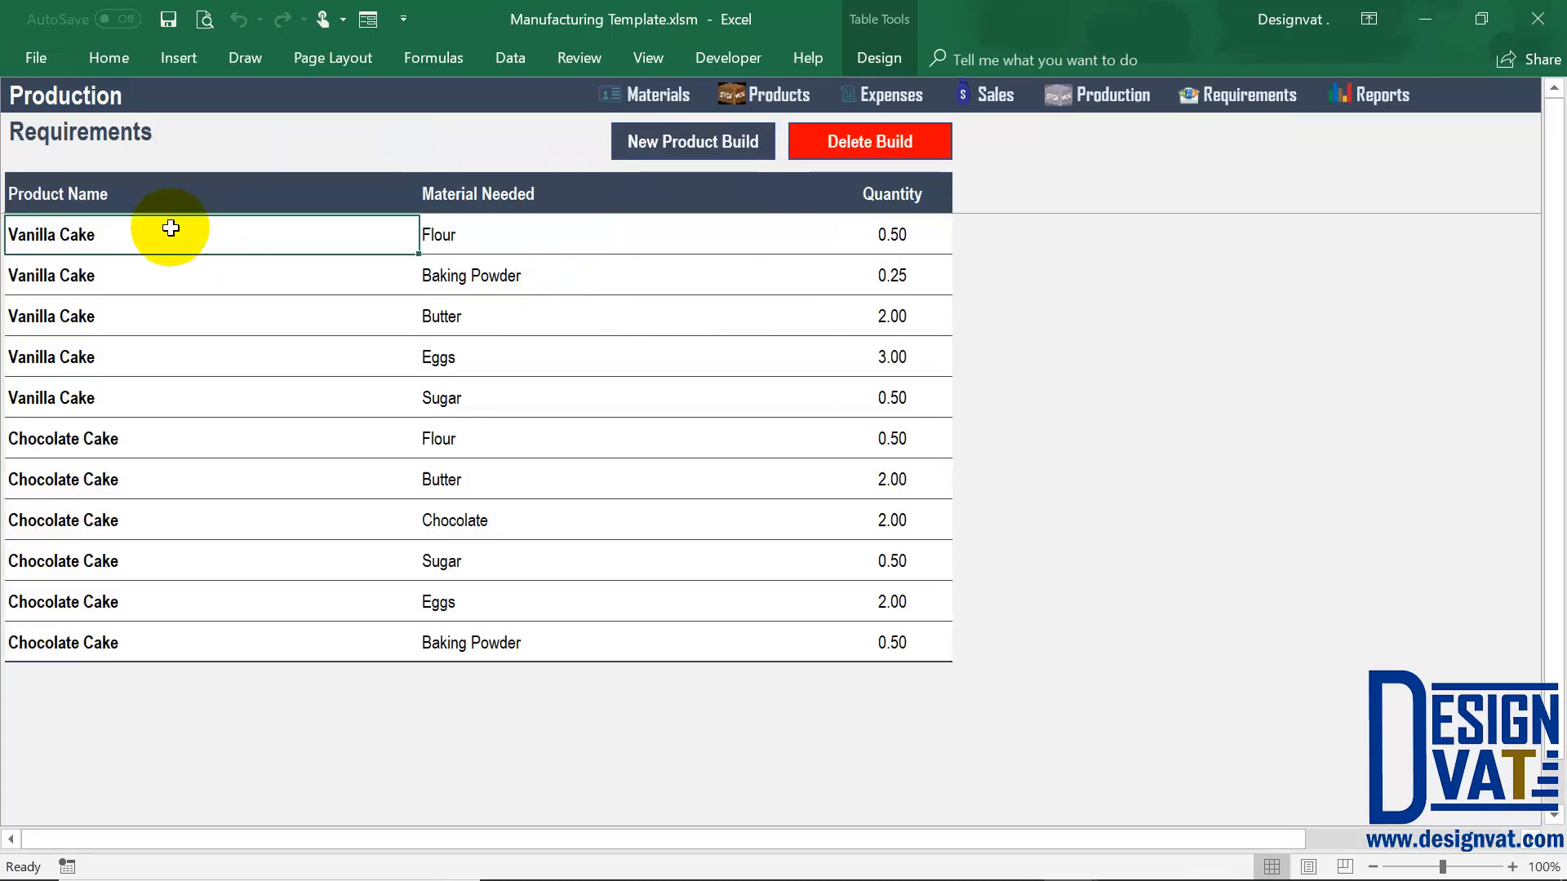
pyautogui.moveTo(902, 241); pyautogui.dragTo(579, 394)
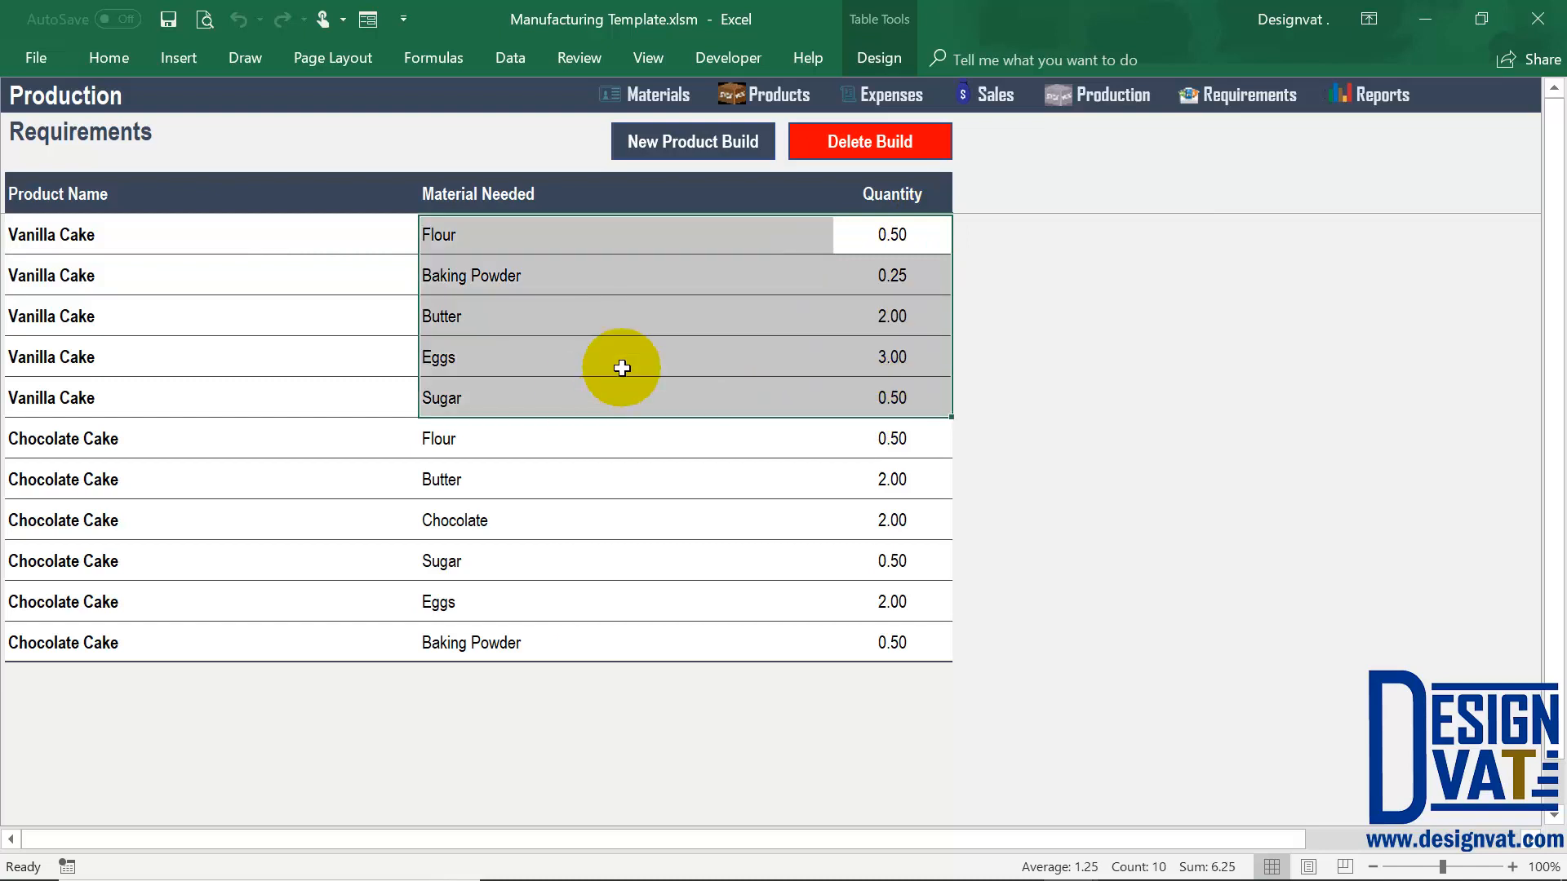
pyautogui.moveTo(878, 221); pyautogui.dragTo(874, 409)
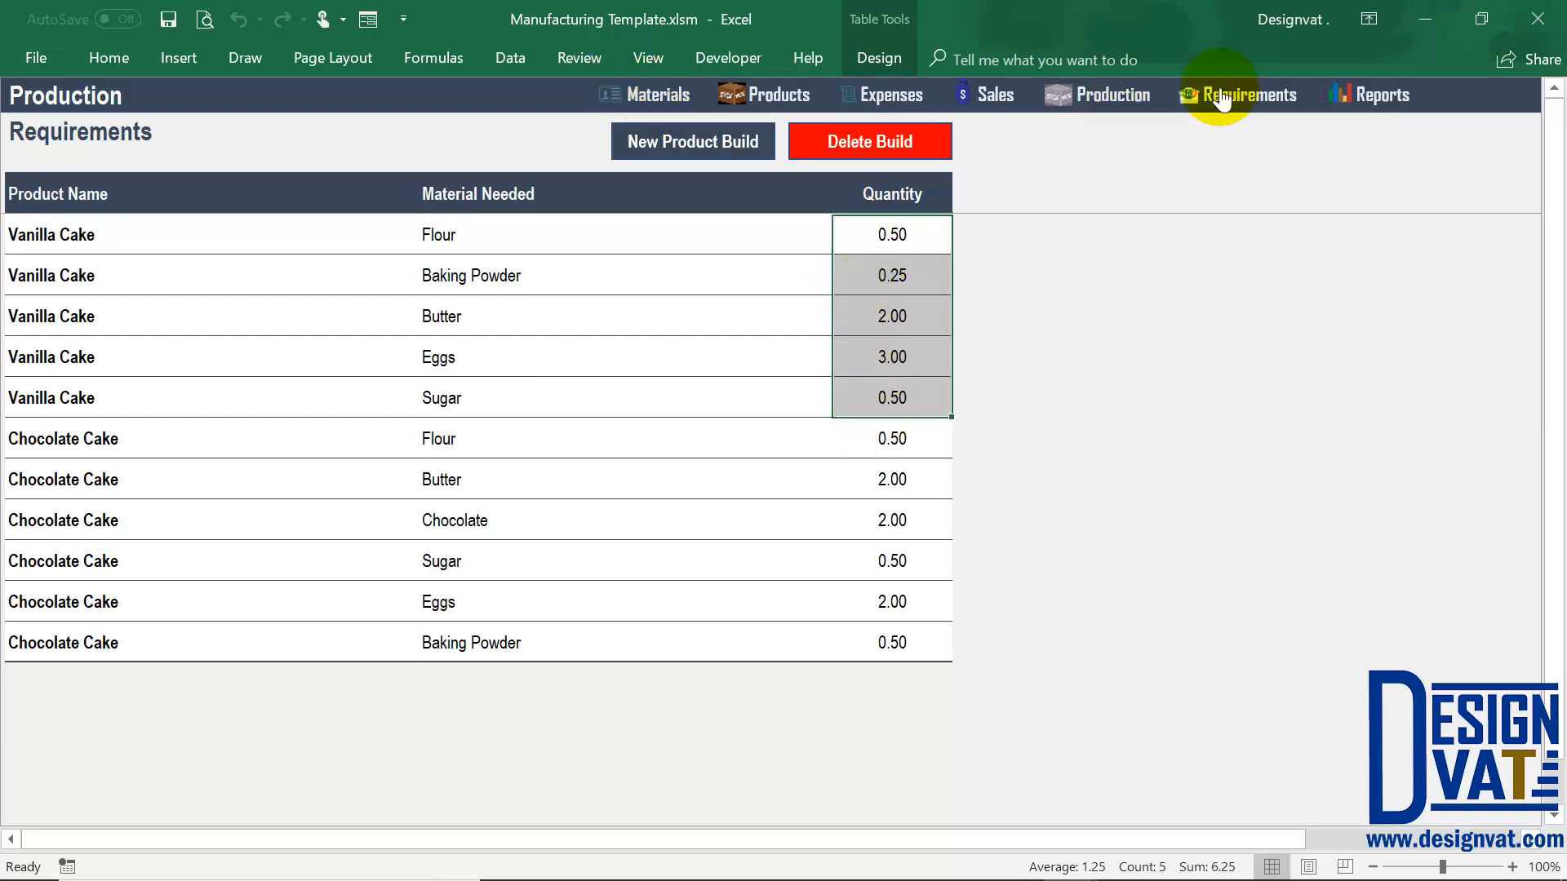
# Return to the Vanilla Cake production record and check the product names and dates in its raw material usage summary
pyautogui.click(1111, 111)
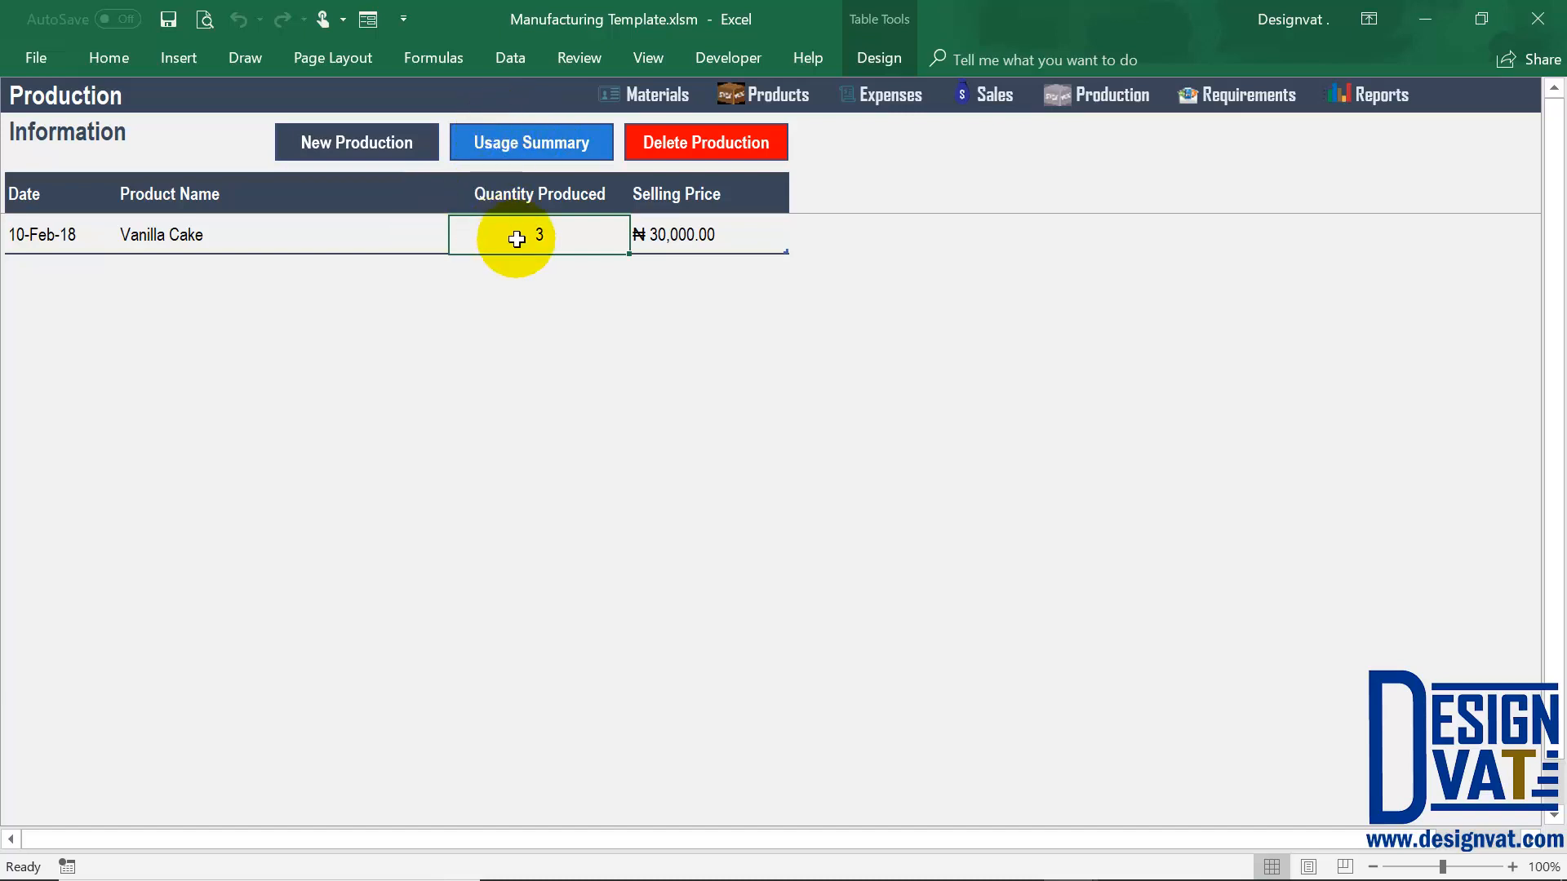
pyautogui.keyDown('shift'); pyautogui.click(364, 237); pyautogui.keyUp('shift')
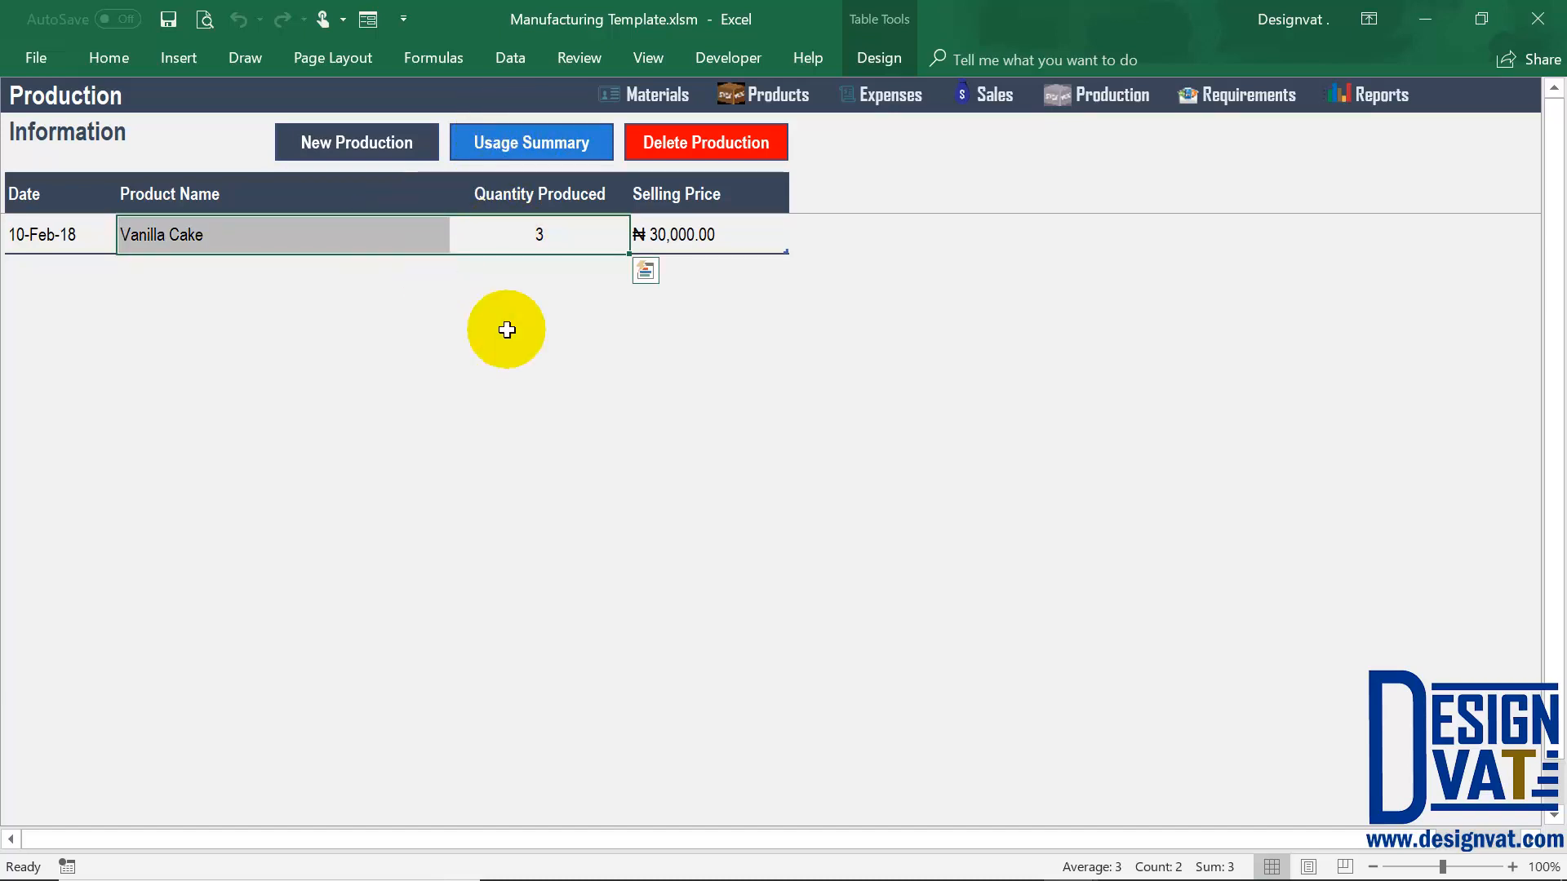
pyautogui.click(530, 135)
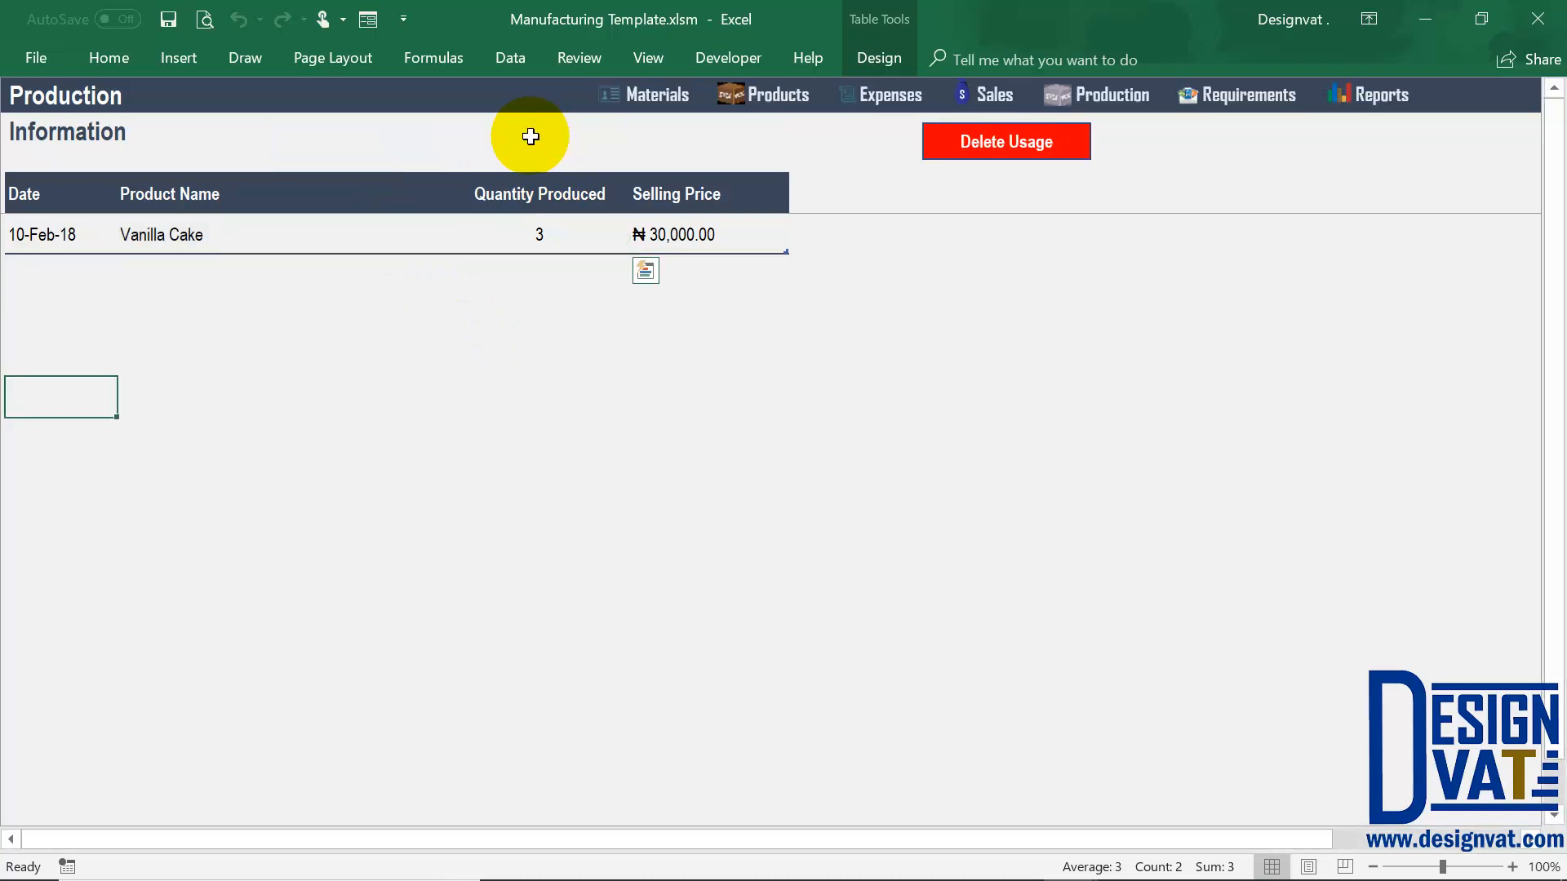
pyautogui.keyDown('shift'); pyautogui.click(172, 396); pyautogui.keyUp('shift')
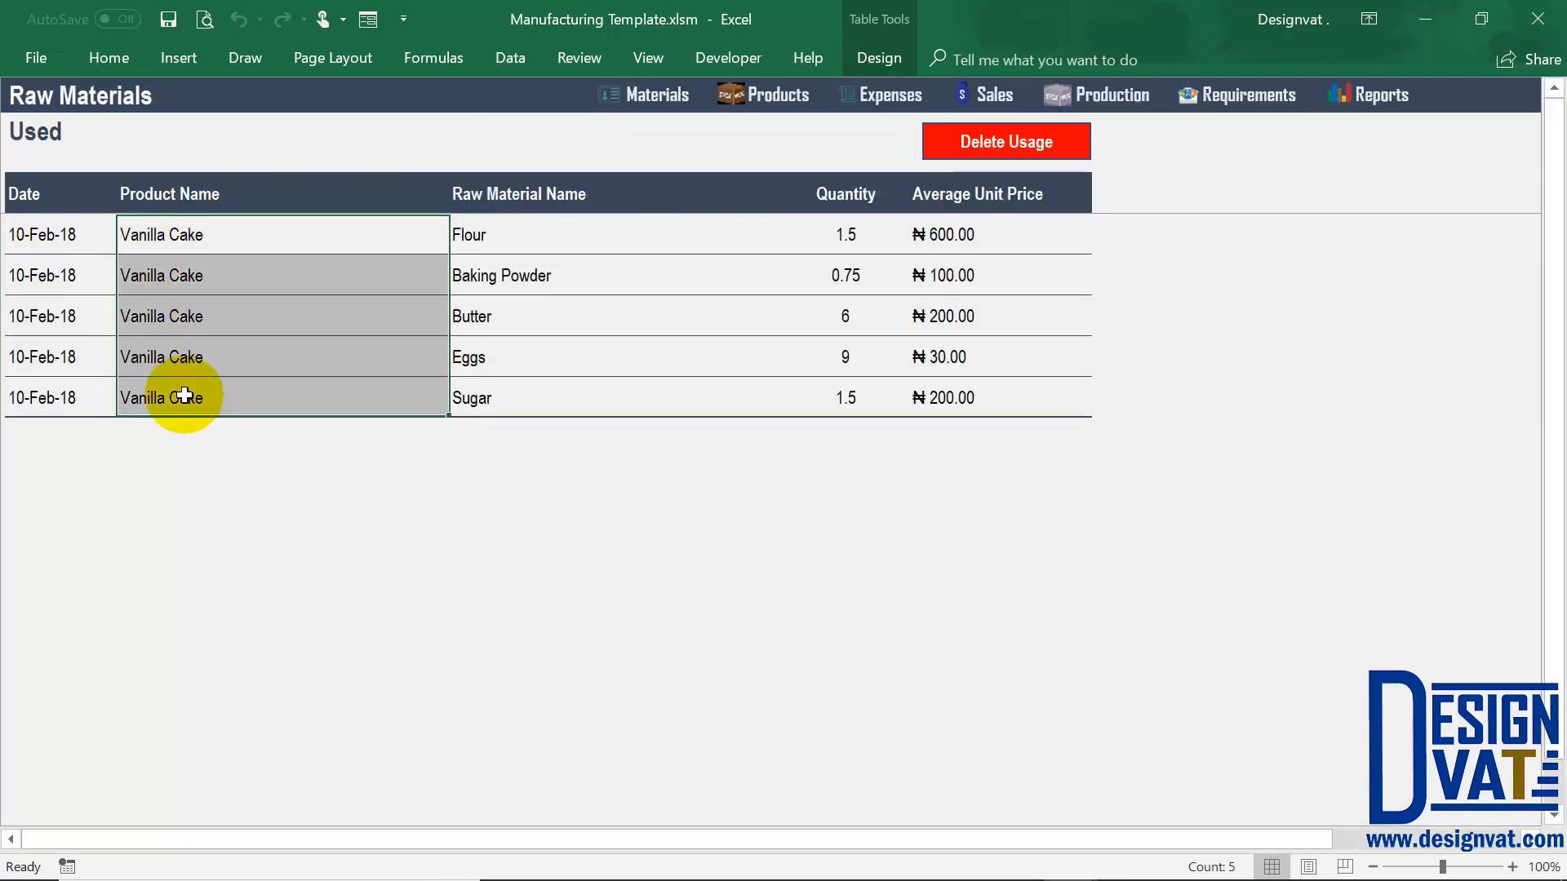
pyautogui.click(61, 236)
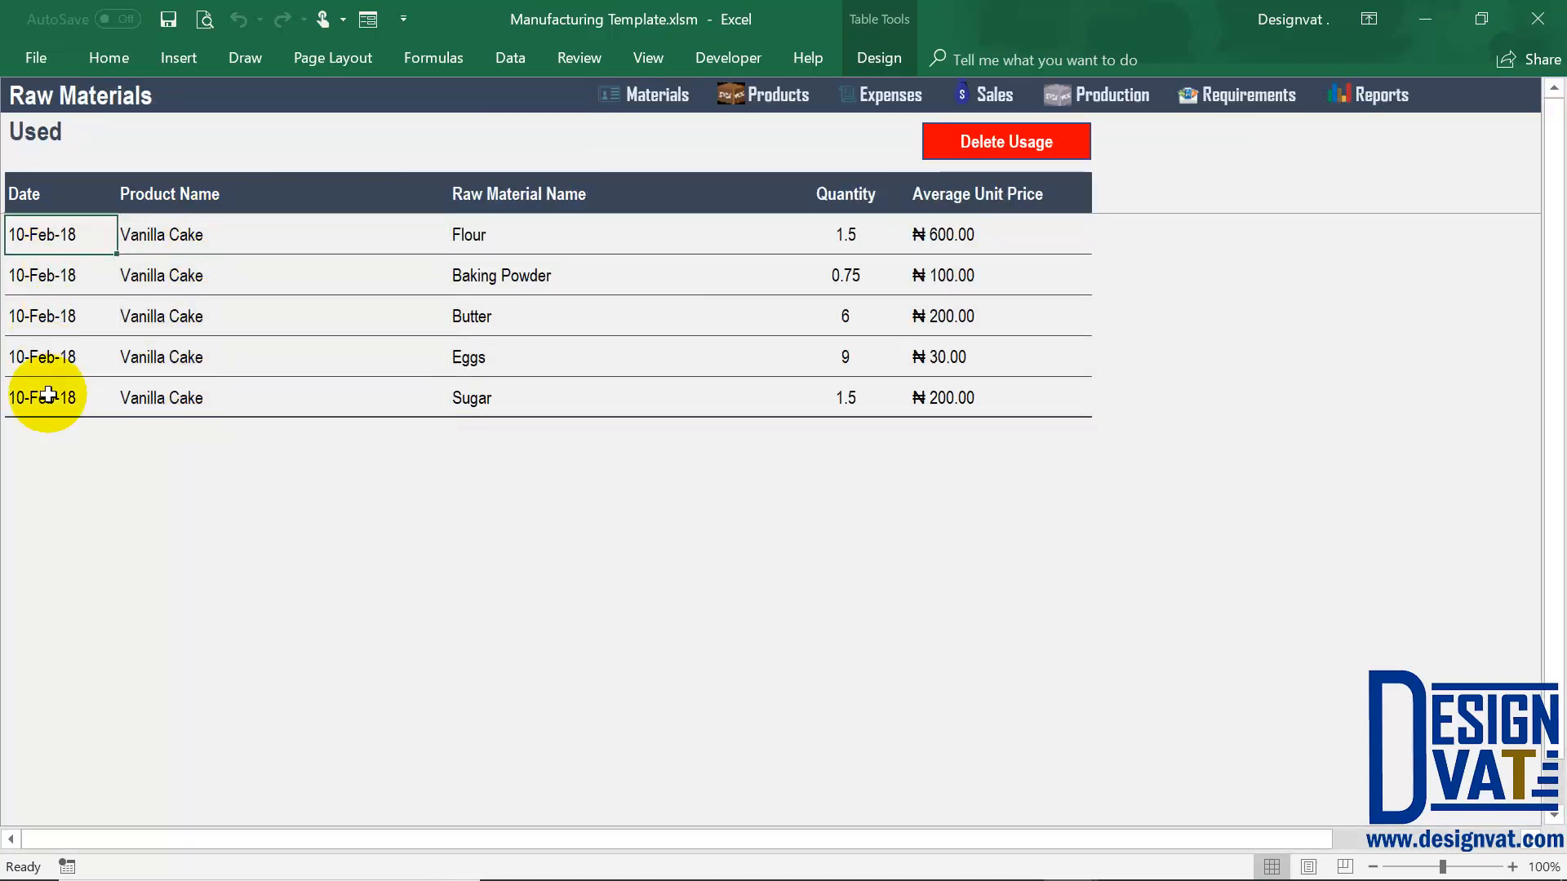
pyautogui.keyDown('shift'); pyautogui.click(51, 397); pyautogui.keyUp('shift')
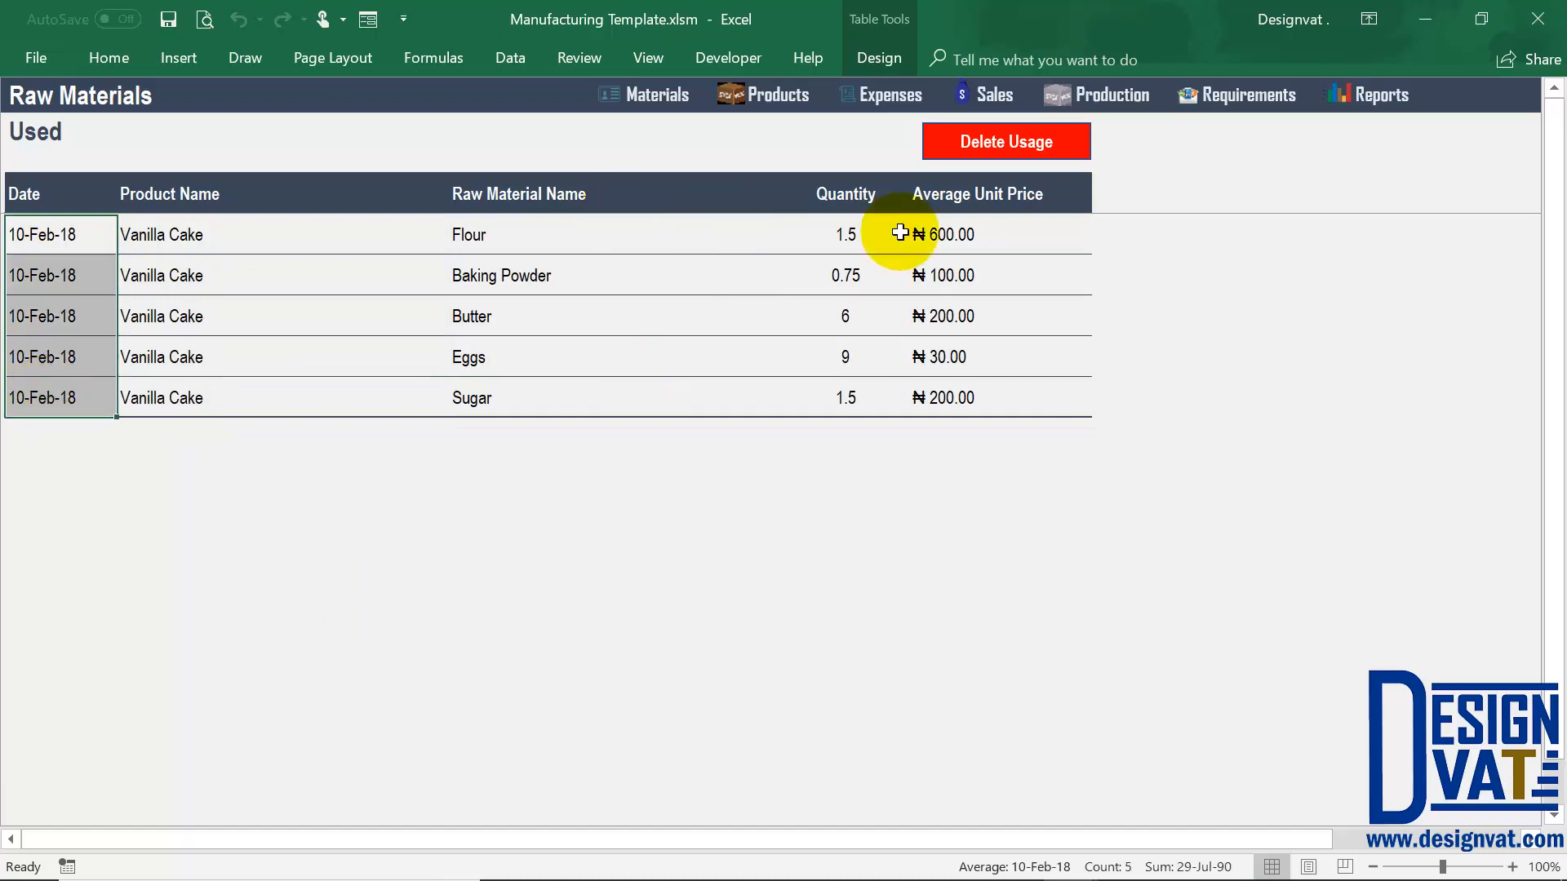
# Check the quantity used of each raw material for Vanilla Cake, from Flour to Sugar
pyautogui.moveTo(849, 236); pyautogui.dragTo(856, 401)
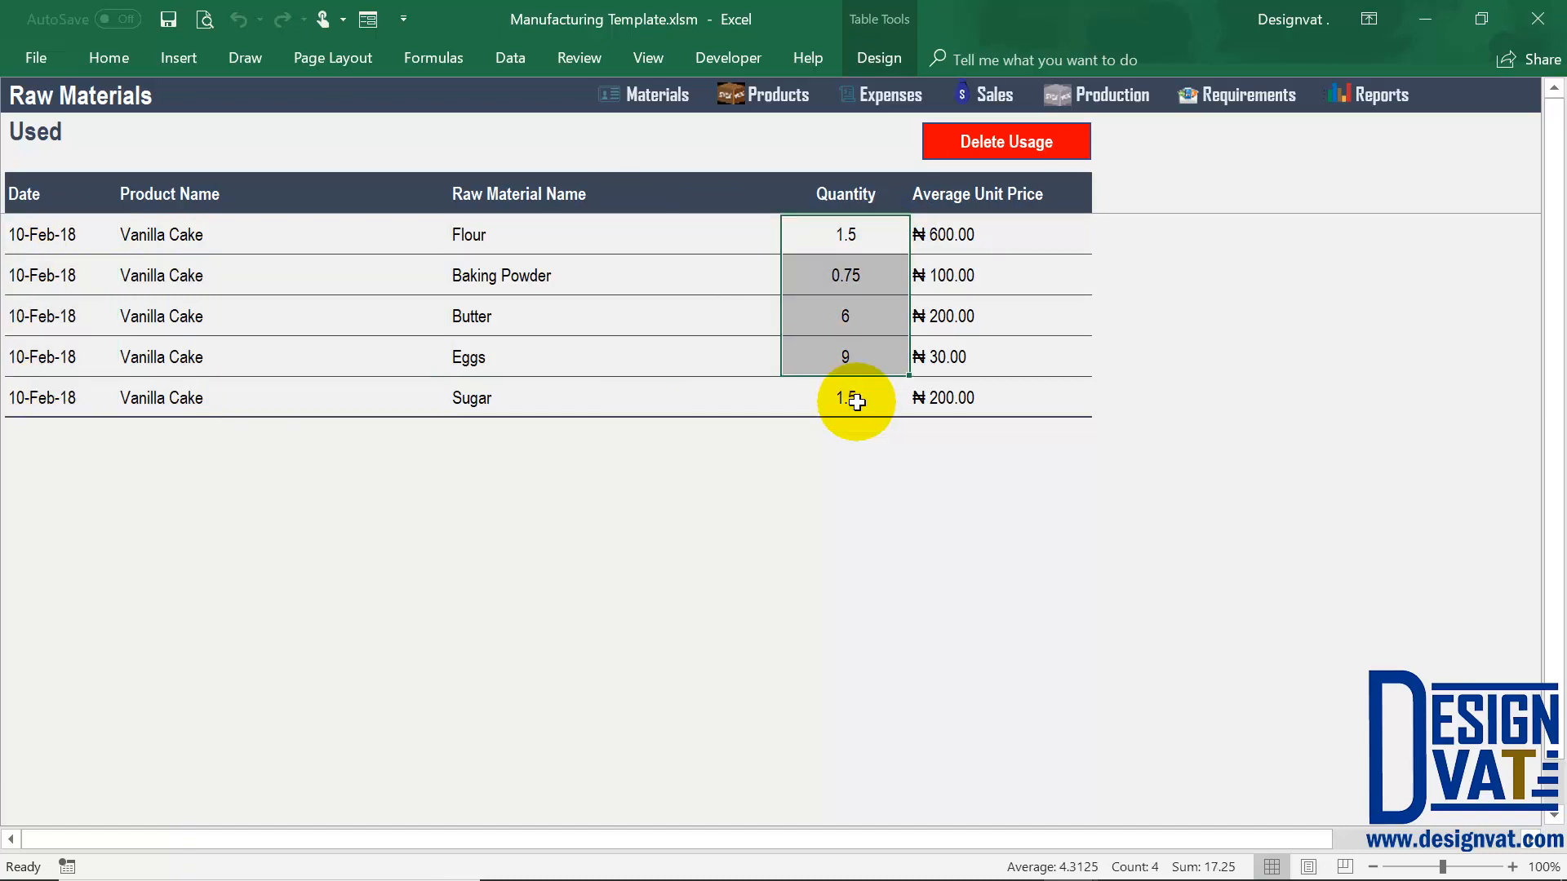
pyautogui.click(843, 234)
pyautogui.click(844, 276)
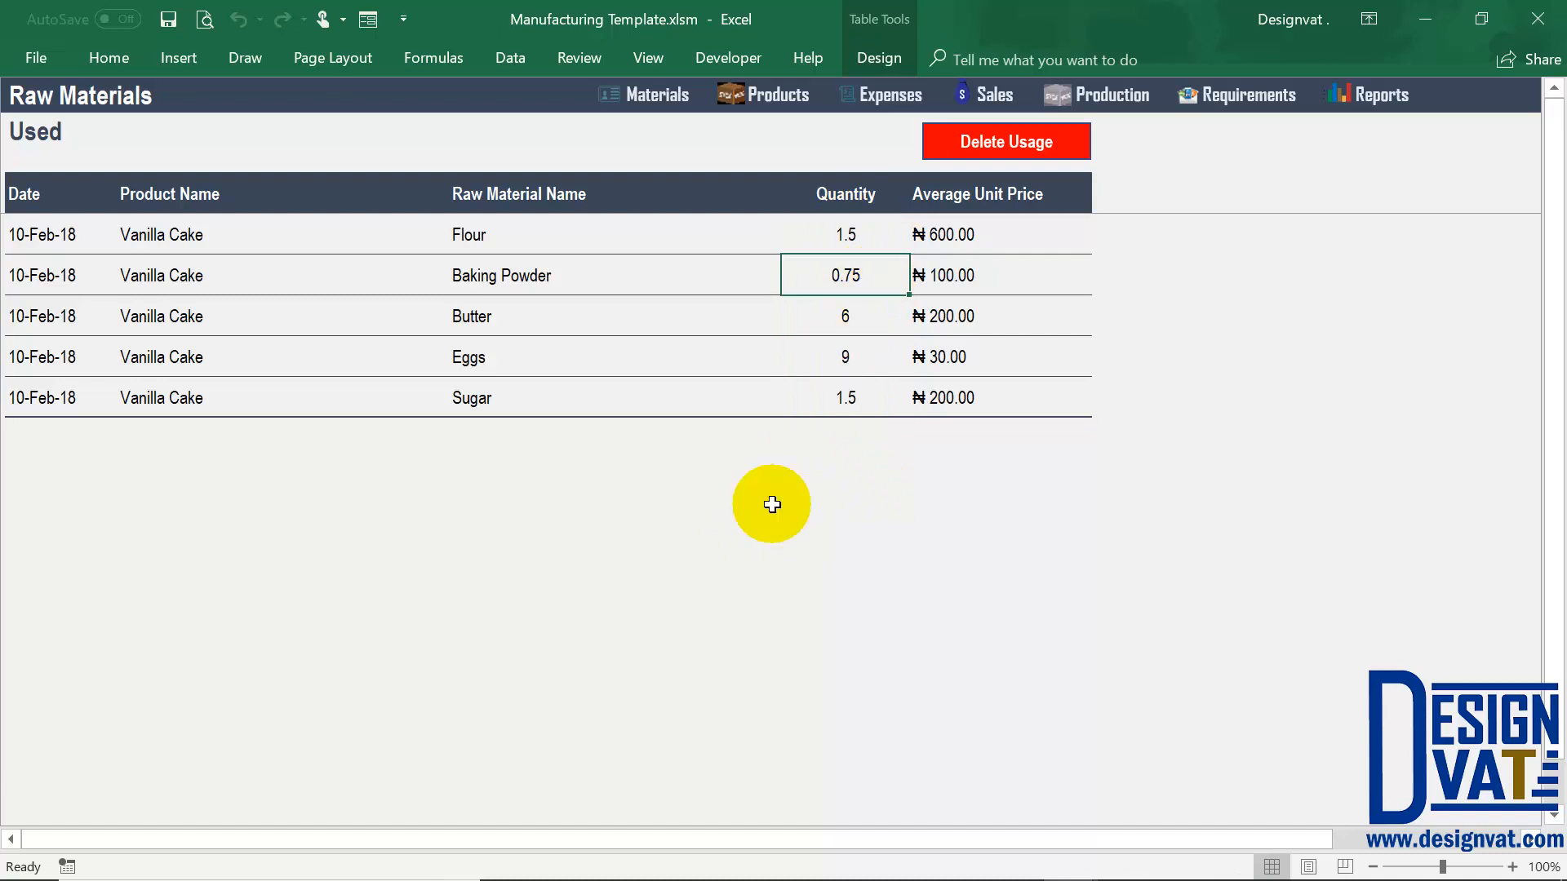
pyautogui.click(867, 315)
pyautogui.click(864, 363)
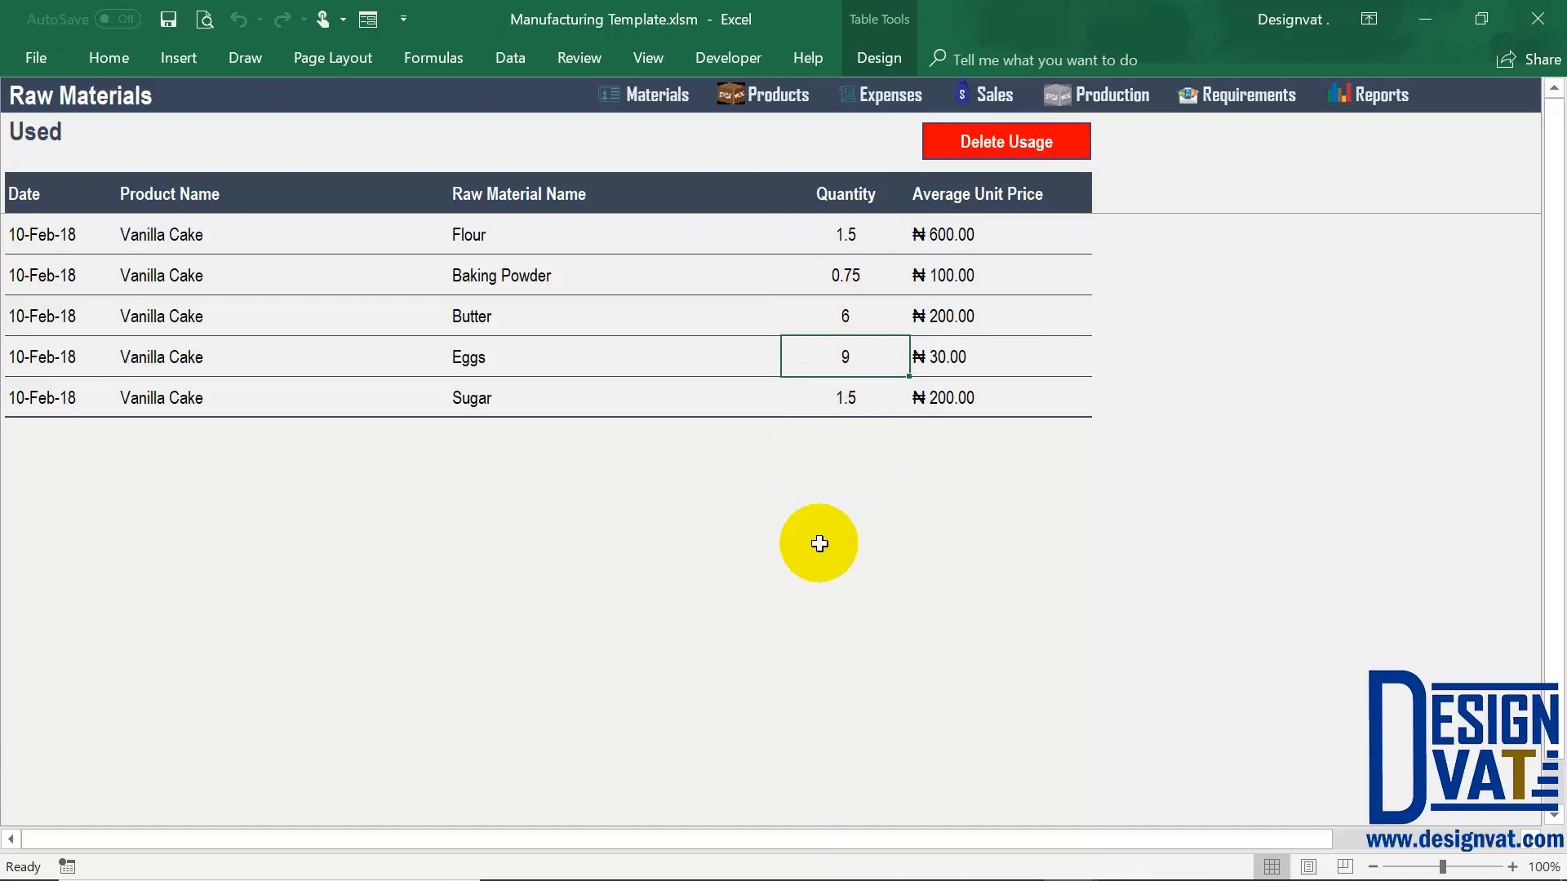
pyautogui.click(849, 408)
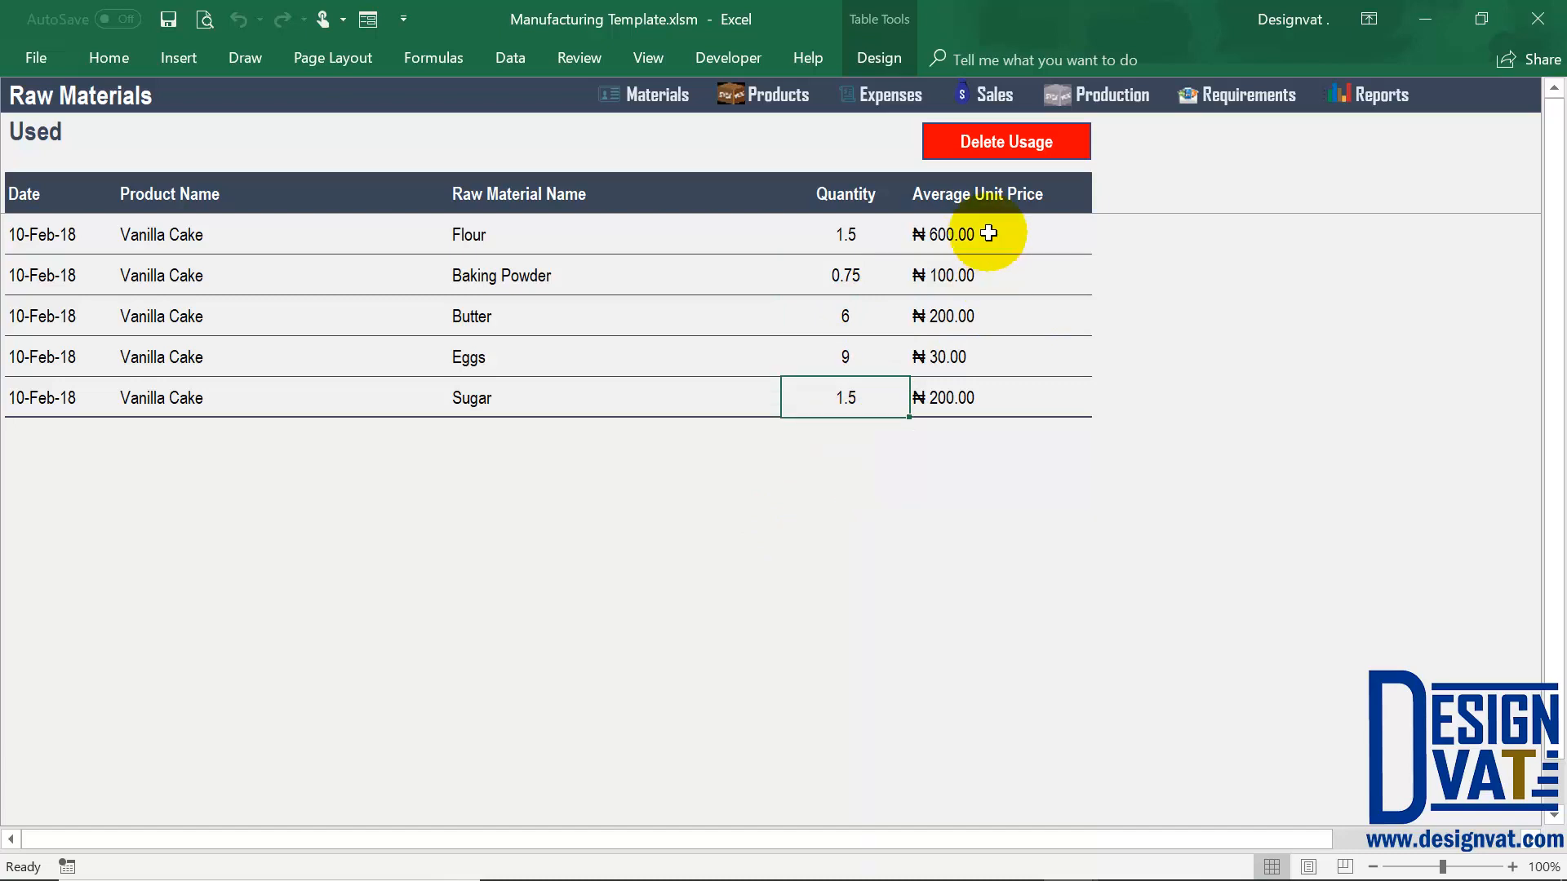
# Check the average unit prices of the raw materials used for Vanilla Cake, from Flour to Sugar
pyautogui.moveTo(990, 235); pyautogui.dragTo(979, 326)
pyautogui.moveTo(973, 387); pyautogui.dragTo(976, 398)
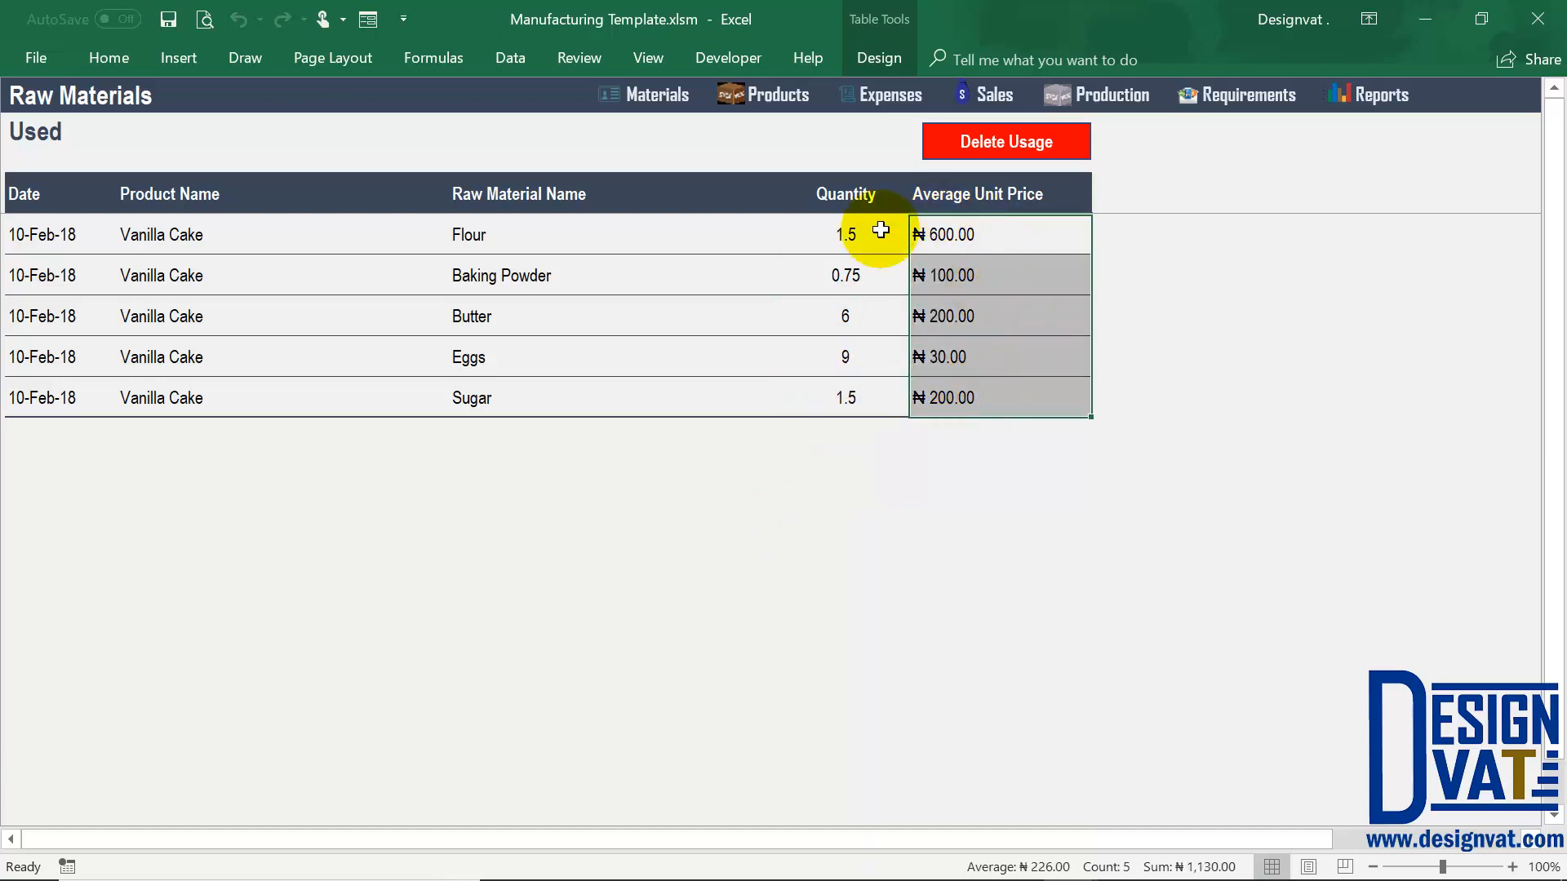
pyautogui.click(455, 226)
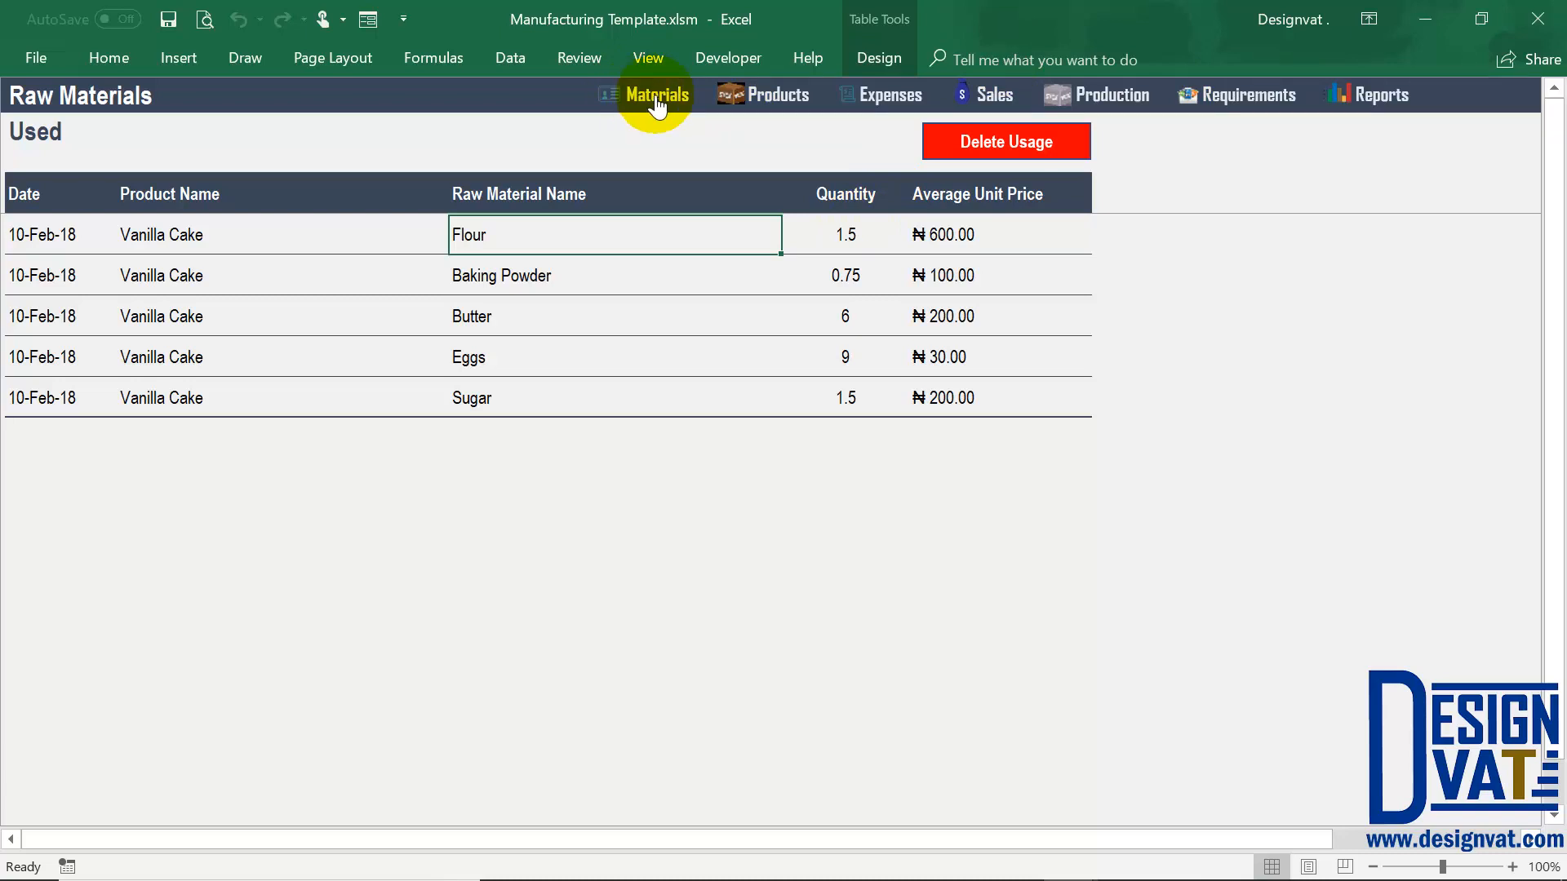
# Check the restocked quantity of Flour on the Expenses sheet, and return to the raw material usage summary
pyautogui.click(892, 93)
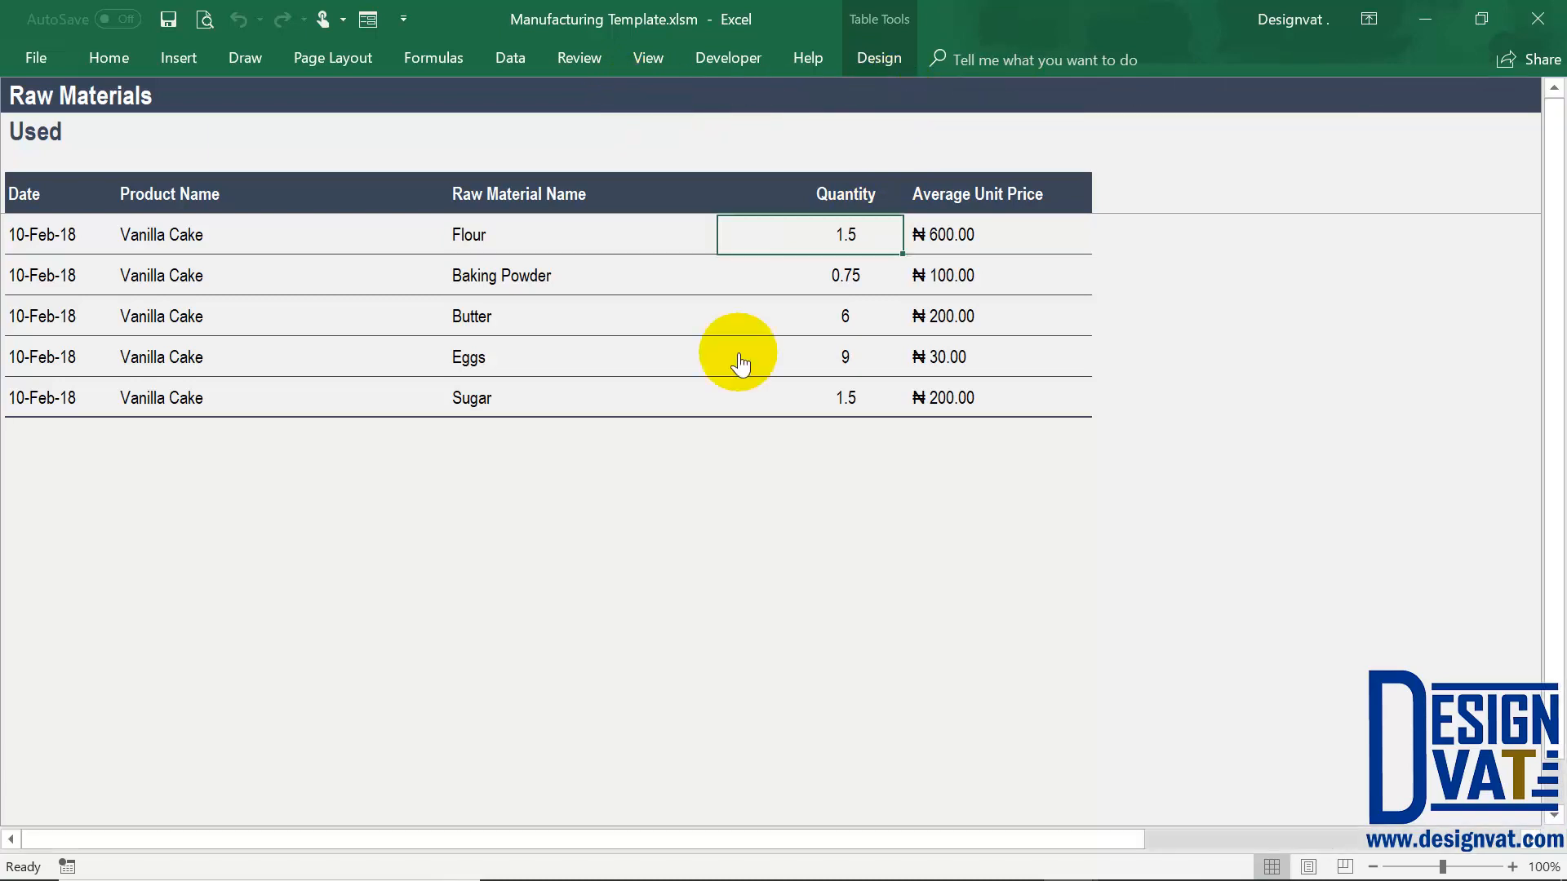
pyautogui.click(951, 237)
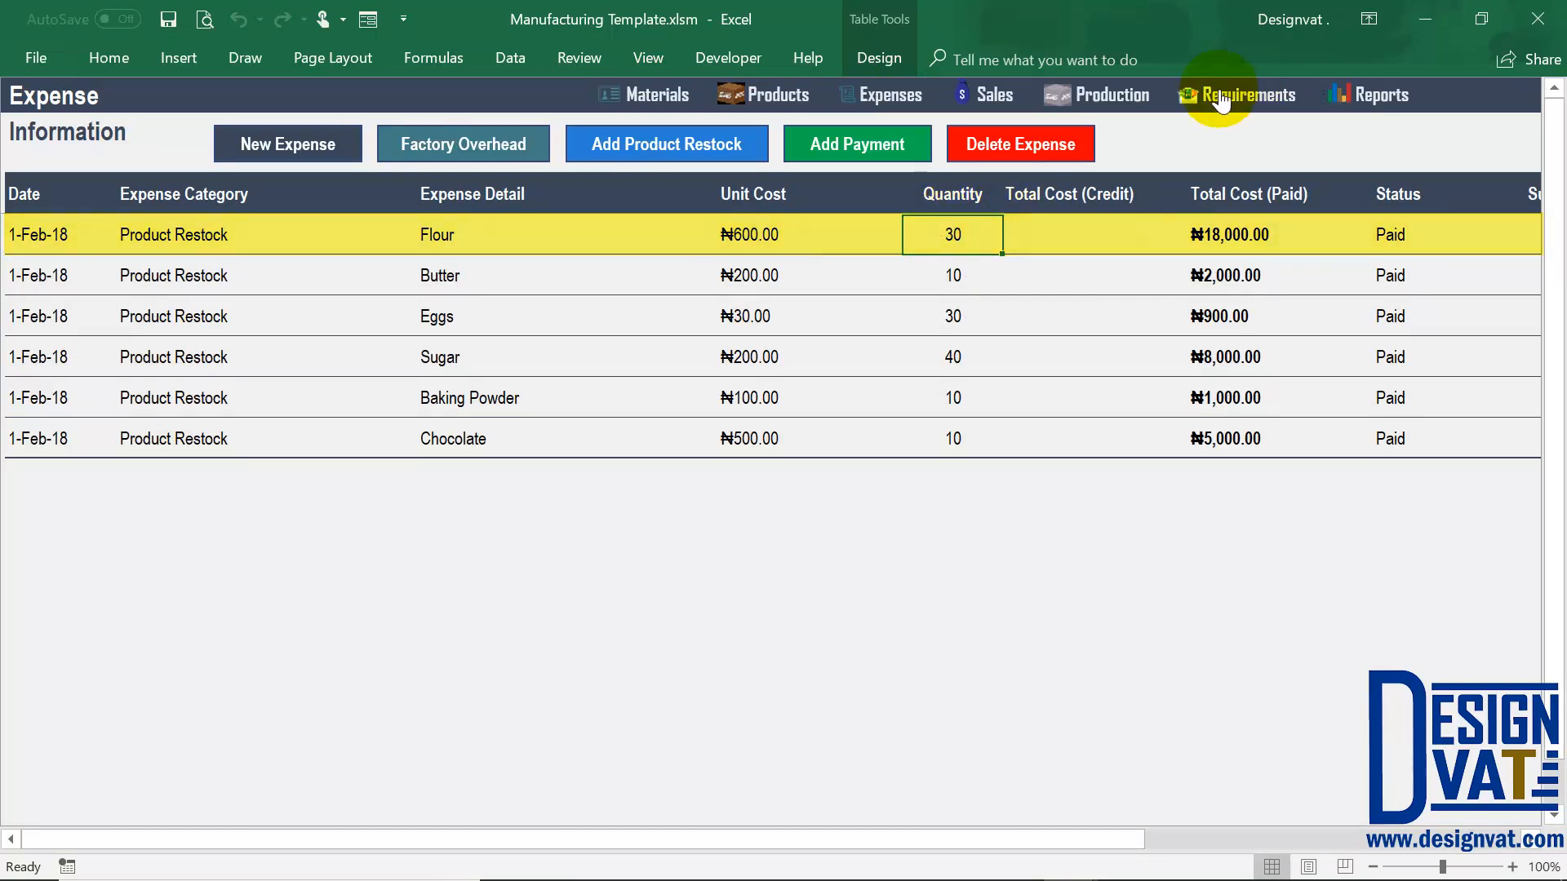
pyautogui.click(1103, 95)
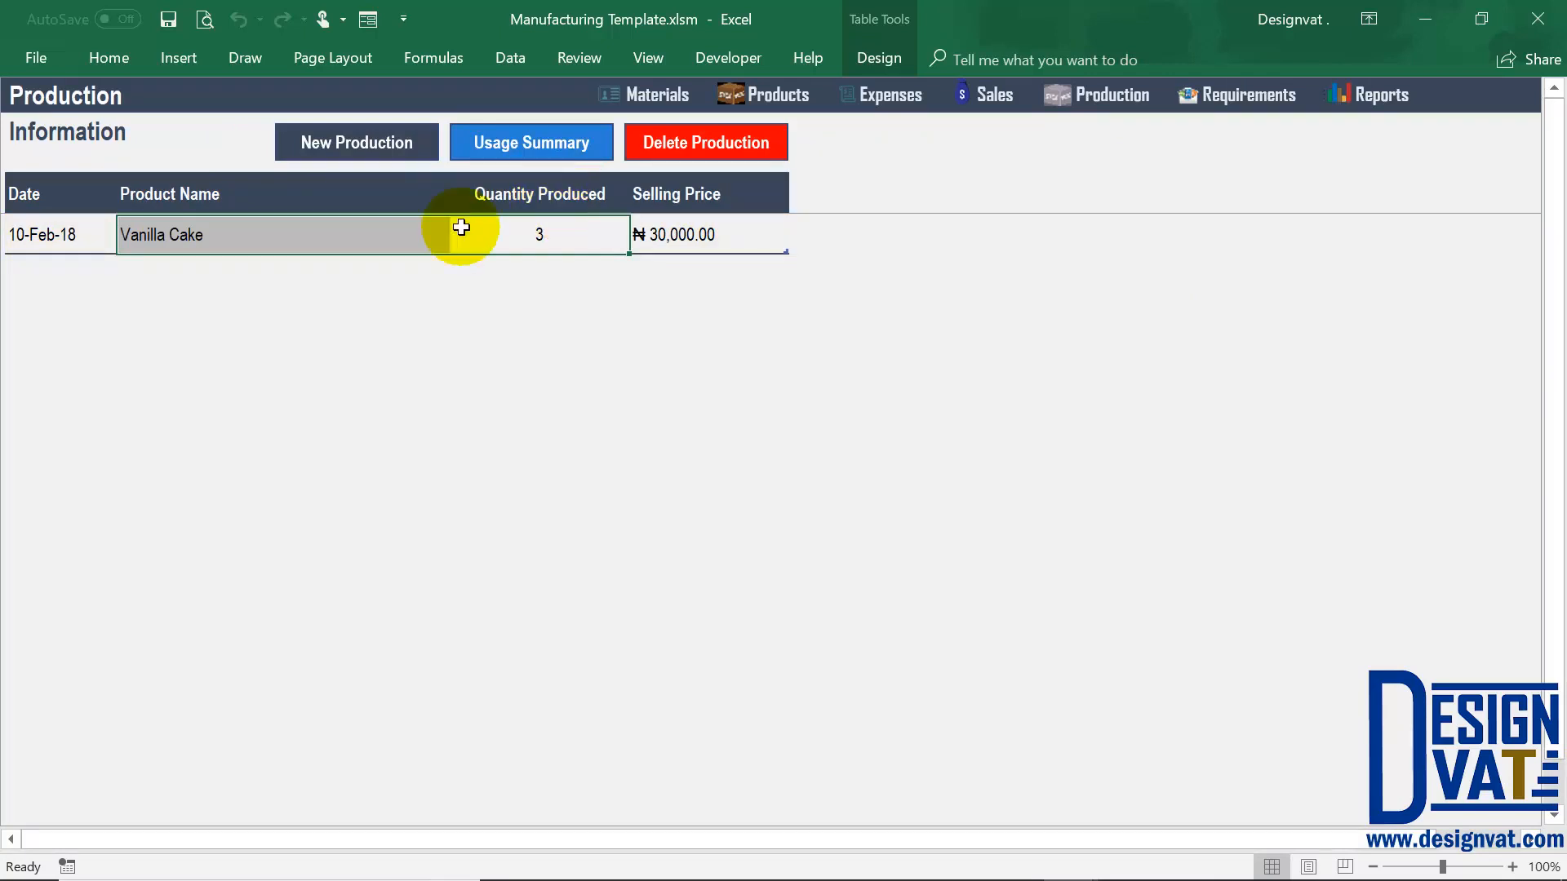
pyautogui.click(531, 141)
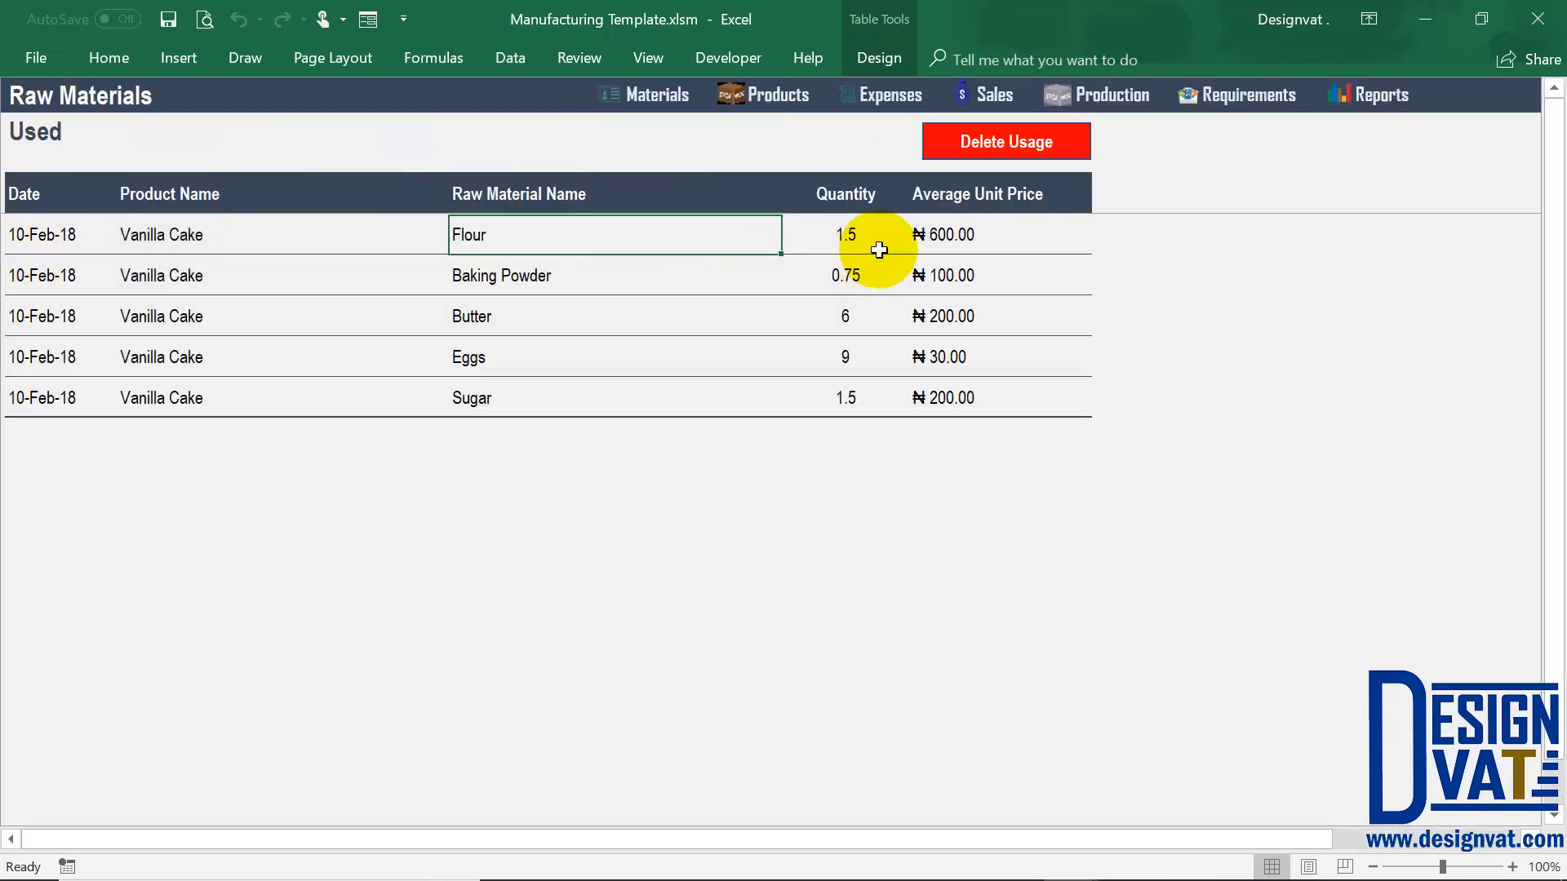
# Check the quantity of Flour used for Vanilla Cake and the Flour balance in stock on the Materials sheet
pyautogui.click(834, 234)
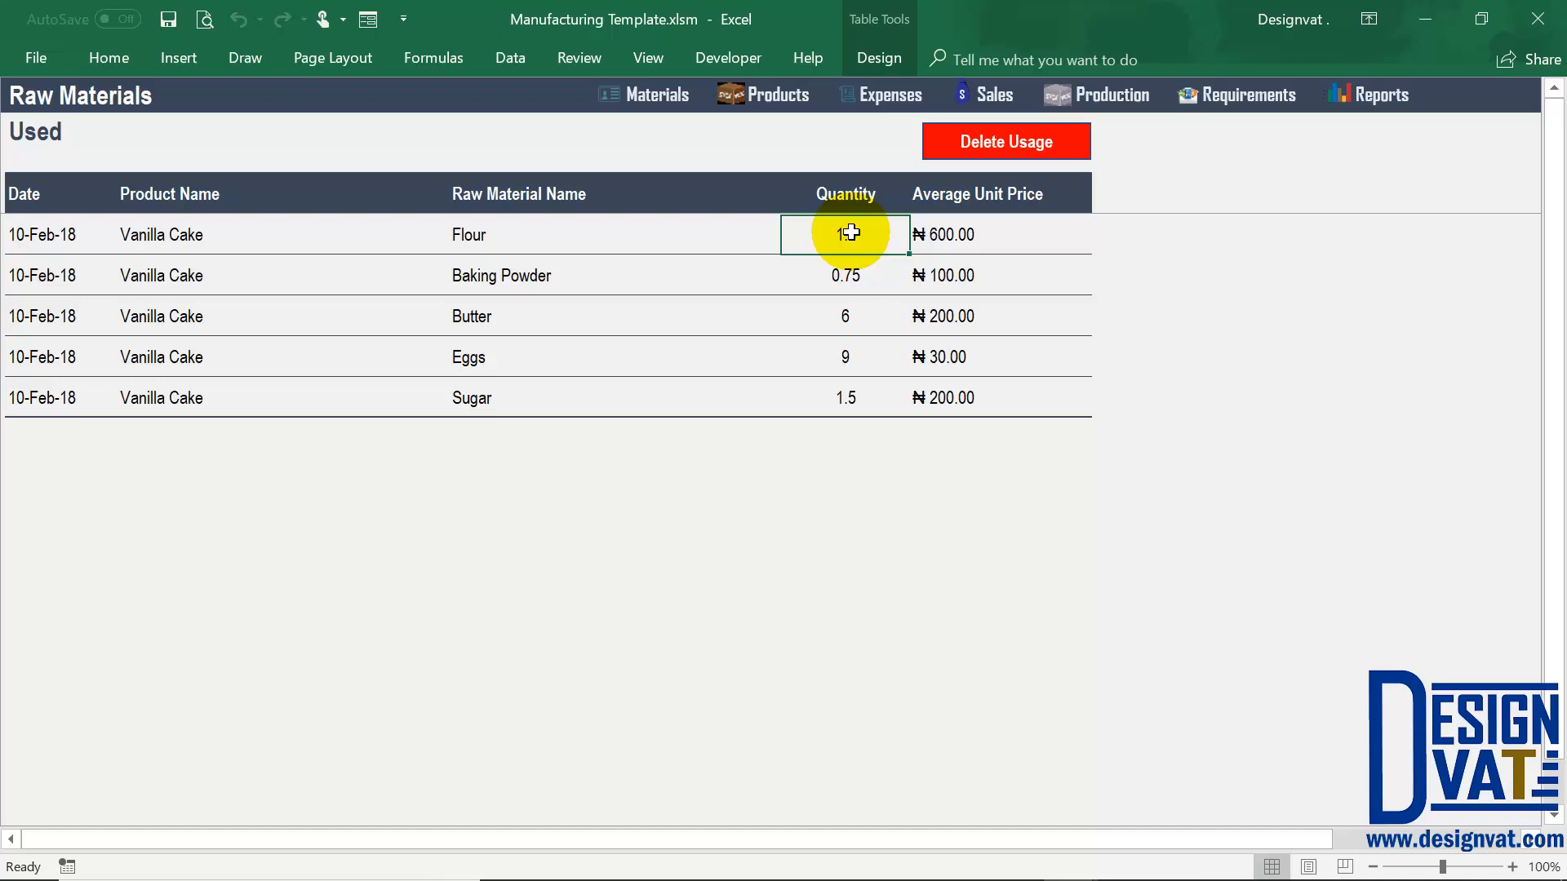
pyautogui.click(658, 97)
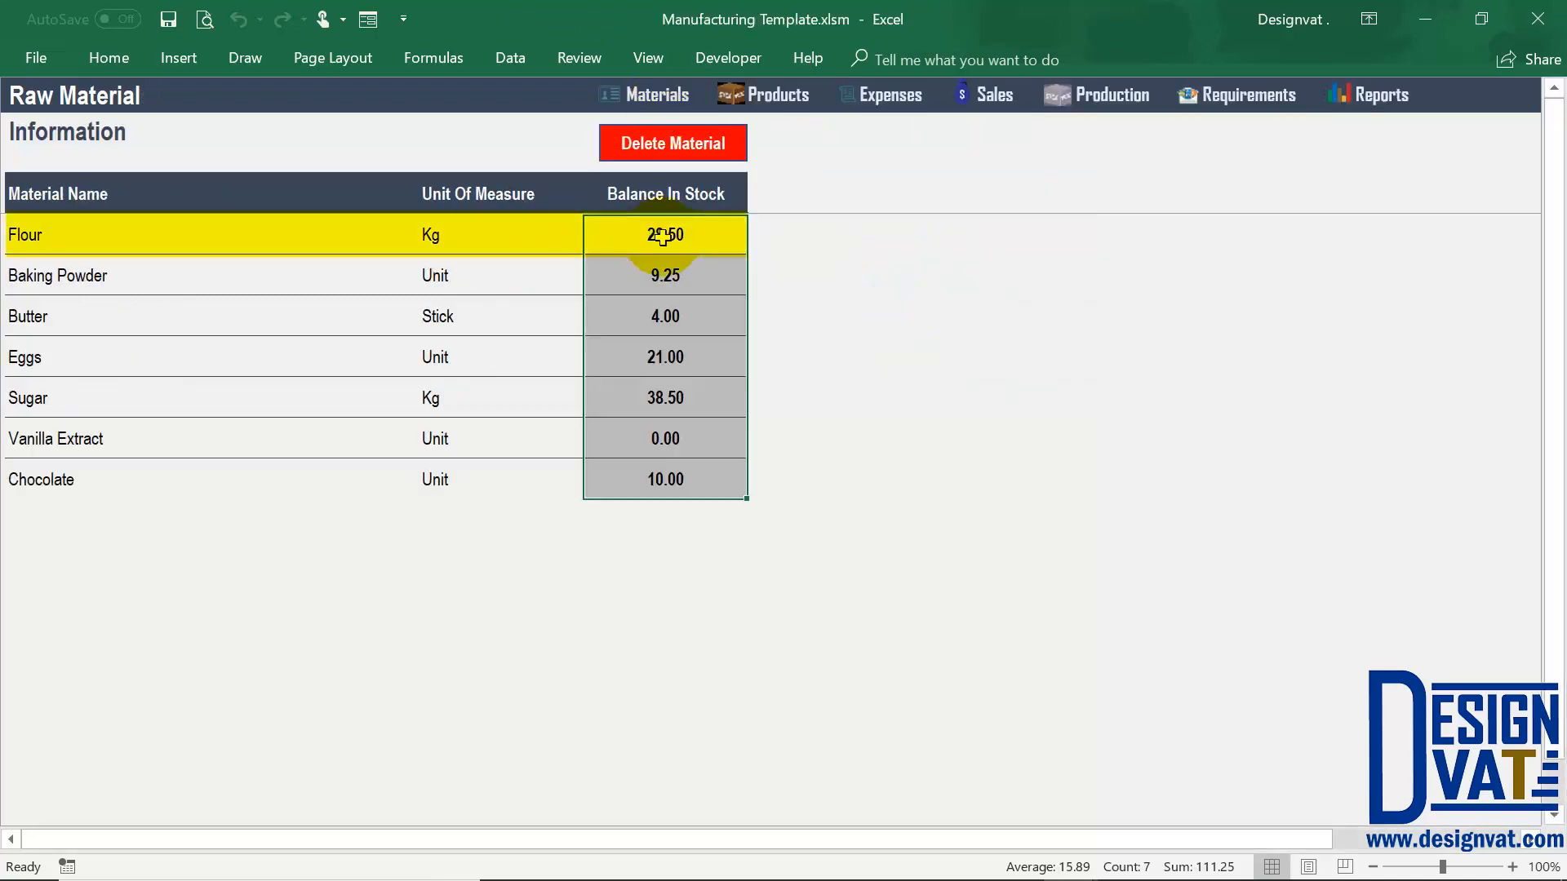
pyautogui.click(678, 237)
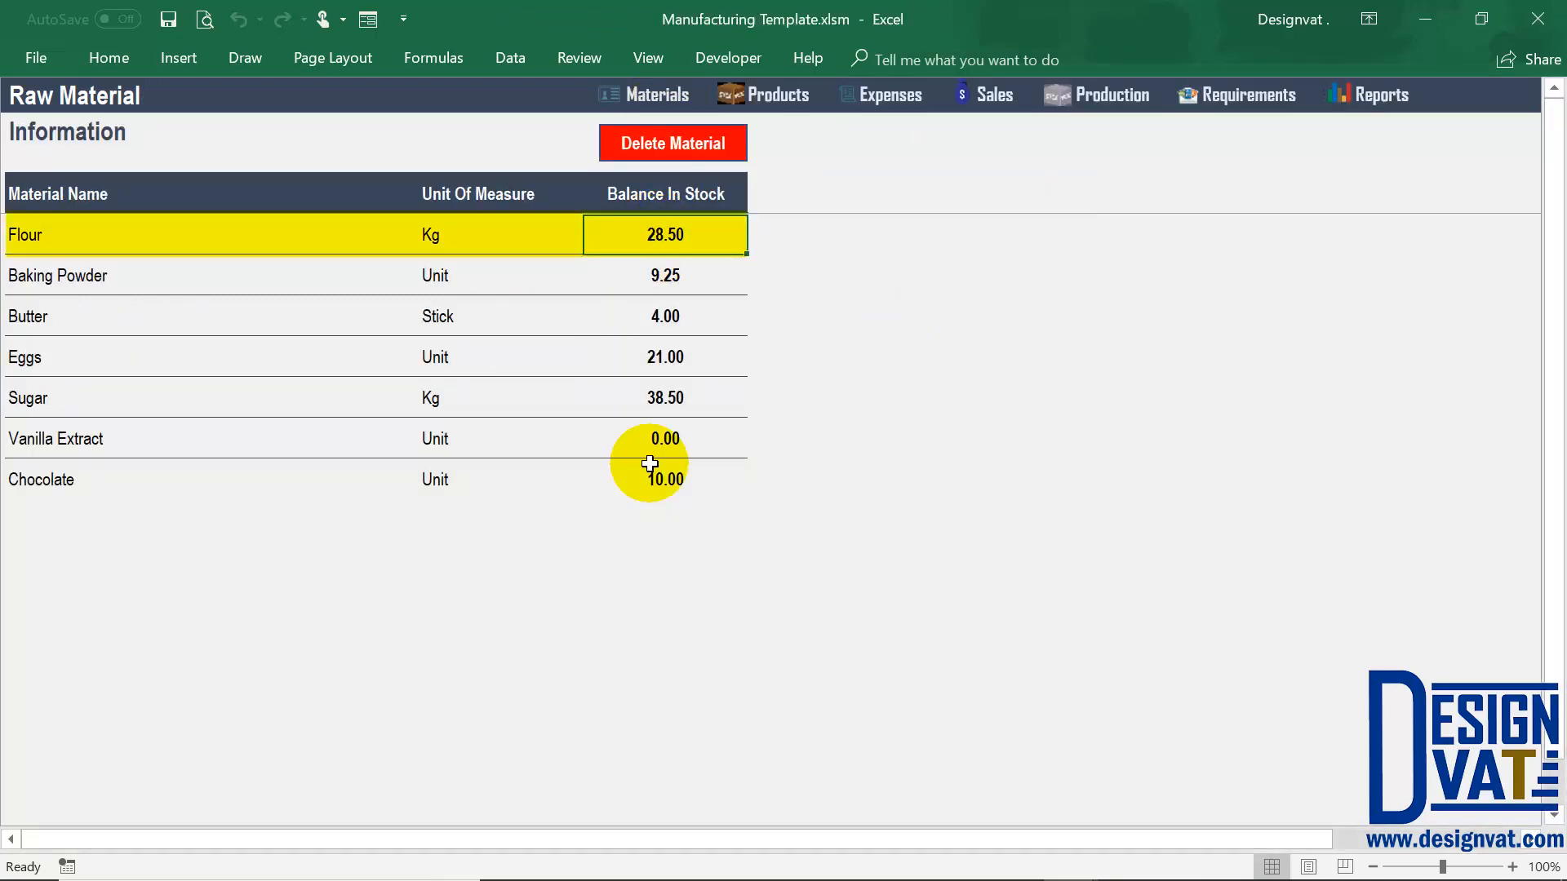
# Compare Baking Powder's stock balance with its restocked quantity on the Expenses sheet and its Vanilla Cake requirement
pyautogui.click(694, 270)
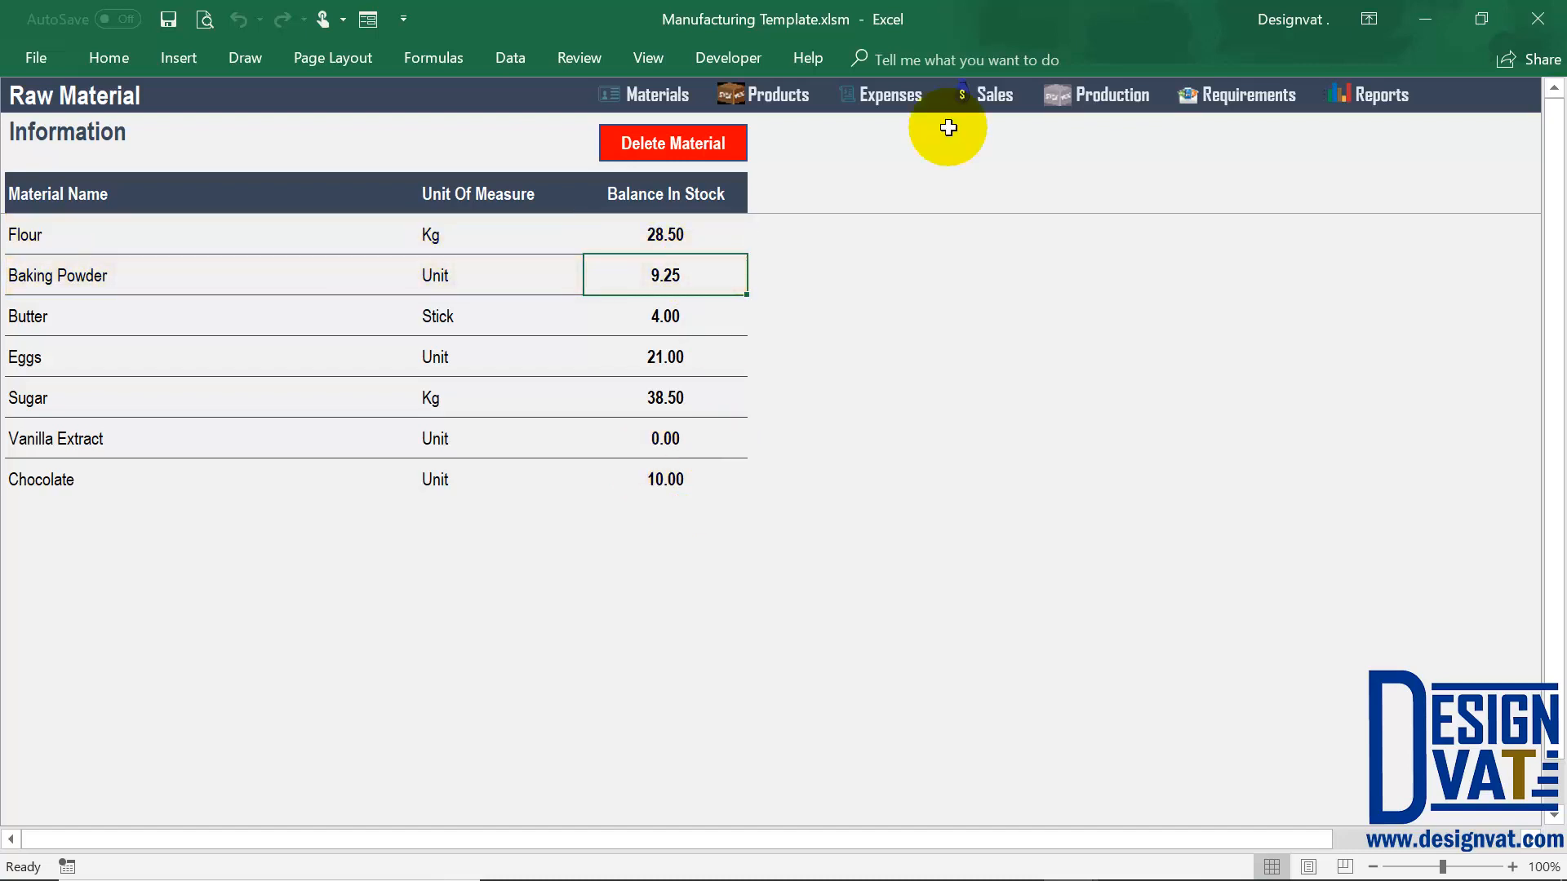
pyautogui.click(895, 103)
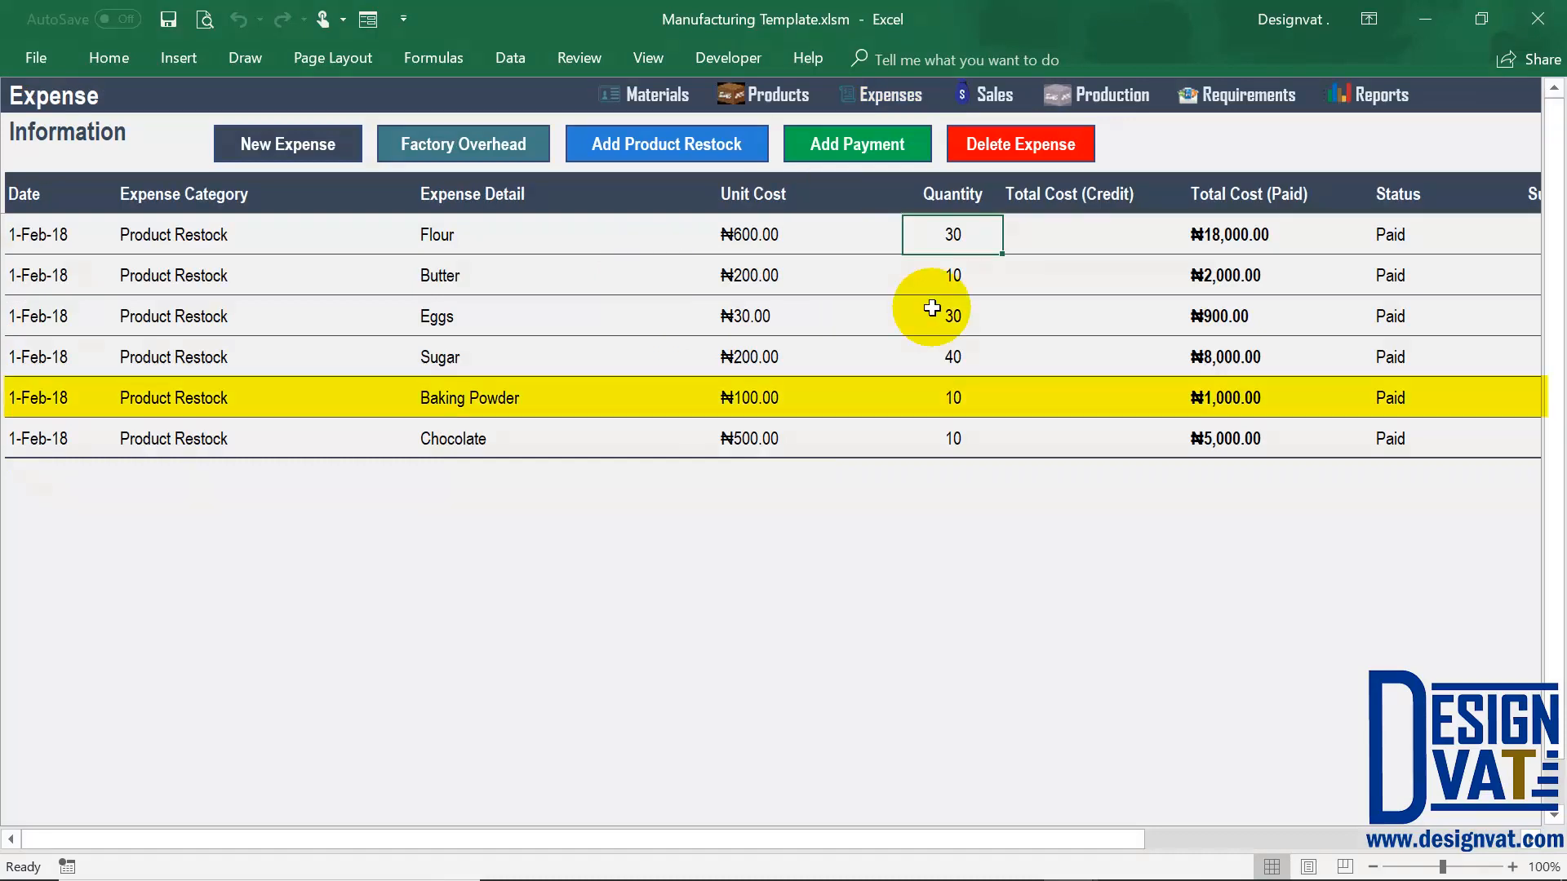
pyautogui.click(947, 263)
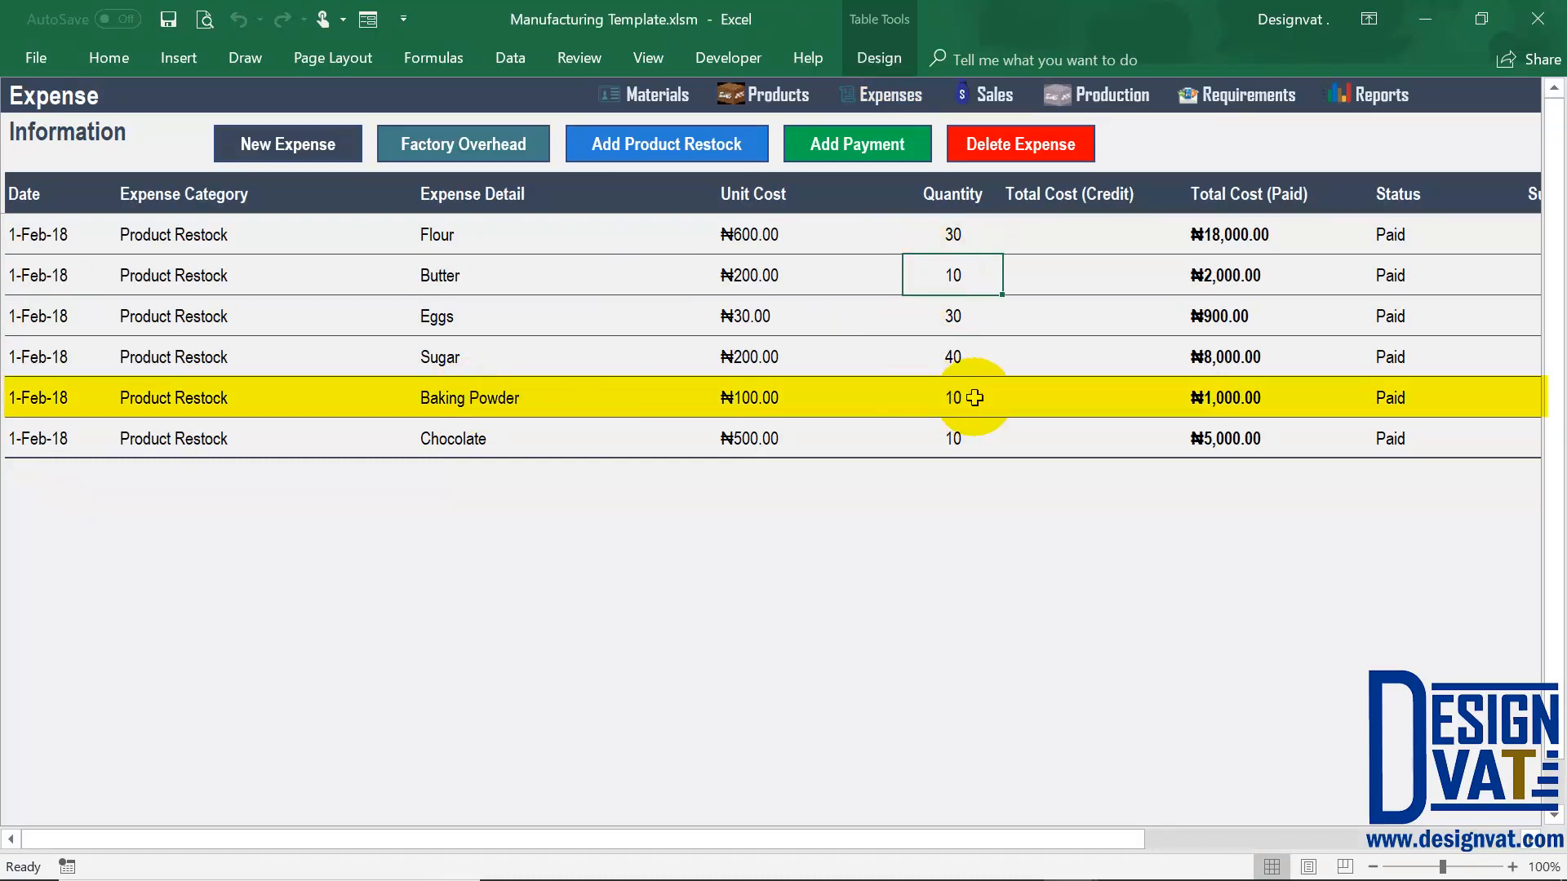
pyautogui.click(949, 397)
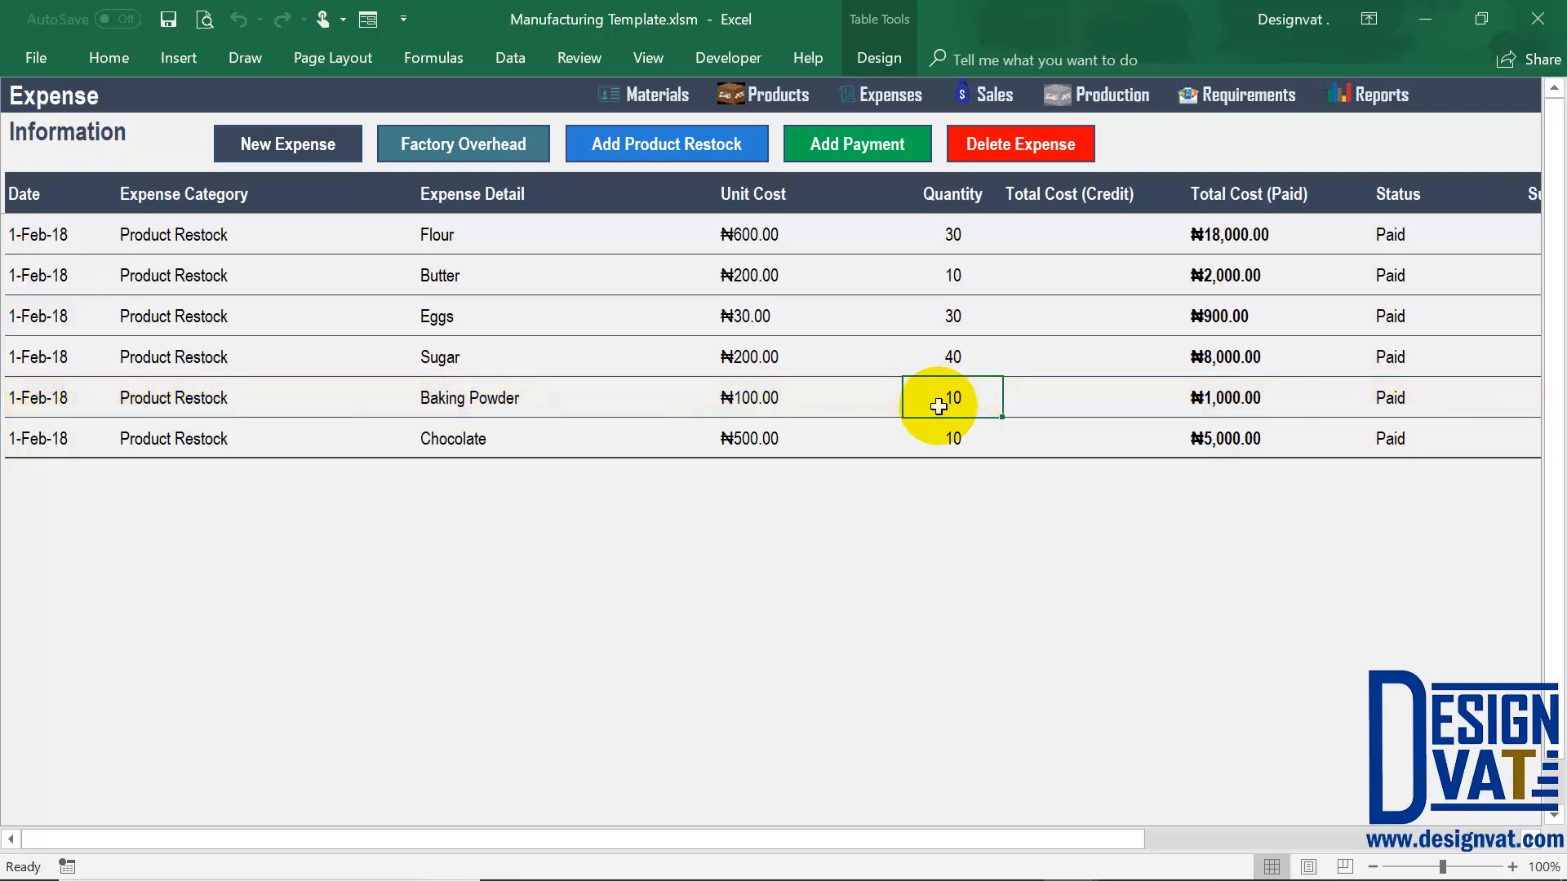
pyautogui.click(1260, 95)
pyautogui.click(890, 271)
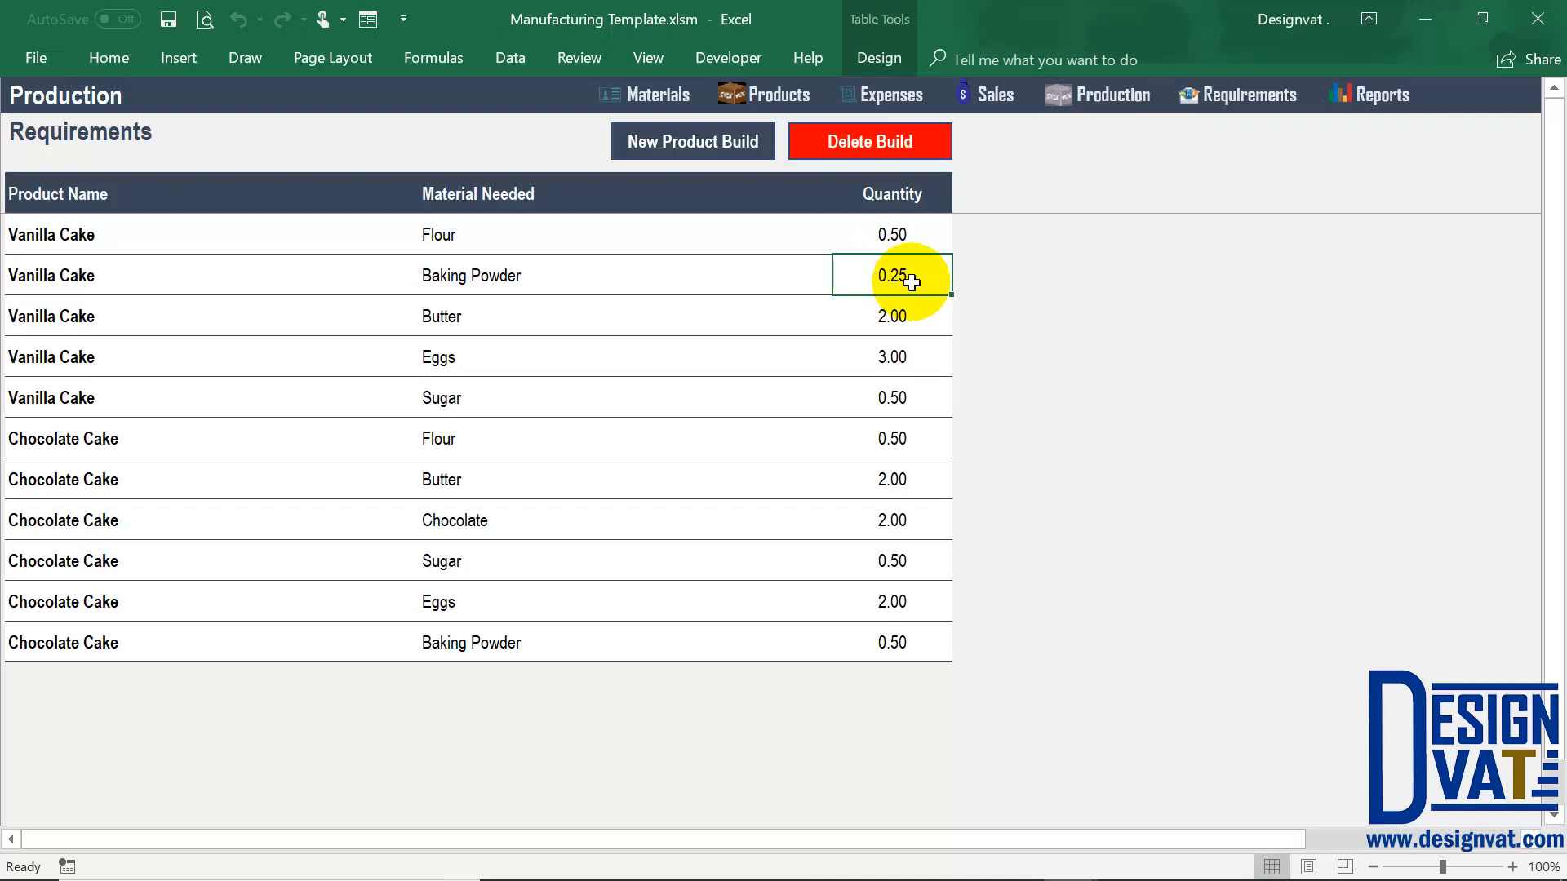
# Return to the Materials sheet and check the balances in stock from Flour to Chocolate, and that of Eggs
pyautogui.click(658, 94)
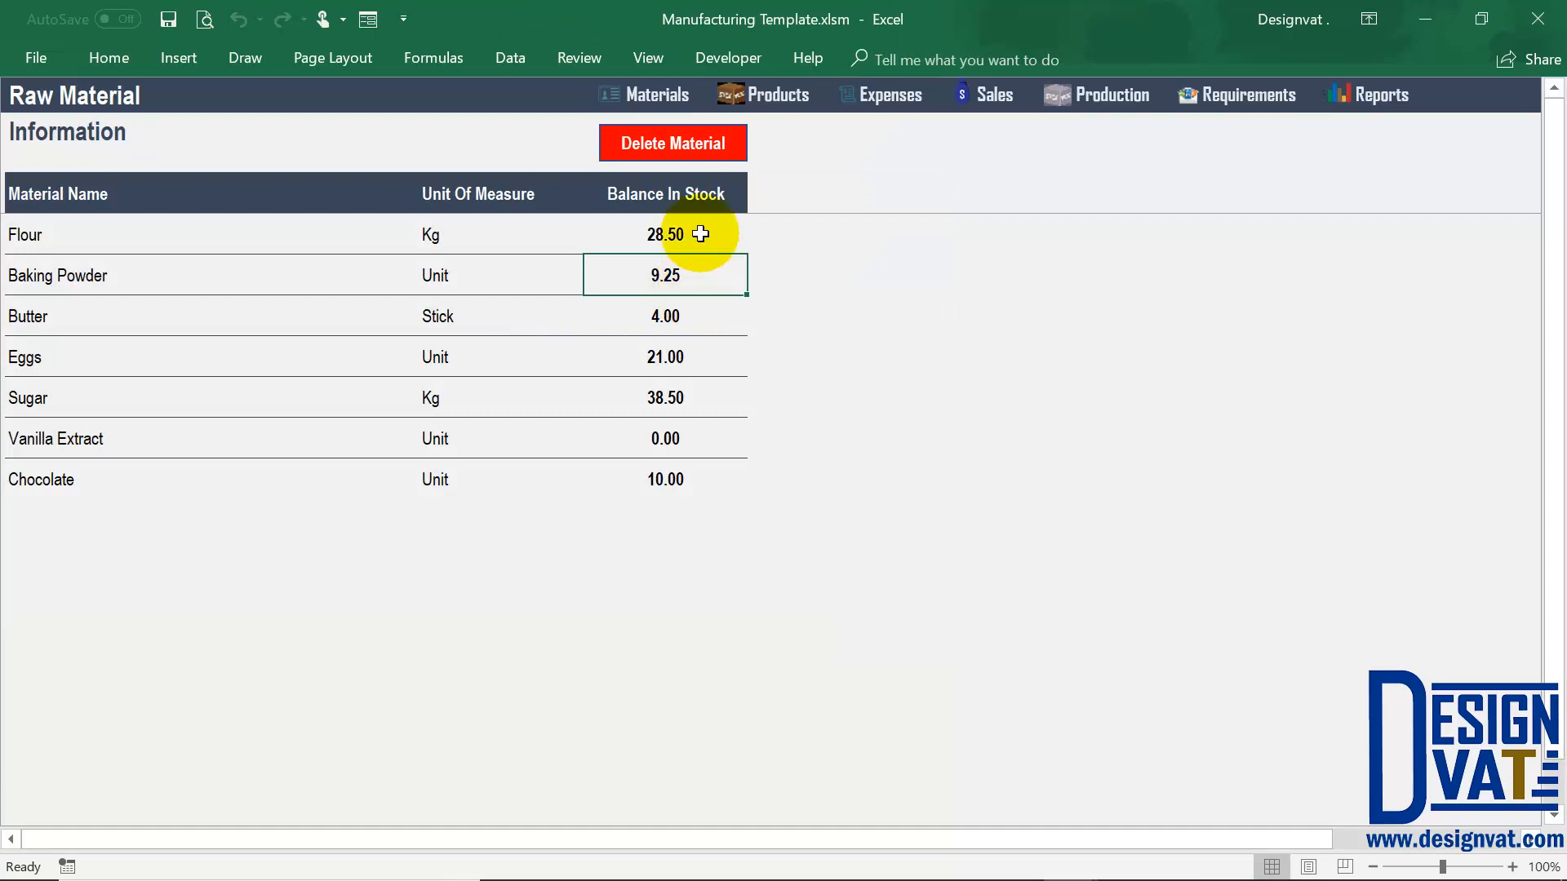
pyautogui.moveTo(701, 223); pyautogui.dragTo(676, 477)
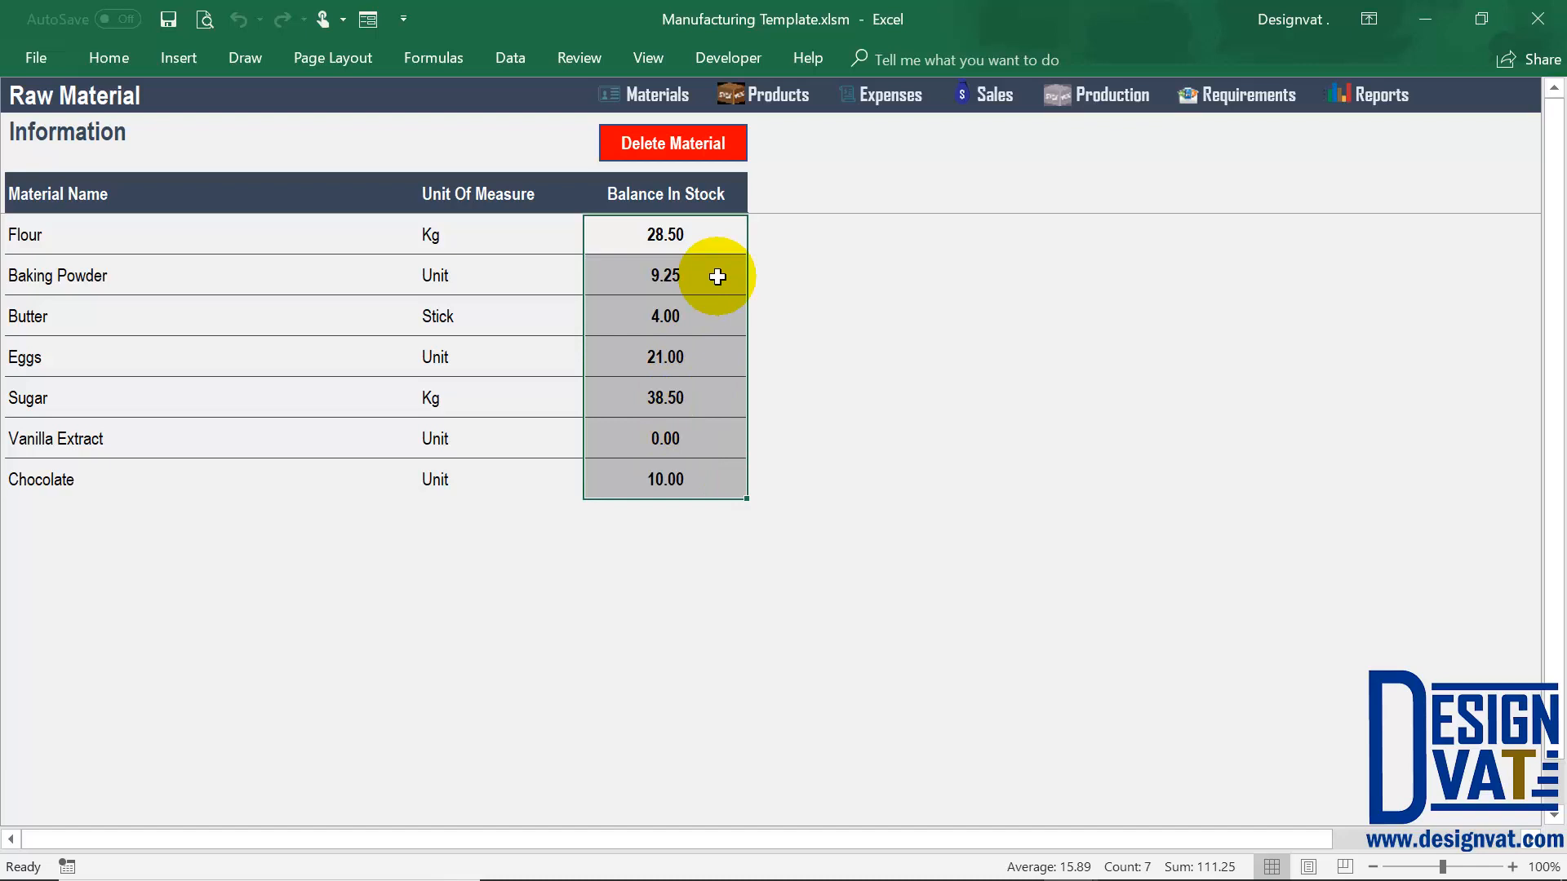
pyautogui.click(52, 355)
pyautogui.click(645, 361)
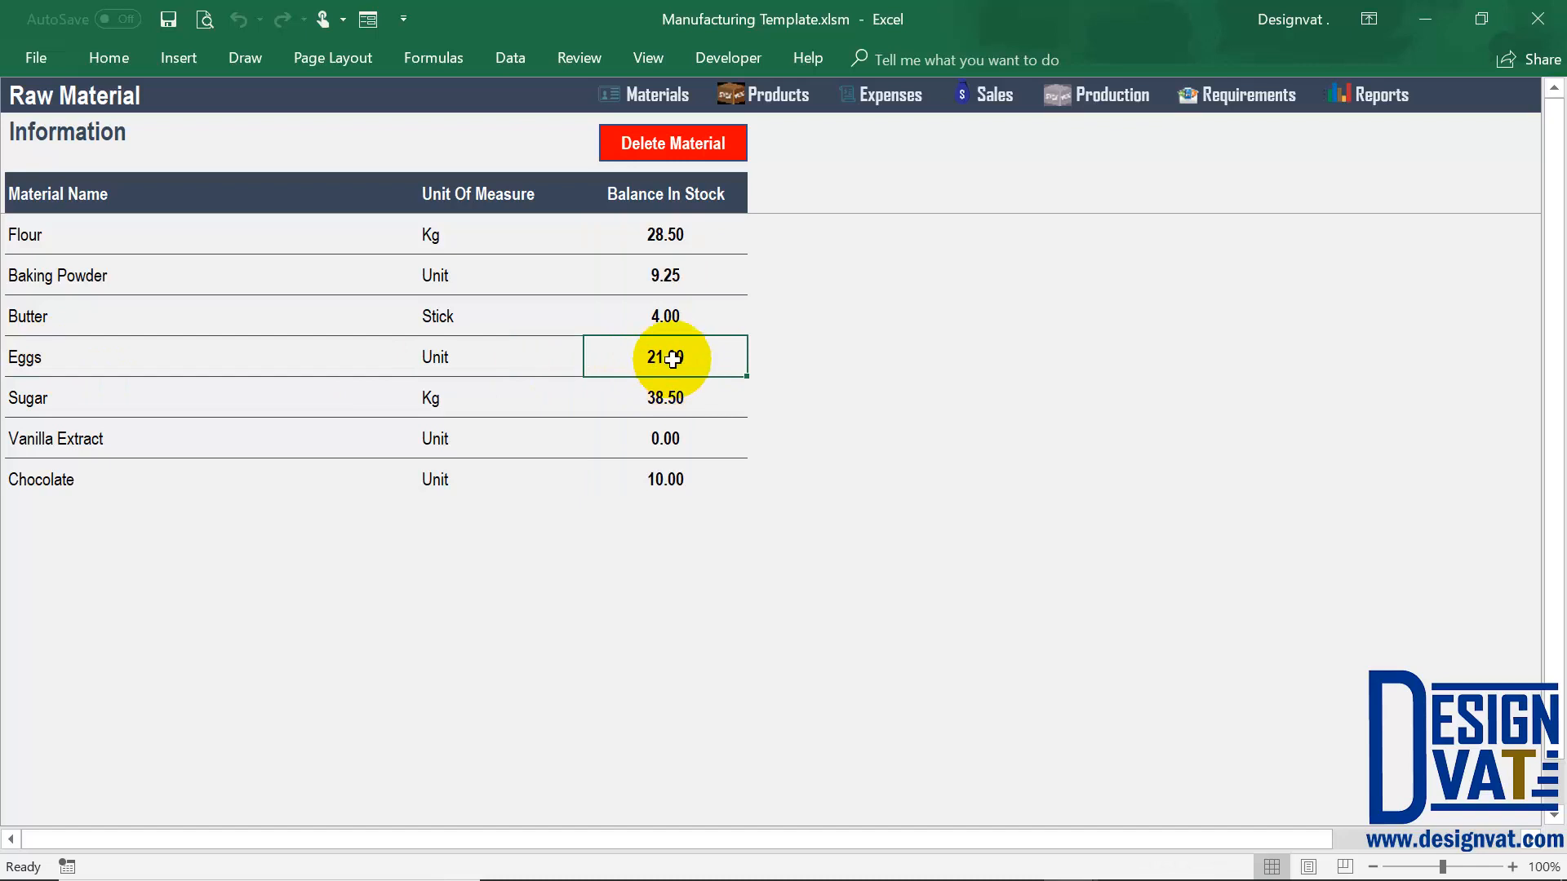
# Check the restocked quantity of Eggs on the Expenses sheet and the Eggs needed for Vanilla Cake on the Requirements sheet
pyautogui.click(891, 109)
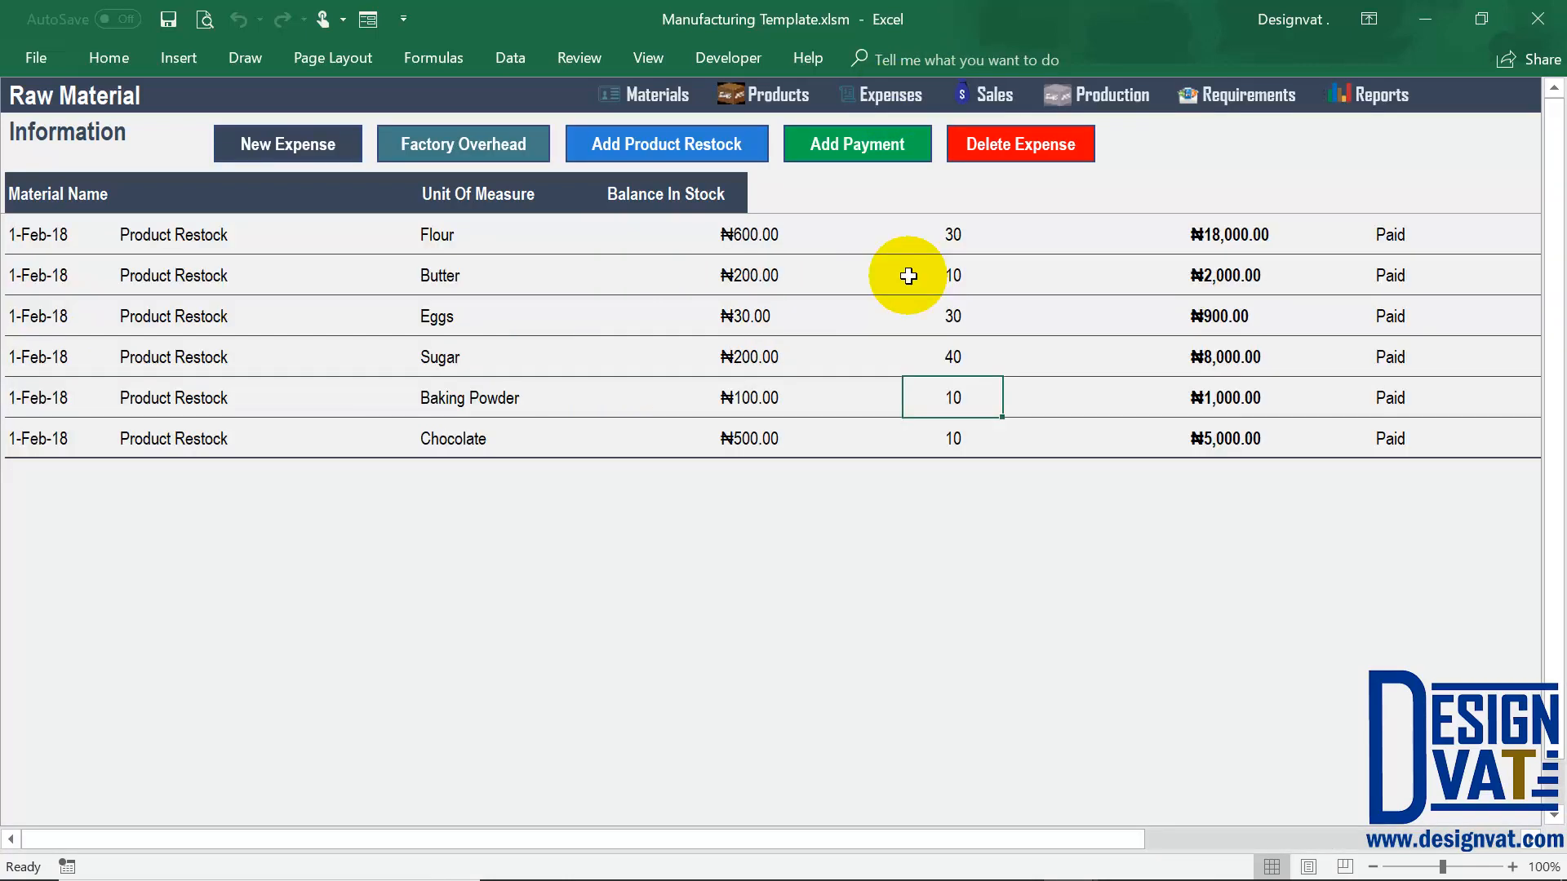
pyautogui.click(952, 320)
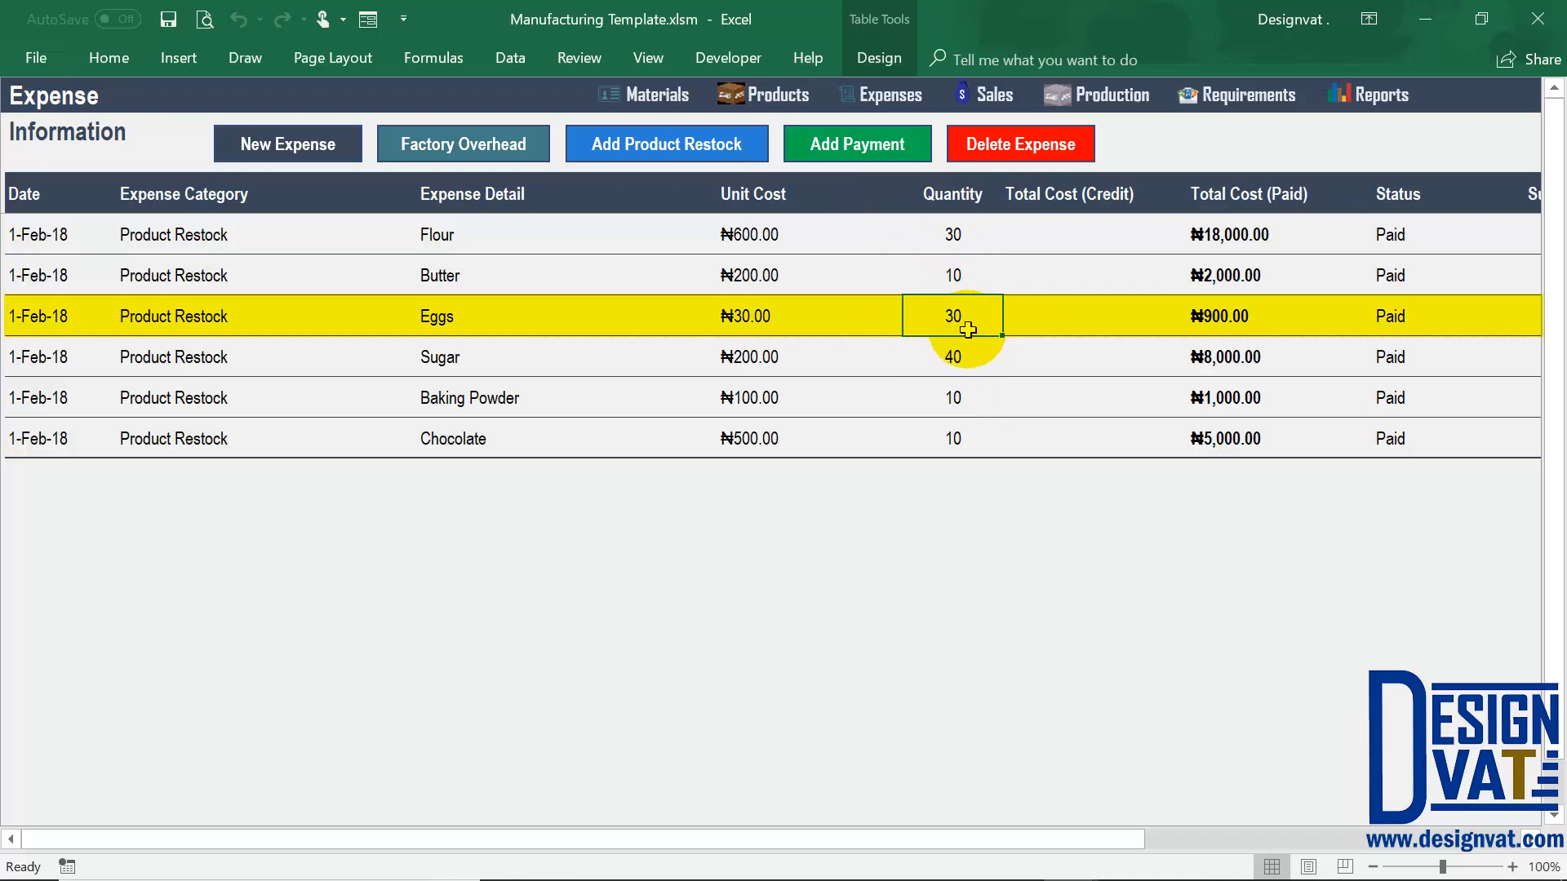
pyautogui.click(1229, 106)
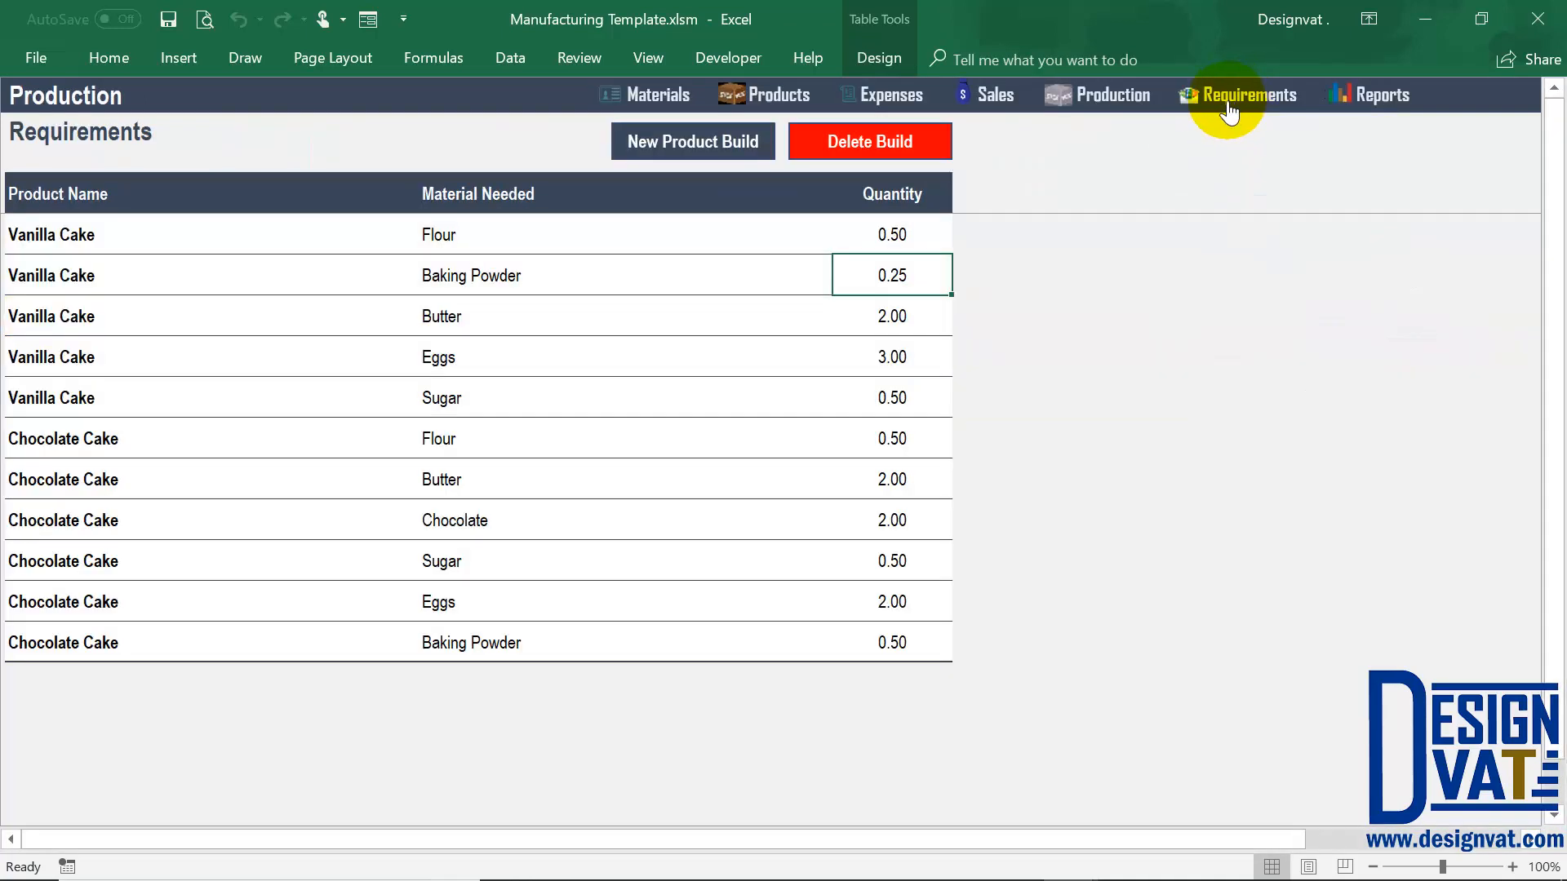
pyautogui.click(454, 360)
pyautogui.click(914, 357)
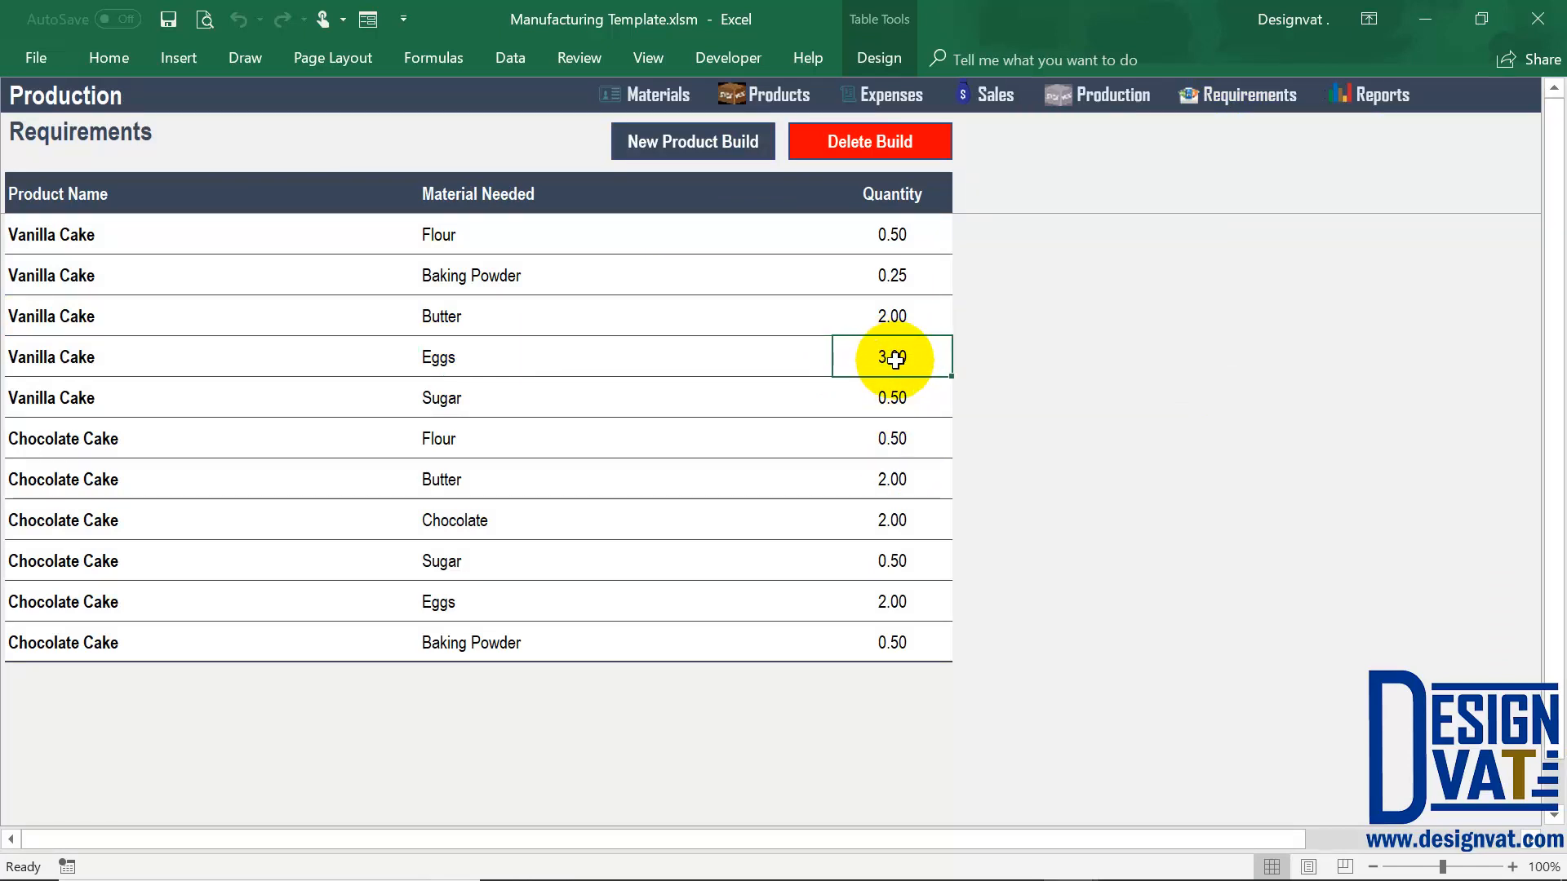
# Go back to the Materials sheet and review the remaining stock balances, including Sugar
pyautogui.click(654, 95)
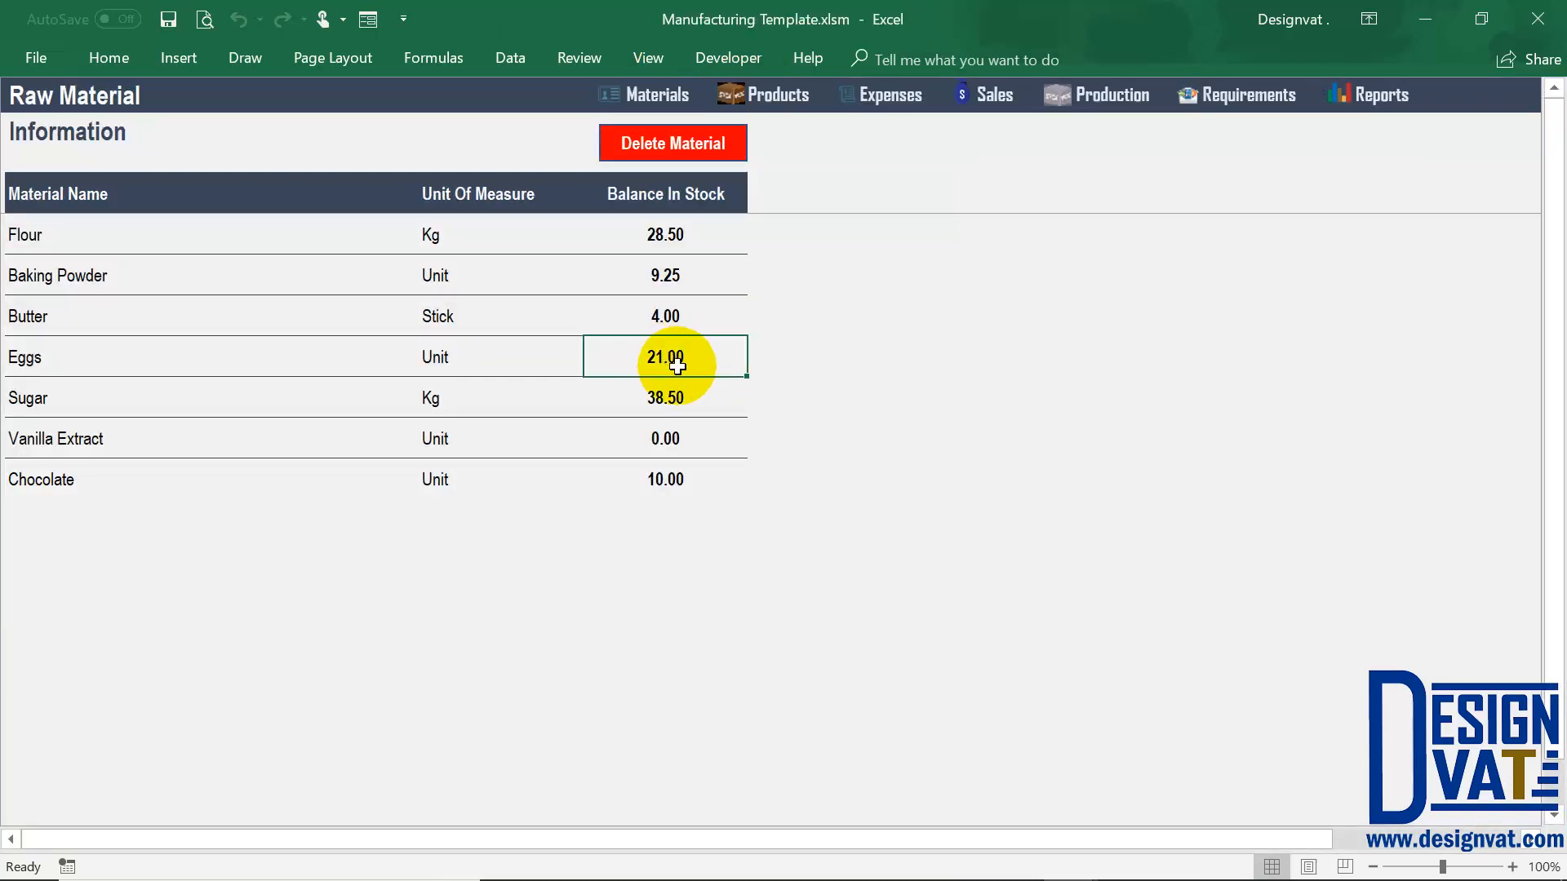
pyautogui.moveTo(665, 232); pyautogui.dragTo(666, 319)
pyautogui.moveTo(651, 452)
pyautogui.mouseDown()
pyautogui.moveTo(647, 594)
pyautogui.moveTo(654, 480)
pyautogui.mouseUp()
pyautogui.click(669, 398)
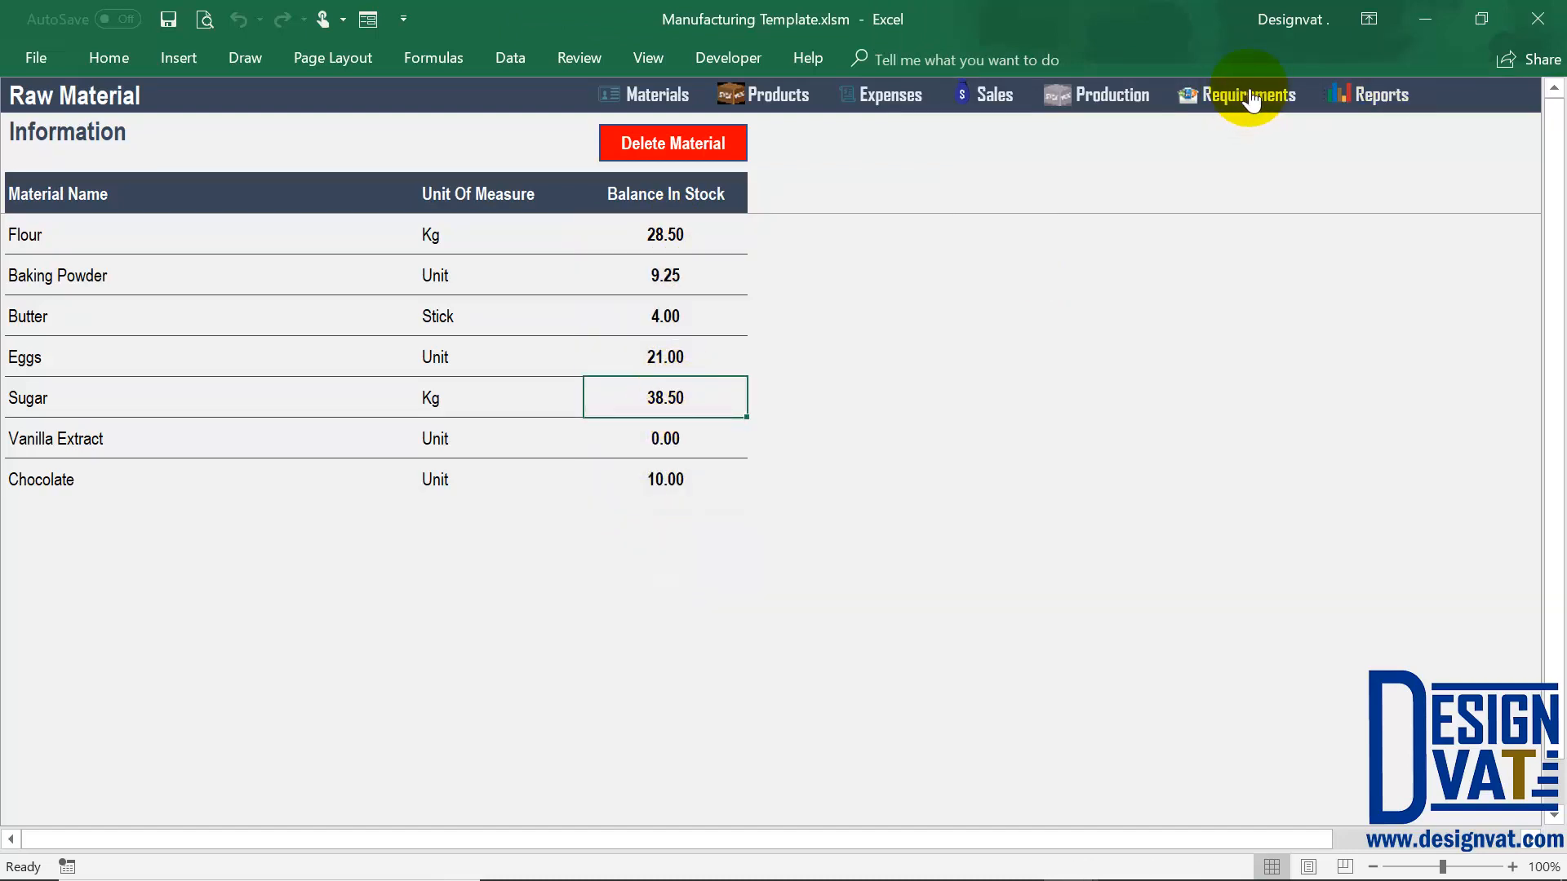
# Record a new production of Chocolate Cake dated 02-07-2018 with quantity 1 and selling price ₦20,000
pyautogui.click(1112, 98)
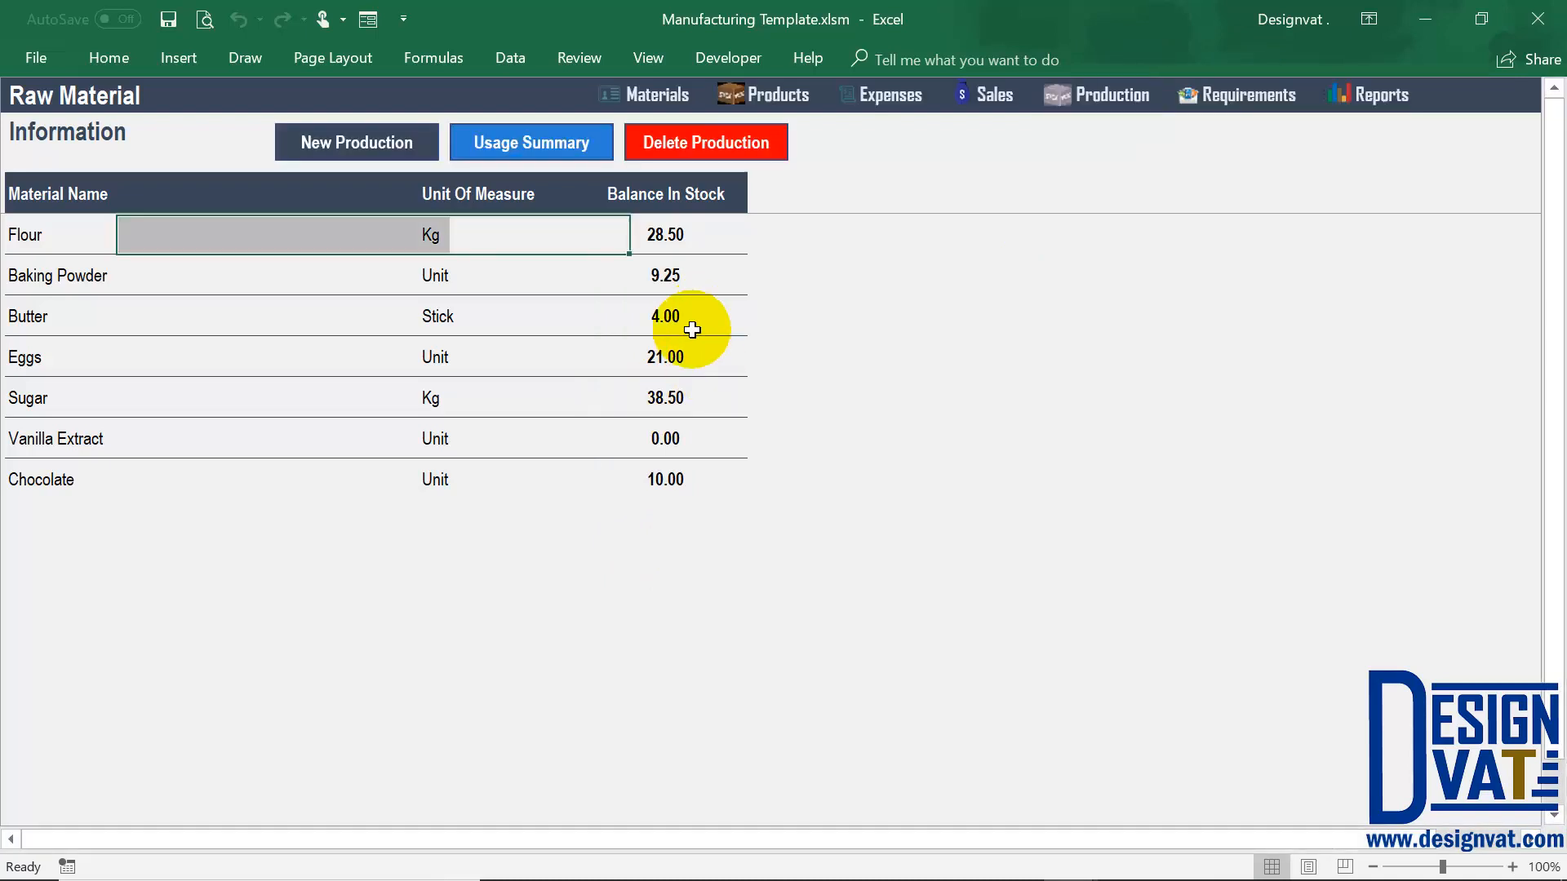
pyautogui.click(282, 231)
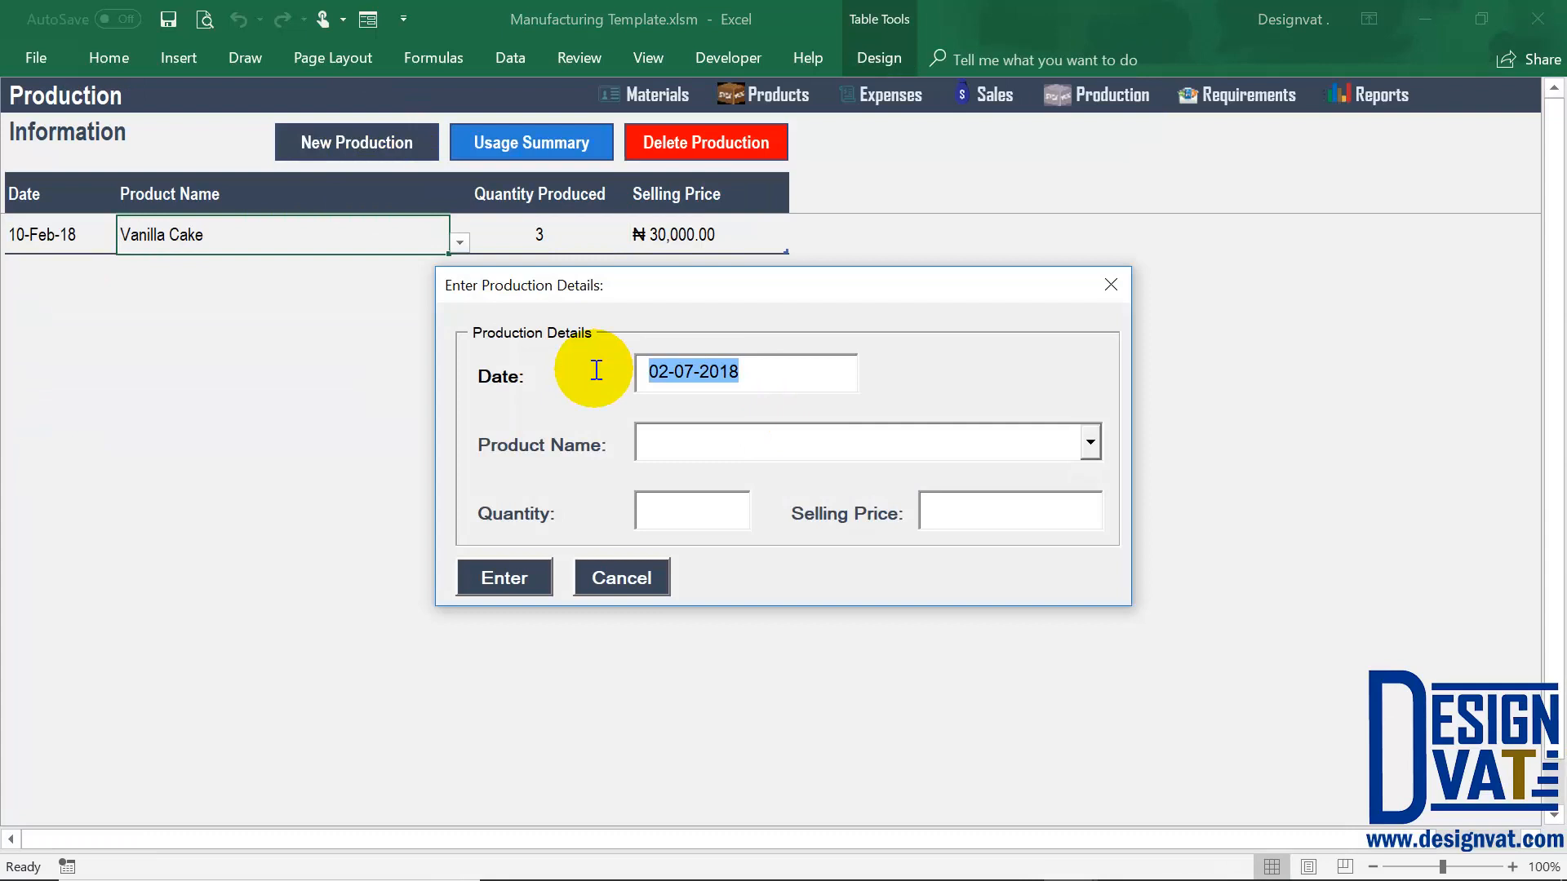
pyautogui.click(1091, 442)
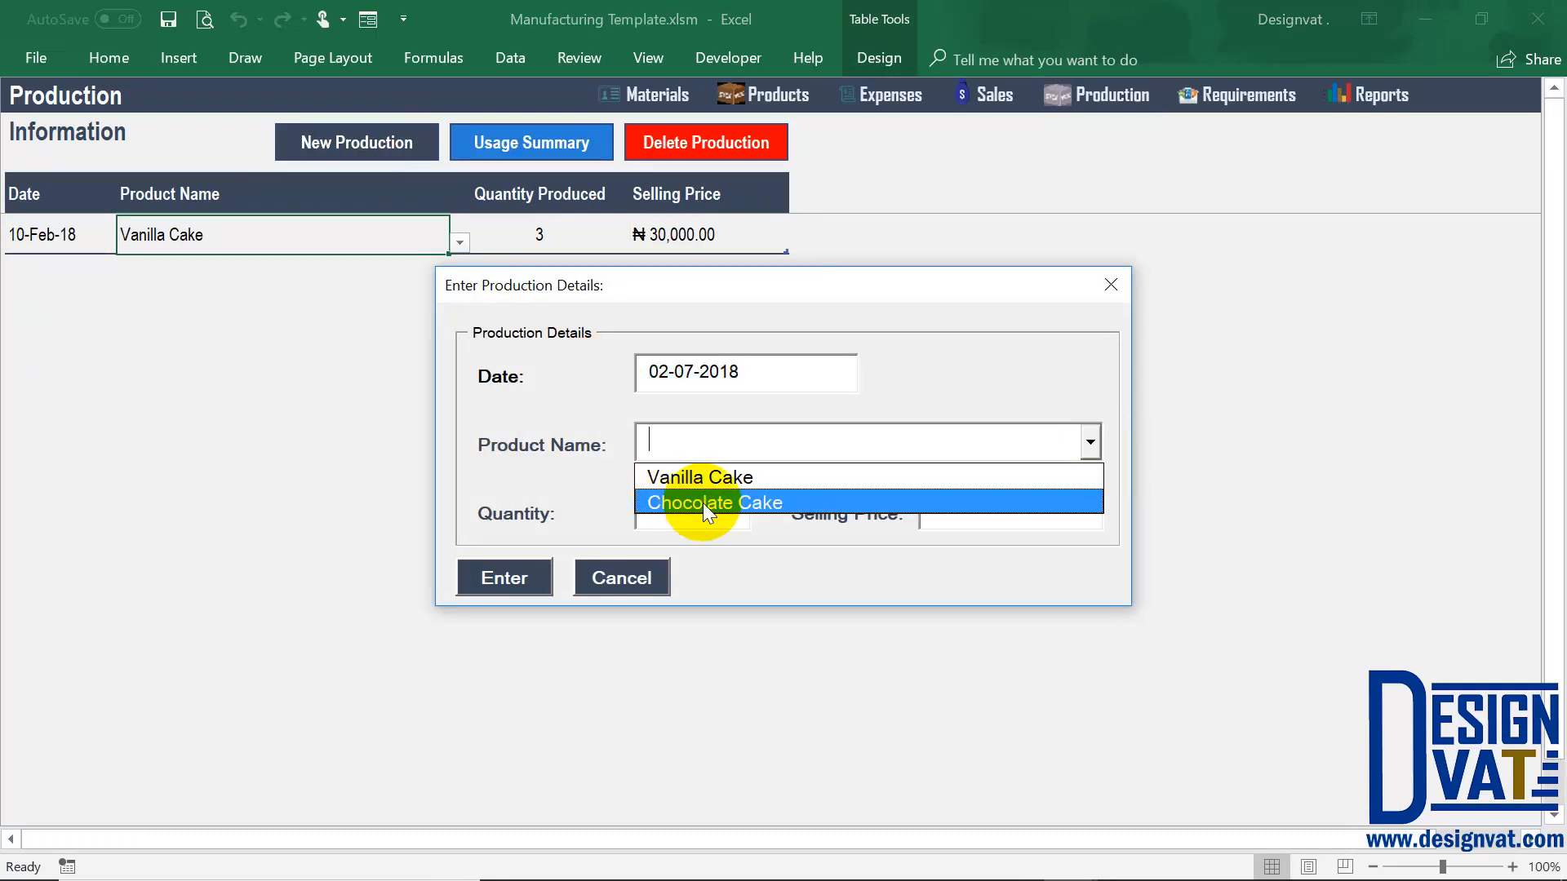
pyautogui.click(703, 503)
pyautogui.click(673, 510)
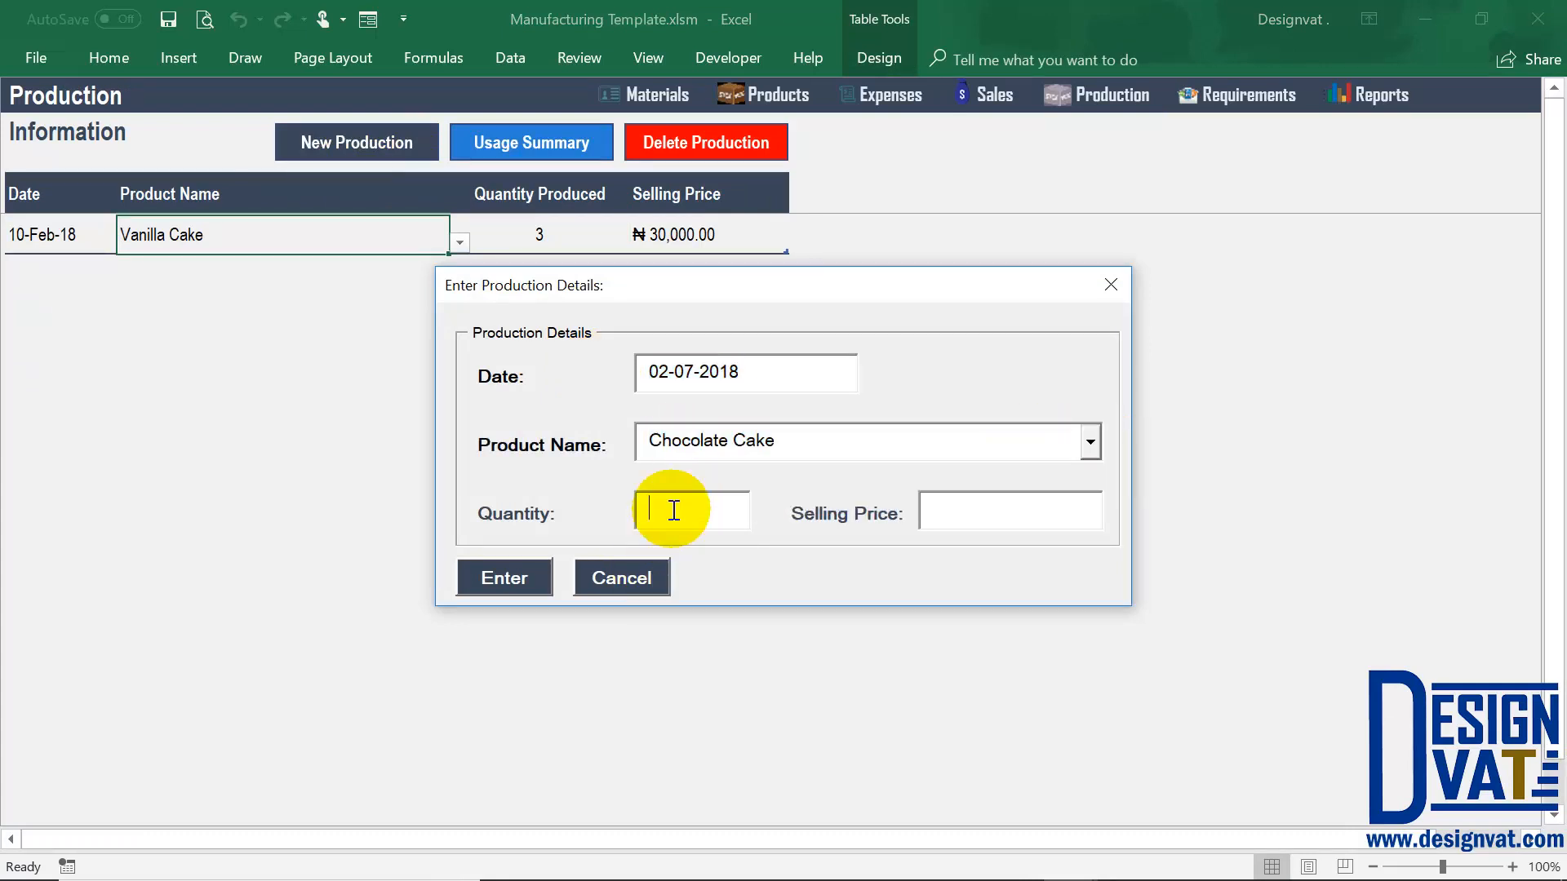
pyautogui.write('1')
pyautogui.press('Tab')
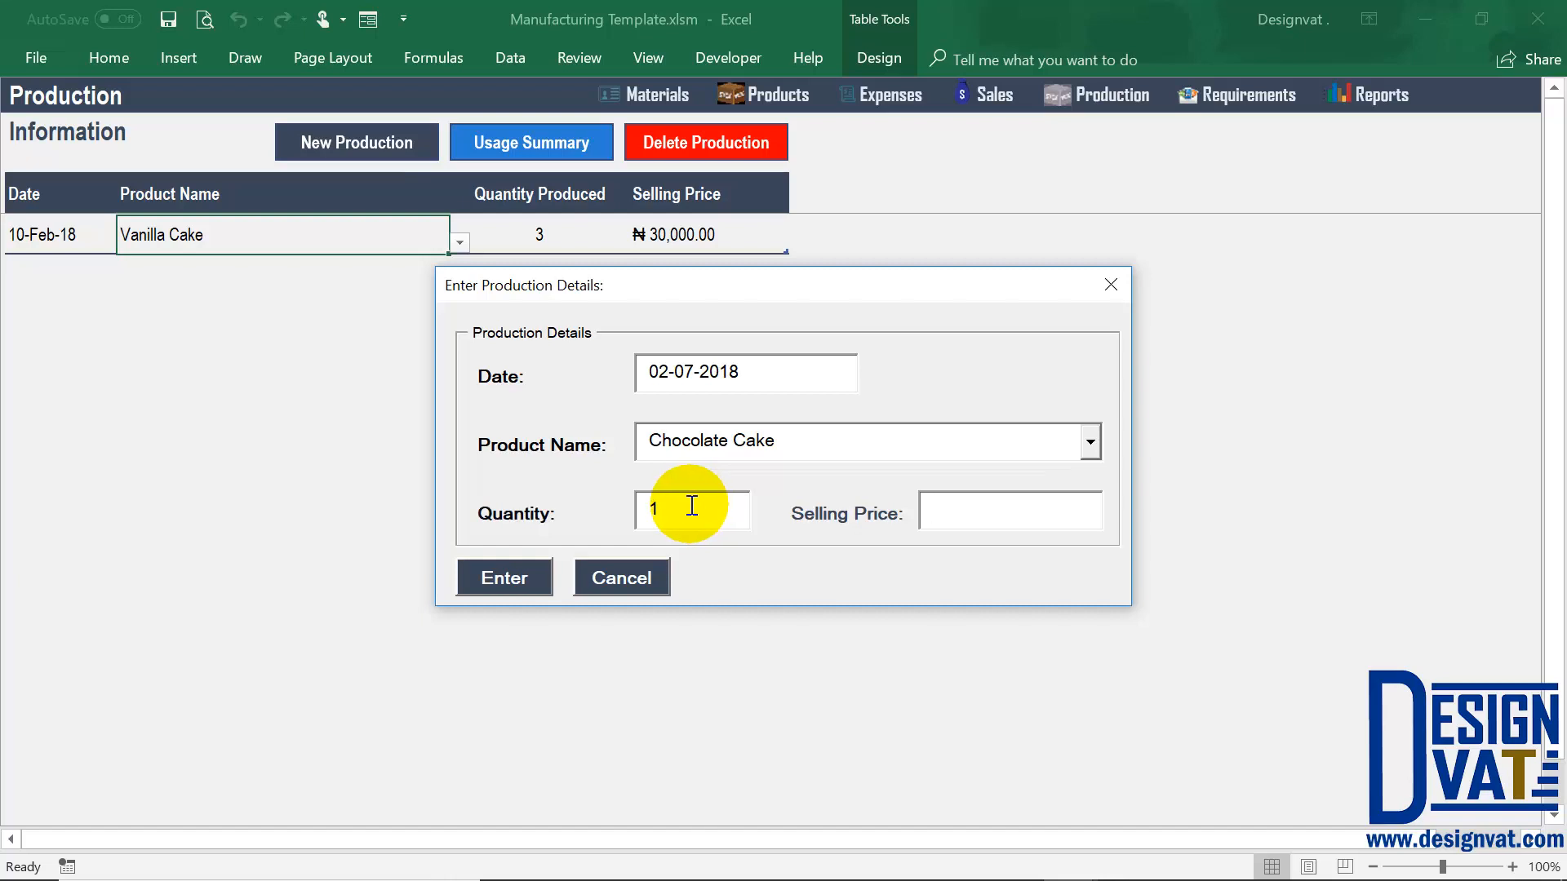
pyautogui.click(499, 581)
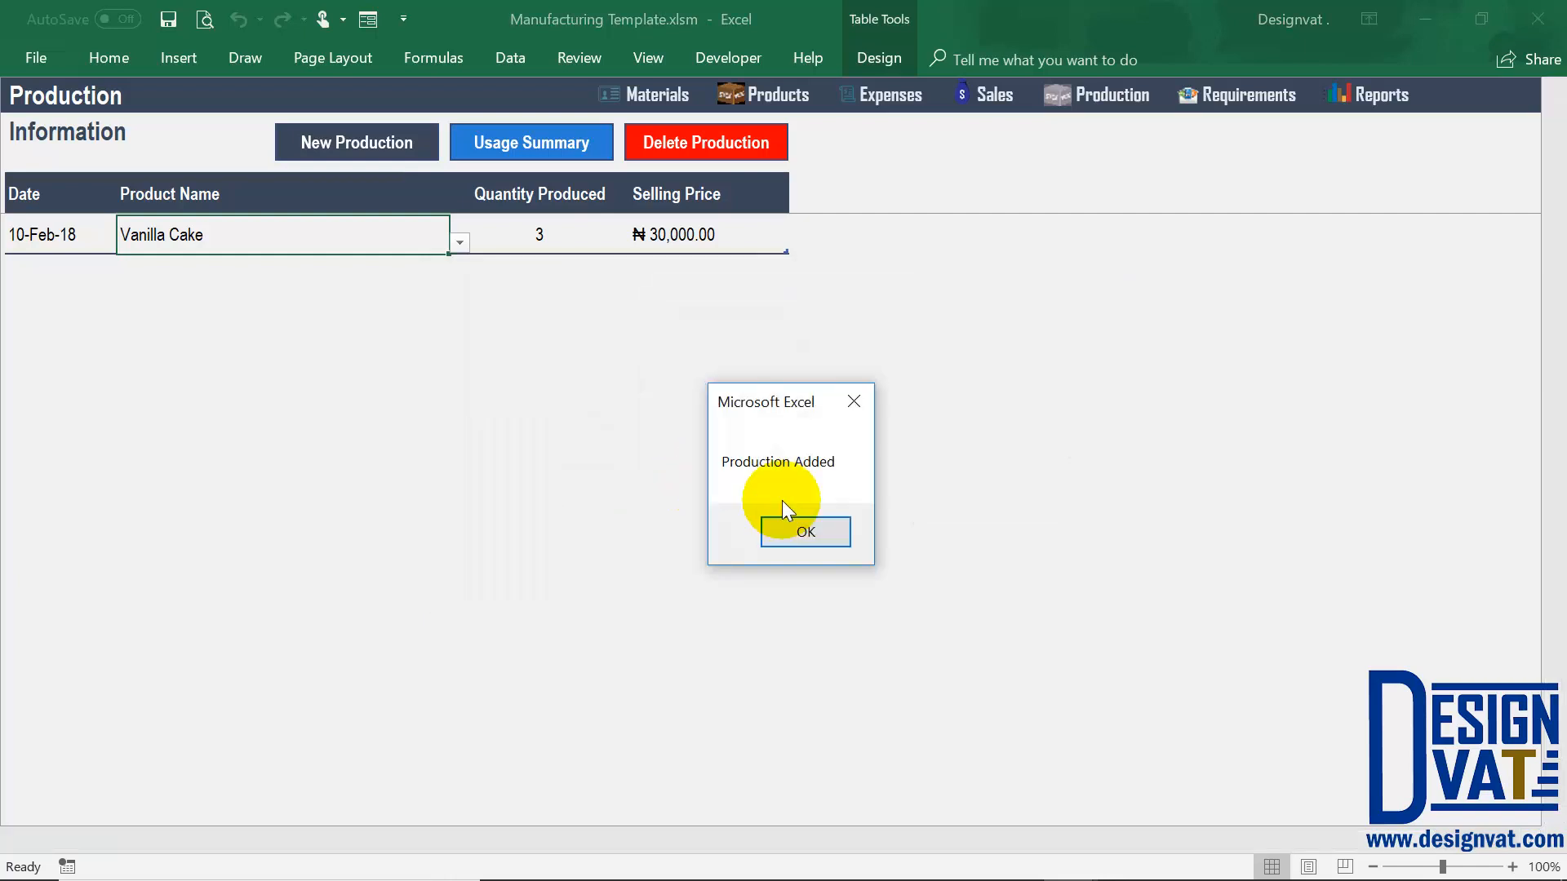
pyautogui.click(810, 532)
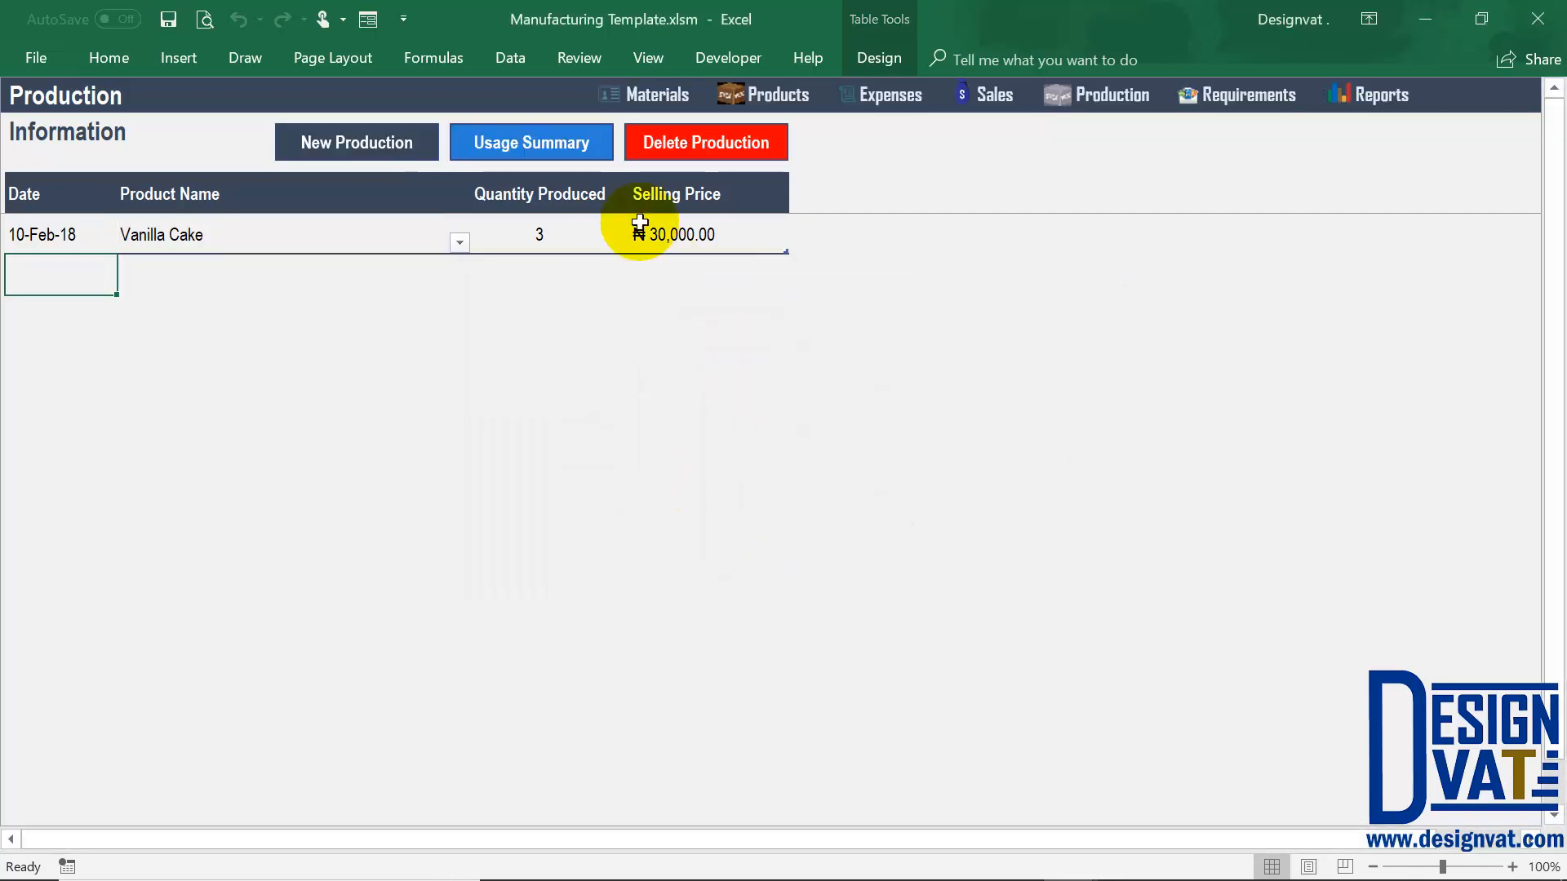
pyautogui.click(542, 278)
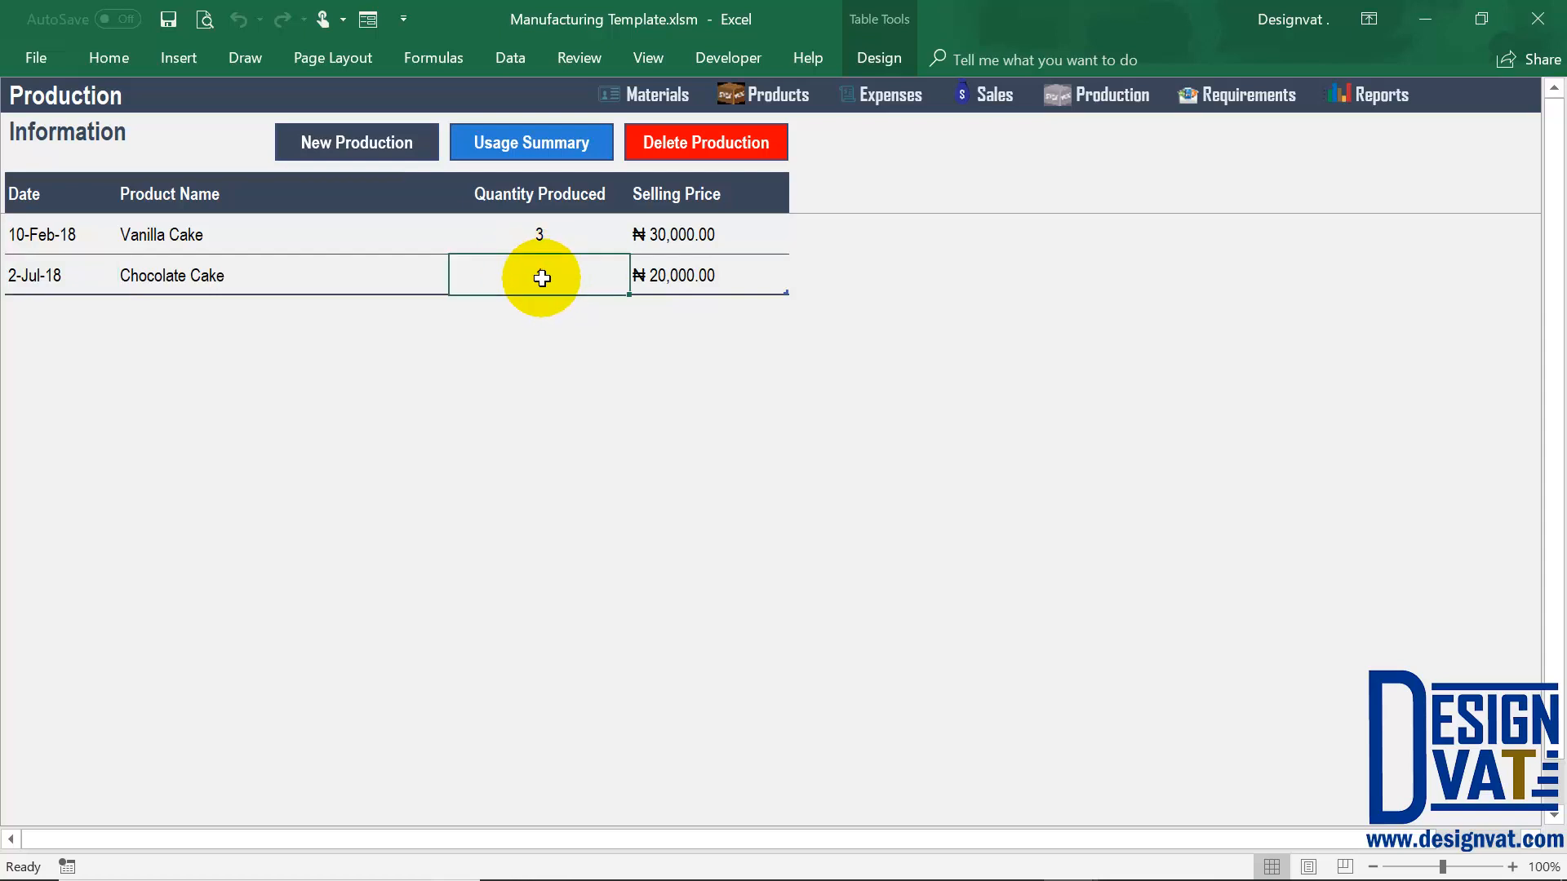
pyautogui.write('1')
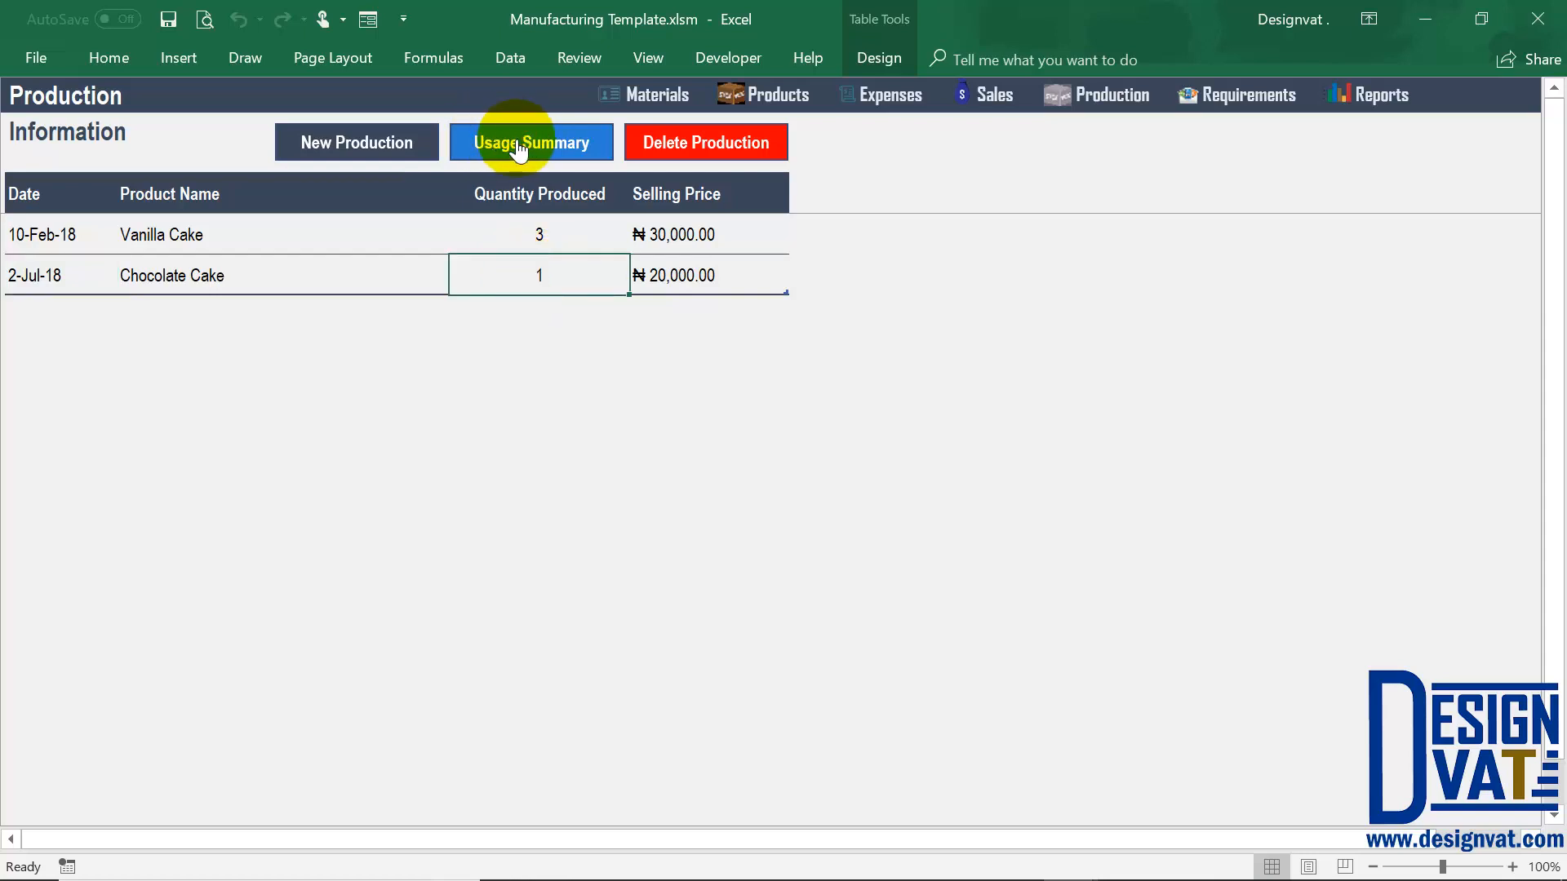
# Open the usage summary and check the raw materials, date, product name and quantities used for Chocolate Cake, including Eggs
pyautogui.click(518, 150)
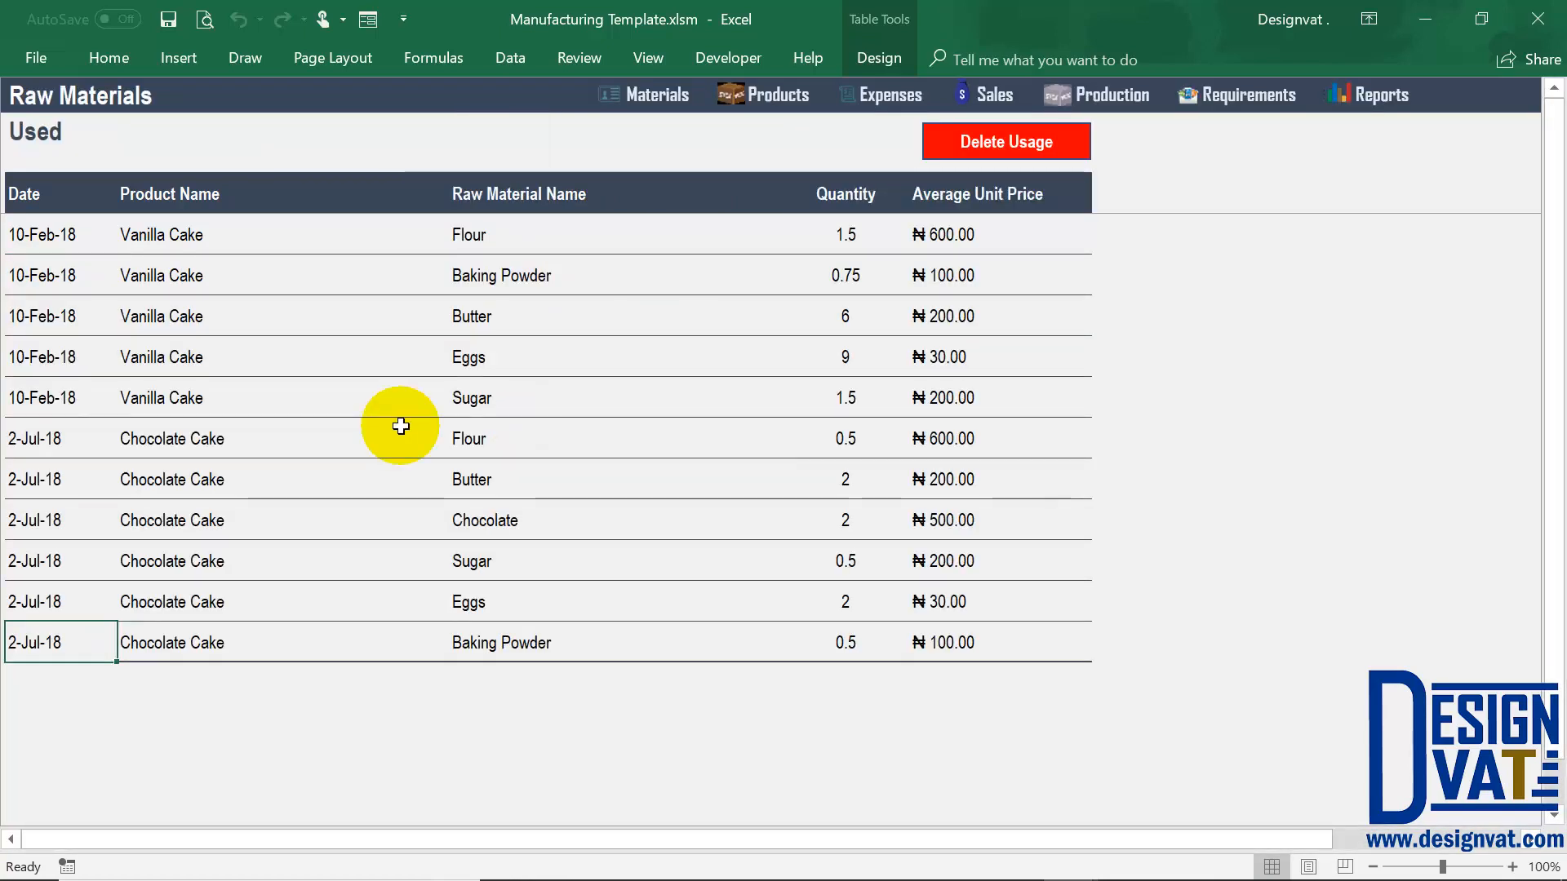
pyautogui.moveTo(487, 445); pyautogui.dragTo(479, 640)
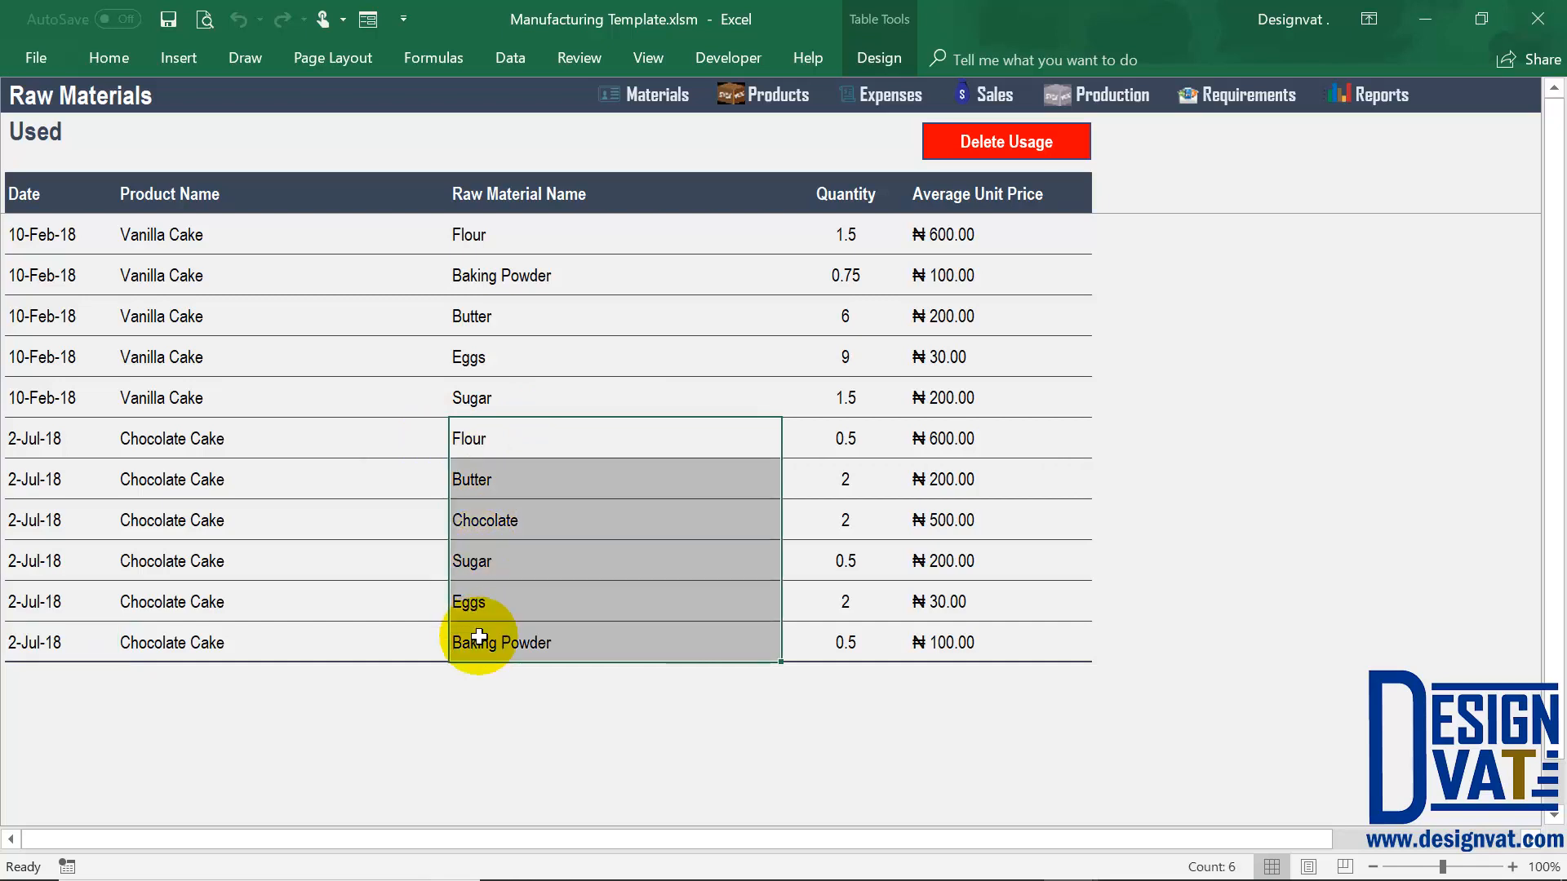
pyautogui.click(56, 441)
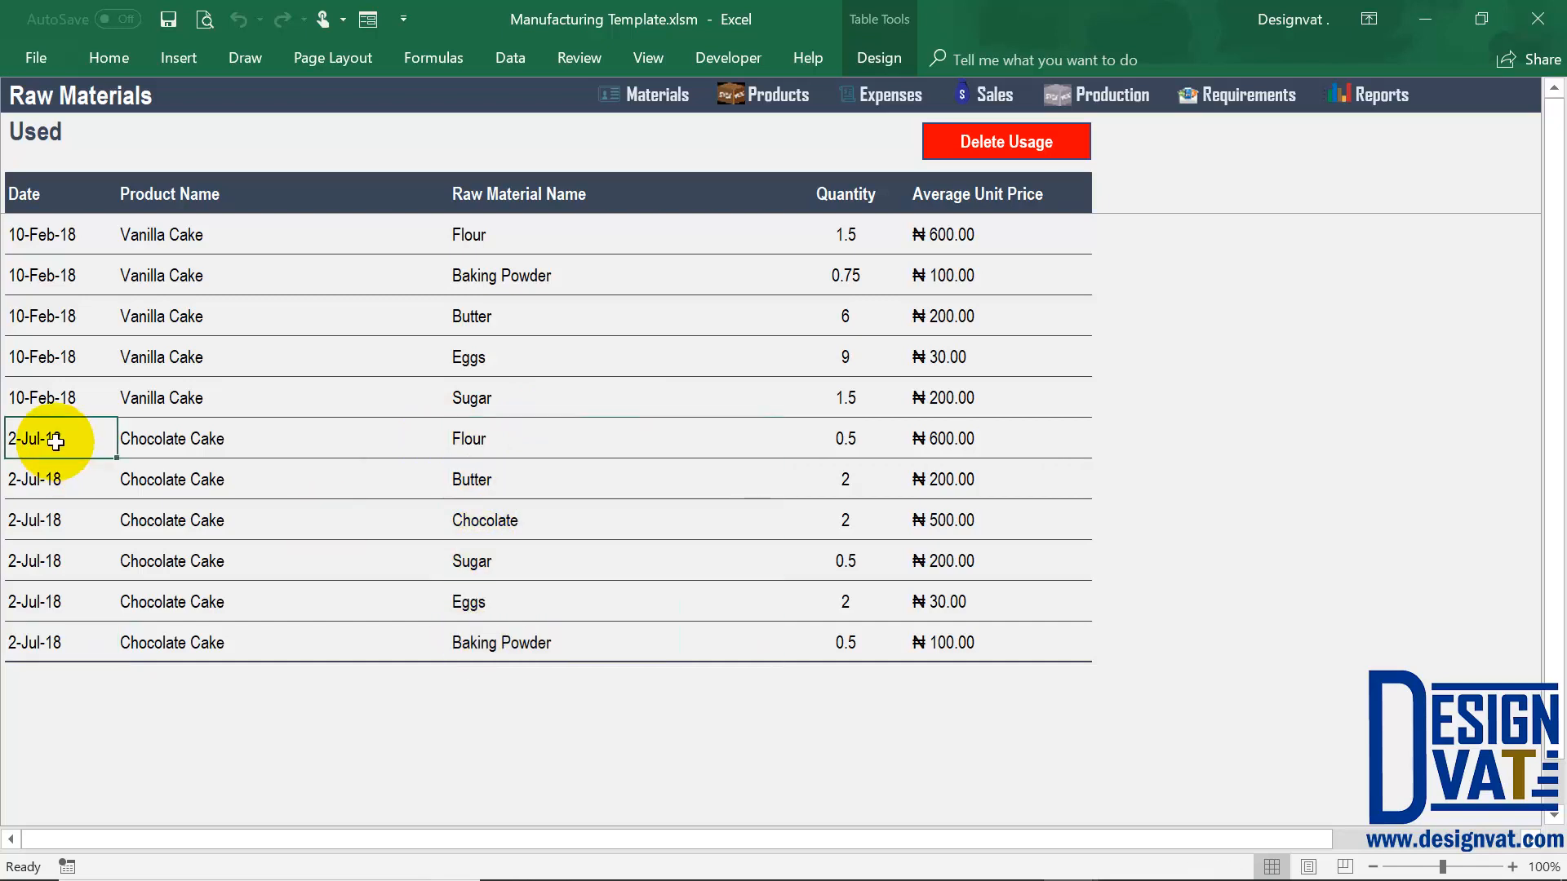
pyautogui.click(176, 443)
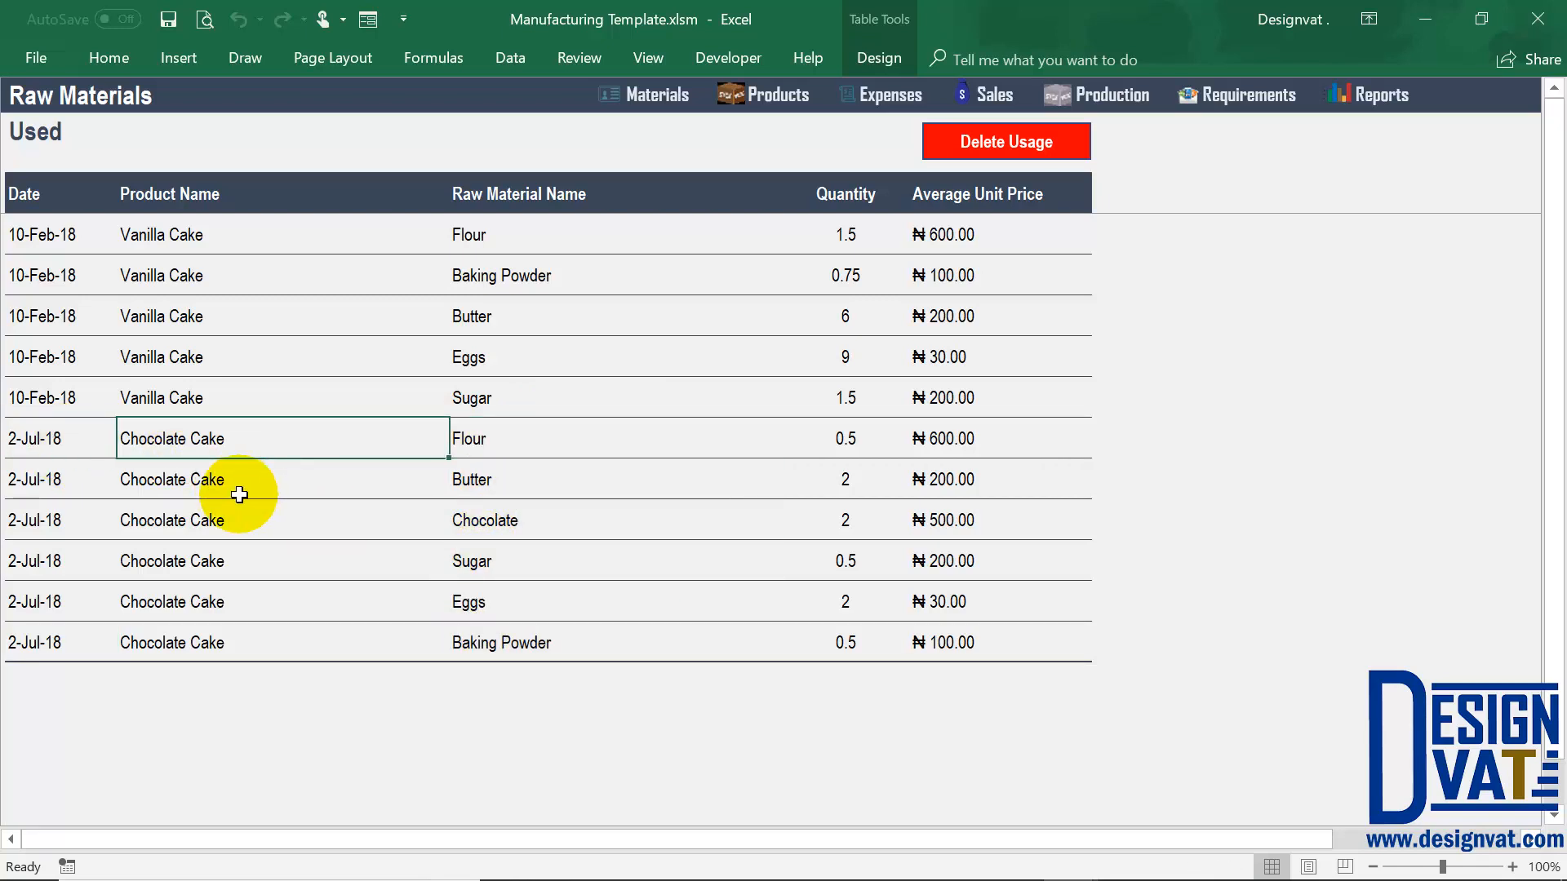
pyautogui.moveTo(801, 439); pyautogui.dragTo(802, 615)
pyautogui.click(490, 604)
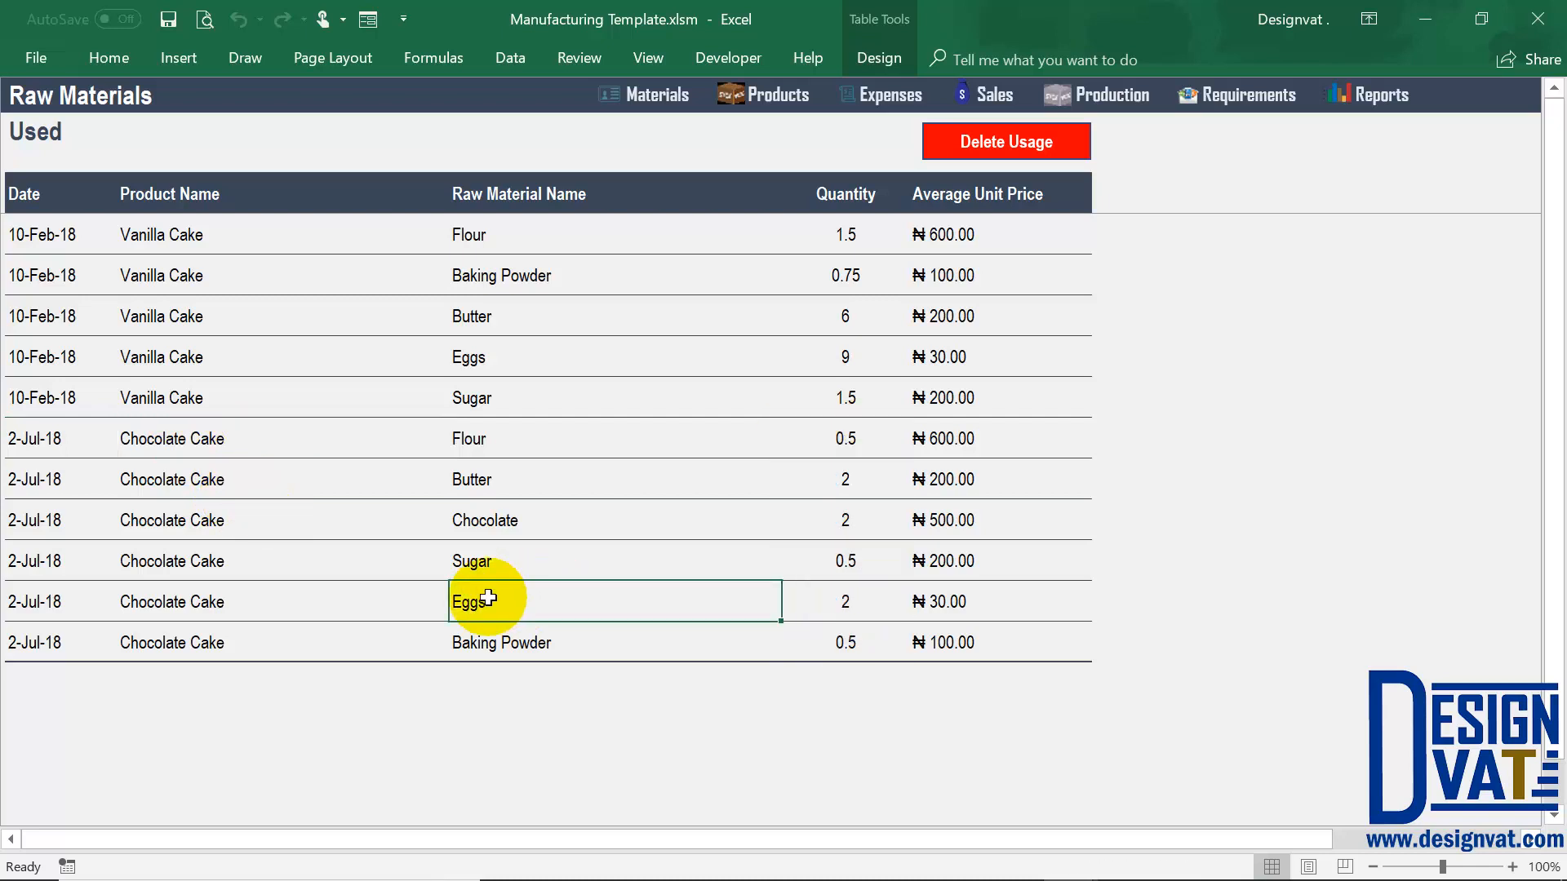
pyautogui.click(830, 605)
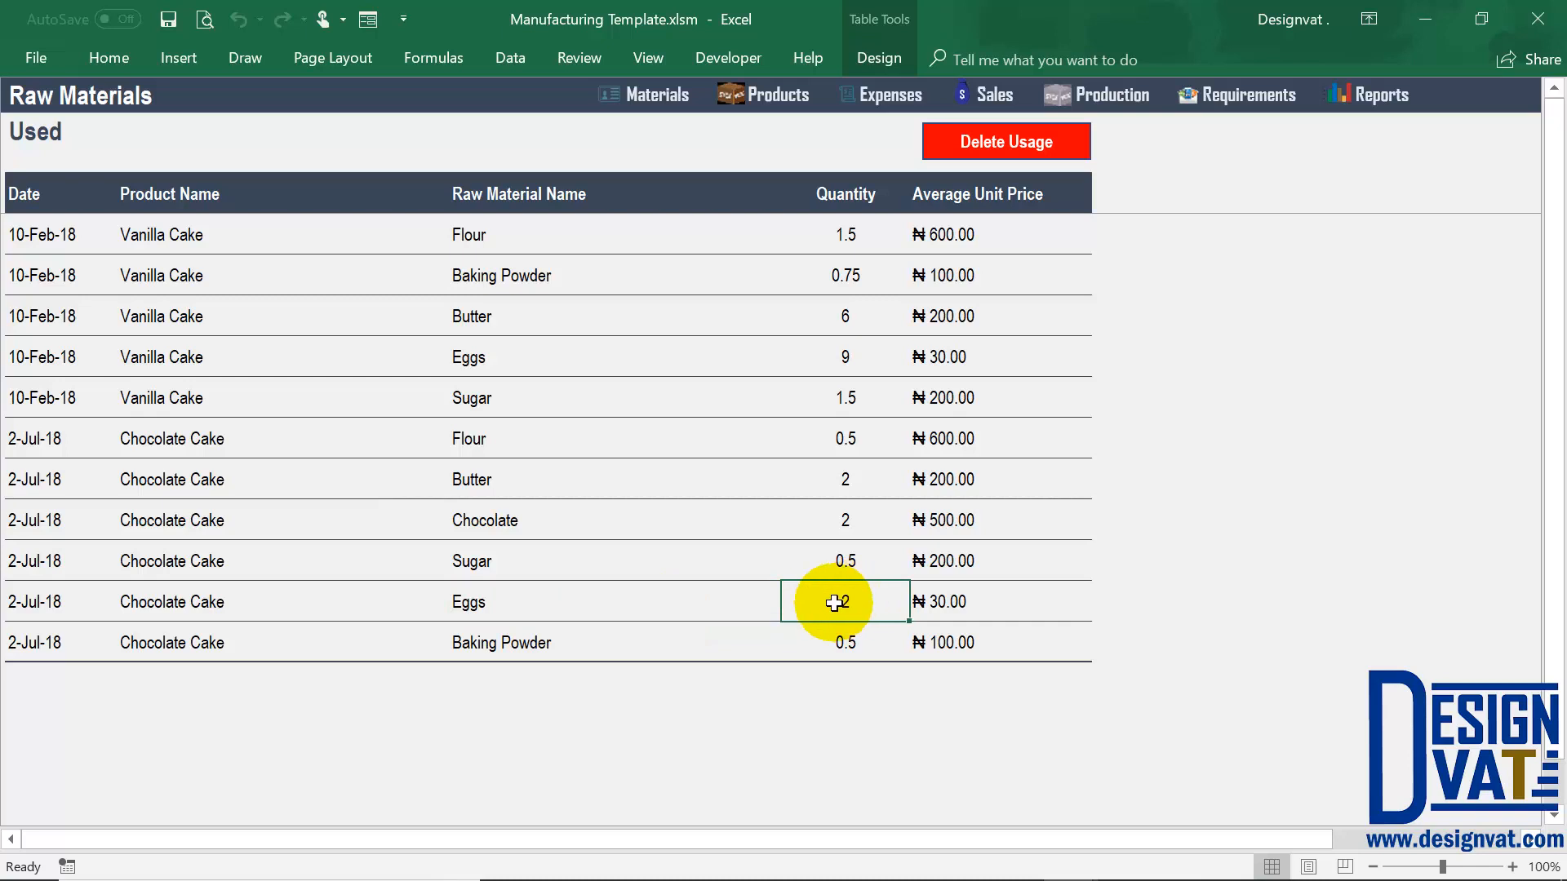
# Check the updated Eggs balance on the Materials sheet and the balances in stock from Flour to Chocolate
pyautogui.click(657, 96)
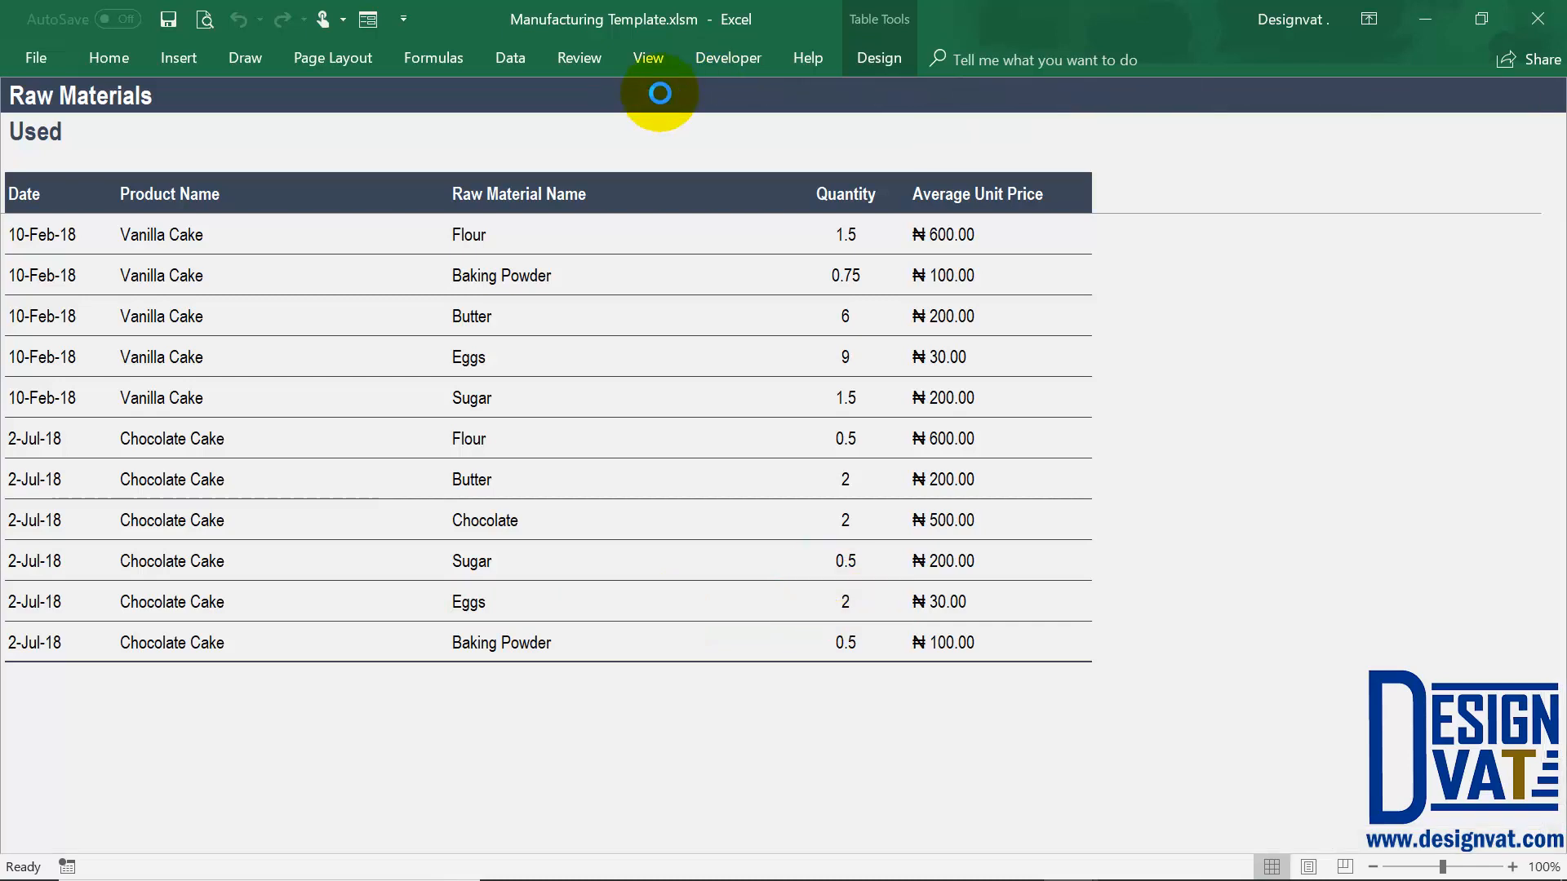
pyautogui.click(677, 355)
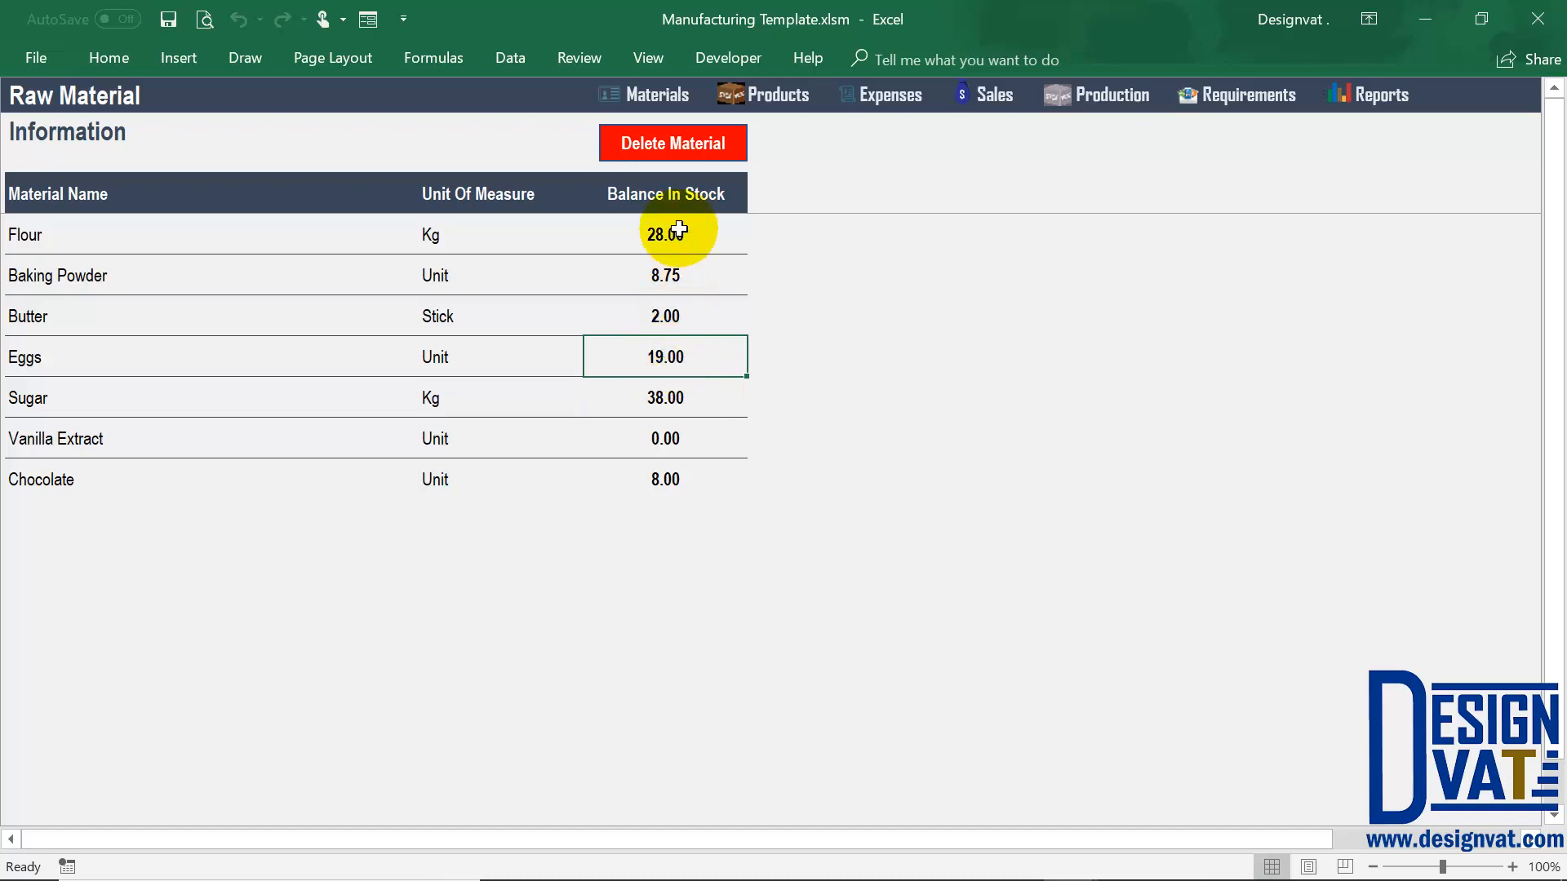
pyautogui.moveTo(675, 234); pyautogui.dragTo(669, 318)
pyautogui.moveTo(669, 419); pyautogui.dragTo(670, 481)
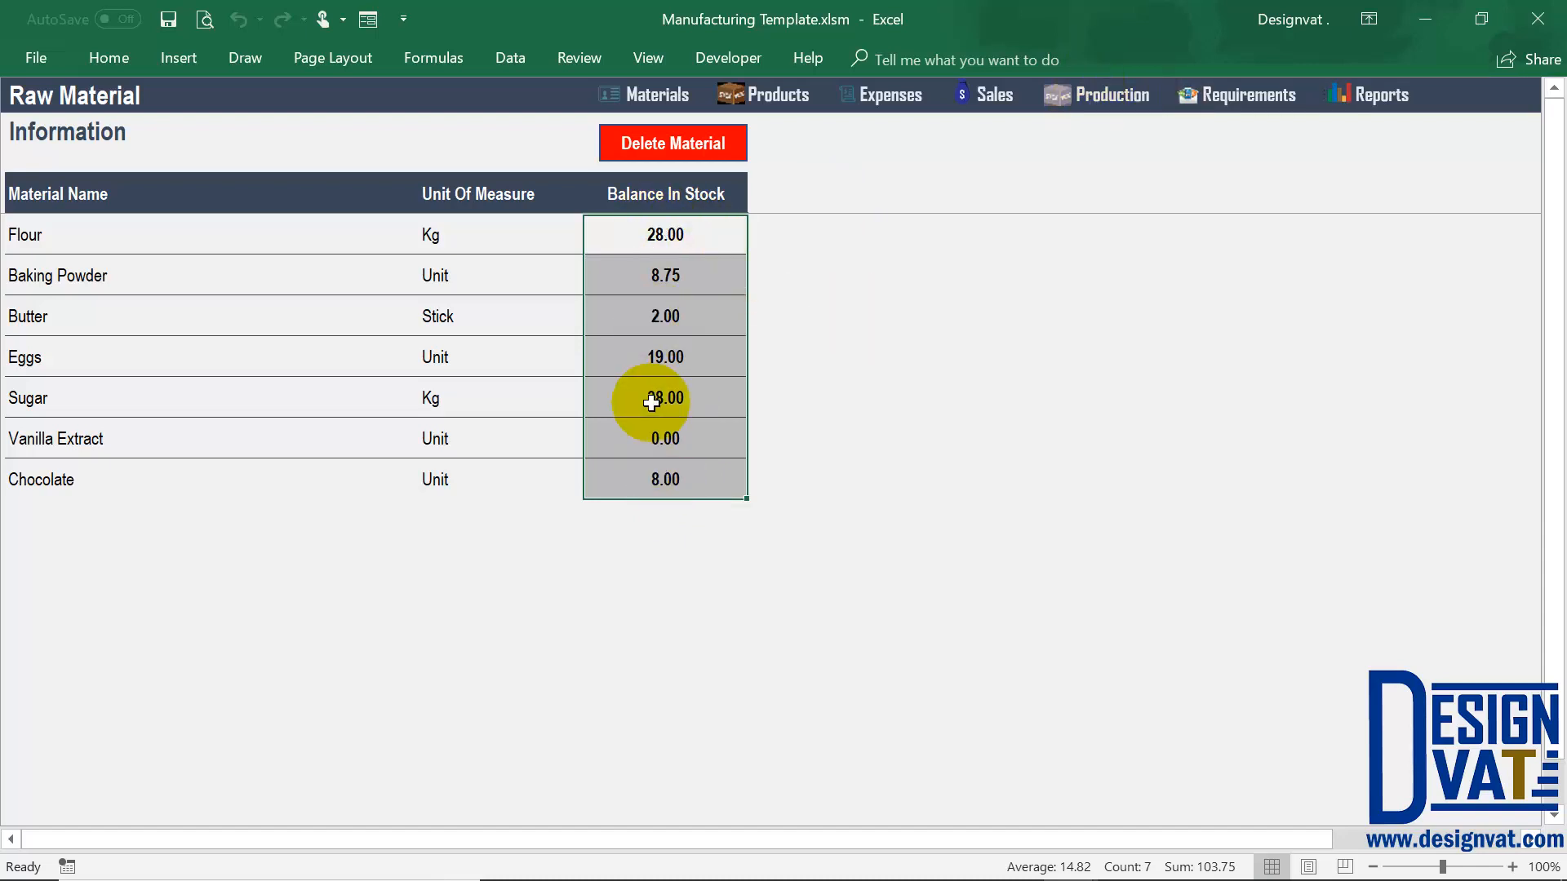
# Open the production usage summary and check the raw materials and quantities used for Vanilla Cake
pyautogui.click(684, 189)
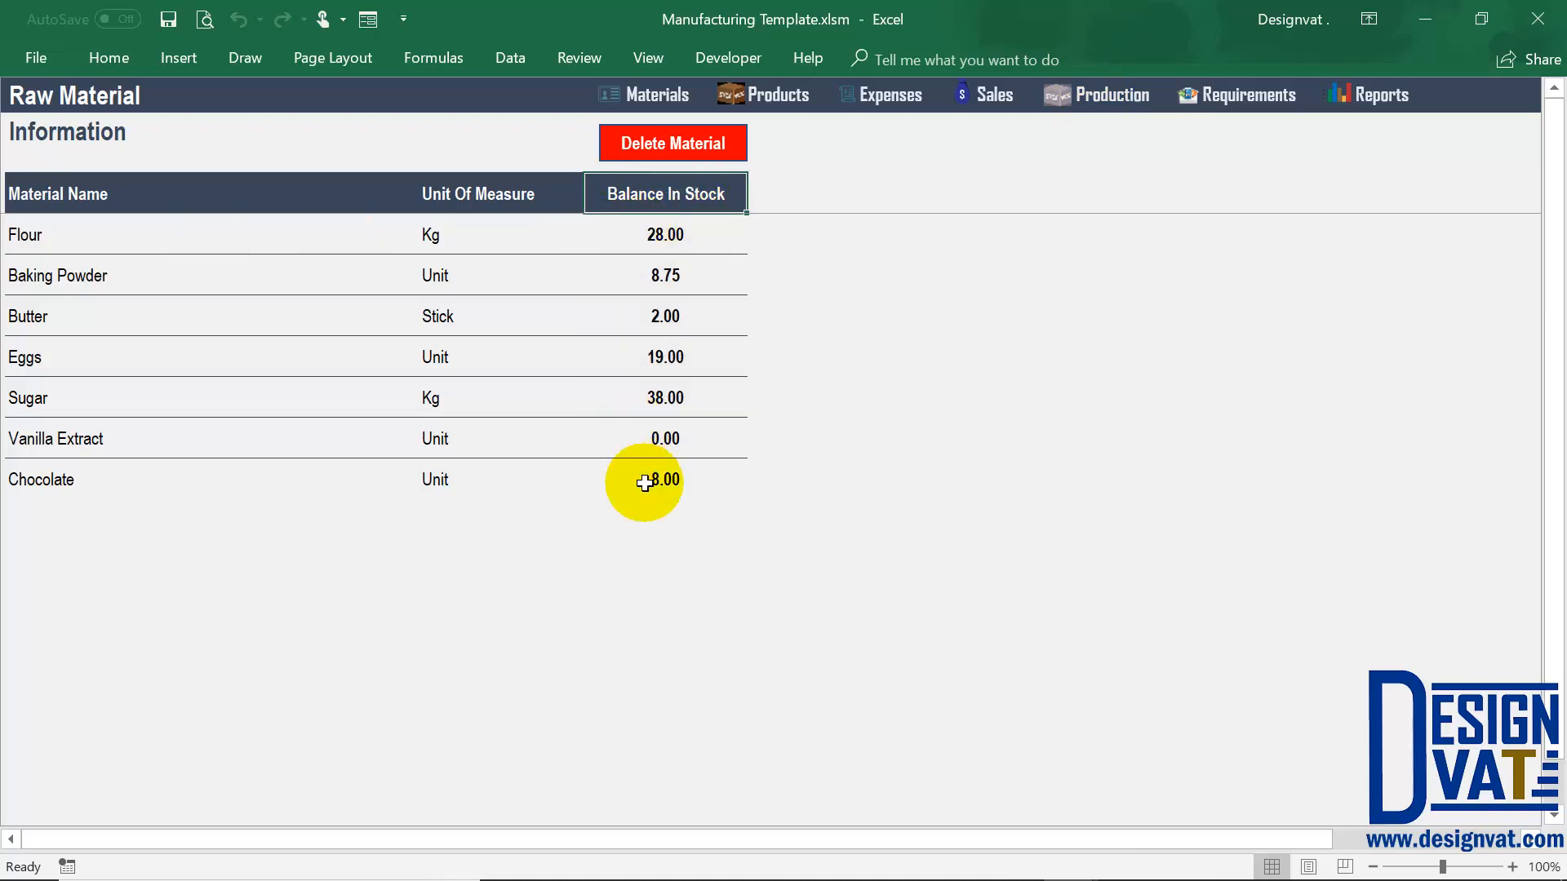
pyautogui.click(1114, 96)
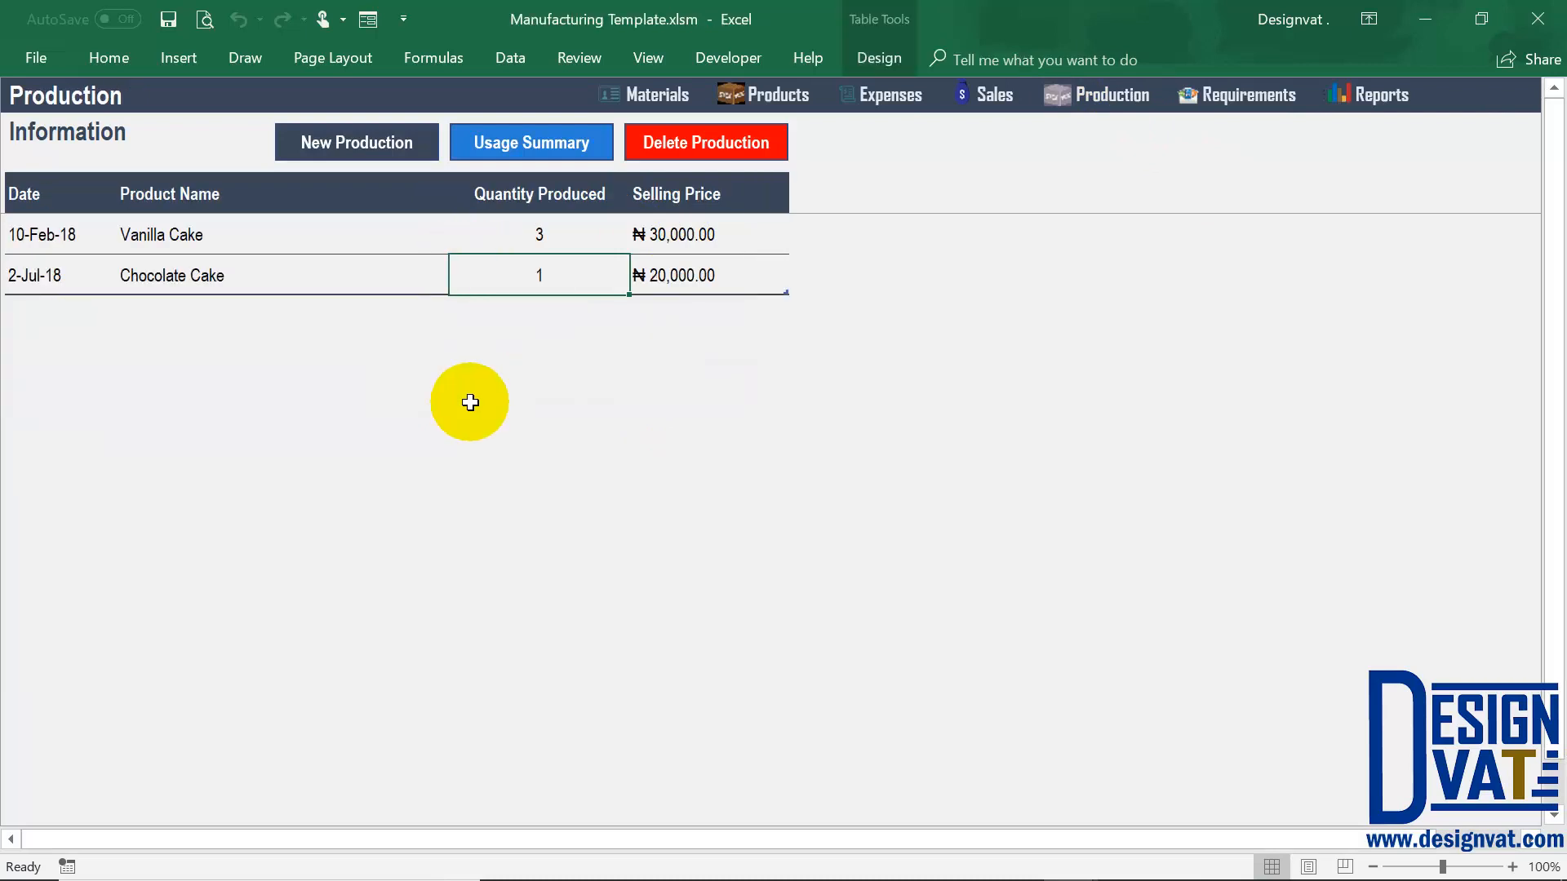
pyautogui.click(532, 142)
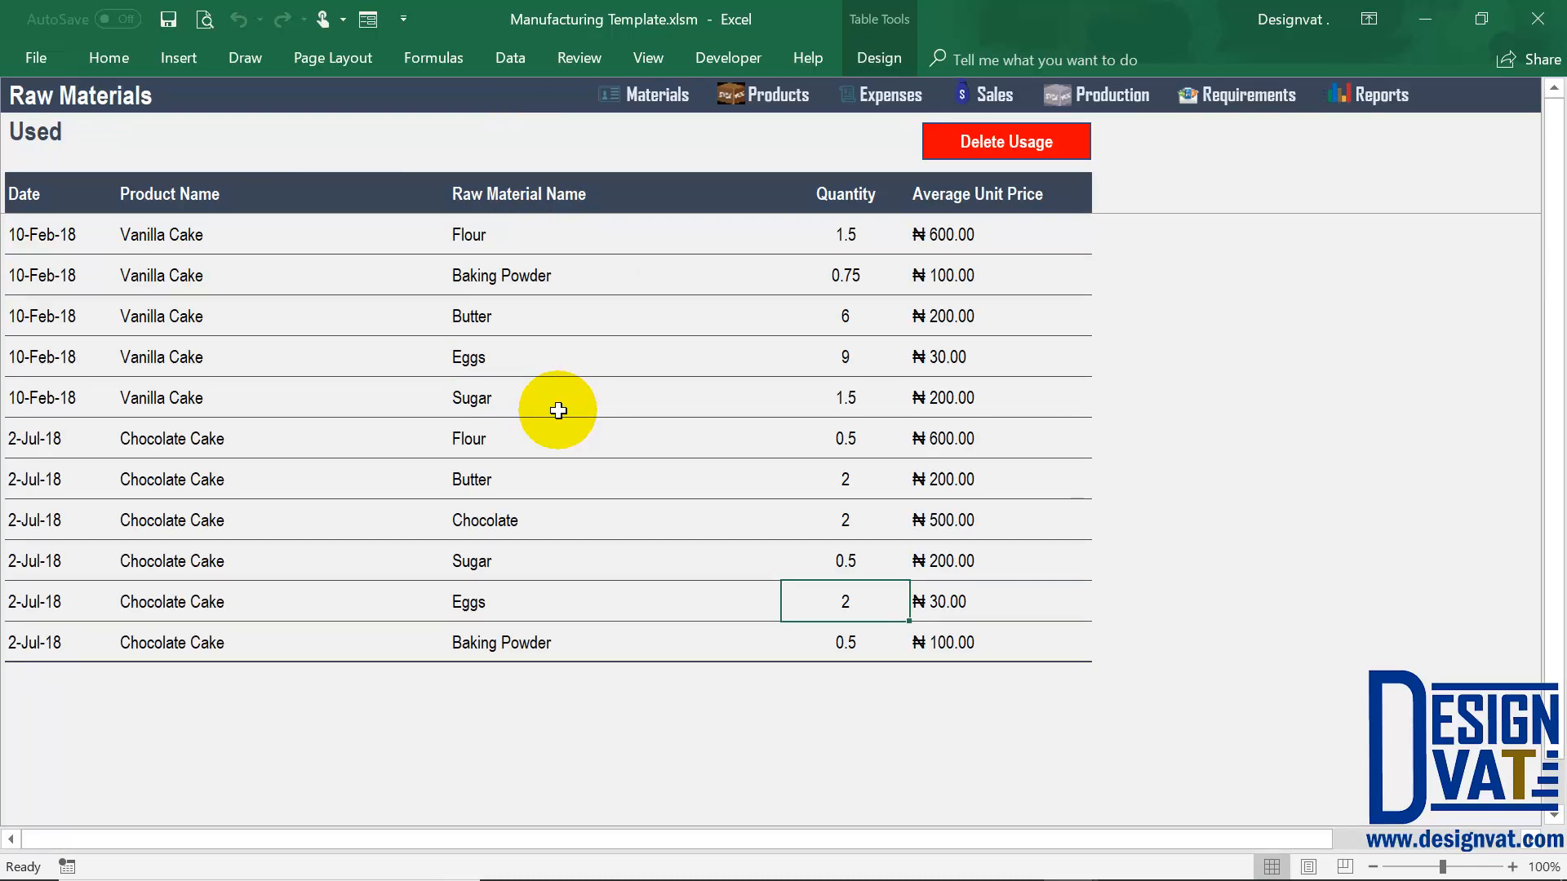
pyautogui.moveTo(210, 234); pyautogui.dragTo(208, 400)
pyautogui.moveTo(510, 237); pyautogui.dragTo(497, 400)
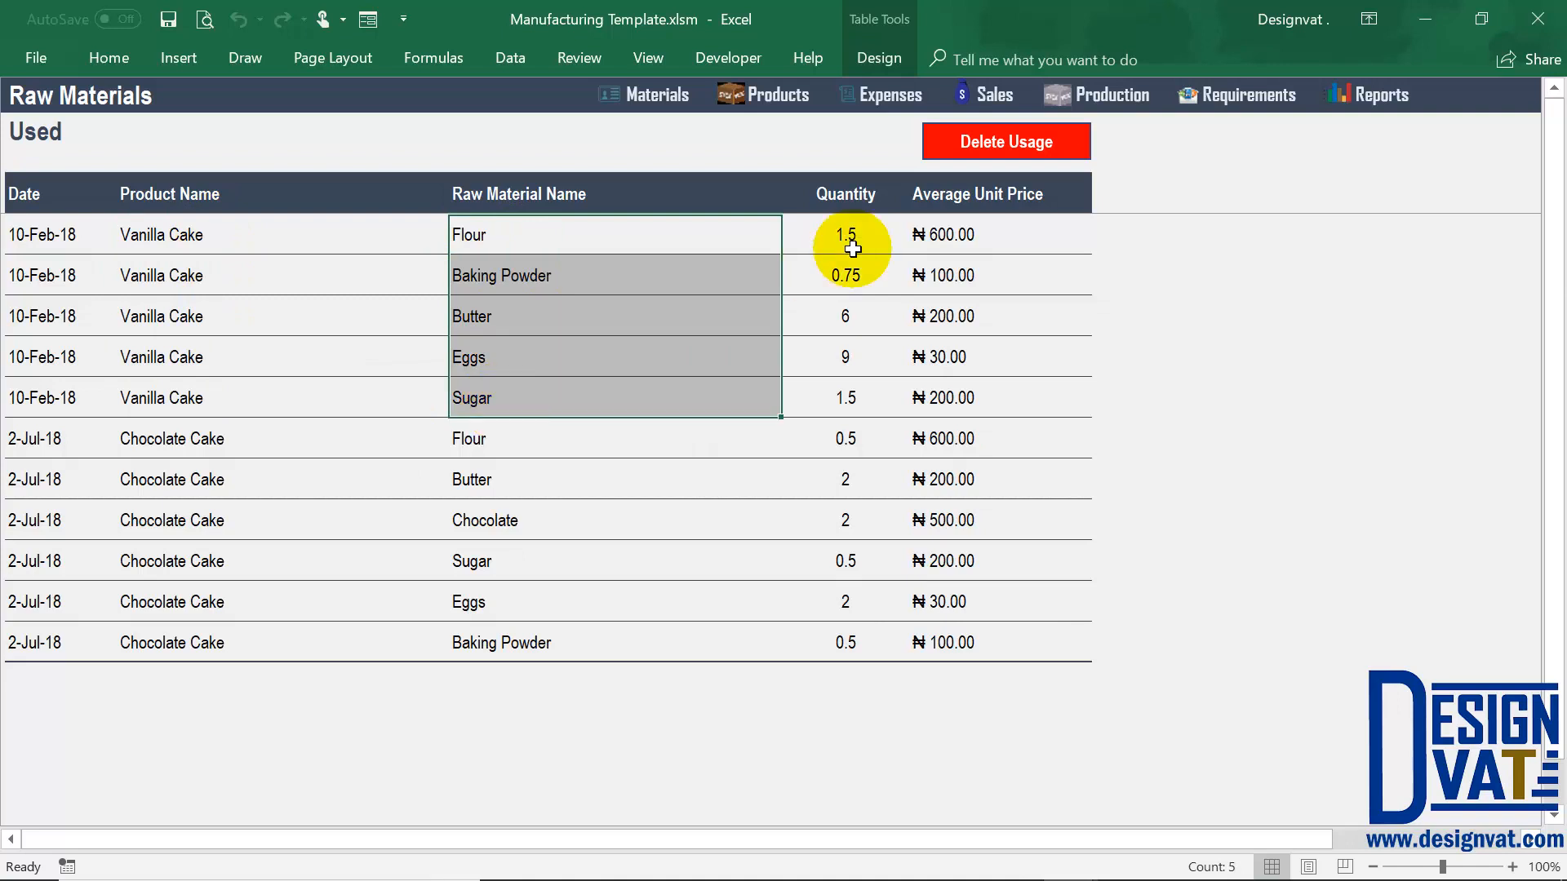
pyautogui.moveTo(846, 235); pyautogui.dragTo(840, 402)
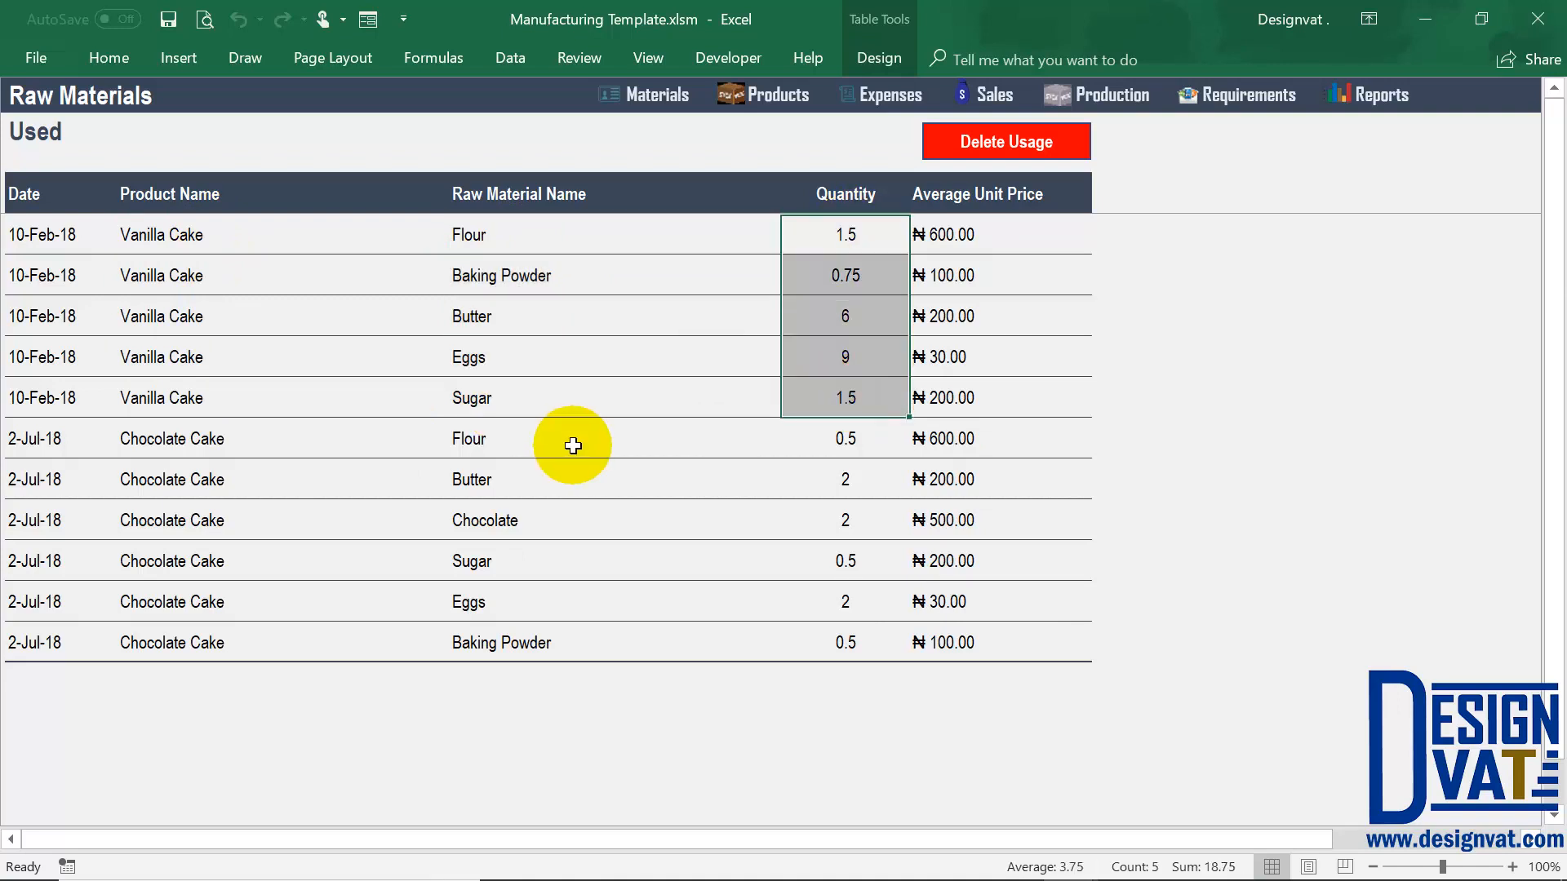
pyautogui.click(1117, 116)
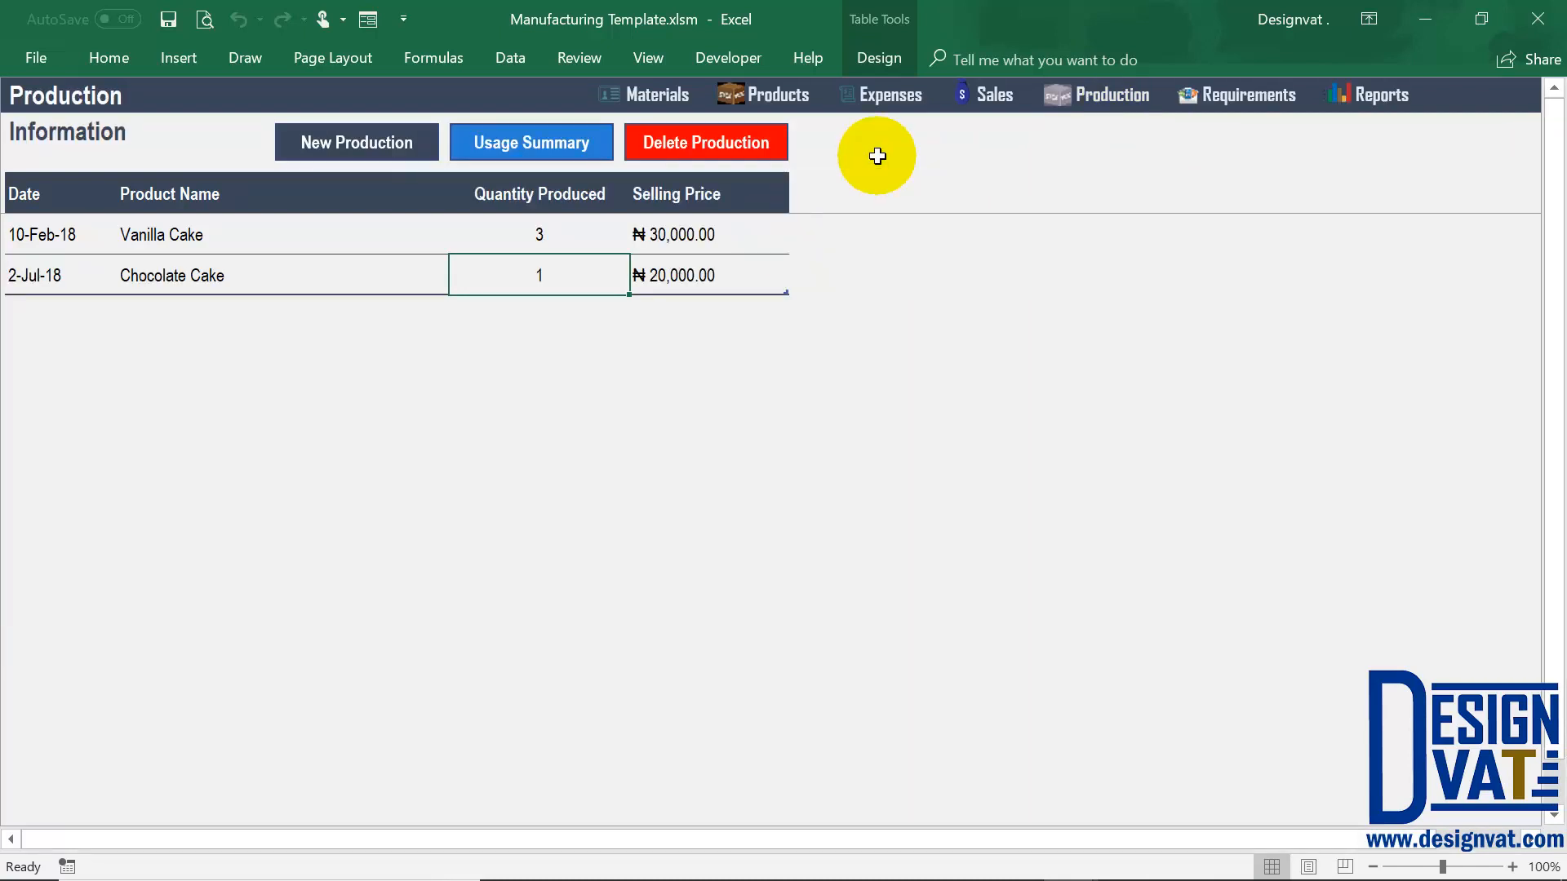
pyautogui.click(375, 142)
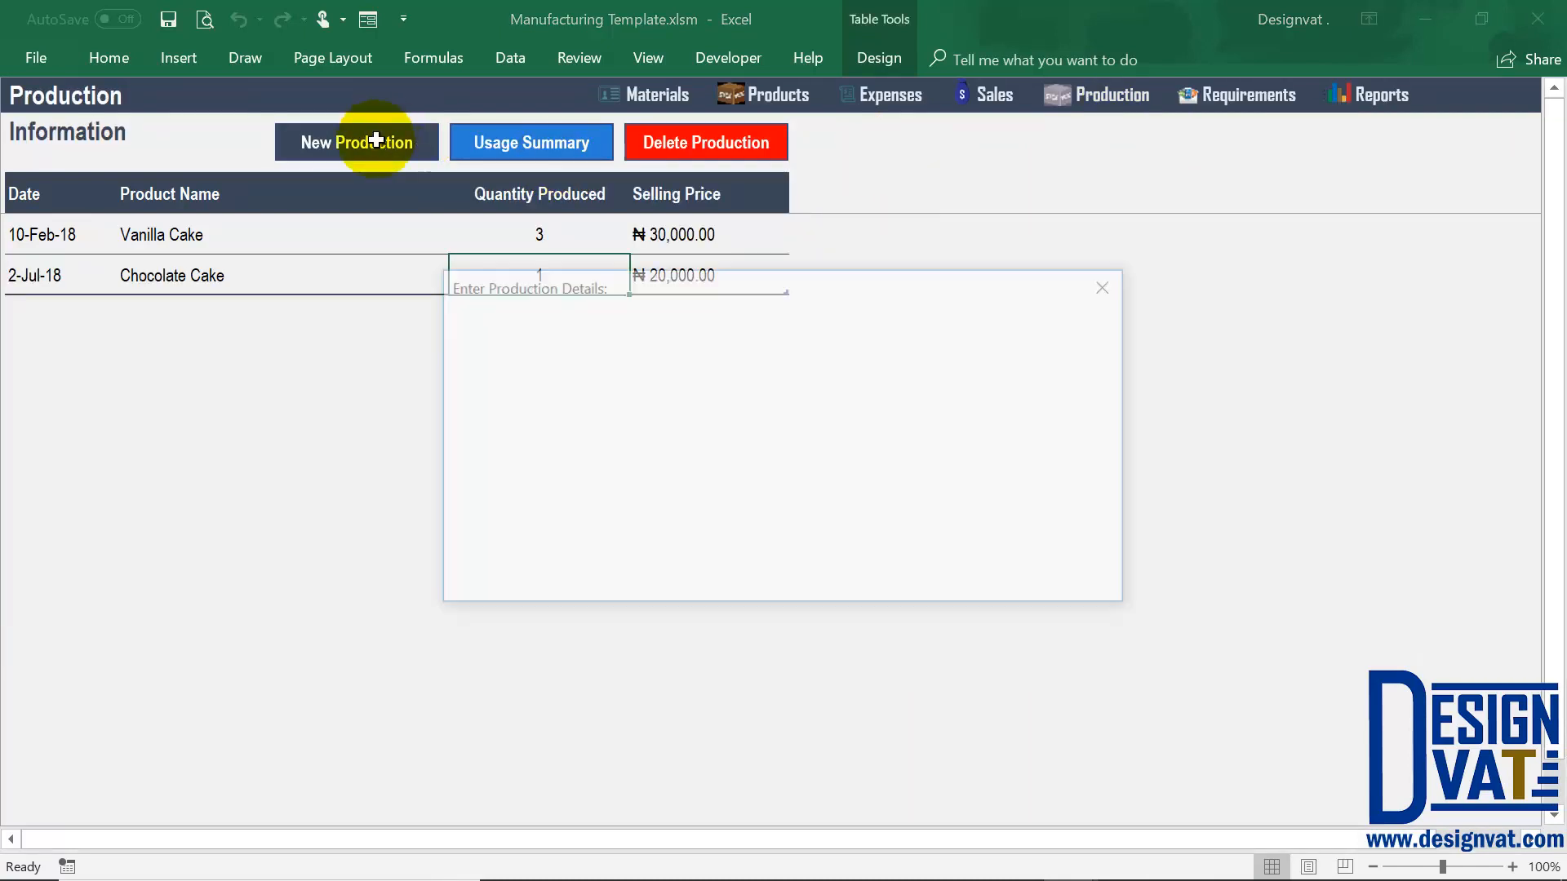
pyautogui.click(633, 578)
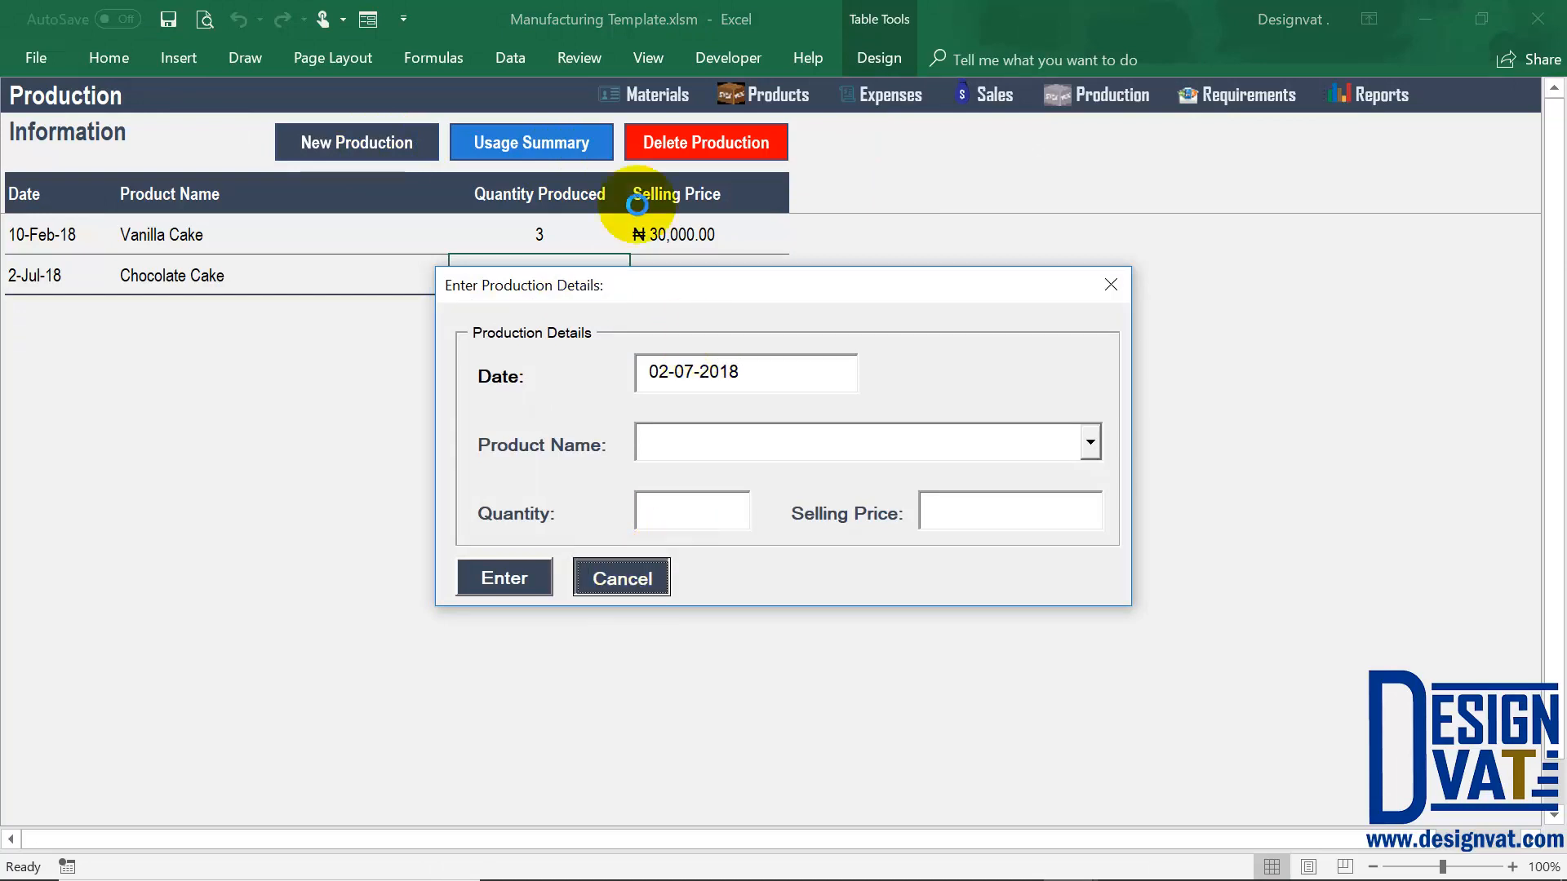
pyautogui.click(531, 153)
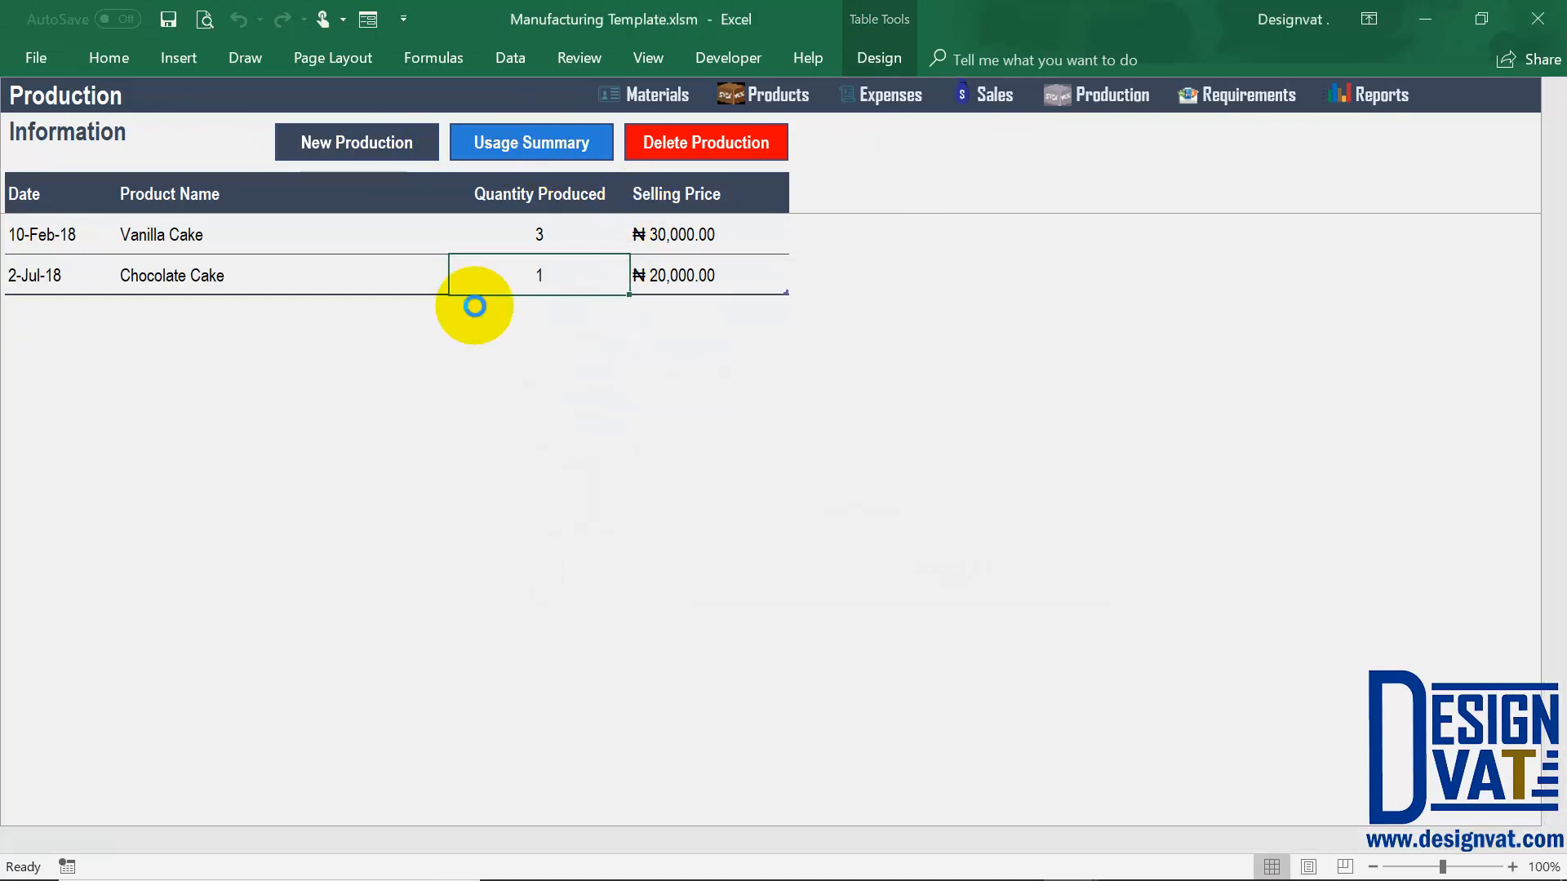
# Return to the Production sheet and check the quantities produced for Vanilla Cake and Chocolate Cake
pyautogui.click(1123, 93)
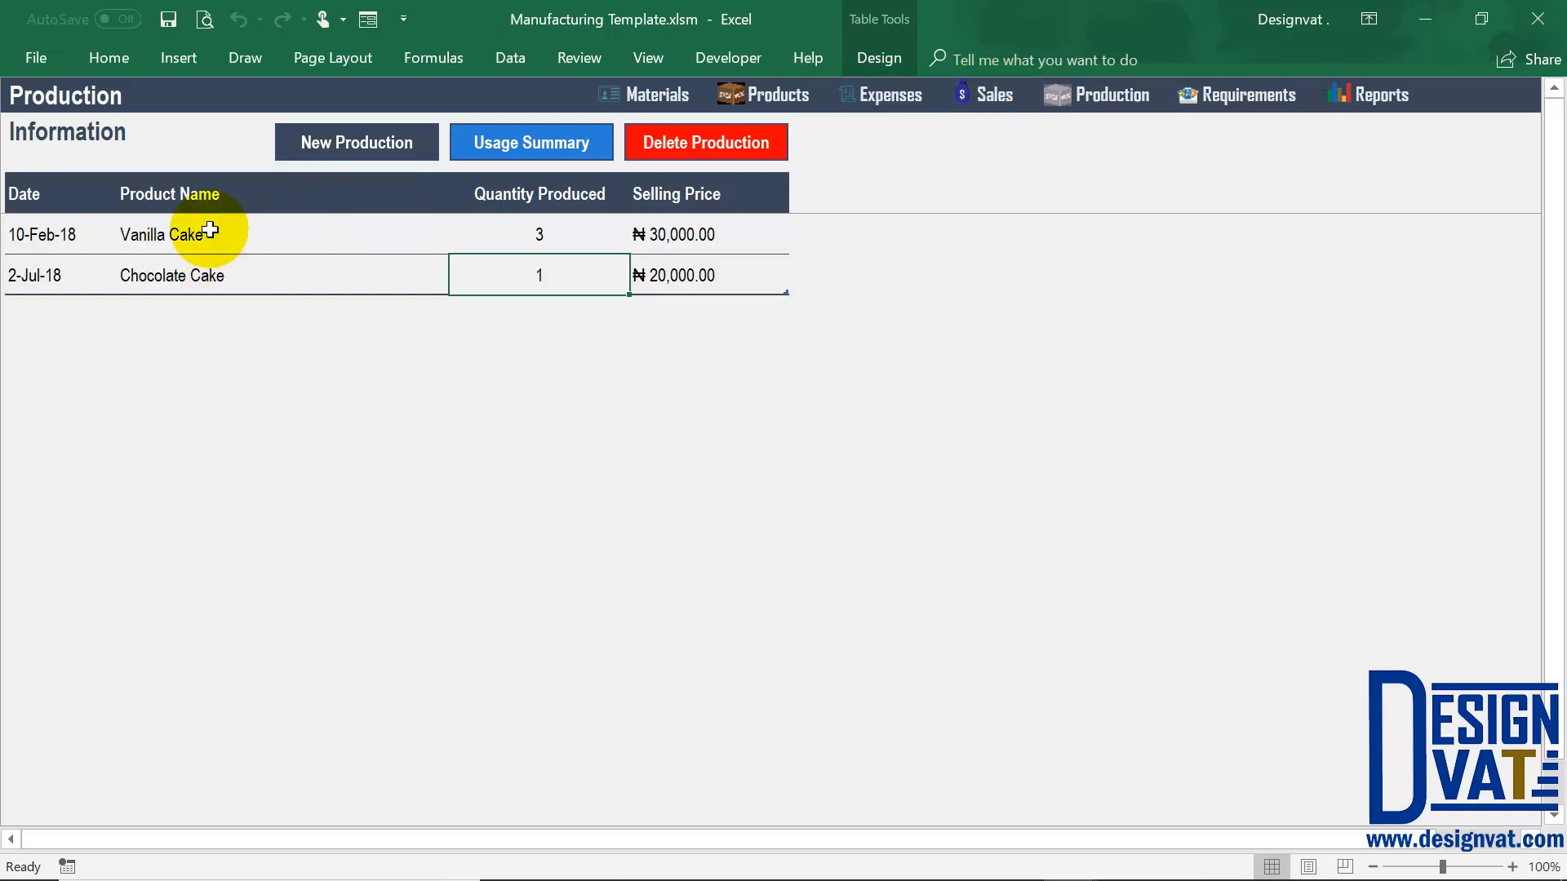
pyautogui.click(533, 232)
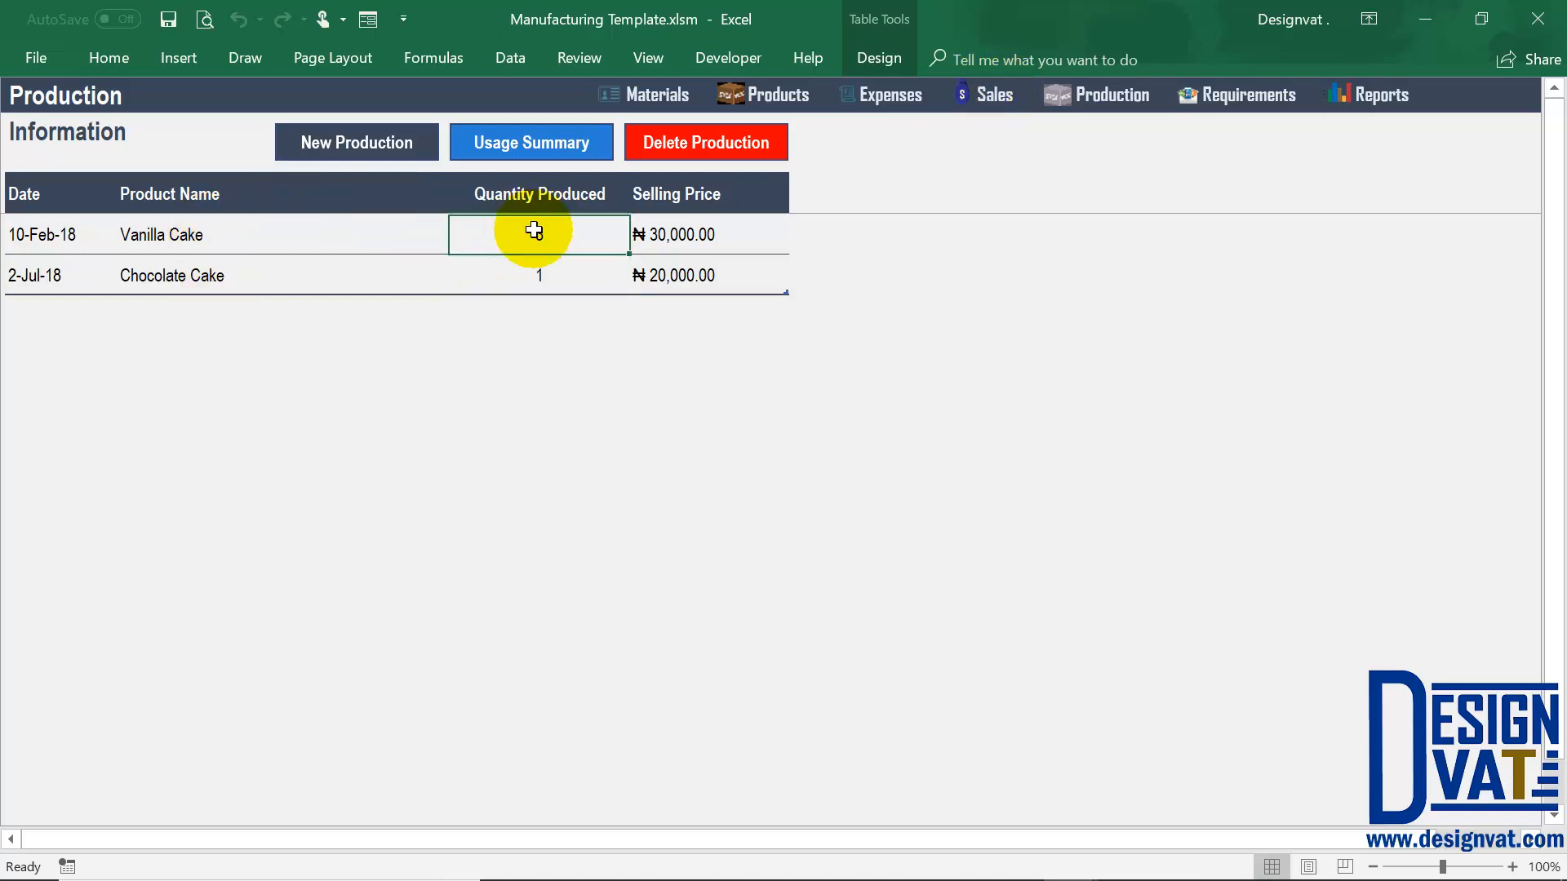
pyautogui.write('3')
pyautogui.click(533, 272)
pyautogui.press('Delete')
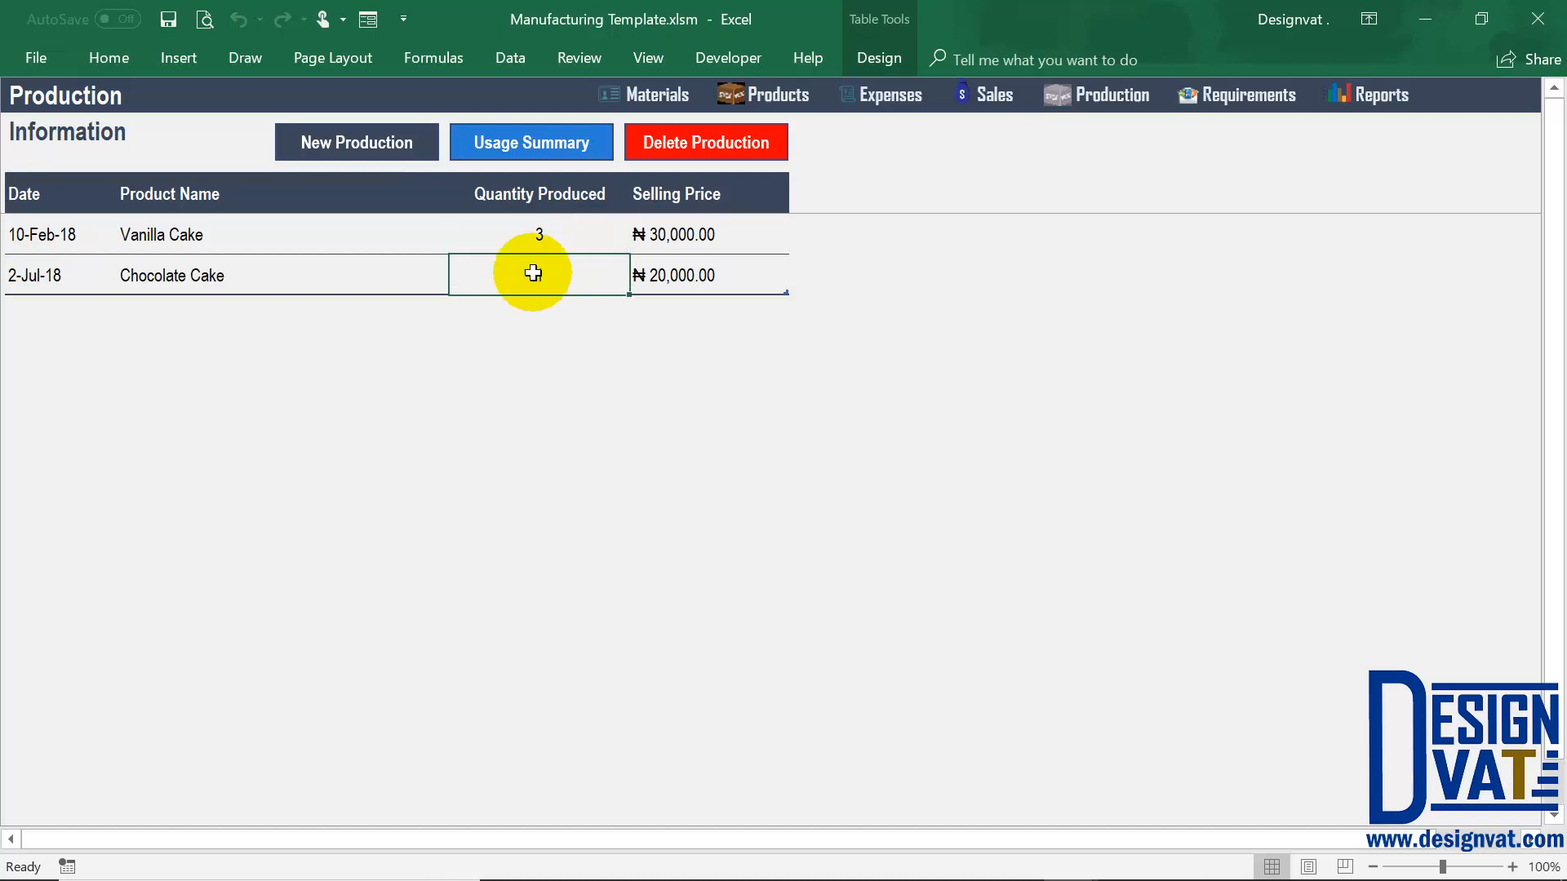
pyautogui.hotkey('ctrl', 'z')
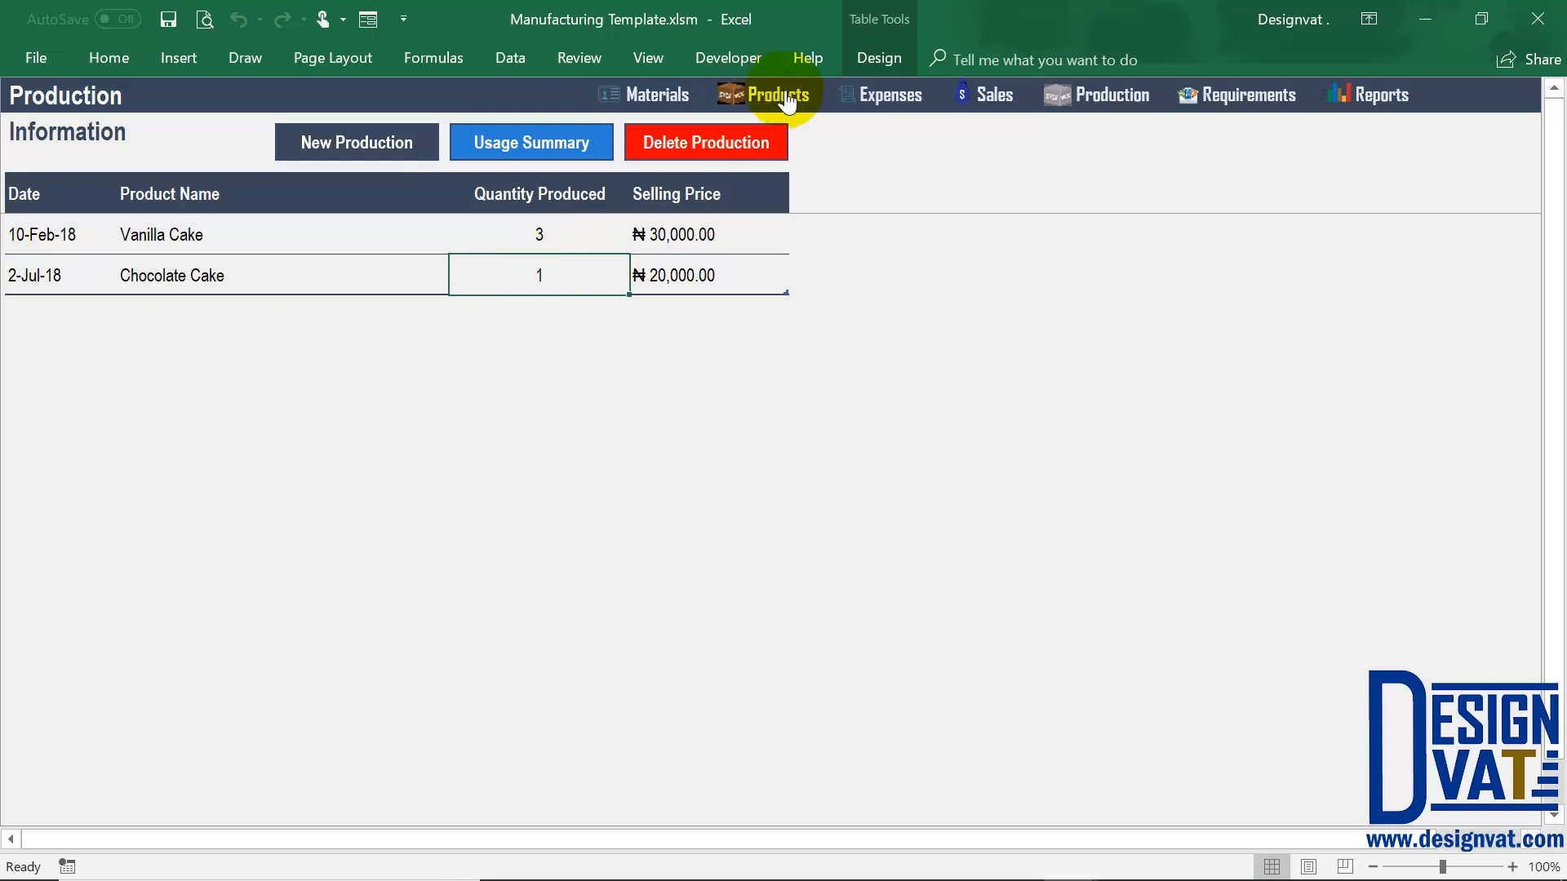
# Open the Products sheet and check the stock balances and average selling prices of both cakes
pyautogui.click(781, 100)
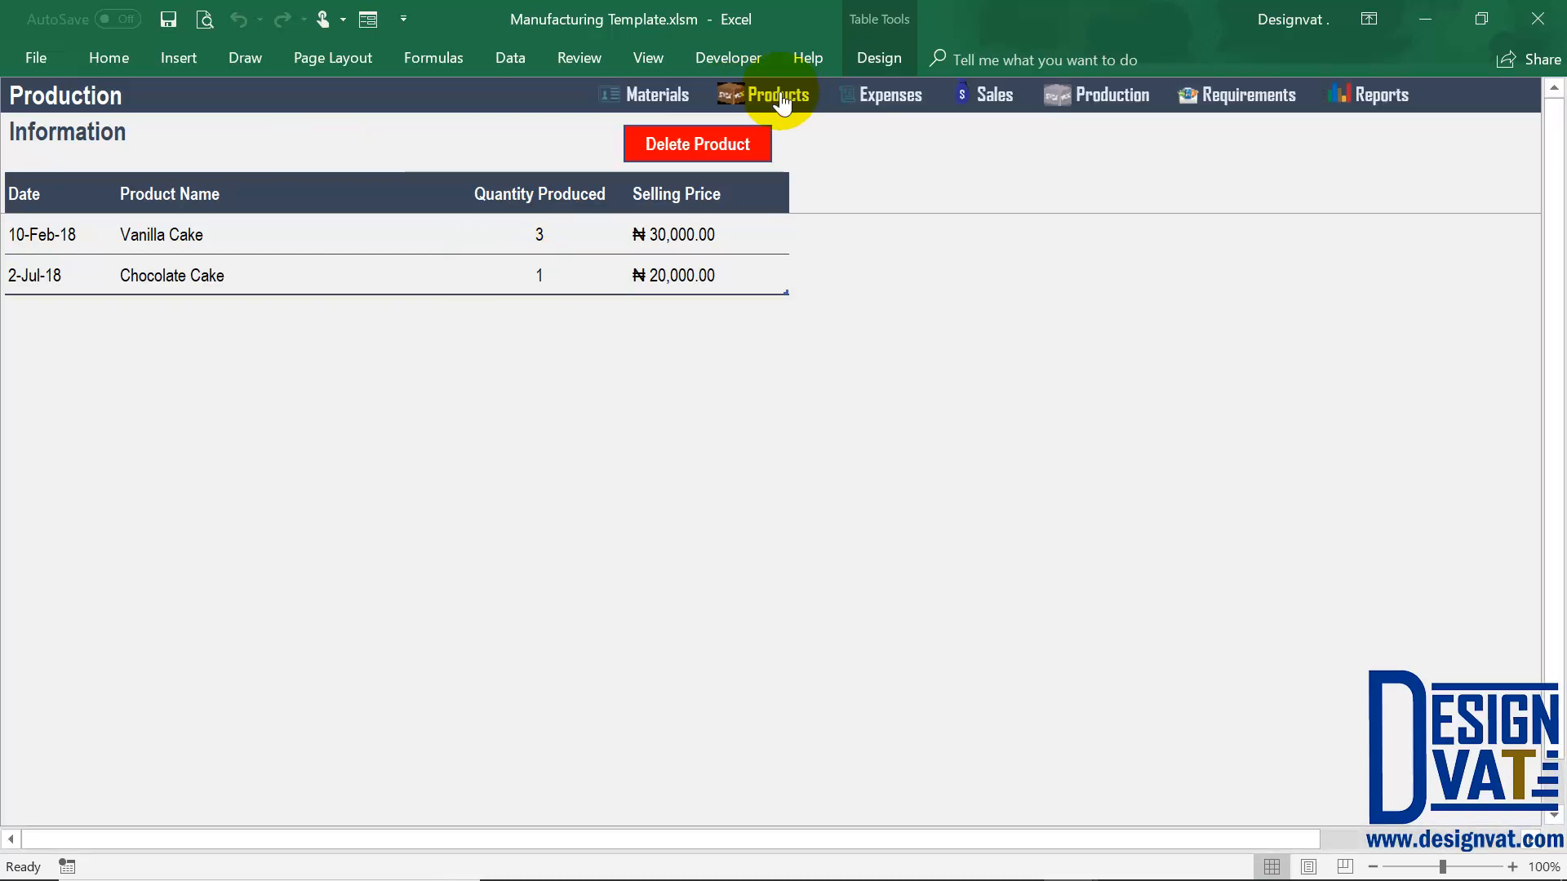
pyautogui.click(536, 235)
pyautogui.click(535, 288)
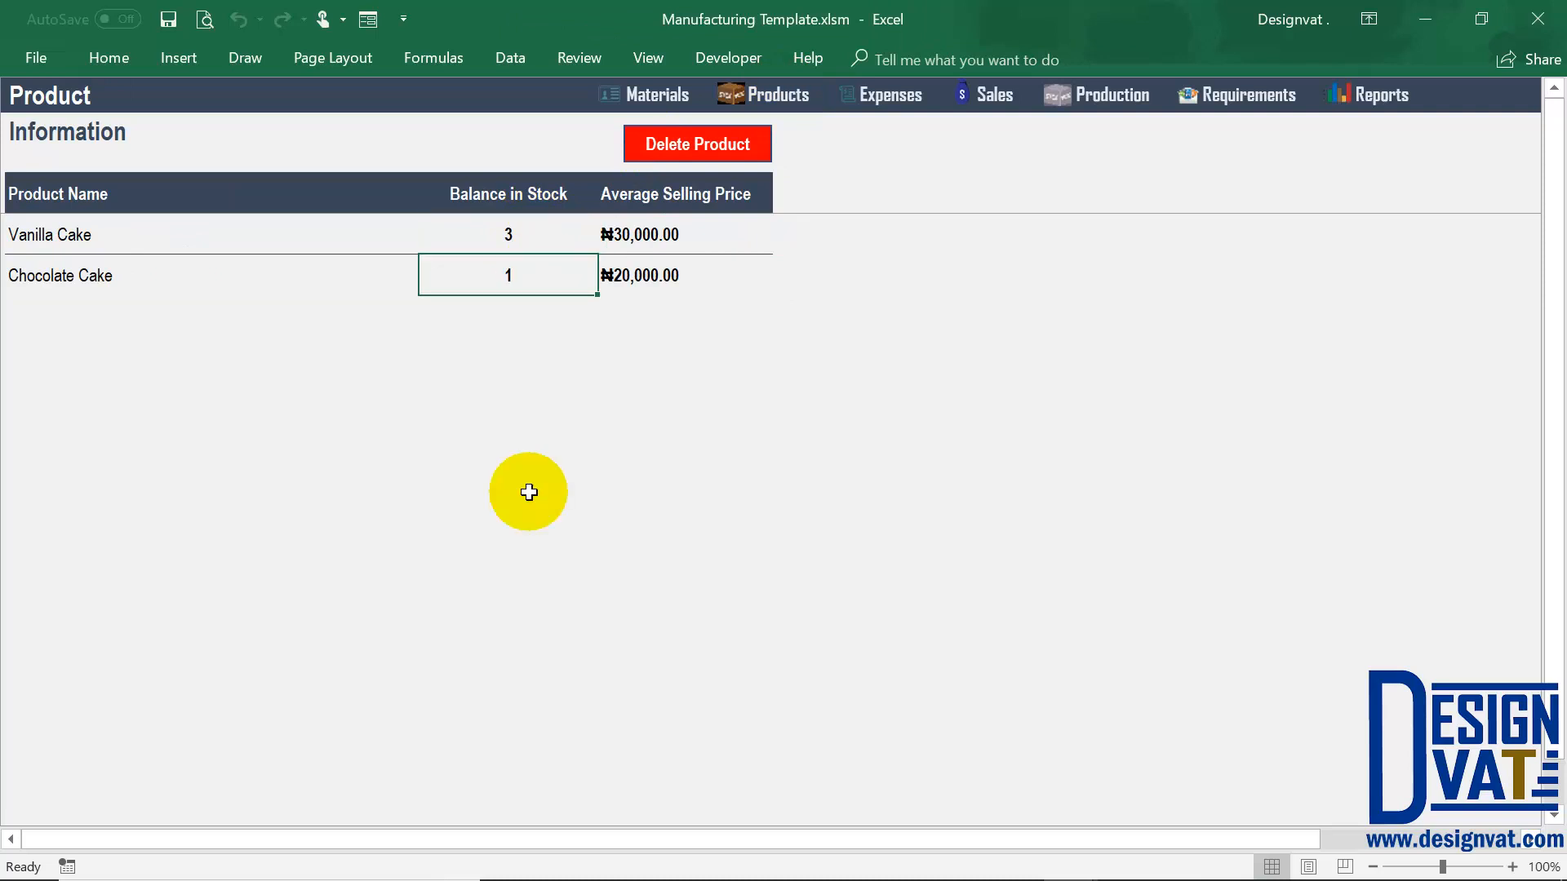
pyautogui.click(665, 237)
pyautogui.keyDown('shift'); pyautogui.click(663, 277); pyautogui.keyUp('shift')
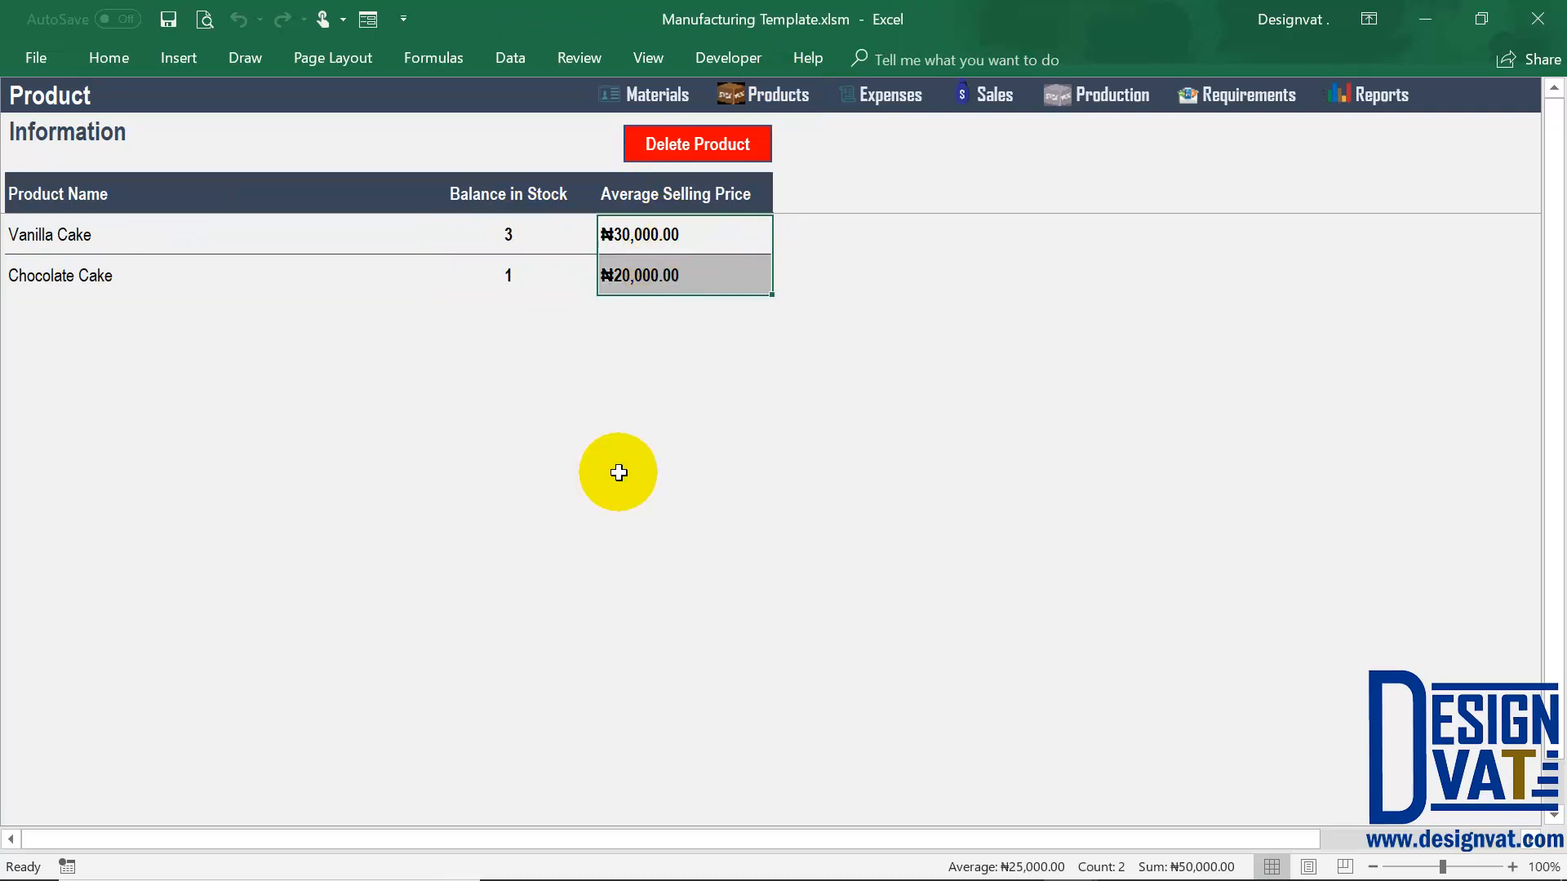
pyautogui.click(537, 241)
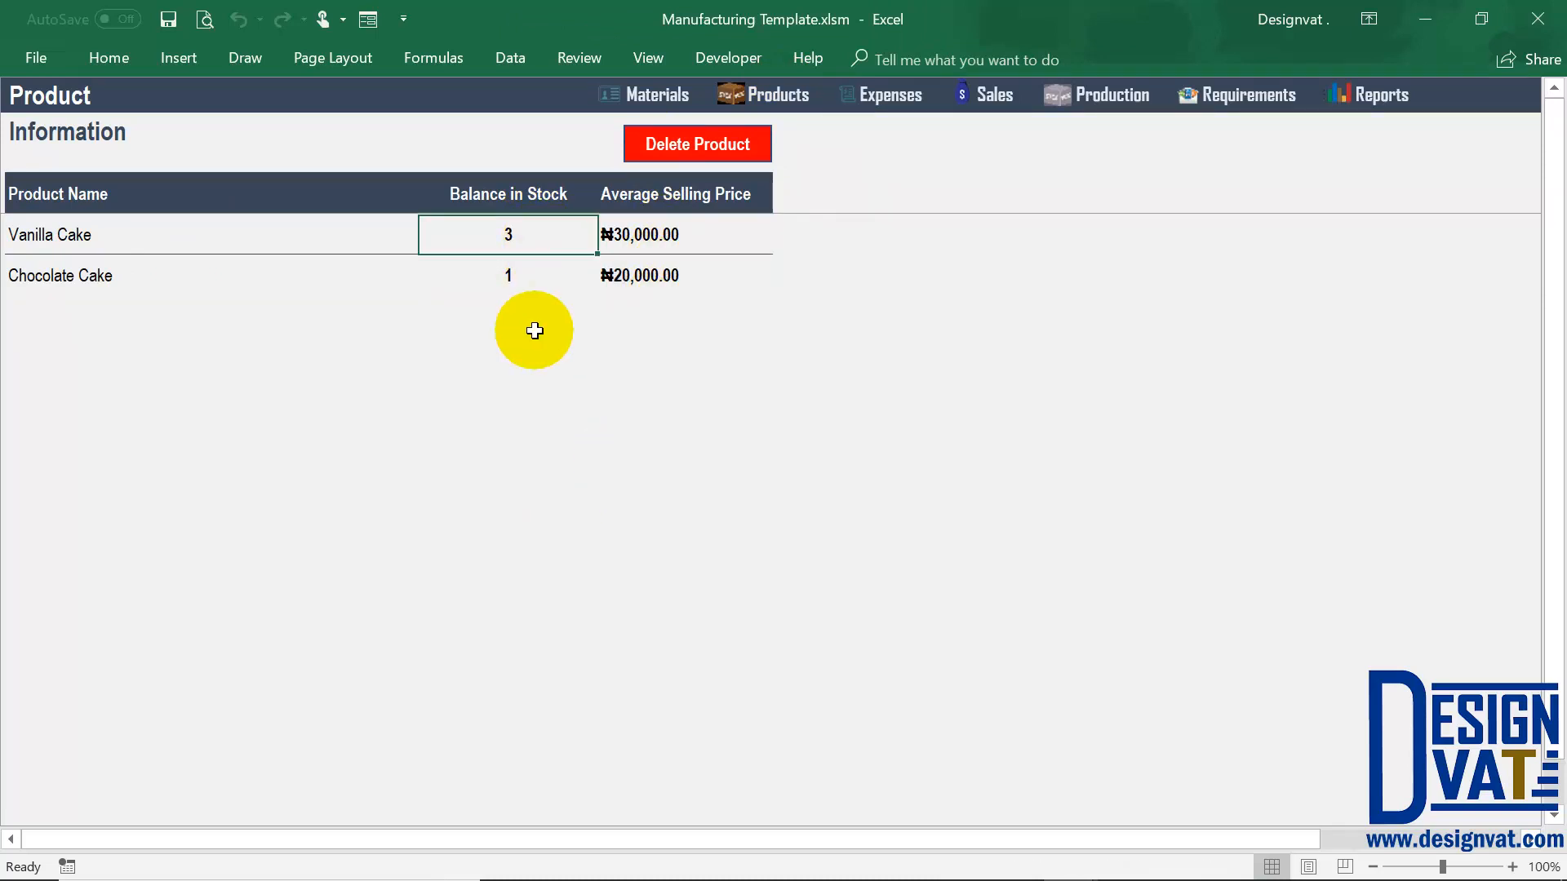
pyautogui.press('Down')
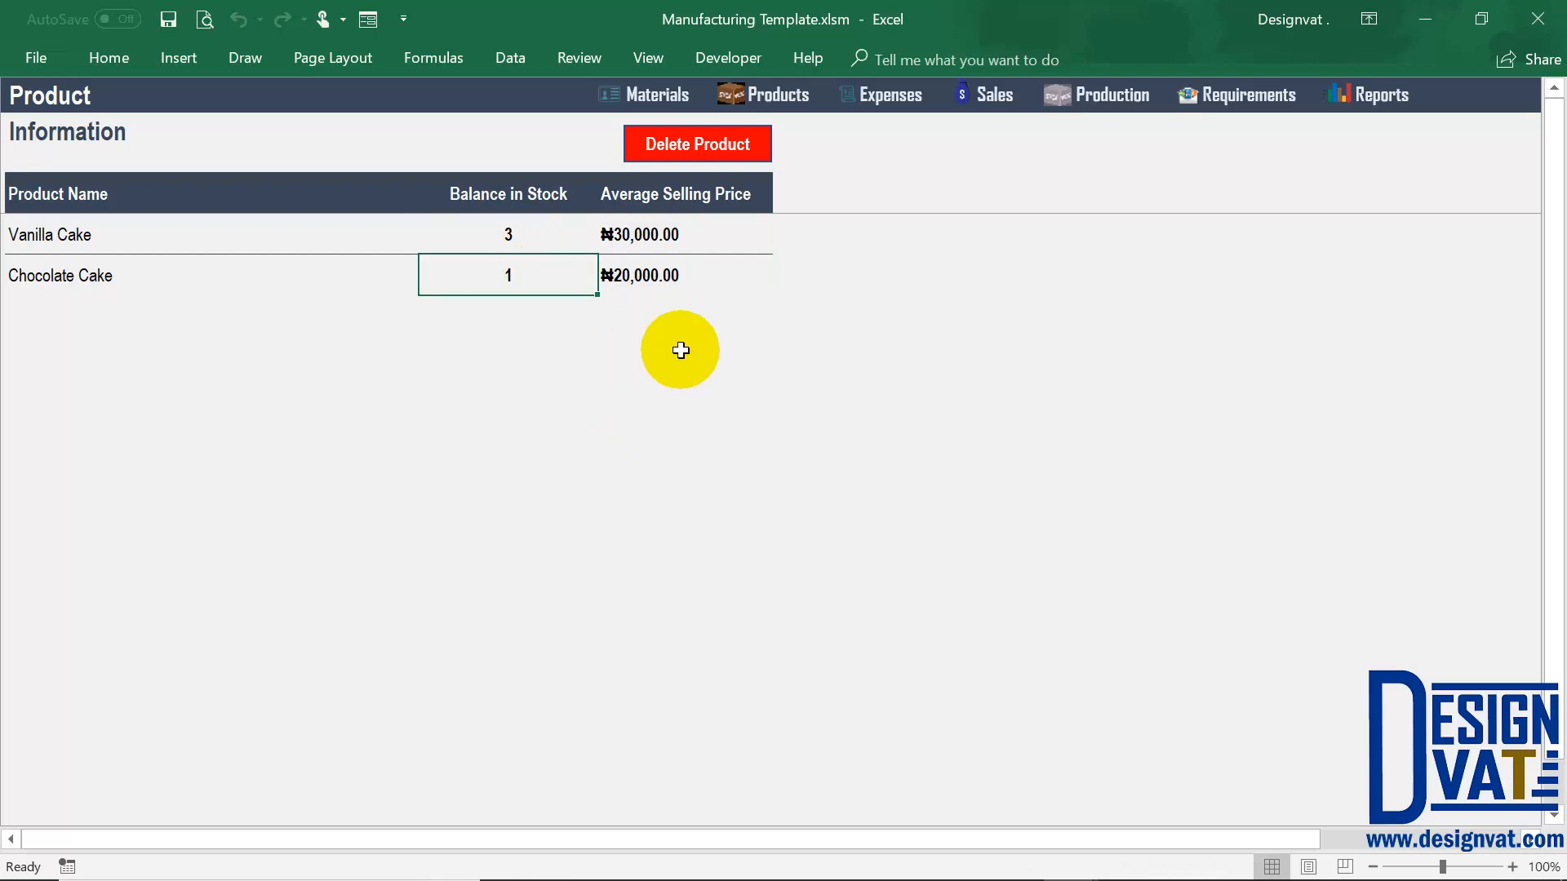
# Start a new sales entry on the Sales sheet and set the sales date to 10-02-2018
pyautogui.click(999, 96)
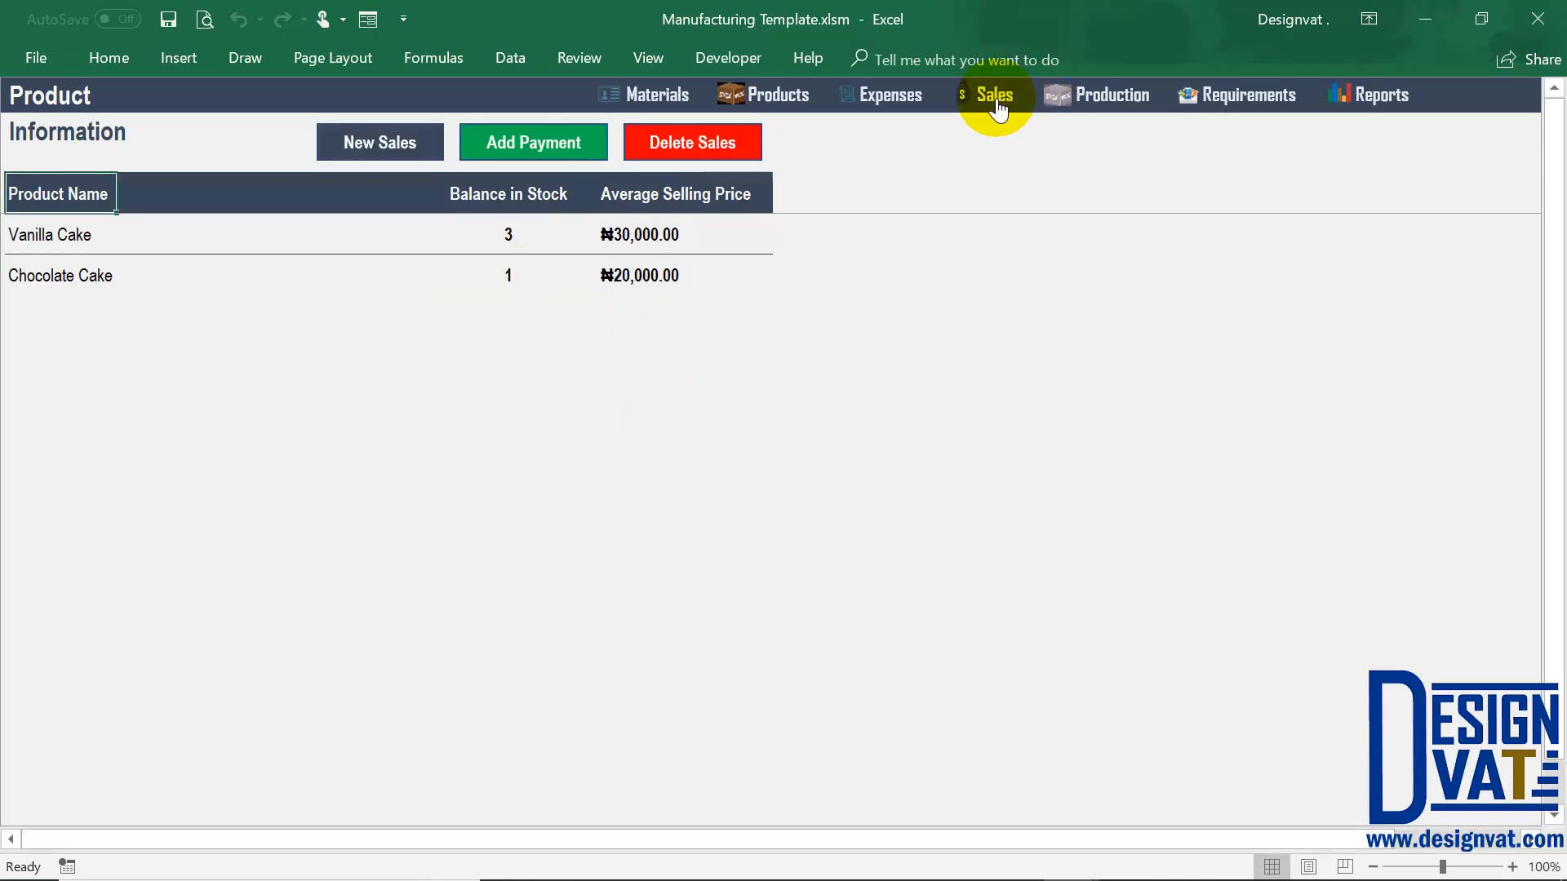
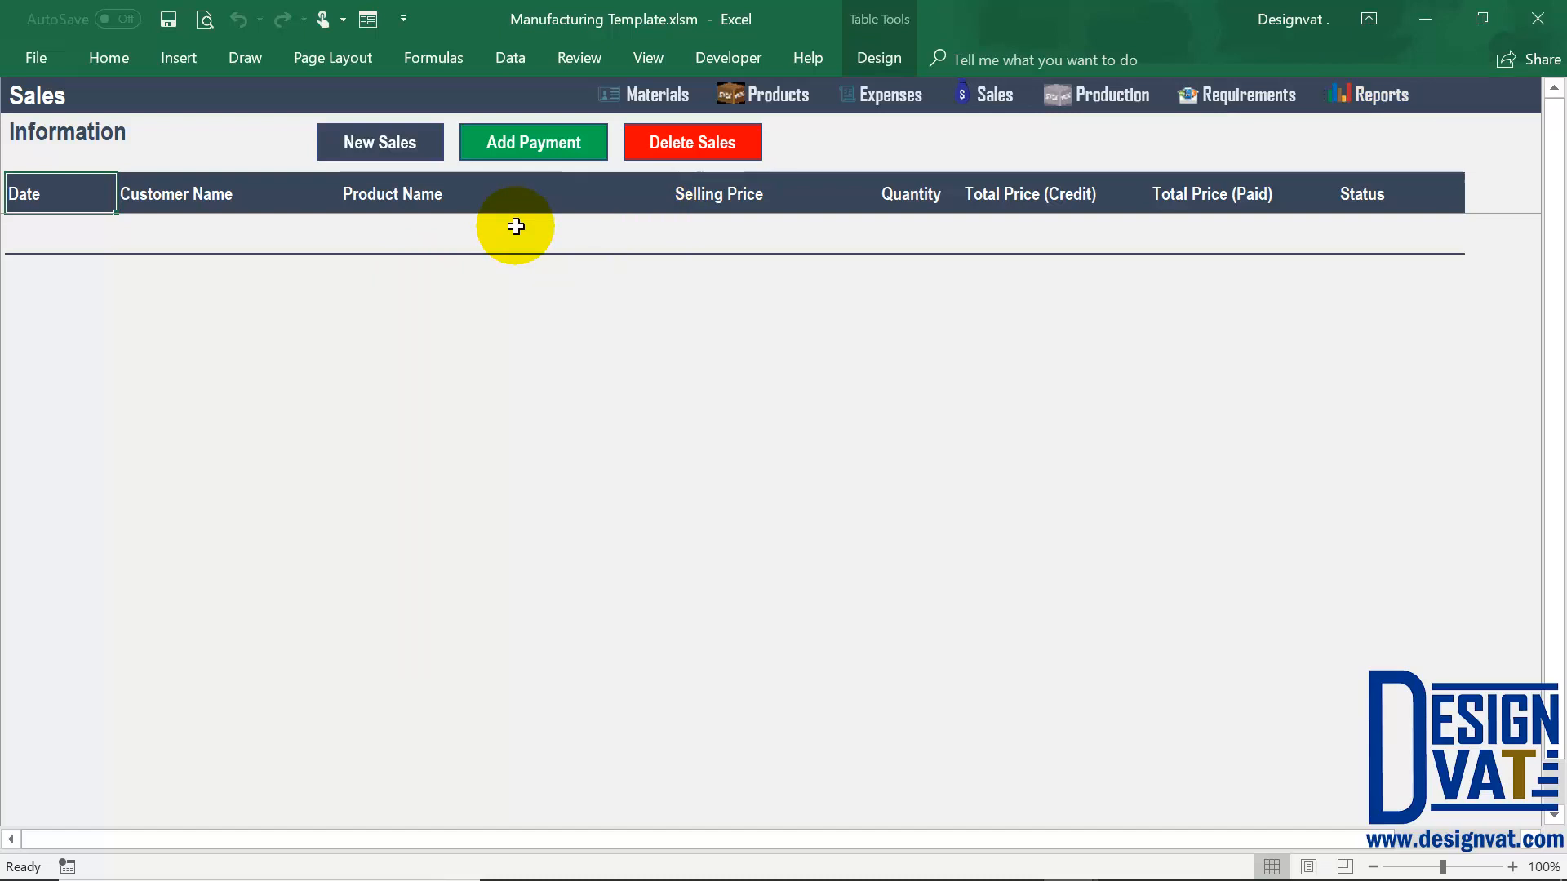
pyautogui.click(353, 145)
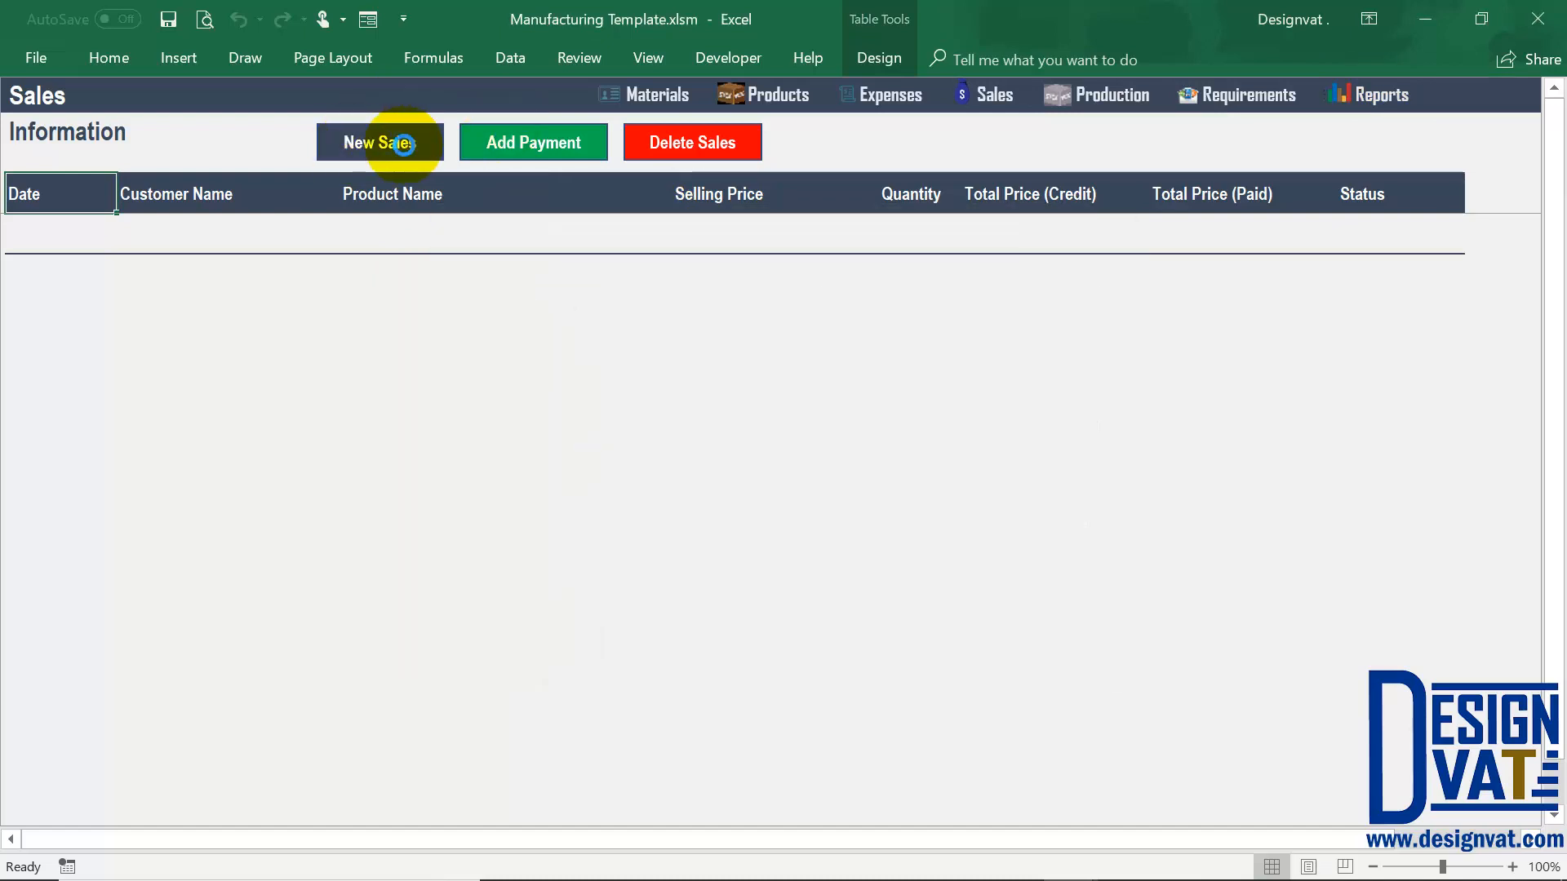
pyautogui.click(394, 143)
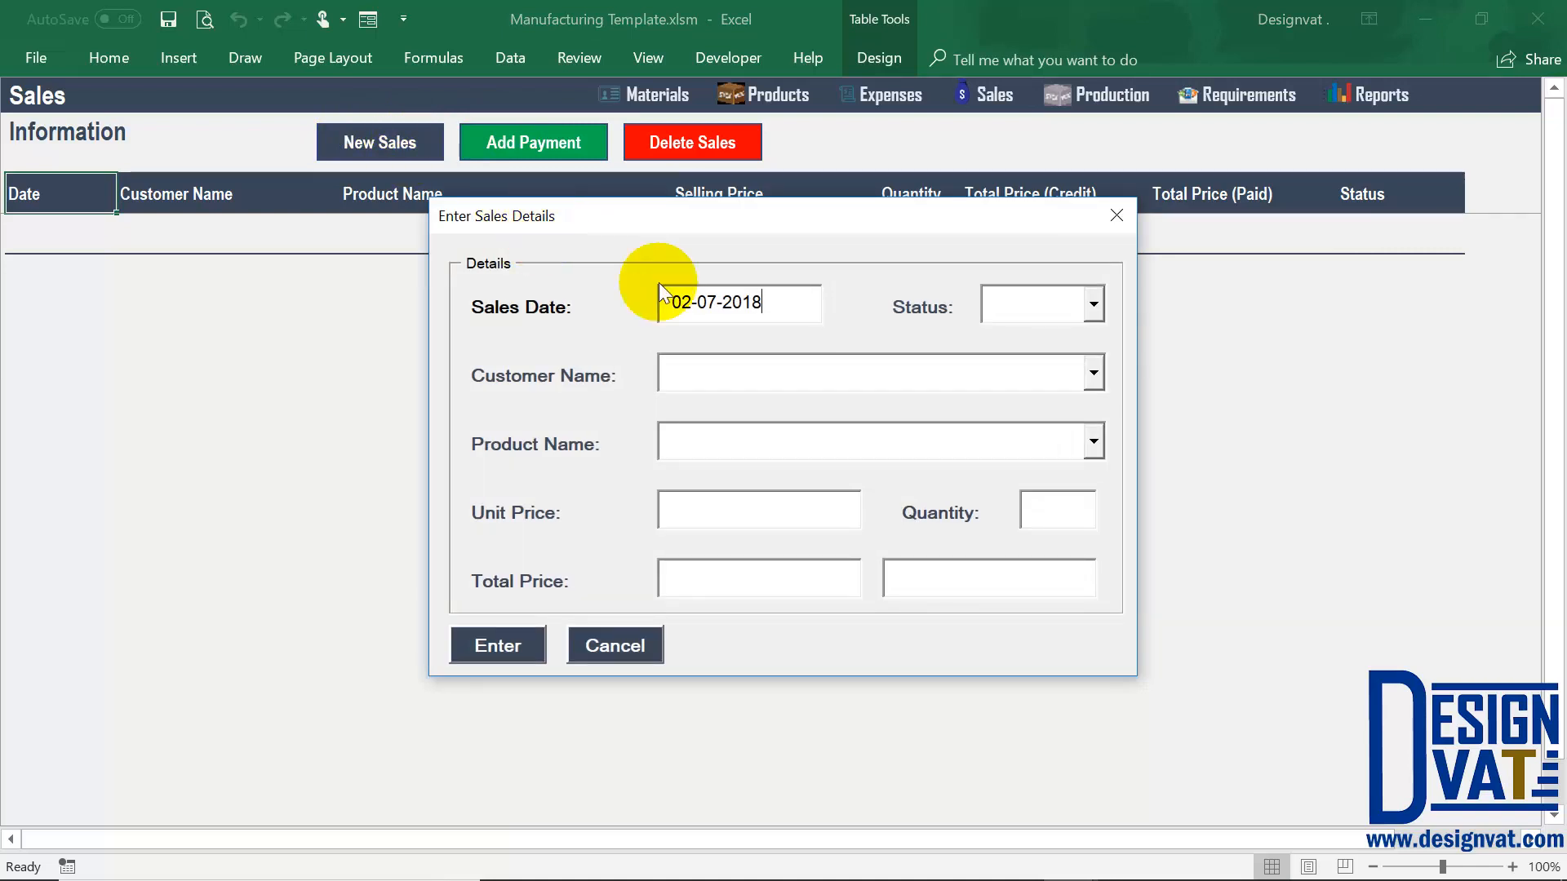
pyautogui.moveTo(777, 307); pyautogui.dragTo(663, 304)
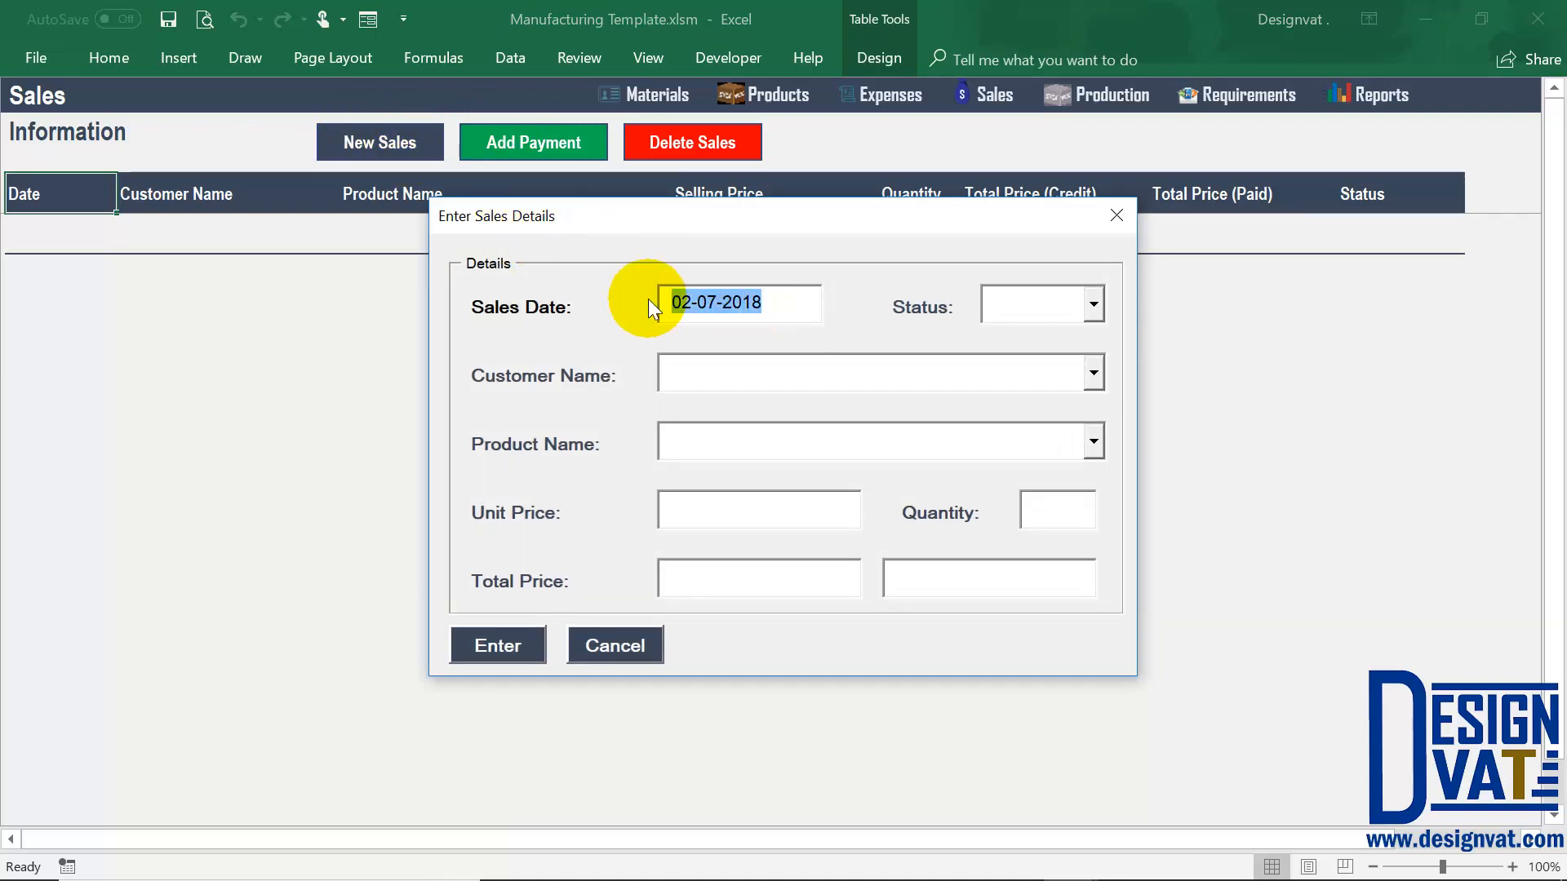
pyautogui.click(713, 298)
pyautogui.press('BackSpace')
pyautogui.write('2')
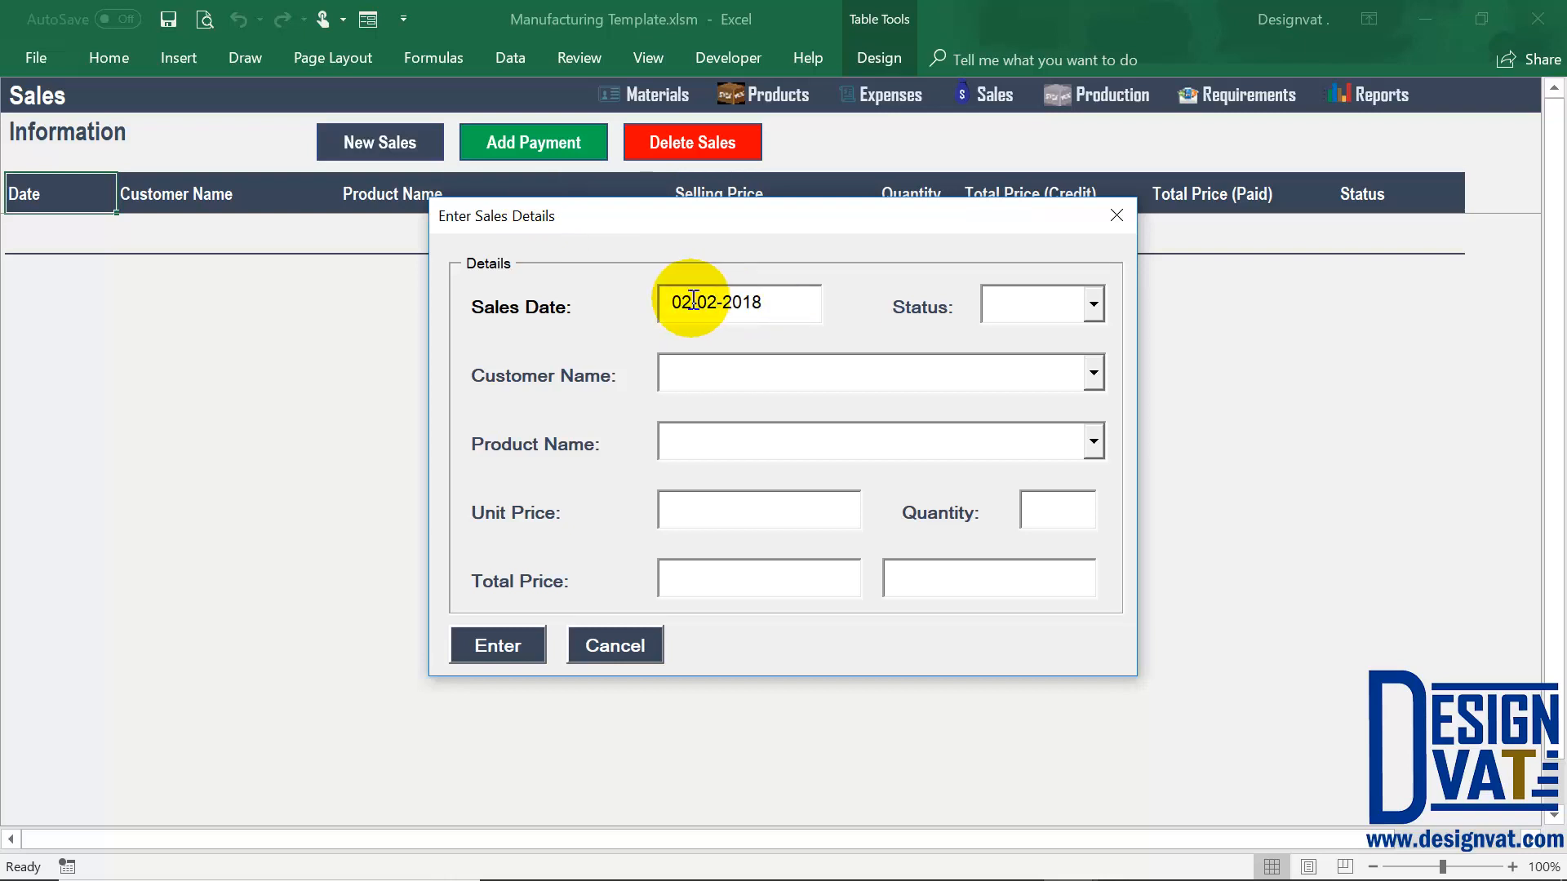
pyautogui.moveTo(693, 301); pyautogui.dragTo(668, 302)
pyautogui.write('10')
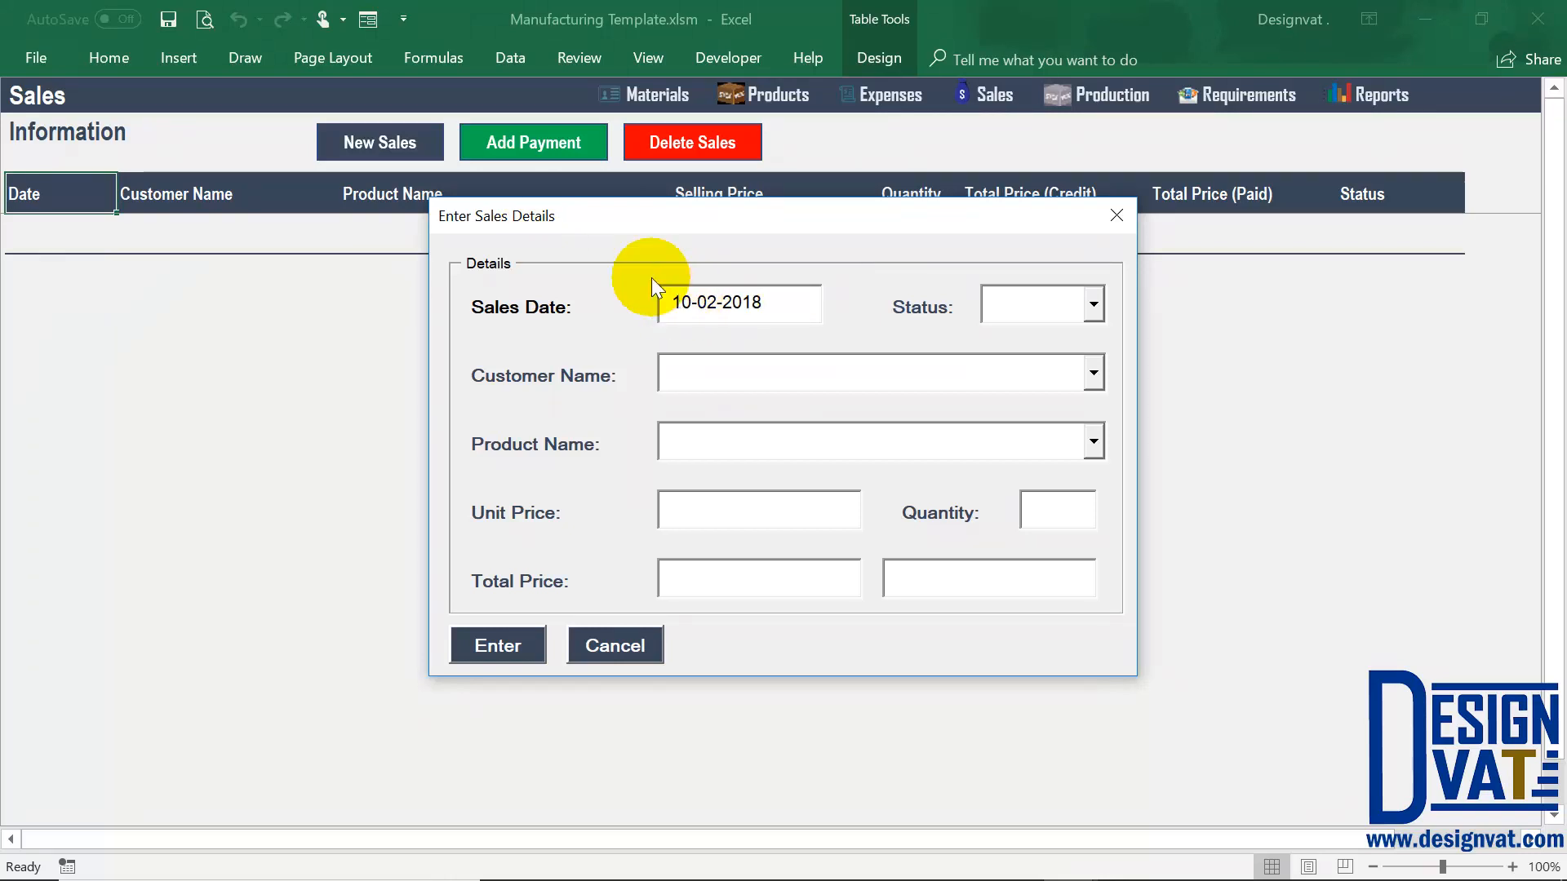
# Set the sale's status to Paid and enter the customer's full name
pyautogui.click(1086, 306)
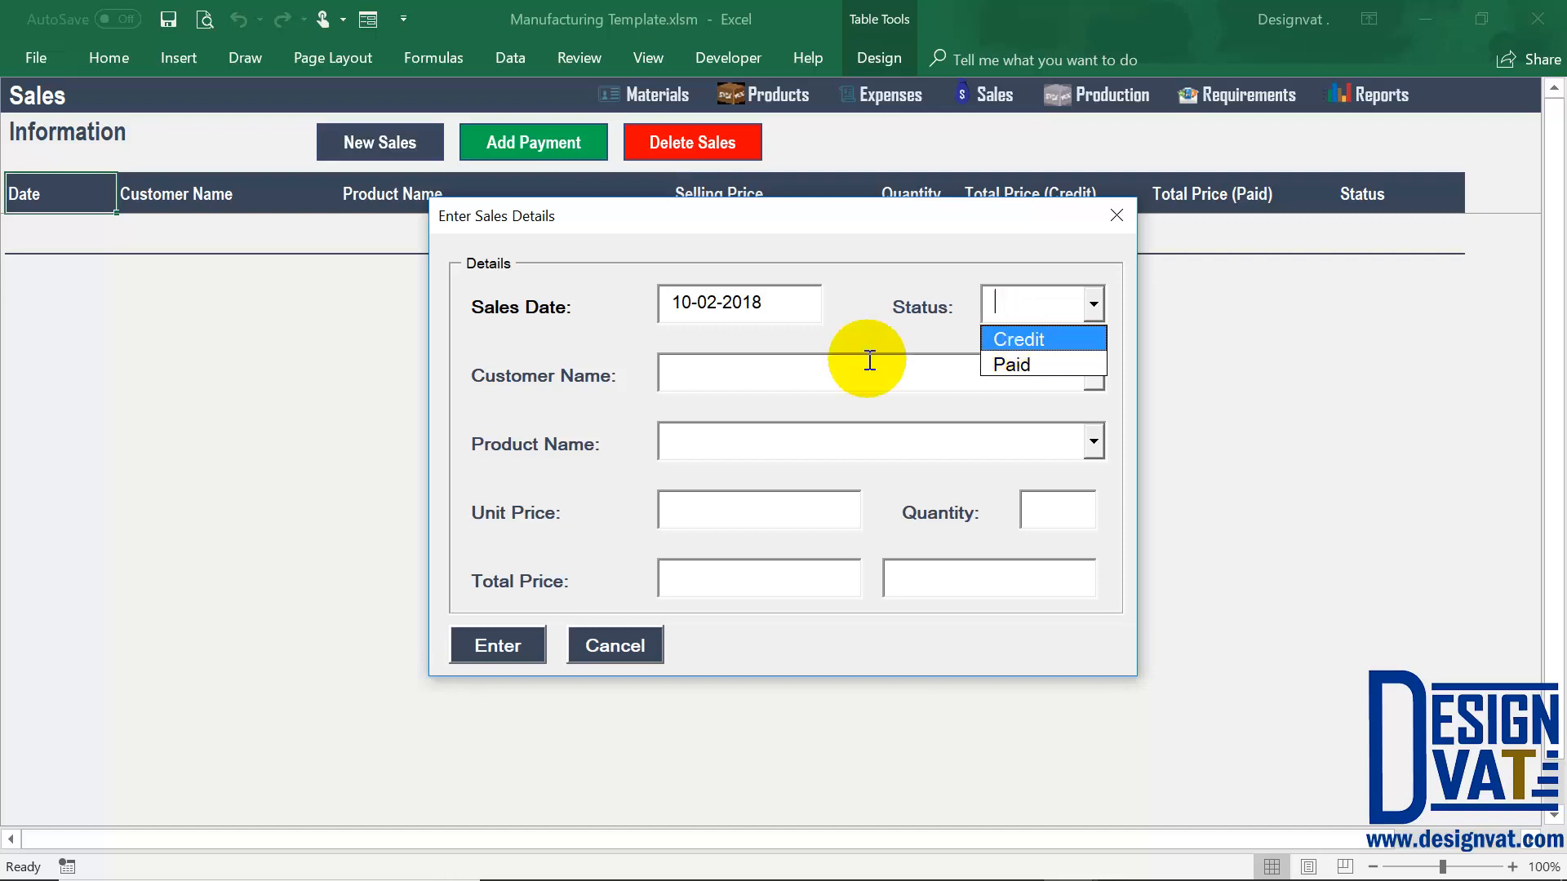
pyautogui.click(1043, 388)
pyautogui.click(1093, 374)
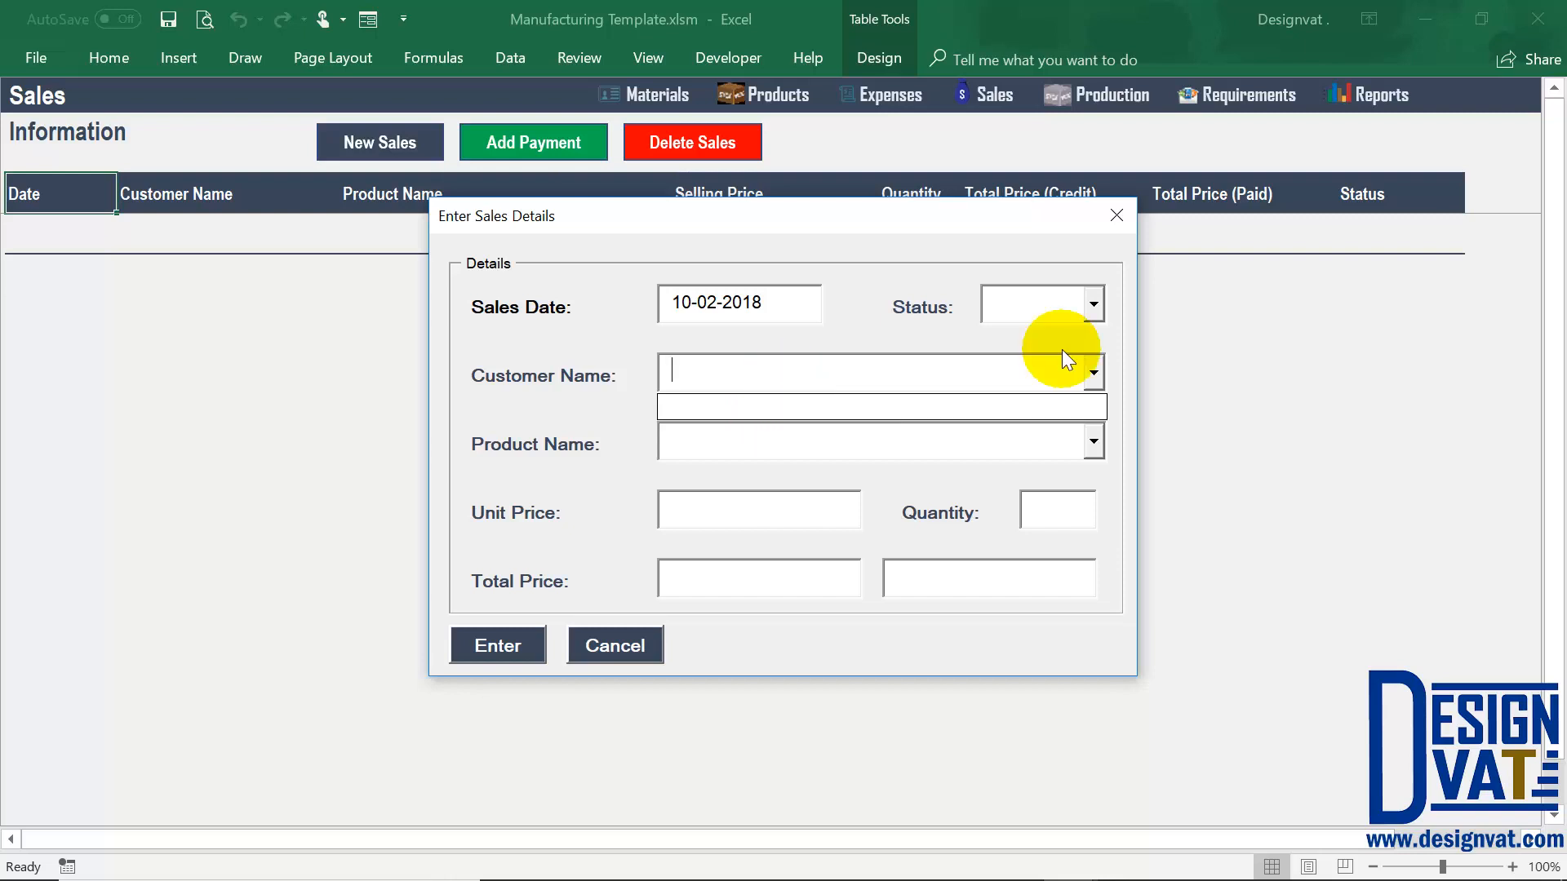
pyautogui.click(1092, 306)
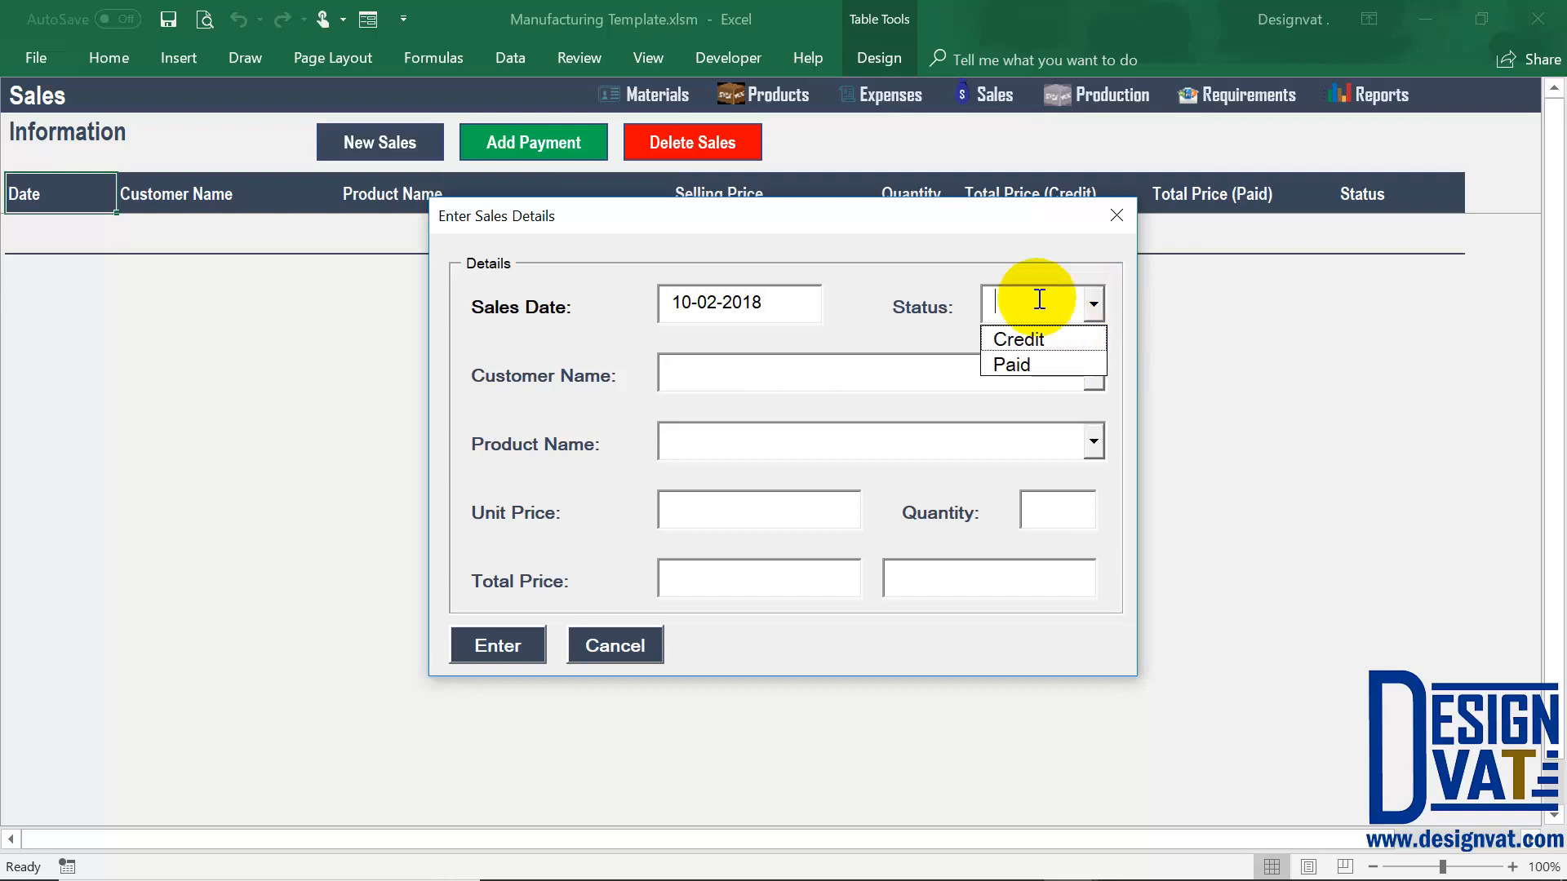
pyautogui.click(1031, 364)
pyautogui.click(973, 374)
pyautogui.write('Rose Random')
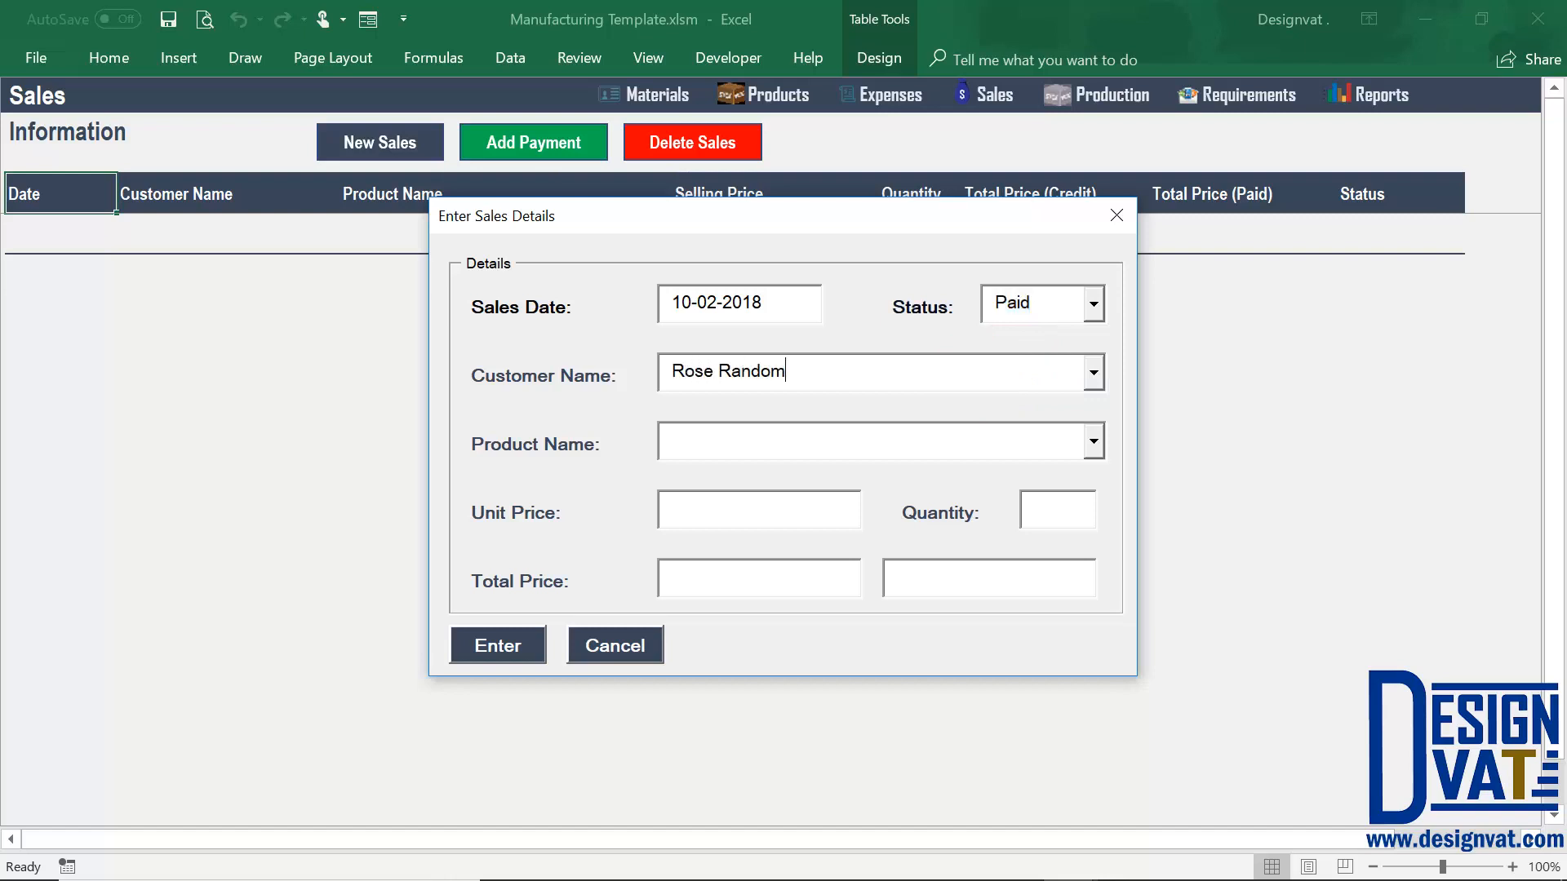
# Select Vanilla Cake as the product sold and check its unit price and units left
pyautogui.click(1039, 412)
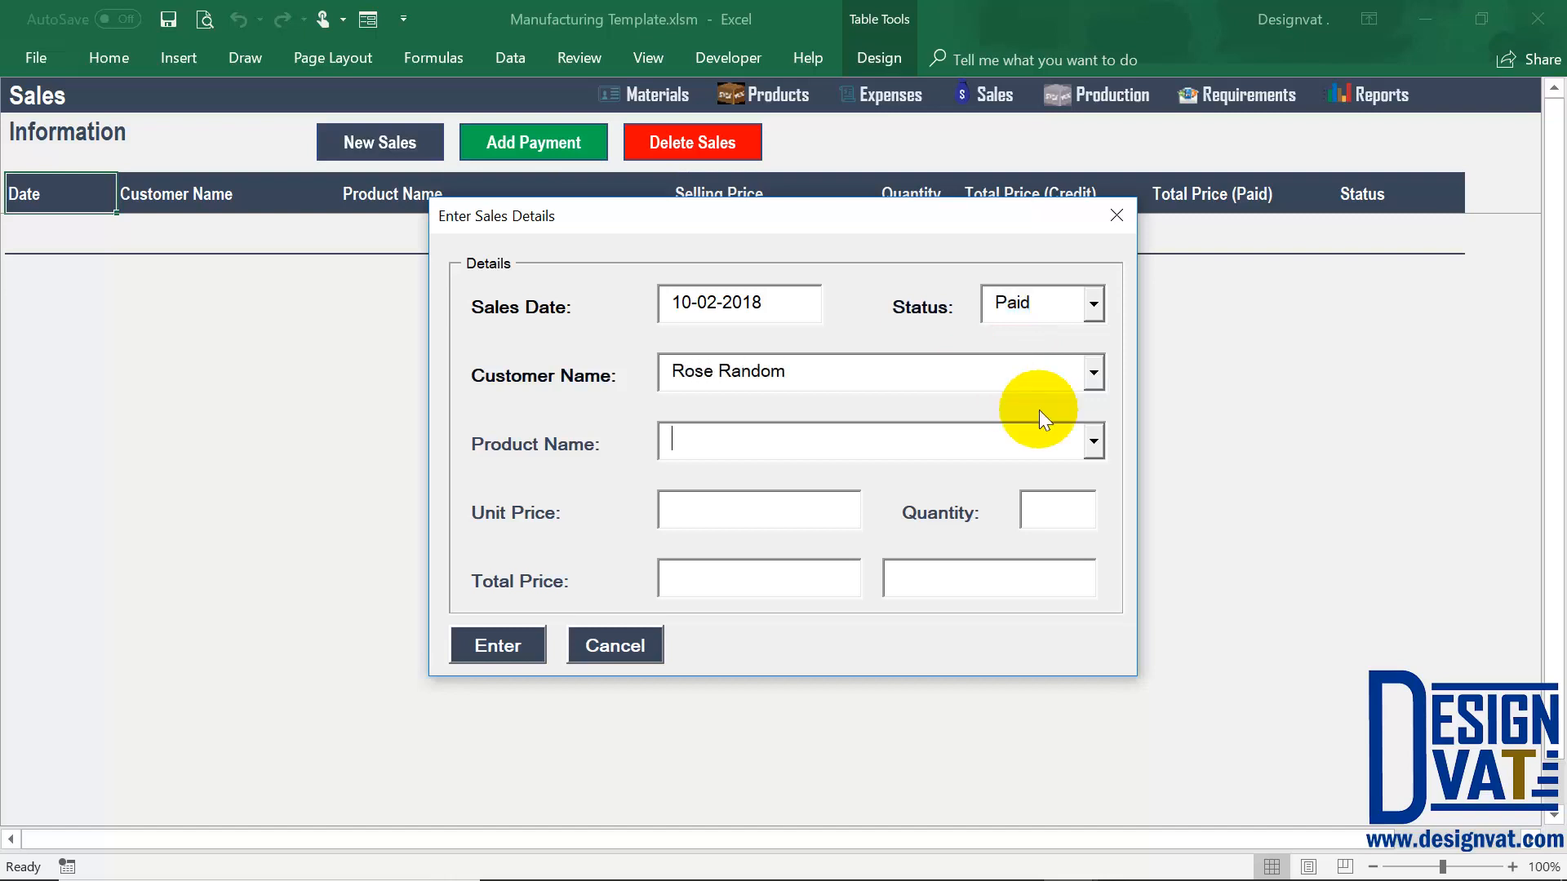
pyautogui.click(1087, 443)
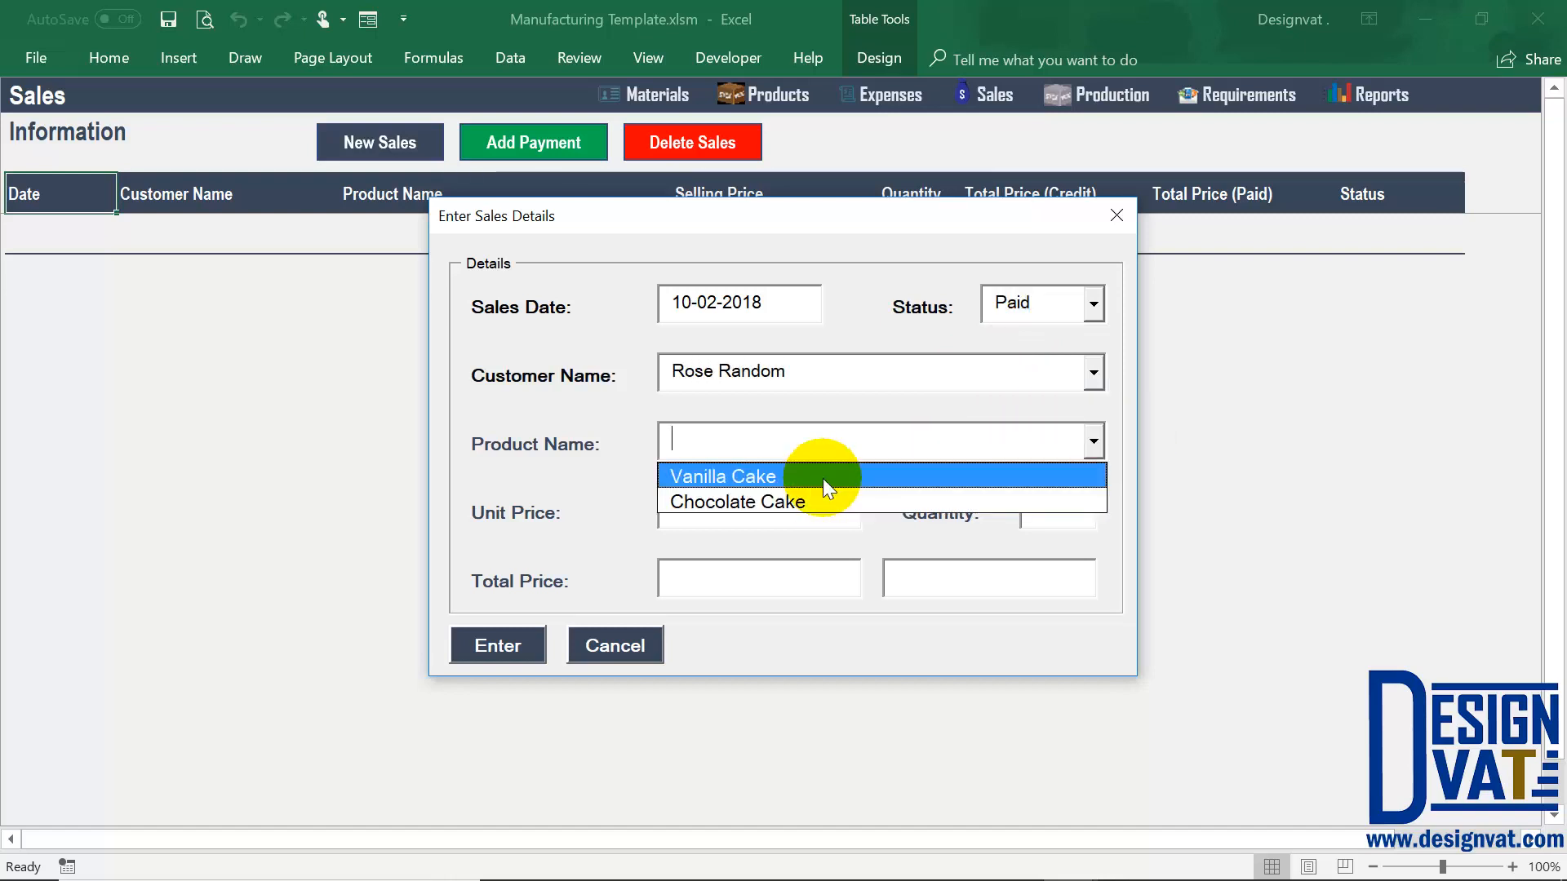
pyautogui.click(823, 478)
pyautogui.press('Tab')
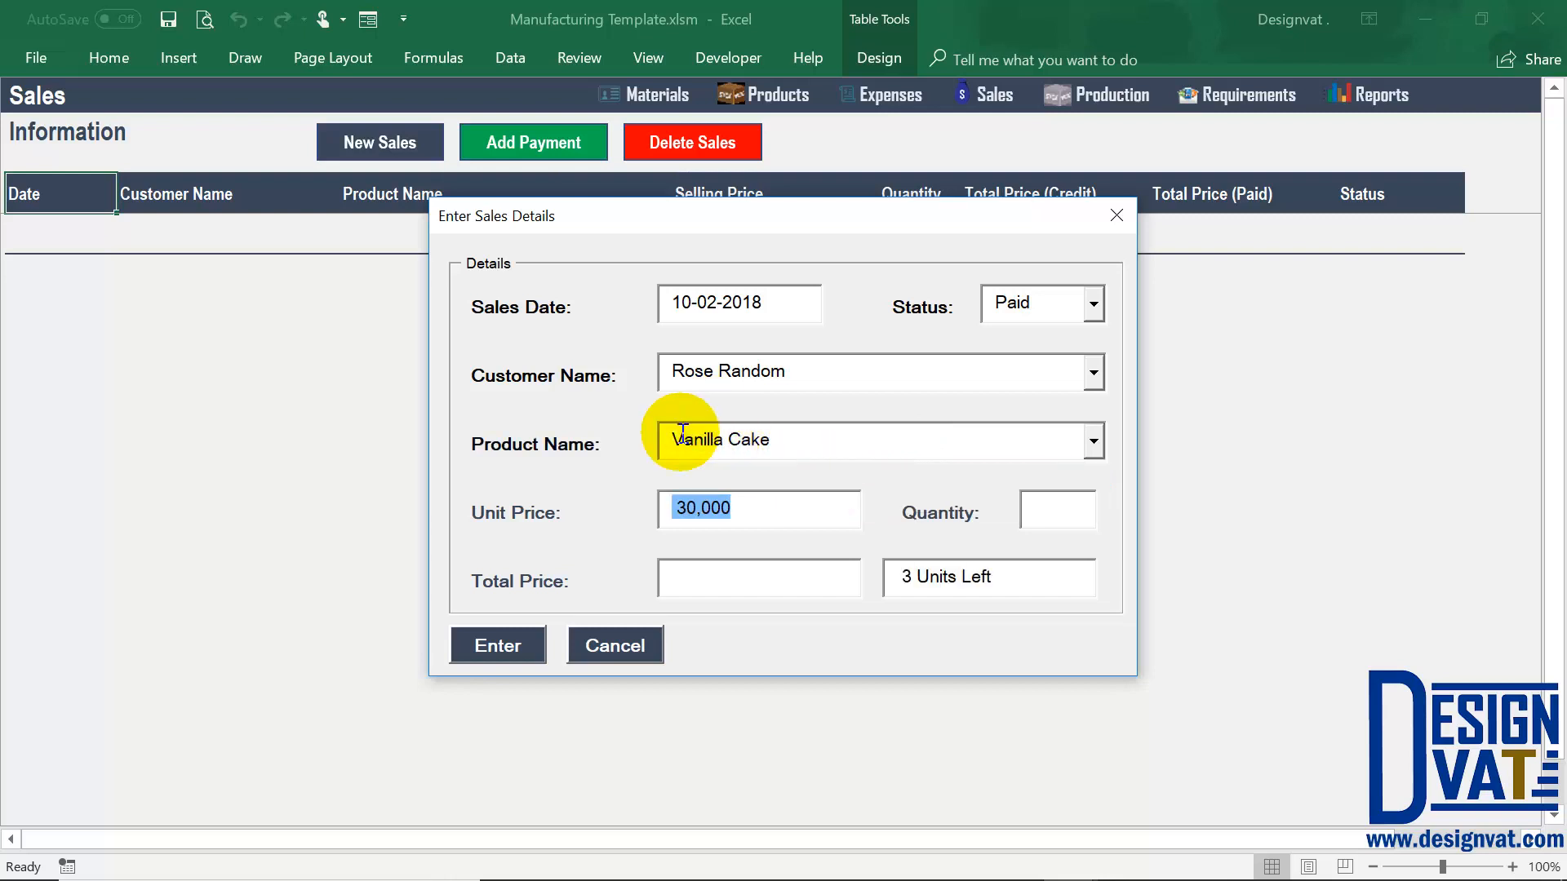
pyautogui.moveTo(1012, 581); pyautogui.dragTo(889, 576)
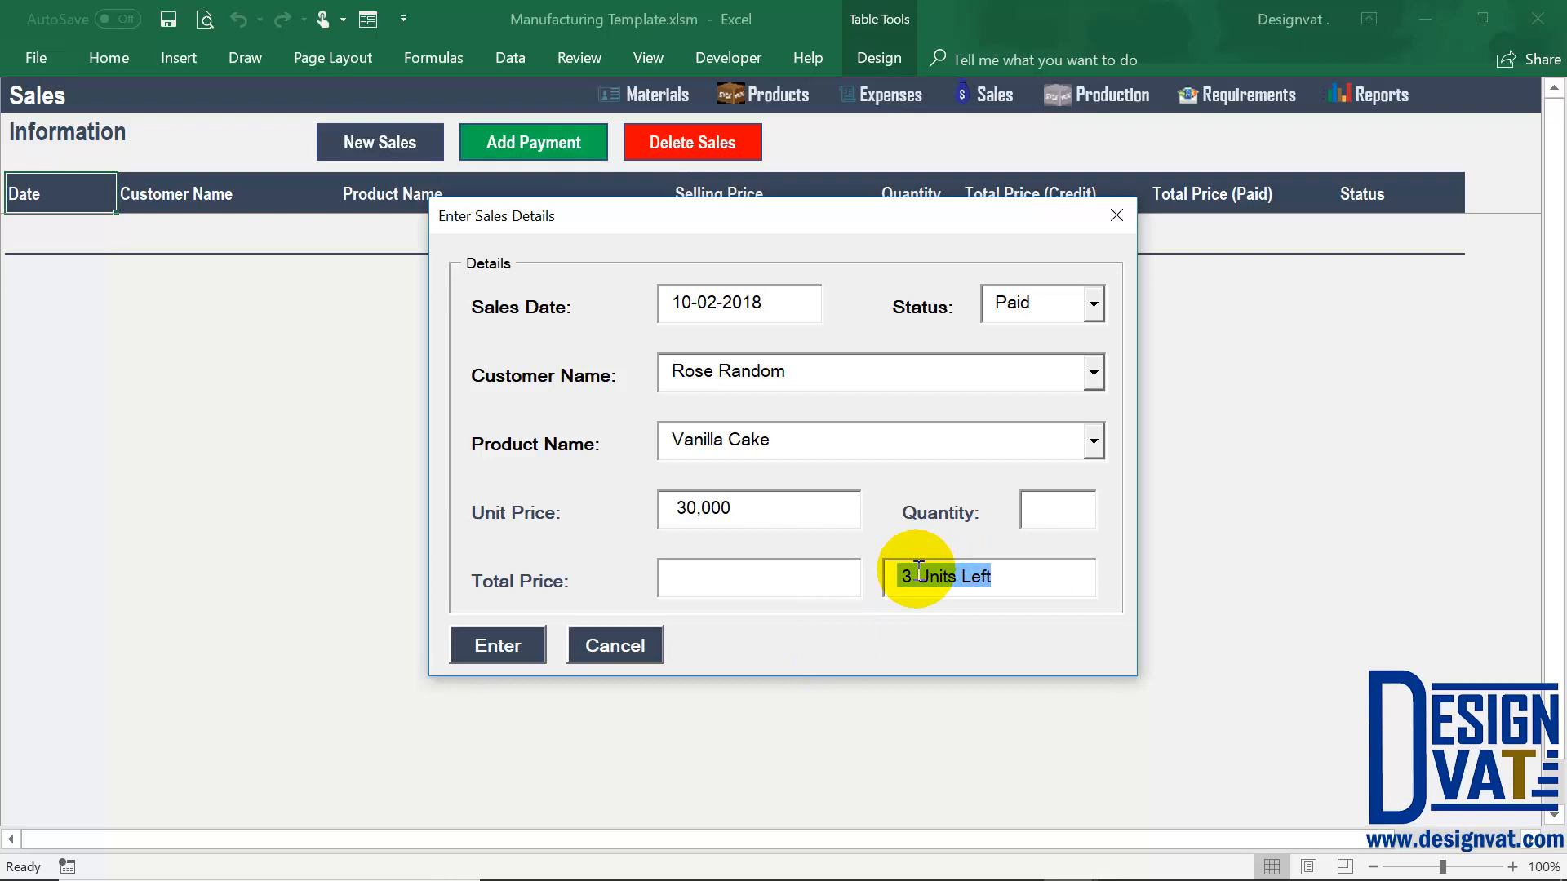
pyautogui.moveTo(917, 579); pyautogui.dragTo(886, 578)
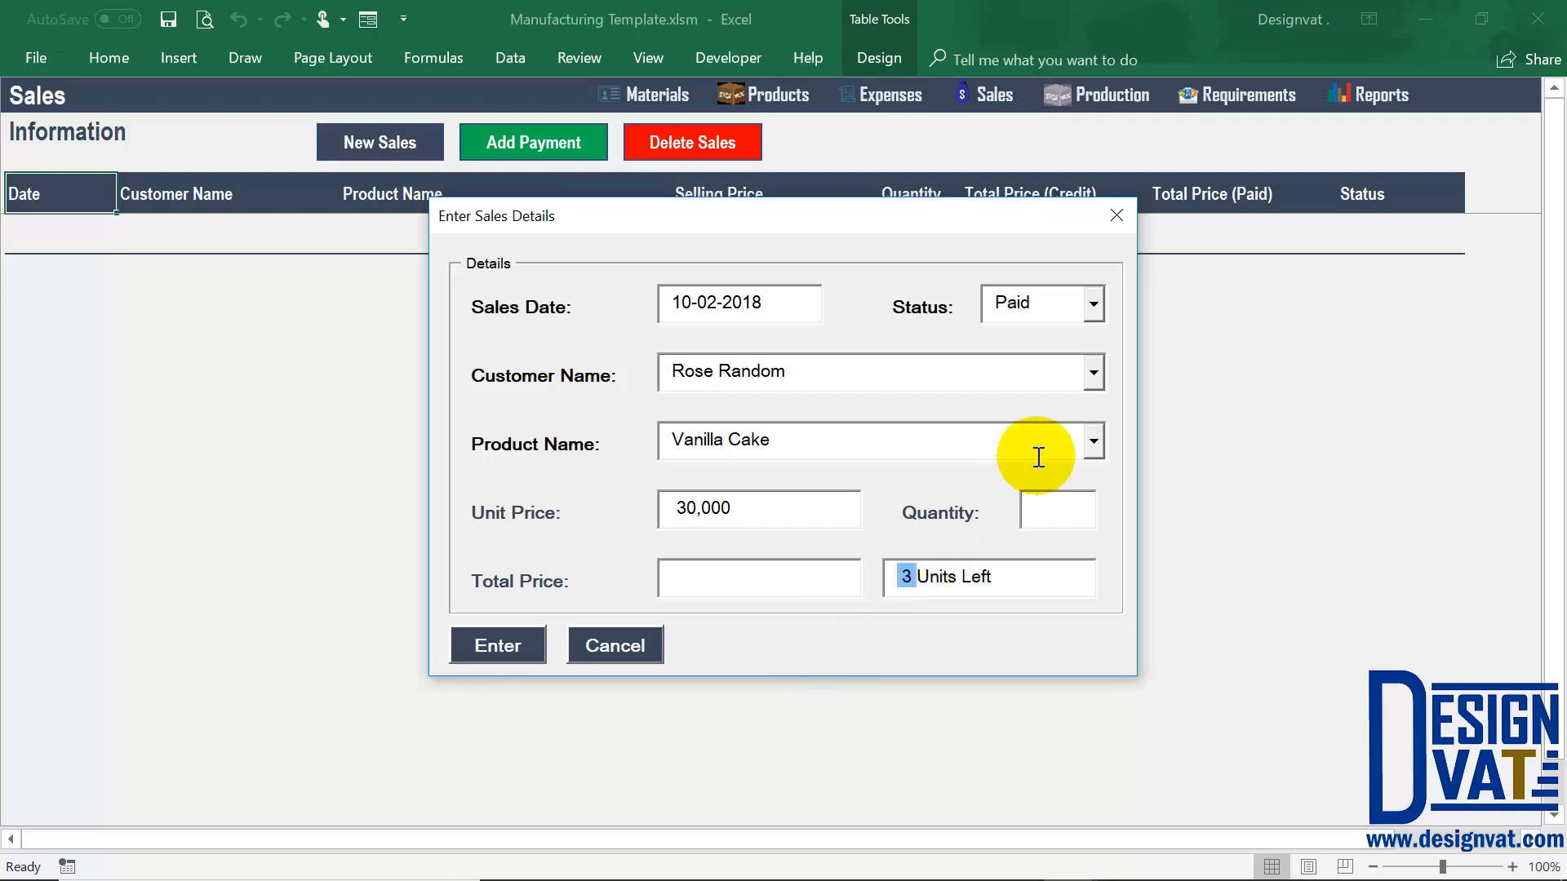
# Switch the product of the sale to Chocolate Cake
pyautogui.click(993, 458)
pyautogui.click(776, 500)
pyautogui.click(774, 500)
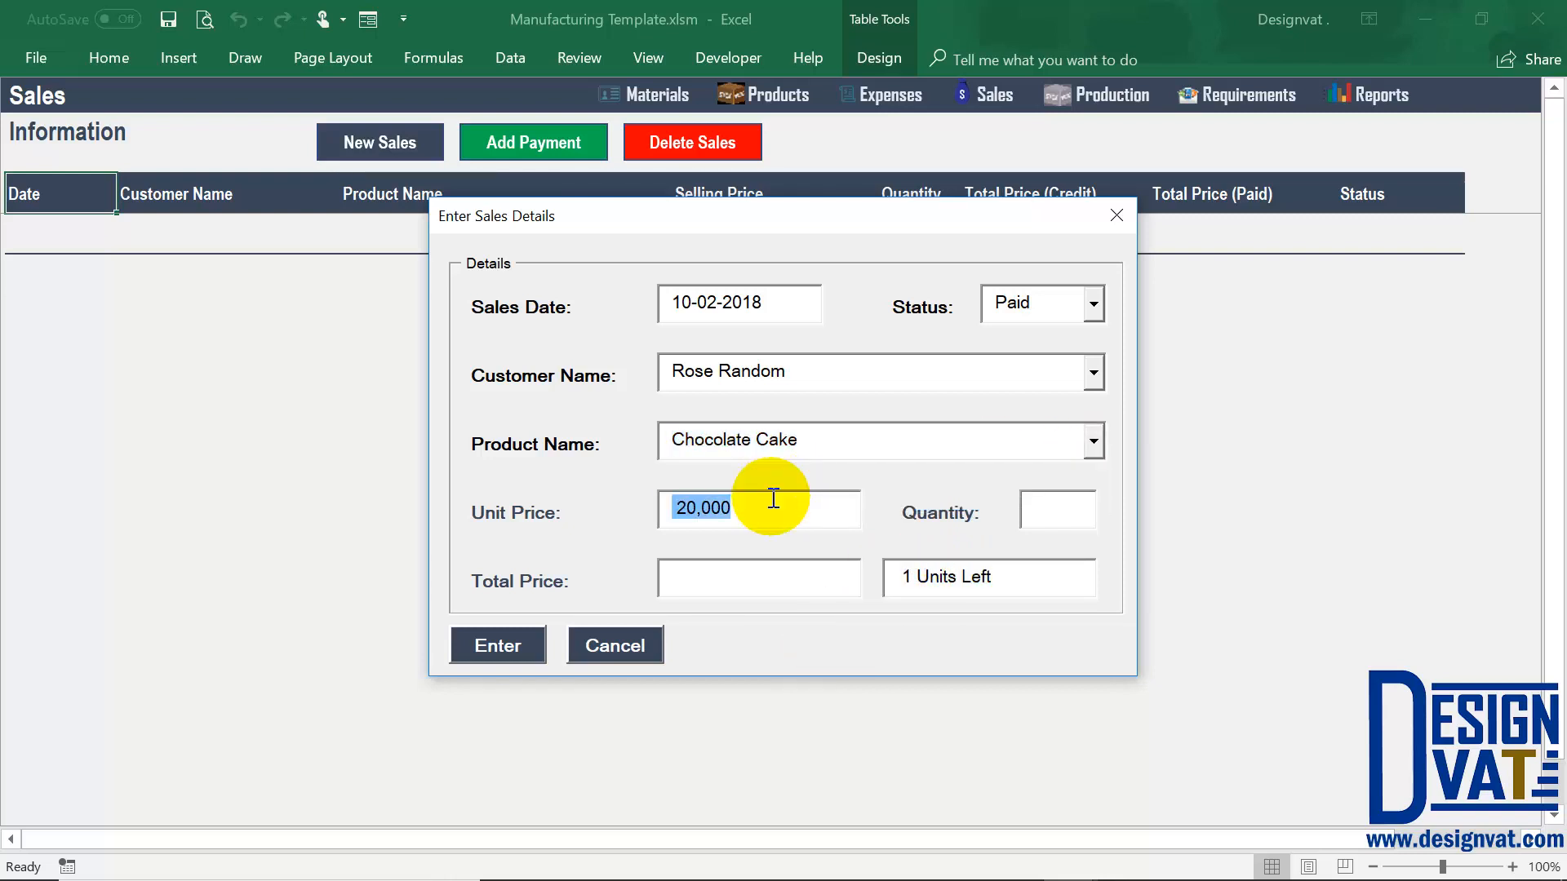
# Change the product of the sale back to Vanilla Cake and check its unit price
pyautogui.moveTo(1004, 576); pyautogui.dragTo(892, 577)
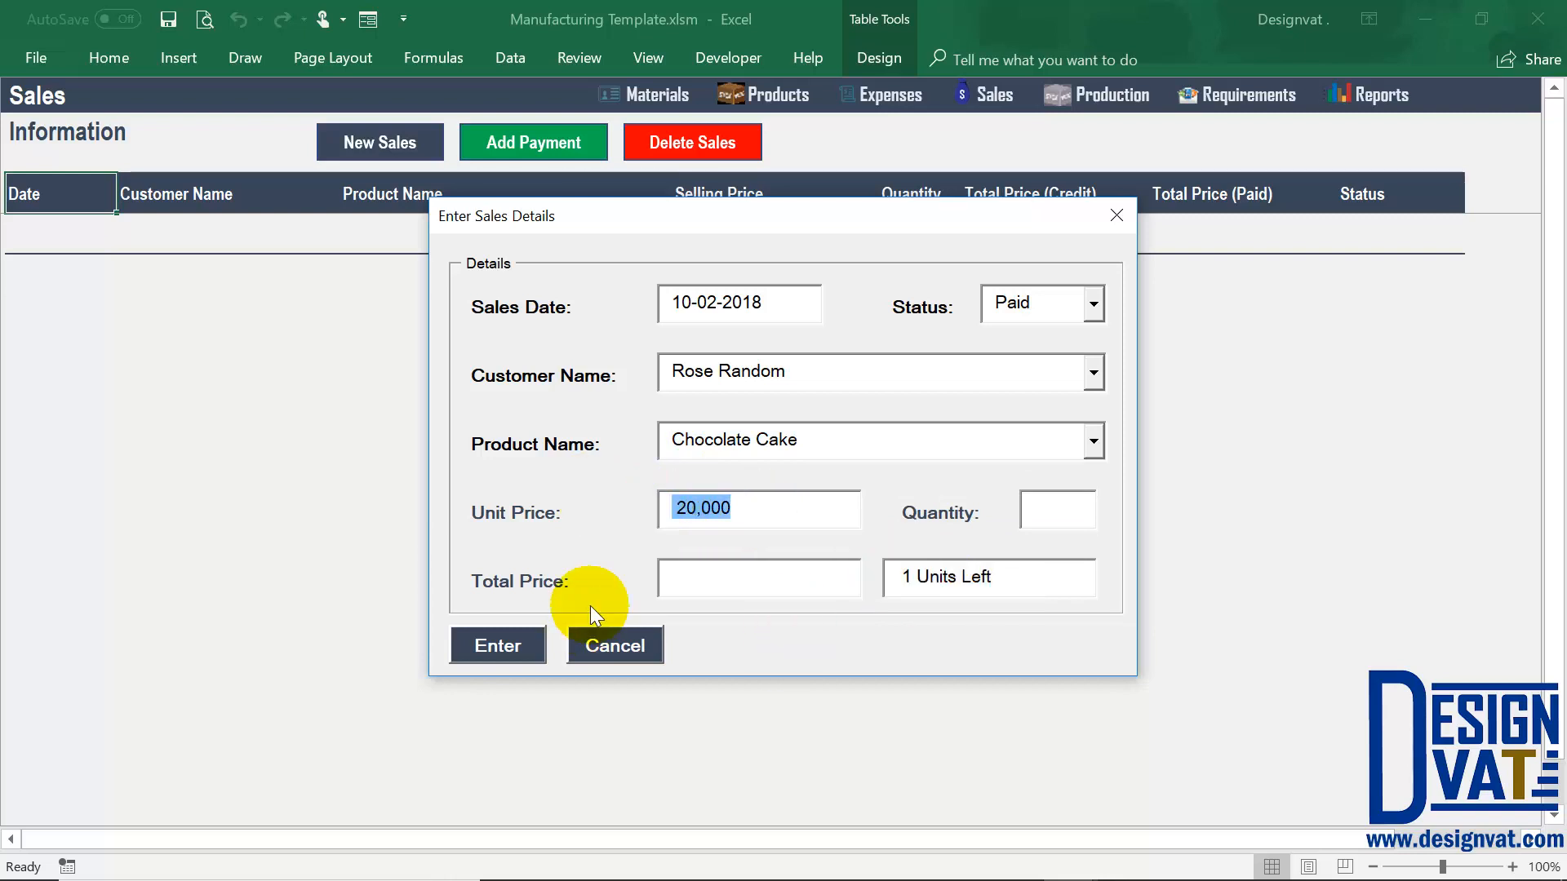
pyautogui.click(1094, 441)
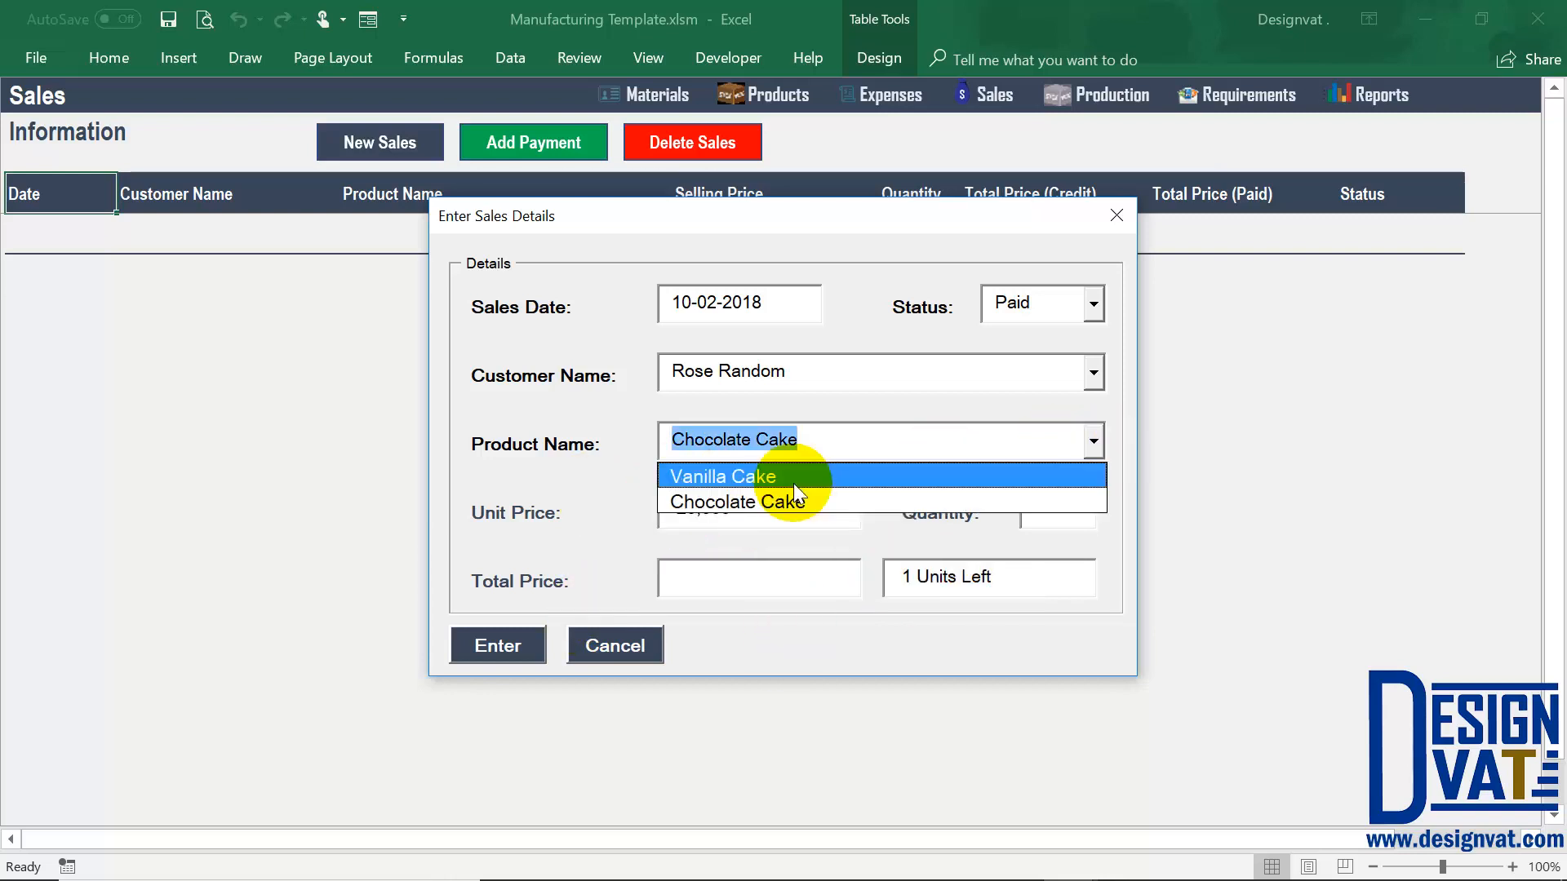
pyautogui.click(697, 477)
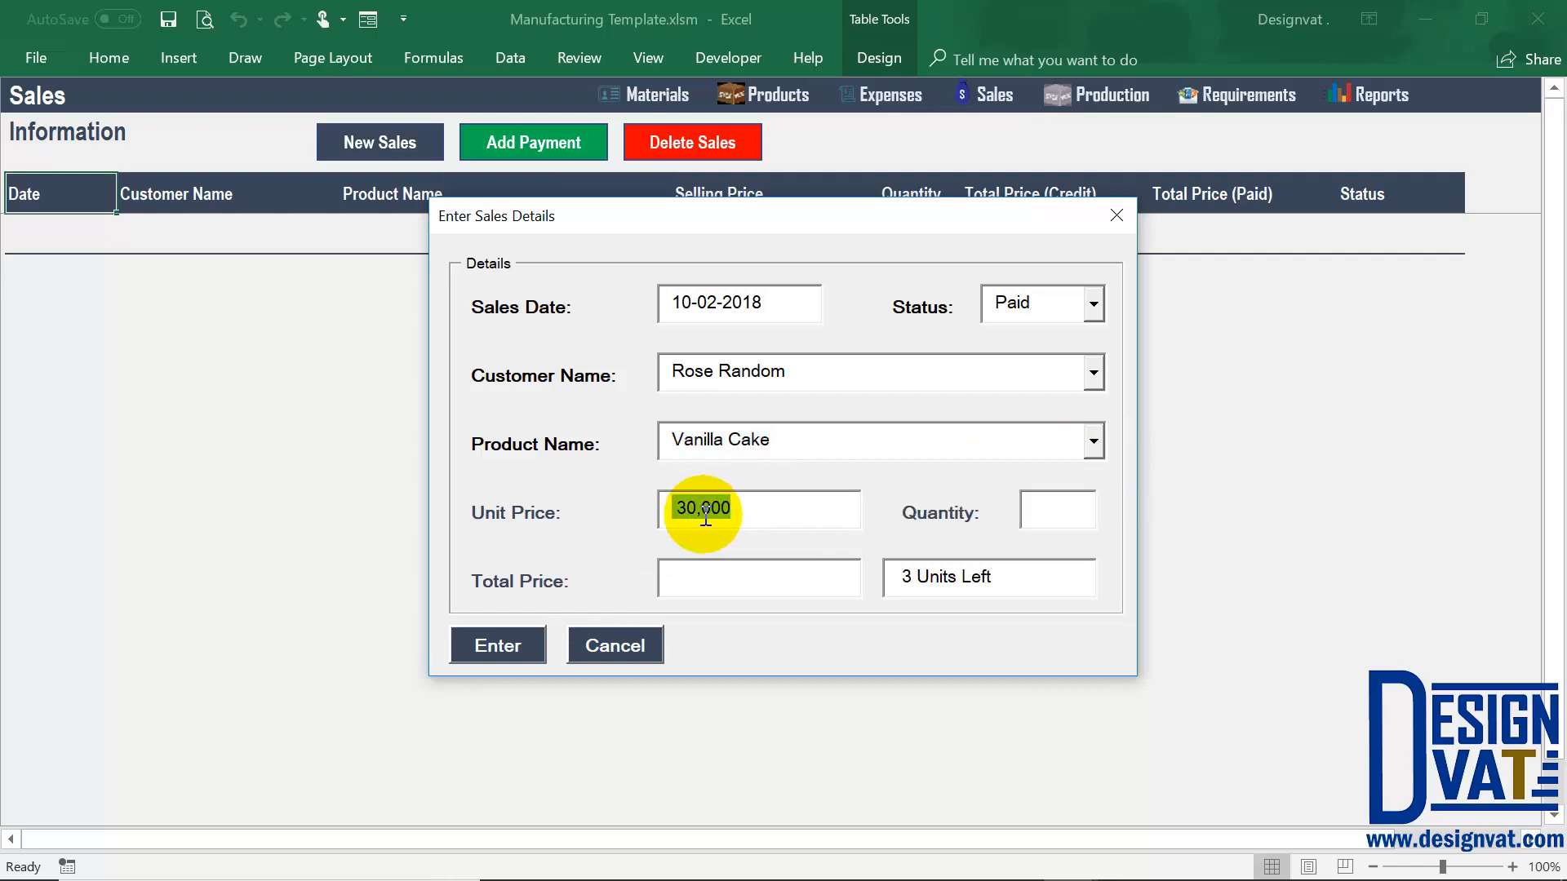
pyautogui.moveTo(739, 511); pyautogui.dragTo(662, 506)
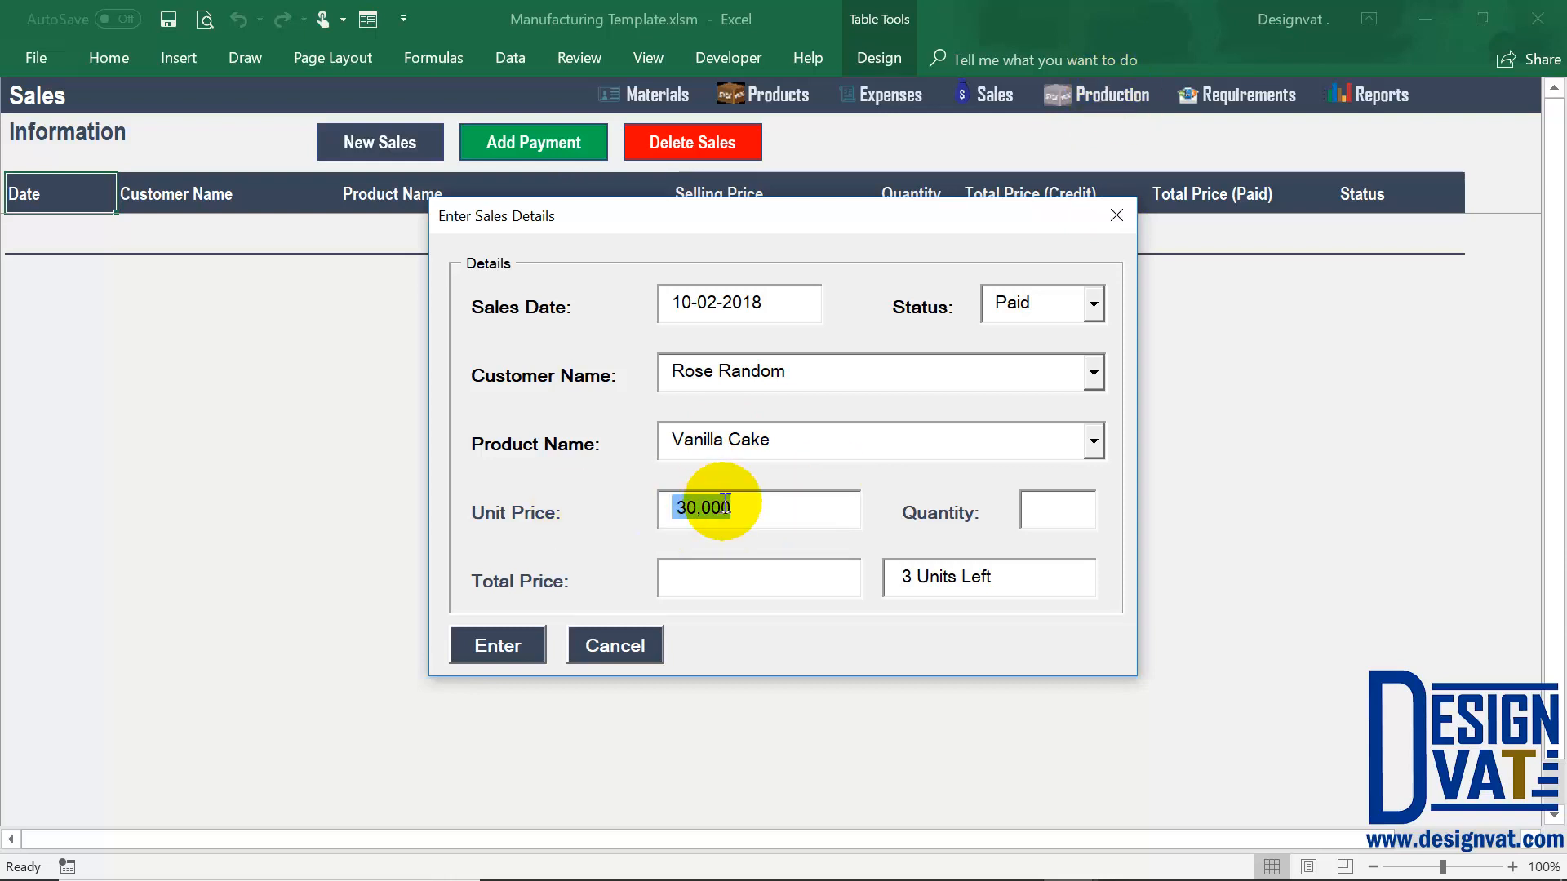
pyautogui.click(745, 438)
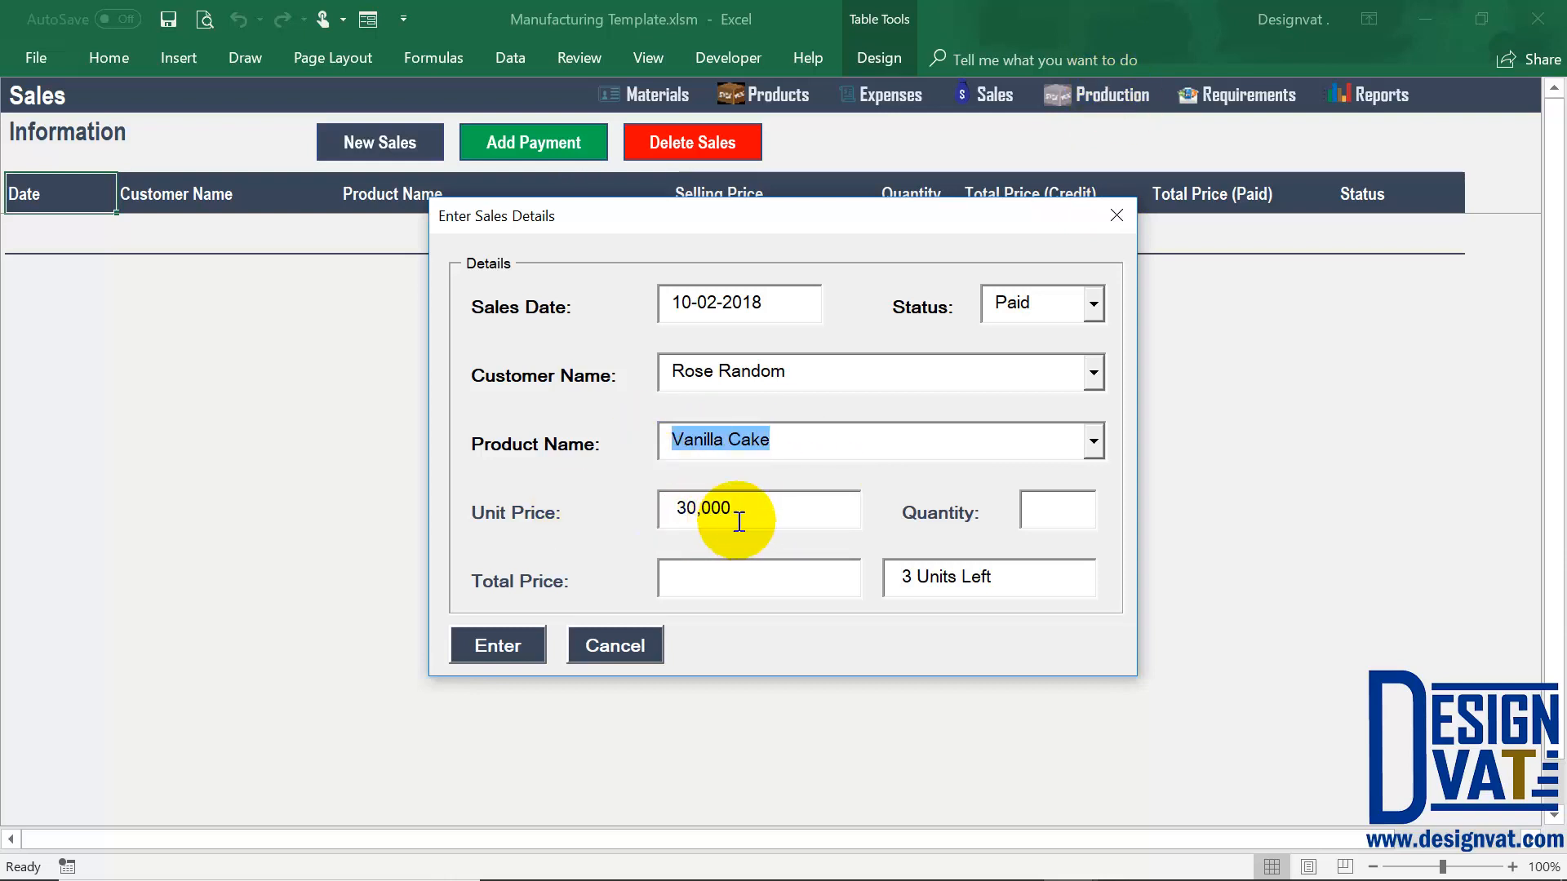
# Set the quantity sold to 2 and record the Vanilla Cake sale
pyautogui.press('Tab')
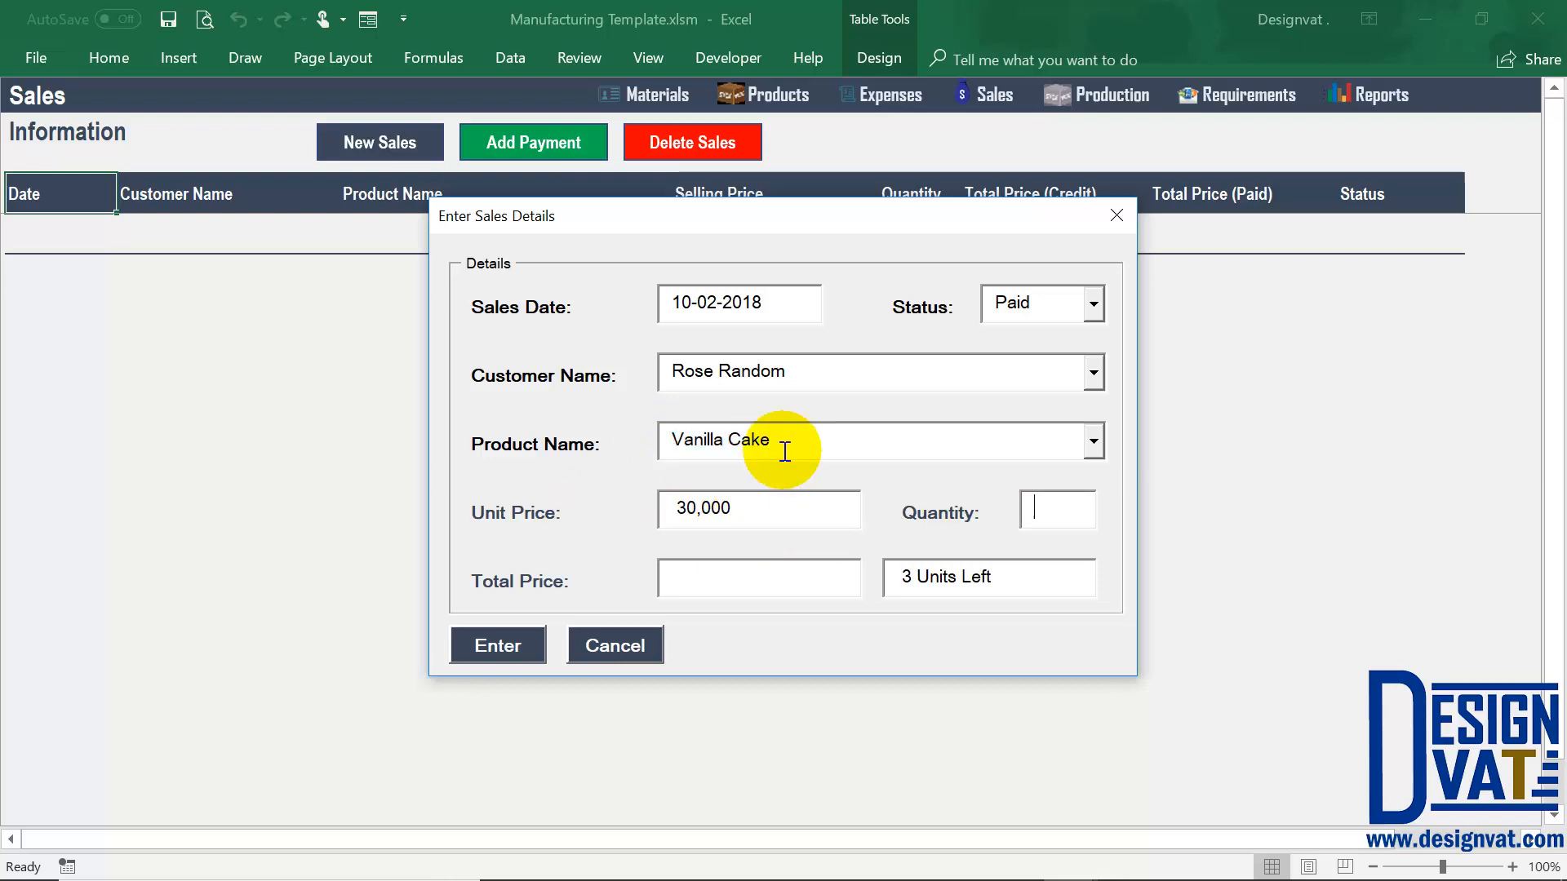
pyautogui.write('2')
pyautogui.press('Tab')
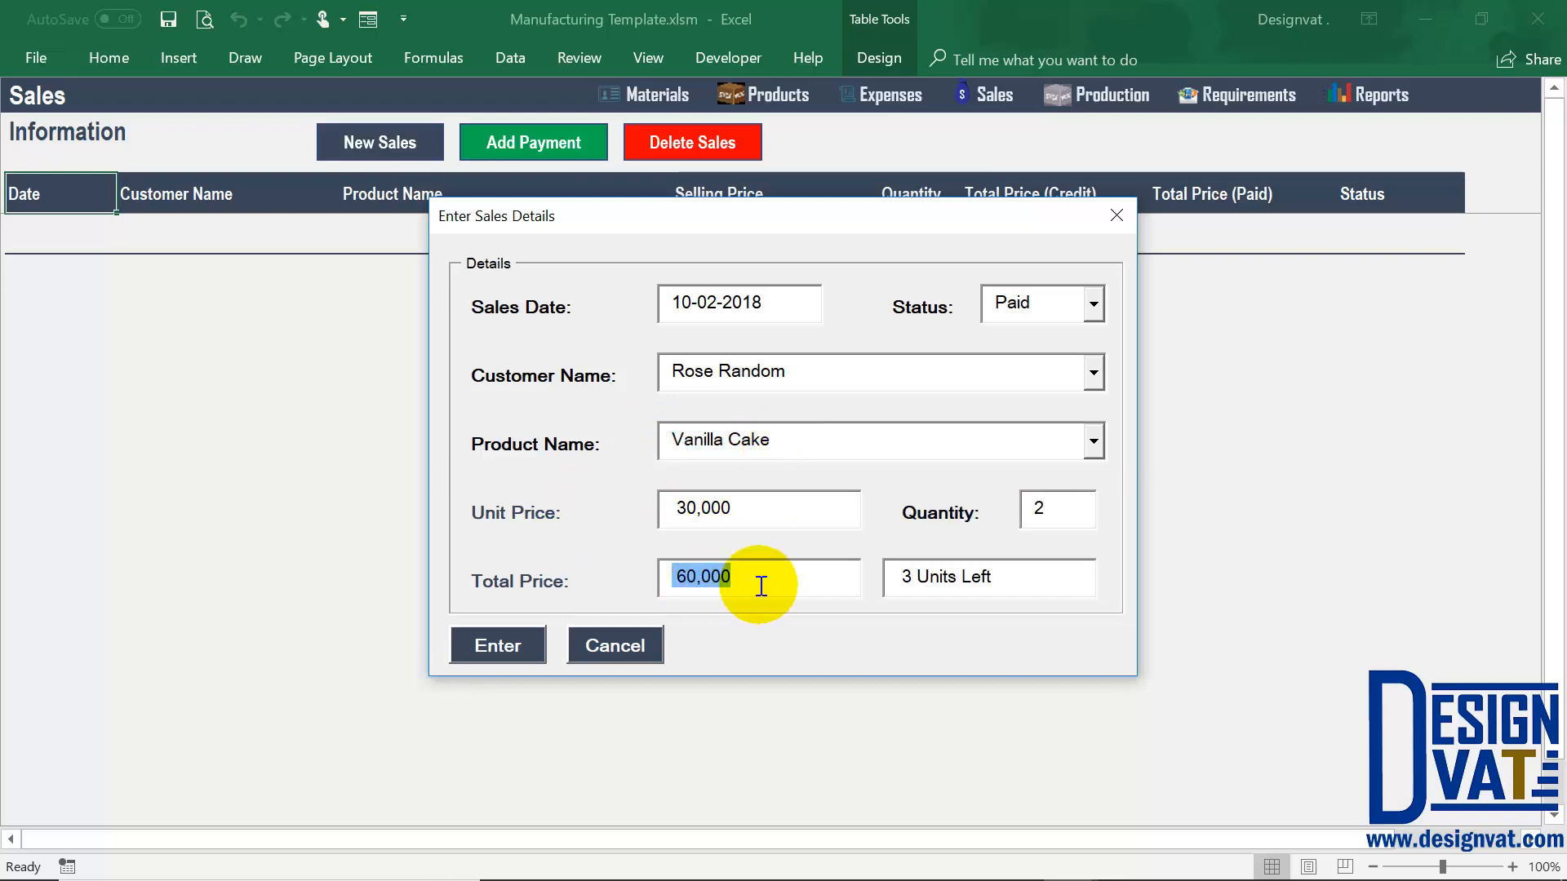
pyautogui.click(499, 641)
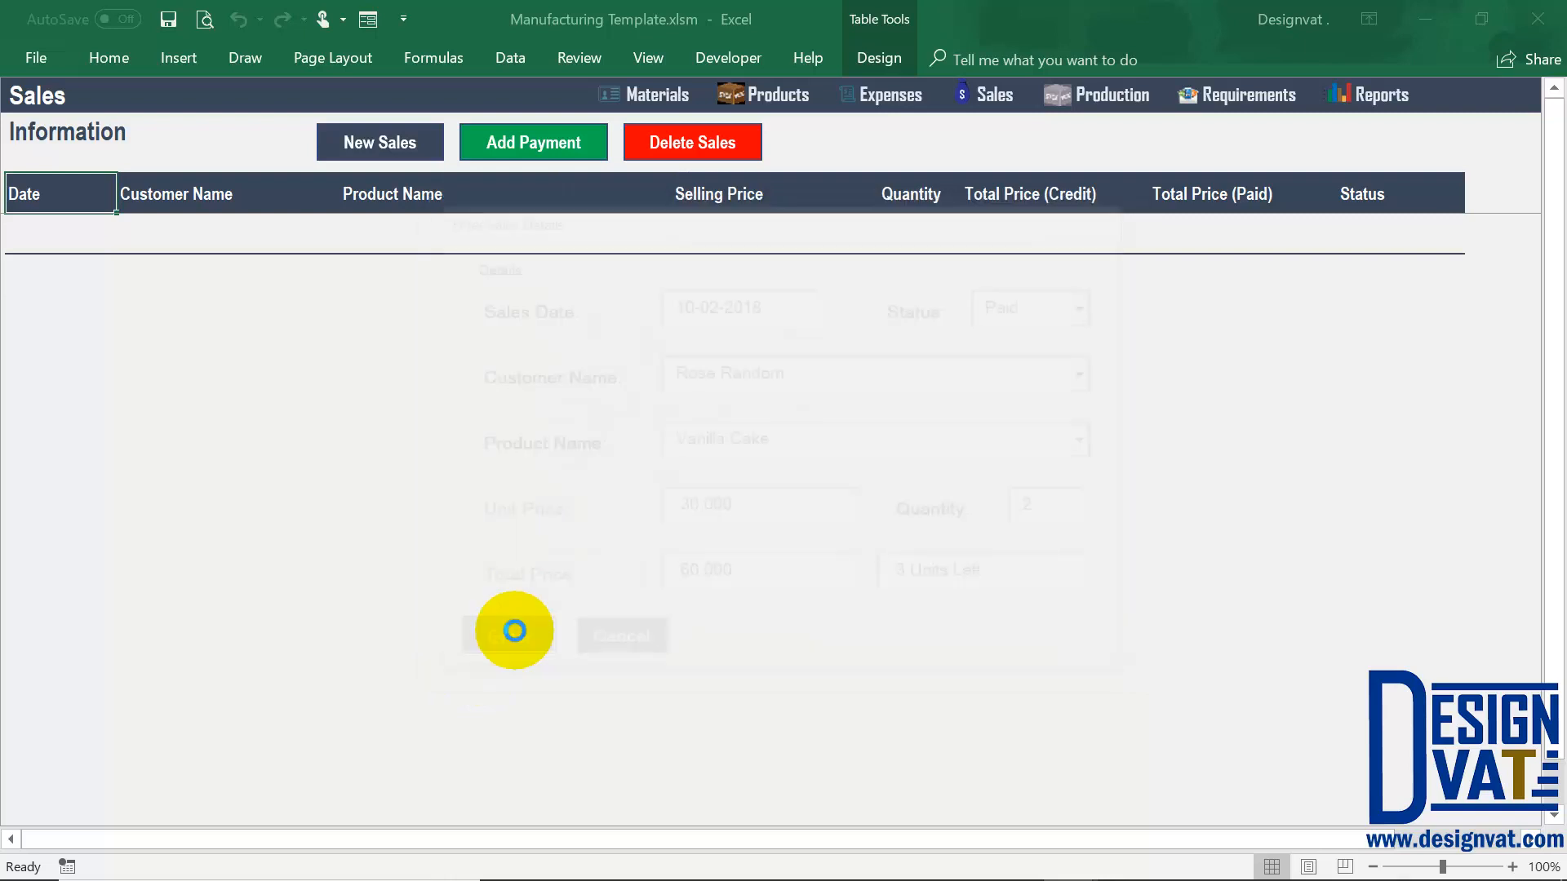
pyautogui.click(822, 535)
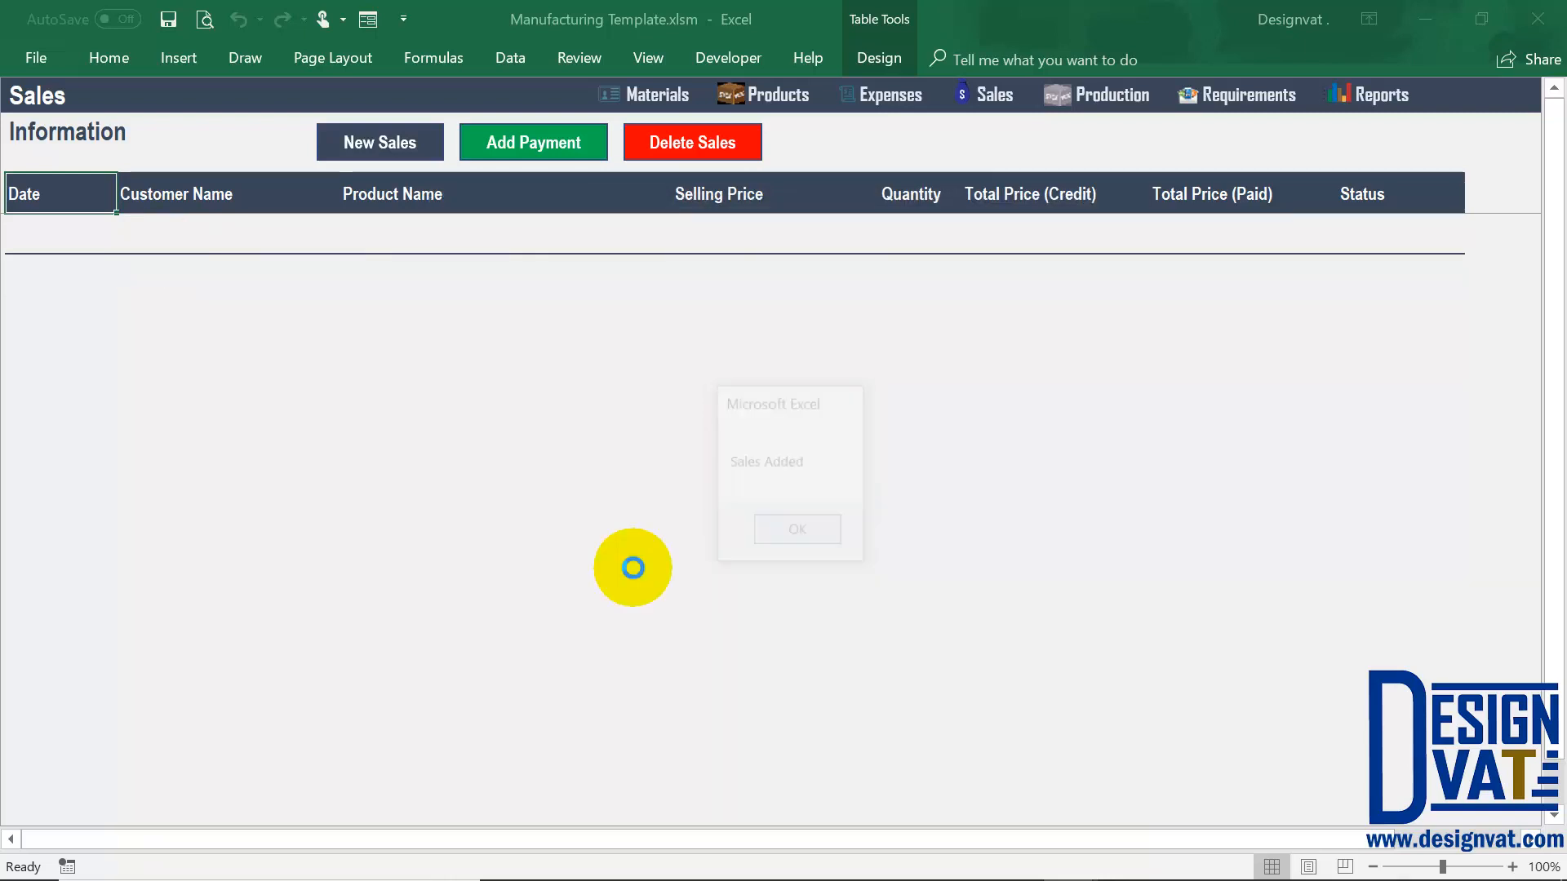
# Review the recorded Vanilla Cake sale's date, customer, quantity, product, paid and credit totals, and status
pyautogui.click(77, 237)
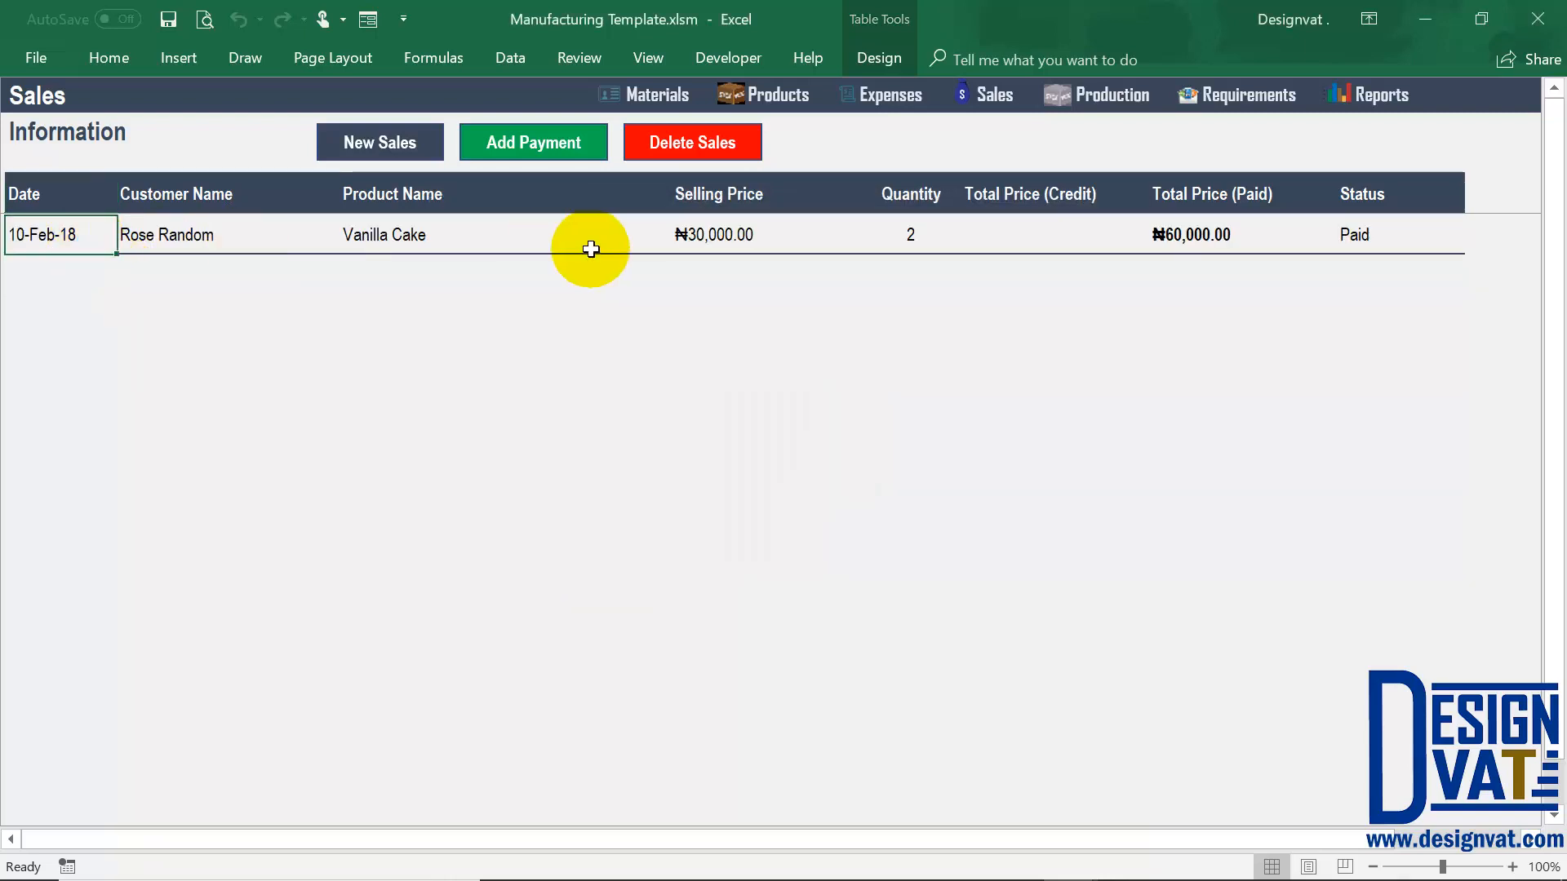
pyautogui.click(211, 232)
pyautogui.click(930, 237)
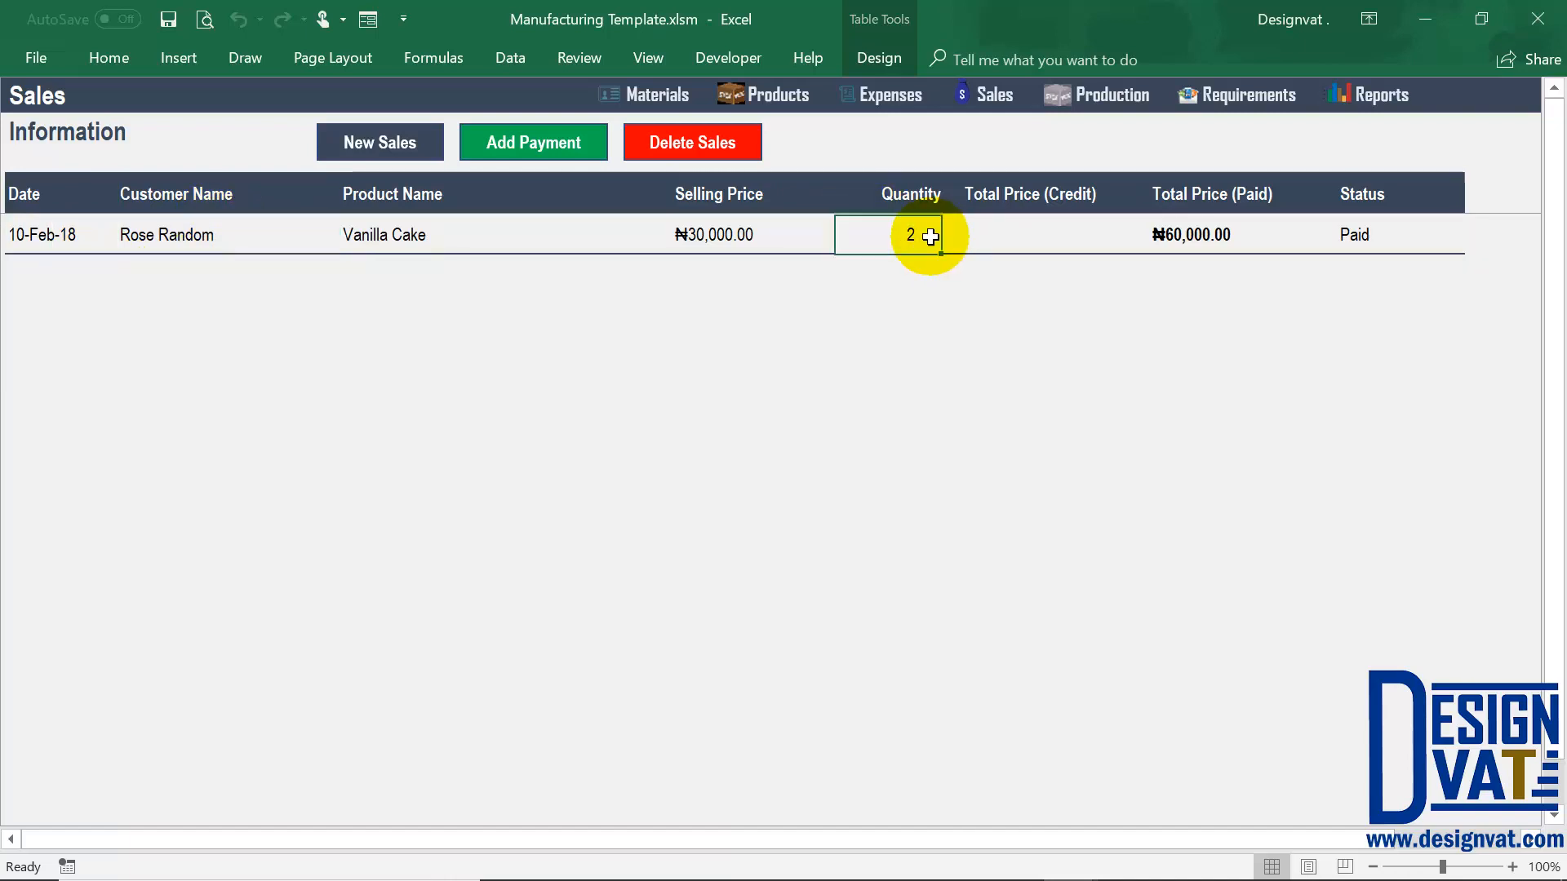
pyautogui.click(449, 239)
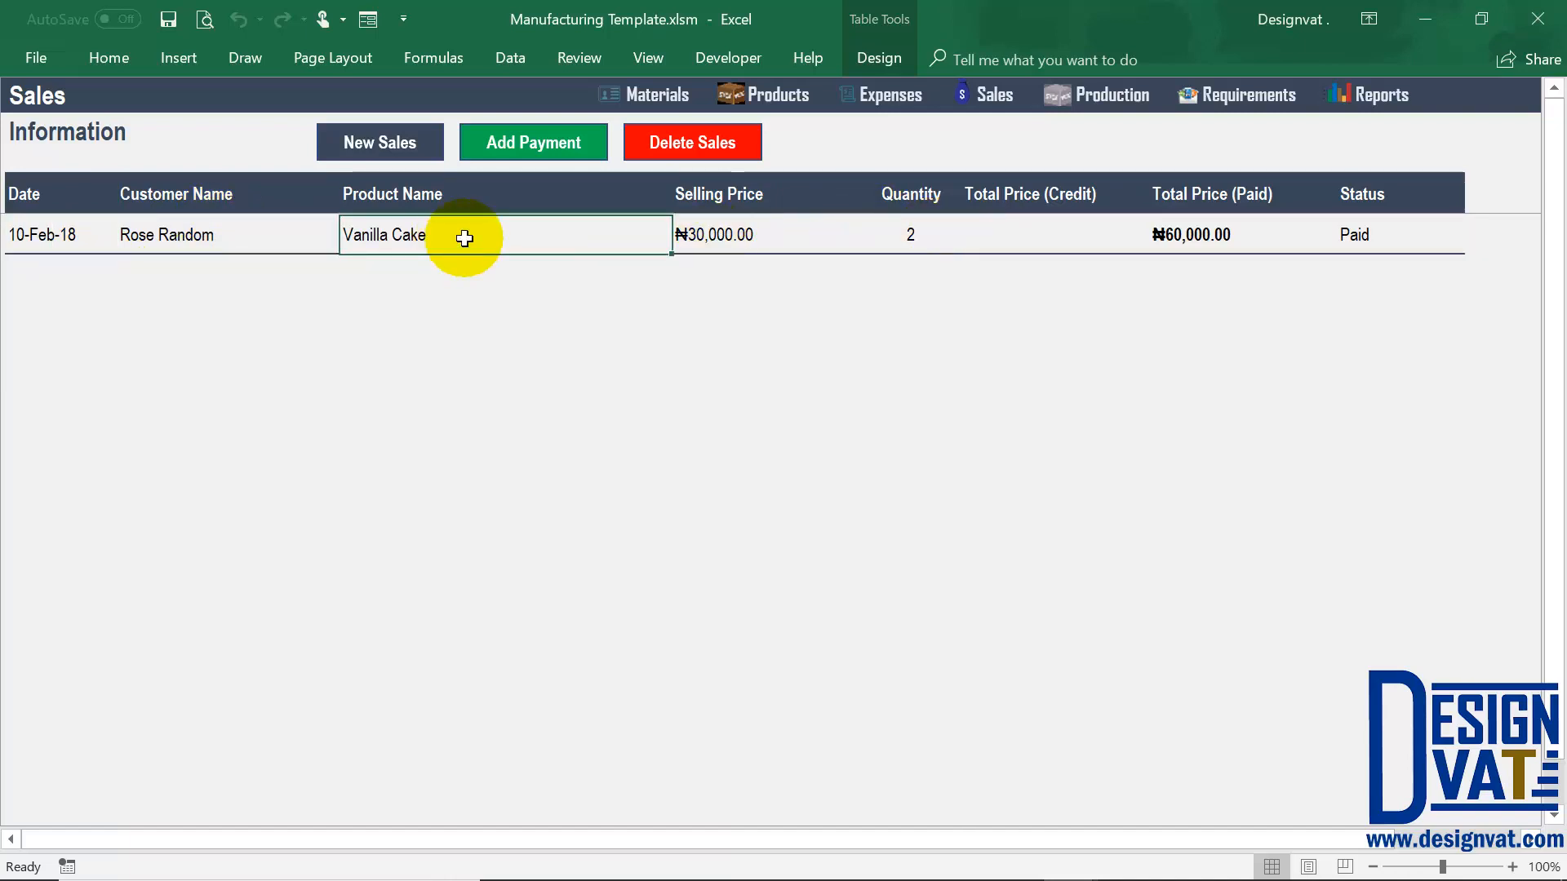
pyautogui.click(1229, 208)
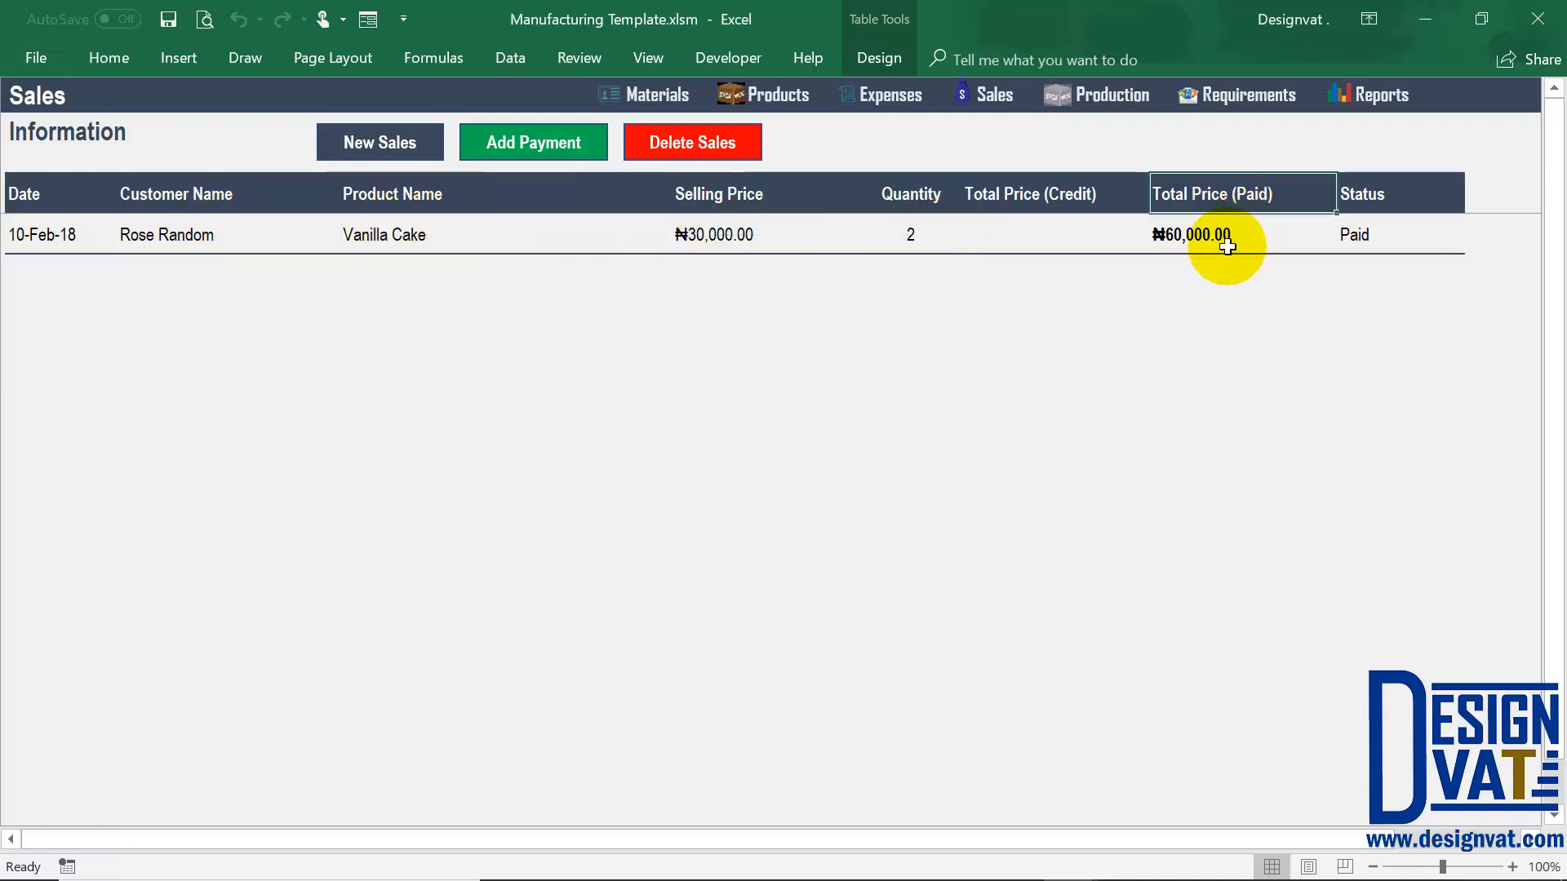
pyautogui.keyDown('shift'); pyautogui.click(1227, 246); pyautogui.keyUp('shift')
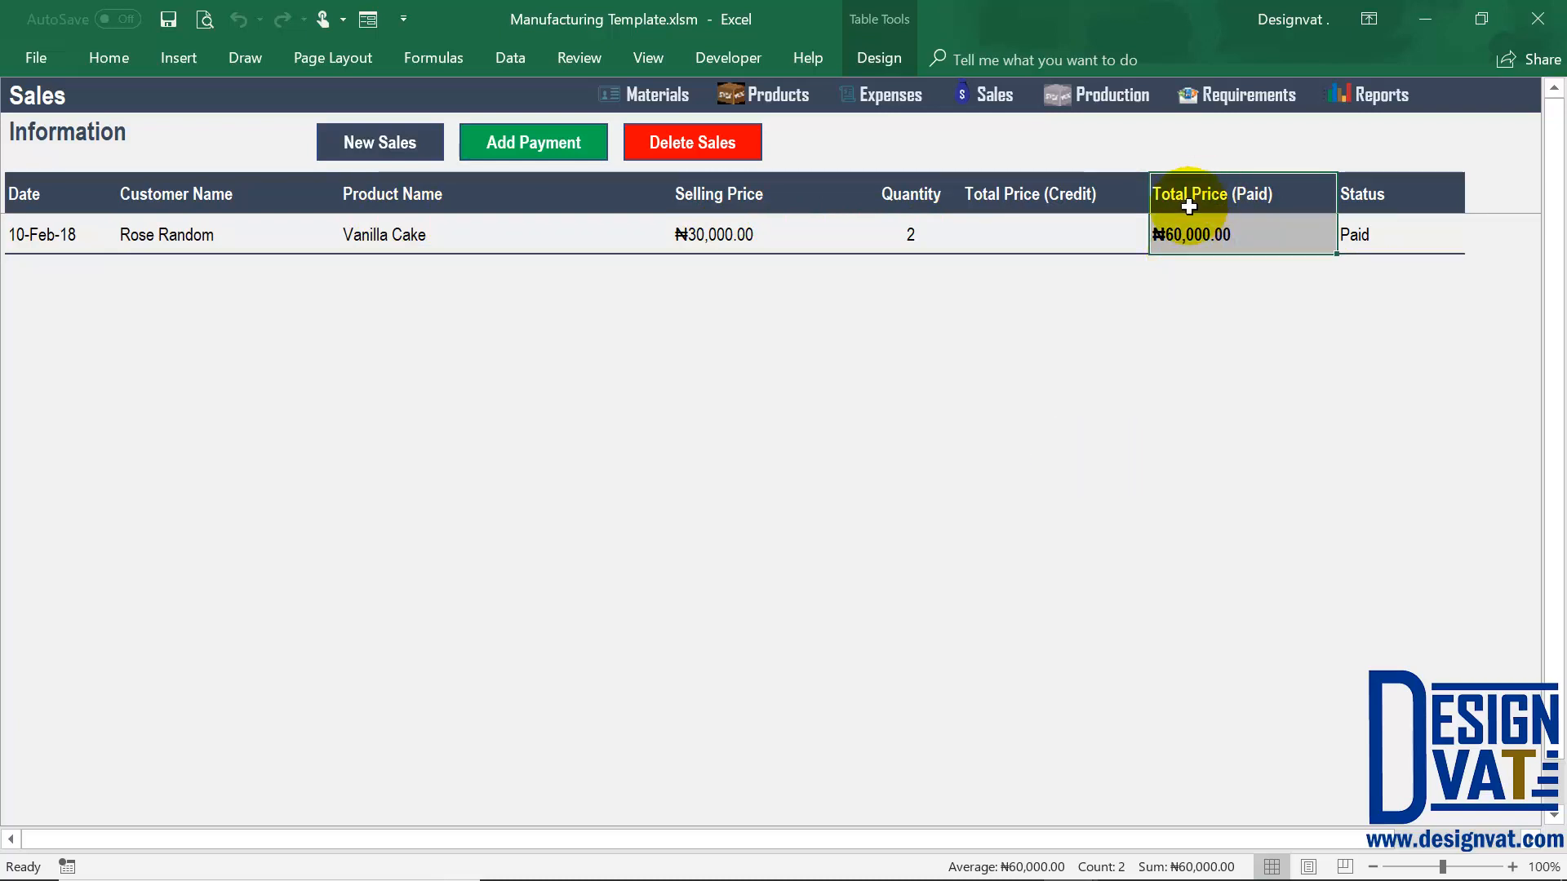
pyautogui.click(1031, 195)
pyautogui.keyDown('shift'); pyautogui.click(1032, 236); pyautogui.keyUp('shift')
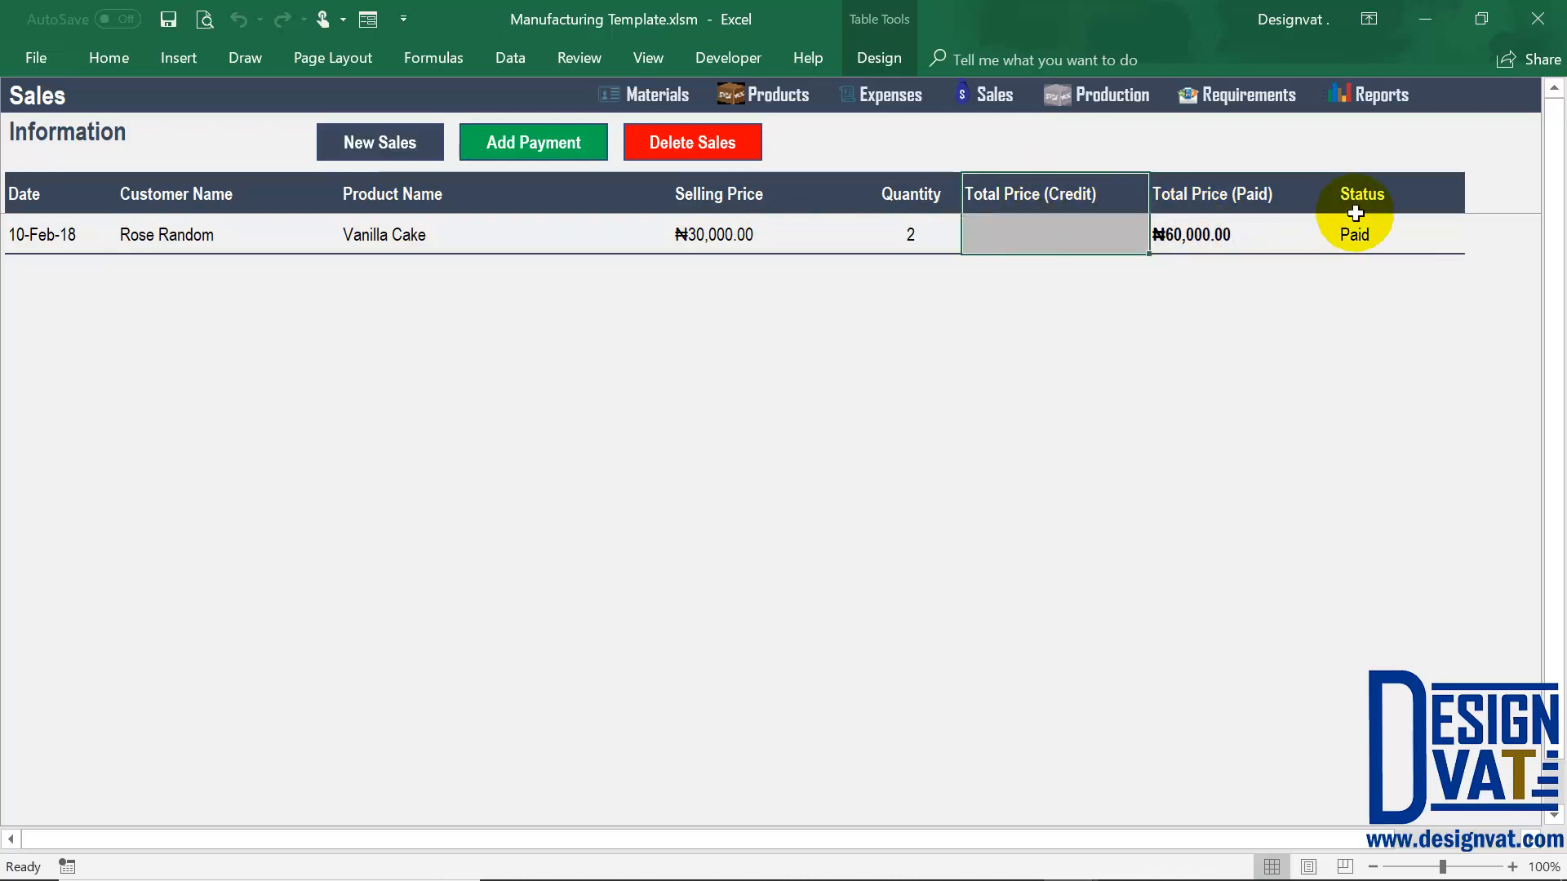
pyautogui.click(1369, 232)
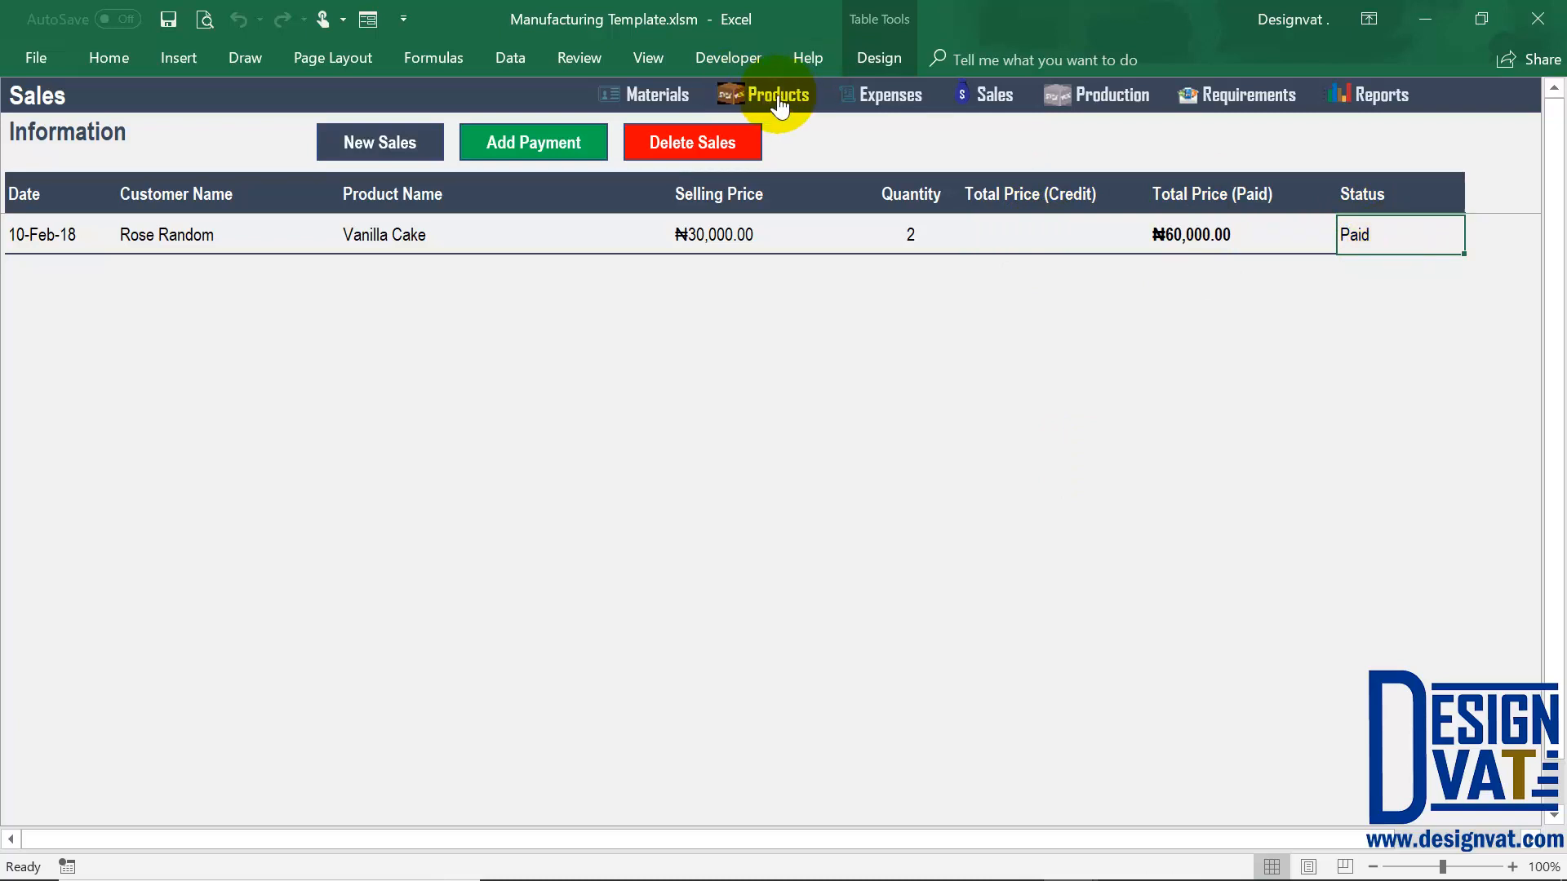
# Compare the quantity of Vanilla Cake sold with its balance in stock on the Products sheet
pyautogui.click(396, 235)
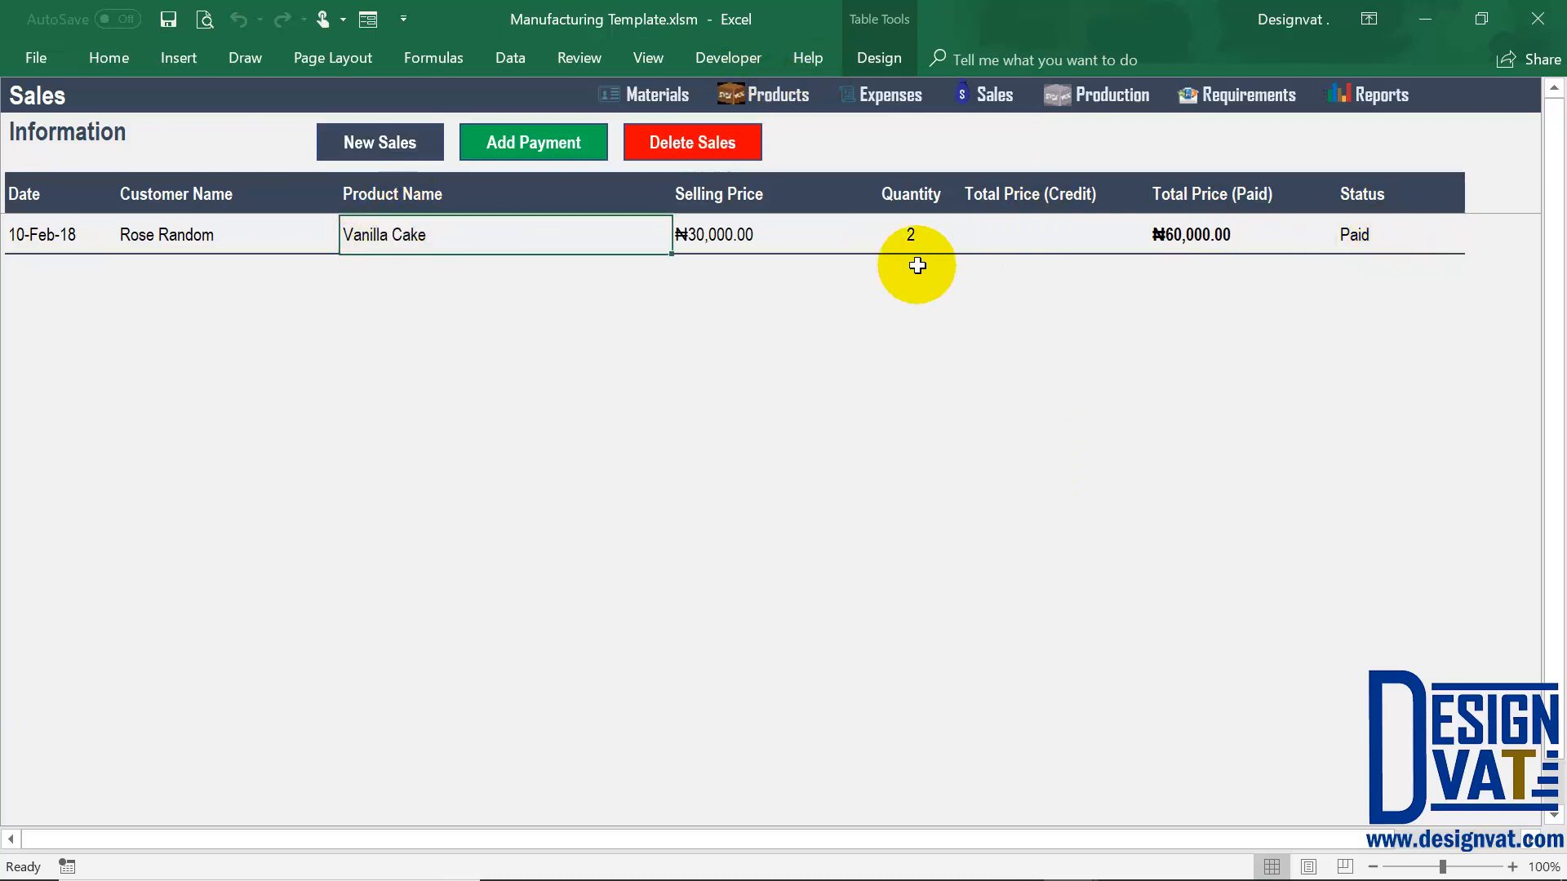
pyautogui.click(914, 241)
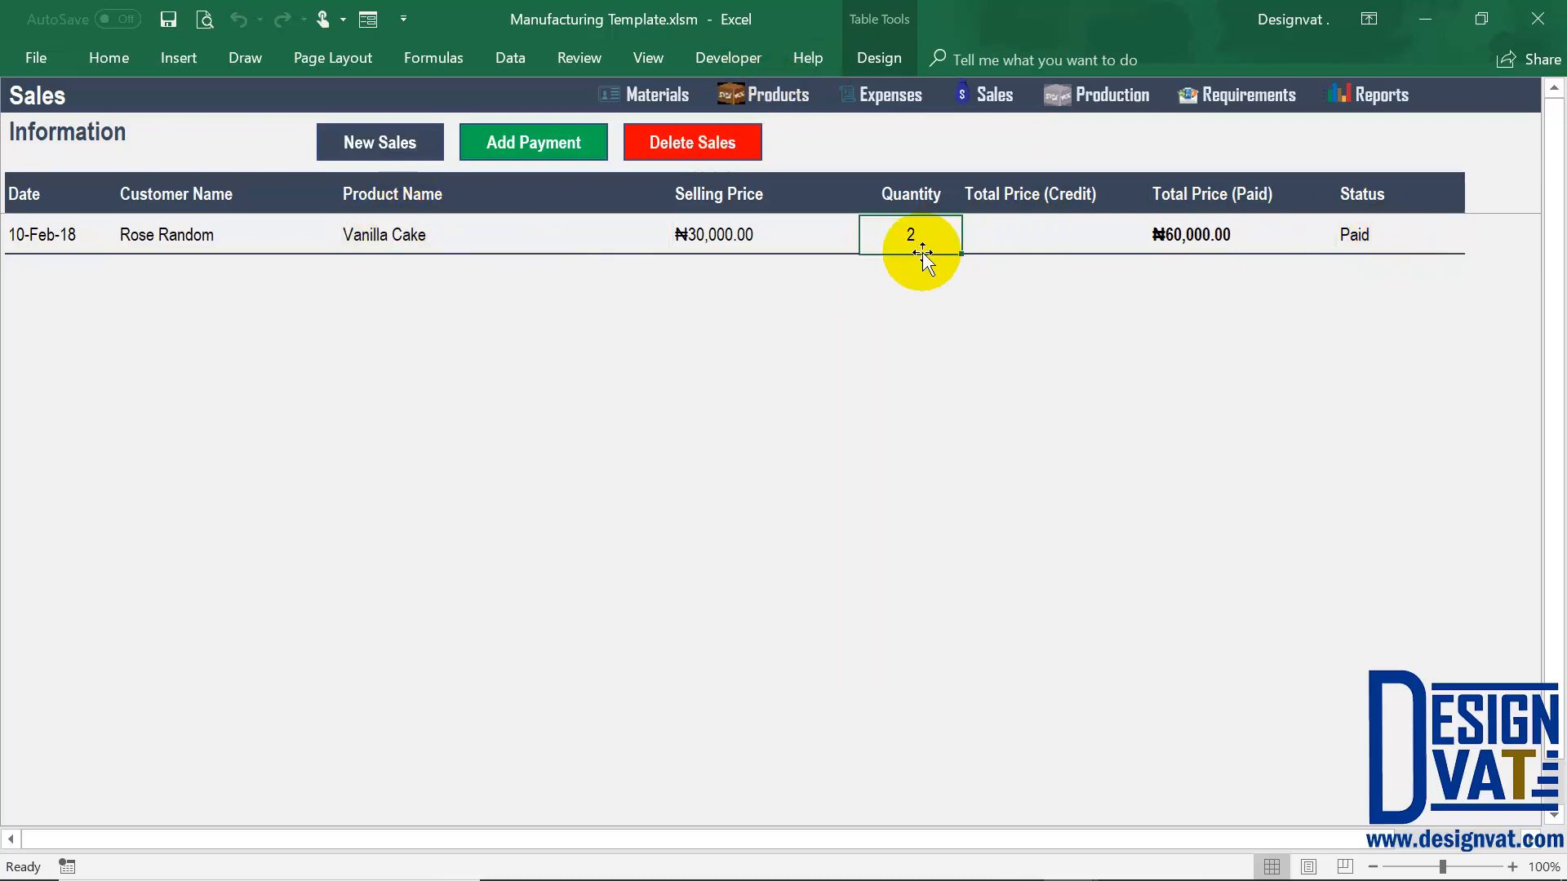
pyautogui.click(783, 95)
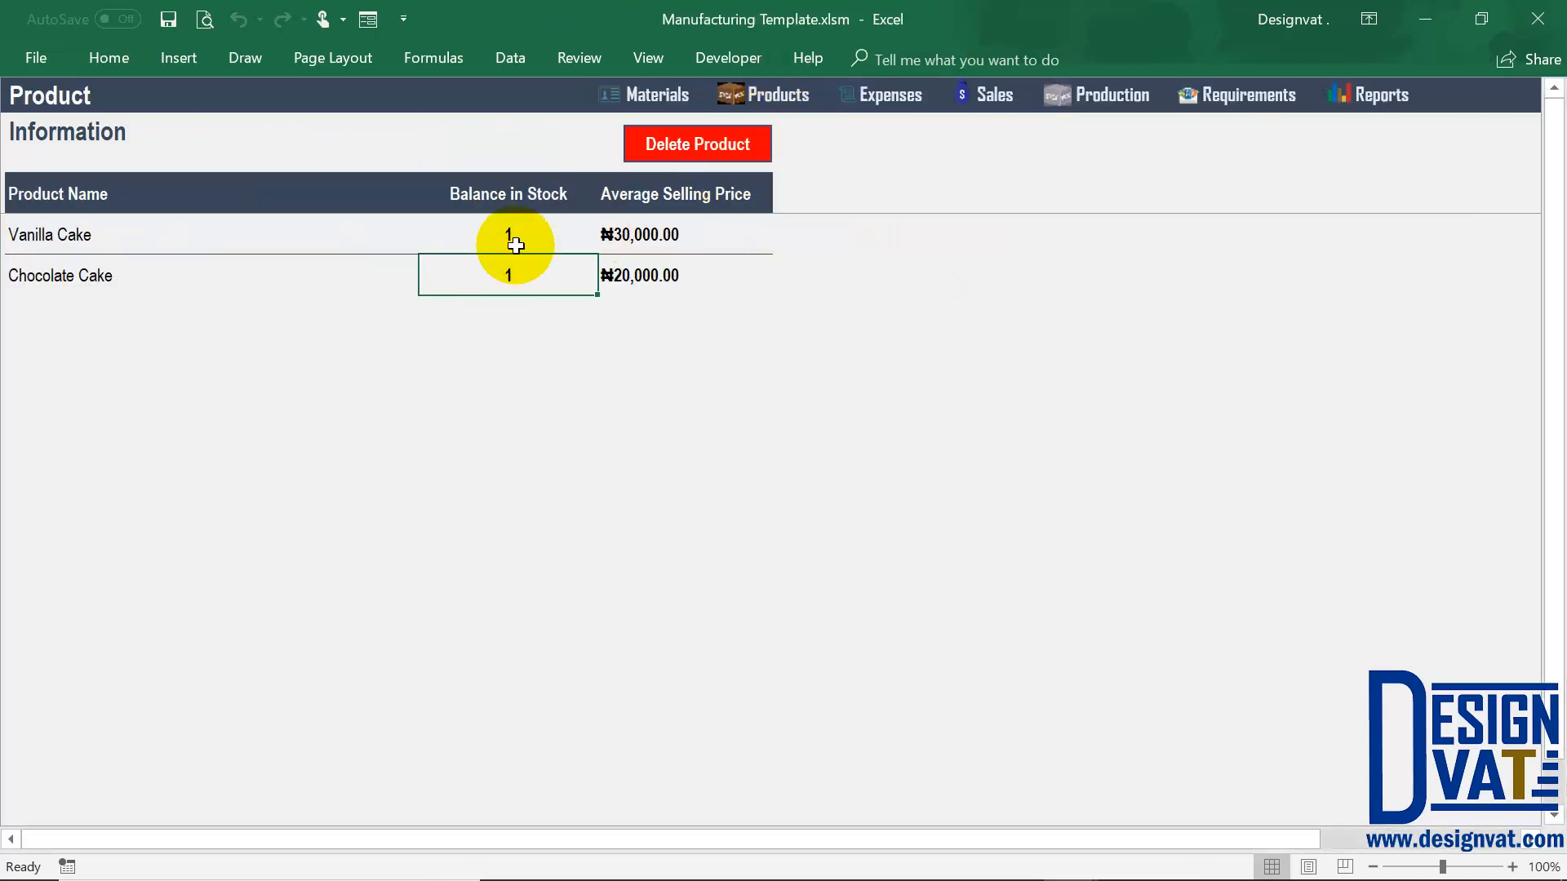
pyautogui.click(510, 237)
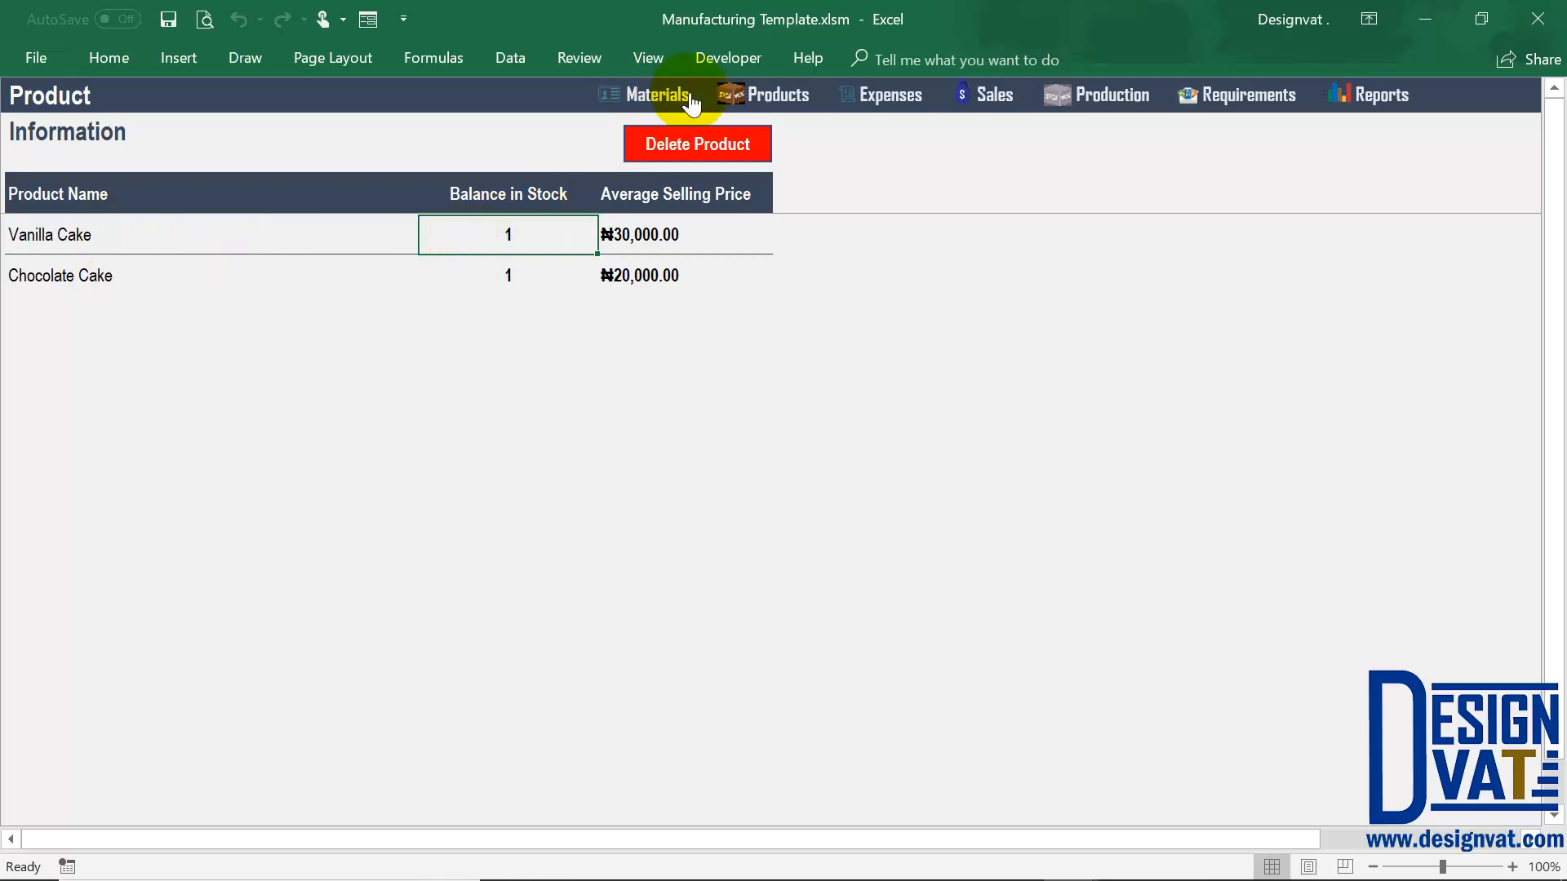
# Return to the Sales sheet and start a new sales entry dated 27-02-2018
pyautogui.click(996, 104)
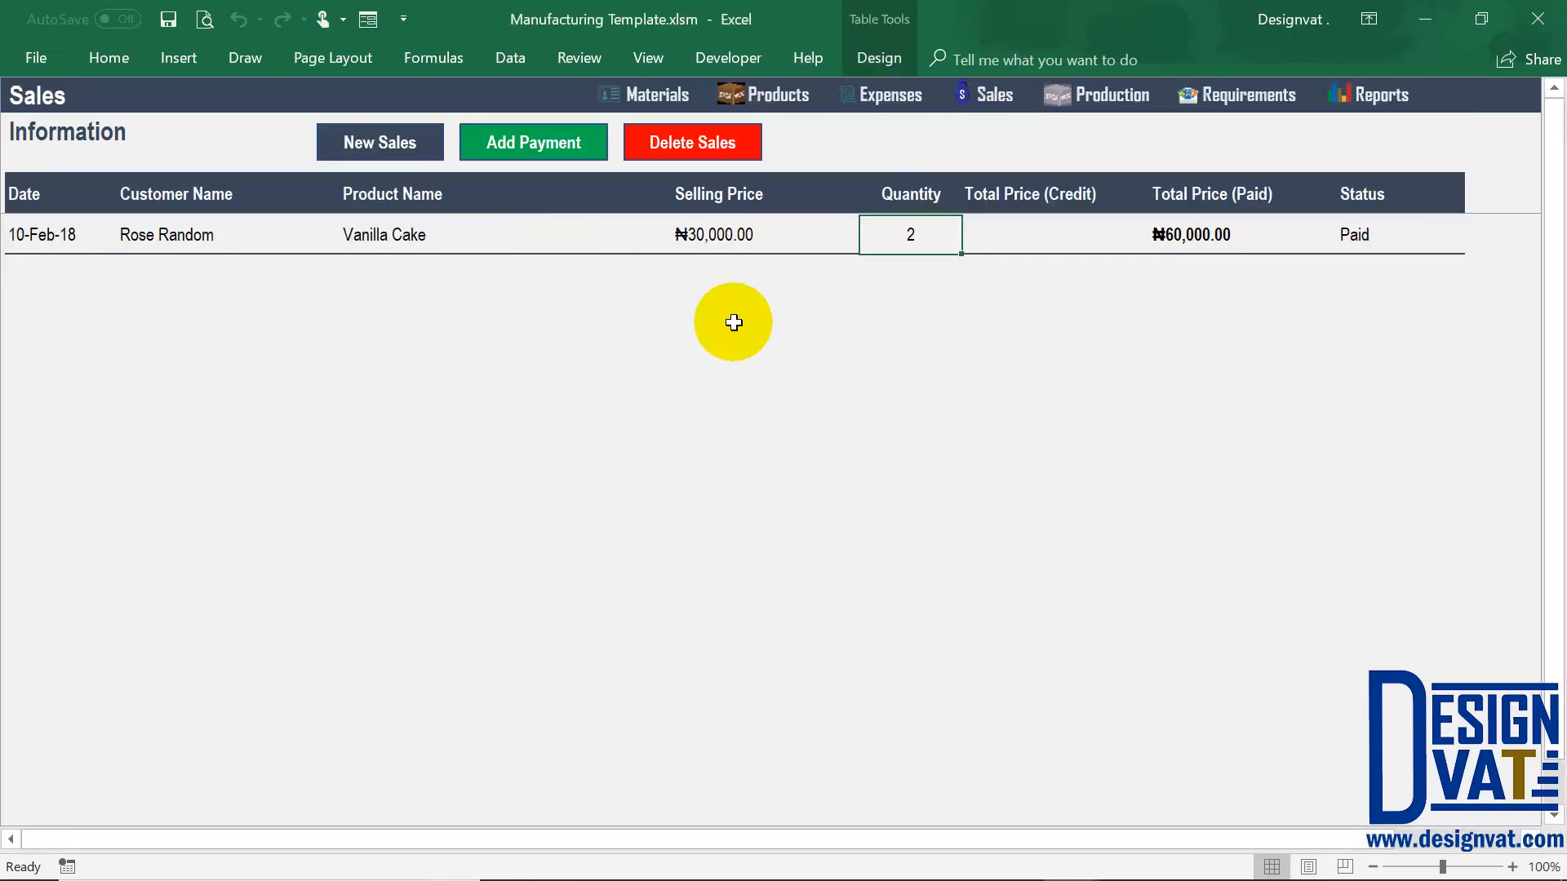
pyautogui.click(365, 148)
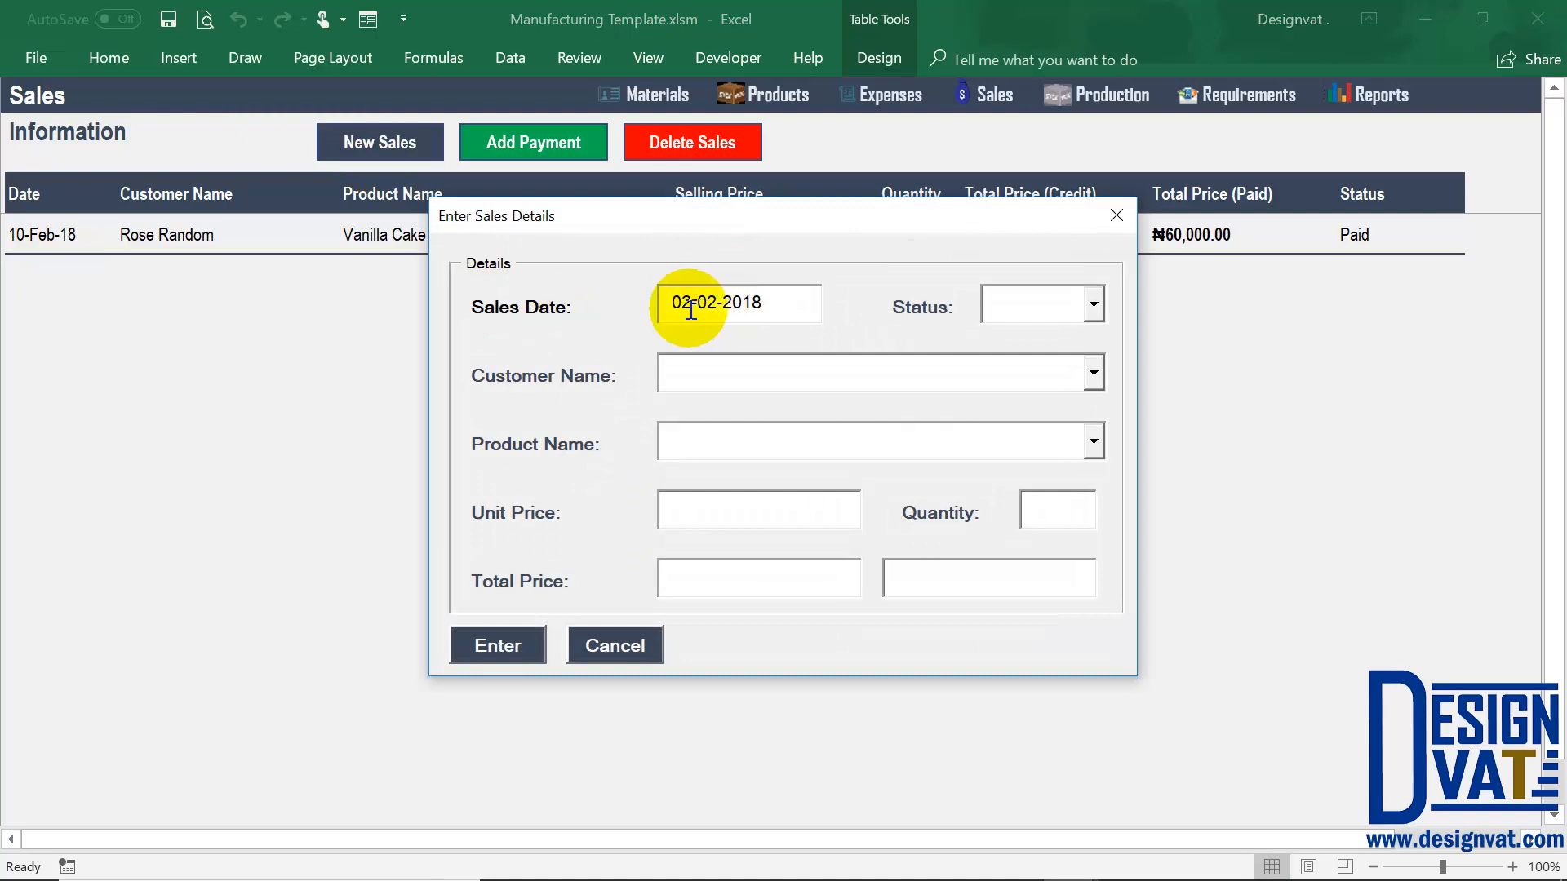
pyautogui.moveTo(690, 307); pyautogui.dragTo(648, 306)
pyautogui.write('2')
pyautogui.press('BackSpace')
pyautogui.write('3')
pyautogui.press('BackSpace')
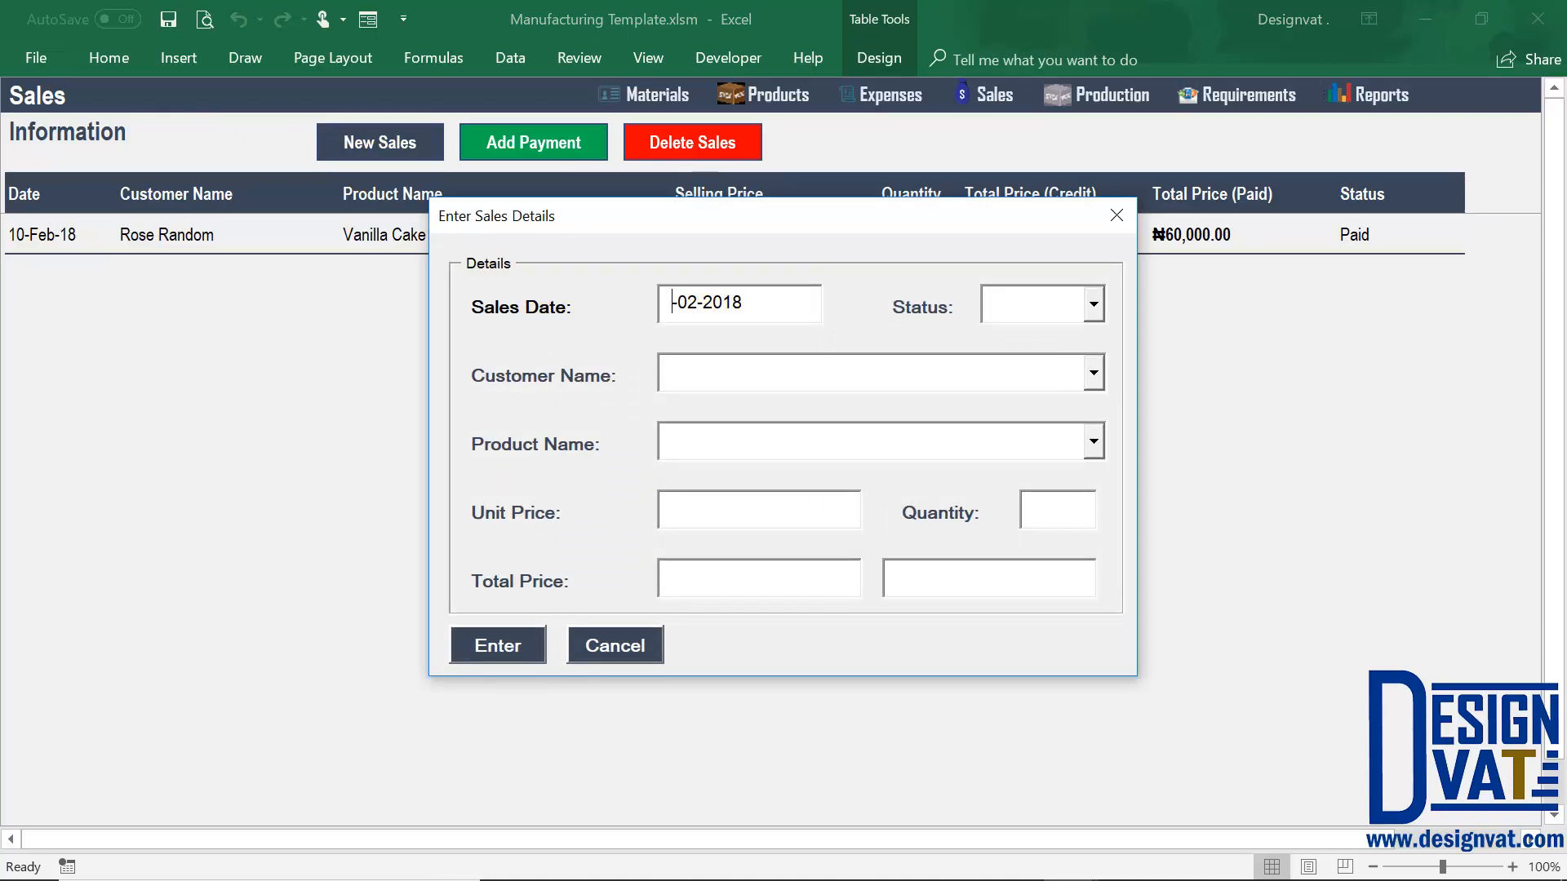
pyautogui.write('27')
# Set the second sale's status to Paid and enter the customer's full name
pyautogui.click(1059, 300)
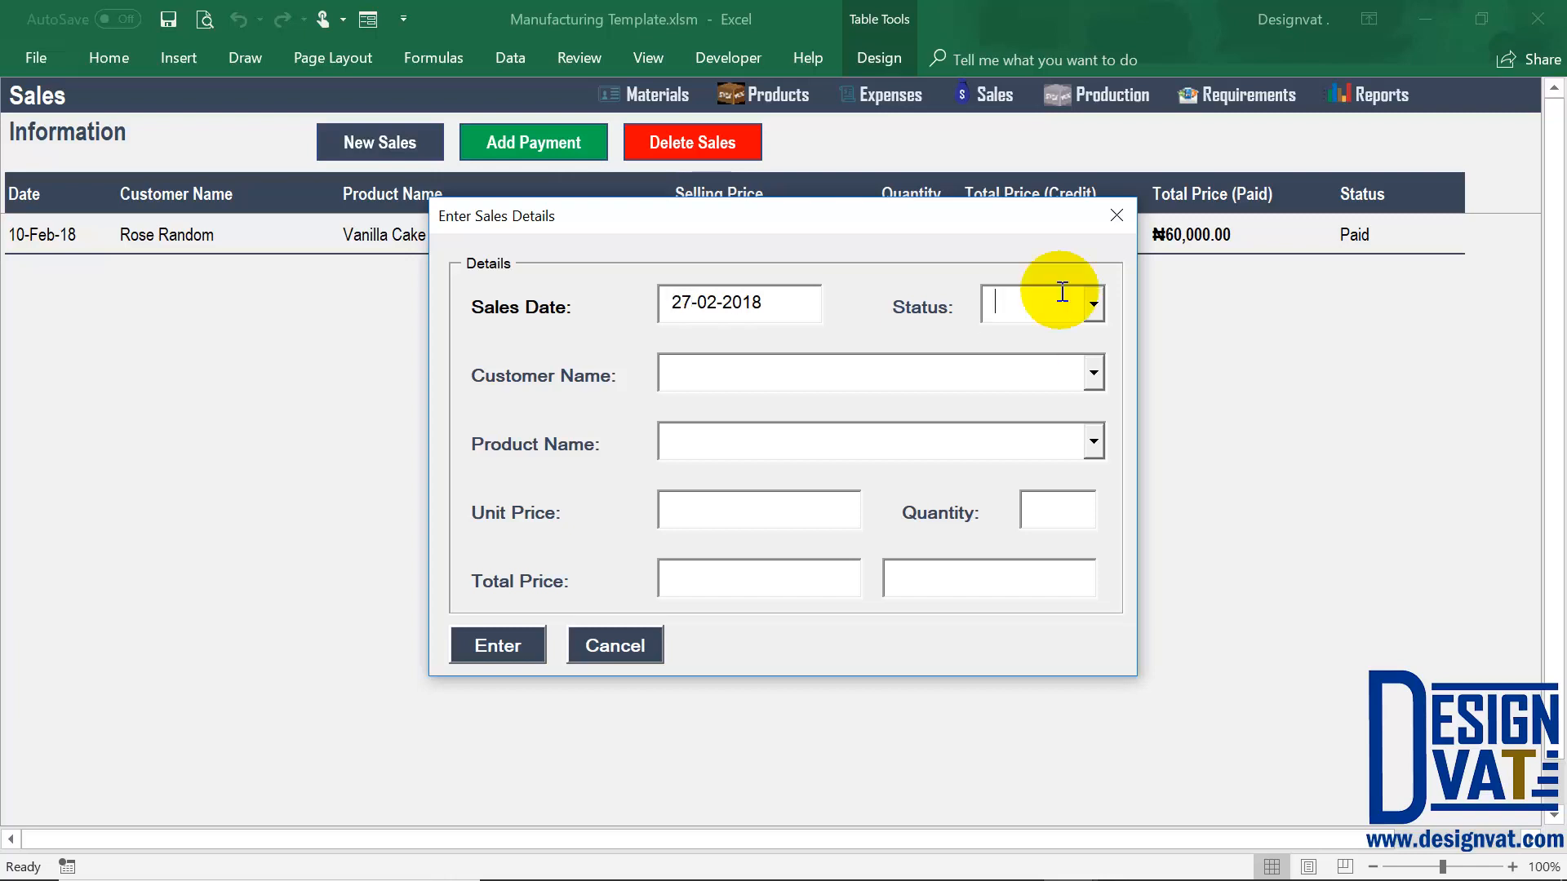
pyautogui.write('P')
pyautogui.press('Tab')
pyautogui.write('John')
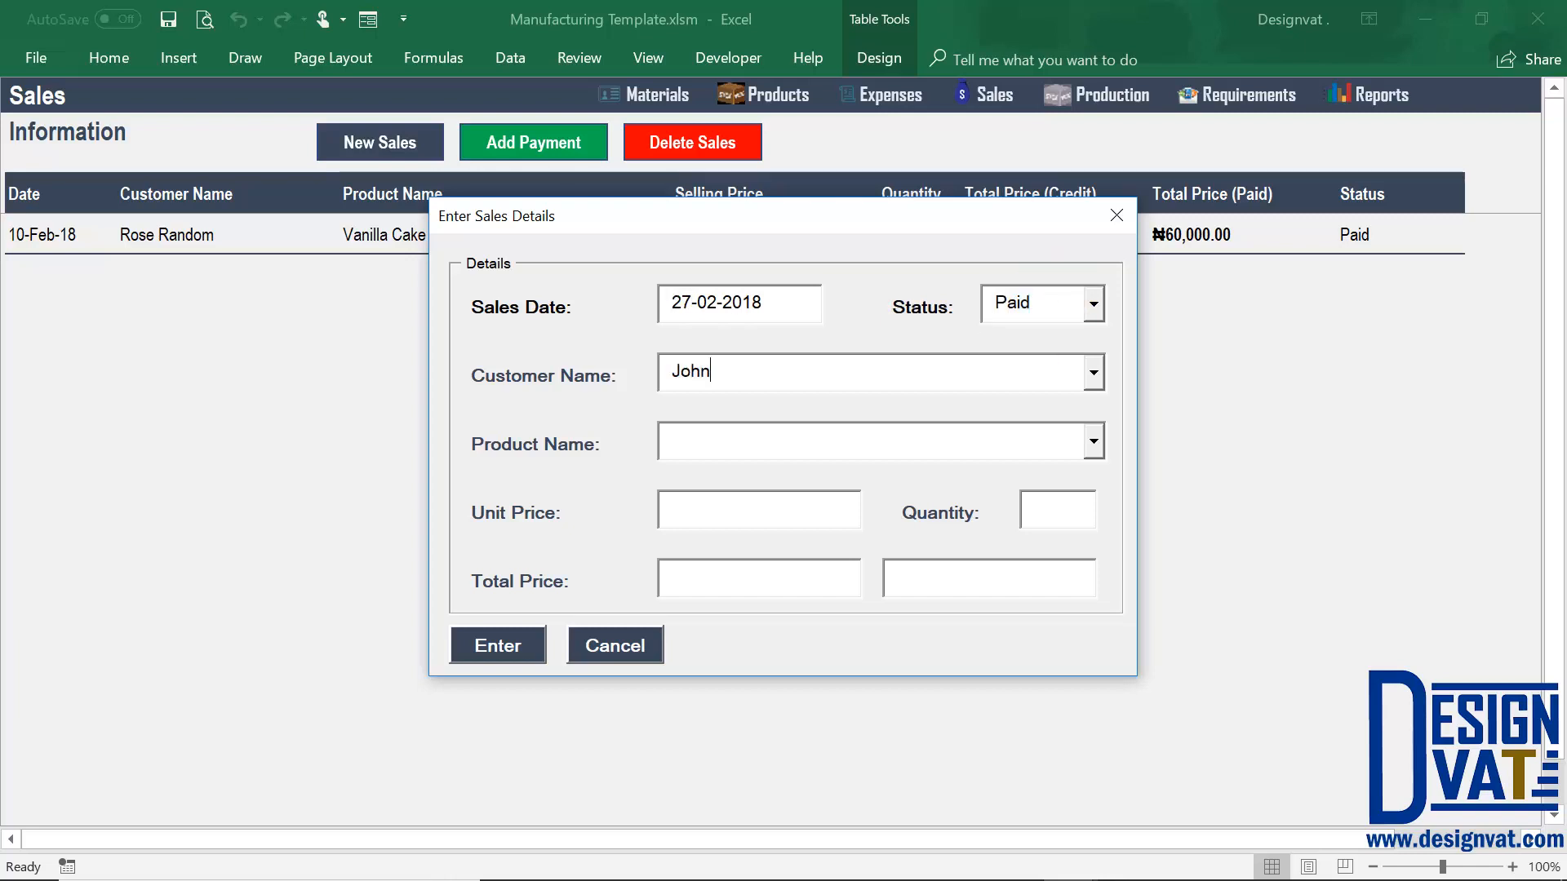
pyautogui.write(' Random')
pyautogui.press('Tab')
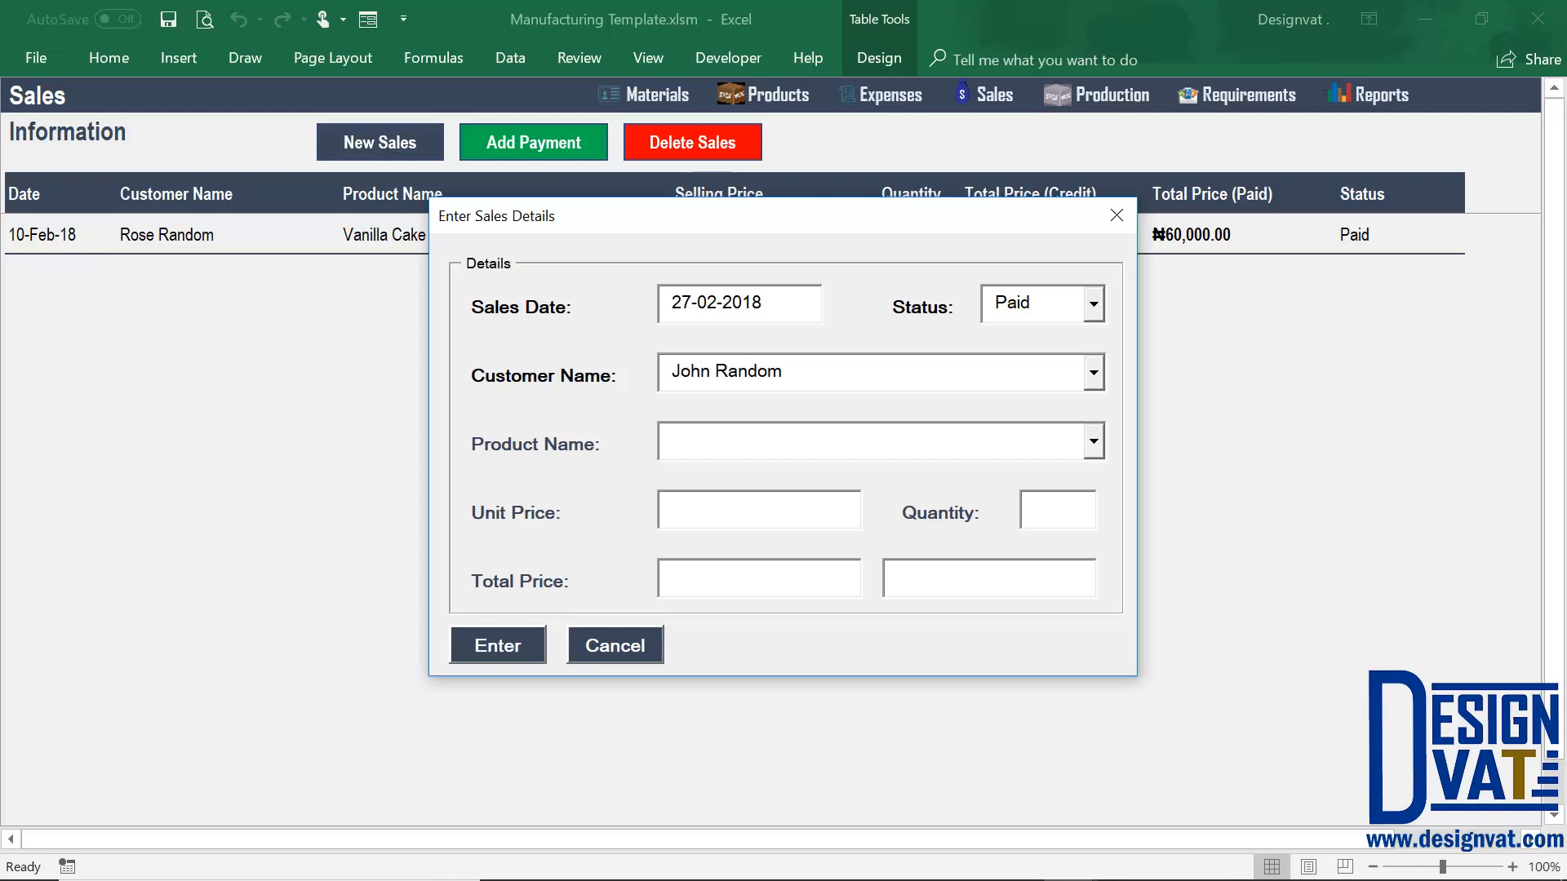
# Choose Chocolate Cake as the product of the second sale and check its units left
pyautogui.write('Chocolate Cake')
pyautogui.press('Tab')
pyautogui.click(905, 574)
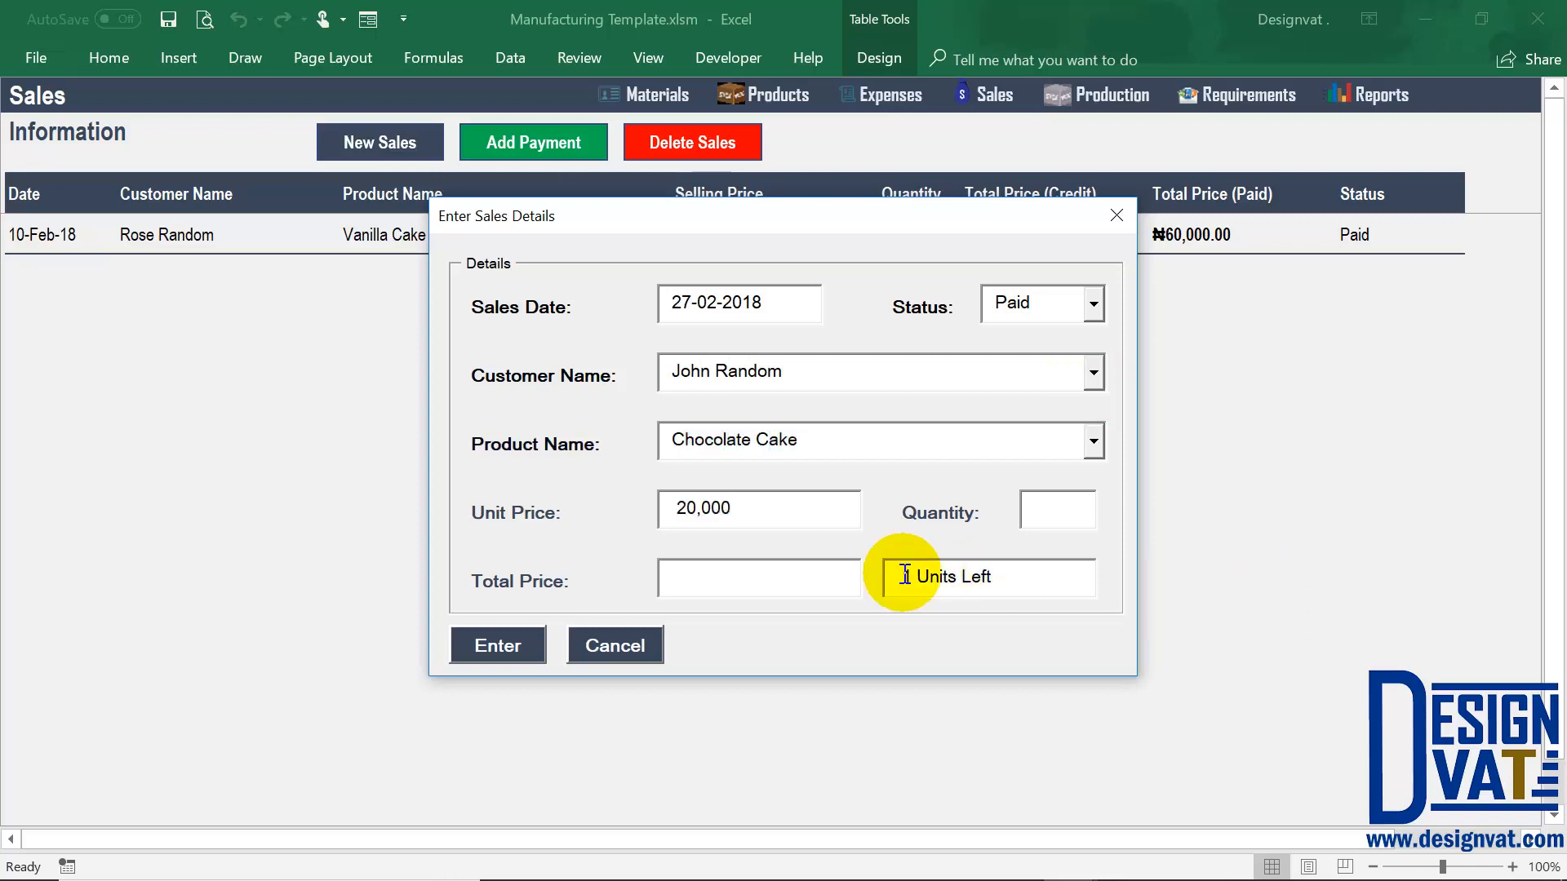
pyautogui.moveTo(905, 575); pyautogui.dragTo(811, 601)
# Set the quantity to 1, record the Chocolate Cake sale, and check the selling prices of both sales
pyautogui.click(1038, 509)
pyautogui.write('1')
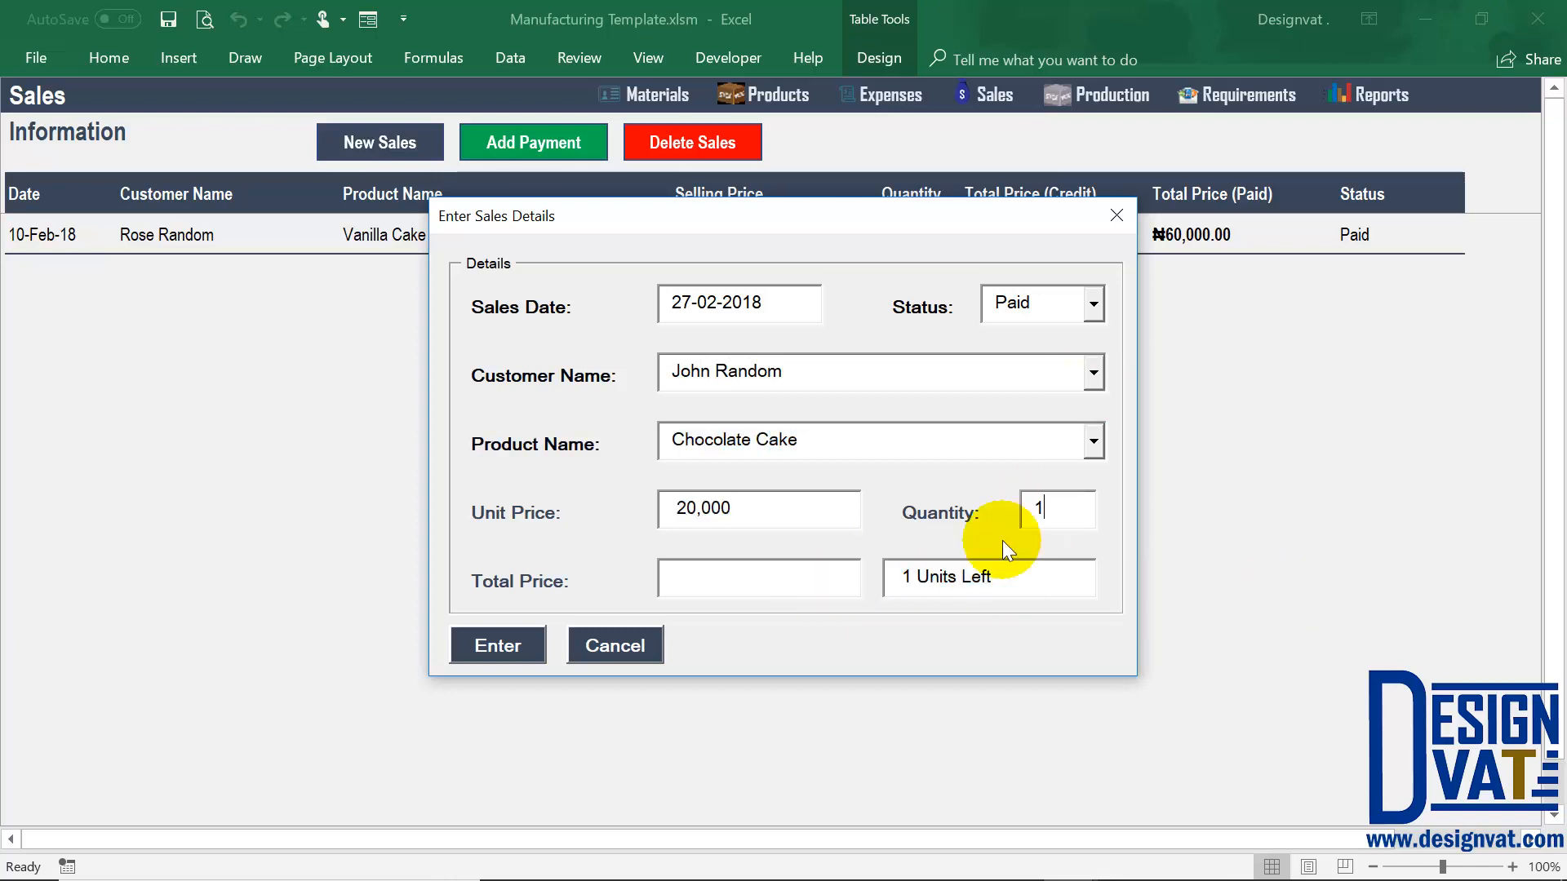
pyautogui.press('Tab')
pyautogui.click(499, 647)
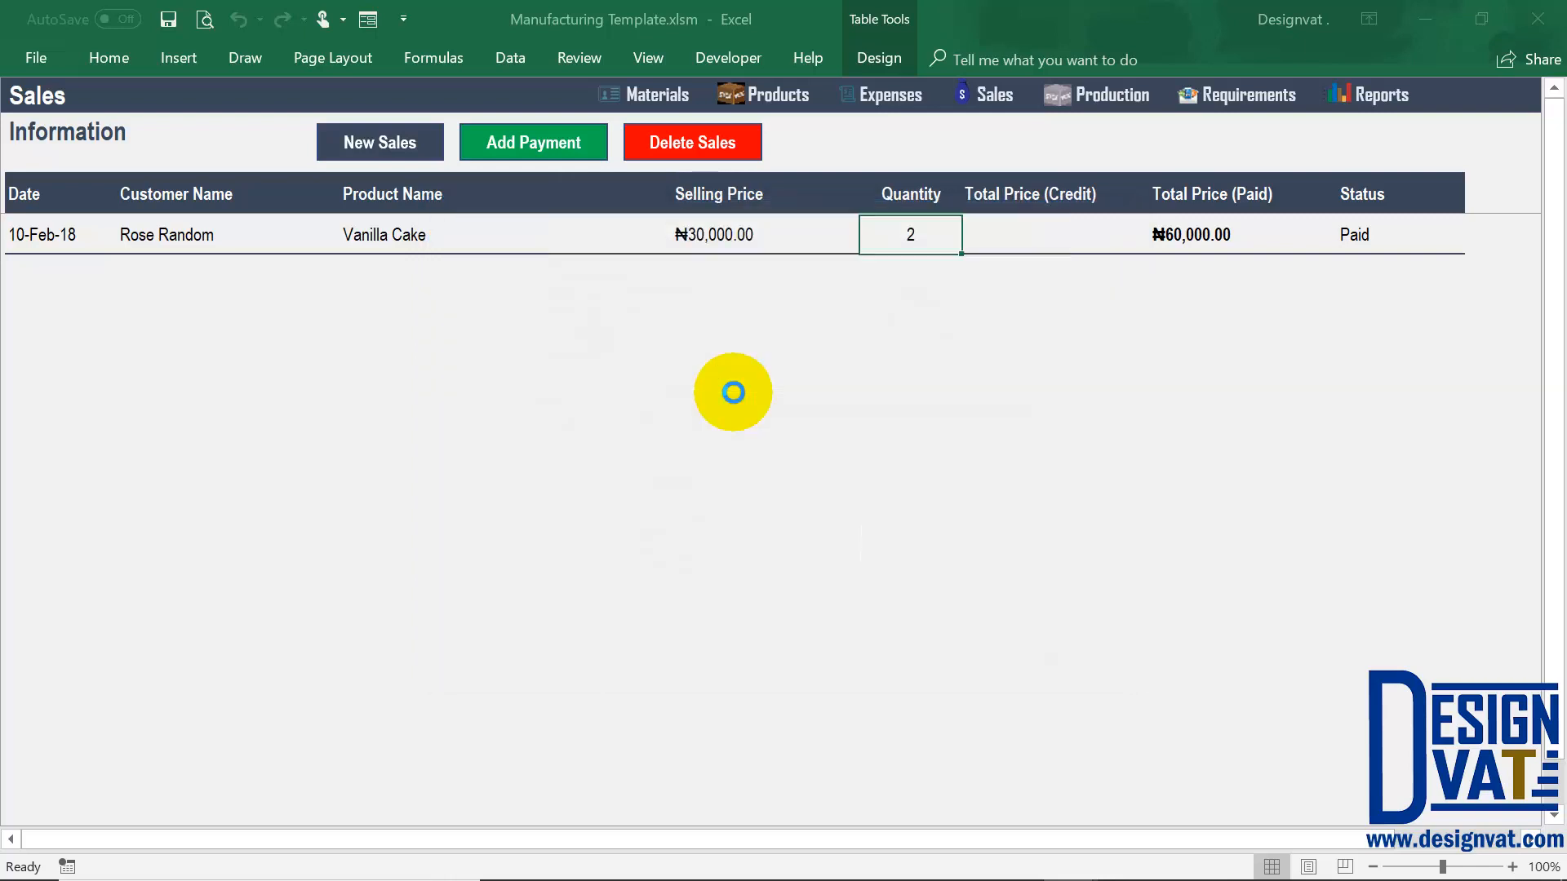
pyautogui.click(786, 529)
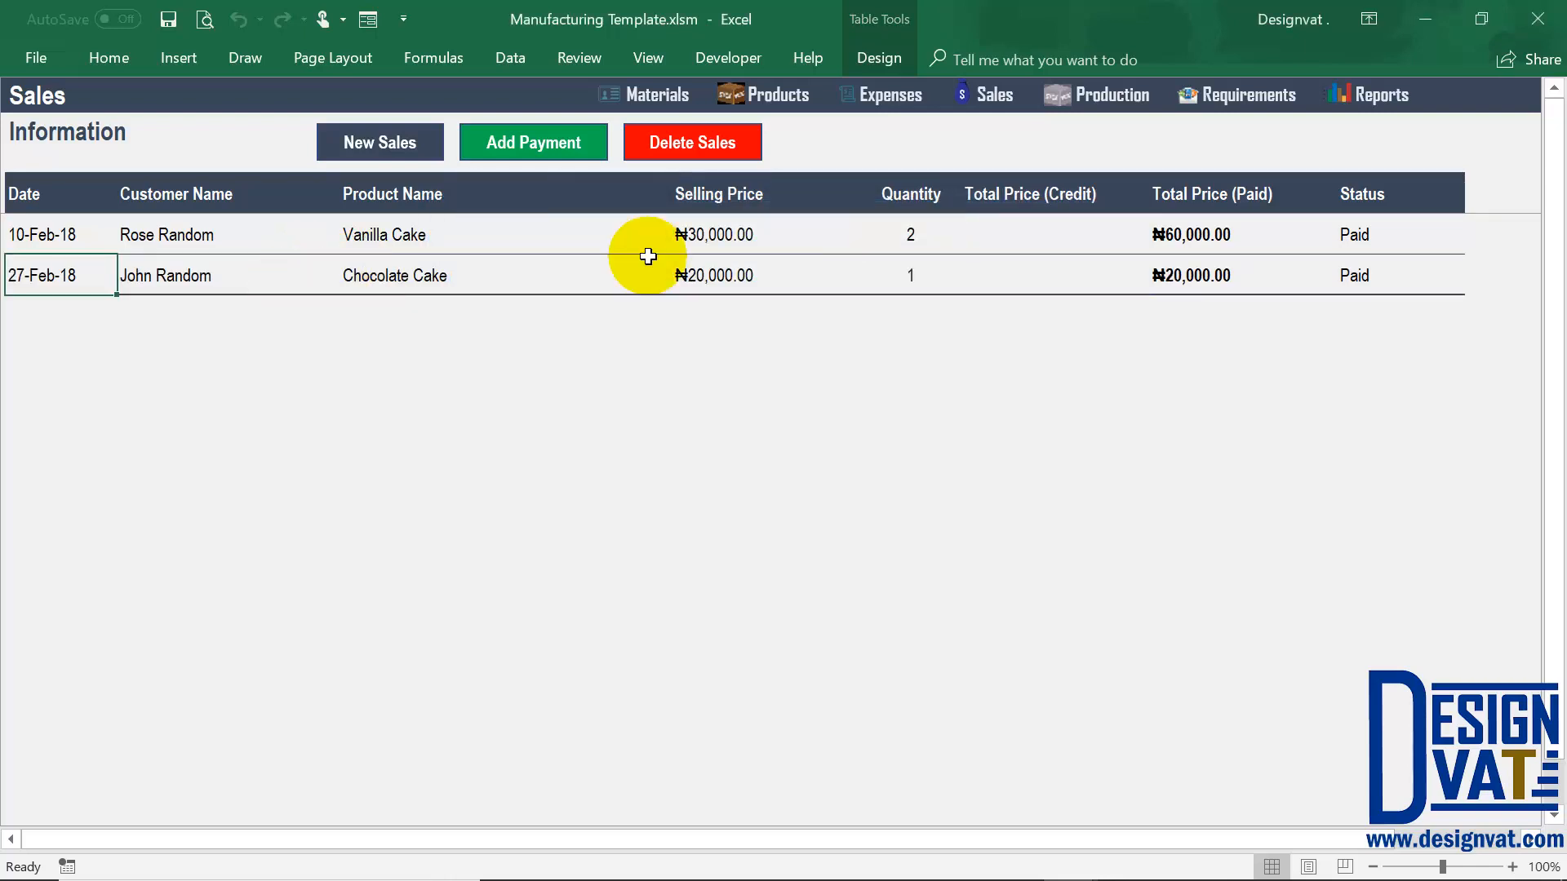
pyautogui.click(697, 240)
pyautogui.click(742, 276)
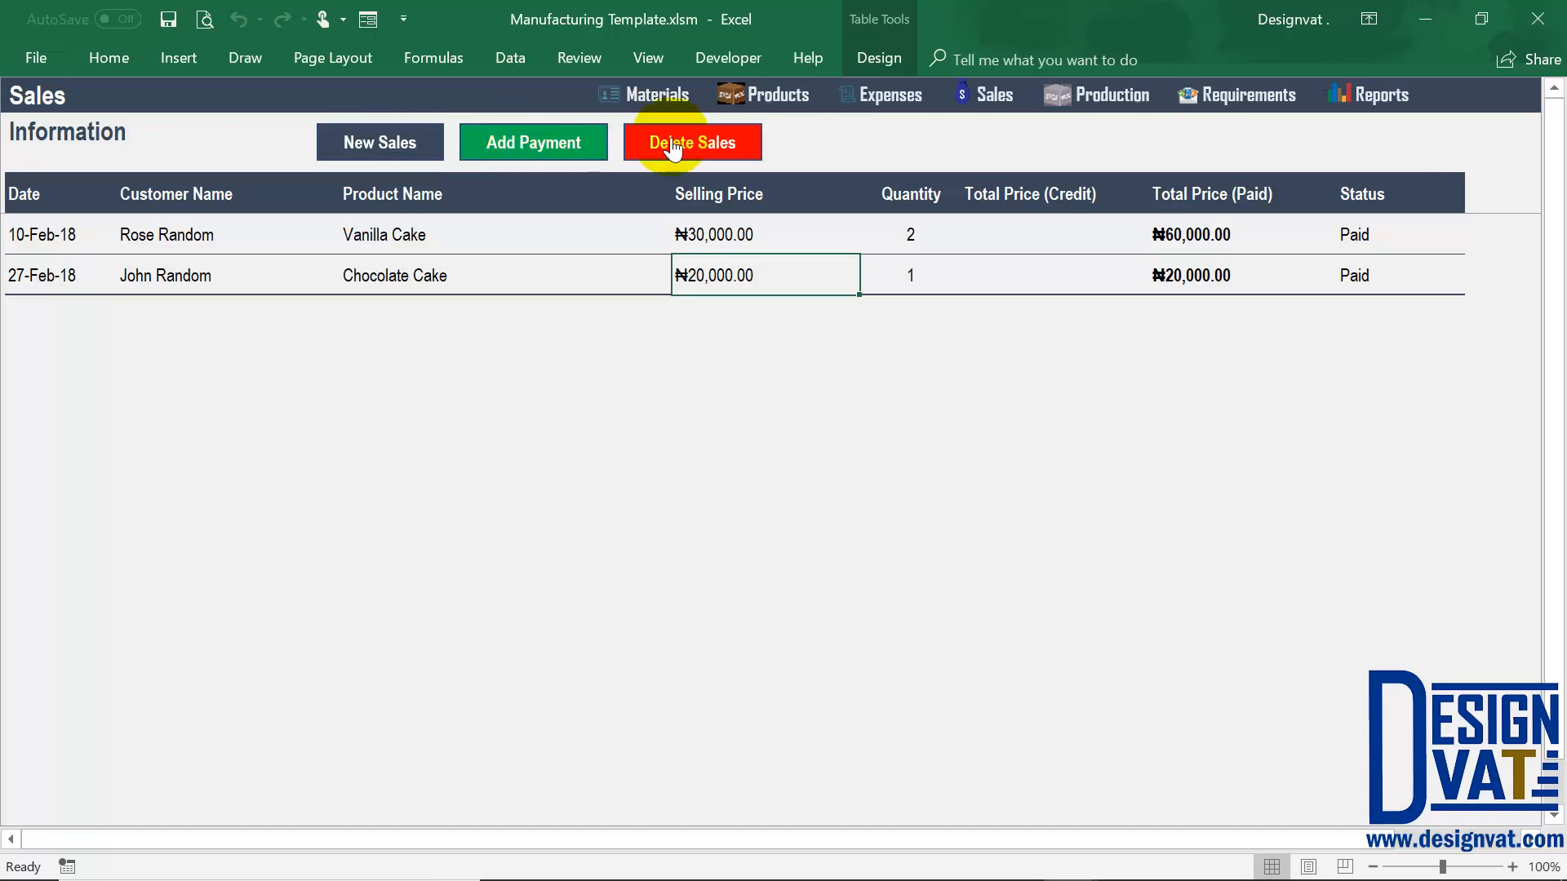
# Request deletion of the 27-Feb-18 Chocolate Cake sale and decline the confirmation to keep the record
pyautogui.click(201, 271)
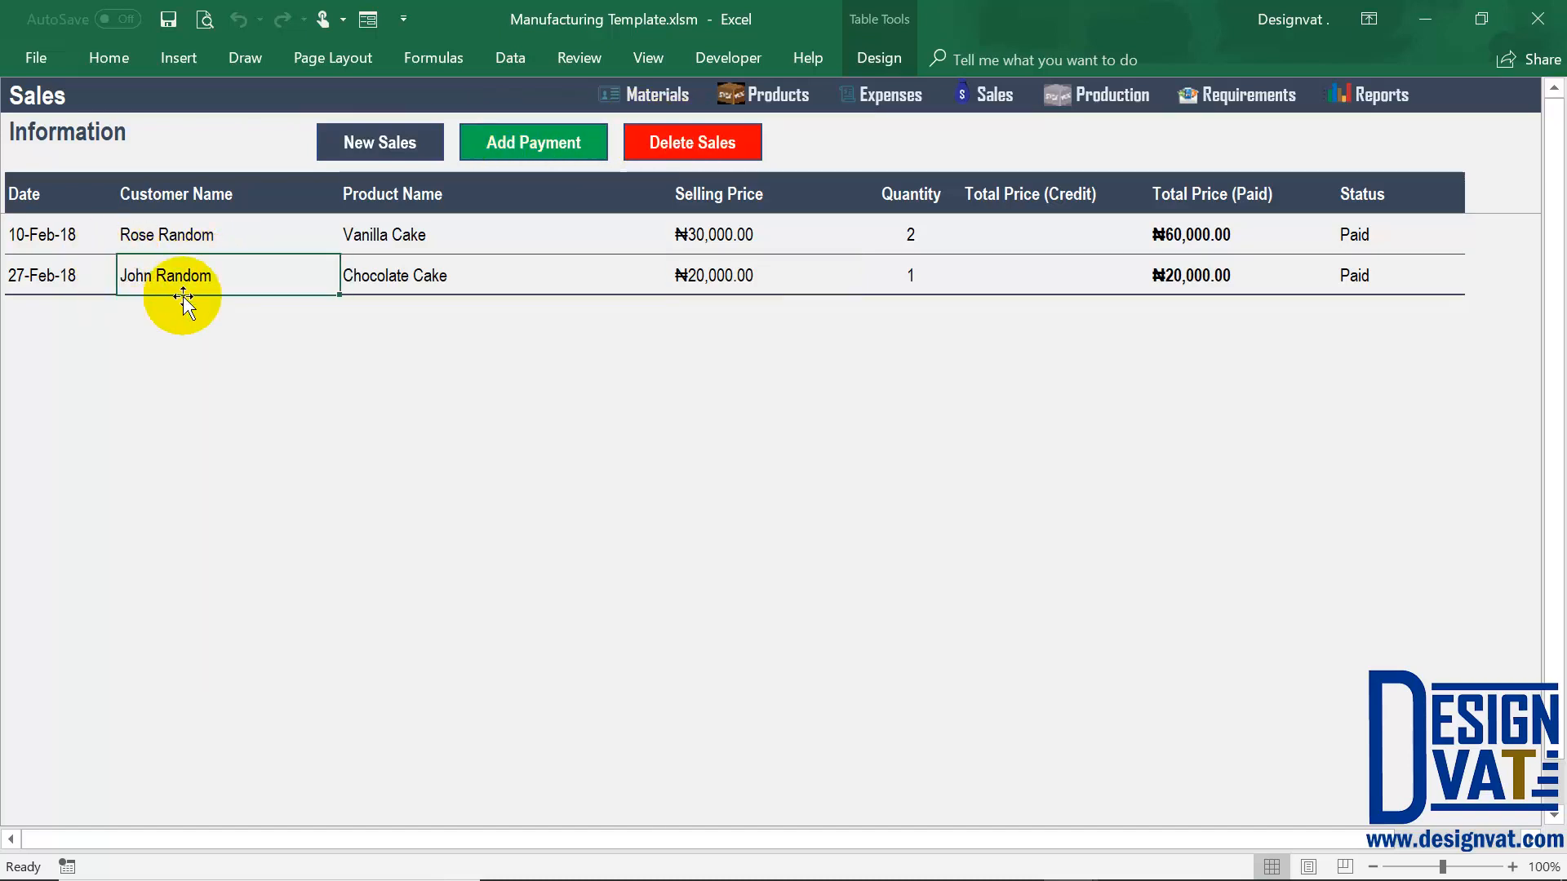
pyautogui.click(652, 141)
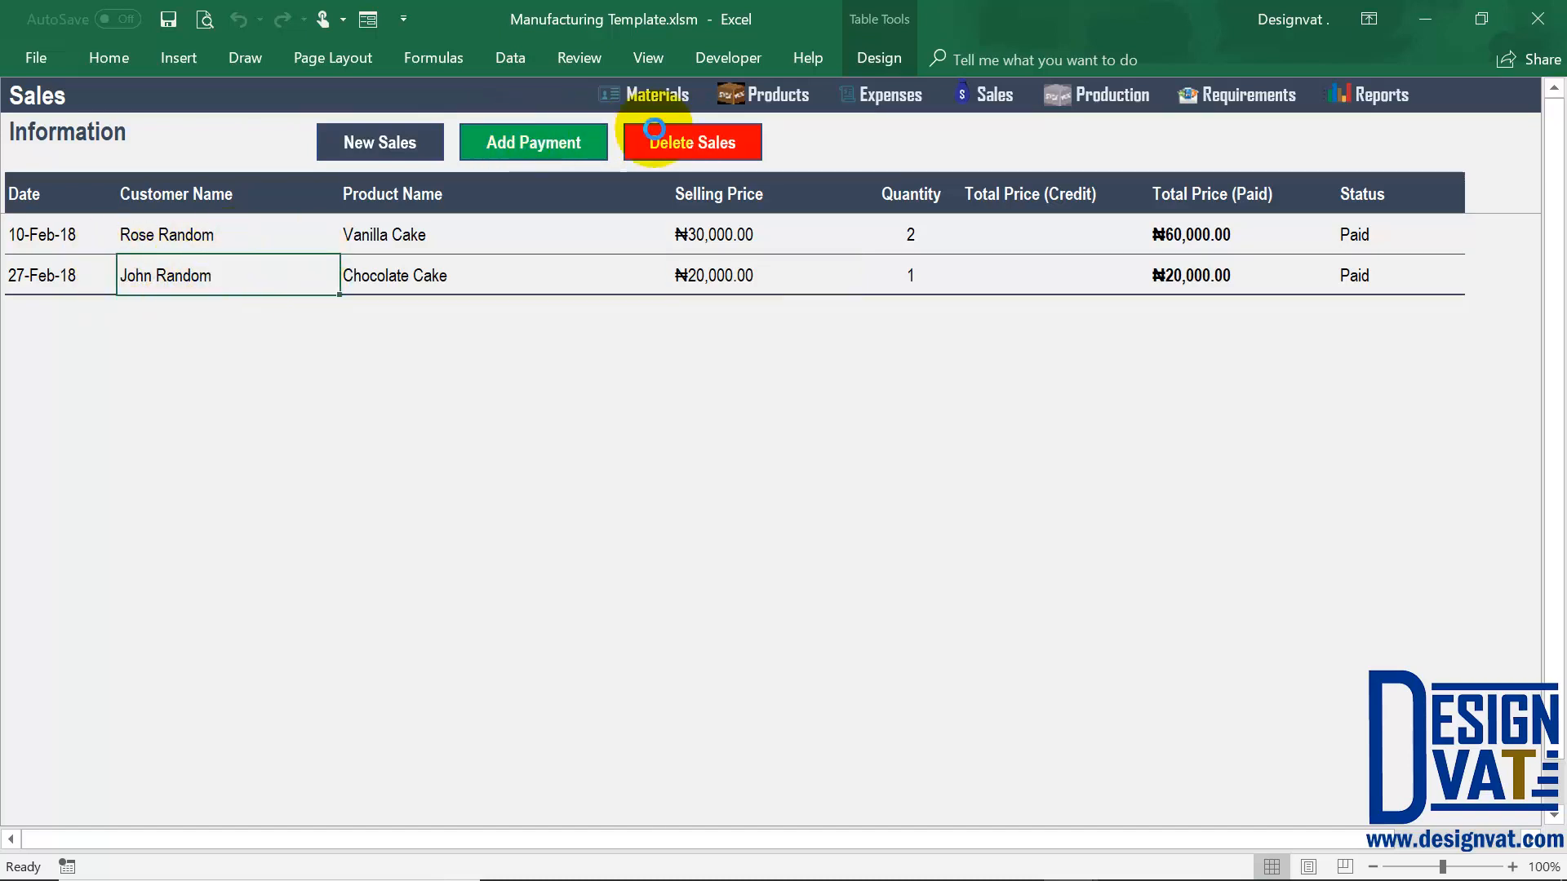
pyautogui.moveTo(734, 372); pyautogui.dragTo(718, 259)
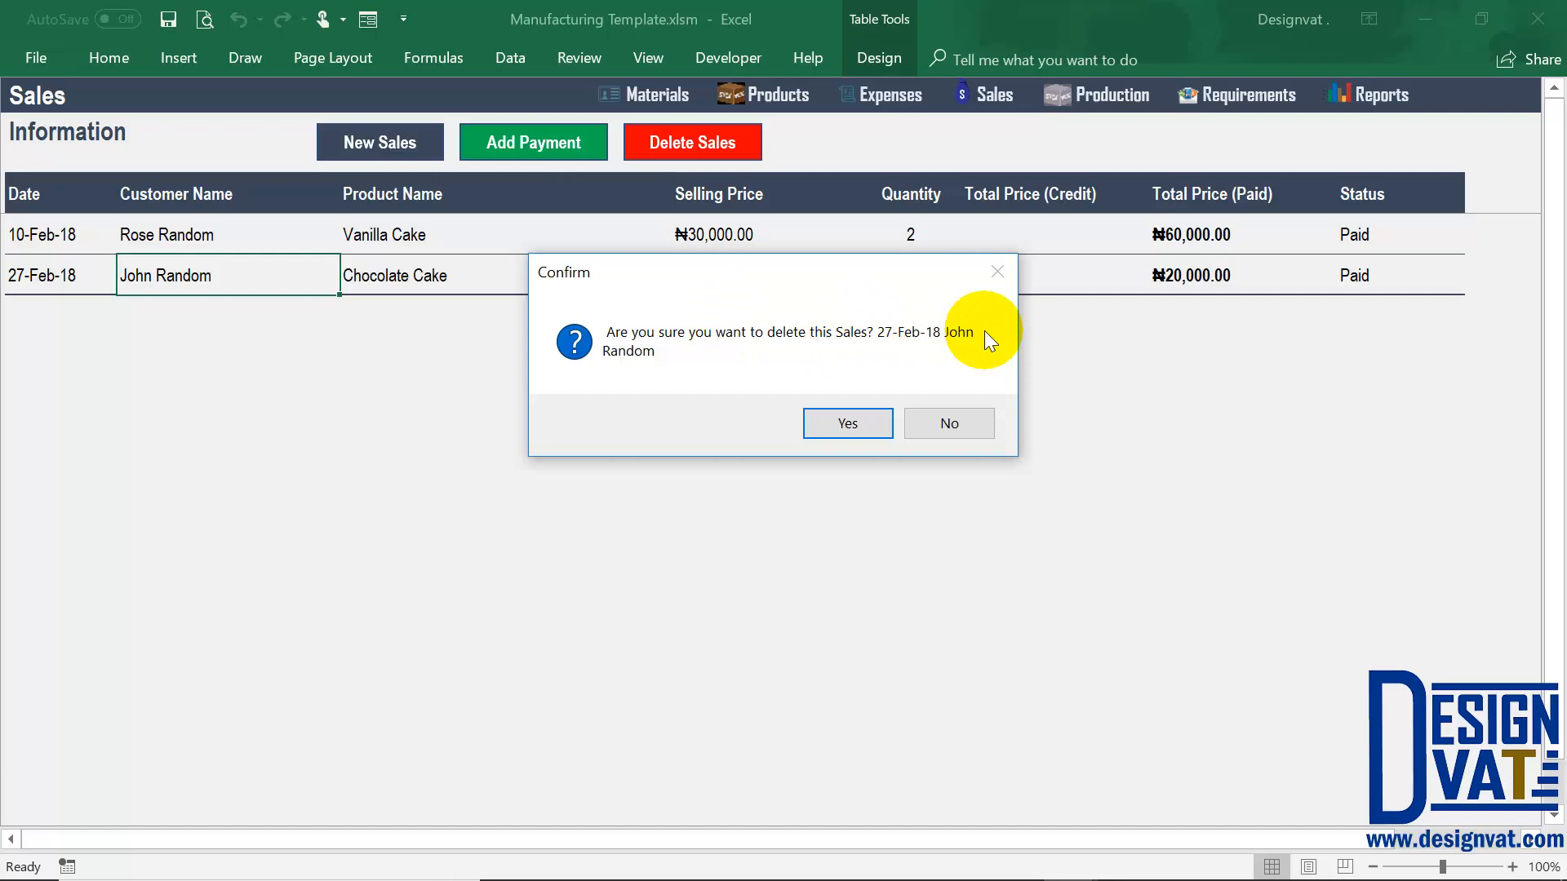
pyautogui.click(940, 418)
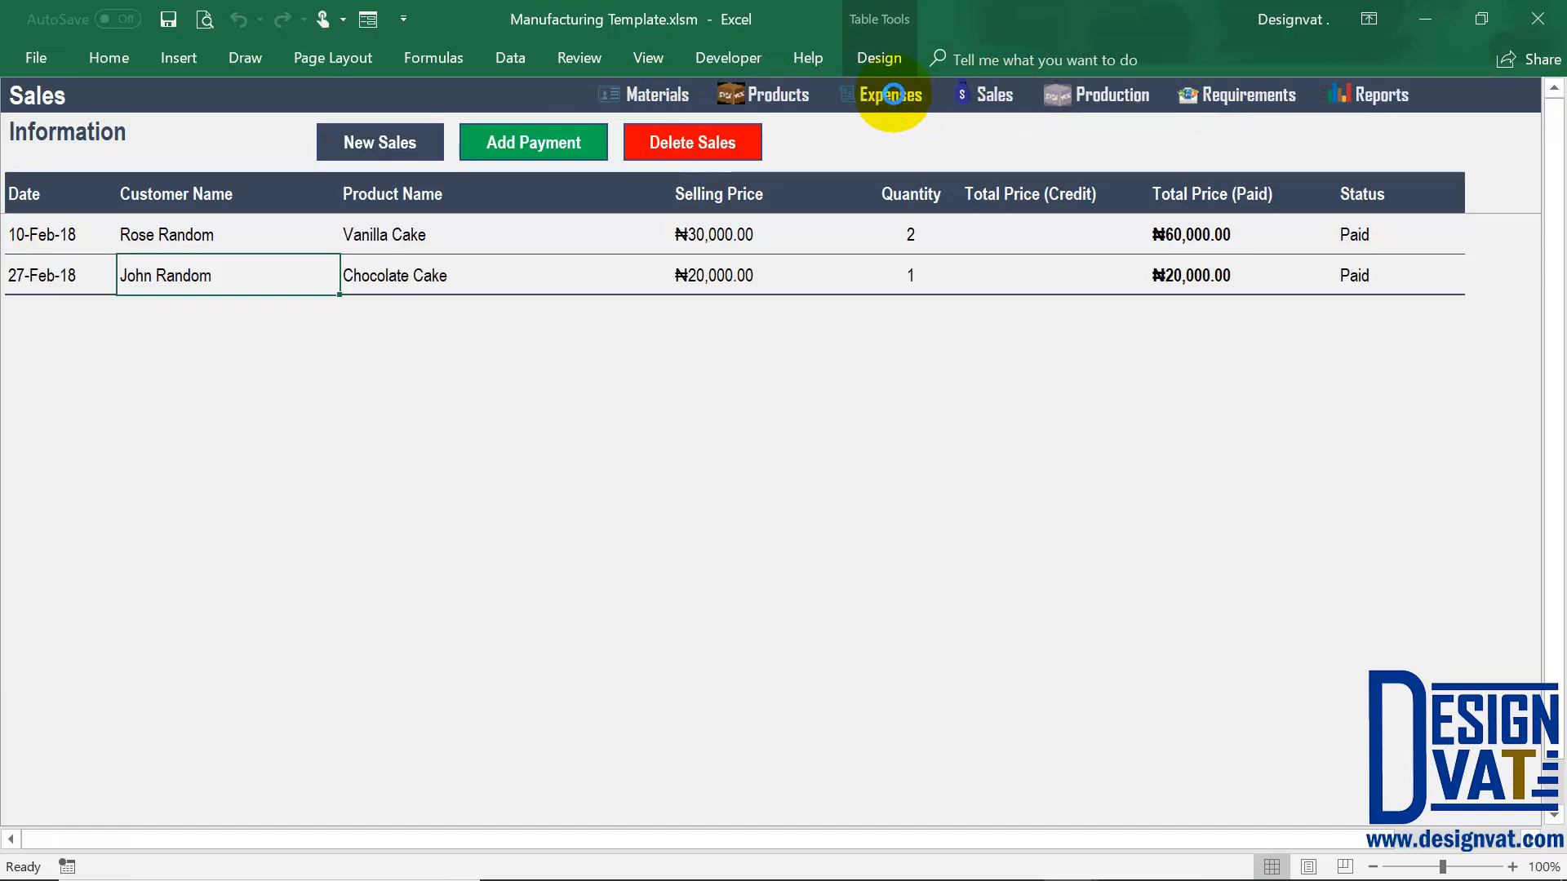
# Start a new expense record in the Expenses section and set its date to 10-02-2018
pyautogui.click(879, 104)
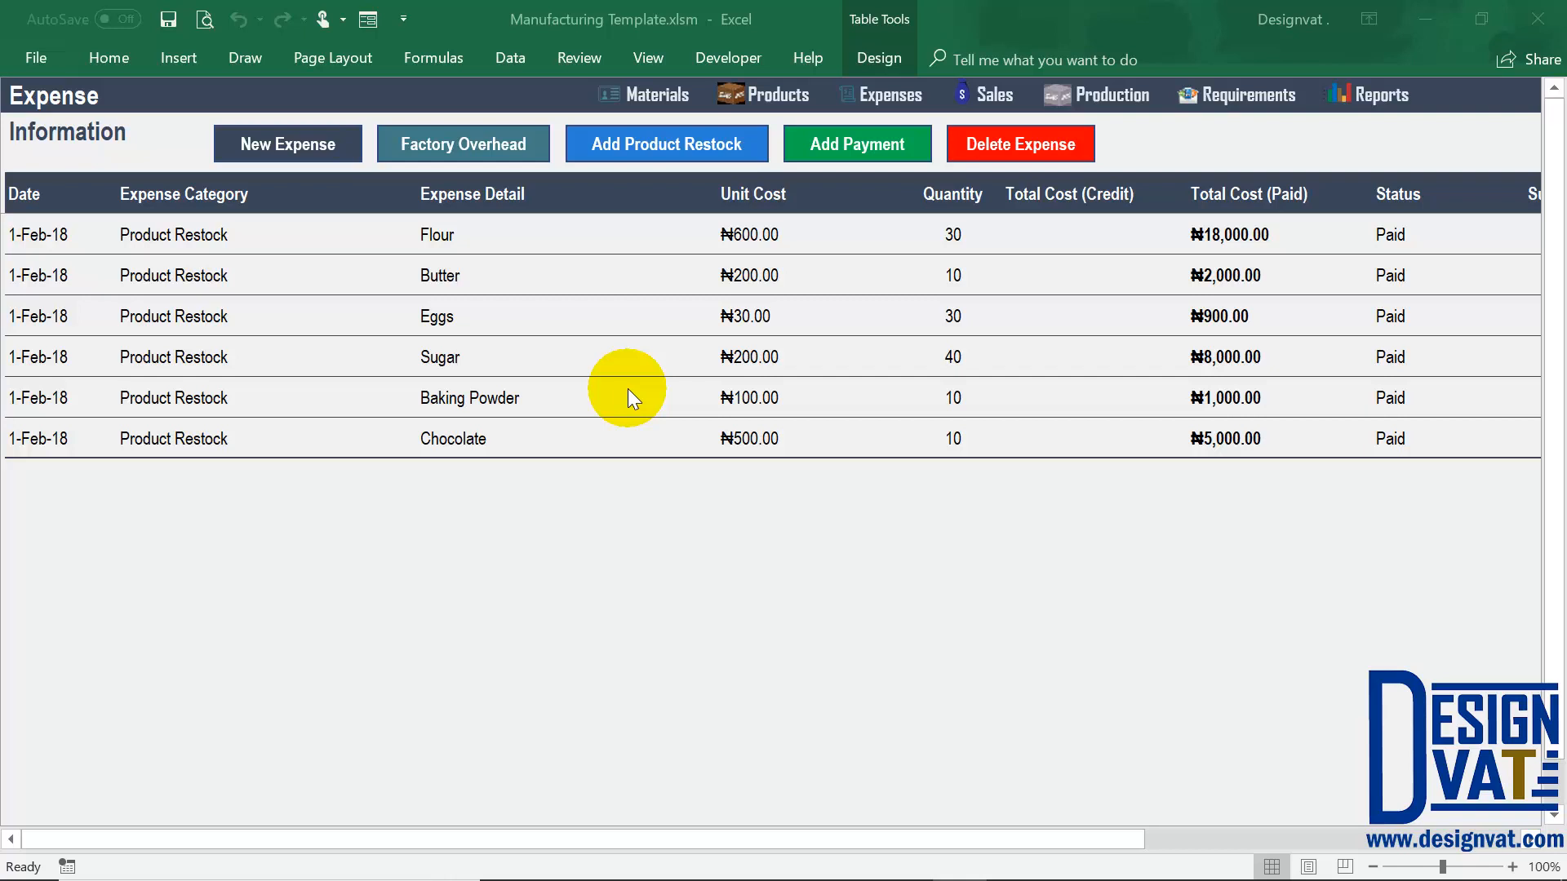
pyautogui.click(295, 148)
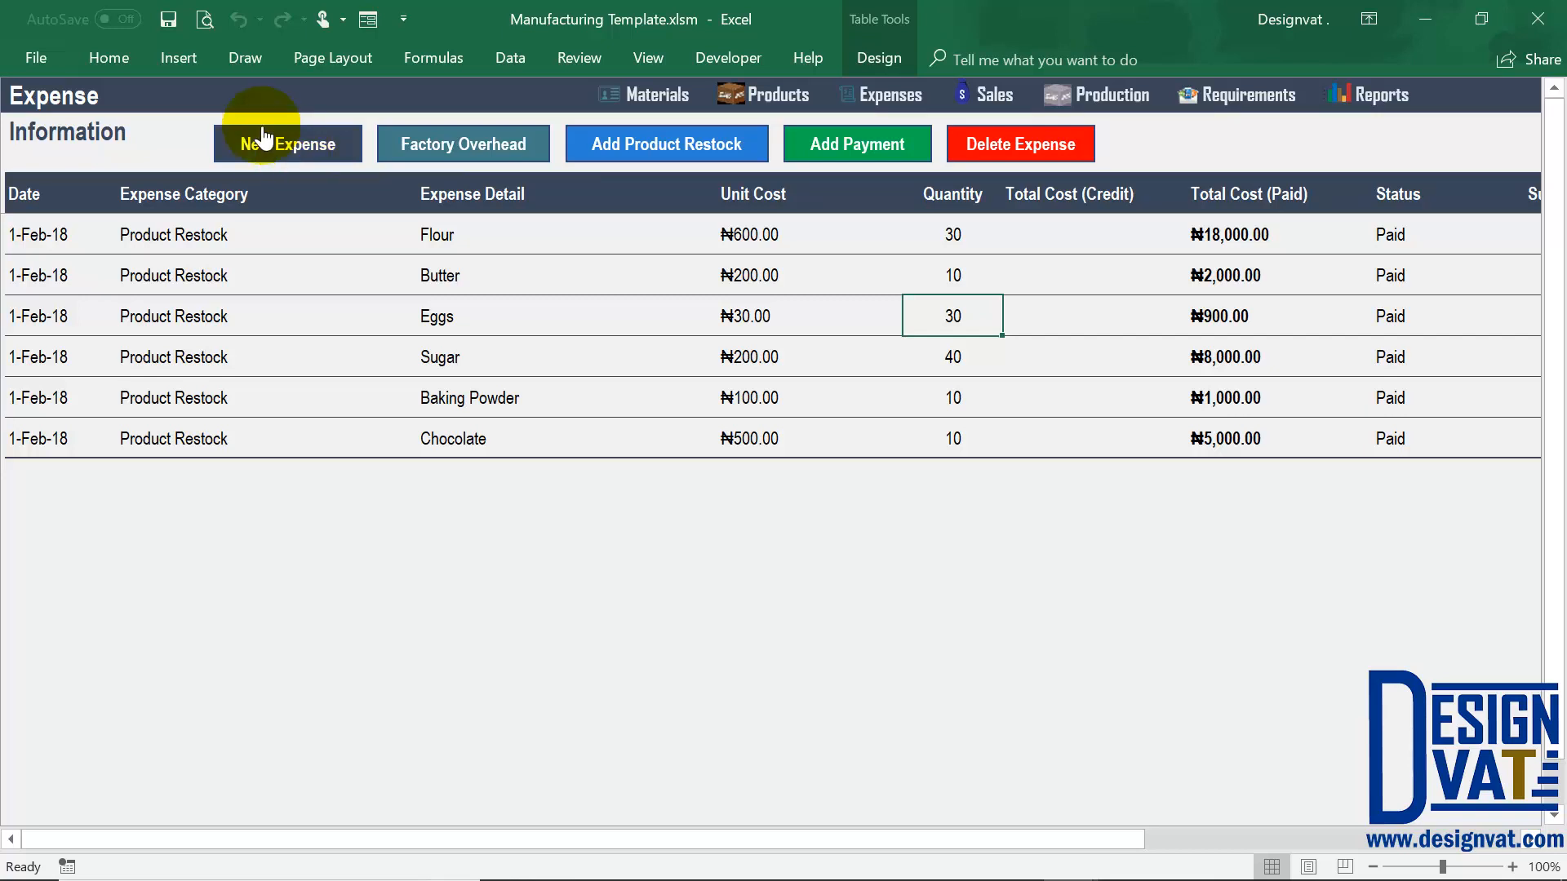
pyautogui.click(269, 147)
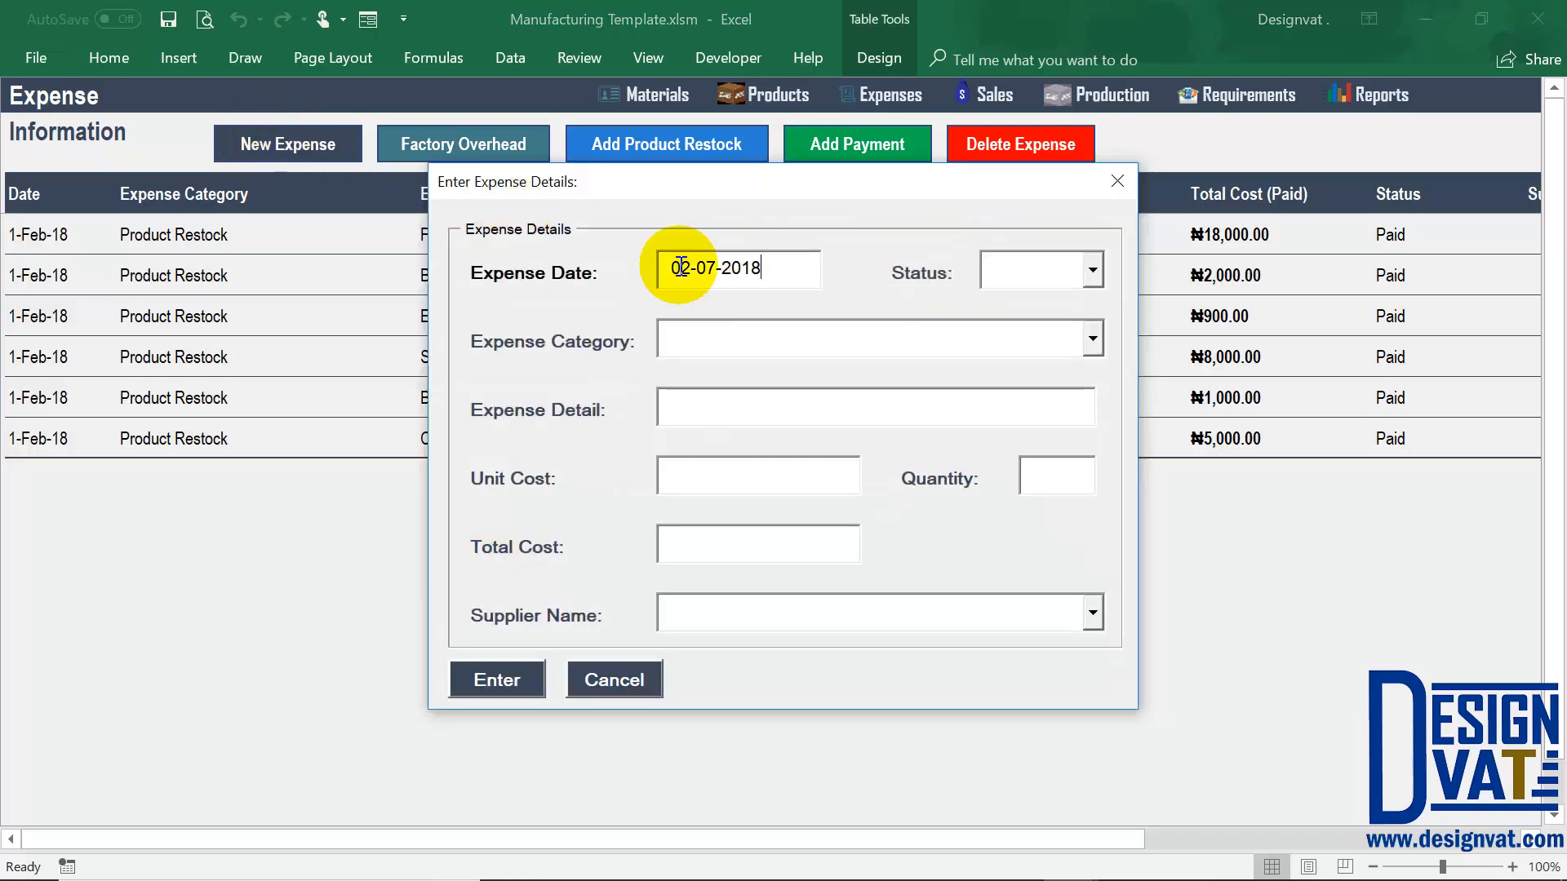
pyautogui.moveTo(767, 269); pyautogui.dragTo(665, 268)
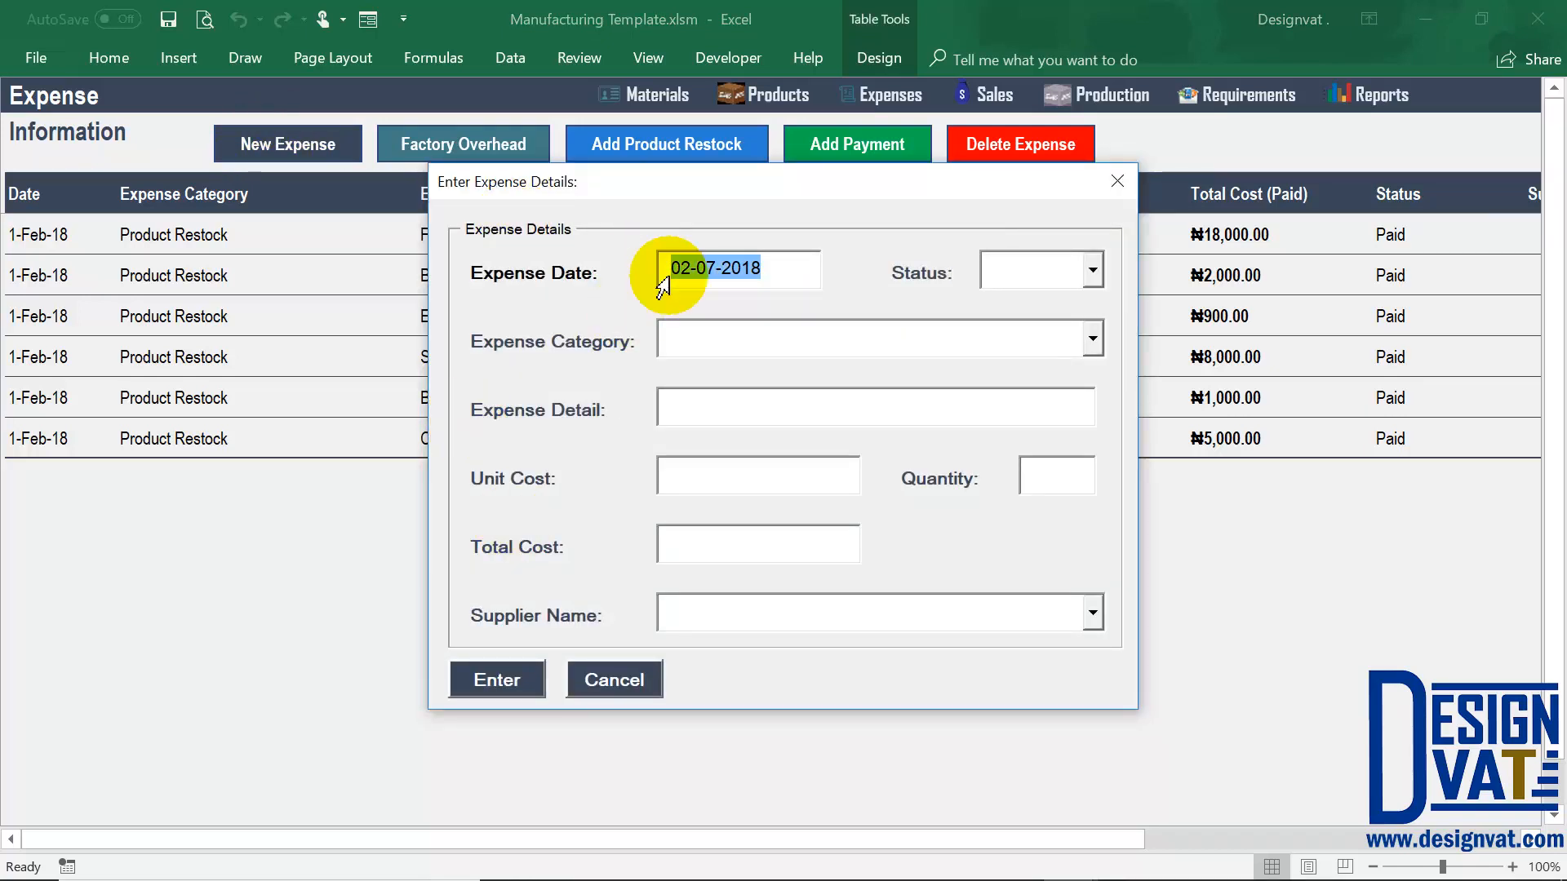
pyautogui.click(709, 267)
pyautogui.press('BackSpace')
pyautogui.write('2')
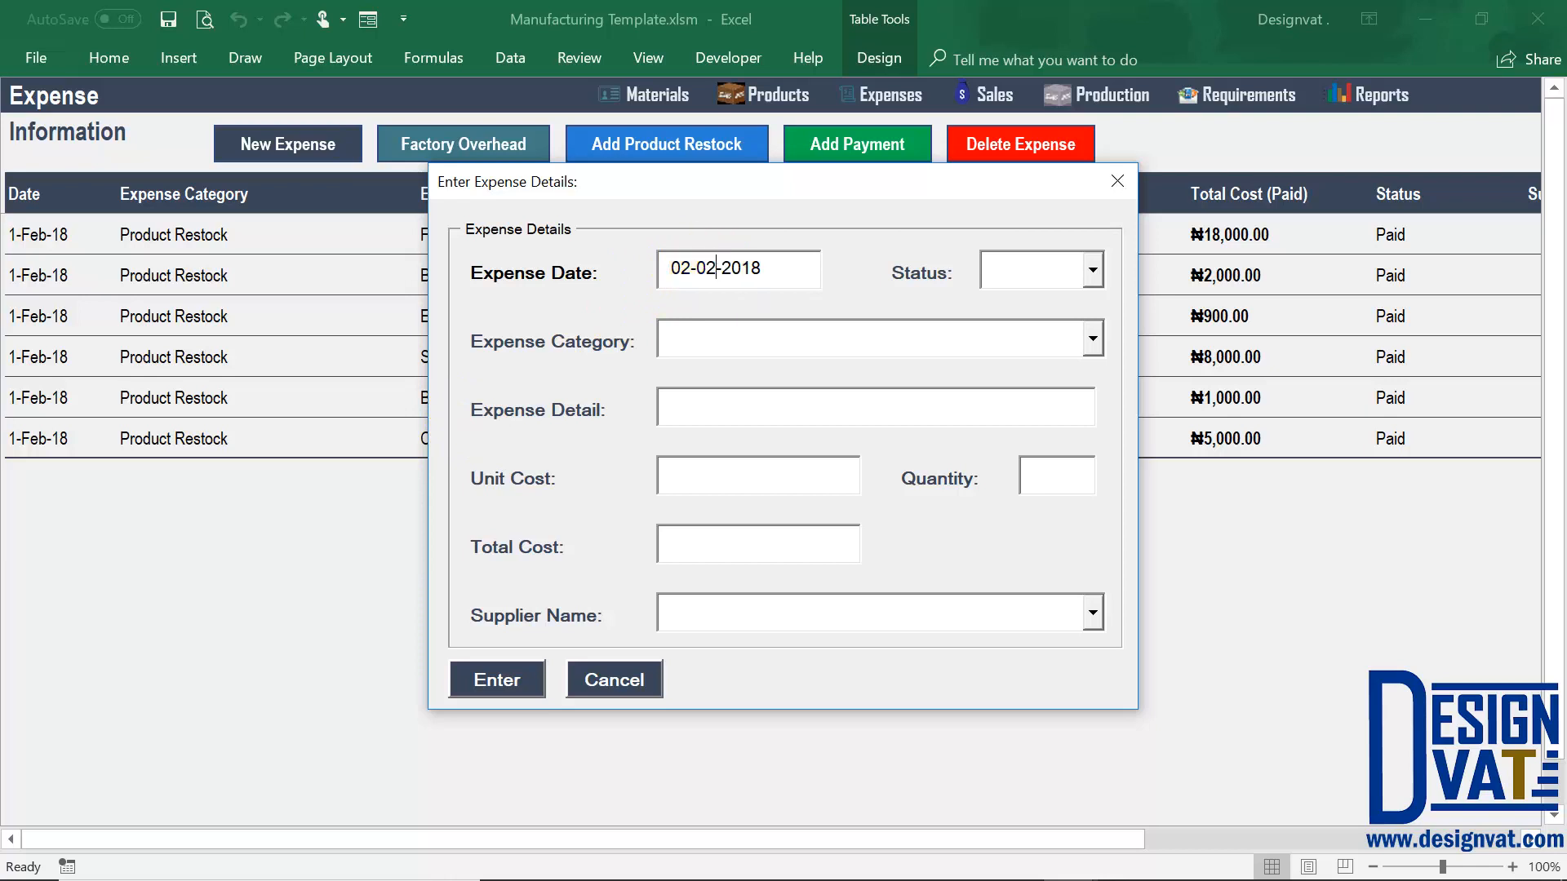
pyautogui.moveTo(690, 268); pyautogui.dragTo(657, 284)
pyautogui.write('10')
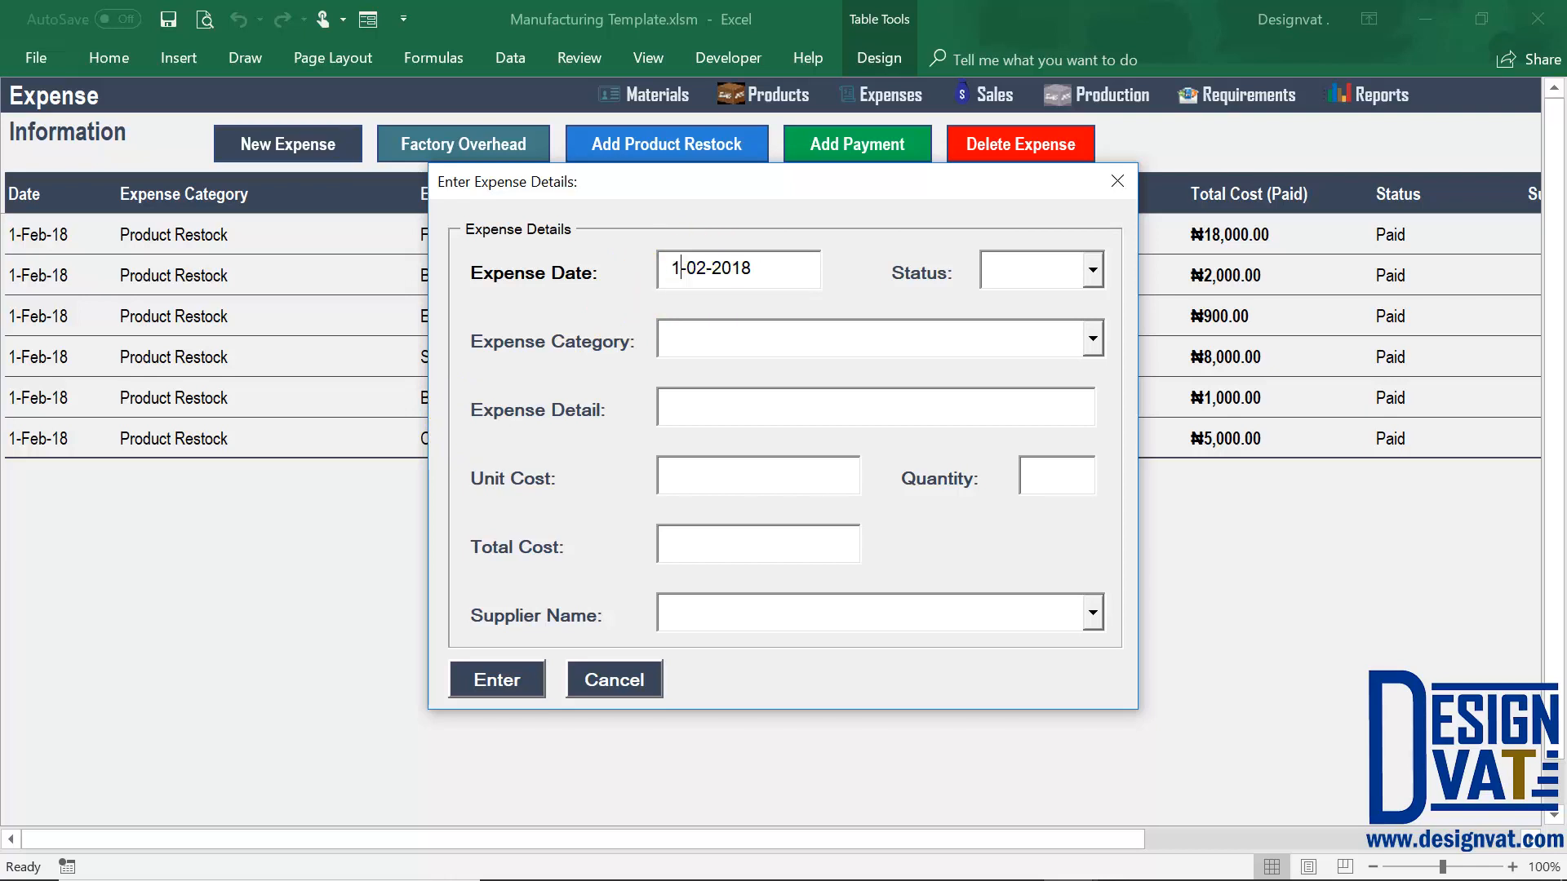
# Set the new expense's status to Paid and its category to Advertising | Marketing
pyautogui.click(1051, 276)
pyautogui.click(1027, 330)
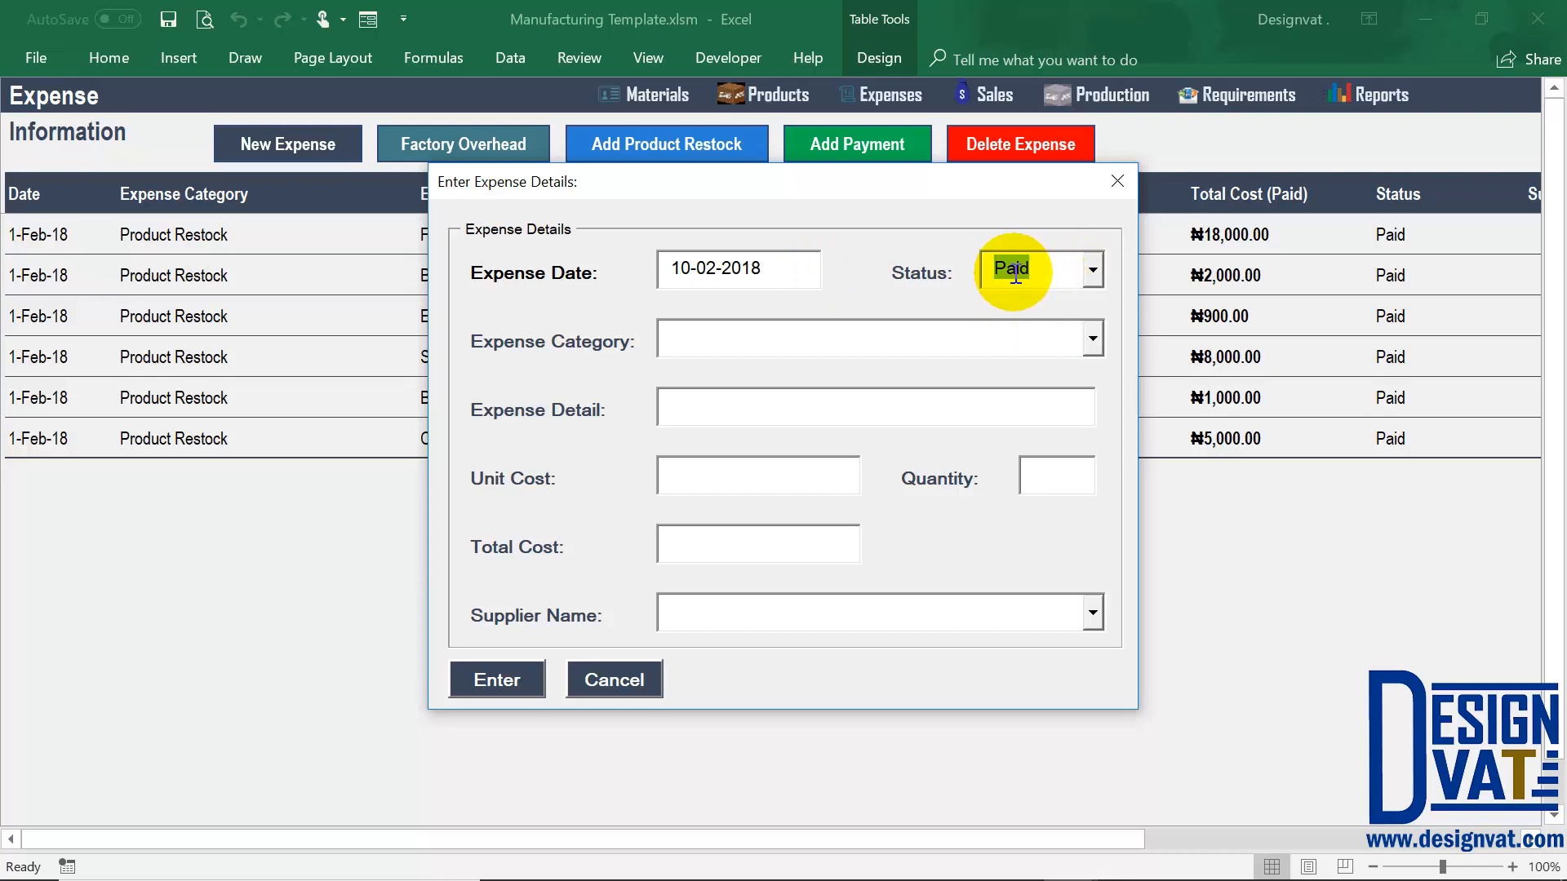
pyautogui.click(917, 343)
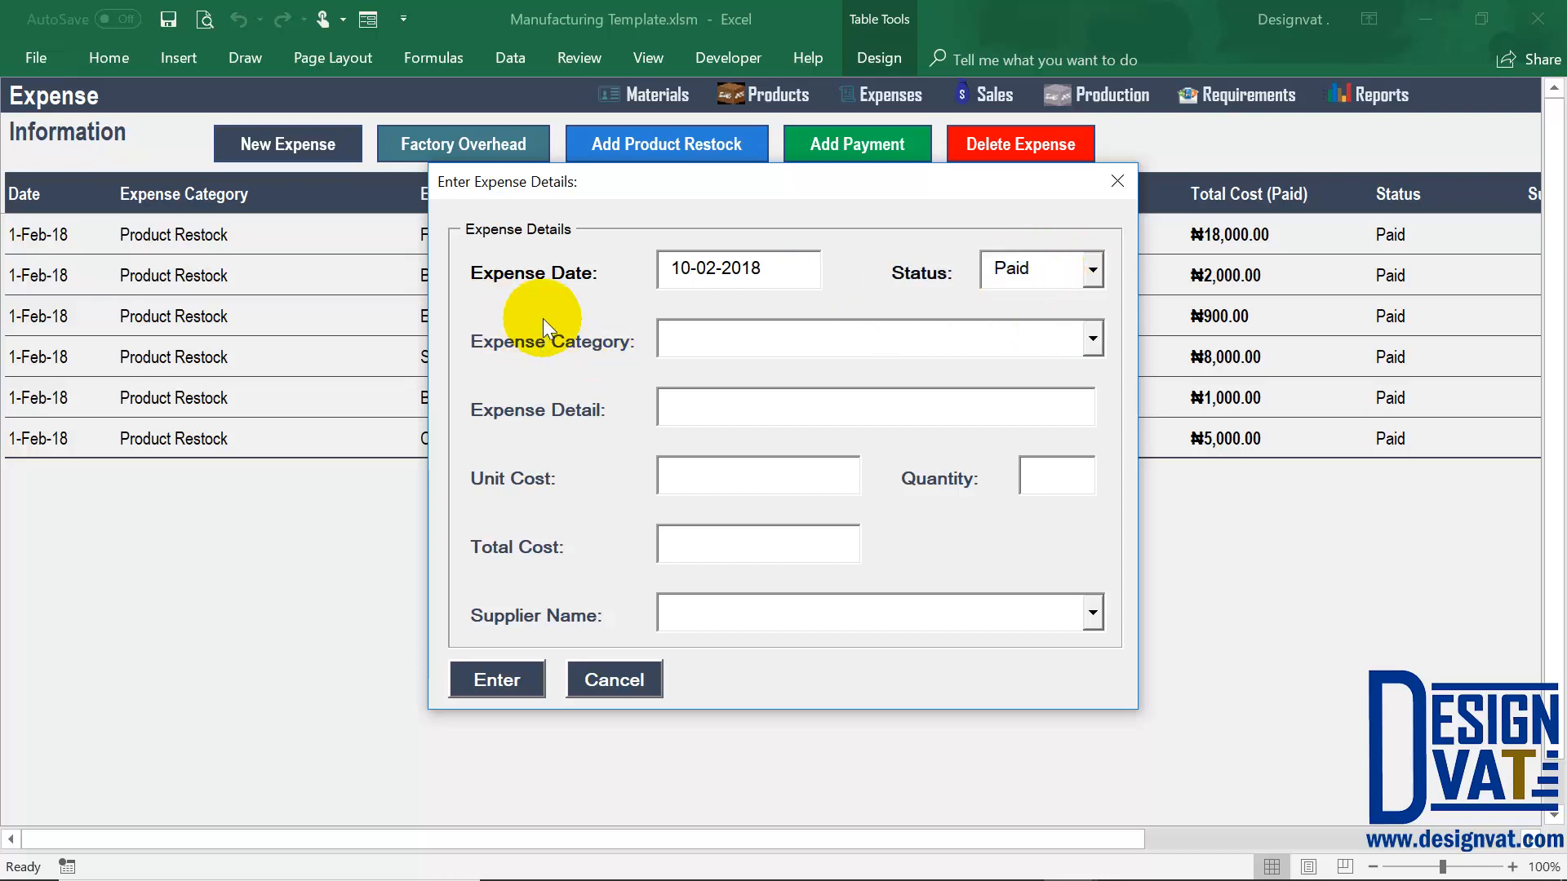
pyautogui.click(1093, 338)
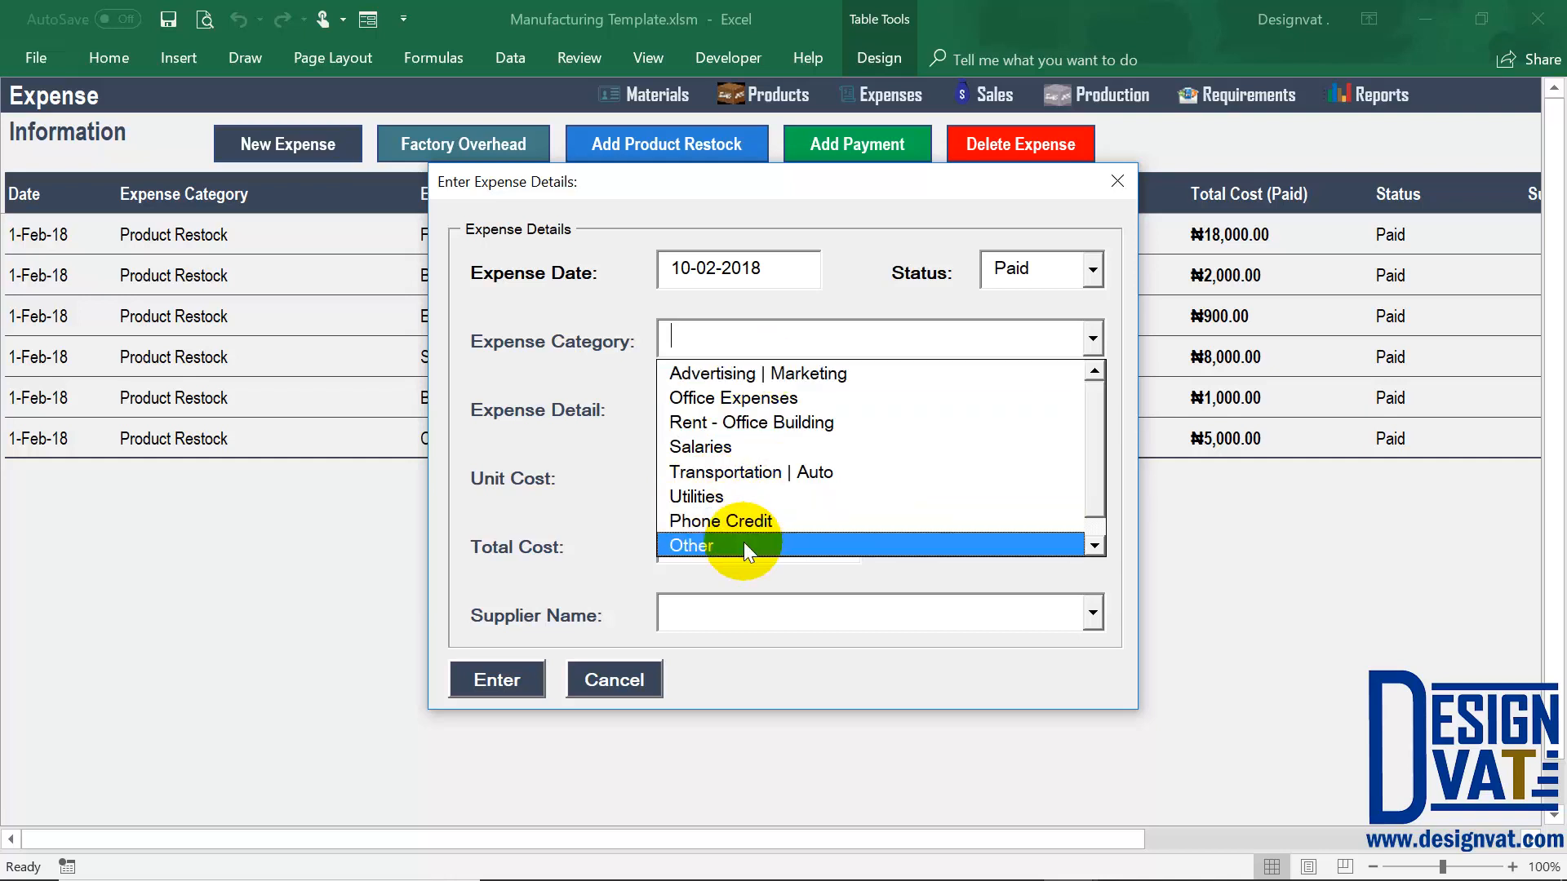
pyautogui.click(706, 374)
pyautogui.press('Tab')
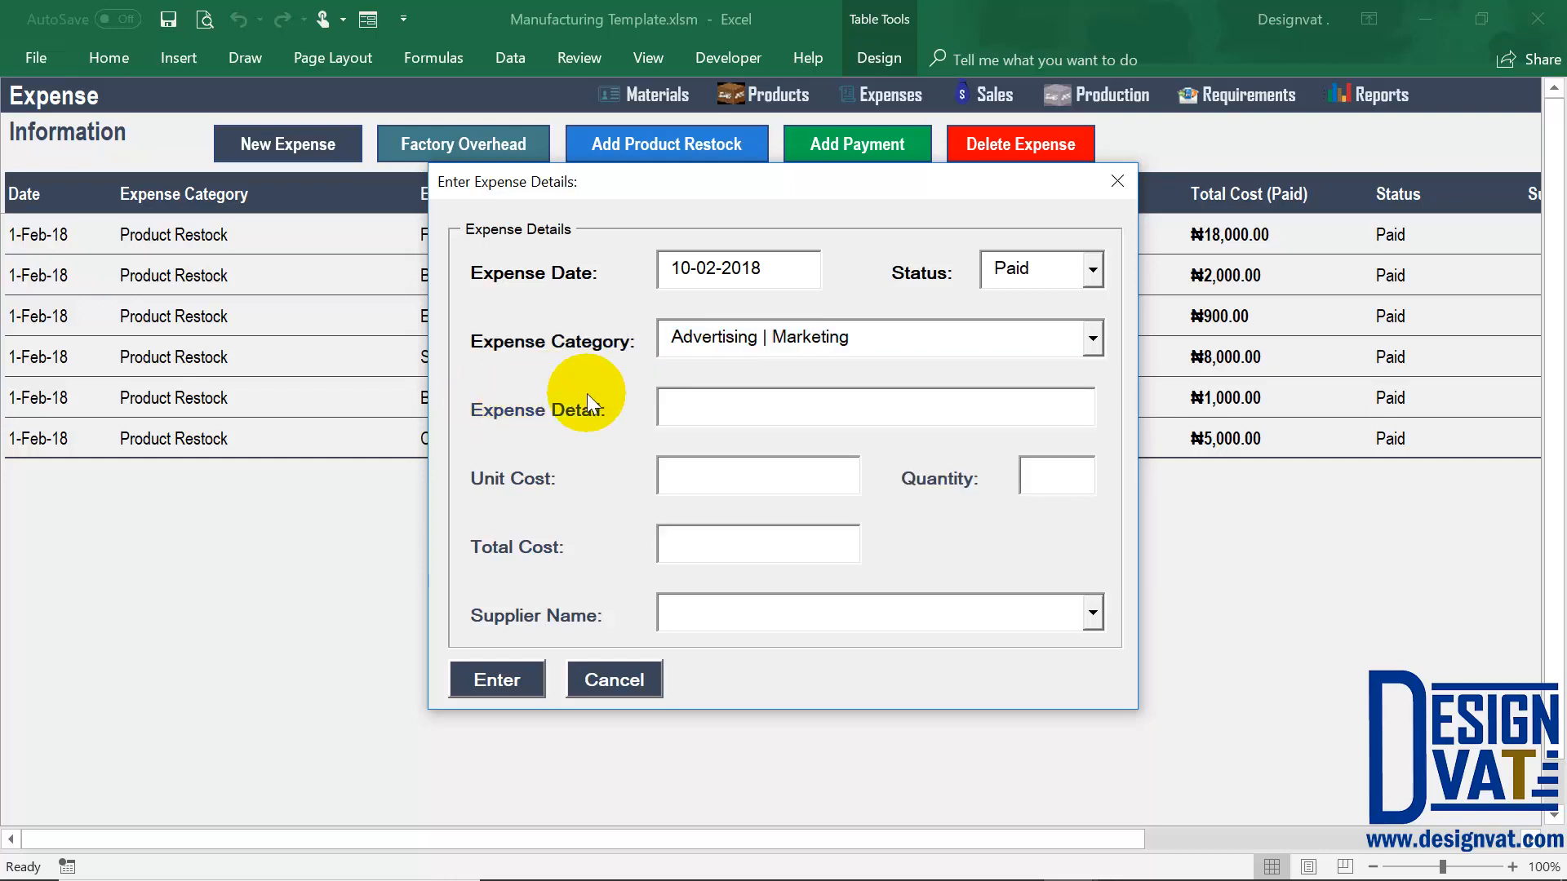
pyautogui.moveTo(853, 337); pyautogui.dragTo(670, 336)
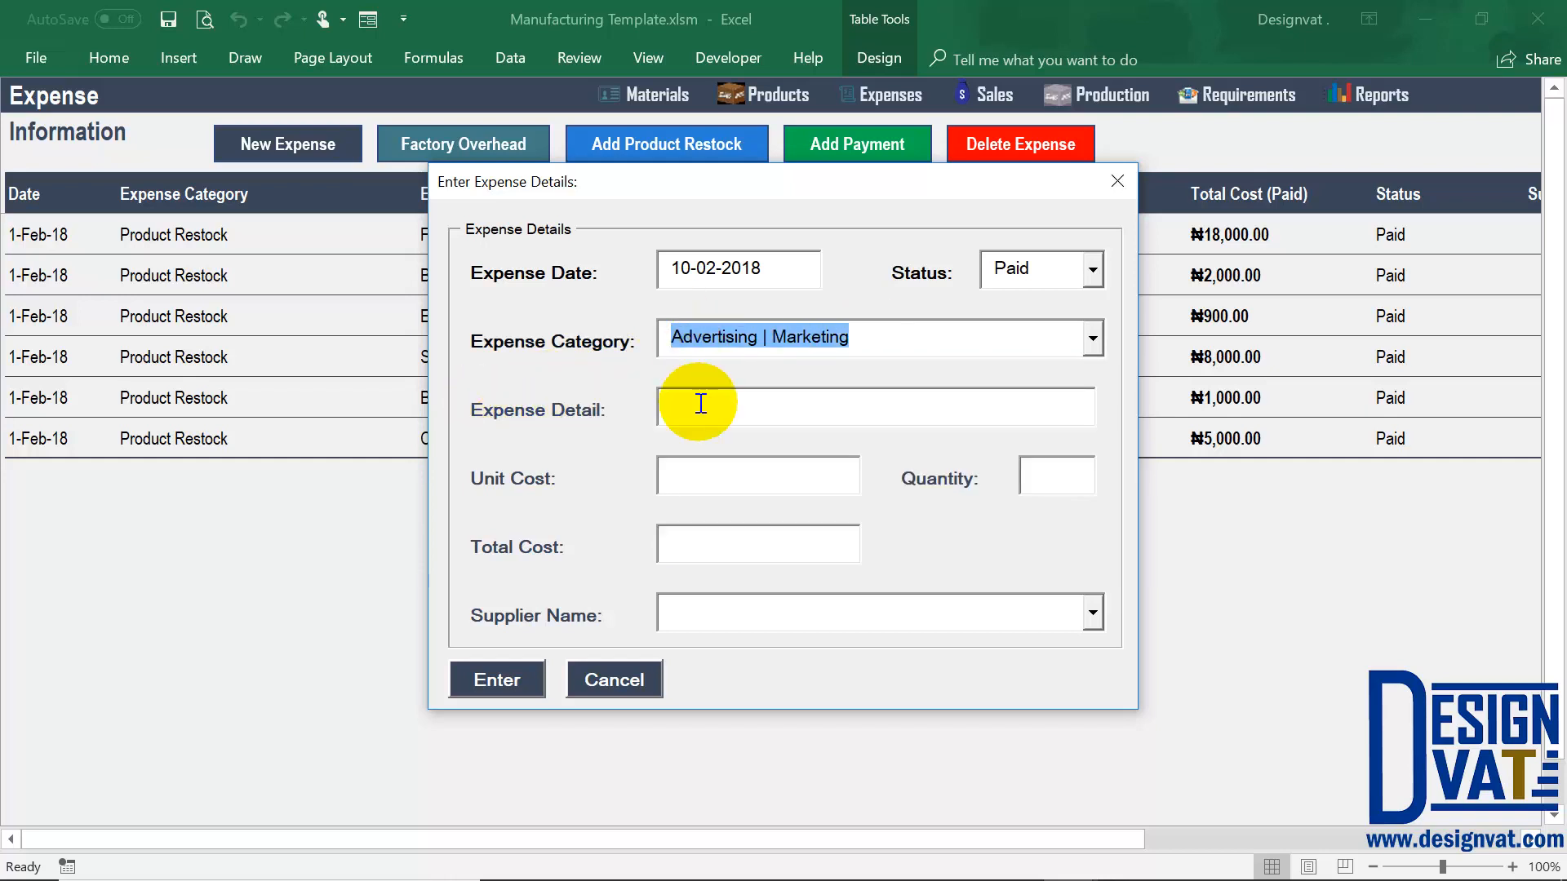
# Enter Facebook February Campaign as the expense detail
pyautogui.click(700, 403)
pyautogui.write('Facebook ')
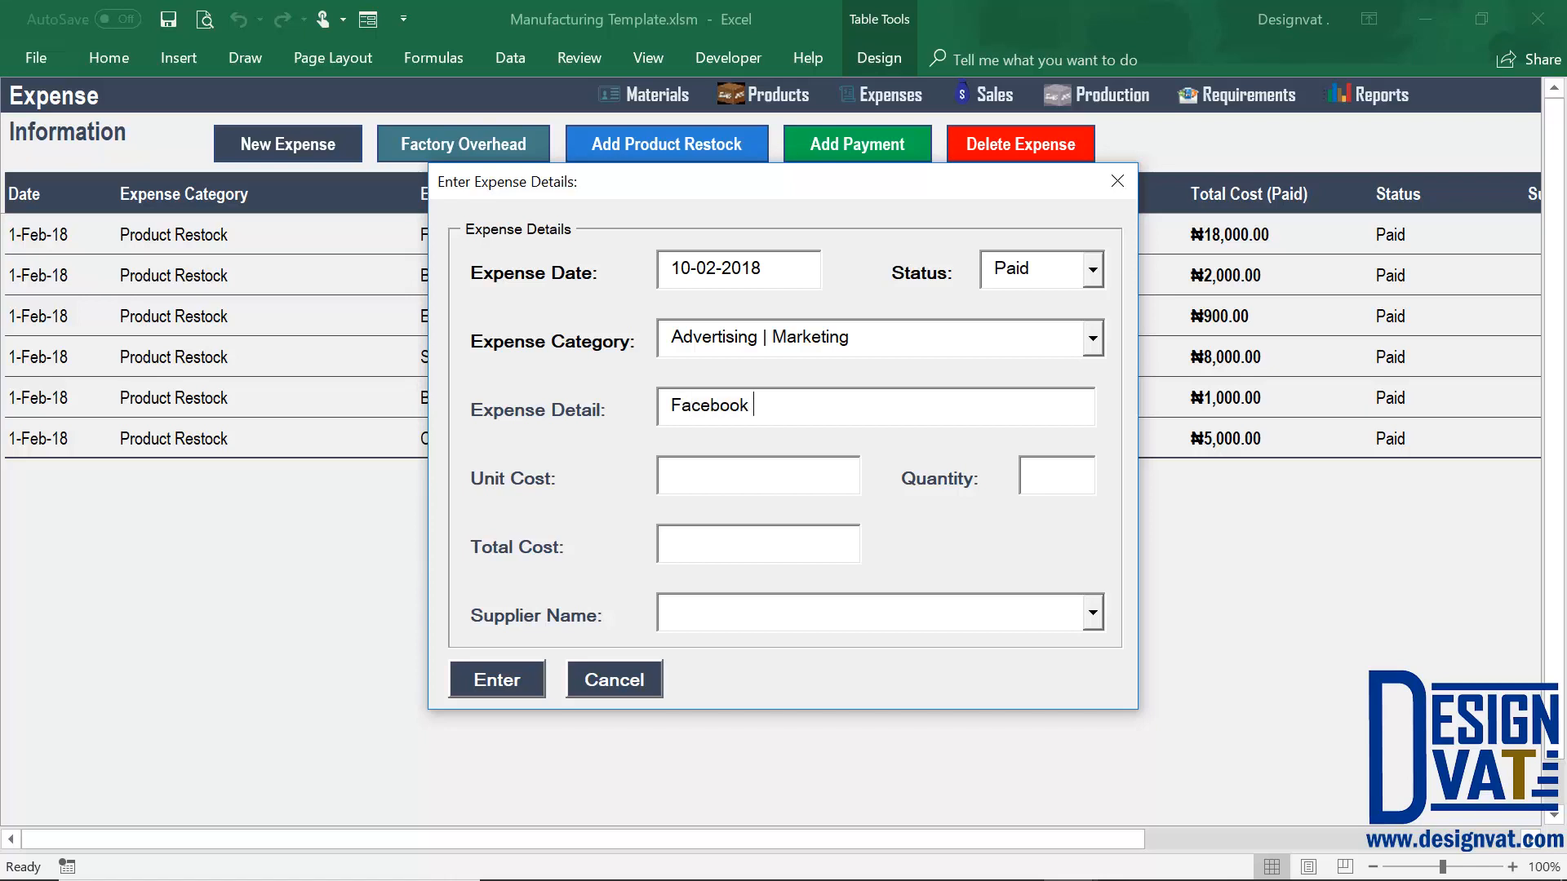
pyautogui.write('April Campai')
pyautogui.write('gn')
pyautogui.doubleClick(772, 406)
pyautogui.write('February')
# Set the unit cost to 20,000 and the quantity to 1, record the advertising expense, and check its new row
pyautogui.click(683, 466)
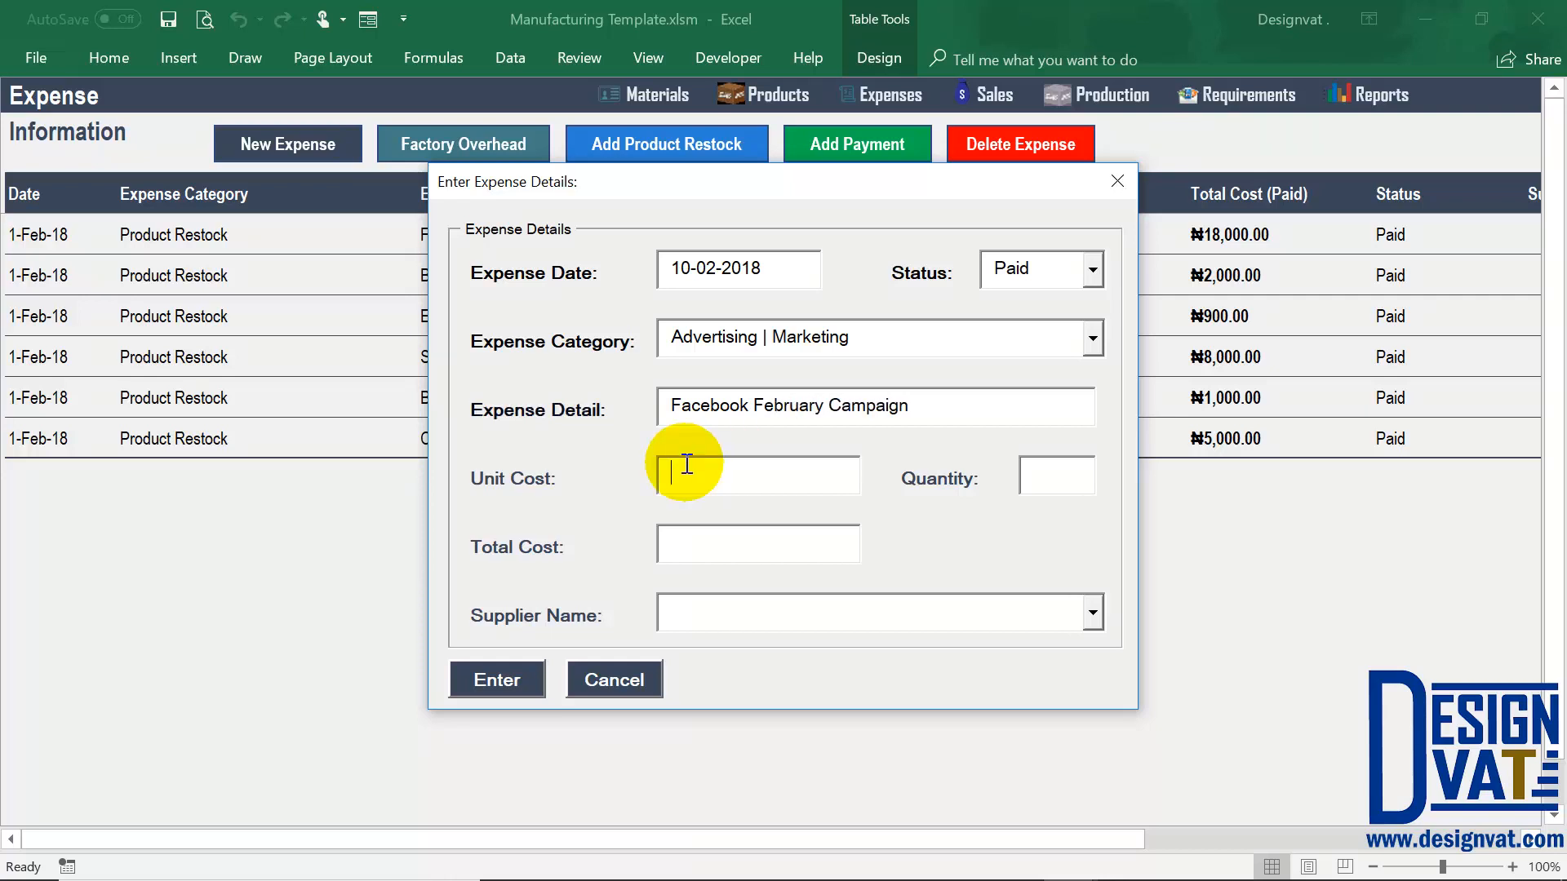
pyautogui.write('20,000')
pyautogui.press('Tab')
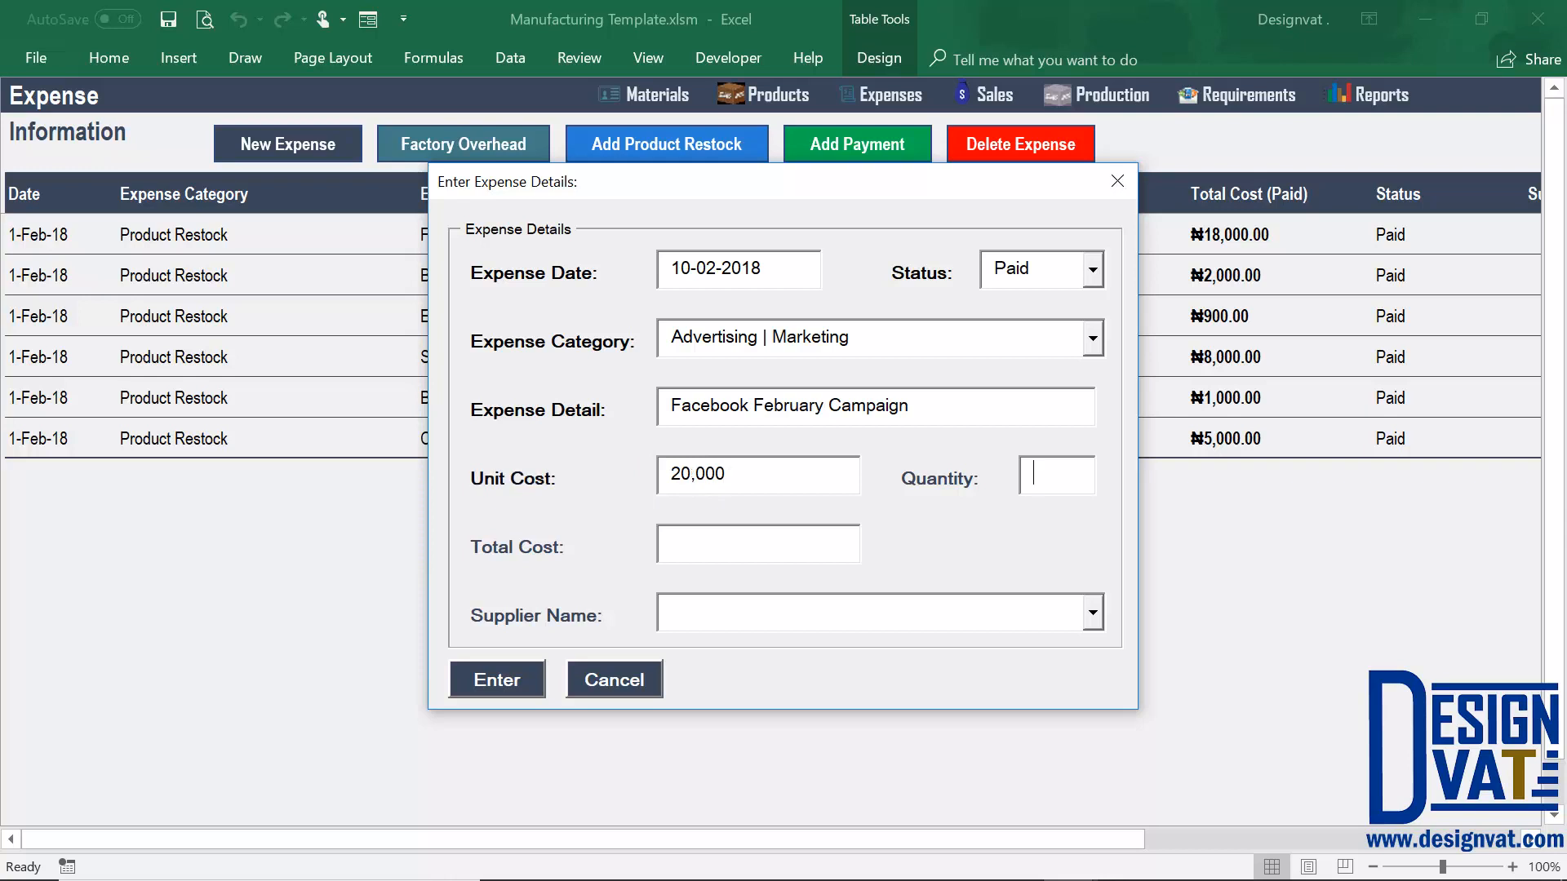
pyautogui.write('1')
pyautogui.press('Tab')
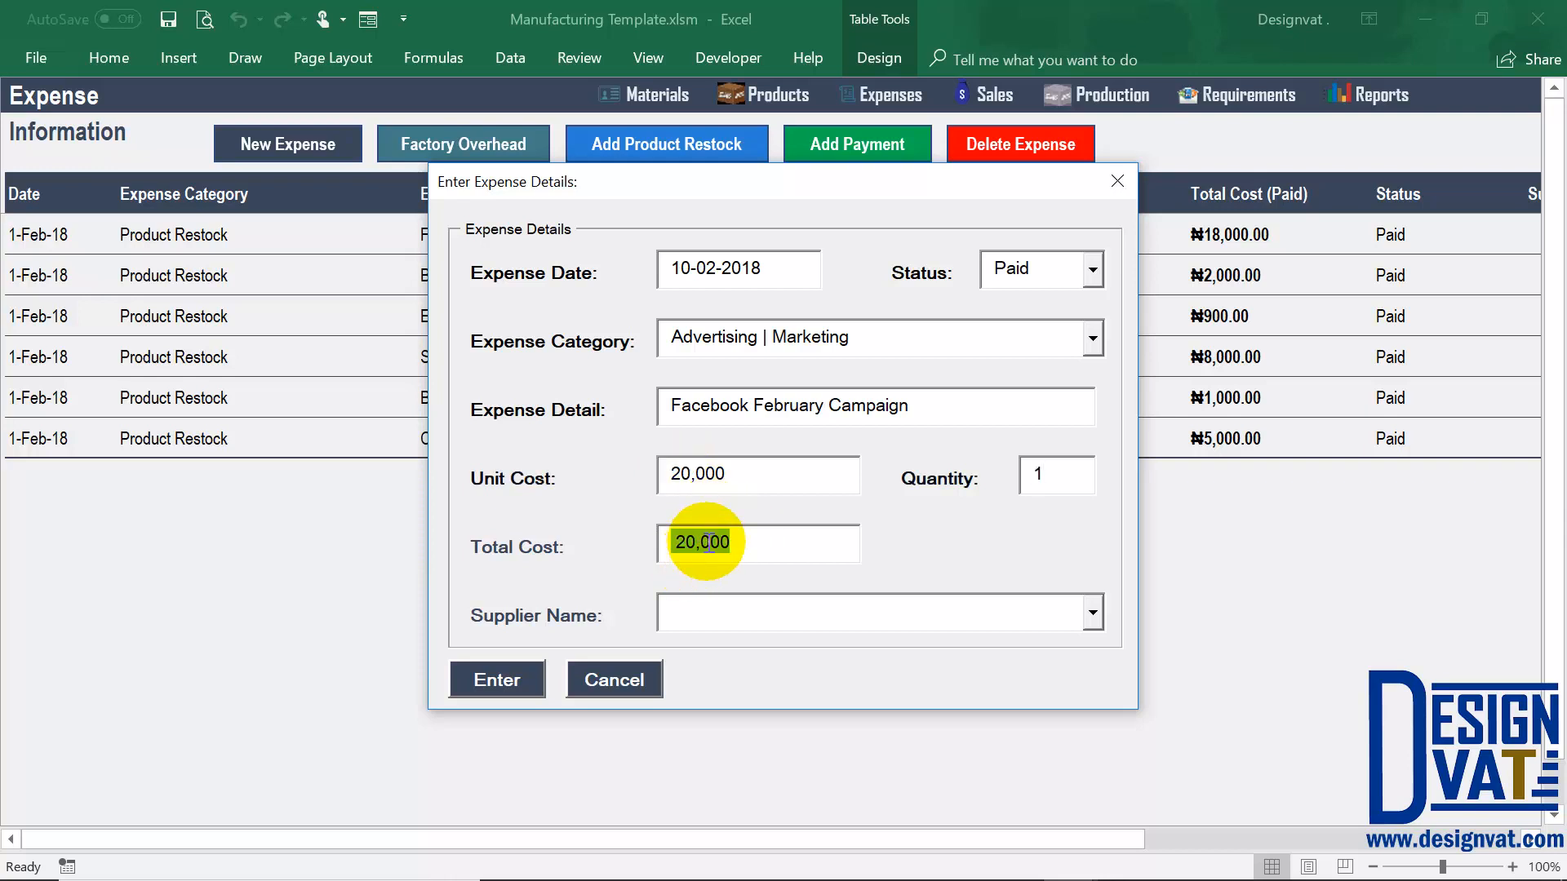
pyautogui.click(488, 681)
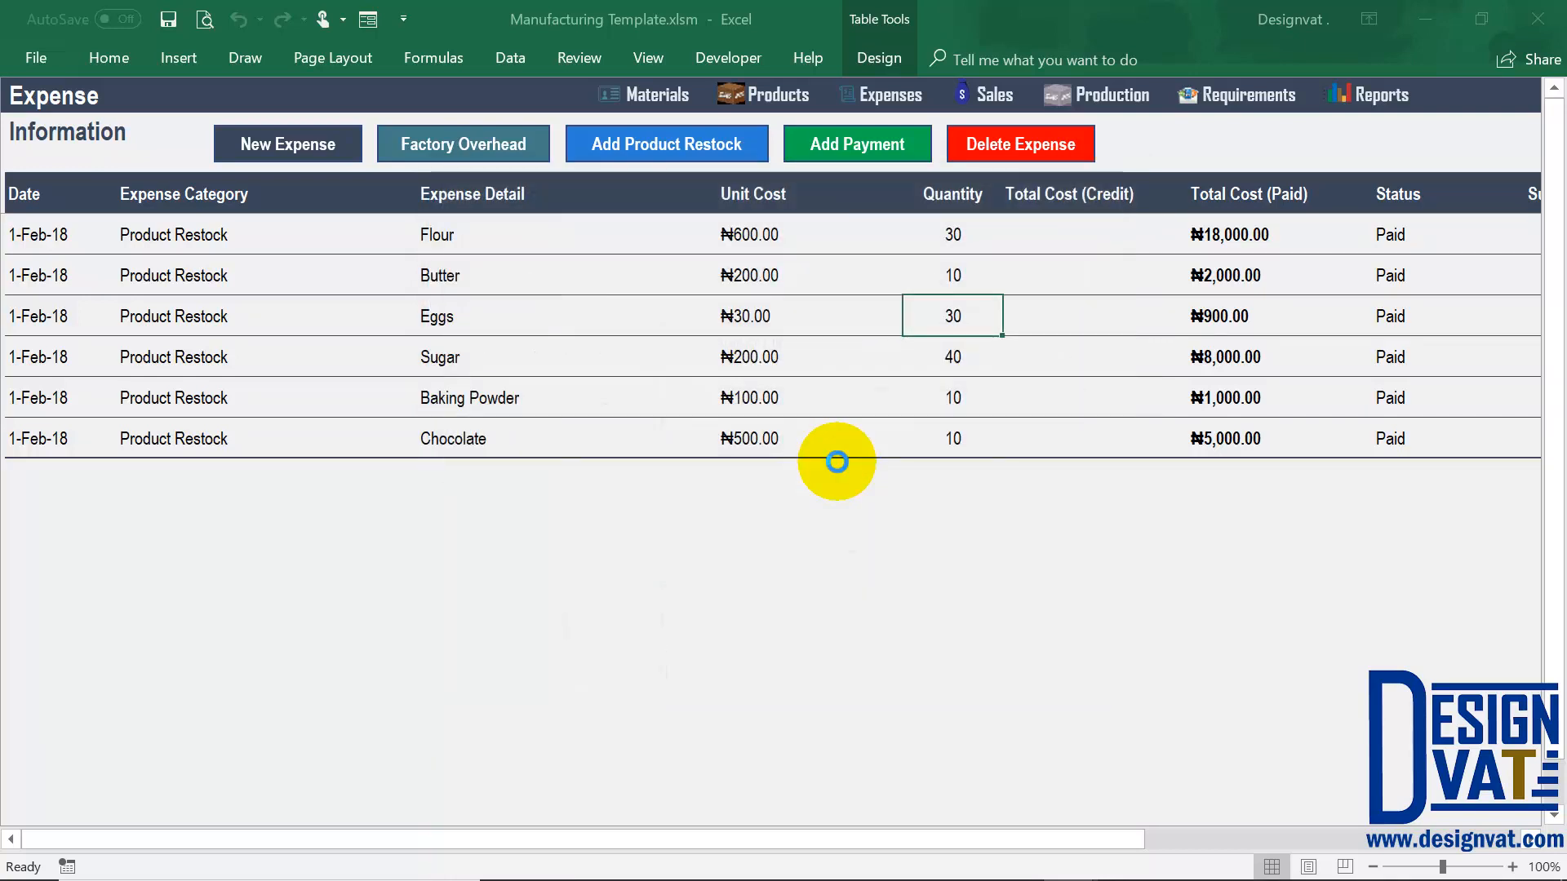
pyautogui.click(797, 526)
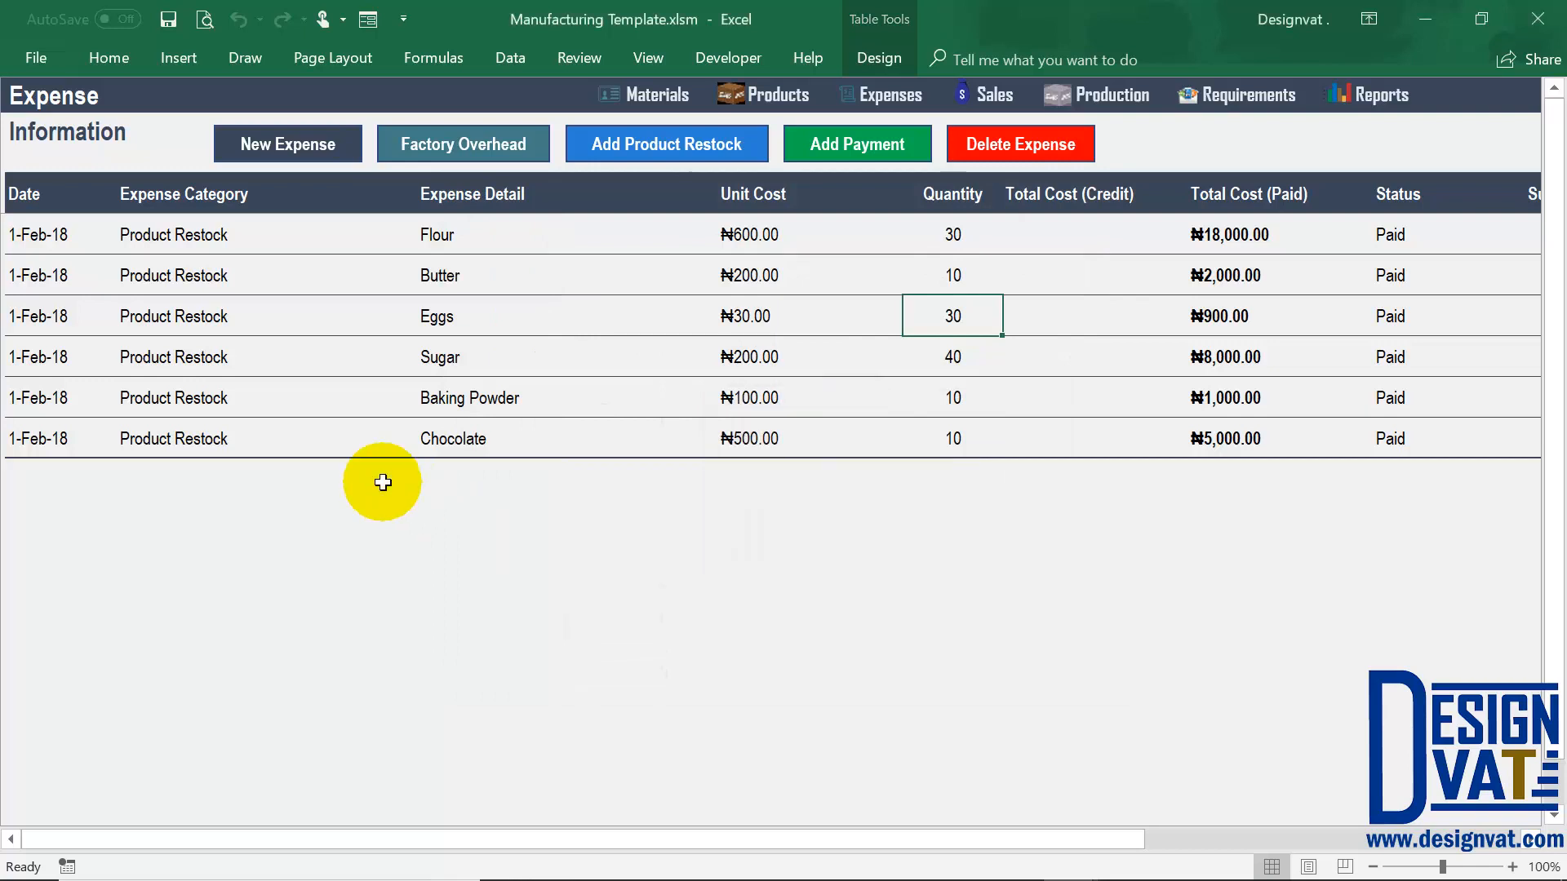
pyautogui.click(52, 479)
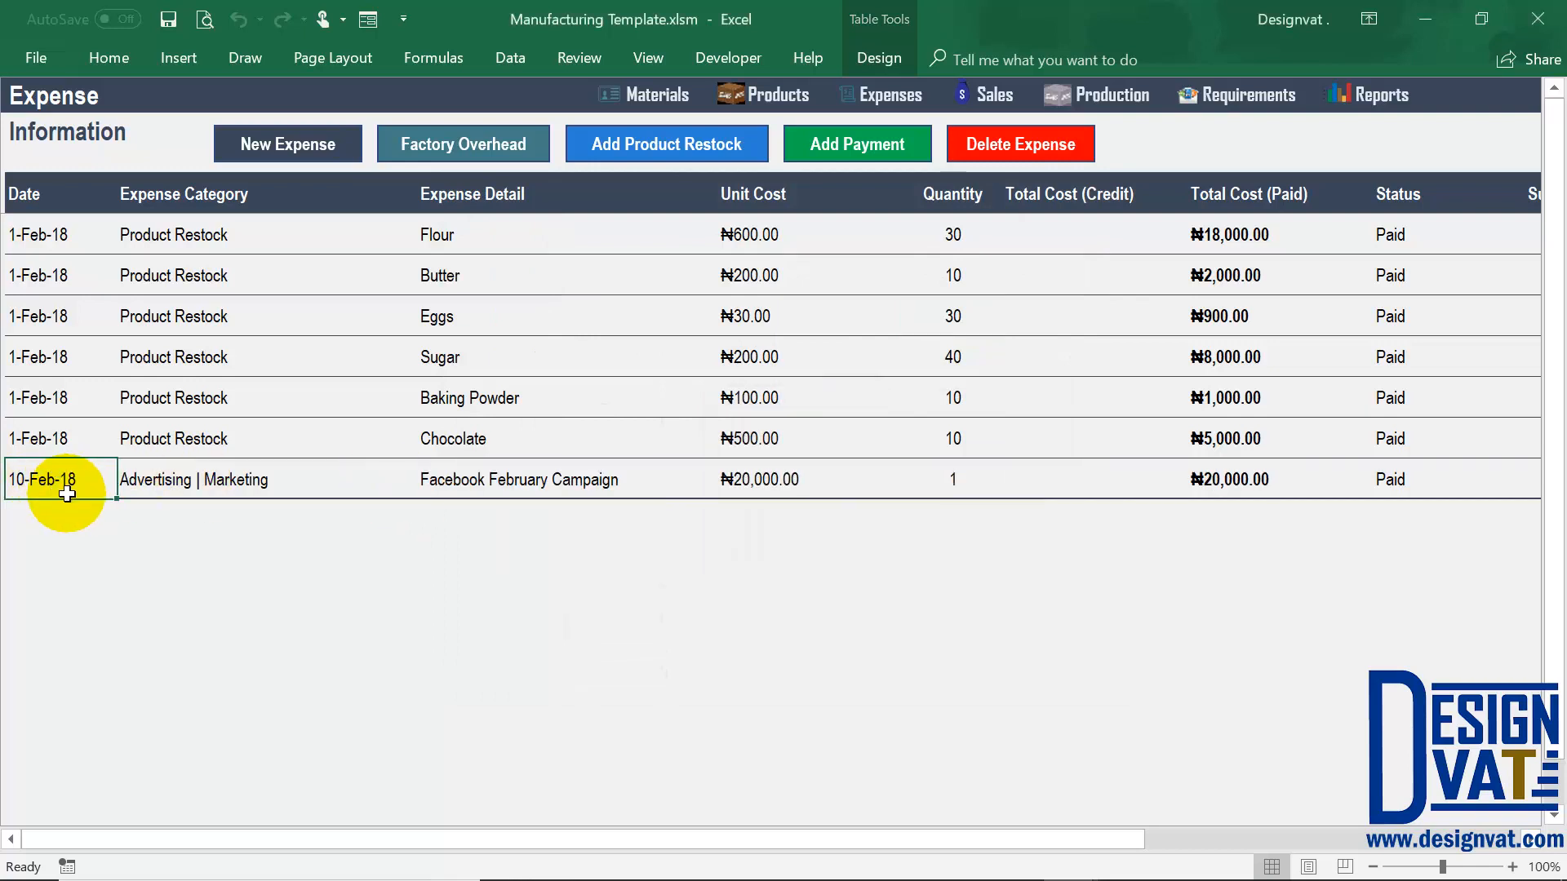
pyautogui.click(269, 151)
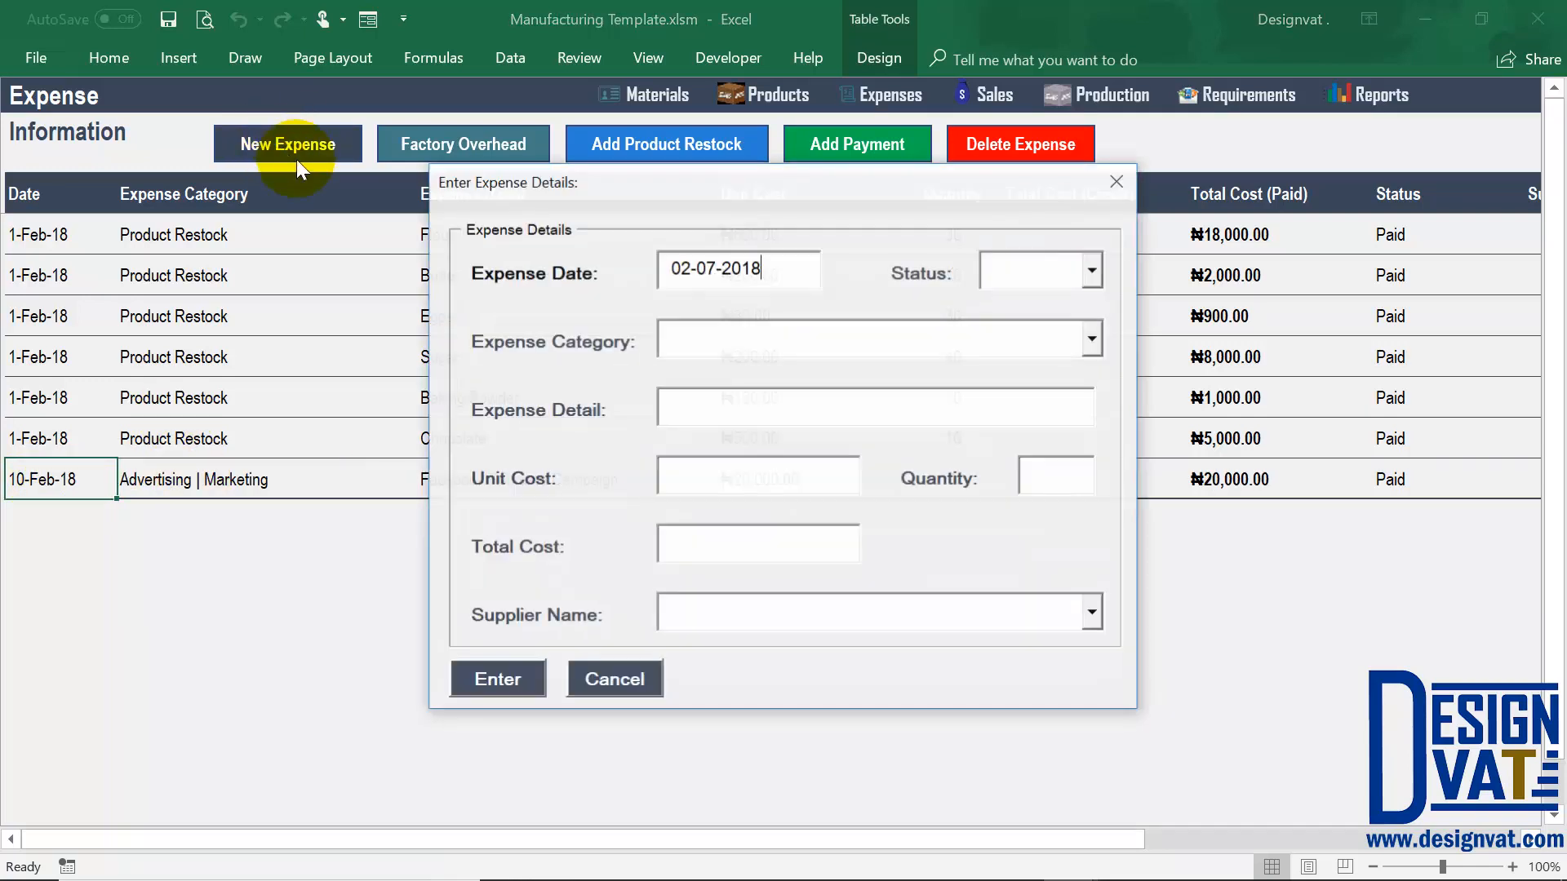
pyautogui.click(1088, 344)
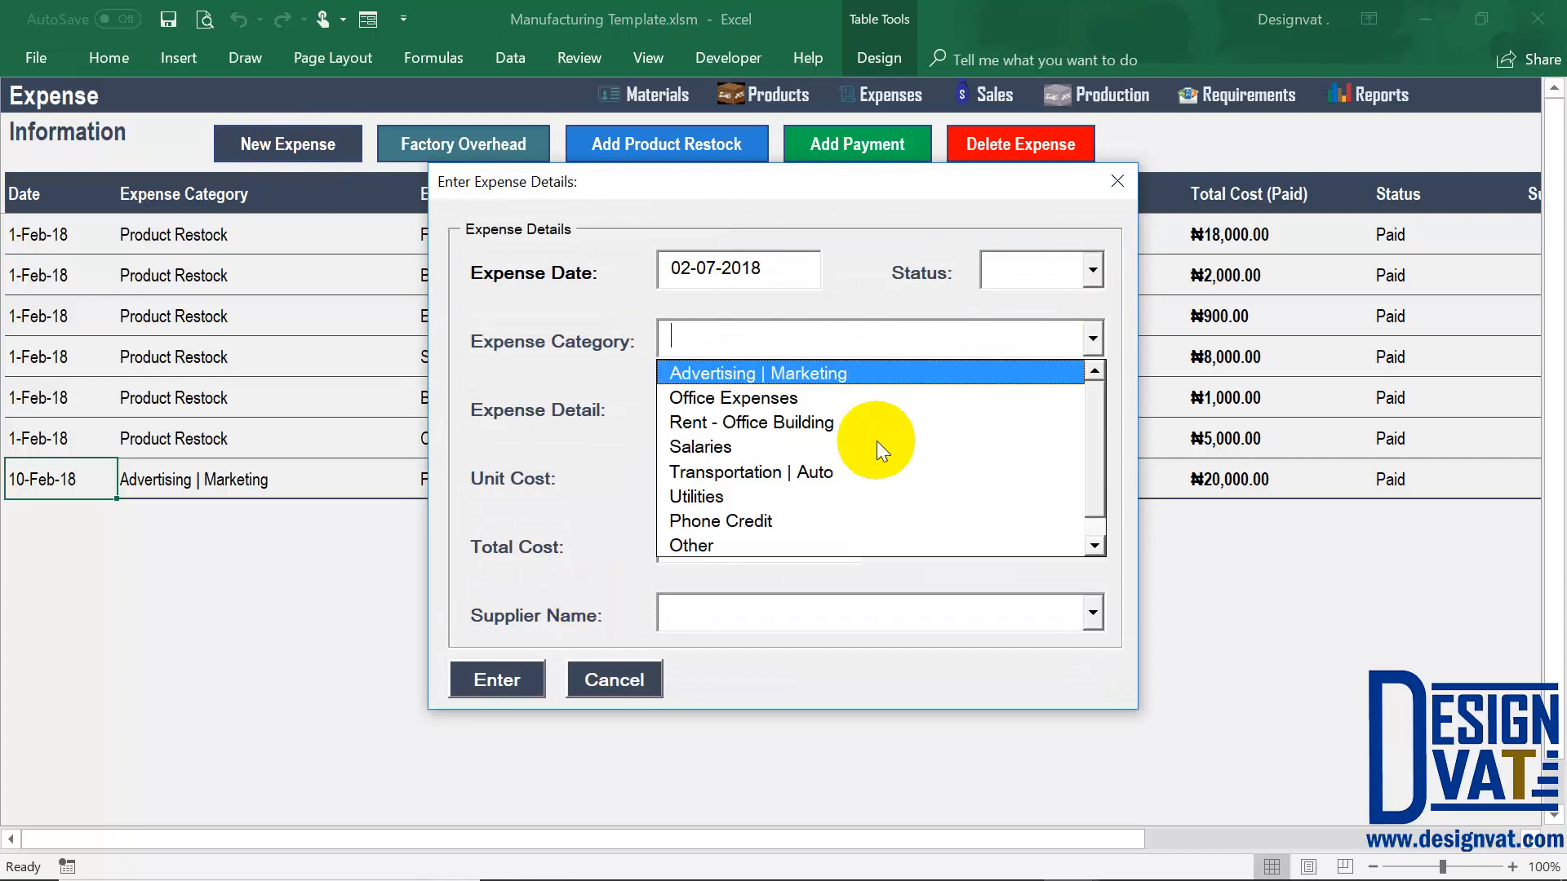
pyautogui.click(556, 339)
pyautogui.click(693, 413)
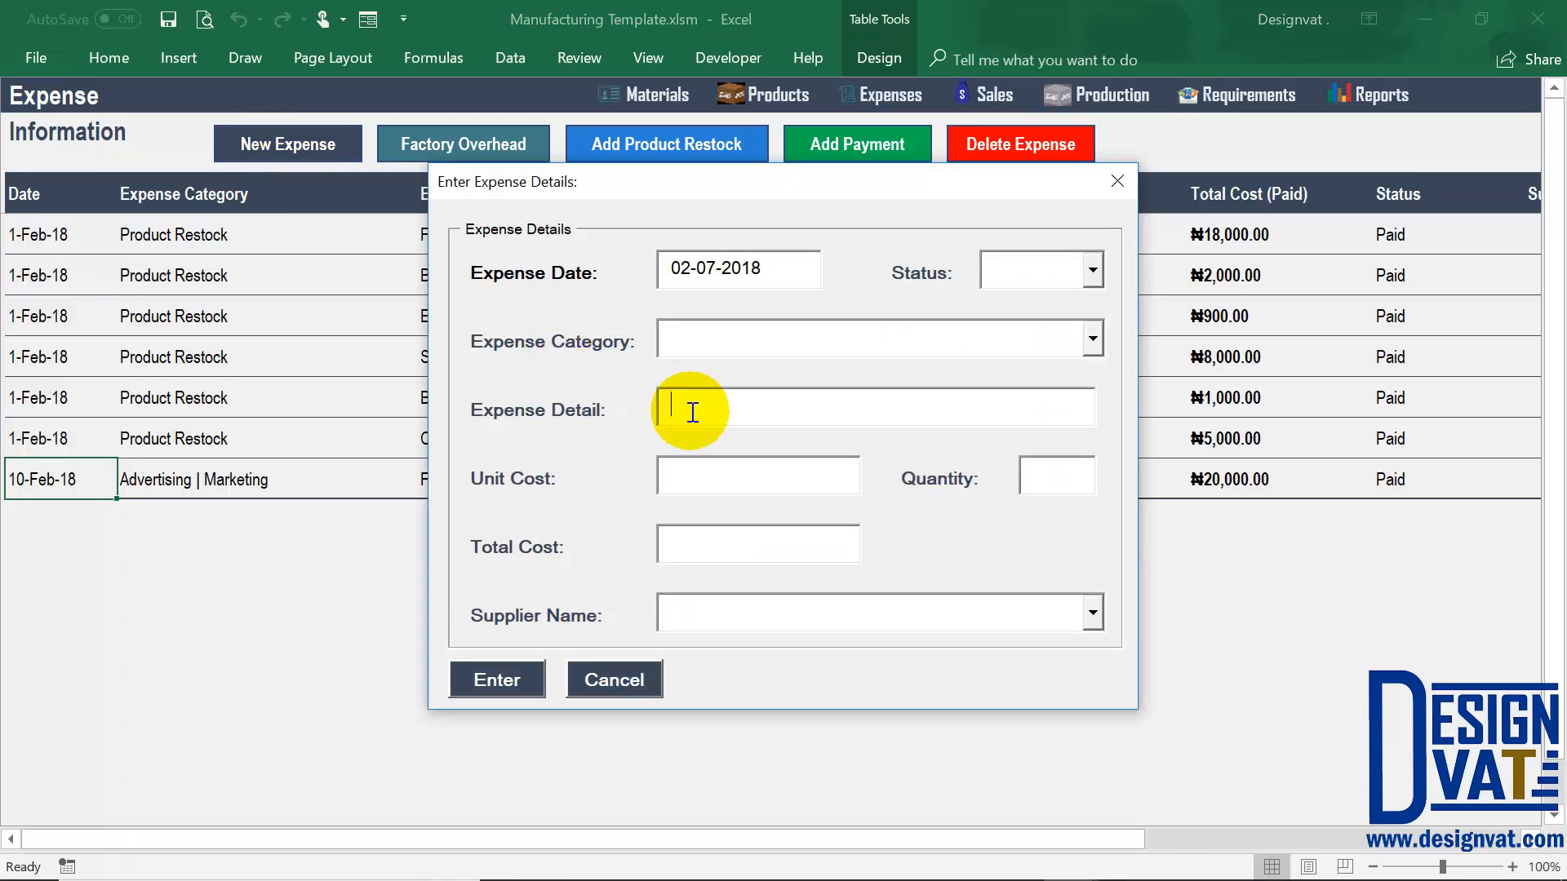
pyautogui.click(688, 480)
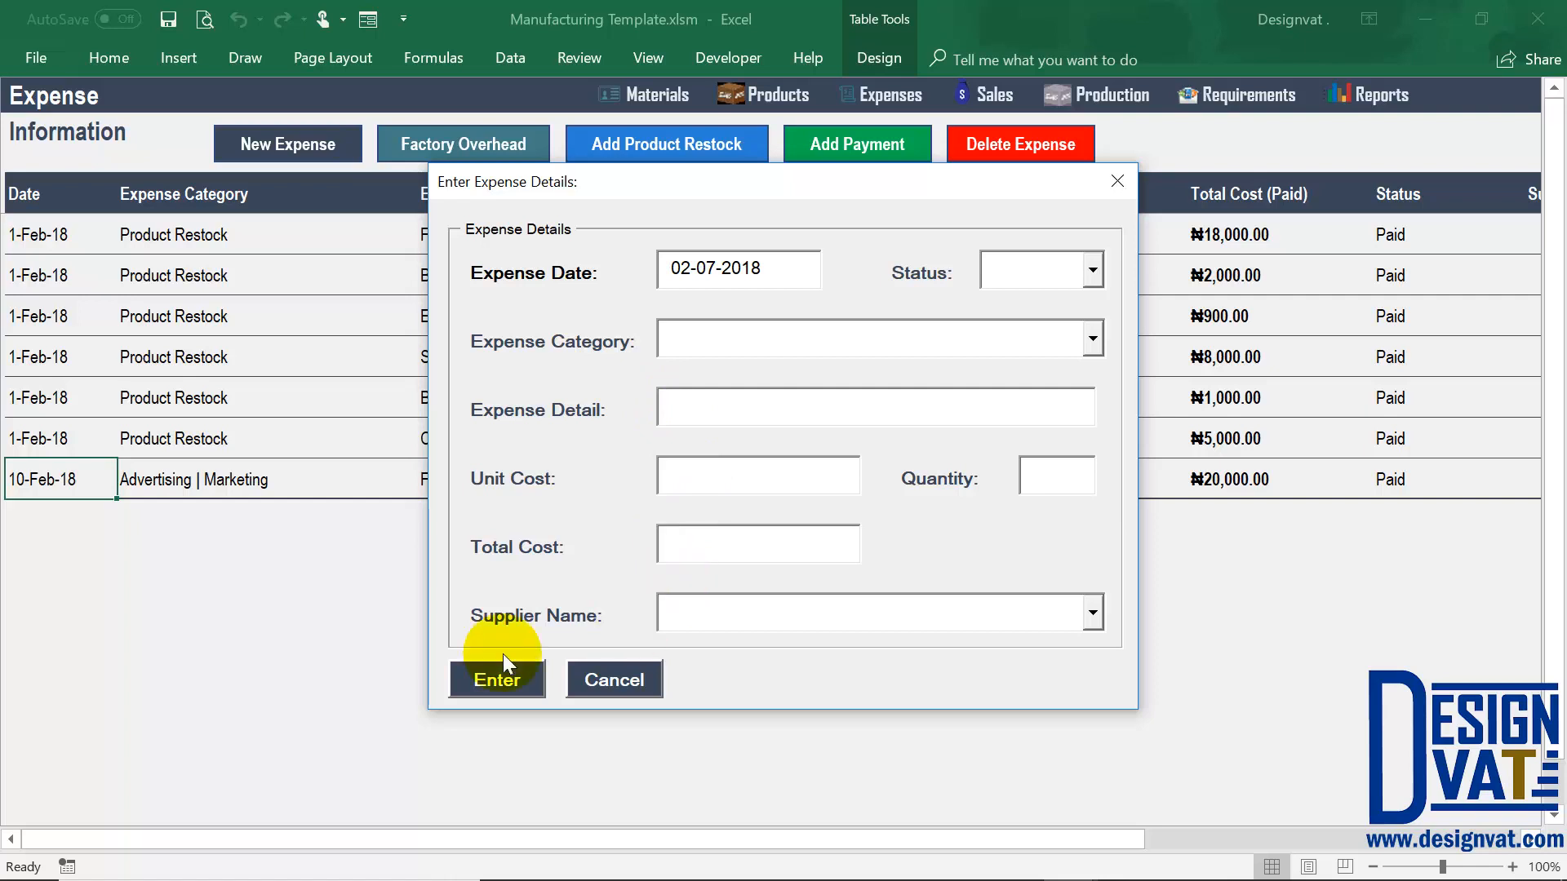
pyautogui.click(624, 679)
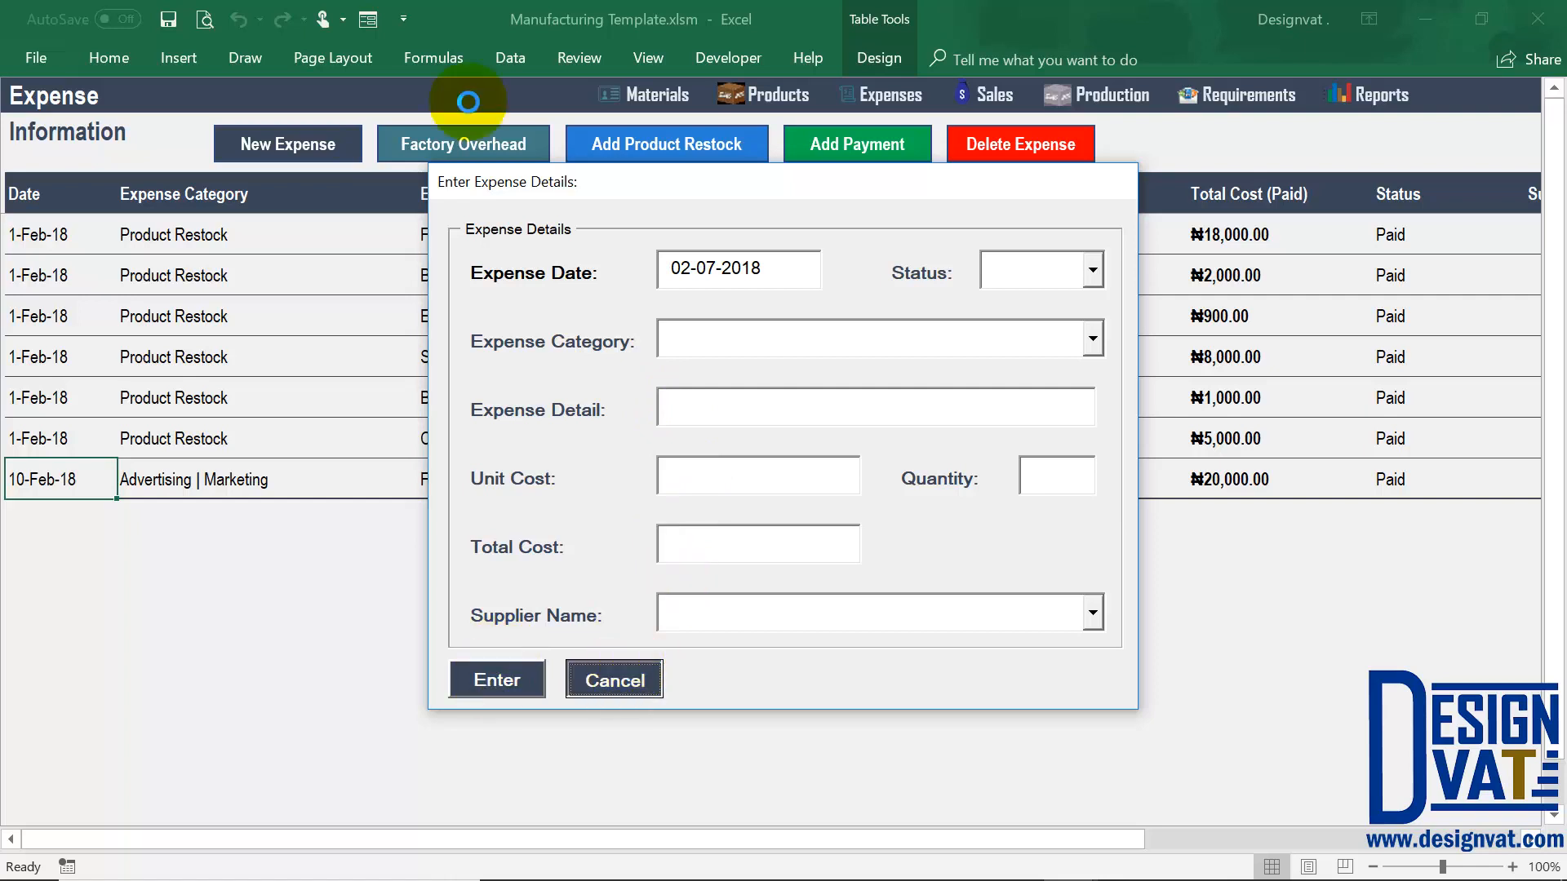
# Start a factory overhead entry and set its expense category to Direct Labour Wages
pyautogui.click(449, 151)
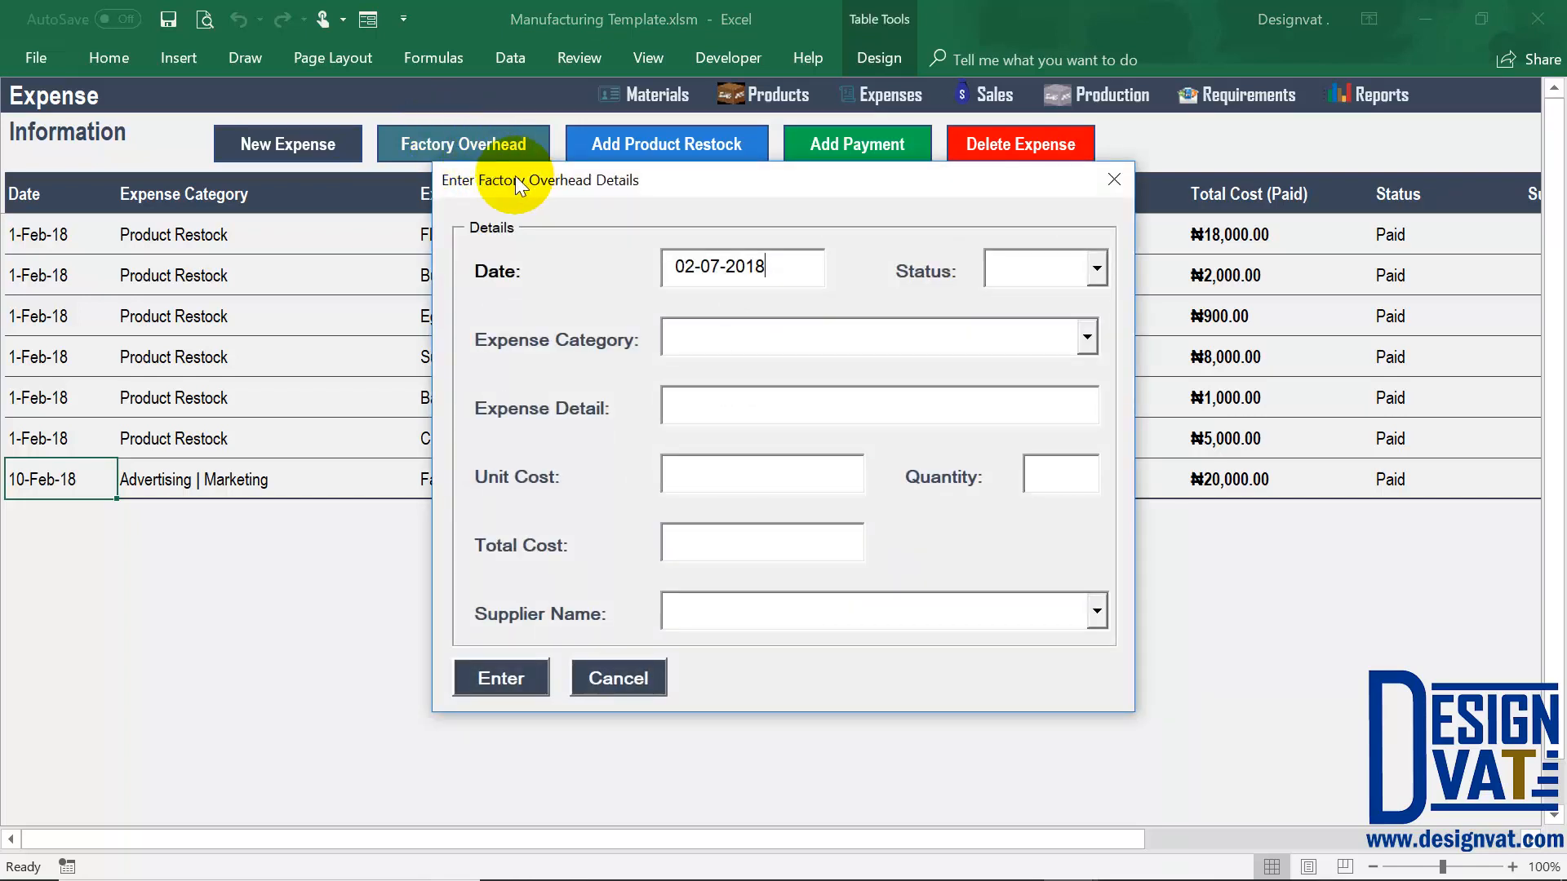
pyautogui.moveTo(516, 174); pyautogui.dragTo(480, 171)
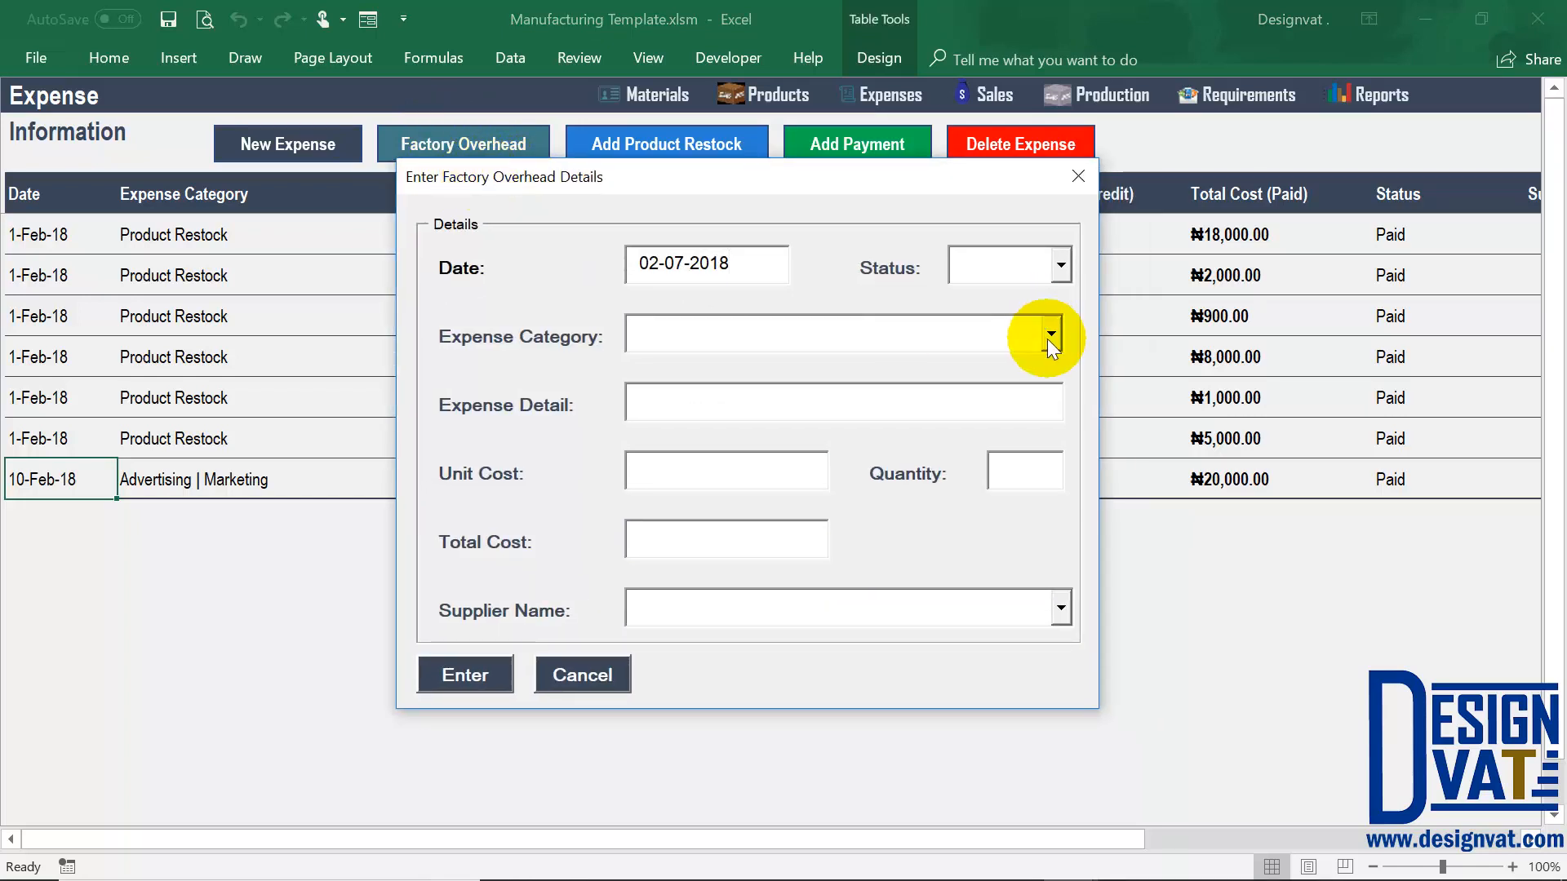
pyautogui.click(1050, 336)
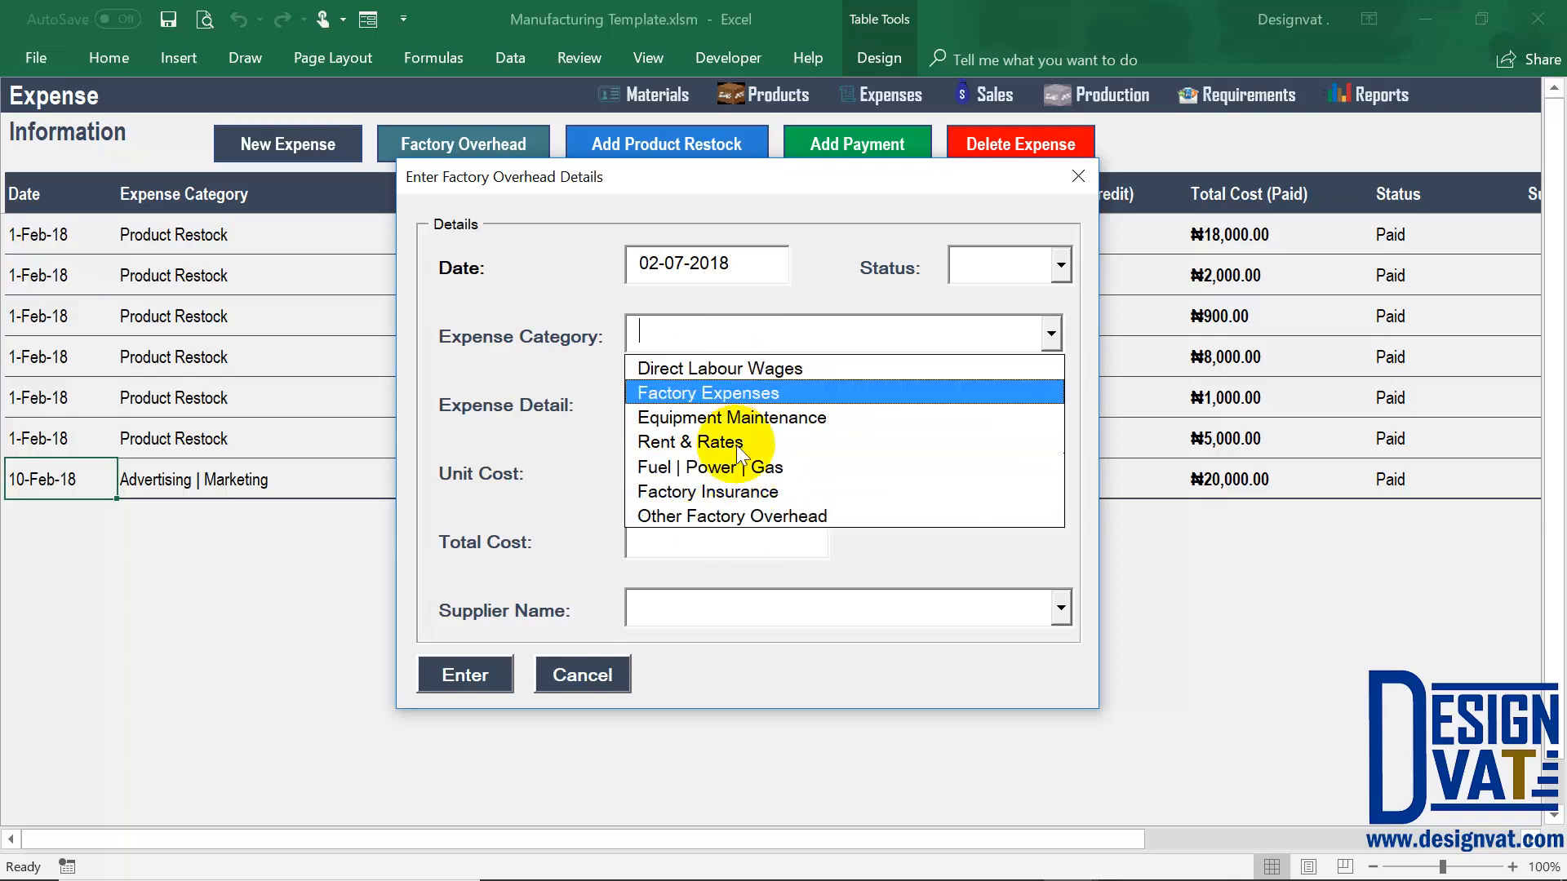
pyautogui.click(717, 371)
pyautogui.click(670, 415)
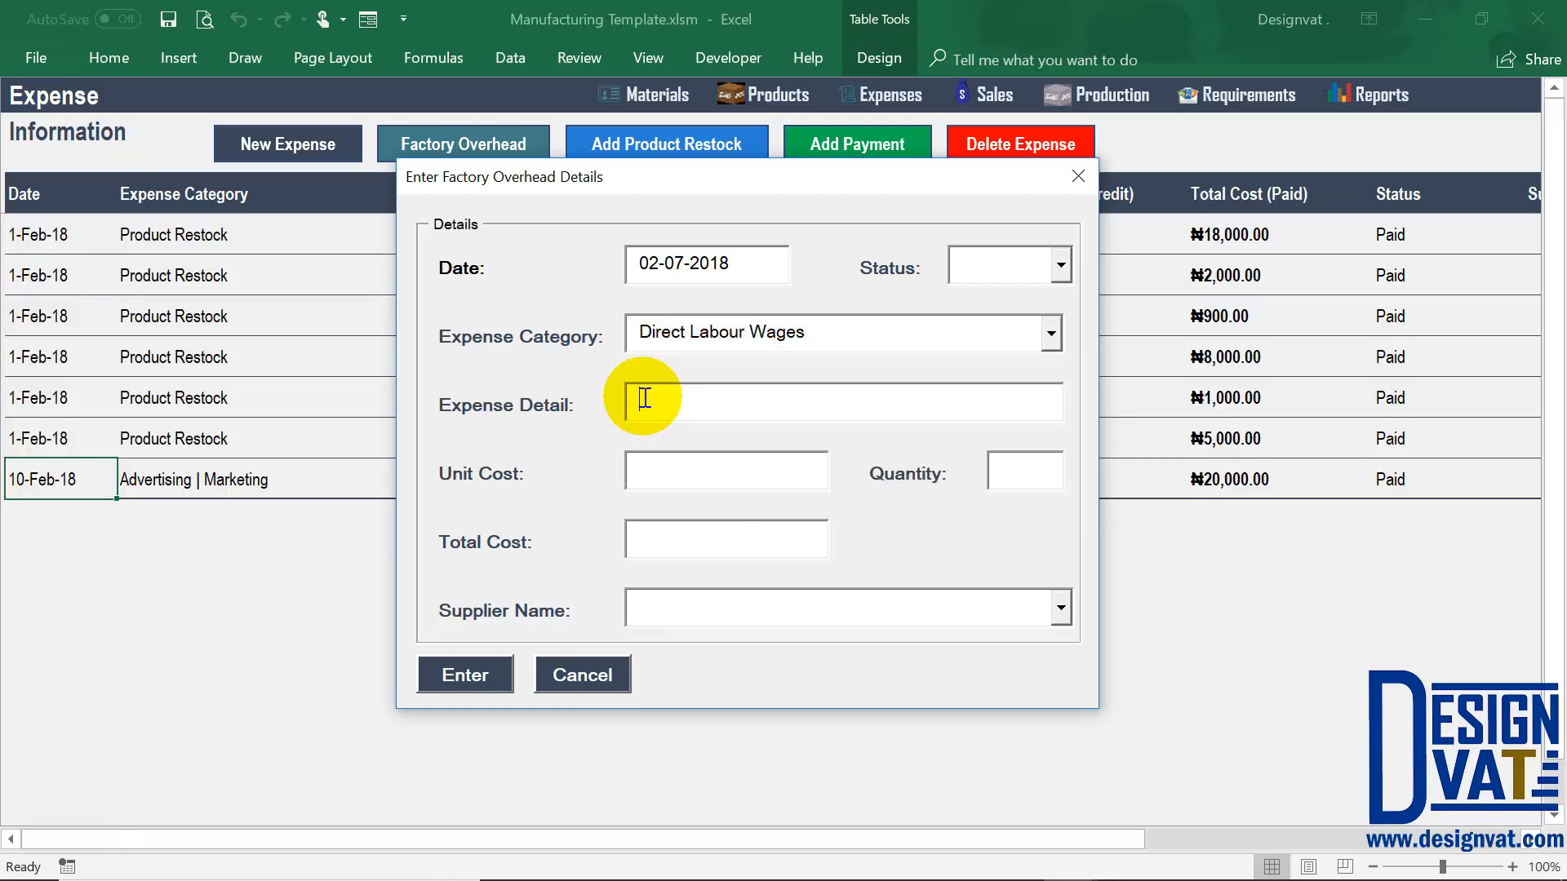
pyautogui.click(653, 469)
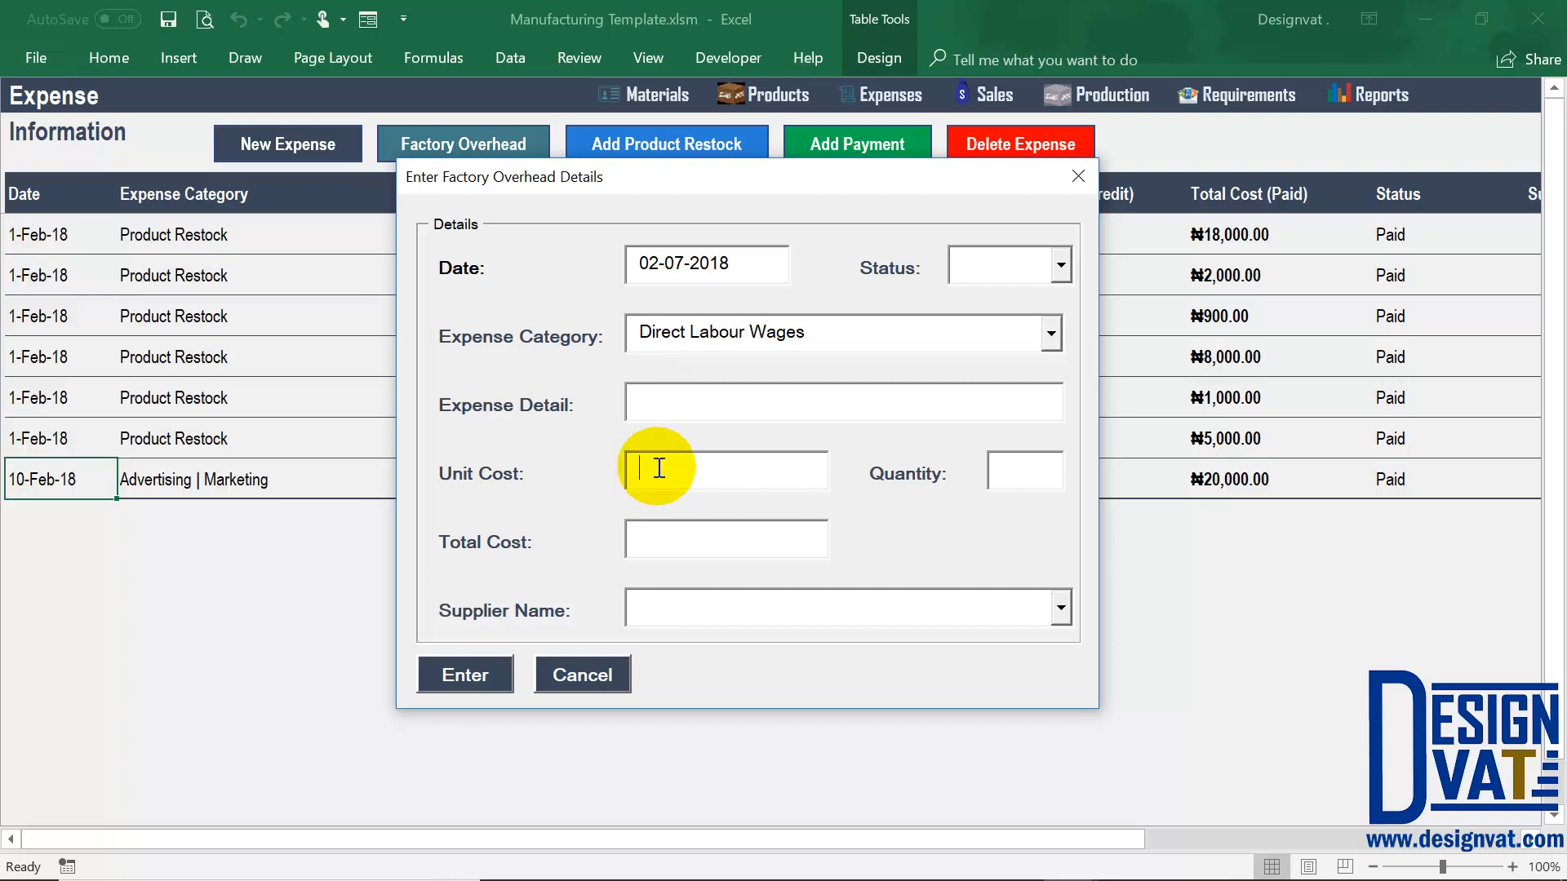
# Discard the factory overhead entry and check the expense detail options in the product restock form without saving an entry
pyautogui.click(990, 471)
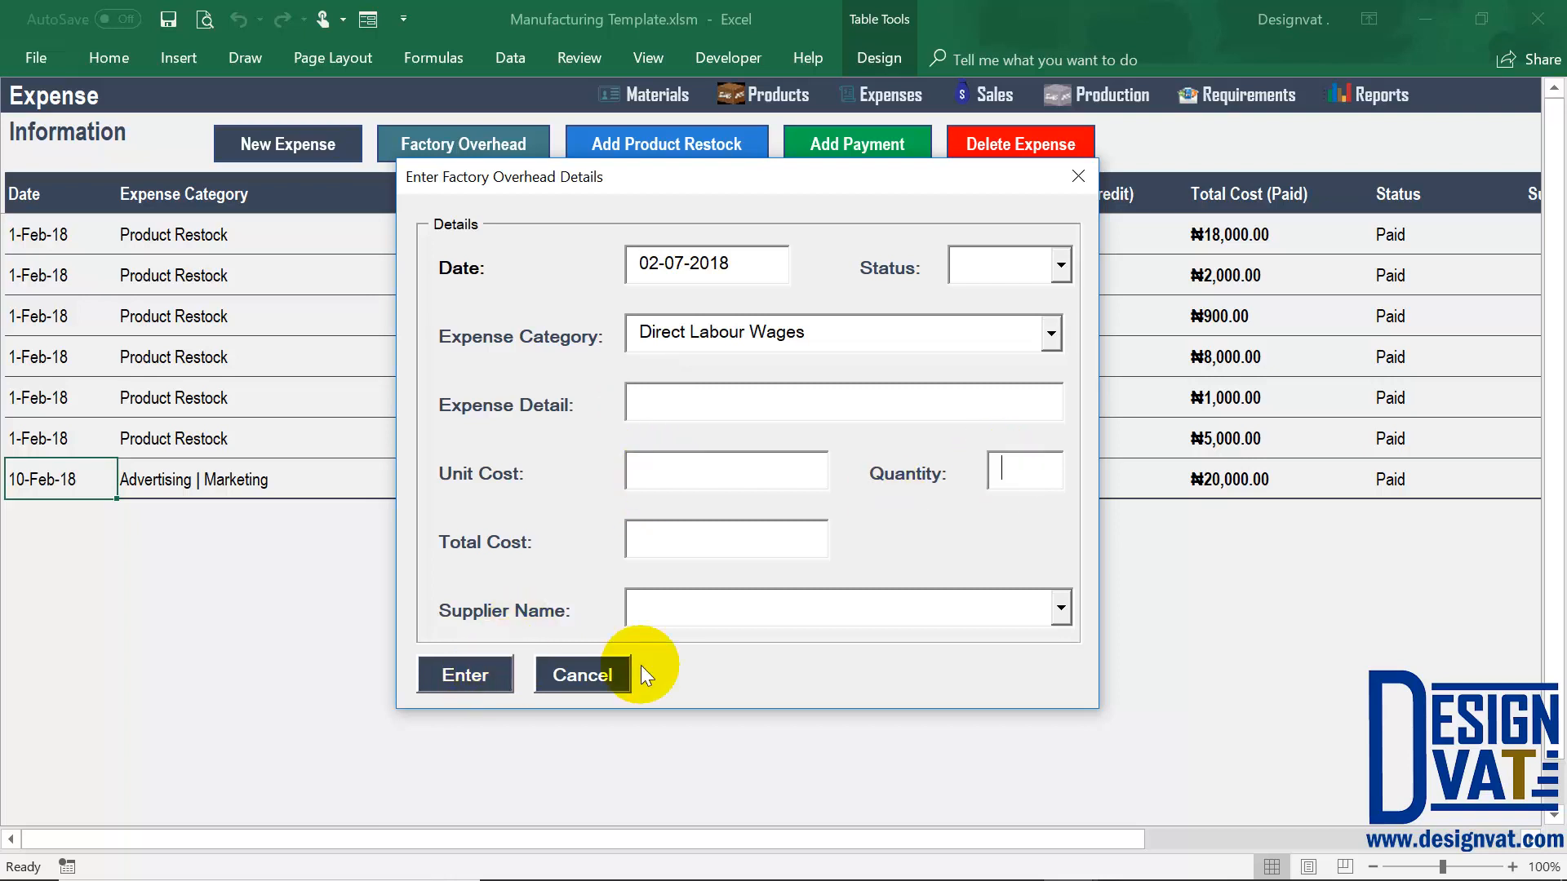
pyautogui.click(604, 673)
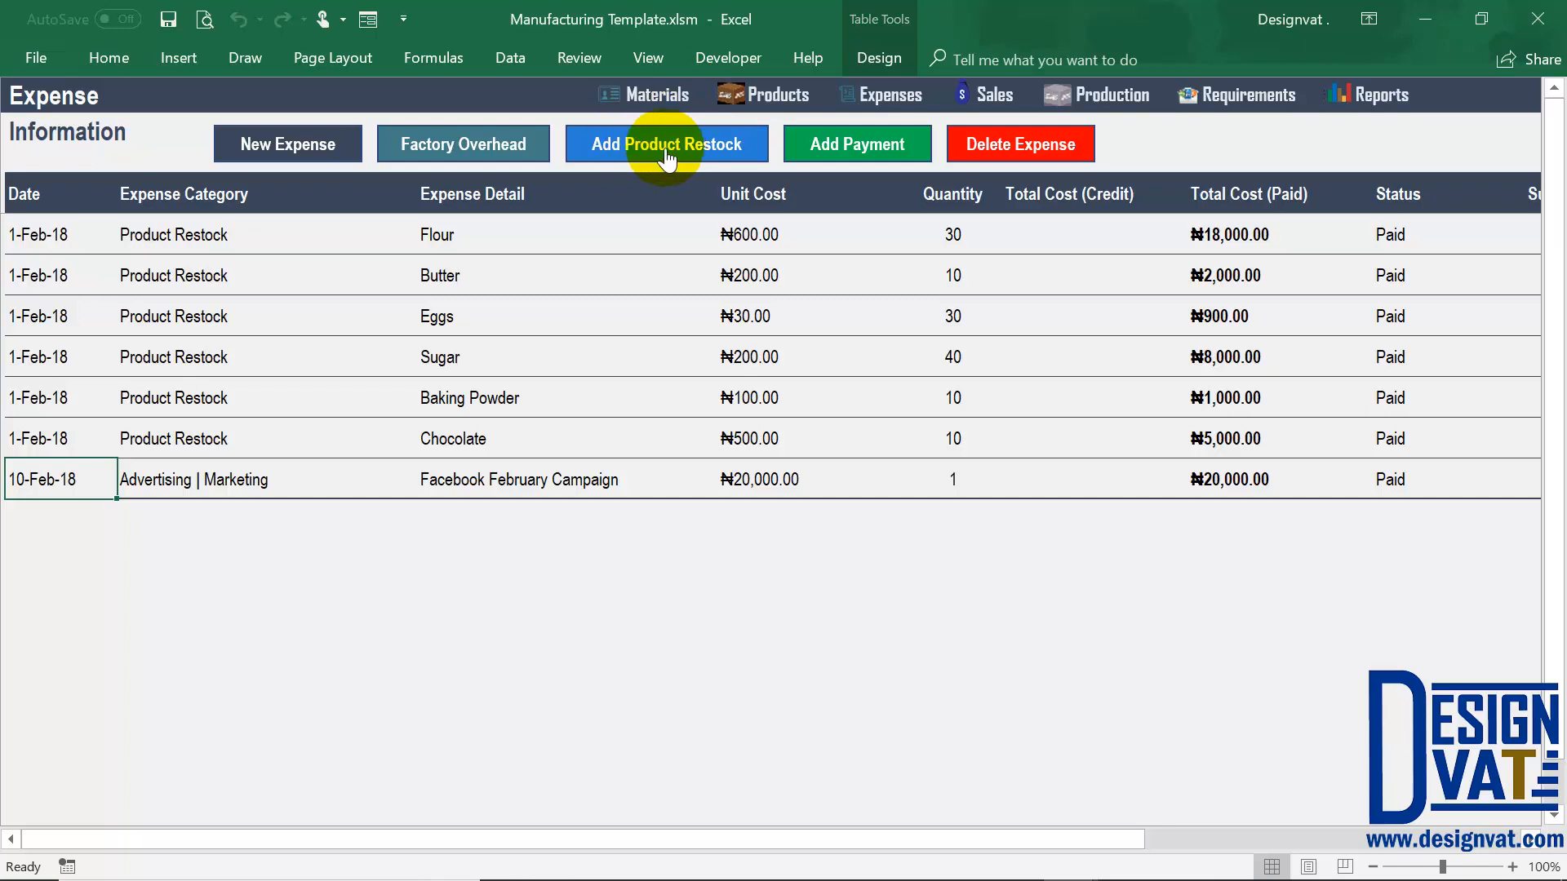
pyautogui.click(665, 146)
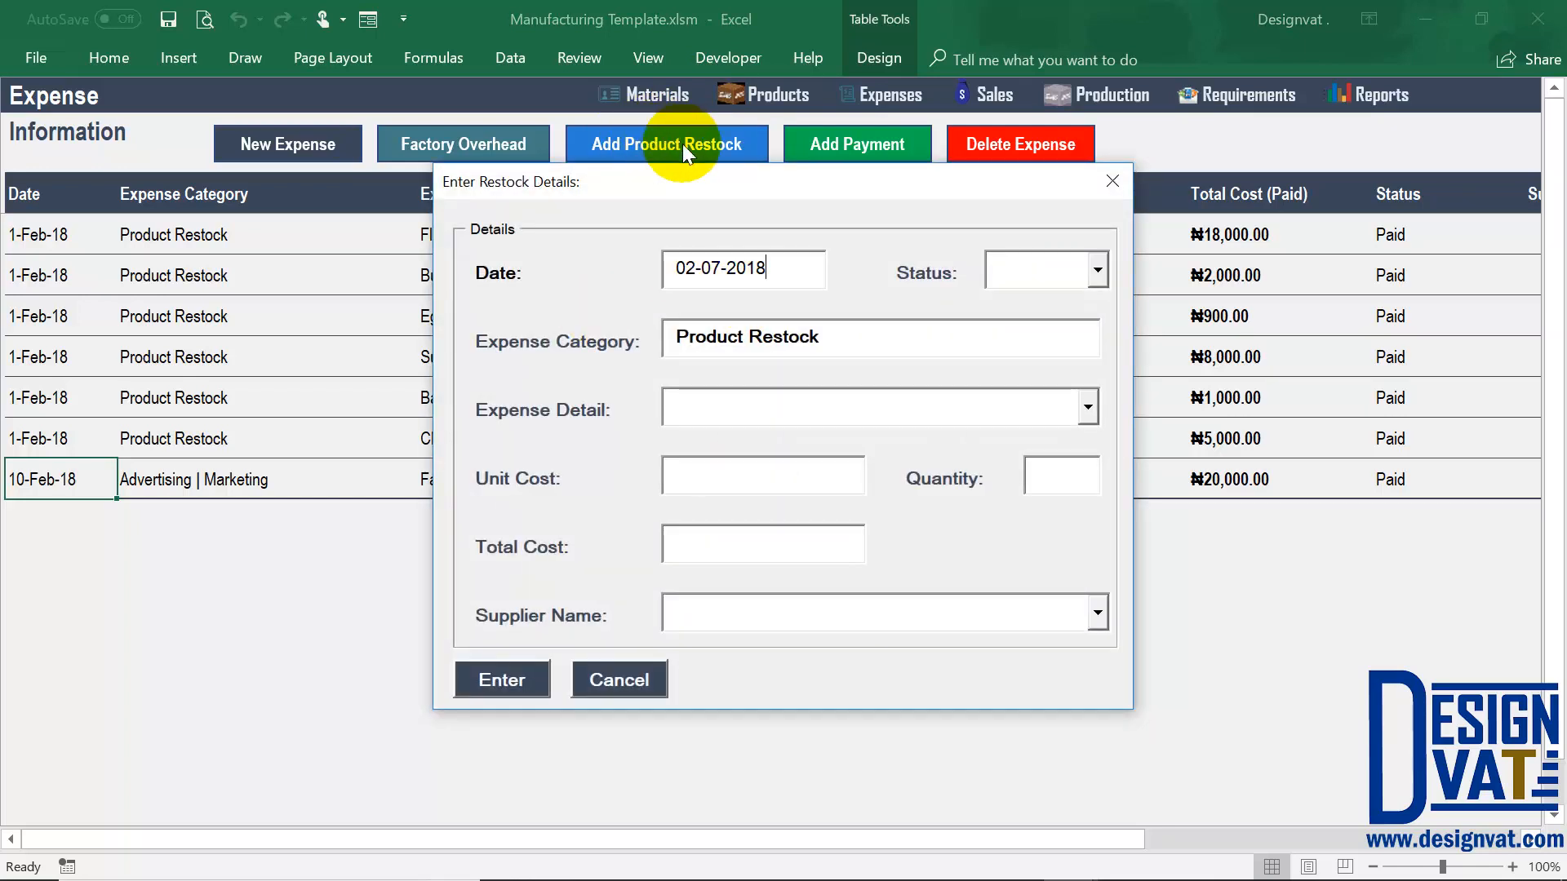
pyautogui.click(1084, 409)
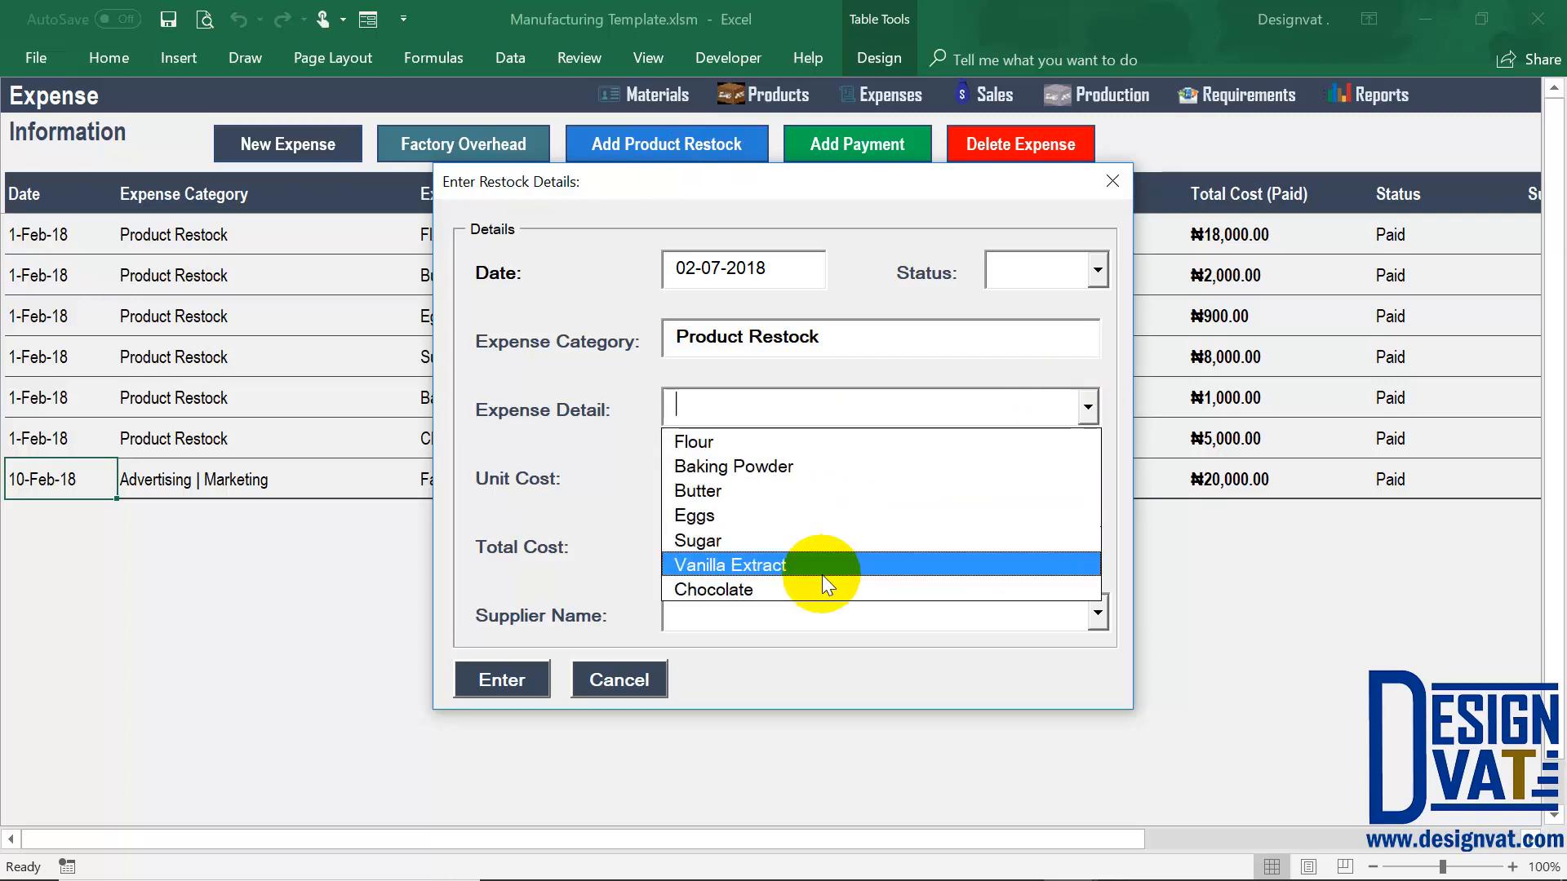
pyautogui.click(619, 679)
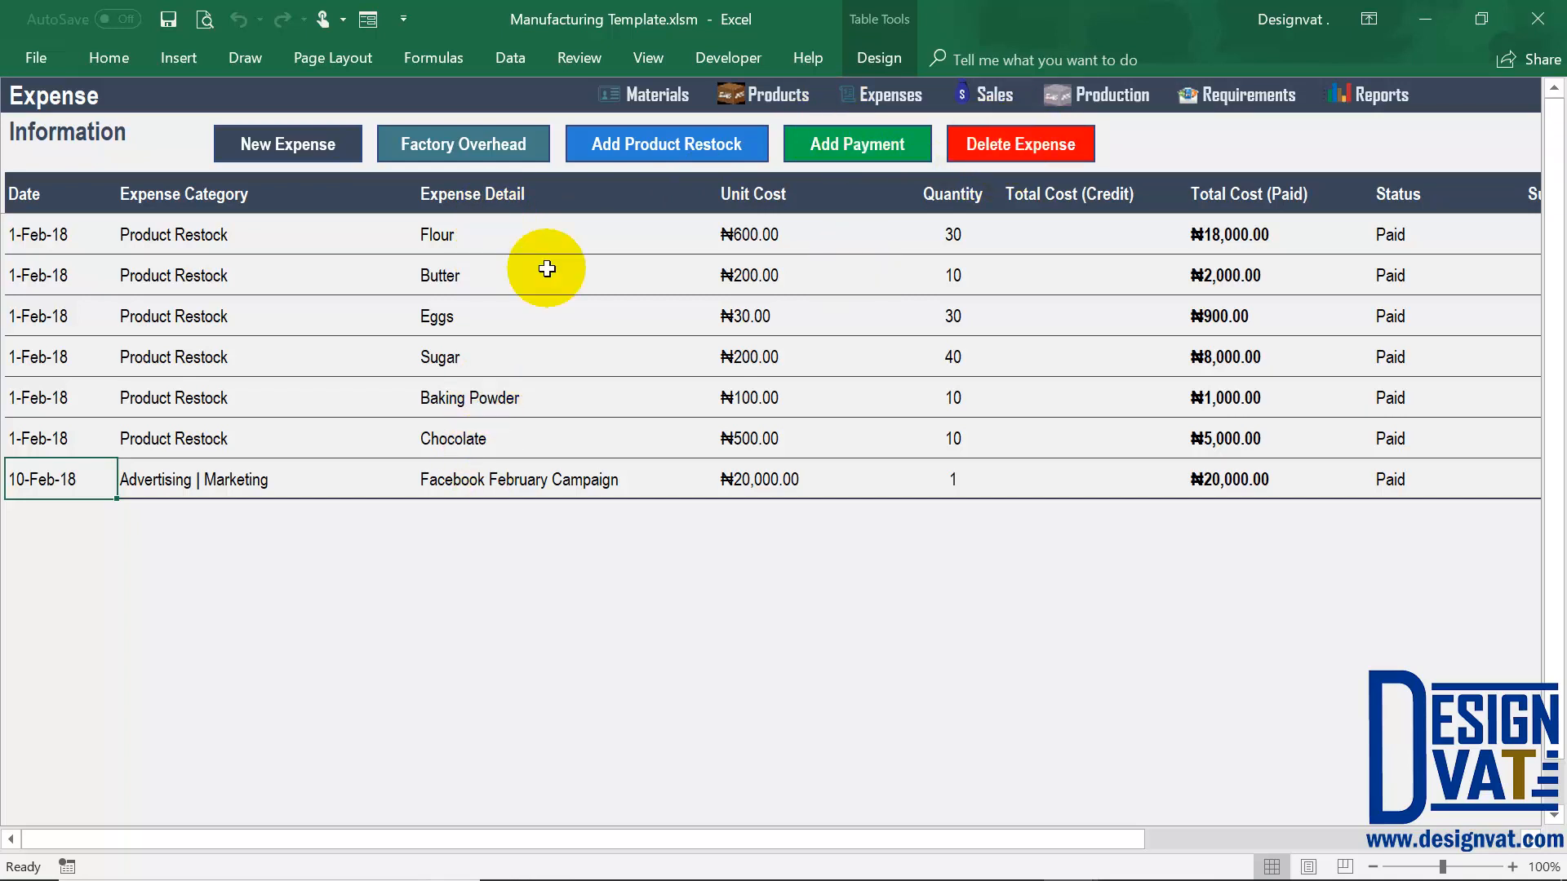
# Start deleting the Advertising | Marketing expense dated 10-Feb-18, but decline the confirmation
pyautogui.click(204, 493)
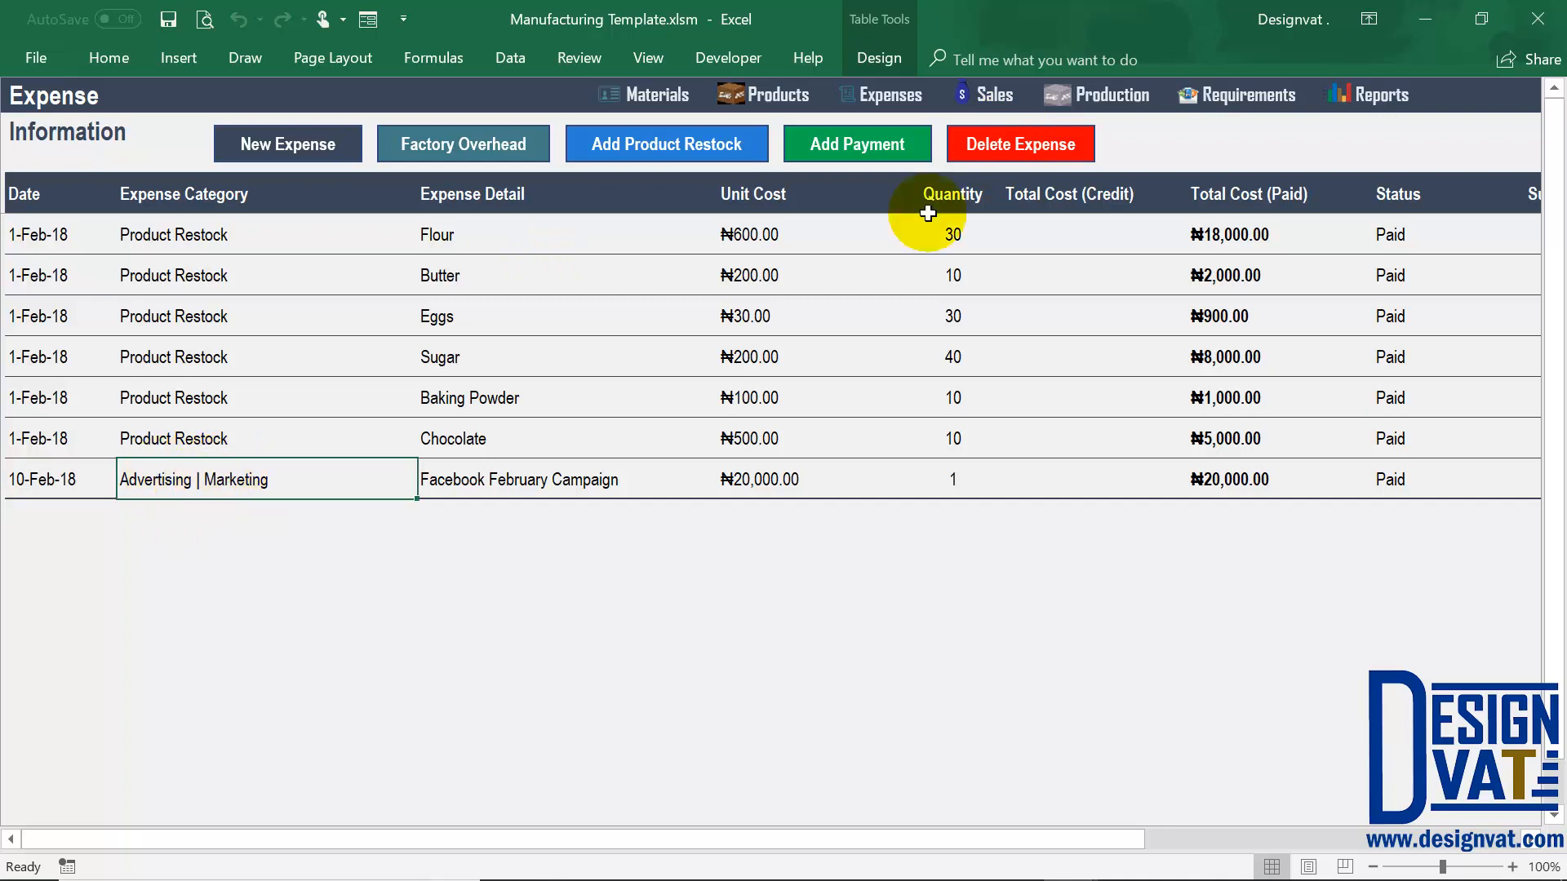
pyautogui.click(1019, 135)
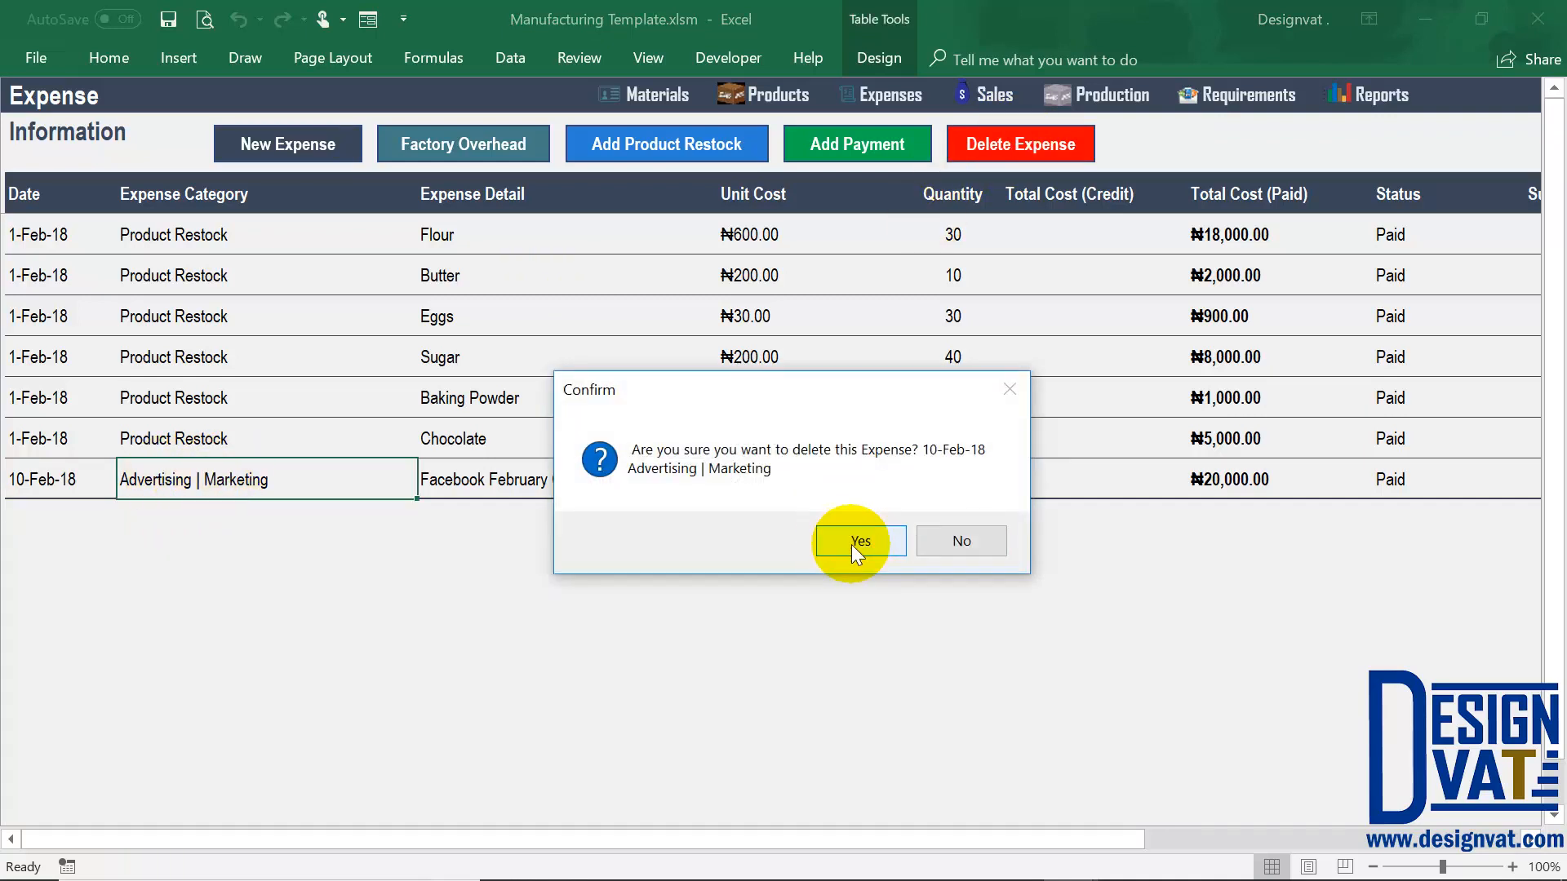
pyautogui.click(970, 539)
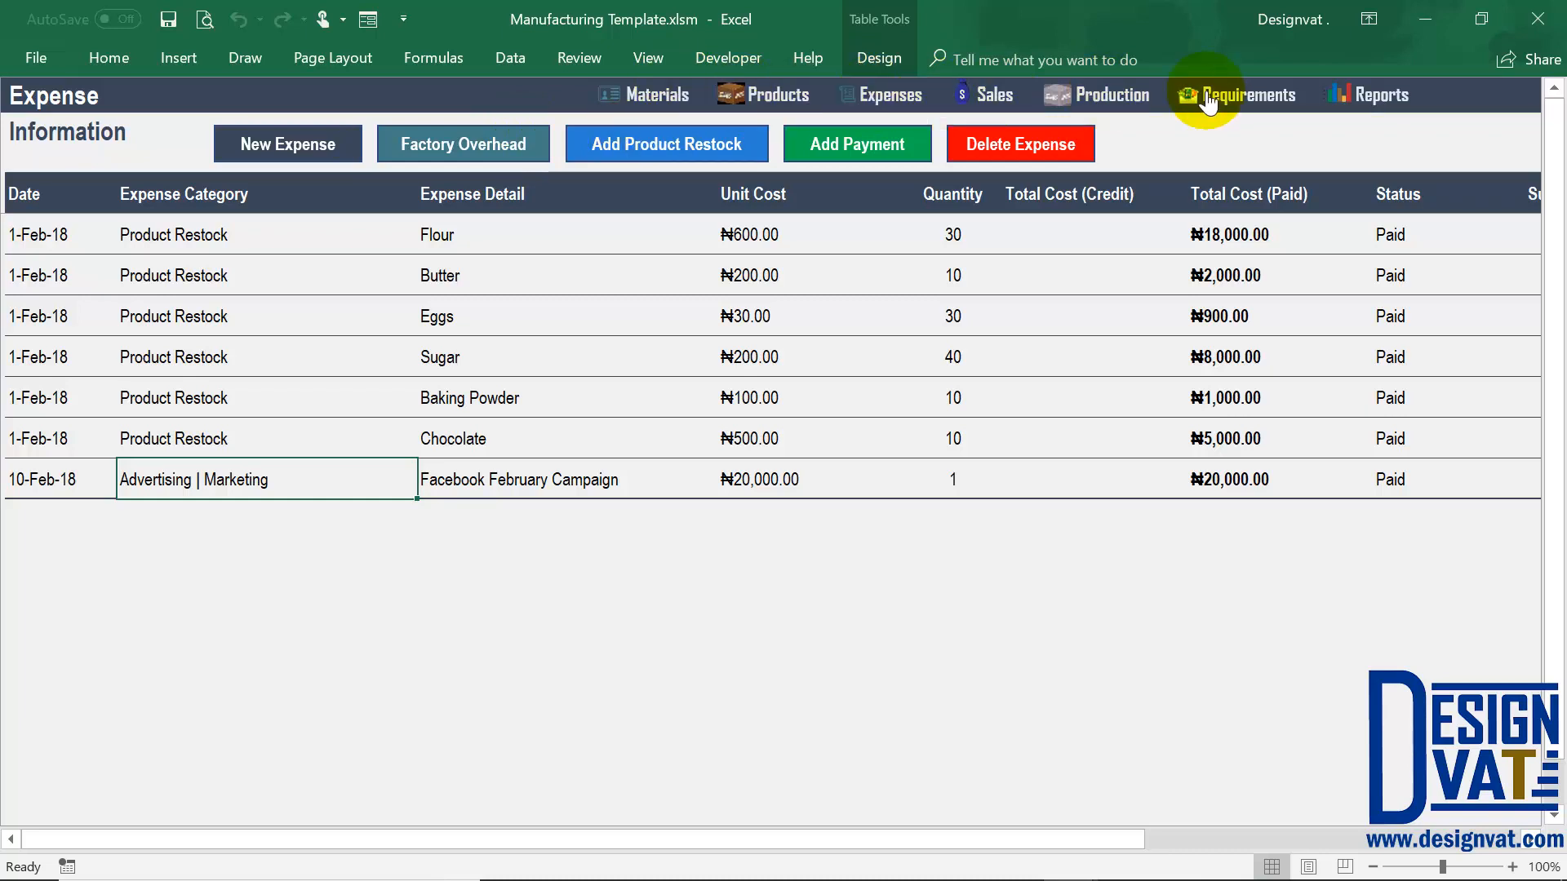
# Review the available reports on the dashboard and the recorded sales, returning to the dashboard
pyautogui.click(1391, 102)
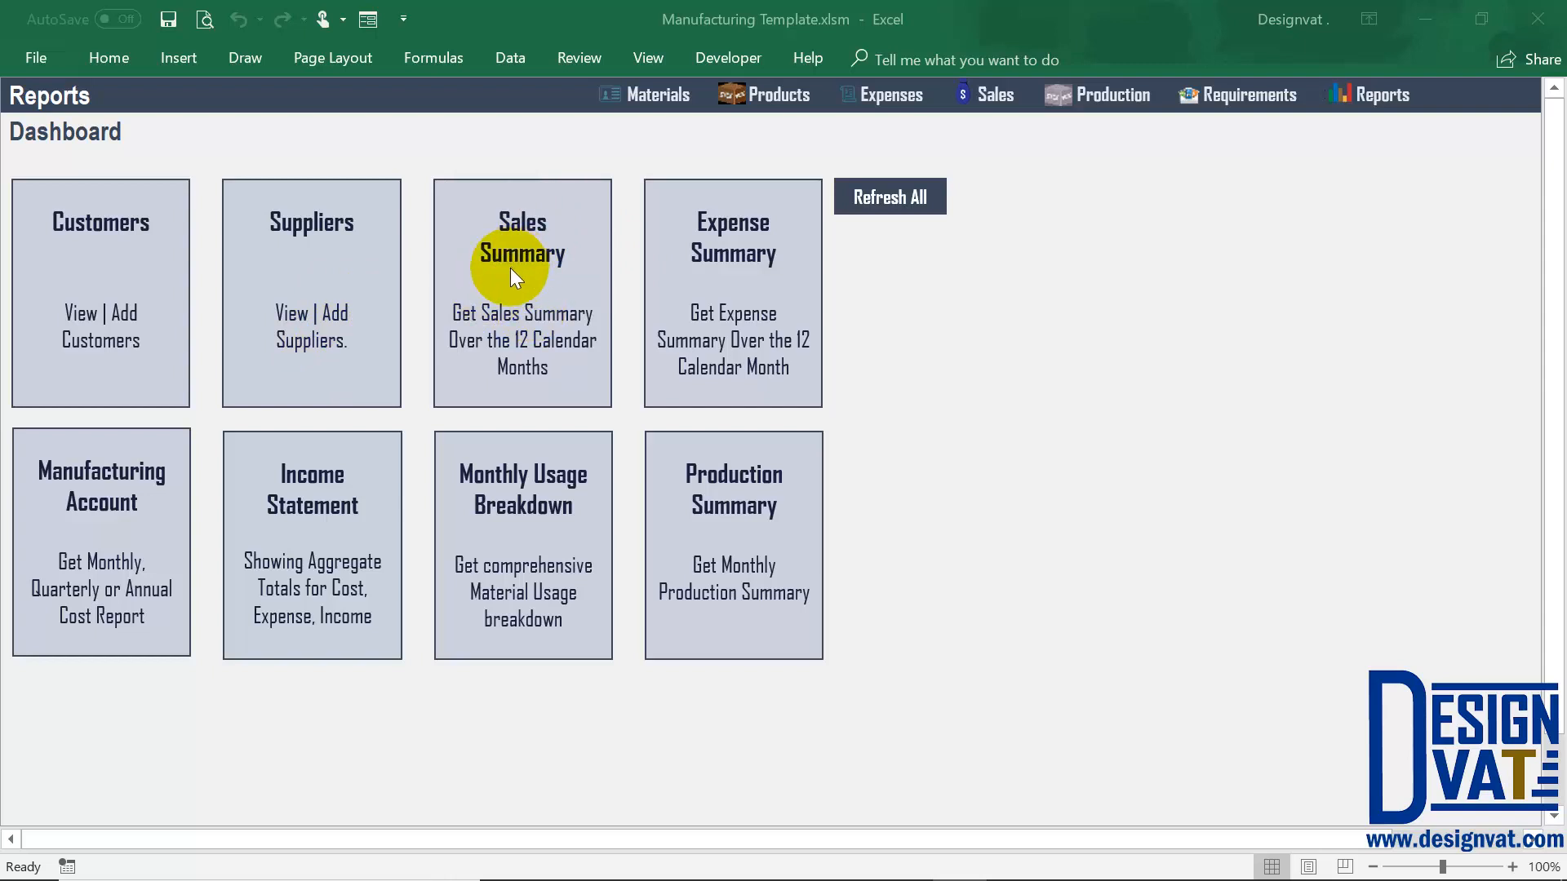
pyautogui.click(989, 99)
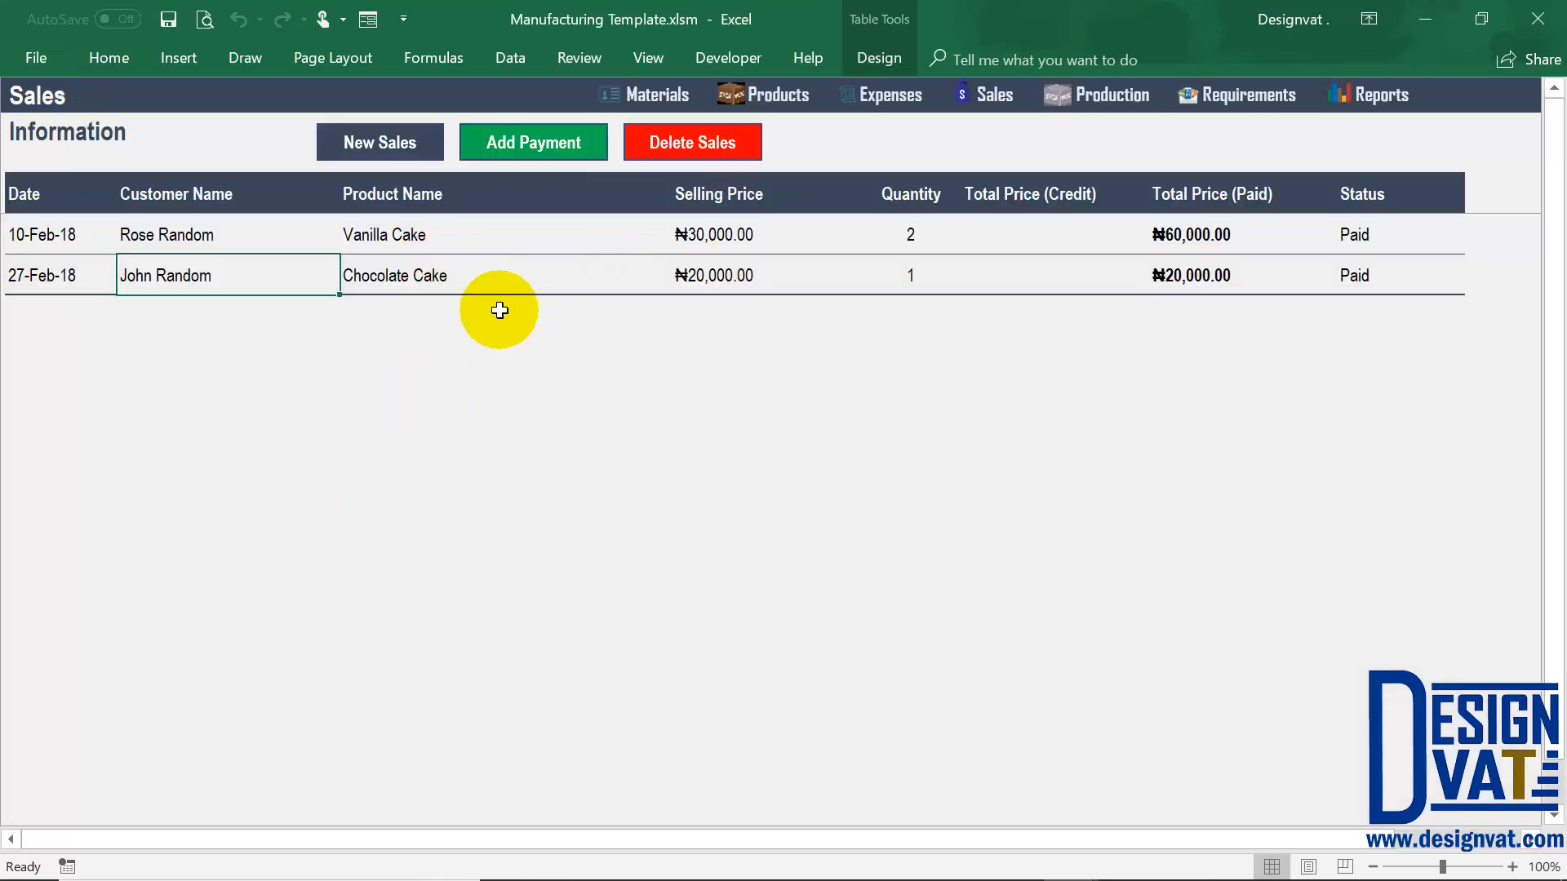
pyautogui.click(1412, 94)
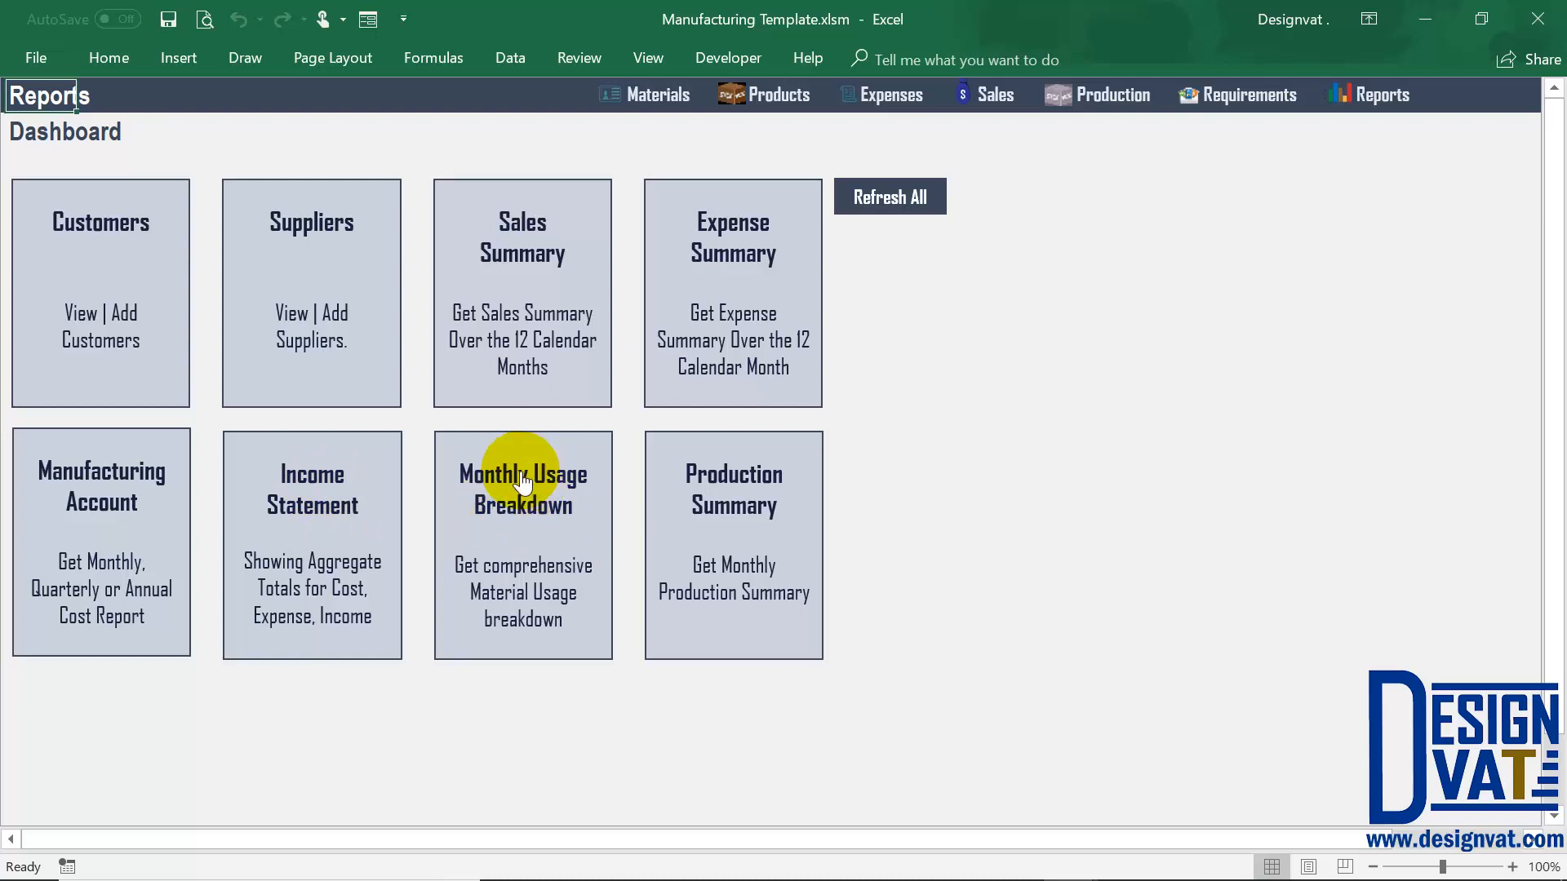
# Examine the raw materials used in production and the dates of the Chocolate Cake usage records
pyautogui.click(1111, 98)
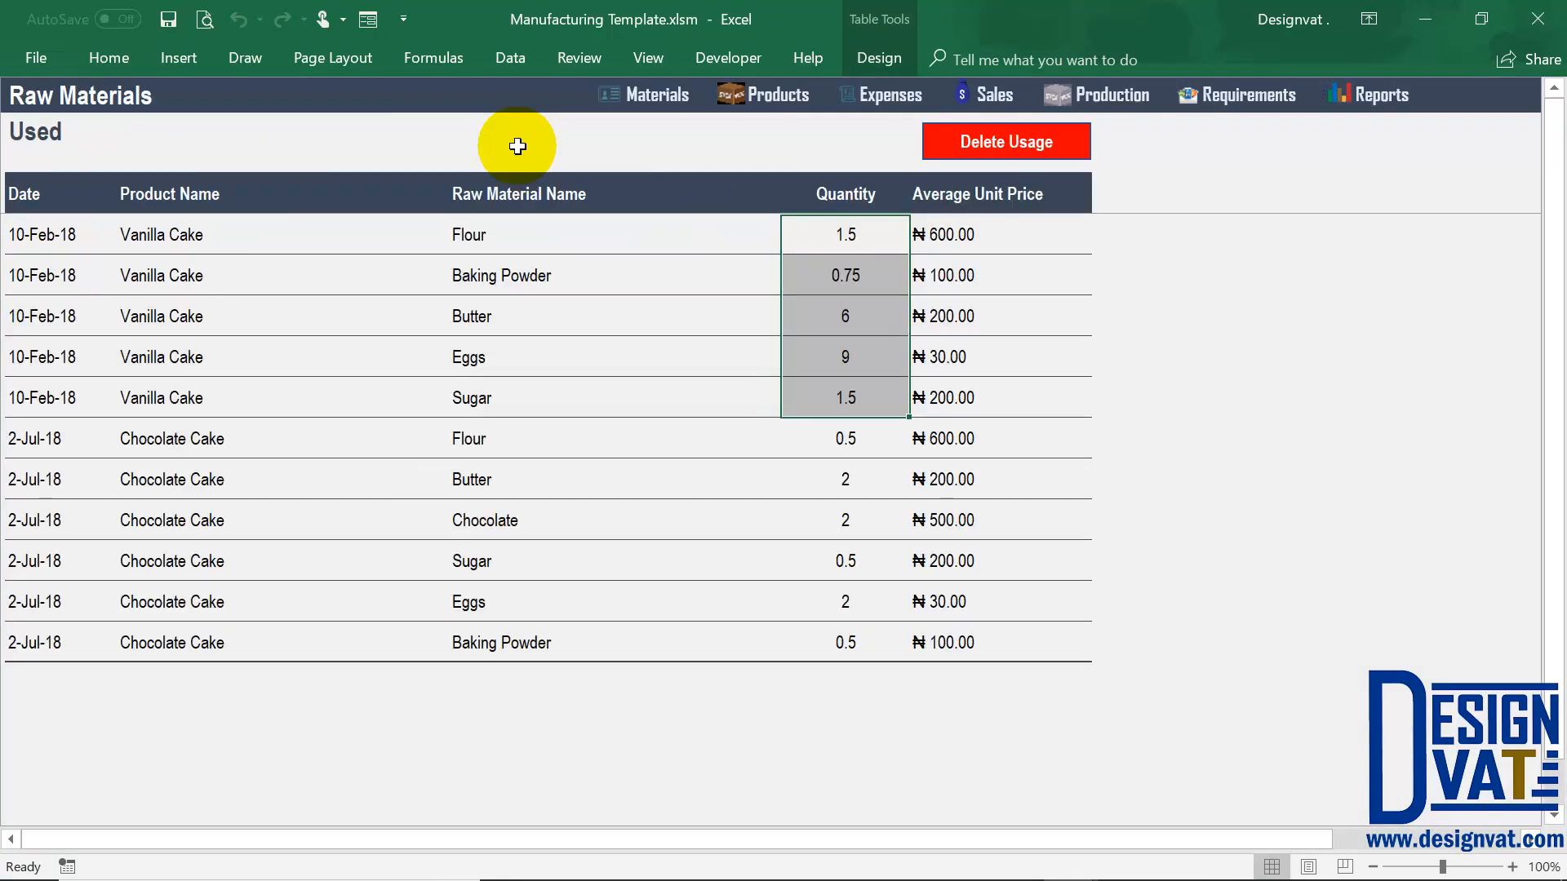
pyautogui.click(549, 230)
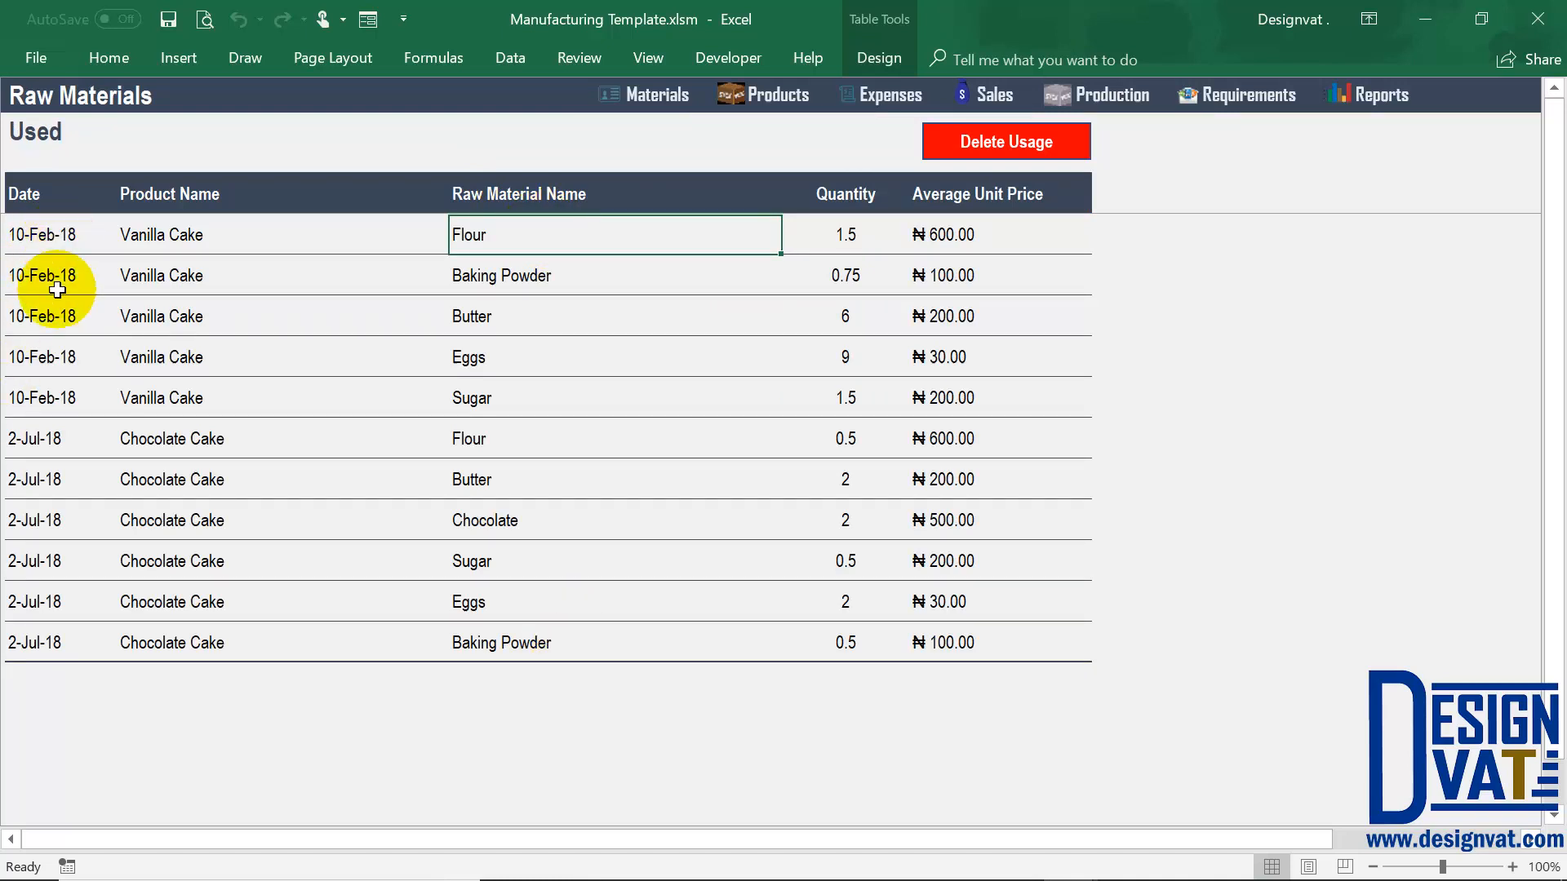
pyautogui.moveTo(49, 240); pyautogui.dragTo(60, 602)
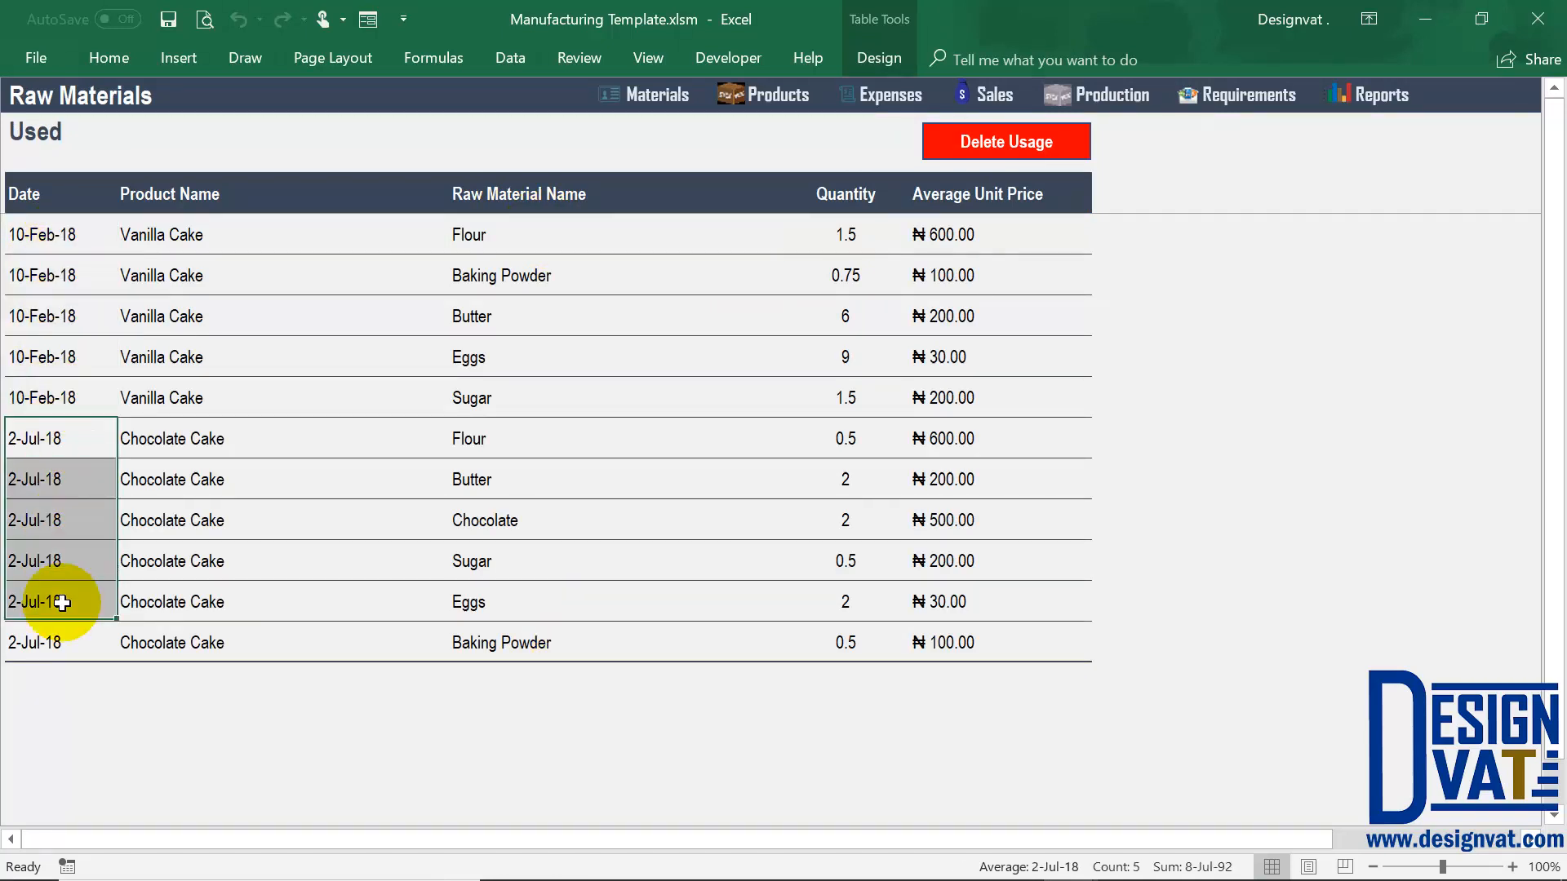
# Refresh all reports from the Reports dashboard and open the Sales Summary
pyautogui.click(1380, 98)
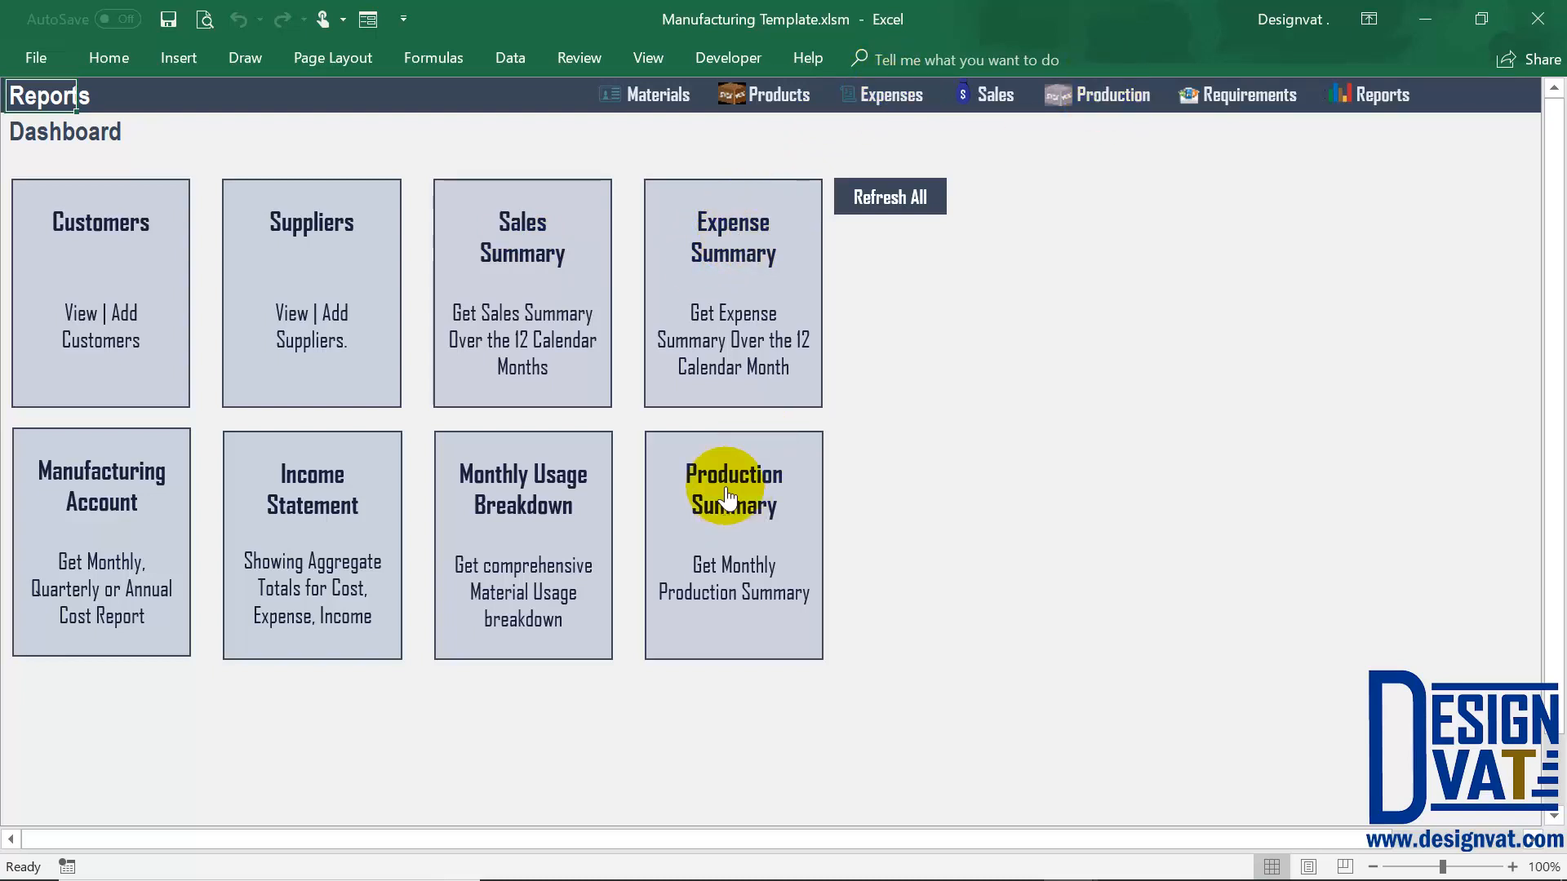
pyautogui.click(895, 193)
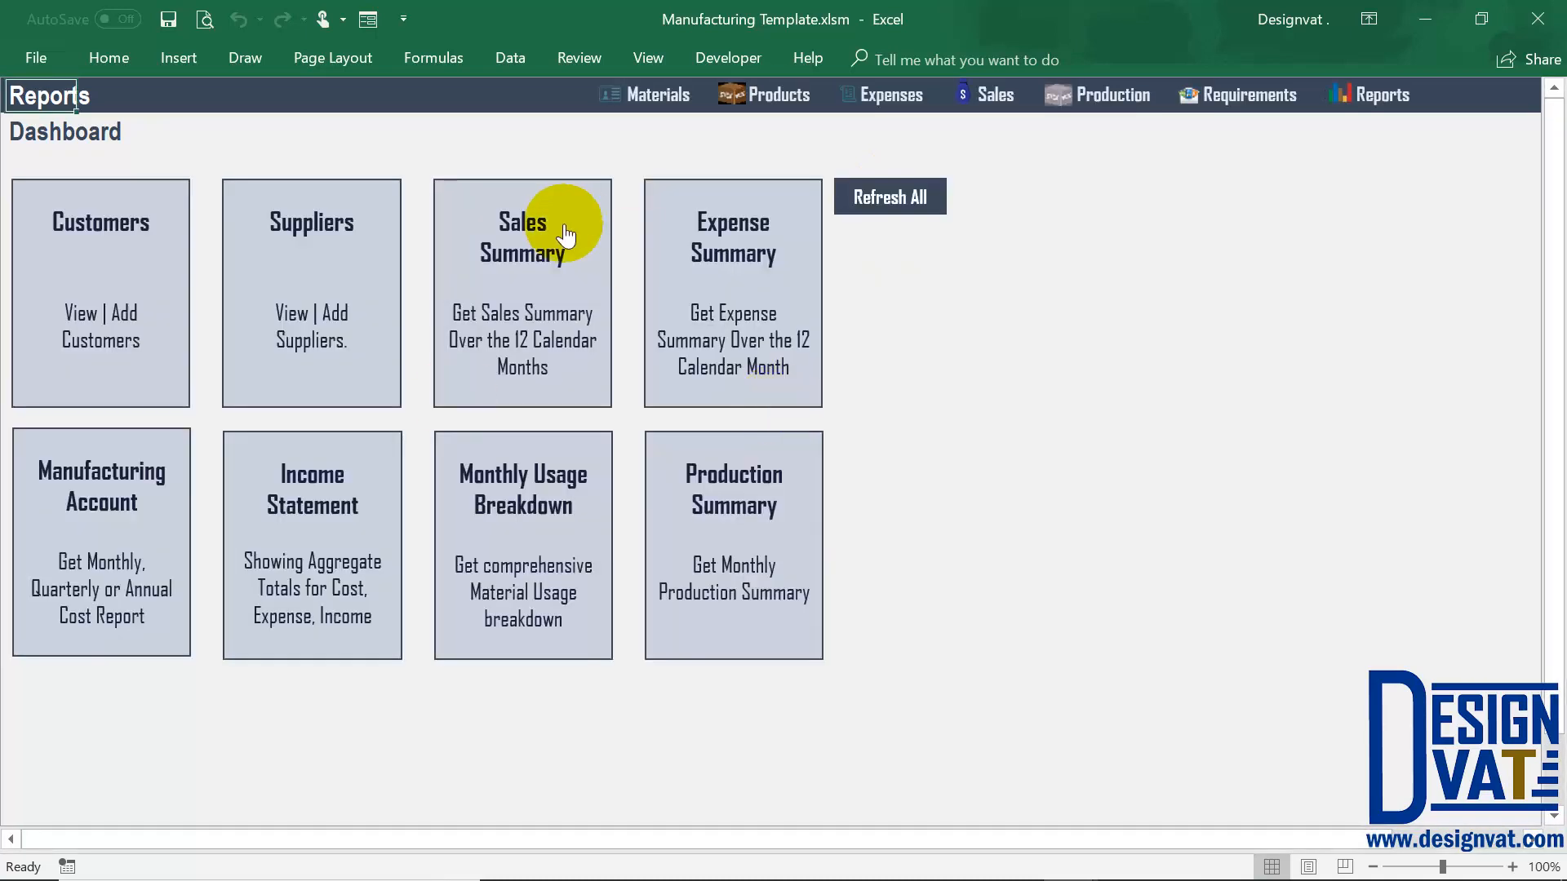
pyautogui.click(514, 231)
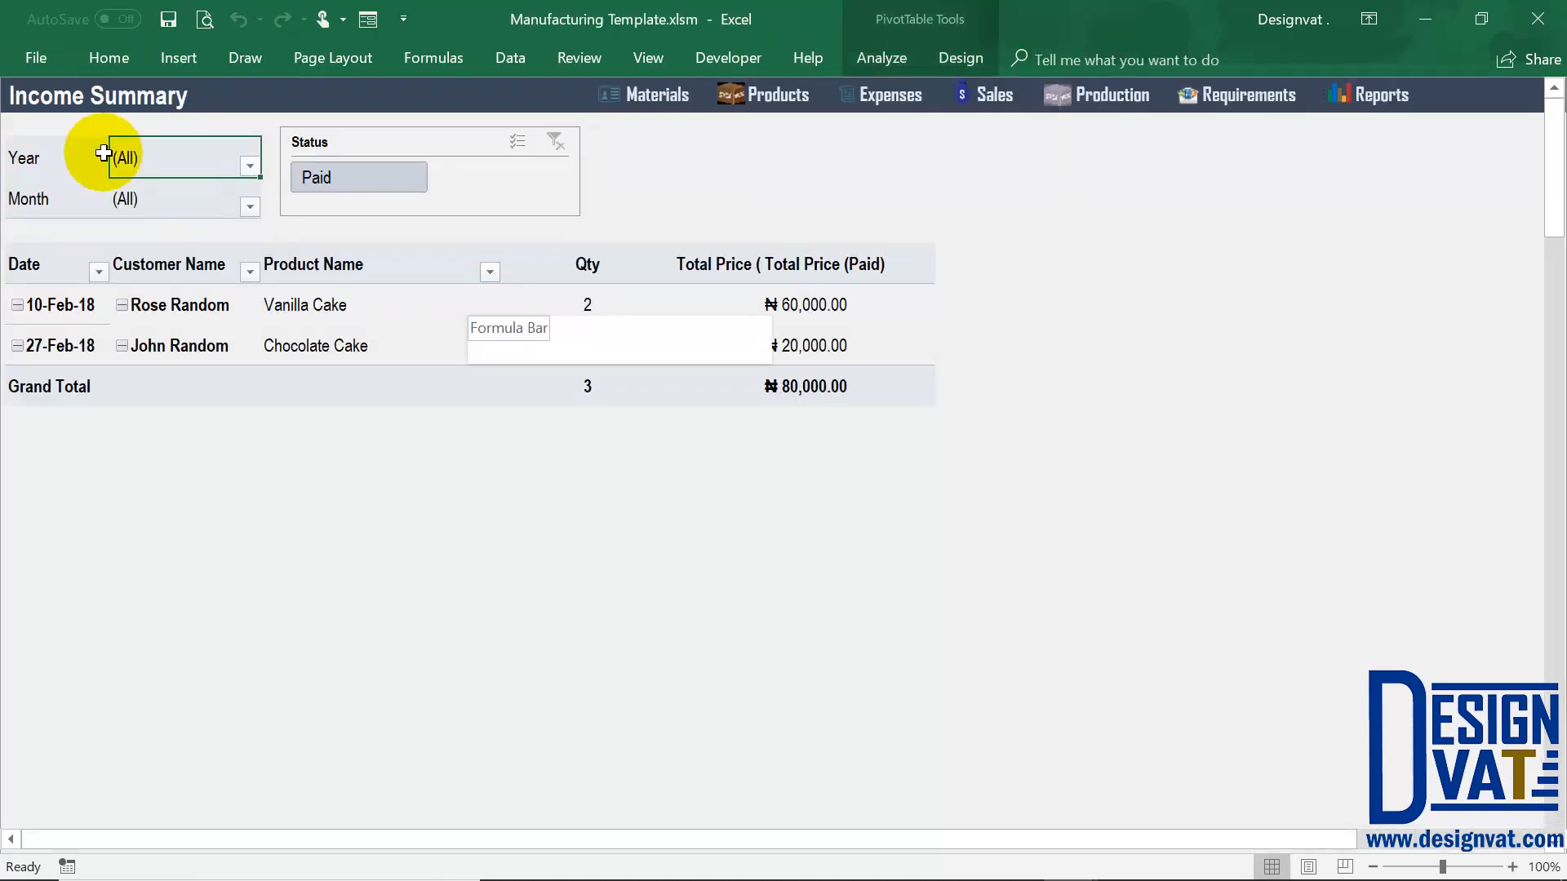
# Examine the Income Summary's year and month filters and its Vanilla Cake sales row
pyautogui.moveTo(59, 157); pyautogui.dragTo(46, 204)
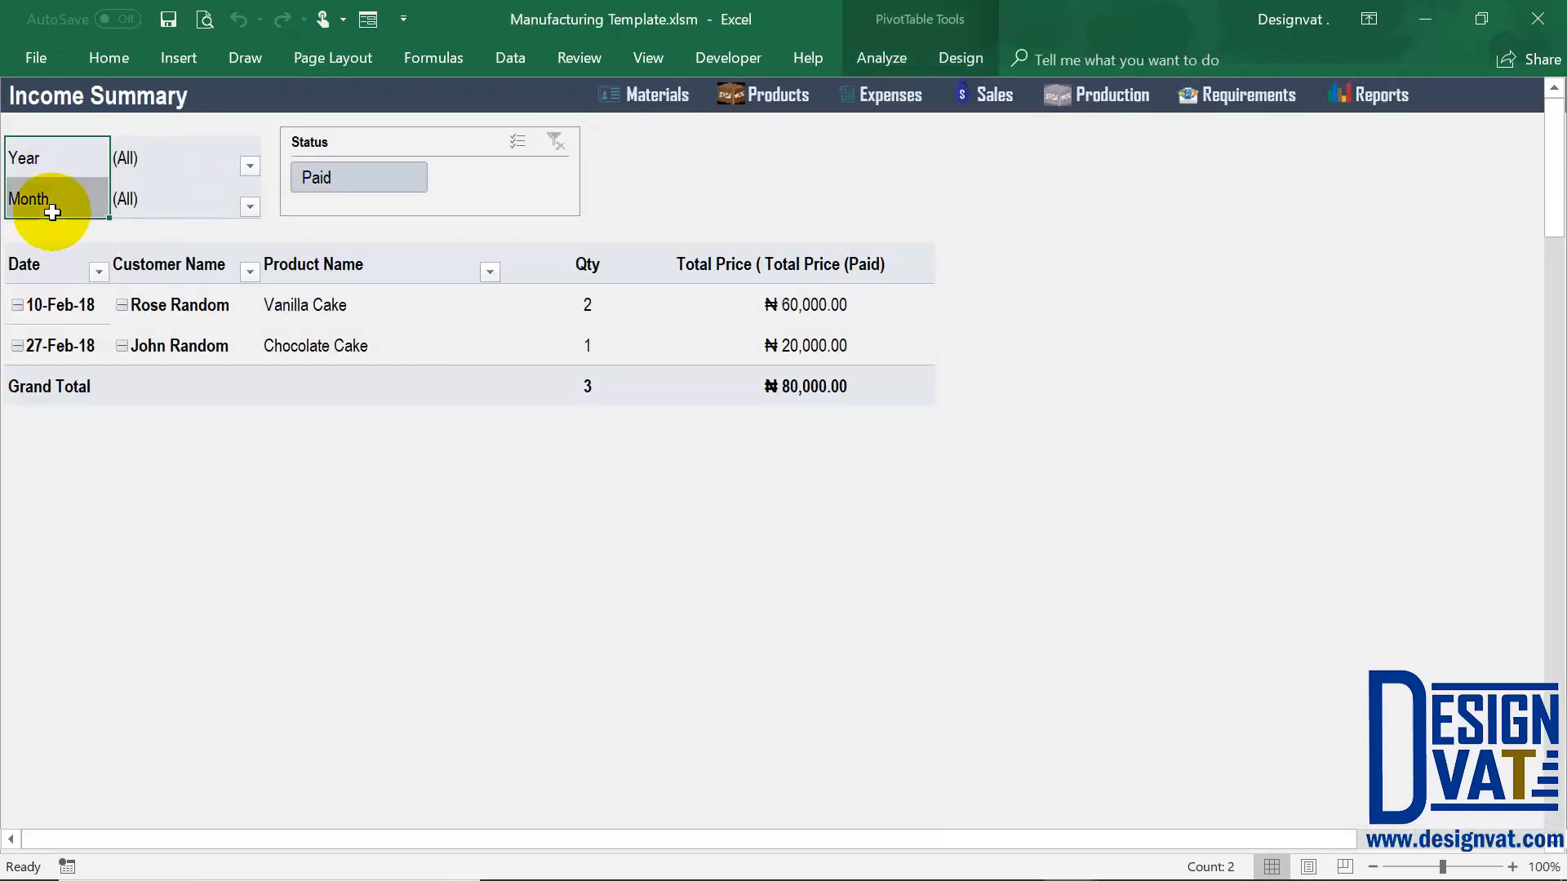
pyautogui.click(164, 161)
pyautogui.click(147, 204)
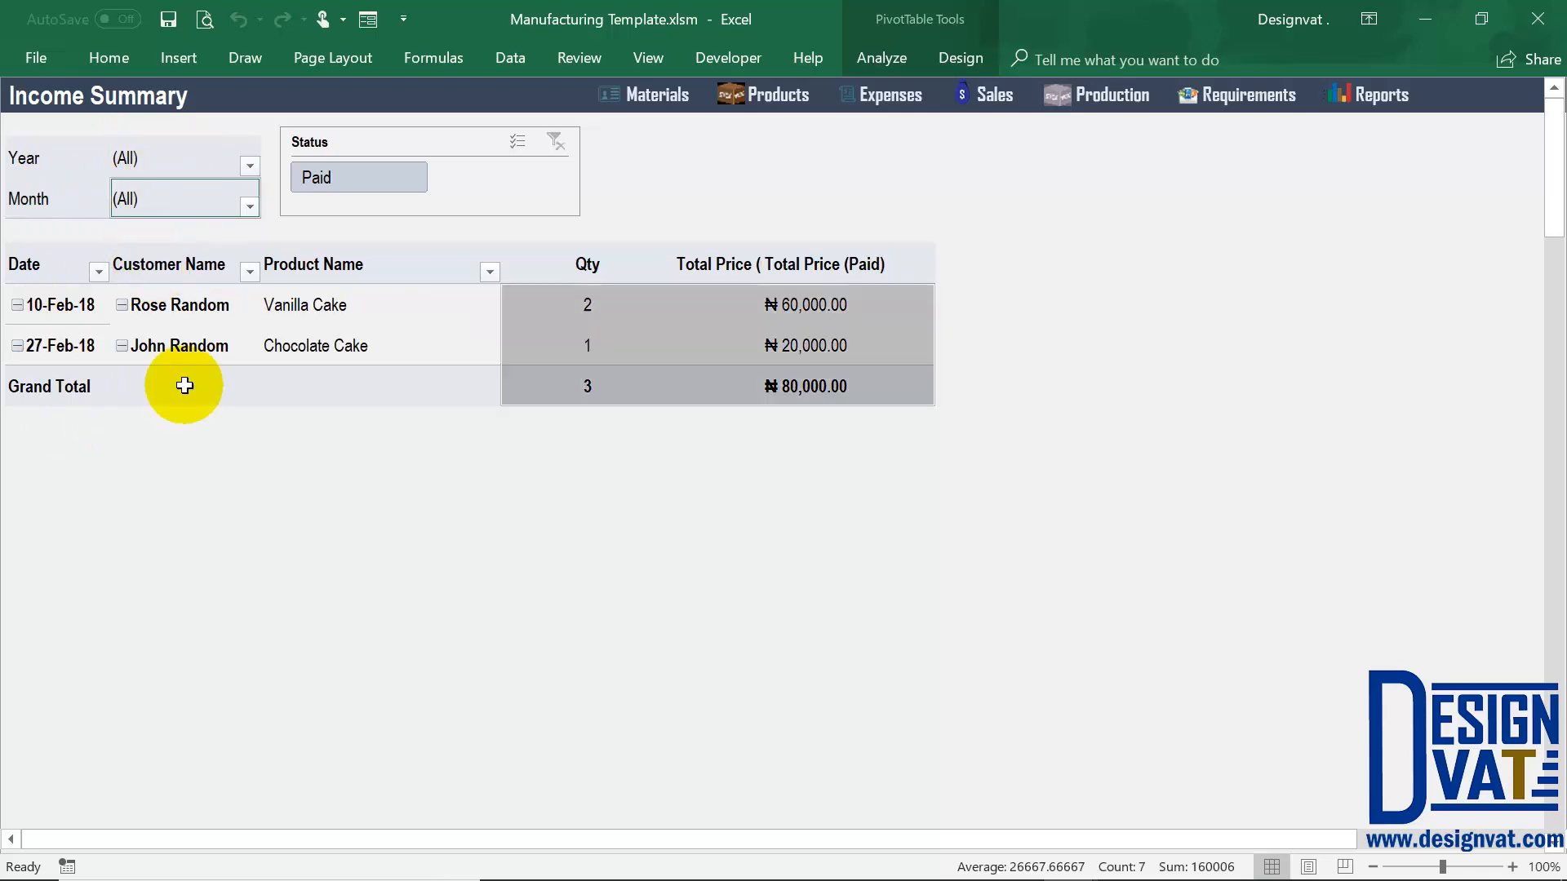
pyautogui.click(168, 199)
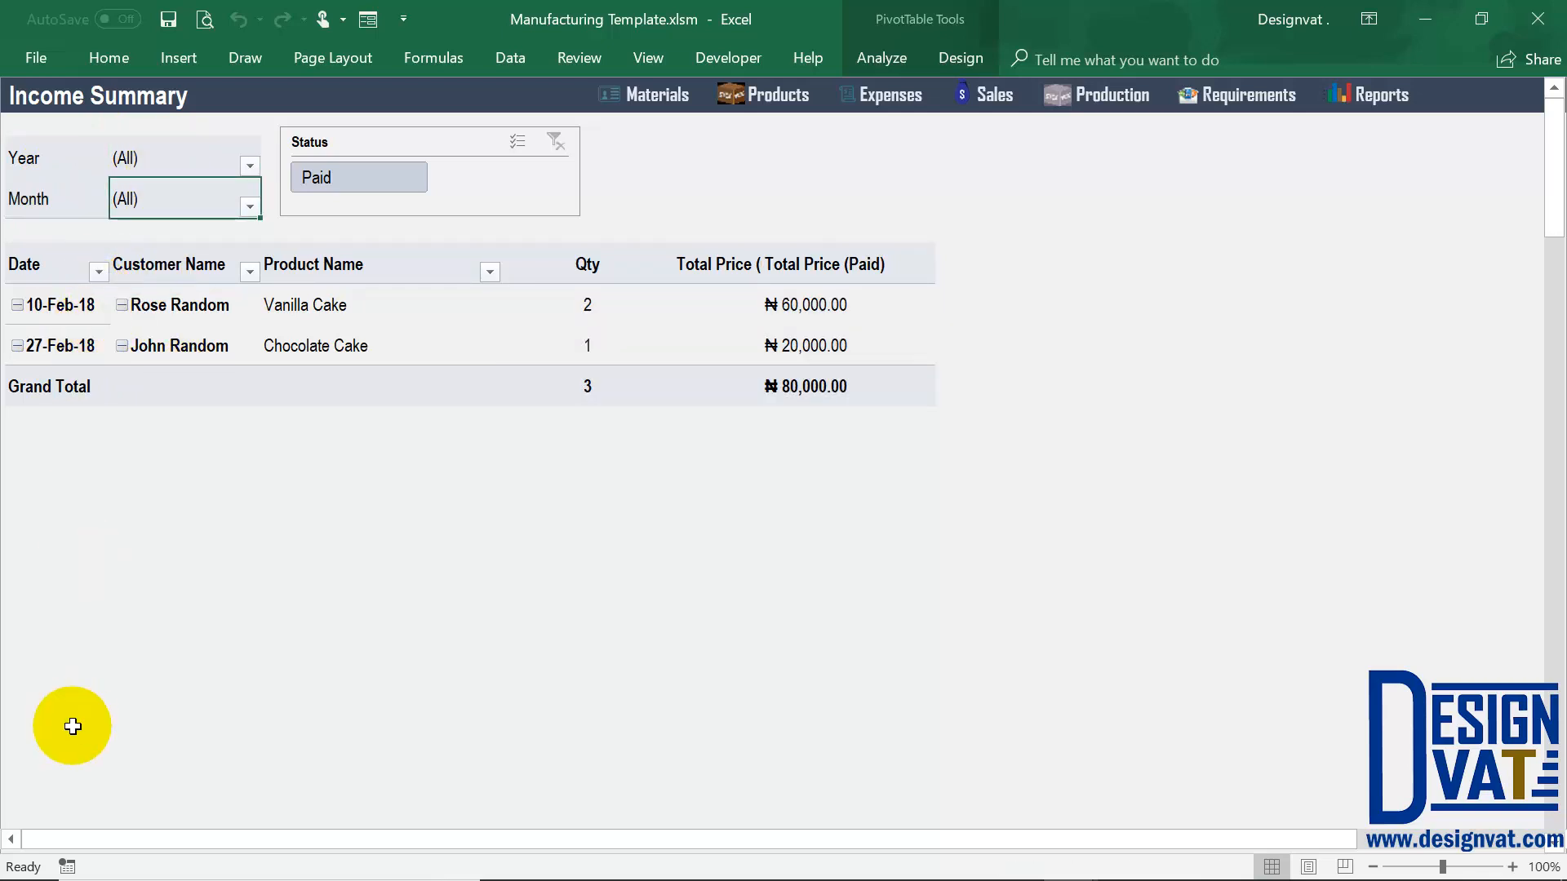
pyautogui.click(295, 320)
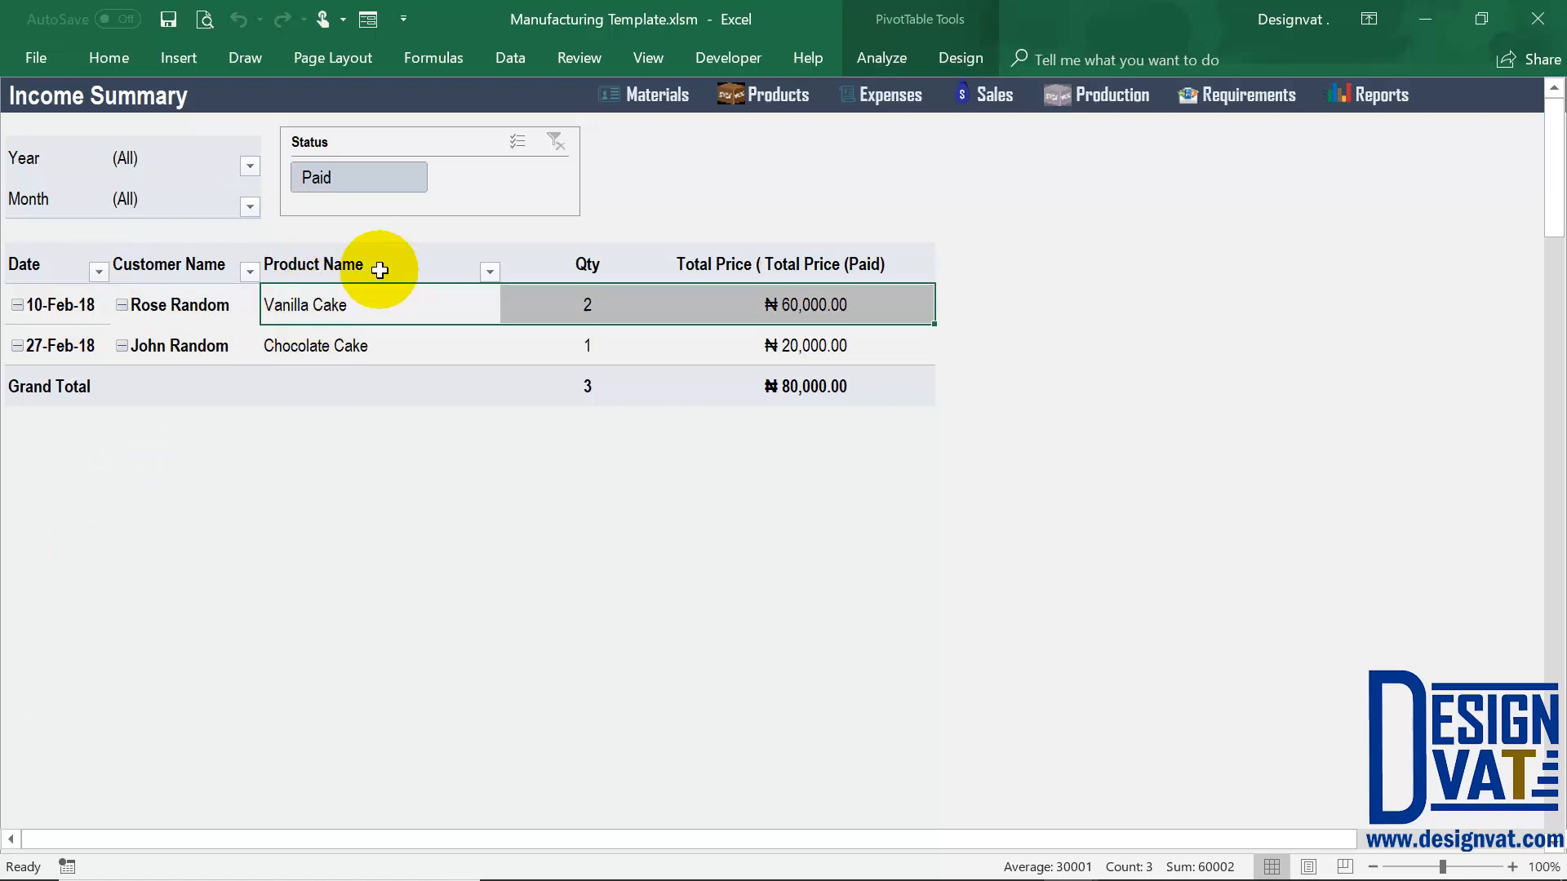
pyautogui.click(454, 304)
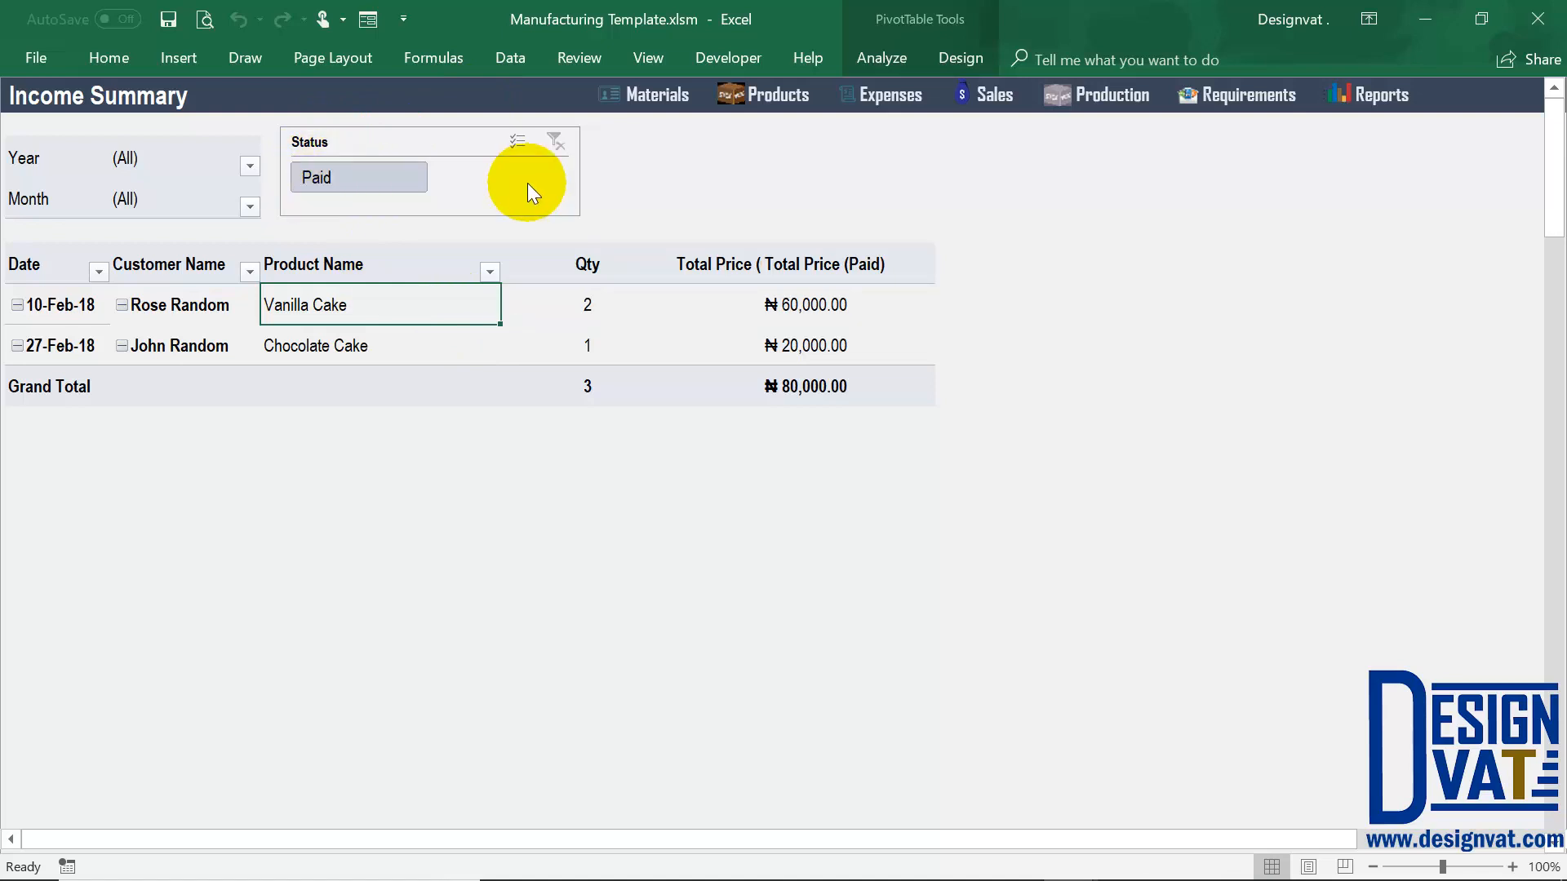
# Open the customer list from the Reports dashboard, enter the first customer's name and check that customer's outstanding balance
pyautogui.click(1385, 97)
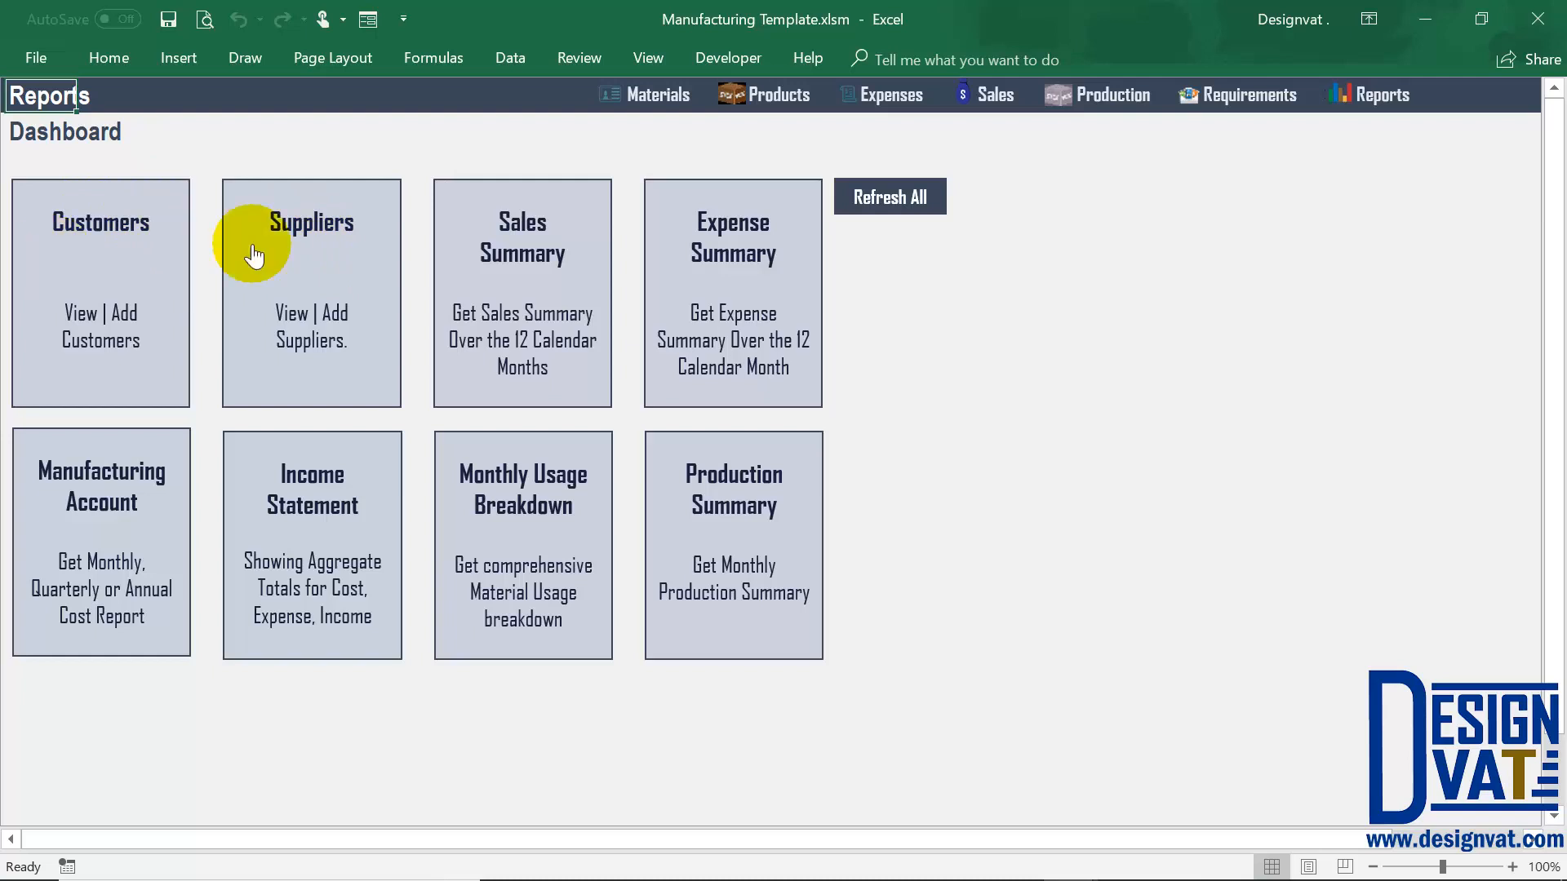
pyautogui.click(104, 245)
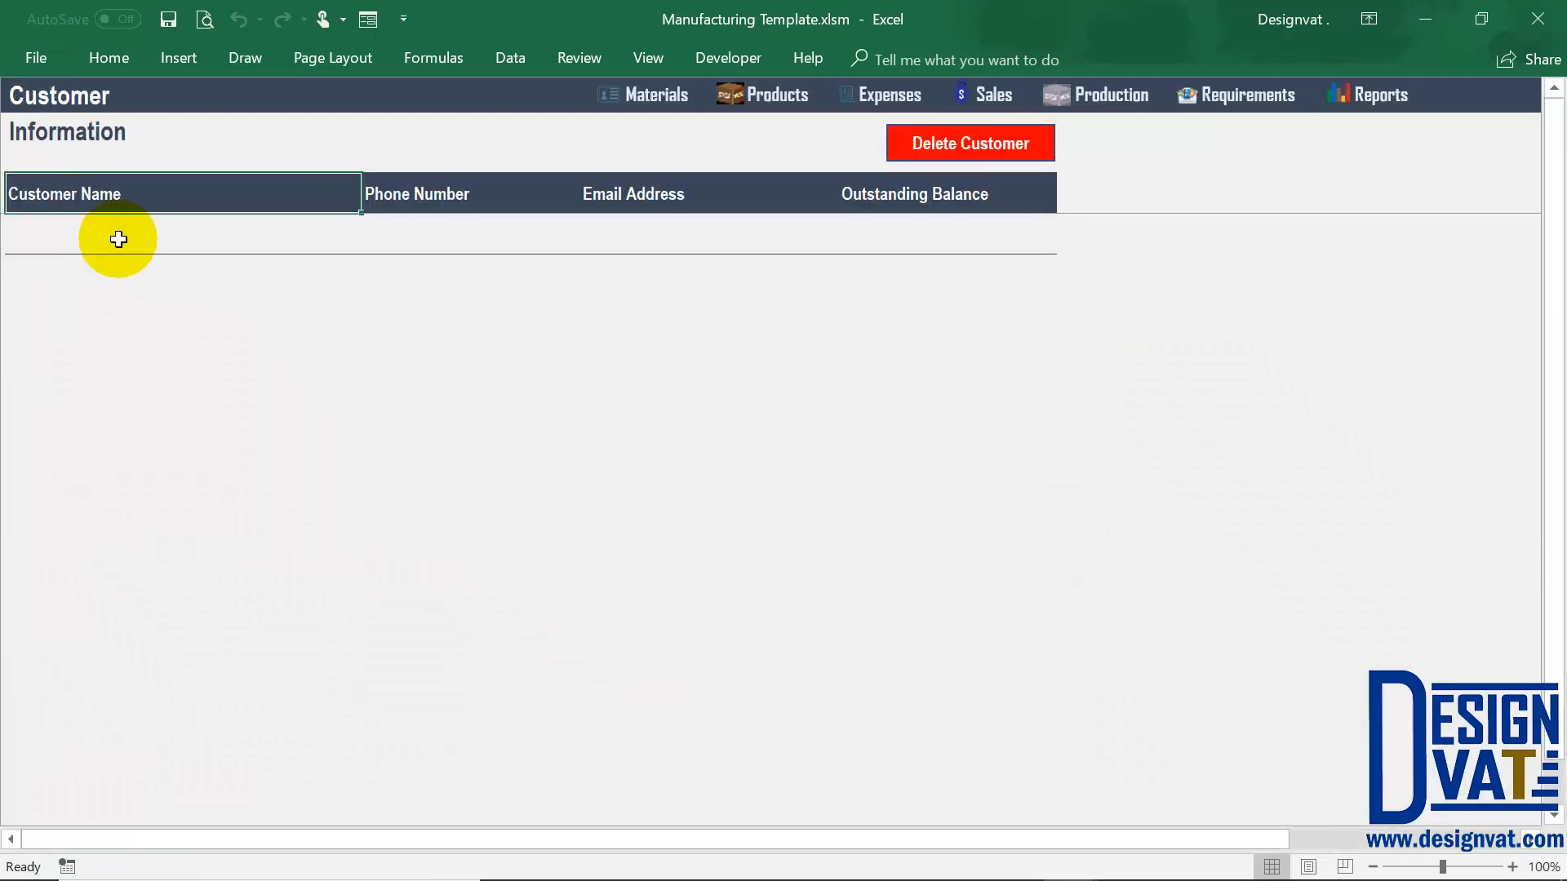
pyautogui.click(85, 237)
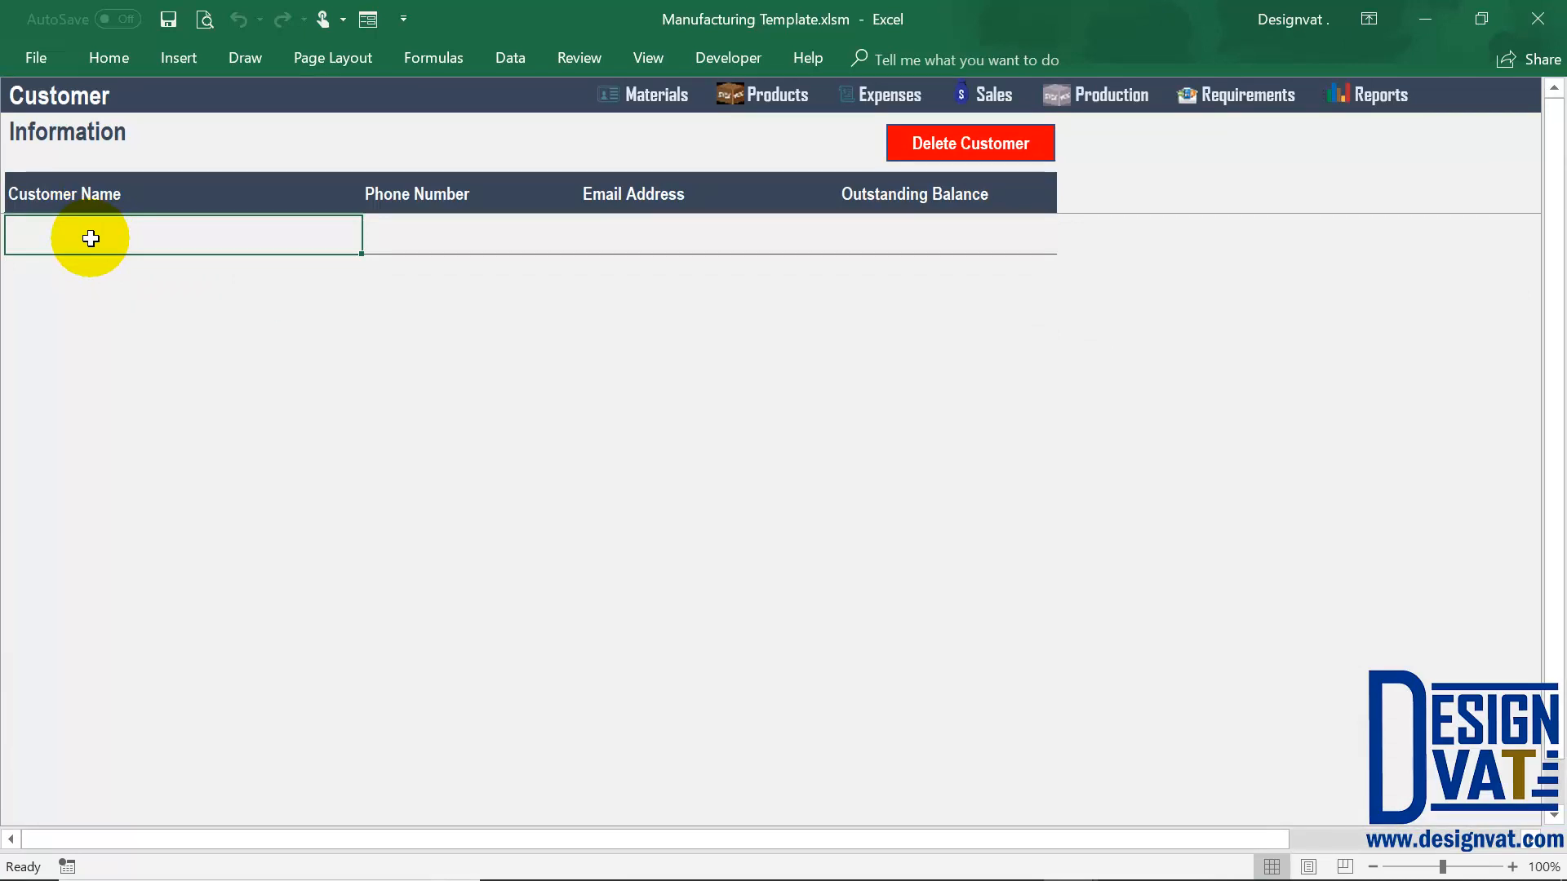
pyautogui.write('Rose Random')
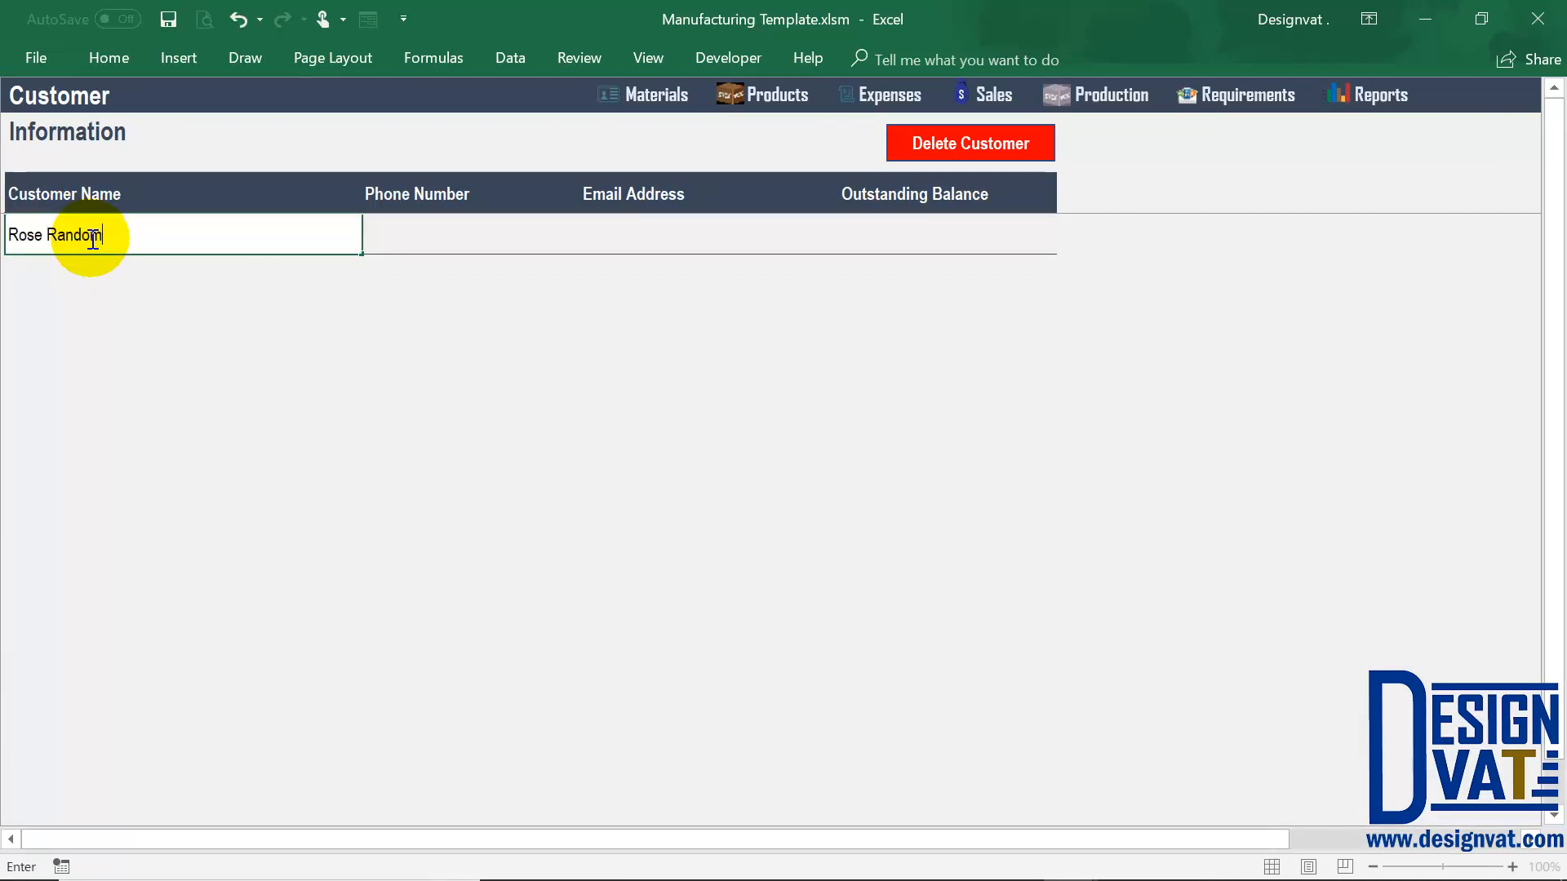
pyautogui.click(416, 235)
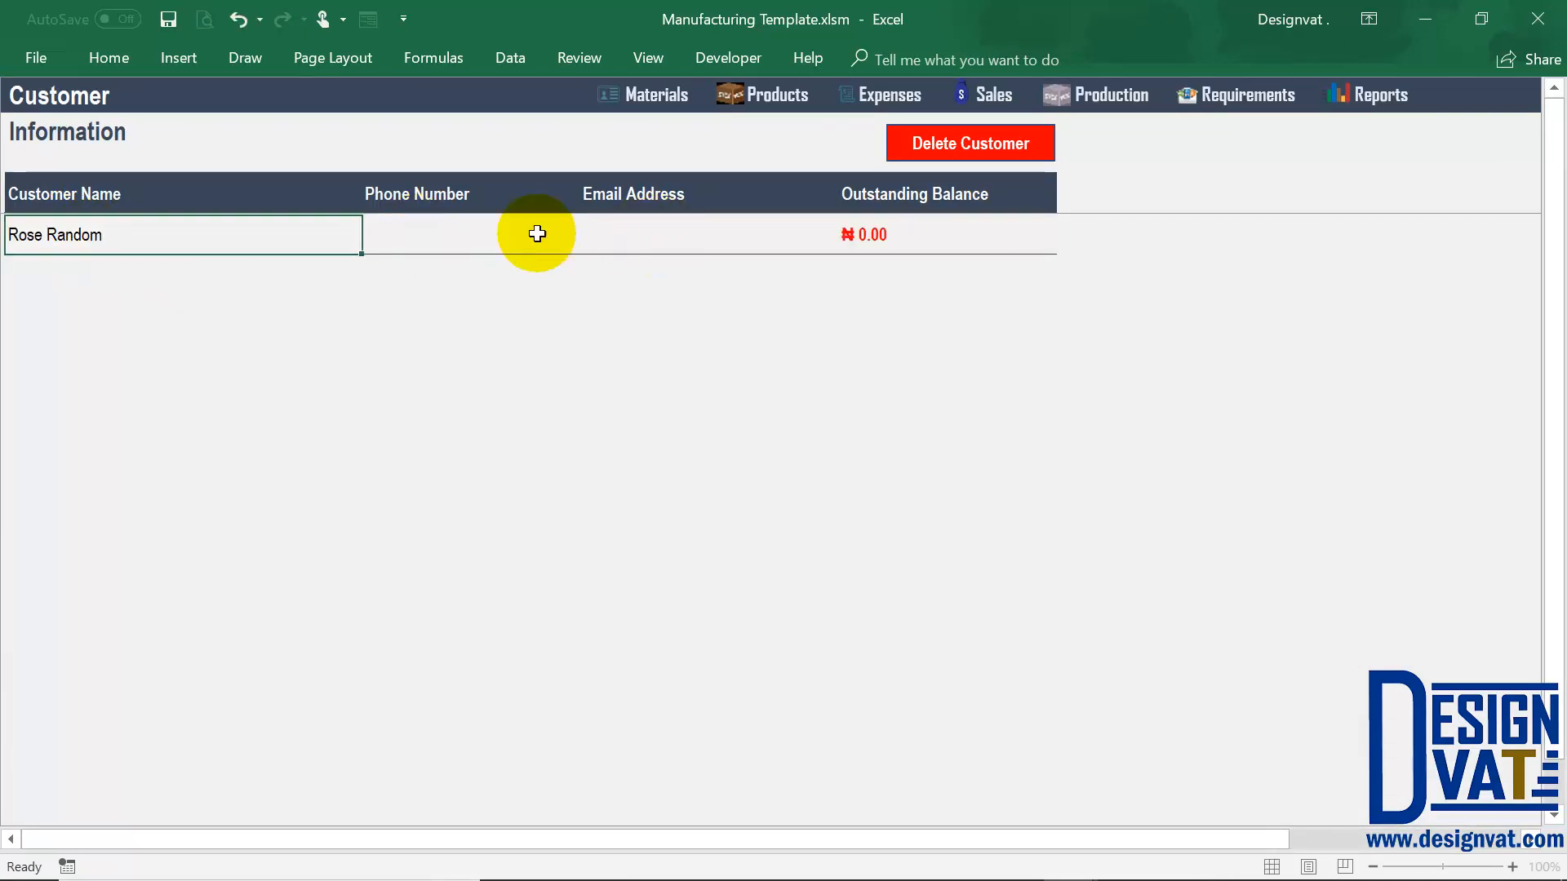
pyautogui.click(910, 235)
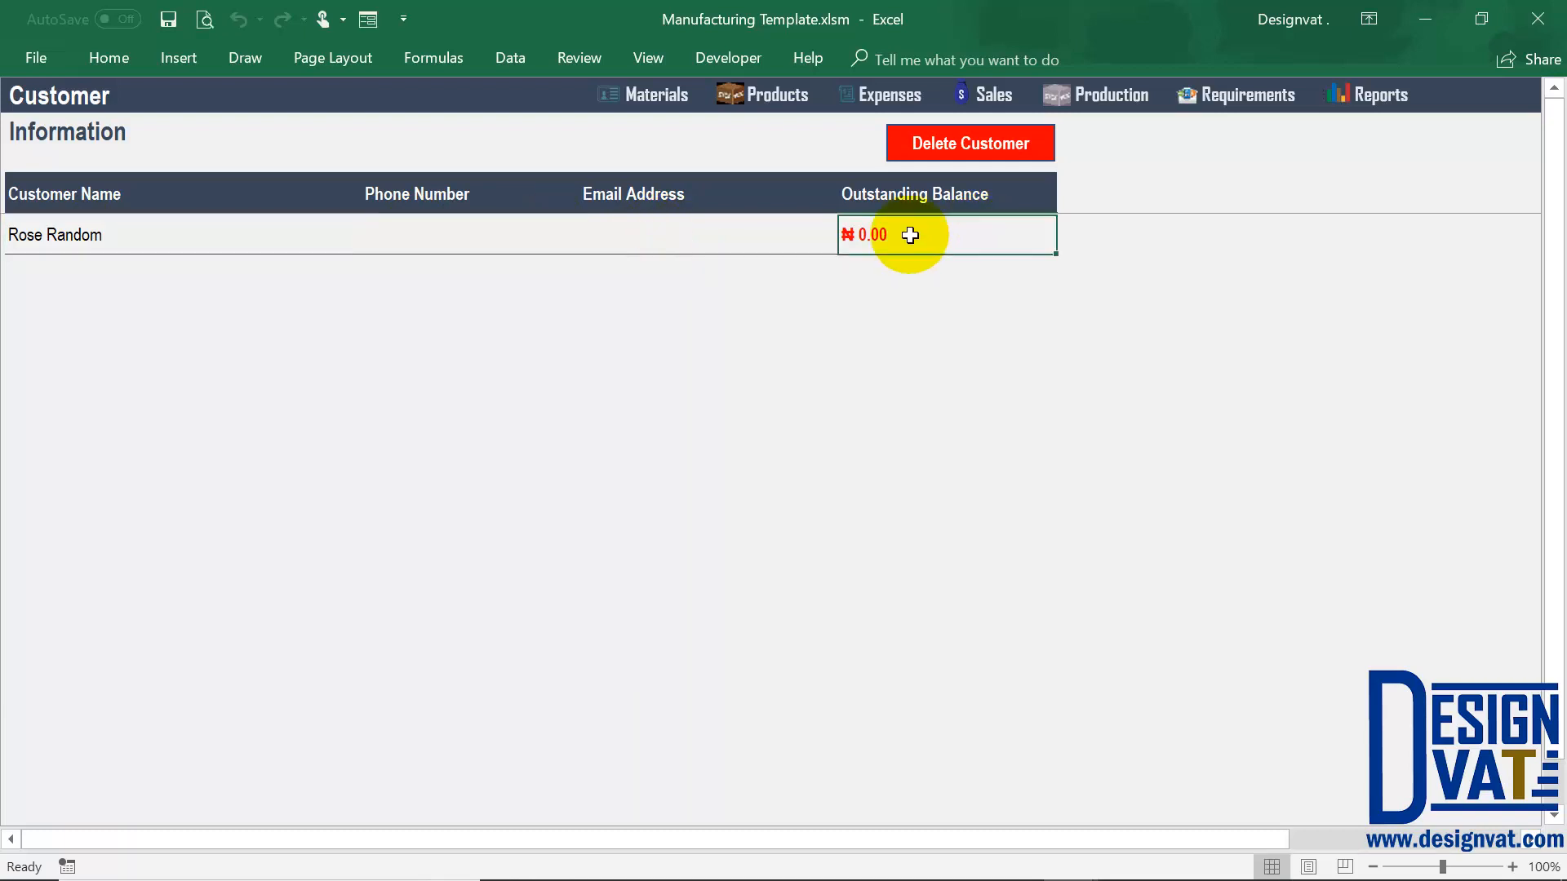
# Add the second customer's name on the next row of the customer list and check the outstanding balance
pyautogui.click(112, 271)
pyautogui.write('John R ando')
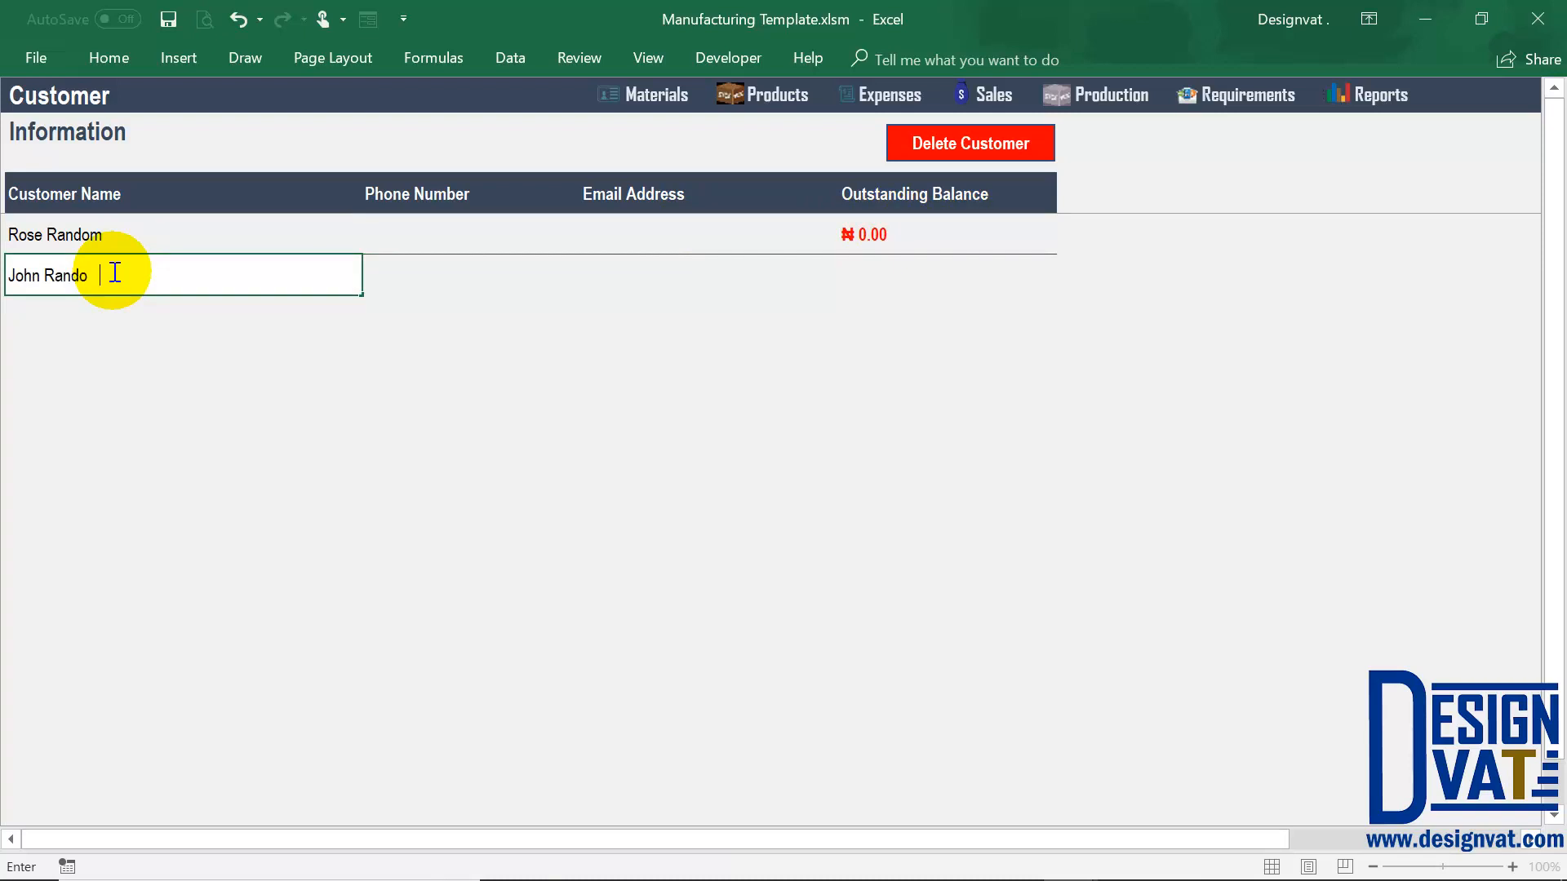
pyautogui.write('m')
pyautogui.click(441, 269)
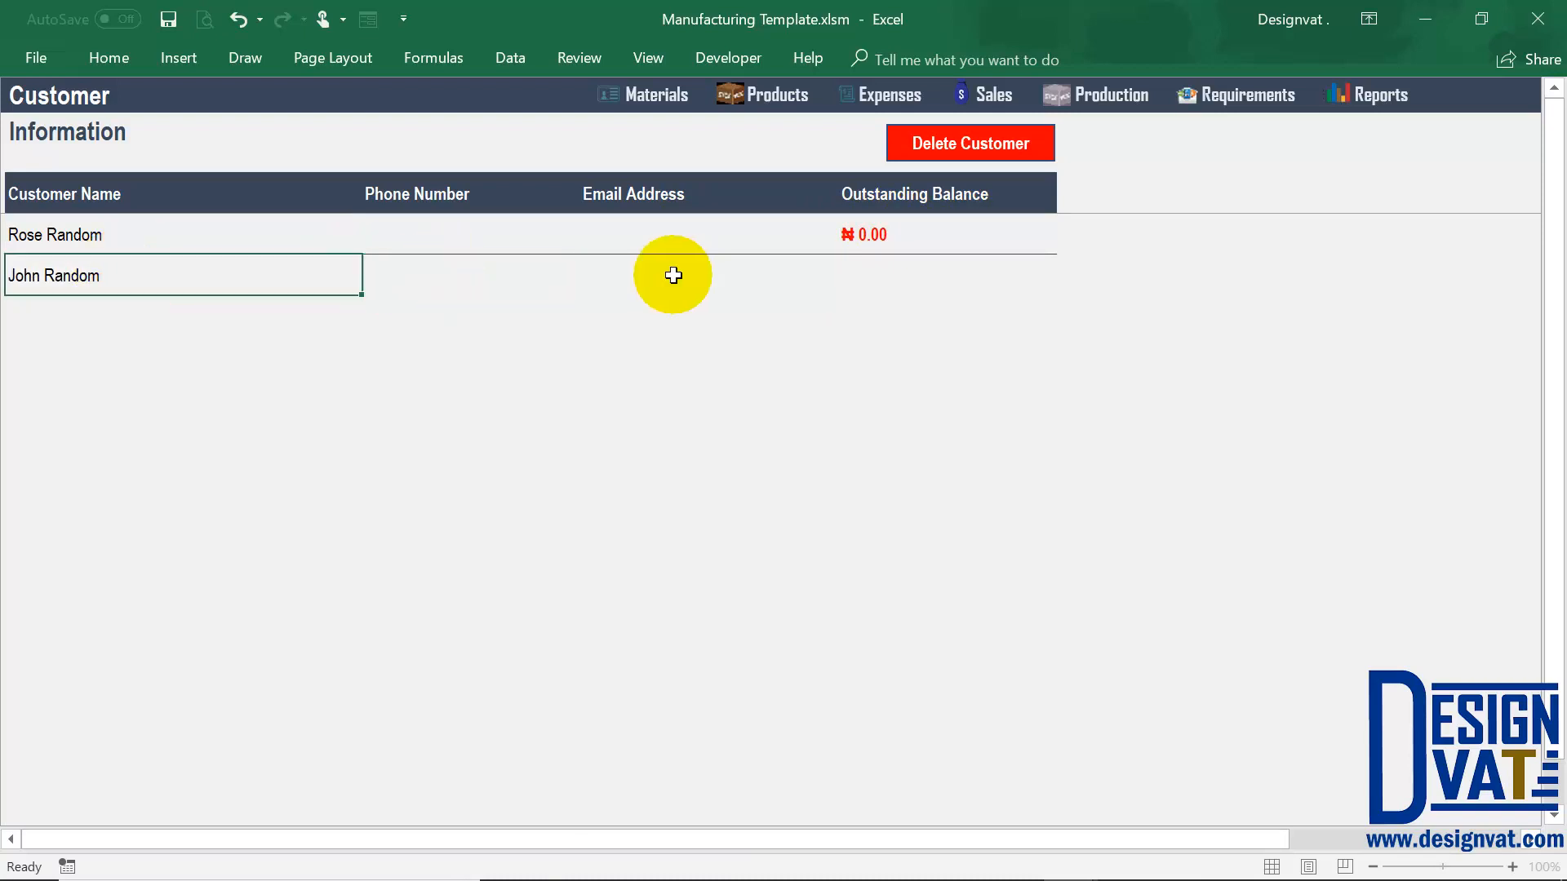
pyautogui.click(928, 269)
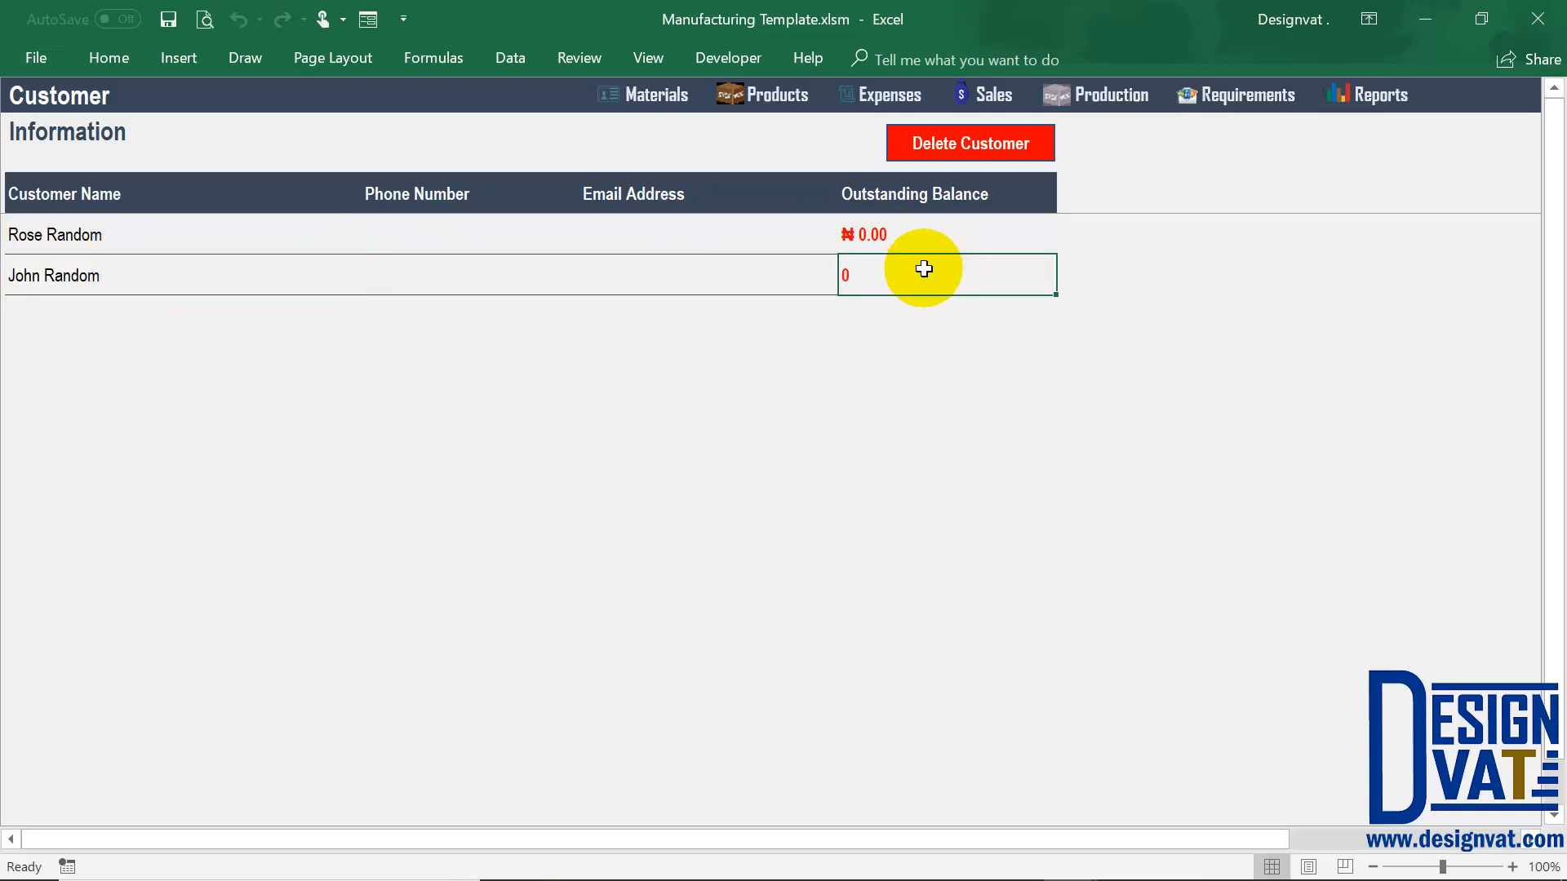
# Open the supplier list from the Reports dashboard and enter the flour supplier's name in the first row
pyautogui.click(1402, 108)
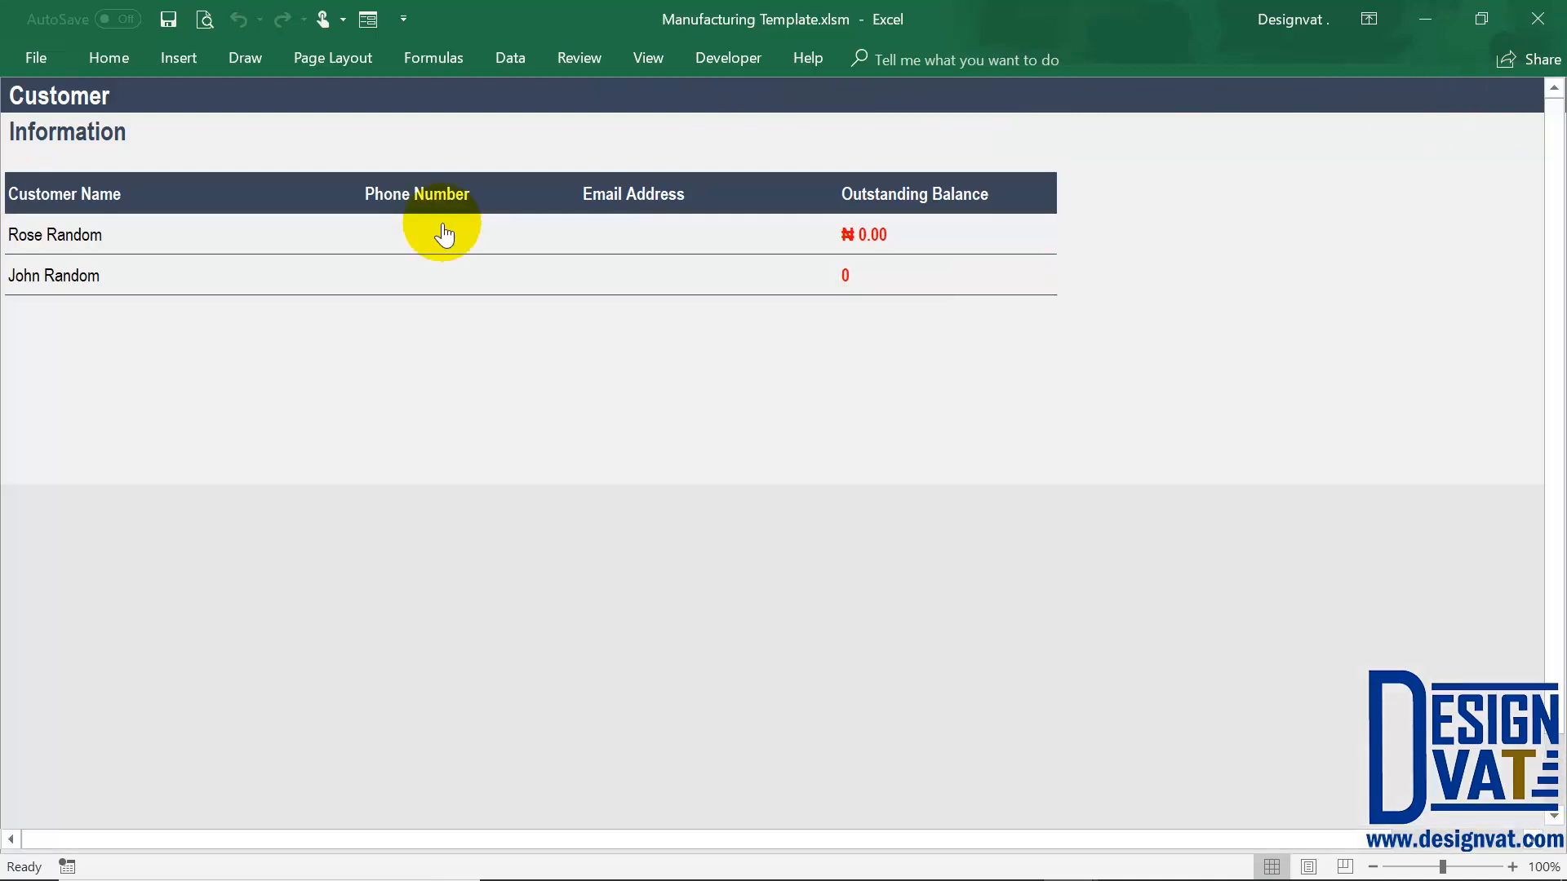
pyautogui.click(273, 309)
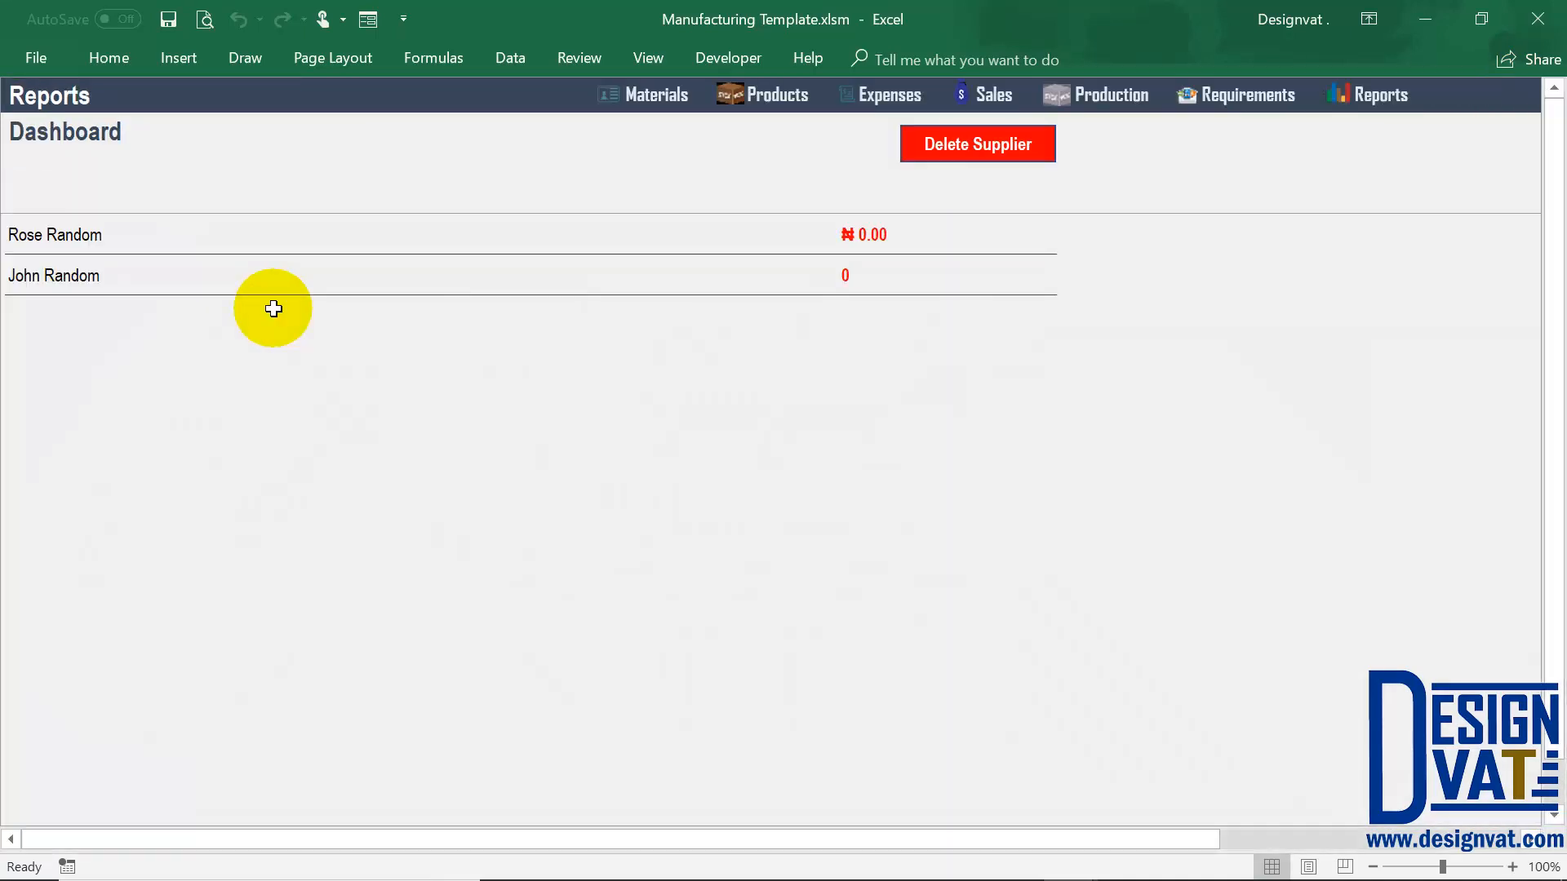
pyautogui.click(168, 238)
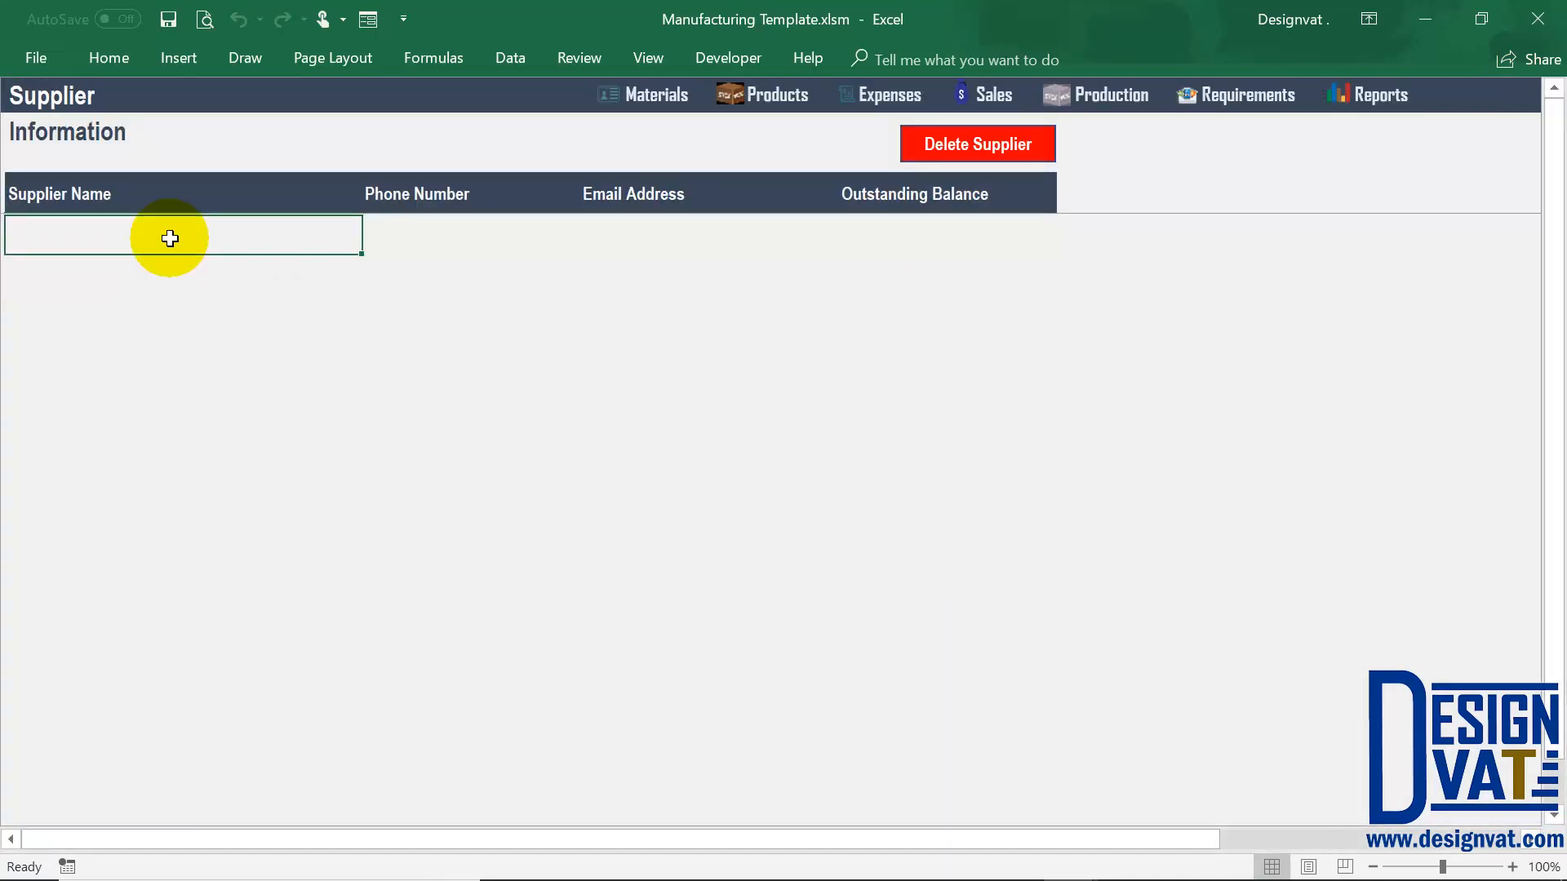
pyautogui.write('Mike Flour Supplier')
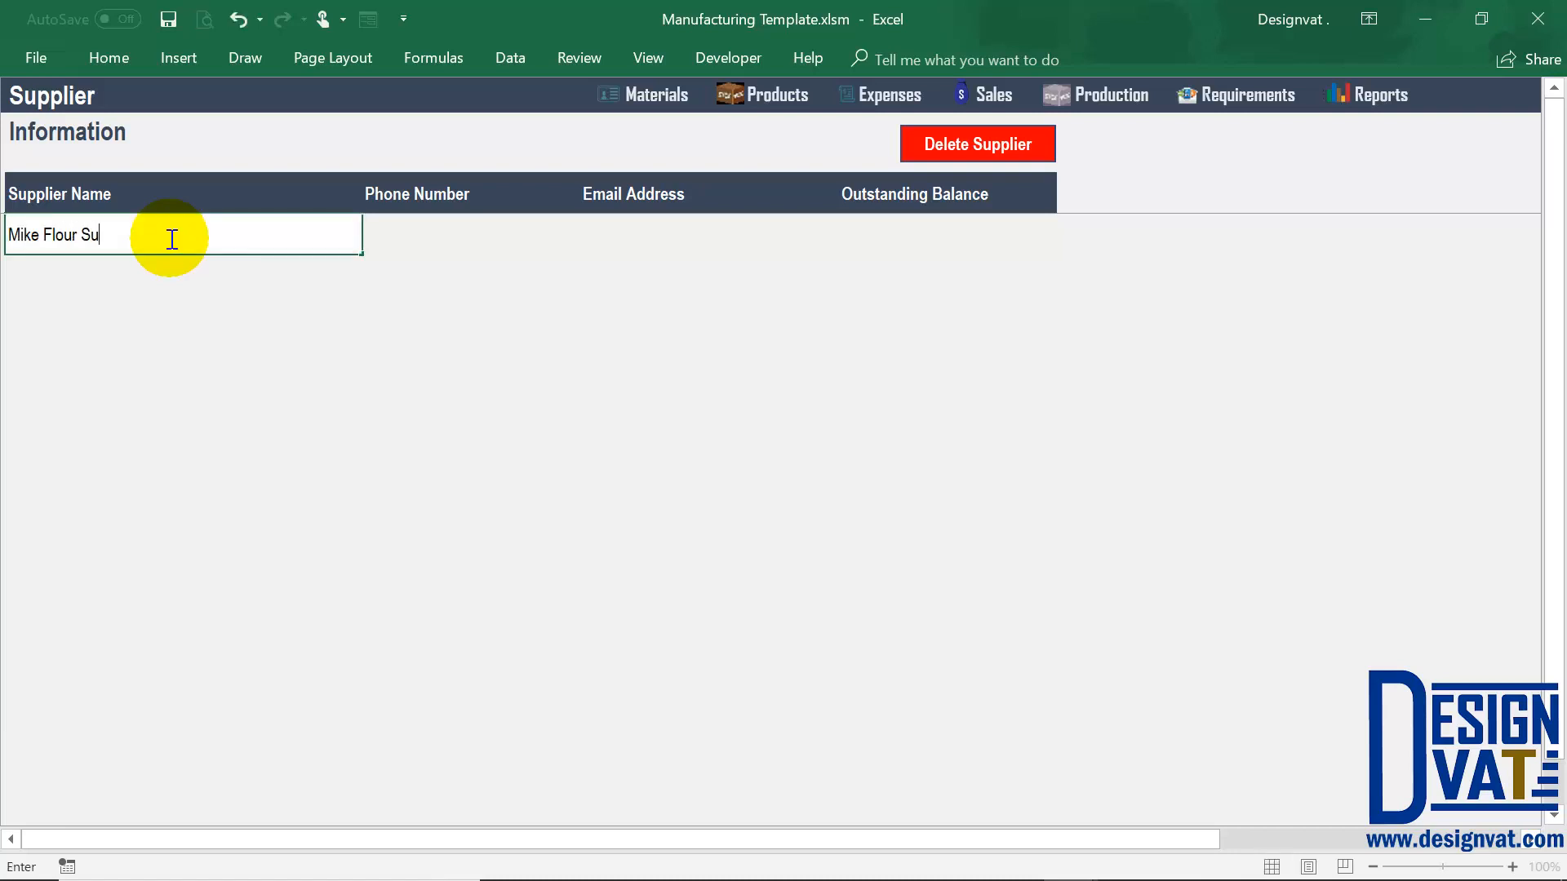
# Add the butter supplier's name on the second row of the supplier list
pyautogui.click(172, 289)
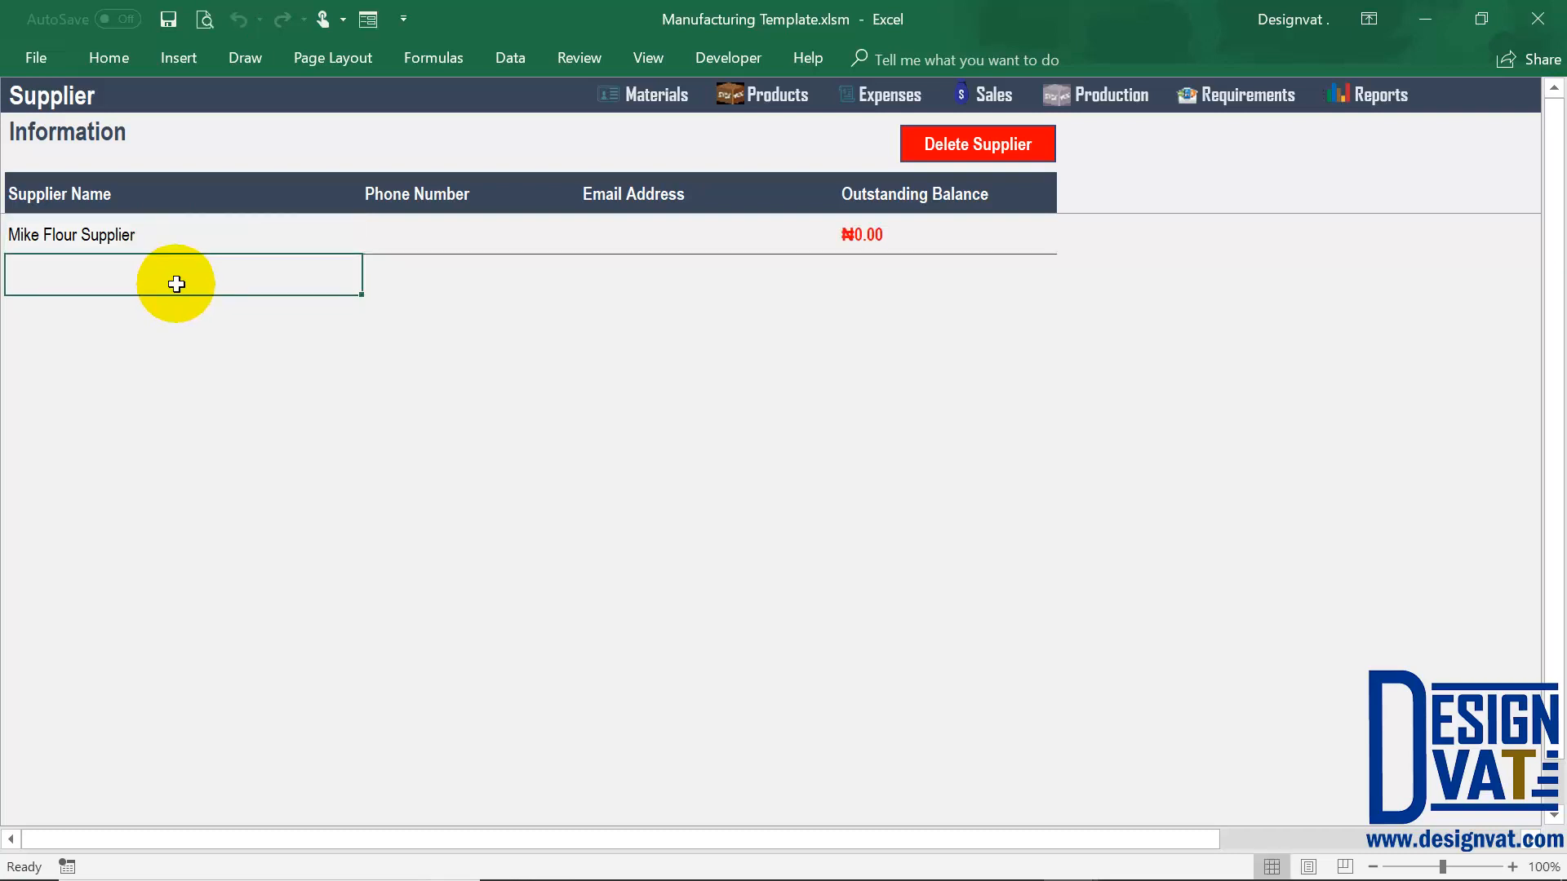
pyautogui.doubleClick(176, 284)
pyautogui.write('Williams Butter Supplier')
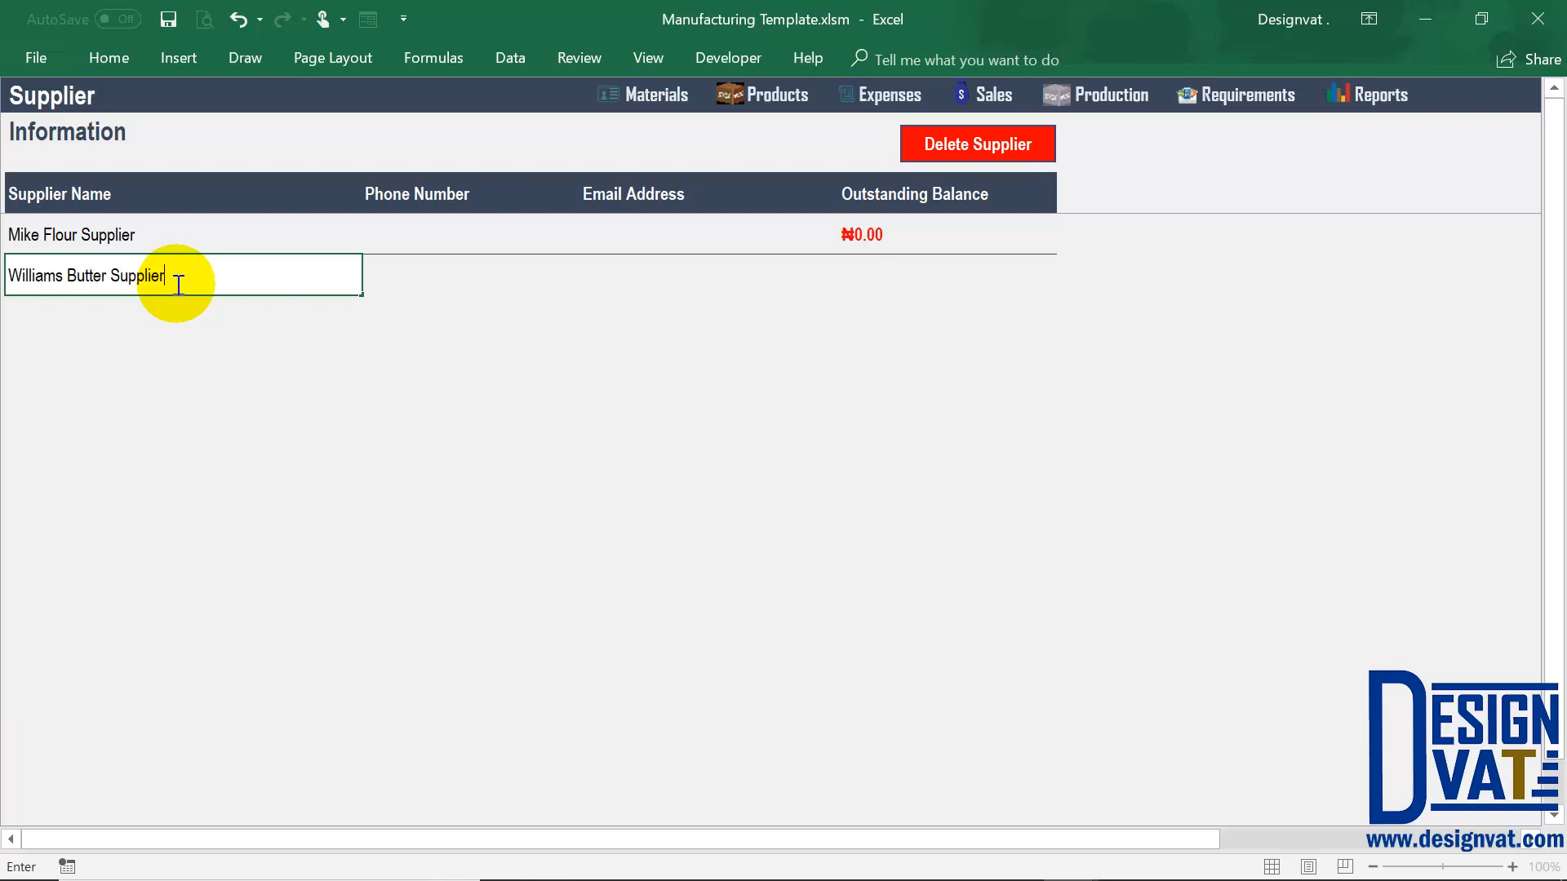
pyautogui.click(570, 689)
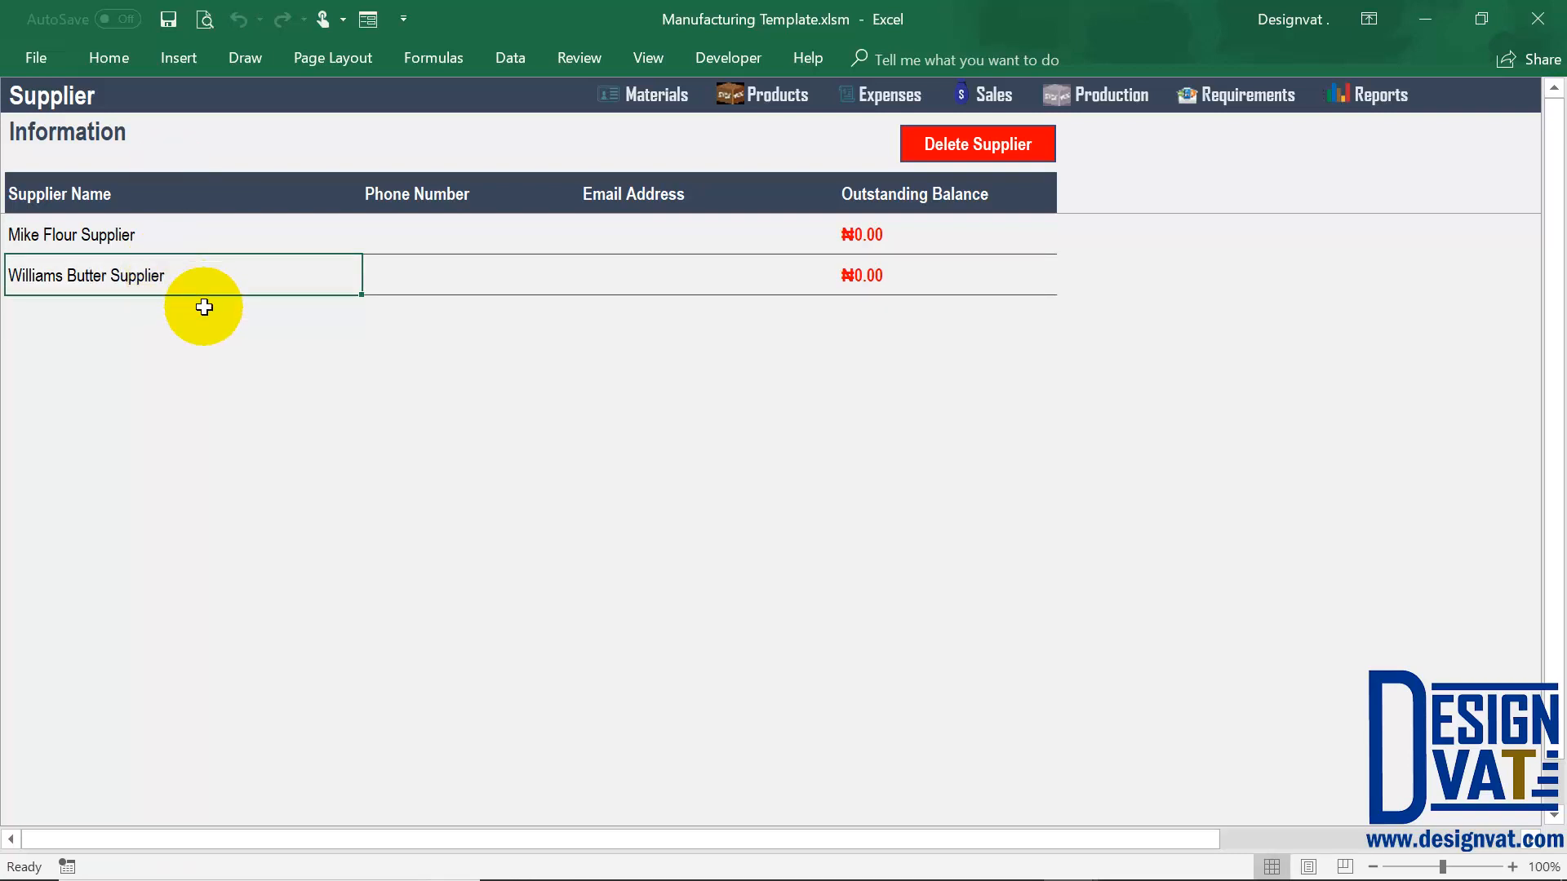
# Start a new product restock entry on the Expenses sheet with date 02-03-2018 and status Credit
pyautogui.click(890, 98)
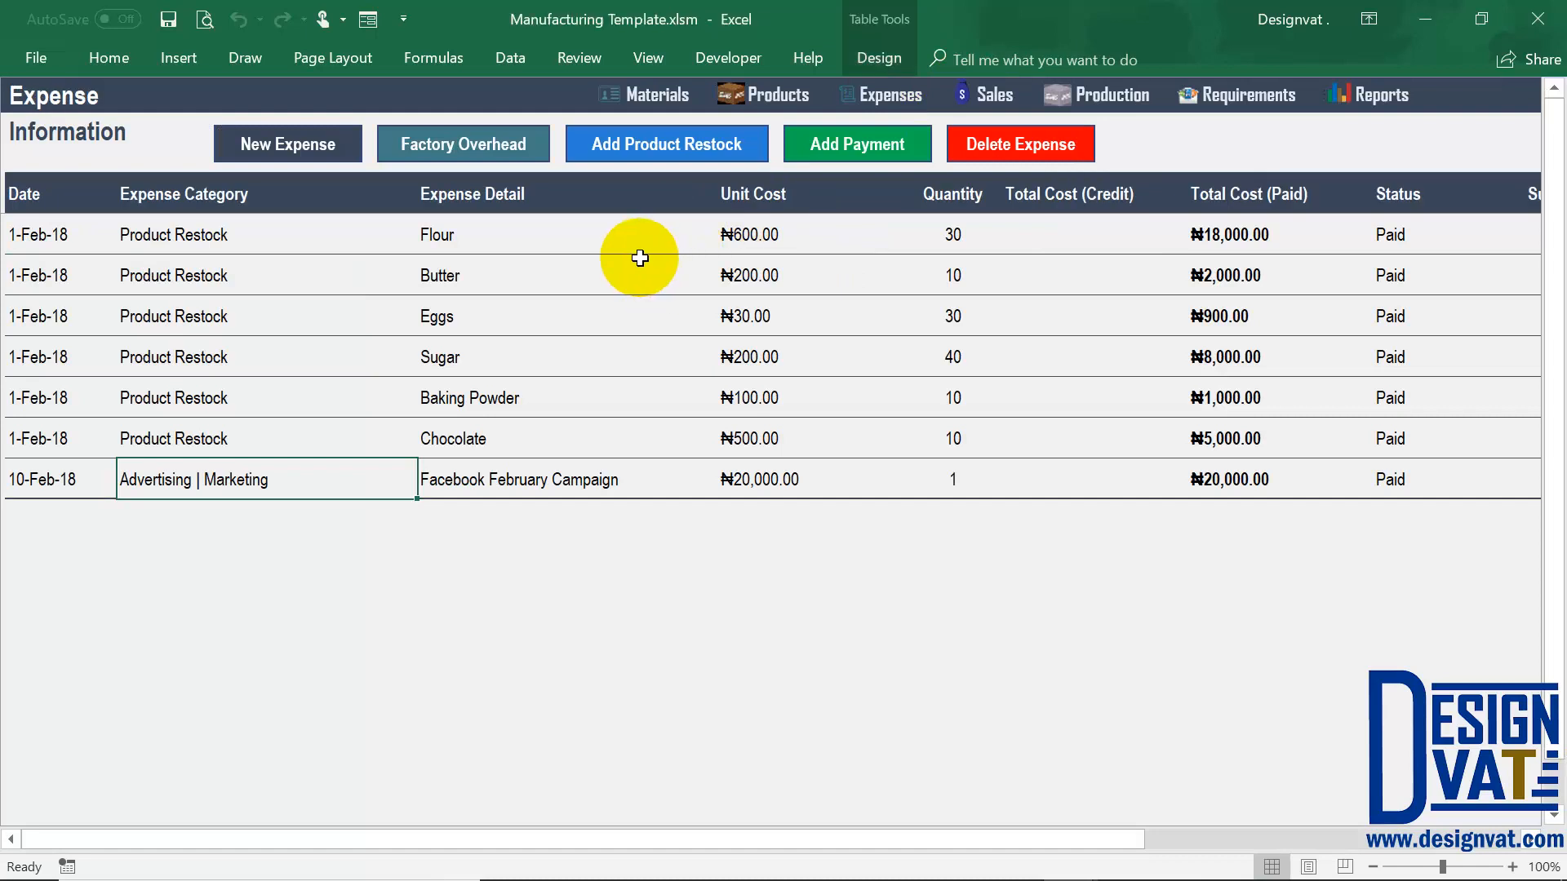
pyautogui.click(674, 144)
pyautogui.moveTo(754, 268); pyautogui.dragTo(657, 266)
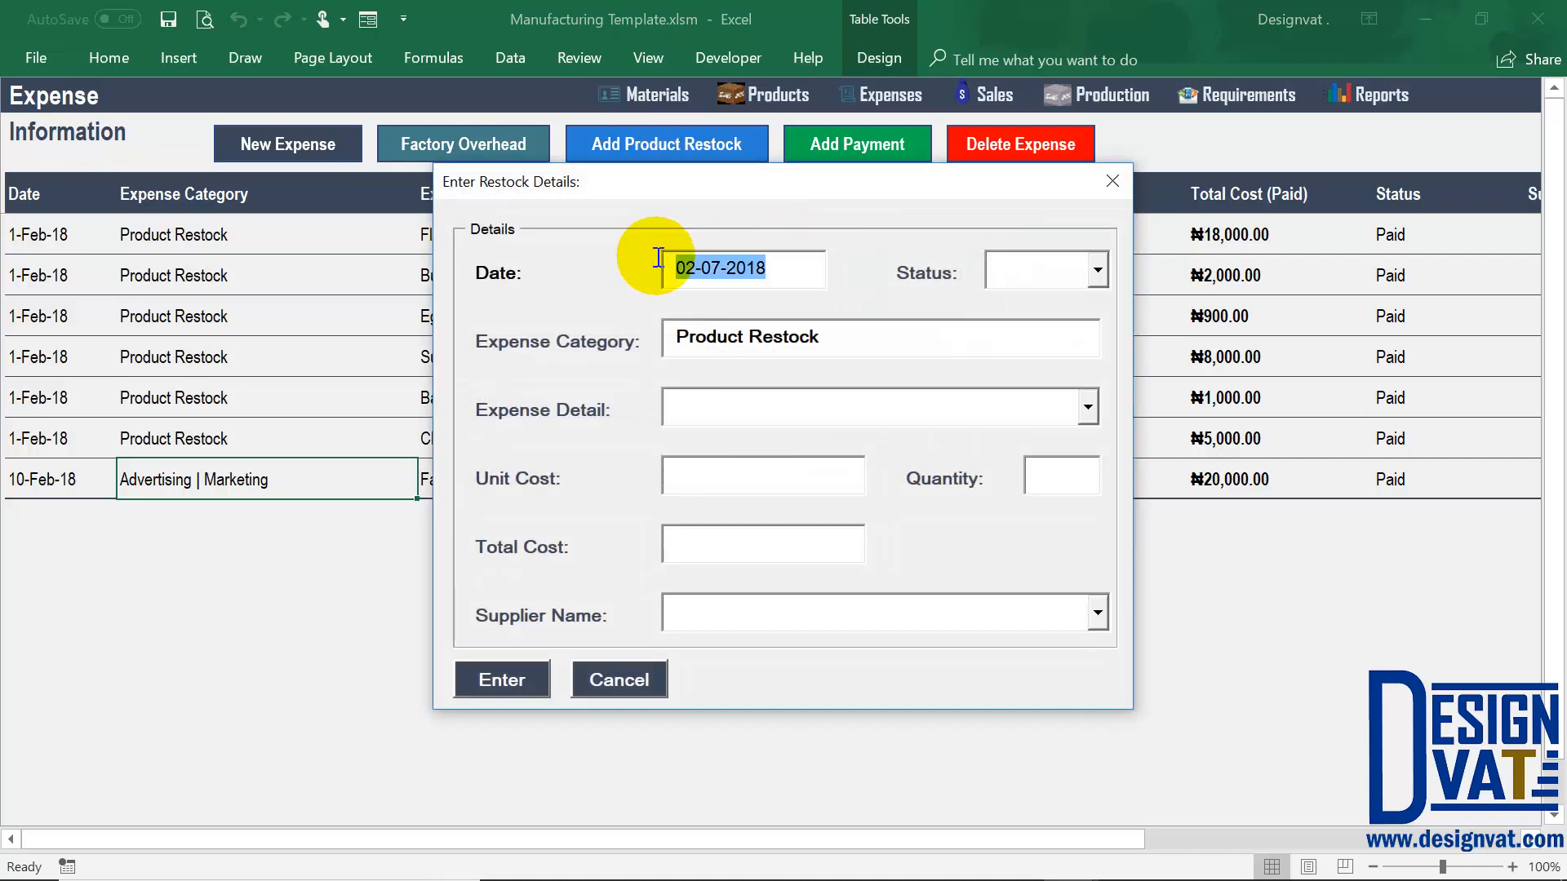
pyautogui.click(723, 267)
pyautogui.press('BackSpace')
pyautogui.write('3')
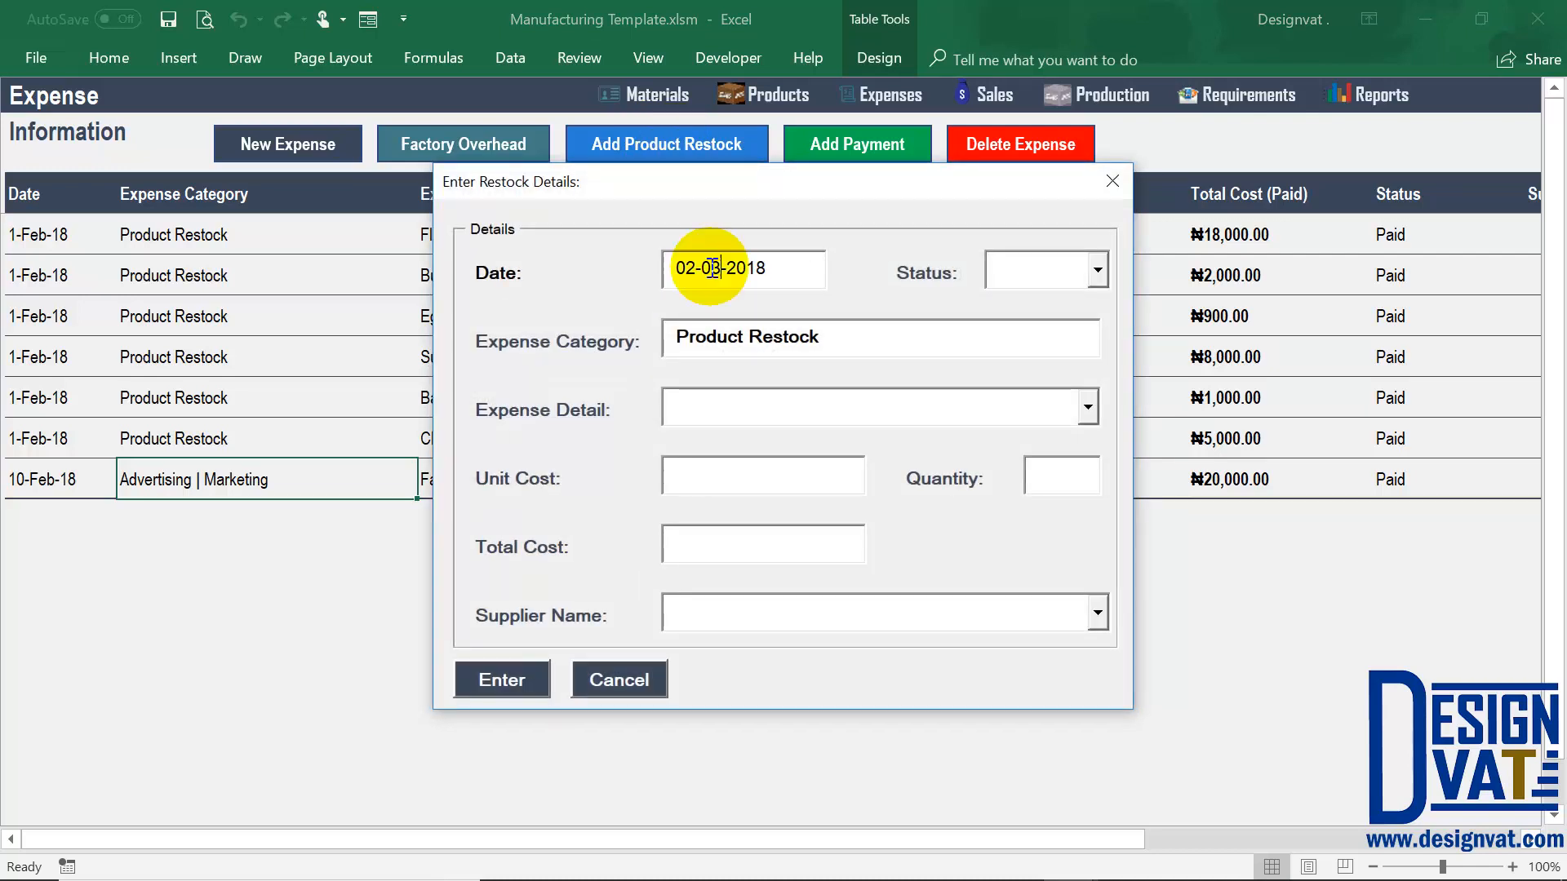
pyautogui.click(1065, 270)
pyautogui.click(1020, 306)
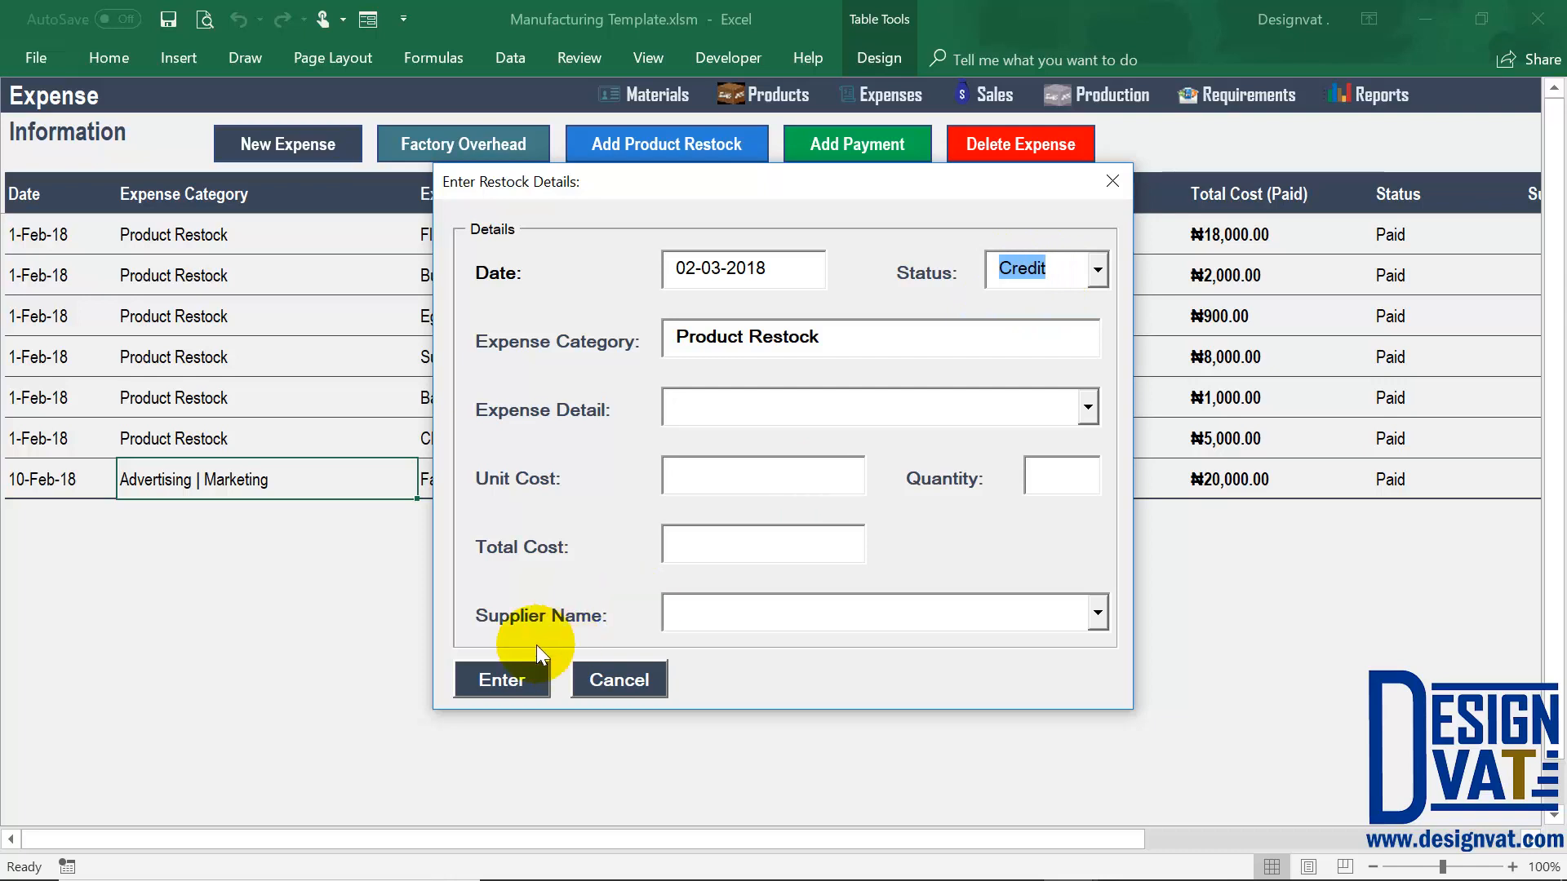
# Set the restock's expense detail to Flour, with a unit cost of 600 and a quantity of 10
pyautogui.click(1087, 406)
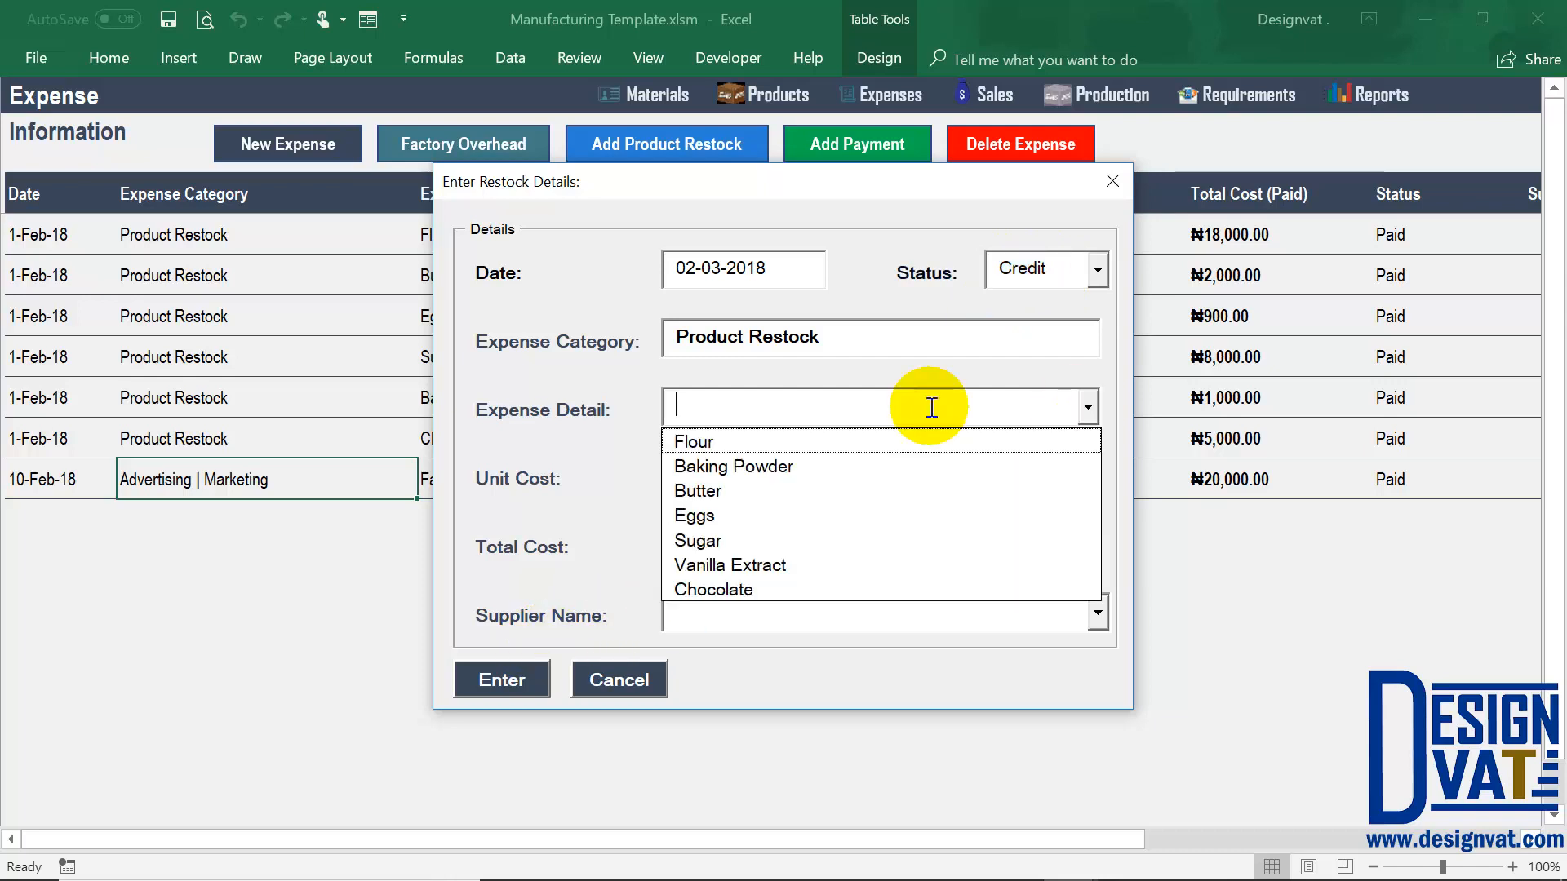
pyautogui.click(788, 437)
pyautogui.click(708, 481)
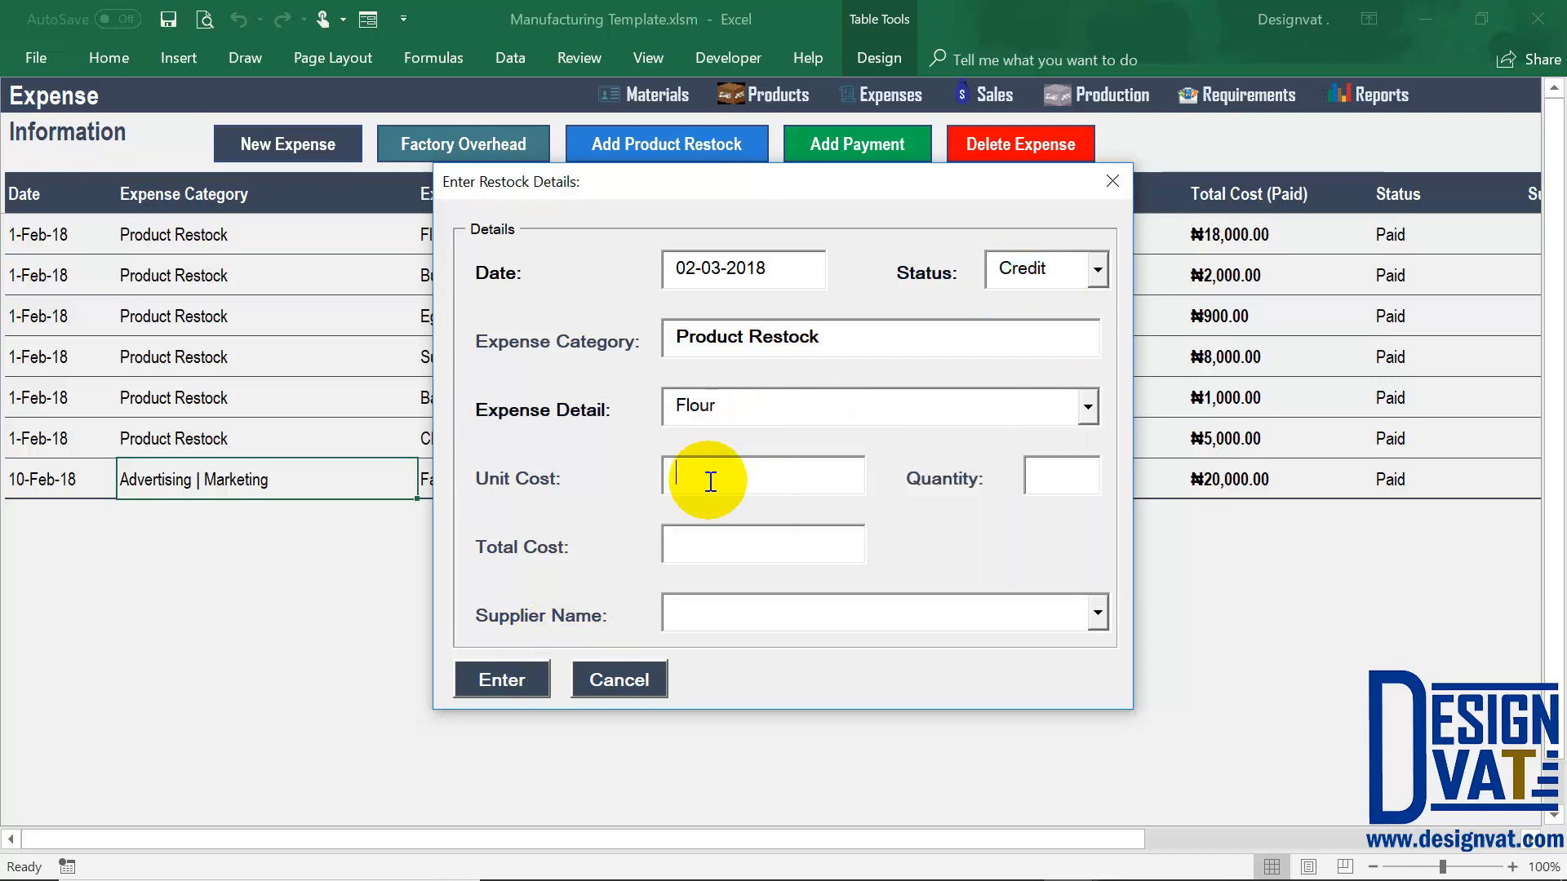
pyautogui.write('600')
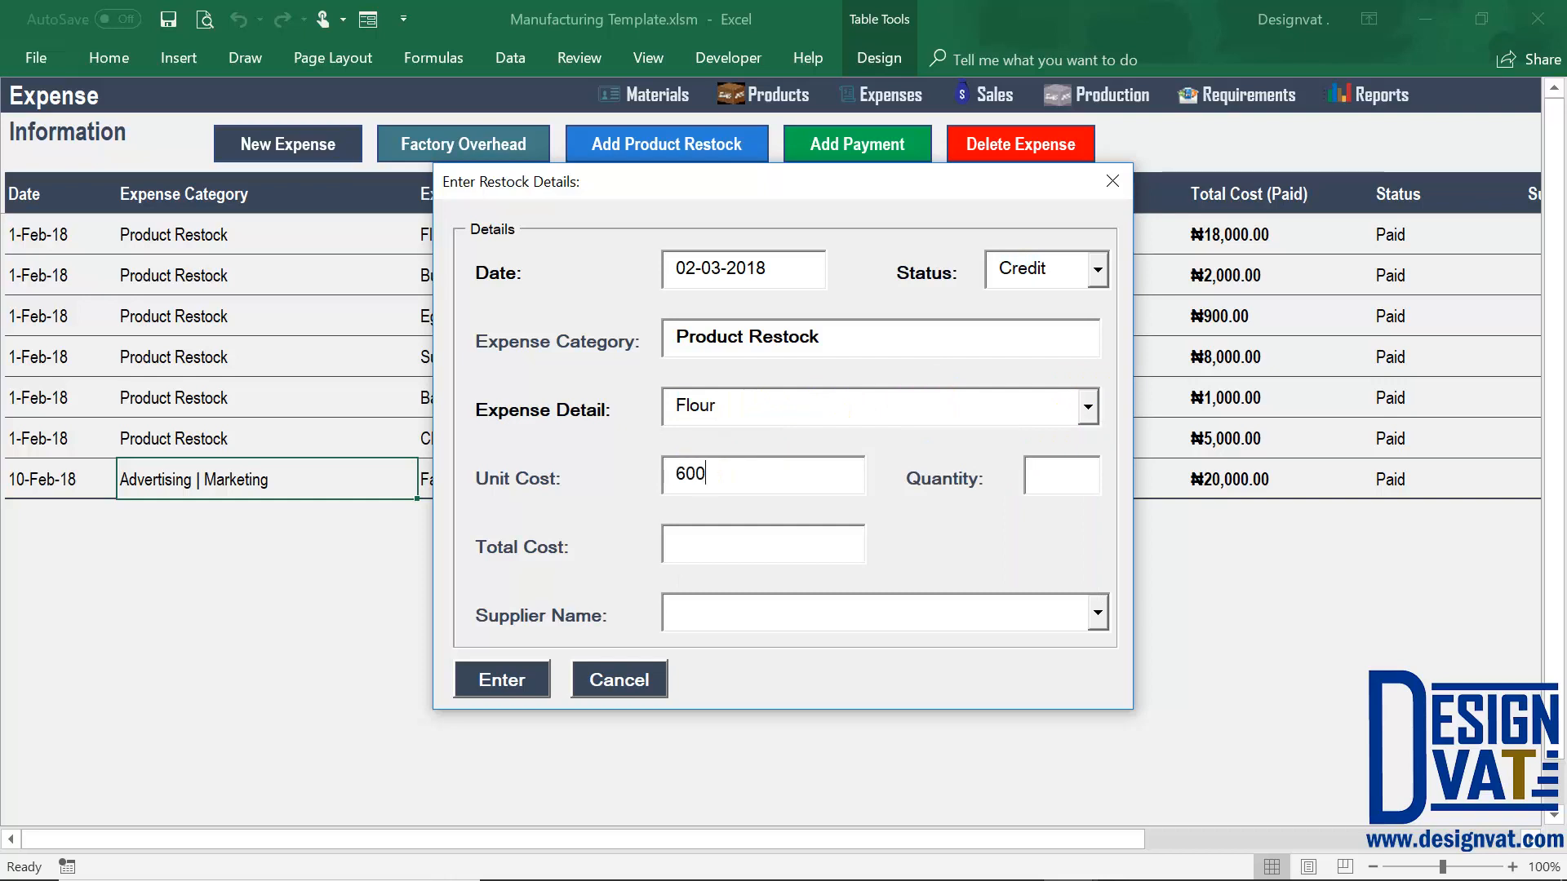
pyautogui.press('Tab')
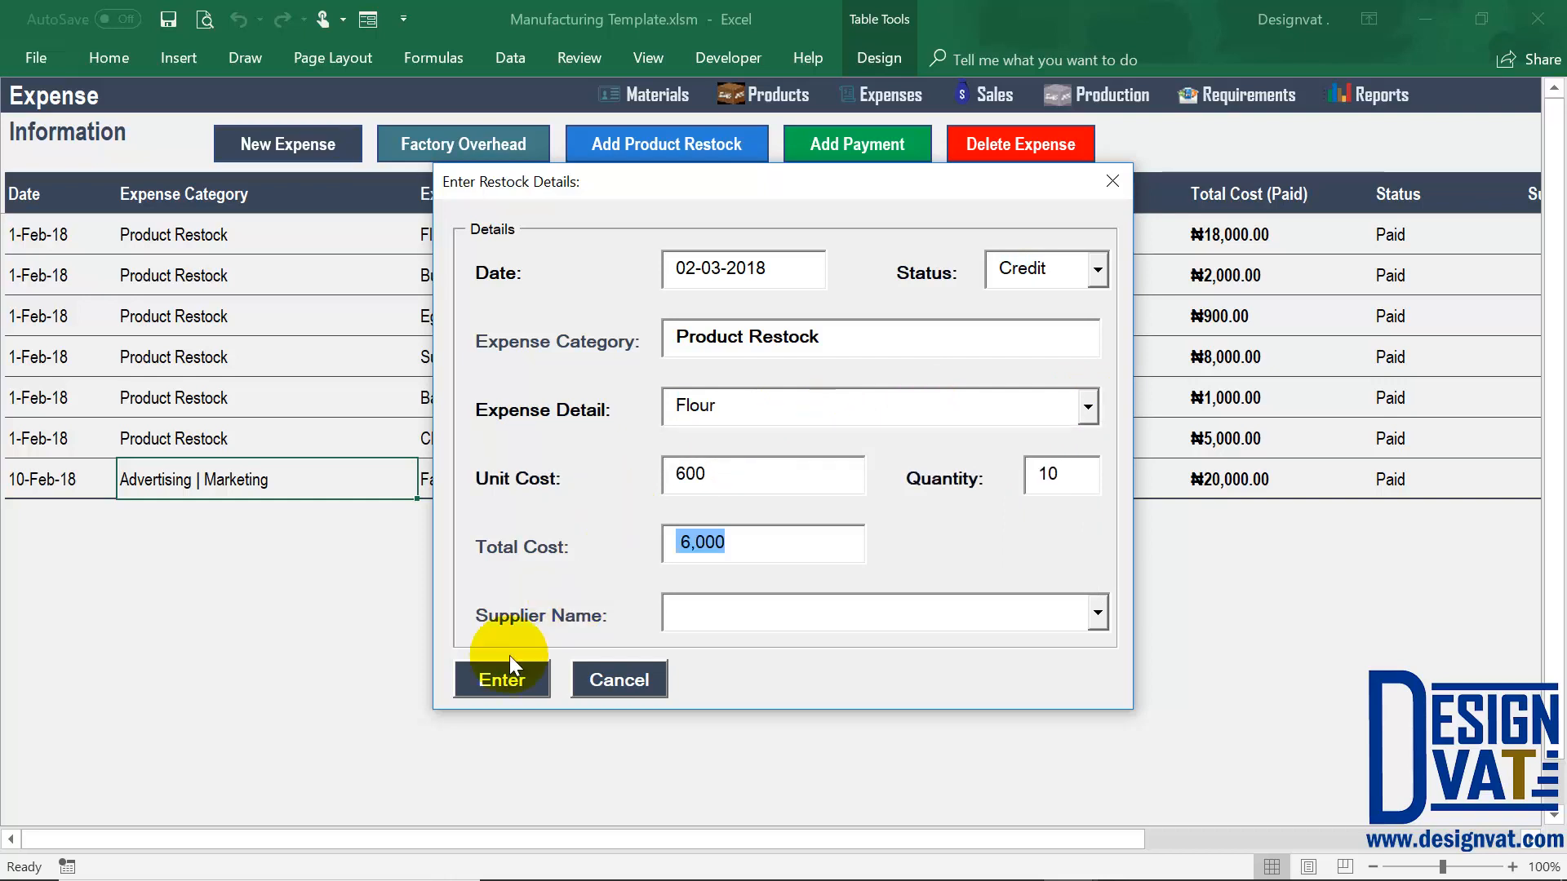
# Try to submit the credit restock entry without a supplier name
pyautogui.click(500, 680)
pyautogui.moveTo(737, 405); pyautogui.dragTo(699, 343)
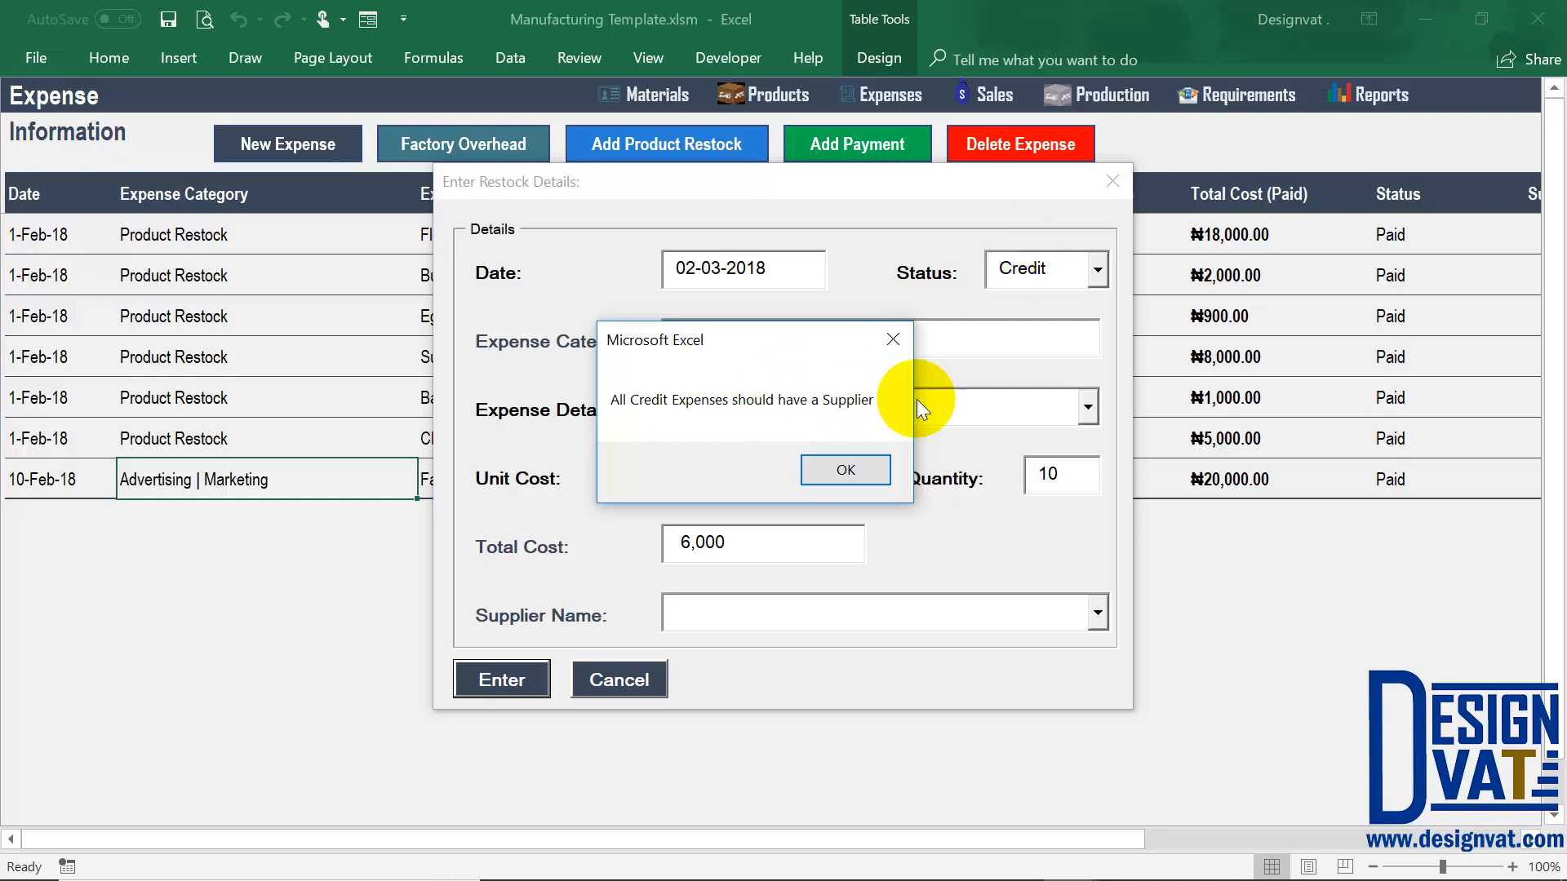
pyautogui.click(847, 473)
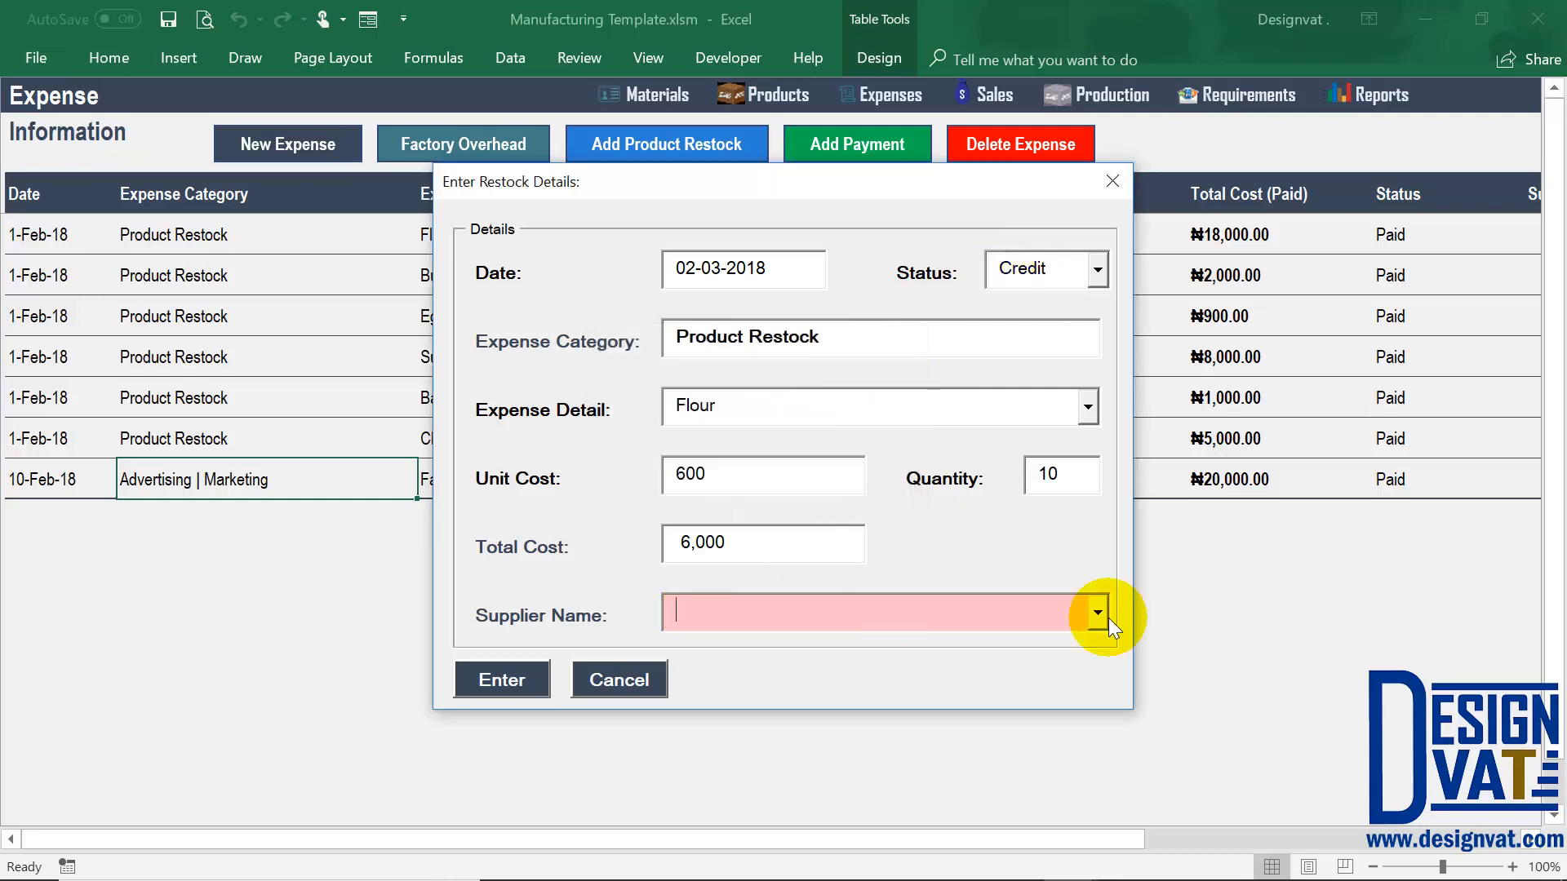
# Assign the flour supplier to the restock entry and submit it
pyautogui.click(1099, 612)
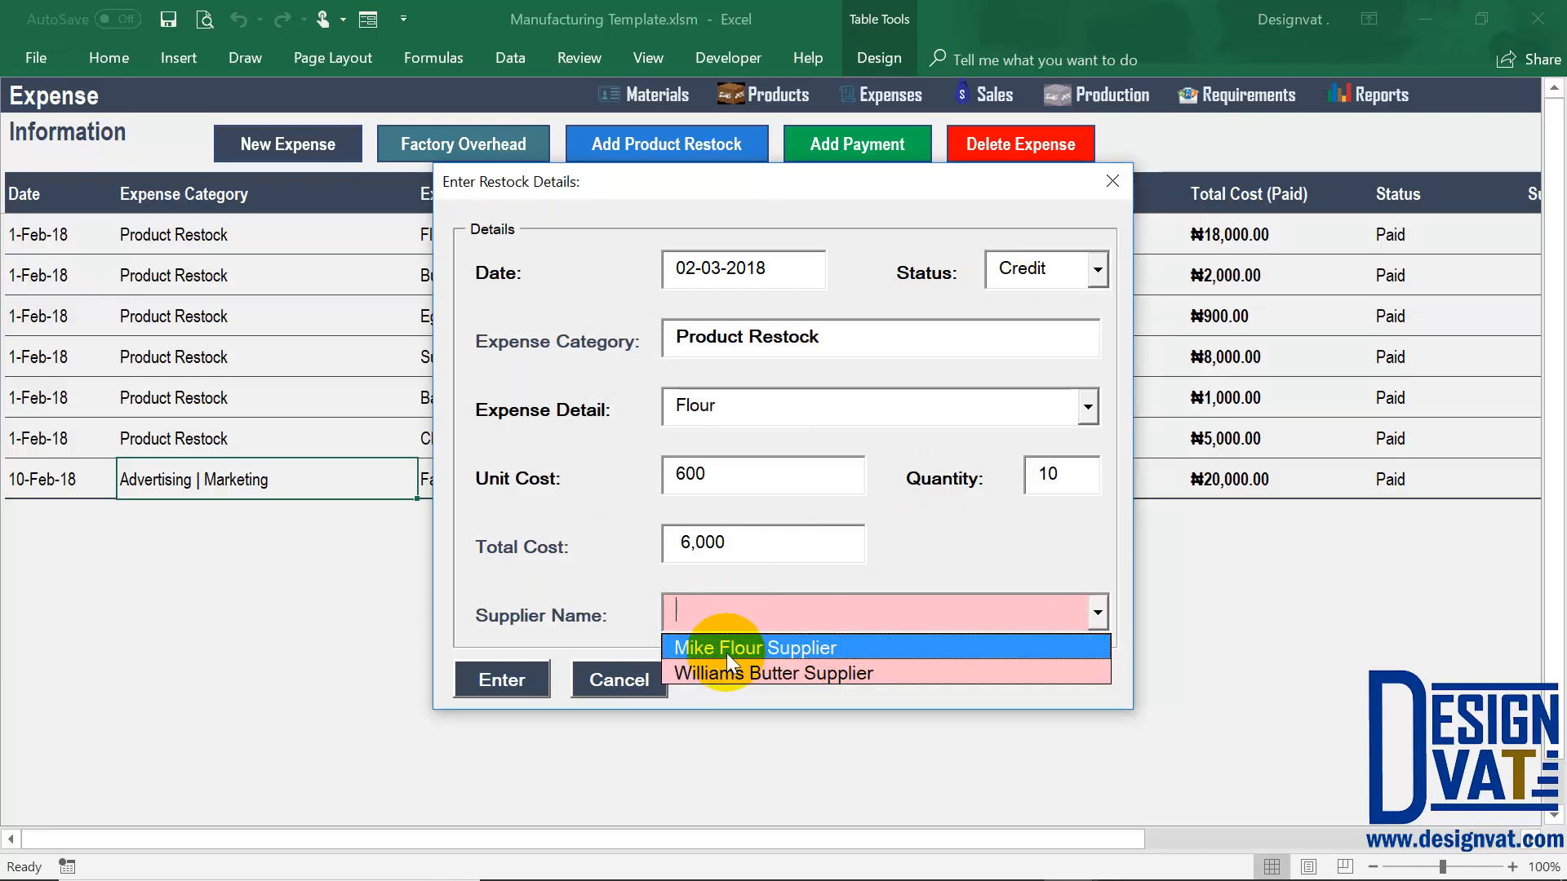
pyautogui.click(753, 649)
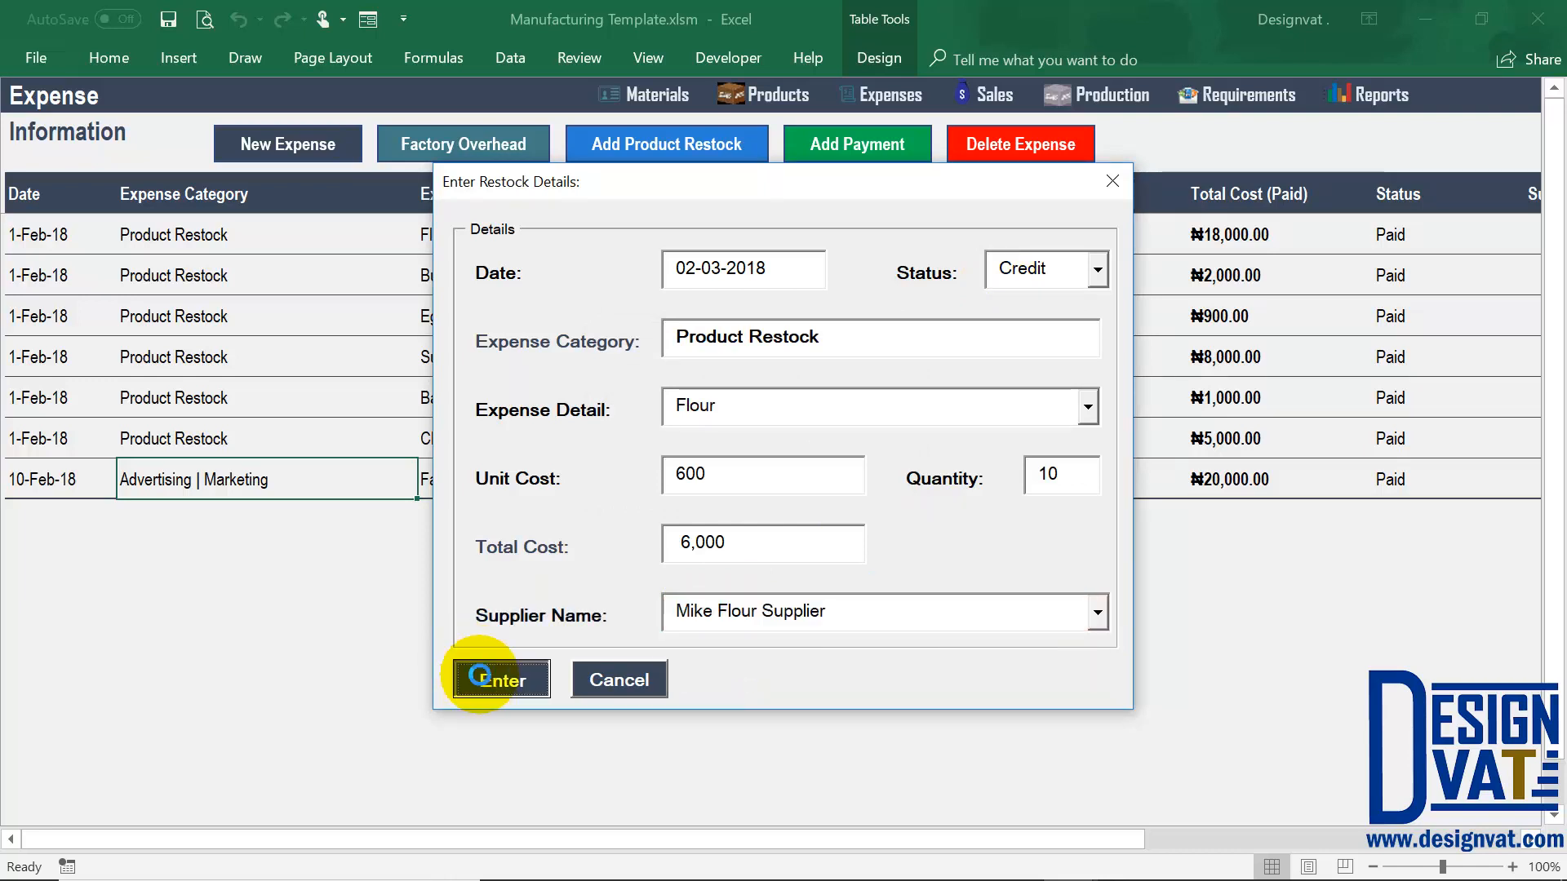
pyautogui.click(481, 678)
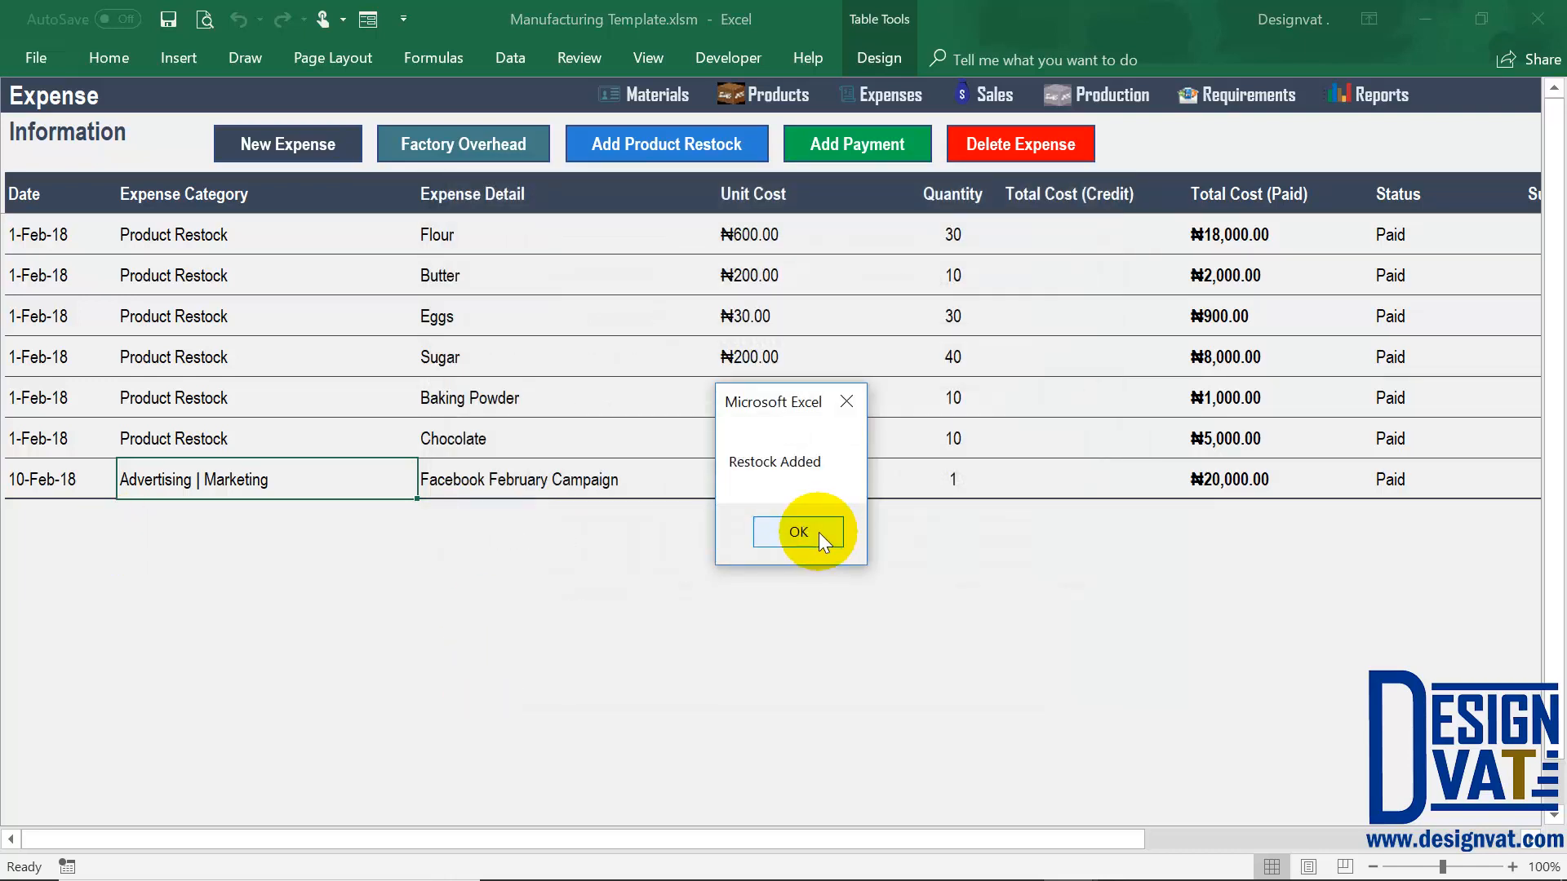
pyautogui.click(819, 532)
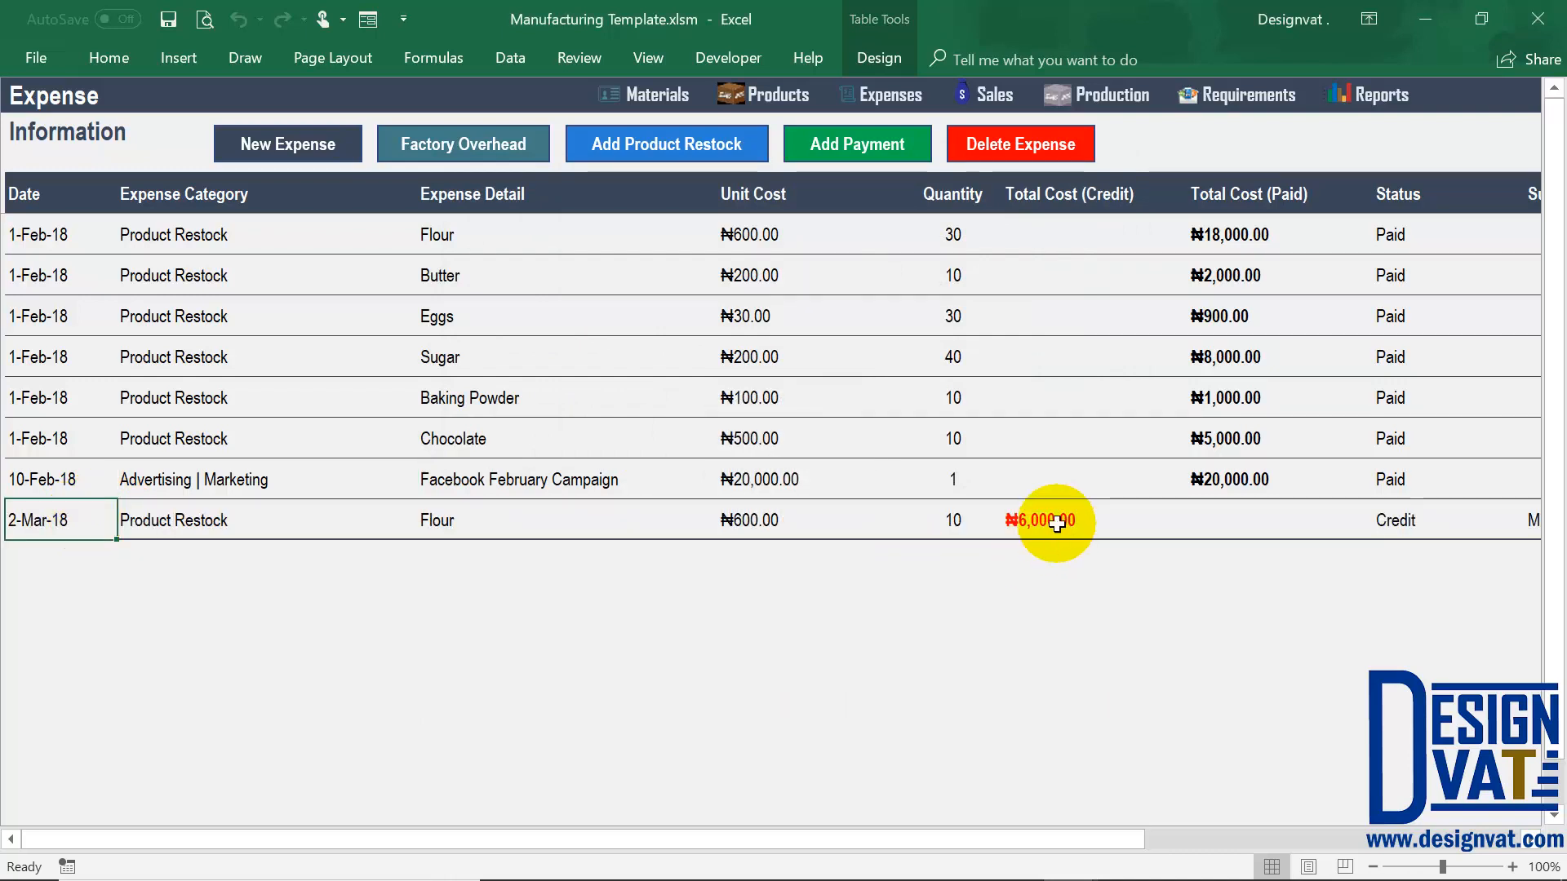
# Check the credit cost, status and supplier of the new 2-Mar-18 Flour row in the expense table
pyautogui.click(1056, 524)
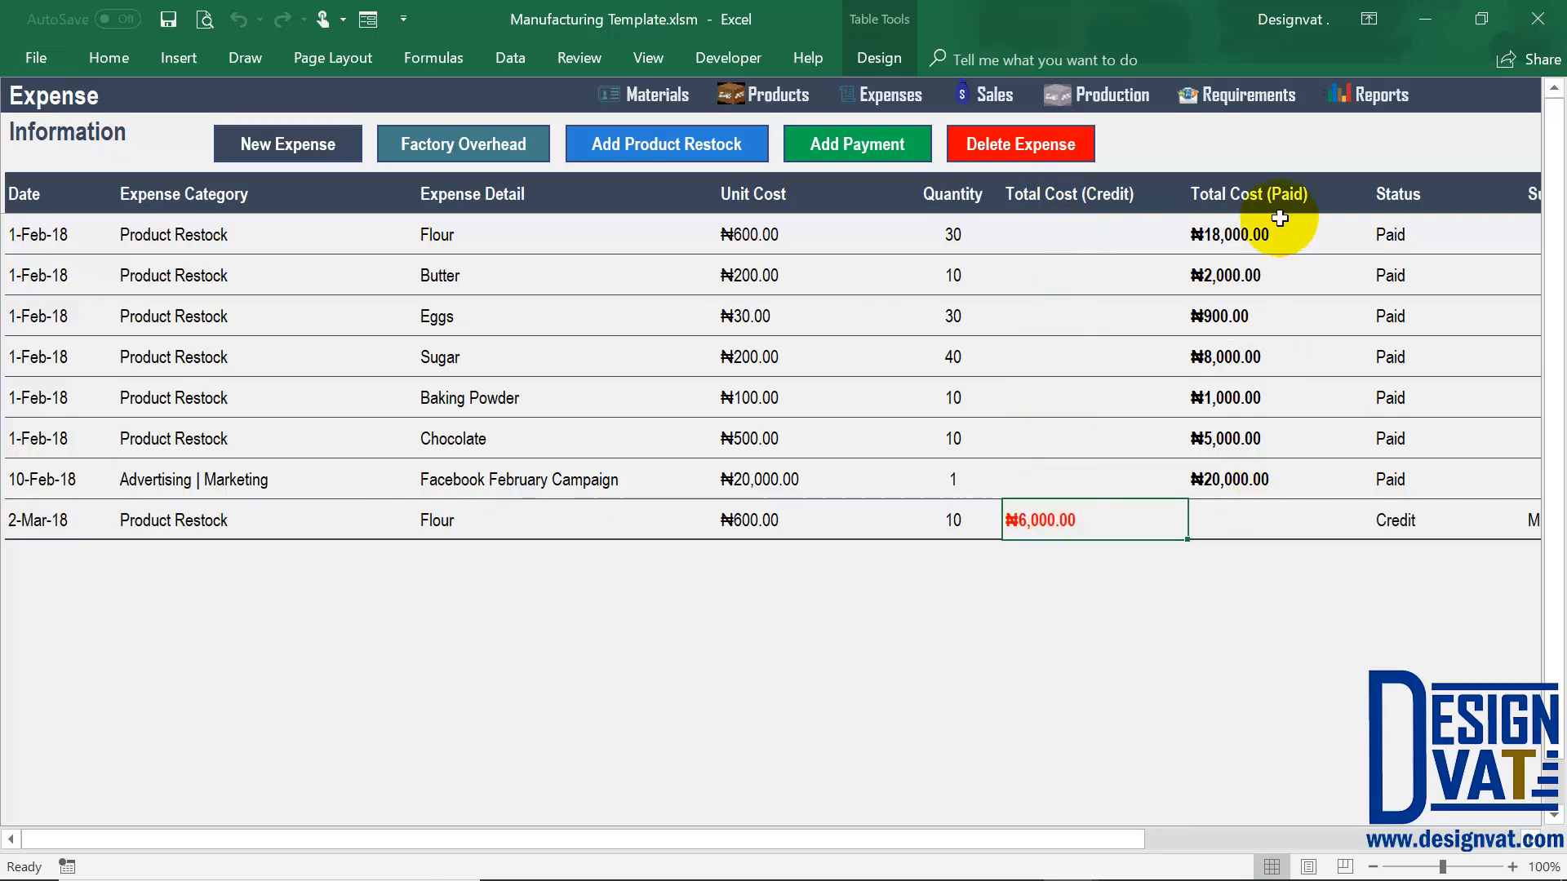
pyautogui.click(1402, 520)
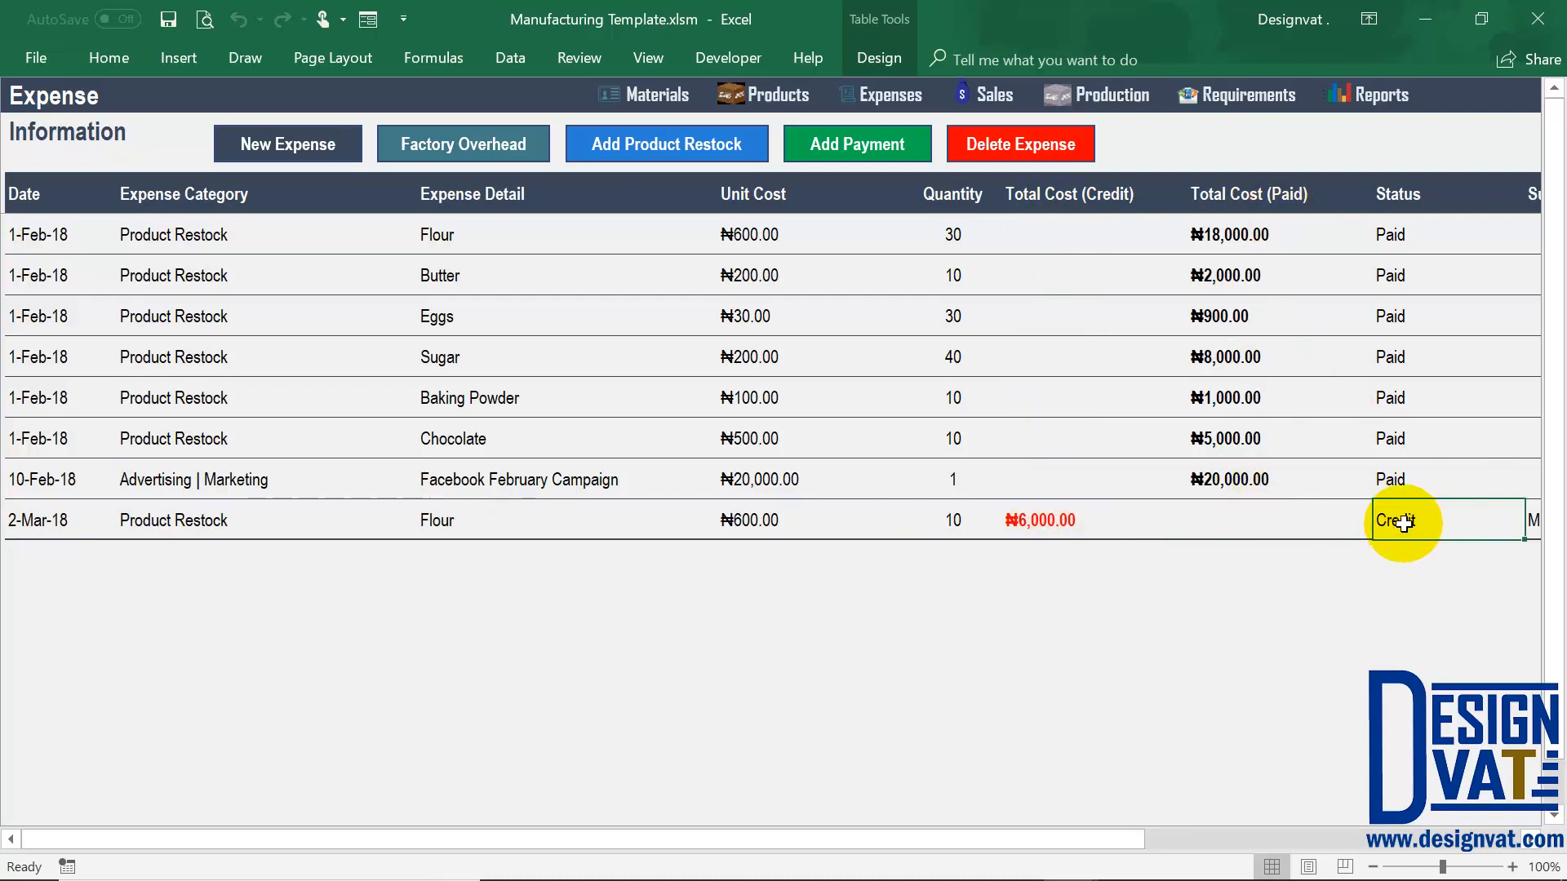
pyautogui.moveTo(1144, 836); pyautogui.dragTo(1208, 513)
pyautogui.click(1174, 521)
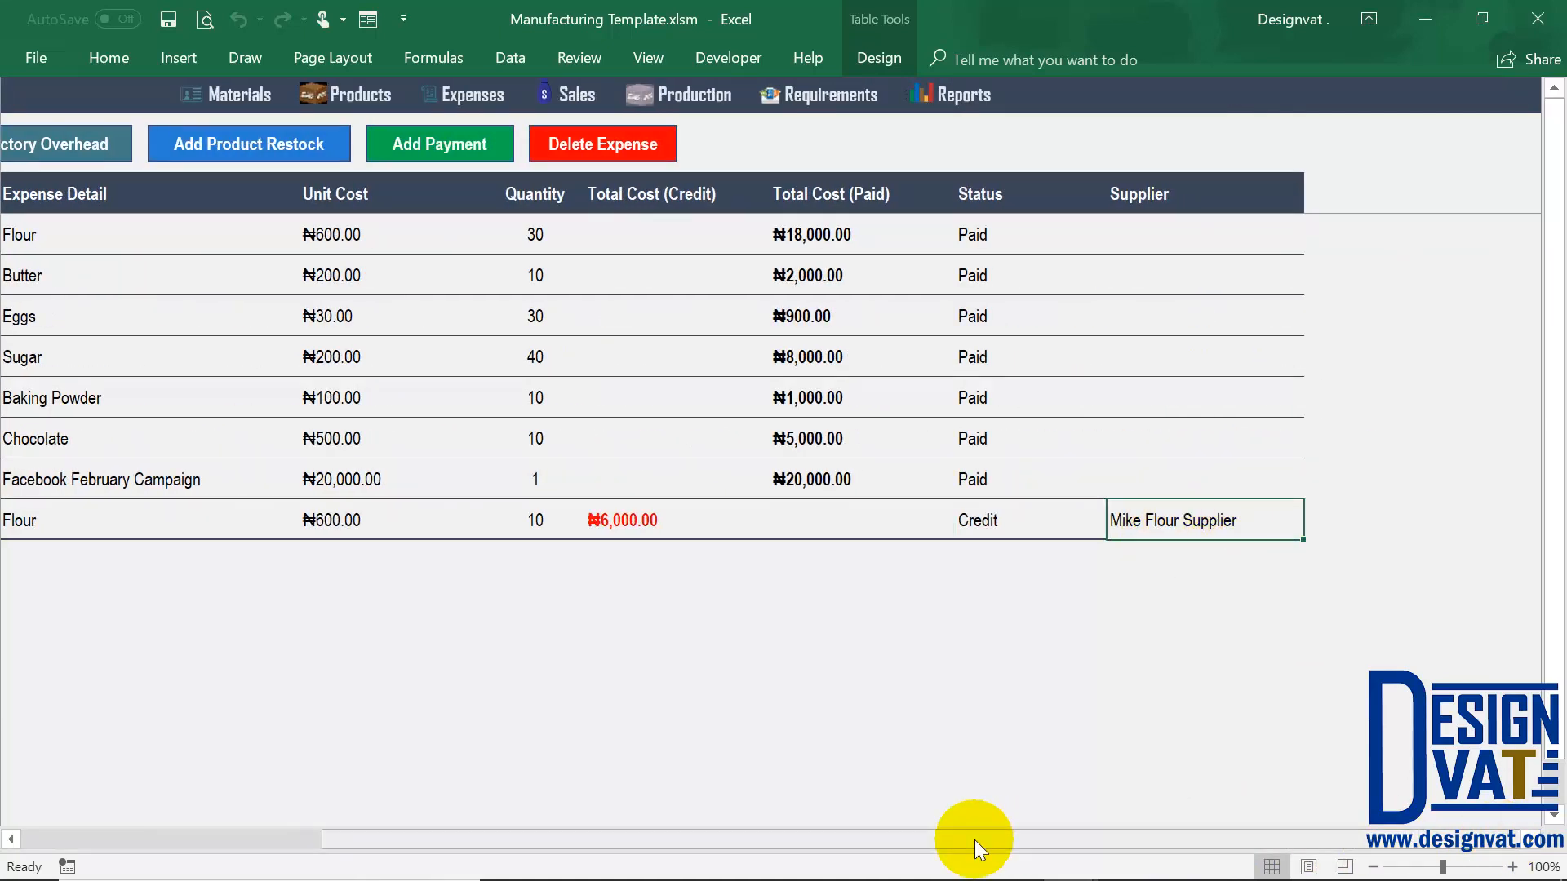
pyautogui.moveTo(974, 840); pyautogui.dragTo(469, 694)
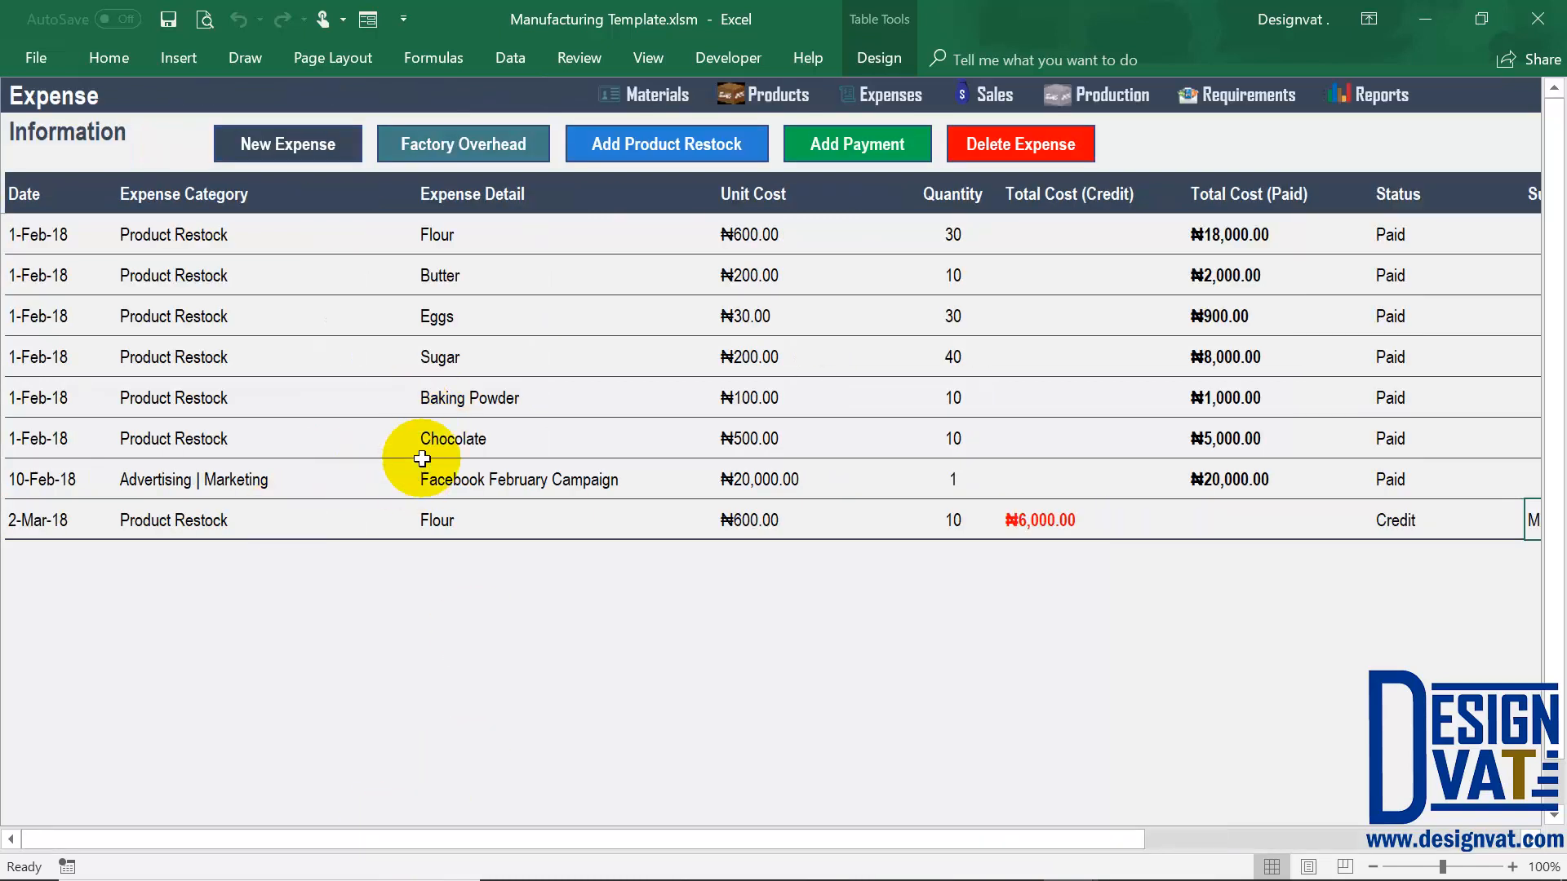
pyautogui.click(1036, 514)
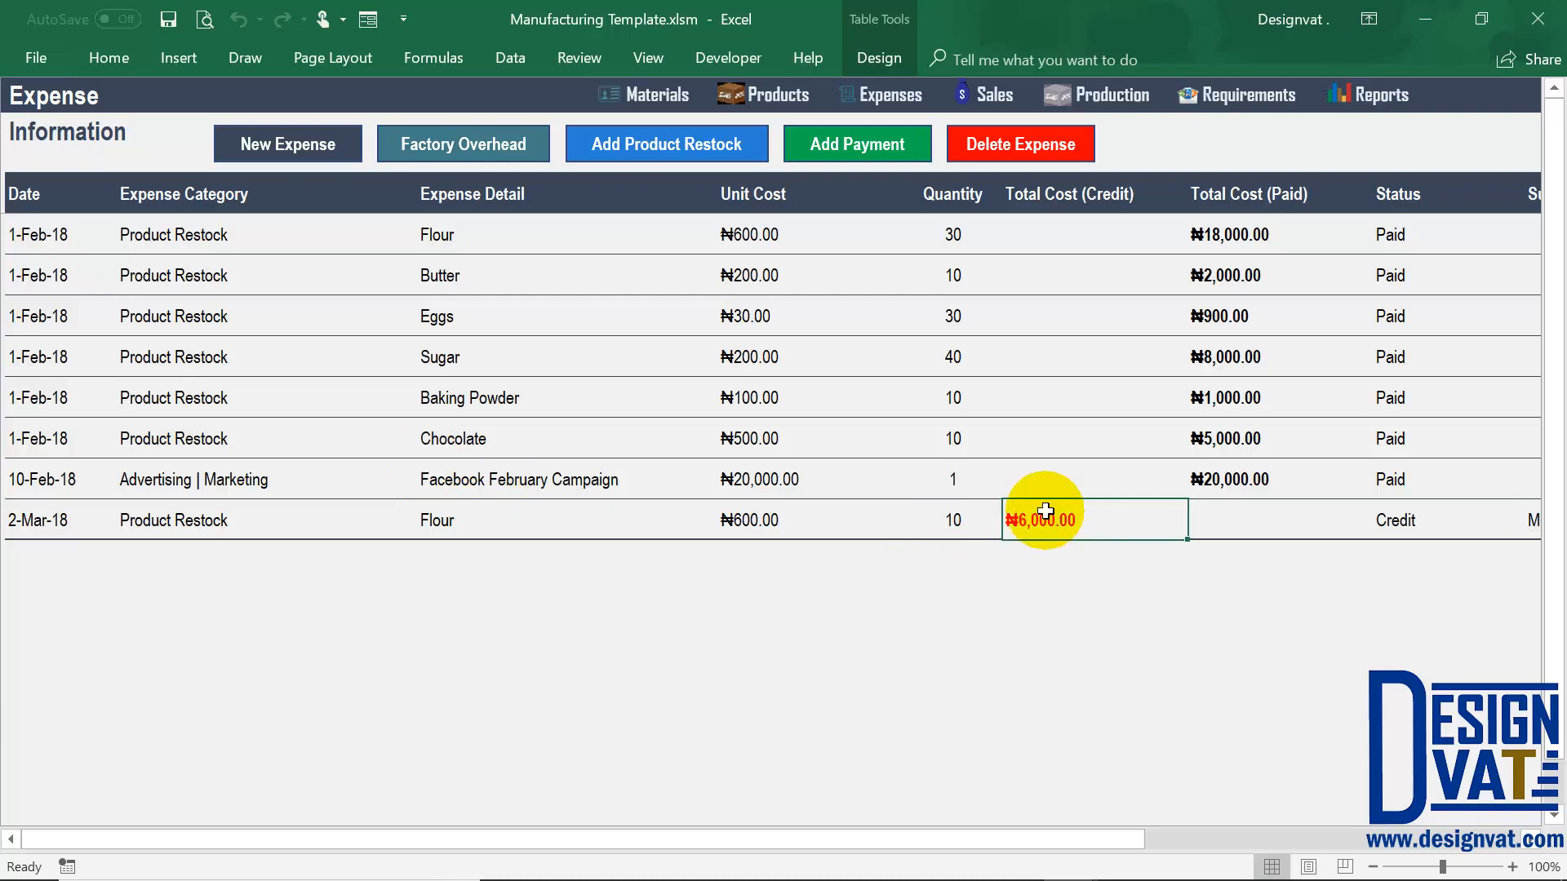
# Open the supplier list from the Reports dashboard and check the flour supplier's outstanding balance
pyautogui.click(1382, 102)
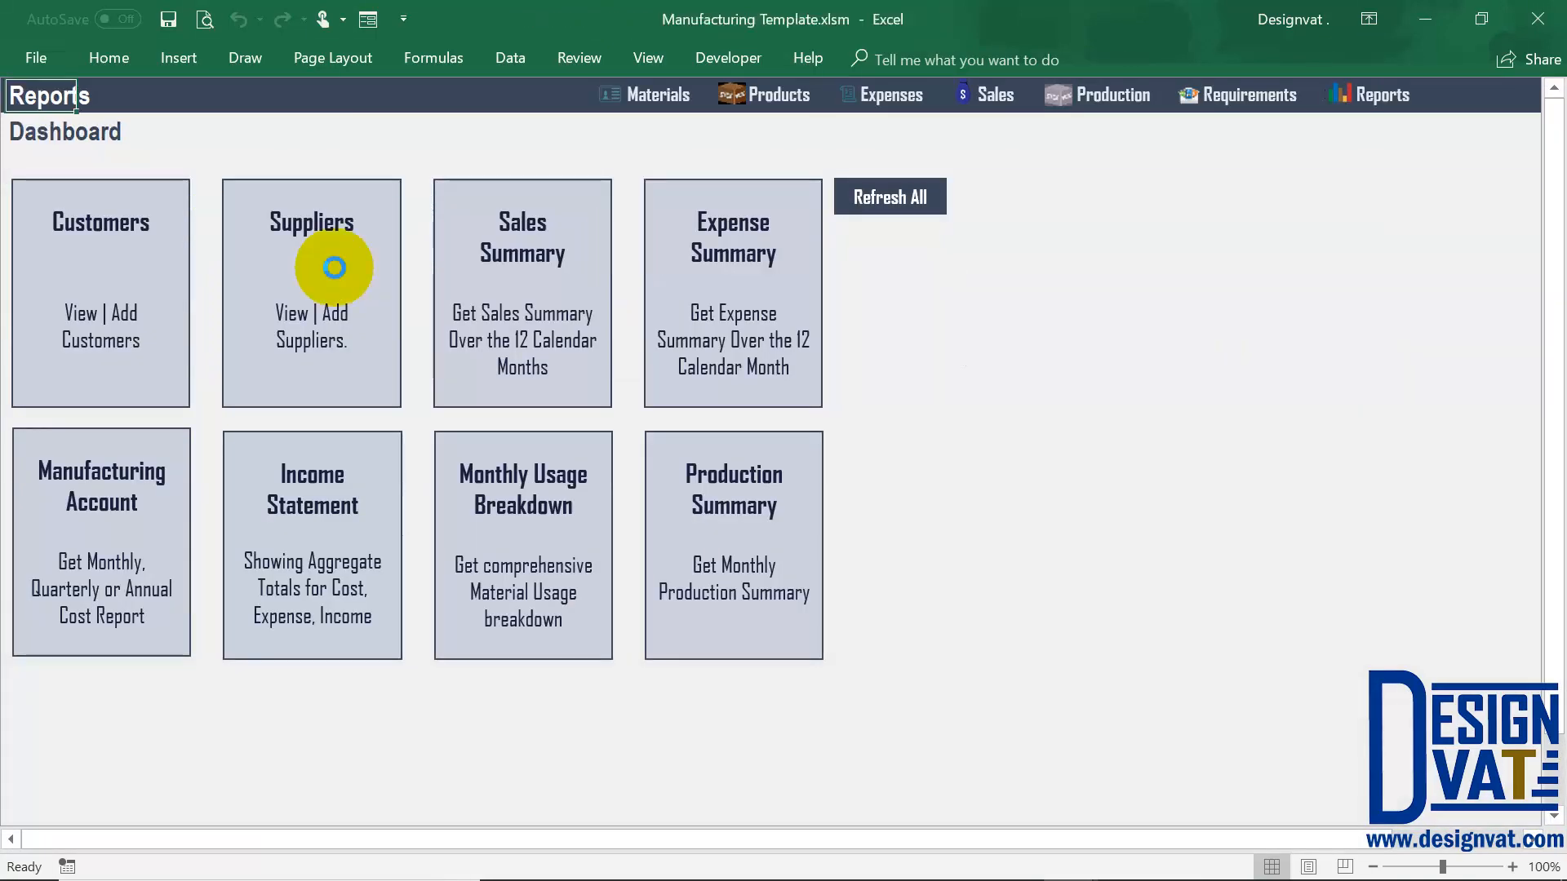
pyautogui.click(371, 306)
pyautogui.click(920, 237)
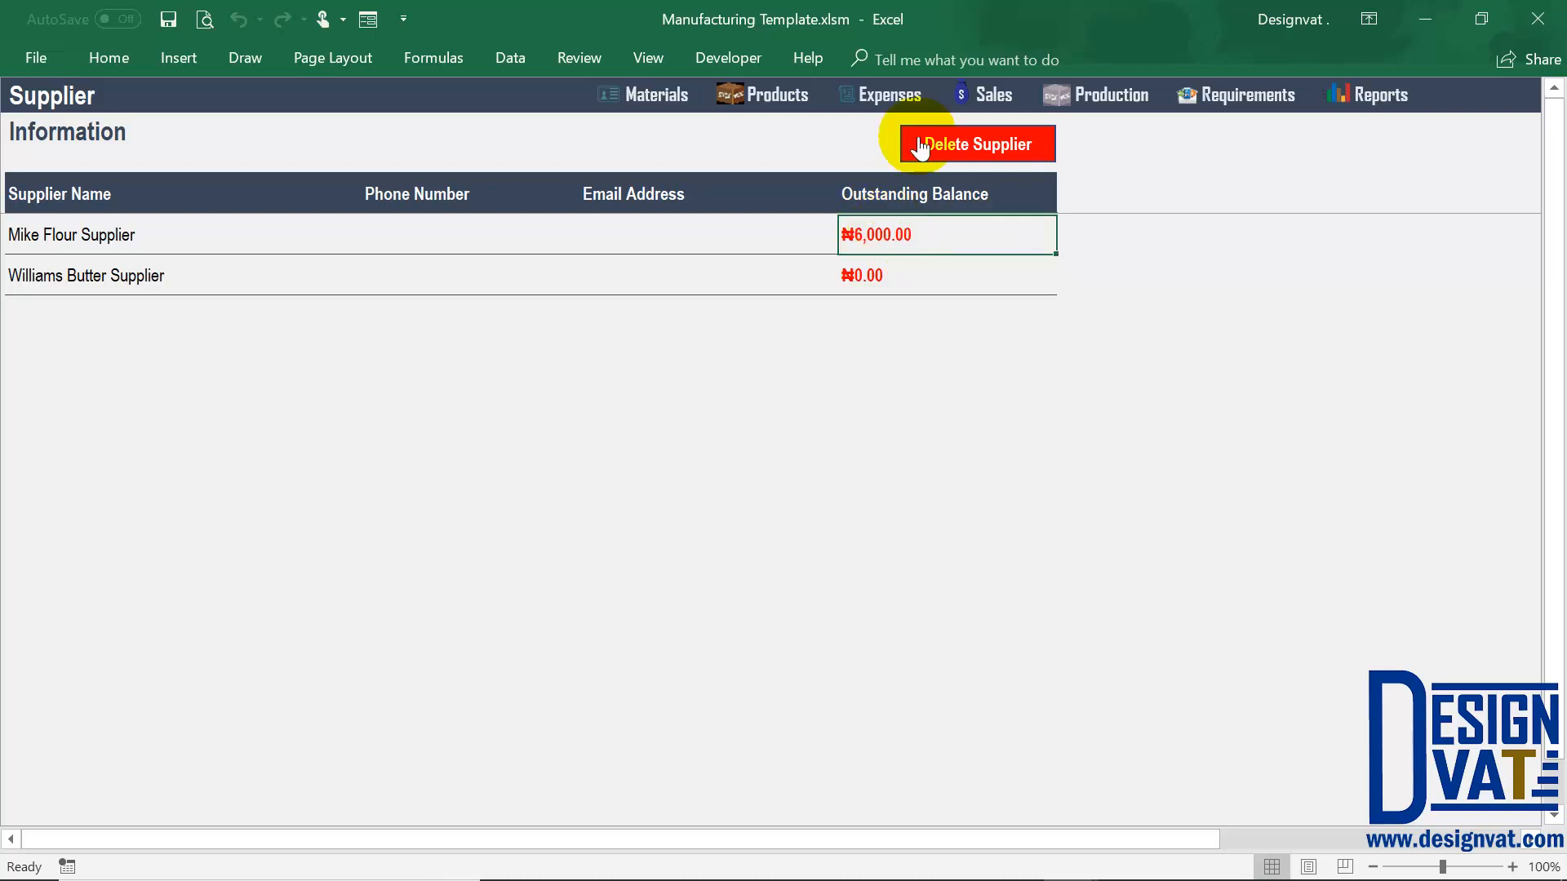
# Start a supplier payment entry on the Expenses sheet and set its payment date to 05-03-2018
pyautogui.click(890, 97)
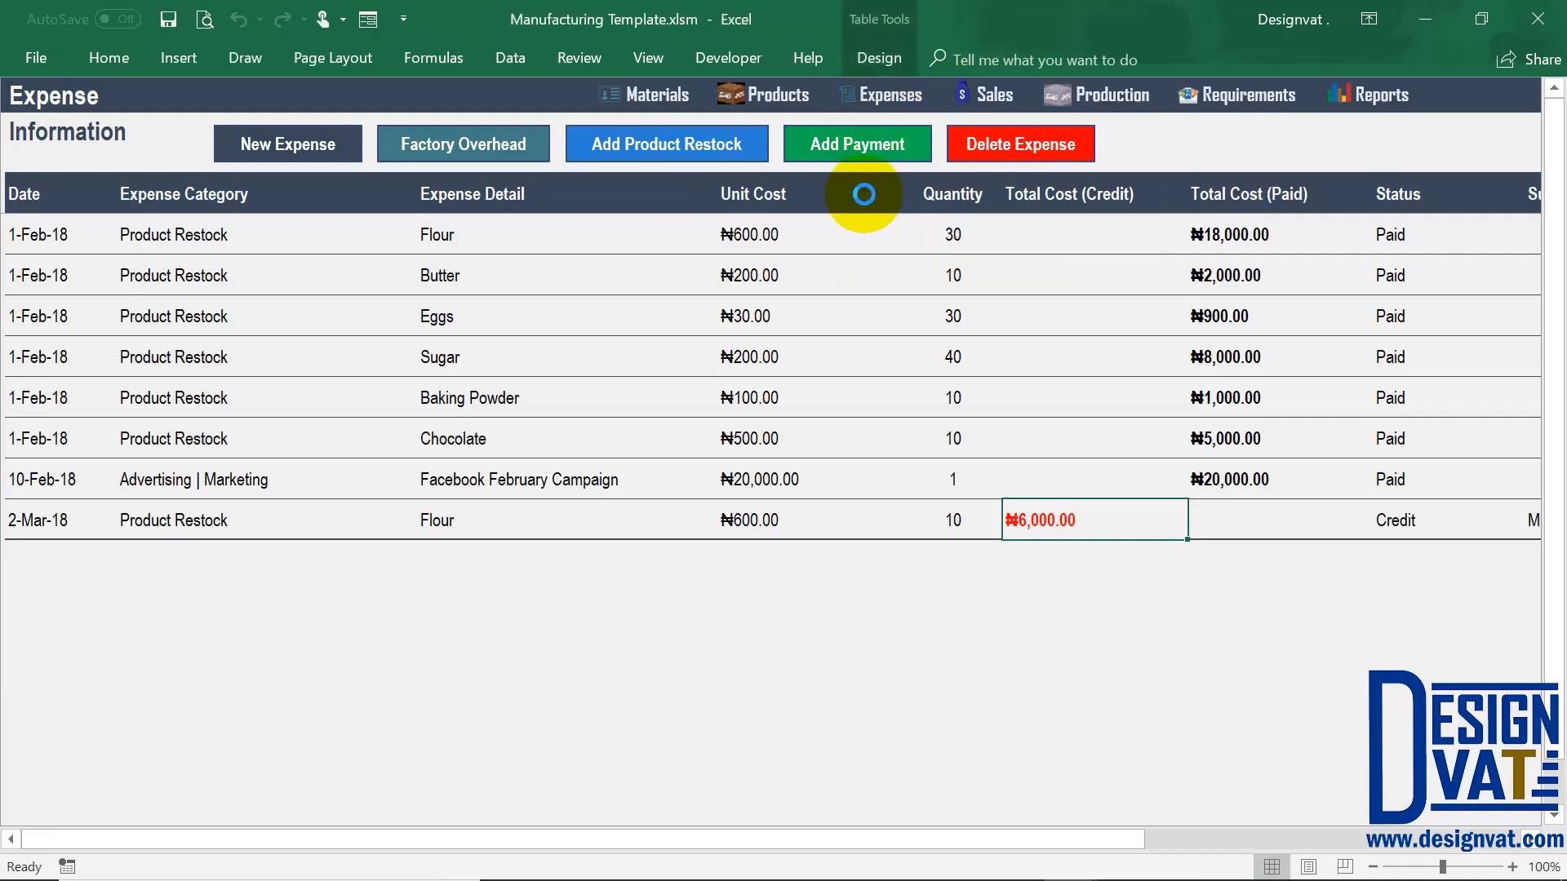
pyautogui.moveTo(797, 338); pyautogui.dragTo(703, 337)
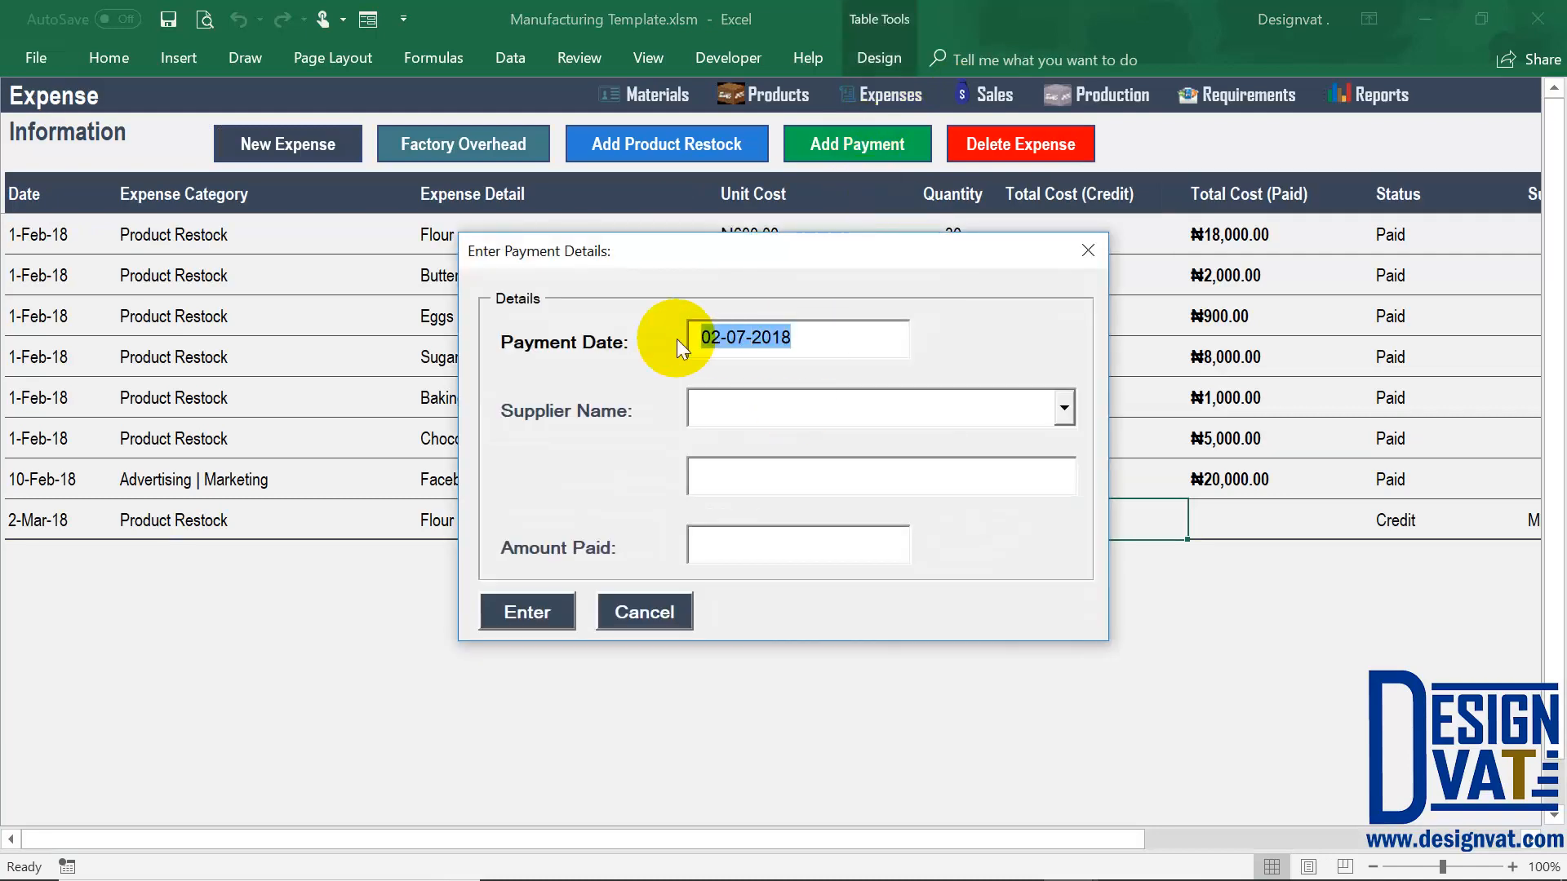
pyautogui.click(746, 340)
pyautogui.press('BackSpace')
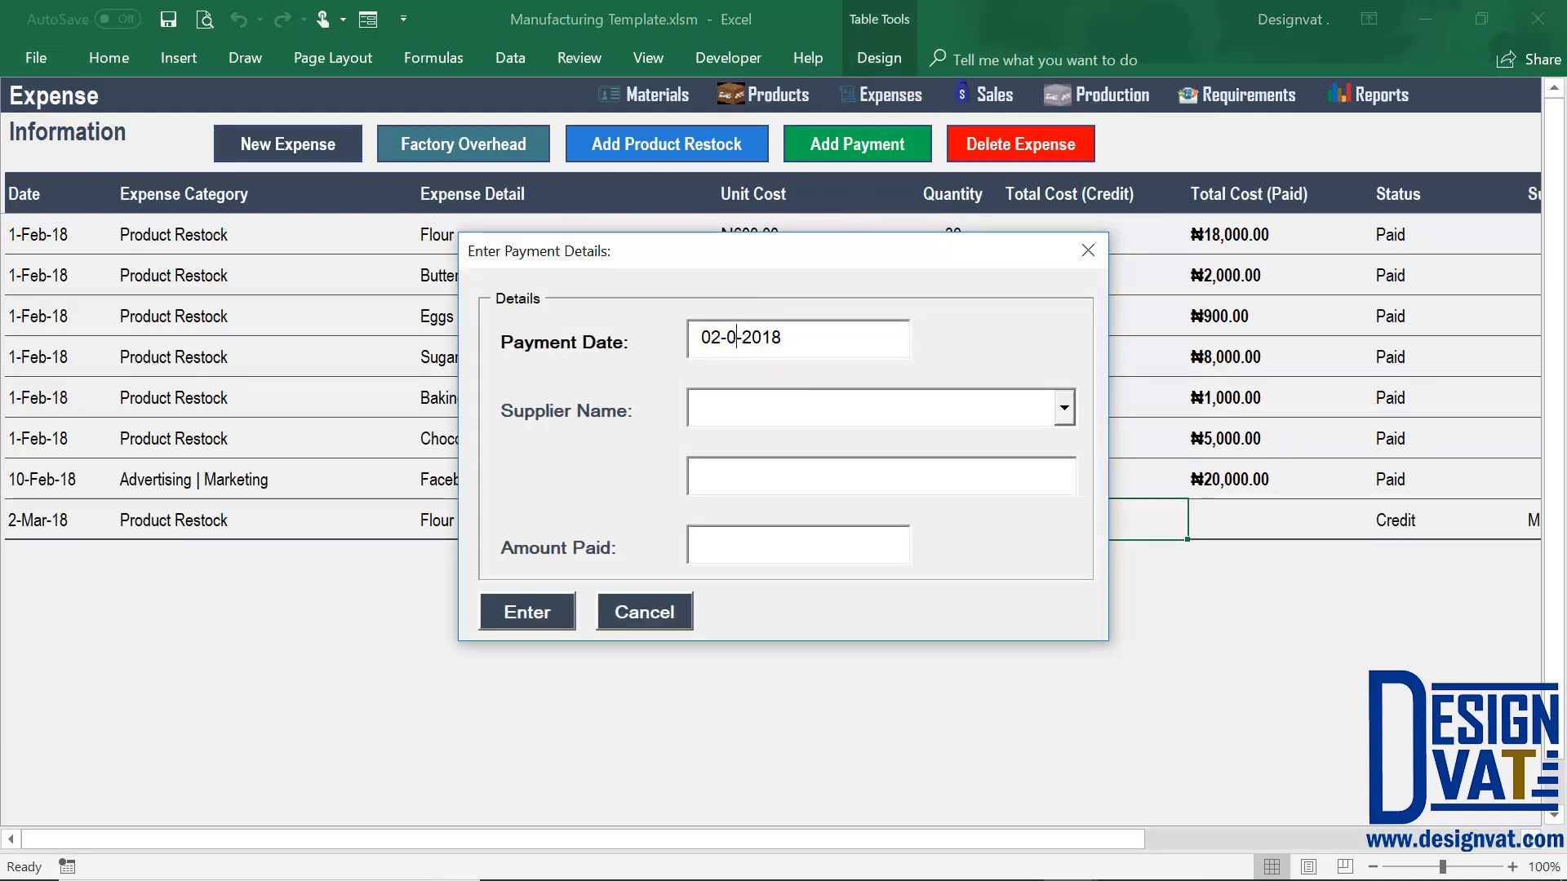
pyautogui.write('3')
pyautogui.click(720, 339)
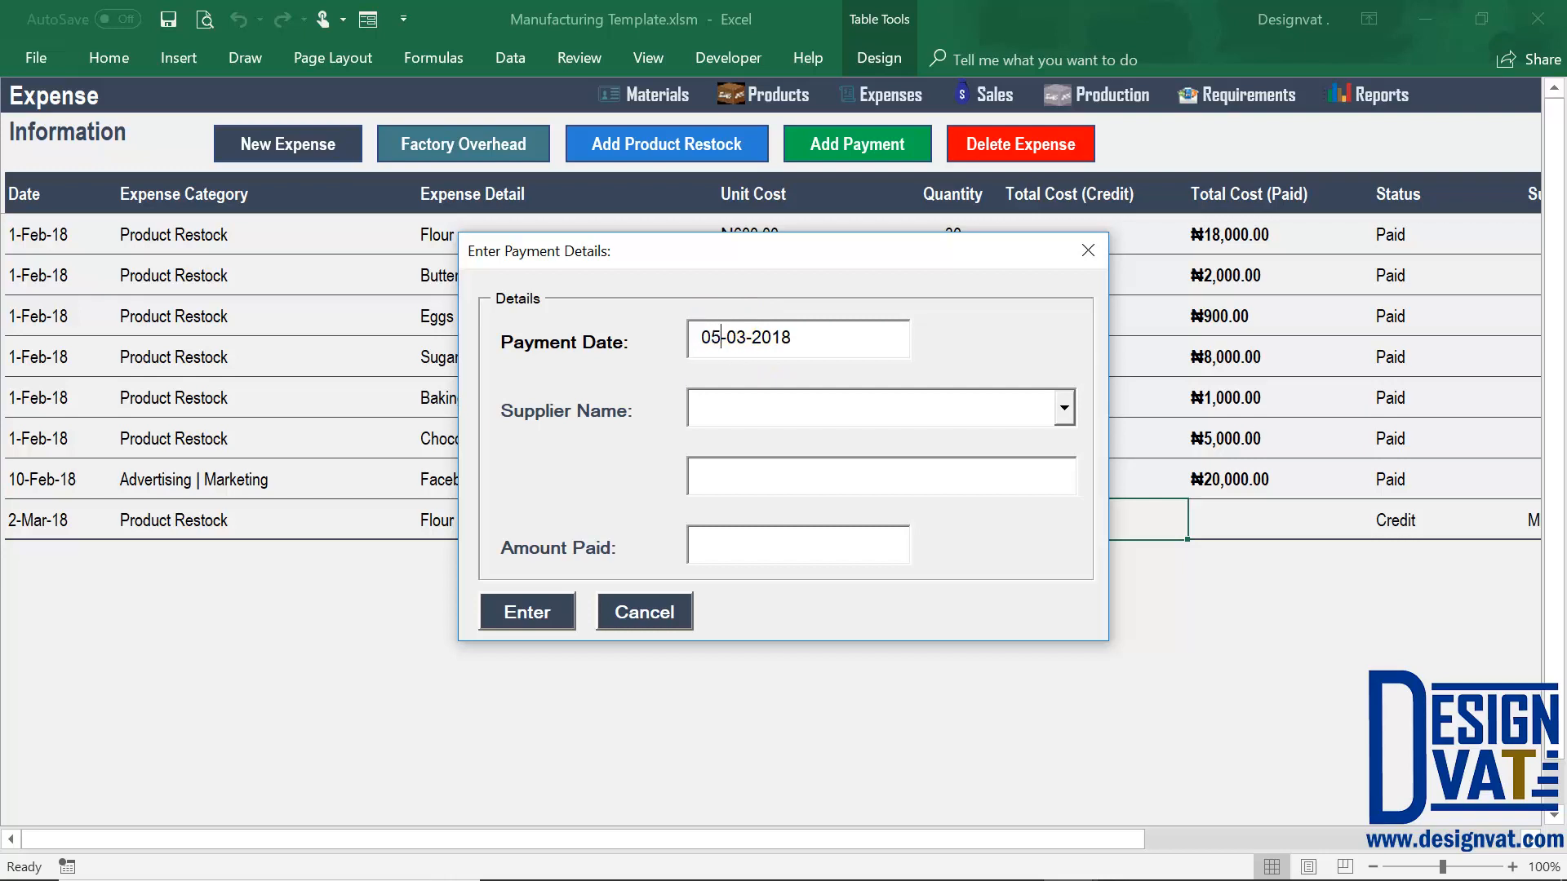
# Select the flour supplier for the payment and check the balance owed
pyautogui.click(1066, 408)
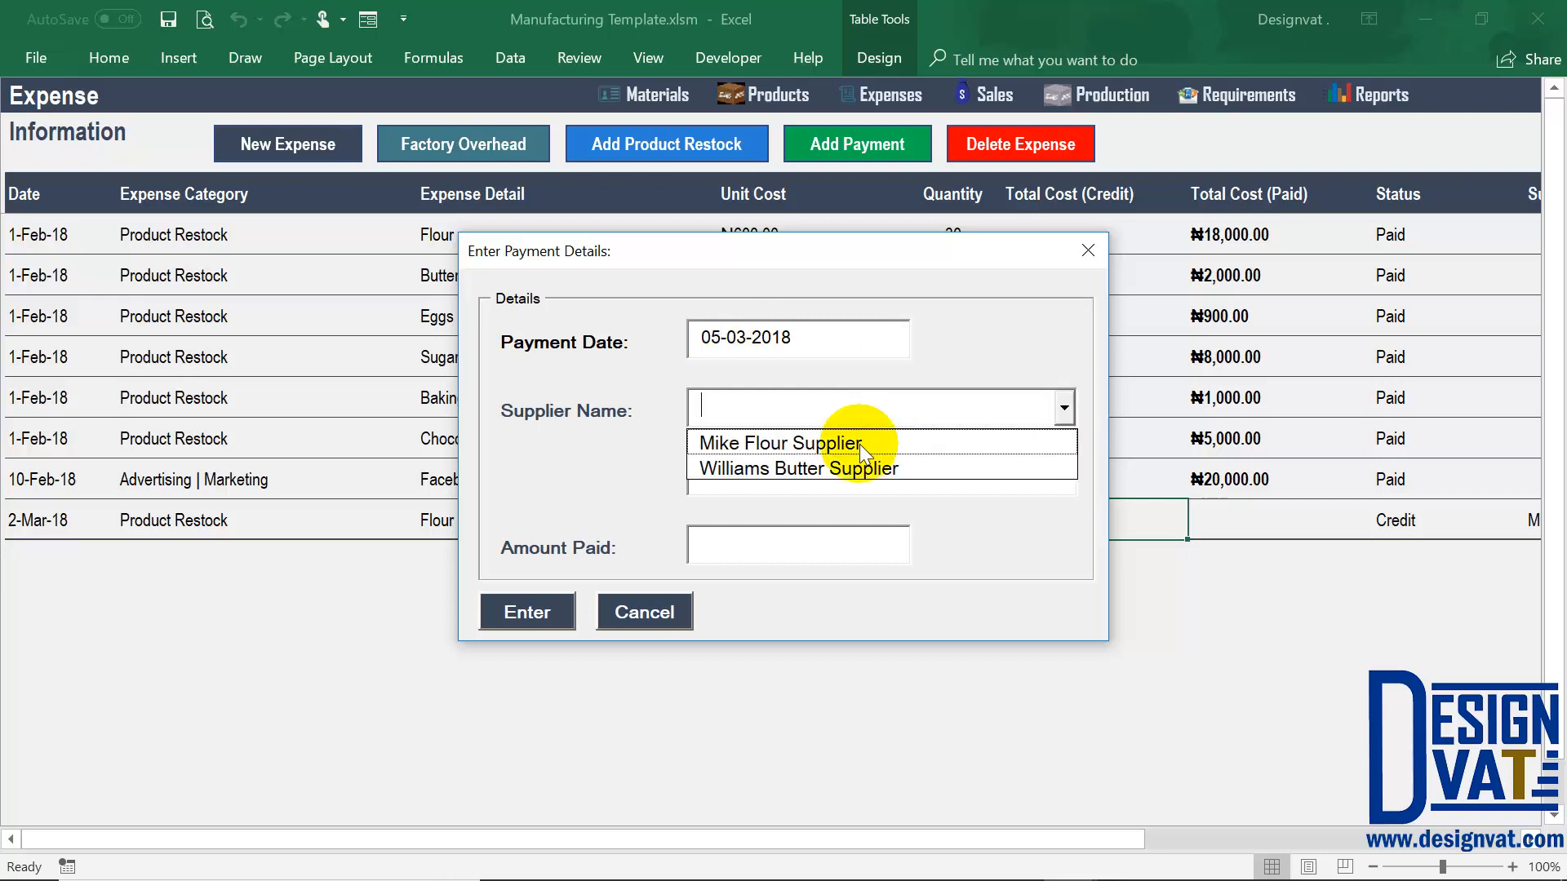
pyautogui.click(853, 447)
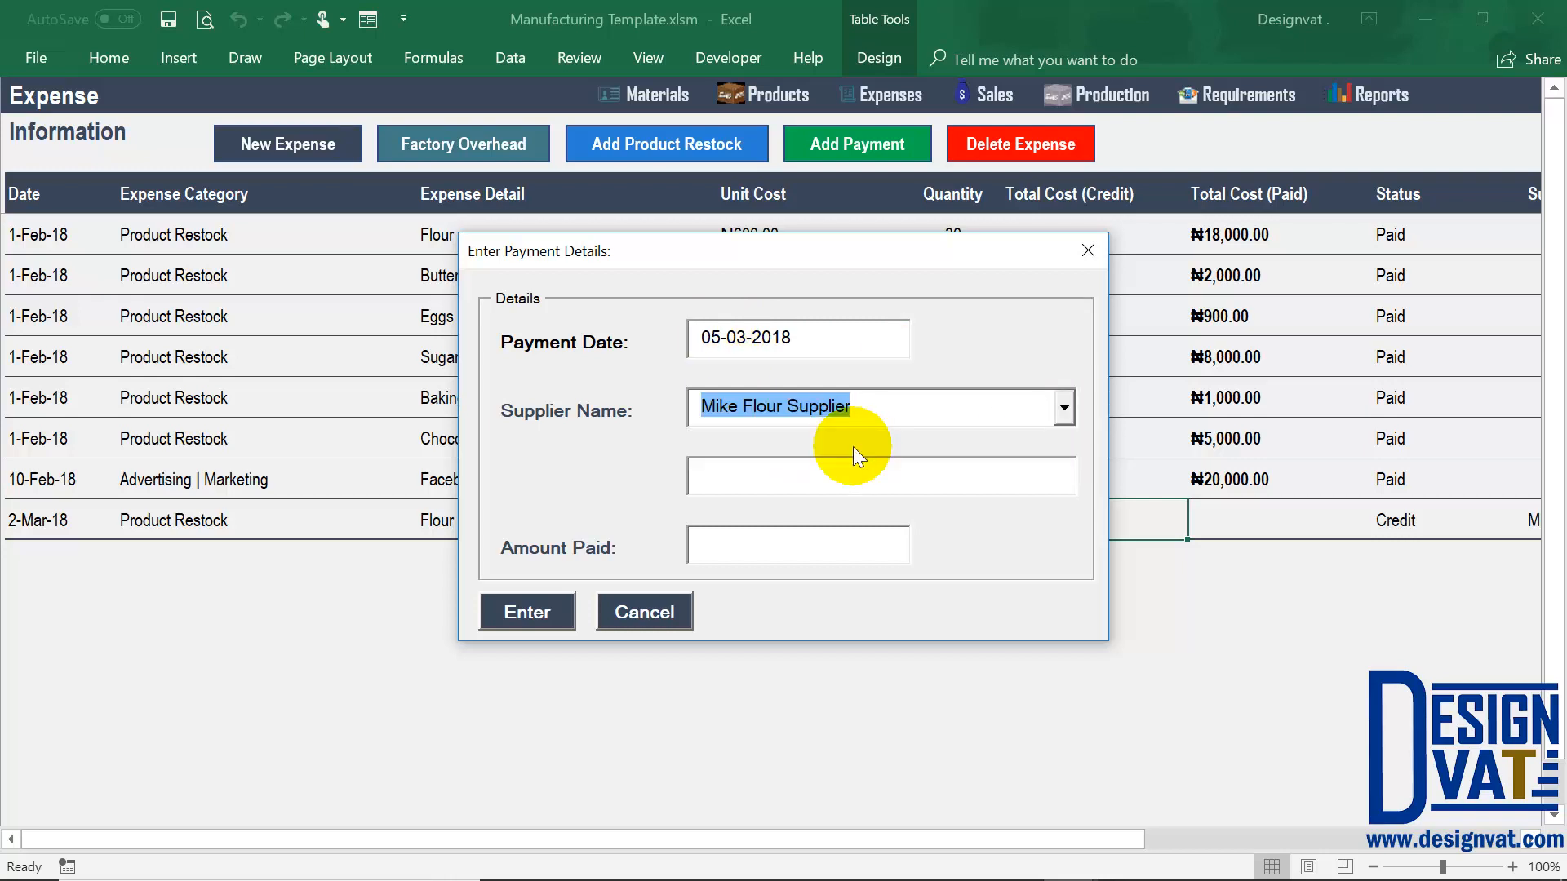
pyautogui.doubleClick(747, 477)
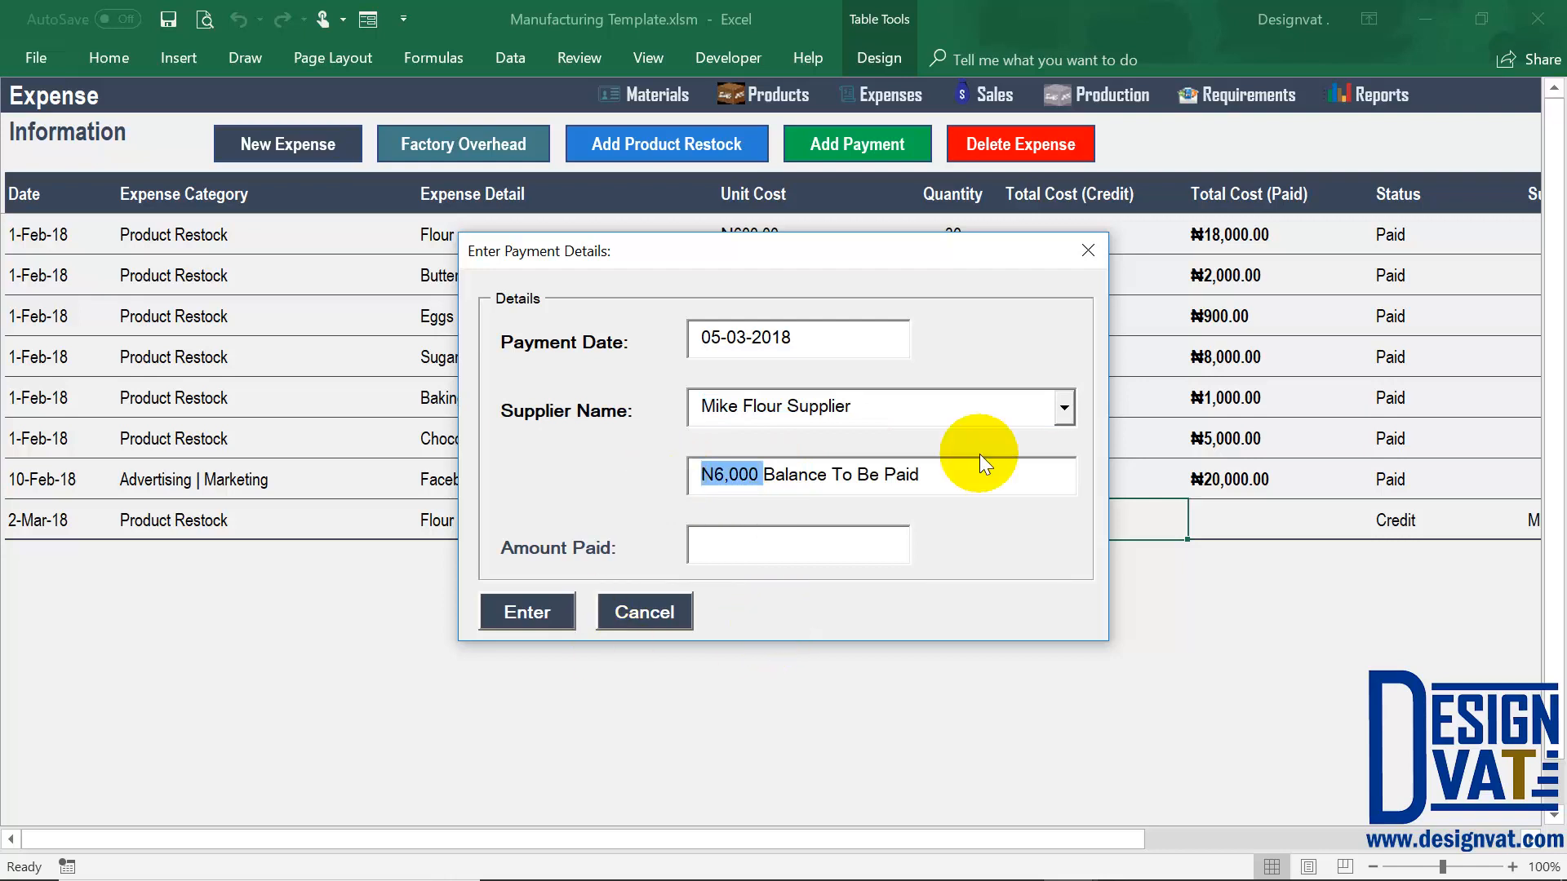
# Compare the balances owed to the butter supplier and the flour supplier, ending with the flour supplier selected for the payment
pyautogui.click(1065, 409)
pyautogui.click(787, 467)
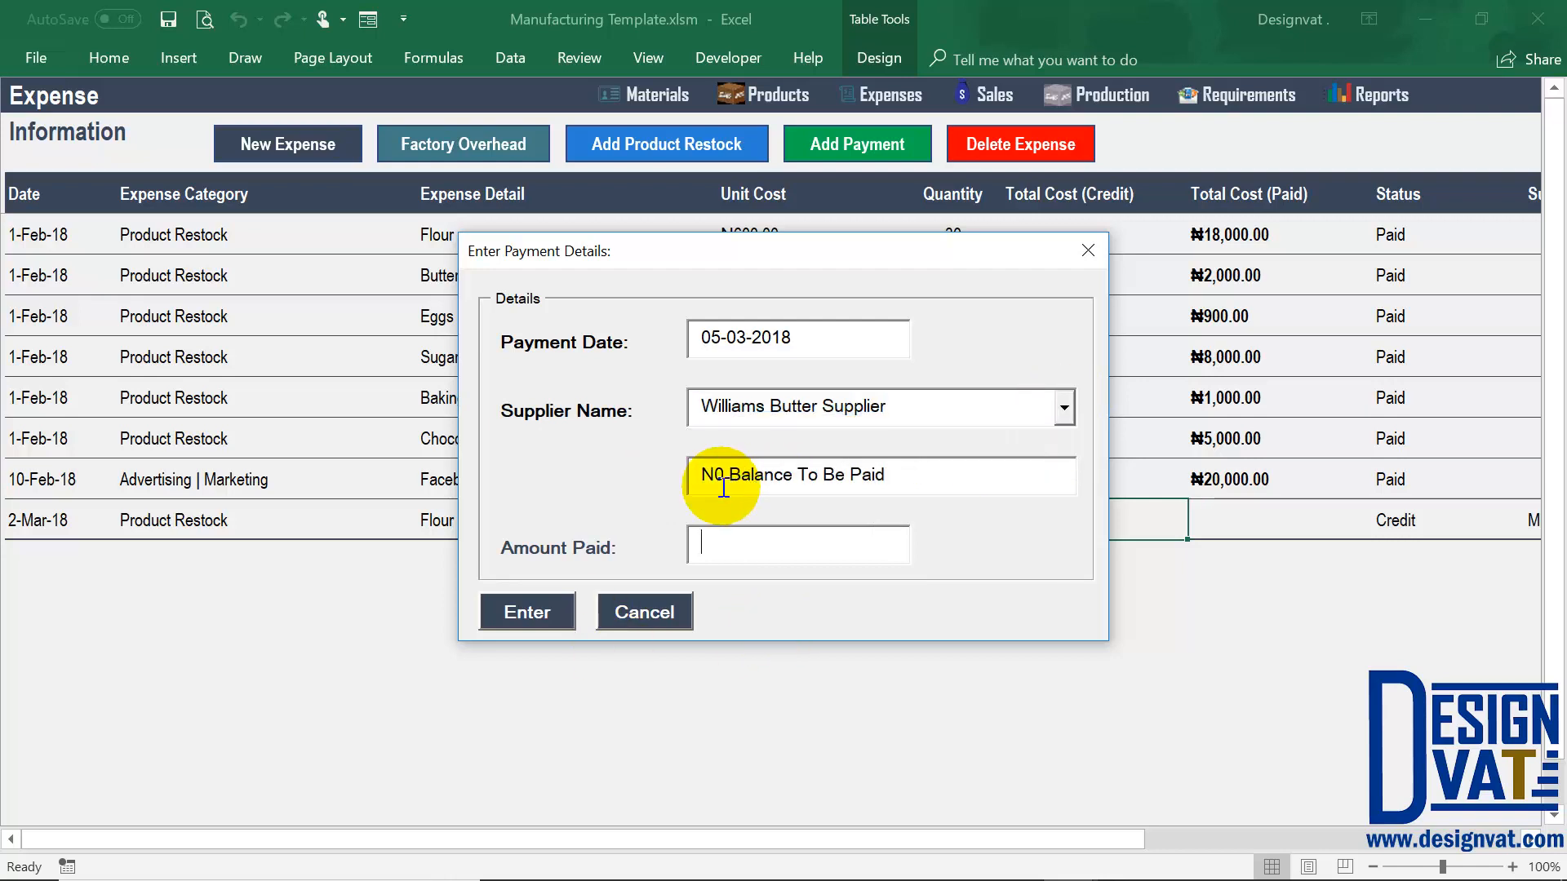
pyautogui.doubleClick(730, 487)
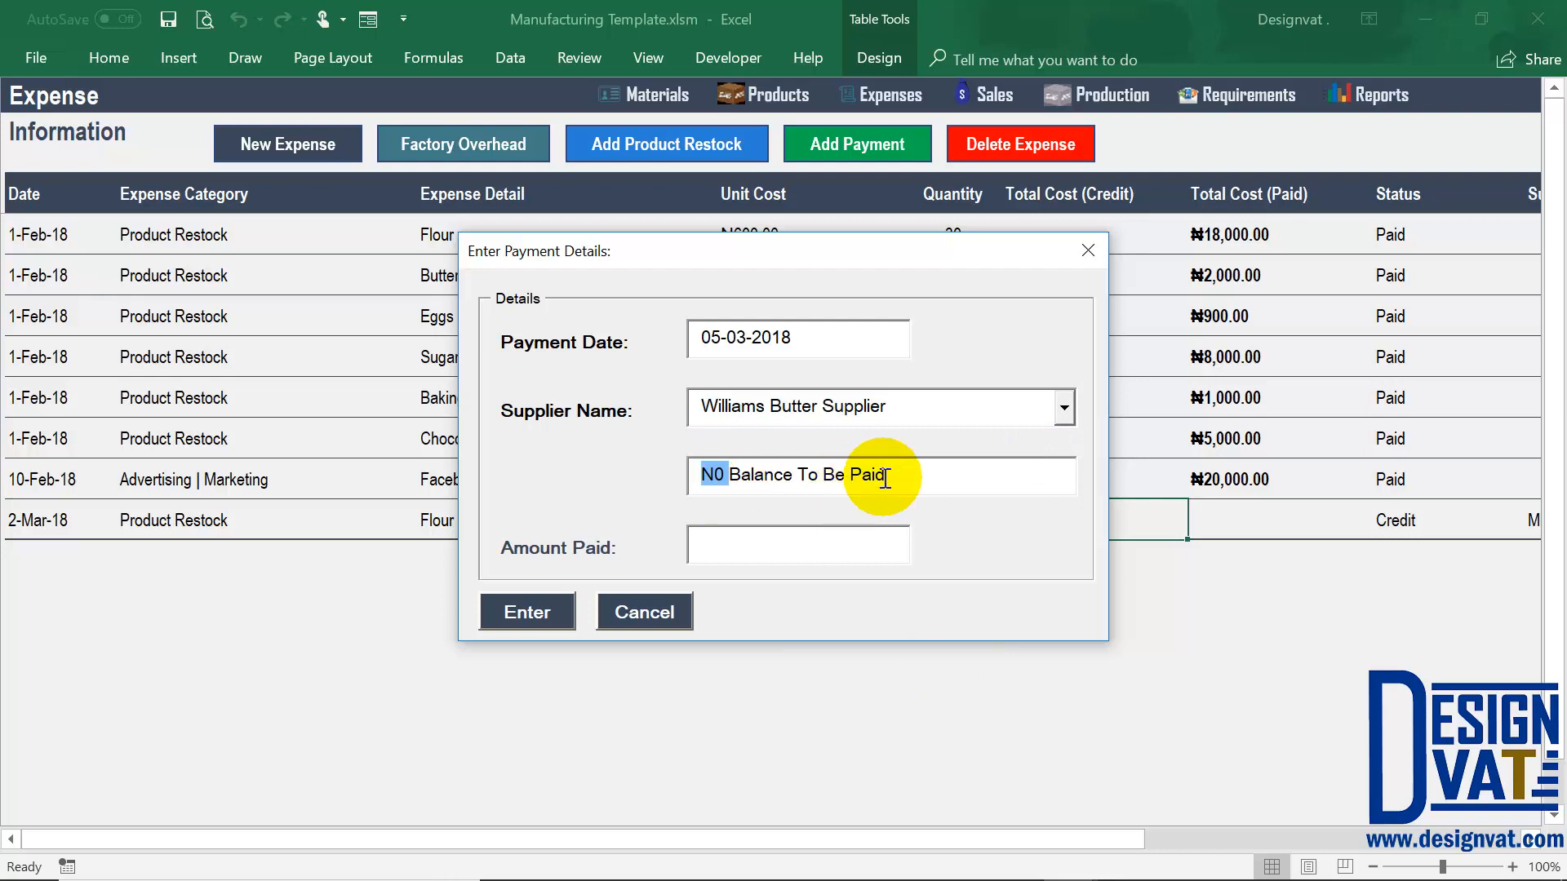
pyautogui.click(815, 413)
pyautogui.click(755, 438)
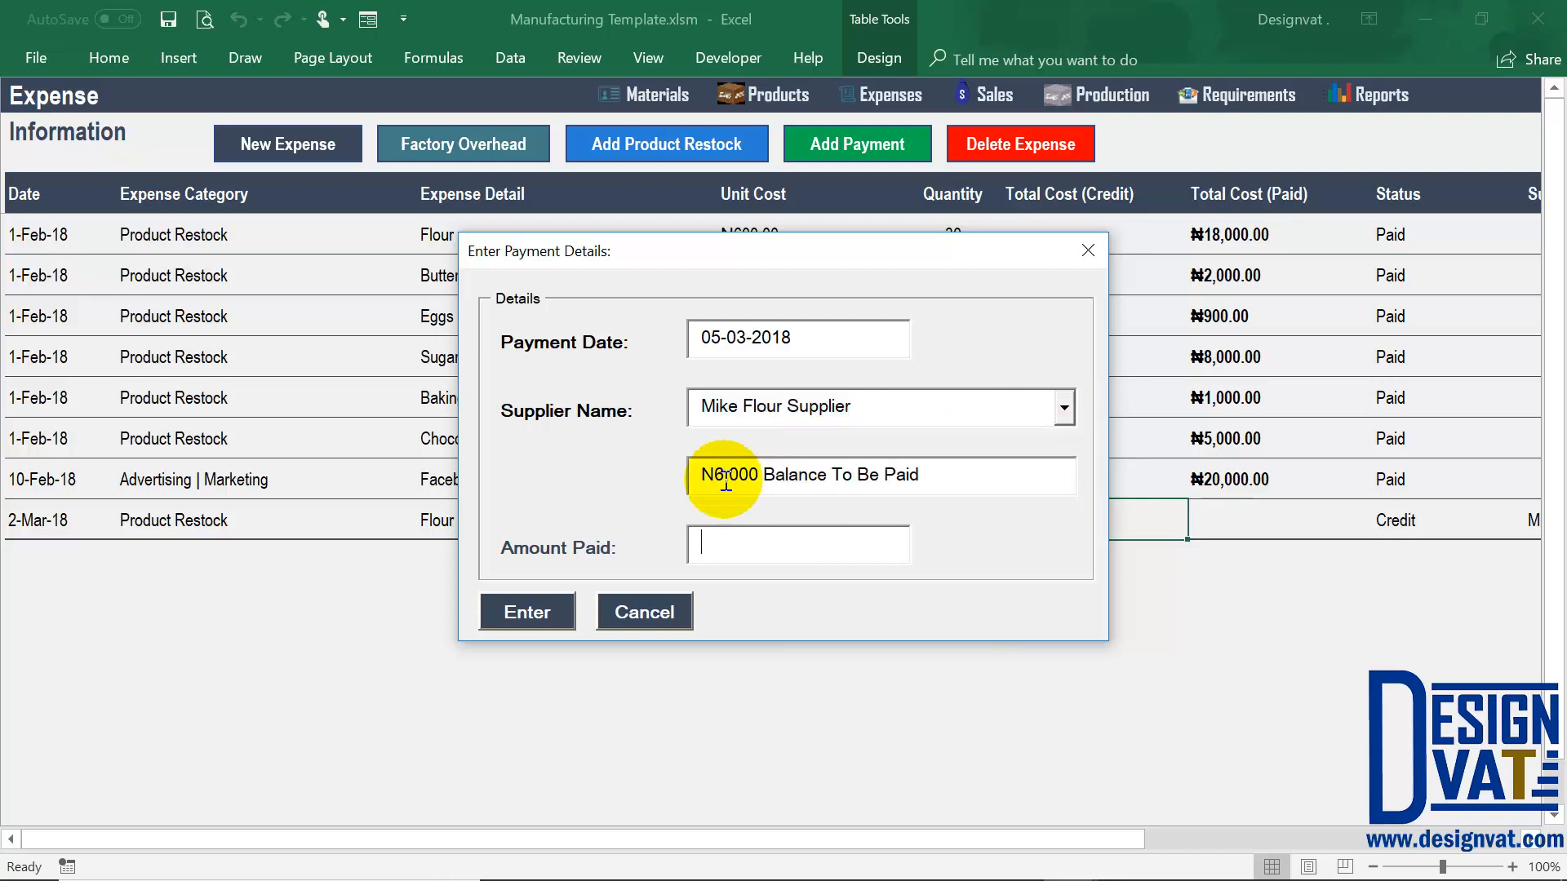
pyautogui.doubleClick(721, 476)
# Set the amount paid to the flour supplier to 3,000 and record the payment
pyautogui.click(751, 552)
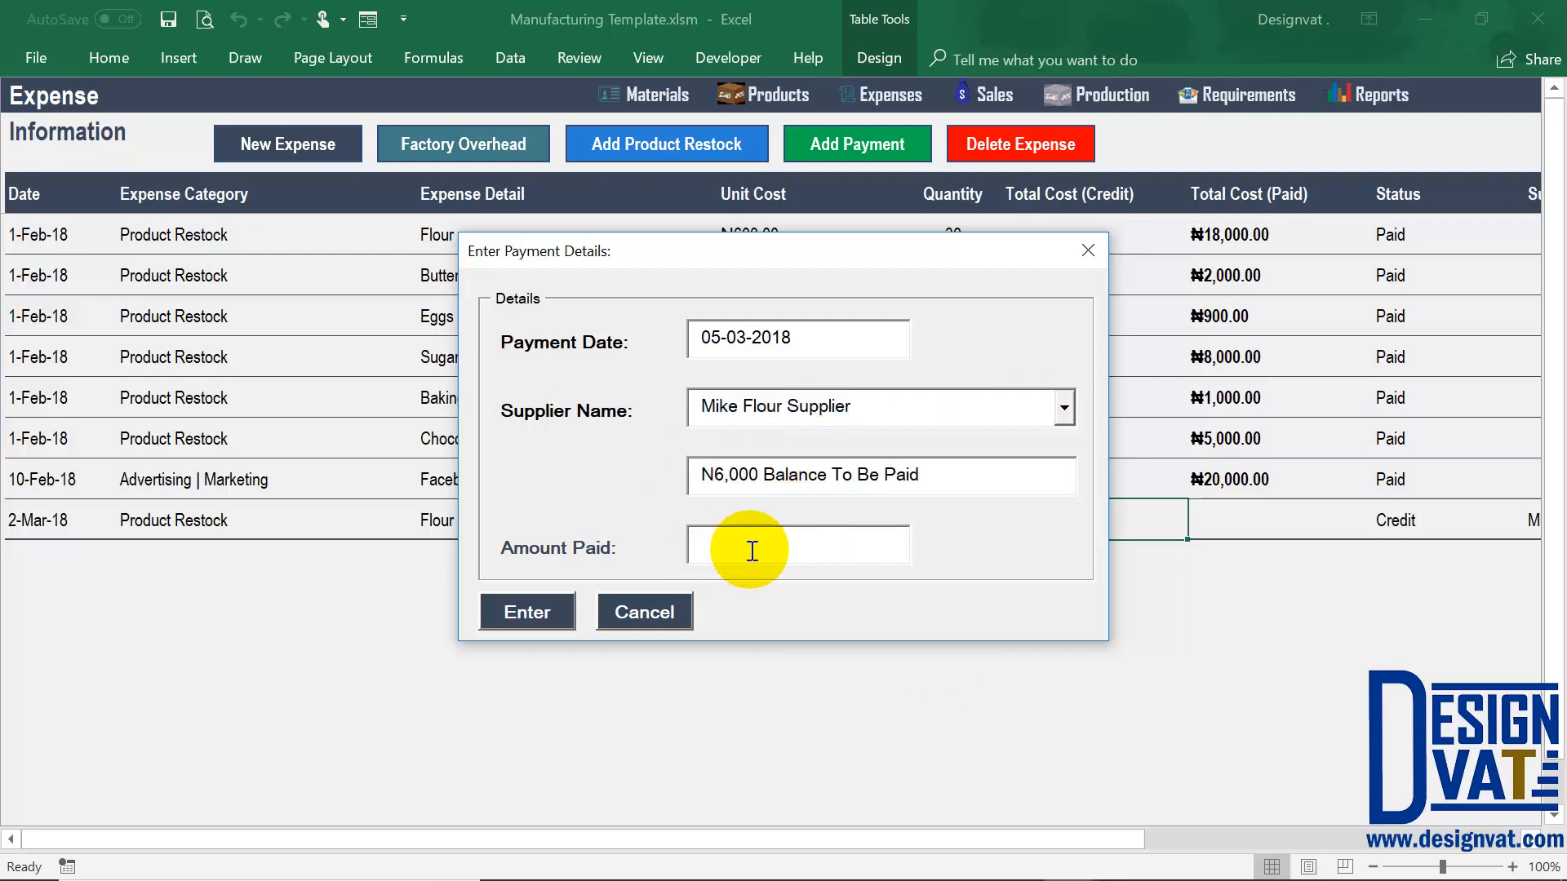
pyautogui.write('3000')
pyautogui.click(527, 612)
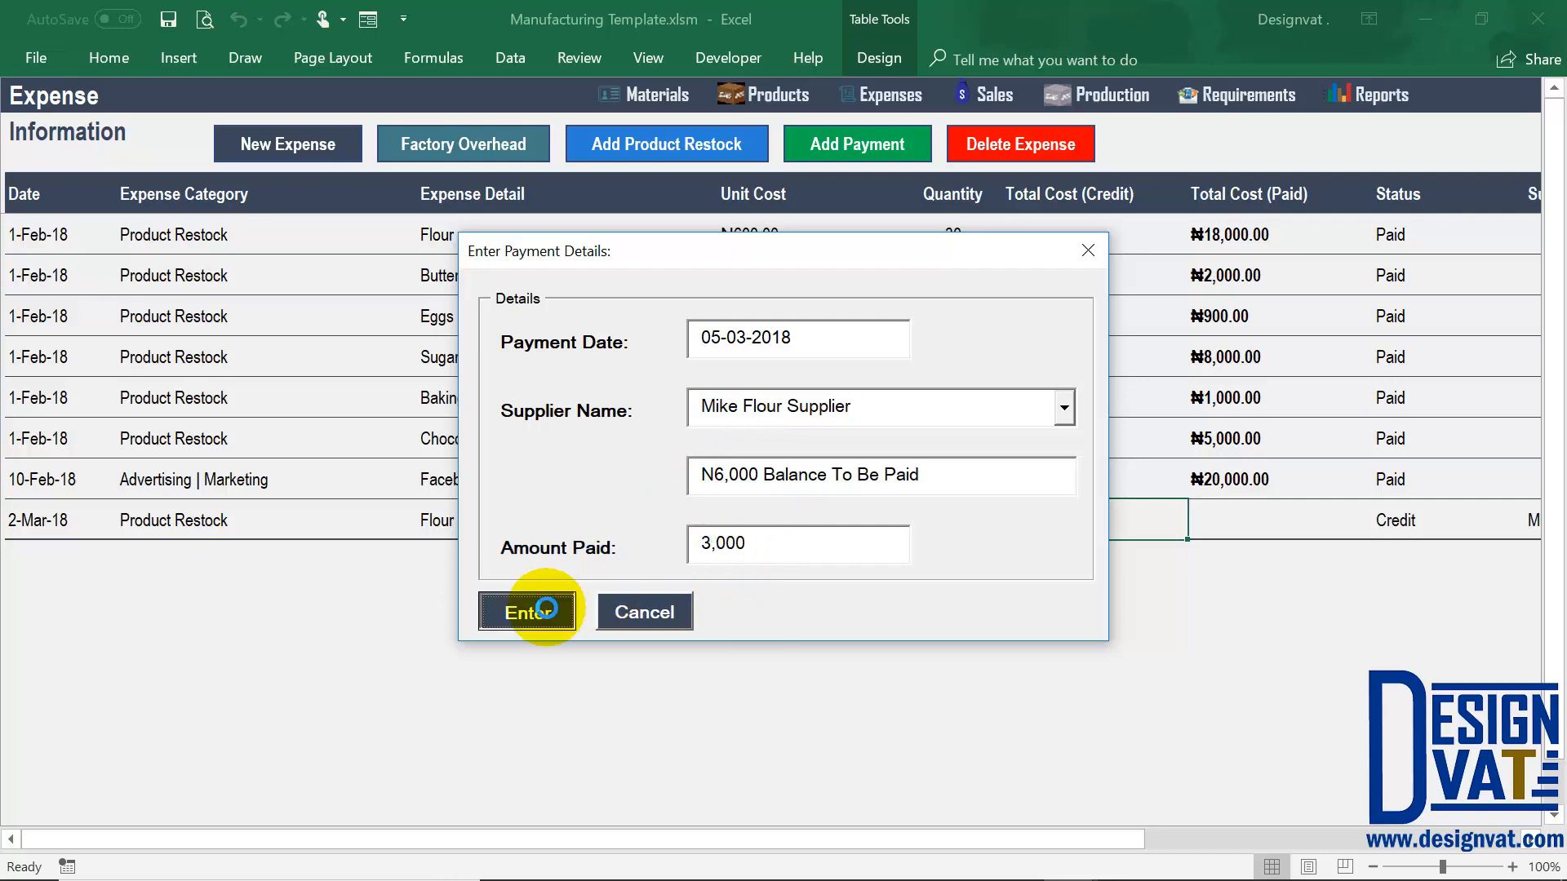
pyautogui.click(792, 535)
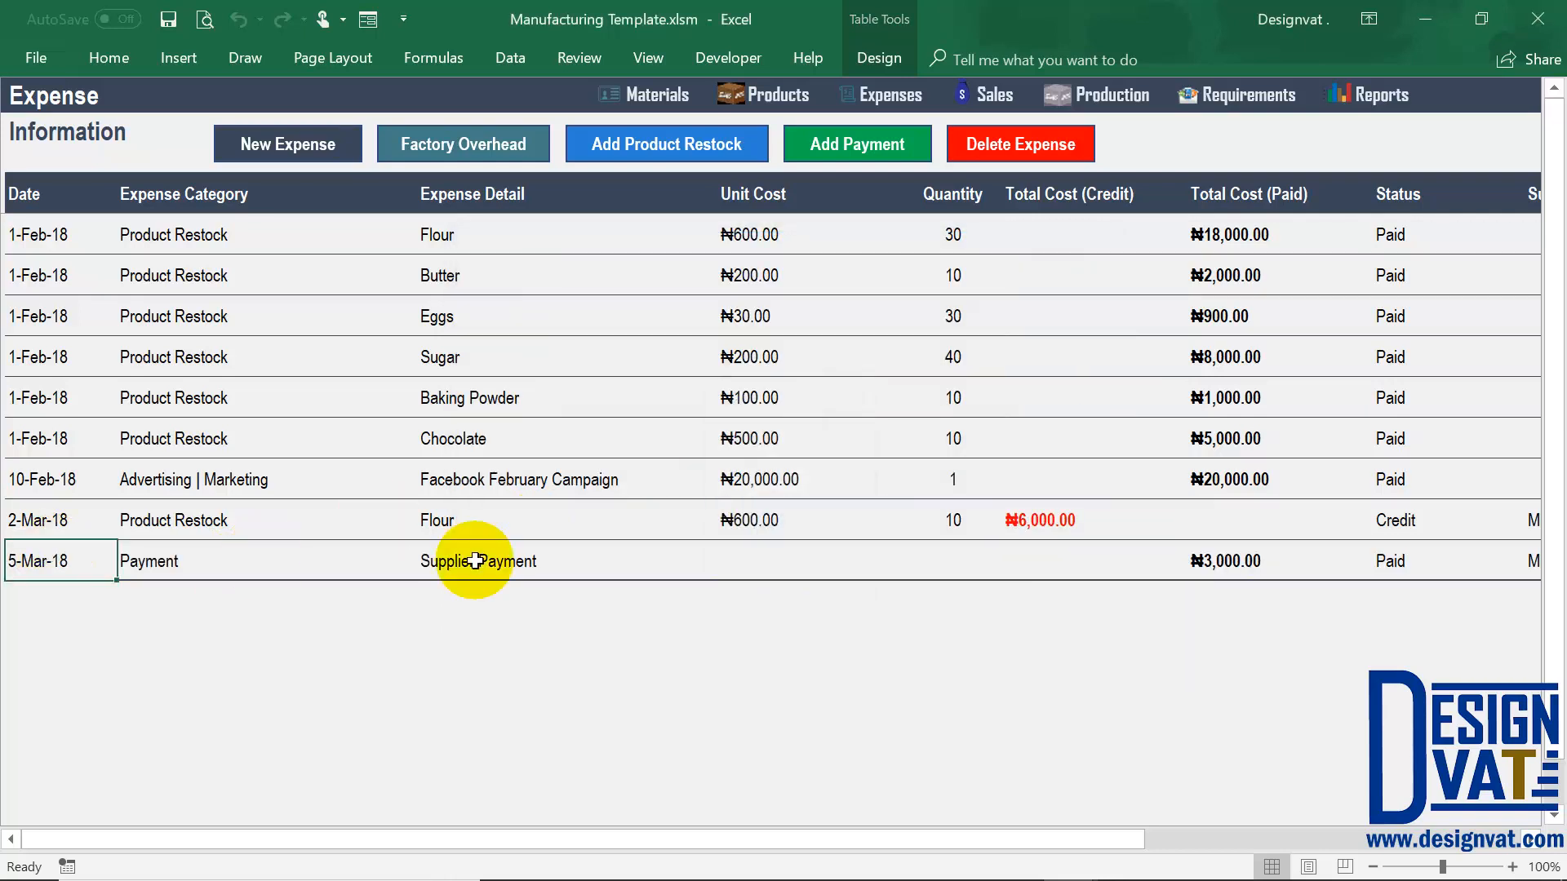
# Check the detail and paid amount of the 5-Mar-18 supplier payment, and the flour supplier's outstanding balance in the supplier list
pyautogui.click(457, 555)
pyautogui.click(1227, 564)
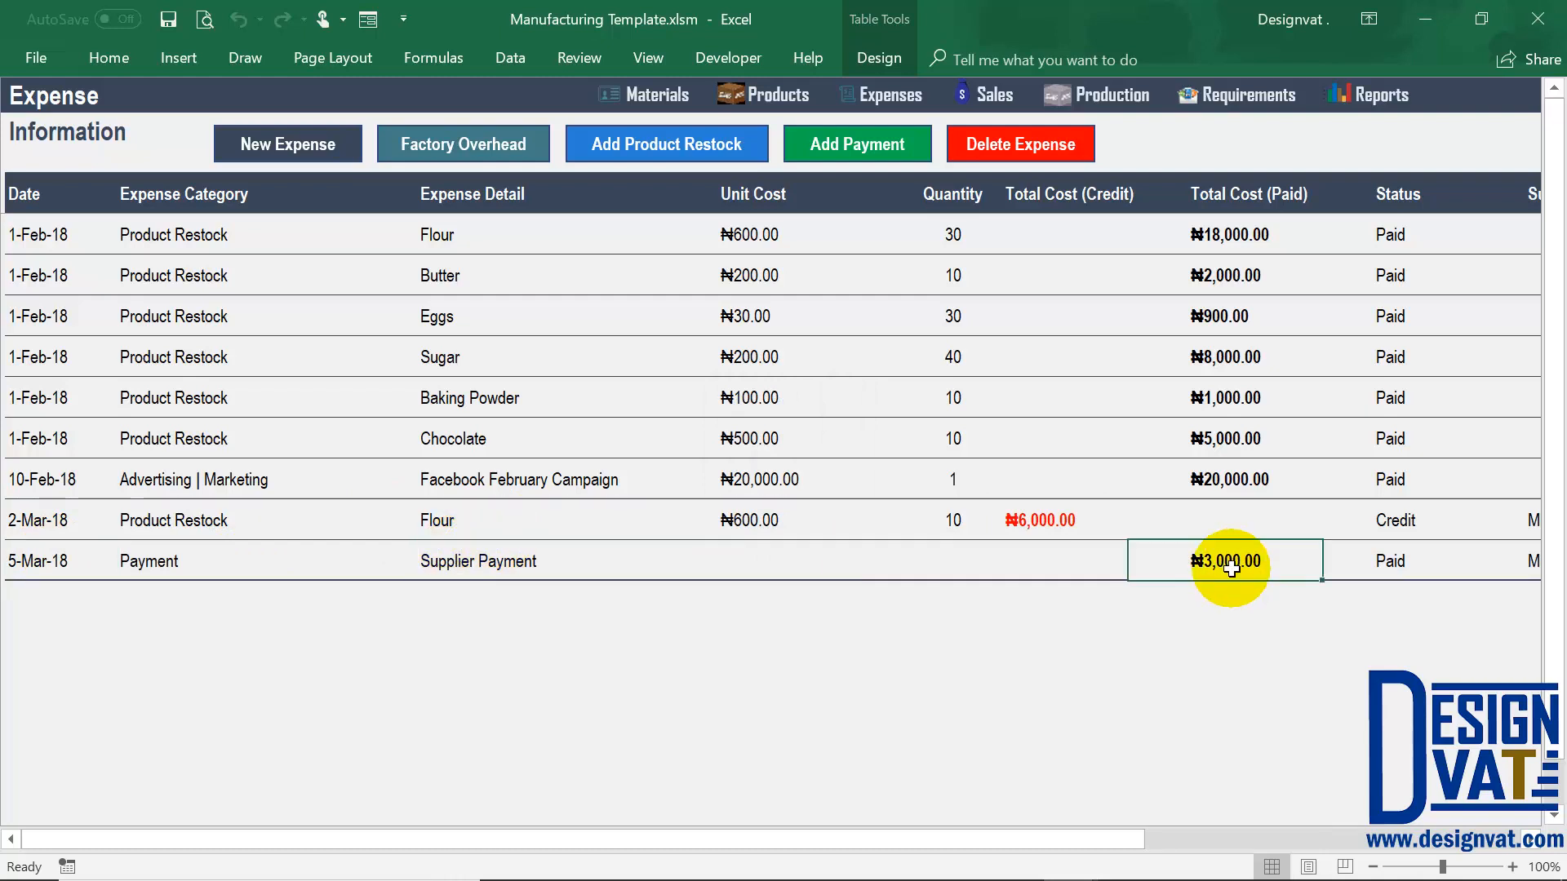
pyautogui.click(1401, 102)
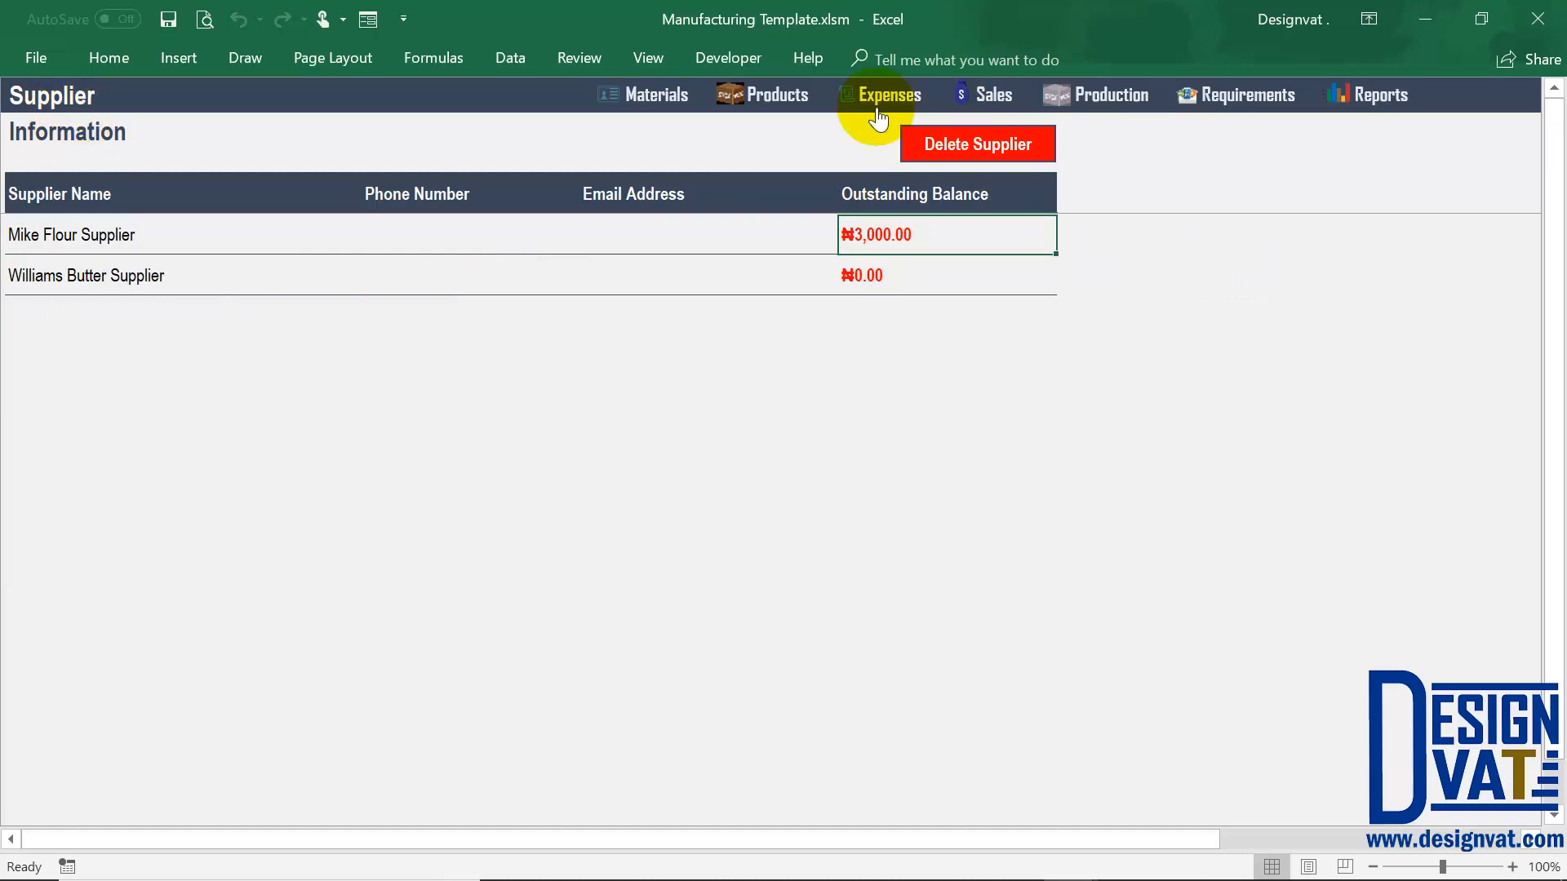
# Start a new sales entry on the Sales sheet with status Credit and sales date 02-03-2018
pyautogui.click(994, 96)
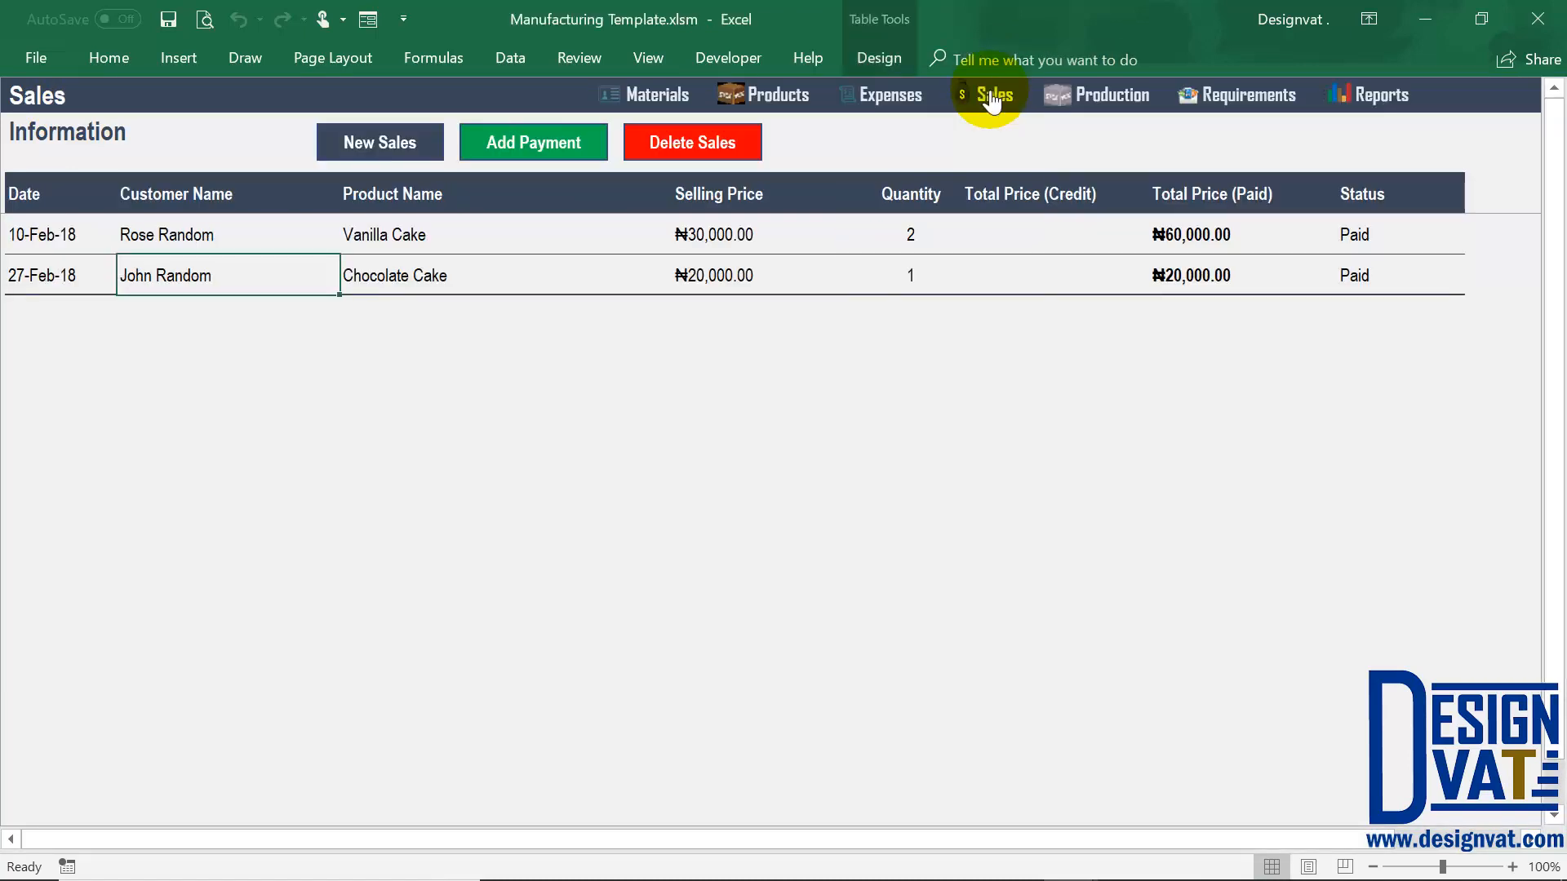
pyautogui.click(394, 139)
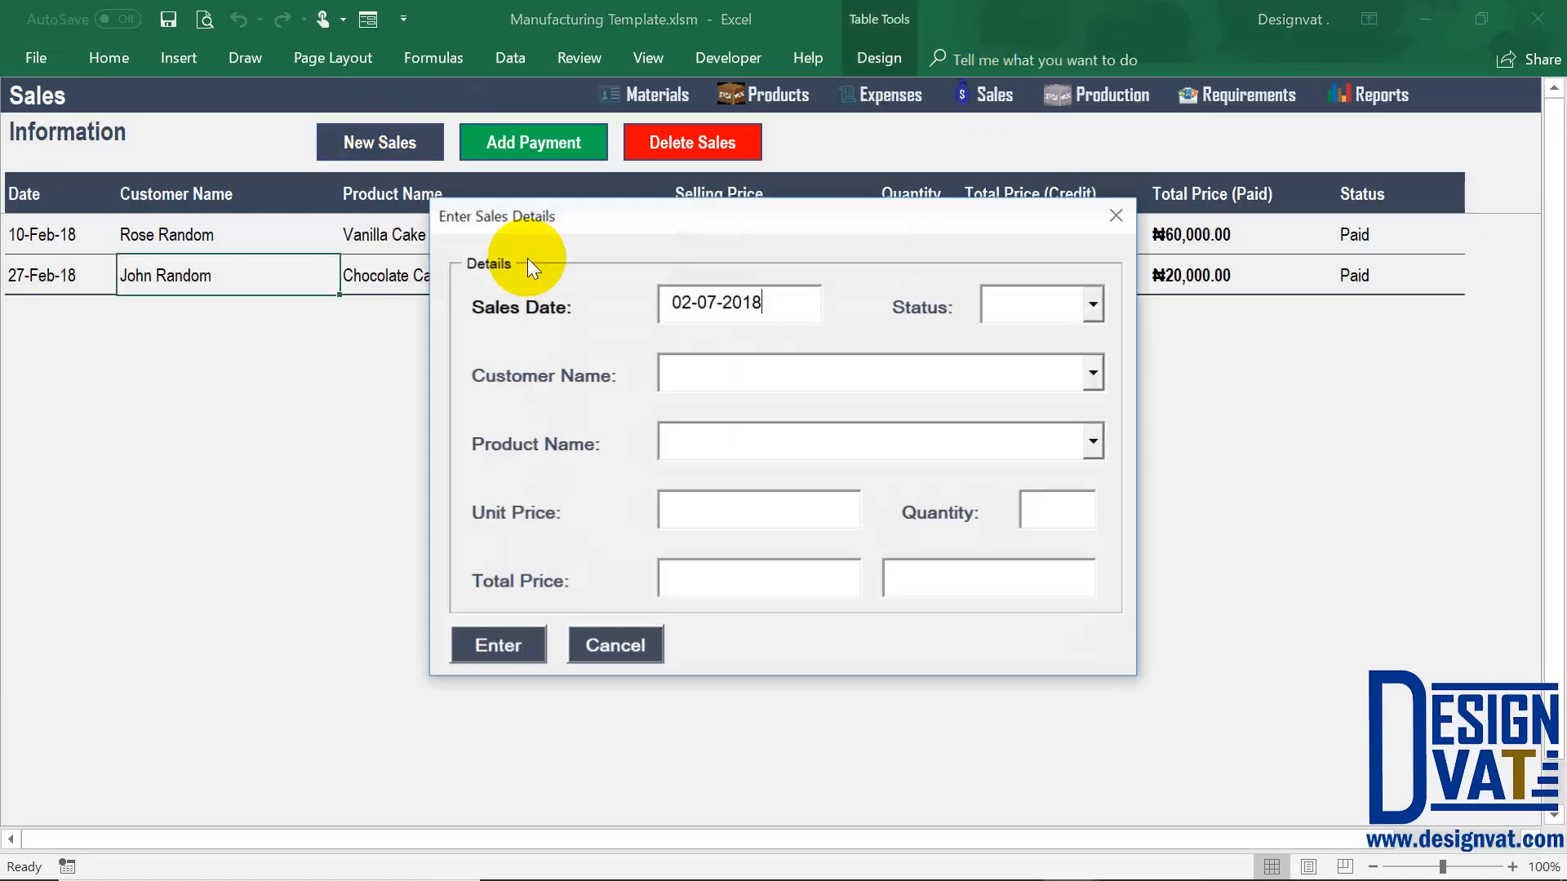
pyautogui.click(1092, 307)
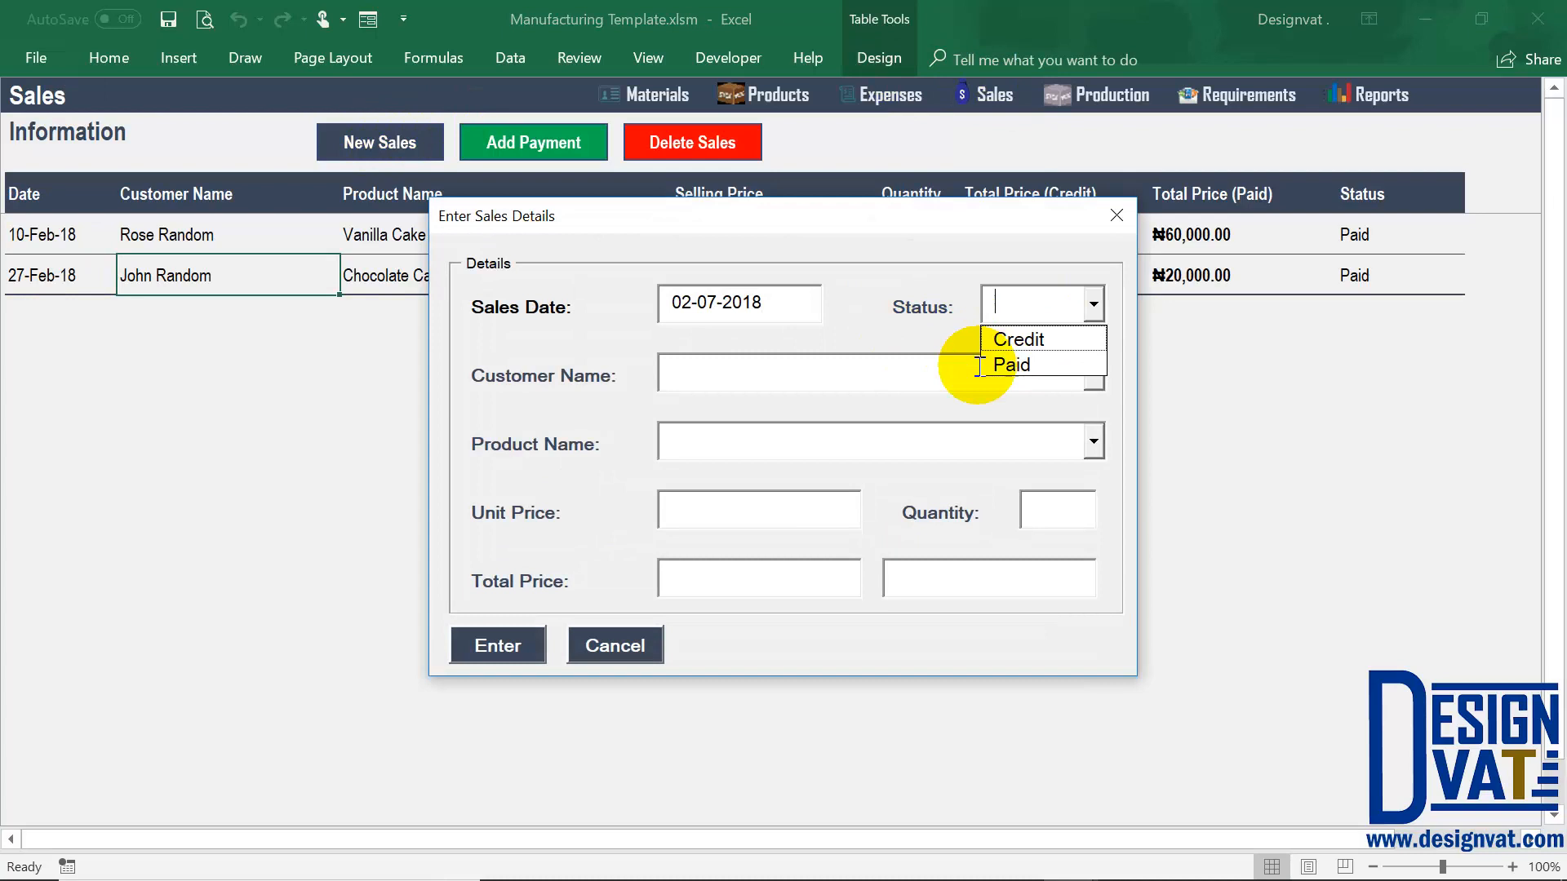
pyautogui.click(1032, 339)
pyautogui.click(713, 306)
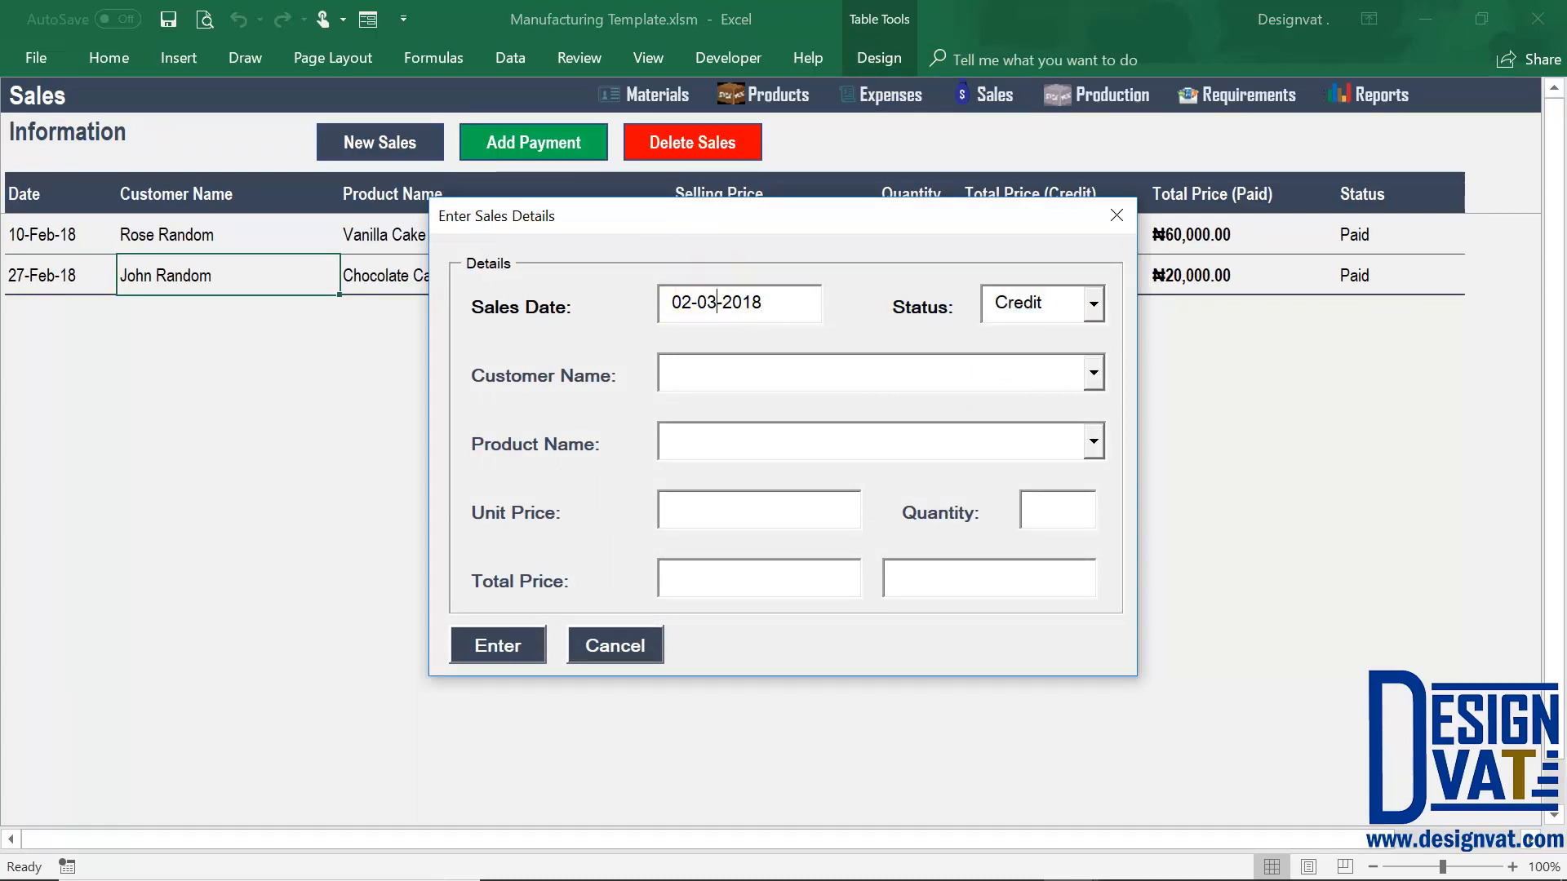
# Choose the first listed customer and the product Vanilla Cake for the credit sale
pyautogui.click(1082, 370)
pyautogui.click(1089, 372)
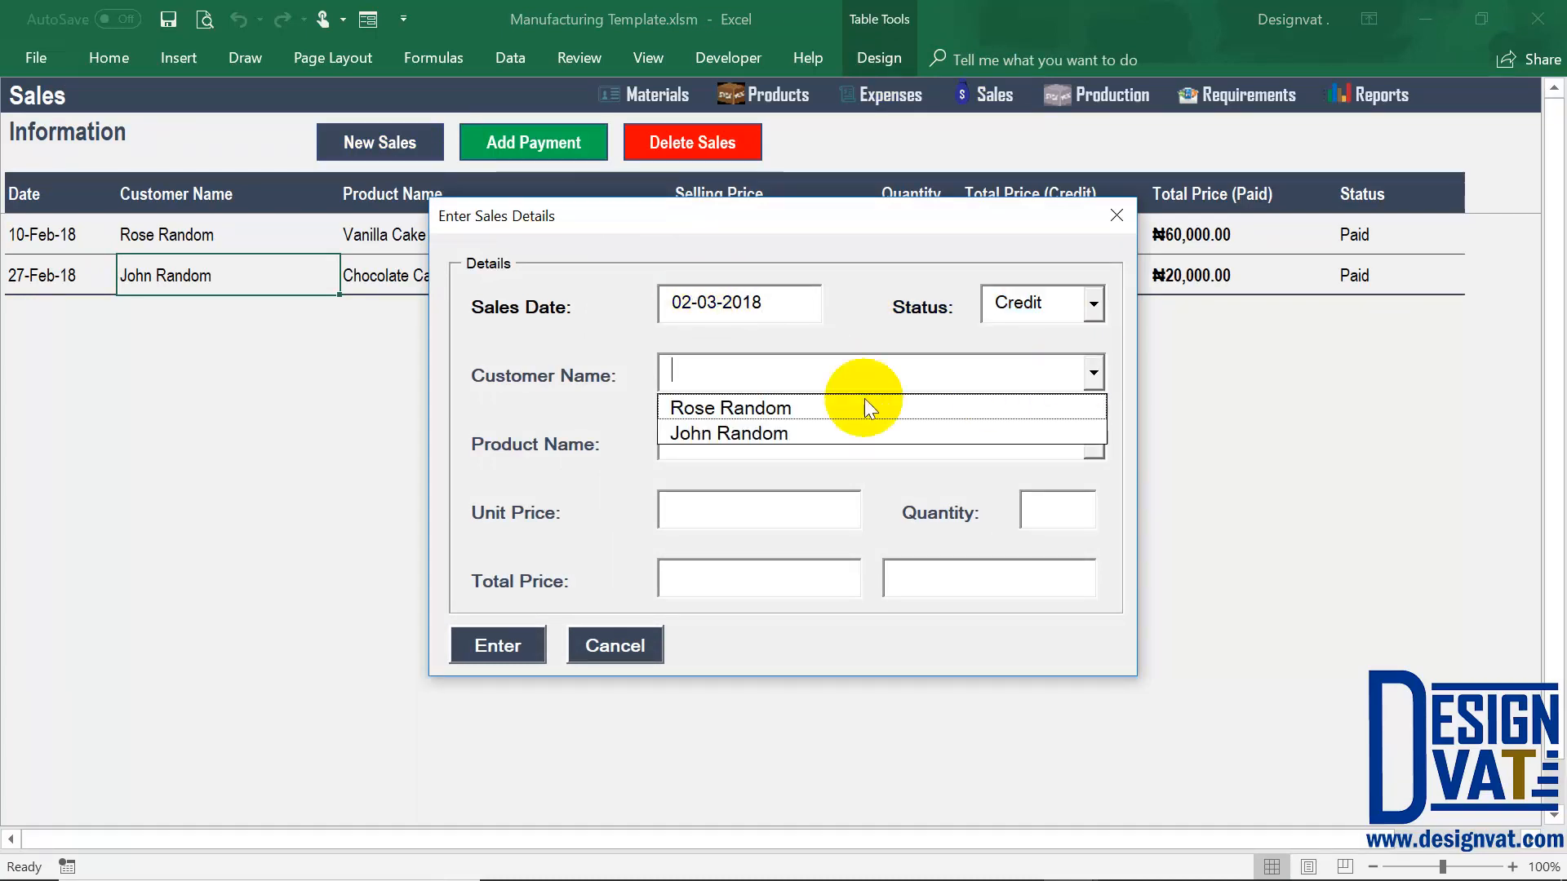
pyautogui.click(857, 402)
pyautogui.click(1092, 447)
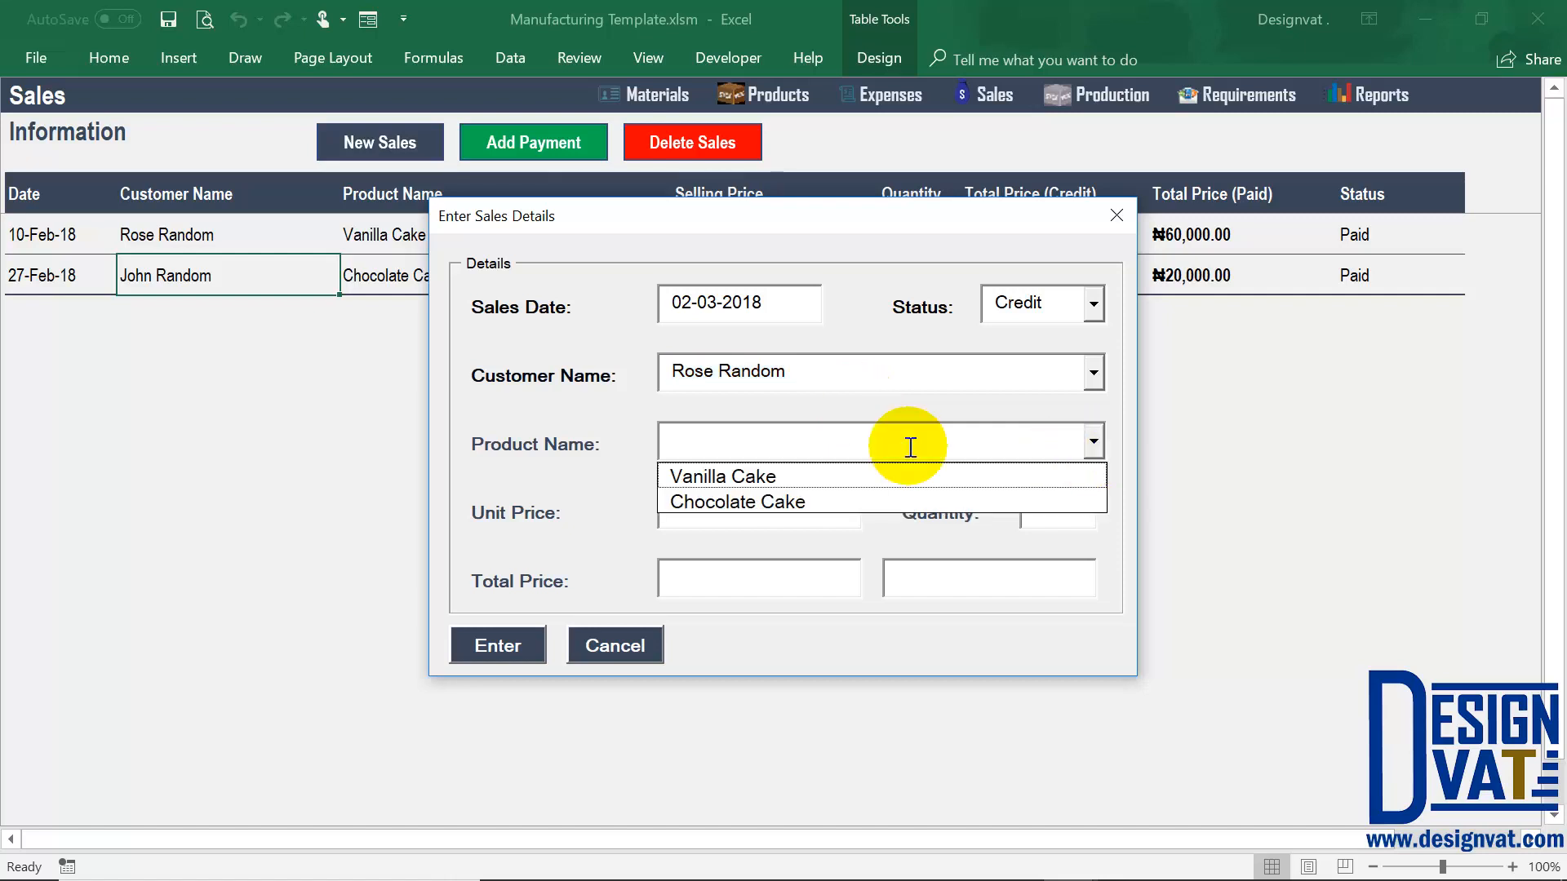
pyautogui.click(808, 468)
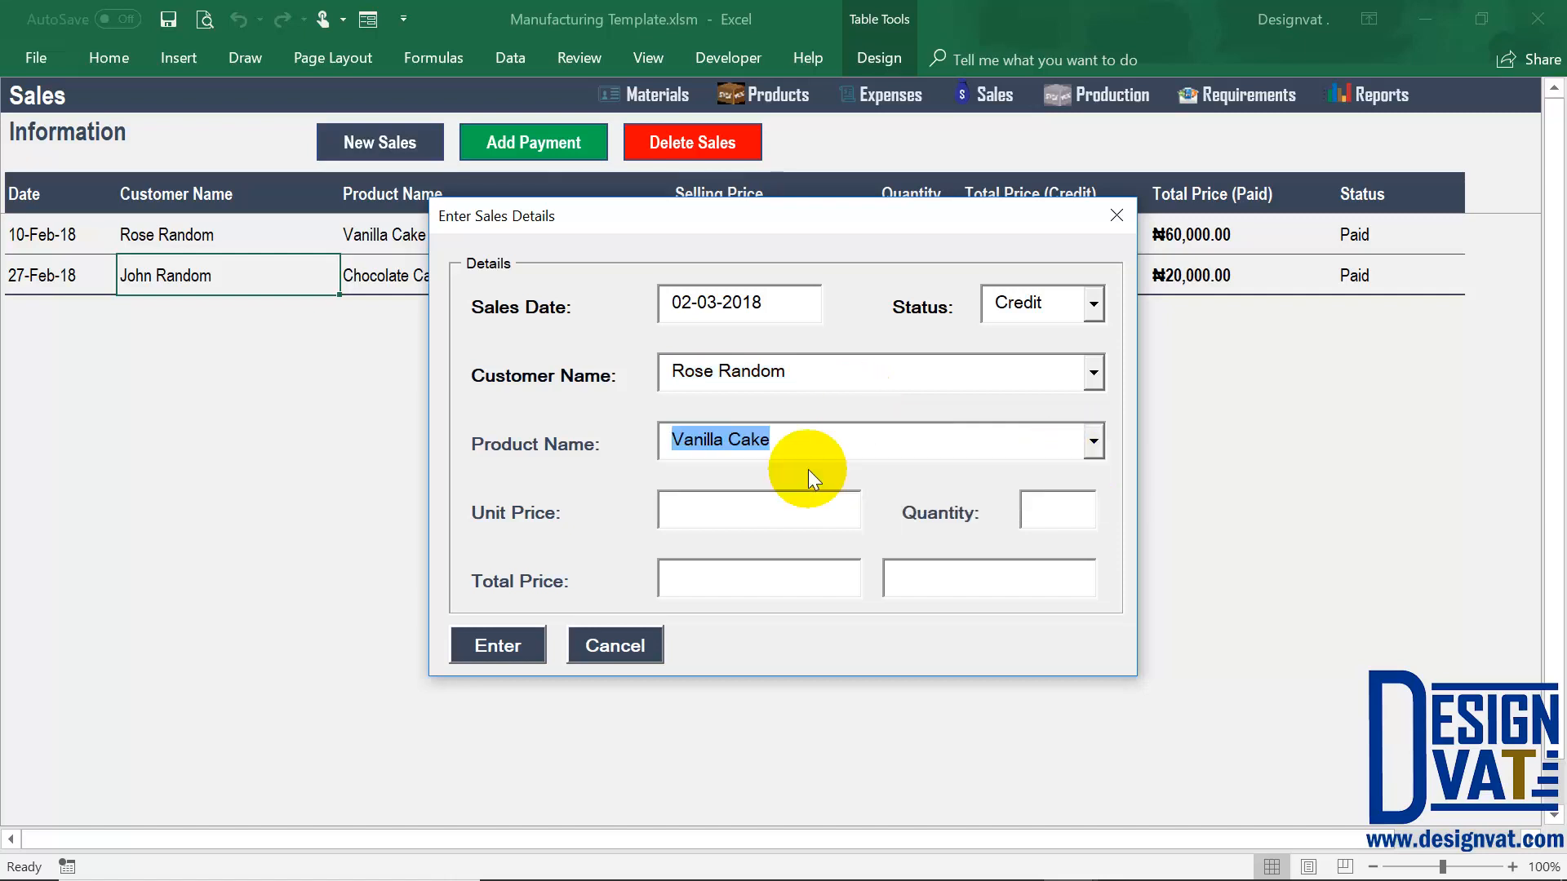
# Set the Vanilla Cake quantity to 1 and record the credit sale
pyautogui.click(896, 576)
pyautogui.click(1043, 520)
pyautogui.write('1')
pyautogui.press('Tab')
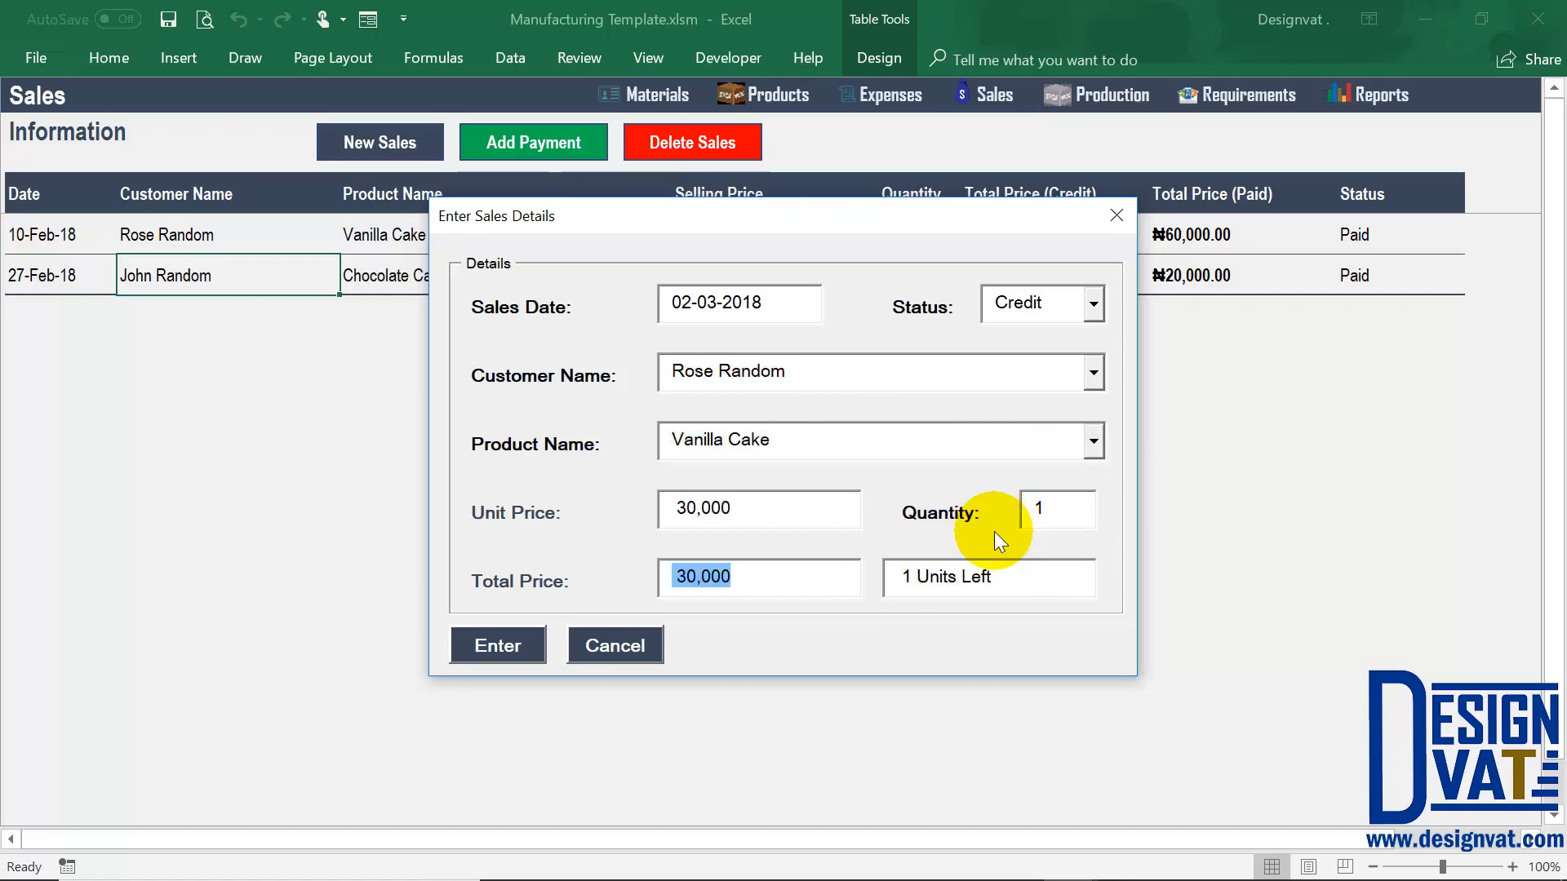
pyautogui.click(516, 657)
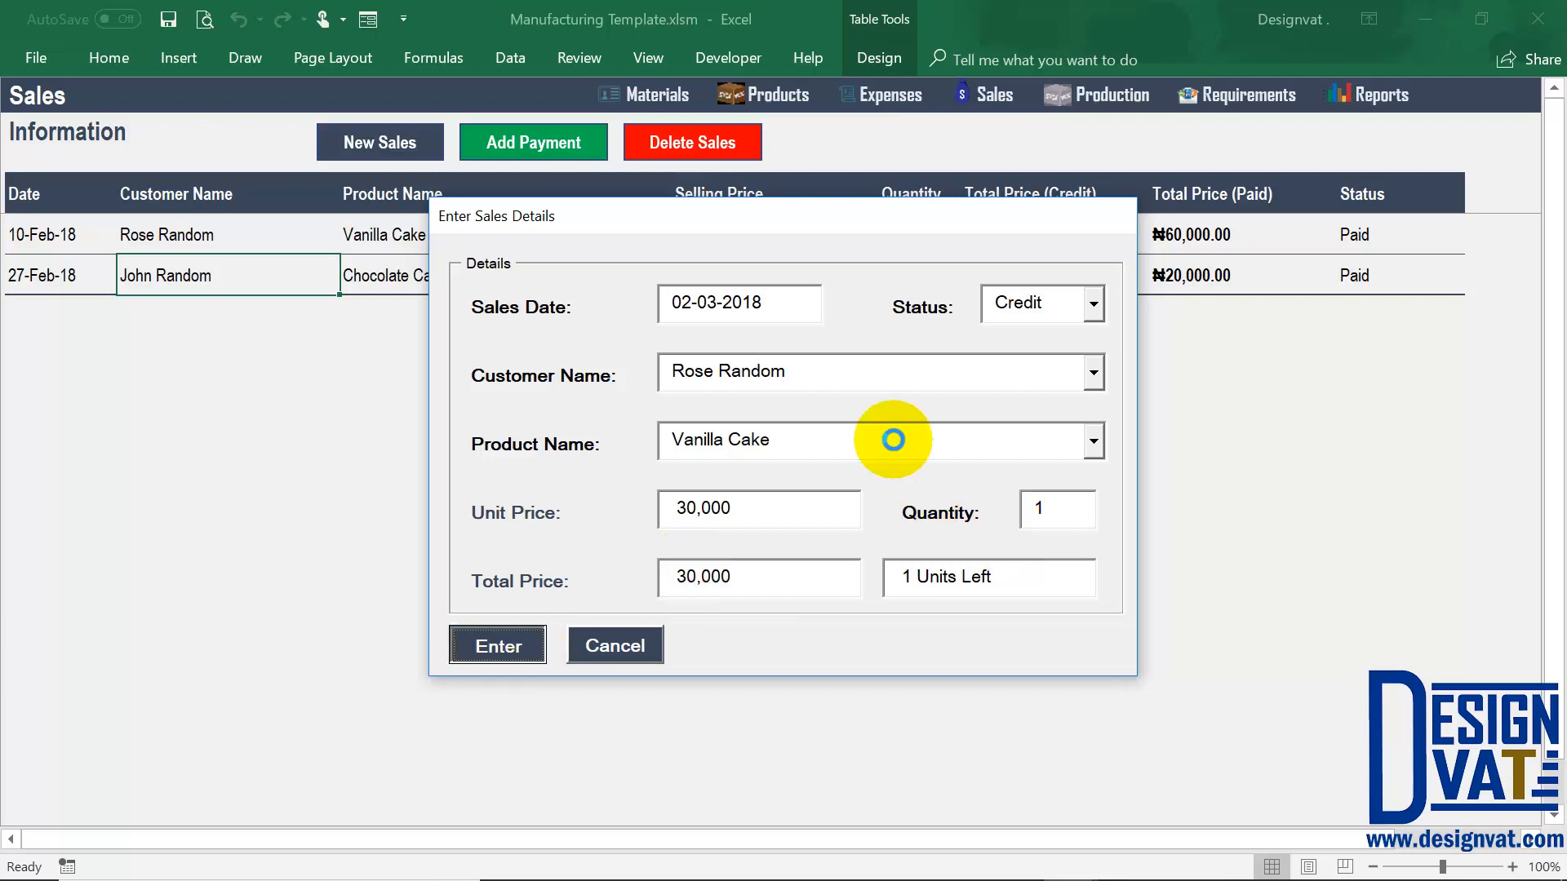
pyautogui.press('Return')
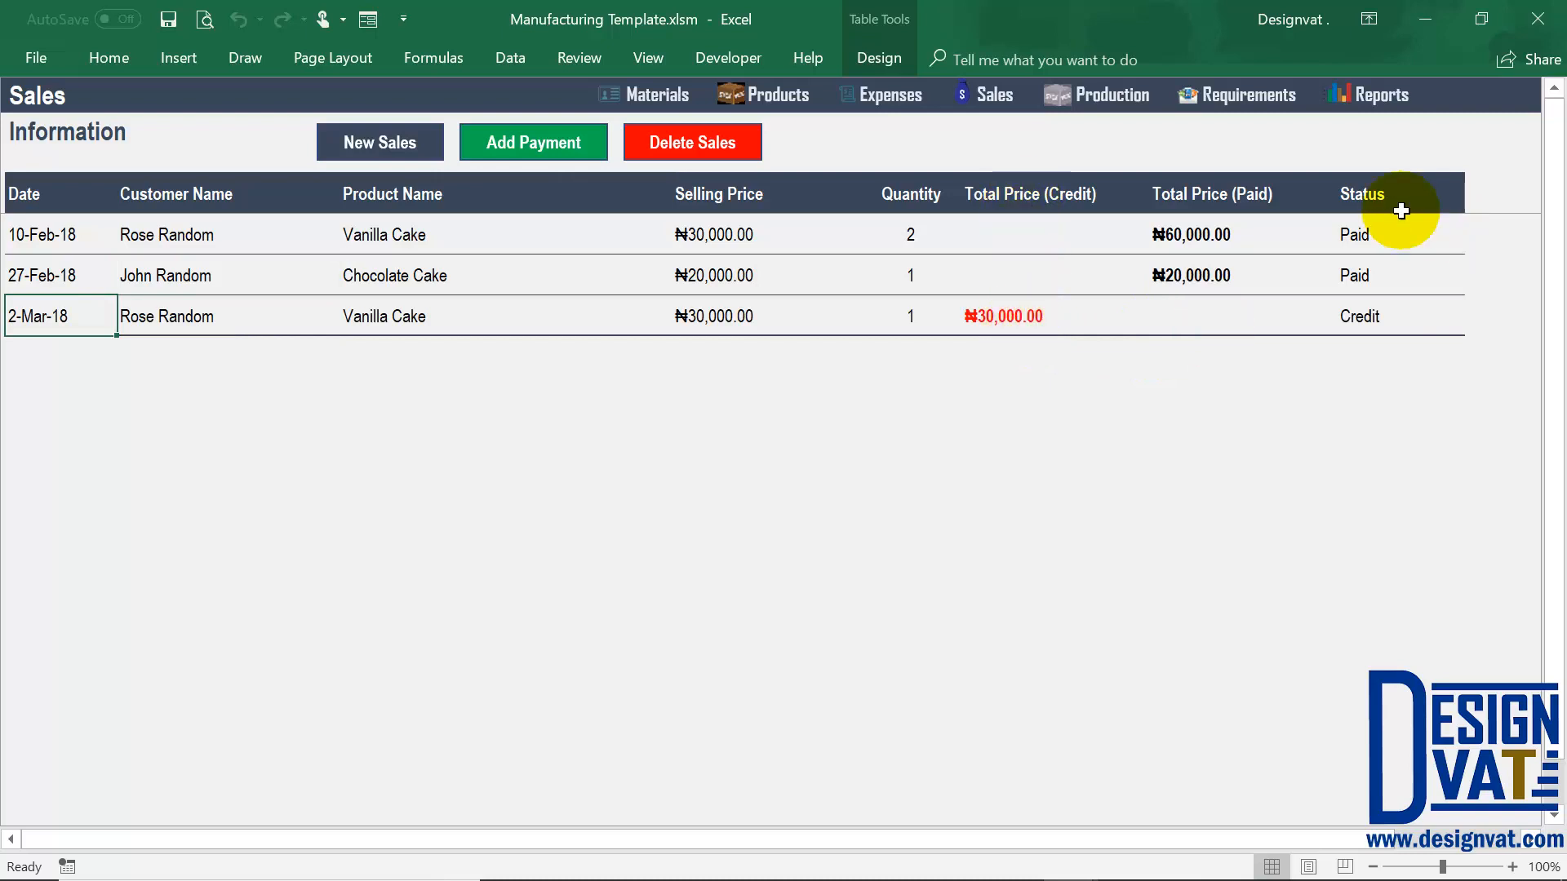
# Check the status and credit price of the 2-Mar-18 sale, and that customer's outstanding balance in the customer list
pyautogui.click(1371, 319)
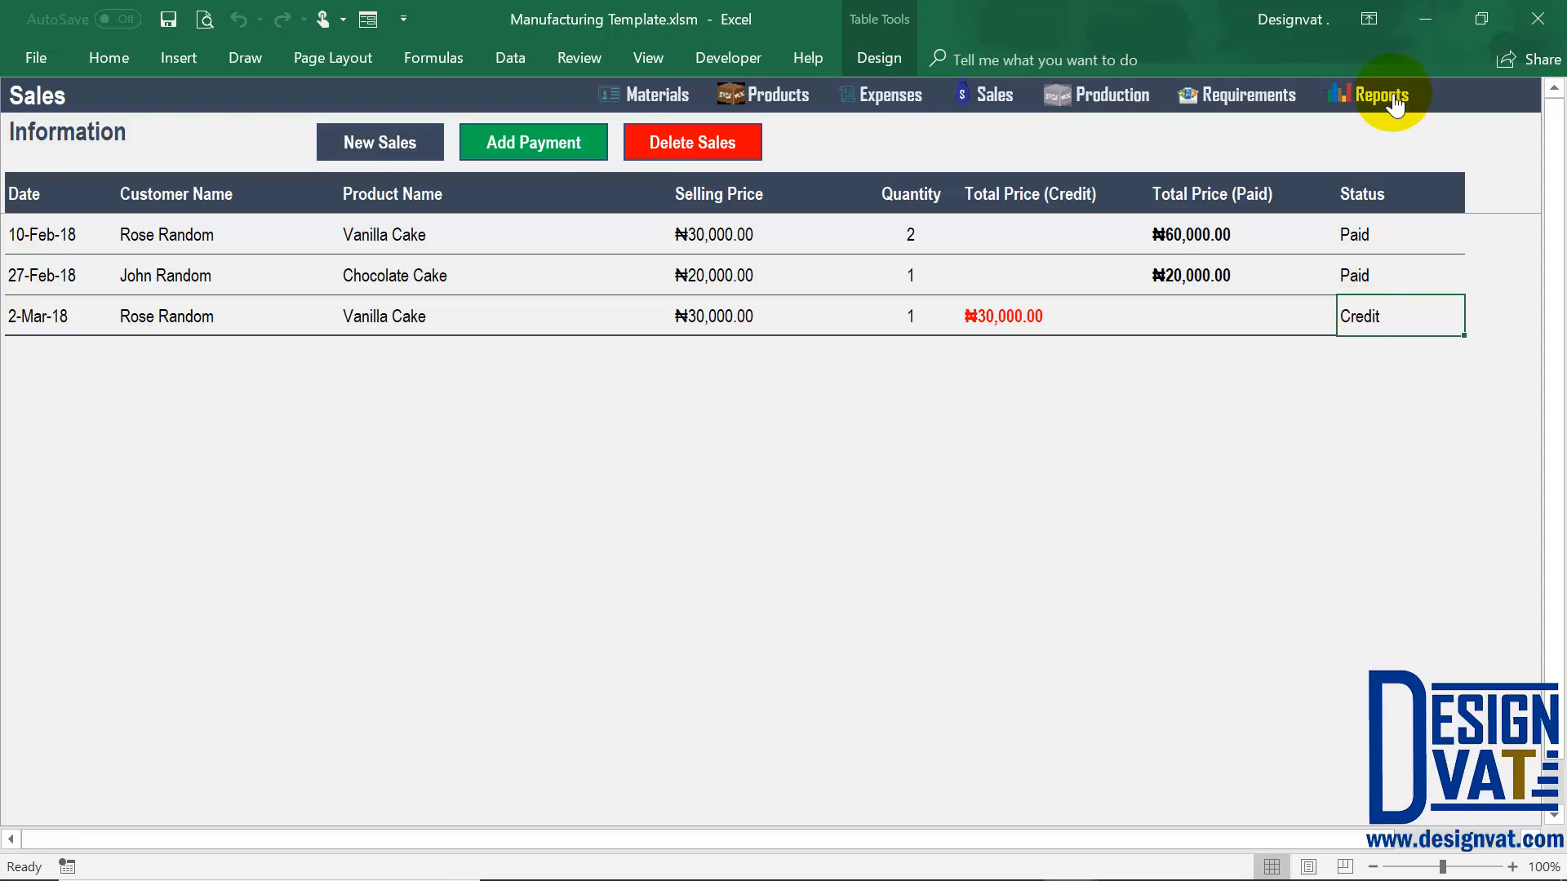
pyautogui.click(1009, 313)
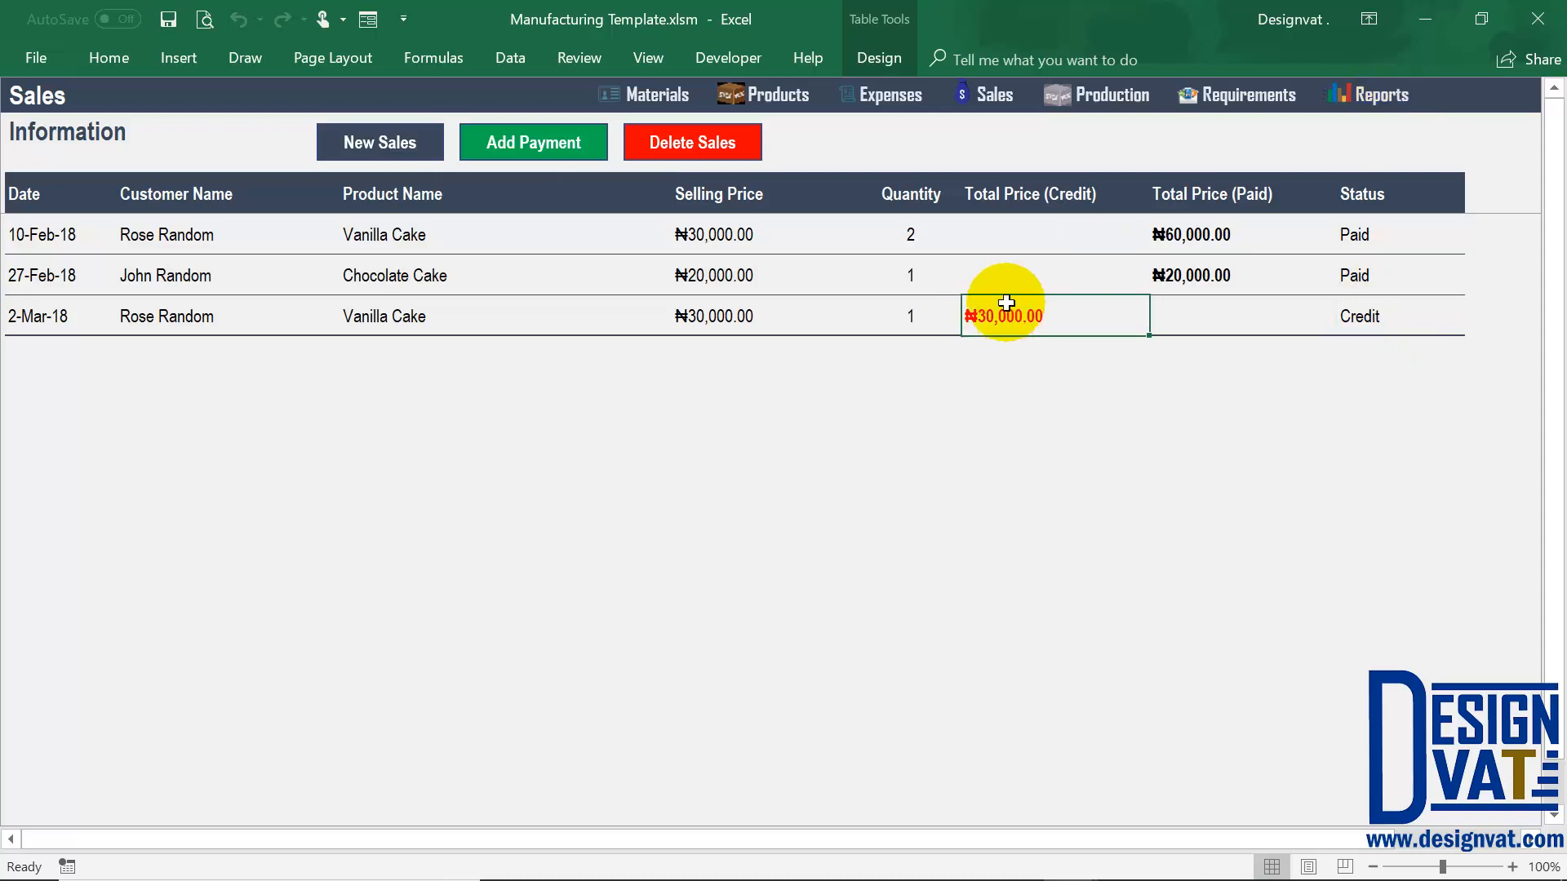
pyautogui.click(1382, 95)
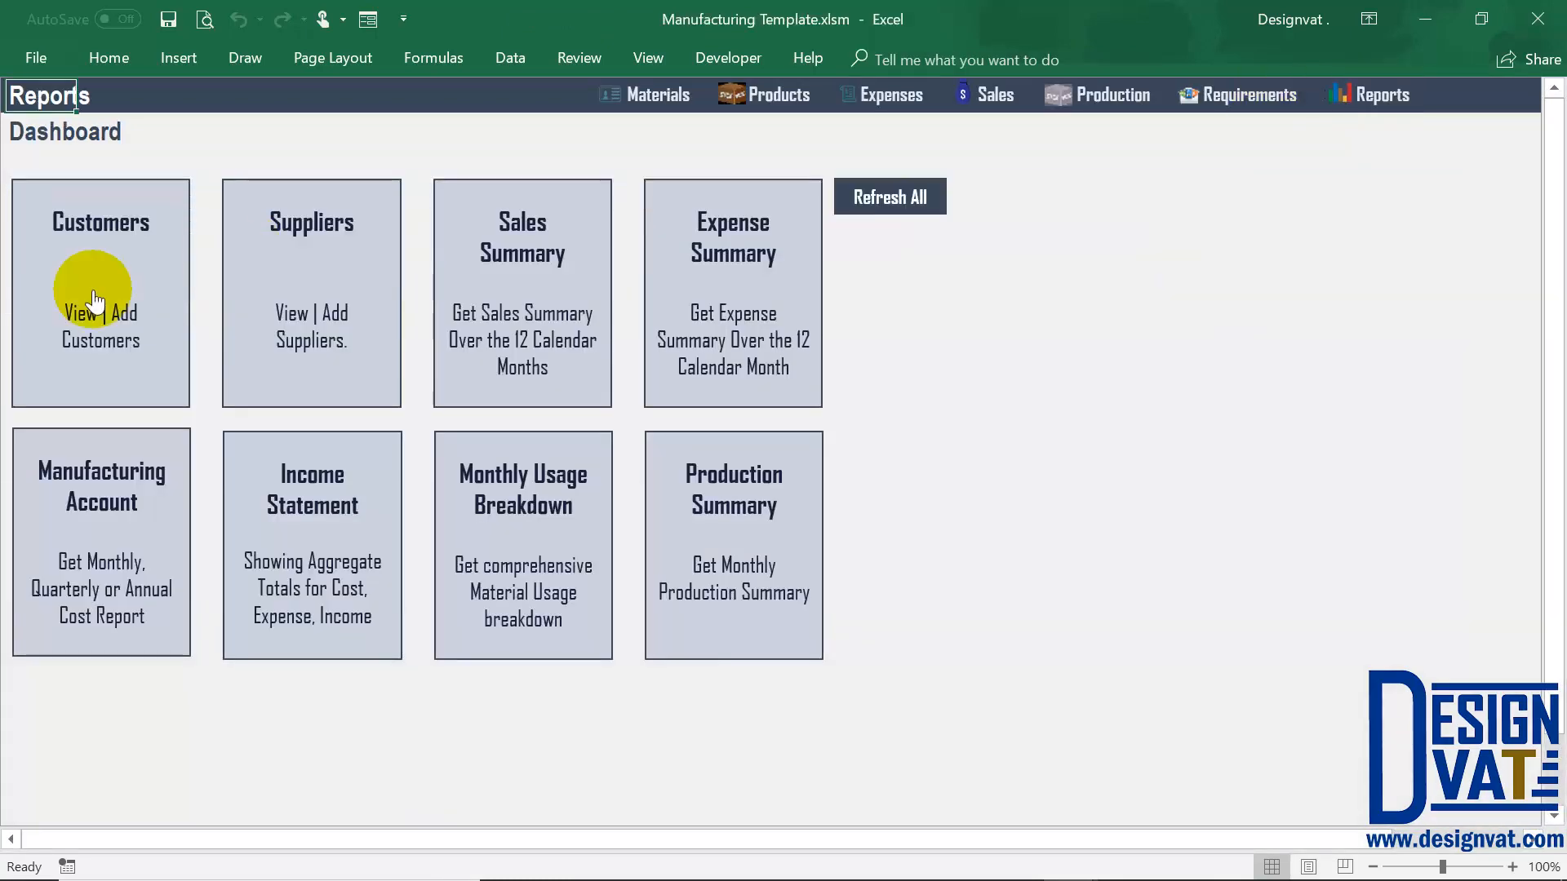
pyautogui.click(94, 301)
pyautogui.click(859, 236)
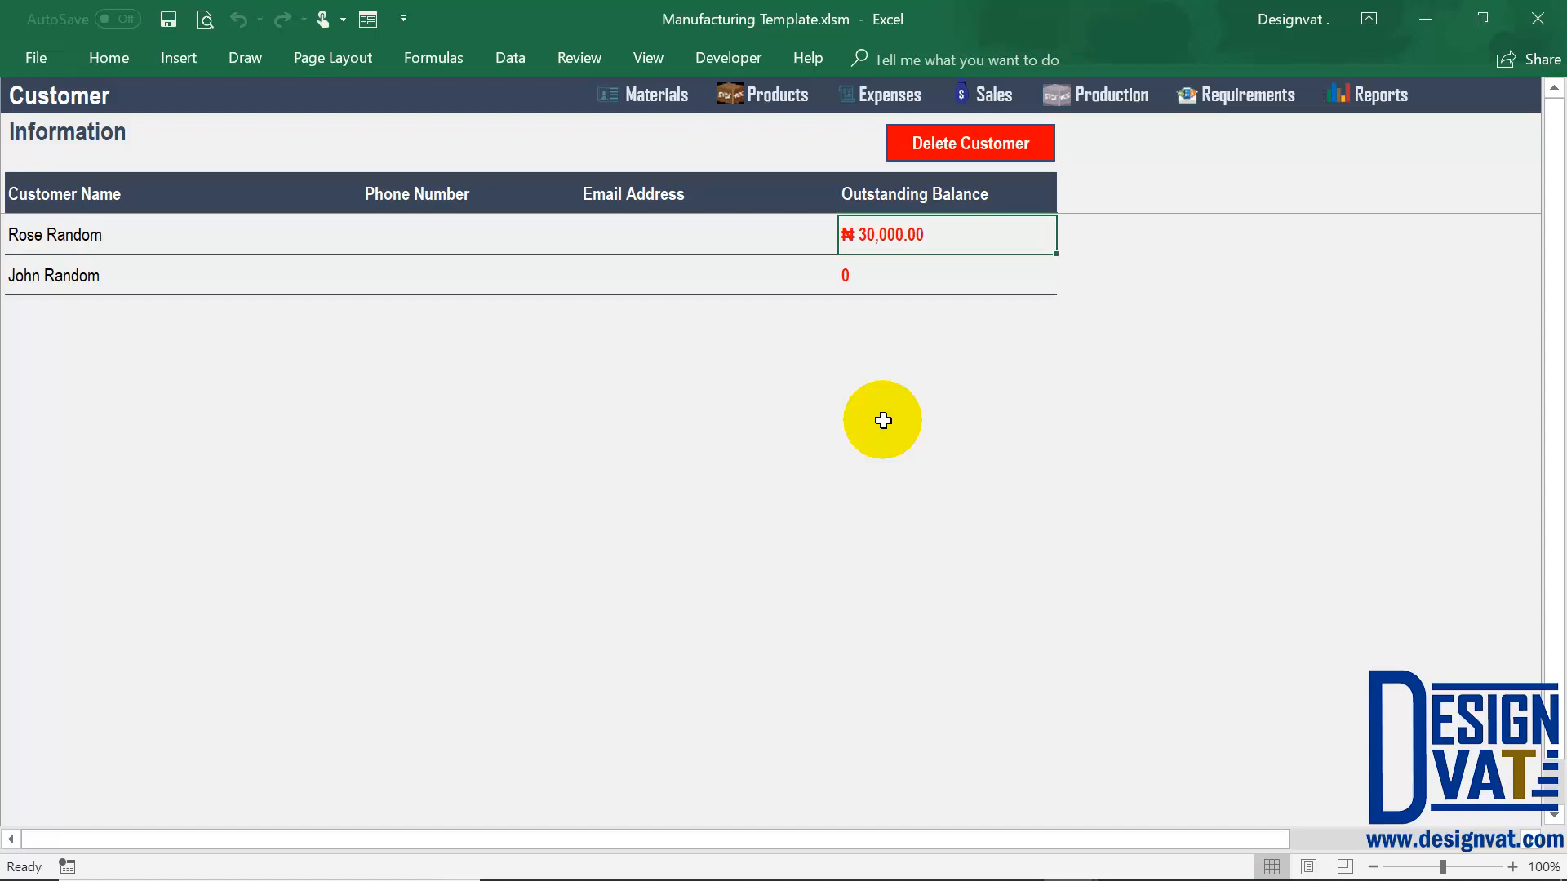
# Start a customer payment entry on the Sales sheet and set its payment date to 10-03-2018
pyautogui.click(993, 96)
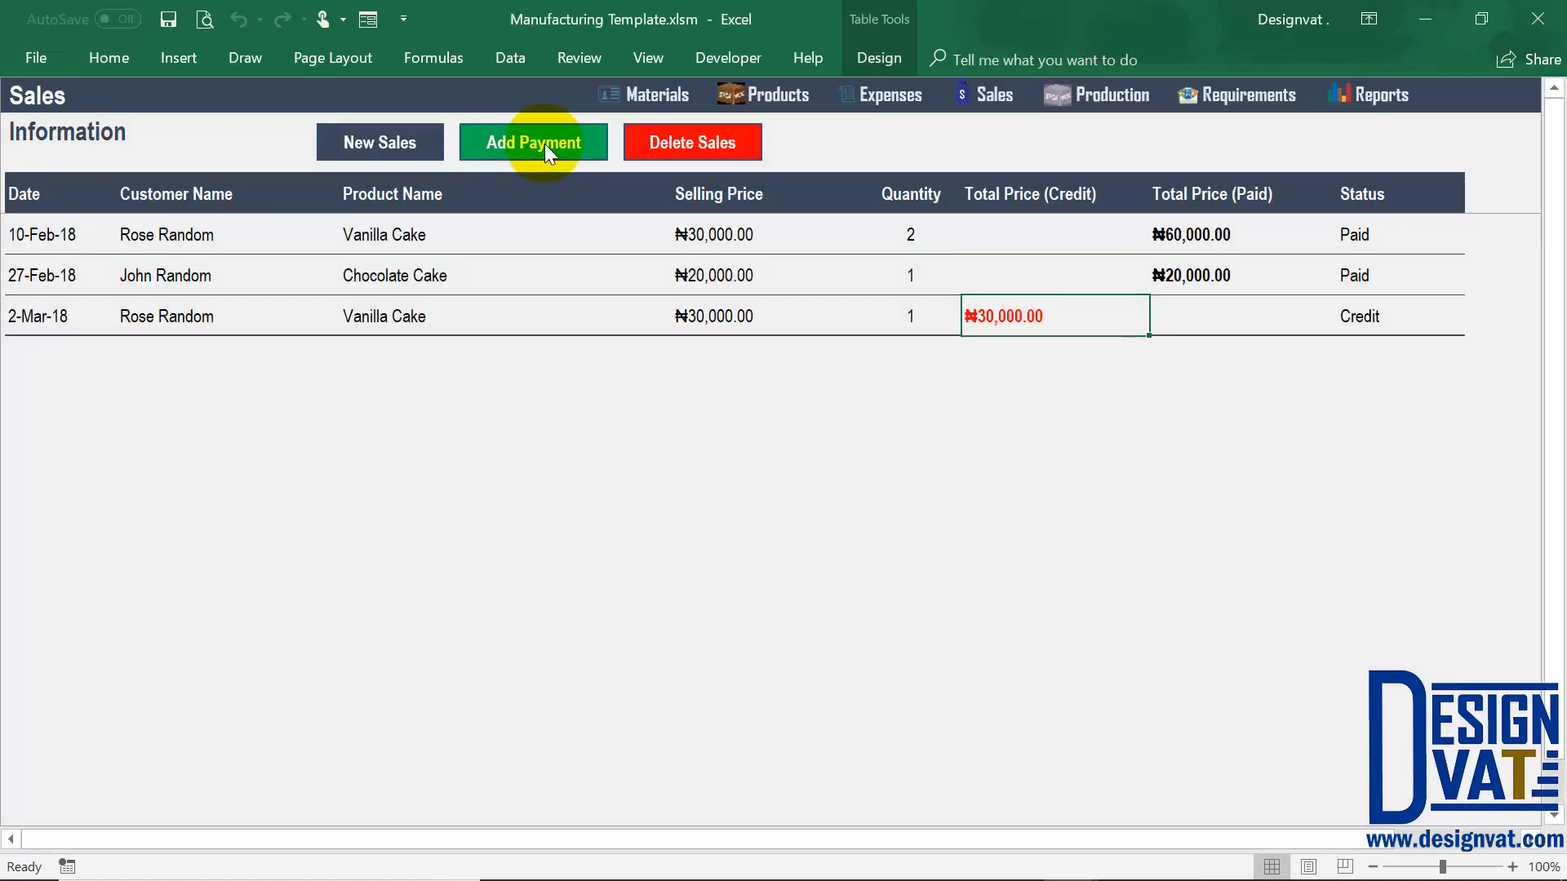
pyautogui.click(546, 143)
pyautogui.click(738, 338)
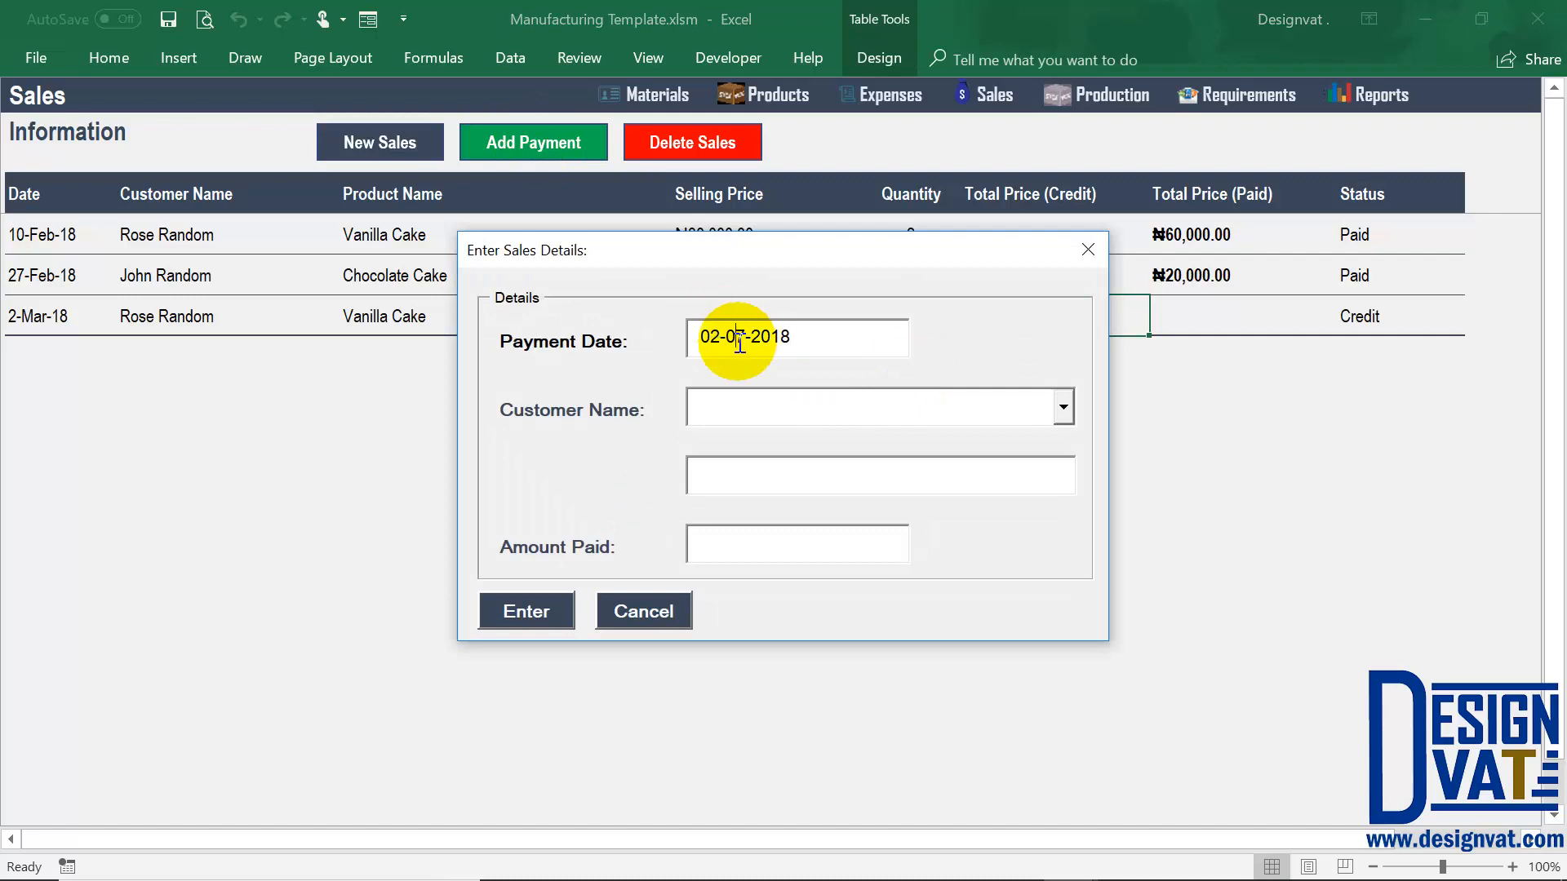
pyautogui.moveTo(718, 338); pyautogui.dragTo(679, 338)
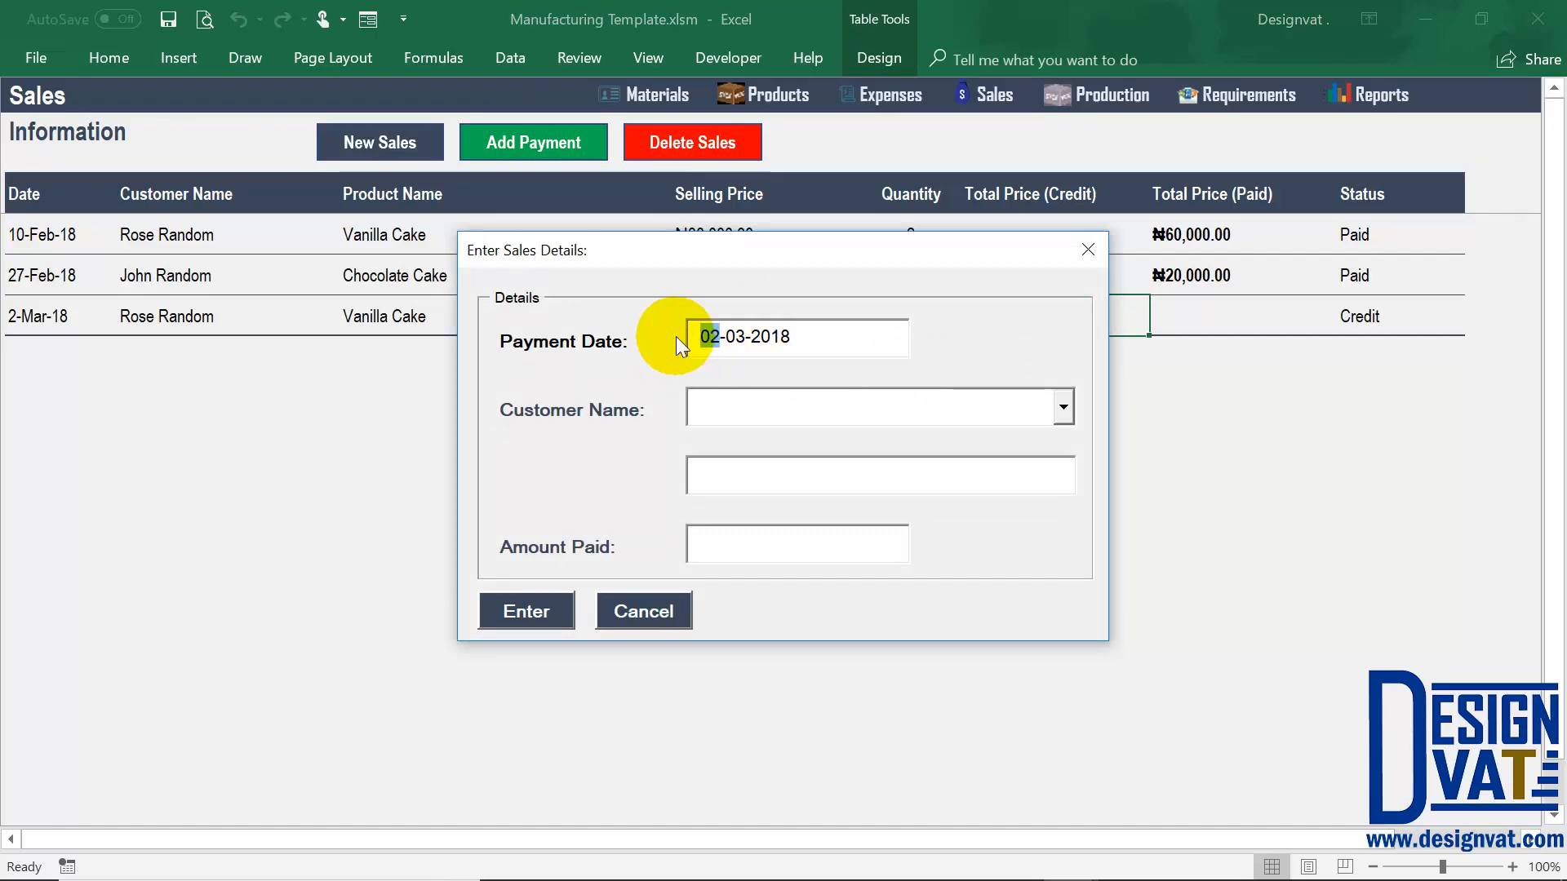
pyautogui.write('10')
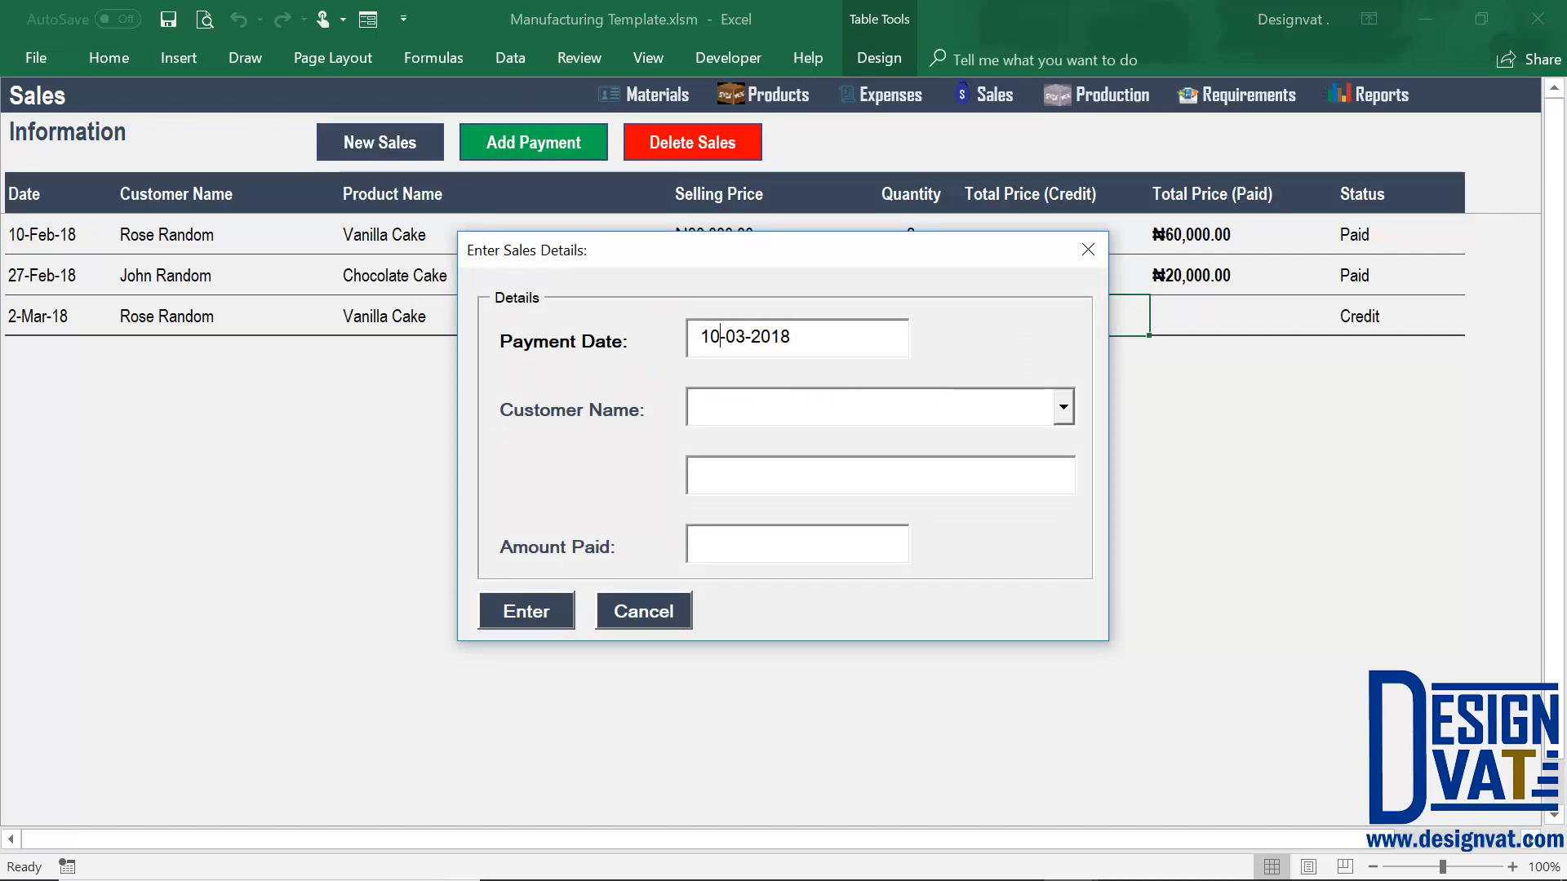
# Select the first listed customer for the payment and check the balance to be paid
pyautogui.click(1063, 408)
pyautogui.click(804, 442)
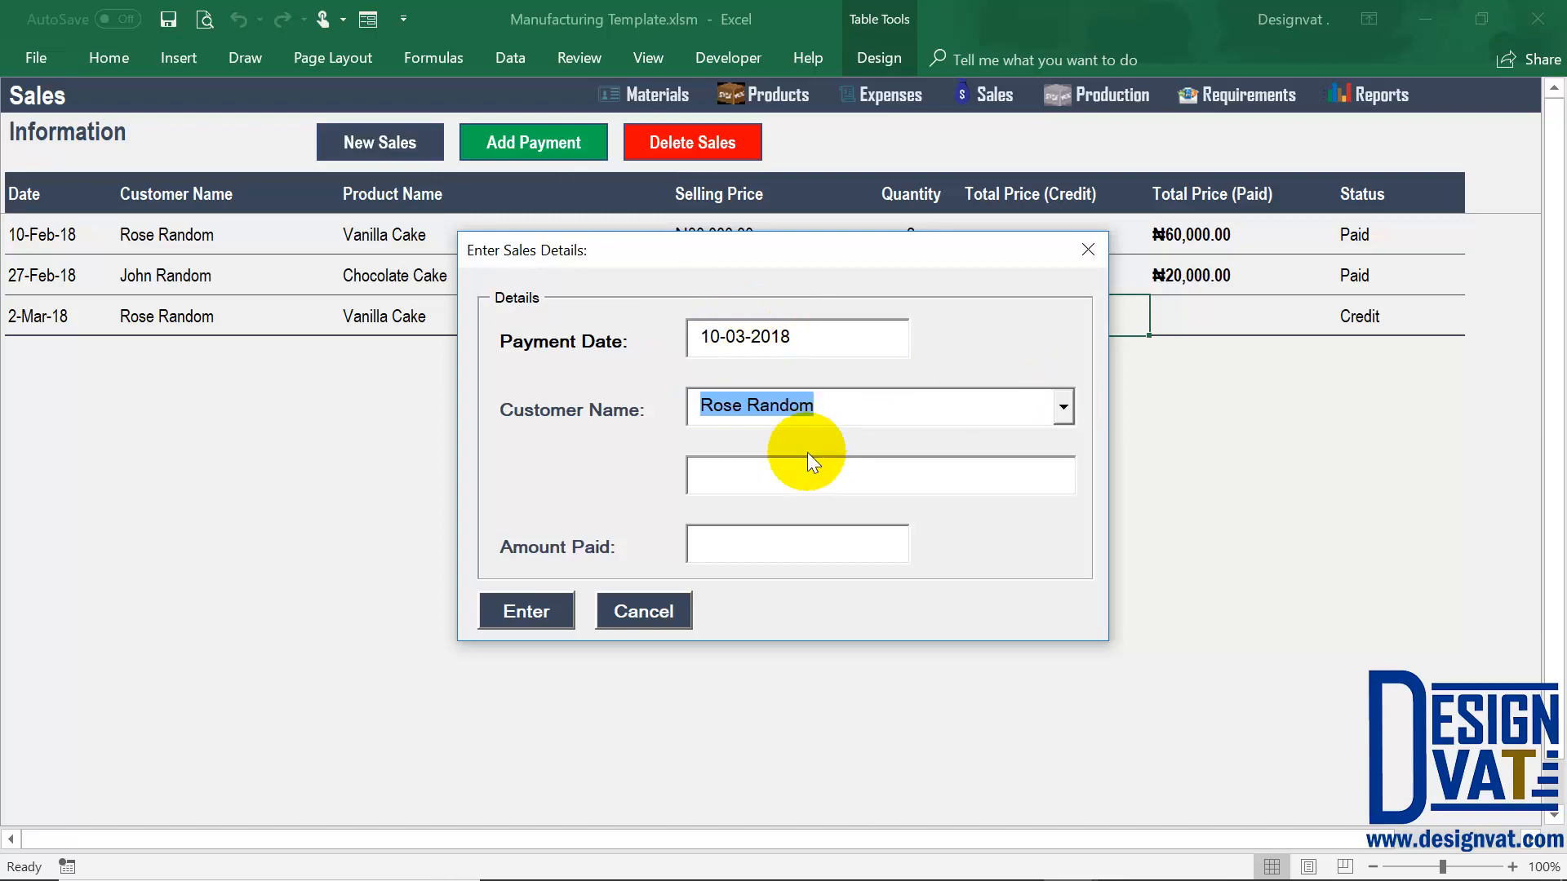
pyautogui.press('Tab')
pyautogui.moveTo(775, 475); pyautogui.dragTo(654, 473)
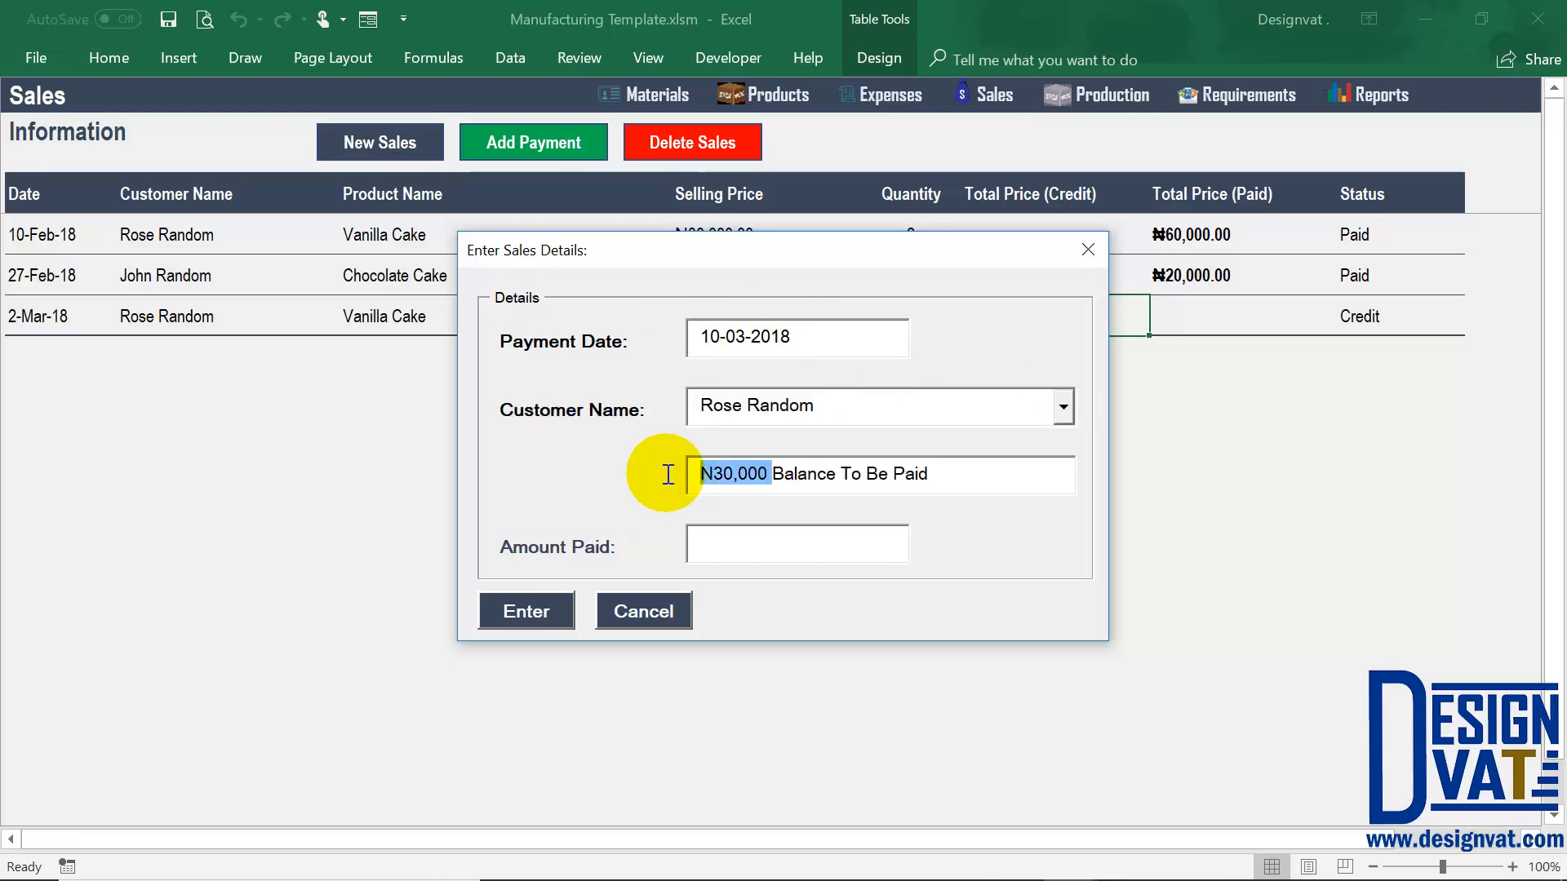
# Check the second listed customer's balance to be paid for comparison, and reselect the first customer
pyautogui.click(1064, 408)
pyautogui.click(840, 463)
pyautogui.moveTo(797, 475); pyautogui.dragTo(700, 475)
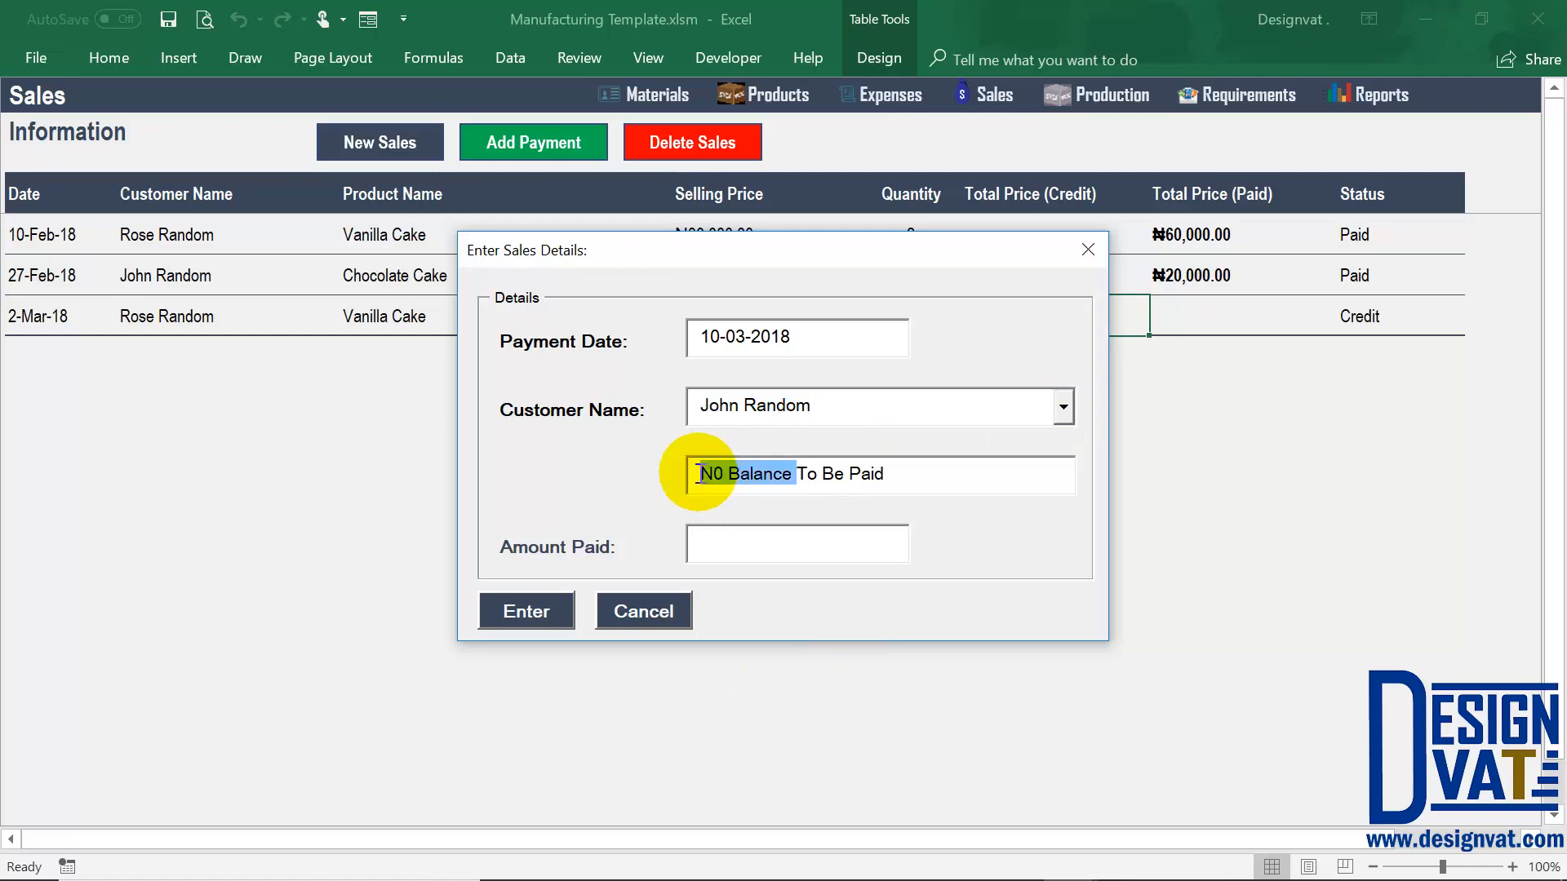
pyautogui.click(1063, 408)
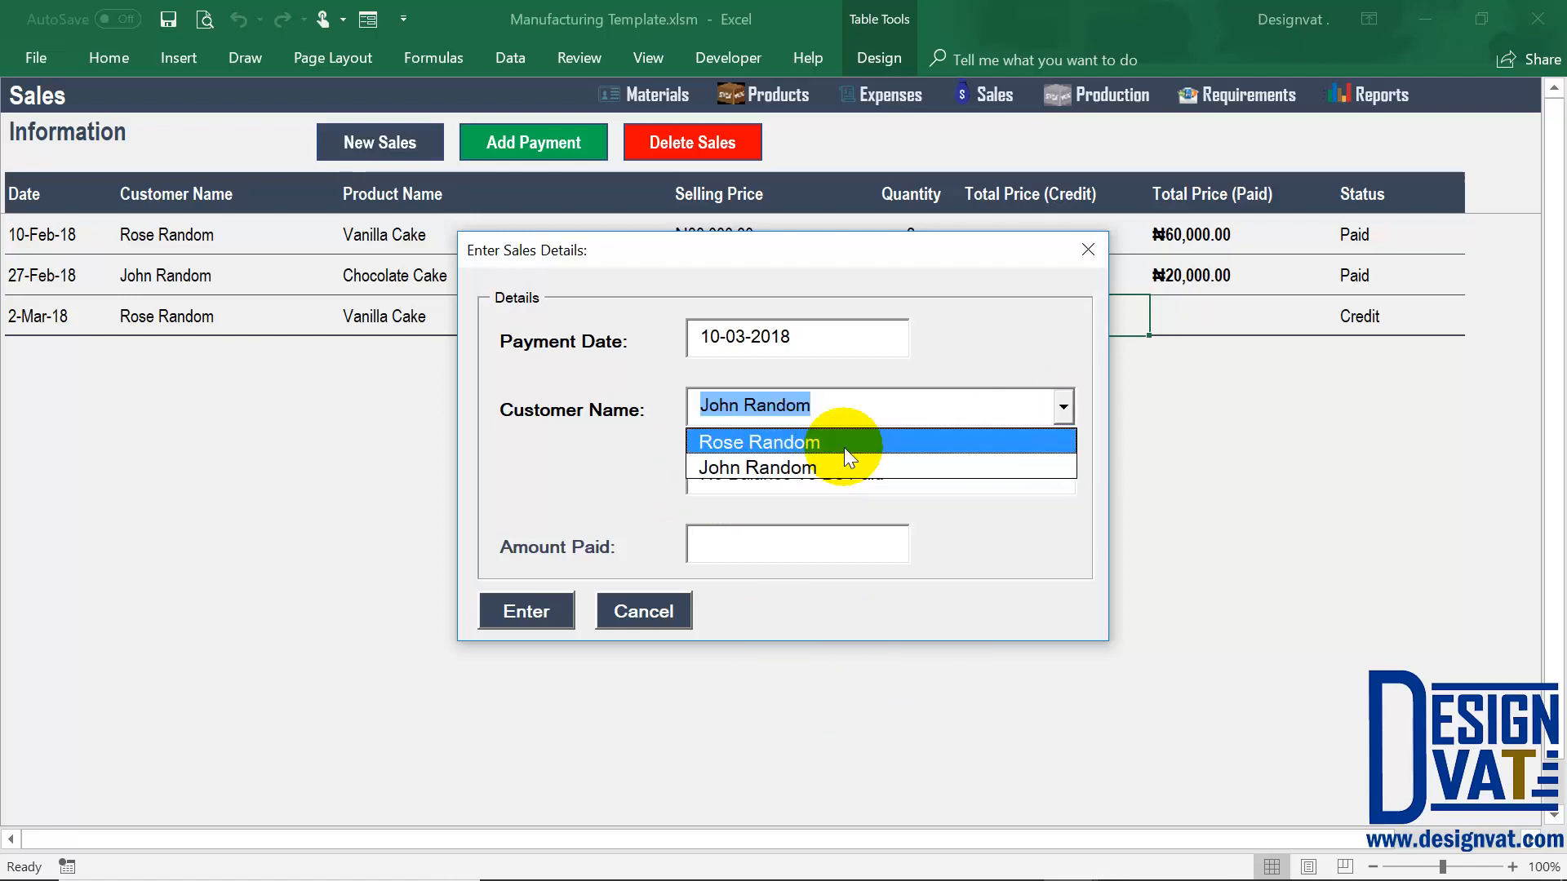
pyautogui.click(844, 444)
# Record the customer's payment of 30,000 and check the detail and paid amount of the new 10-Mar-18 row
pyautogui.write('30000')
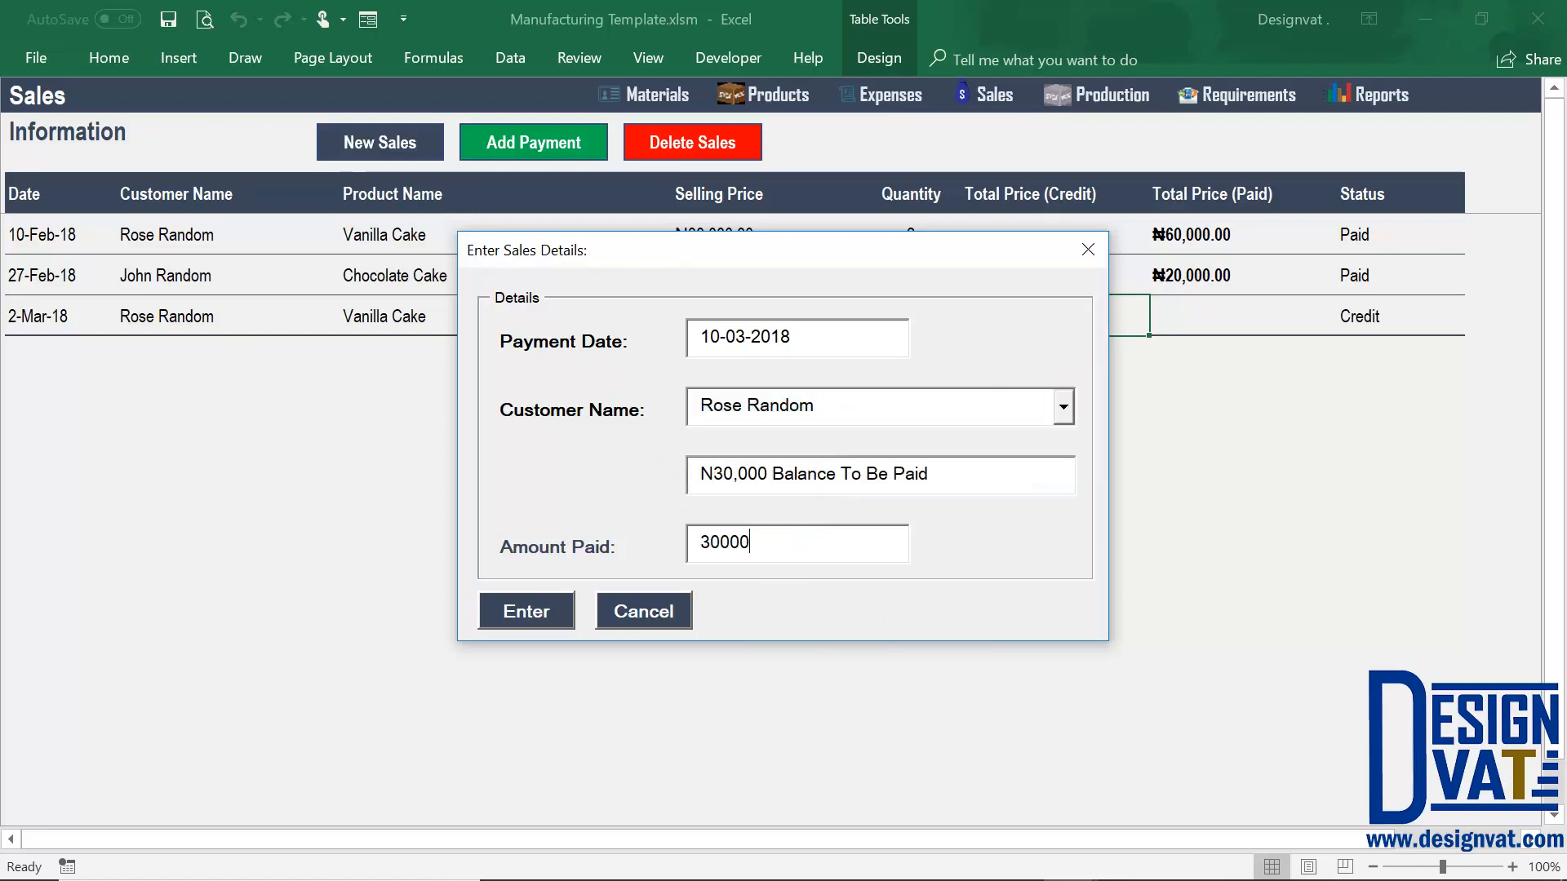
pyautogui.press('Tab')
pyautogui.click(520, 604)
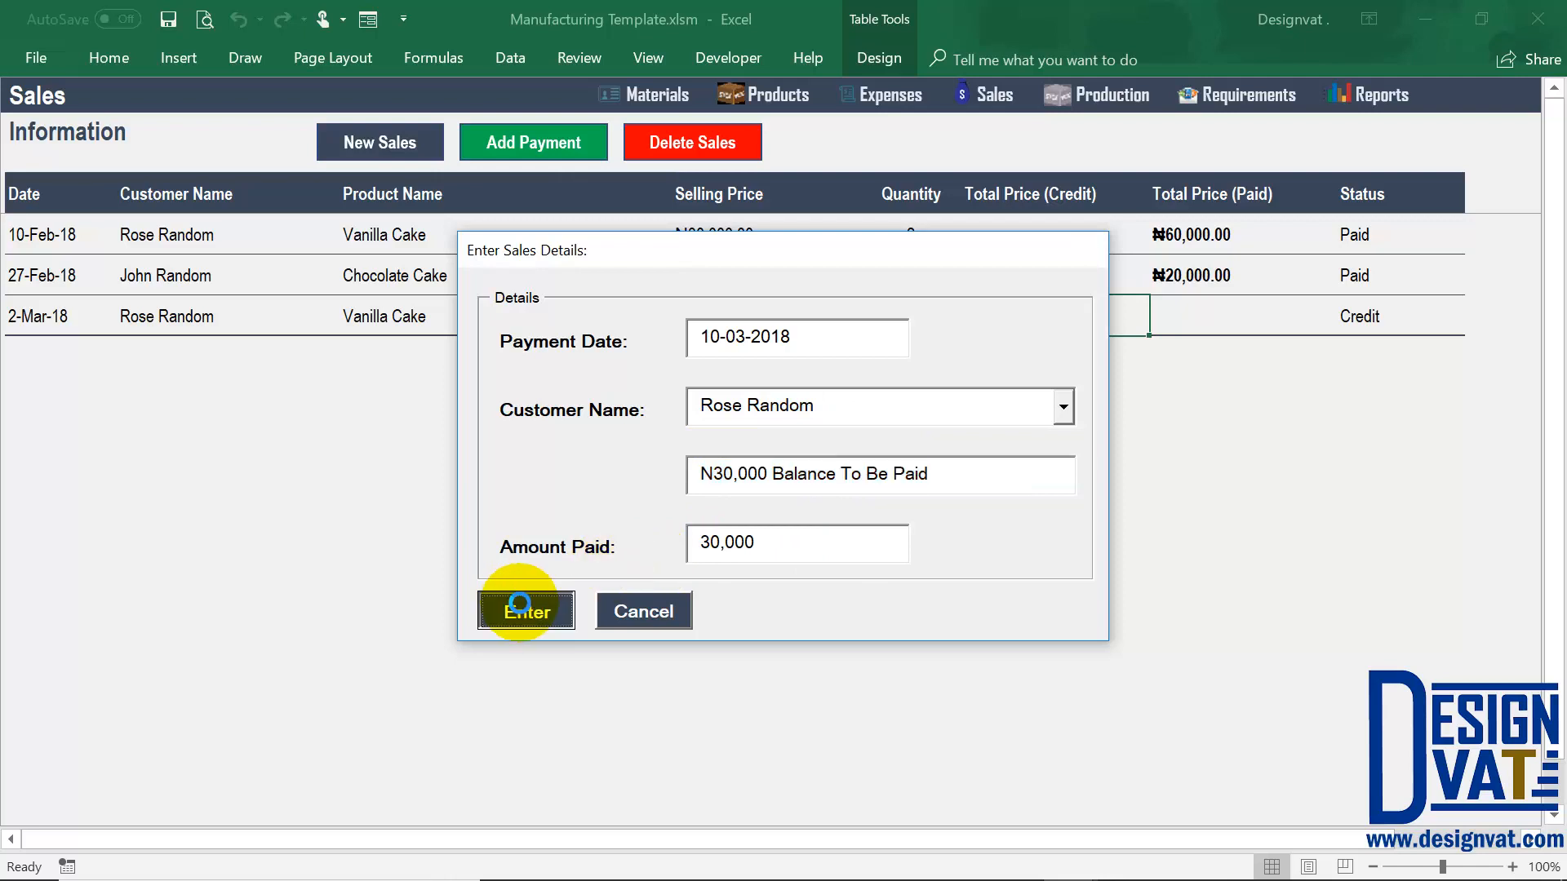
pyautogui.press('Return')
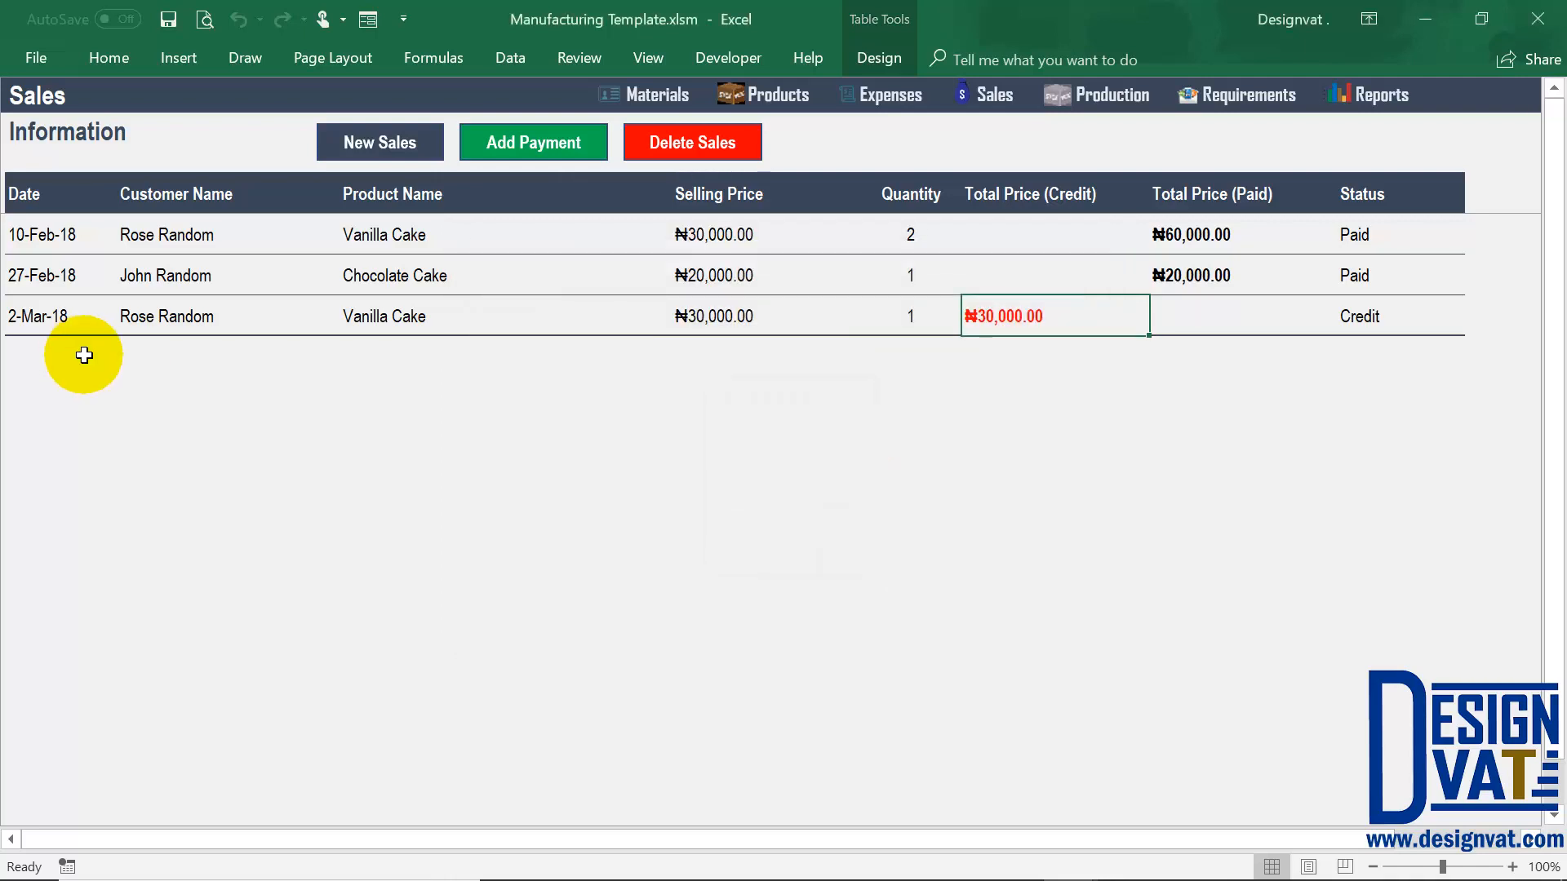
pyautogui.click(384, 357)
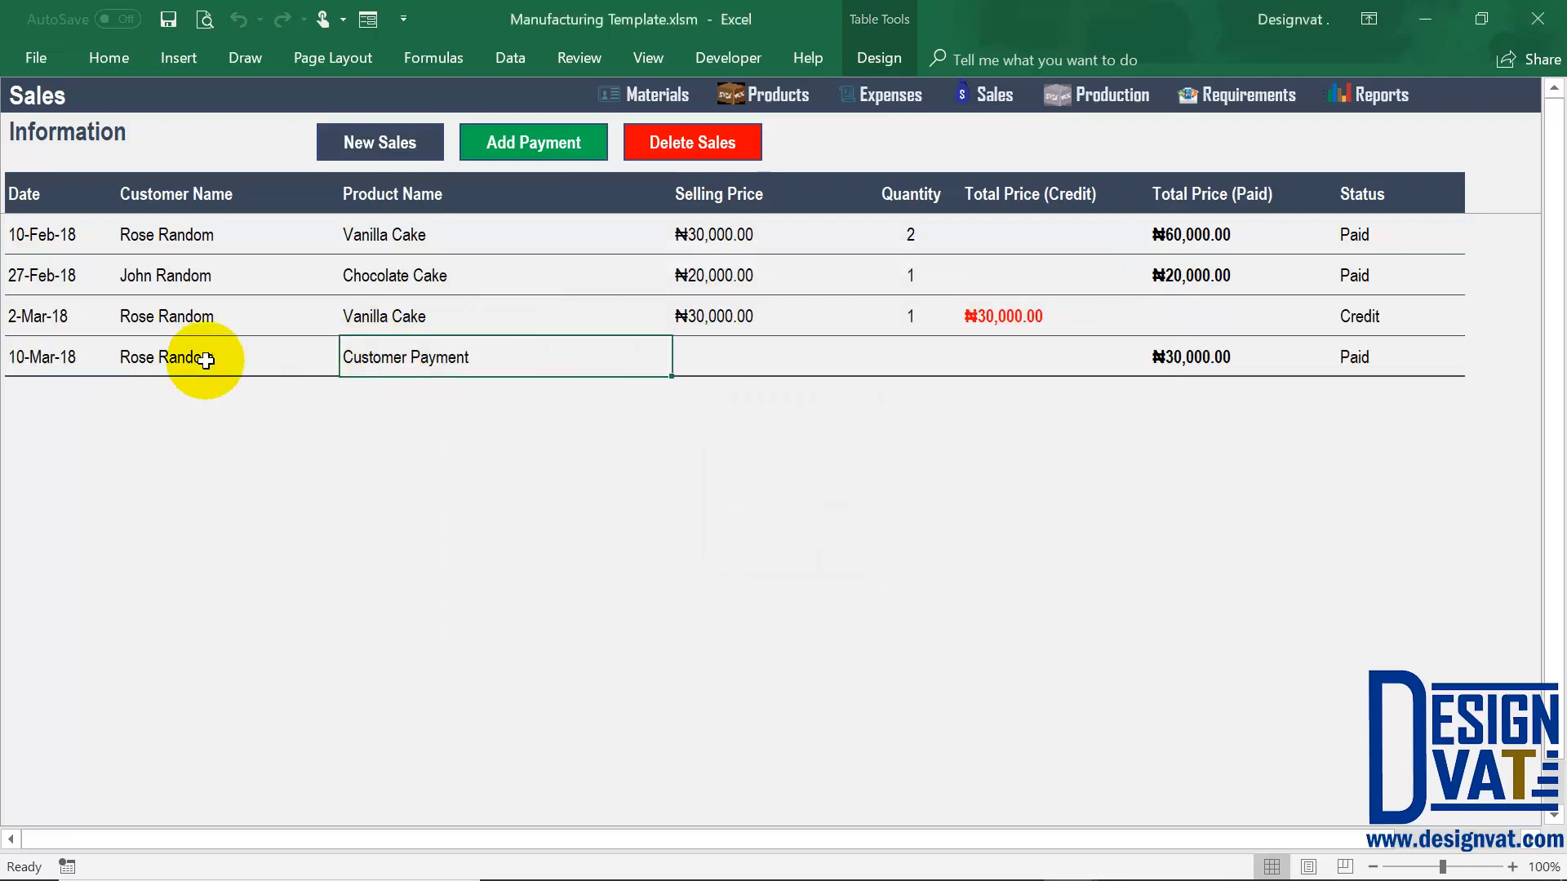
pyautogui.click(1208, 355)
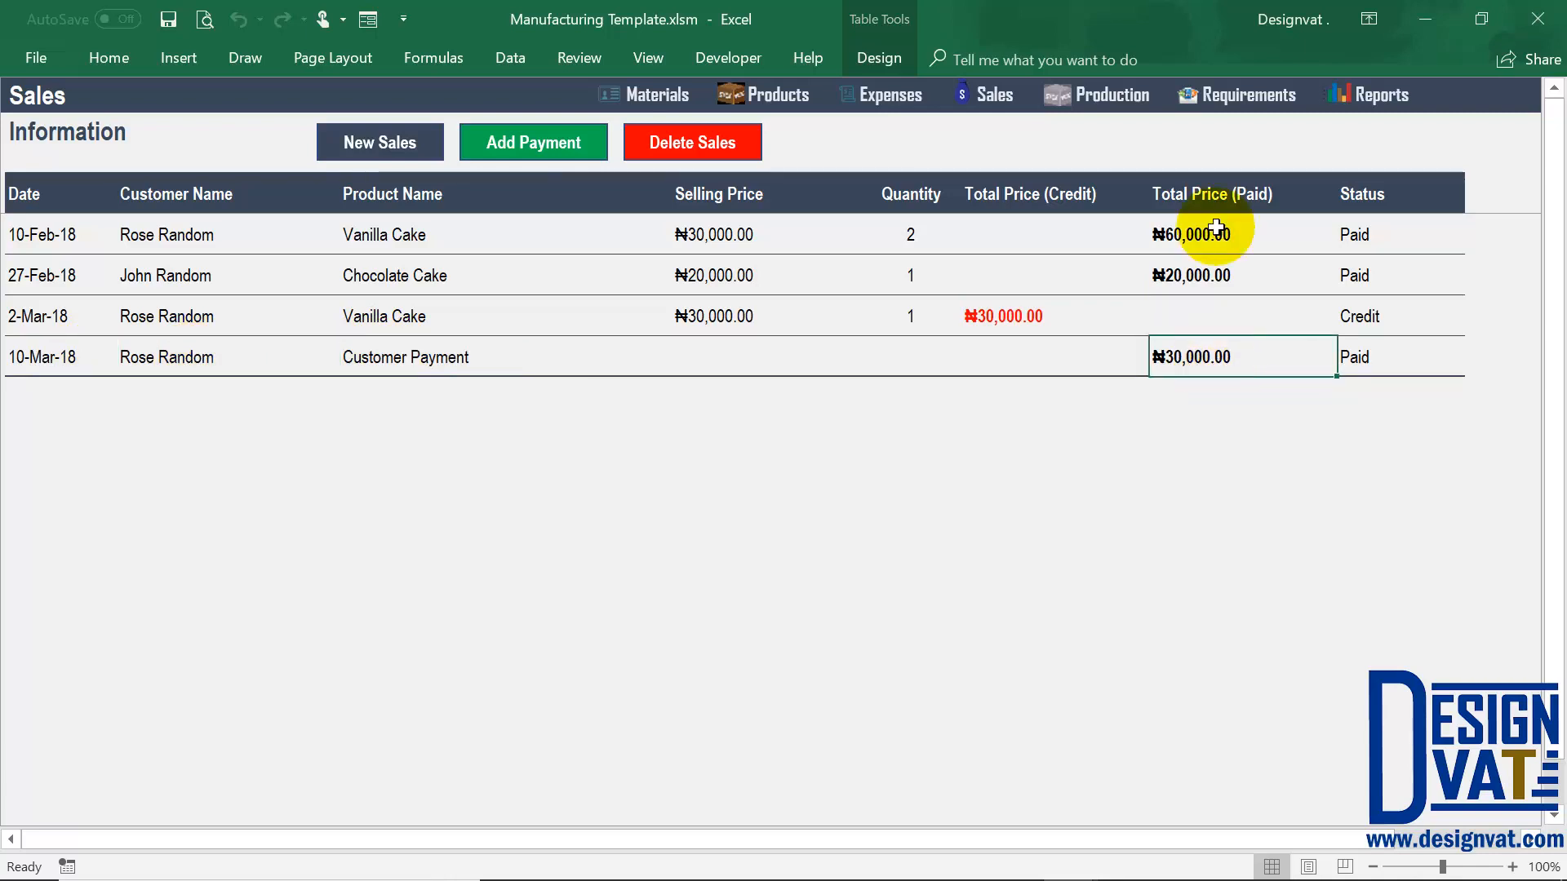
# Open the Customers report to check each customer's outstanding balance, and return to the reports dashboard
pyautogui.click(1382, 95)
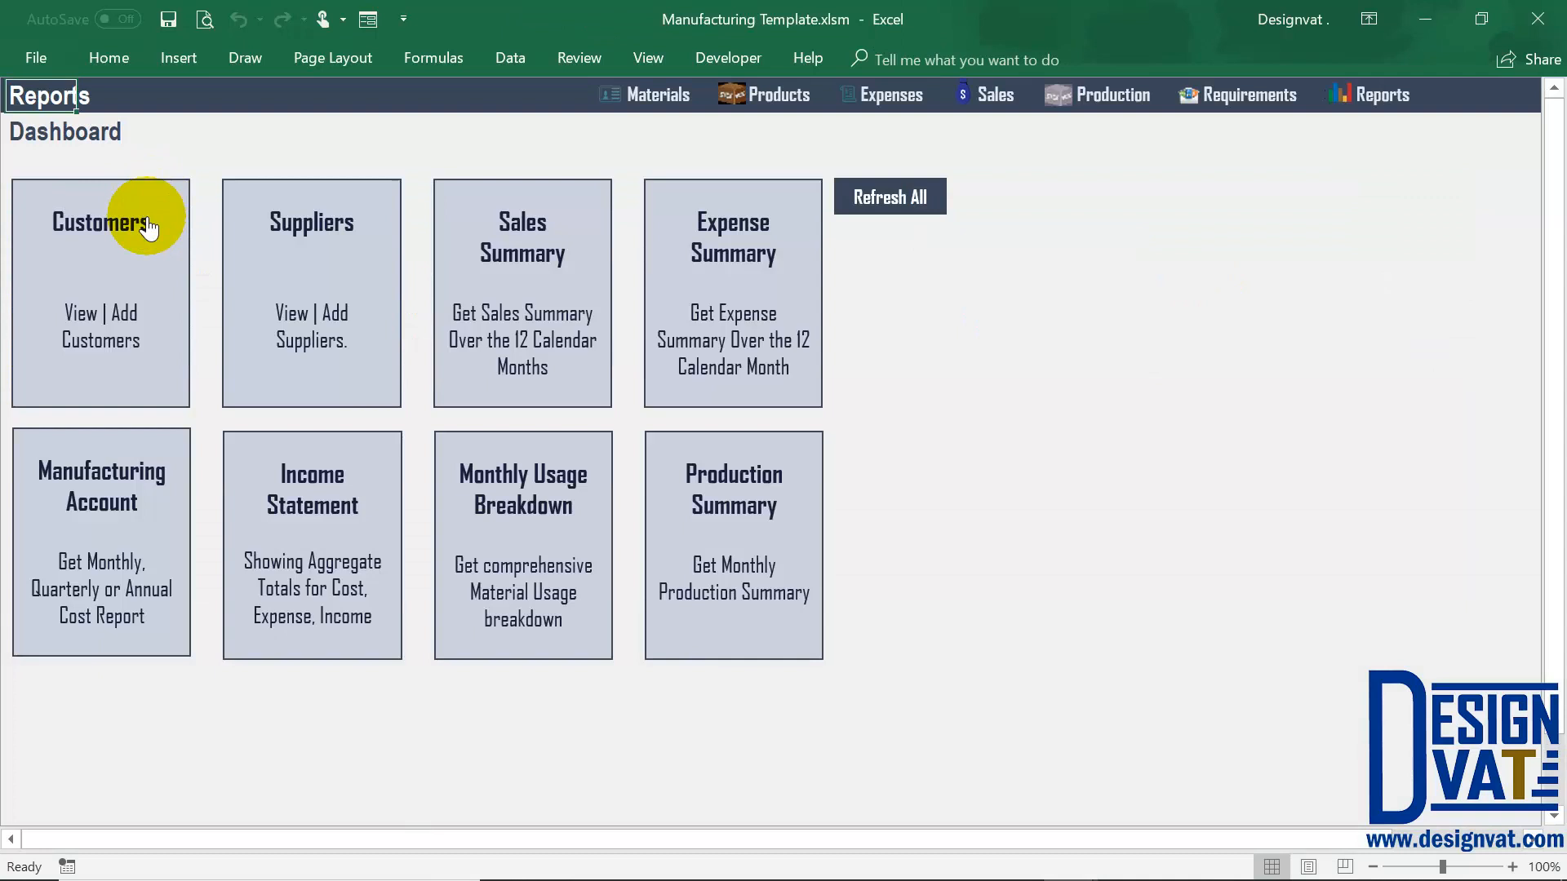
pyautogui.click(148, 228)
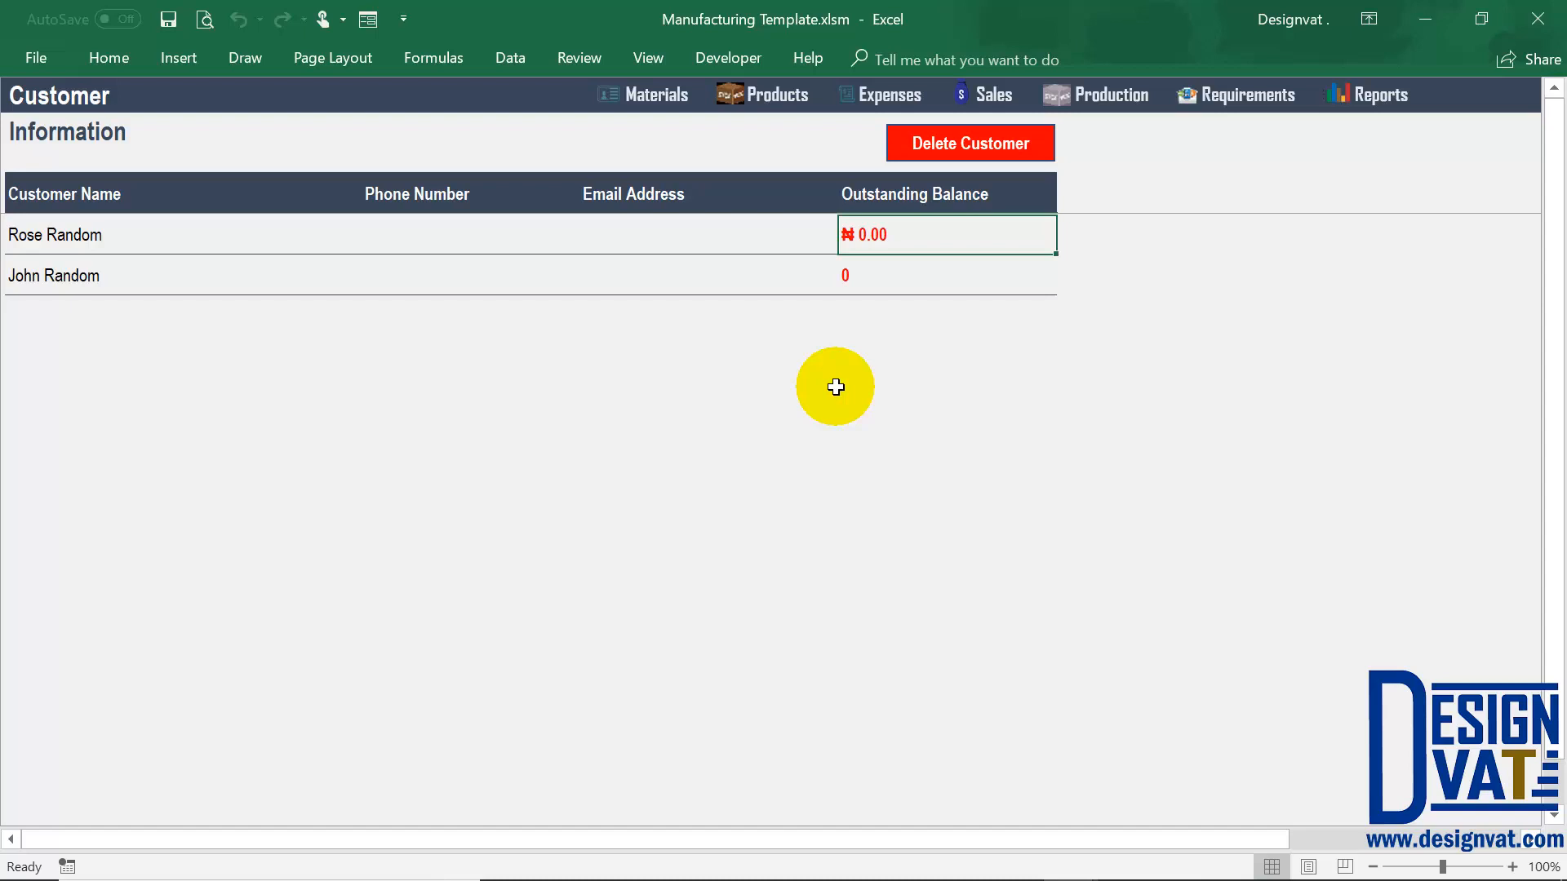
pyautogui.click(1398, 100)
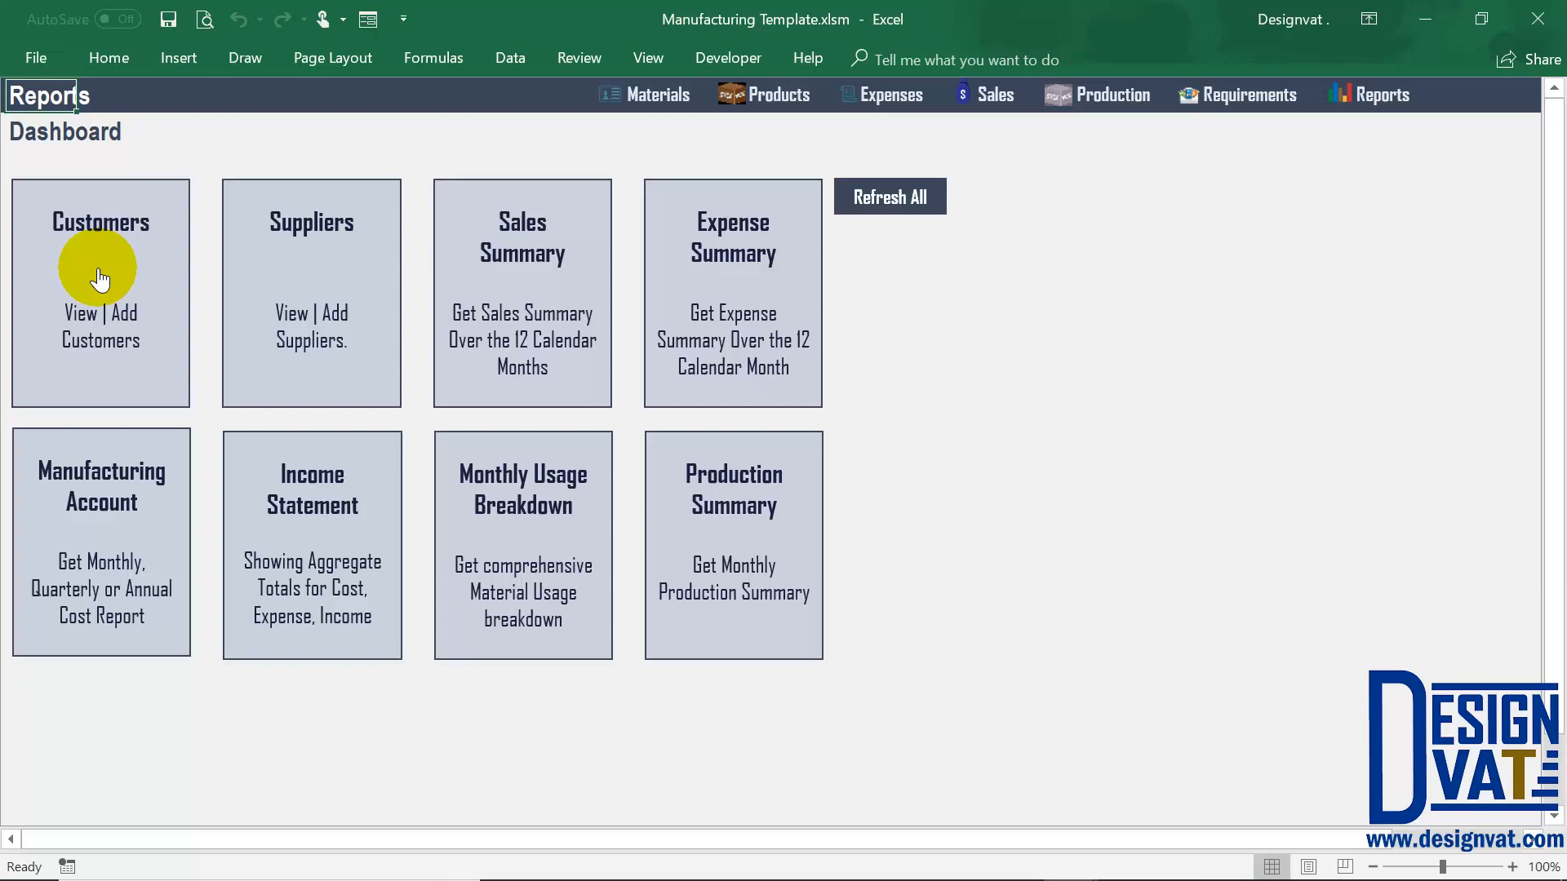
# Open the Sales Summary report, refresh all reports from the dashboard, and reopen the summary to see the current transactions
pyautogui.click(518, 236)
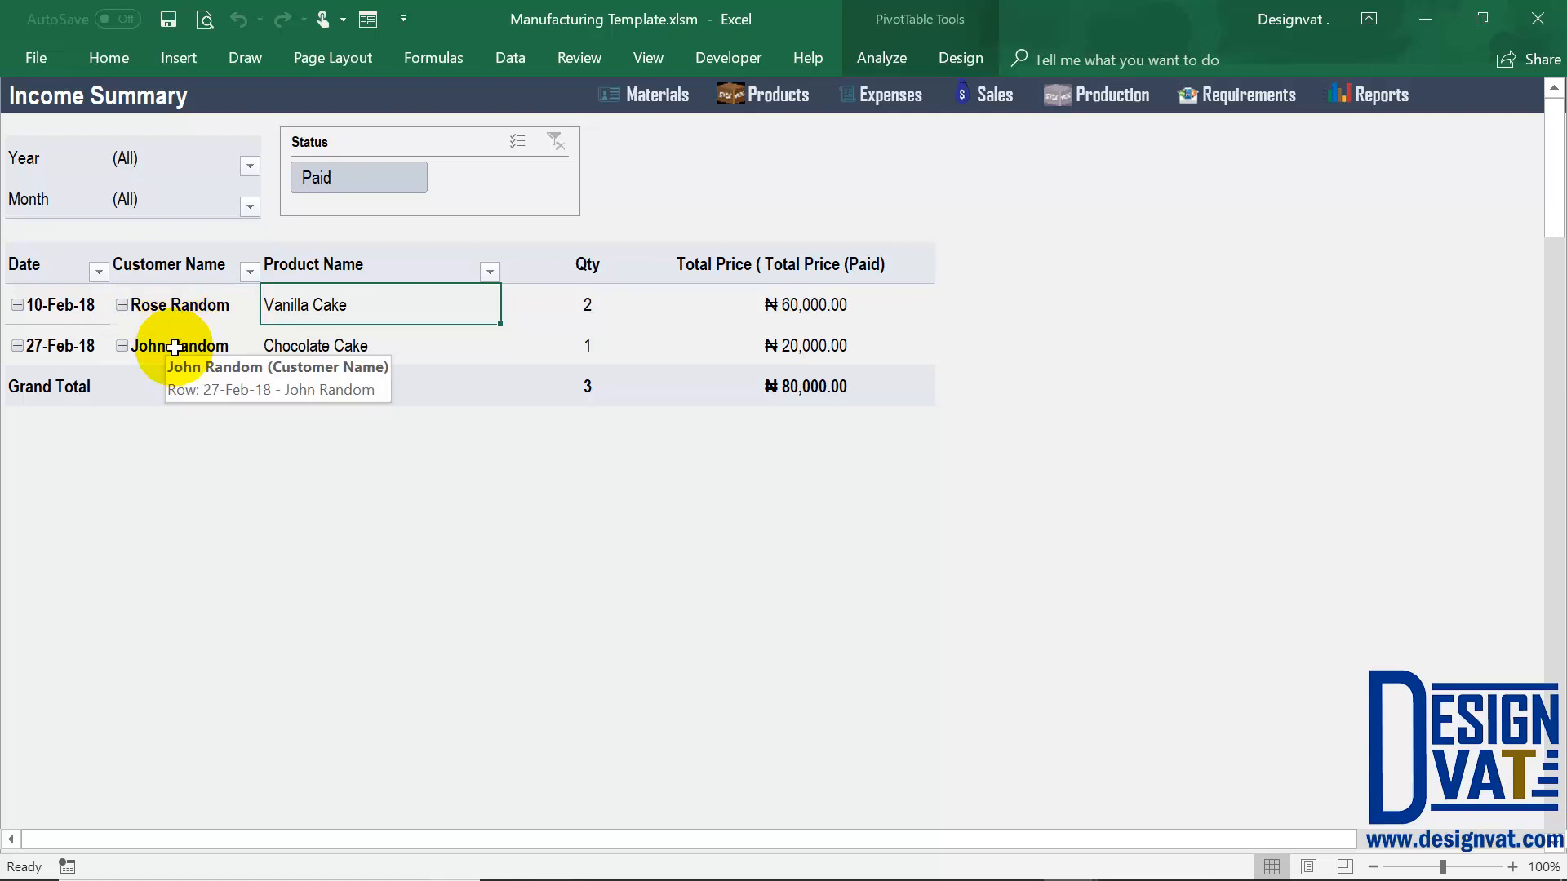
pyautogui.click(1392, 95)
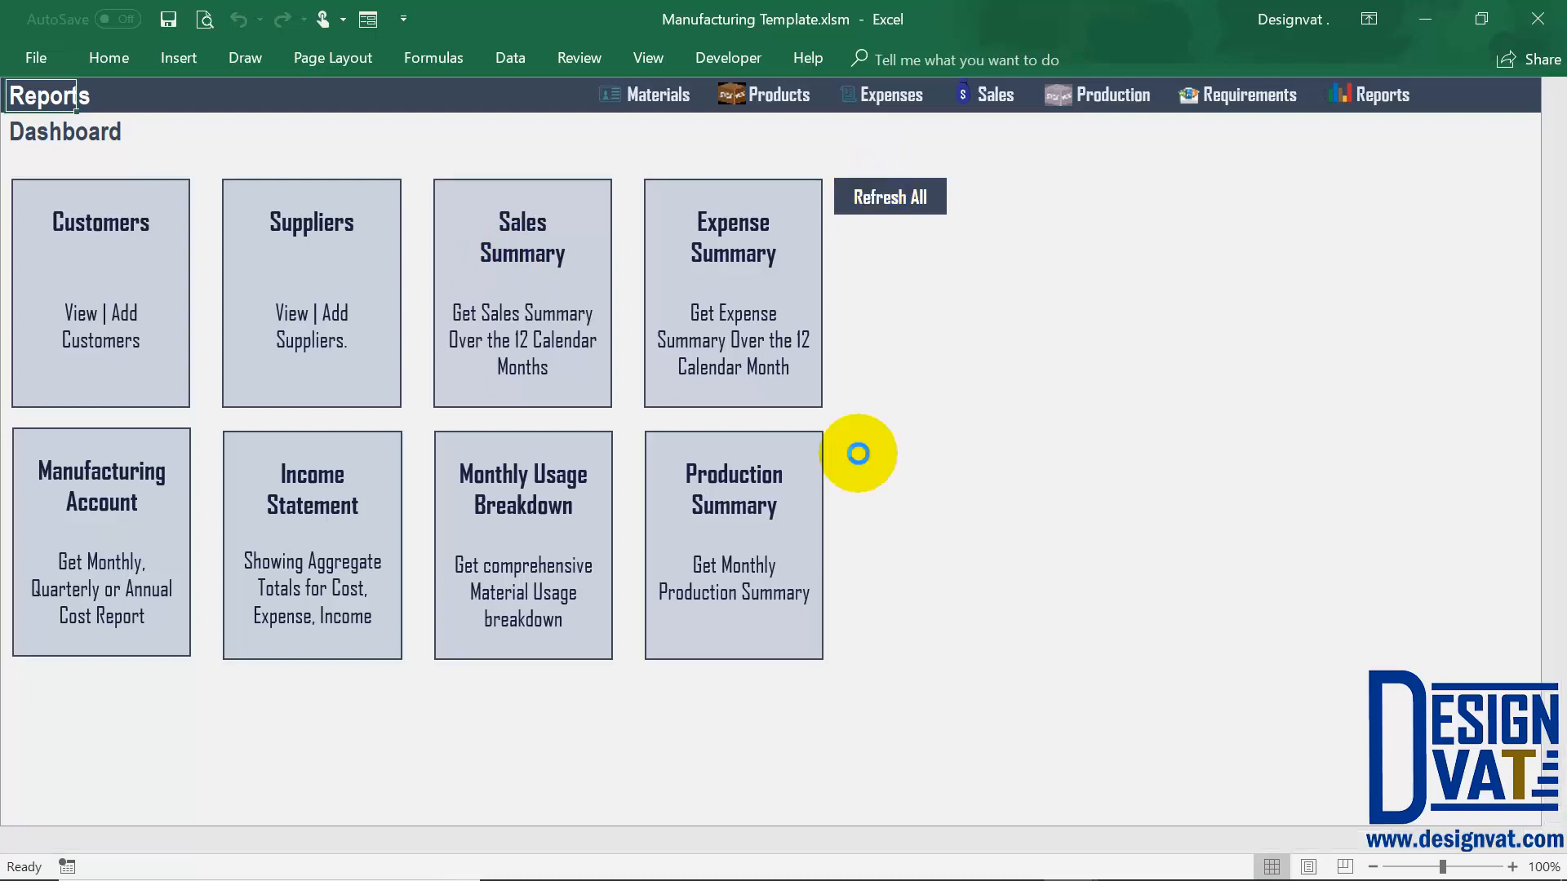
pyautogui.click(507, 243)
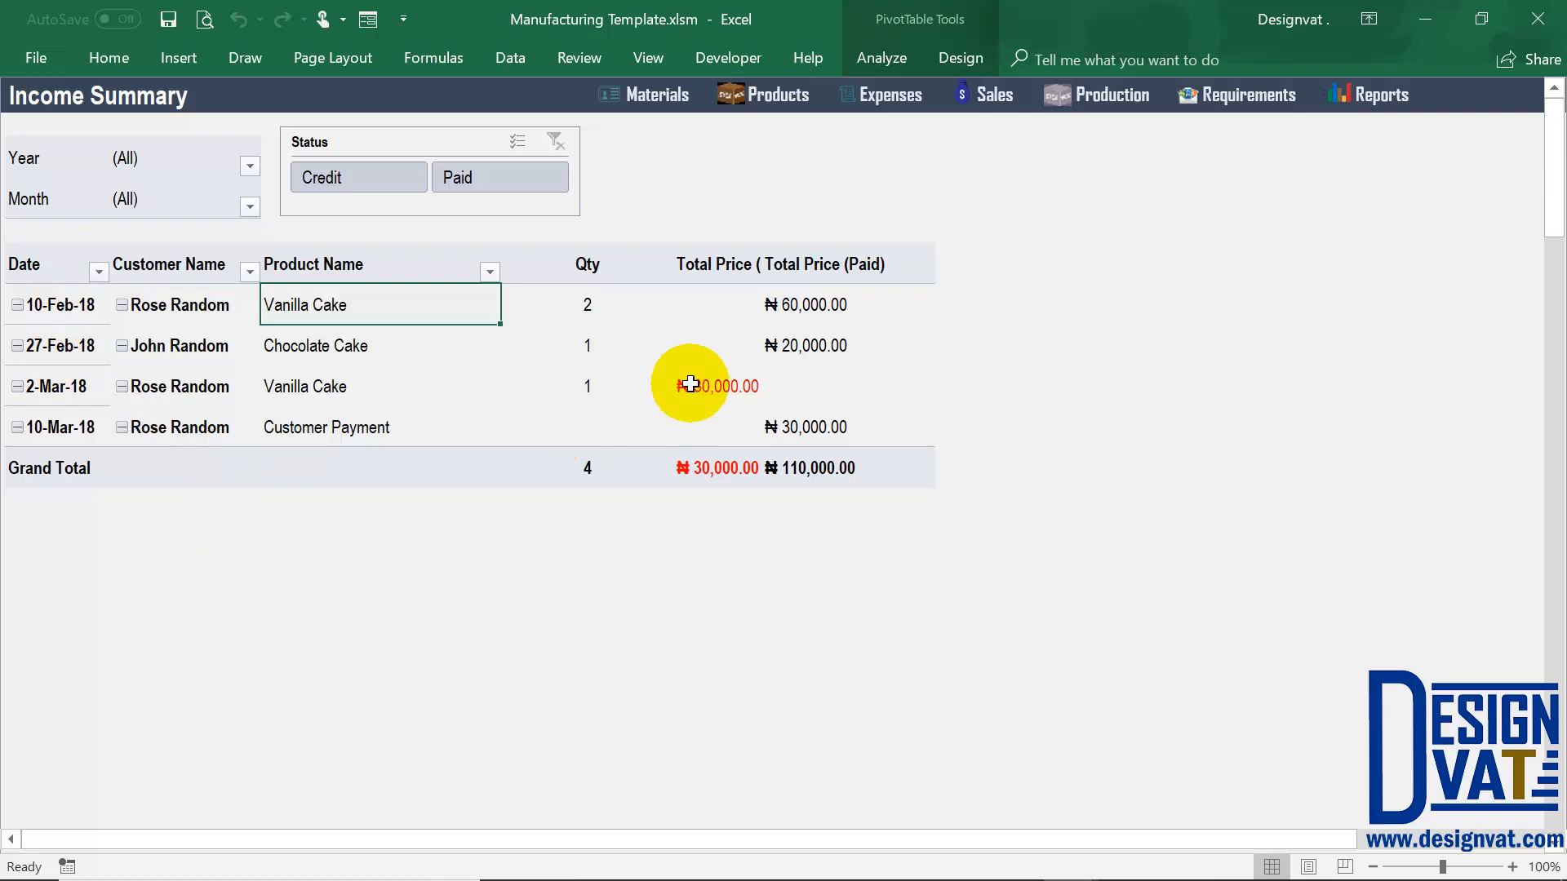
# View the sales summary by Credit status and by Paid status, and clear the status filter
pyautogui.click(379, 173)
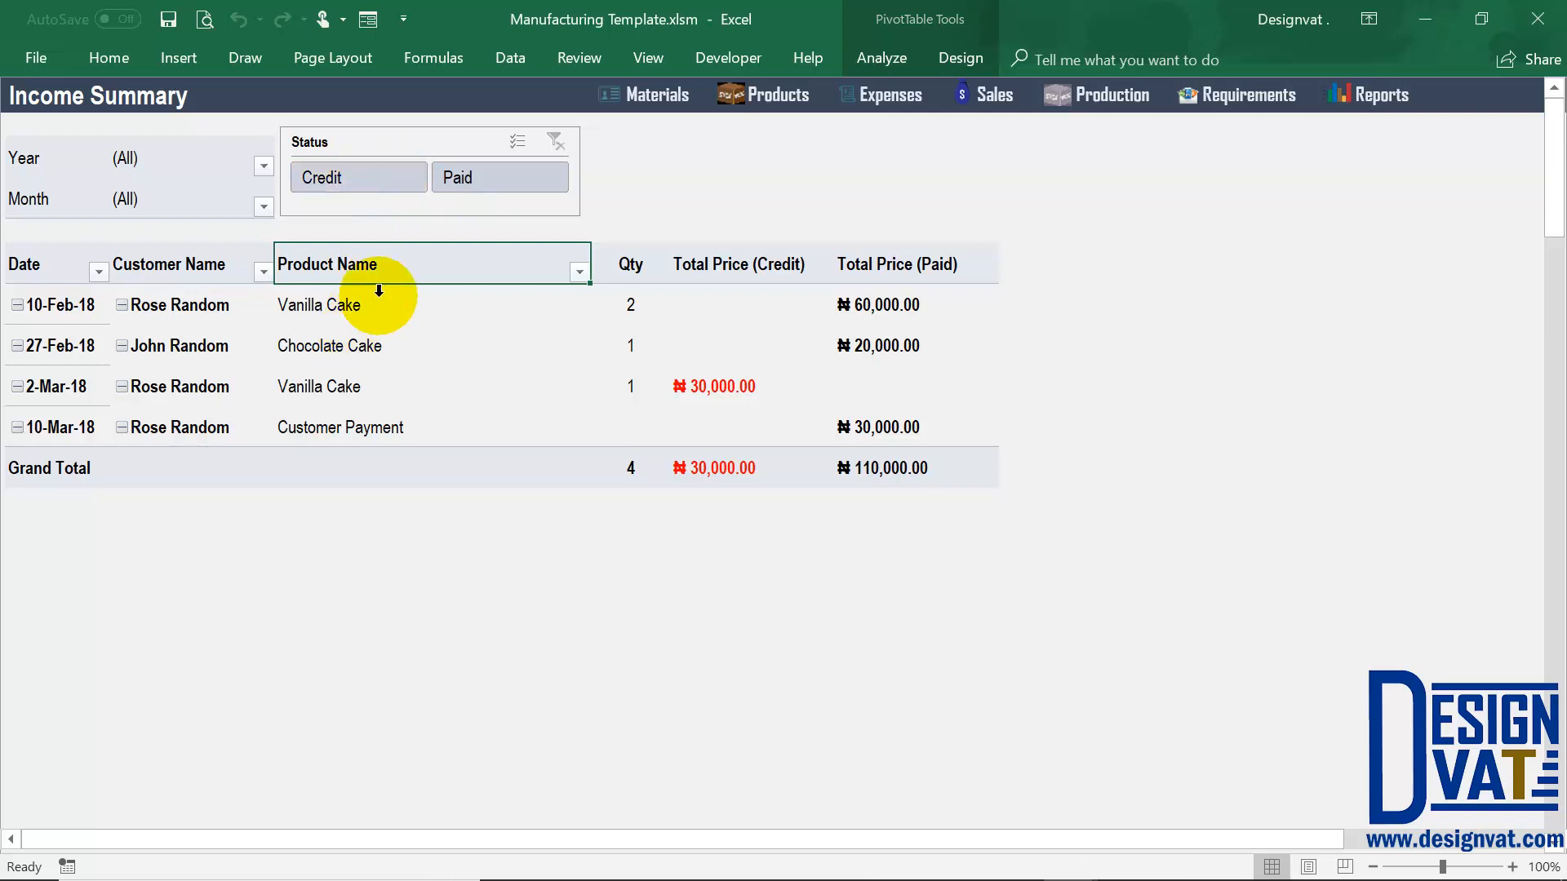
pyautogui.click(379, 166)
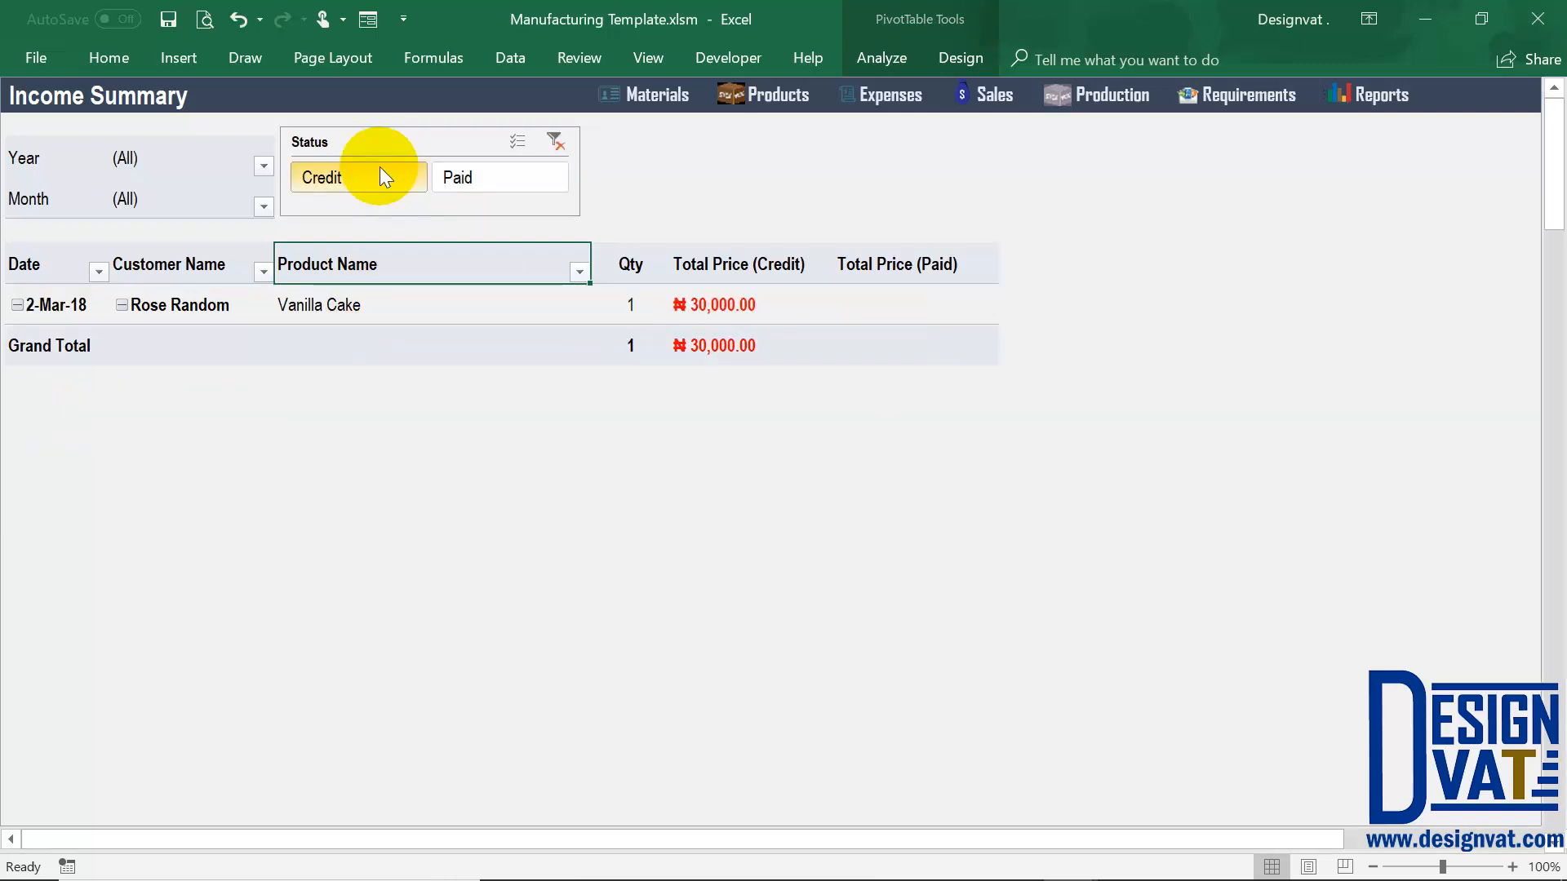
pyautogui.click(507, 174)
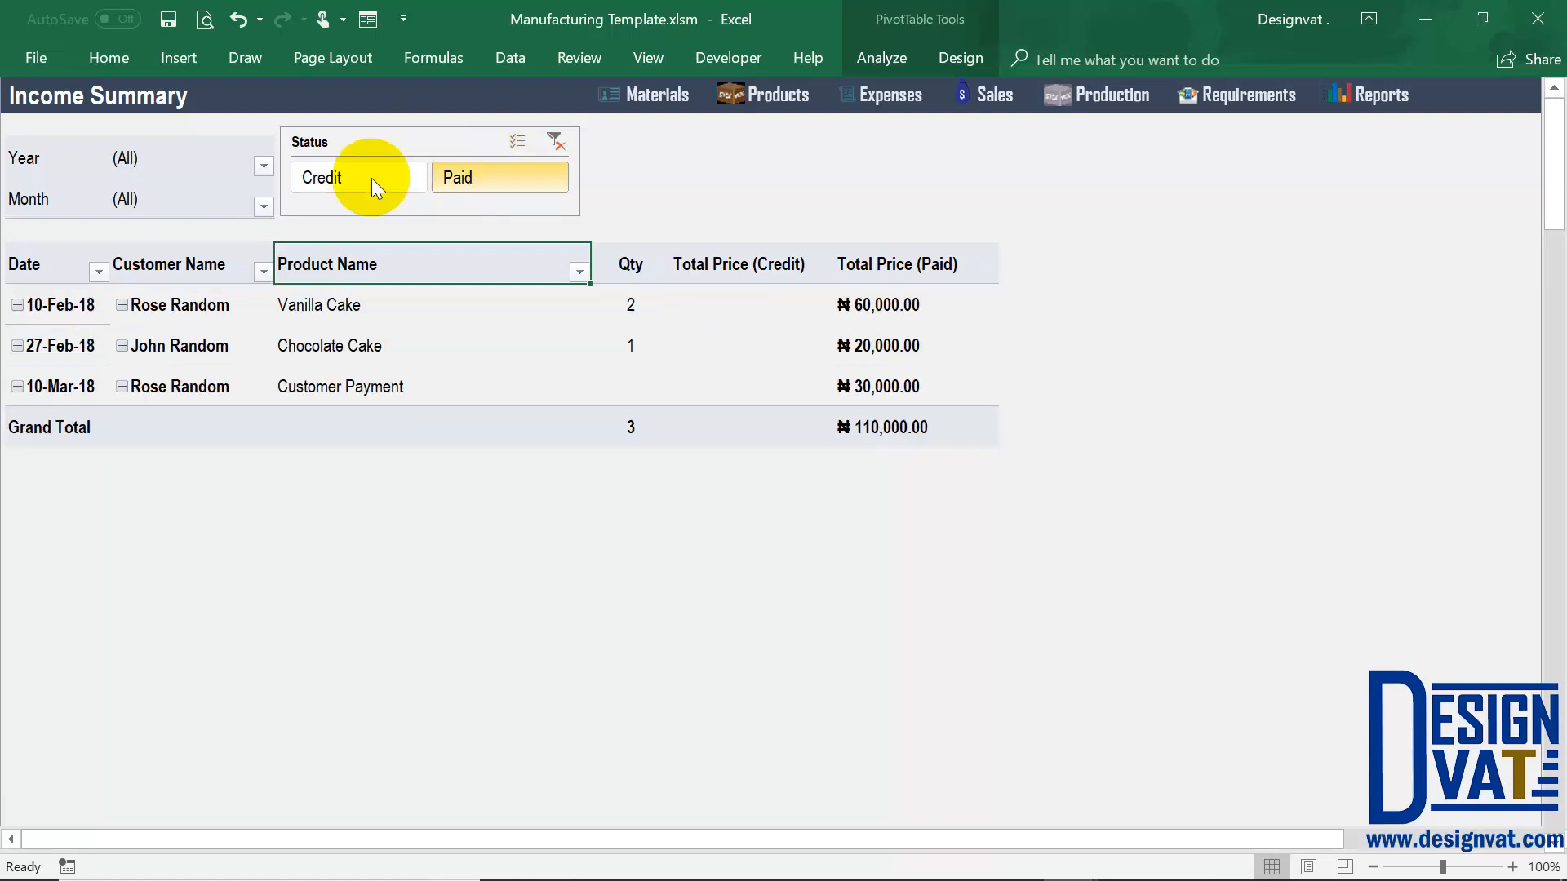
pyautogui.click(557, 141)
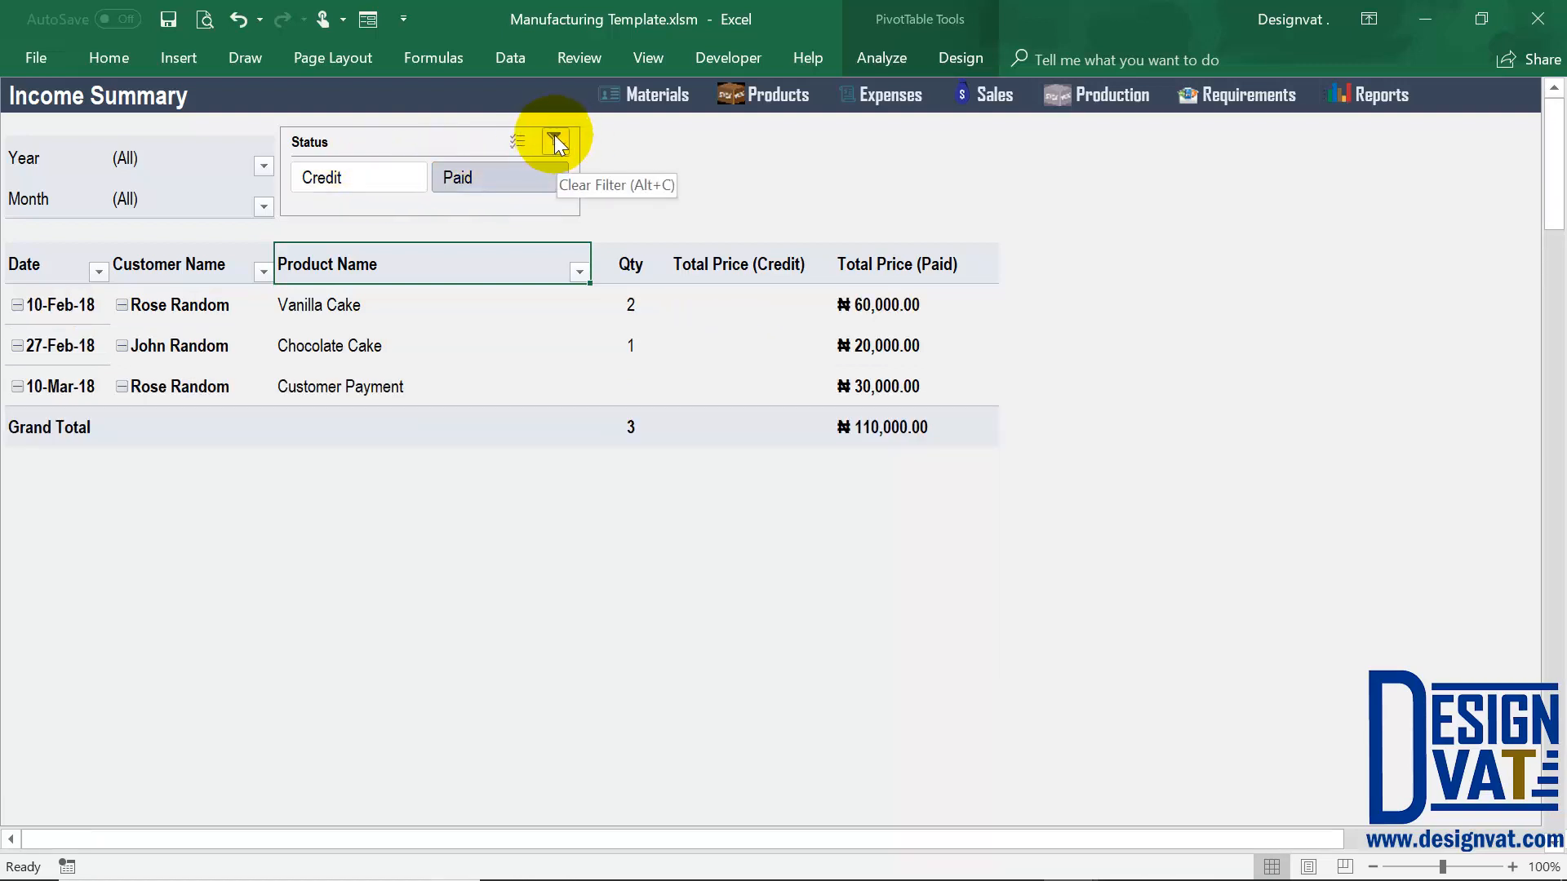
pyautogui.click(555, 141)
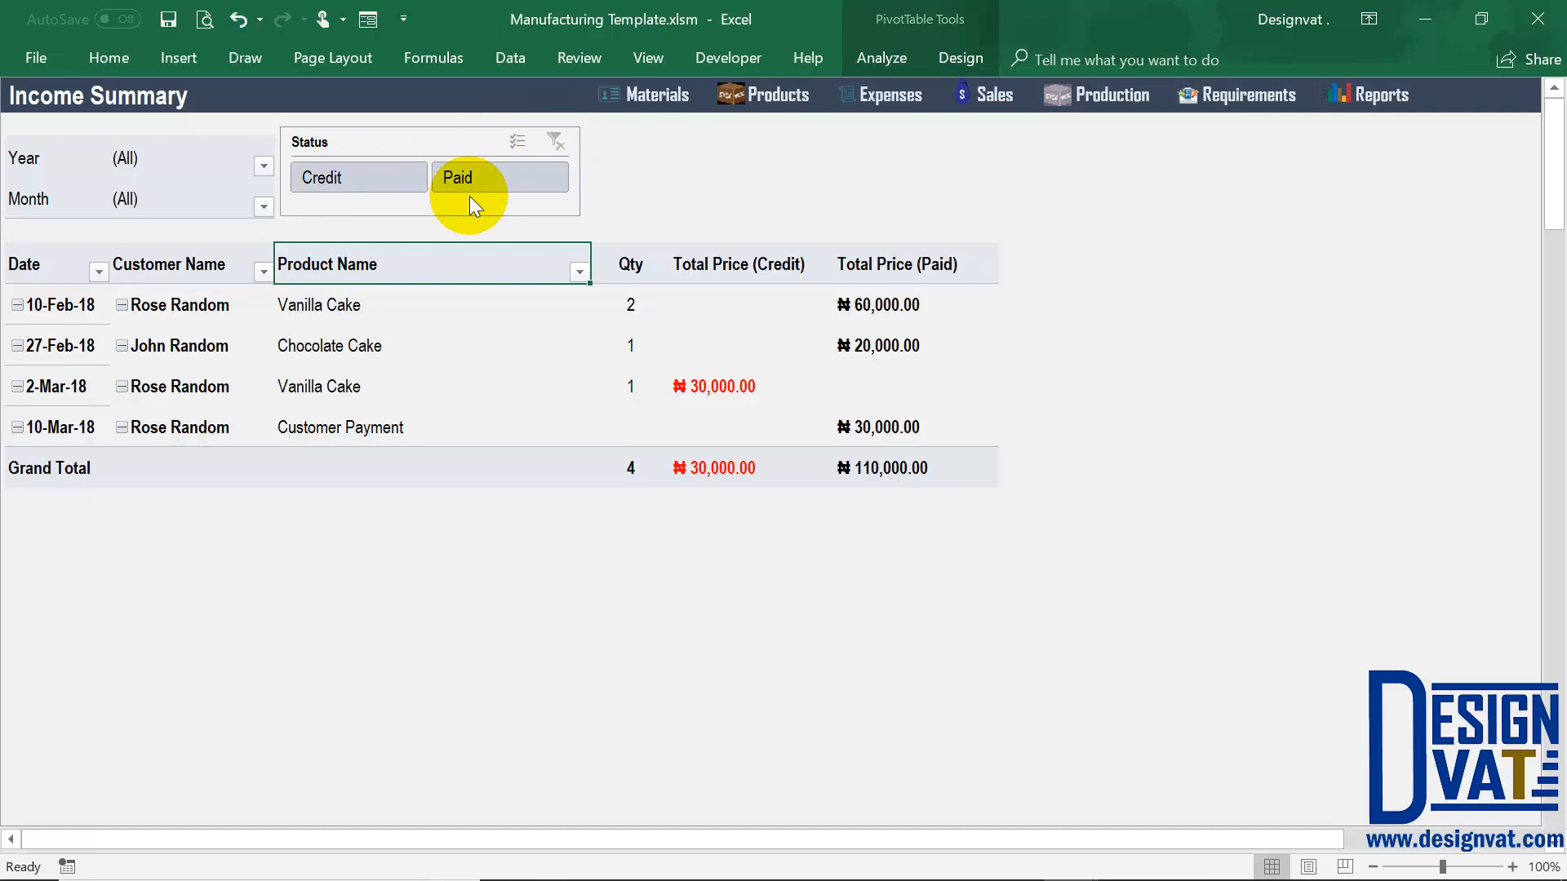
# Filter the sales summary to the year 2018 and the month February
pyautogui.moveTo(199, 157)
pyautogui.mouseDown()
pyautogui.moveTo(199, 185)
pyautogui.moveTo(200, 155)
pyautogui.mouseUp()
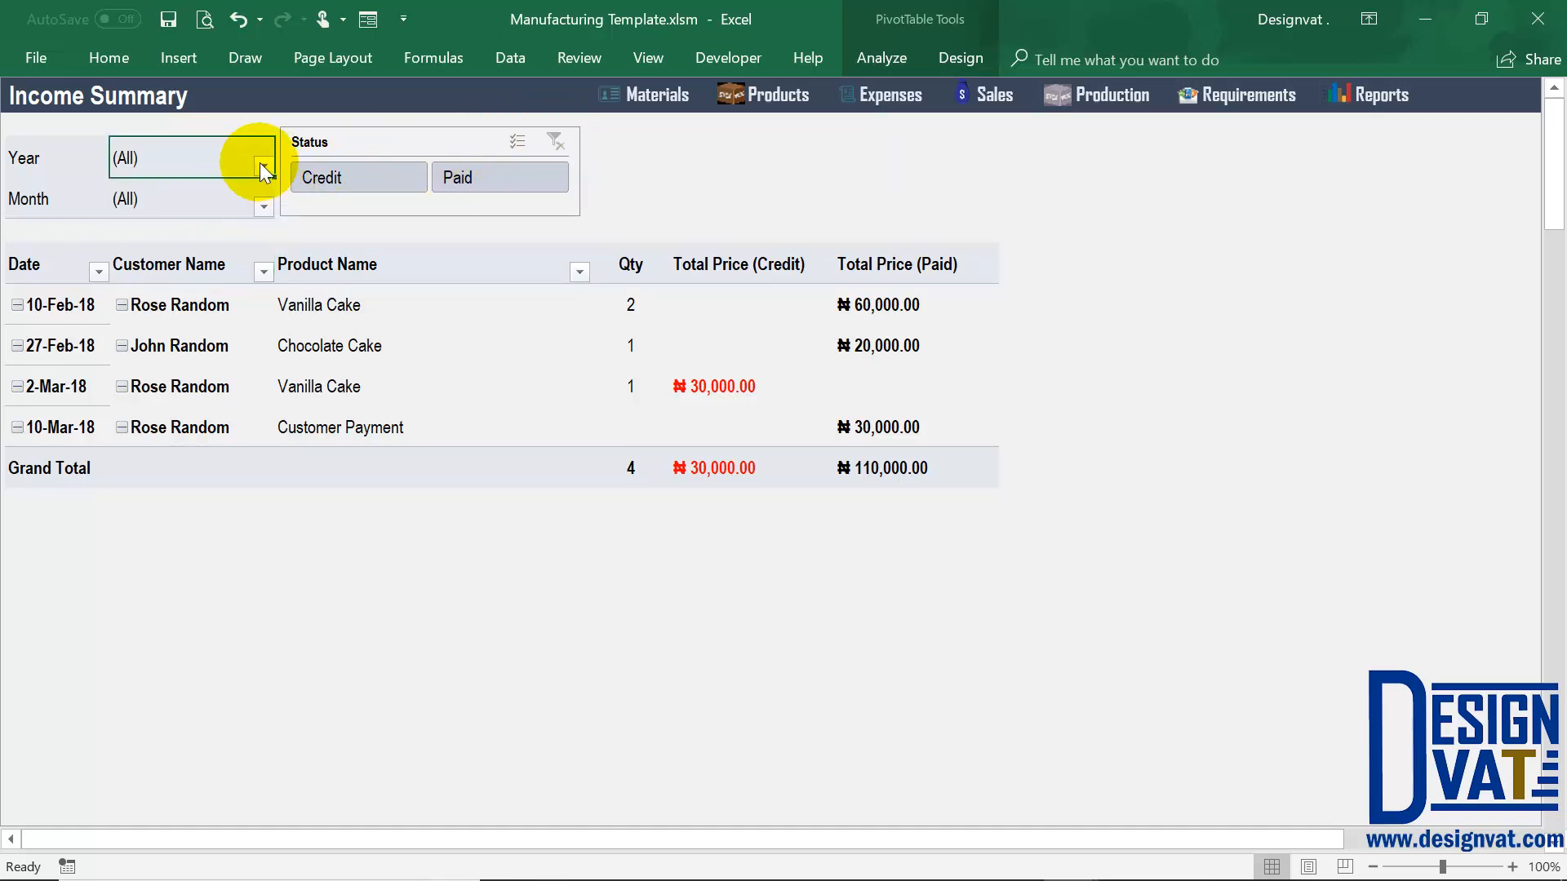
pyautogui.click(264, 167)
pyautogui.click(38, 238)
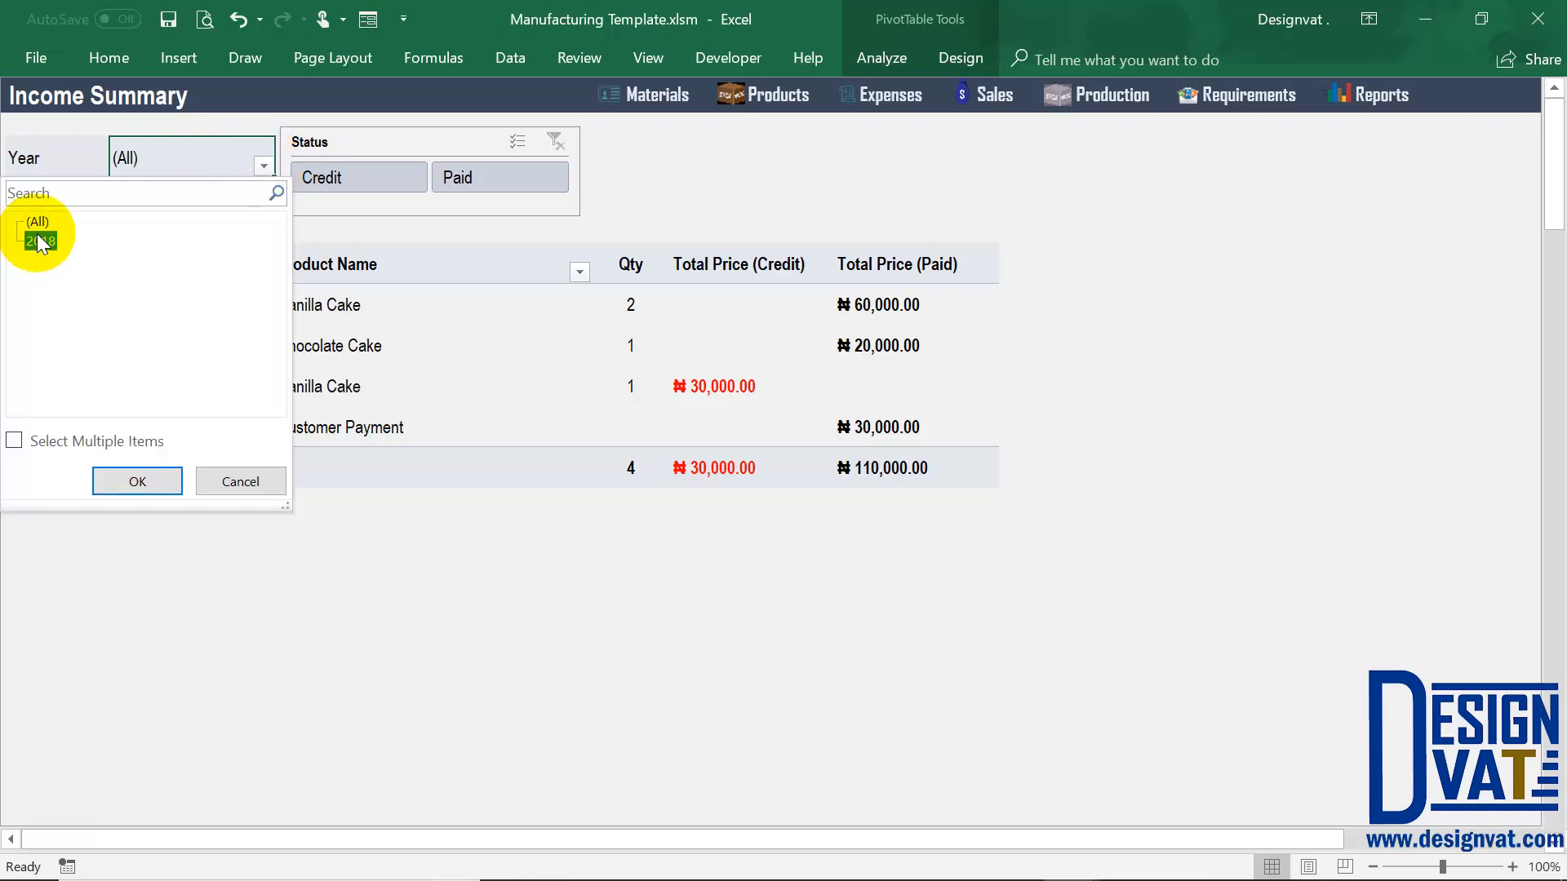
pyautogui.click(129, 483)
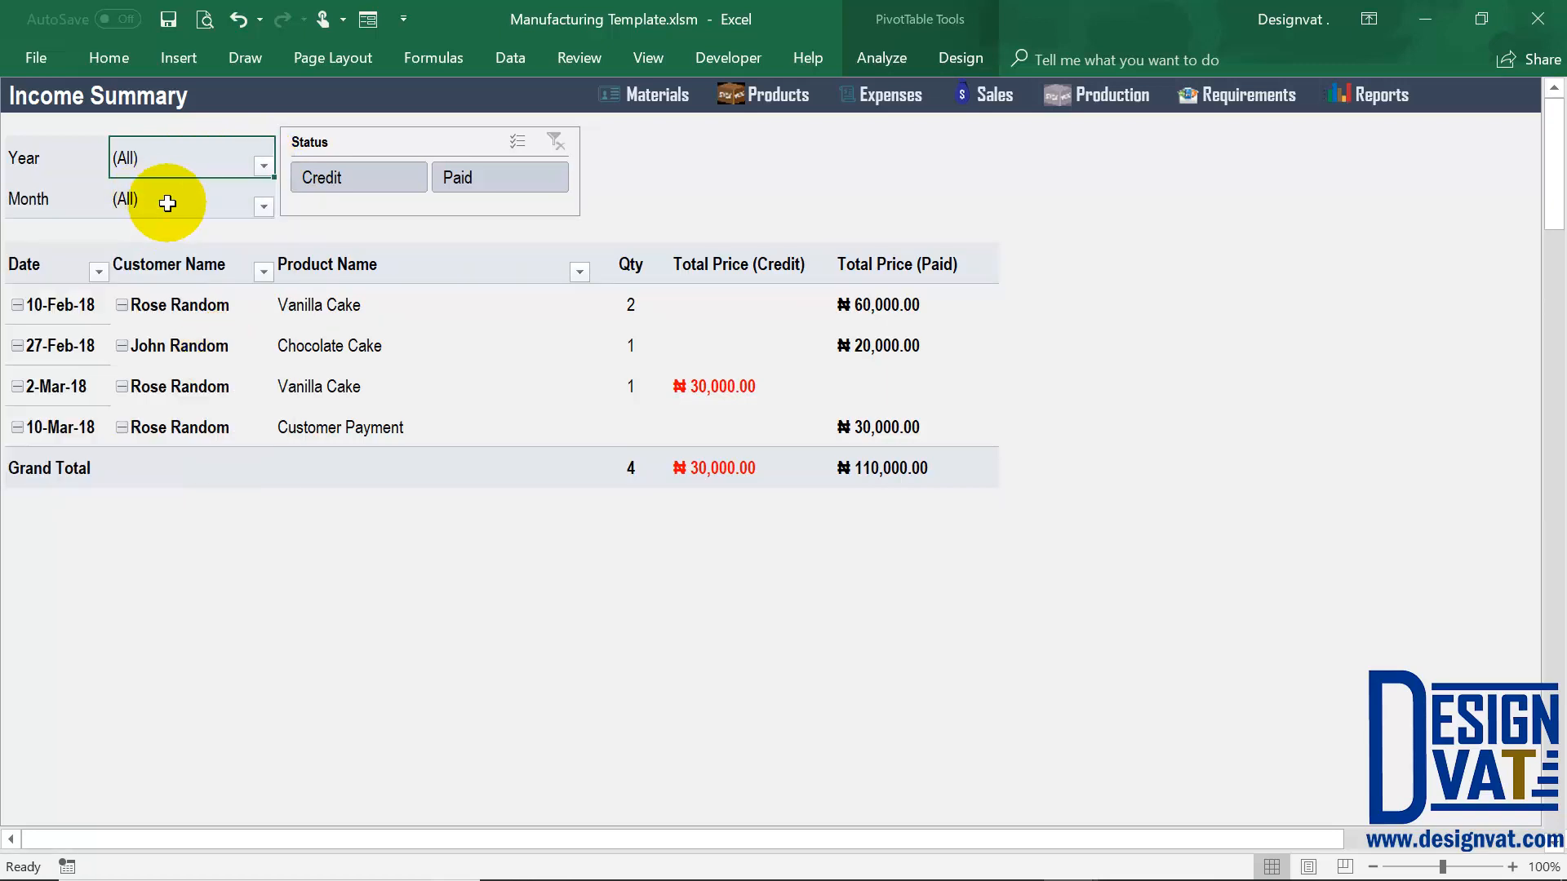
pyautogui.click(197, 201)
pyautogui.click(264, 205)
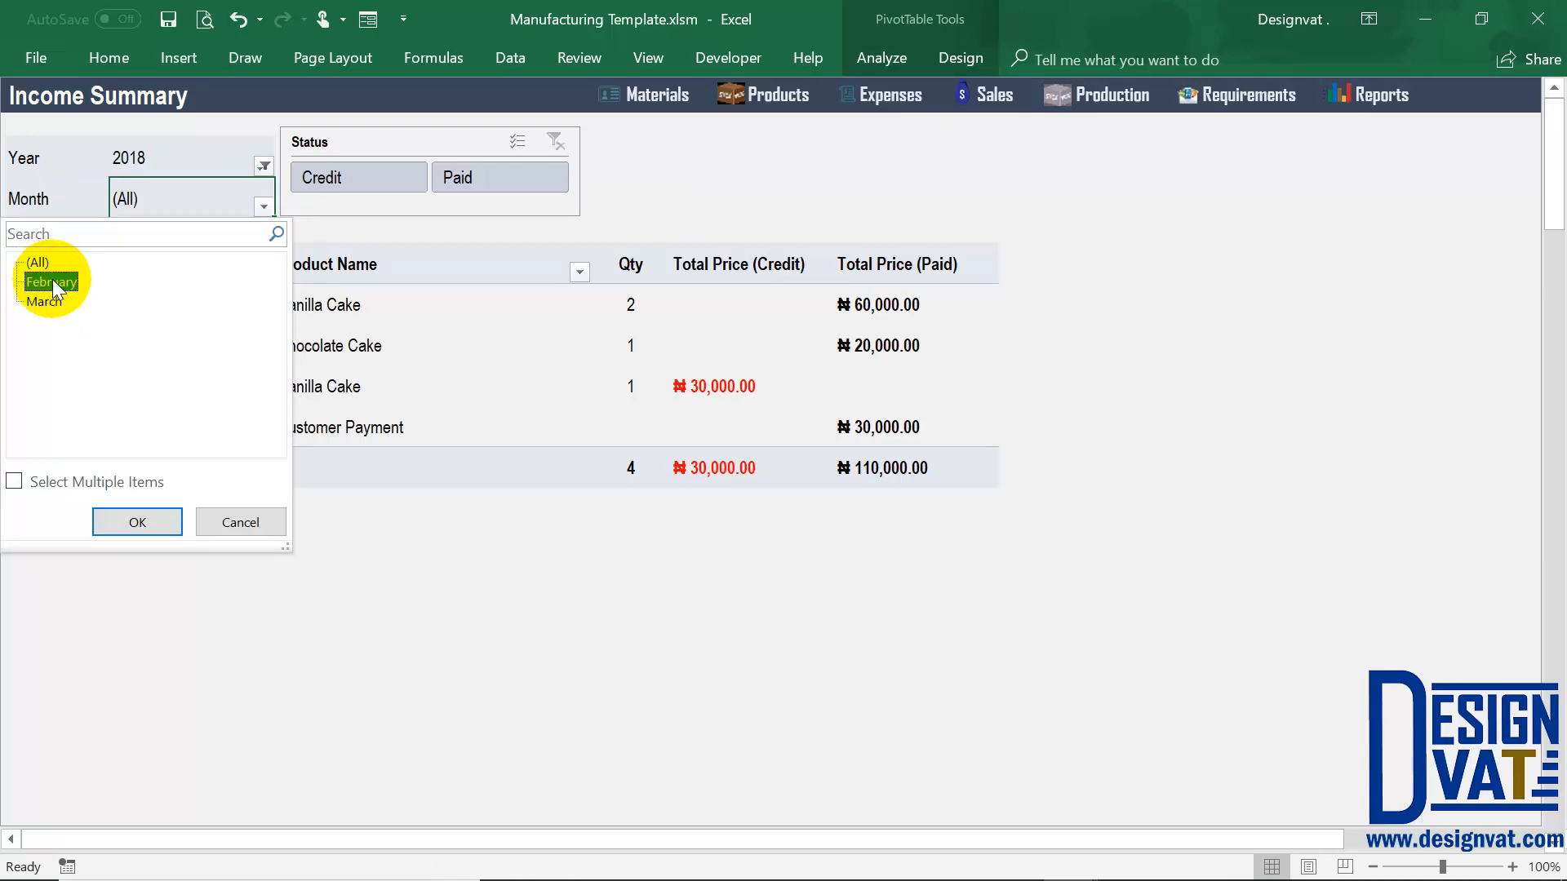
pyautogui.click(137, 500)
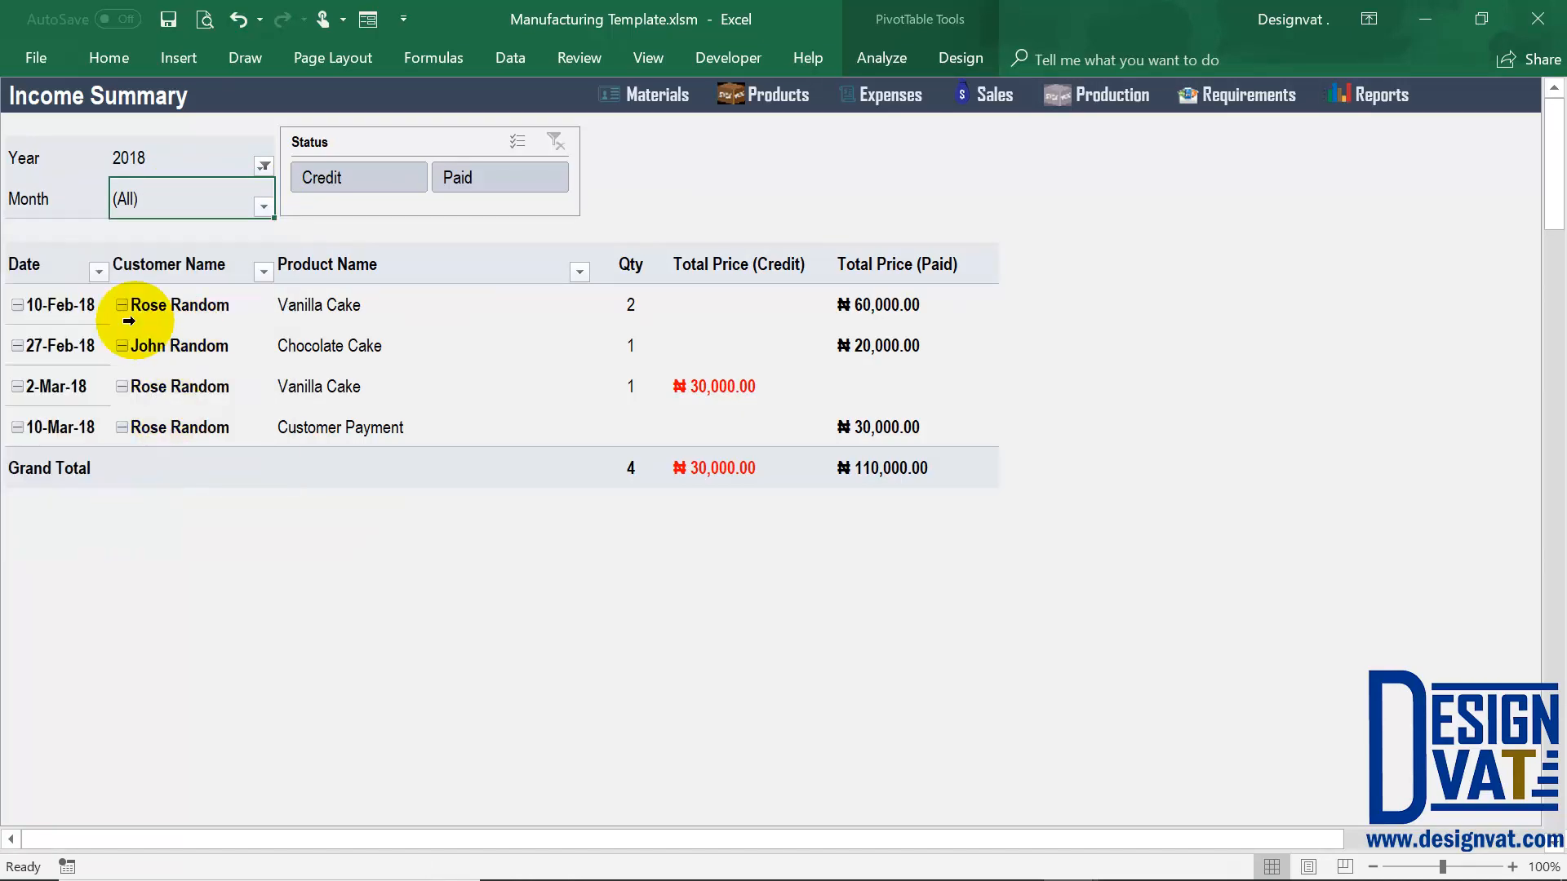
pyautogui.keyDown('shift'); pyautogui.click(164, 157); pyautogui.keyUp('shift')
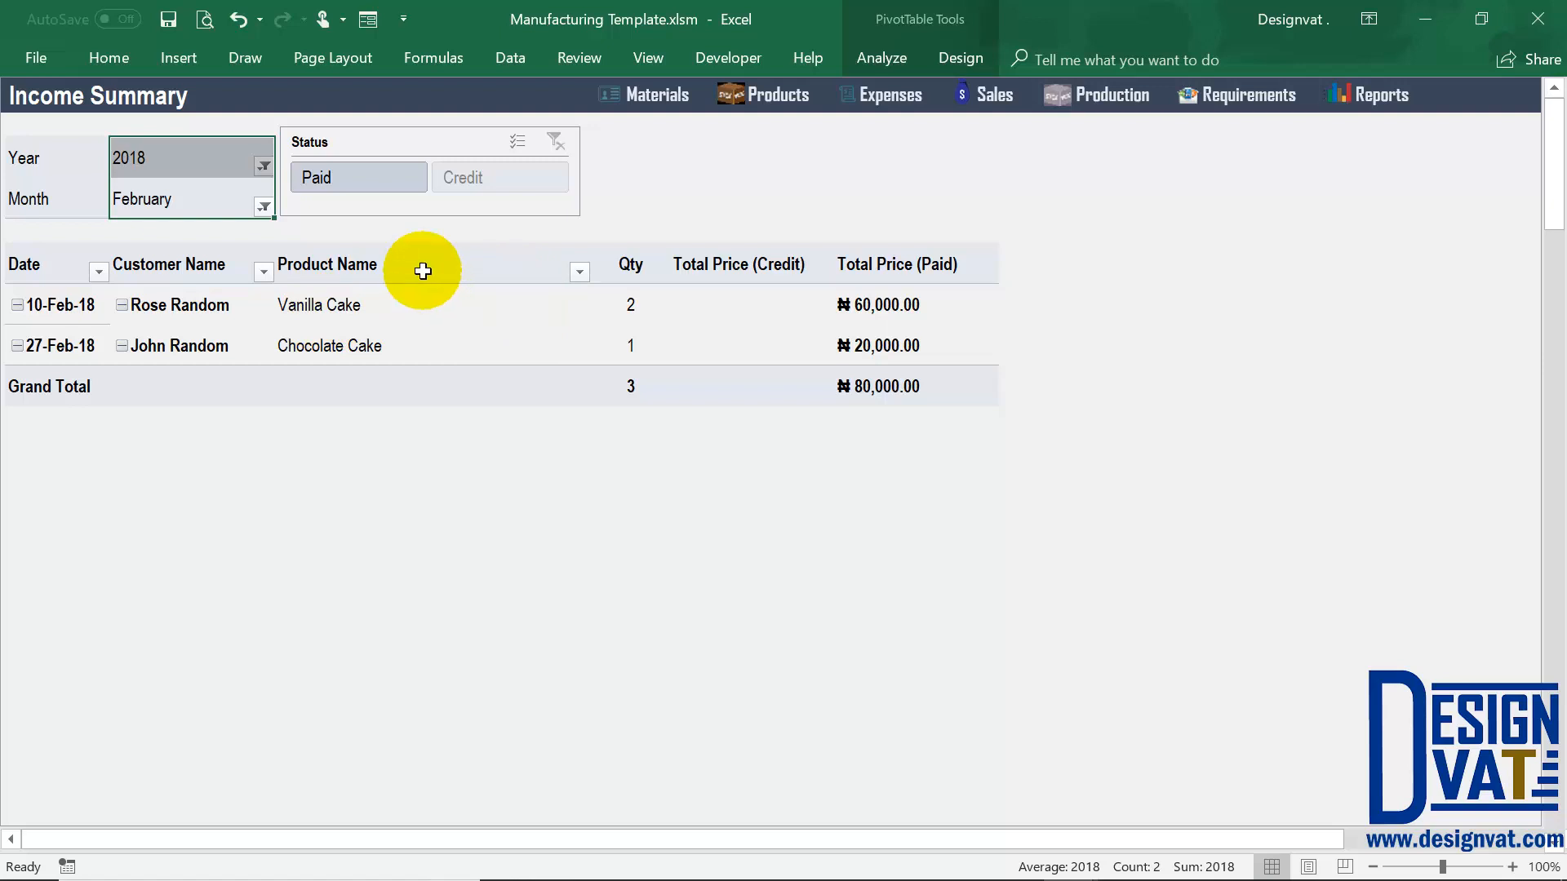
# Set the month filter to March, view the month's Paid and Credit entries separately, and clear the status filter
pyautogui.click(209, 194)
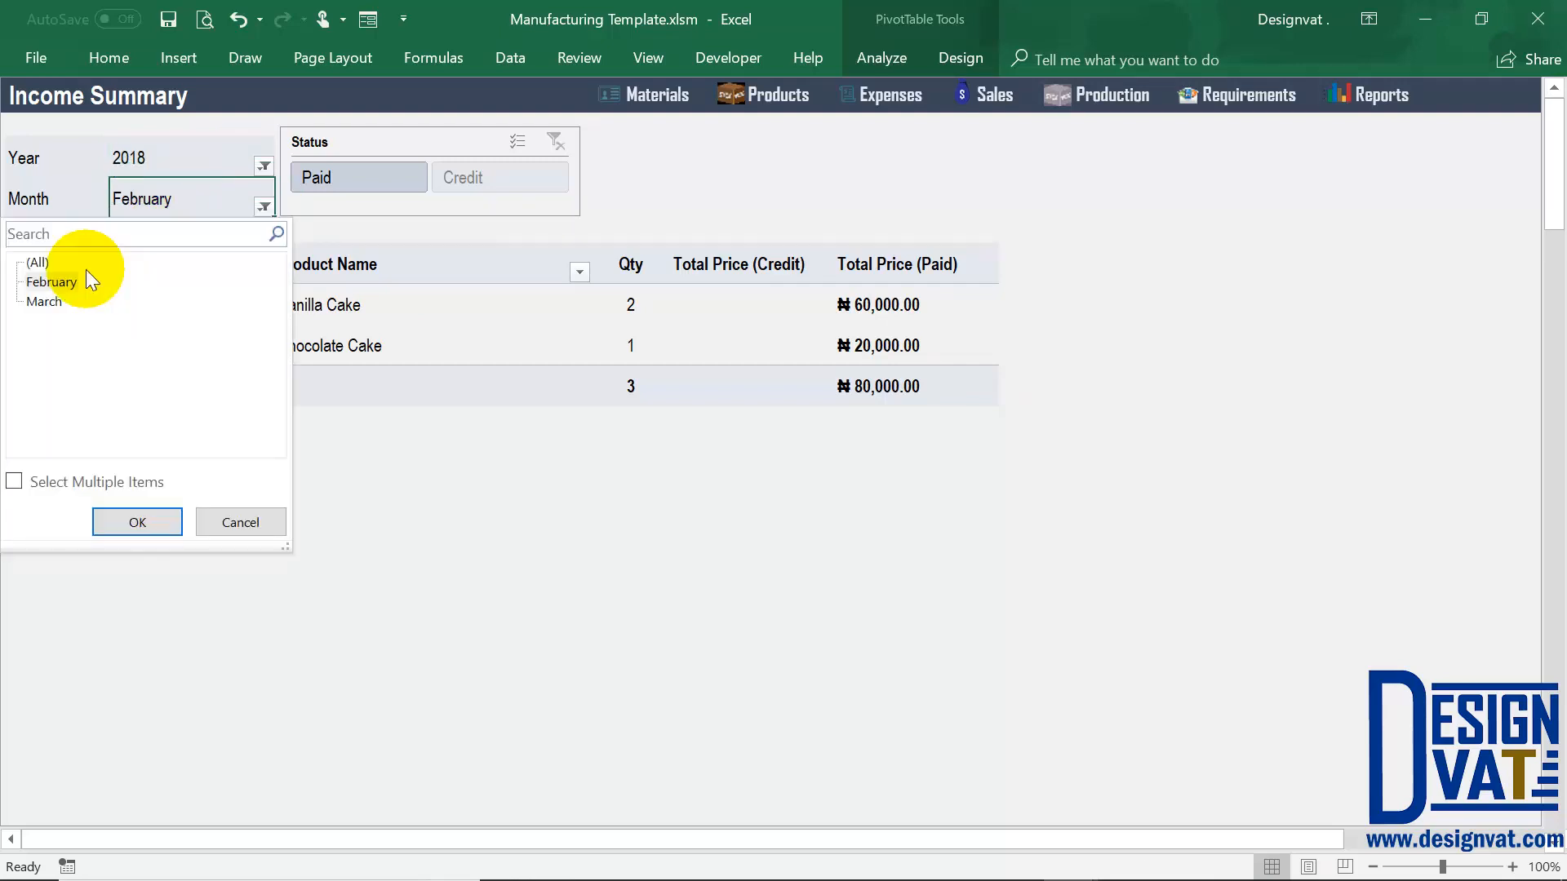
pyautogui.click(137, 522)
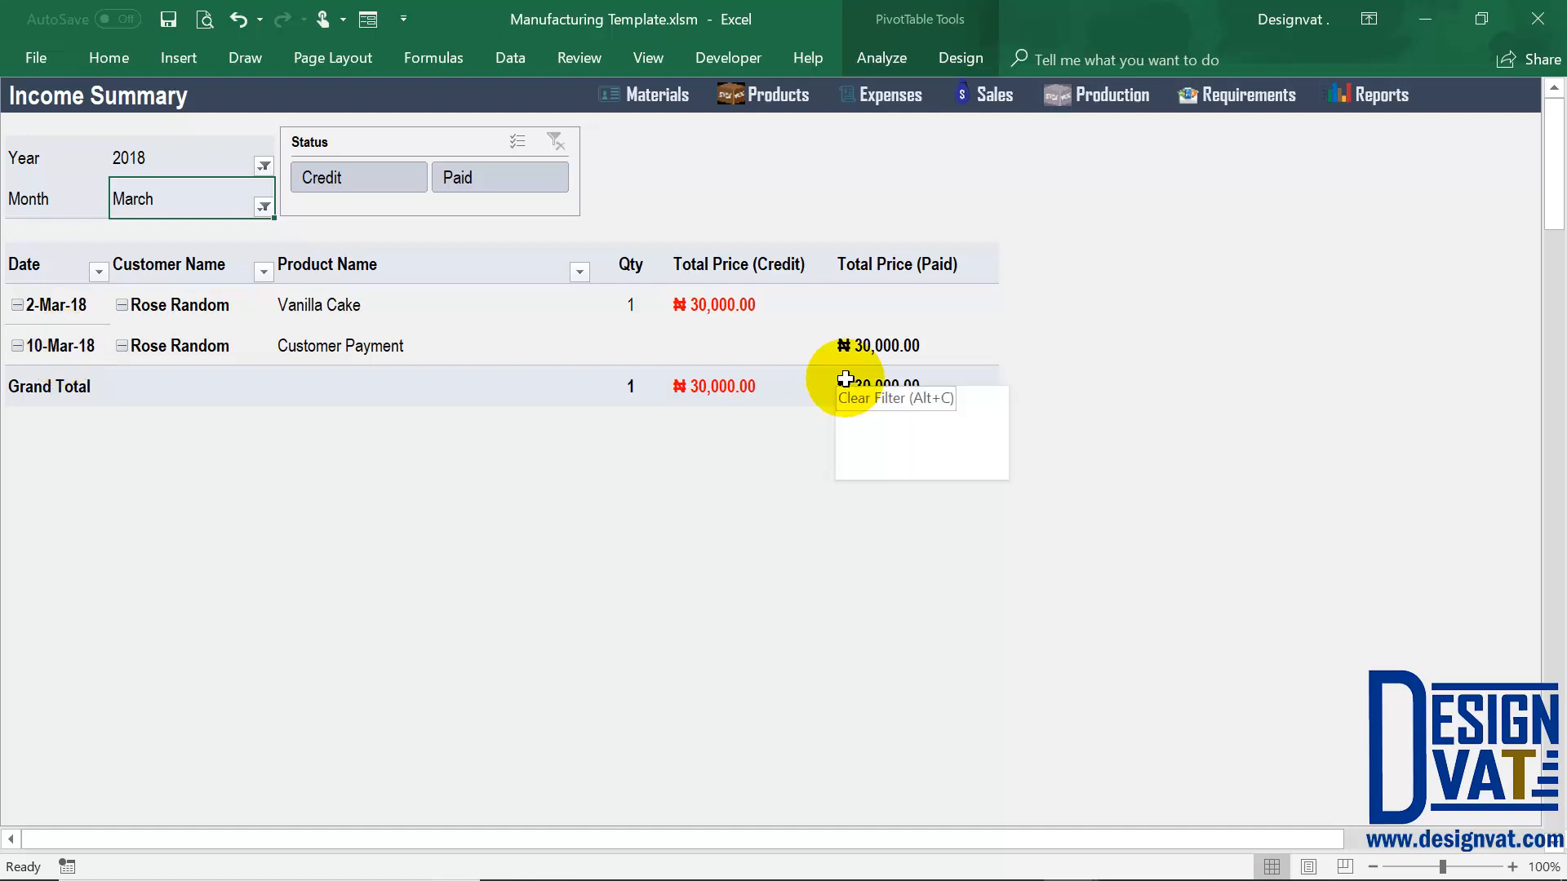
pyautogui.click(482, 178)
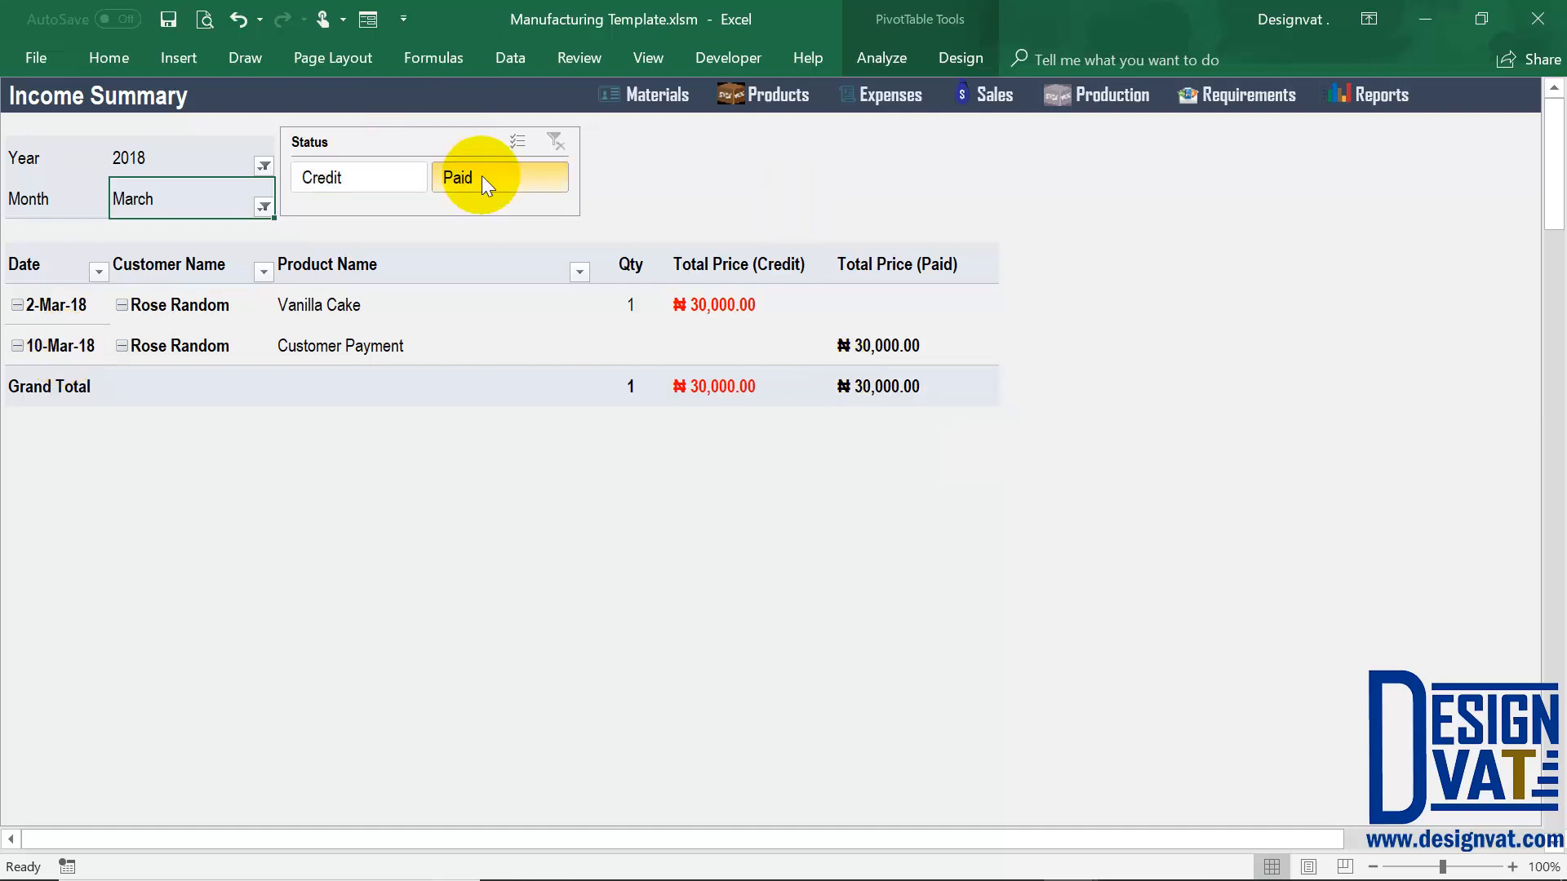
pyautogui.click(369, 173)
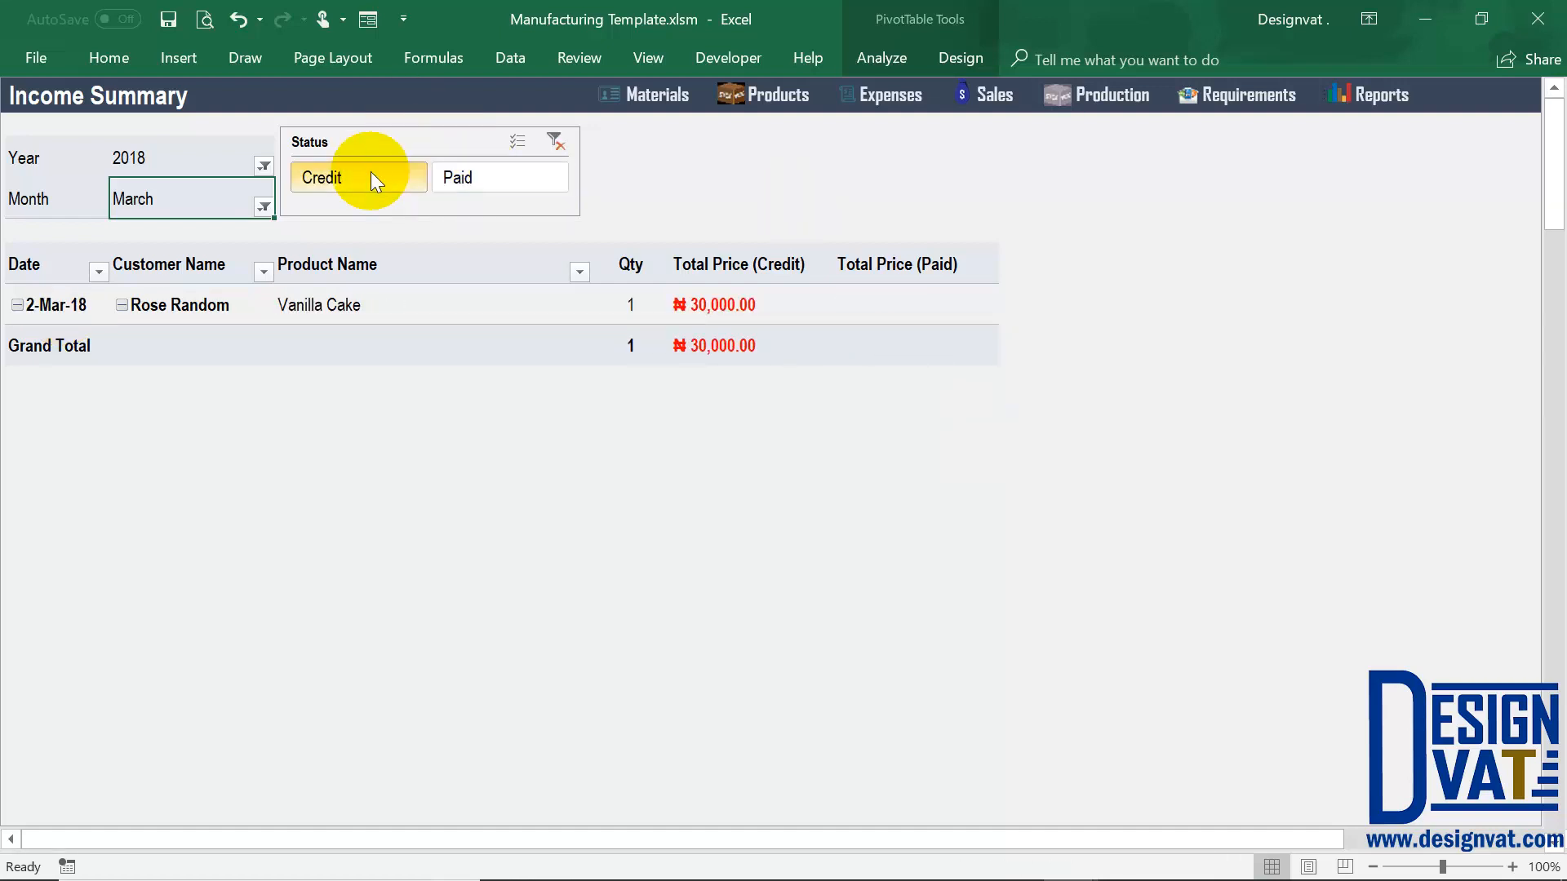
pyautogui.click(557, 140)
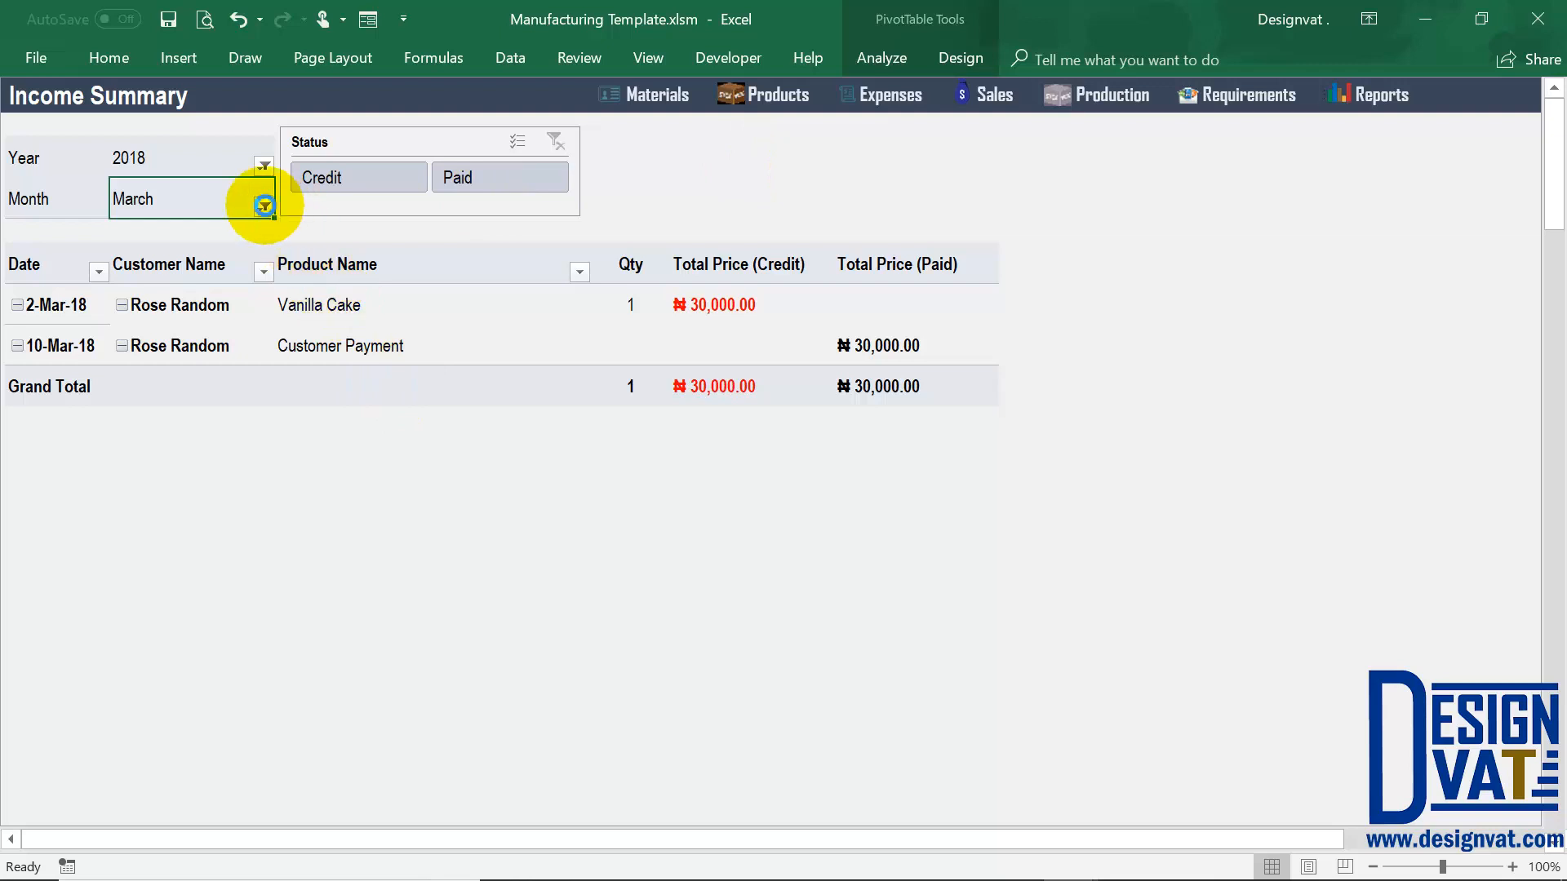
# Reset the month and year filters of the sales summary to (All)
pyautogui.click(263, 205)
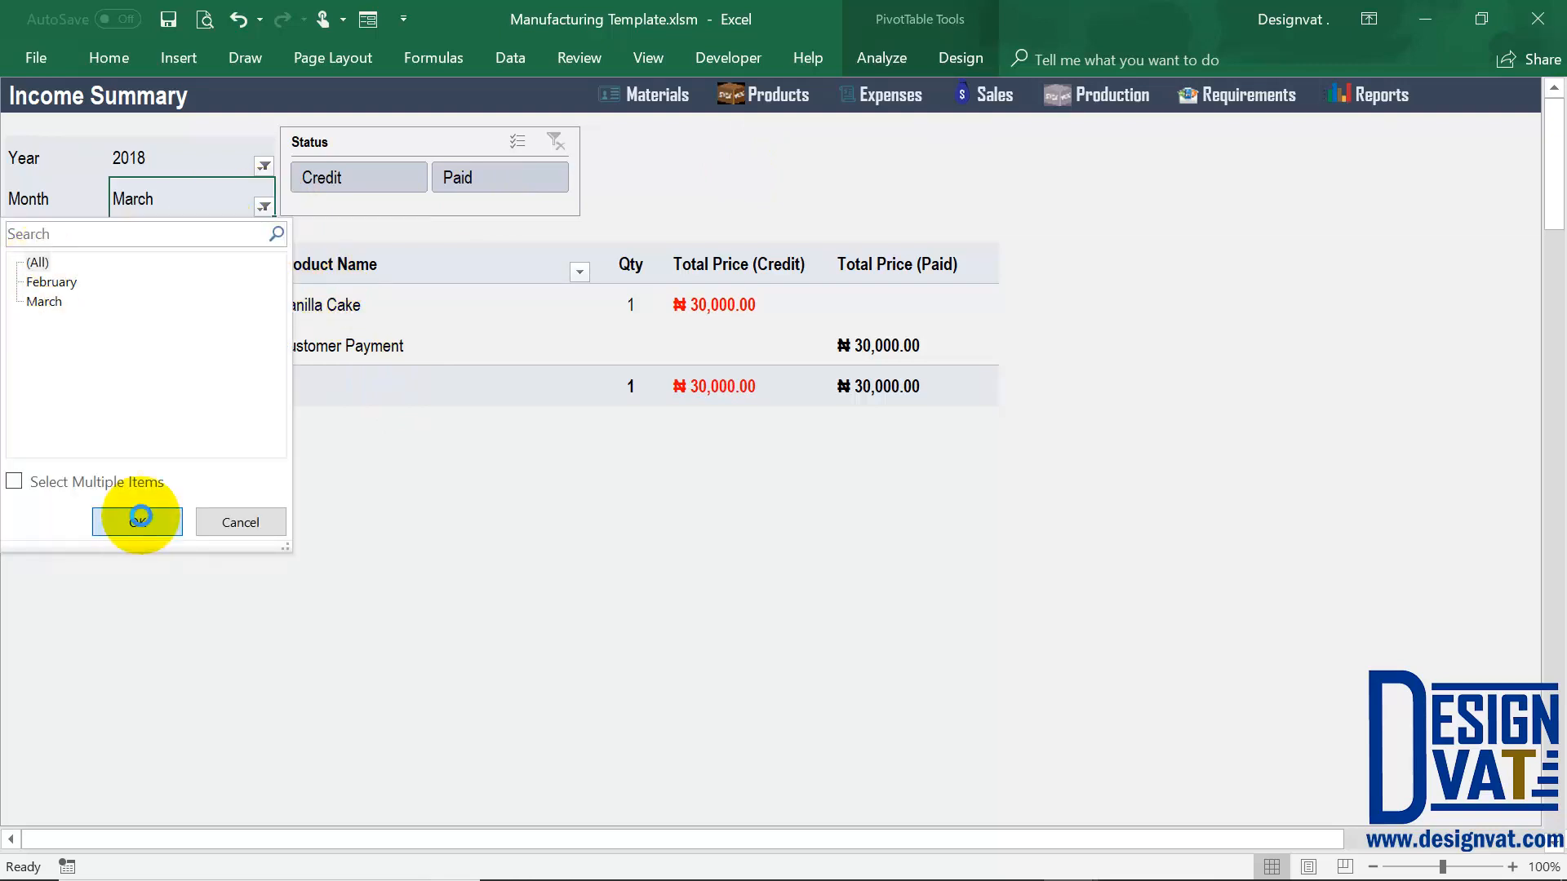
pyautogui.click(140, 519)
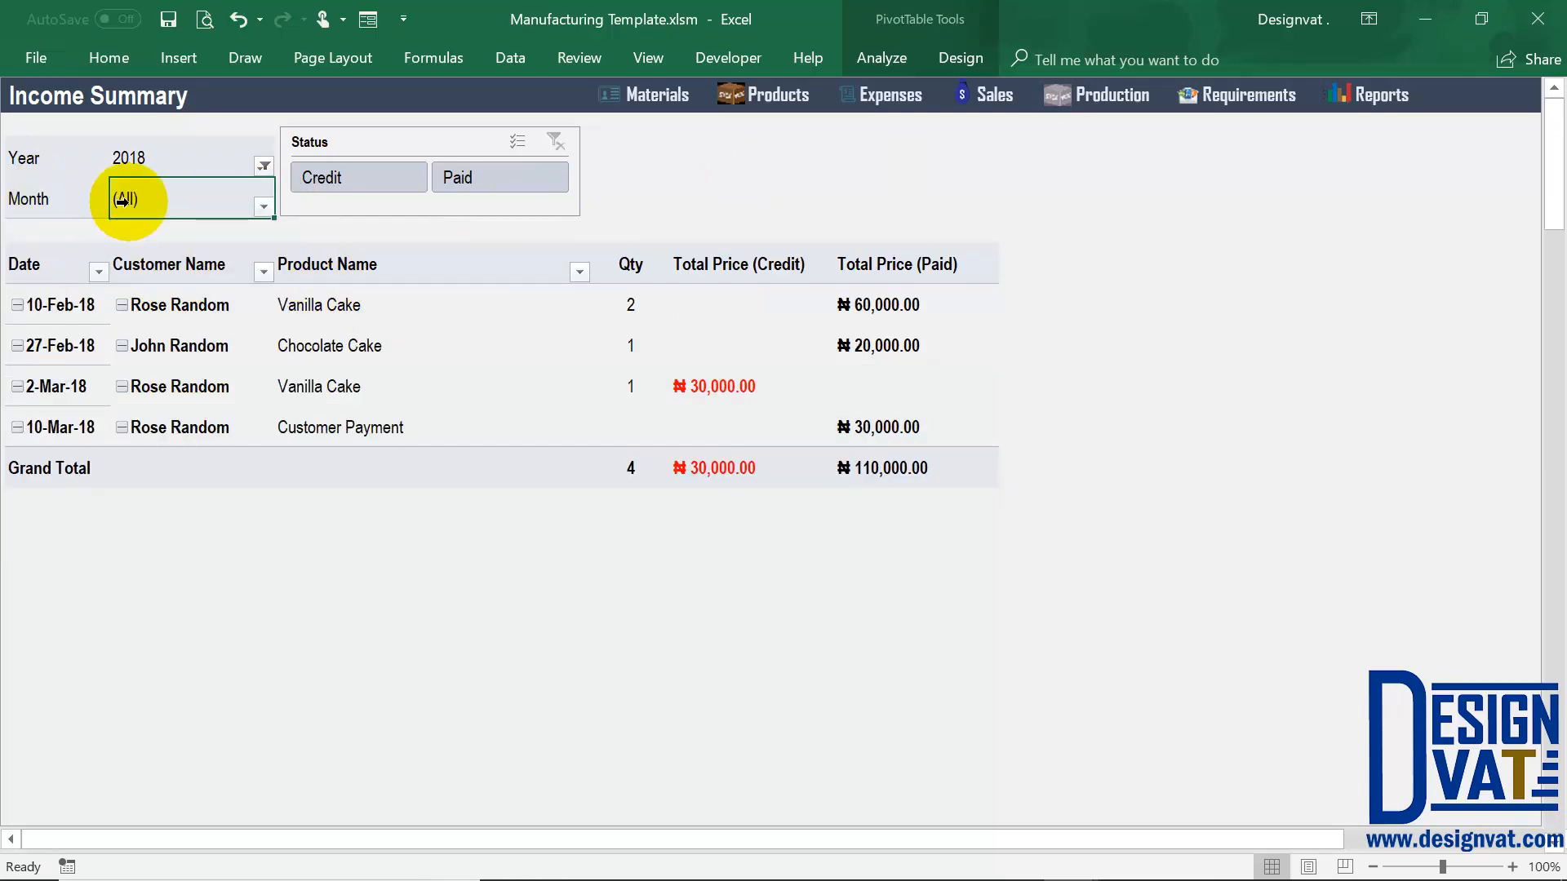
pyautogui.click(264, 166)
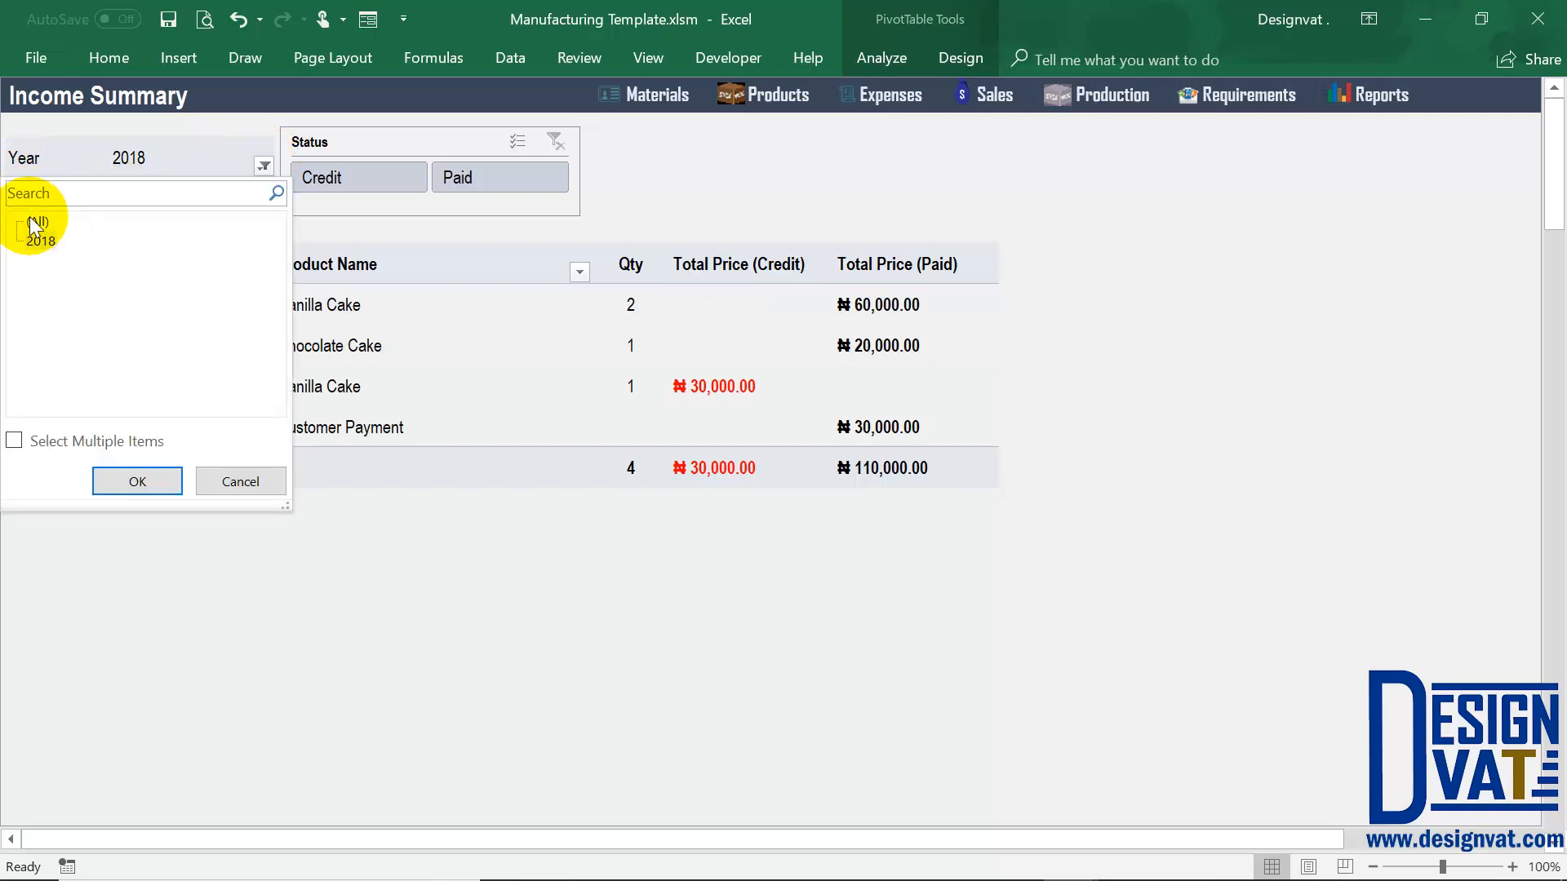
pyautogui.click(31, 220)
# Filter the sales summary's Customer Name column to show only the first listed customer's transactions
pyautogui.click(262, 272)
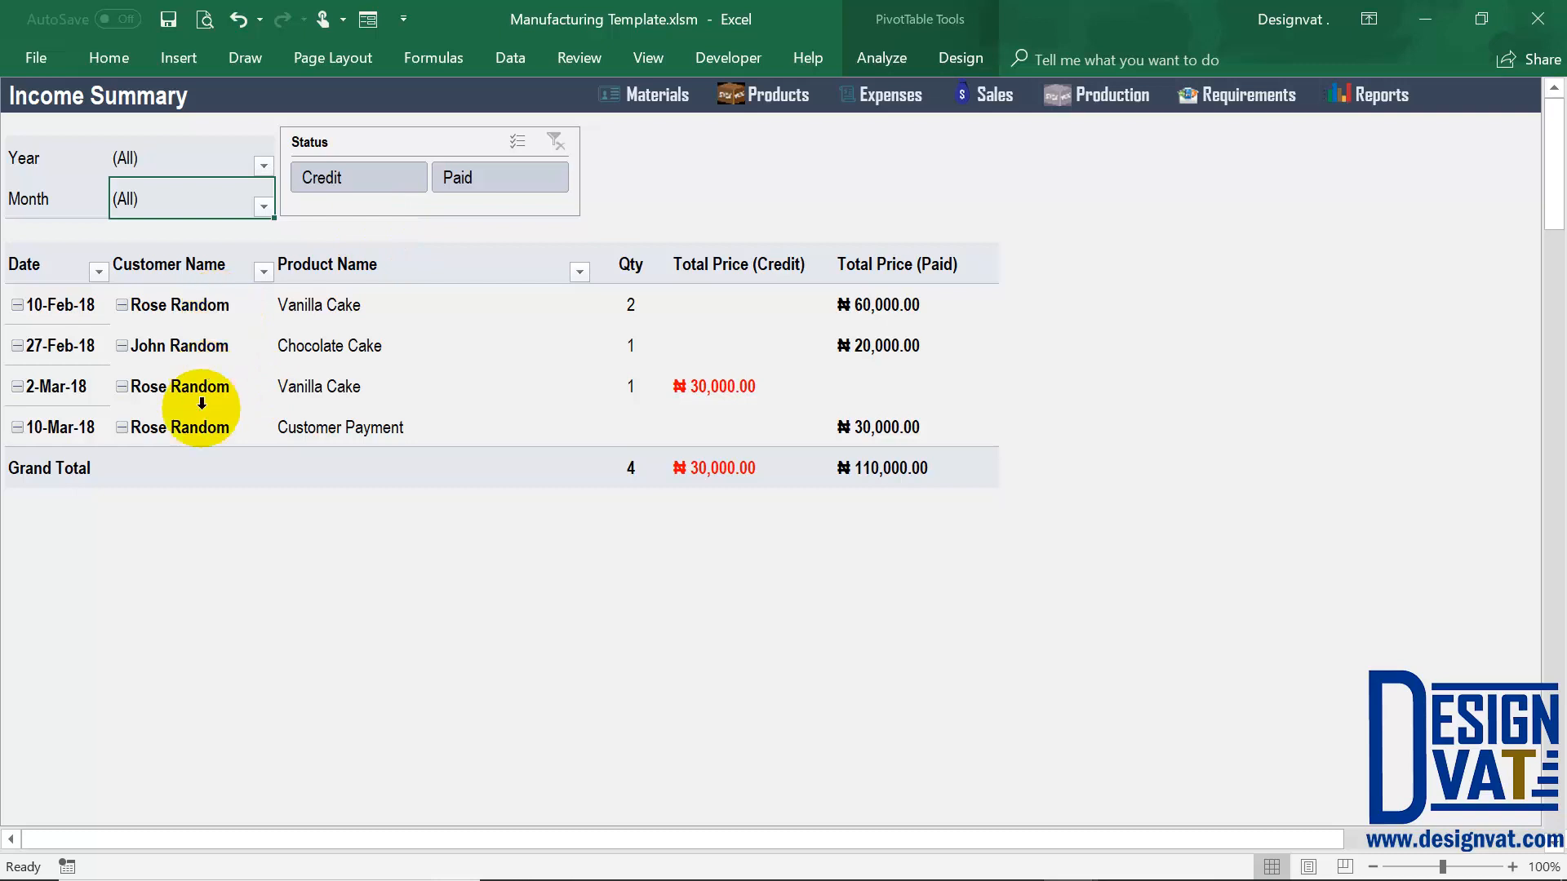
pyautogui.click(264, 273)
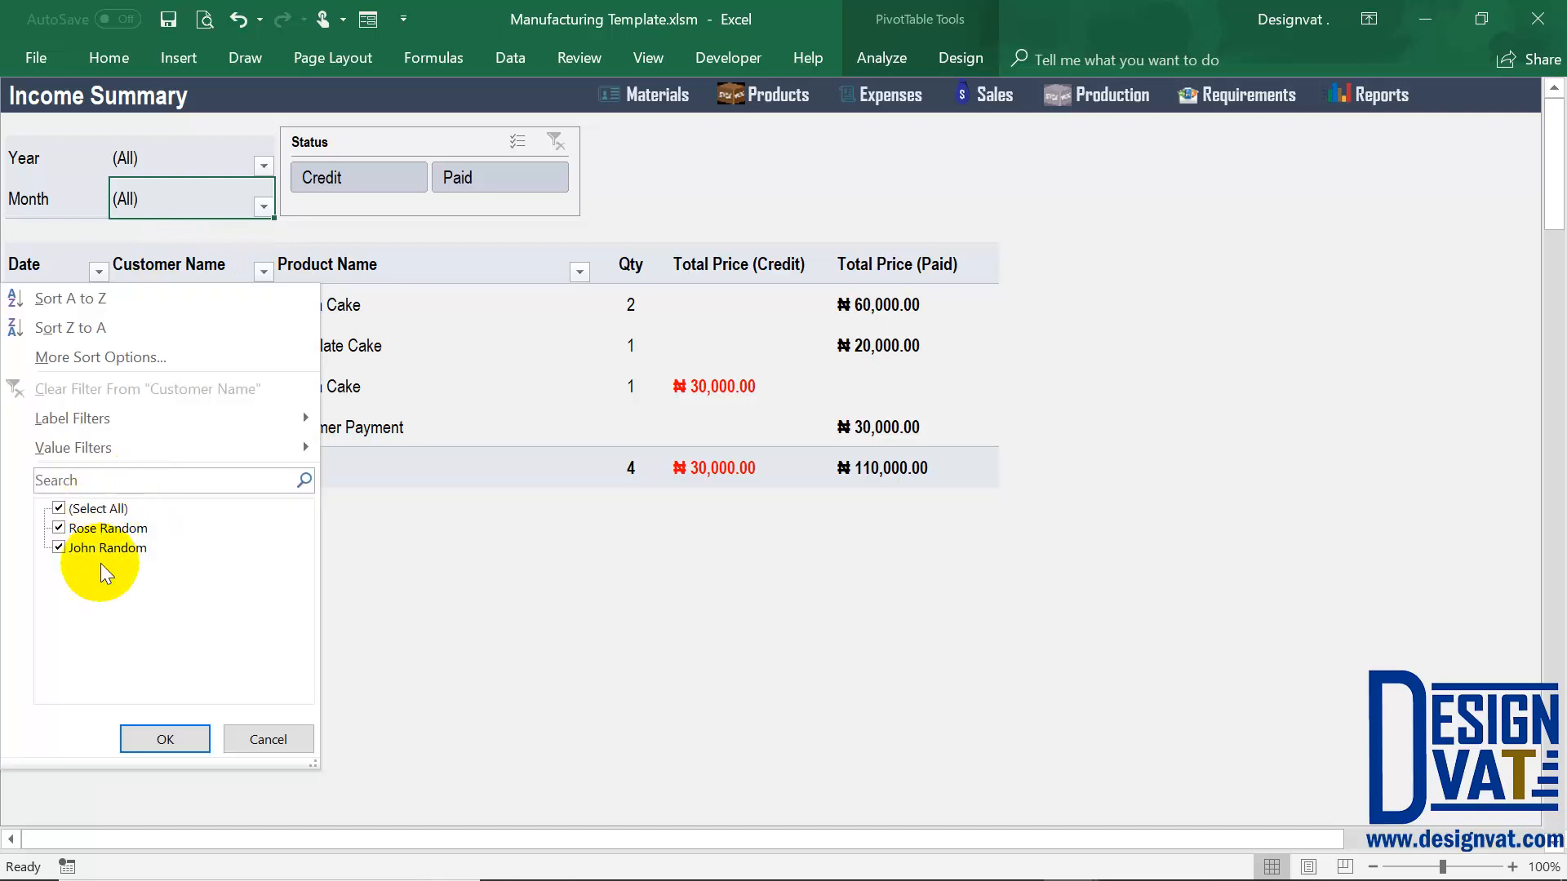
pyautogui.click(60, 529)
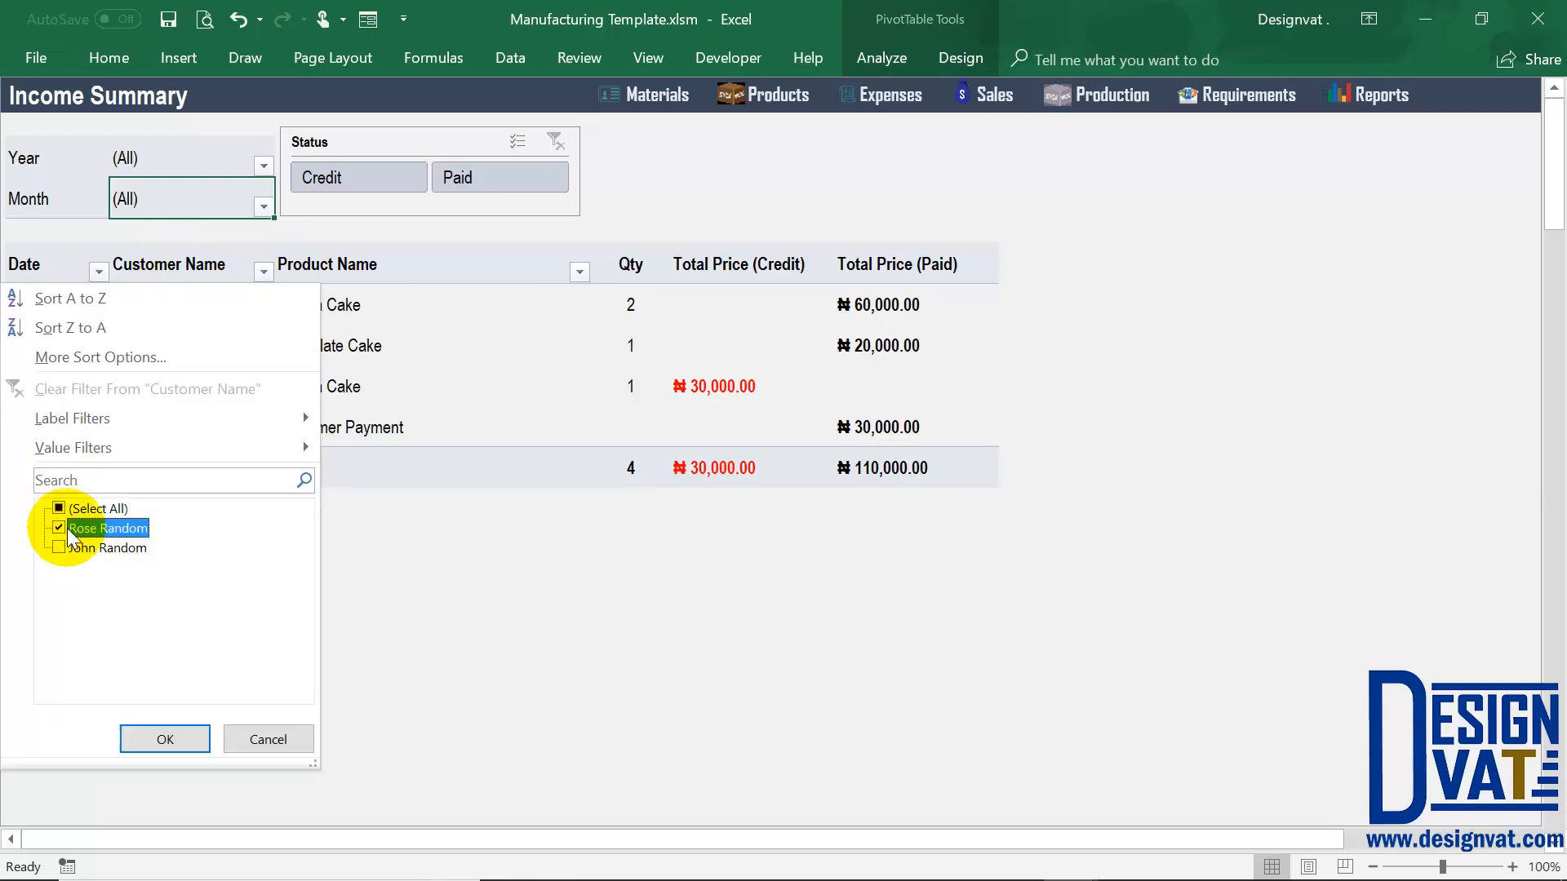
pyautogui.click(163, 736)
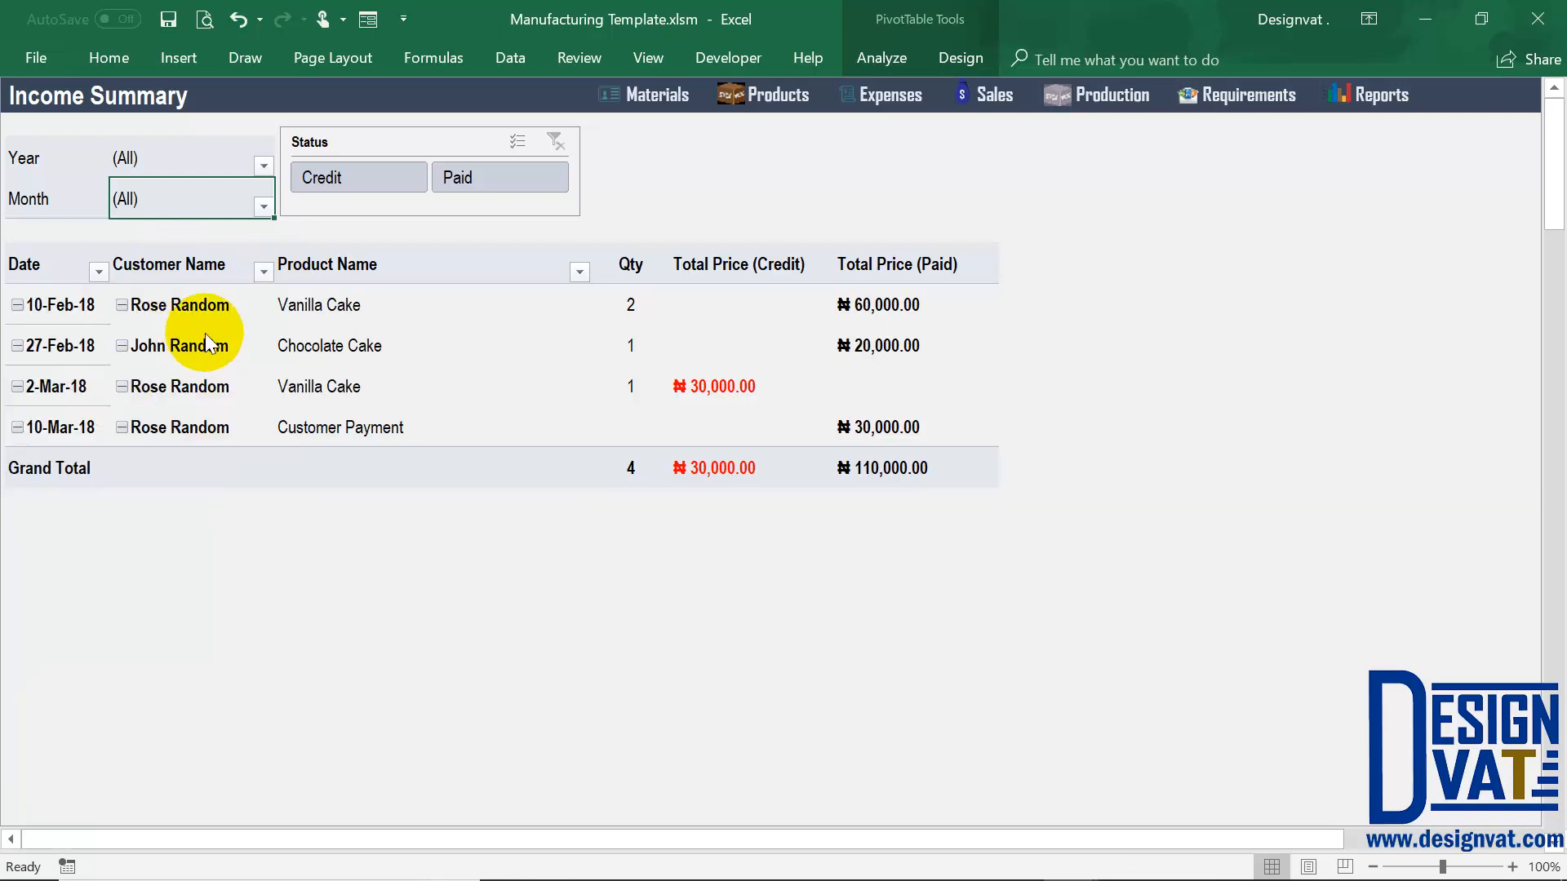
# Switch the Customer Name filter to show only the second listed customer's transactions
pyautogui.click(261, 271)
pyautogui.click(59, 528)
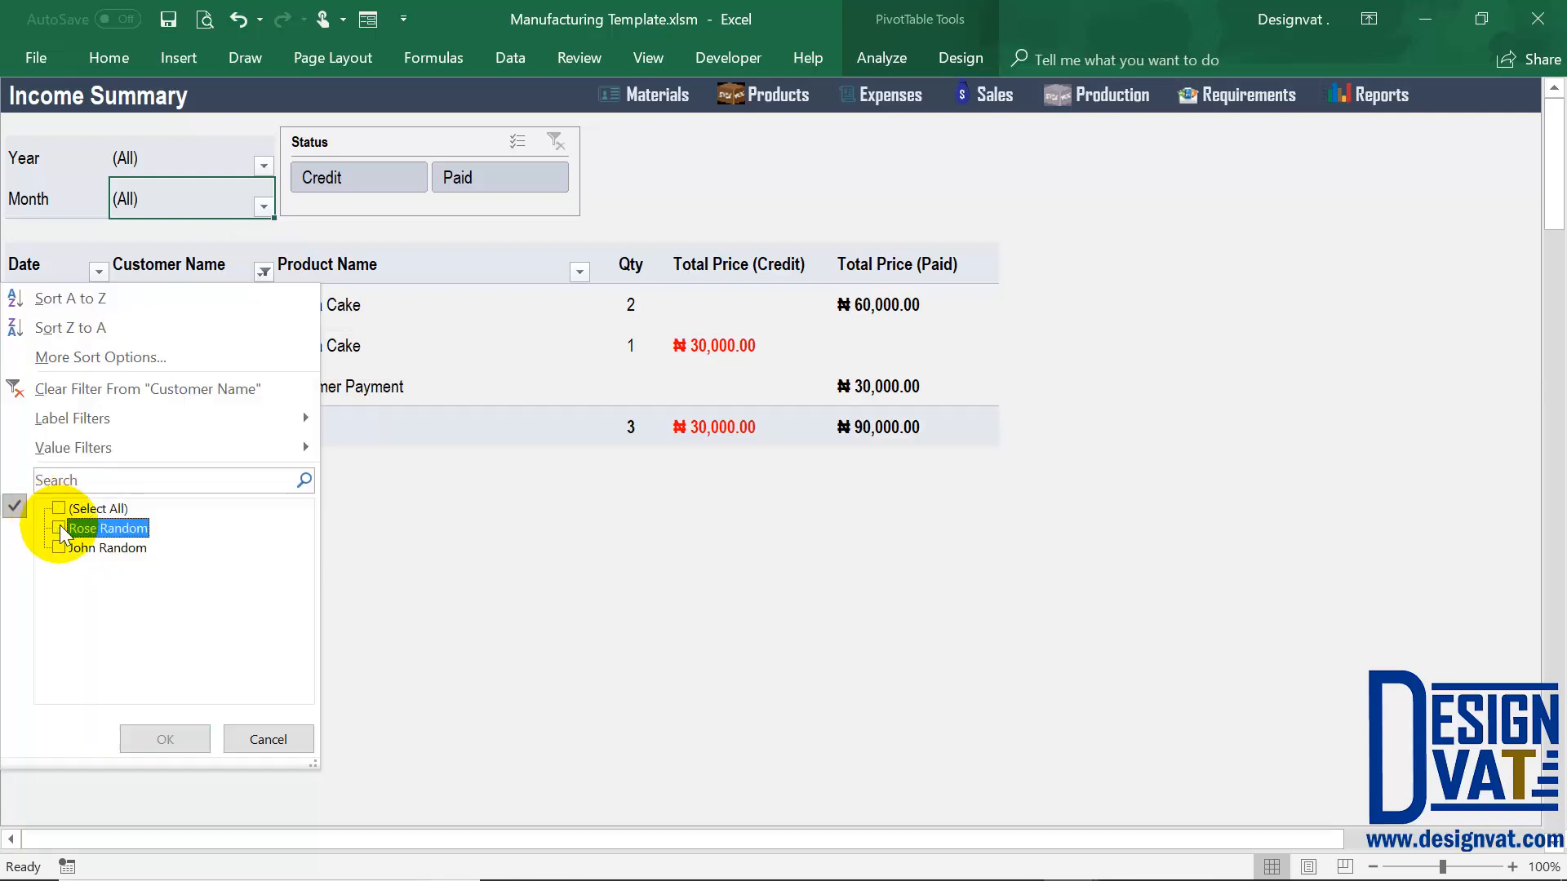
pyautogui.click(60, 546)
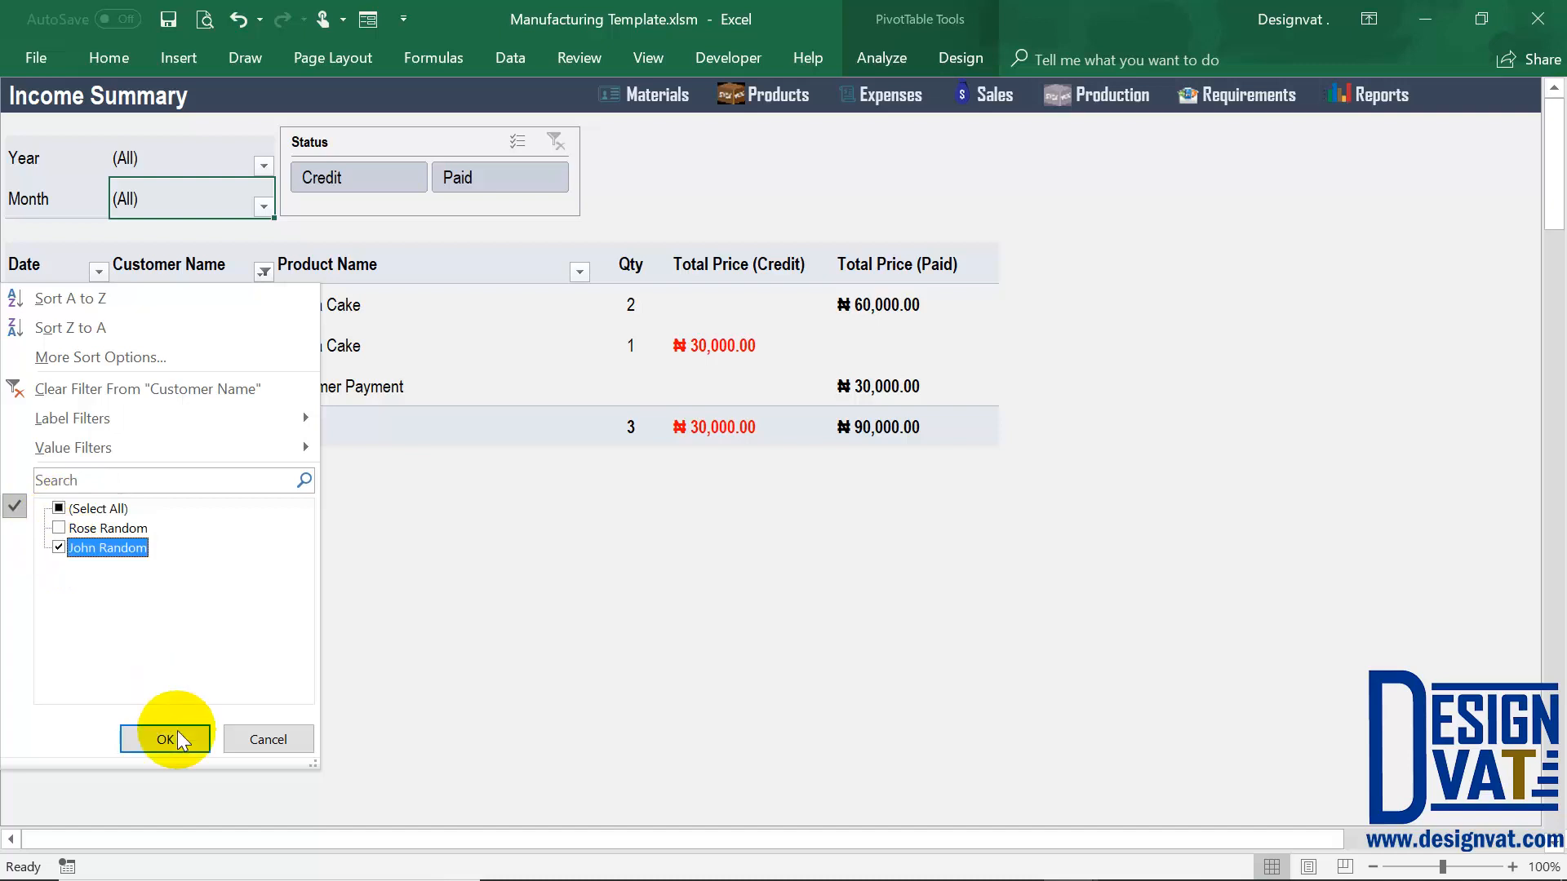
pyautogui.click(176, 737)
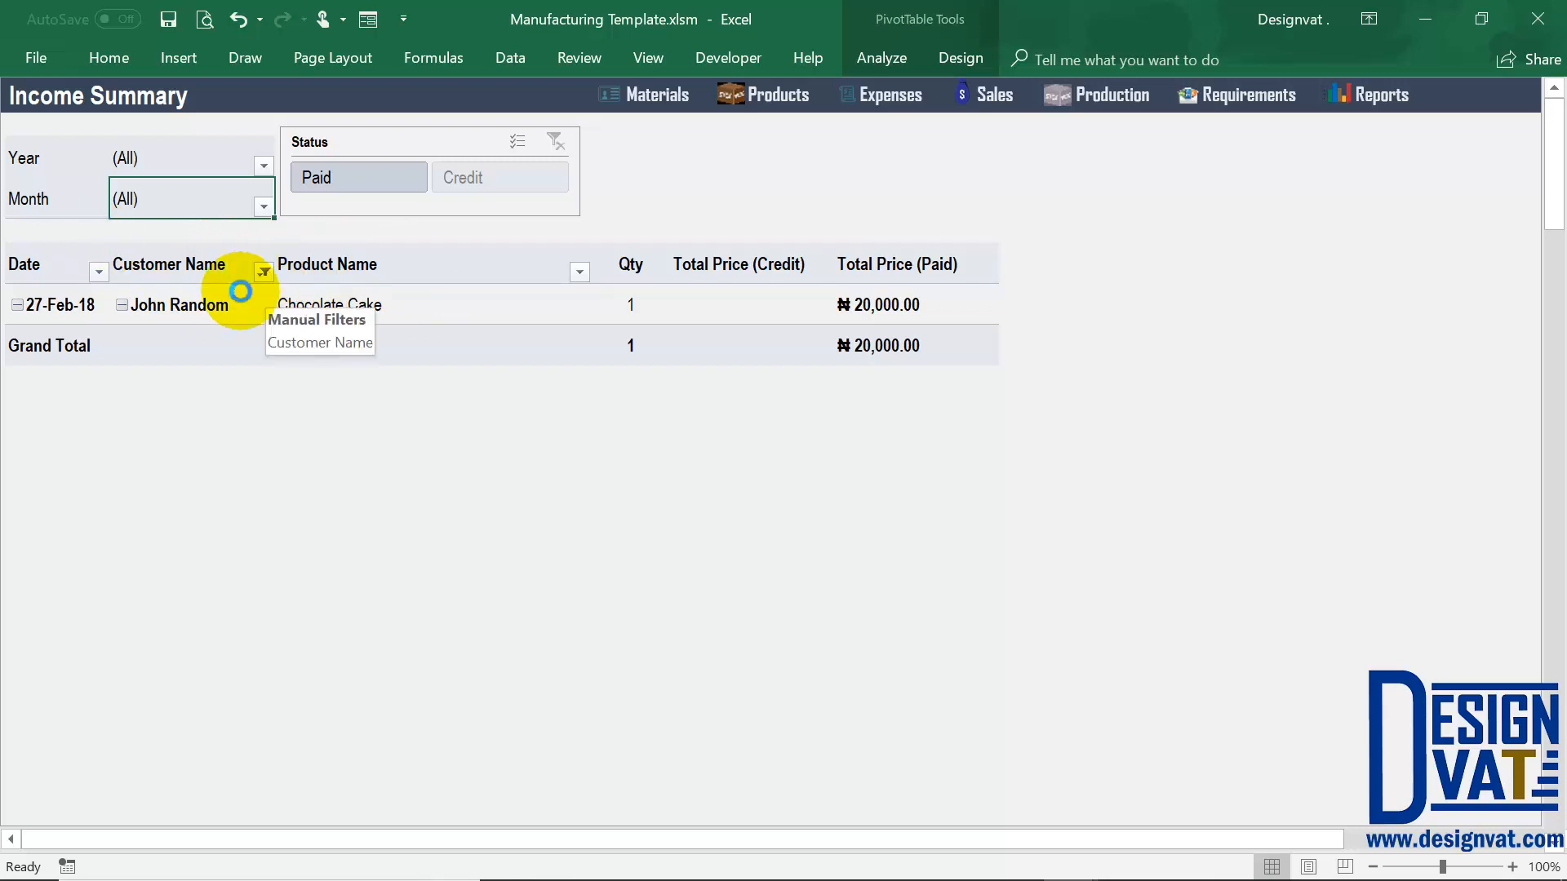
# Clear the Customer Name filter to list all customers, and select the Year and Month filter cells
pyautogui.click(263, 272)
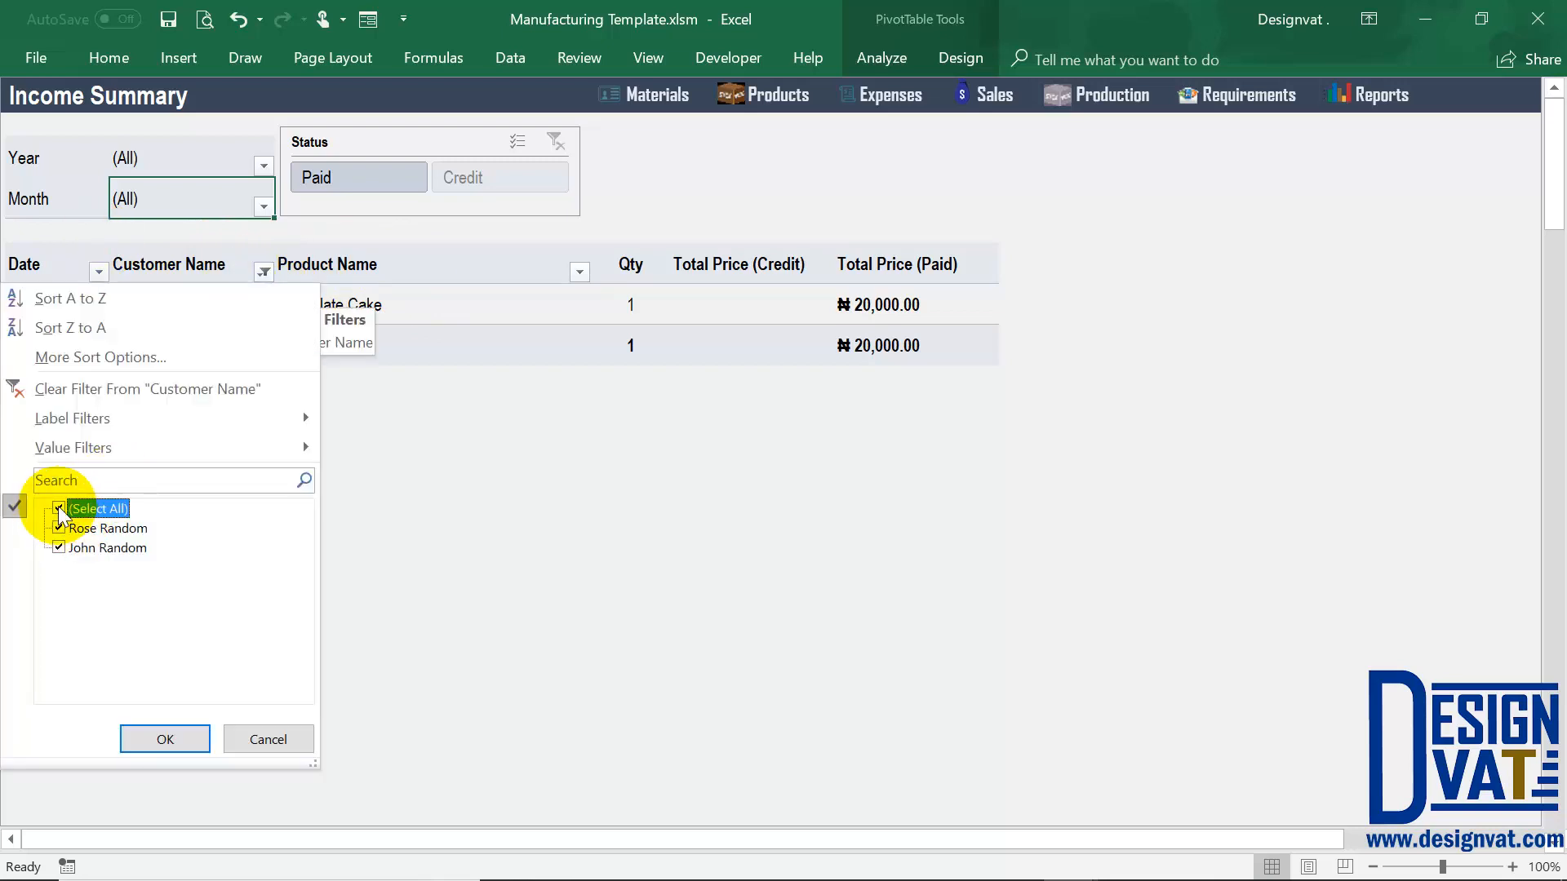
pyautogui.click(100, 389)
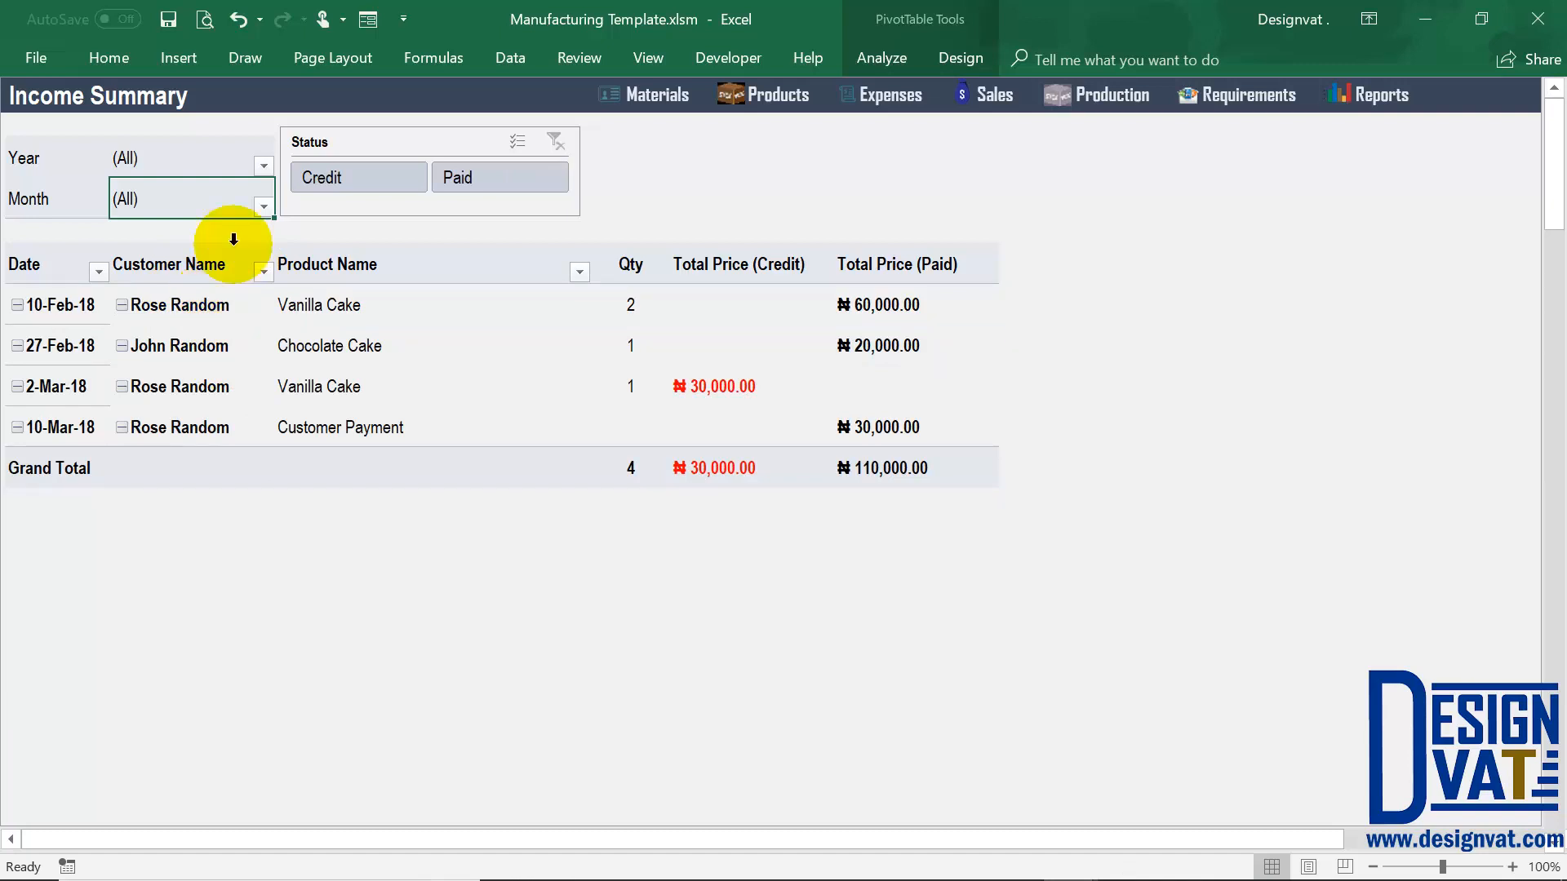
pyautogui.moveTo(157, 158); pyautogui.dragTo(153, 202)
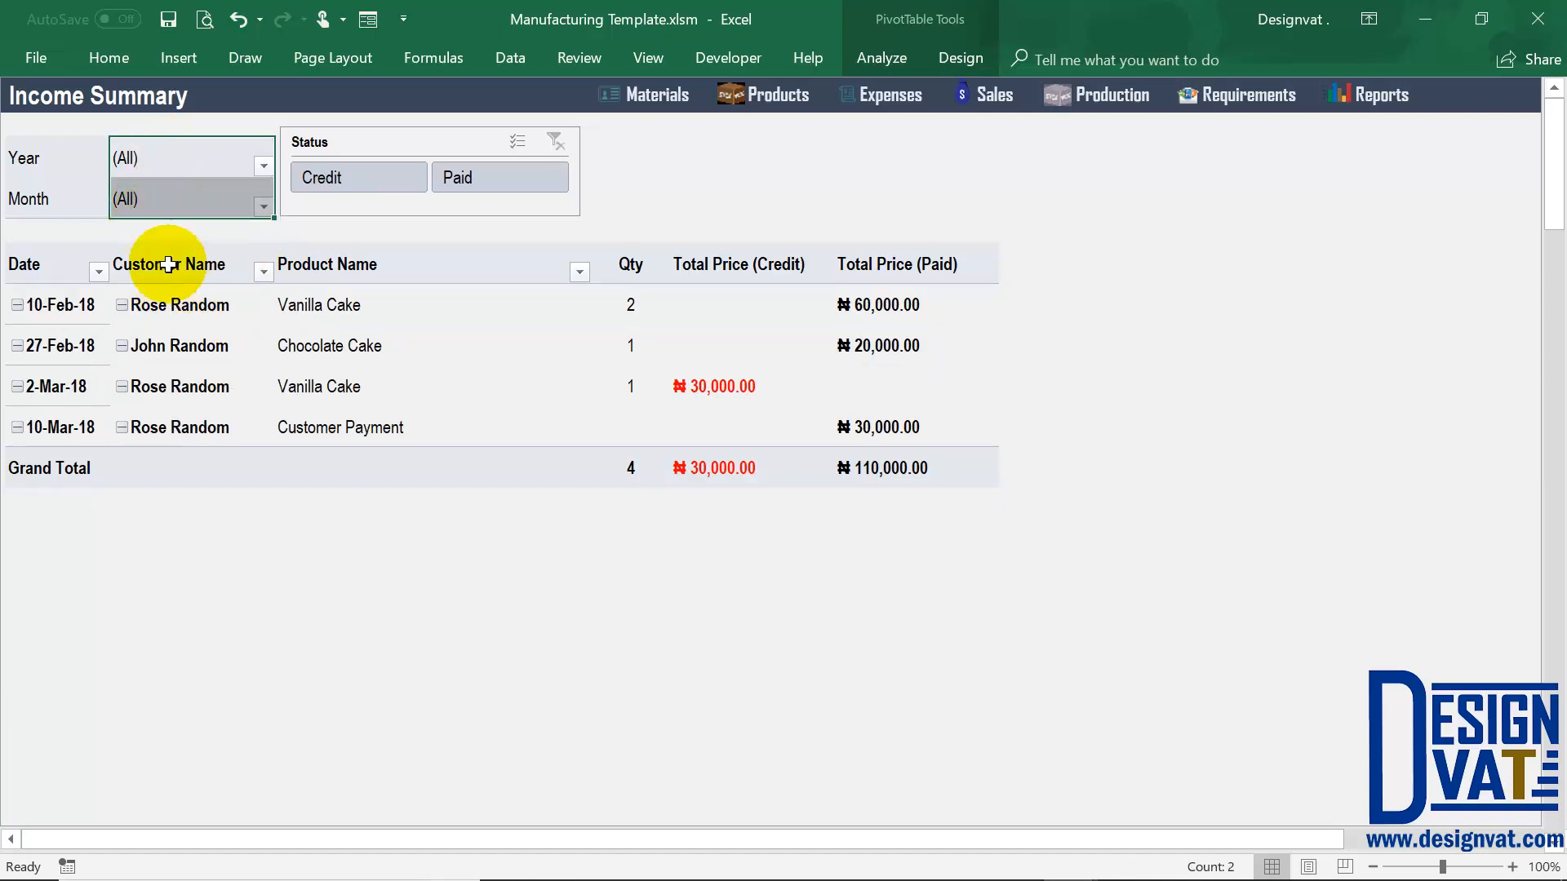
# Select the sales summary's Customer Name and Product Name headings, and open the Expense Summary report from the Reports dashboard
pyautogui.moveTo(171, 264); pyautogui.dragTo(343, 274)
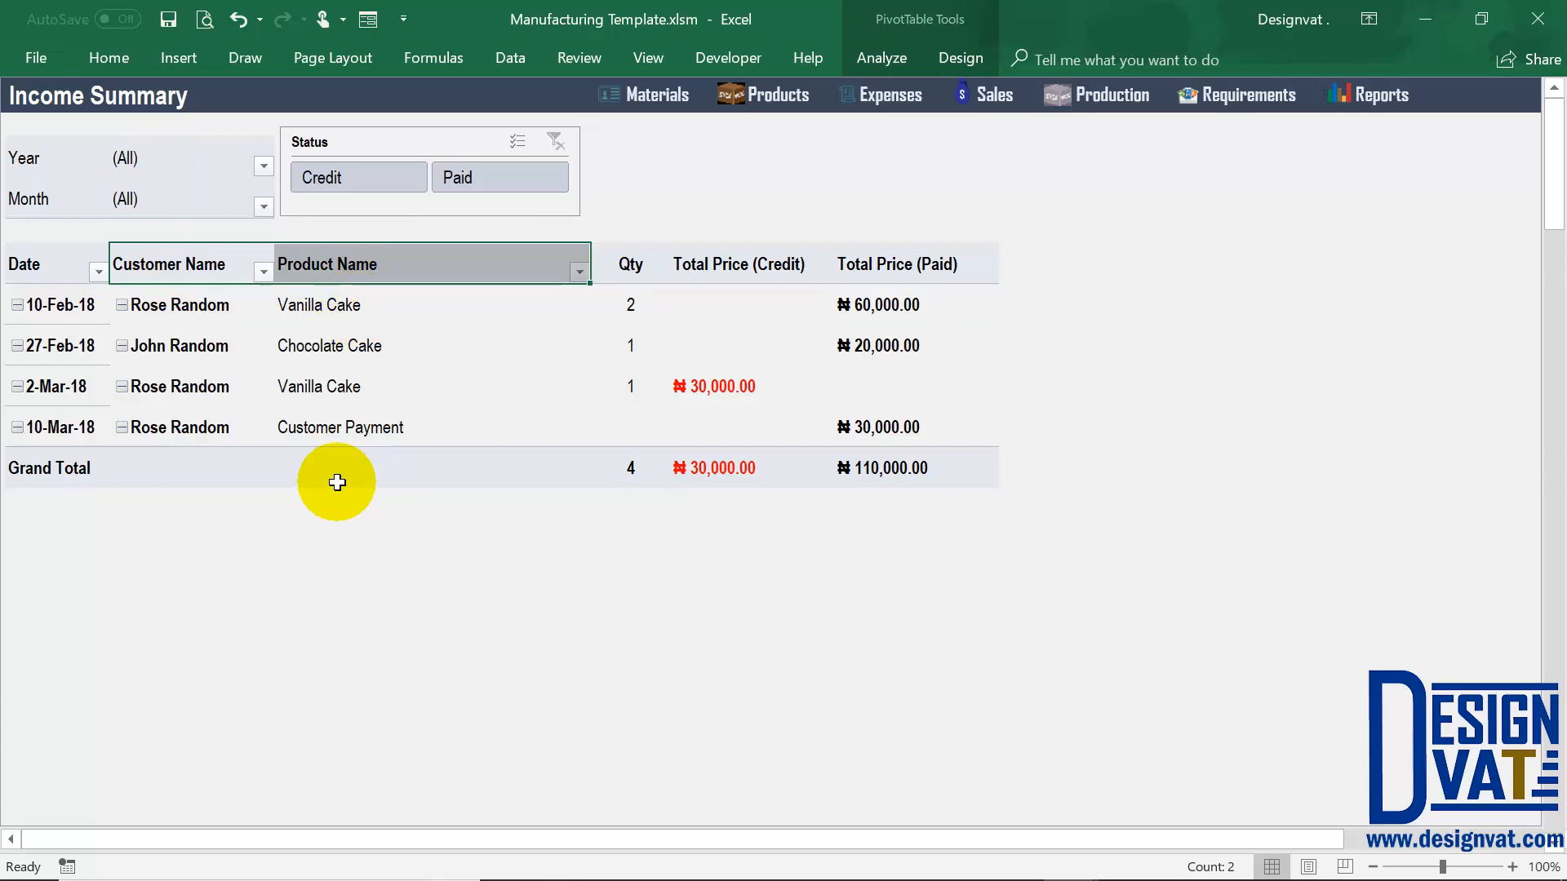
pyautogui.click(1382, 97)
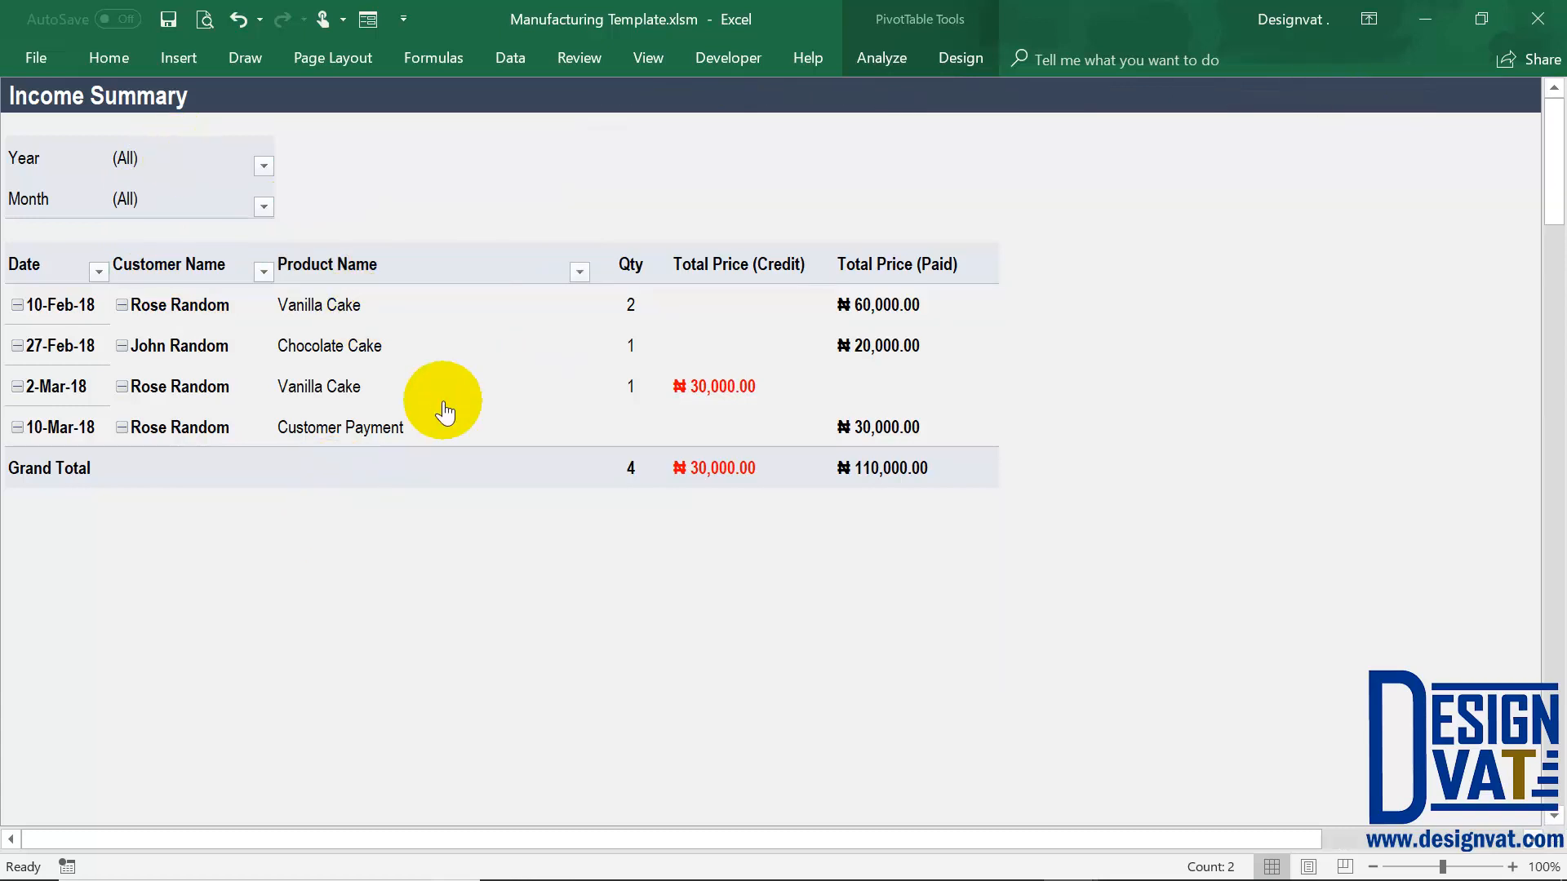
pyautogui.click(734, 255)
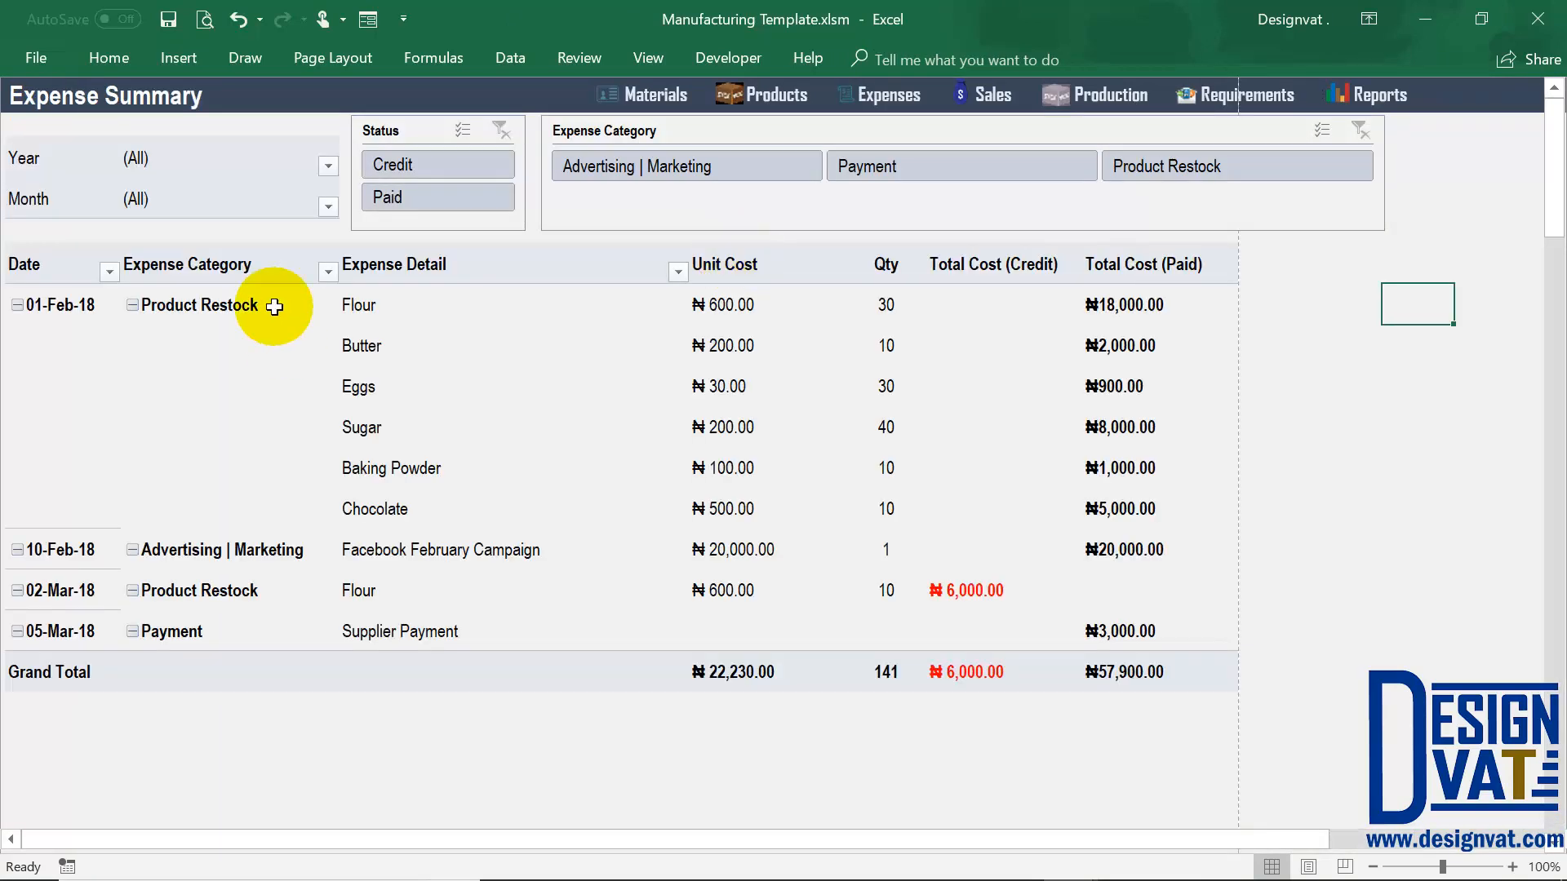
# Look over the expense summary's Year and Month filter cells, the first and last transaction dates, and the paid grand total
pyautogui.click(206, 169)
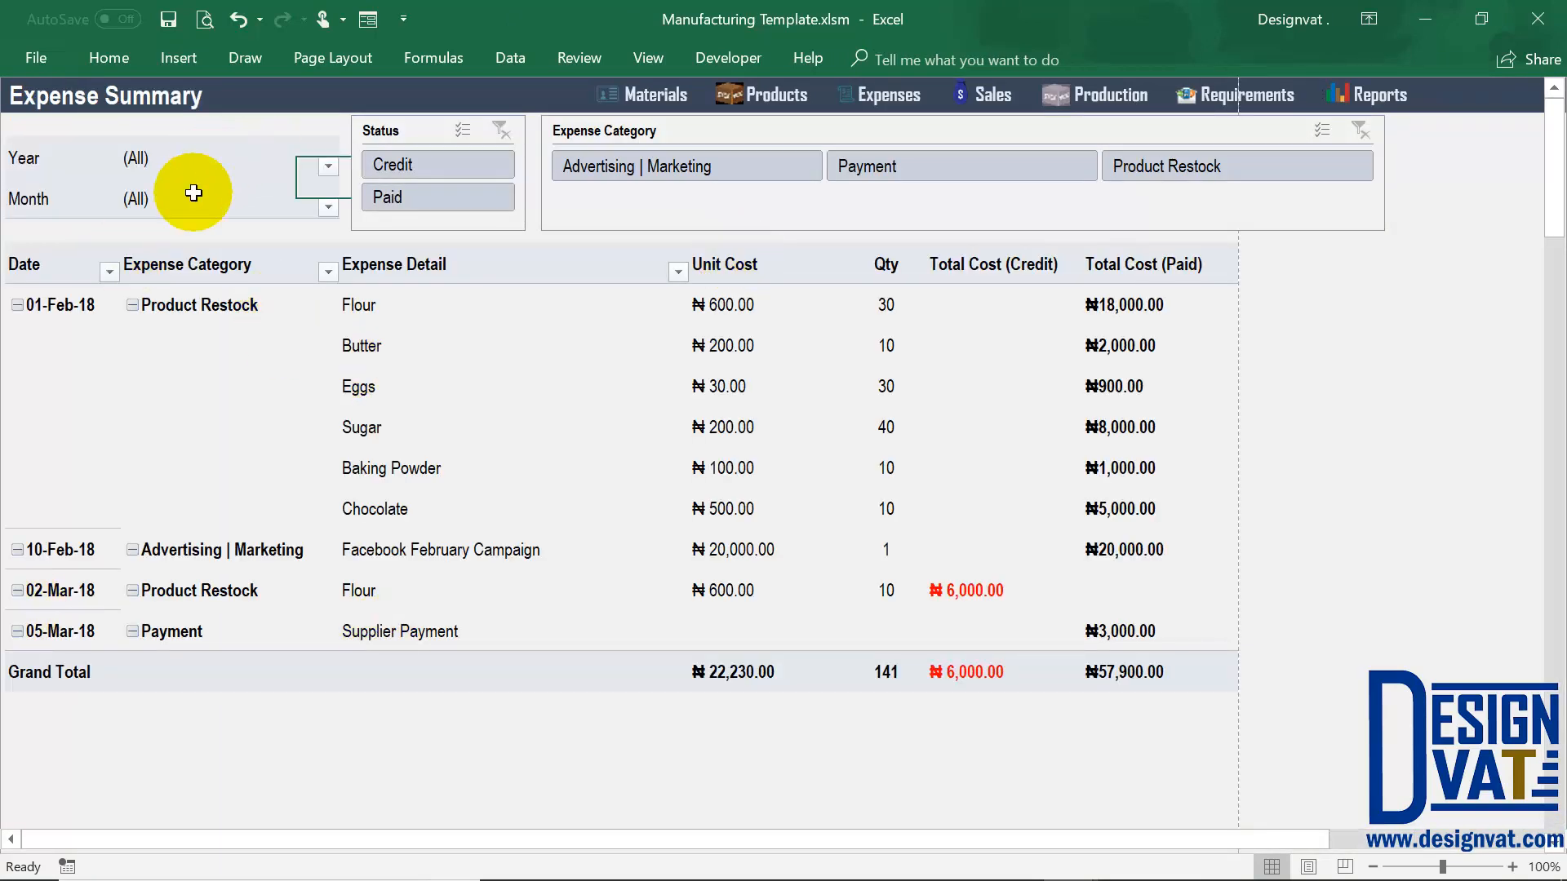
pyautogui.click(183, 203)
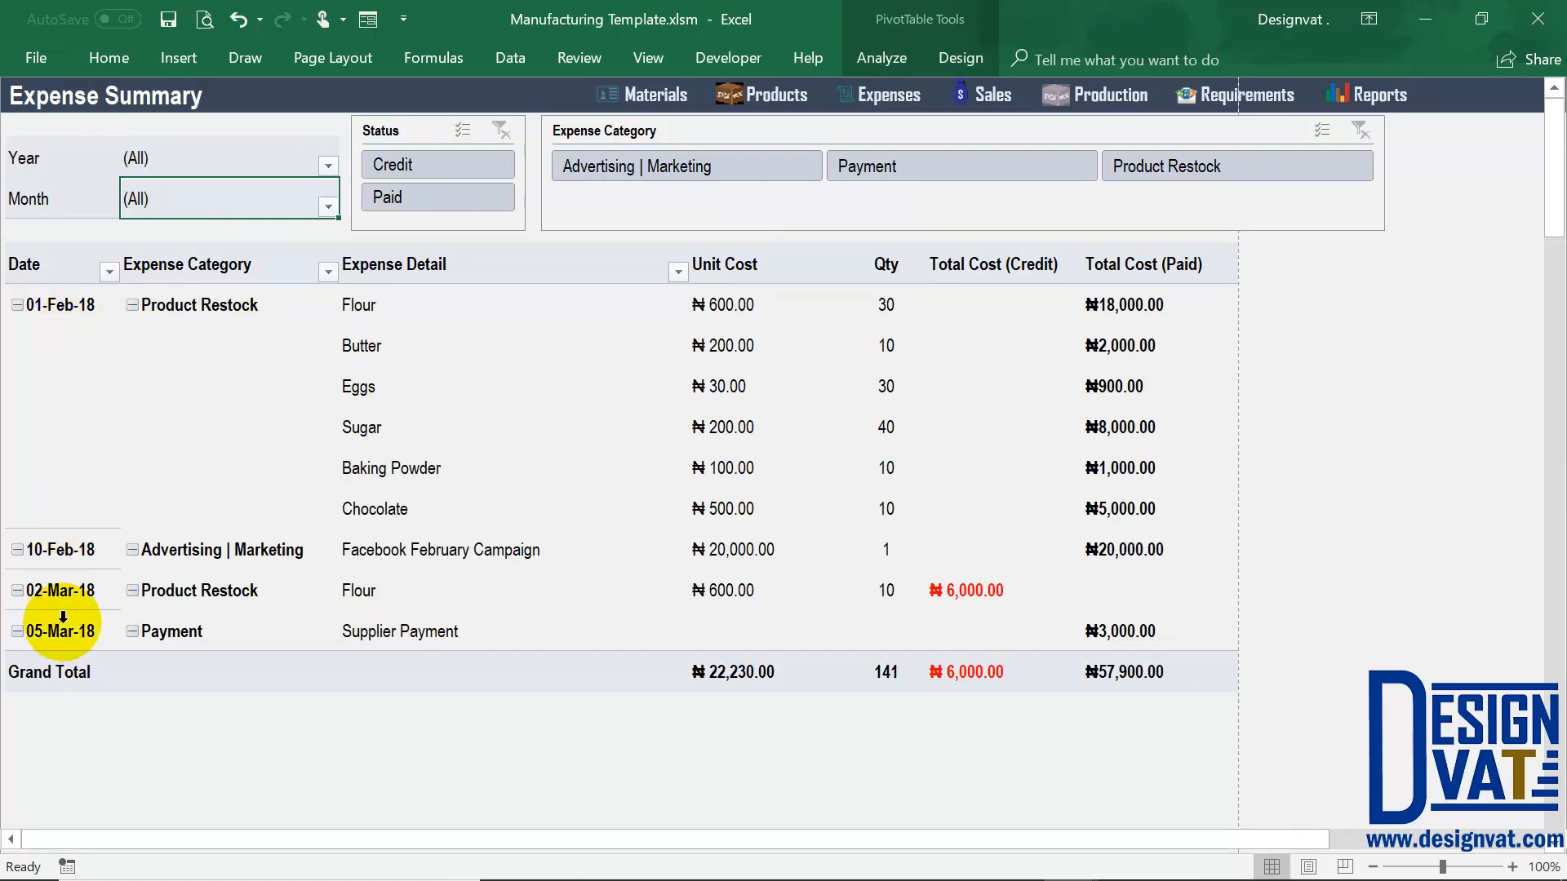
pyautogui.click(53, 305)
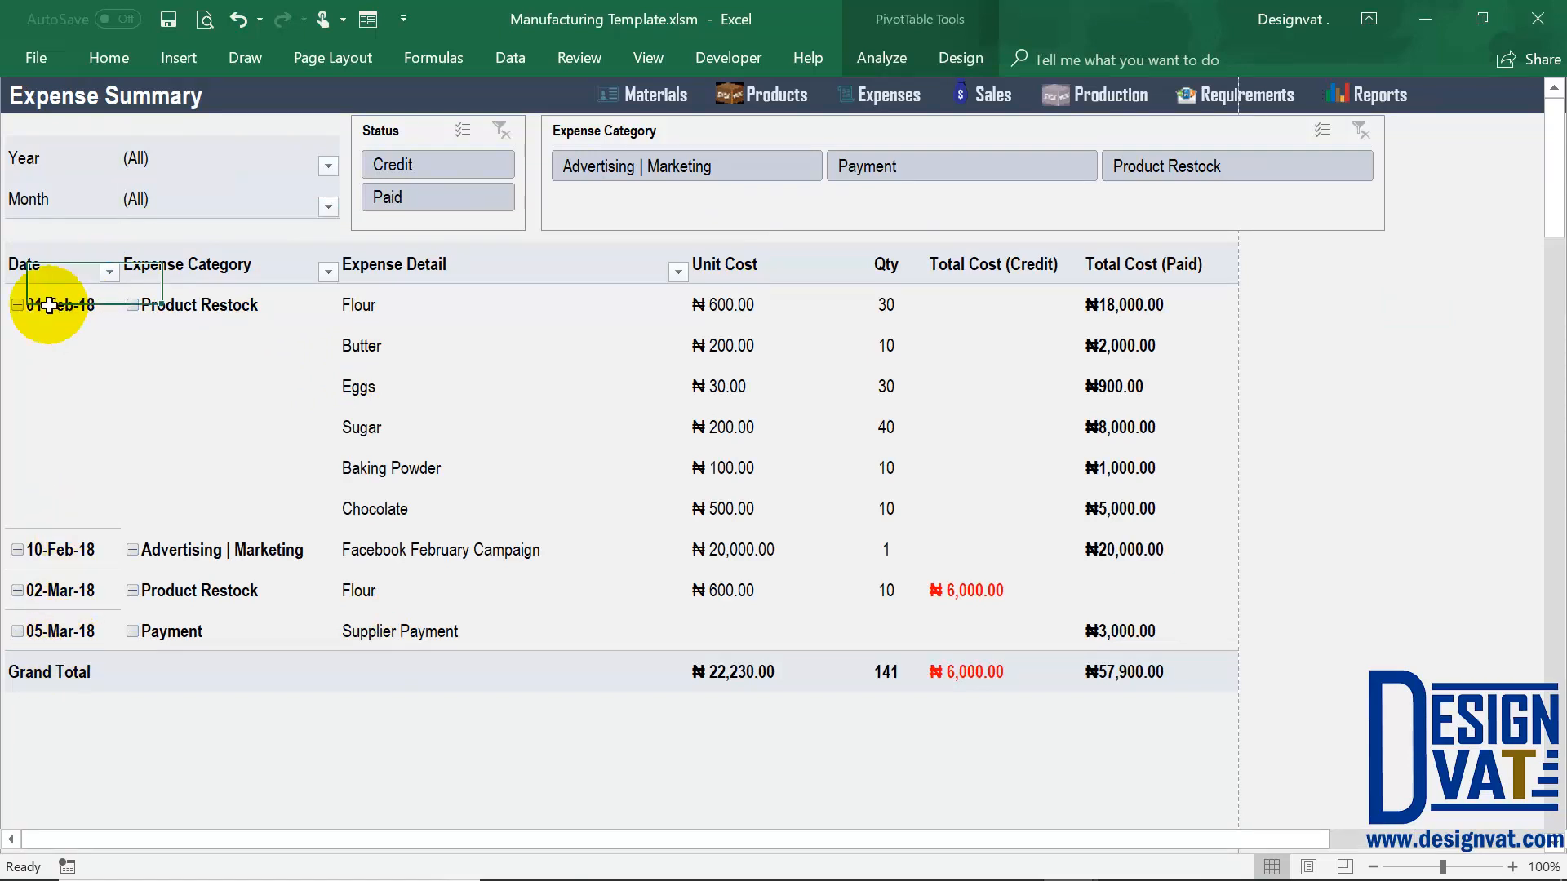
pyautogui.click(59, 636)
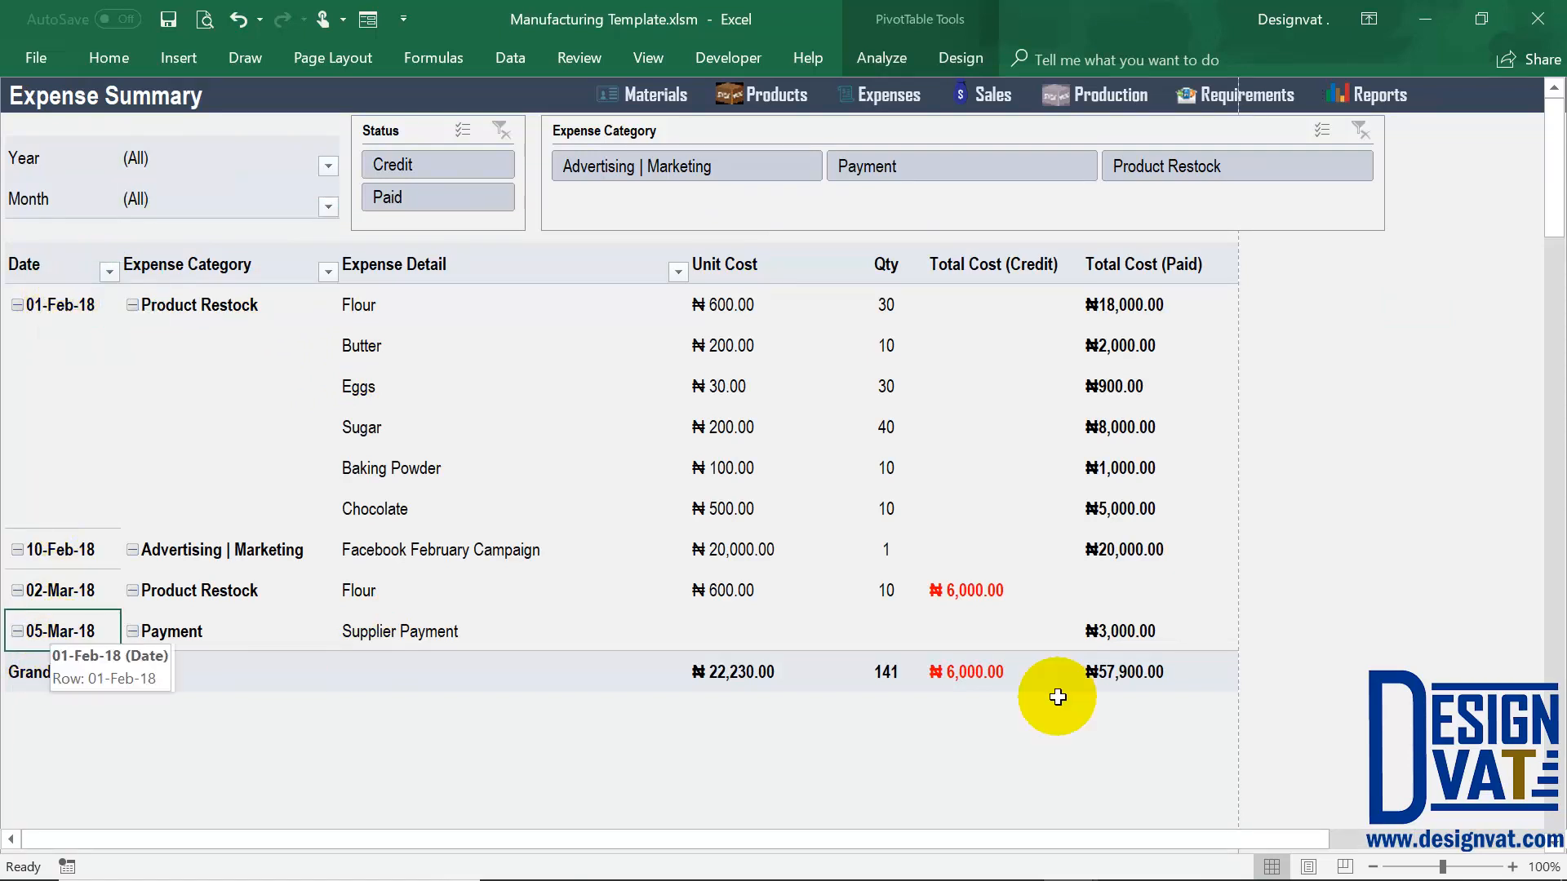
pyautogui.click(1116, 665)
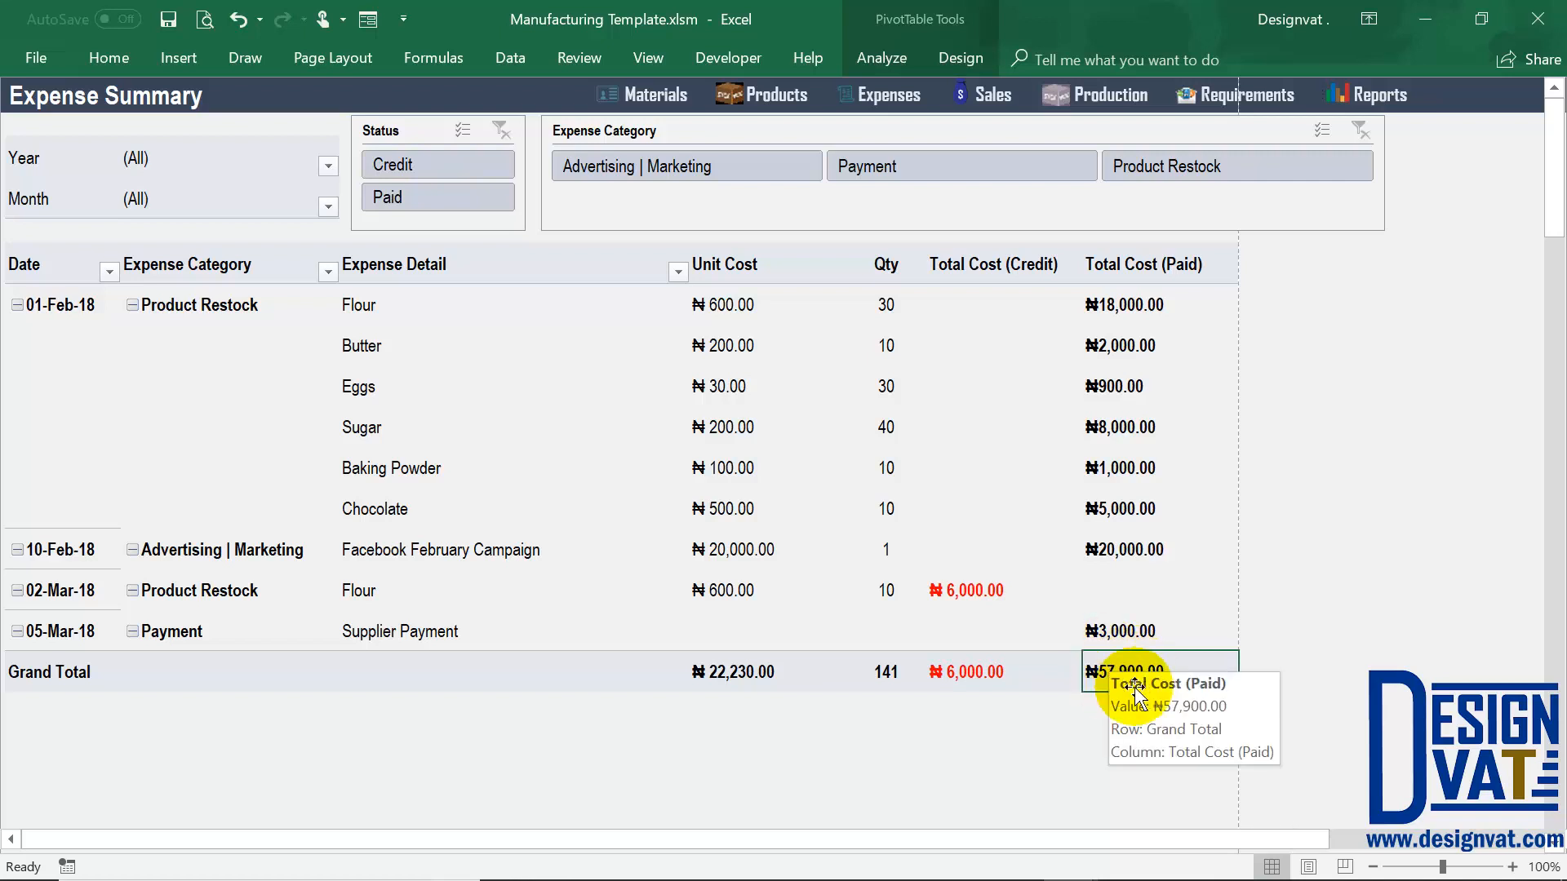
# Filter the expense summary's Month to February and select the grand total of Total Cost (Paid)
pyautogui.moveTo(223, 166); pyautogui.dragTo(221, 196)
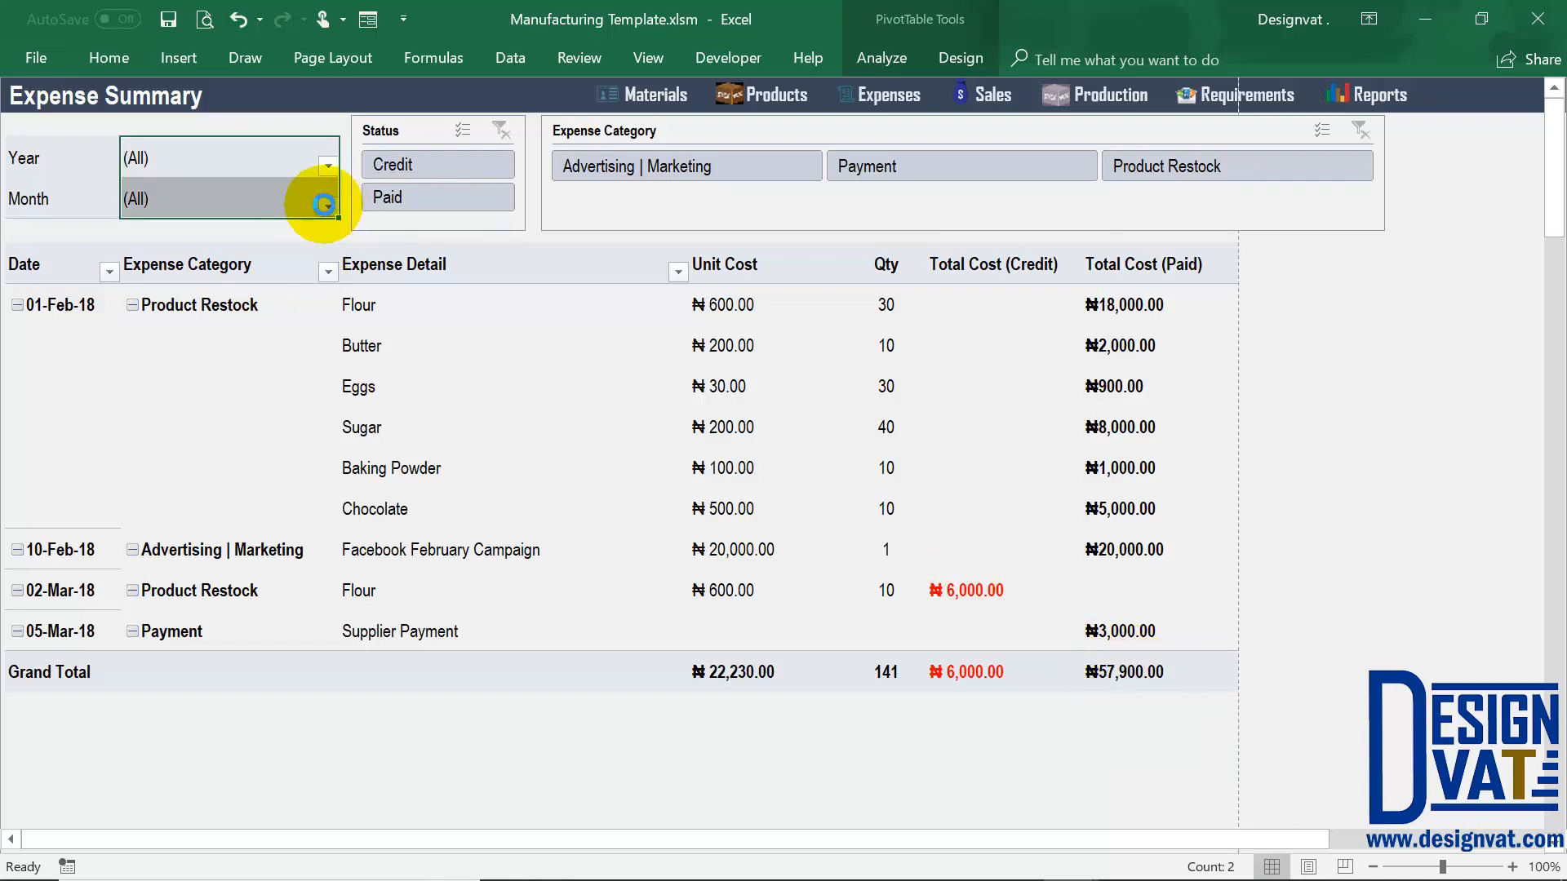
pyautogui.click(325, 204)
pyautogui.click(95, 281)
pyautogui.click(160, 523)
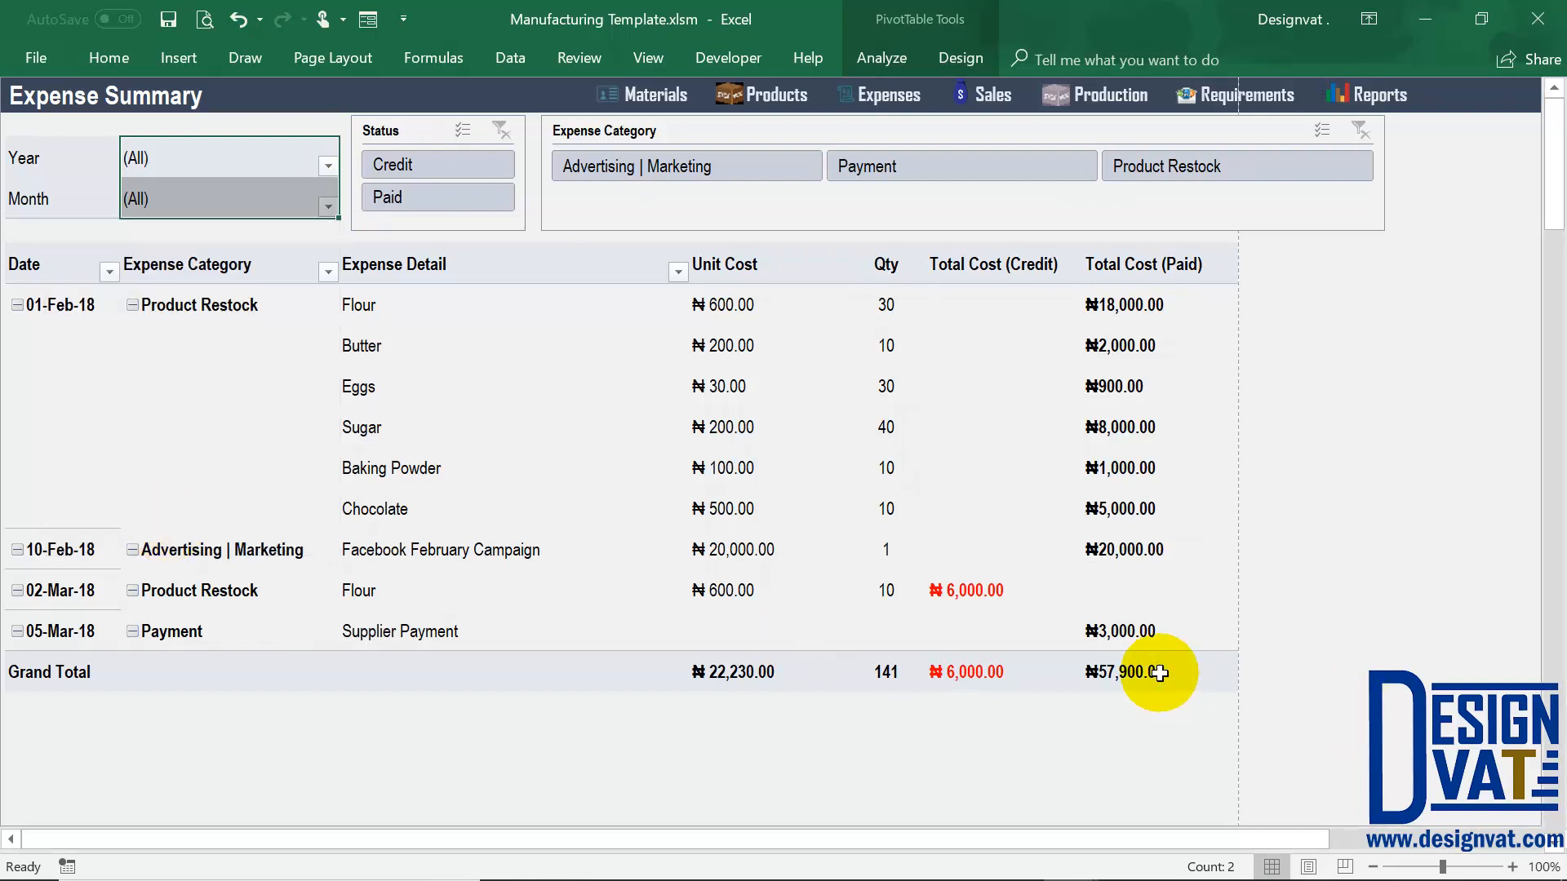
pyautogui.click(1134, 592)
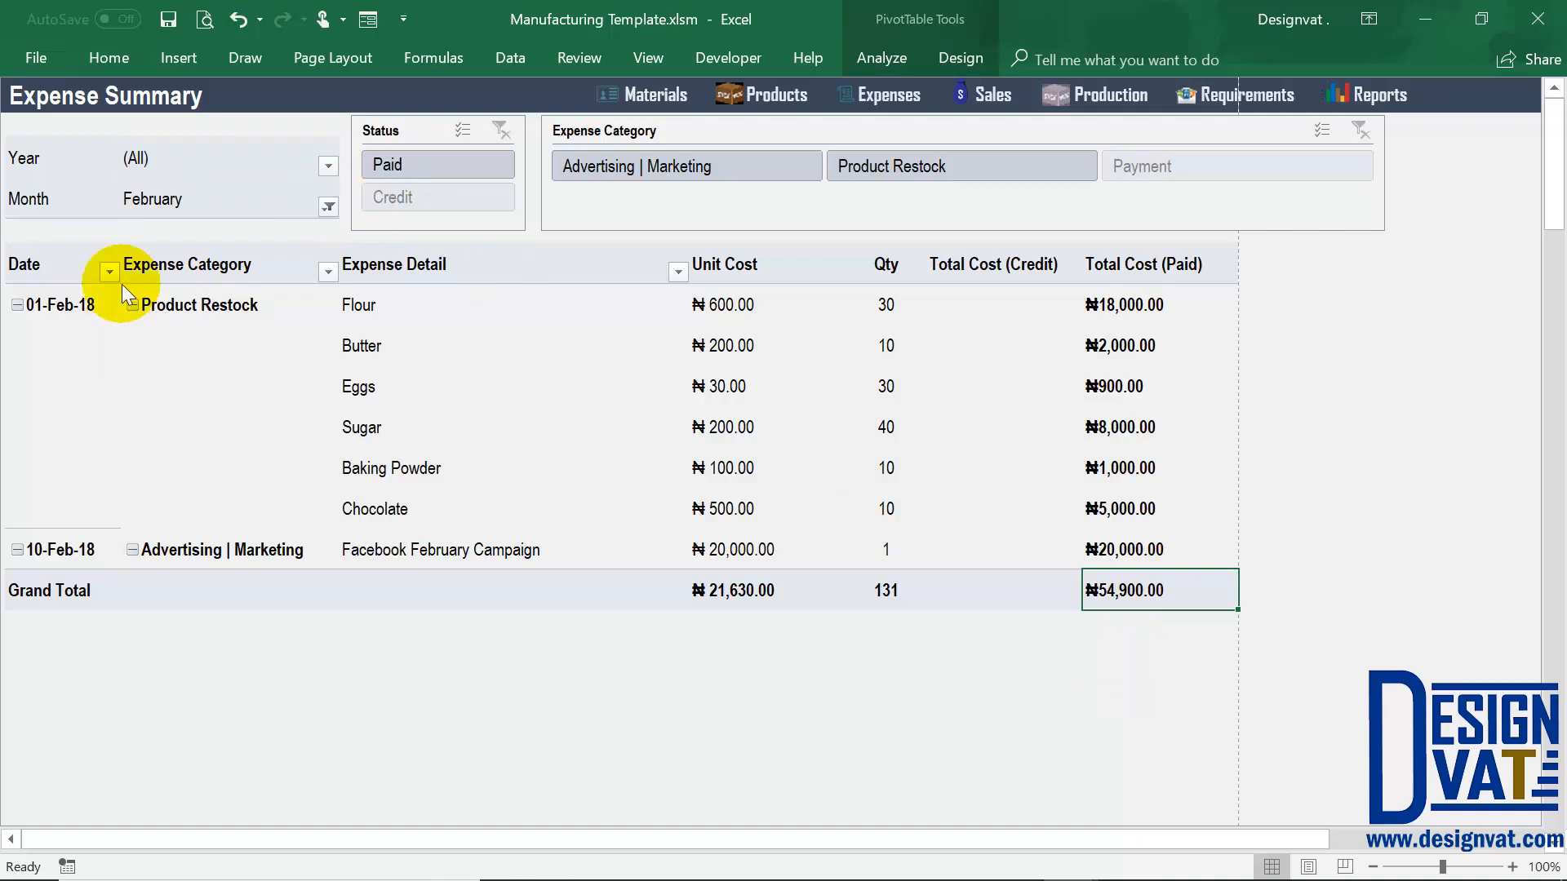
# Reset the expense summary's Month filter to (All) and restrict the Expense Category slicer to Product Restock
pyautogui.click(160, 524)
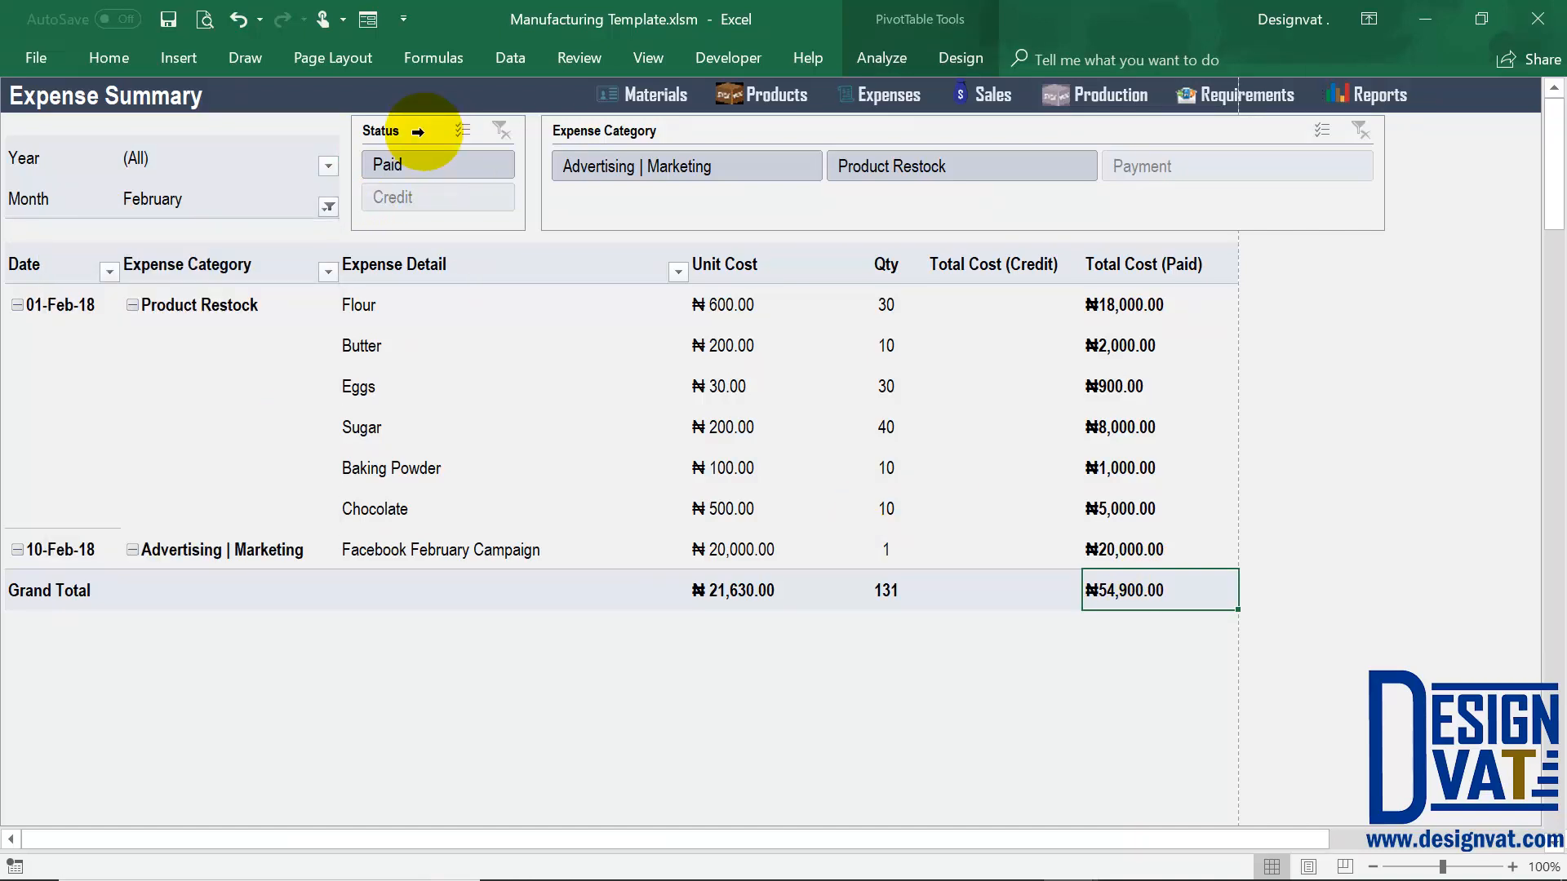
pyautogui.click(413, 165)
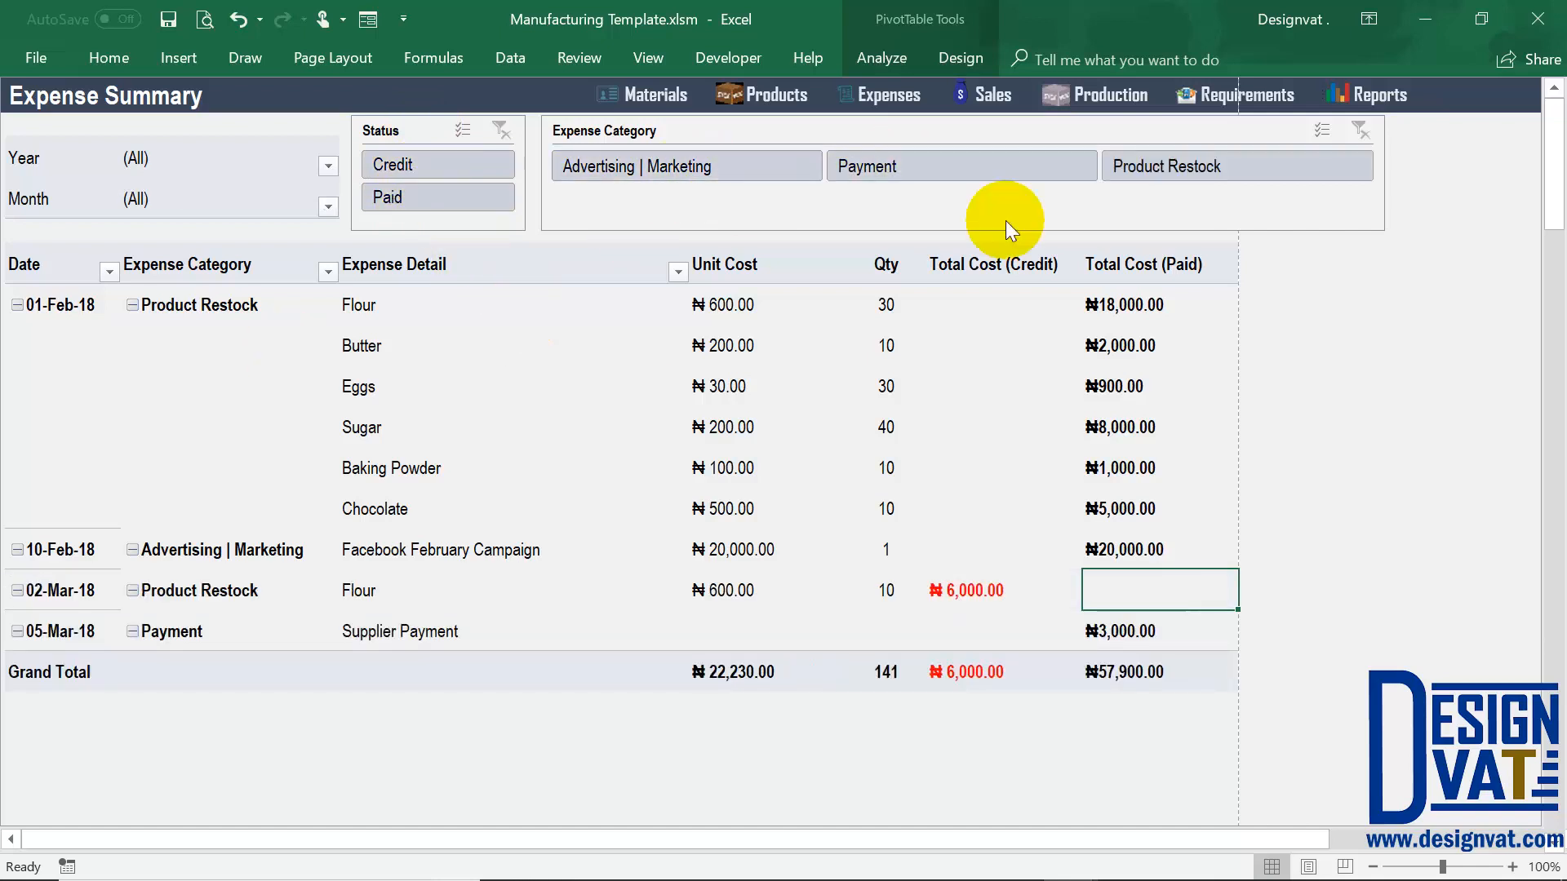
pyautogui.click(1165, 167)
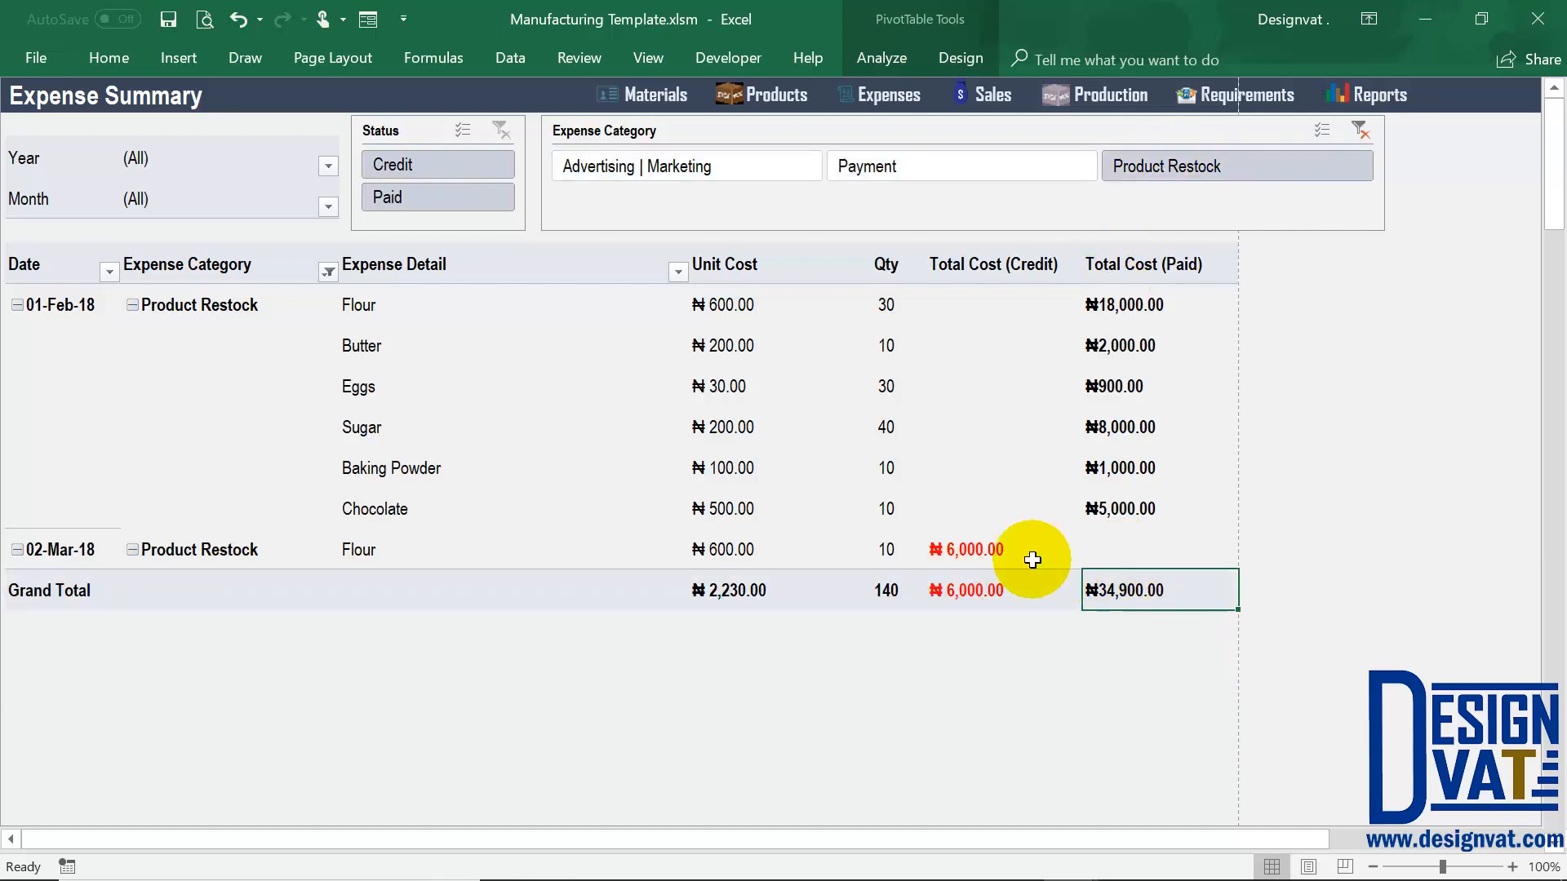
# Switch the Expense Category slicer to Advertising | Marketing, and clear the category filter to include all expense categories
pyautogui.moveTo(220, 154); pyautogui.dragTo(211, 201)
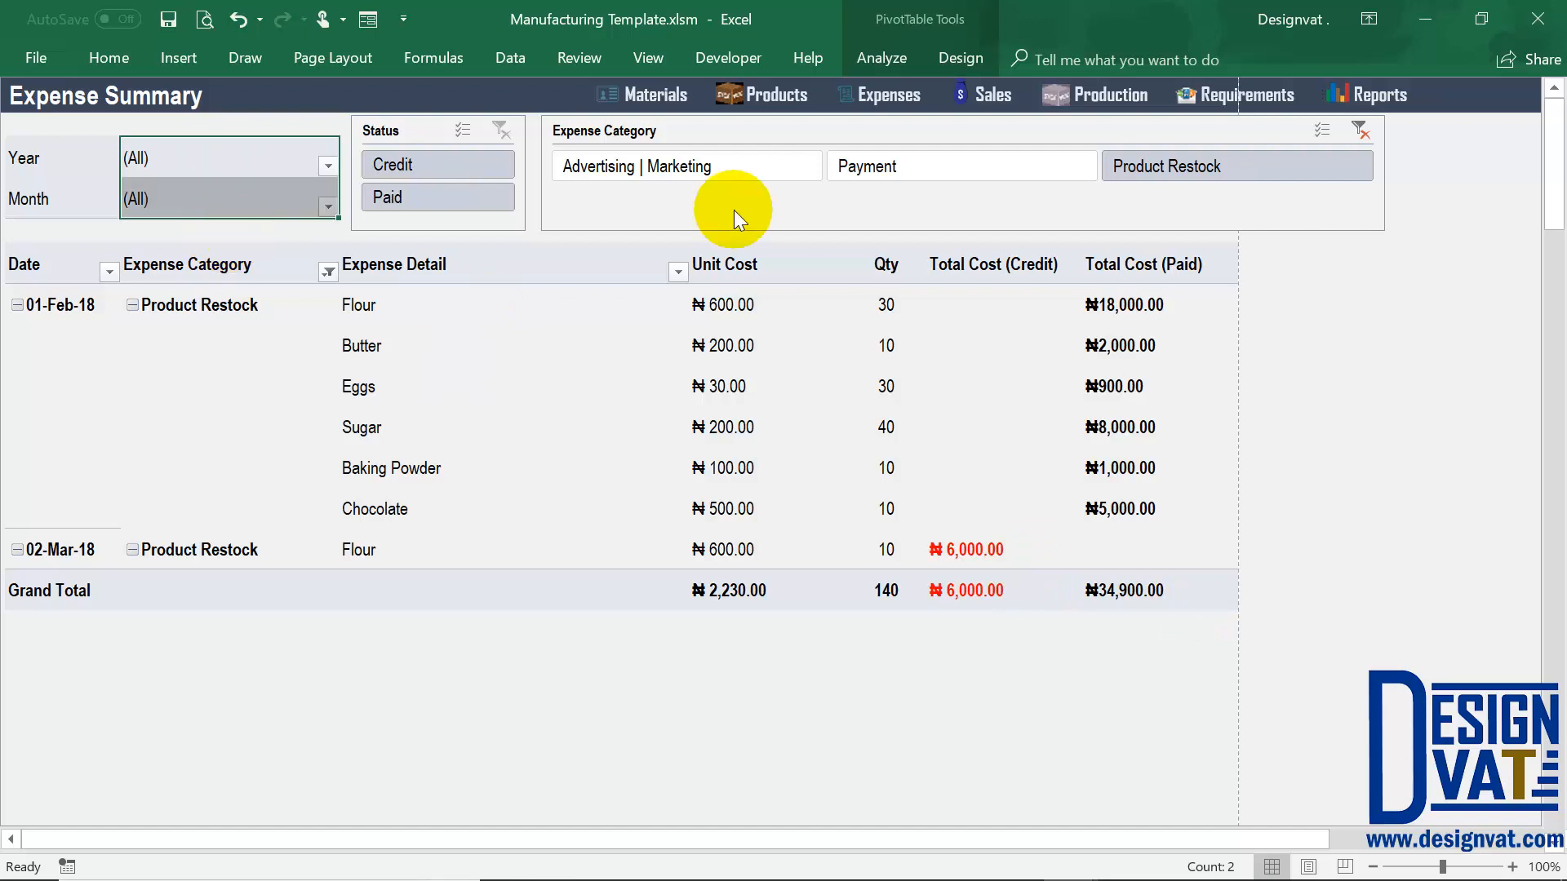
pyautogui.click(709, 162)
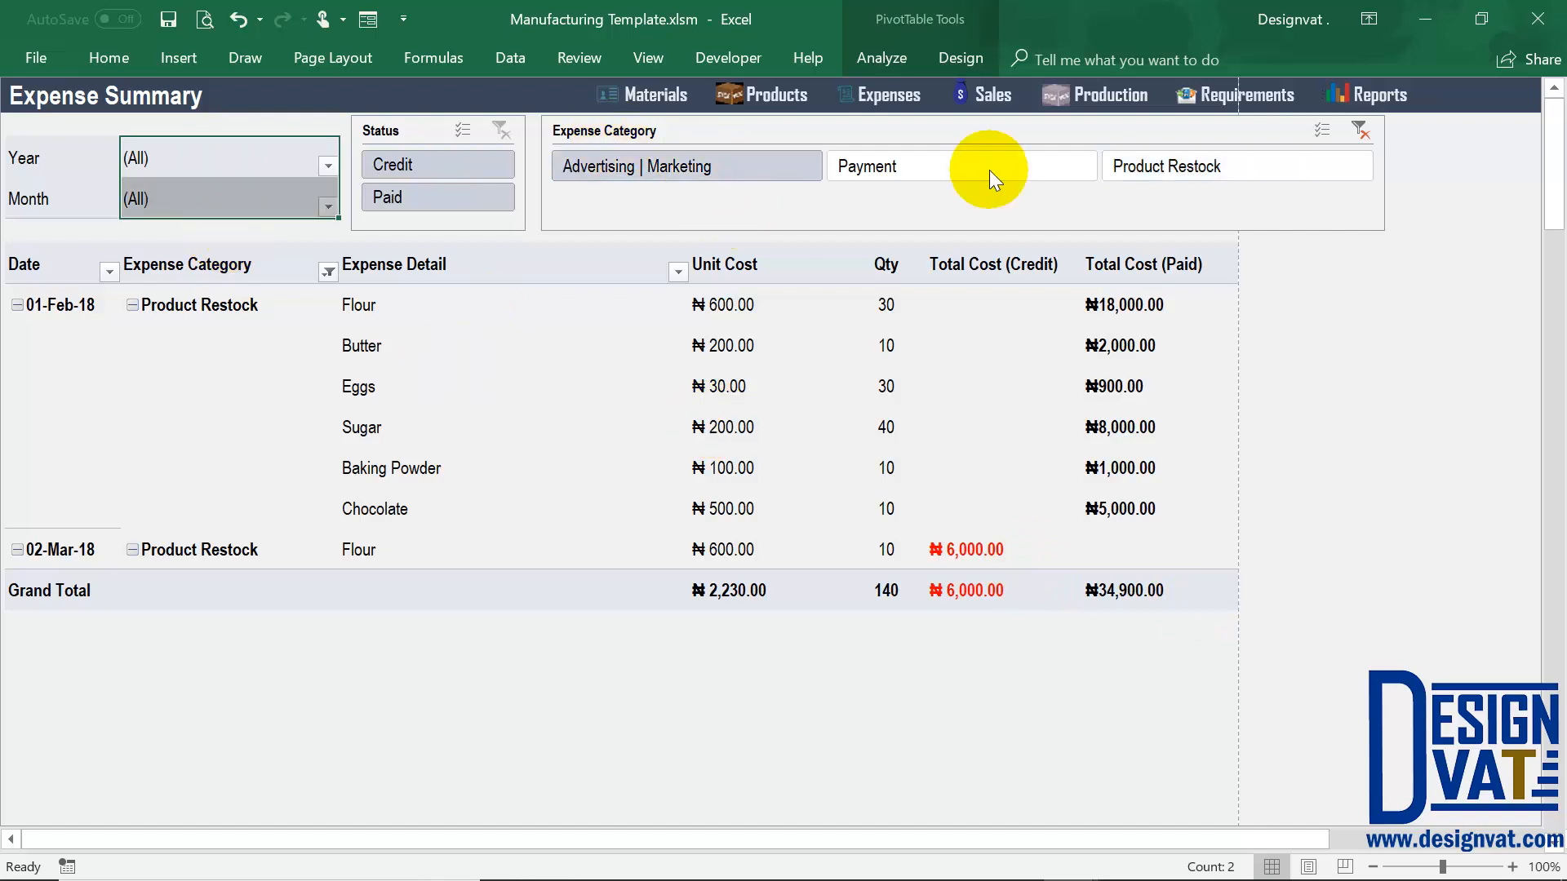
pyautogui.click(1356, 125)
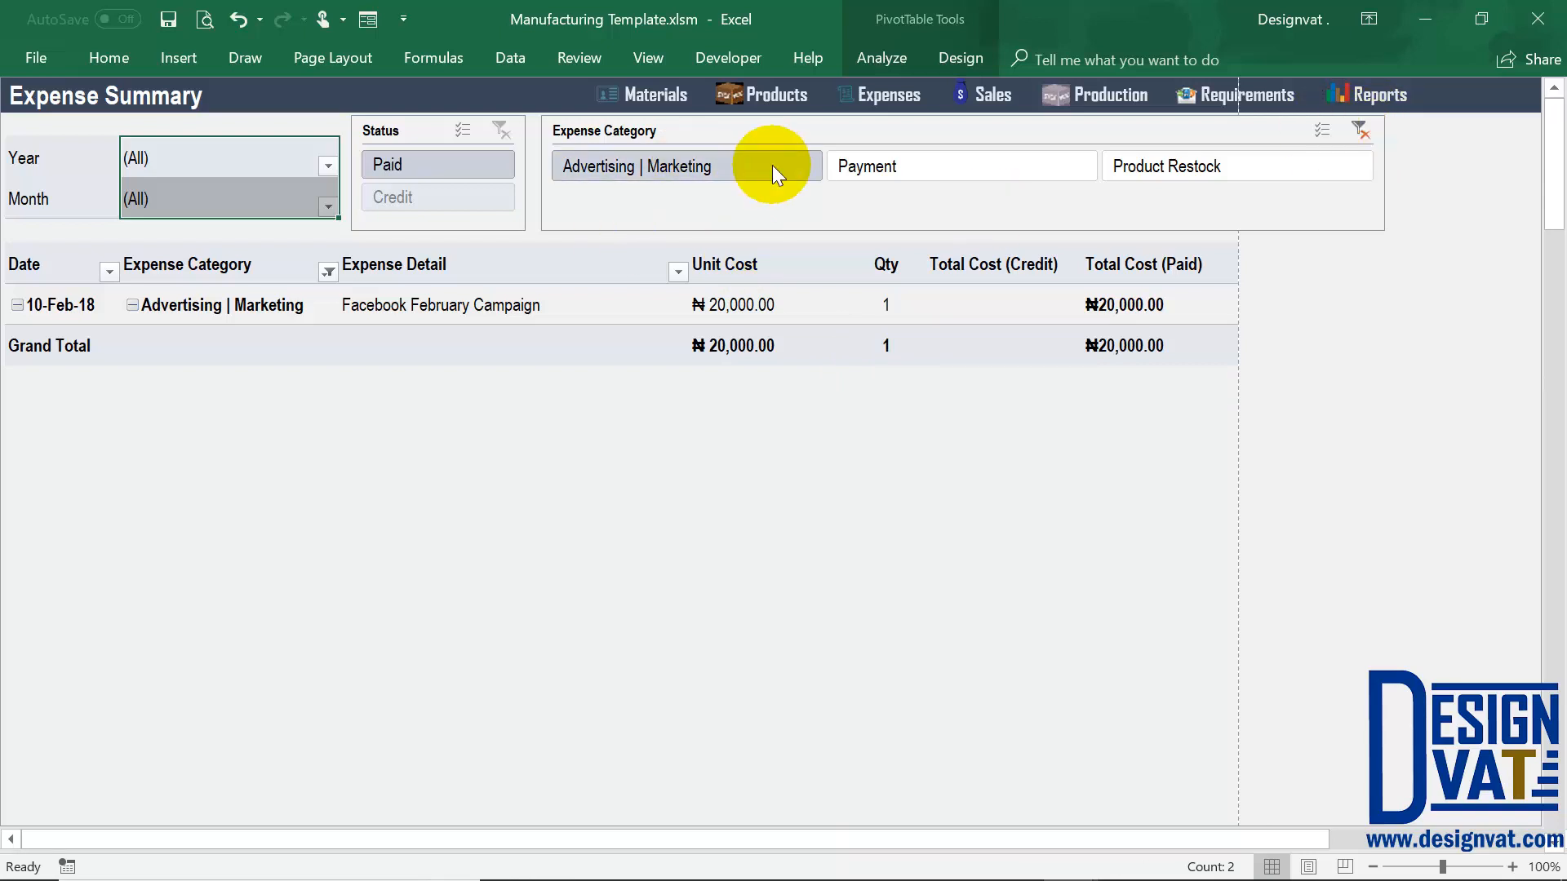
pyautogui.moveTo(772, 166); pyautogui.dragTo(1246, 160)
# Open the Monthly Usage Breakdown report from the Reports dashboard and look over the raw materials listed for Vanilla Cake
pyautogui.click(1372, 86)
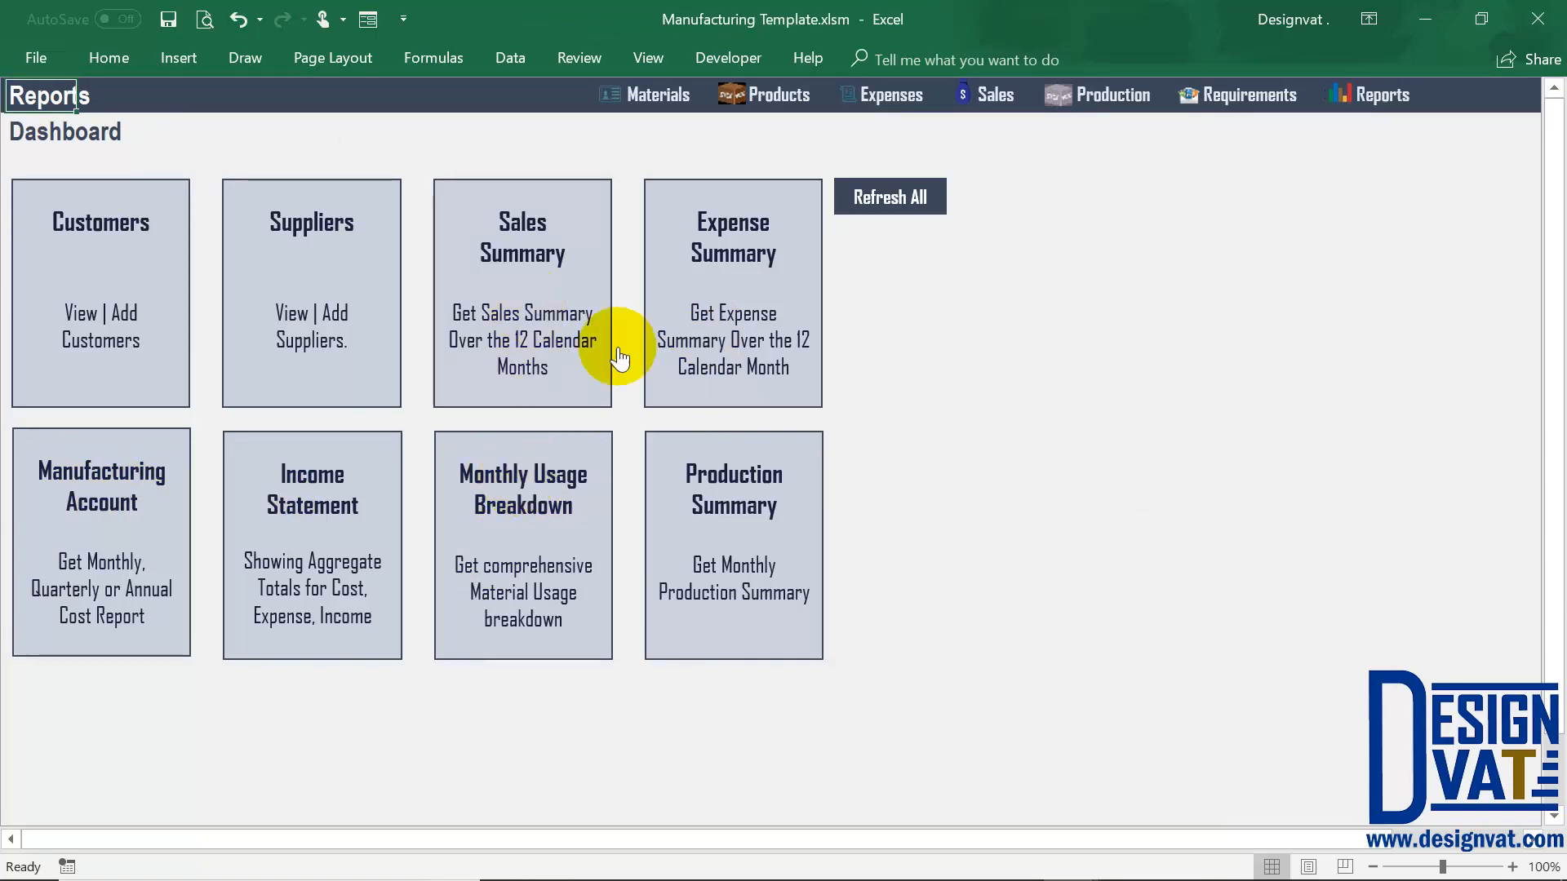
pyautogui.click(555, 544)
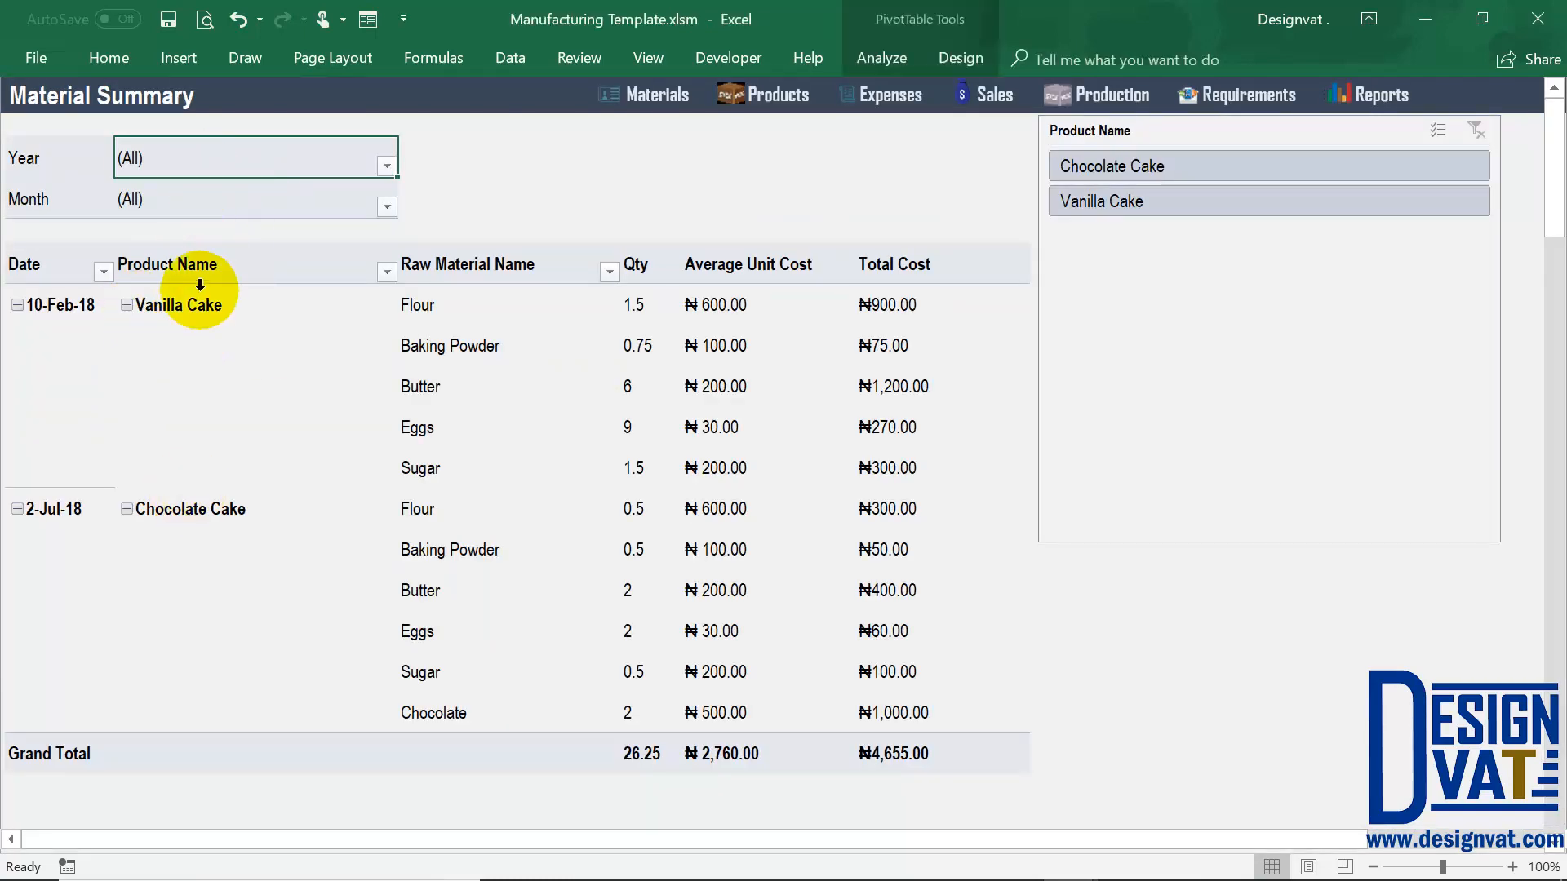
pyautogui.click(244, 308)
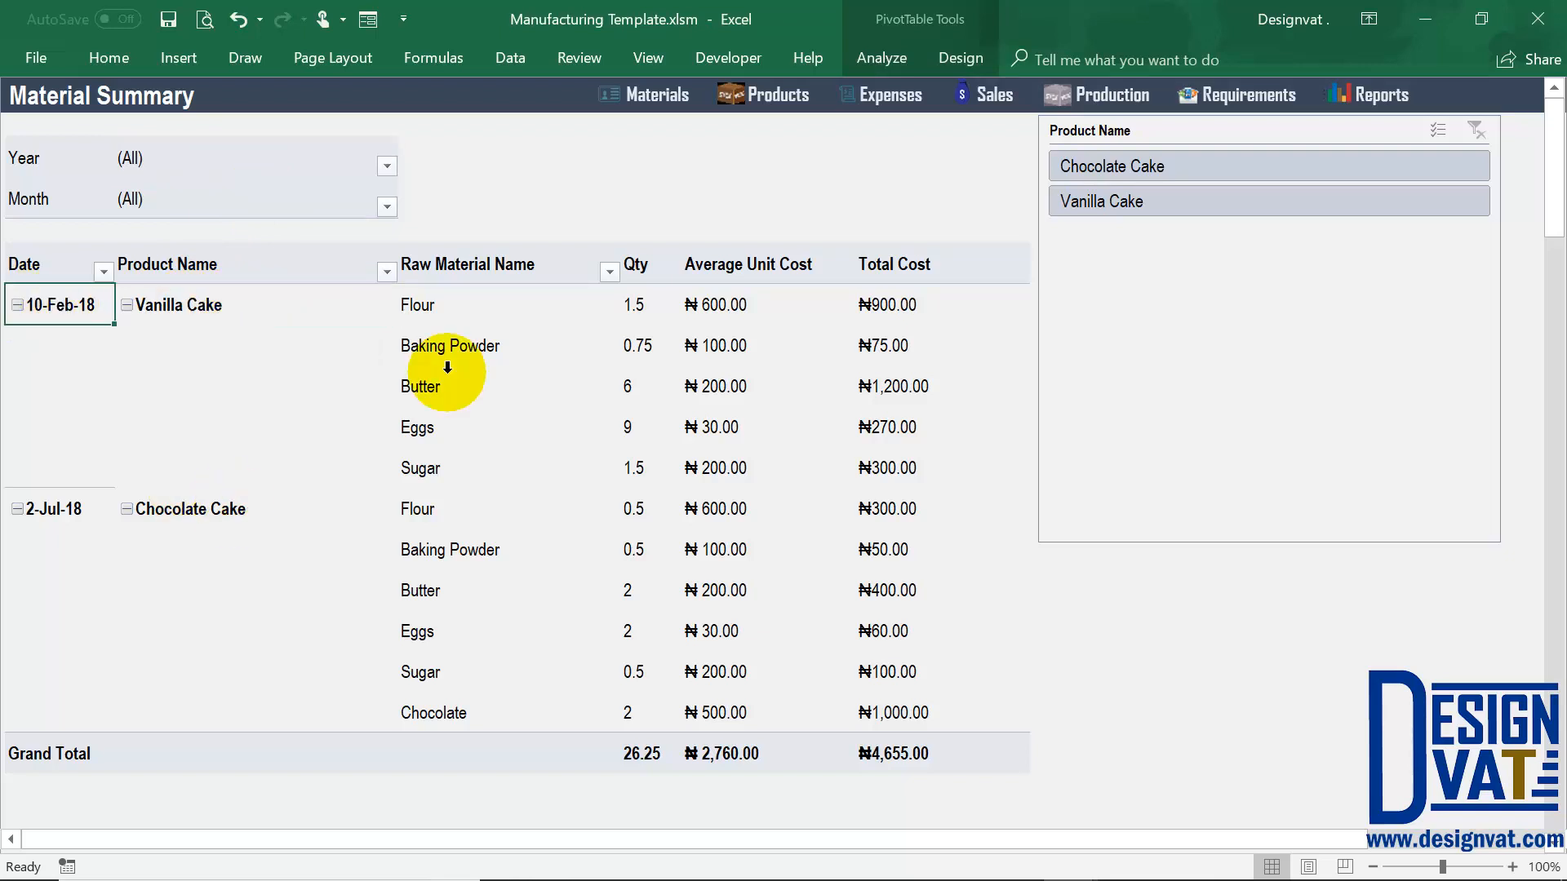
pyautogui.click(413, 305)
pyautogui.moveTo(432, 409); pyautogui.dragTo(430, 467)
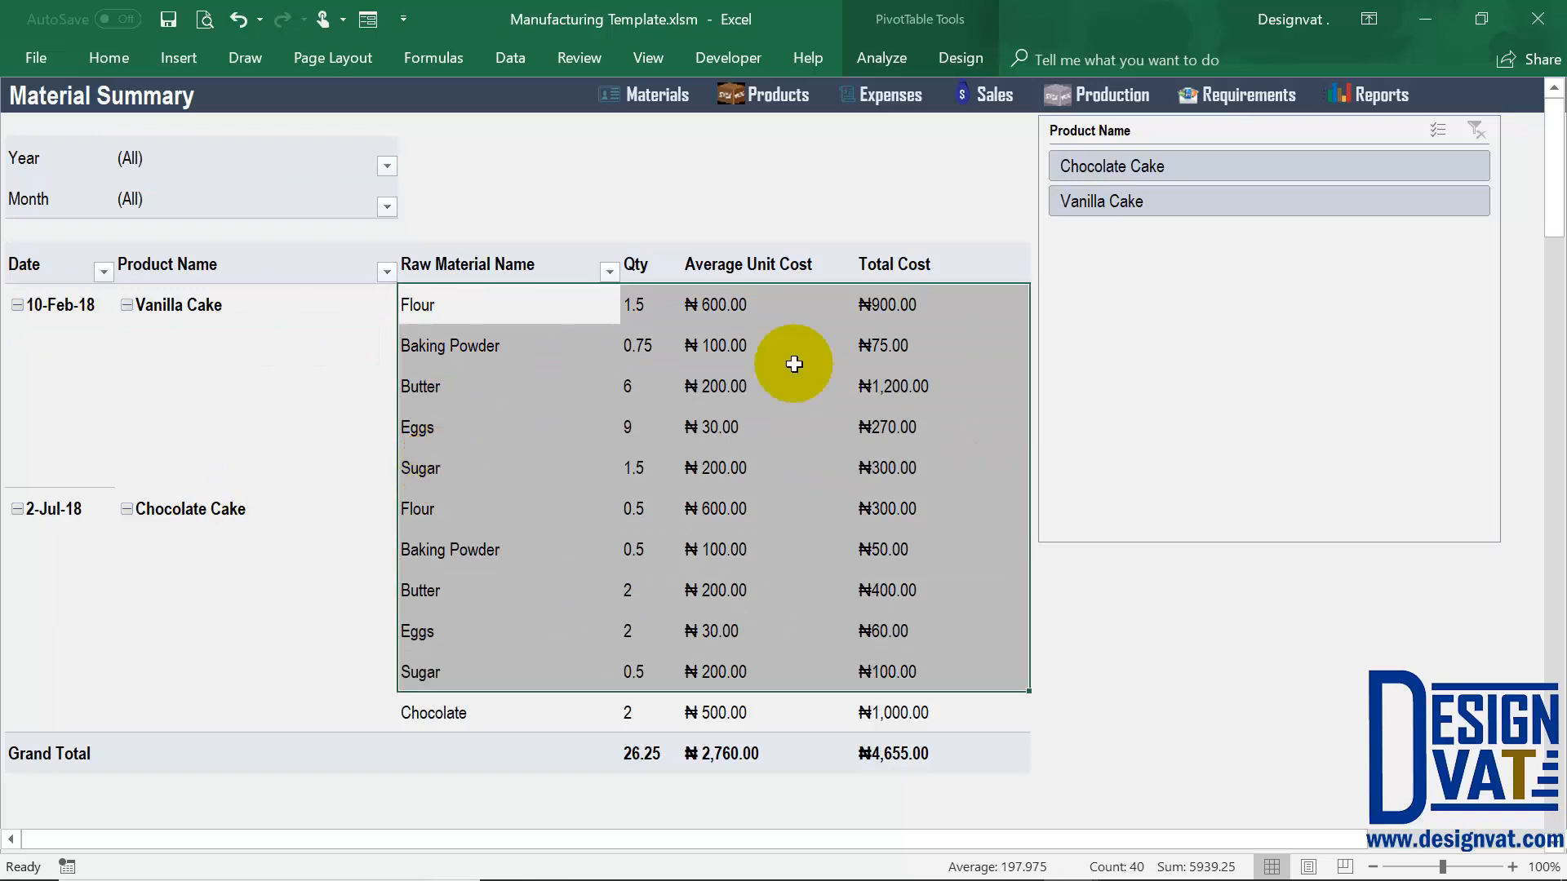
# Examine the quantity, average unit cost and total cost of Vanilla Cake's raw materials, and the overall material cost grand total
pyautogui.click(646, 305)
pyautogui.moveTo(750, 303); pyautogui.dragTo(746, 466)
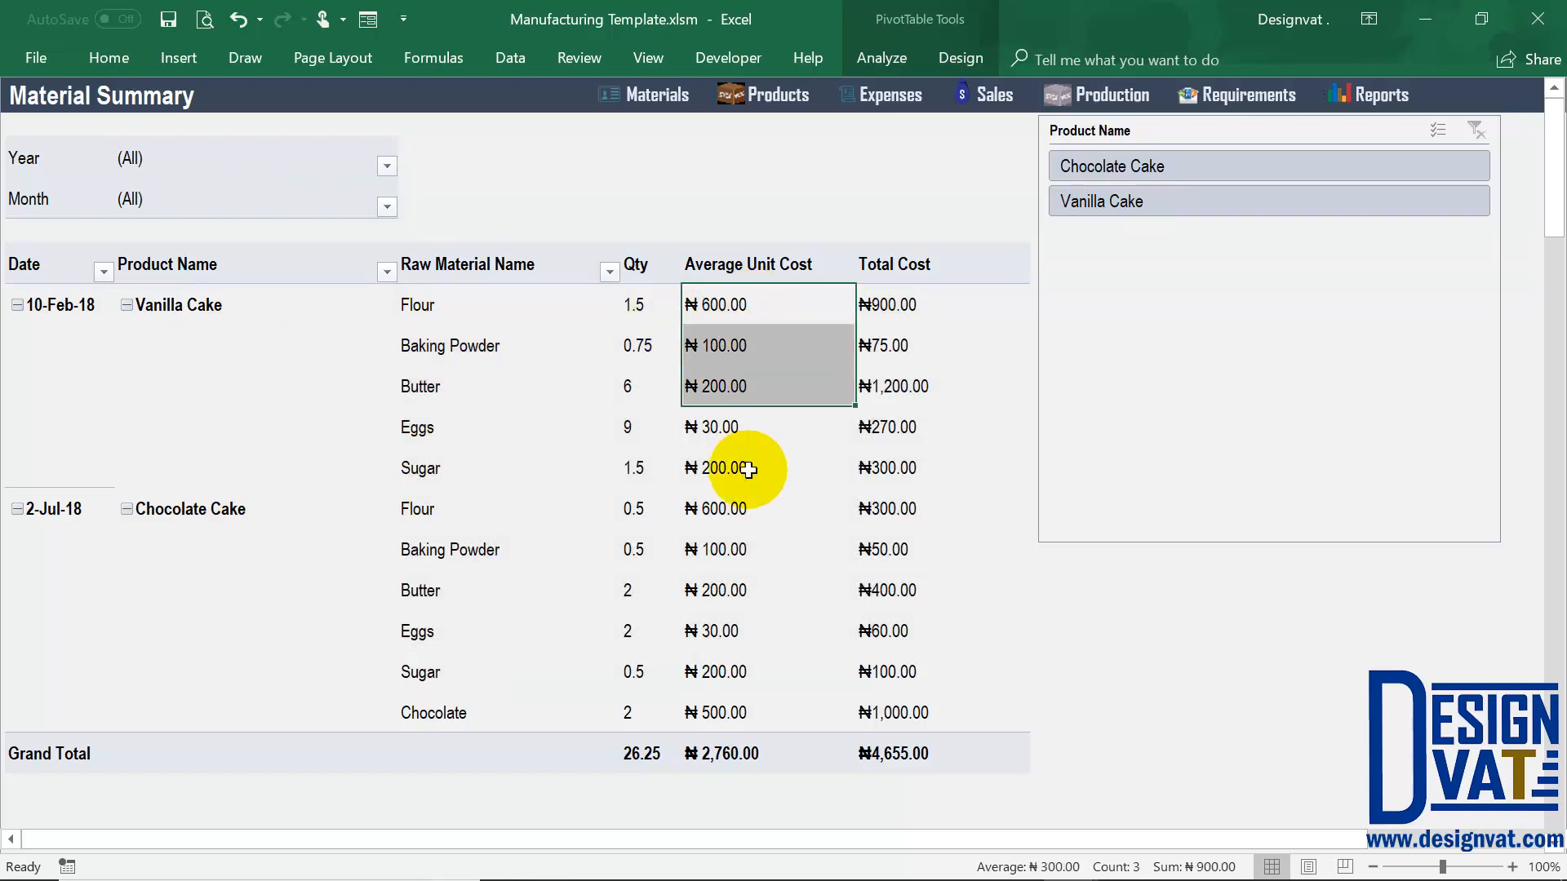
pyautogui.moveTo(896, 305); pyautogui.dragTo(899, 464)
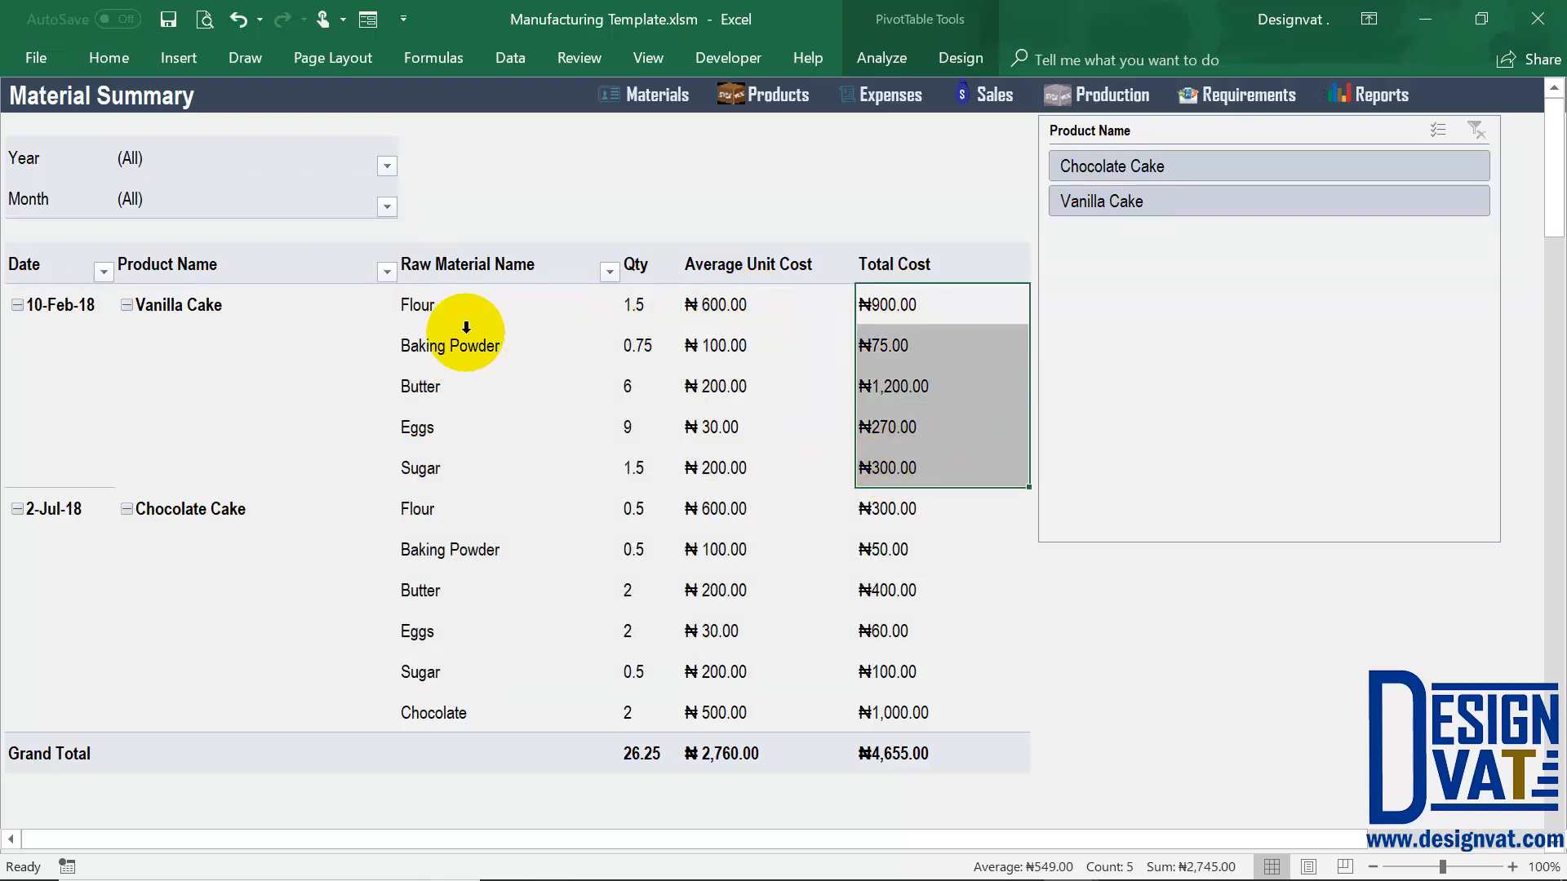
pyautogui.moveTo(899, 304); pyautogui.dragTo(889, 469)
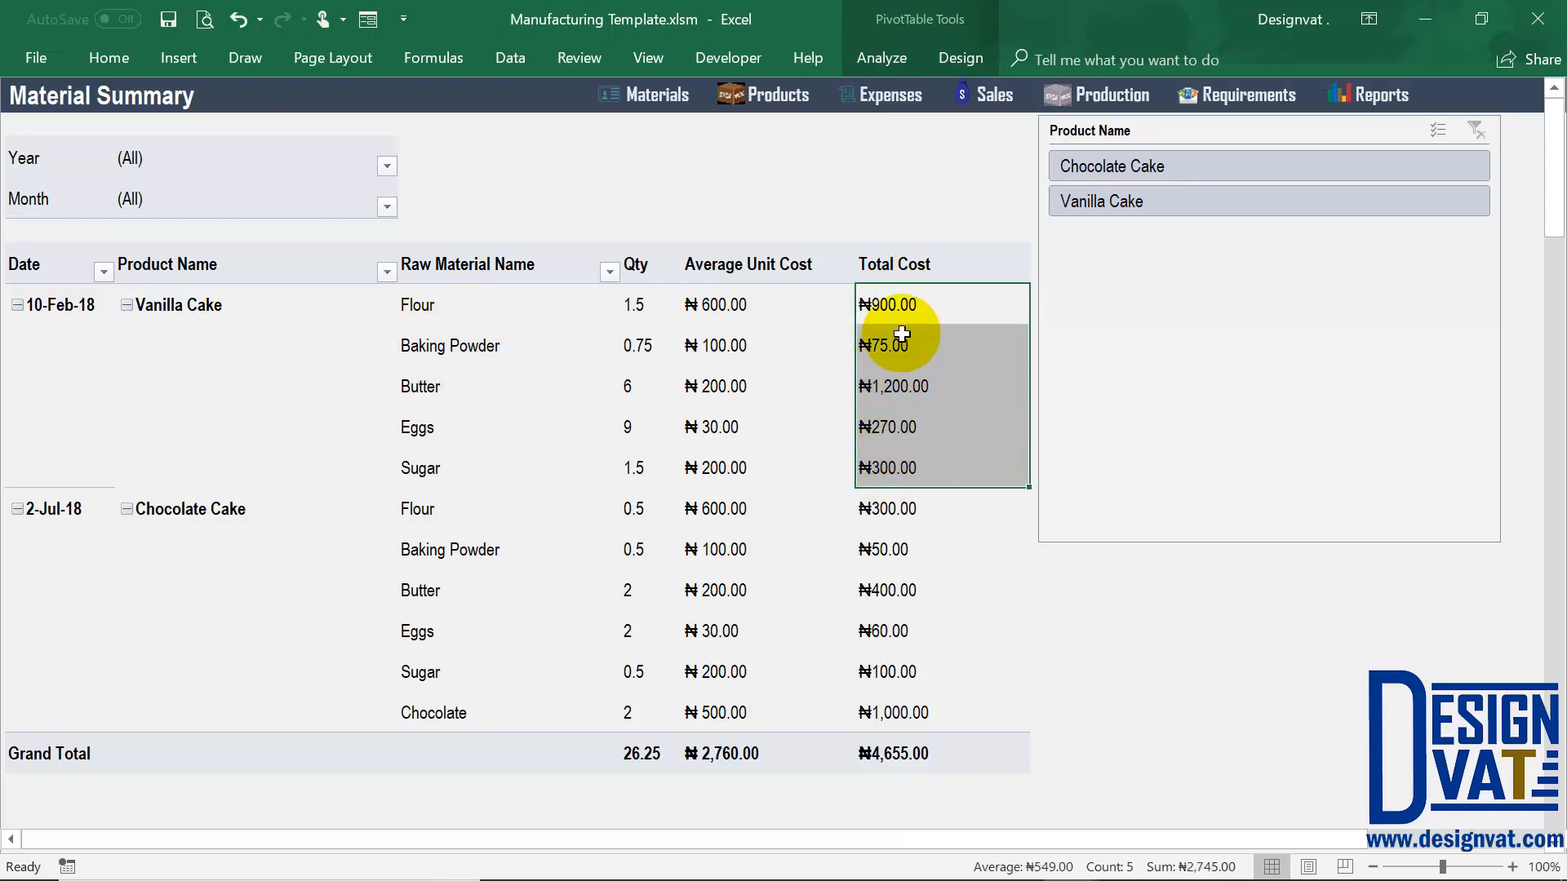
pyautogui.click(204, 306)
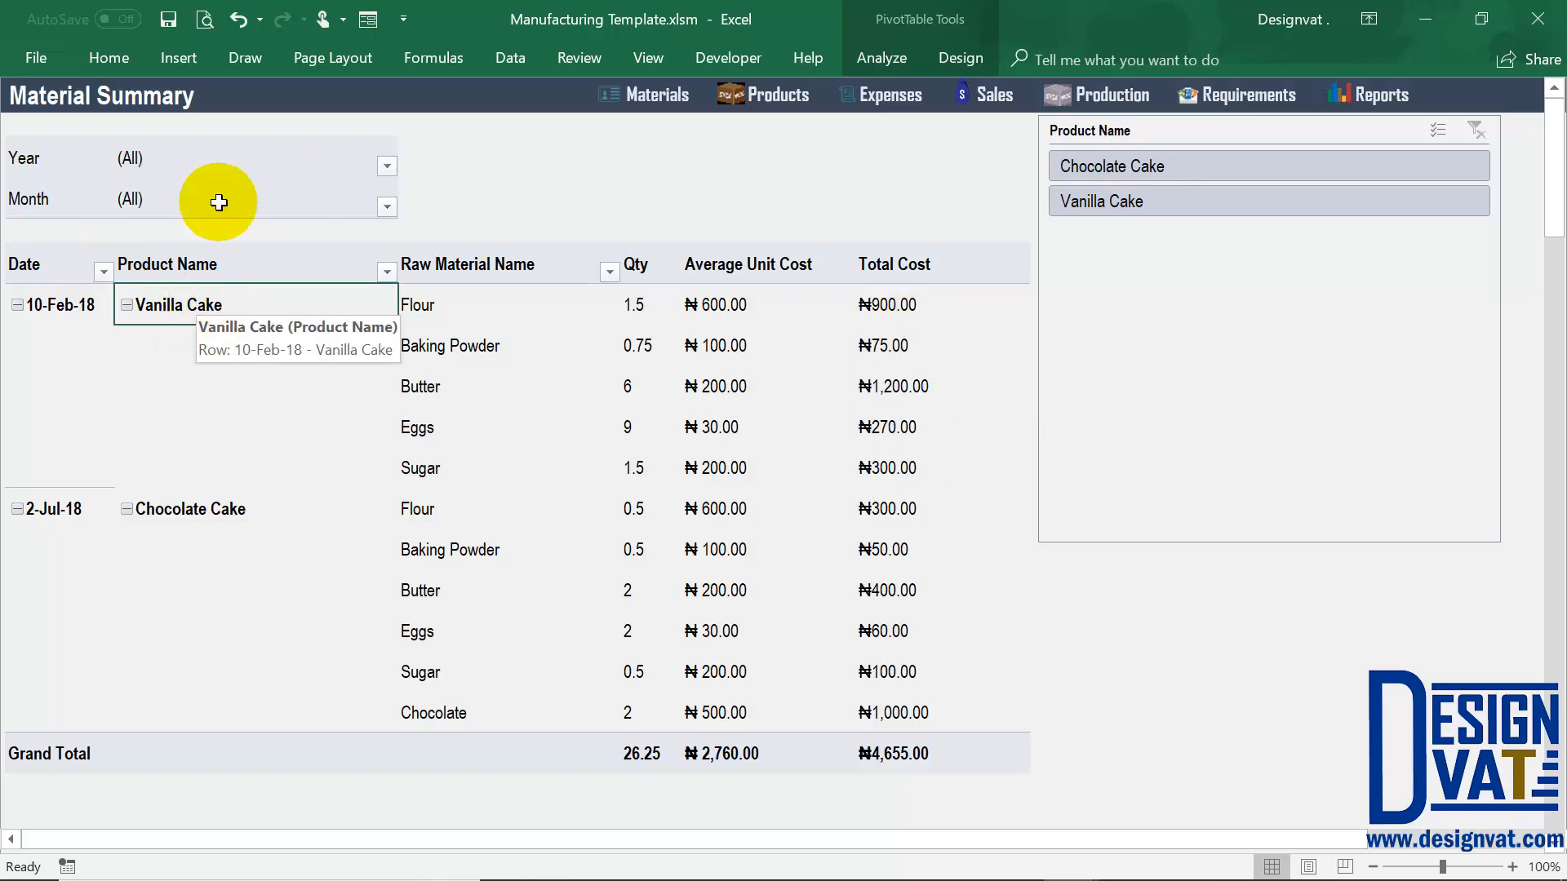
pyautogui.click(895, 771)
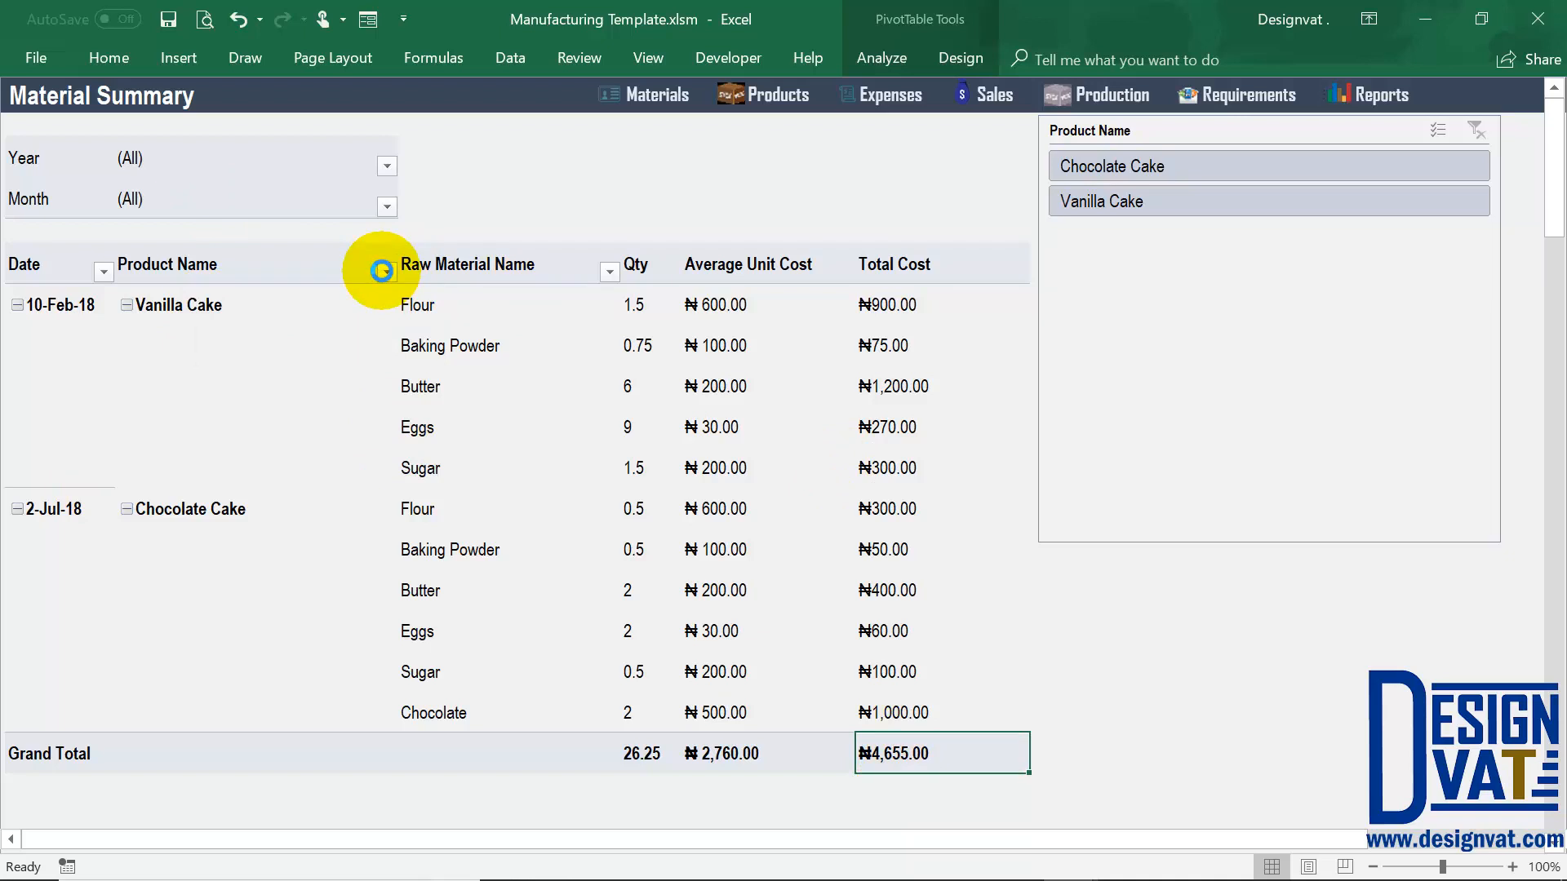
# Review the Product Name, Month and Year filter choices of the material summary without applying any, and select the Vanilla Cake entry
pyautogui.click(382, 270)
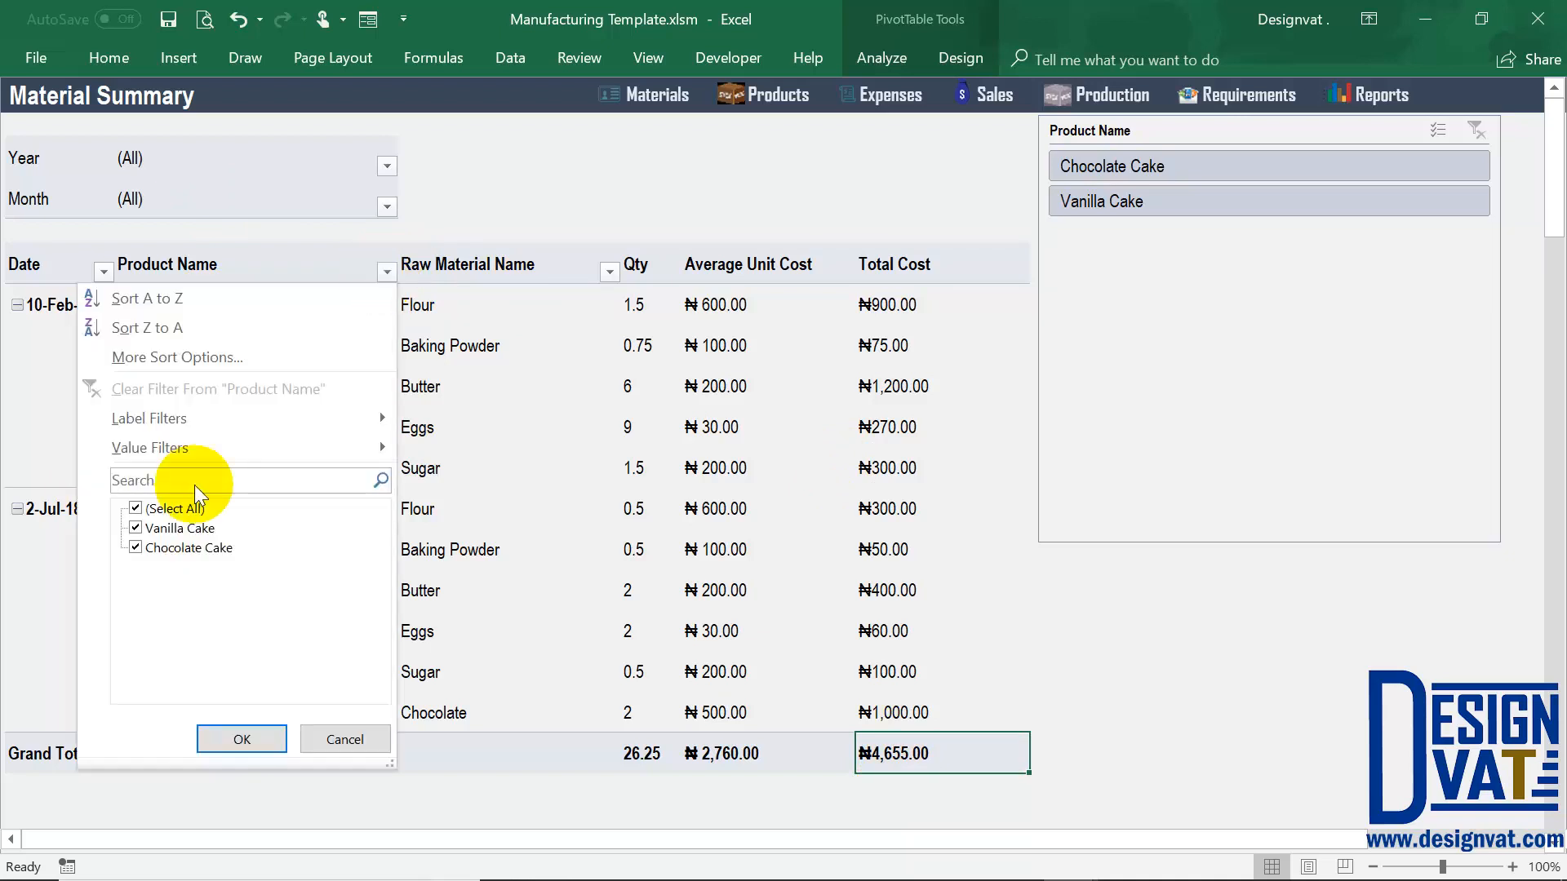
pyautogui.click(338, 740)
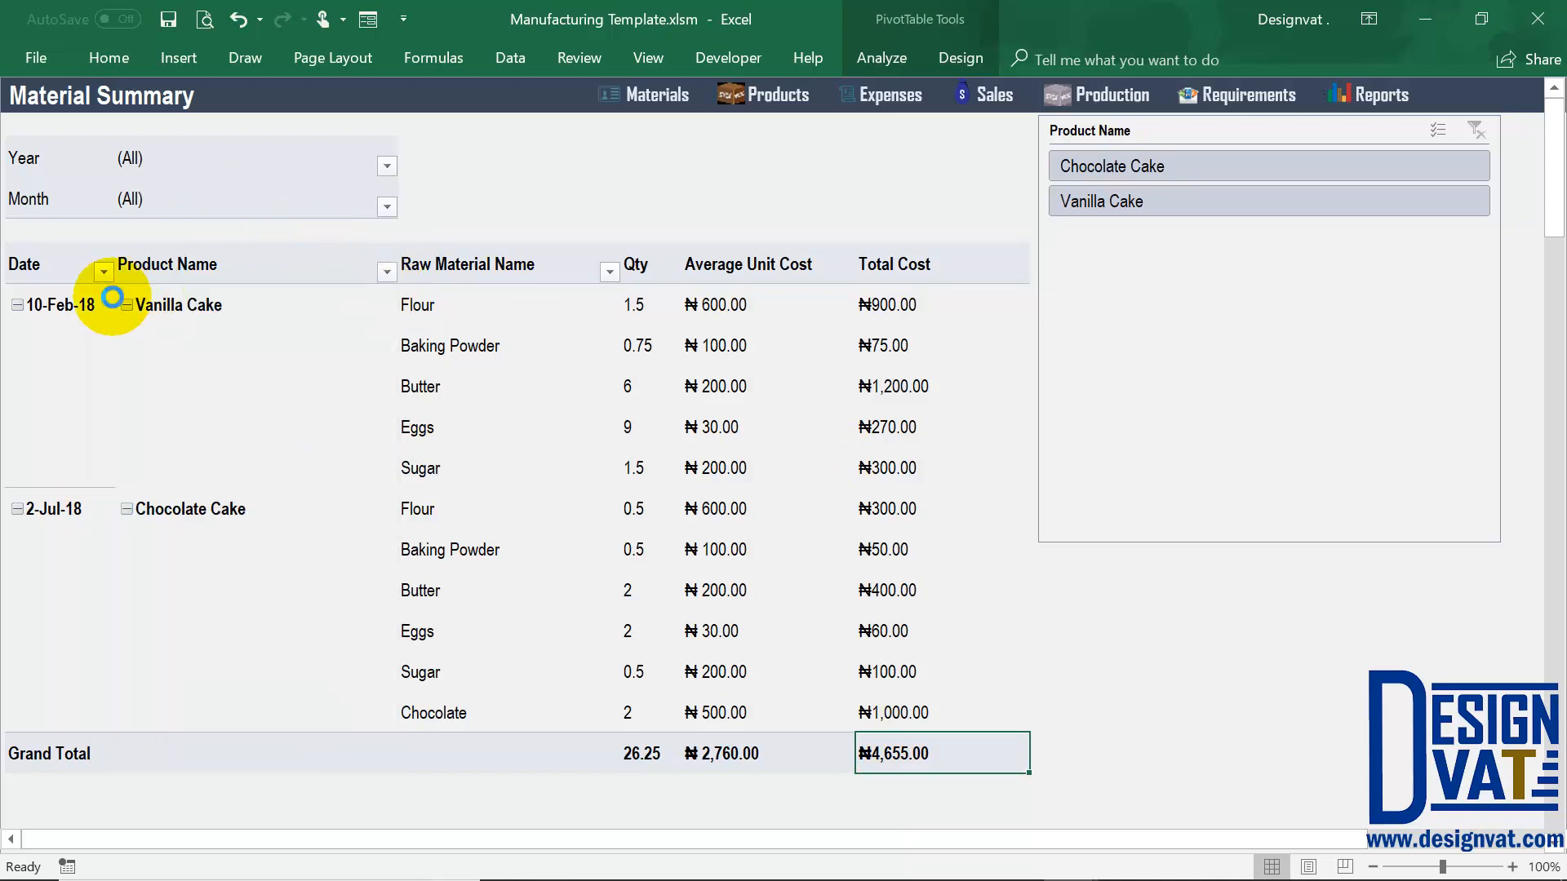
pyautogui.click(386, 206)
pyautogui.click(414, 243)
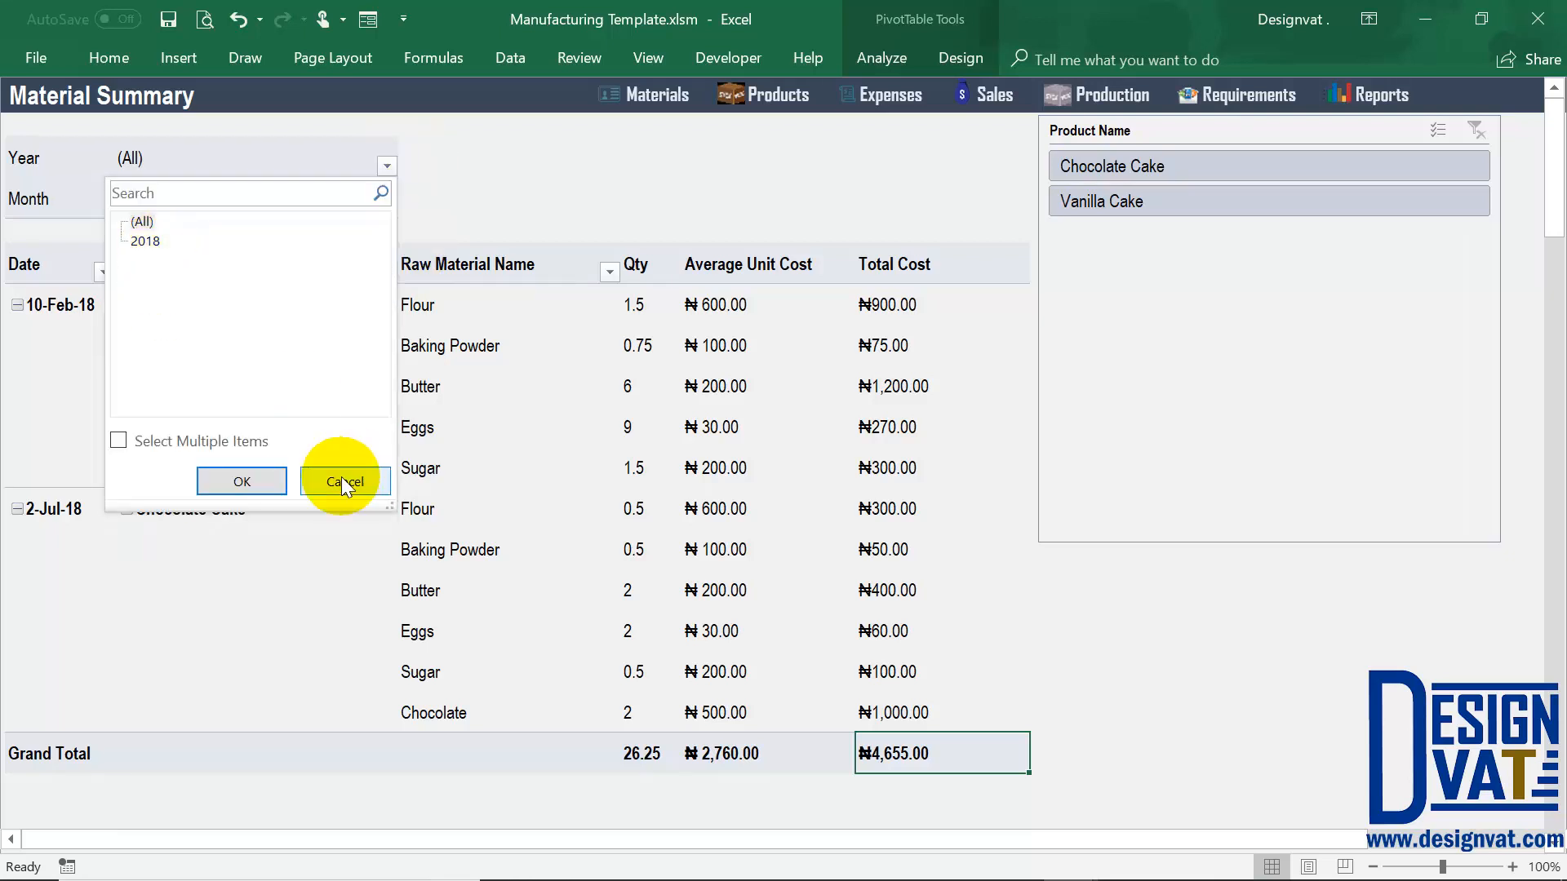
pyautogui.click(342, 481)
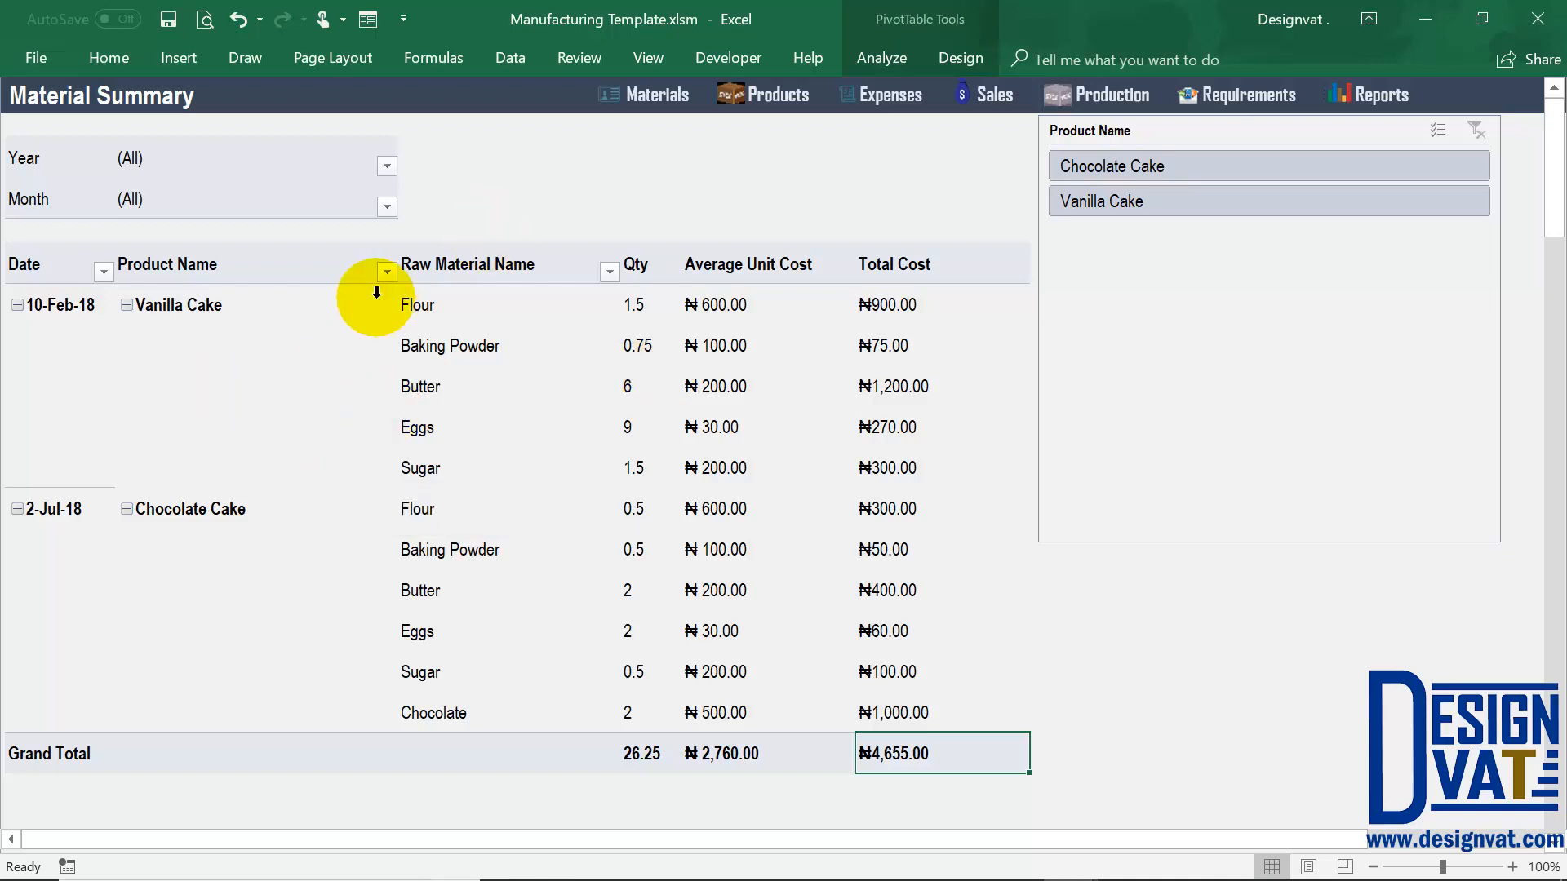
pyautogui.click(201, 305)
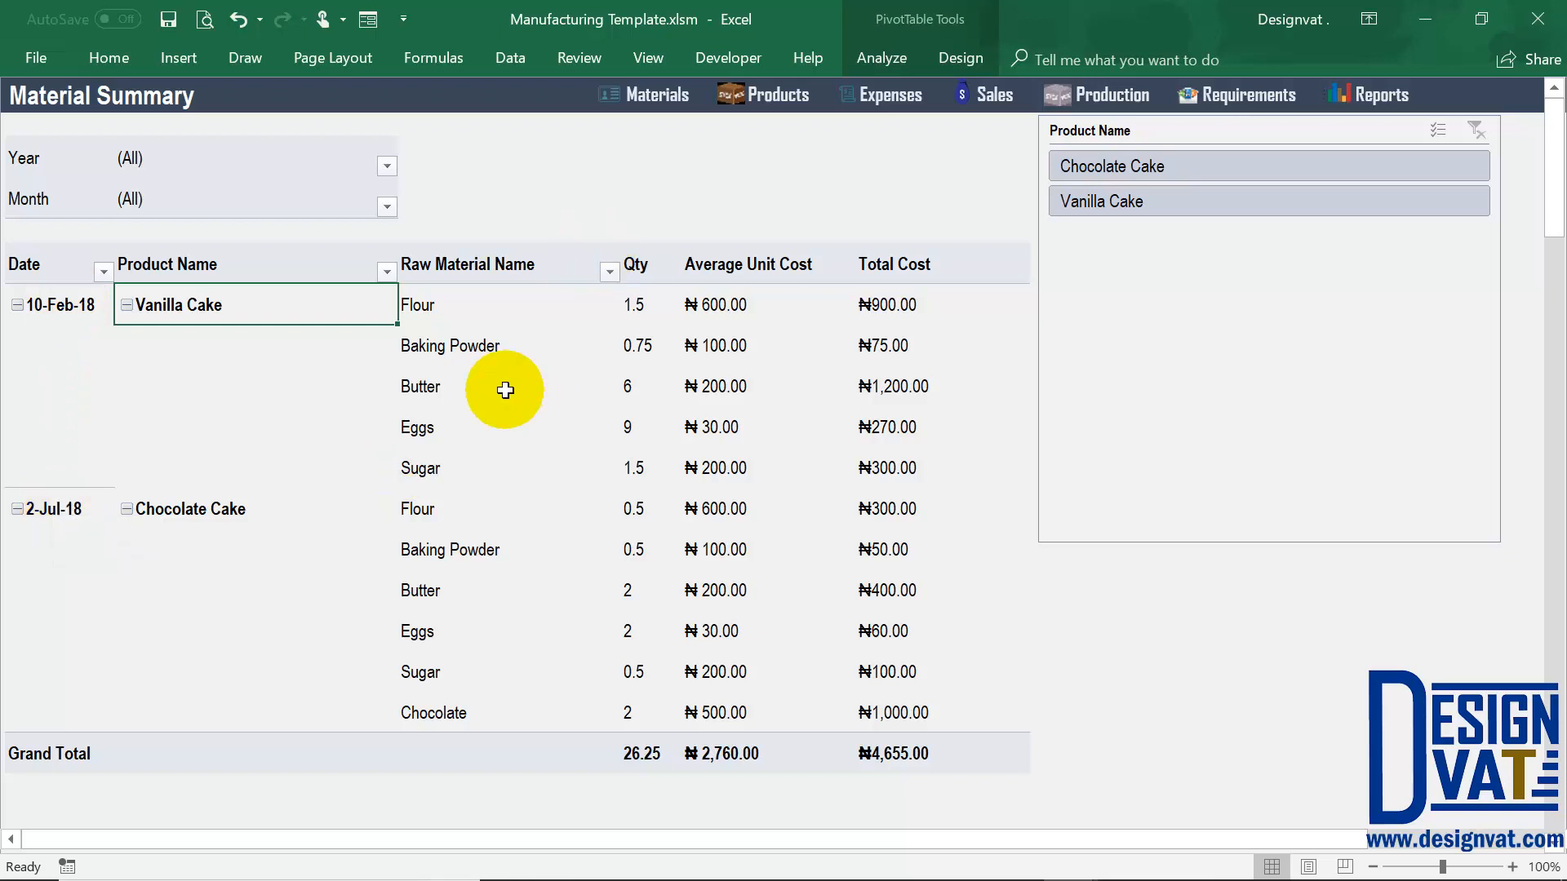
# Open the Production Summary report from the Reports dashboard and select the produced quantities of Vanilla Cake and Chocolate Cake in turn
pyautogui.click(1379, 95)
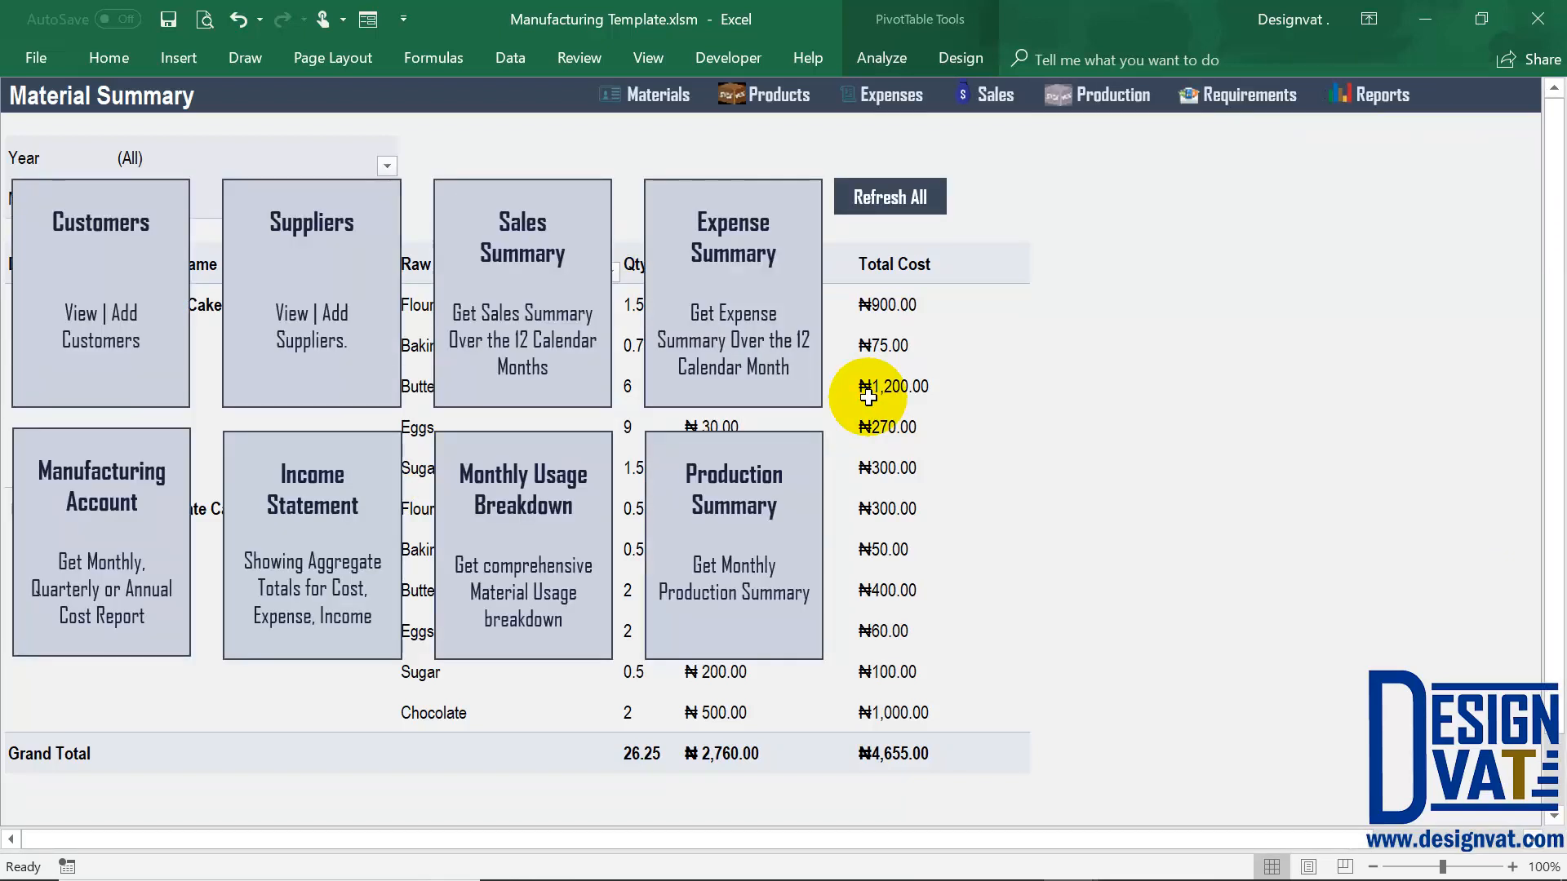
pyautogui.click(716, 504)
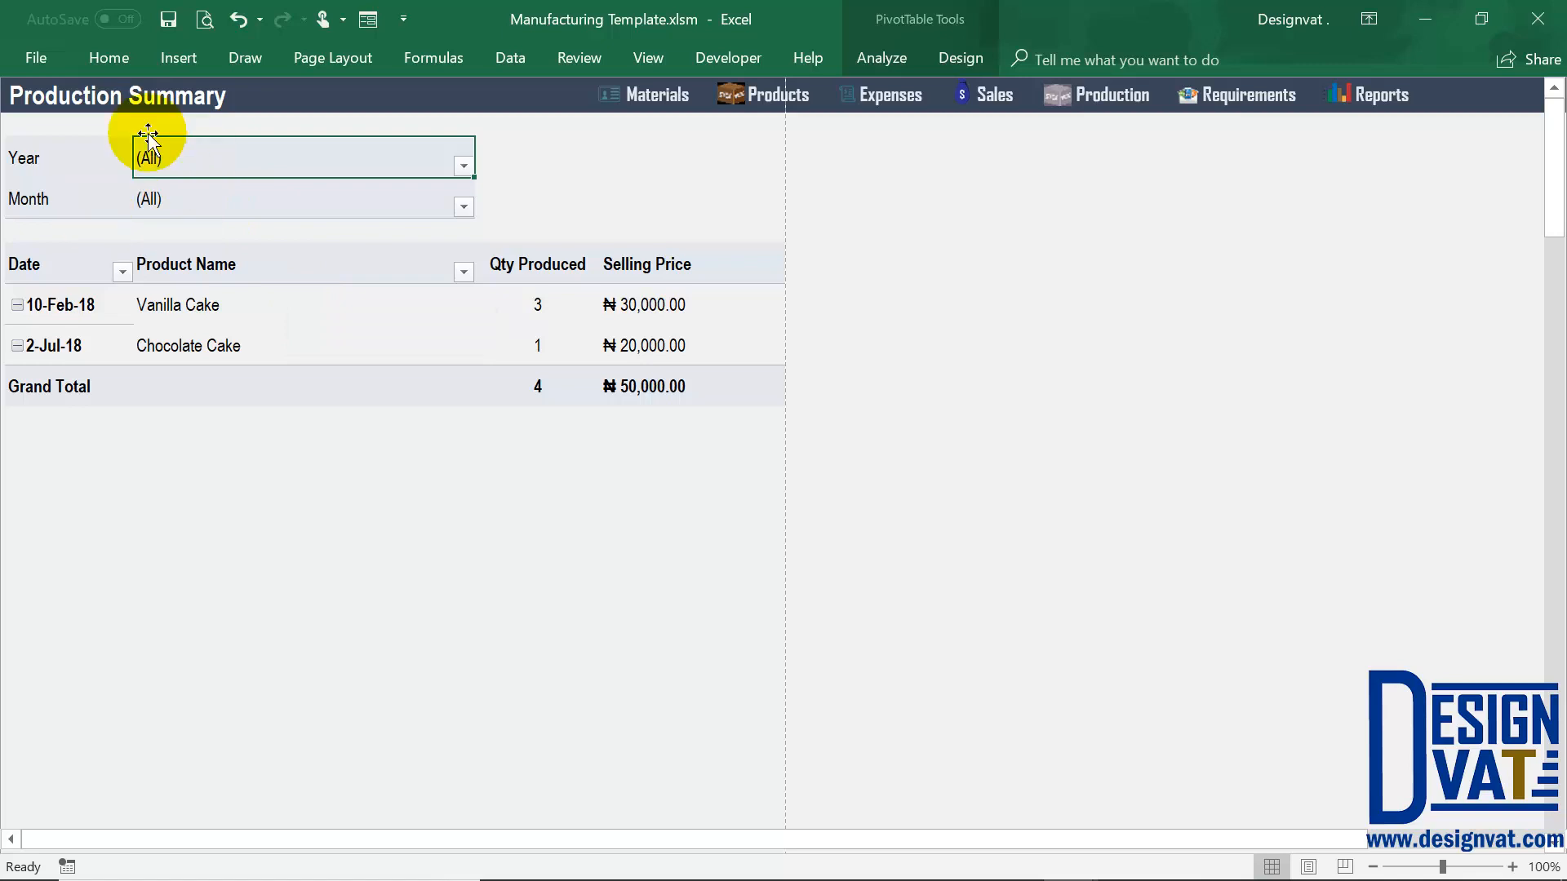
pyautogui.moveTo(527, 302); pyautogui.dragTo(351, 321)
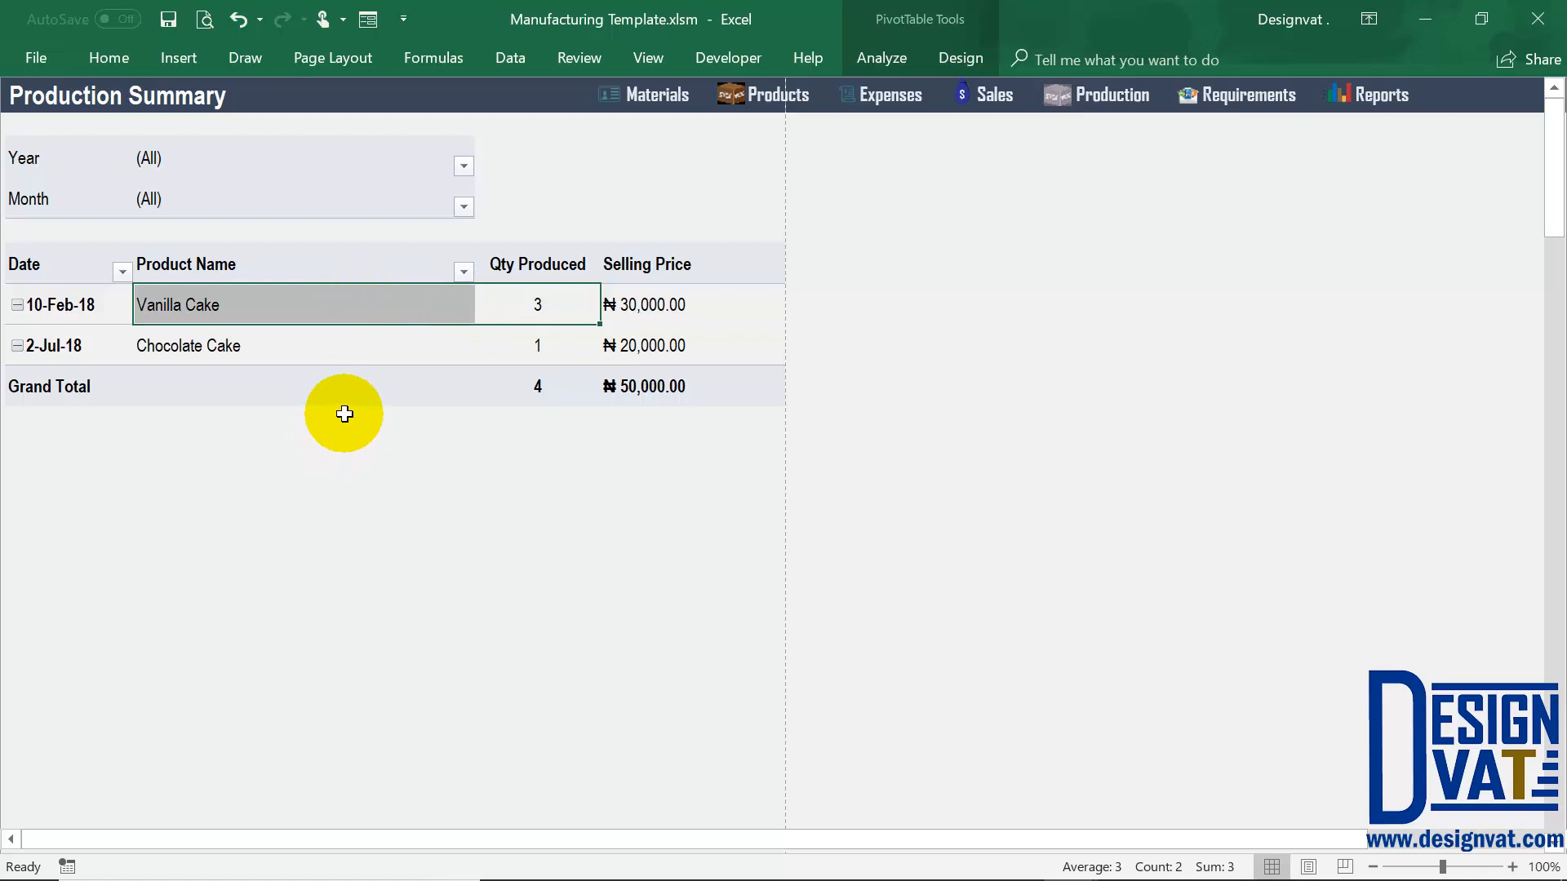
pyautogui.moveTo(531, 348); pyautogui.dragTo(343, 350)
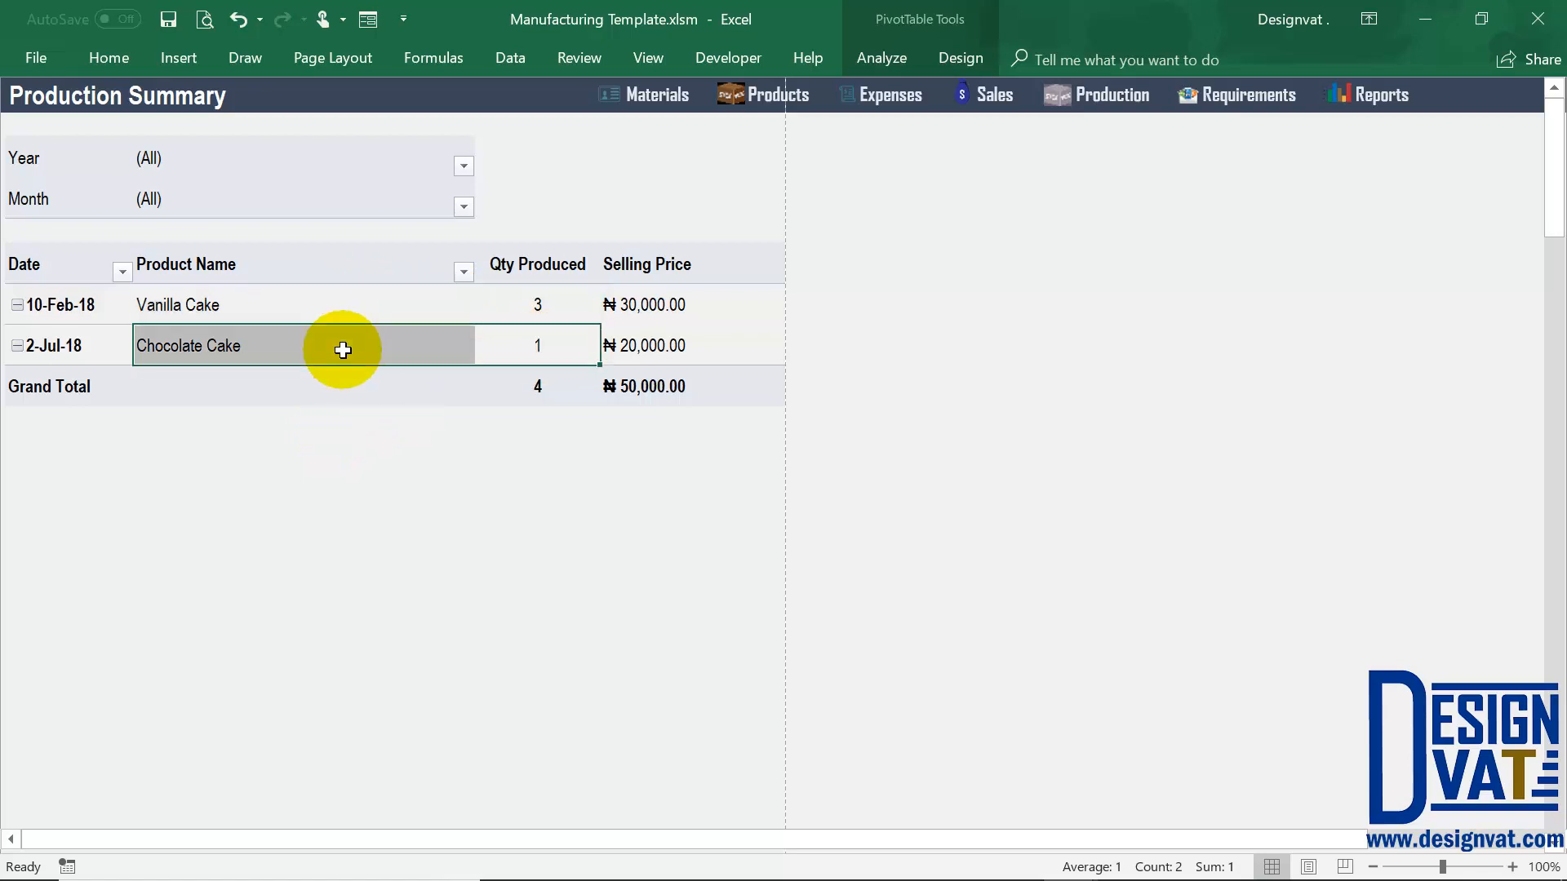
# Open the Manufacturing Account report from the Reports dashboard and look over its company name, title and year
pyautogui.click(1354, 102)
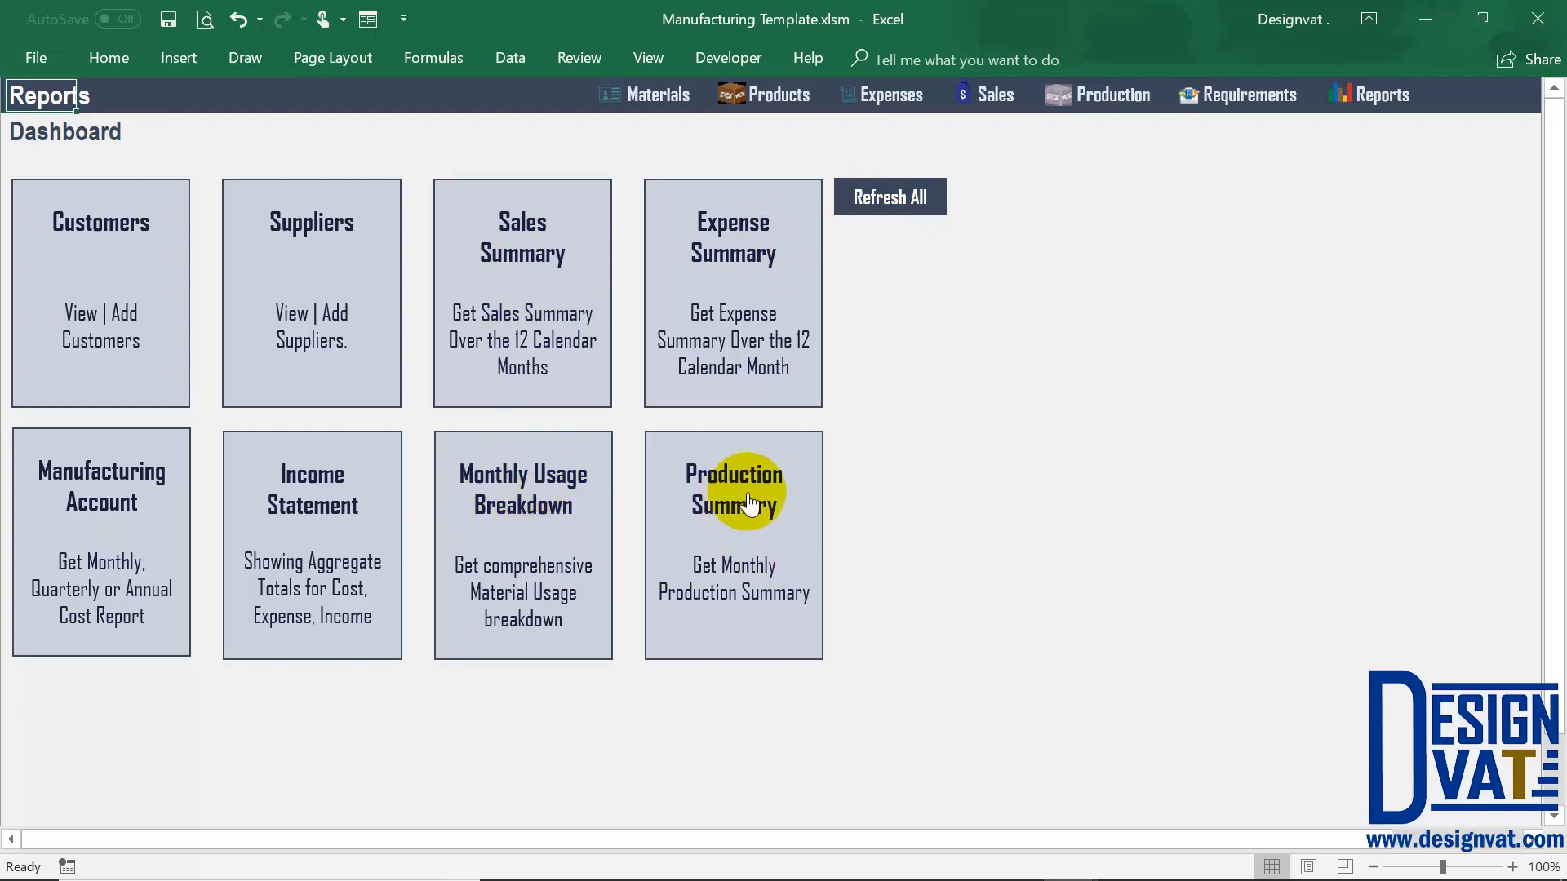
pyautogui.click(112, 507)
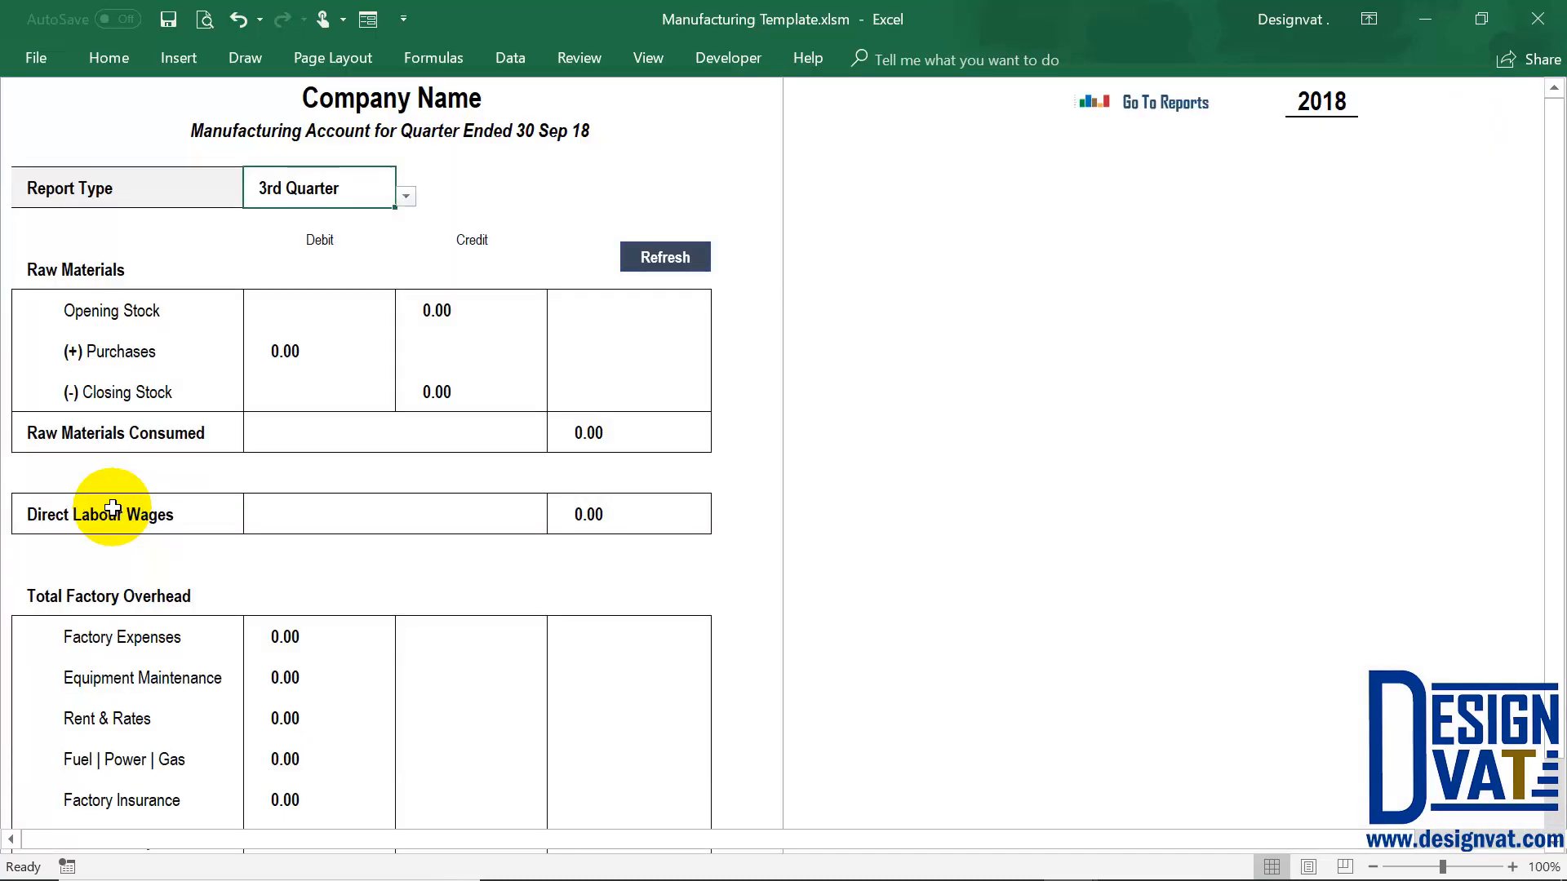
pyautogui.click(413, 99)
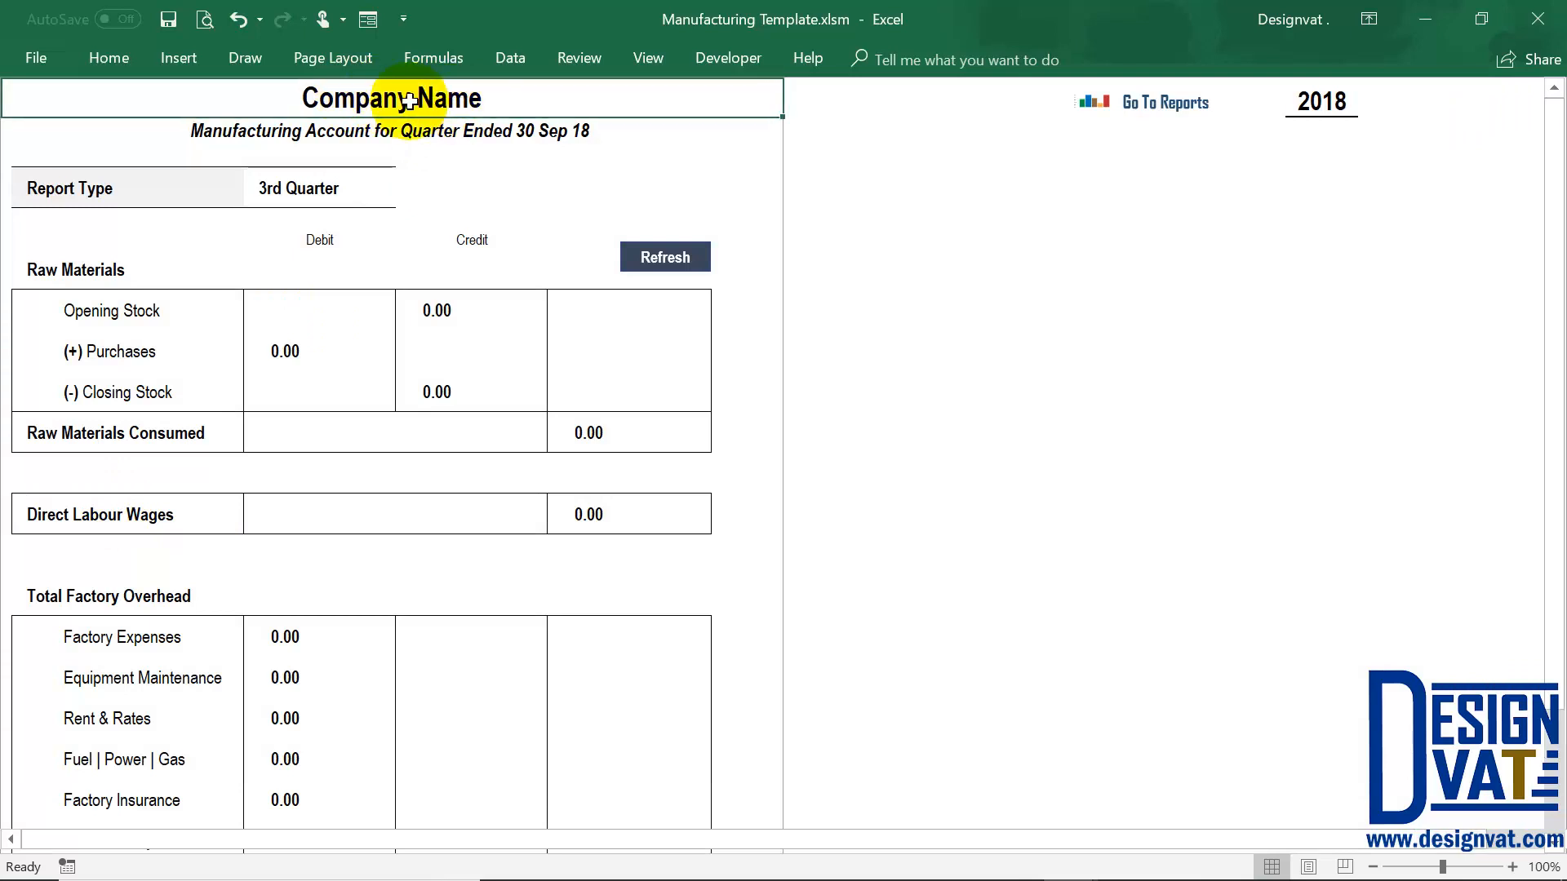
pyautogui.click(359, 137)
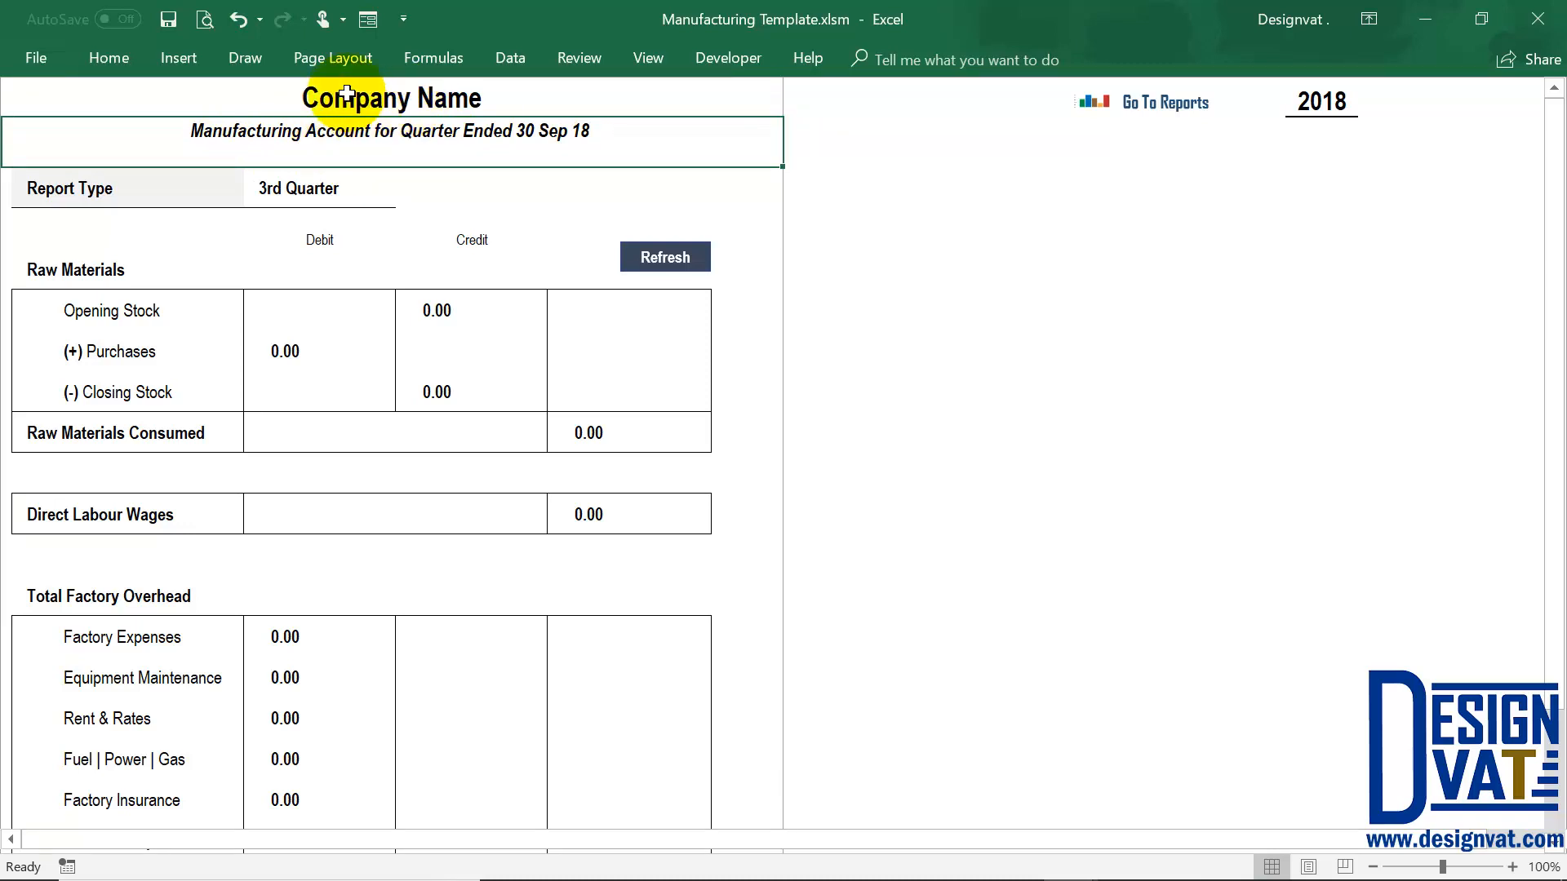
pyautogui.click(1326, 104)
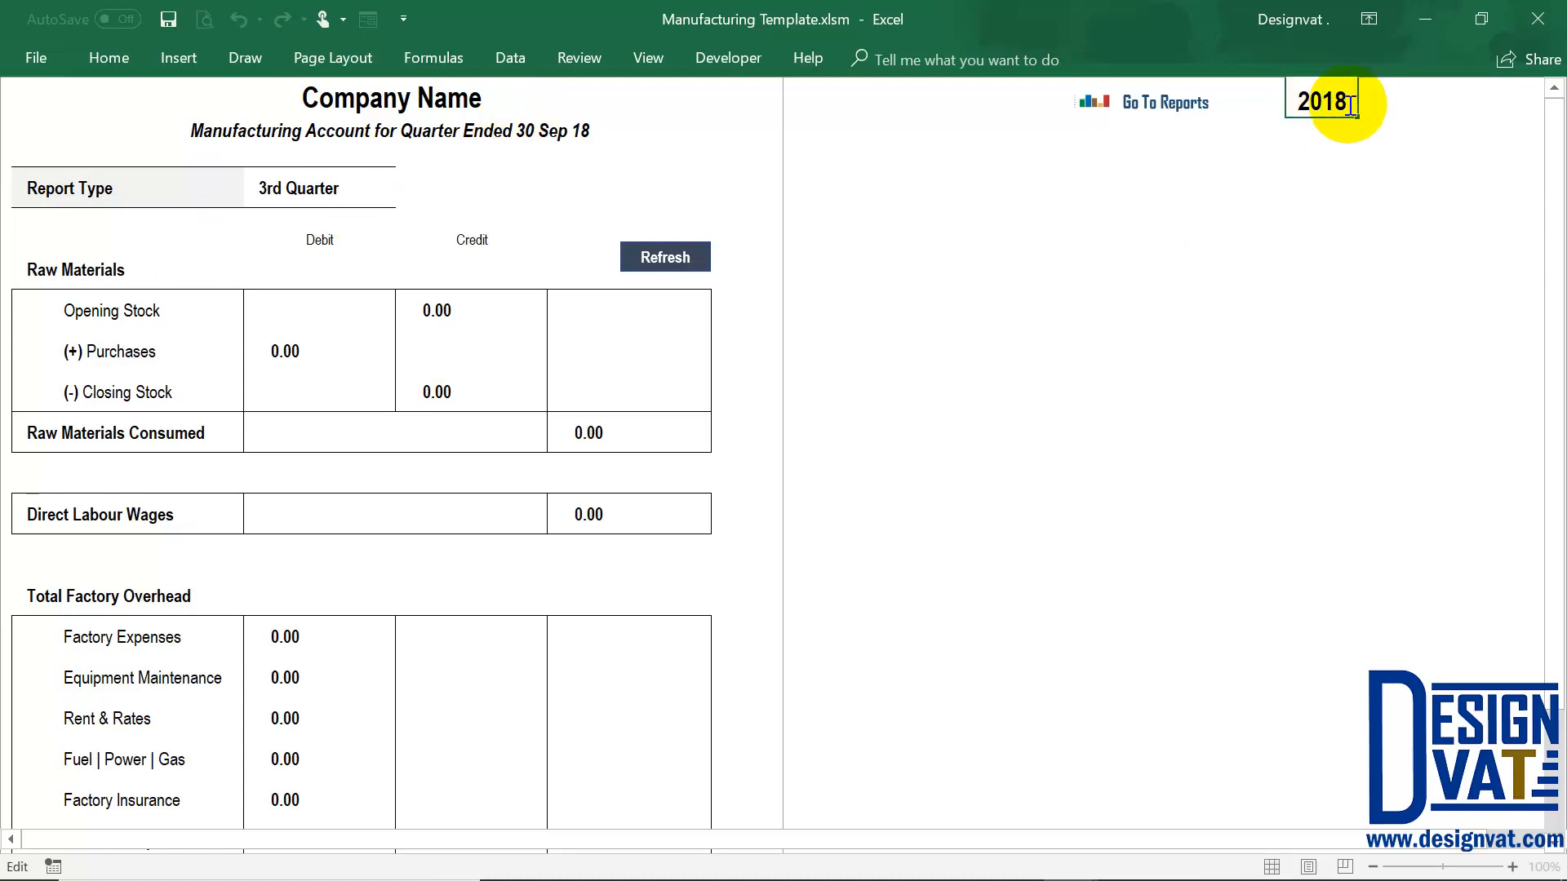
pyautogui.doubleClick(1293, 102)
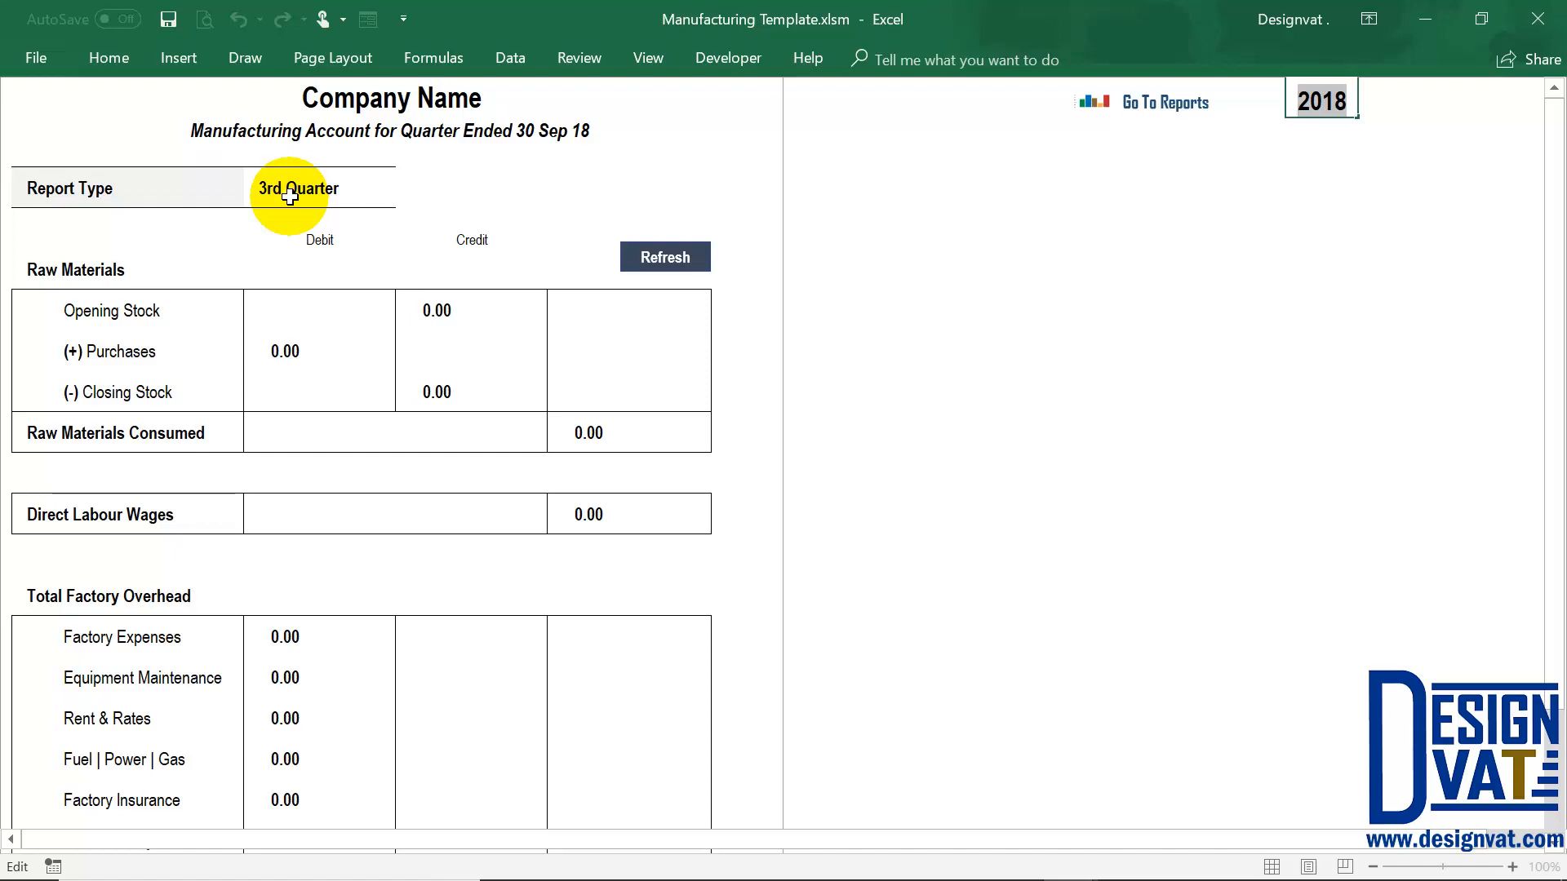
# Set the manufacturing account's report type to Monthly and check the period in the report title
pyautogui.click(335, 191)
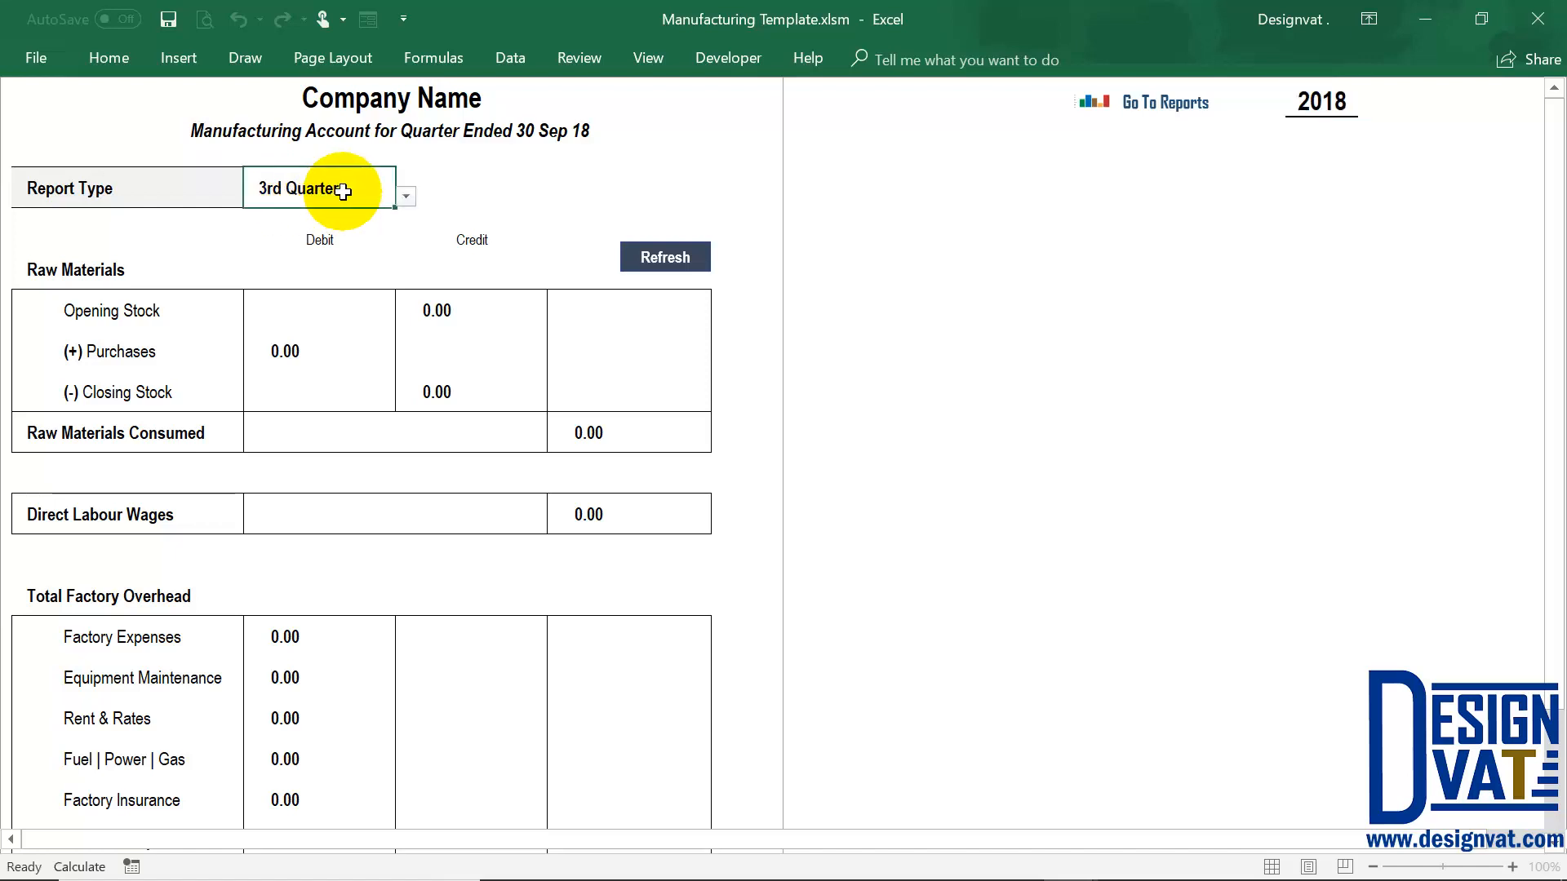
pyautogui.click(406, 200)
pyautogui.click(405, 199)
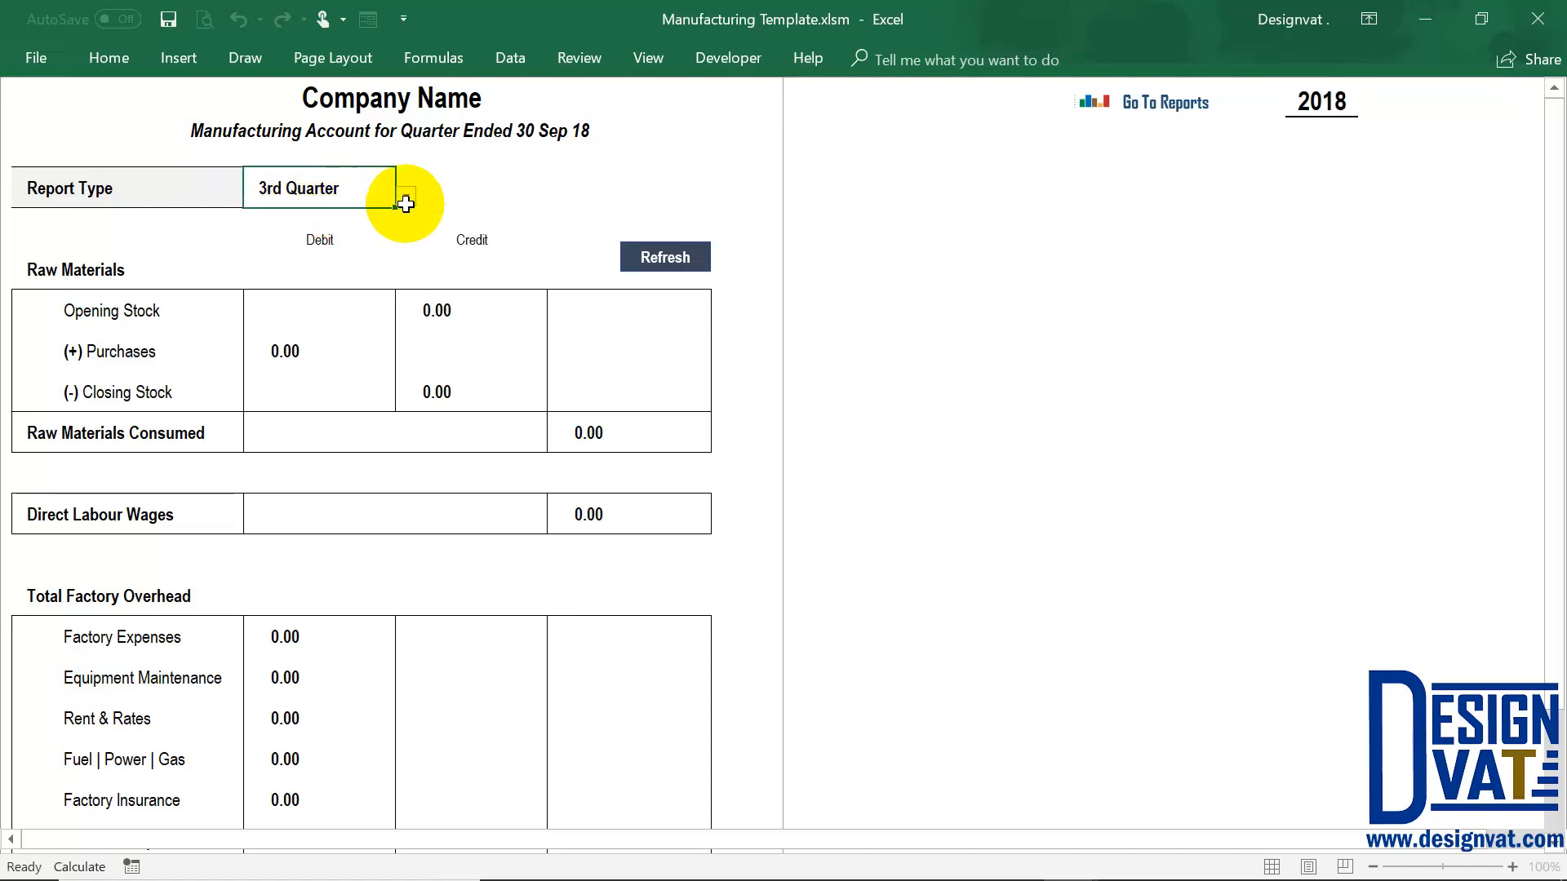
pyautogui.click(405, 199)
pyautogui.click(298, 192)
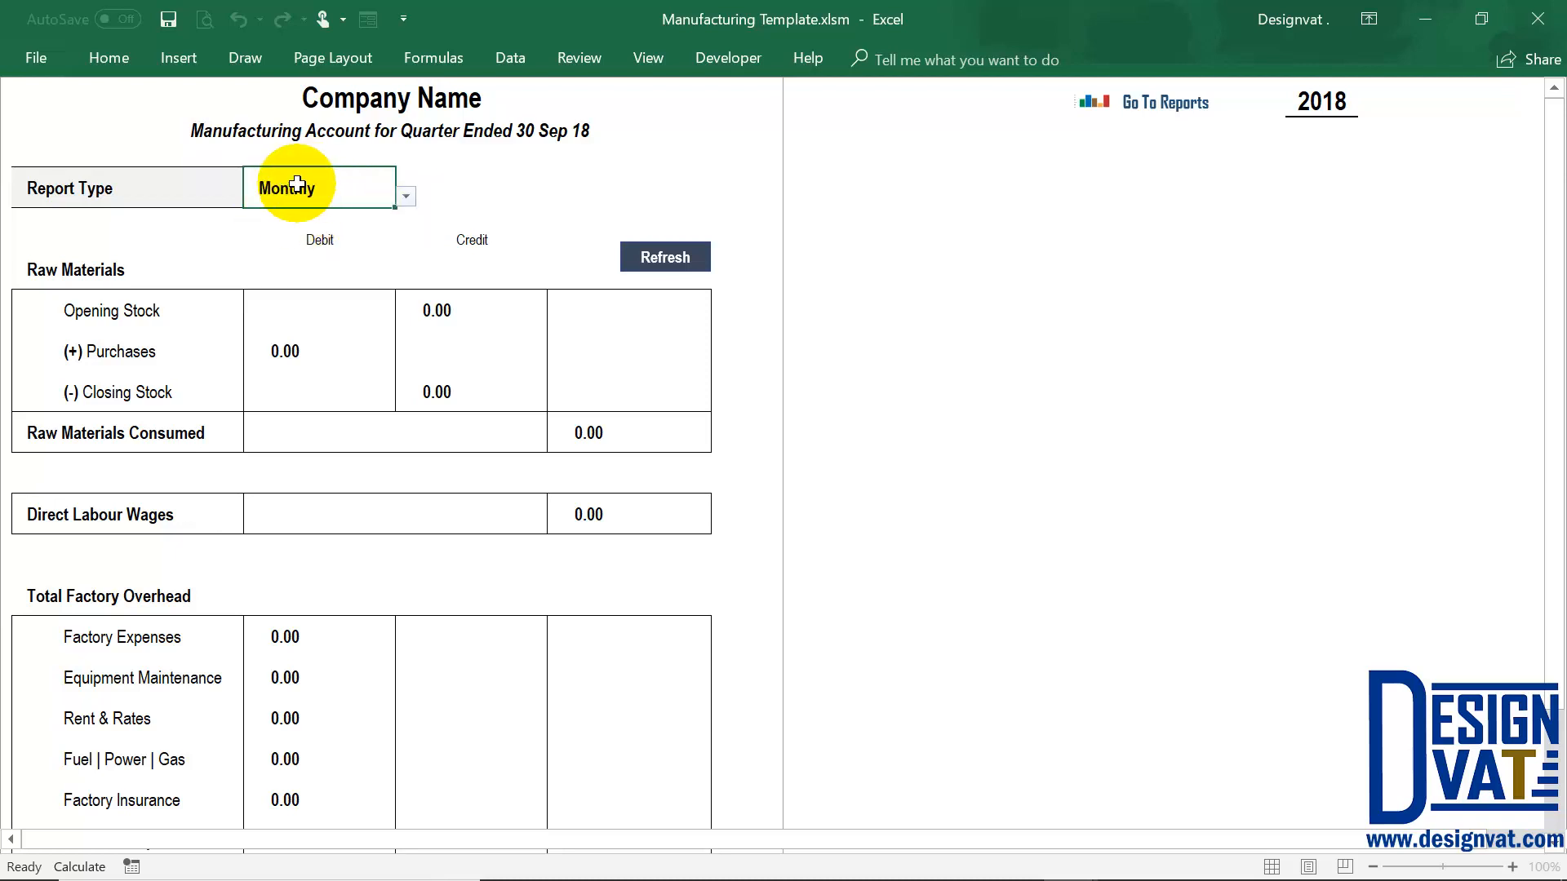
pyautogui.click(345, 130)
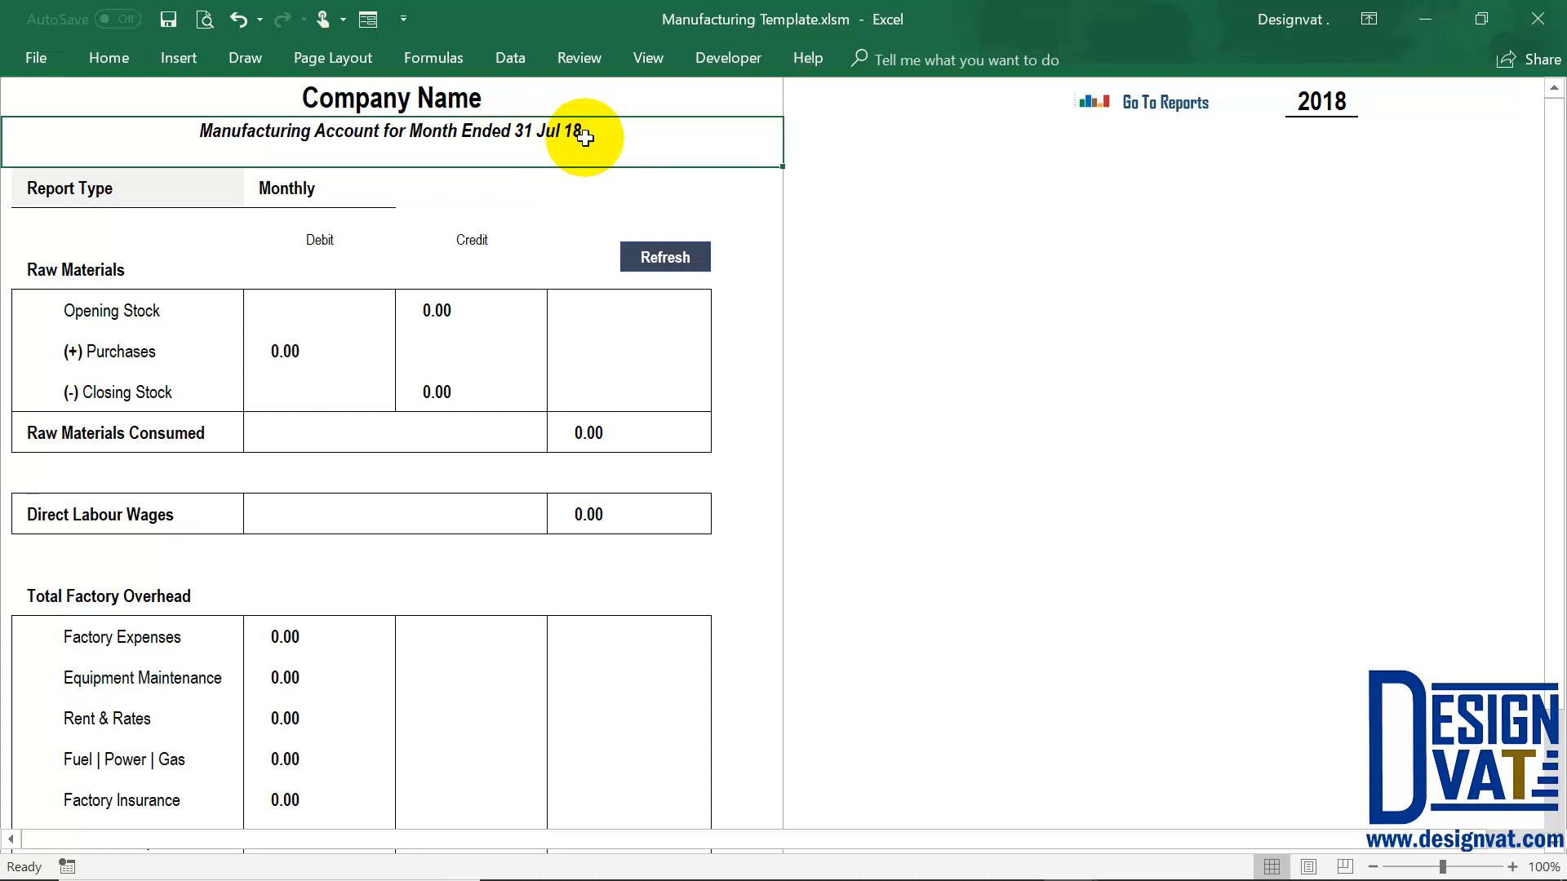
# Set the manufacturing account's report type to 1st Quarter and check the quarter-end date in the title
pyautogui.click(302, 191)
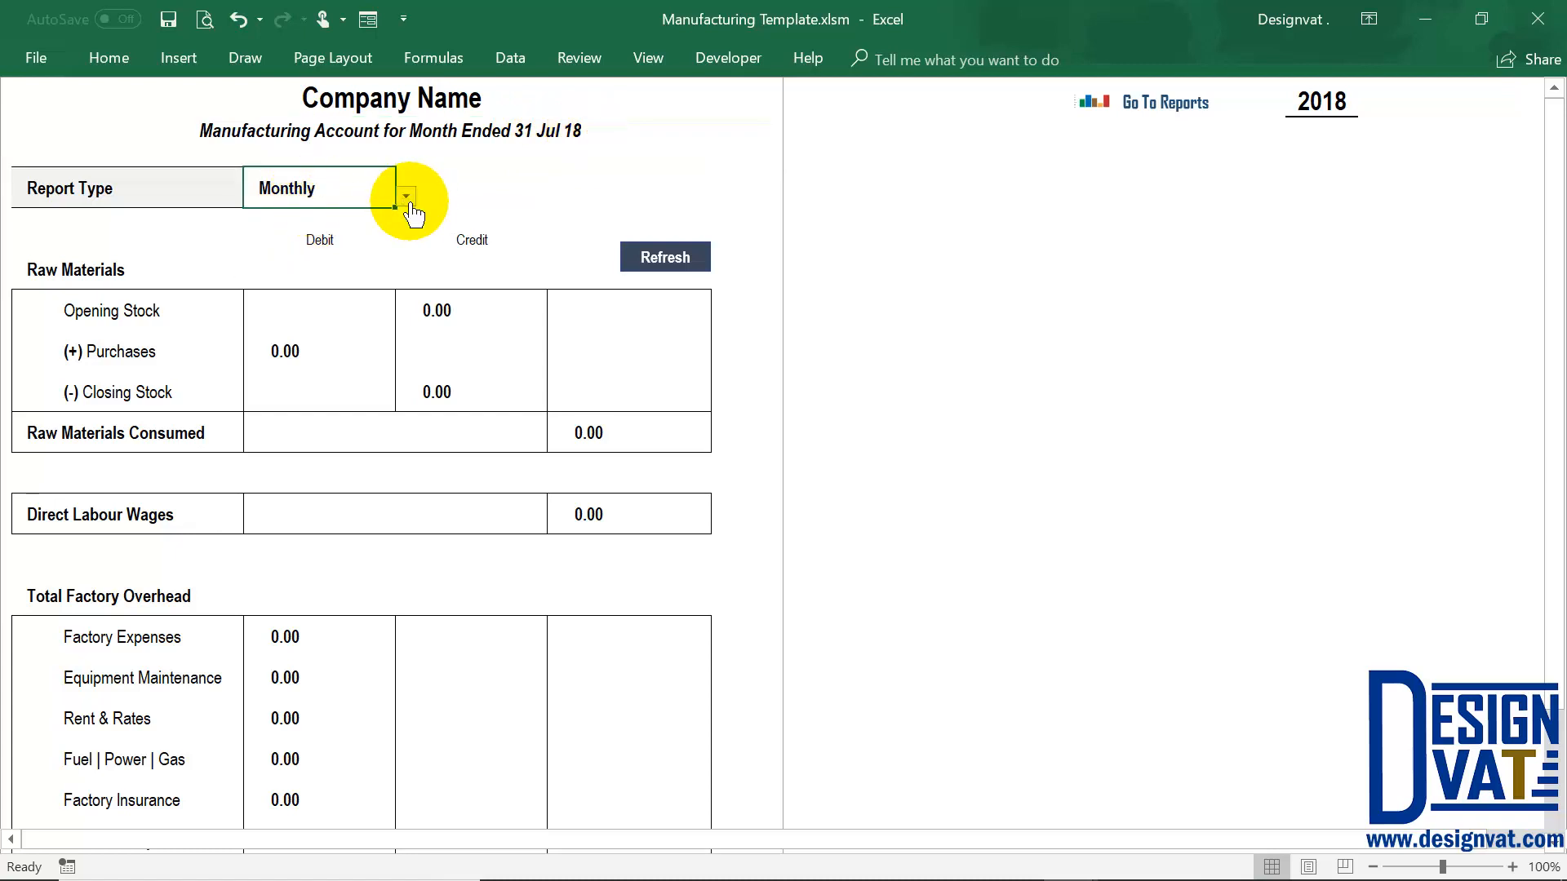
pyautogui.click(410, 201)
pyautogui.click(290, 237)
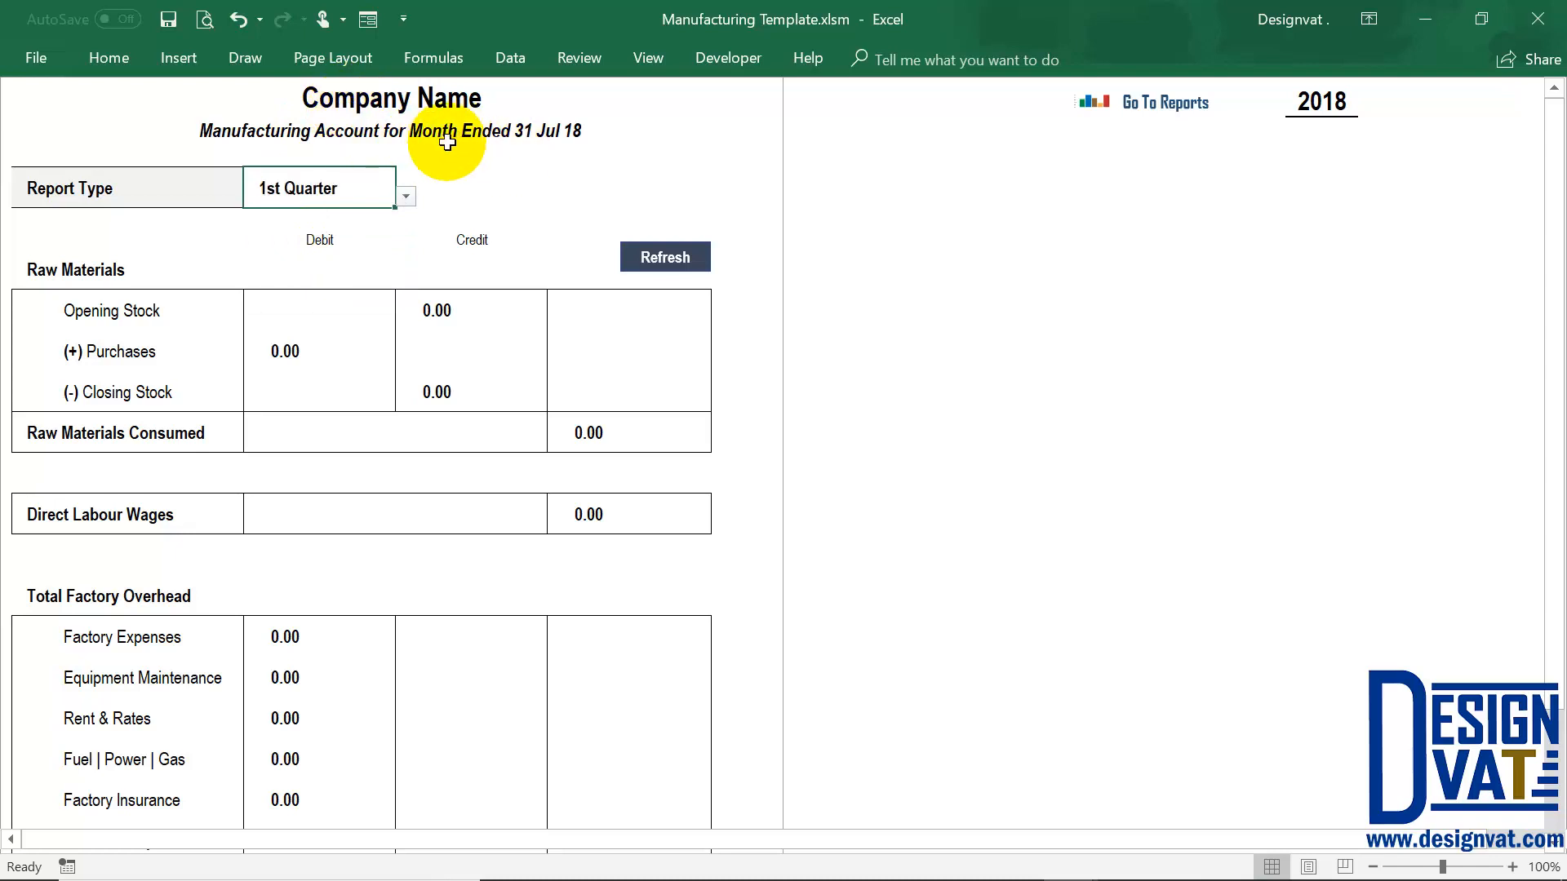
pyautogui.click(564, 130)
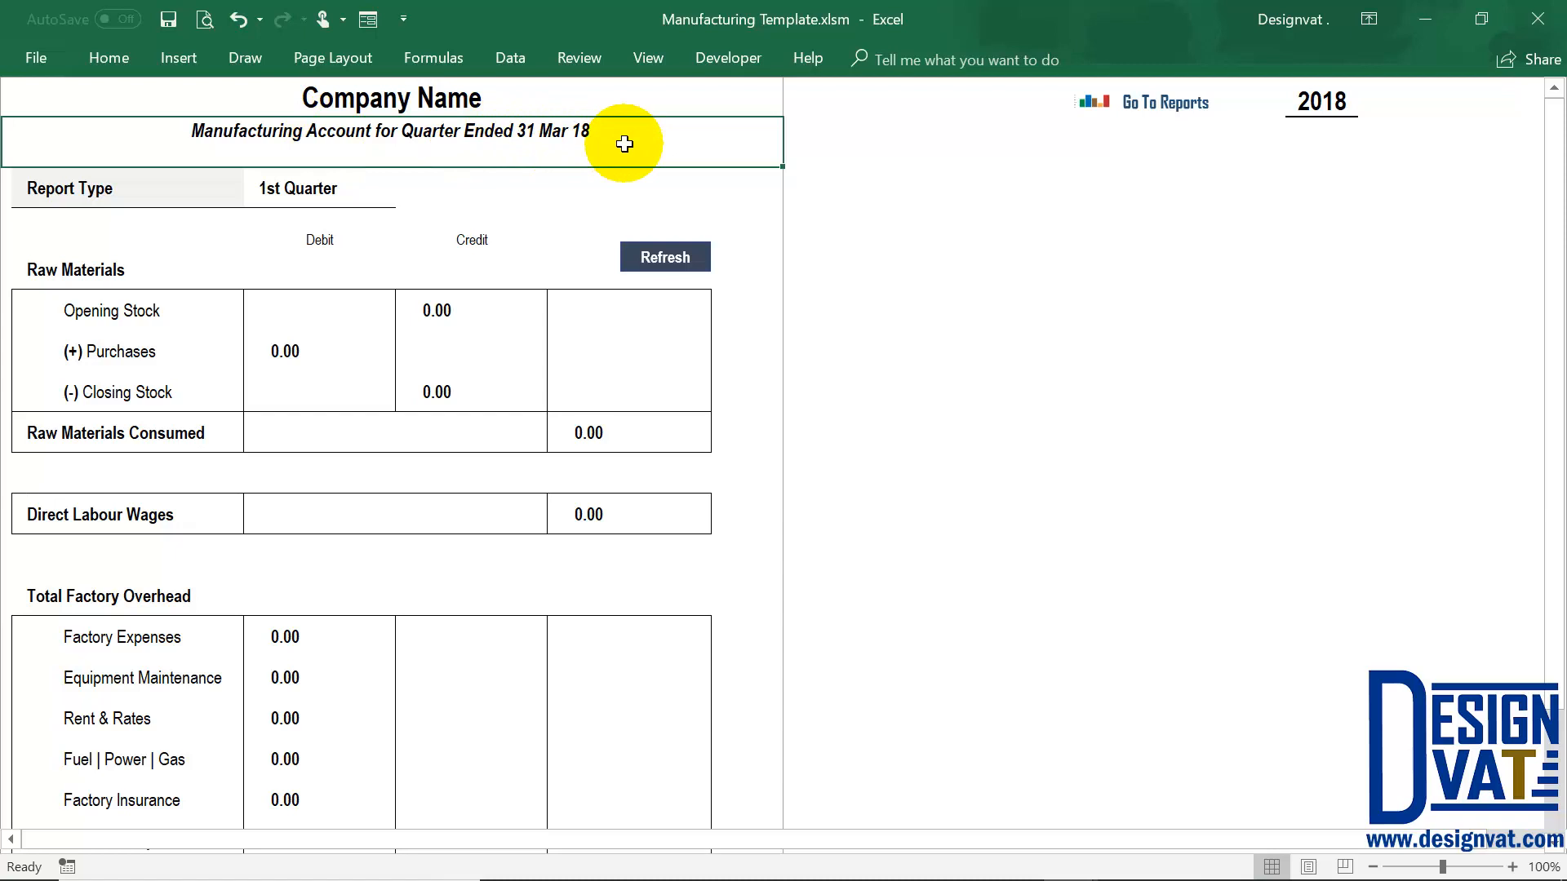
# Switch the report type to 2nd Quarter, followed by Annual, to see the title for each period
pyautogui.click(396, 199)
pyautogui.click(404, 199)
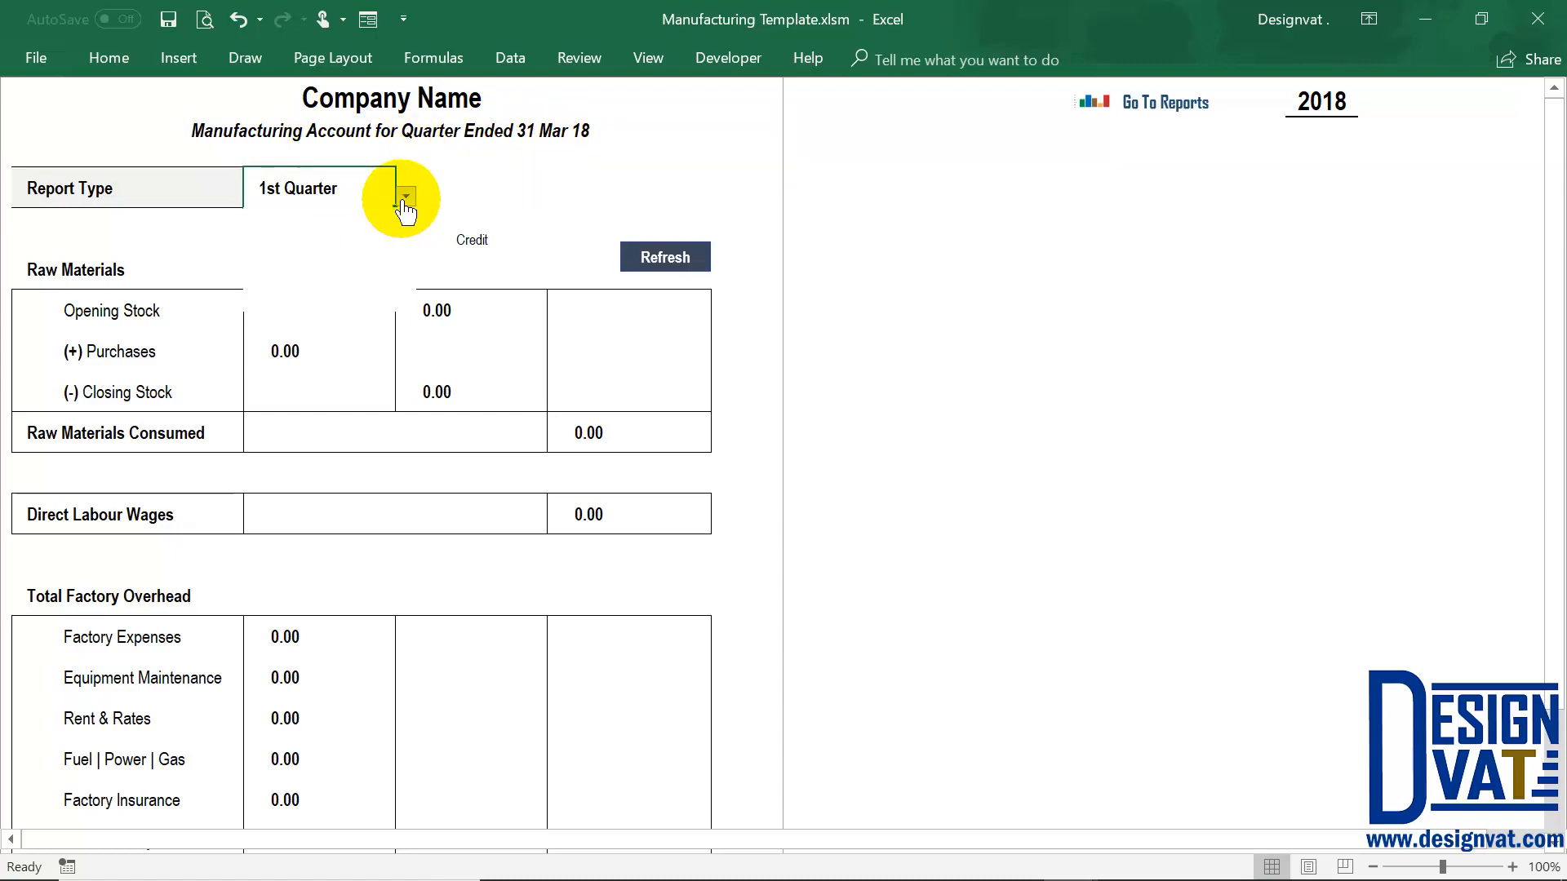
pyautogui.click(300, 248)
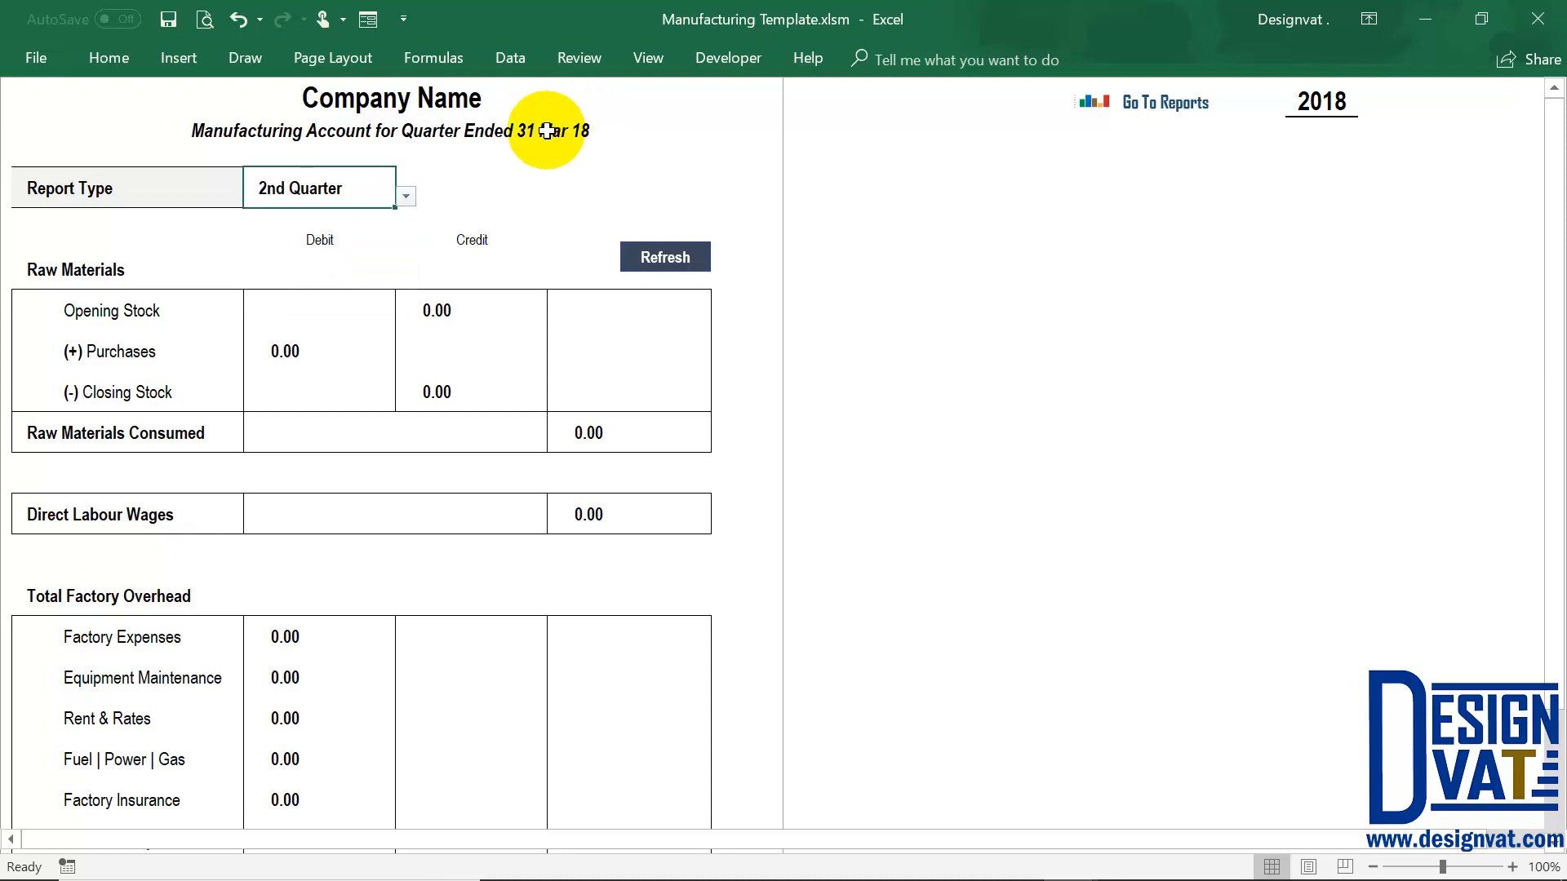
pyautogui.click(405, 197)
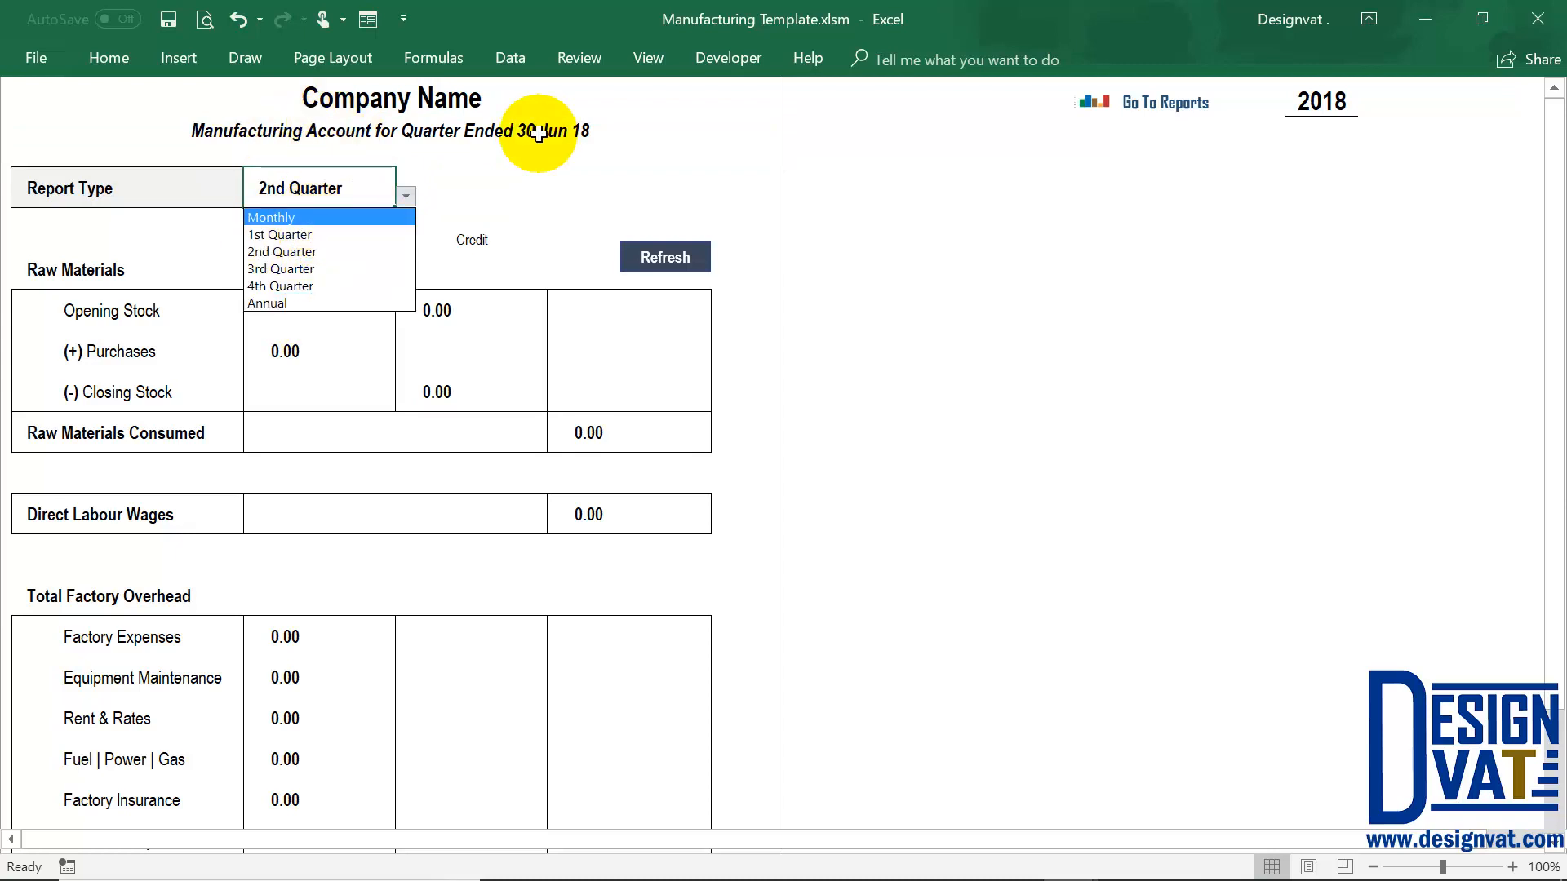
pyautogui.click(281, 304)
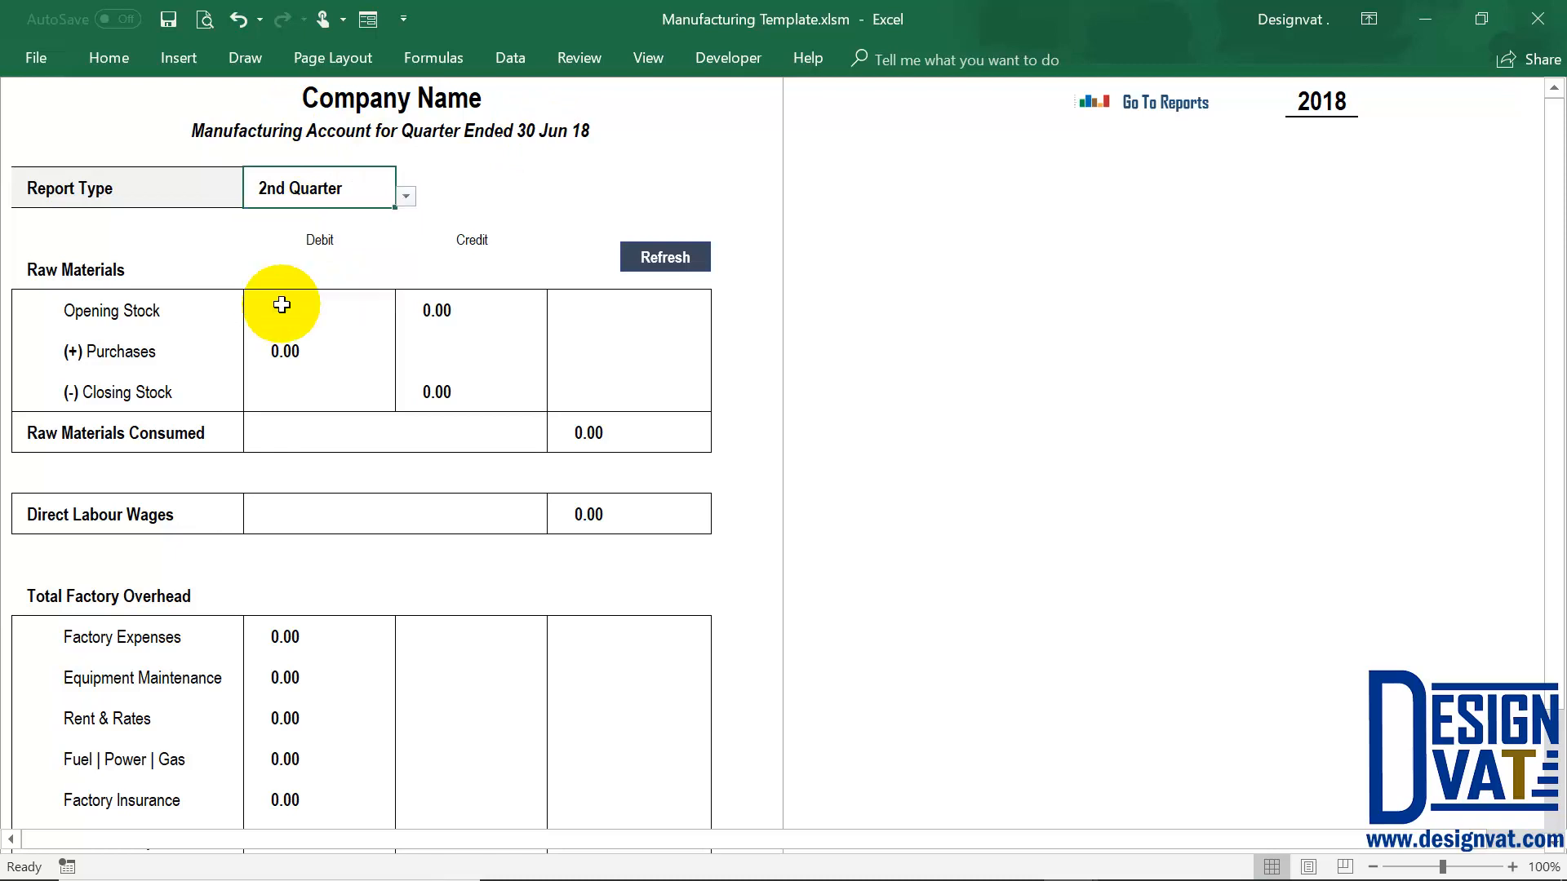
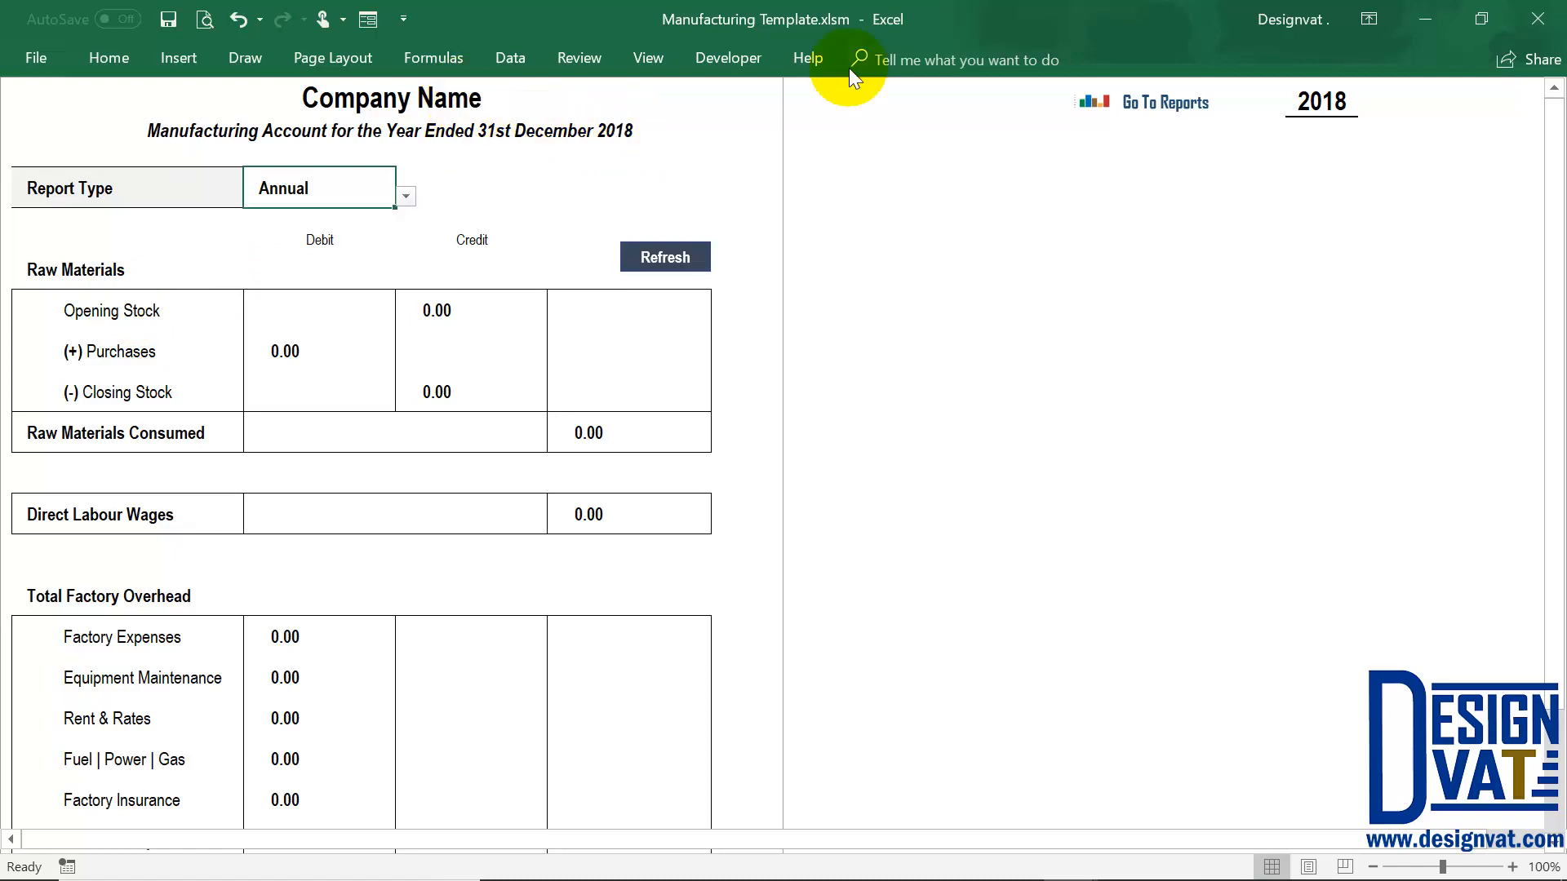
# Return the report type to 1st Quarter and look over the opening stock in the Raw Materials section
pyautogui.click(404, 197)
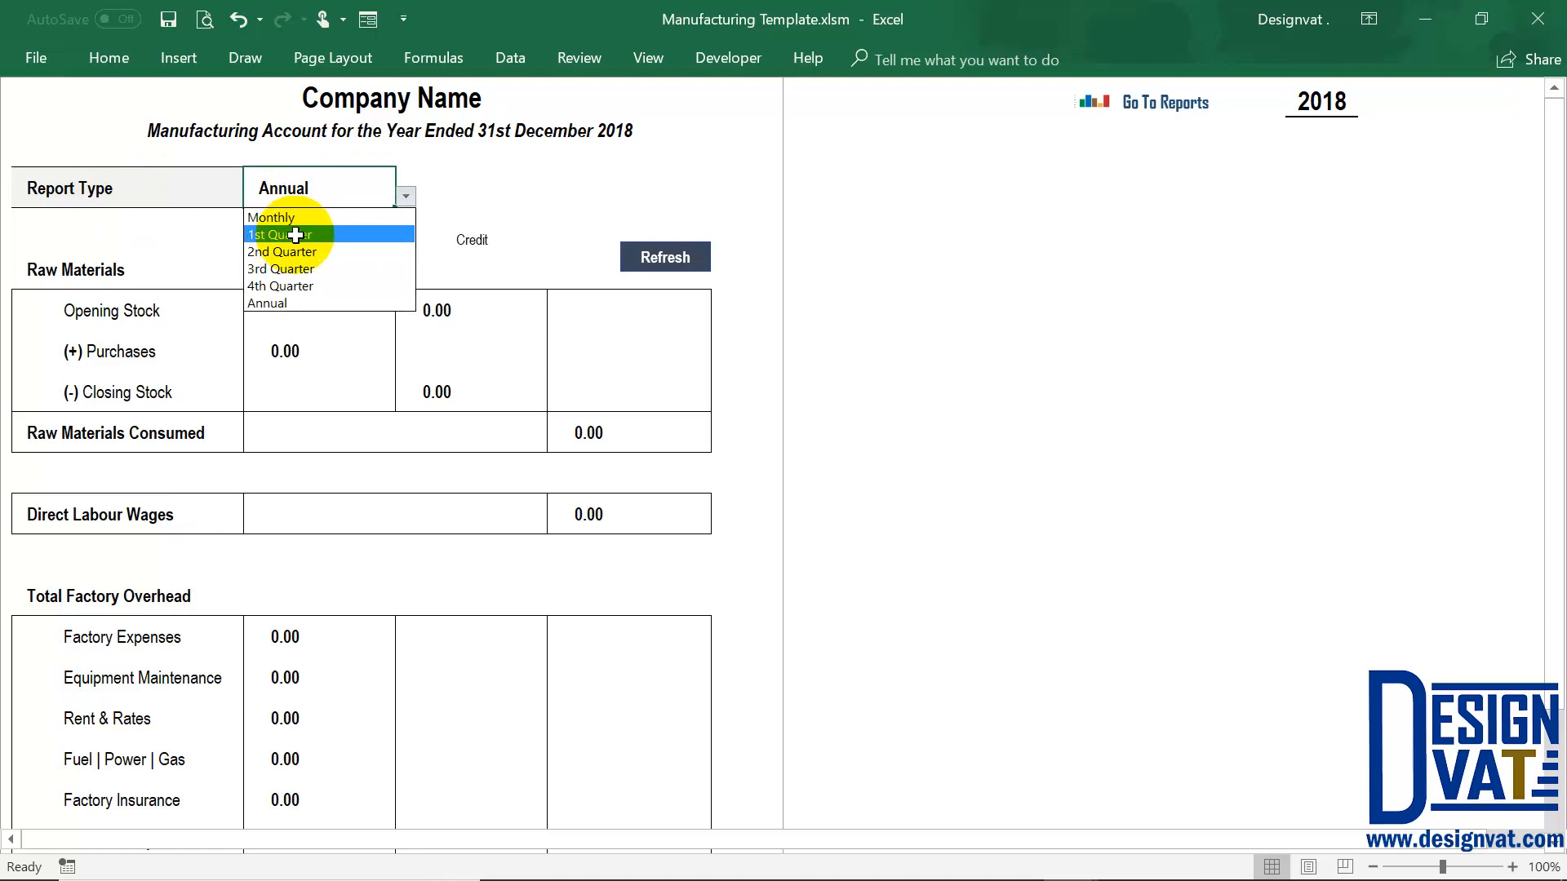
pyautogui.press('Escape')
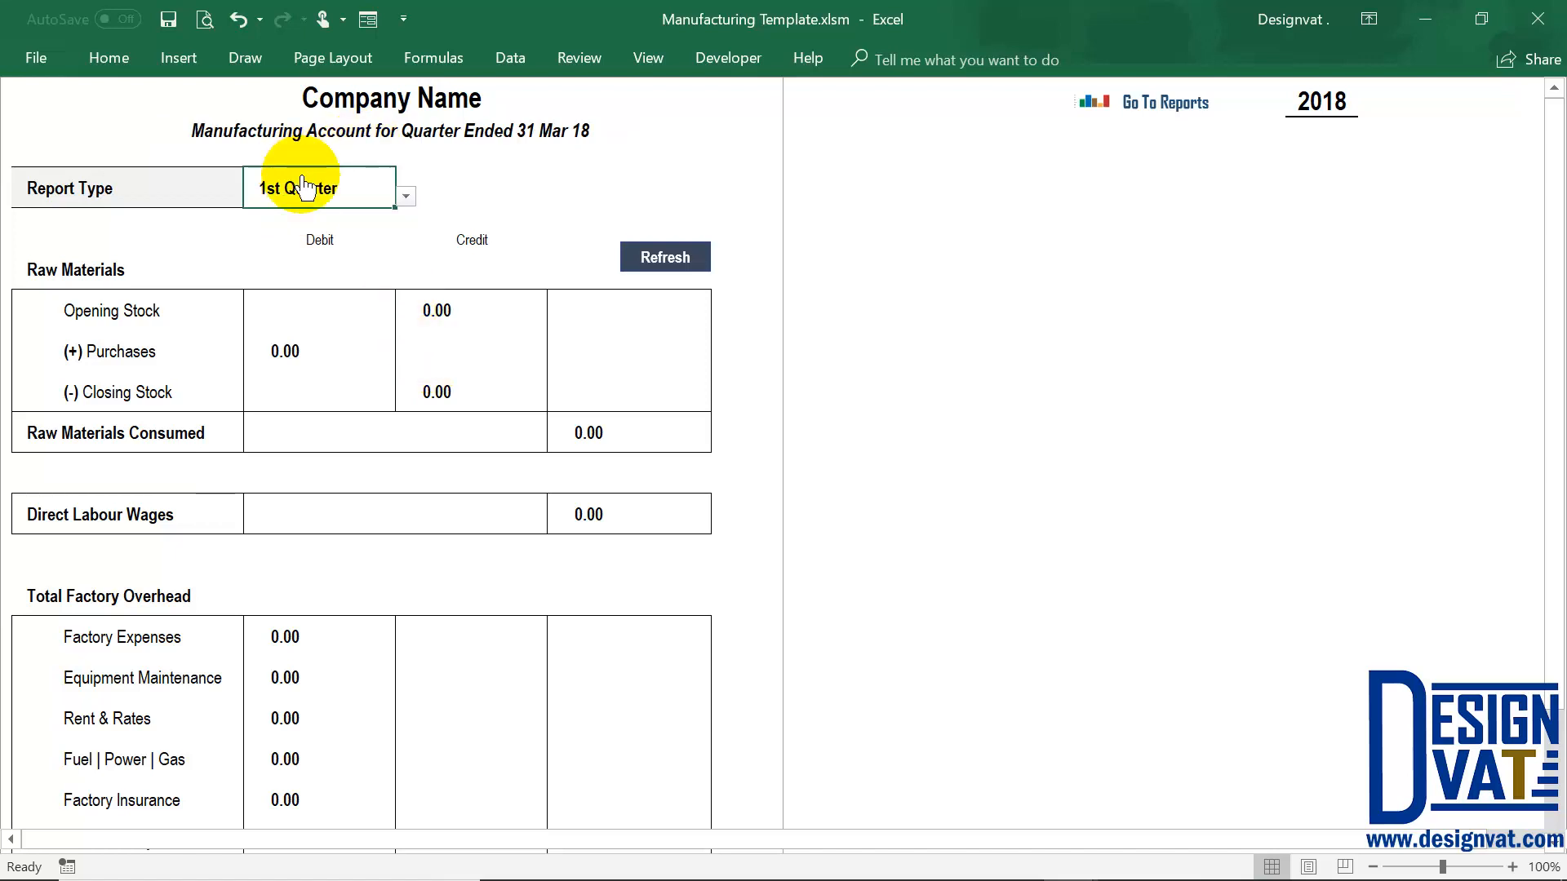
pyautogui.click(96, 268)
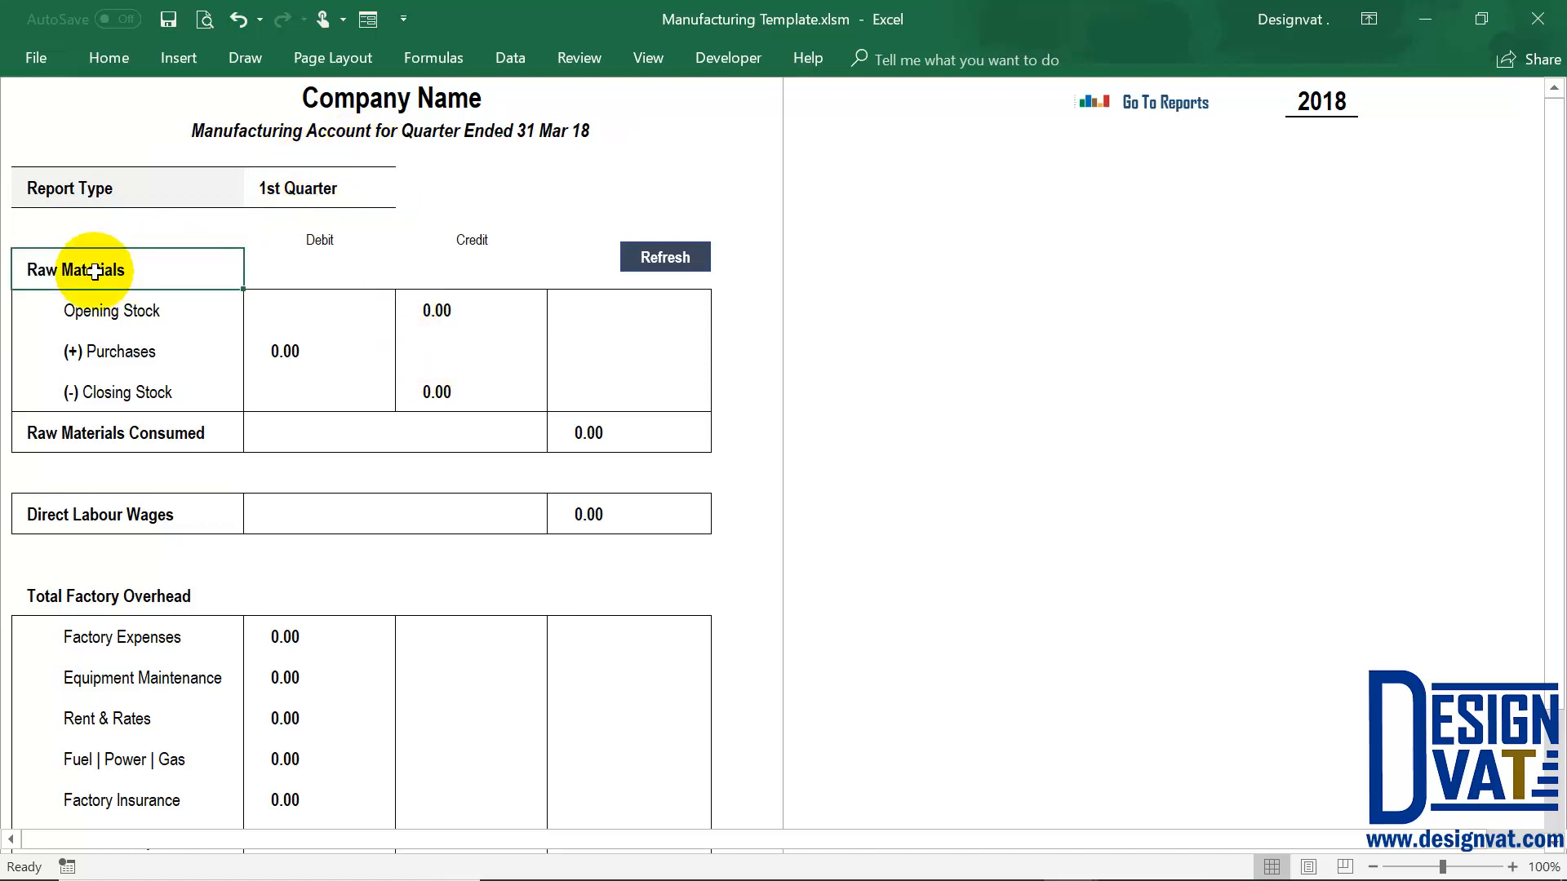
pyautogui.click(122, 325)
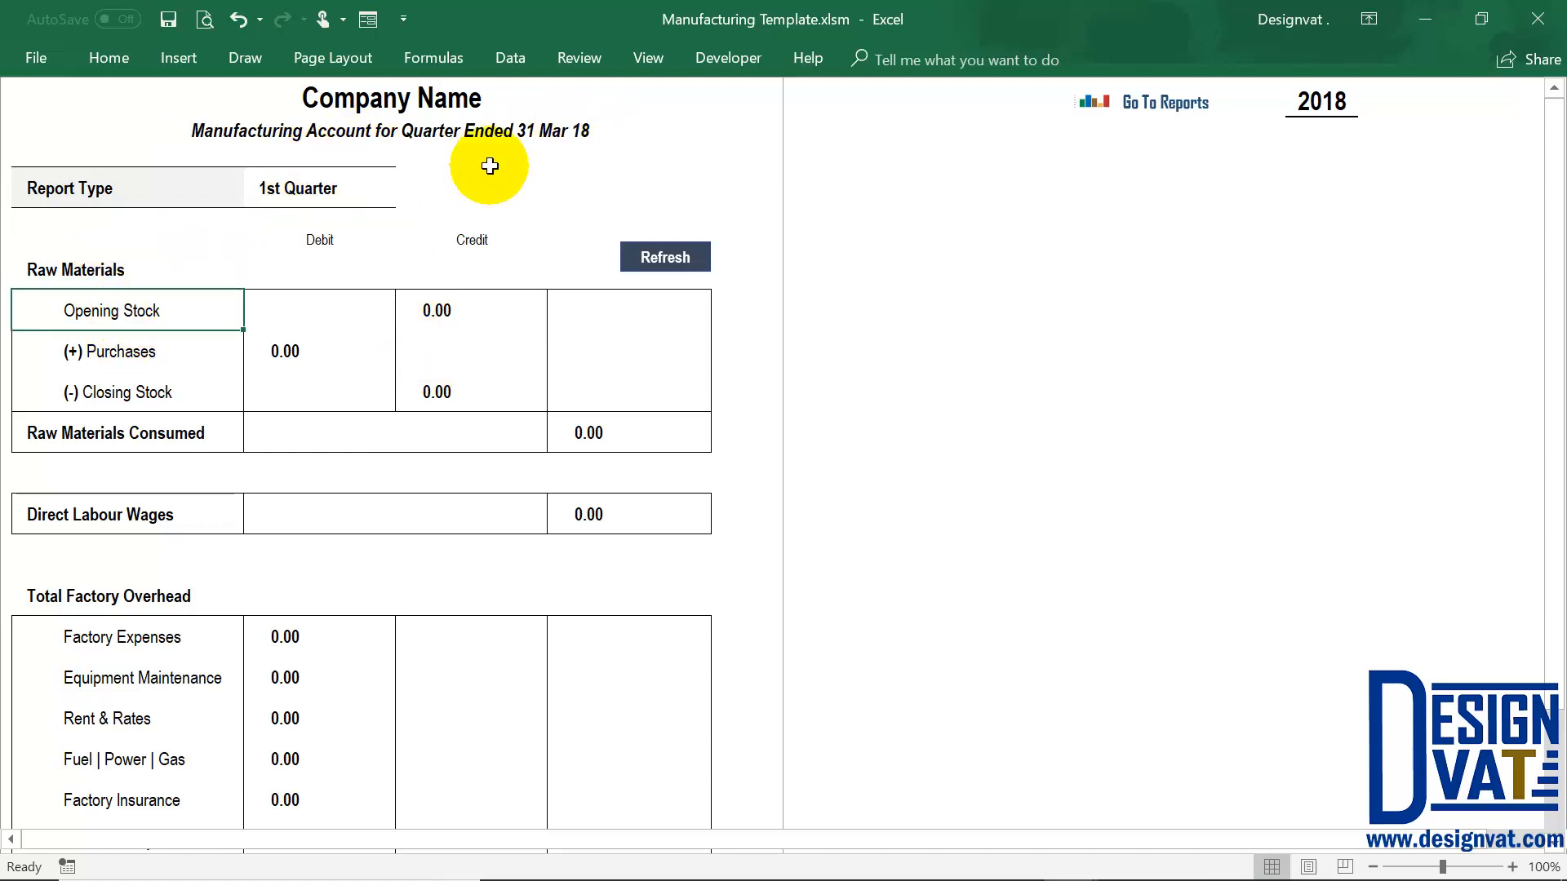
pyautogui.click(300, 302)
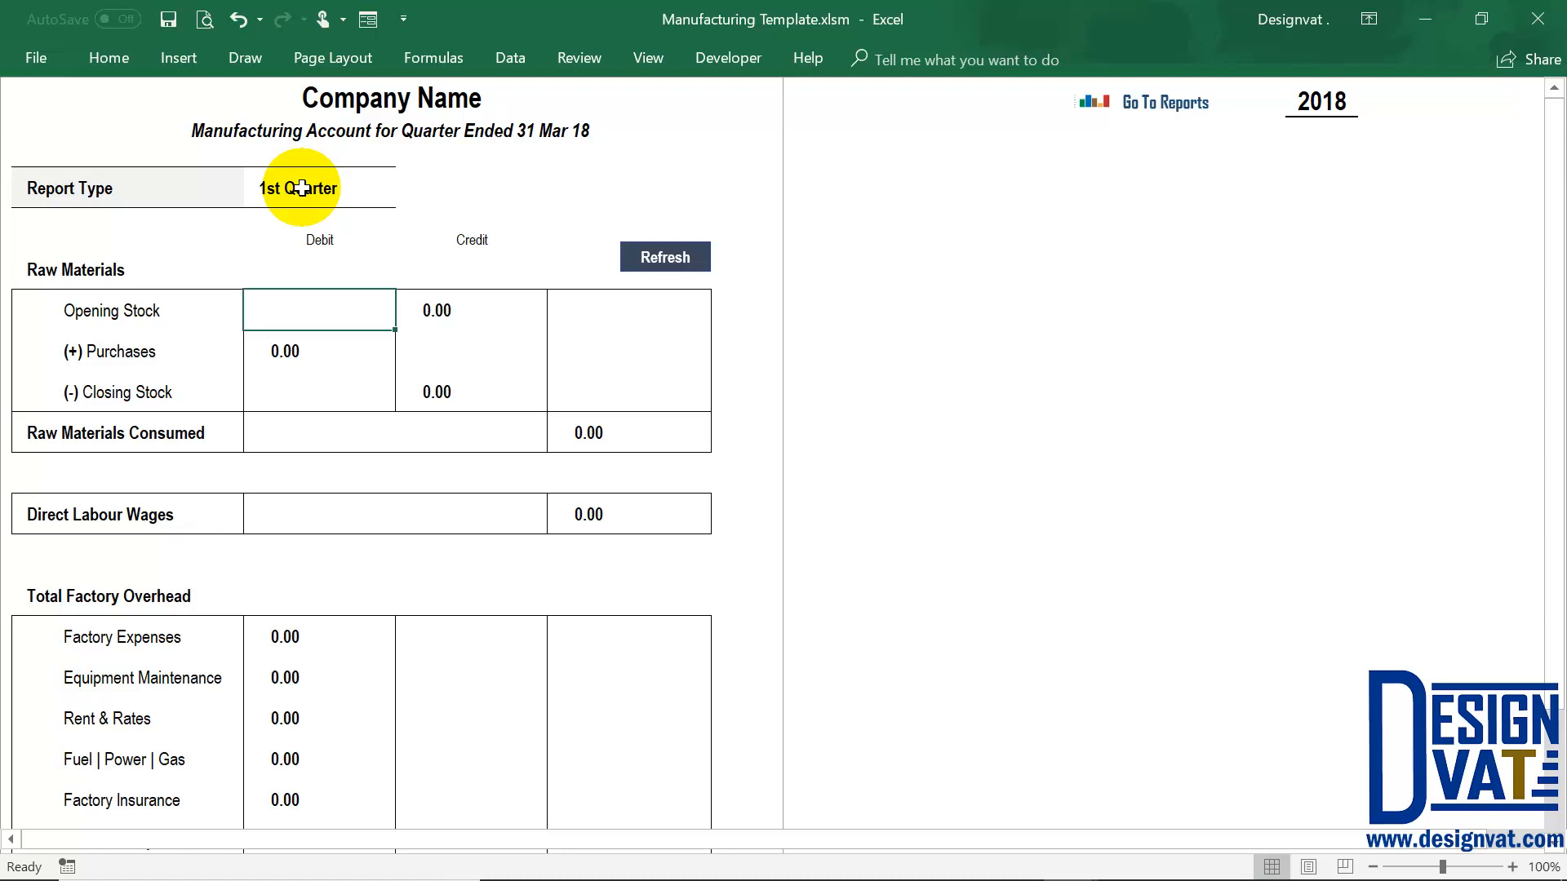
# Examine the purchases, closing stock and raw materials consumed in the Raw Materials section
pyautogui.click(124, 354)
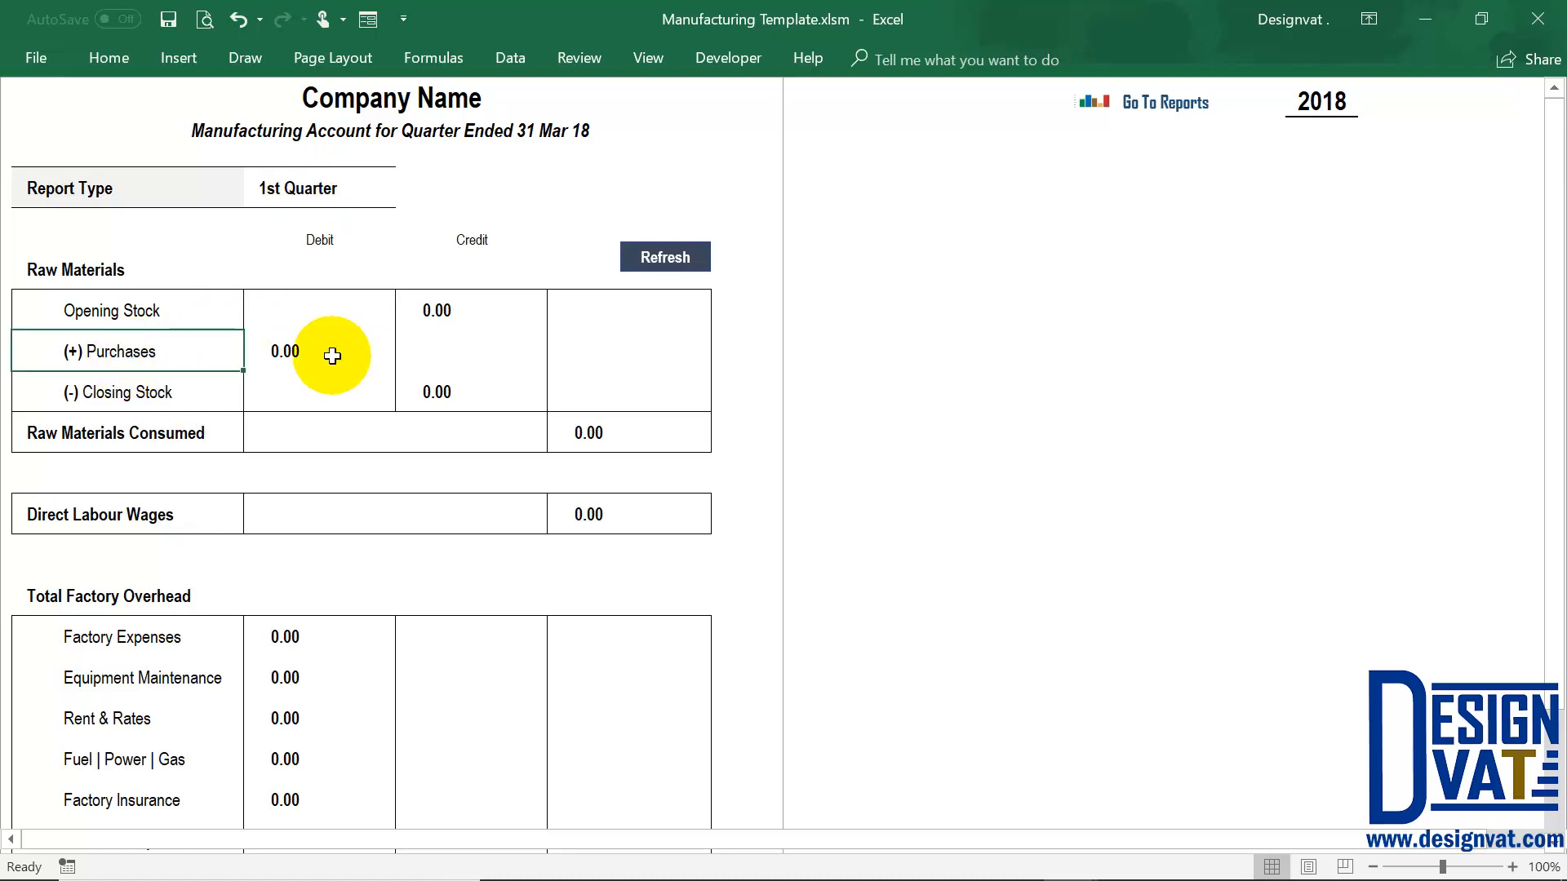
pyautogui.click(297, 351)
pyautogui.click(157, 392)
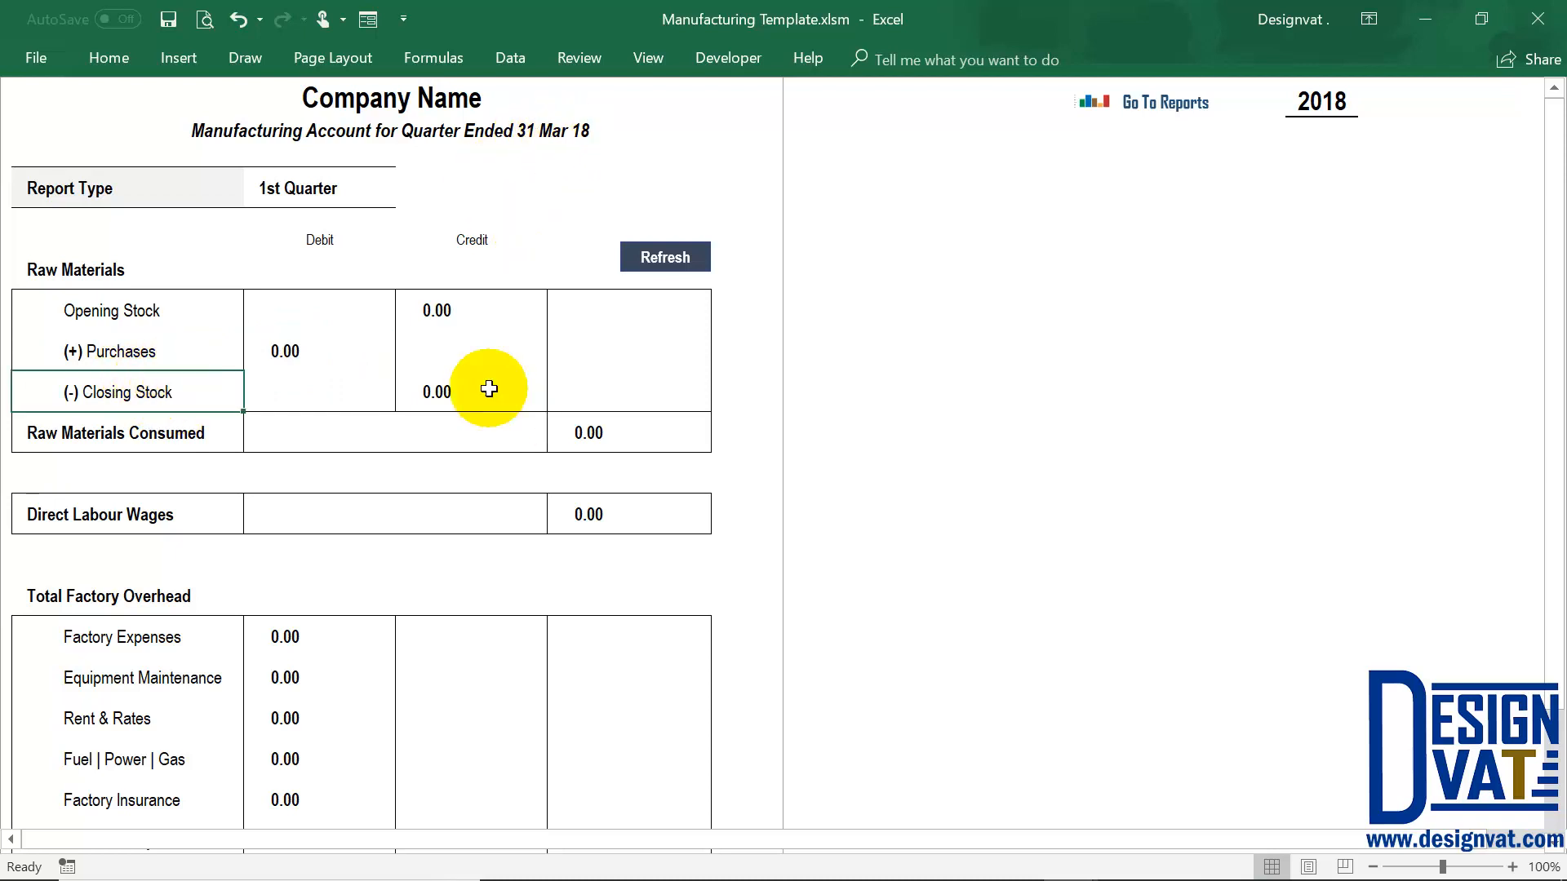
pyautogui.click(431, 389)
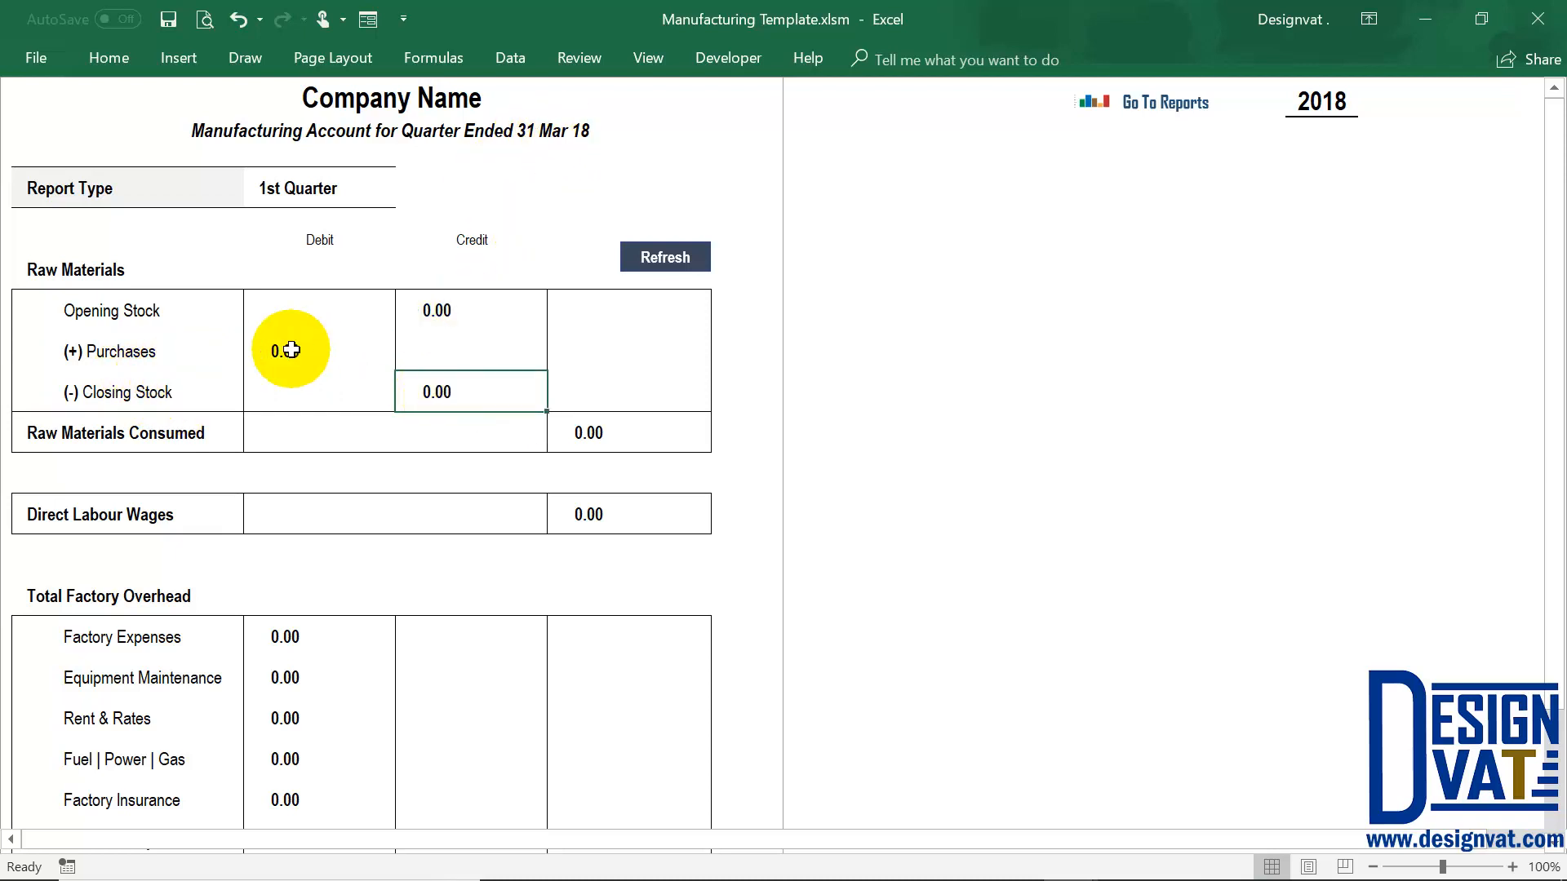
pyautogui.click(462, 308)
pyautogui.click(295, 350)
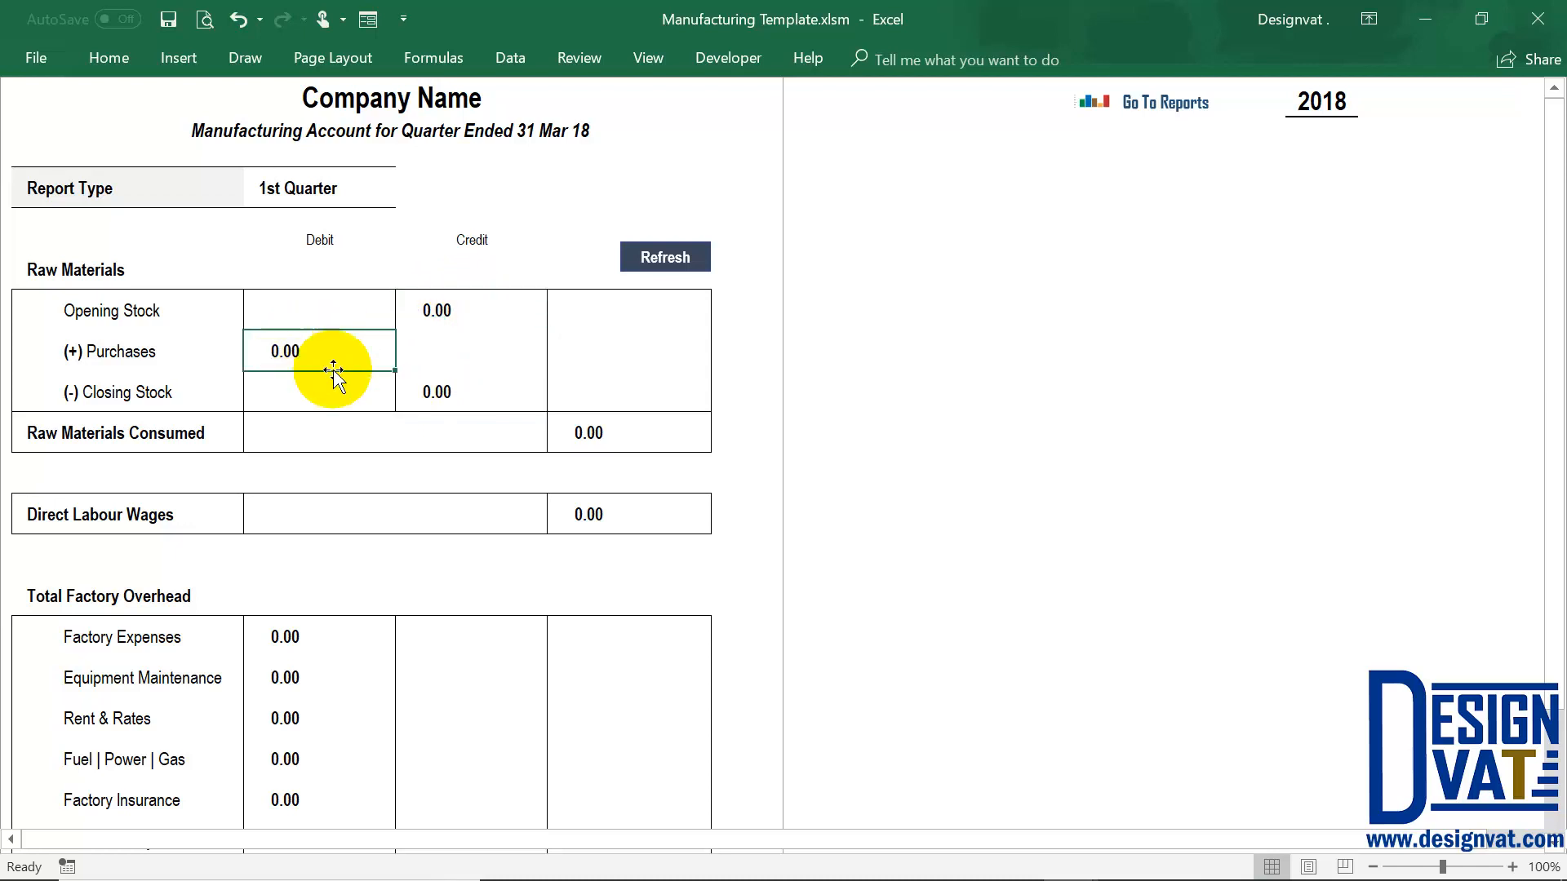
pyautogui.click(479, 392)
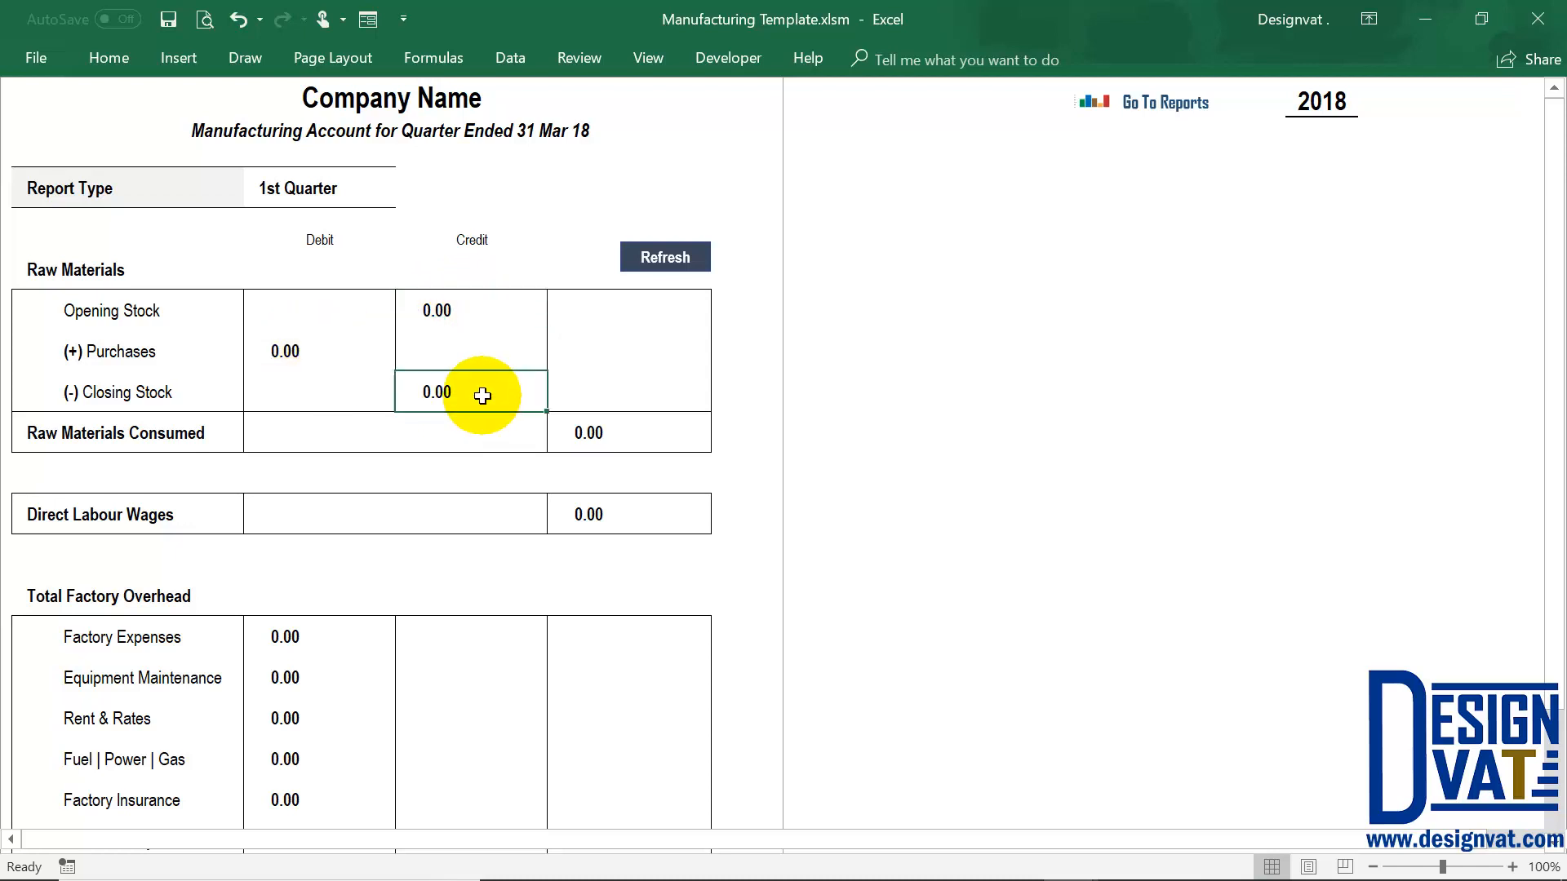
pyautogui.click(599, 425)
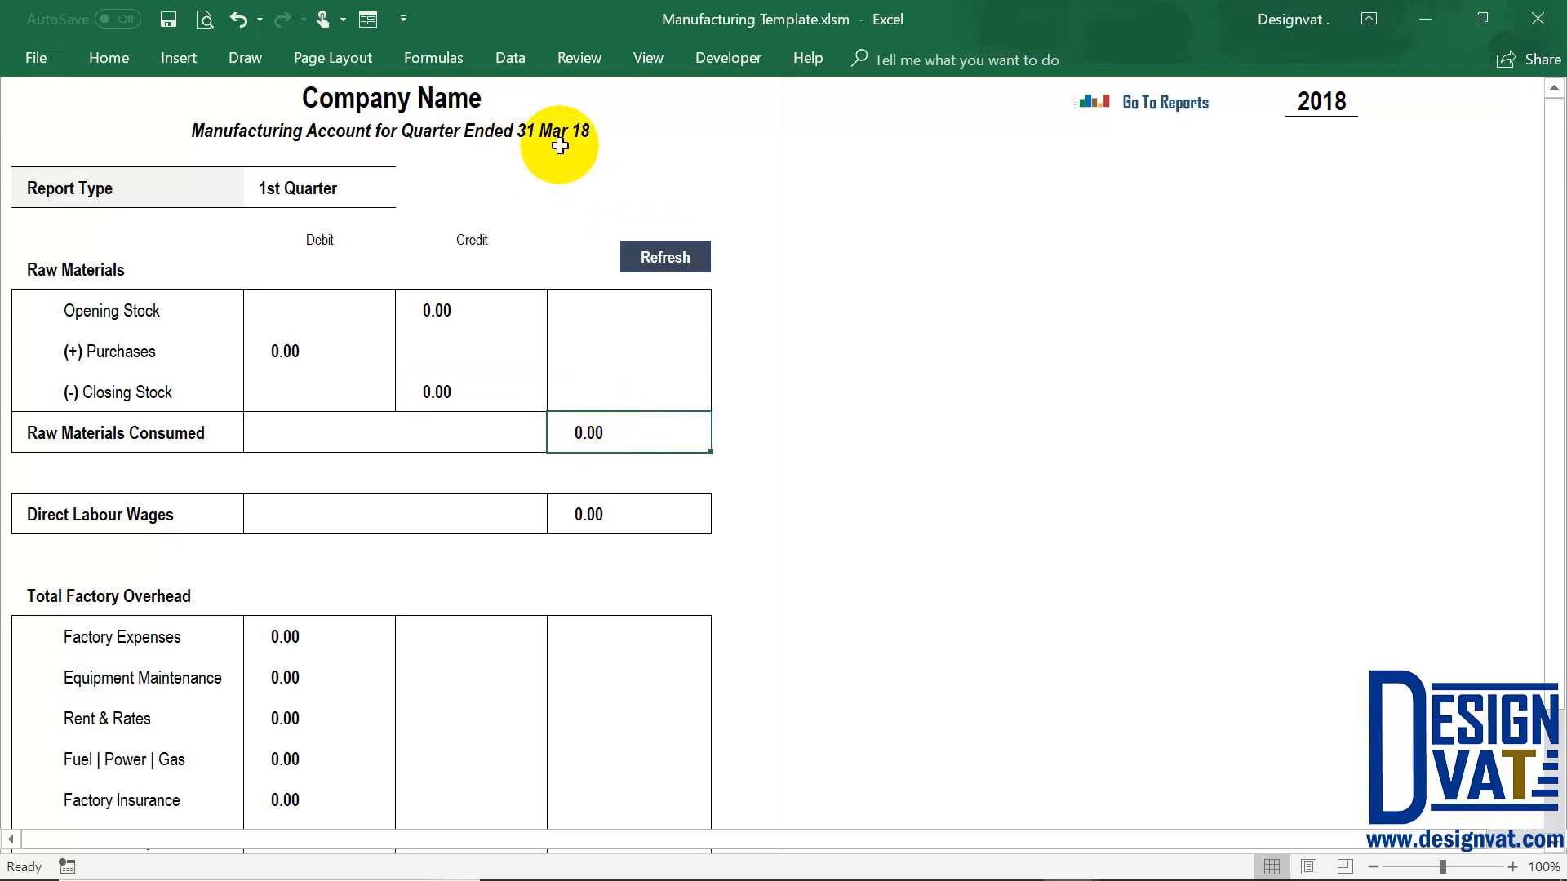
# Examine the direct labour wages, the individual factory overhead items with their total, and the production cost
pyautogui.click(147, 511)
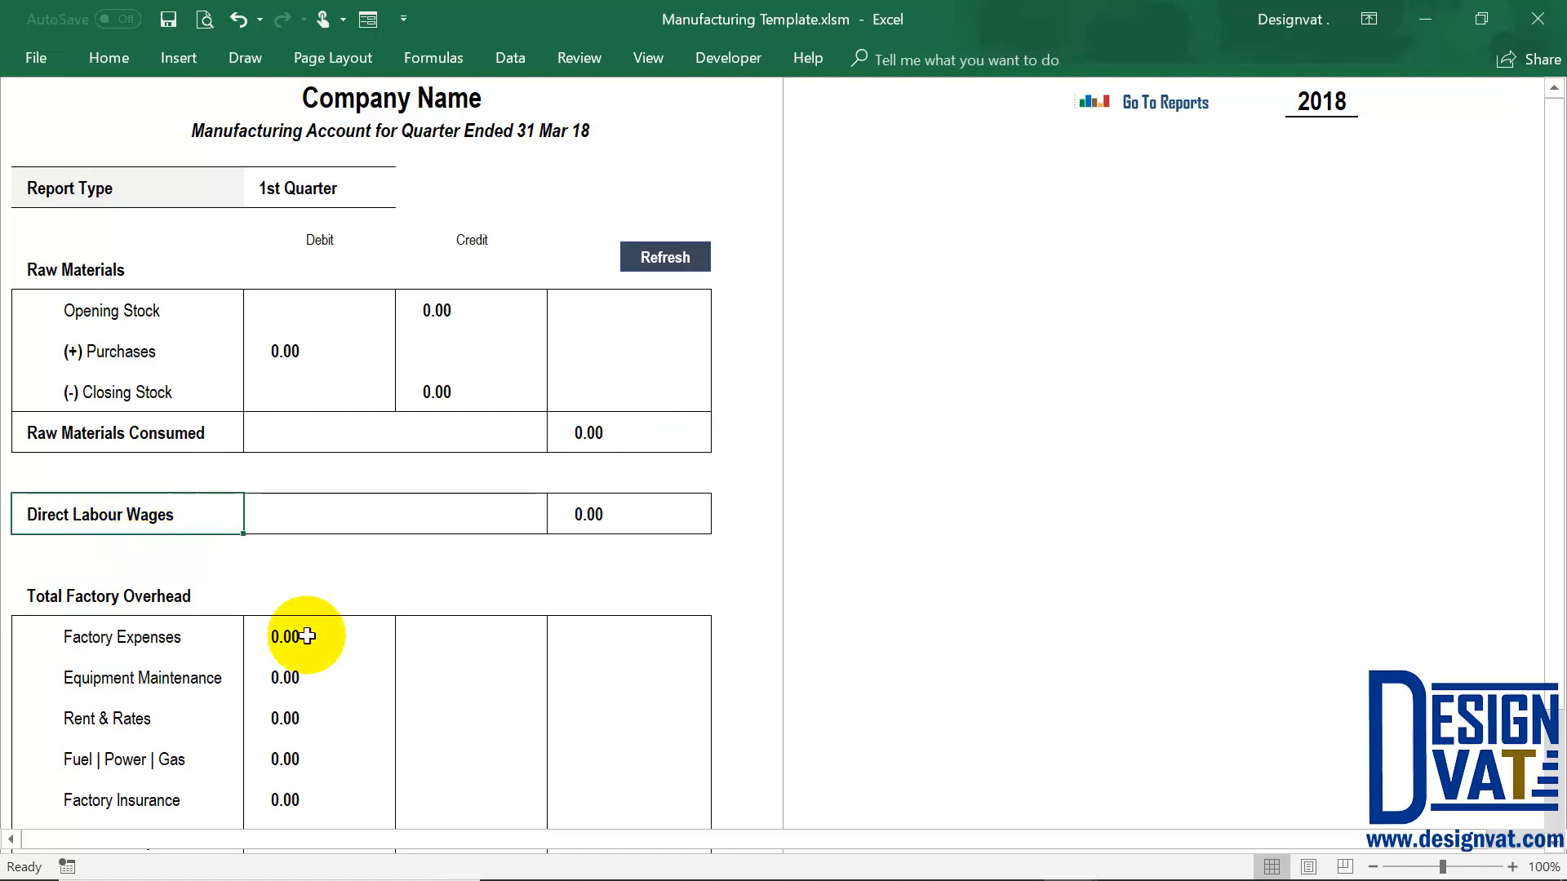
pyautogui.scroll(-2, 307, 635)
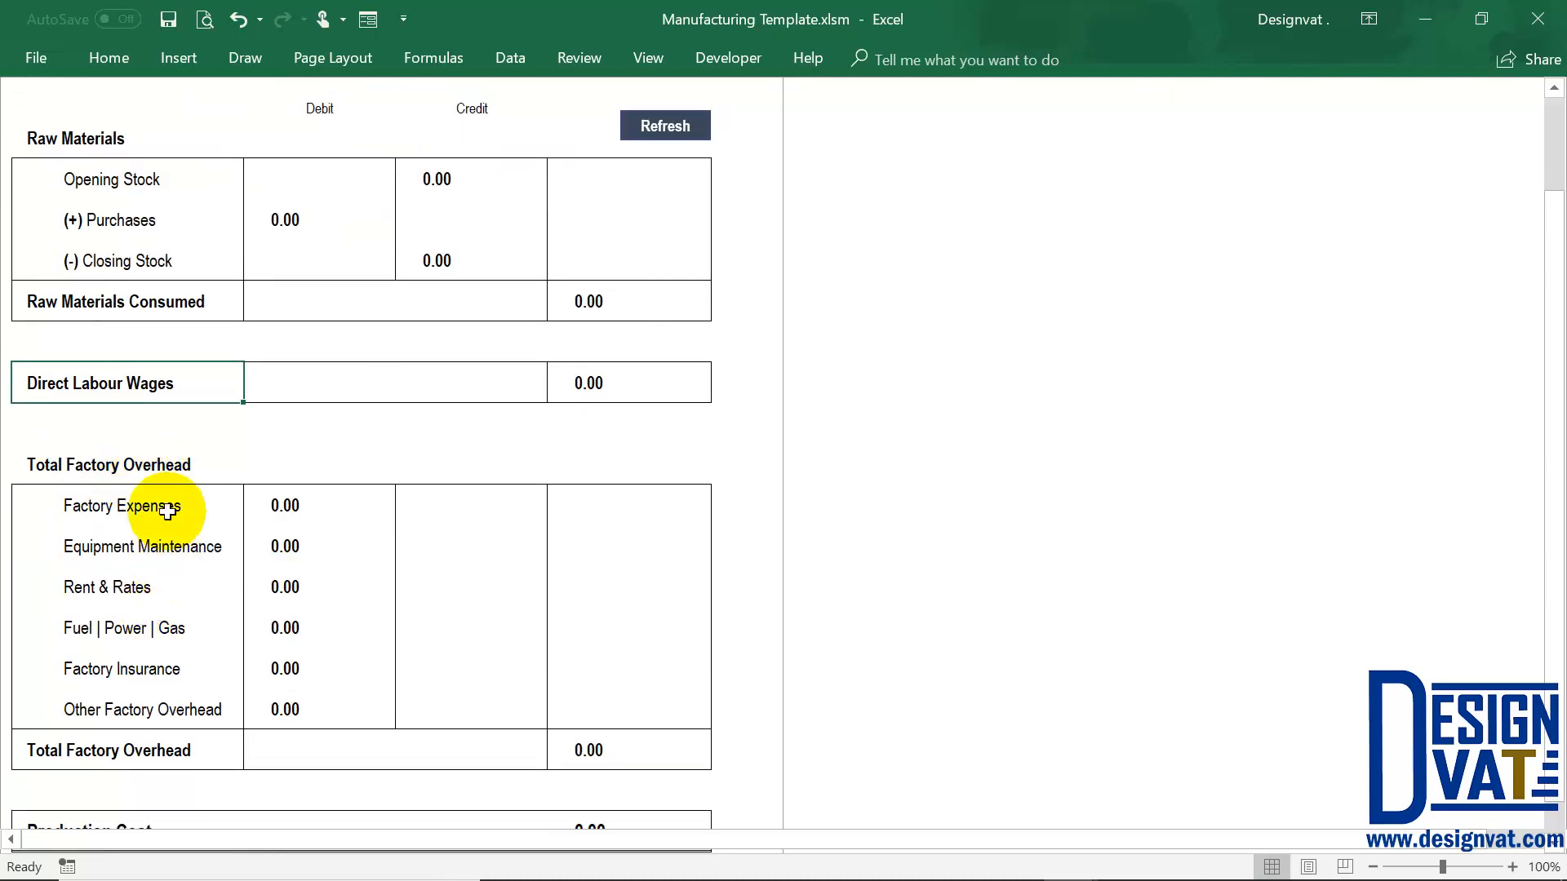
pyautogui.scroll(-2, 168, 547)
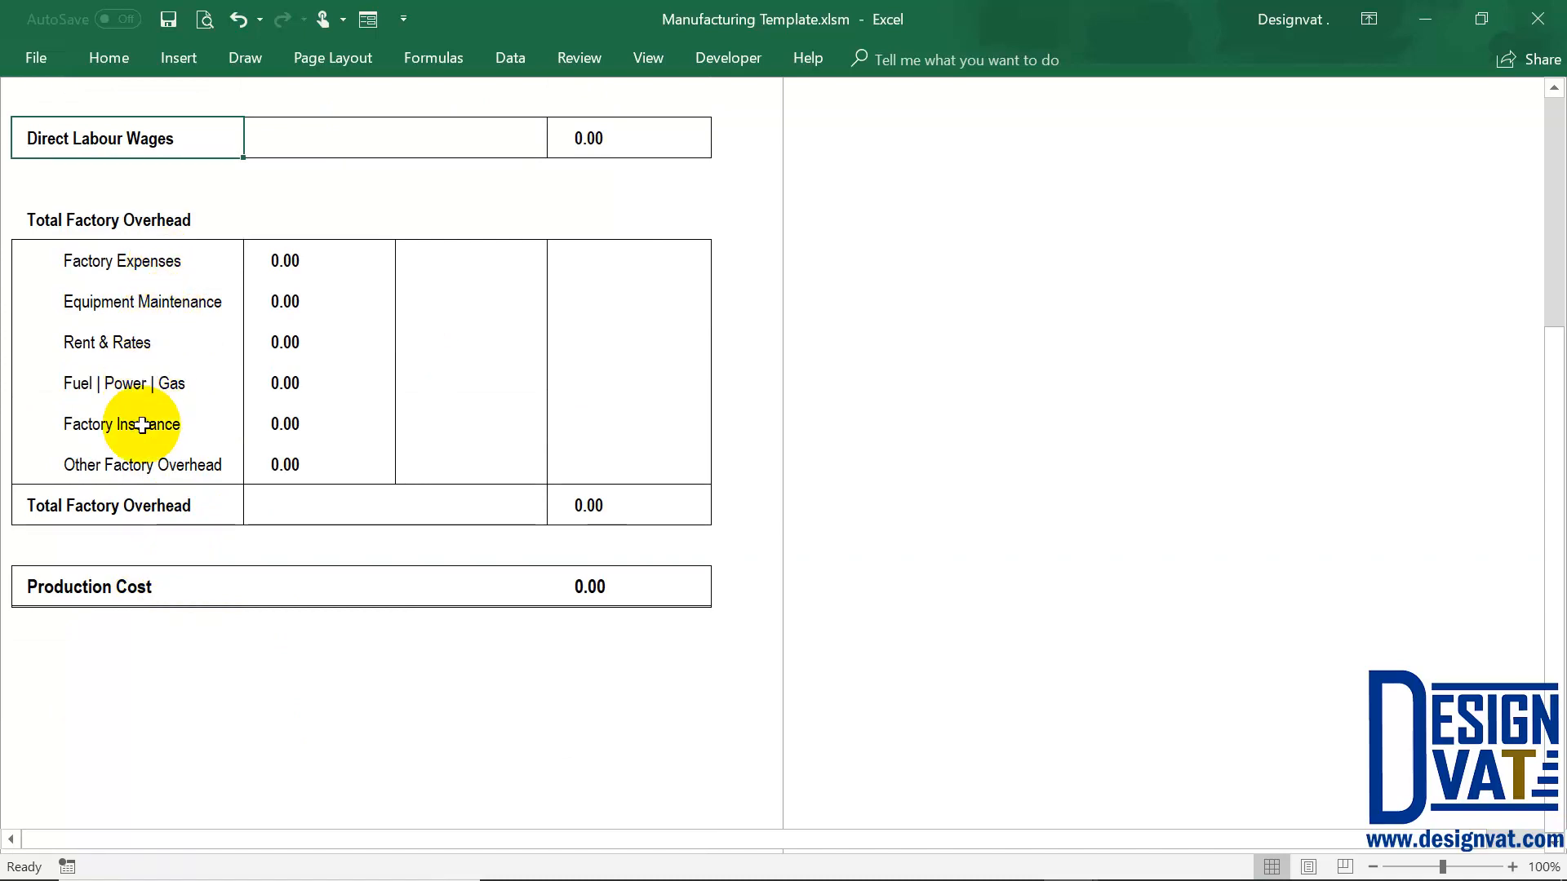
pyautogui.click(596, 501)
pyautogui.click(588, 575)
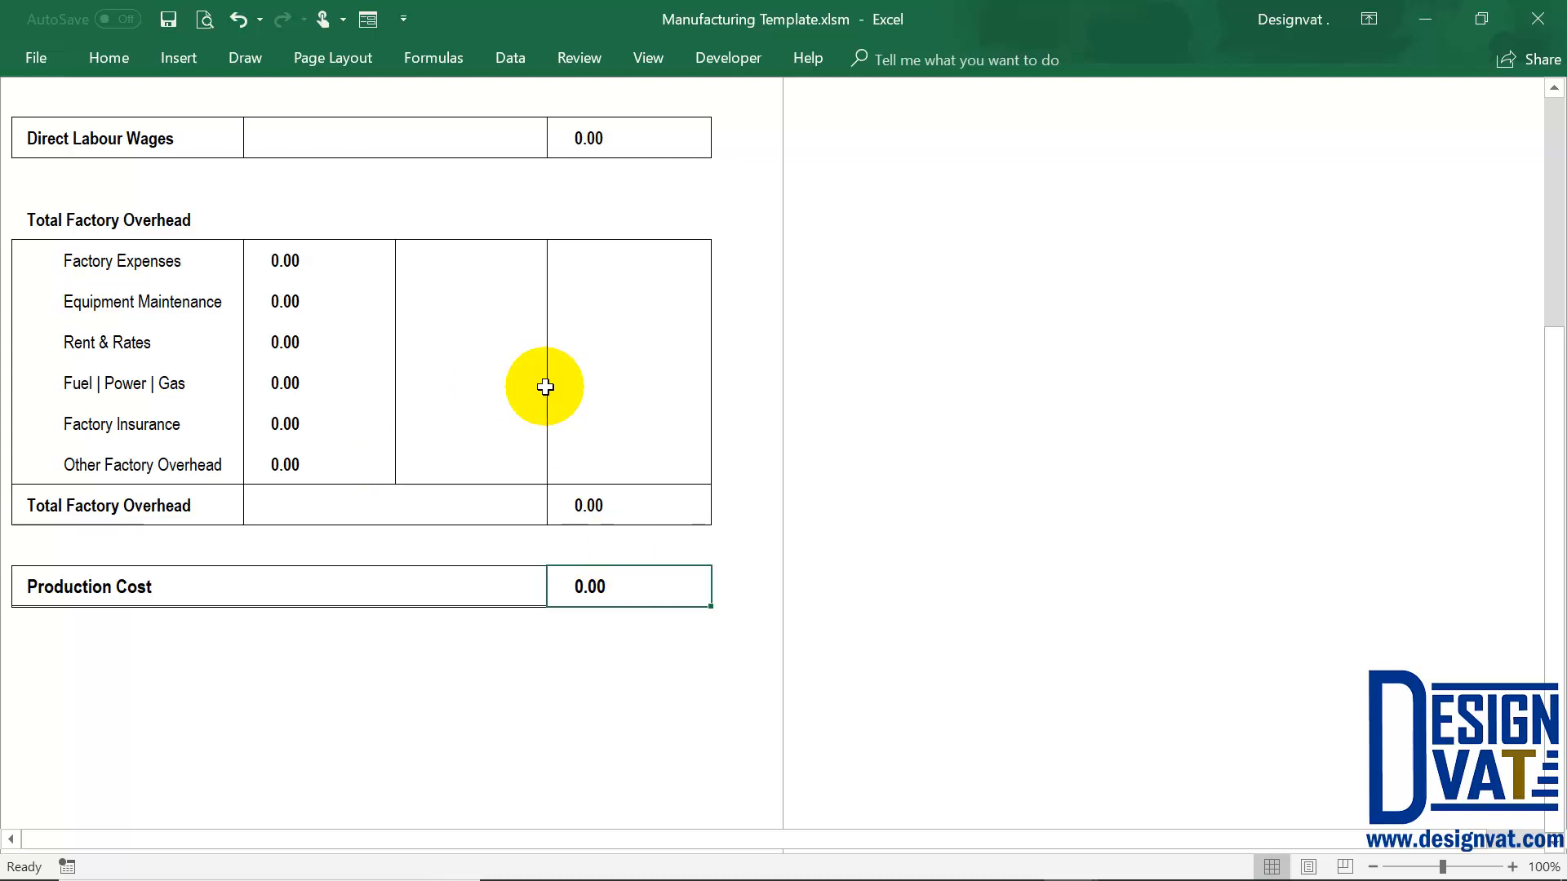
pyautogui.moveTo(174, 262); pyautogui.dragTo(154, 457)
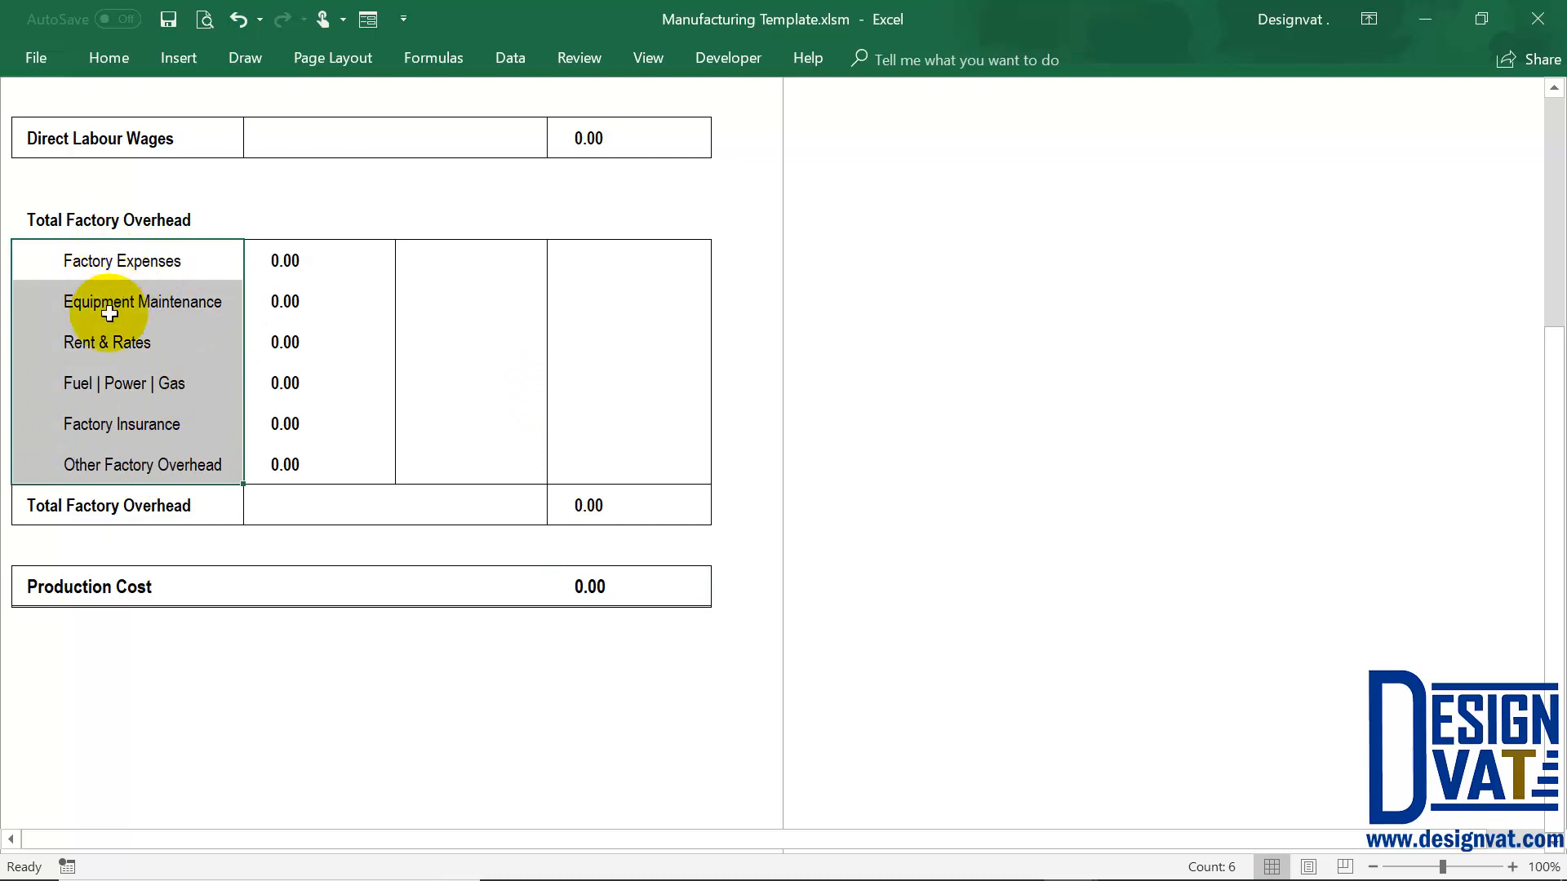
pyautogui.click(174, 262)
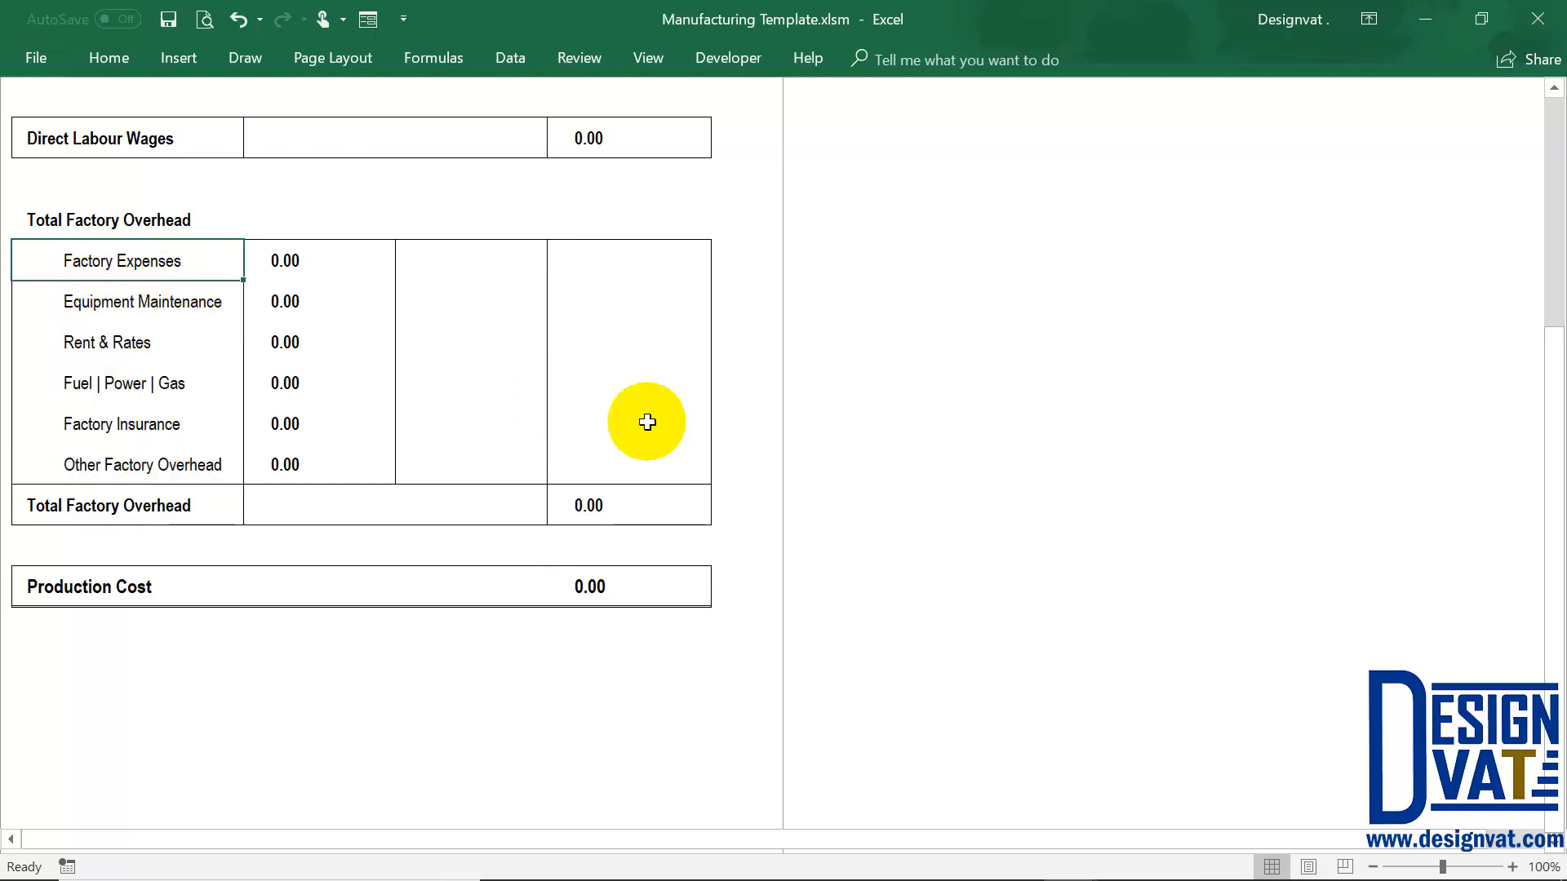
# Open the factory overhead entry form for expenses, review the available expense categories and cancel the form
pyautogui.scroll(1, 647, 422)
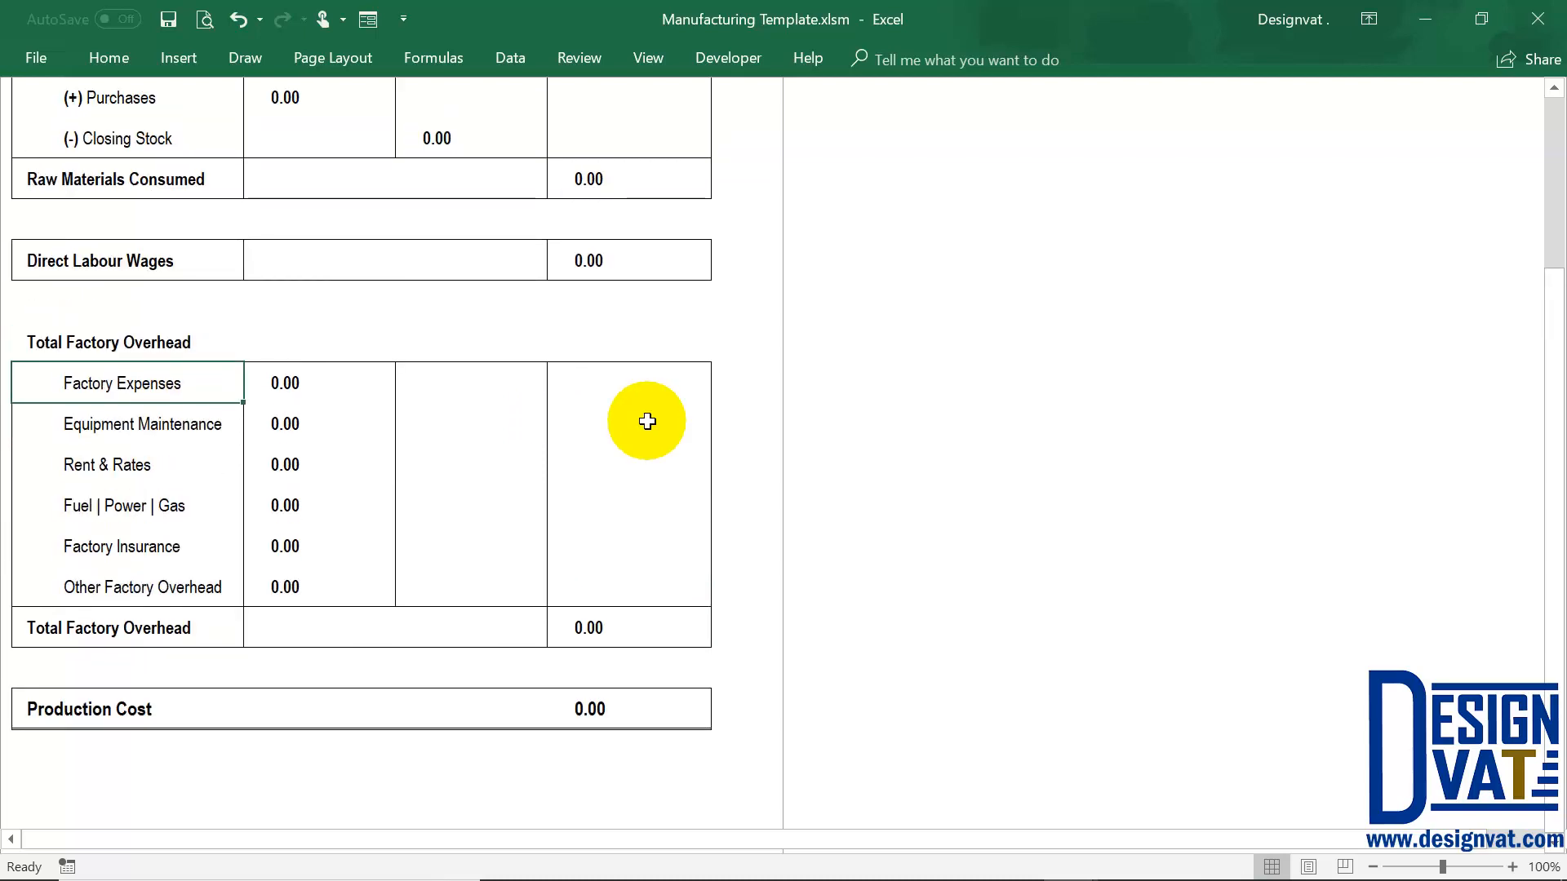
pyautogui.scroll(2, 647, 422)
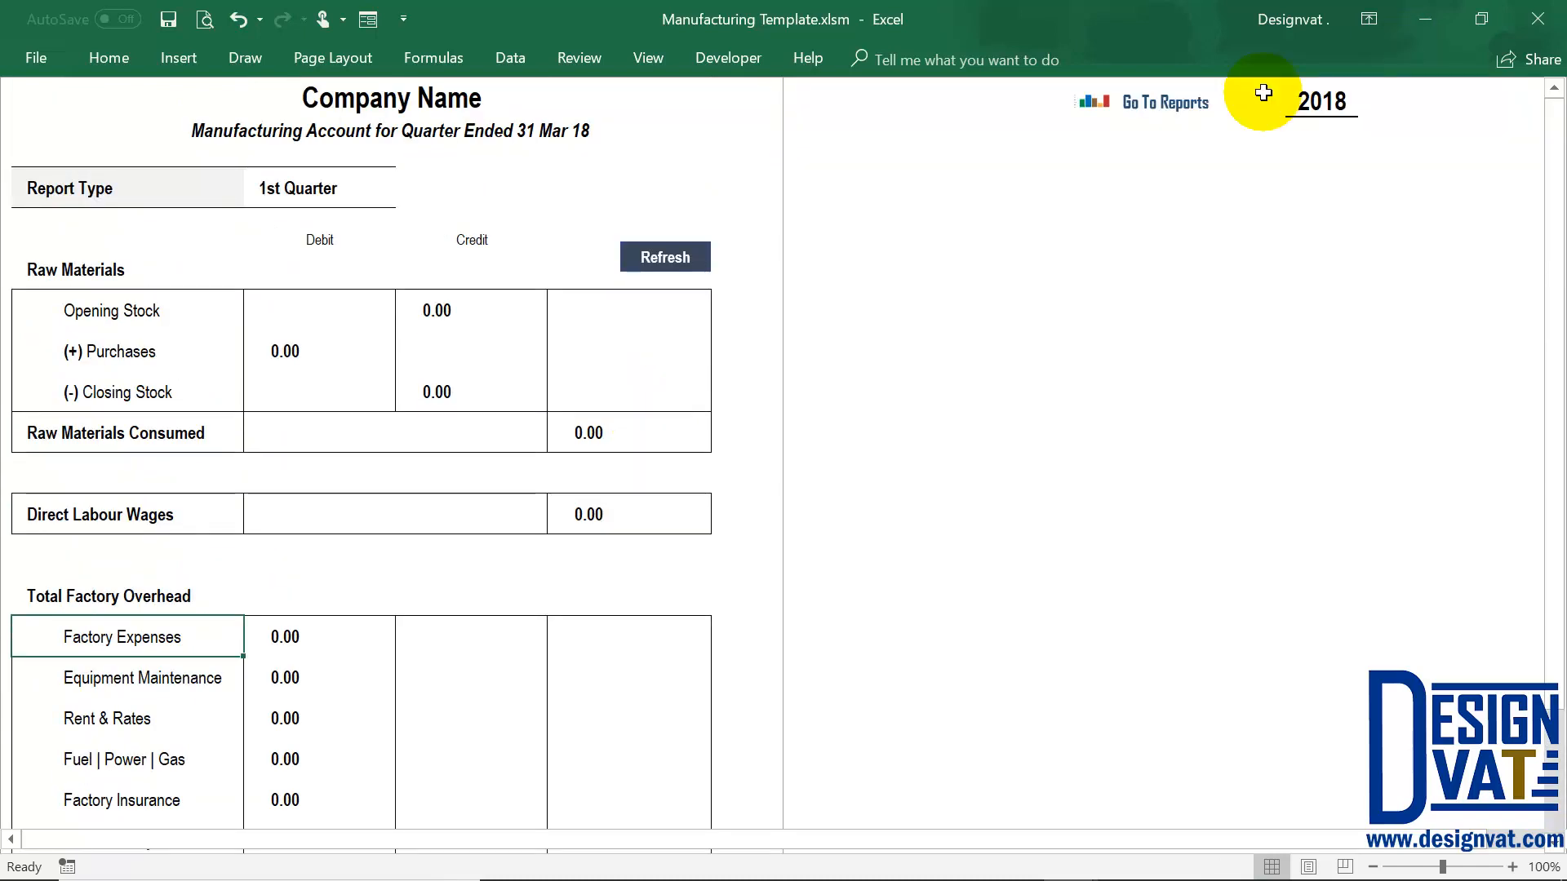
pyautogui.click(1185, 103)
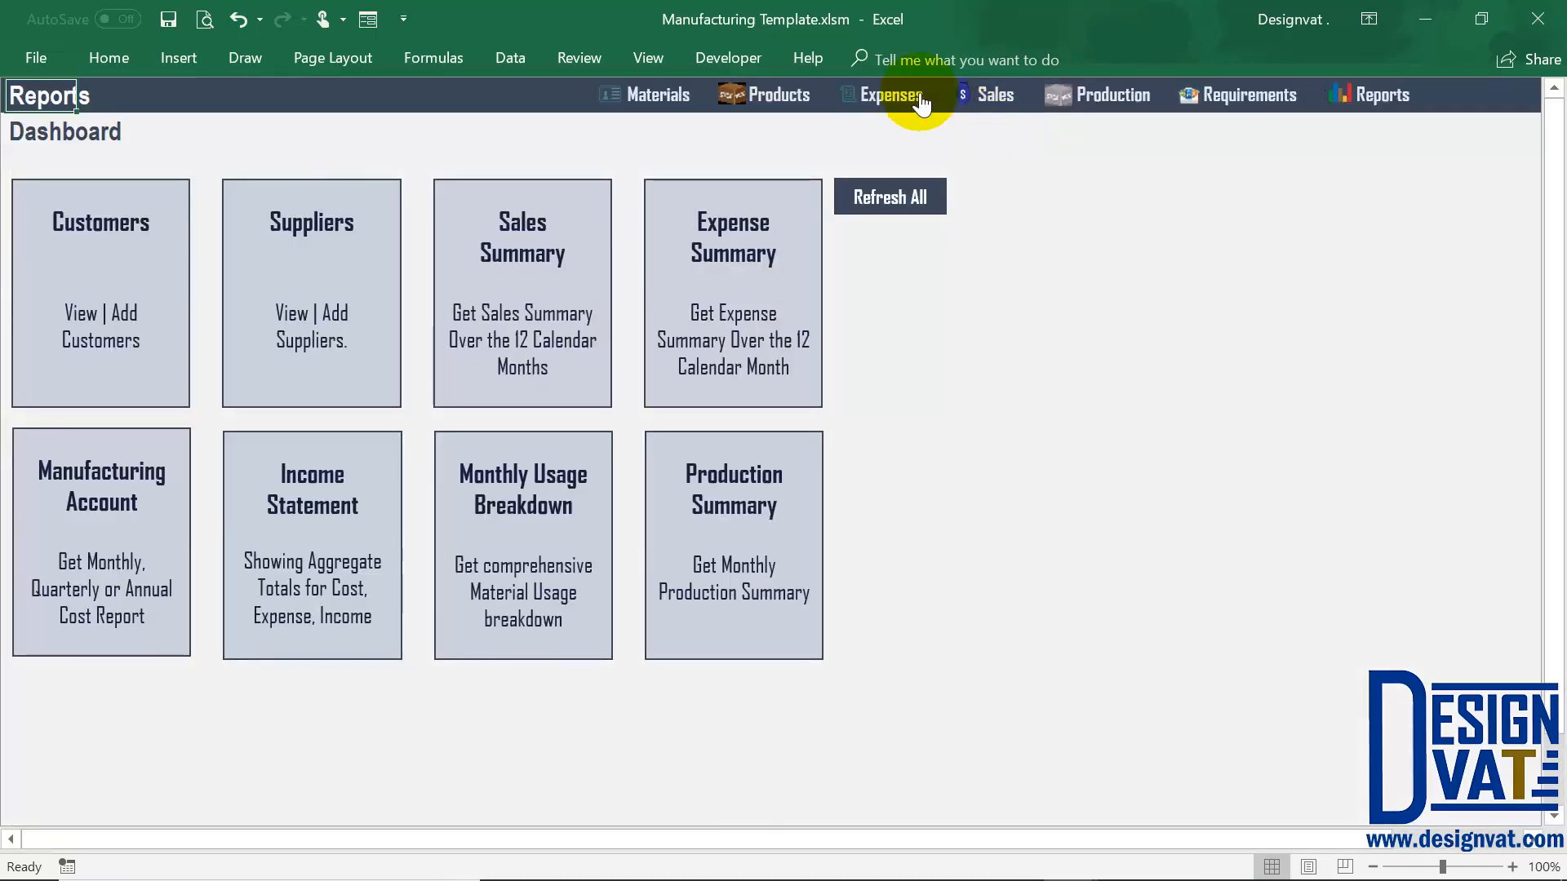
pyautogui.click(908, 85)
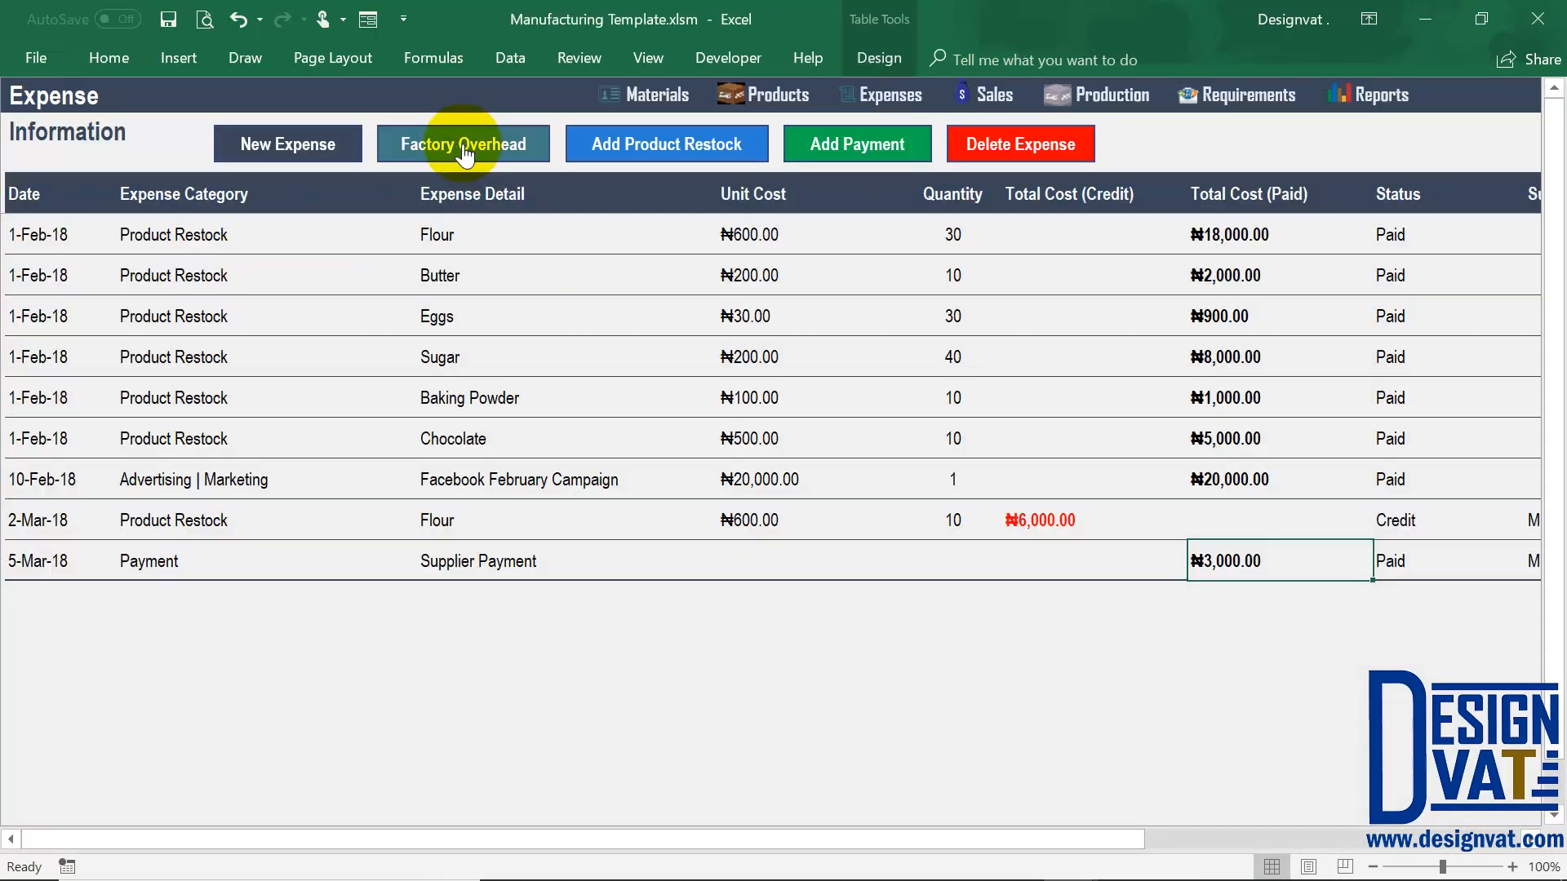
pyautogui.click(463, 144)
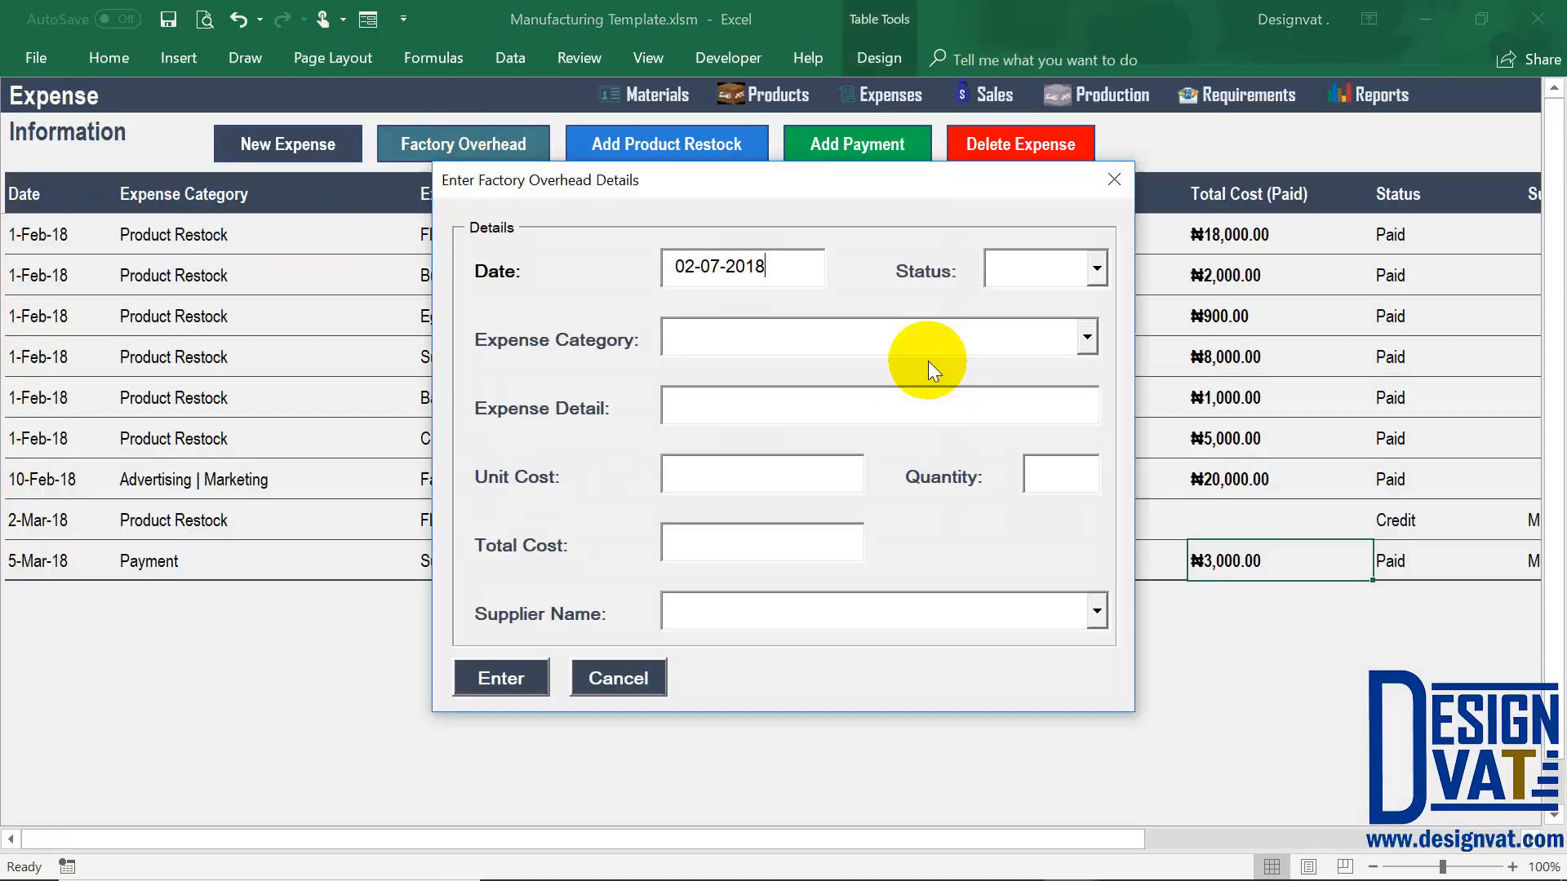
pyautogui.click(1087, 337)
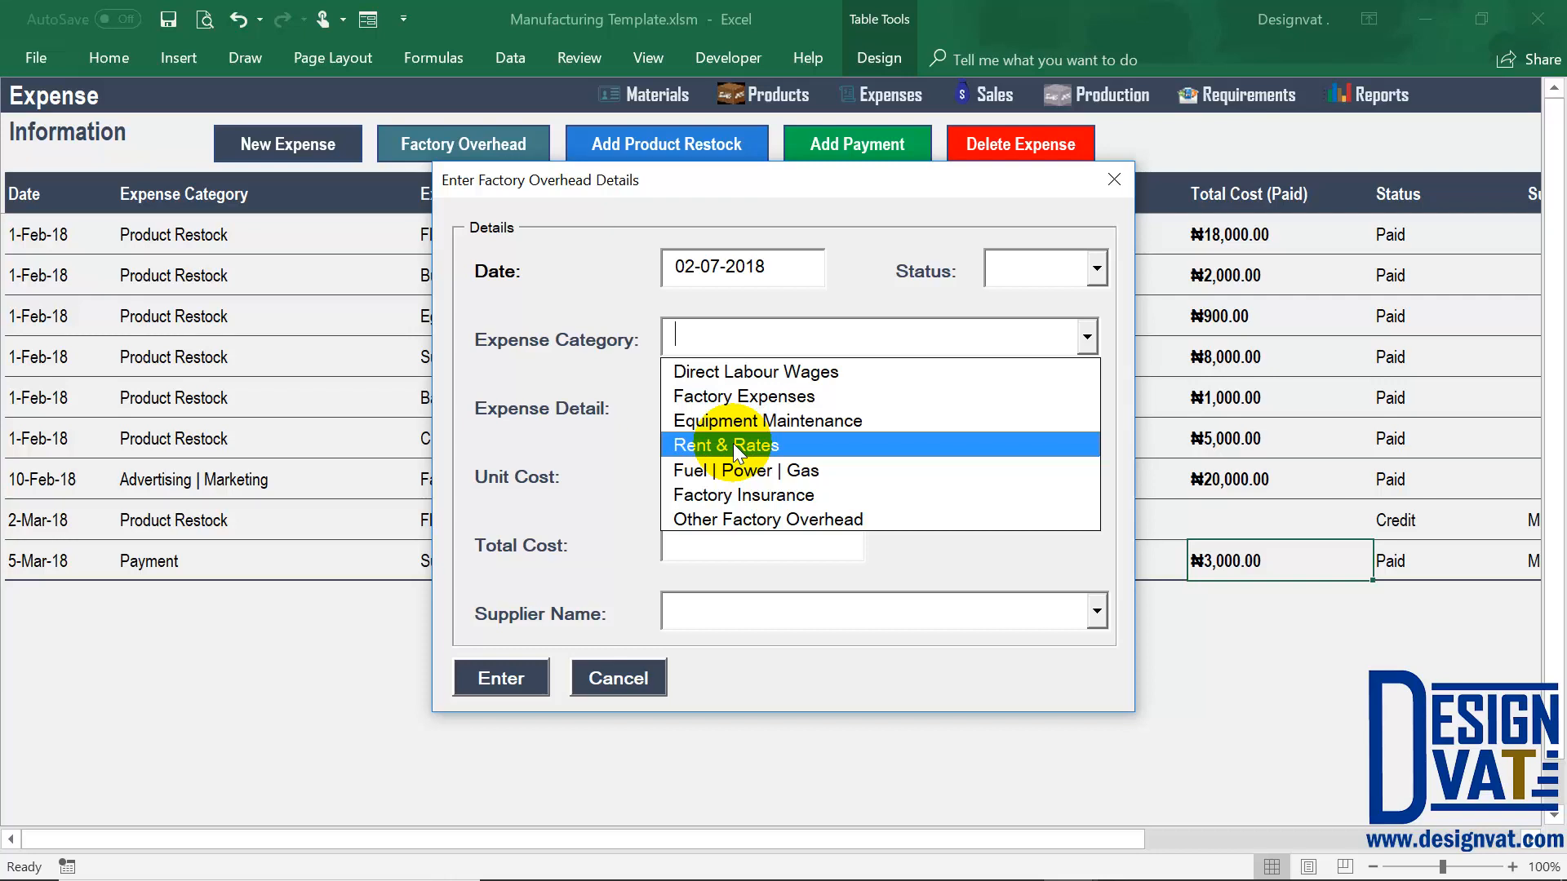
pyautogui.click(616, 676)
pyautogui.click(617, 676)
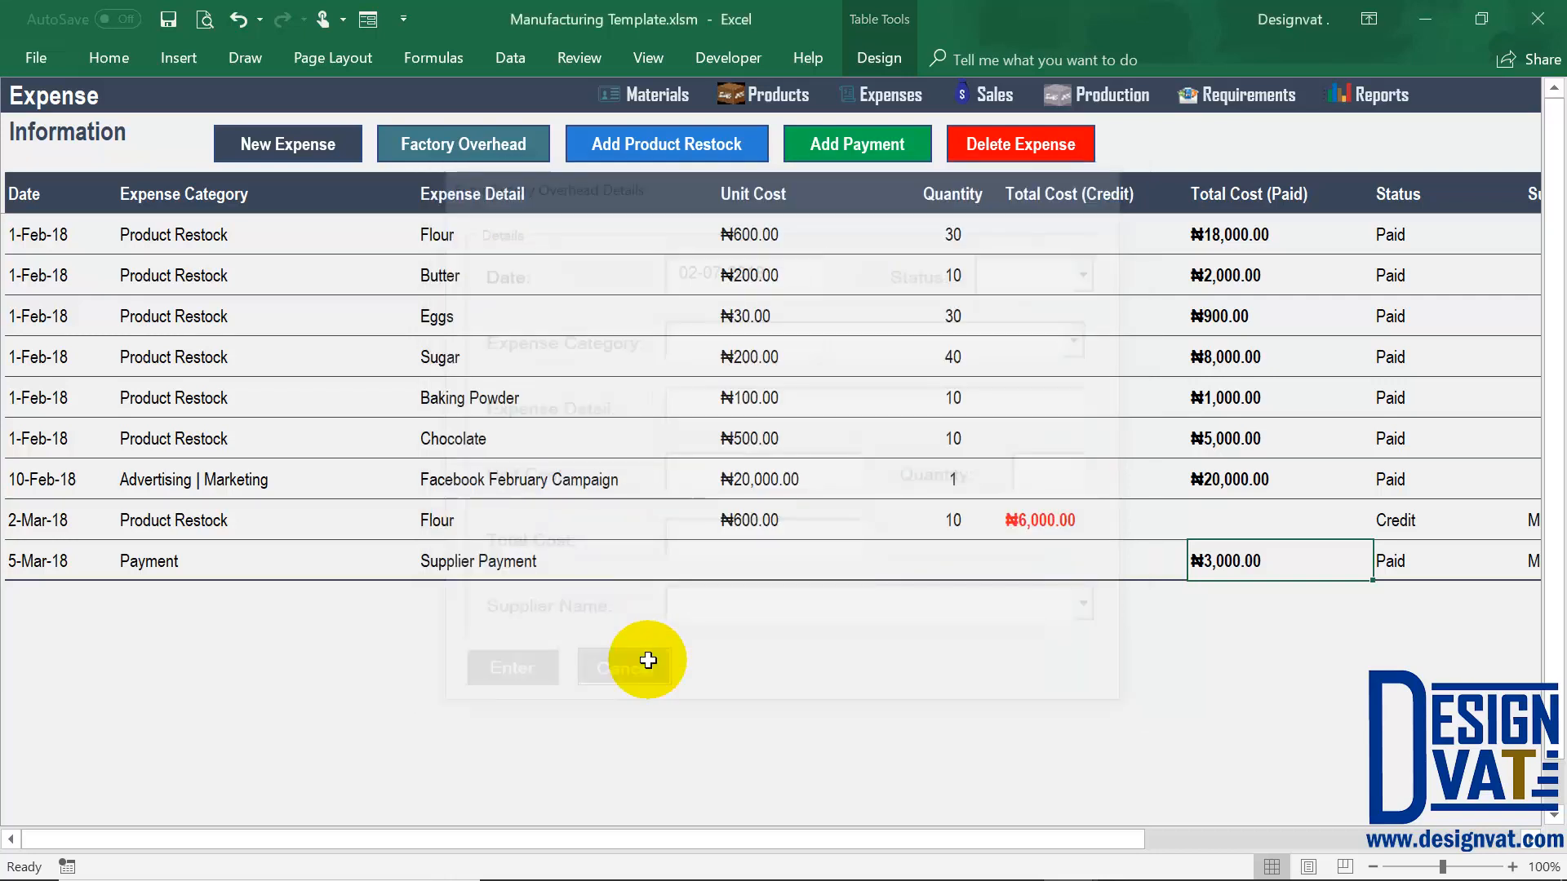
# Rename the Factory Expenses item under Total Factory Overhead in the manufacturing account to "Random"
pyautogui.click(1379, 95)
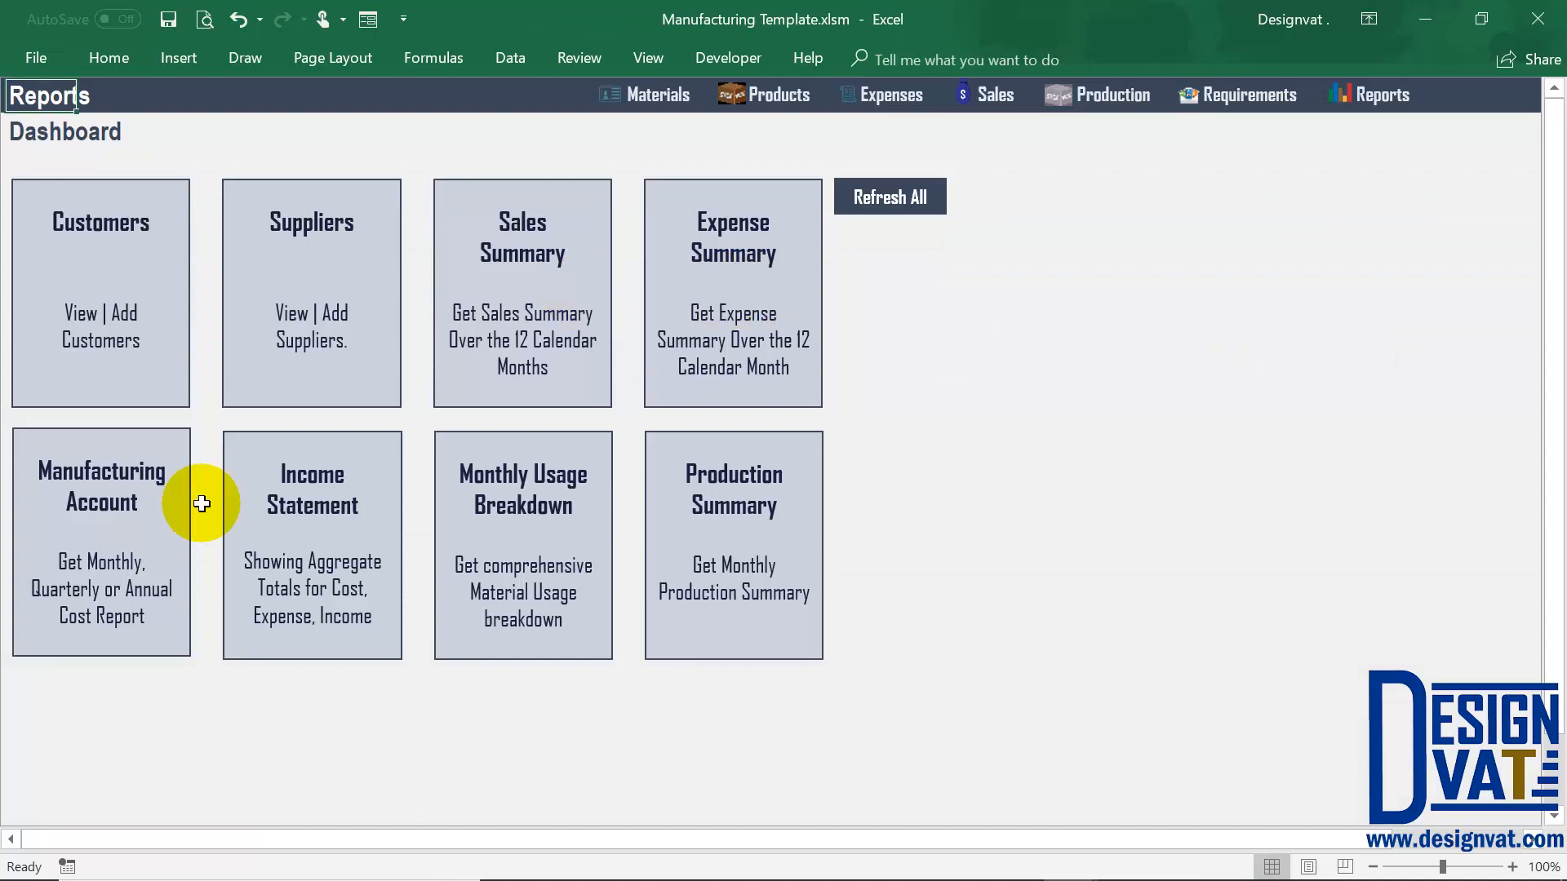
pyautogui.click(166, 506)
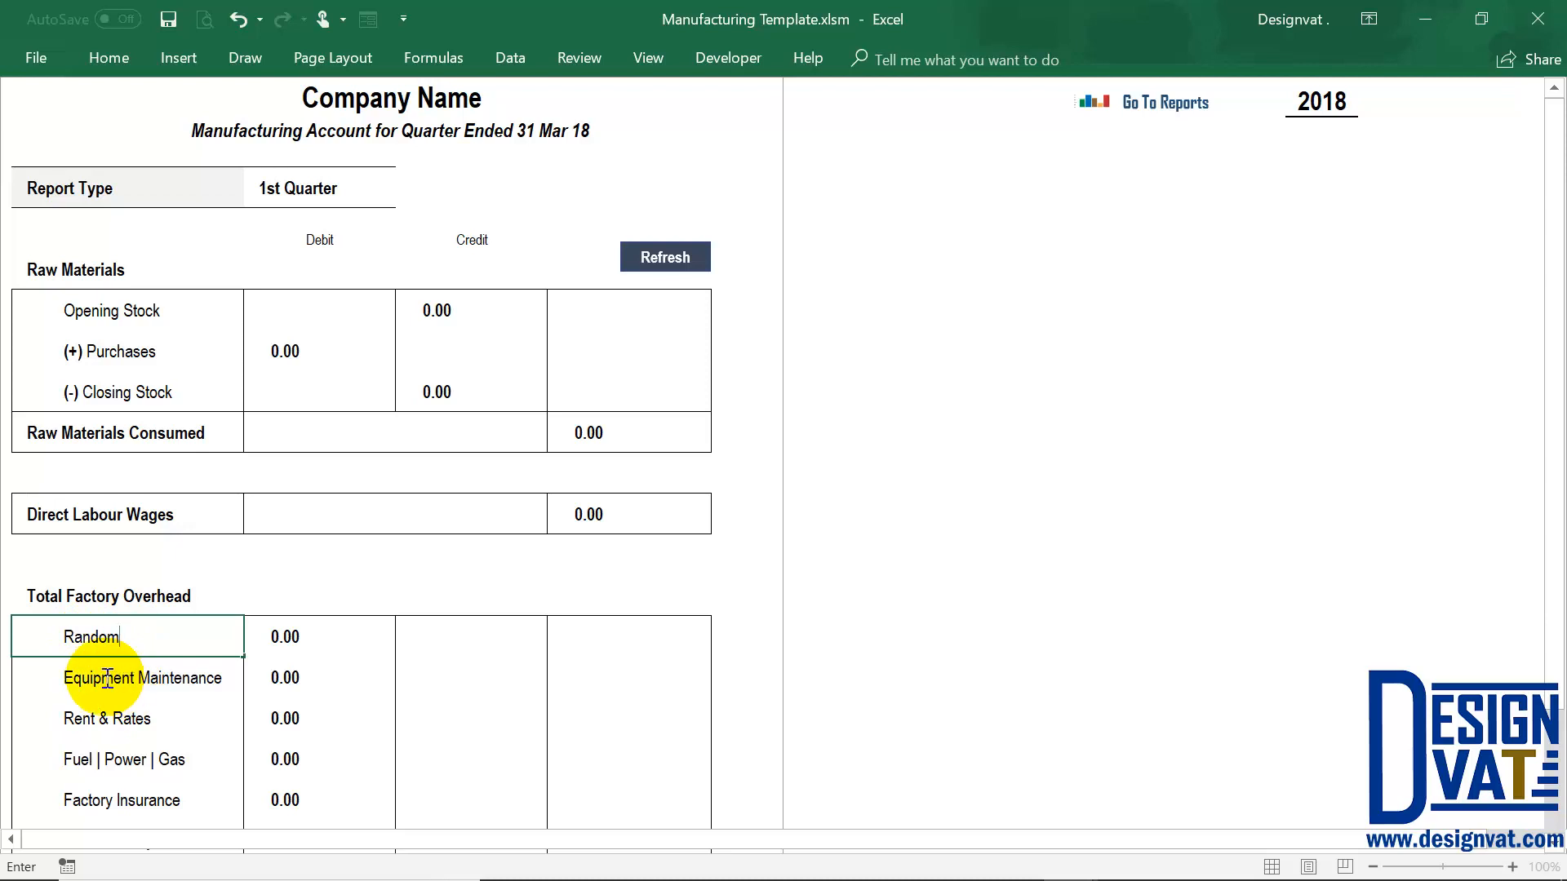
pyautogui.press('Return')
pyautogui.press('Return')
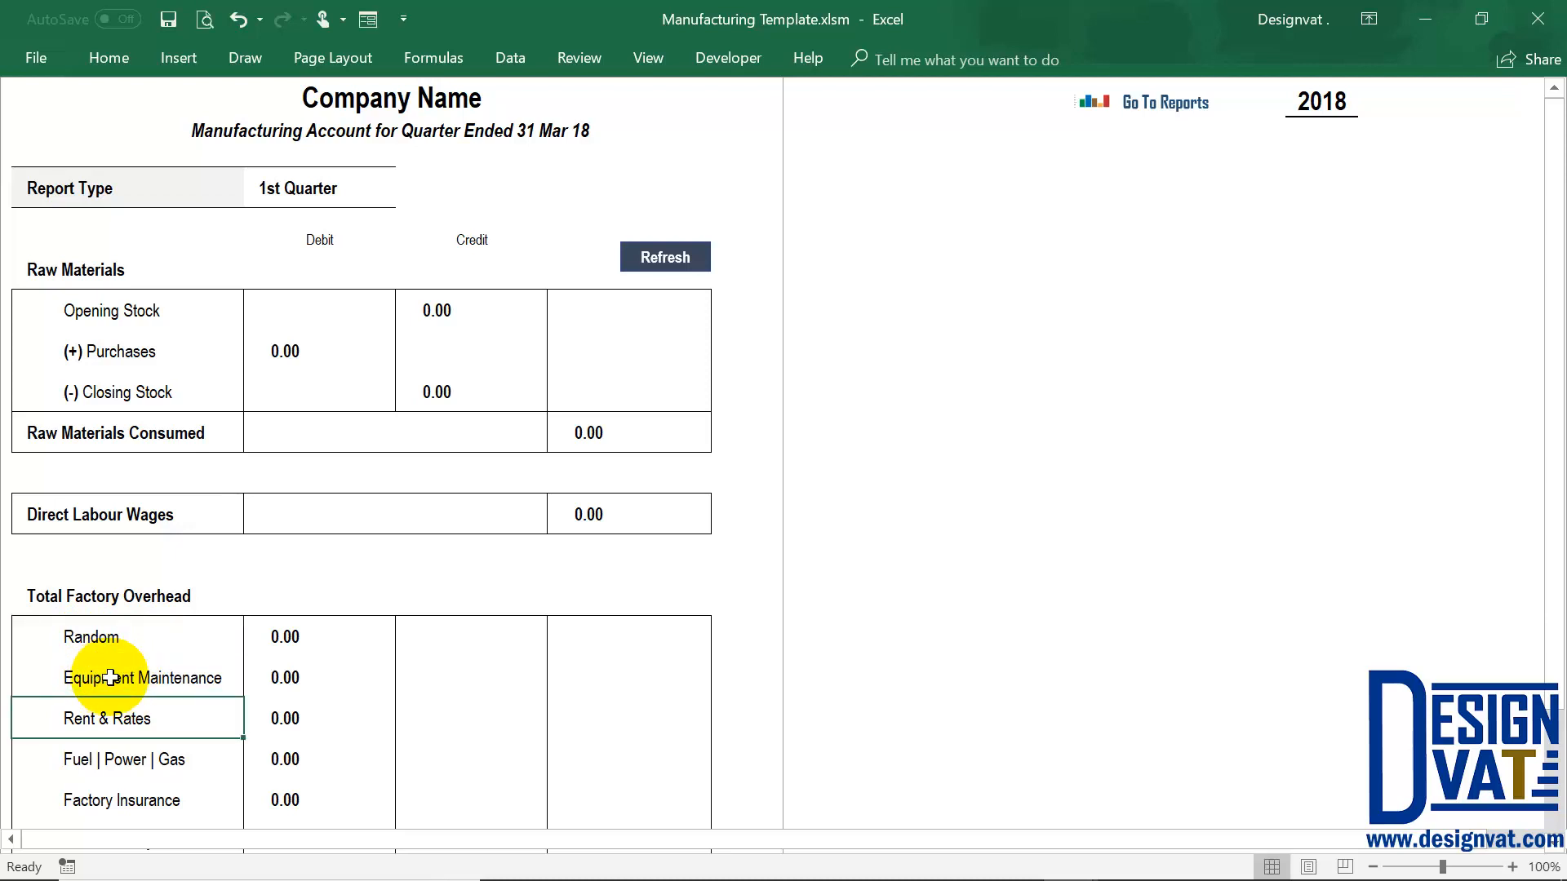
pyautogui.click(132, 637)
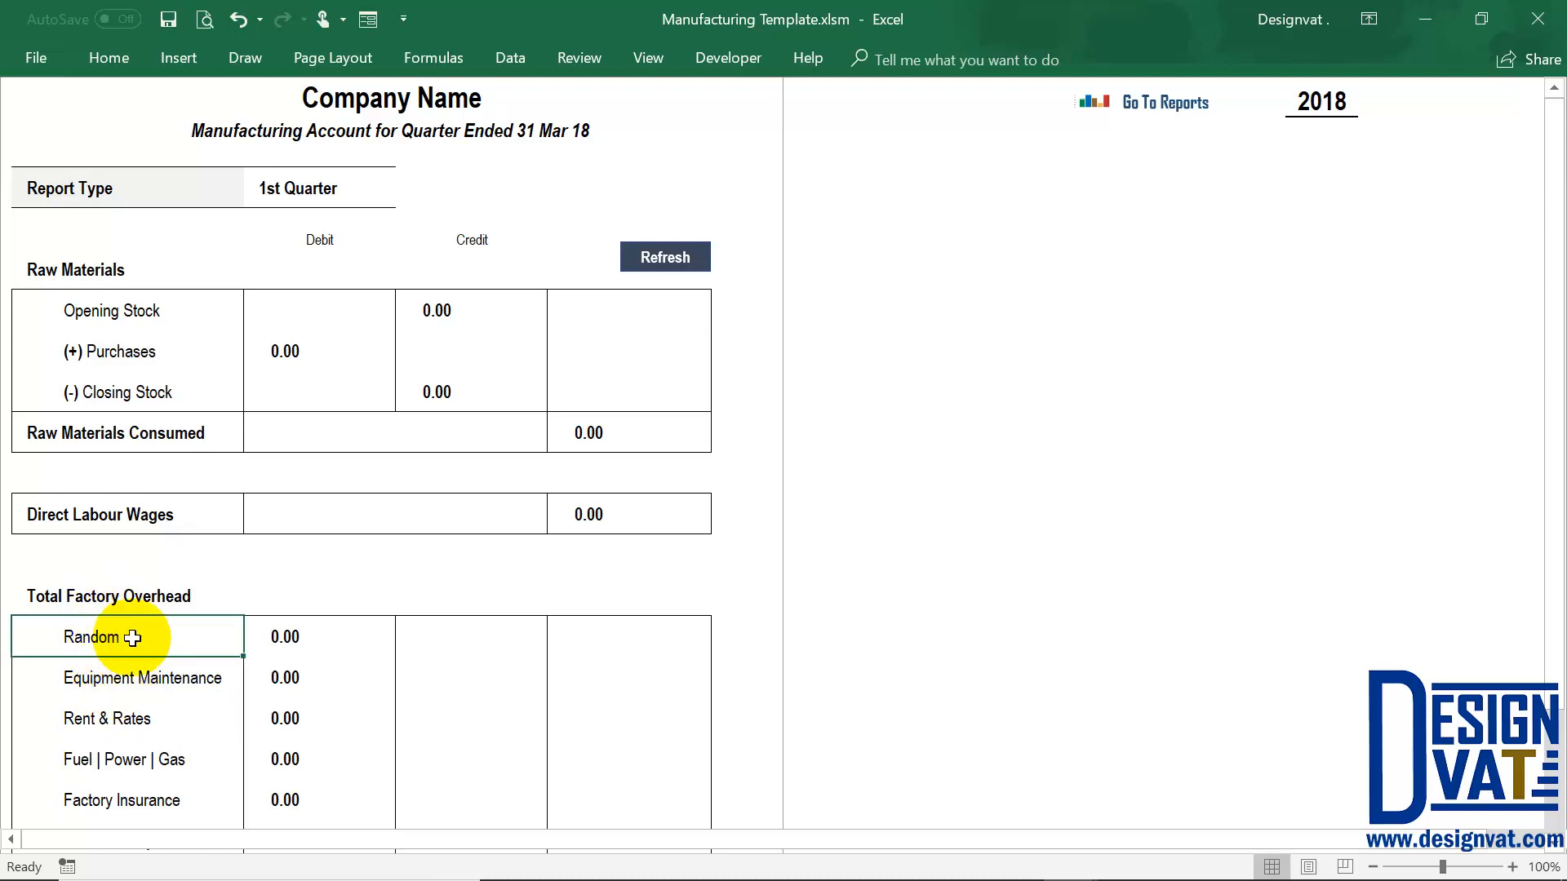
# Check the expense category list in the factory overhead entry form for the renamed item and cancel the form
pyautogui.click(1190, 104)
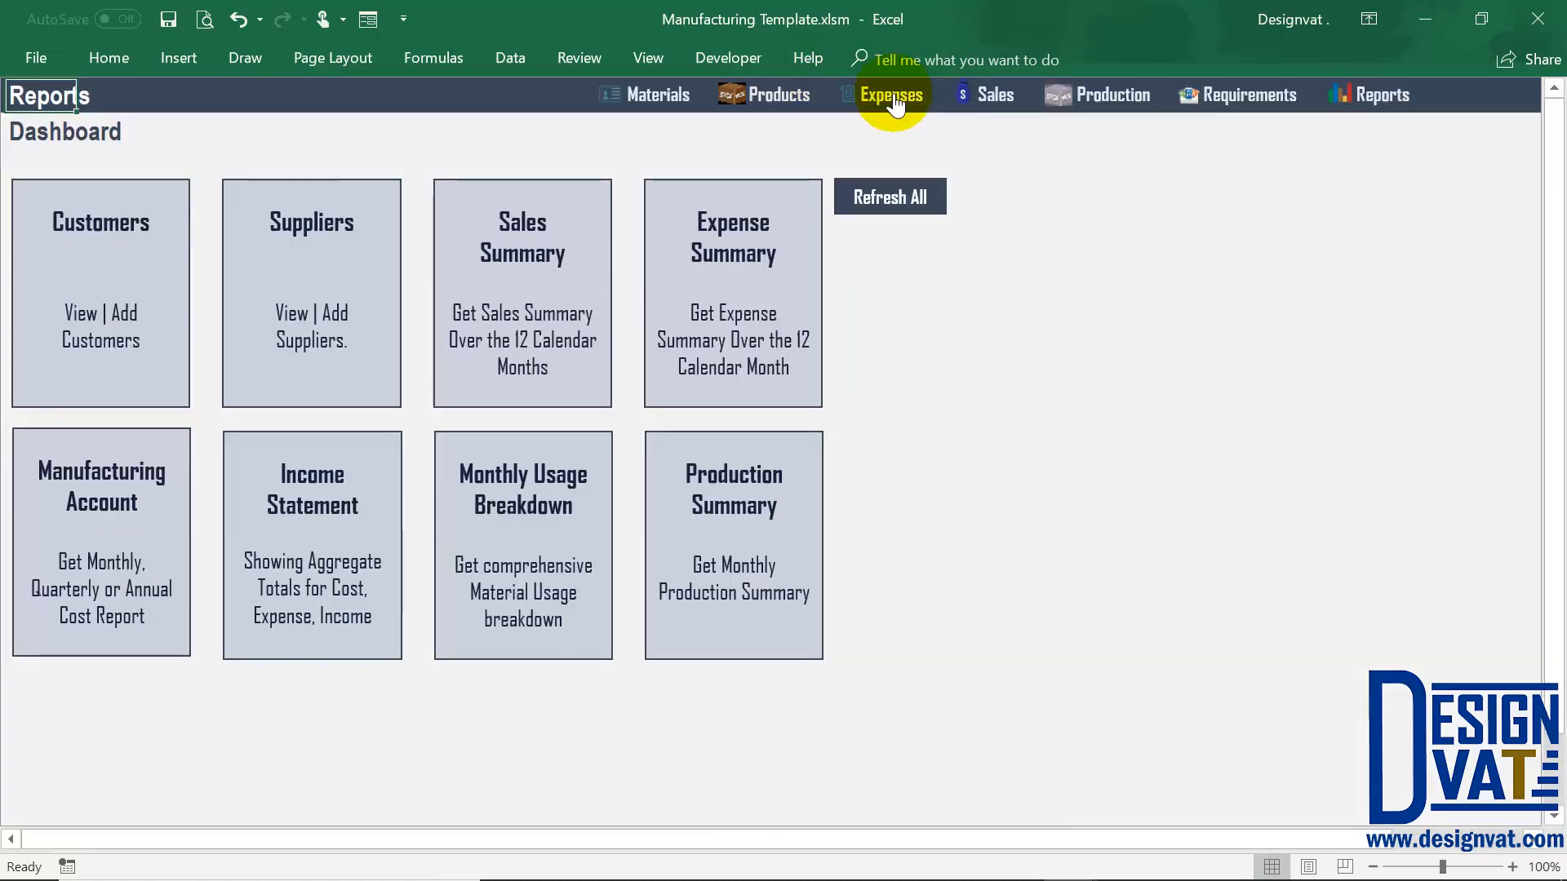
pyautogui.click(891, 95)
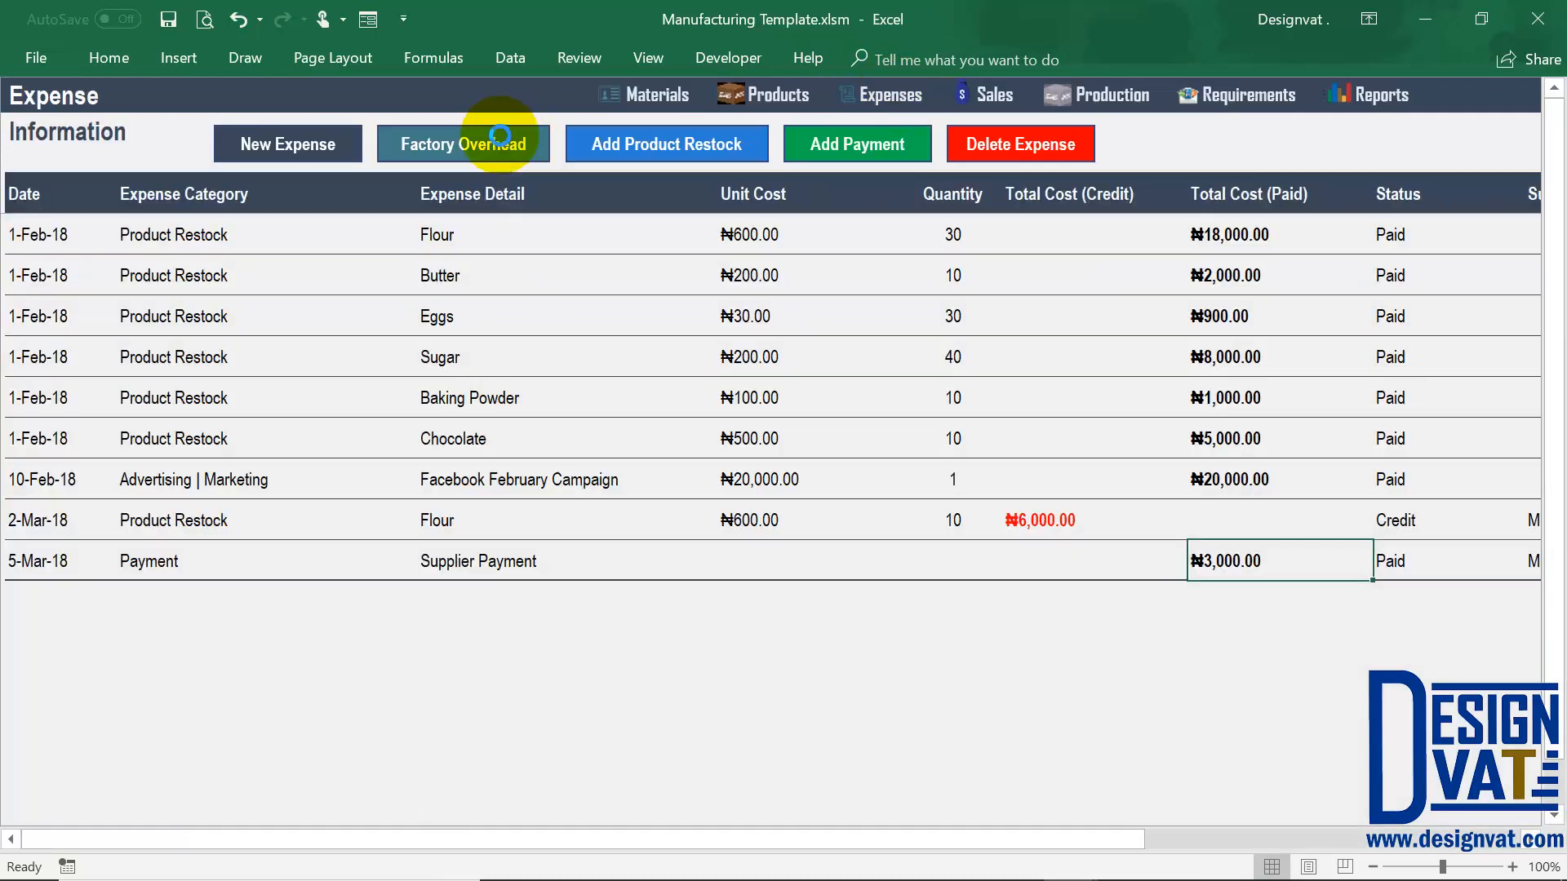
pyautogui.click(499, 134)
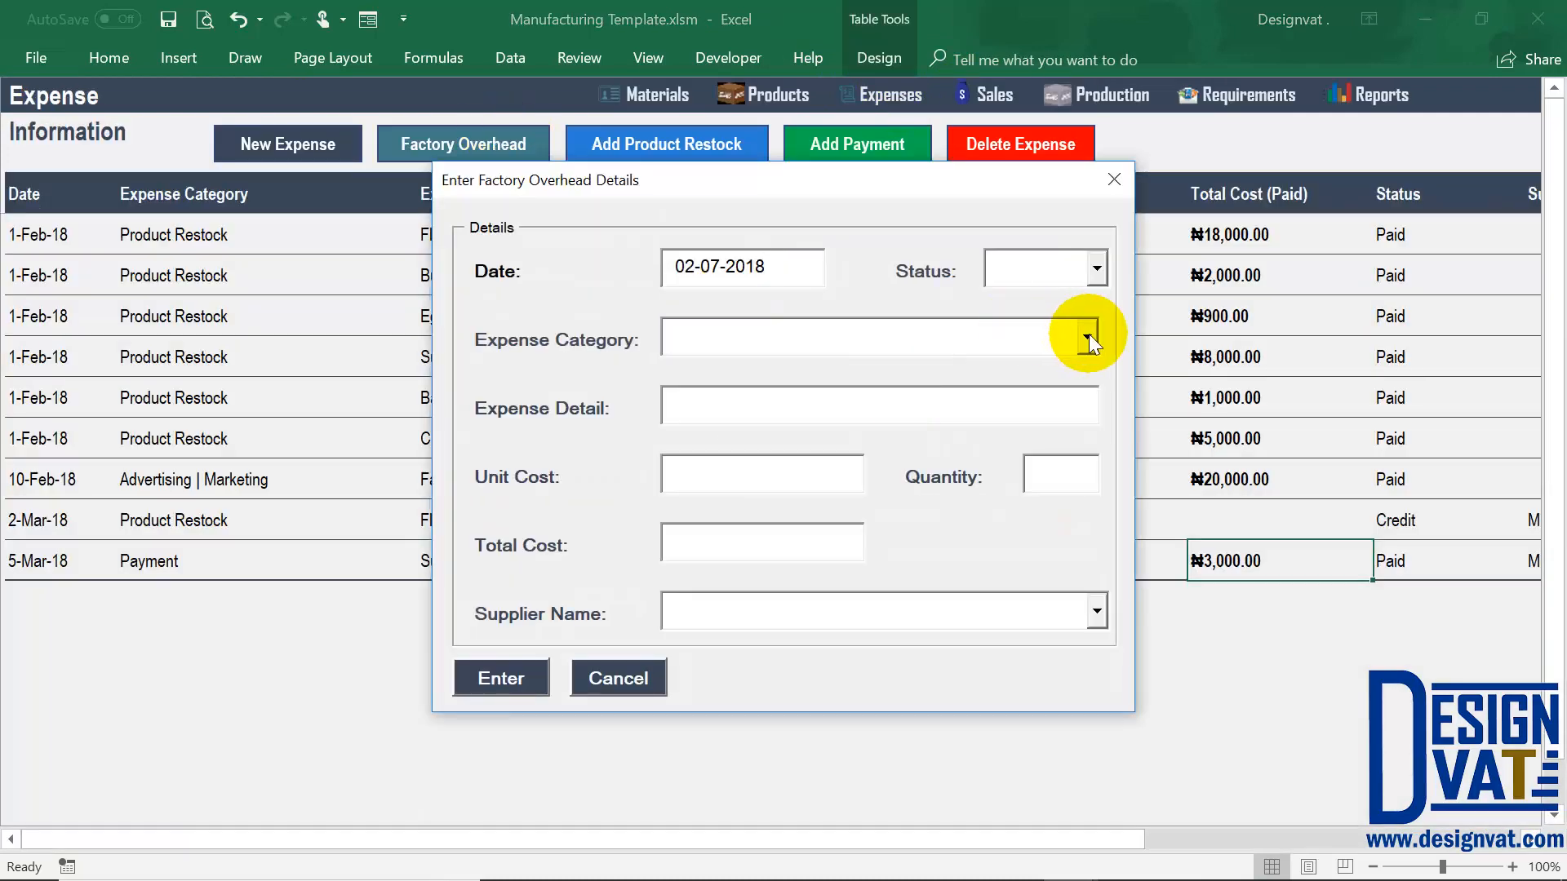
pyautogui.click(1087, 336)
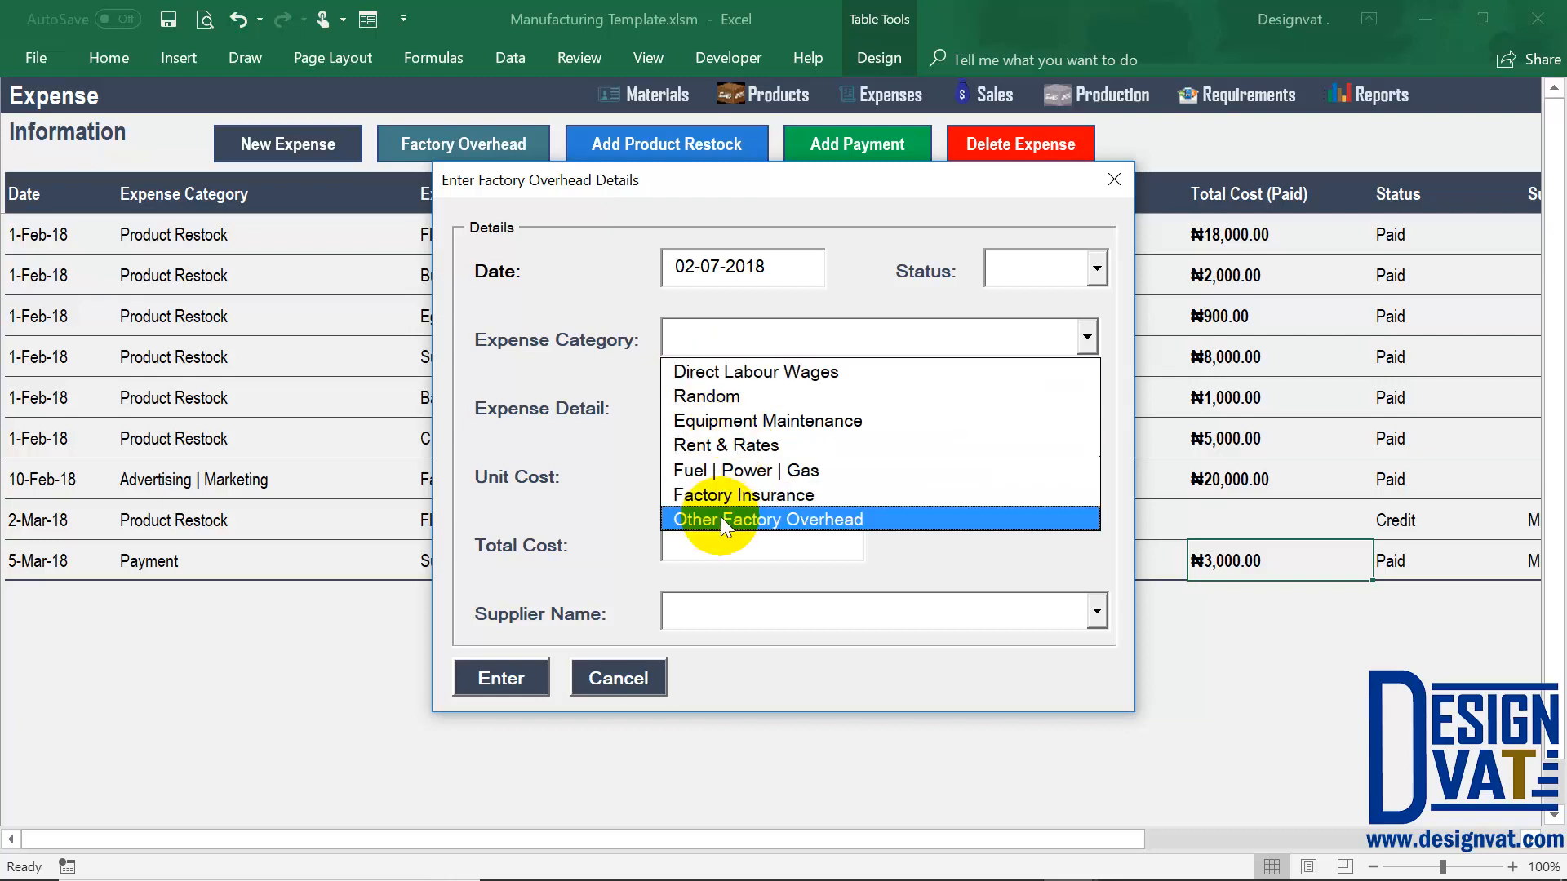
pyautogui.click(618, 678)
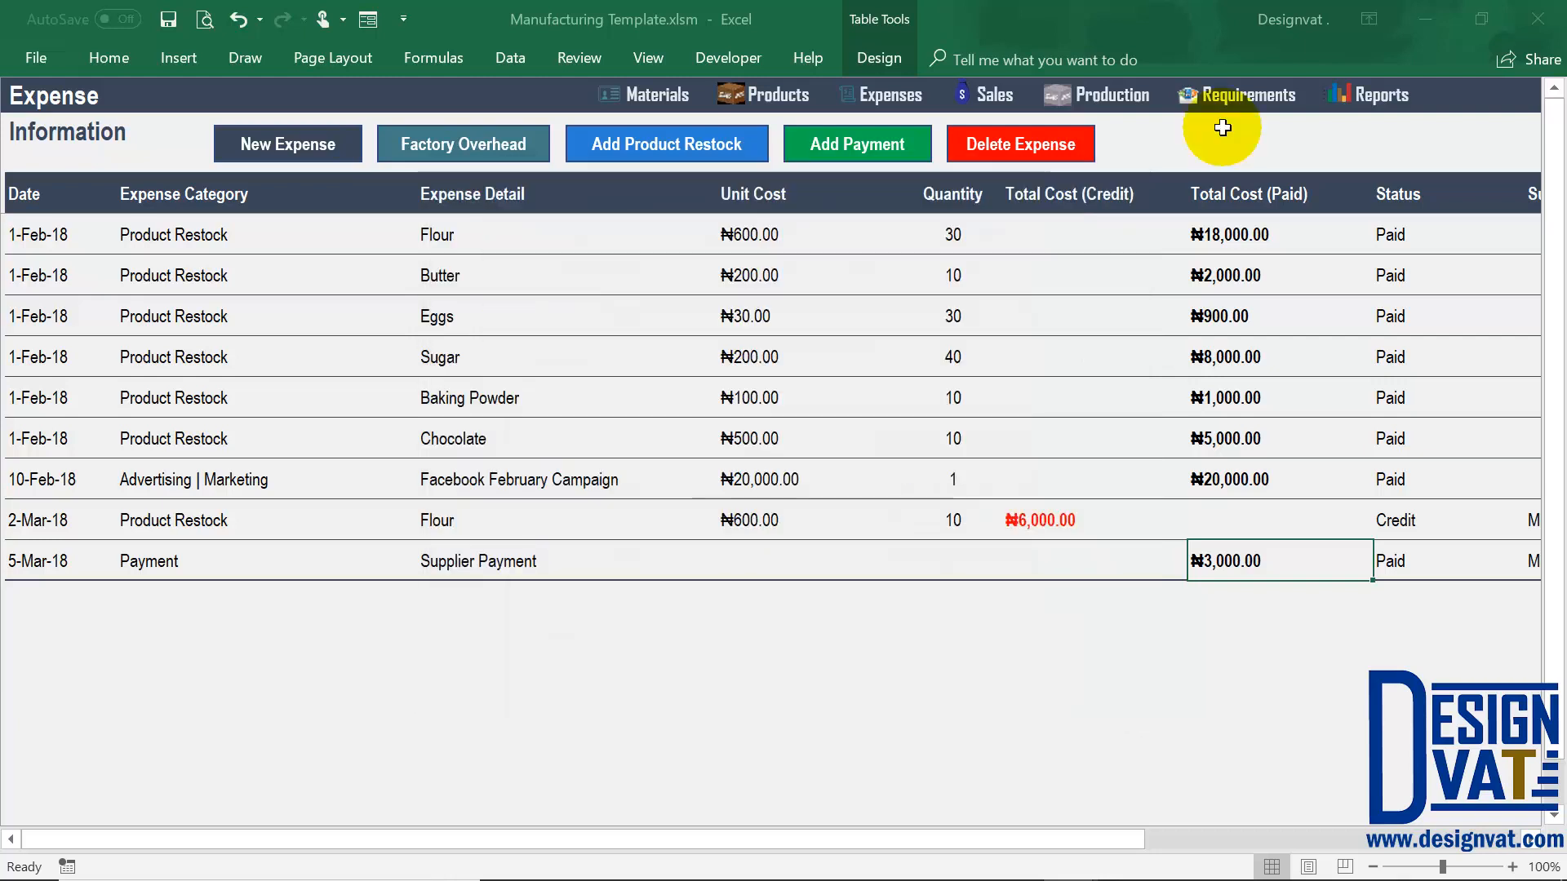
# Restore the first item under Total Factory Overhead in the manufacturing account to "Factory Expenses"
pyautogui.click(1360, 102)
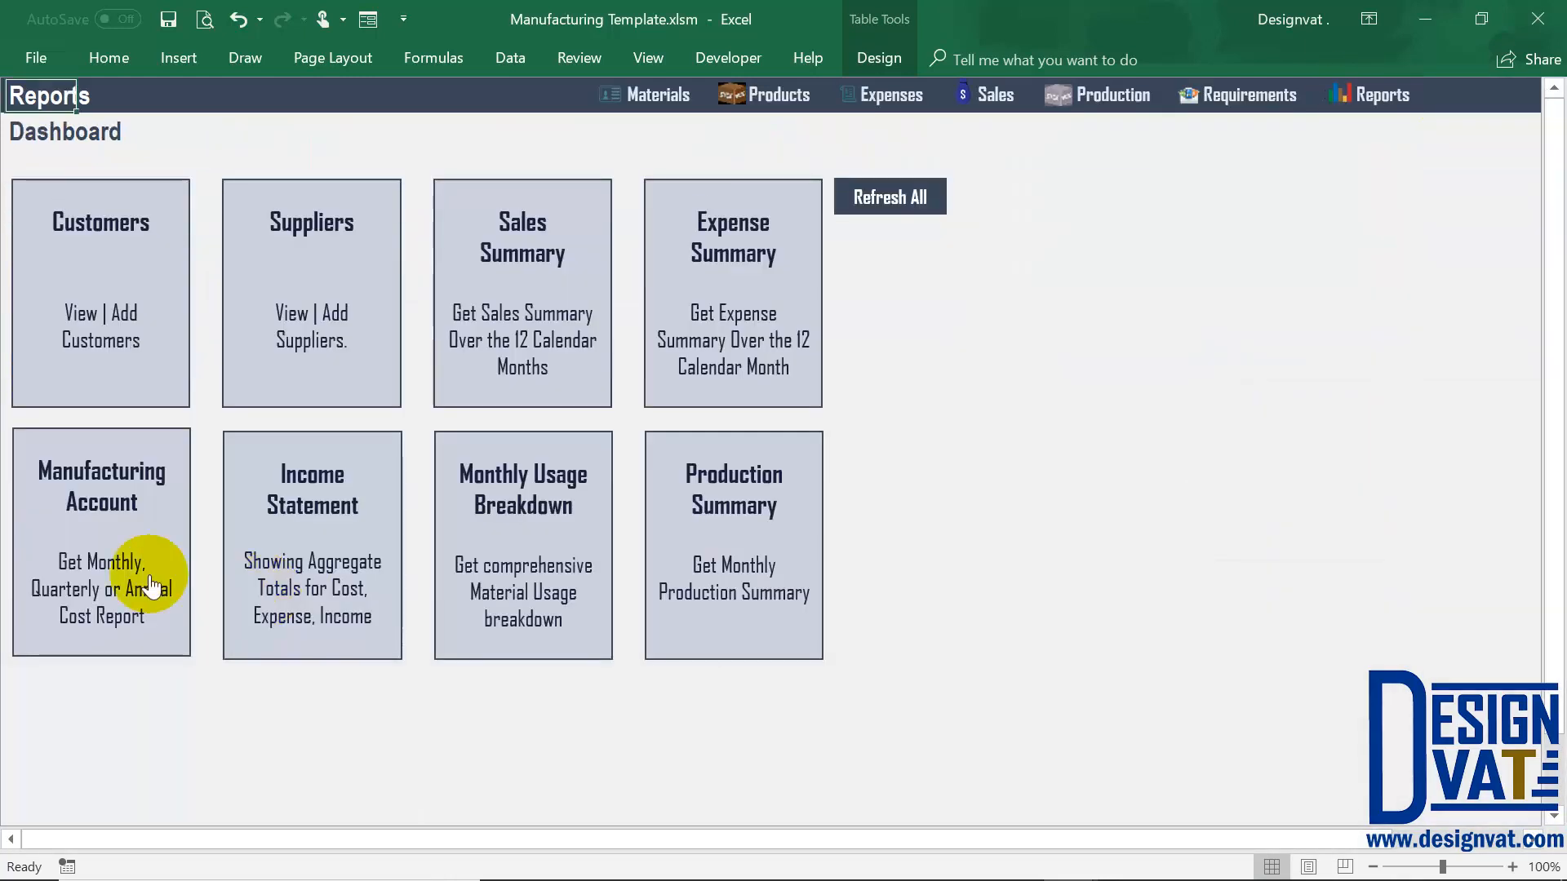
pyautogui.click(152, 574)
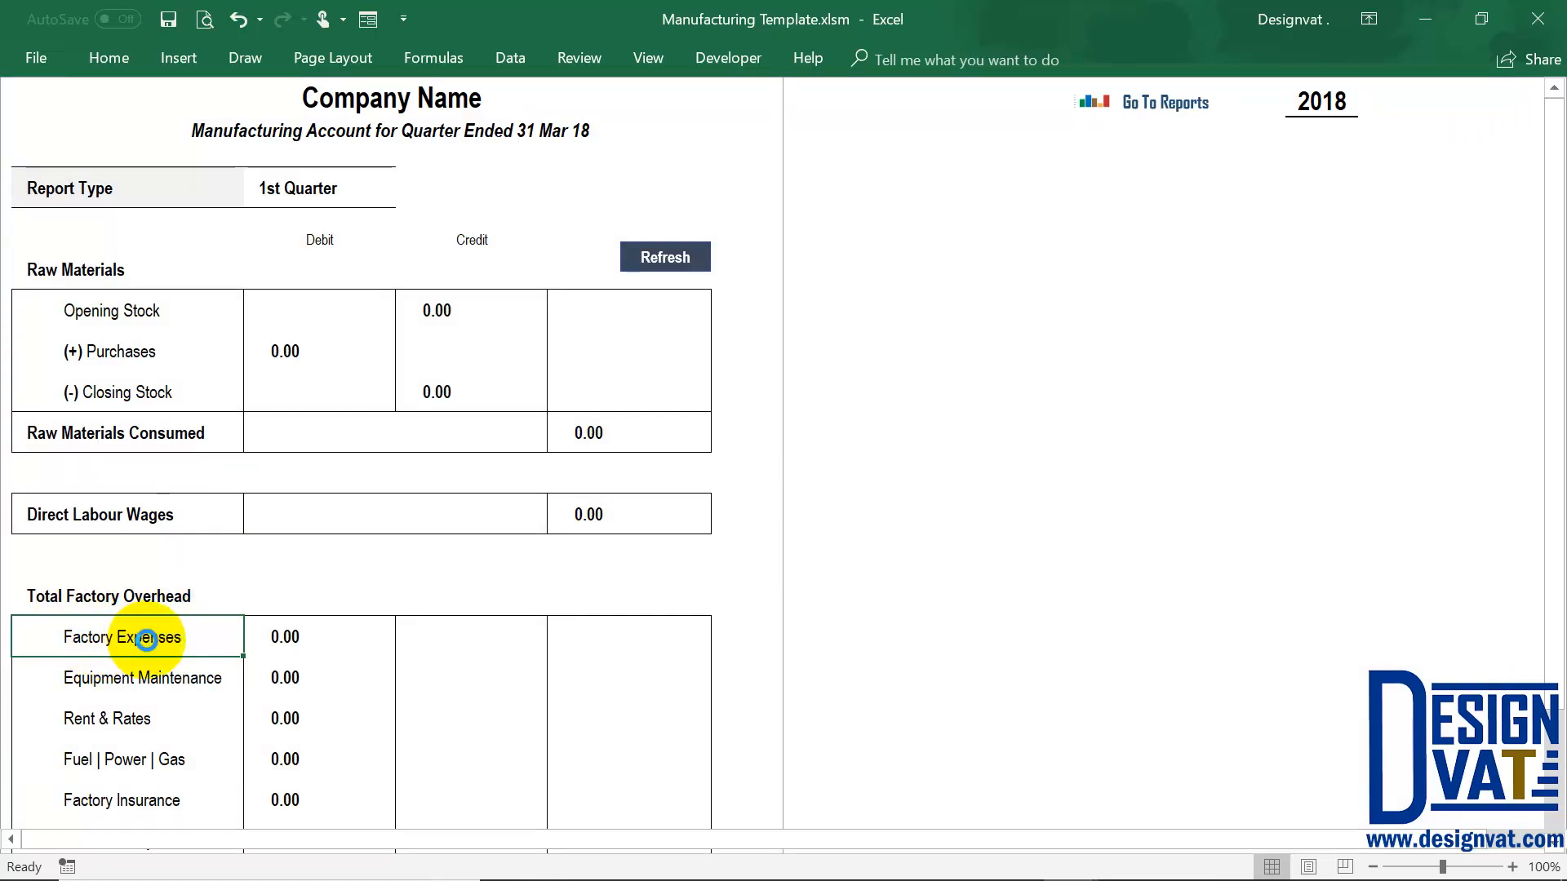
pyautogui.click(333, 304)
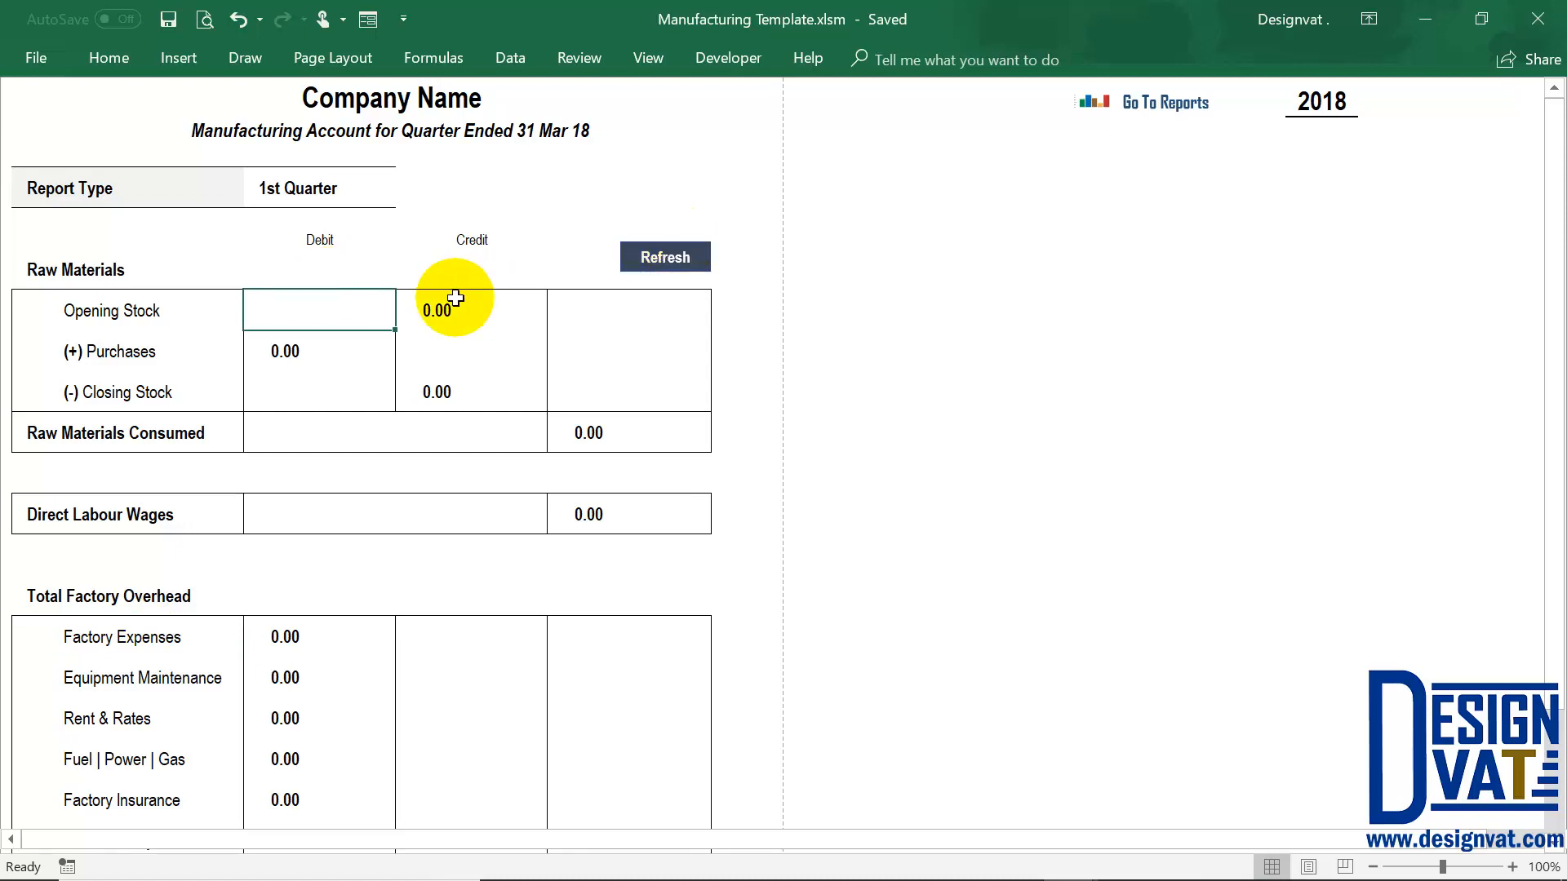
# Refresh the manufacturing account for the 1st Quarter and examine its opening stock and purchases
pyautogui.click(664, 260)
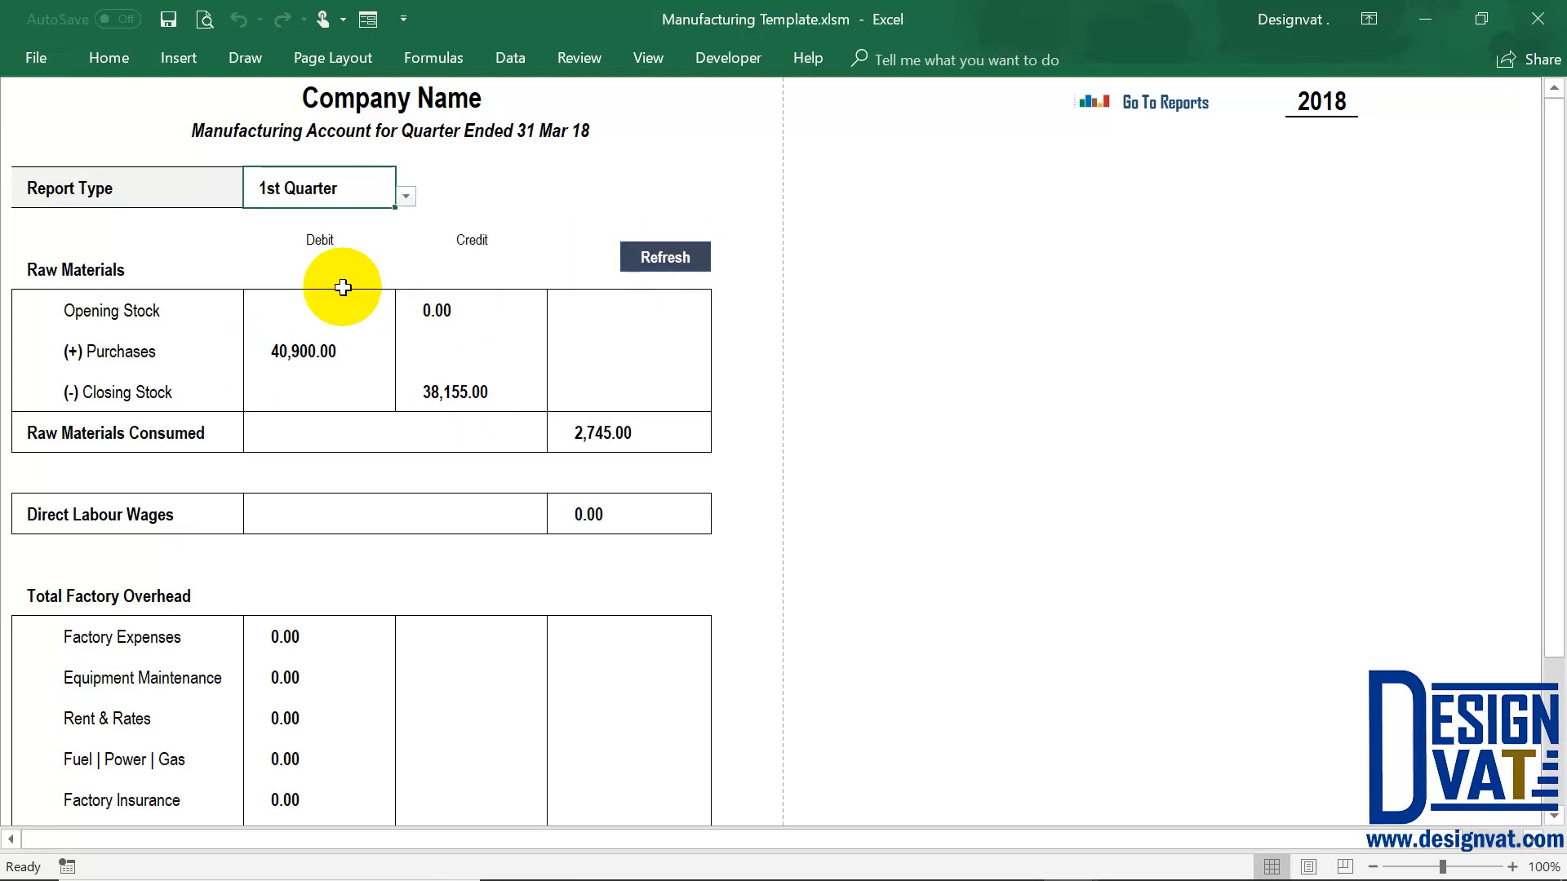
pyautogui.click(131, 311)
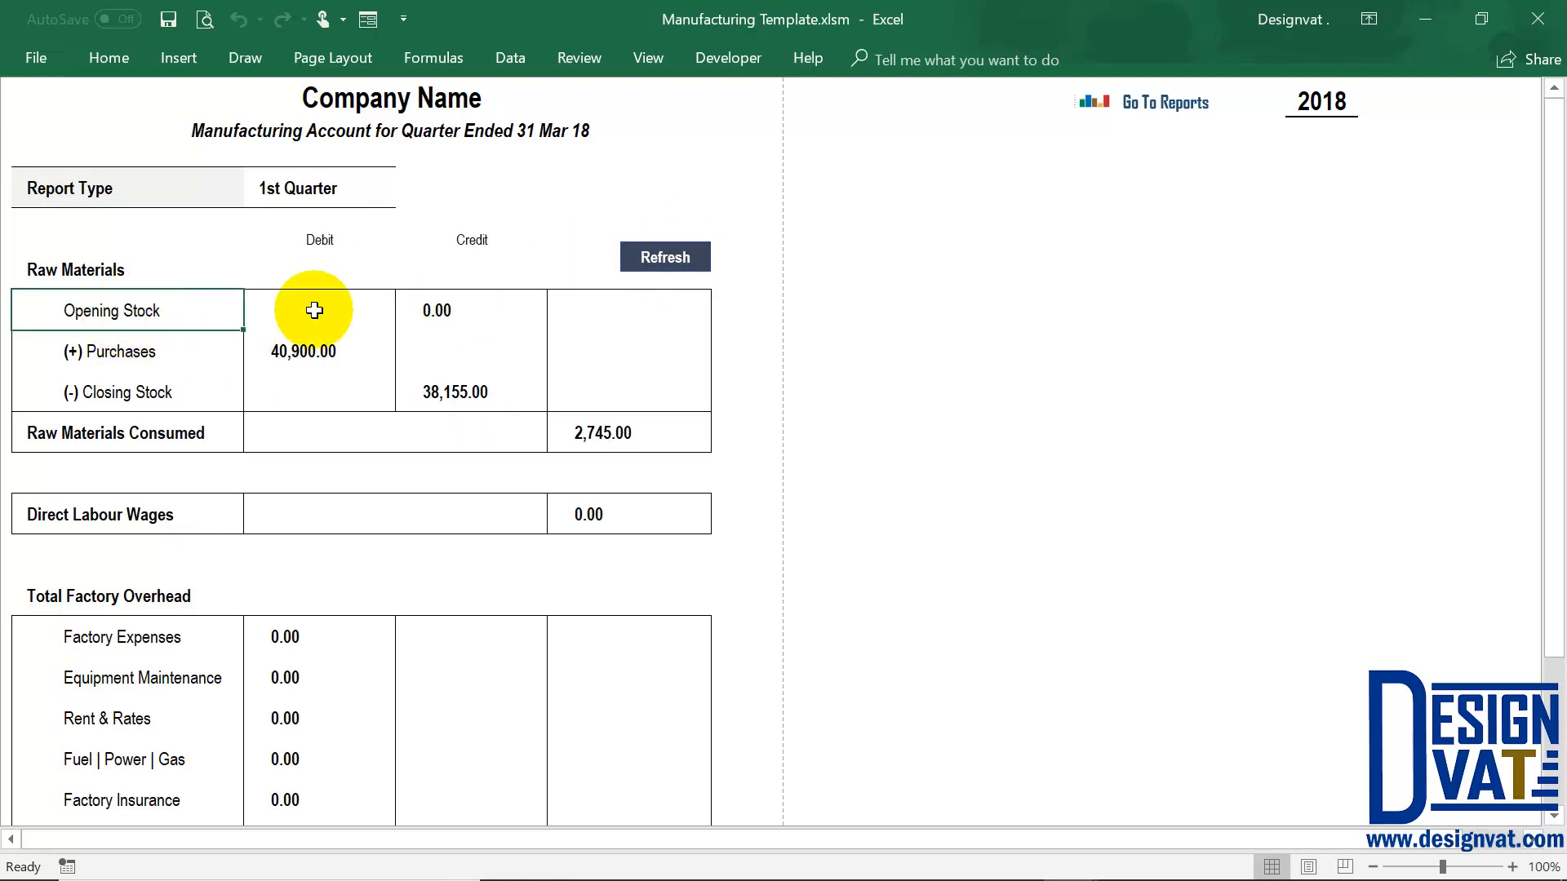
pyautogui.click(439, 304)
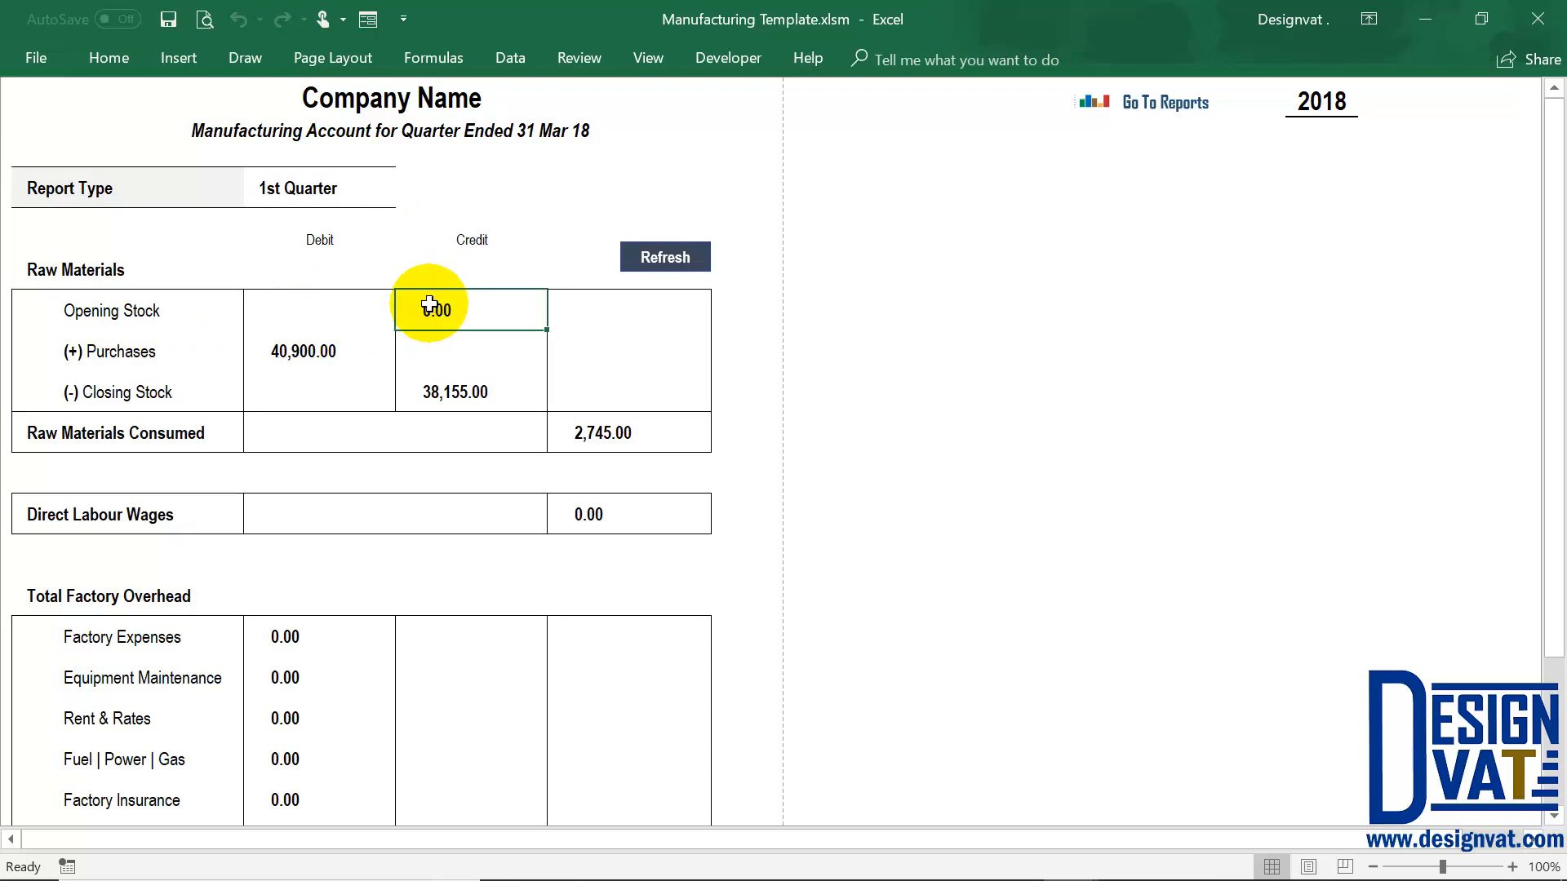
pyautogui.click(143, 352)
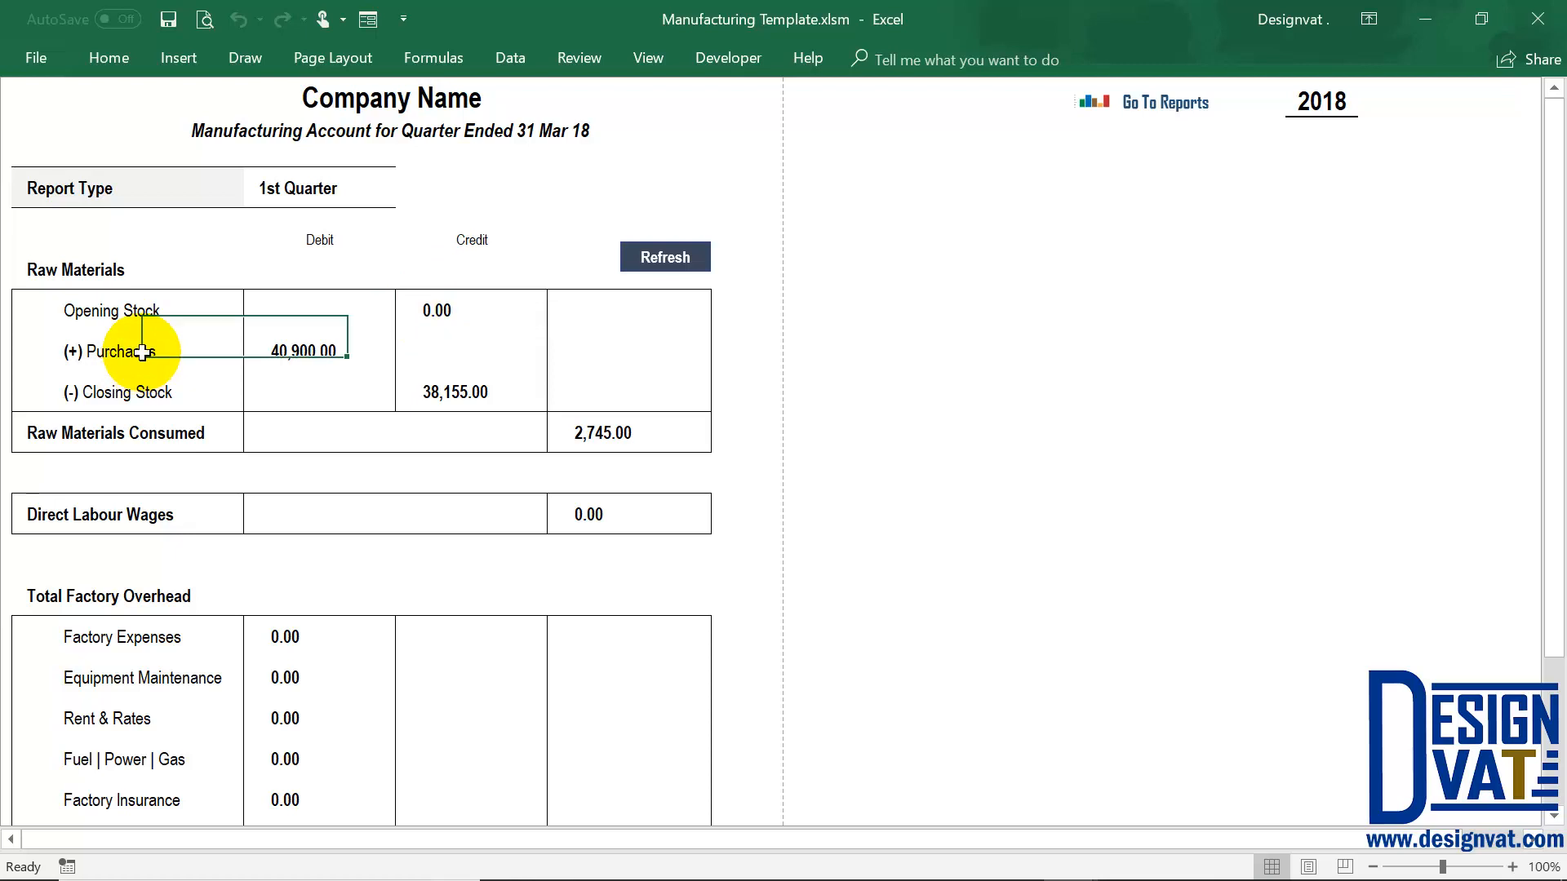
pyautogui.click(295, 196)
pyautogui.click(265, 350)
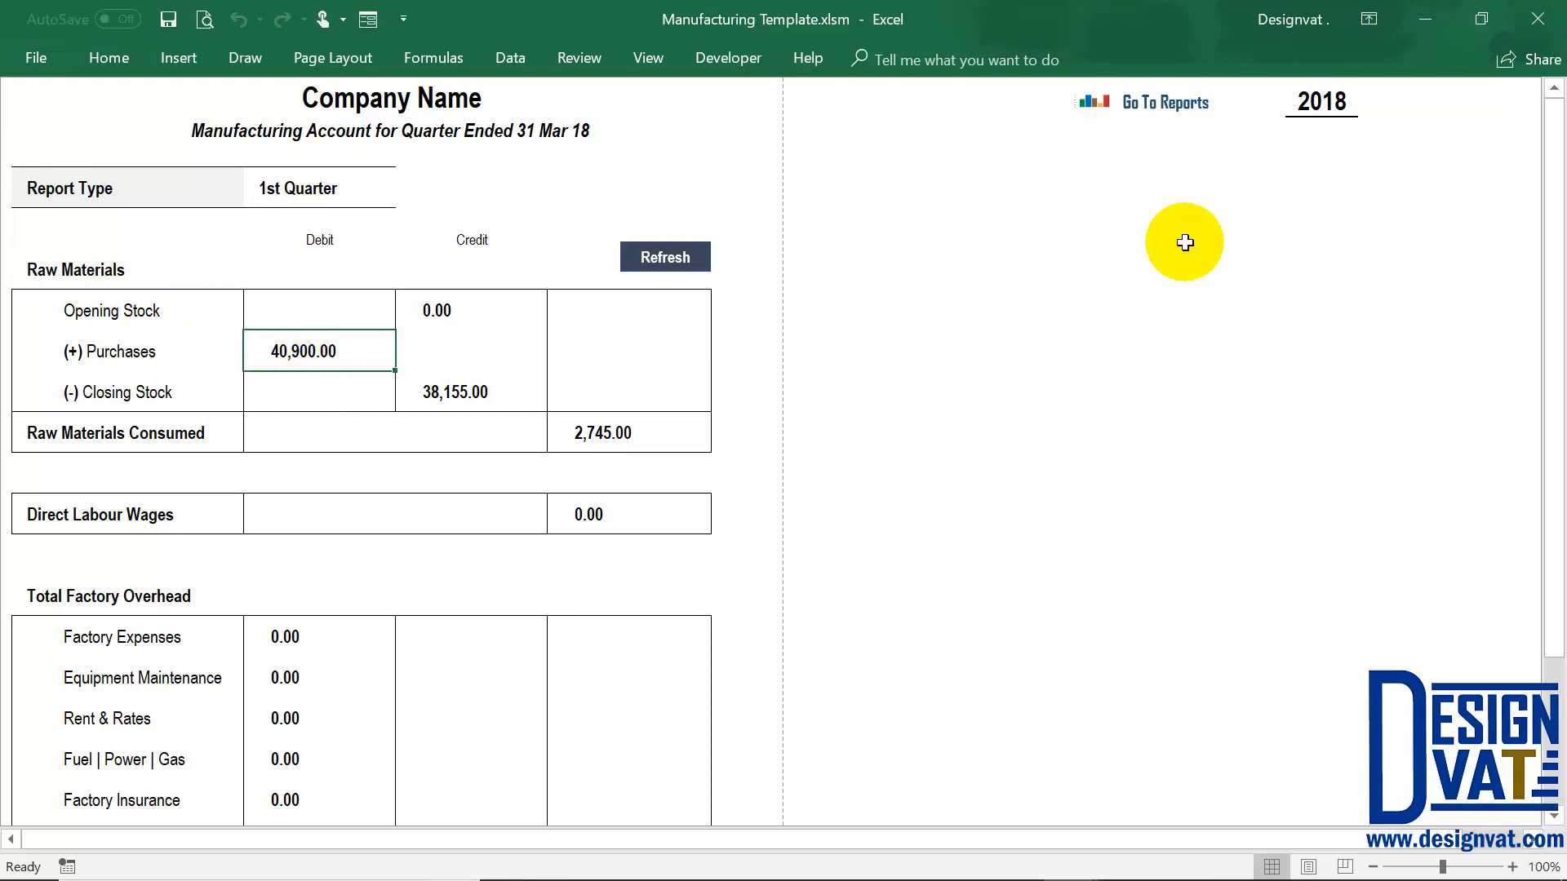
# Open the expense records and look over the entry dates from 1-Feb-18 to 2-Mar-18
pyautogui.click(1167, 103)
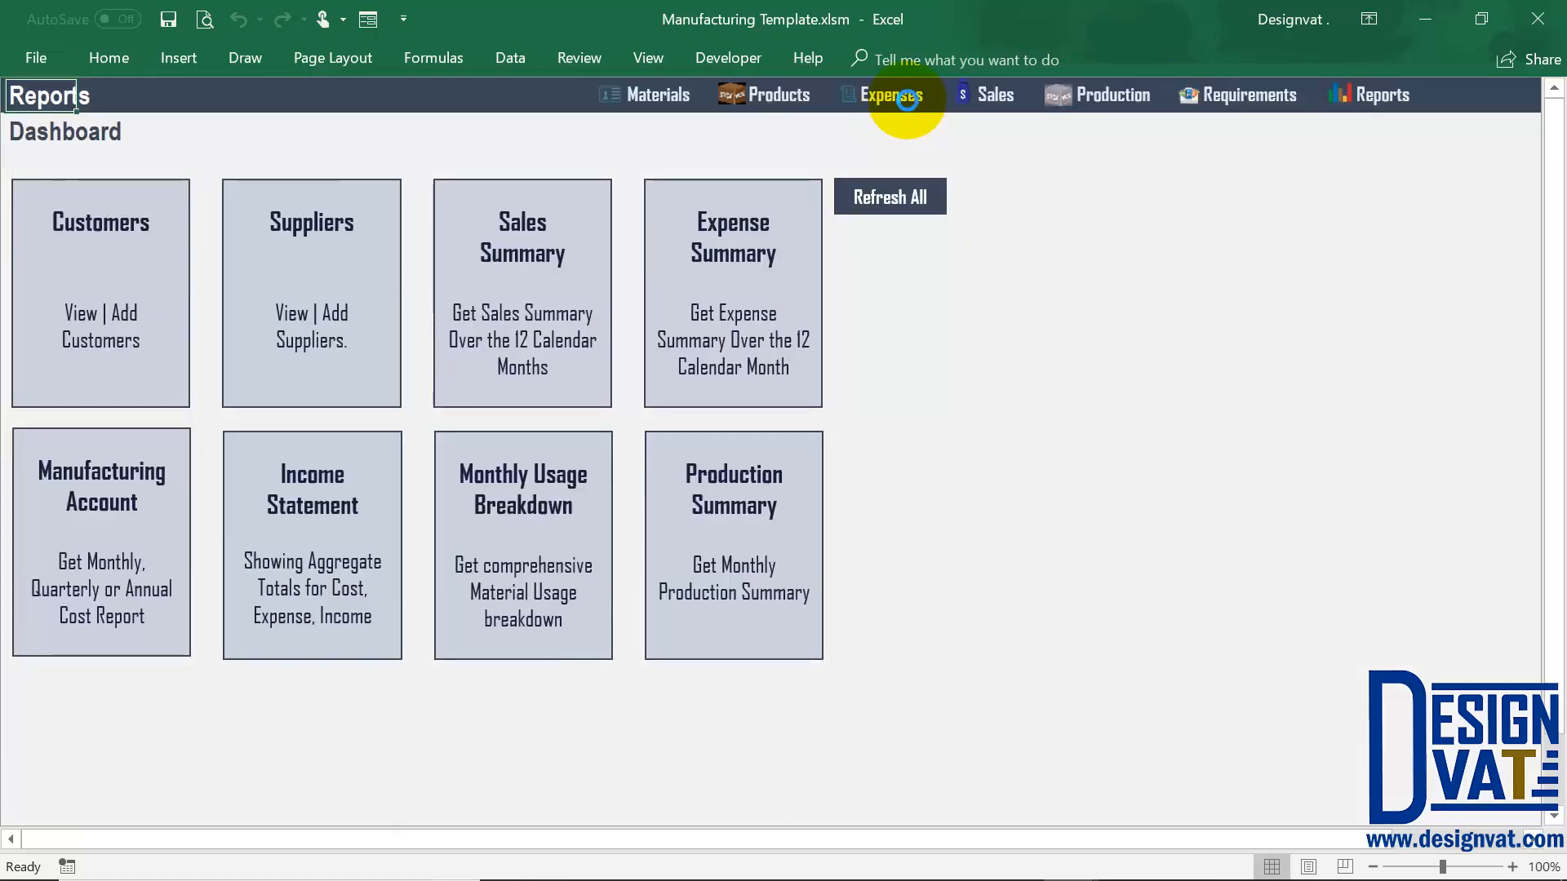
pyautogui.click(895, 94)
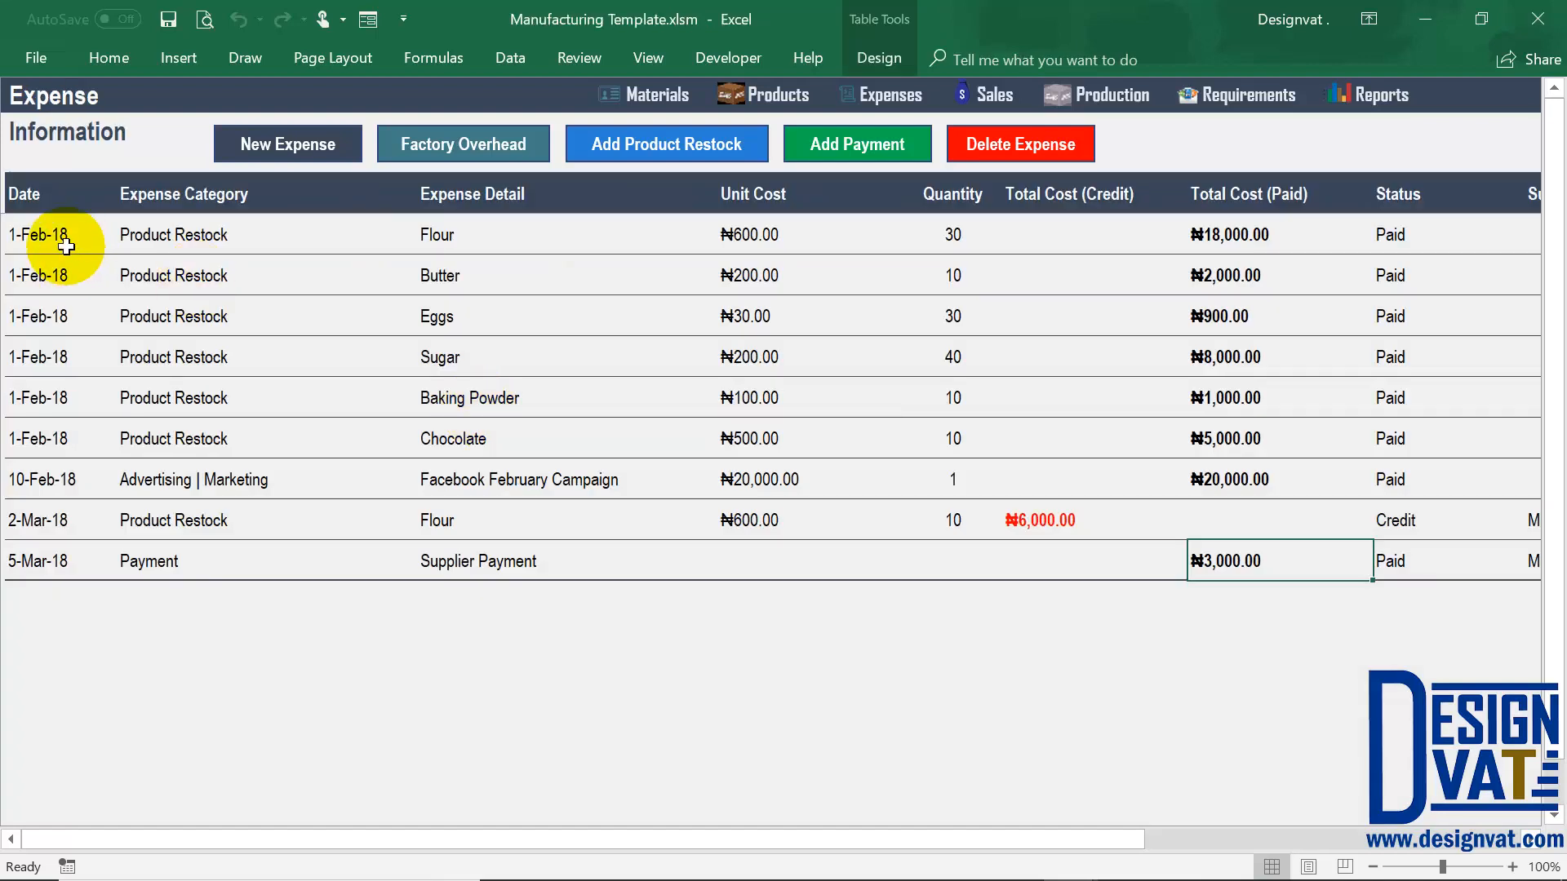
pyautogui.moveTo(70, 237); pyautogui.dragTo(45, 514)
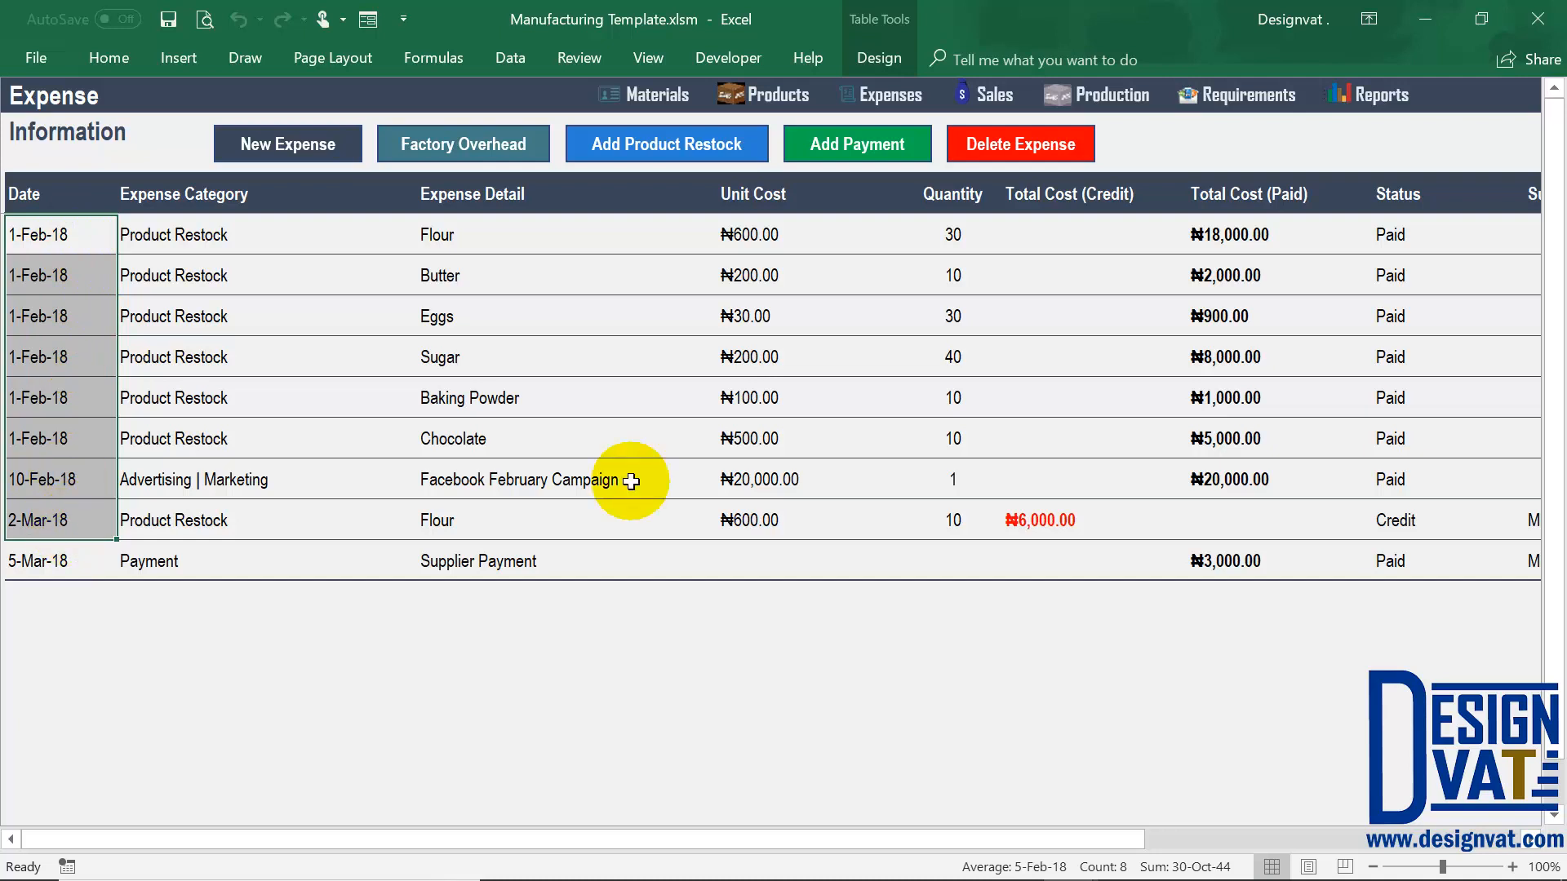
# Sum the paid Product Restock costs of 1-Feb-18 together with the credit cost of the 2-Mar-18 flour restock
pyautogui.moveTo(1259, 234); pyautogui.dragTo(1266, 280)
pyautogui.moveTo(1236, 435); pyautogui.dragTo(1224, 465)
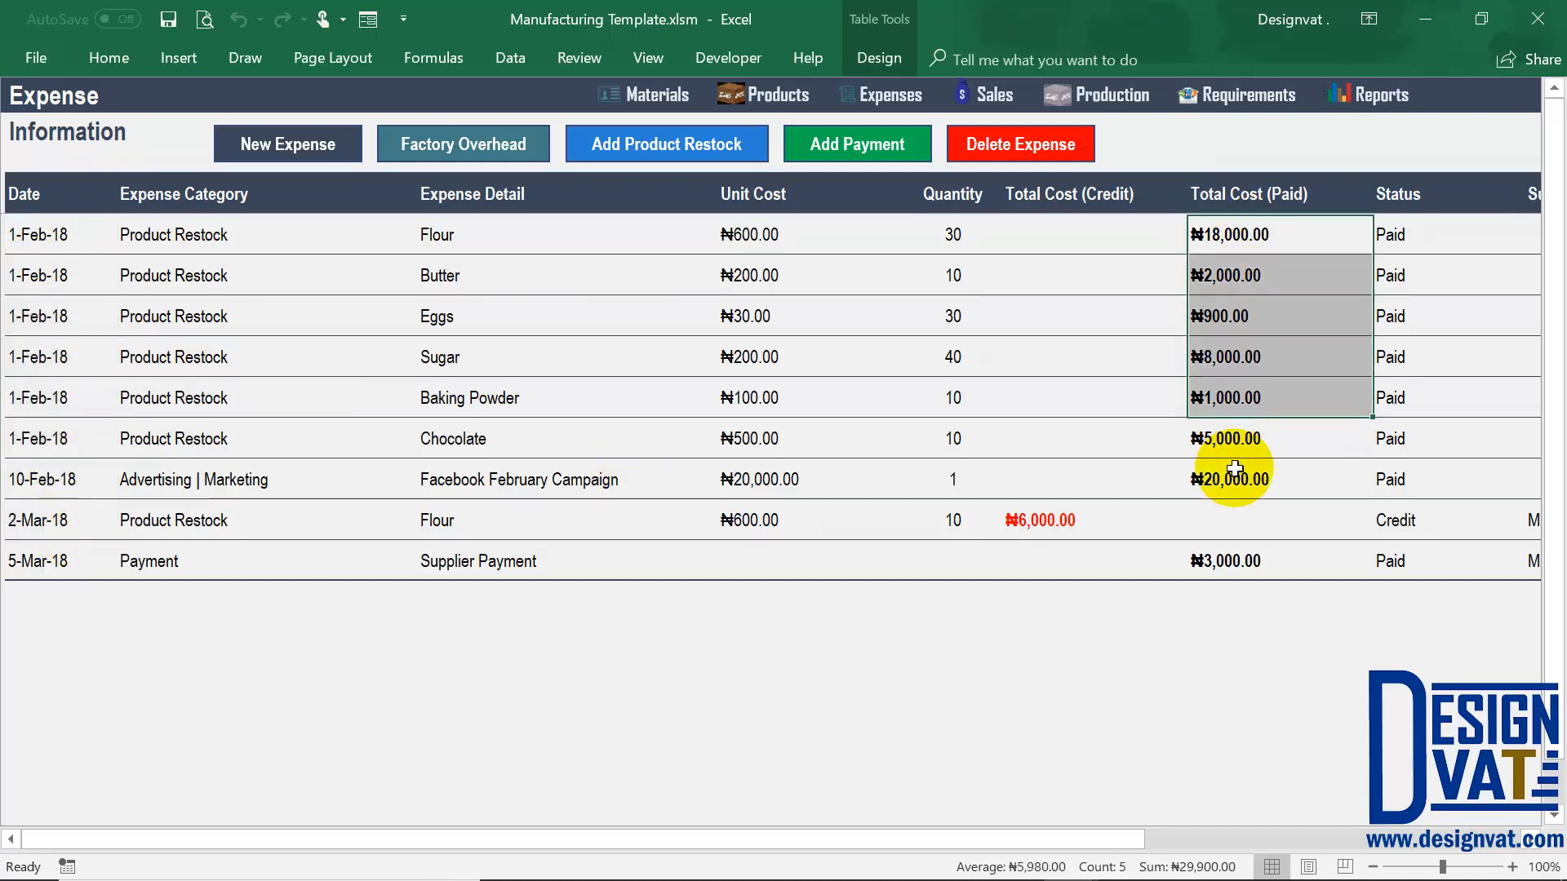
pyautogui.keyDown('ctrl'); pyautogui.click(1056, 527); pyautogui.keyUp('ctrl')
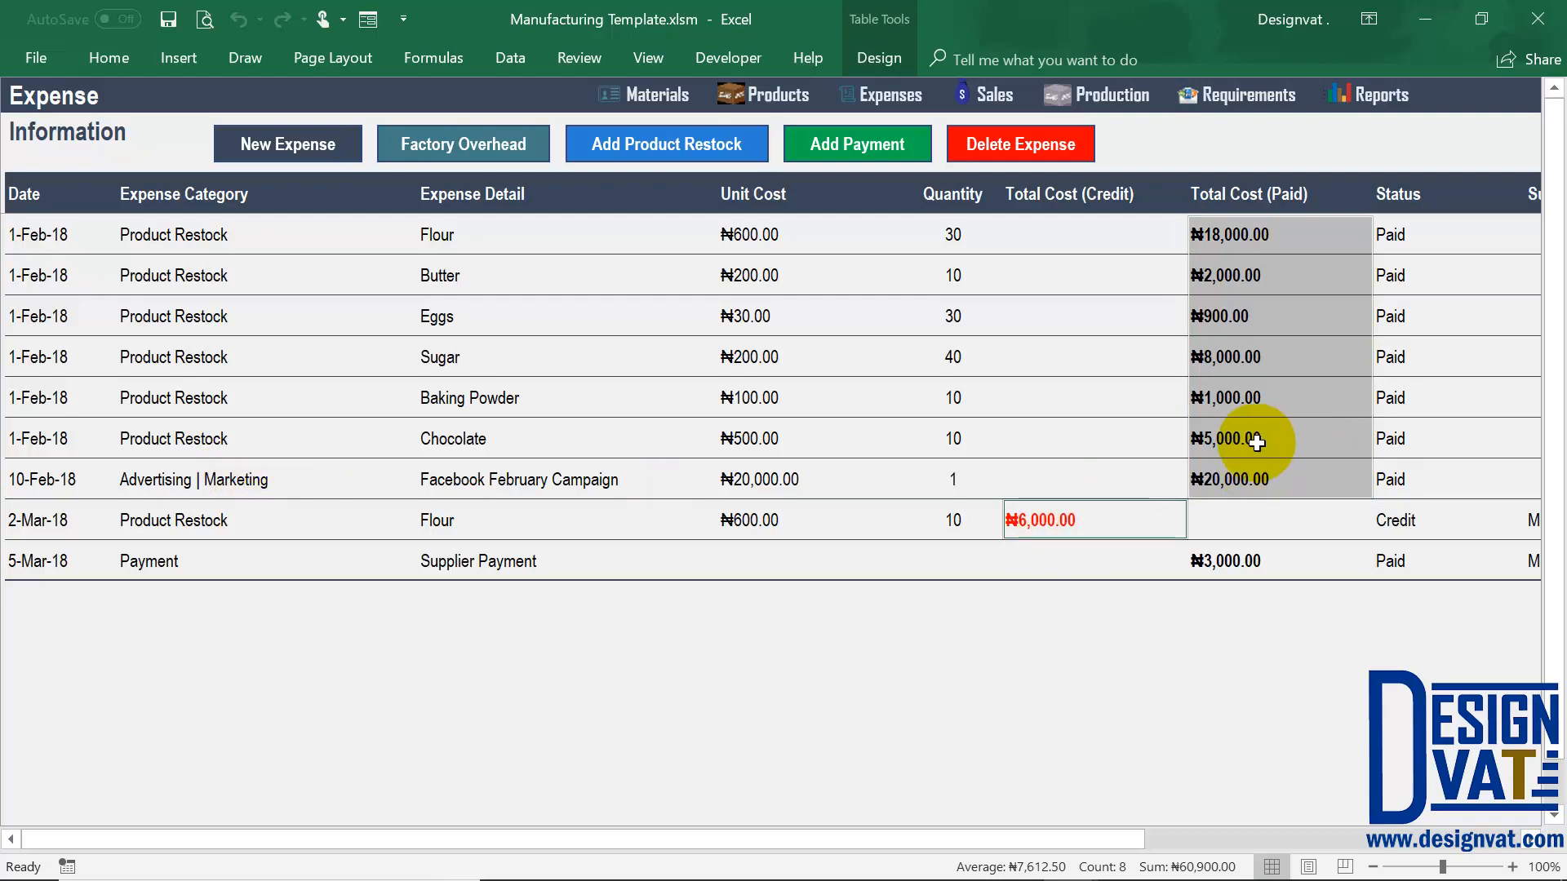
pyautogui.moveTo(1257, 443); pyautogui.dragTo(1276, 238)
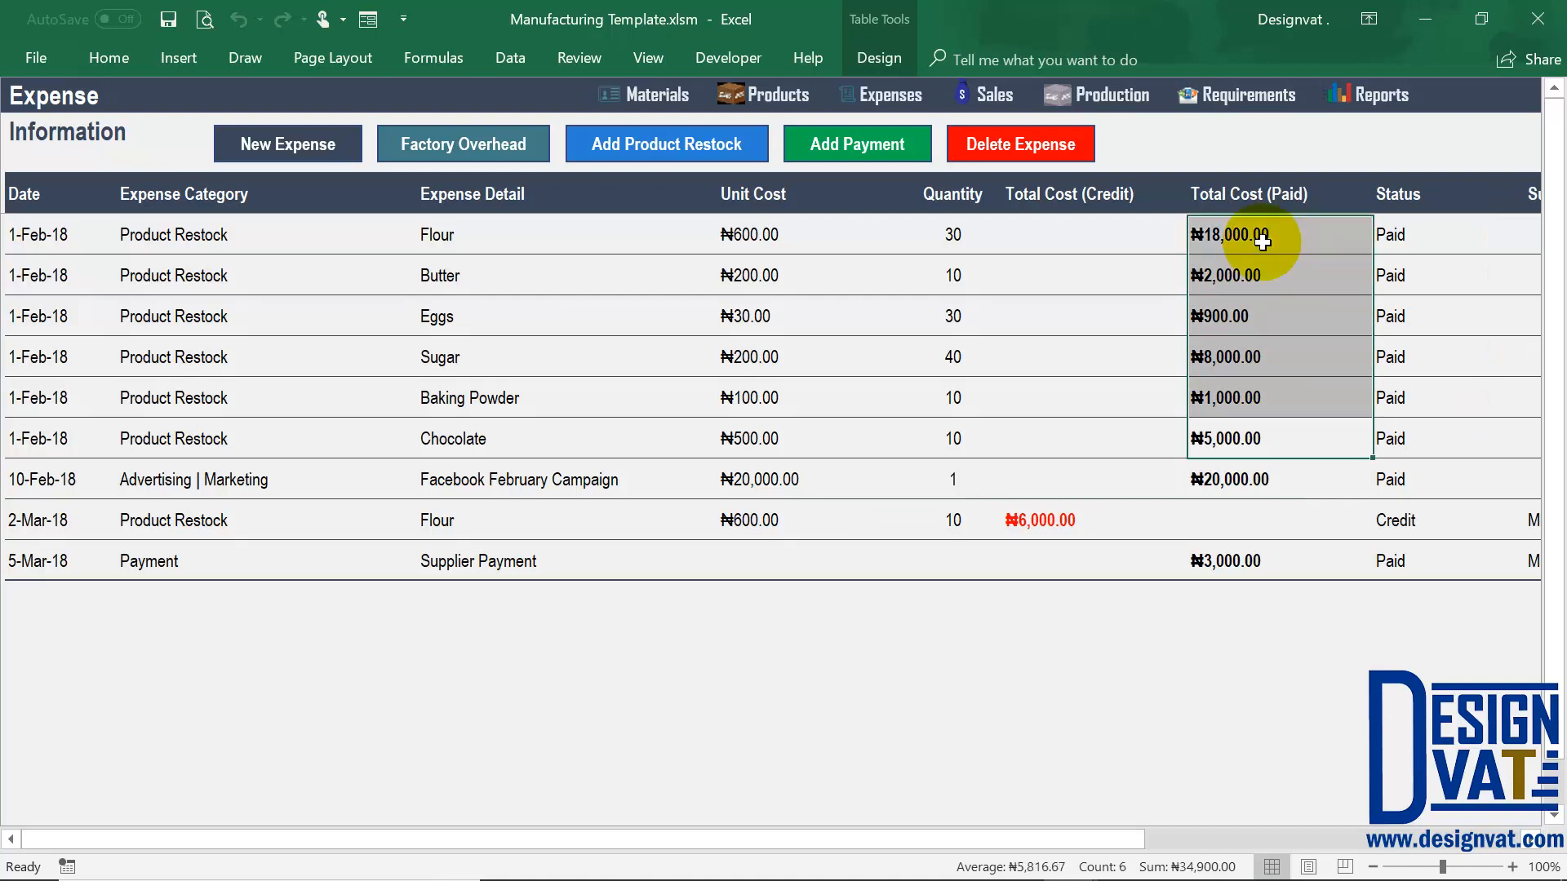
pyautogui.keyDown('ctrl'); pyautogui.click(1058, 519); pyautogui.keyUp('ctrl')
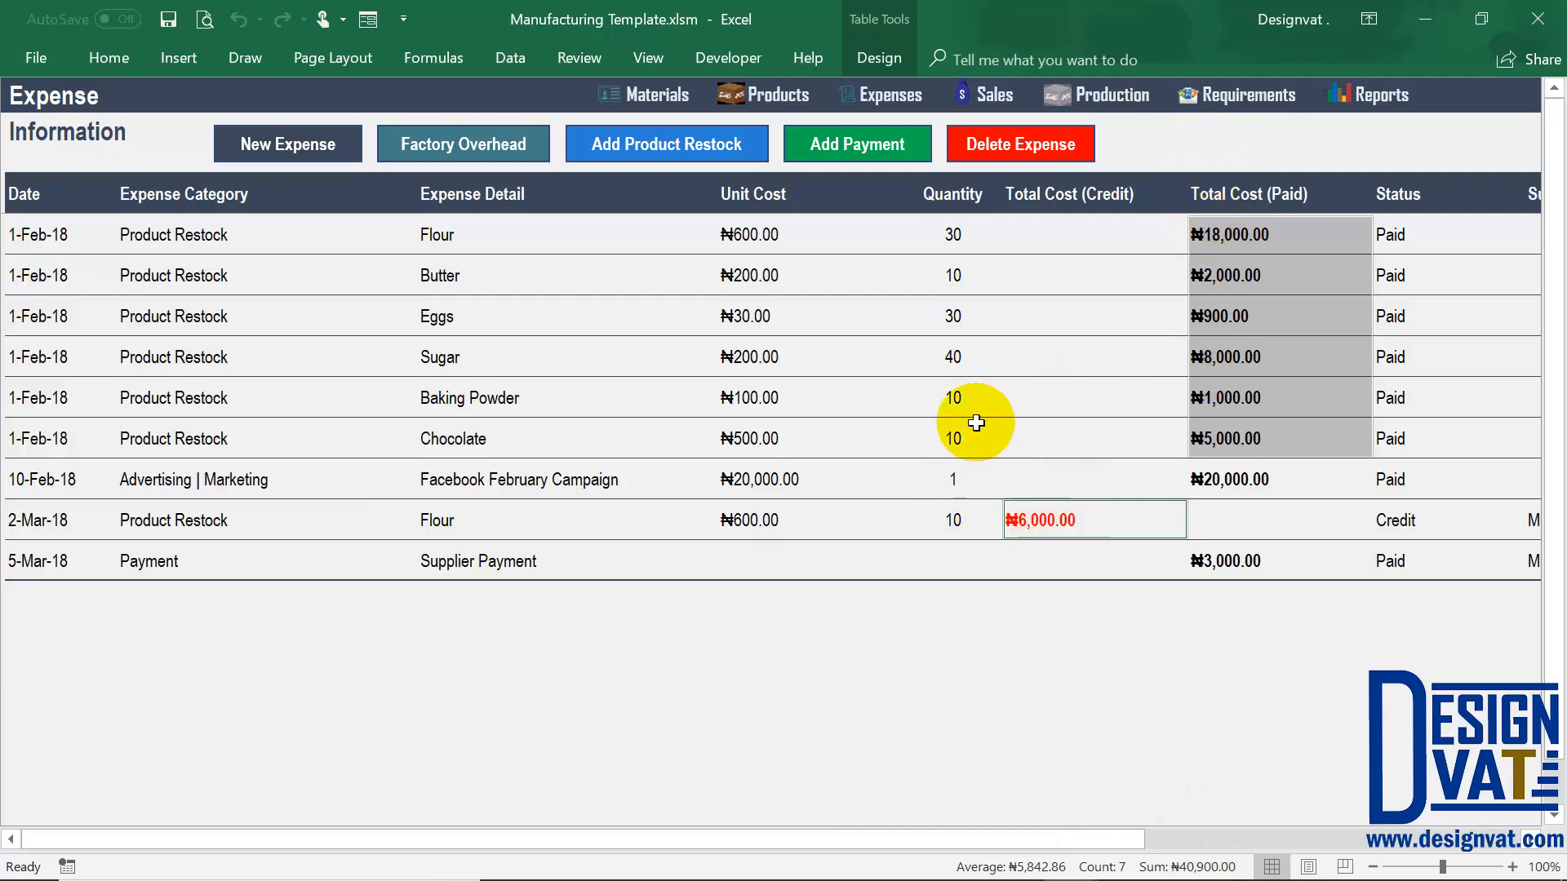
# Start a product restock entry dated 02-04-2018 with status Paid for Baking Powder
pyautogui.click(621, 144)
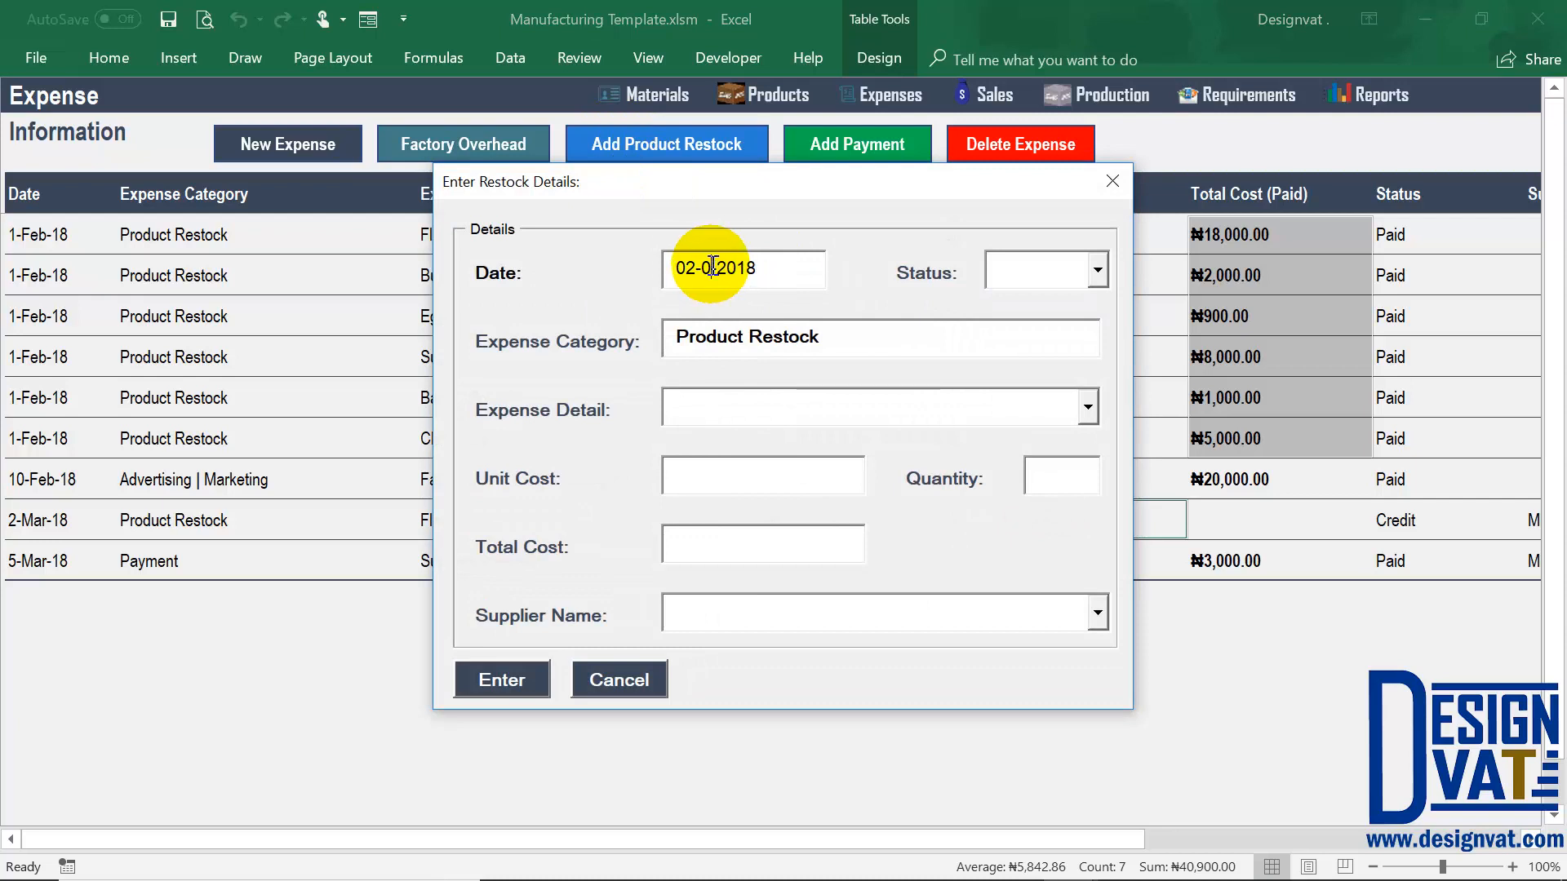
pyautogui.write('4')
pyautogui.click(1002, 267)
pyautogui.write('Paid')
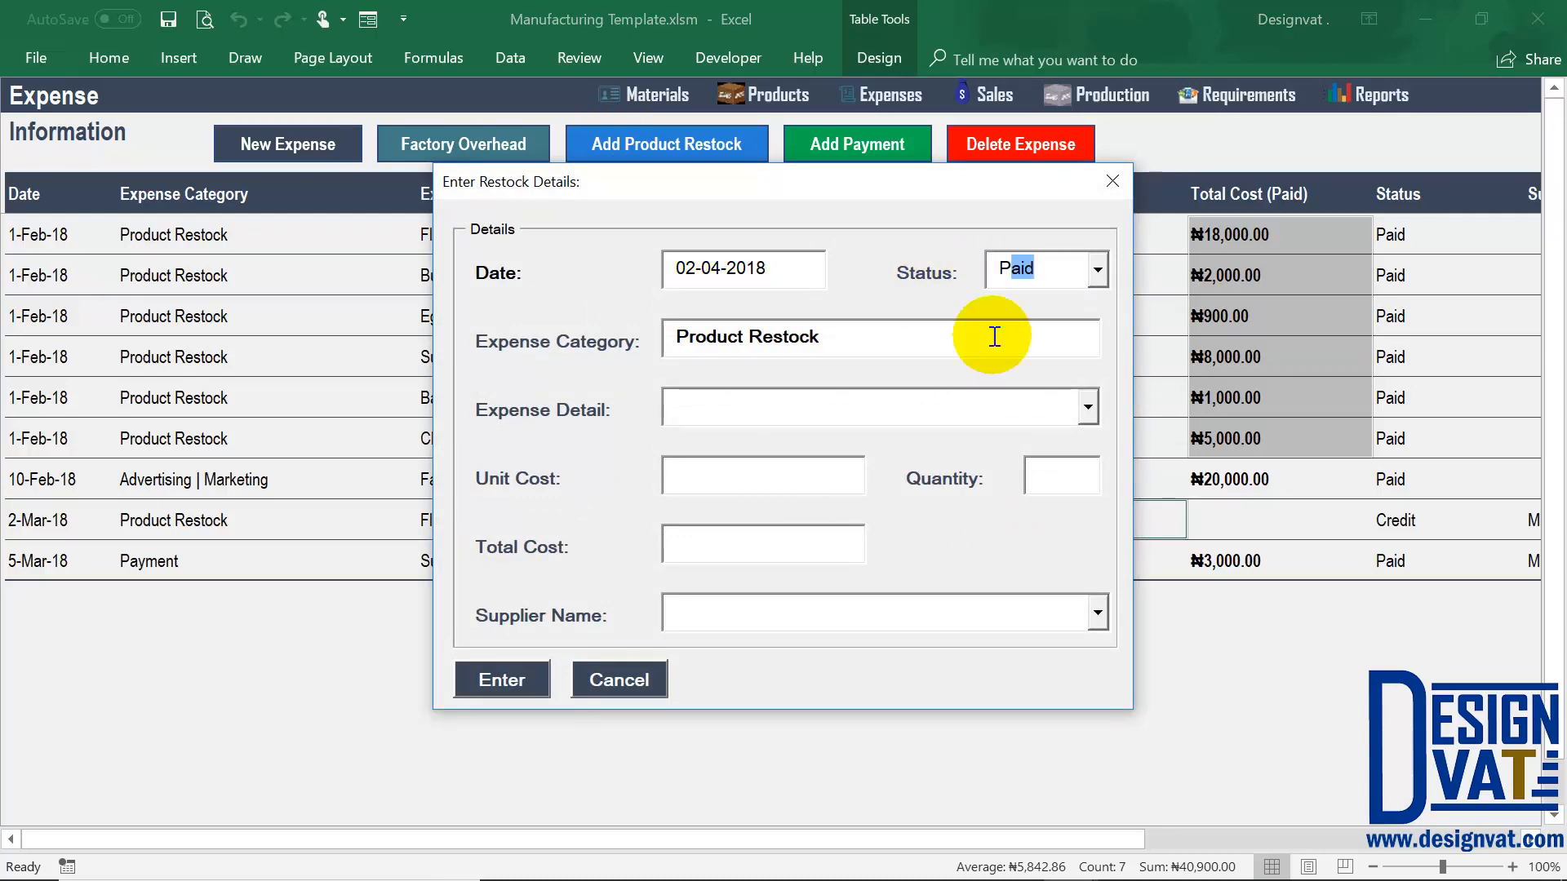
pyautogui.click(1087, 407)
pyautogui.click(922, 465)
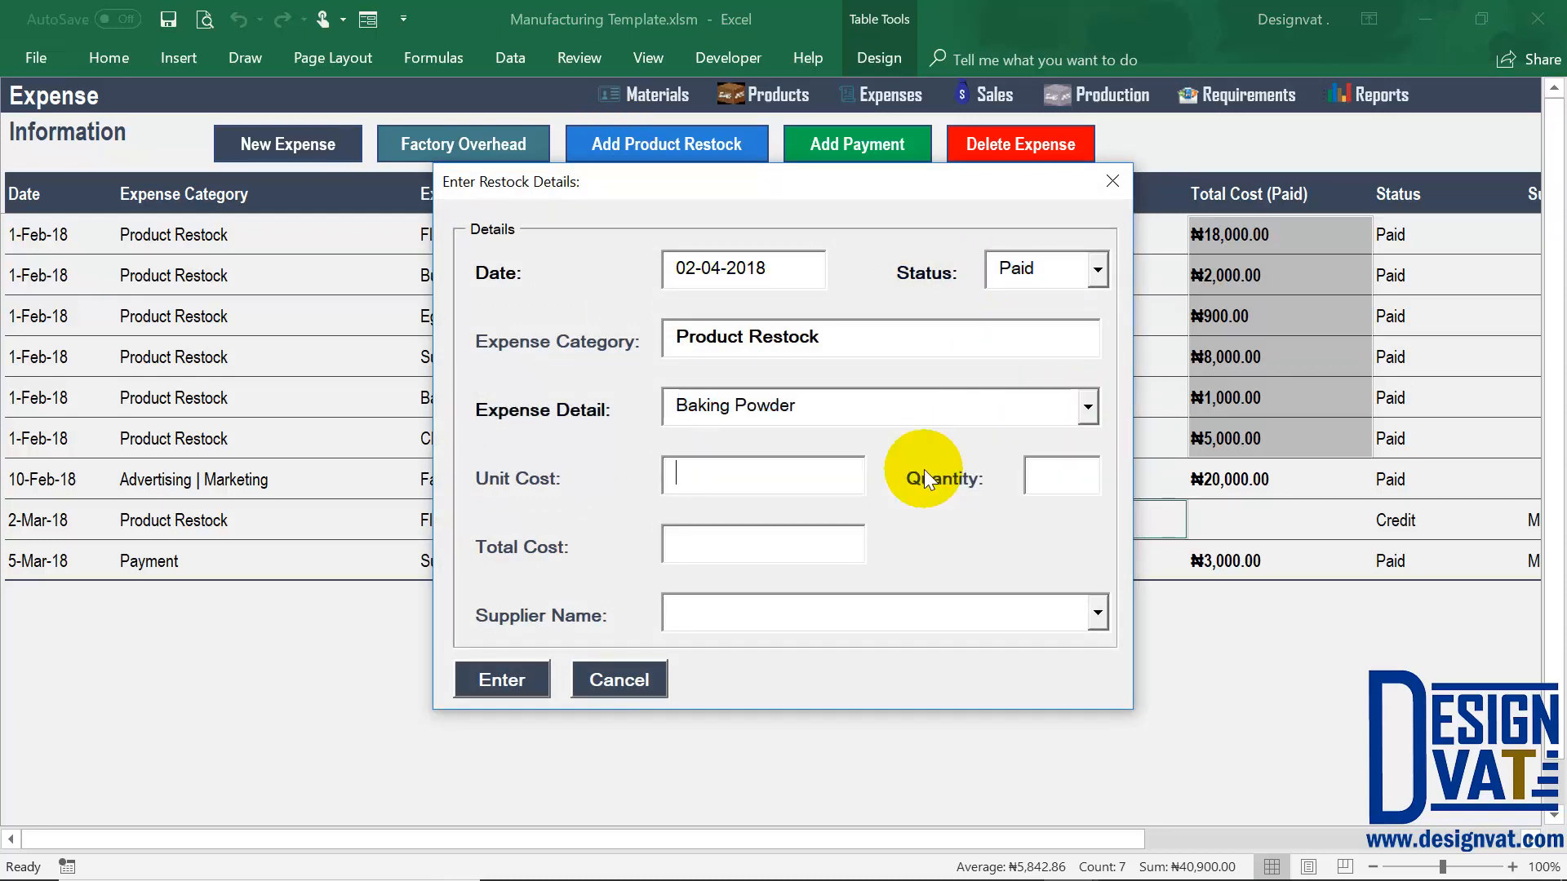
# Give the Baking Powder restock a unit cost of 300 and quantity of 10, save it and check its row in the expense table
pyautogui.write('300')
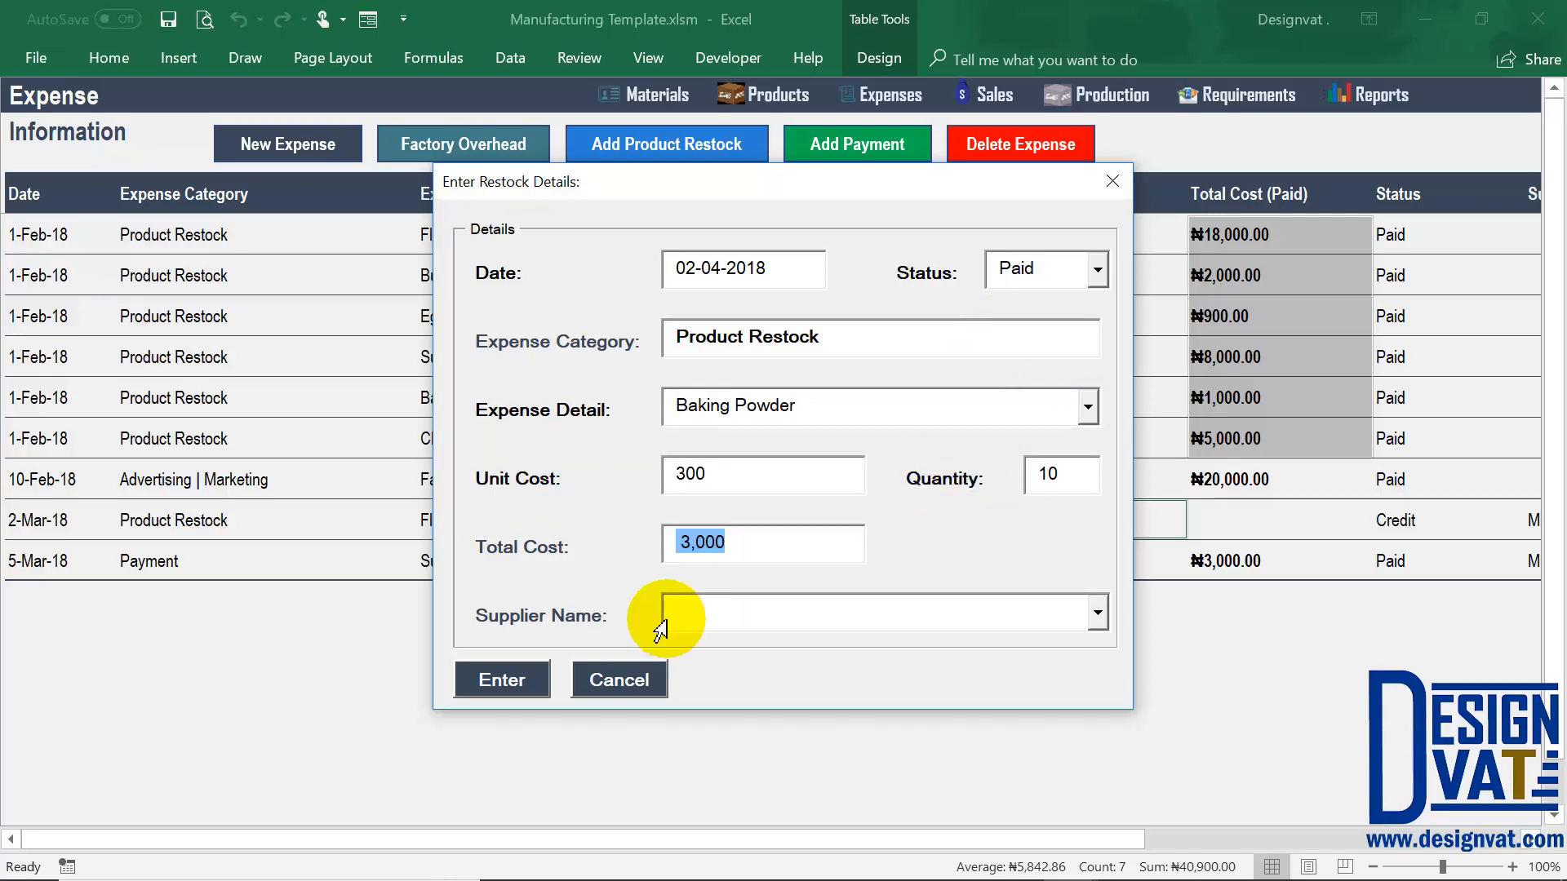
pyautogui.click(513, 681)
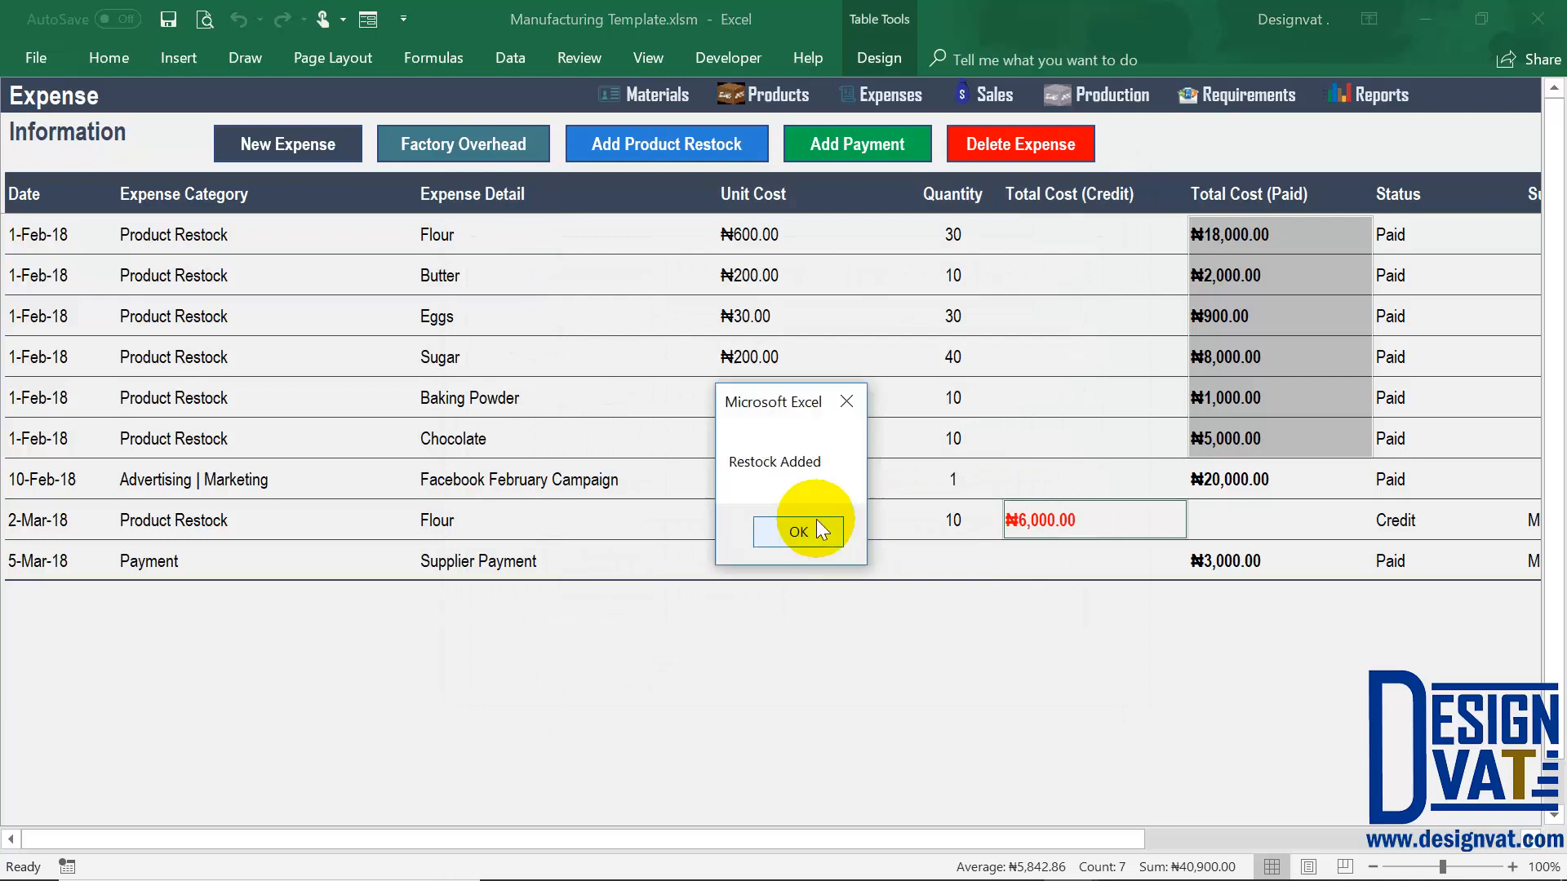
pyautogui.click(816, 520)
pyautogui.click(69, 603)
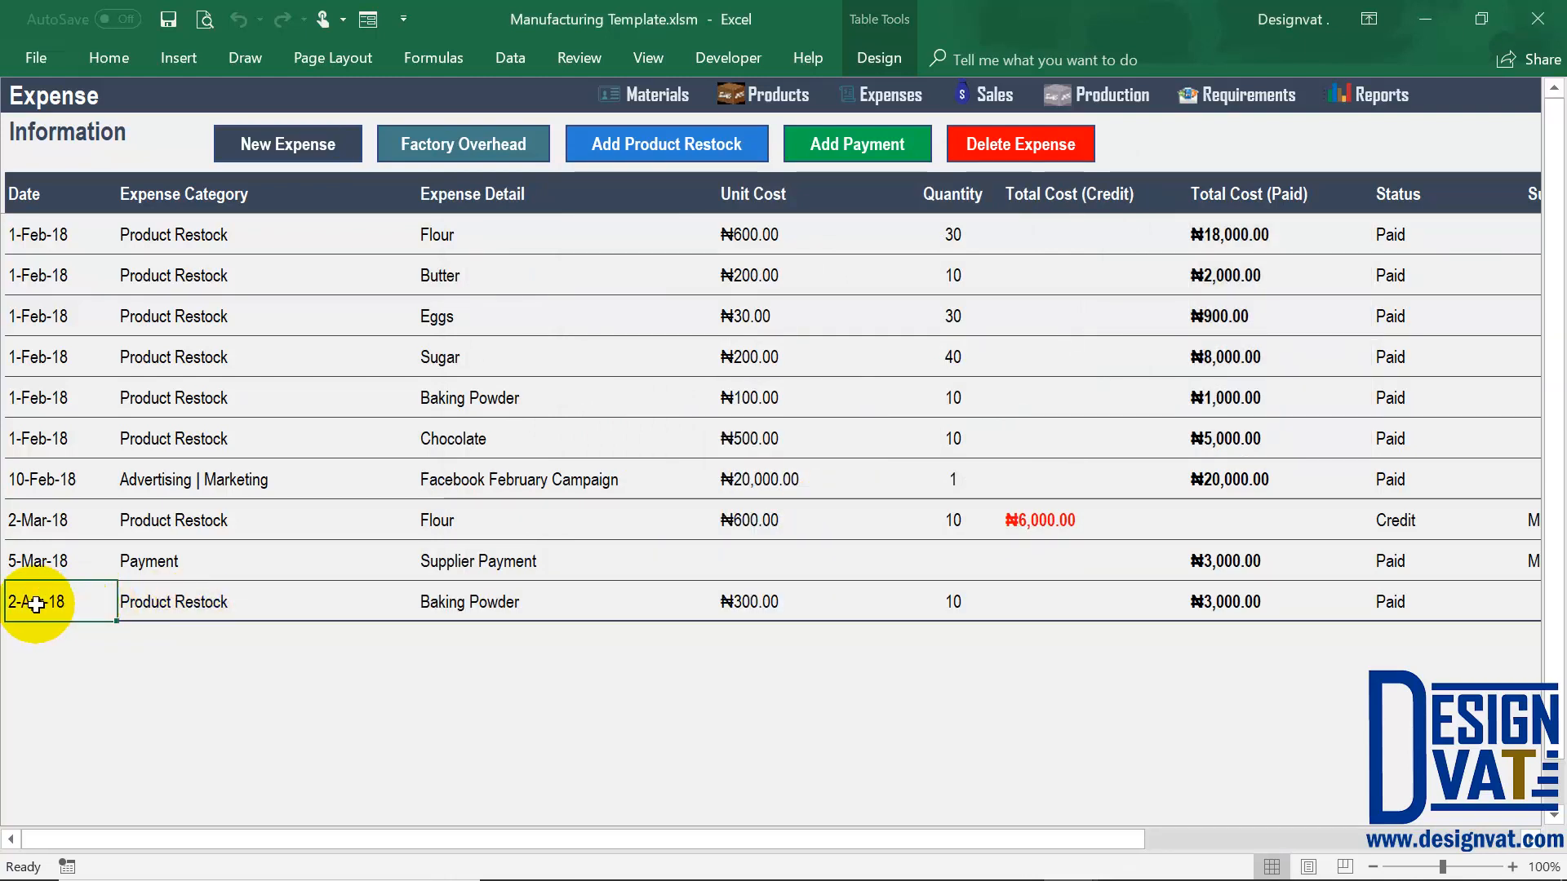
pyautogui.click(483, 599)
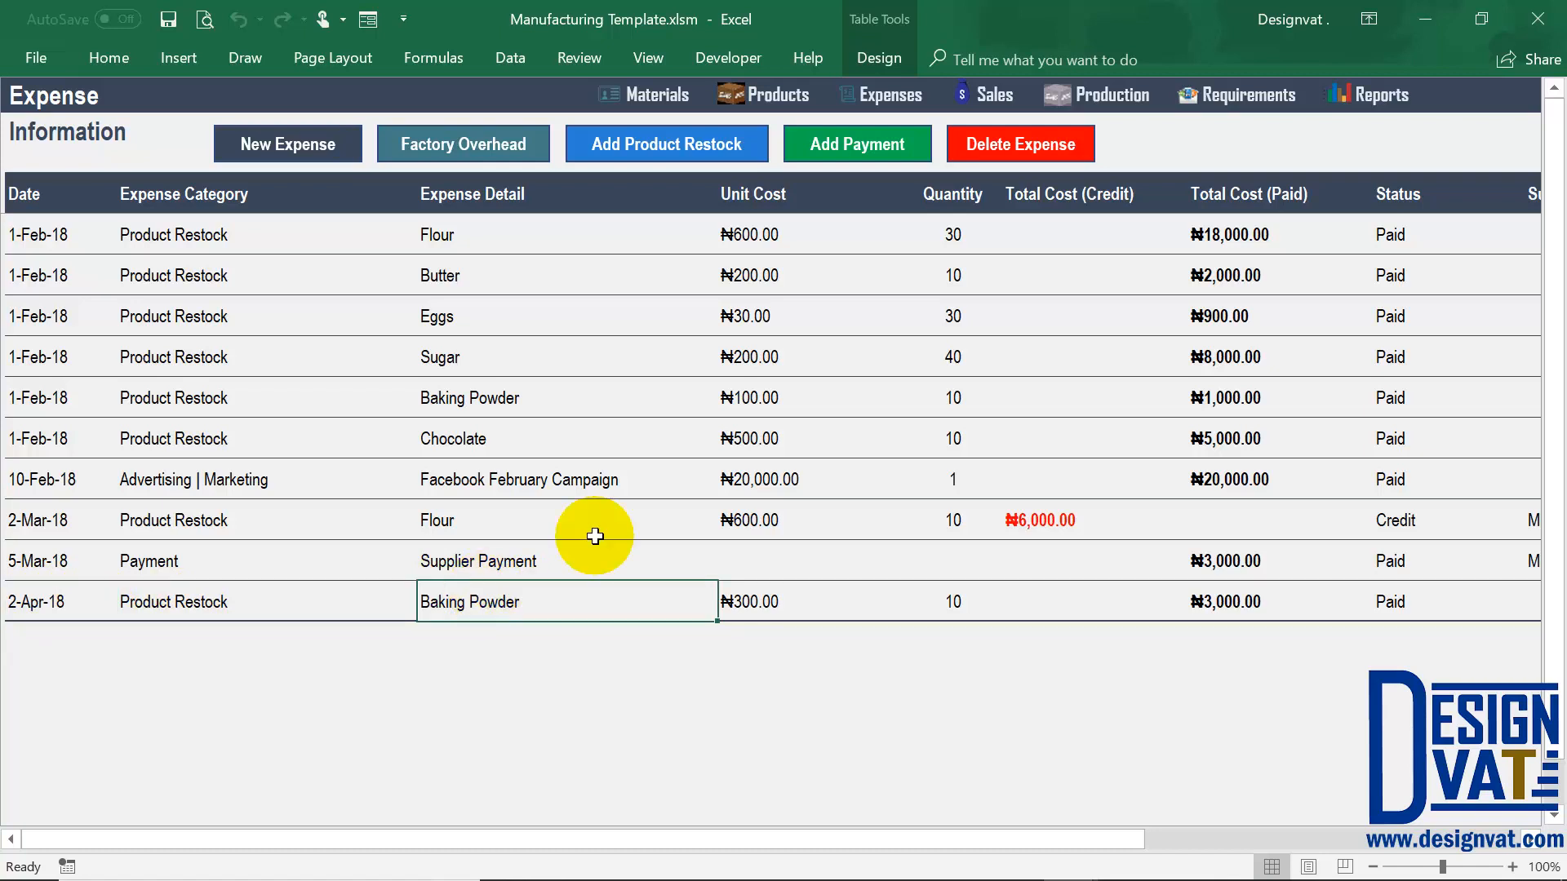
# Reopen the manufacturing account and refresh it for the 1st Quarter to check the purchases figure
pyautogui.click(1380, 94)
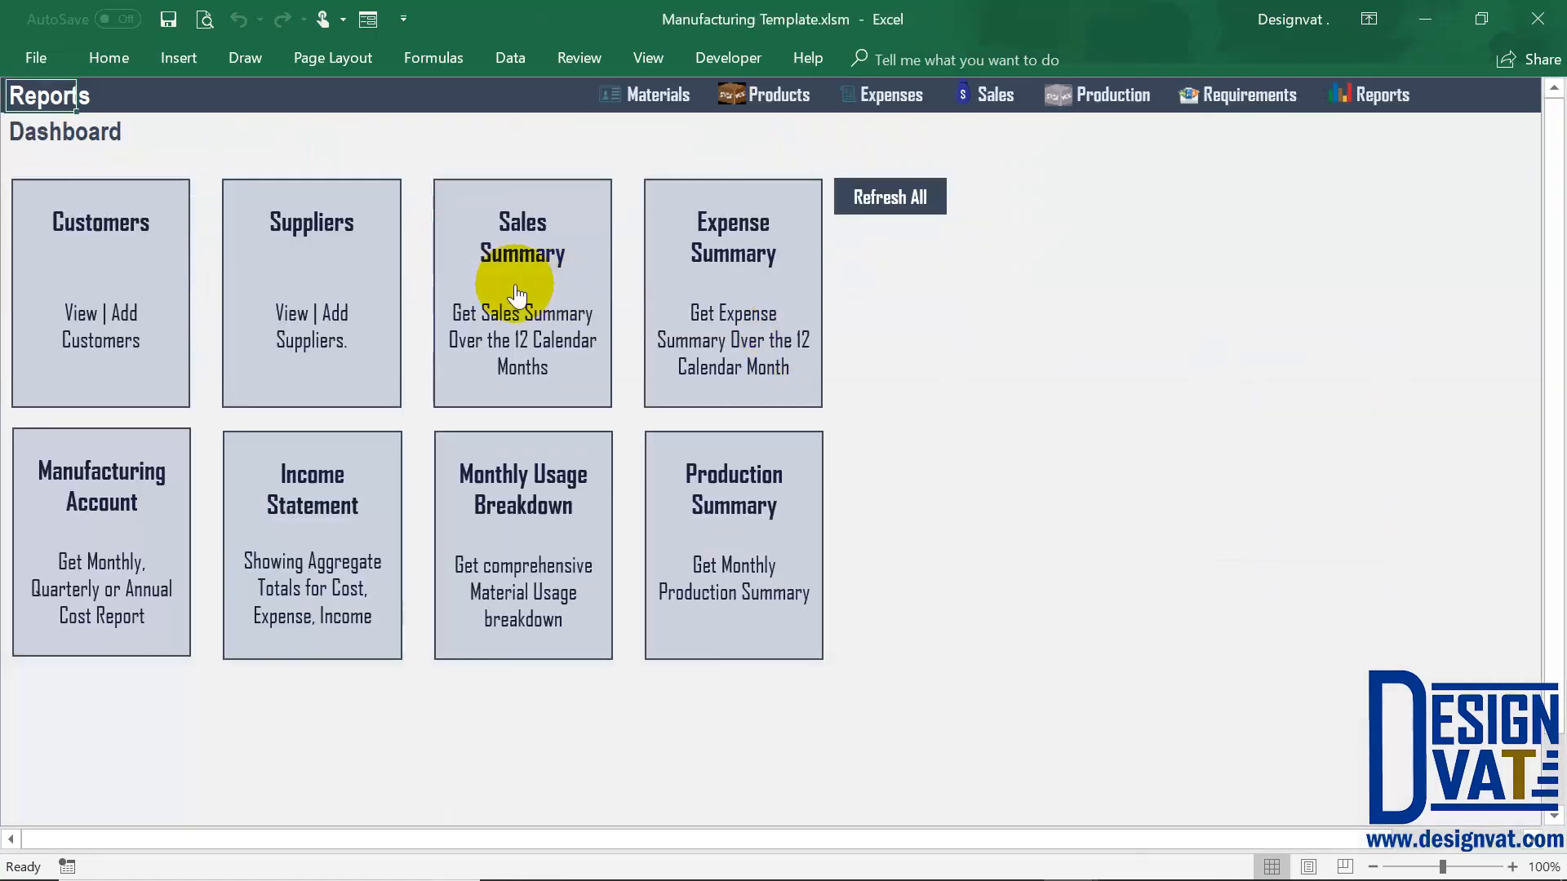
pyautogui.click(133, 504)
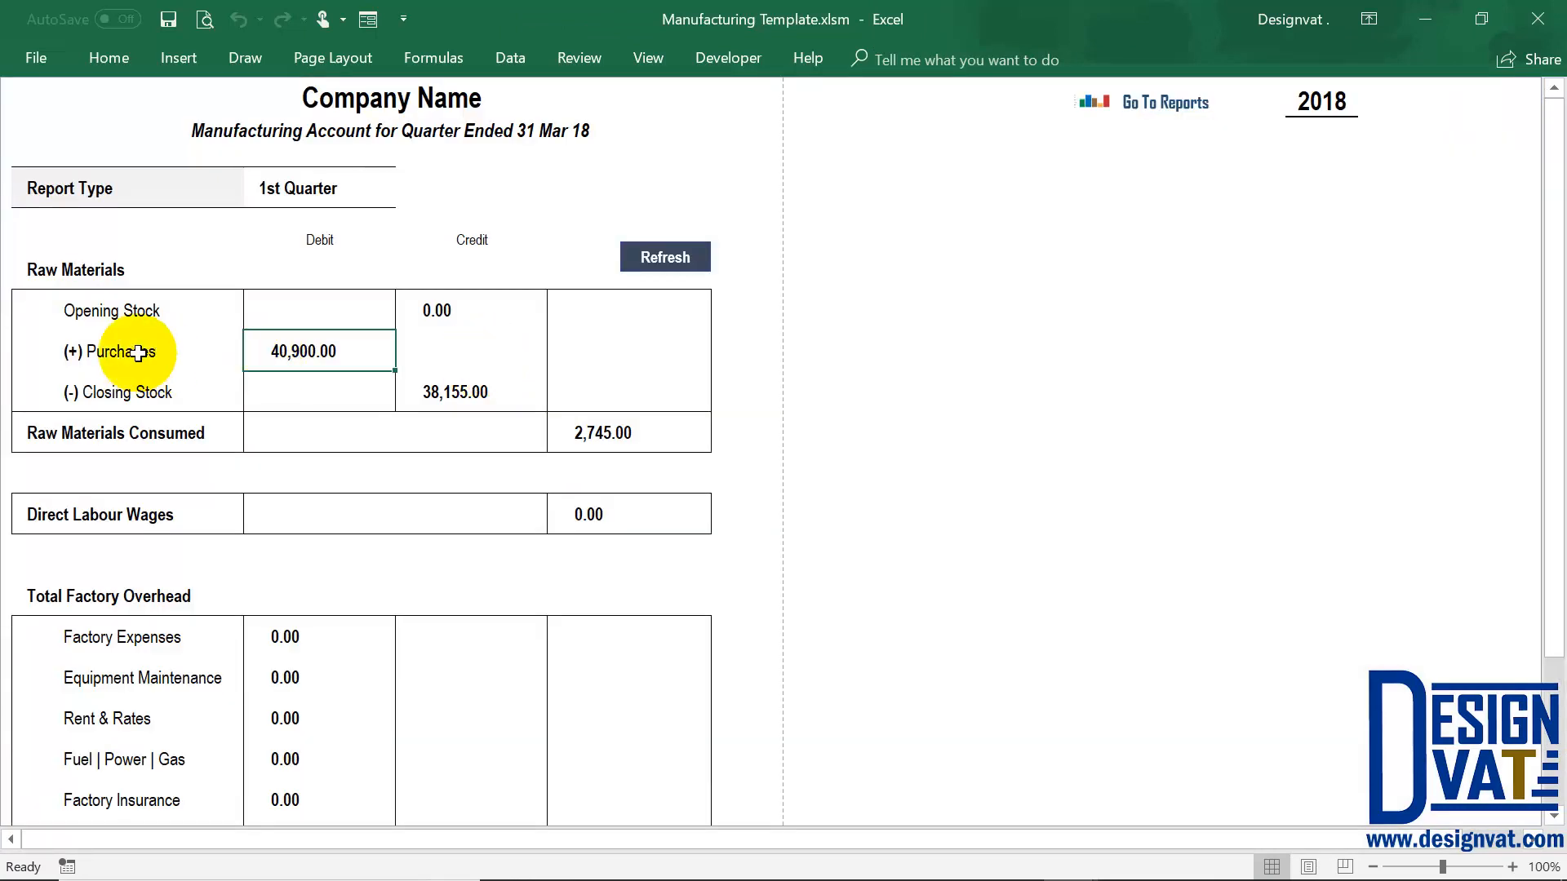
pyautogui.click(131, 351)
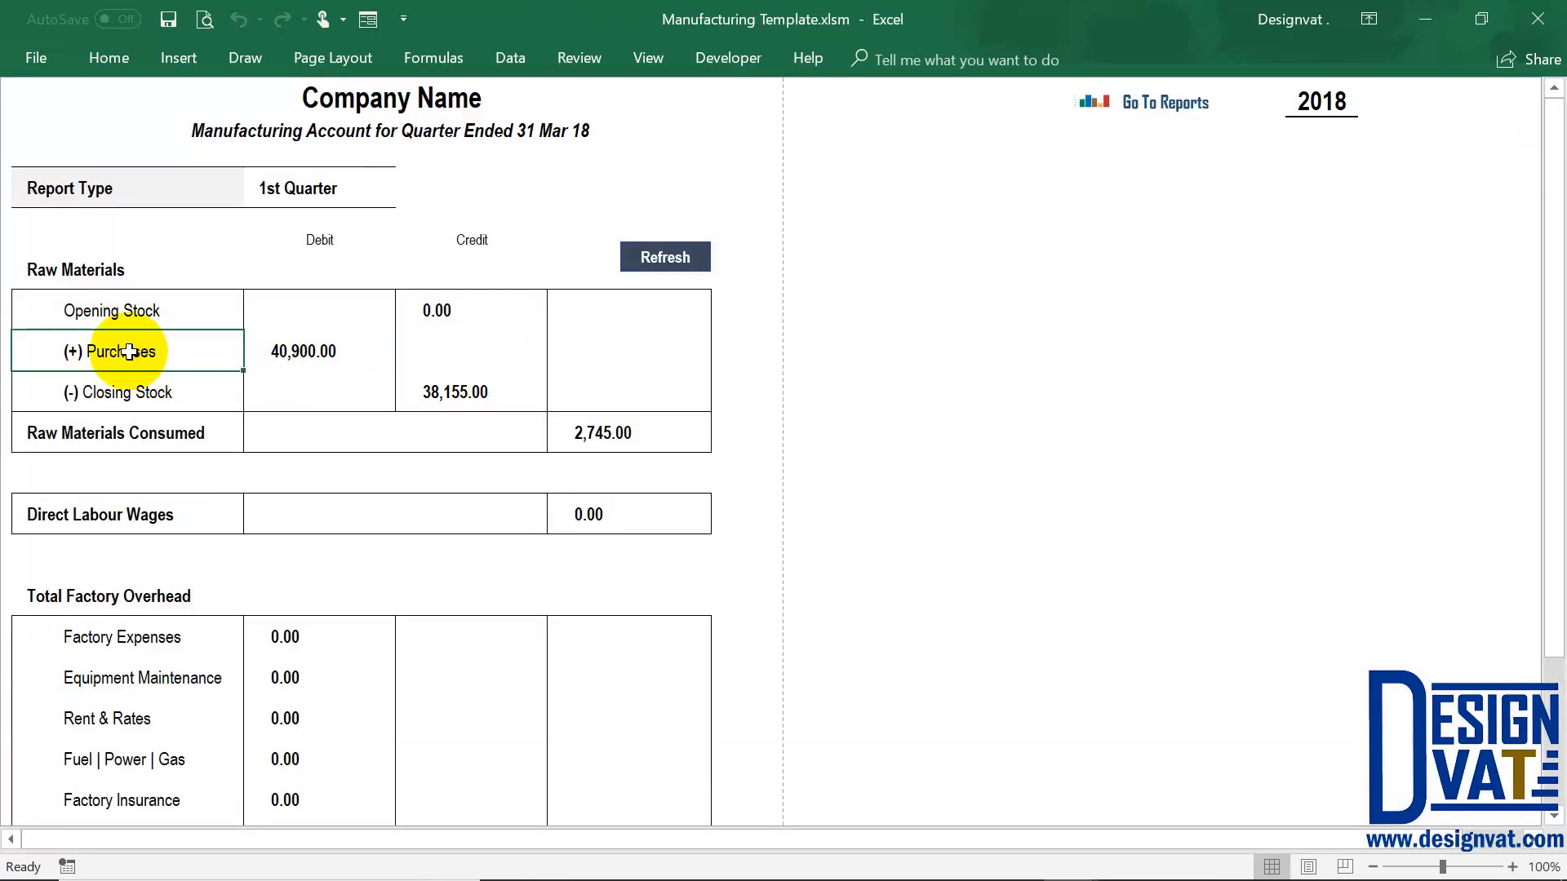
pyautogui.click(312, 192)
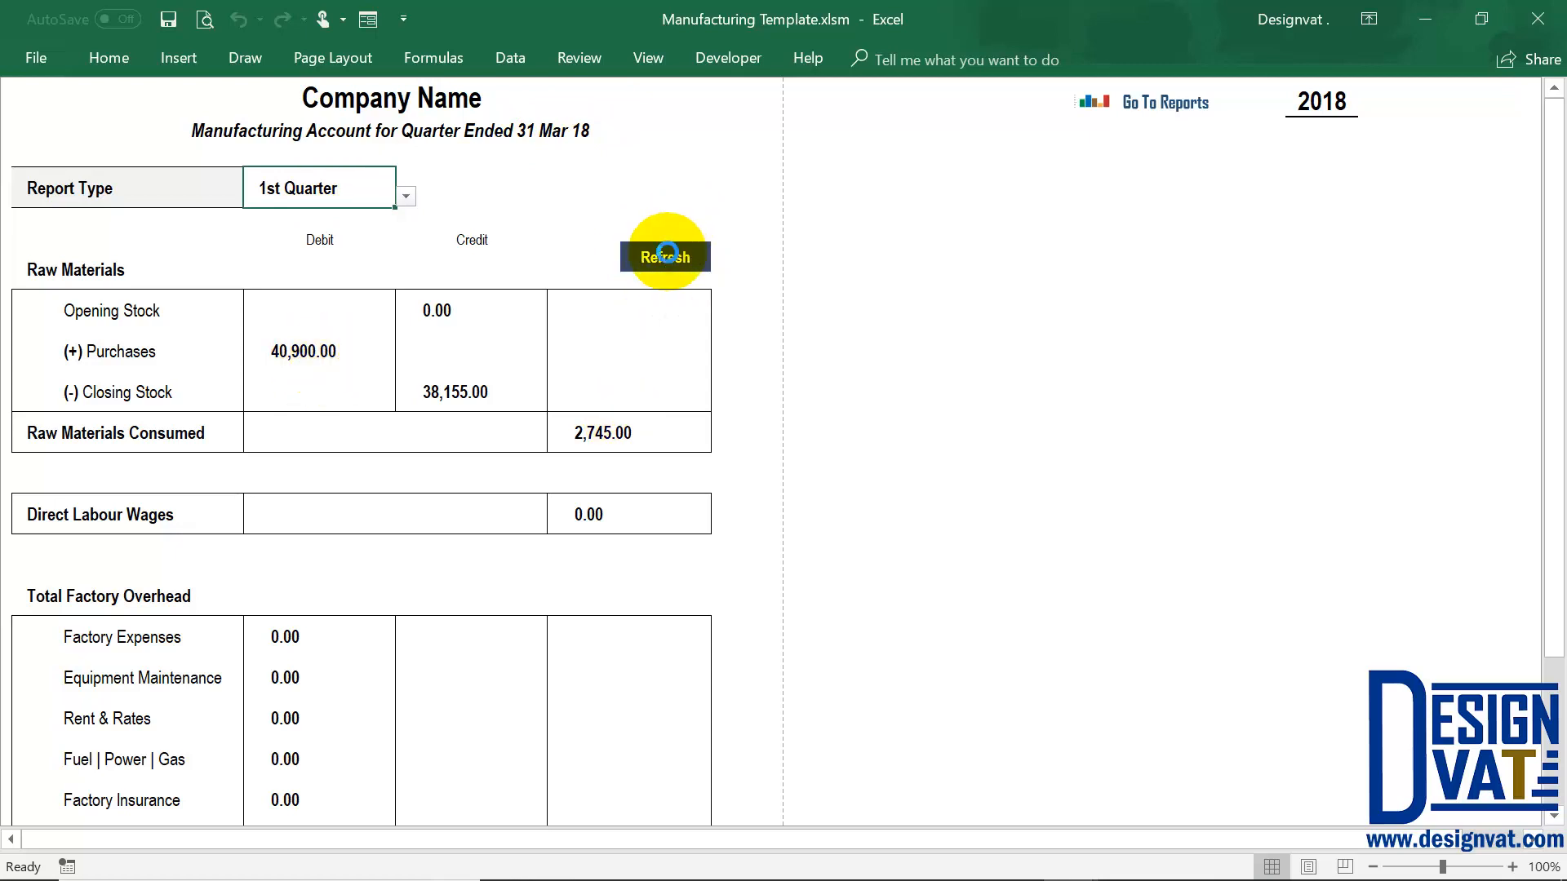
# Examine the closing stock and raw materials consumed in the 1st Quarter manufacturing account
pyautogui.click(107, 392)
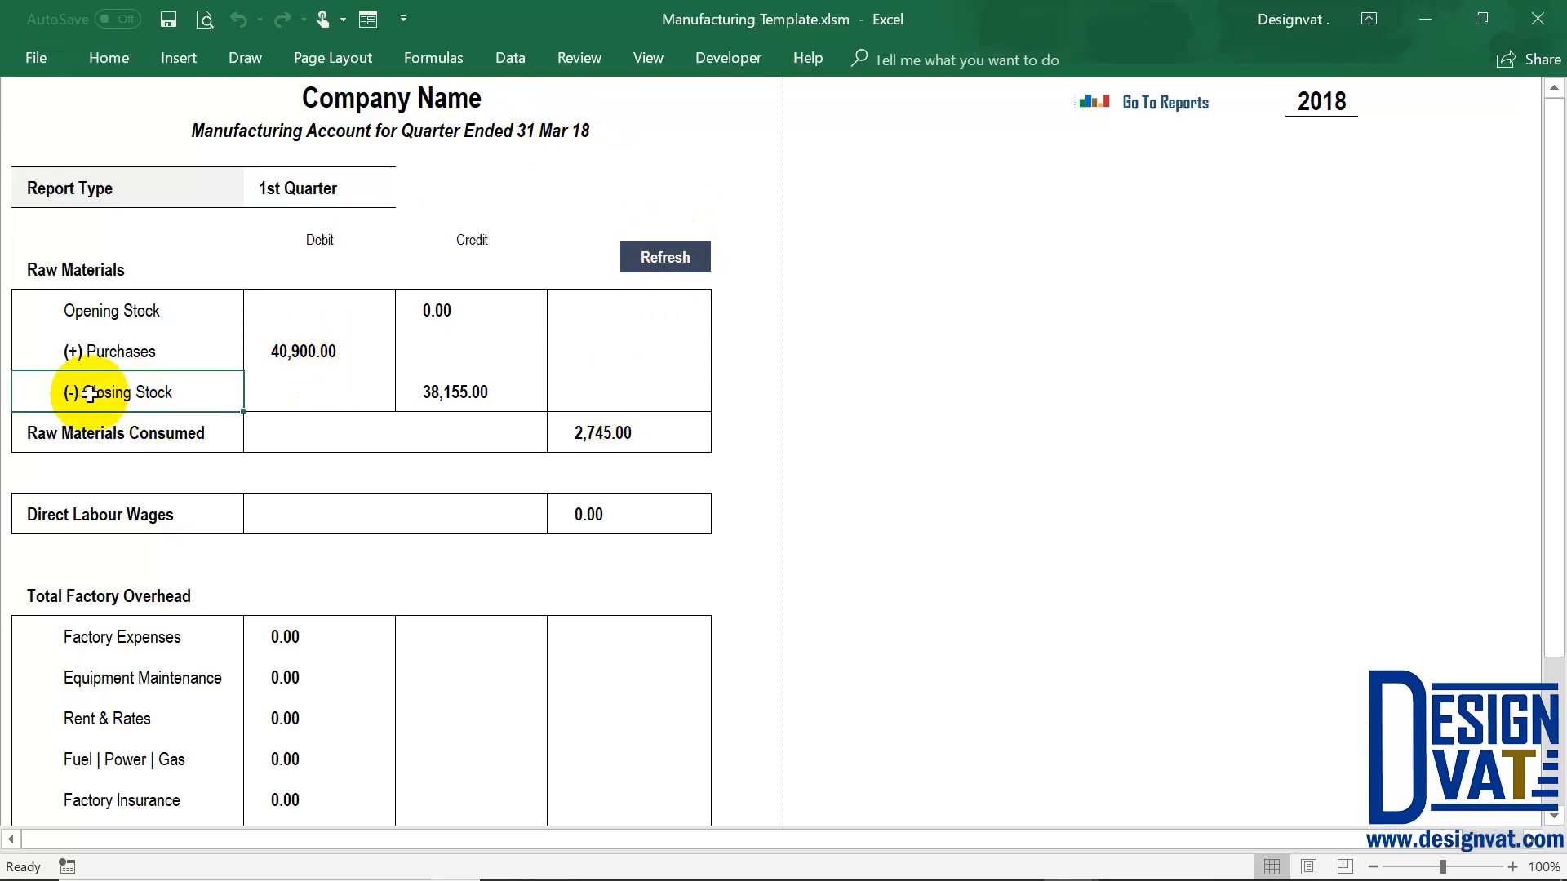
pyautogui.click(506, 394)
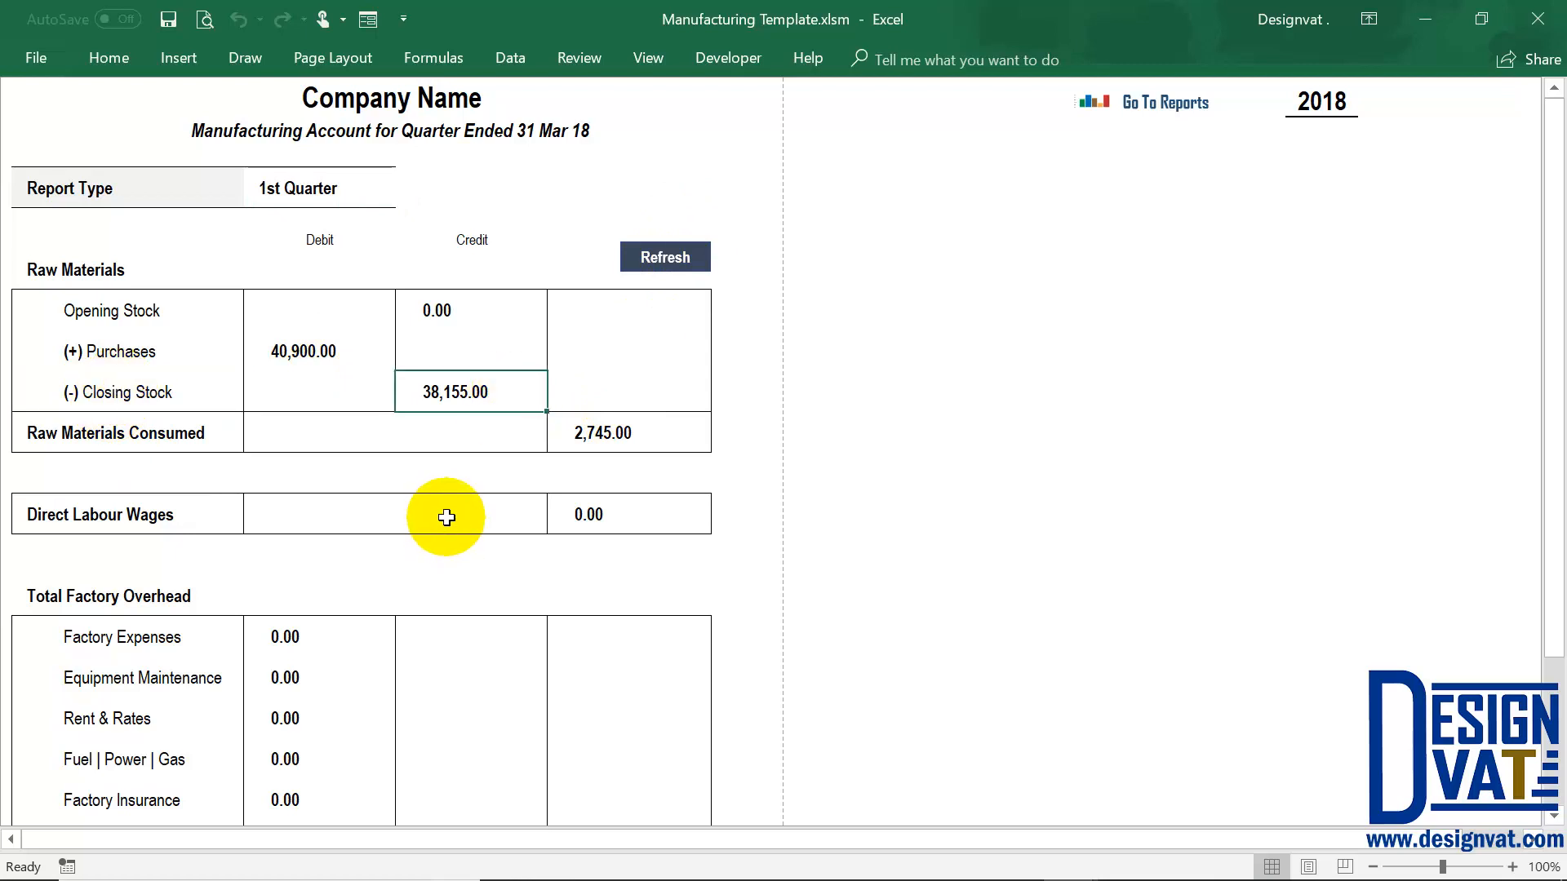
pyautogui.click(577, 442)
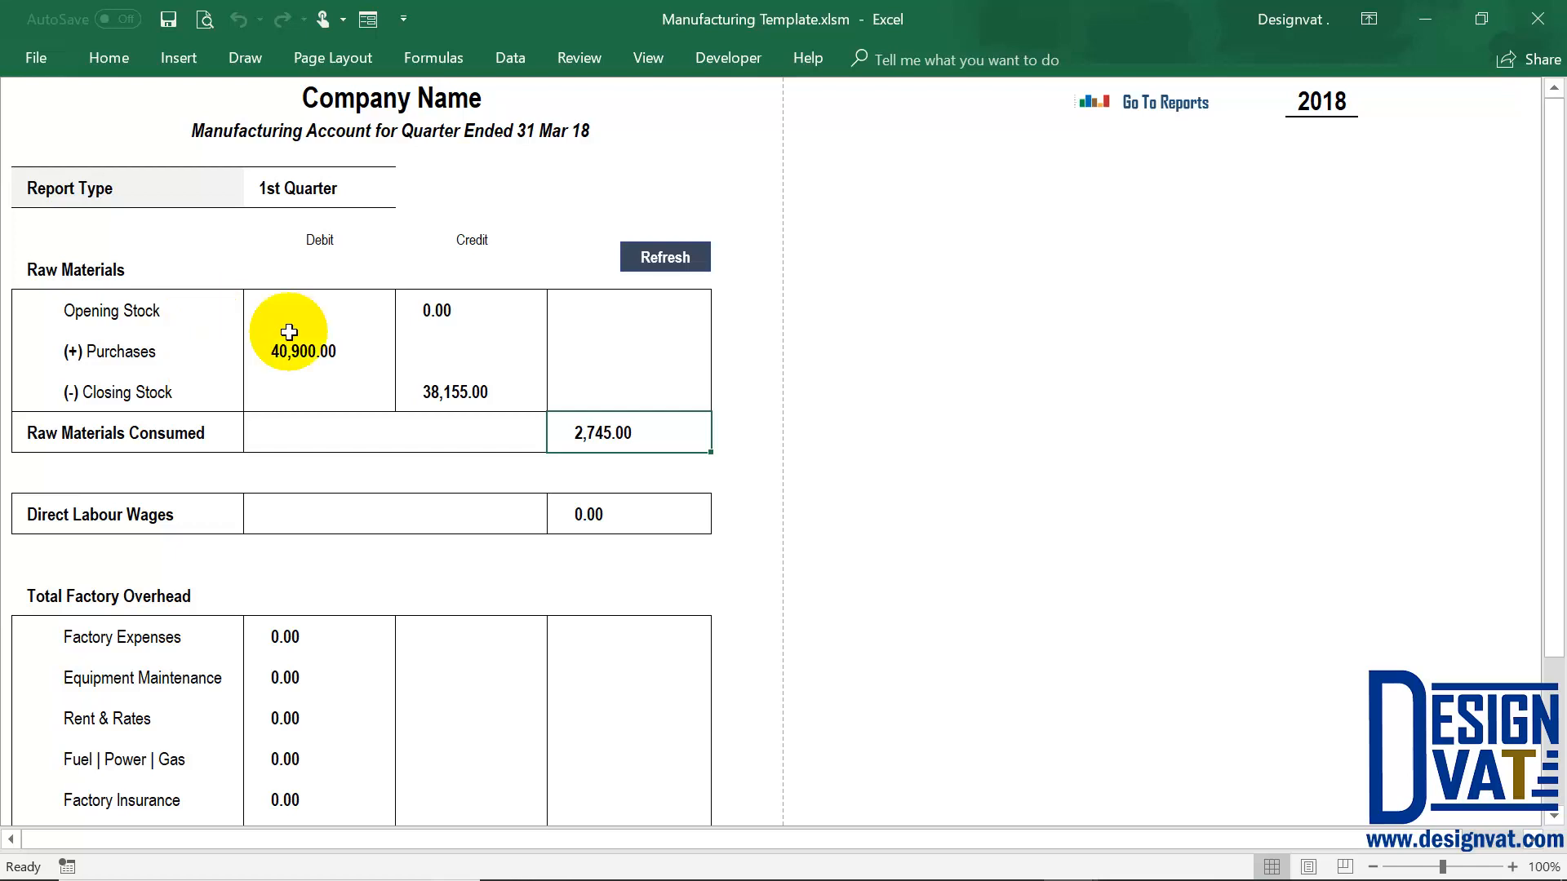
pyautogui.click(296, 198)
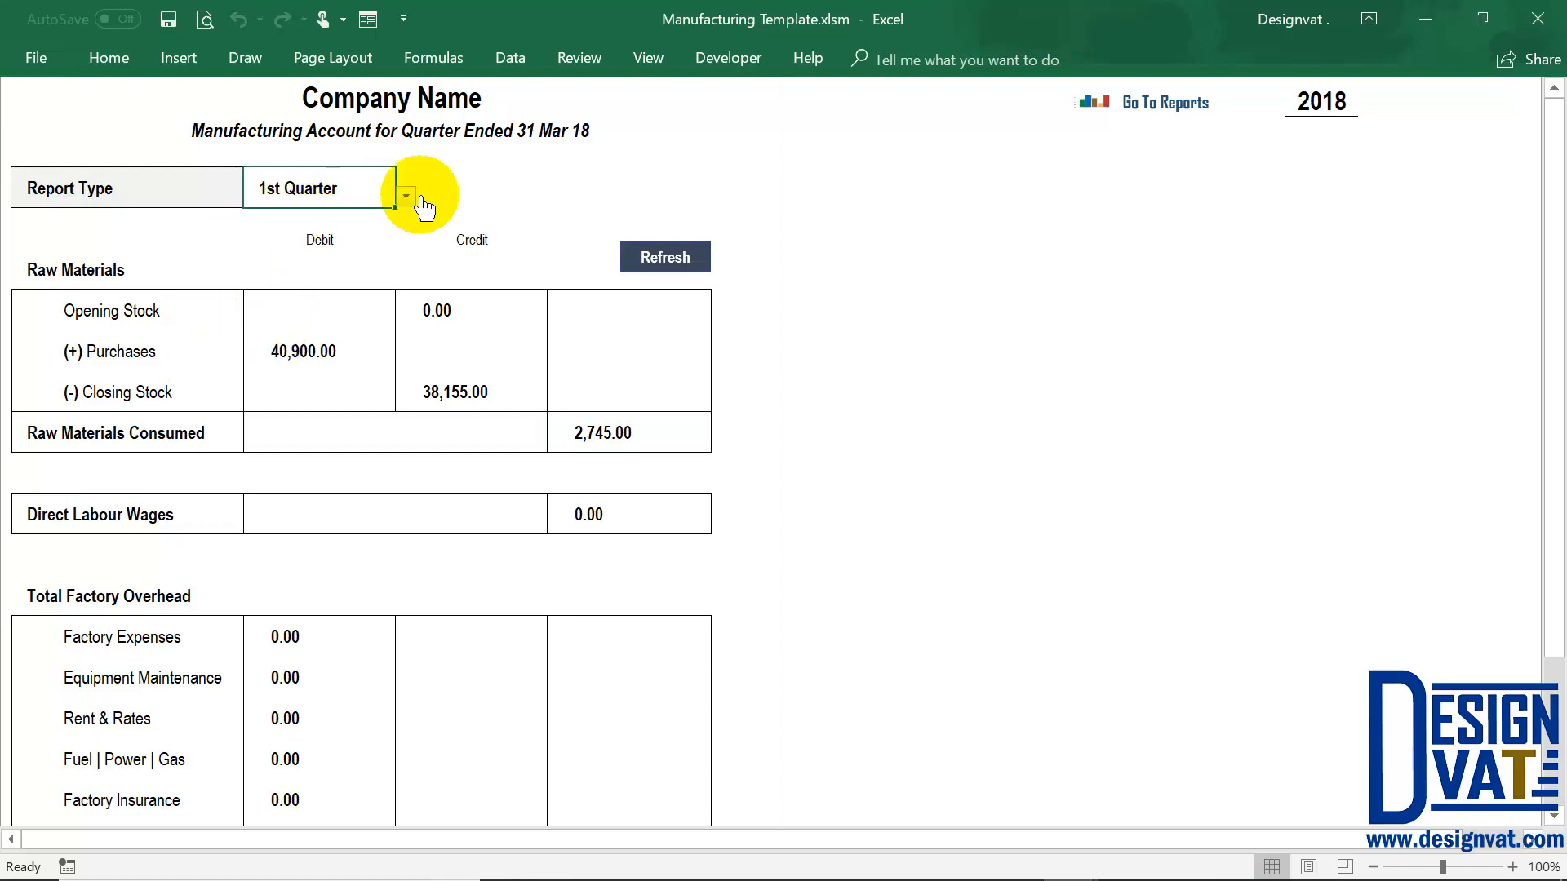
# Open the Monthly Usage Breakdown report and sum the total costs of the Vanilla Cake materials used on 10-Feb-18
pyautogui.click(1196, 103)
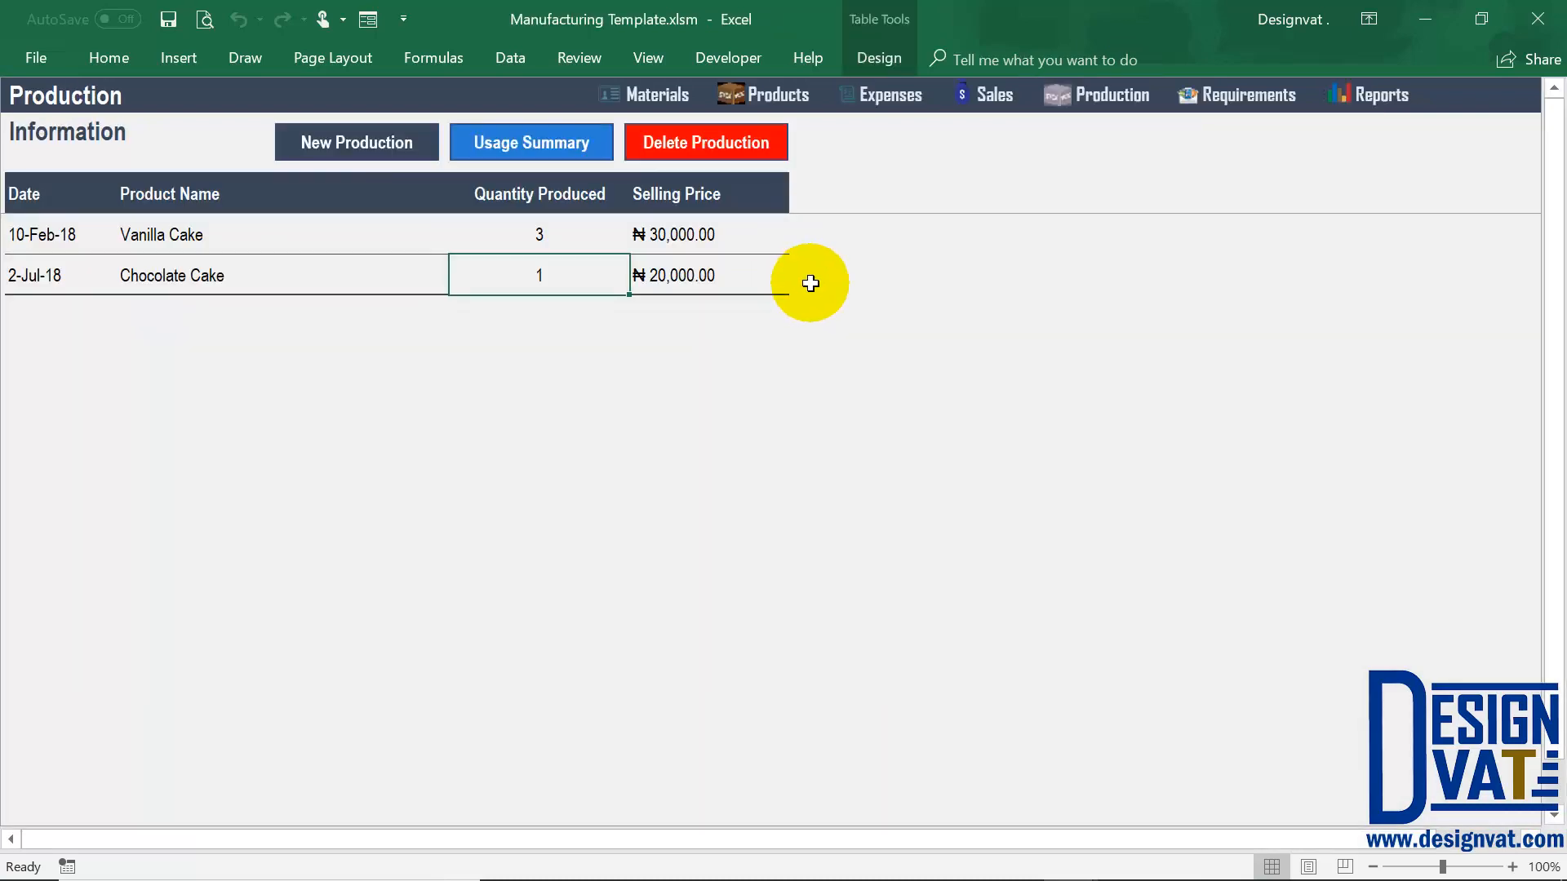
pyautogui.click(558, 145)
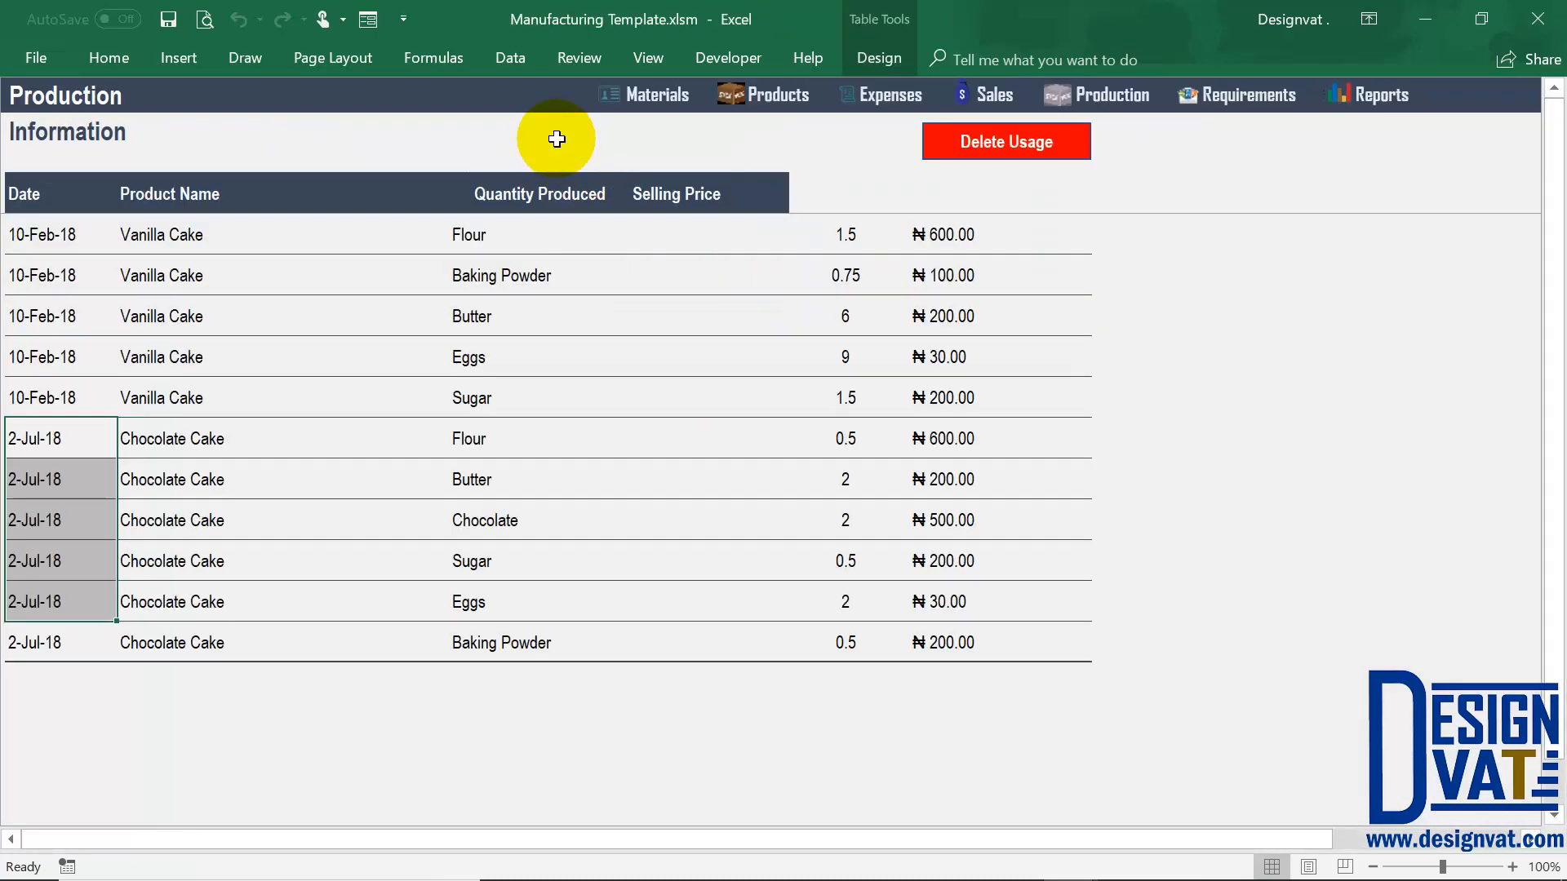
pyautogui.click(1389, 110)
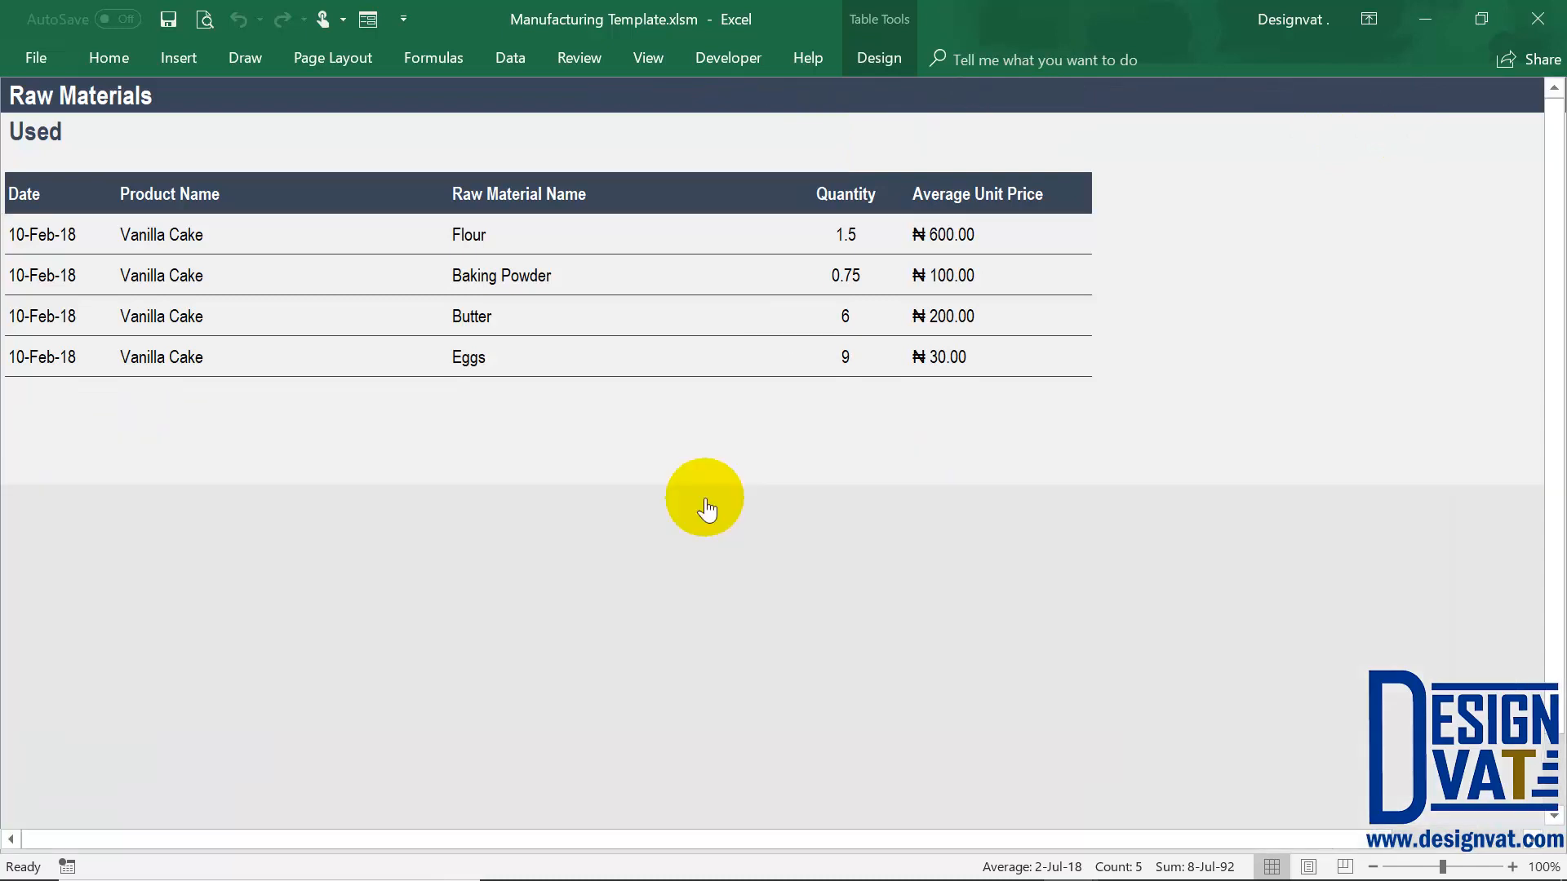
pyautogui.click(579, 524)
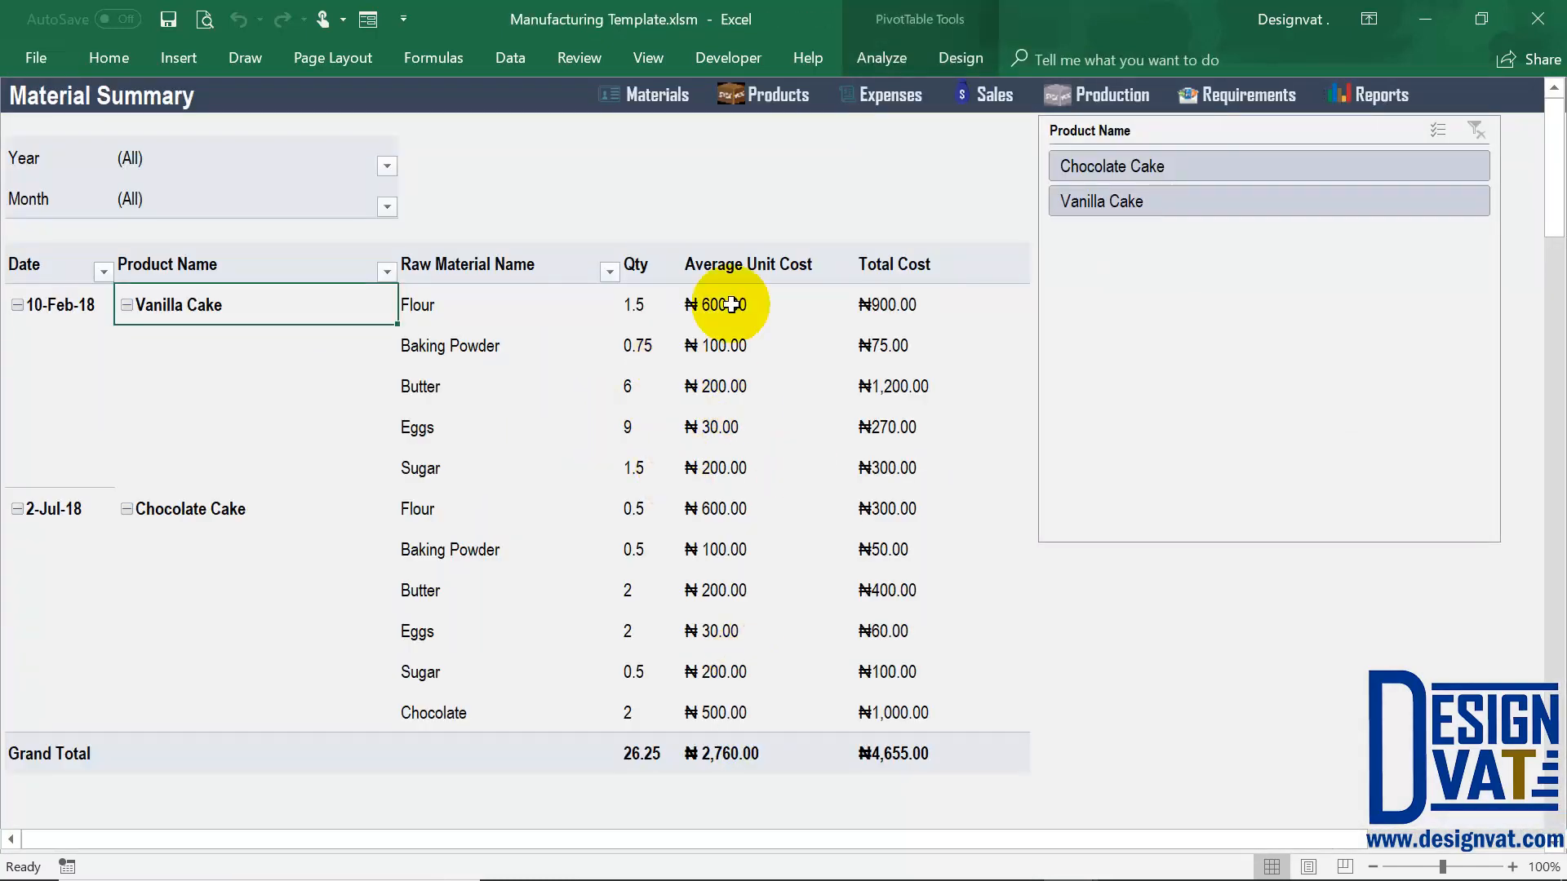
pyautogui.click(720, 768)
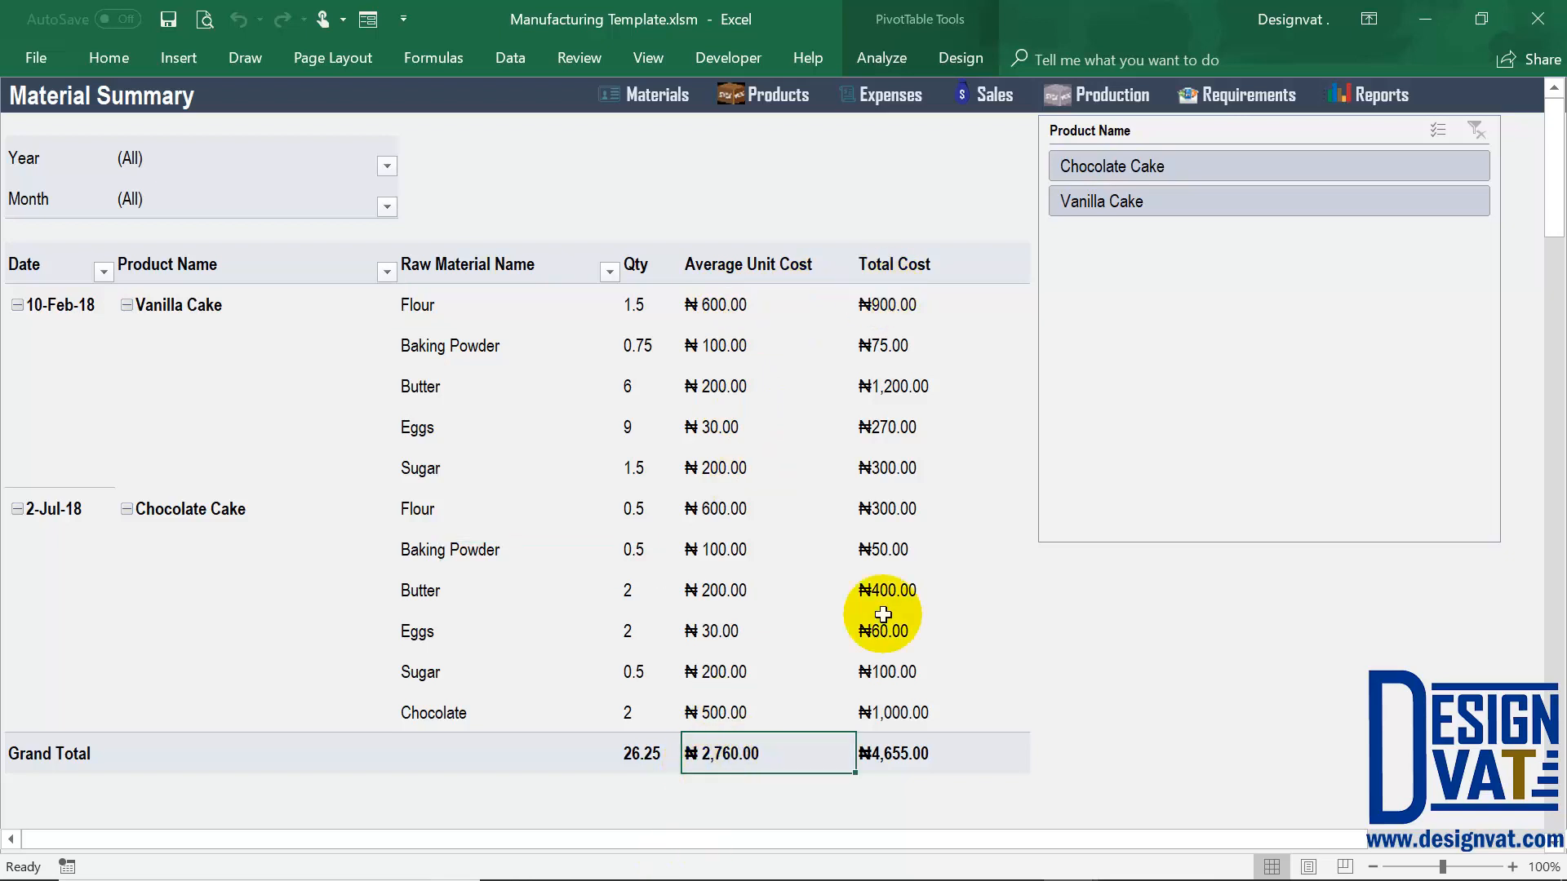
pyautogui.moveTo(923, 304)
pyautogui.moveTo(923, 303); pyautogui.dragTo(895, 464)
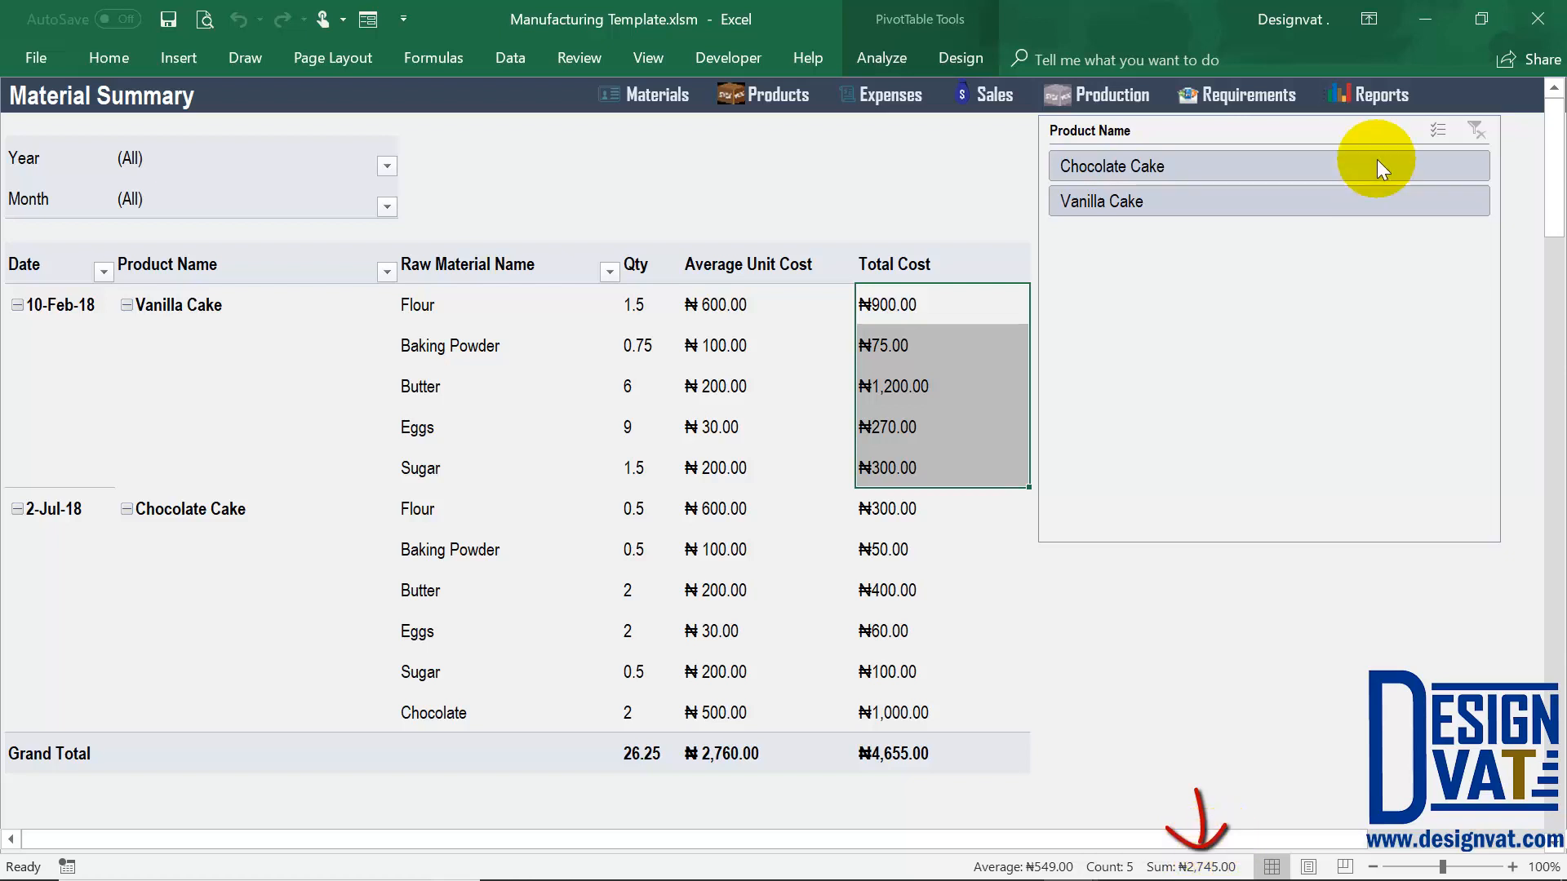
# Return to the manufacturing account and compare raw materials consumed, then examine the Direct Labour Wages amount
pyautogui.click(1382, 95)
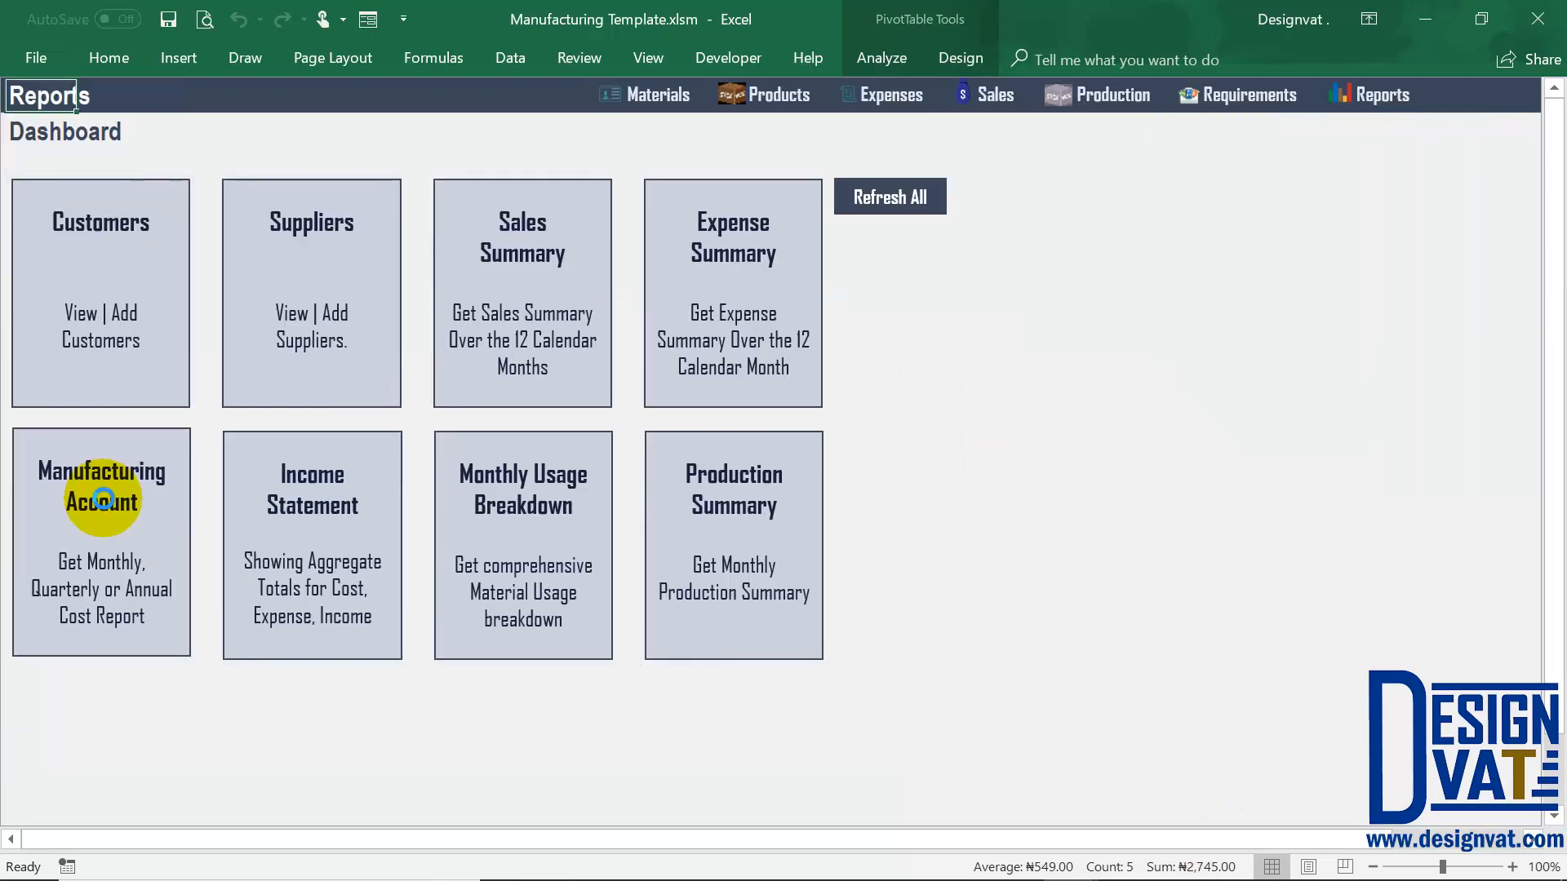
pyautogui.click(102, 499)
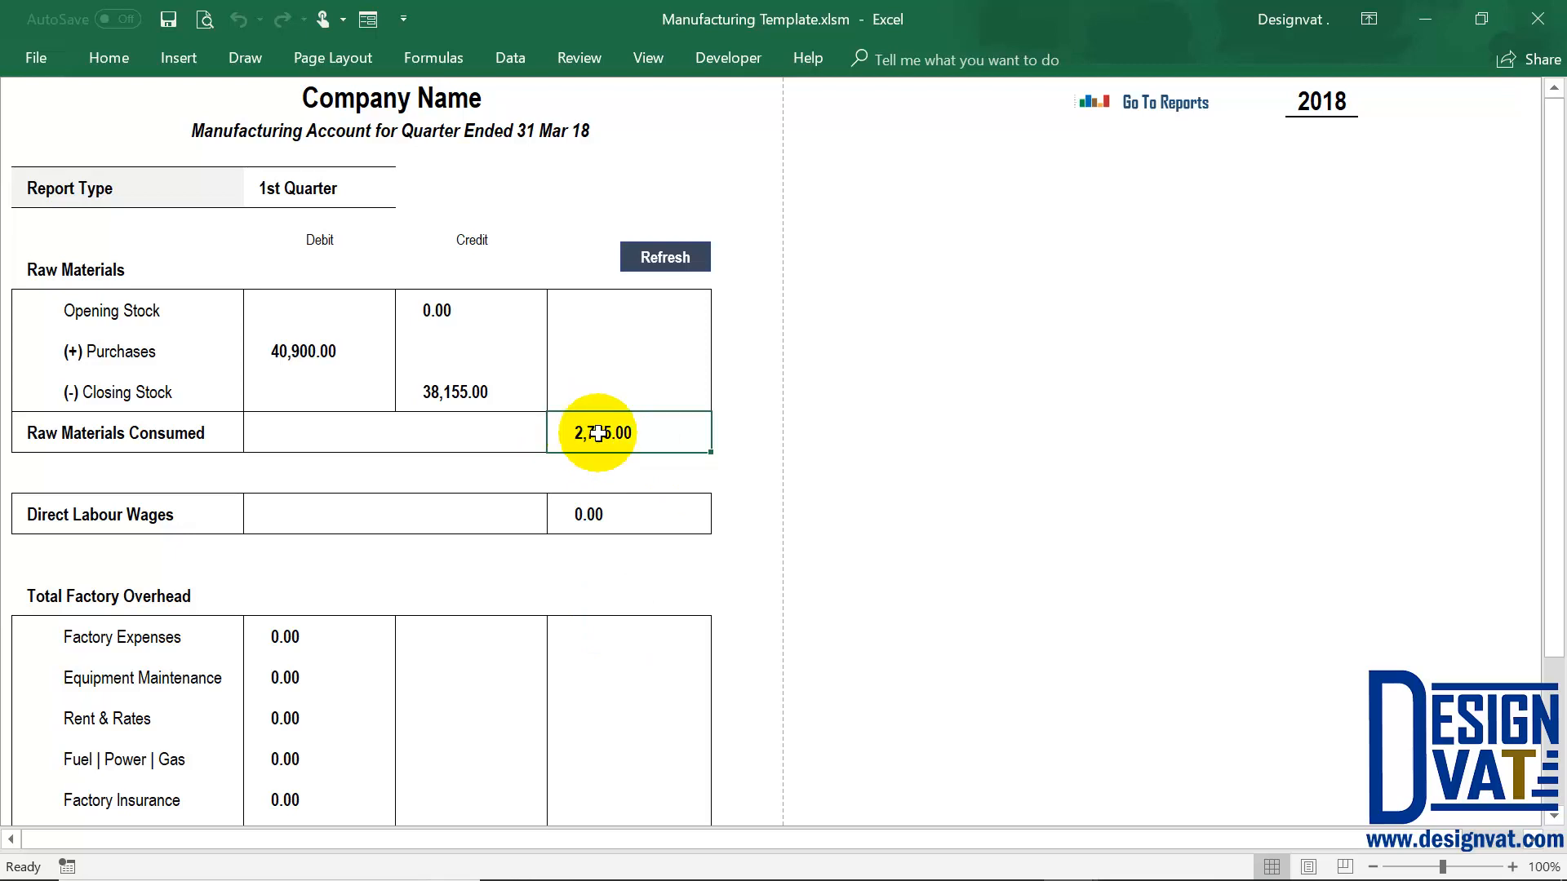
pyautogui.click(77, 516)
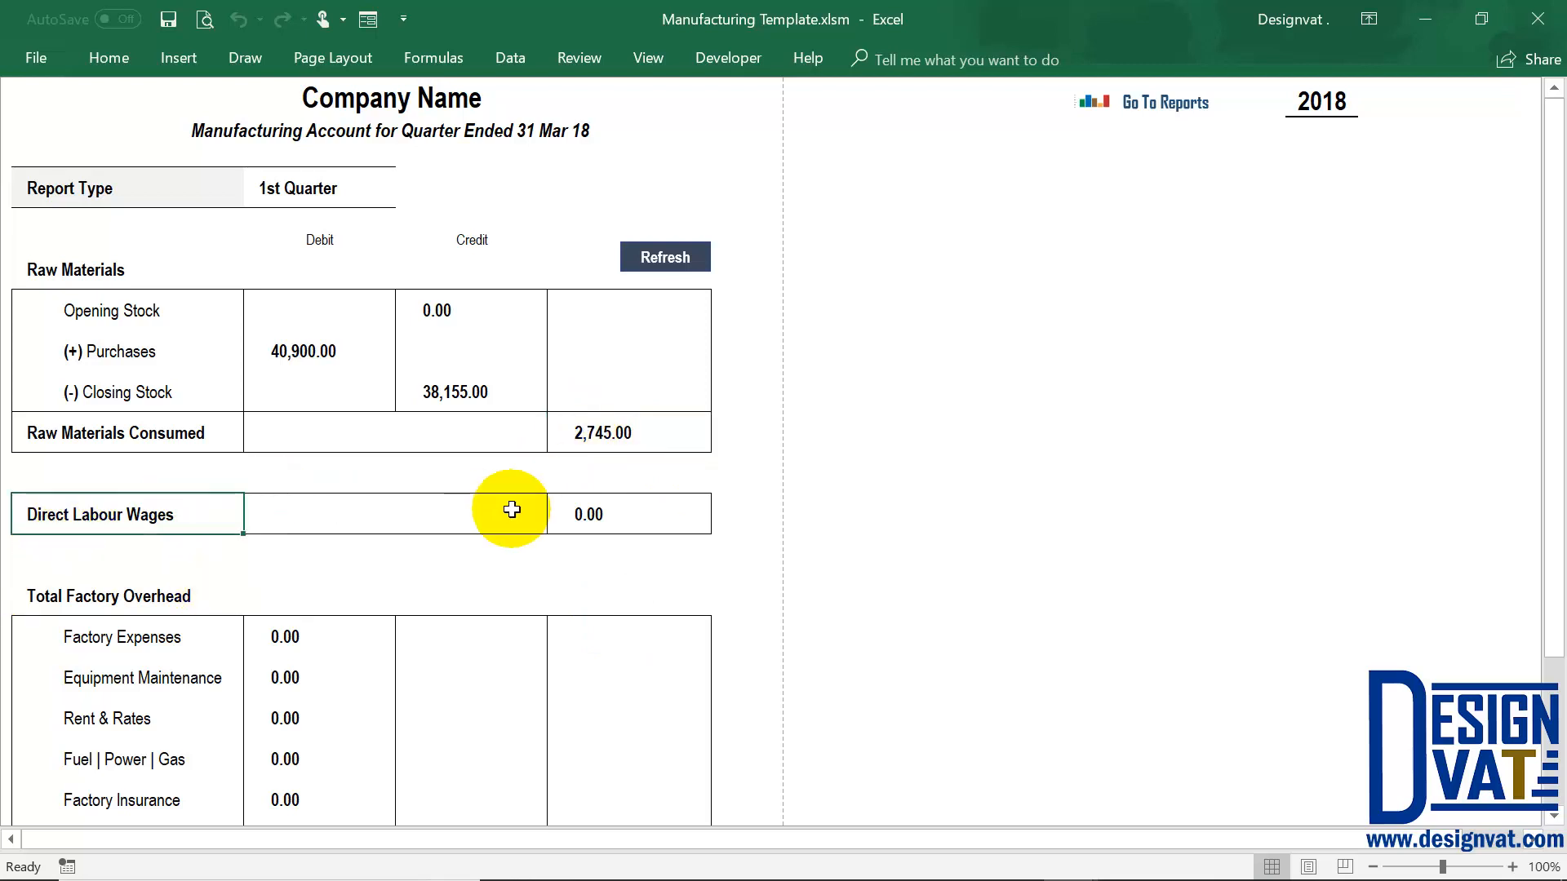
pyautogui.click(573, 514)
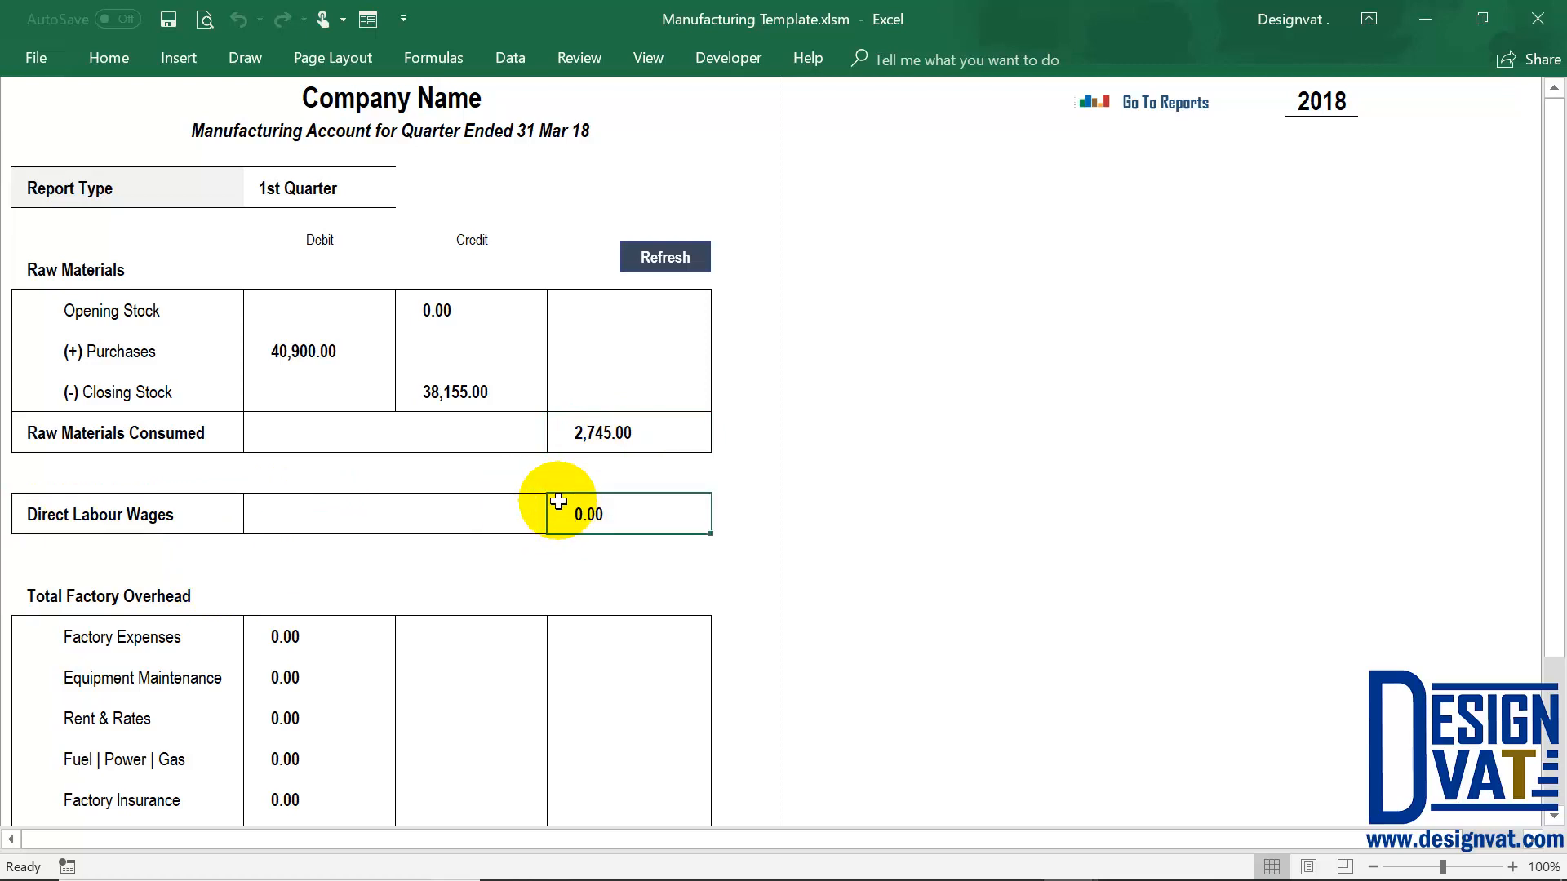
# Start a factory overhead entry in the expense records dated 02-01-2018, with status Paid and category Direct Labour Wages
pyautogui.click(1201, 101)
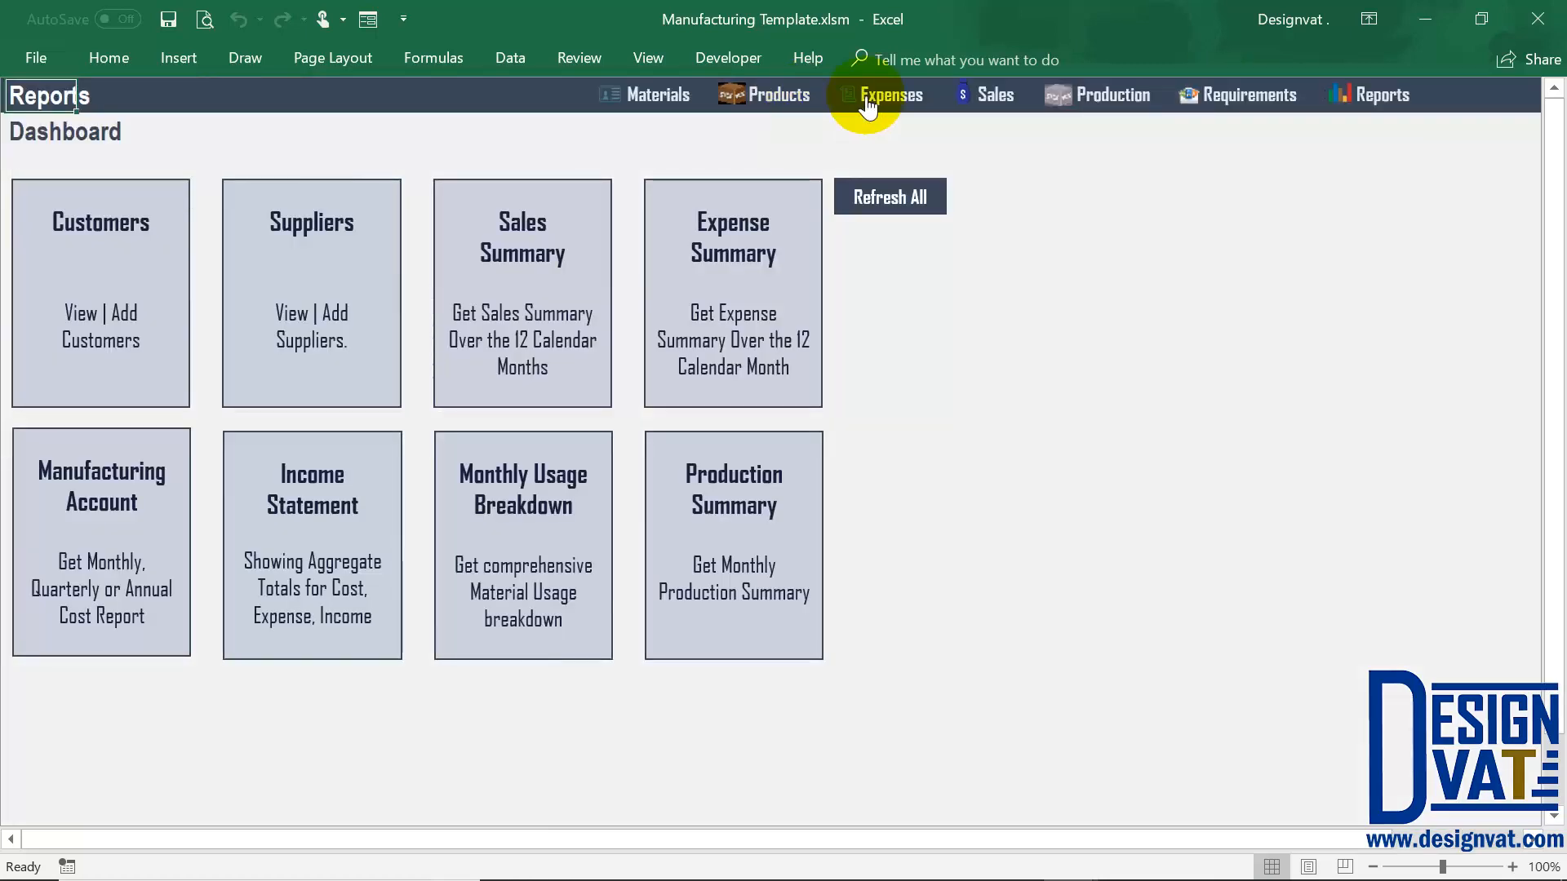
pyautogui.click(867, 106)
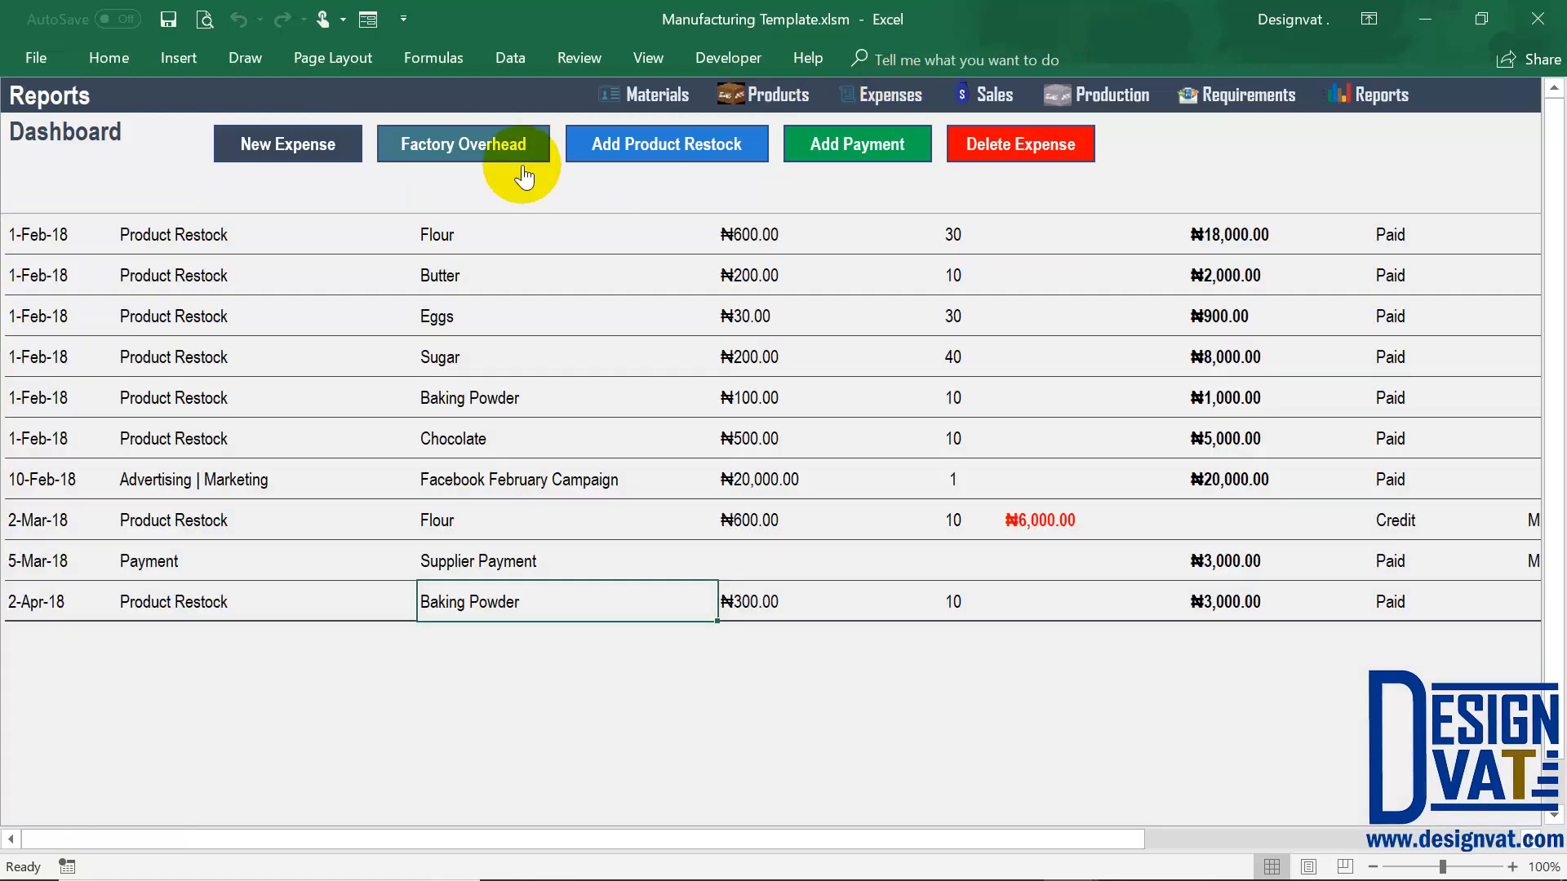
pyautogui.click(469, 150)
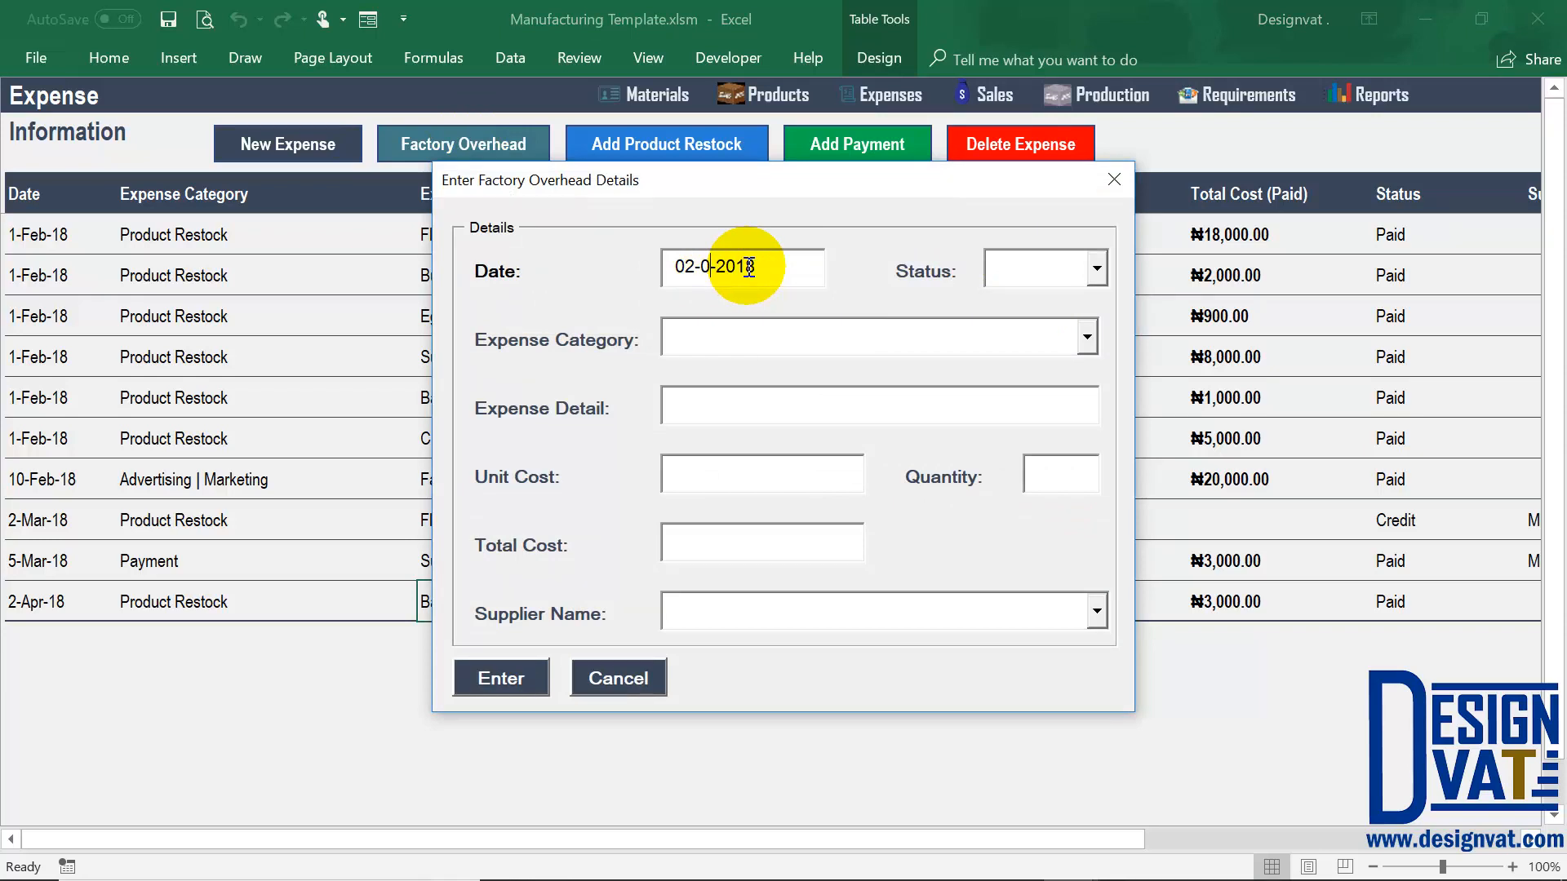
pyautogui.write('1')
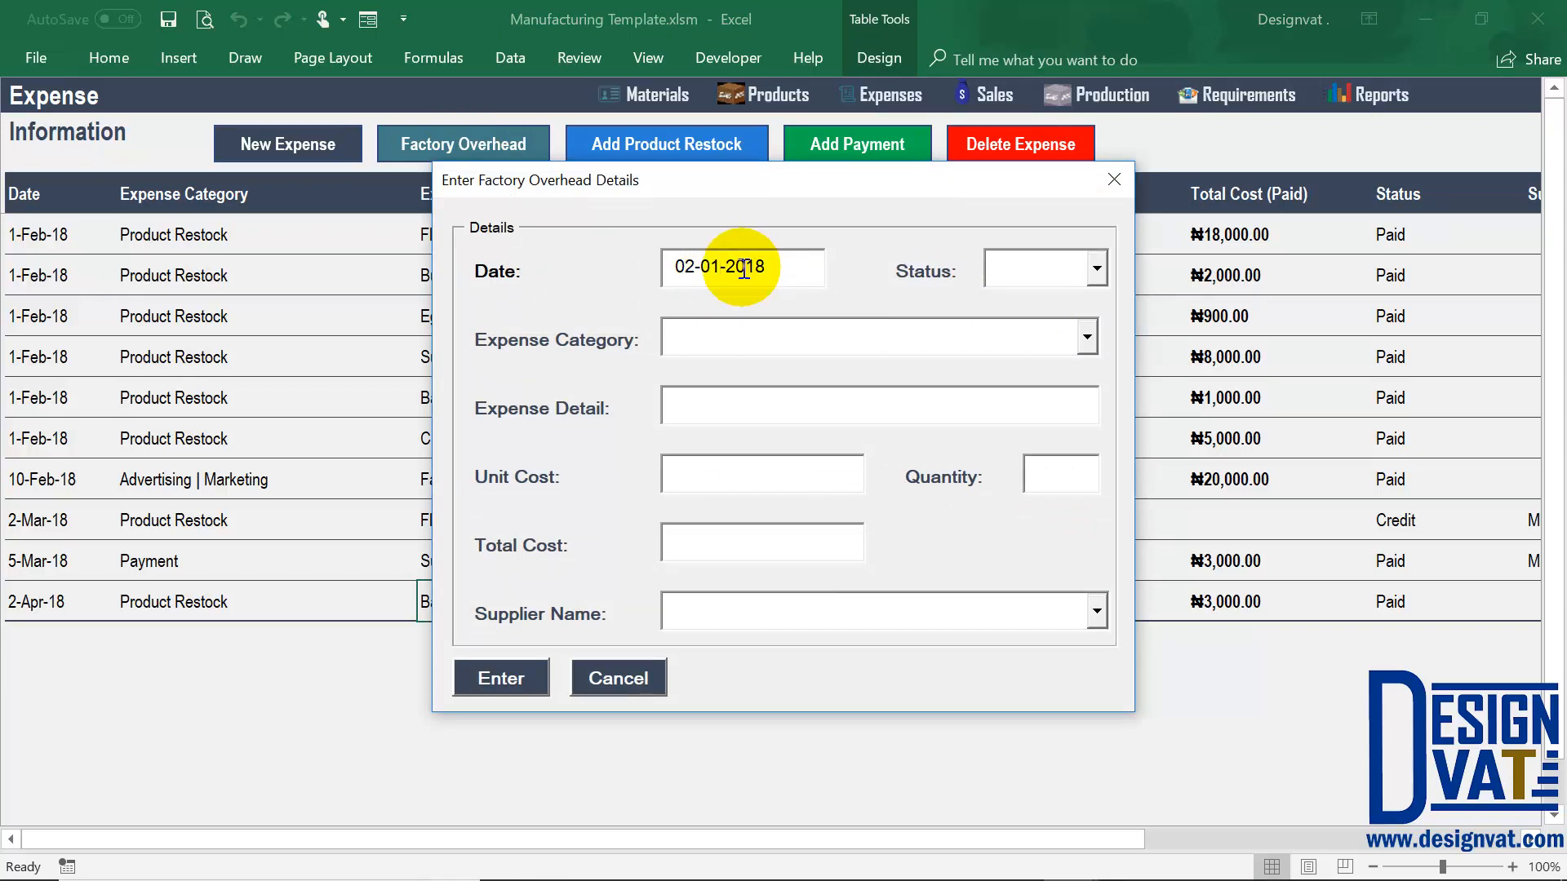
pyautogui.write('Paid')
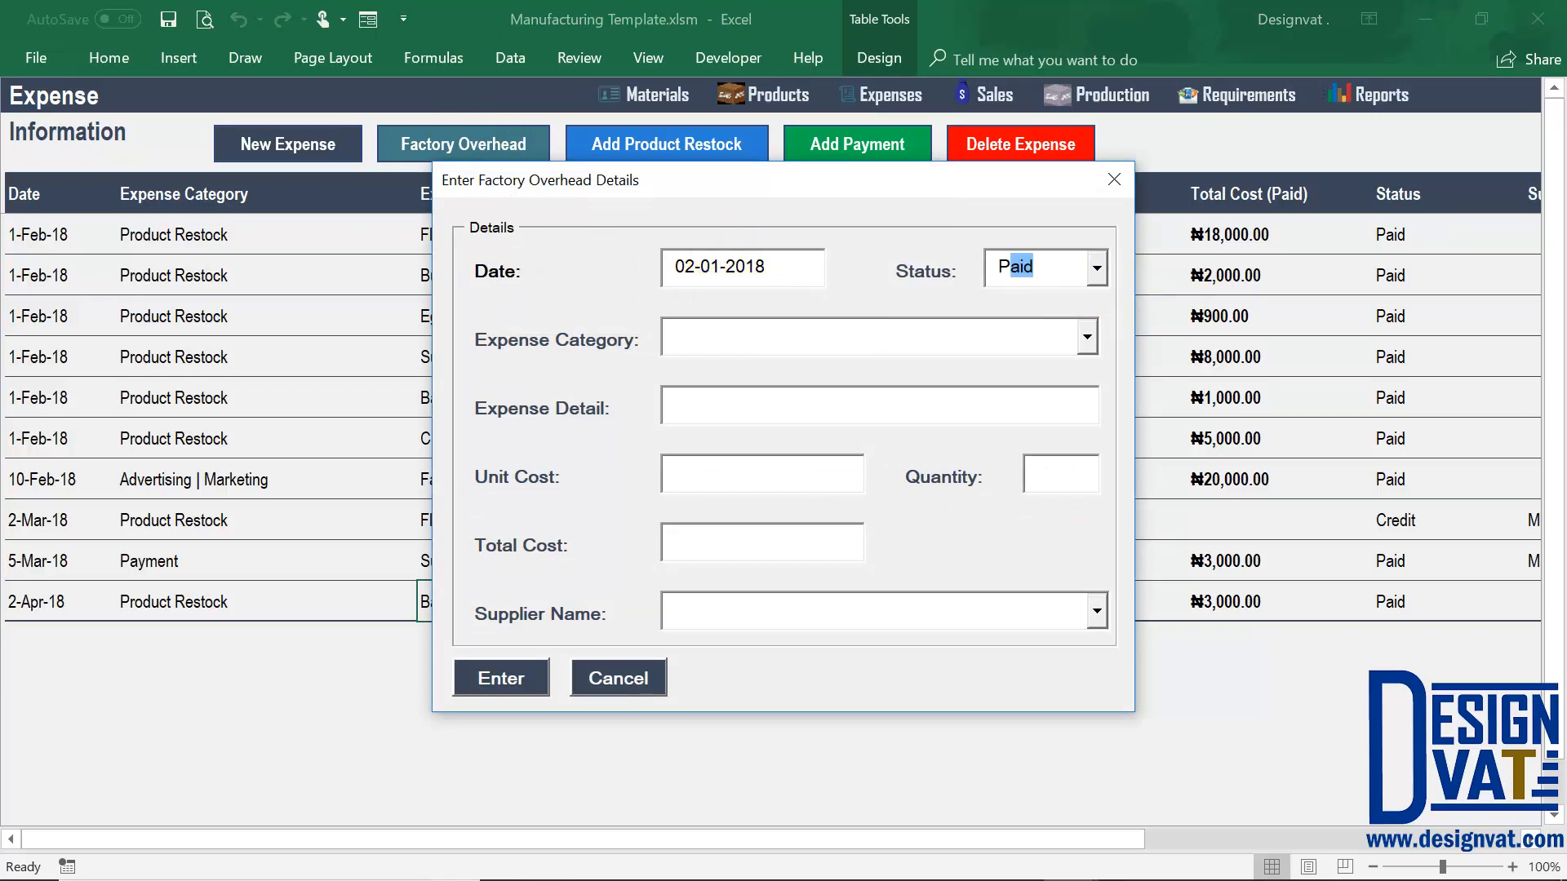
pyautogui.press('Tab')
pyautogui.click(1086, 348)
pyautogui.click(841, 374)
pyautogui.press('Tab')
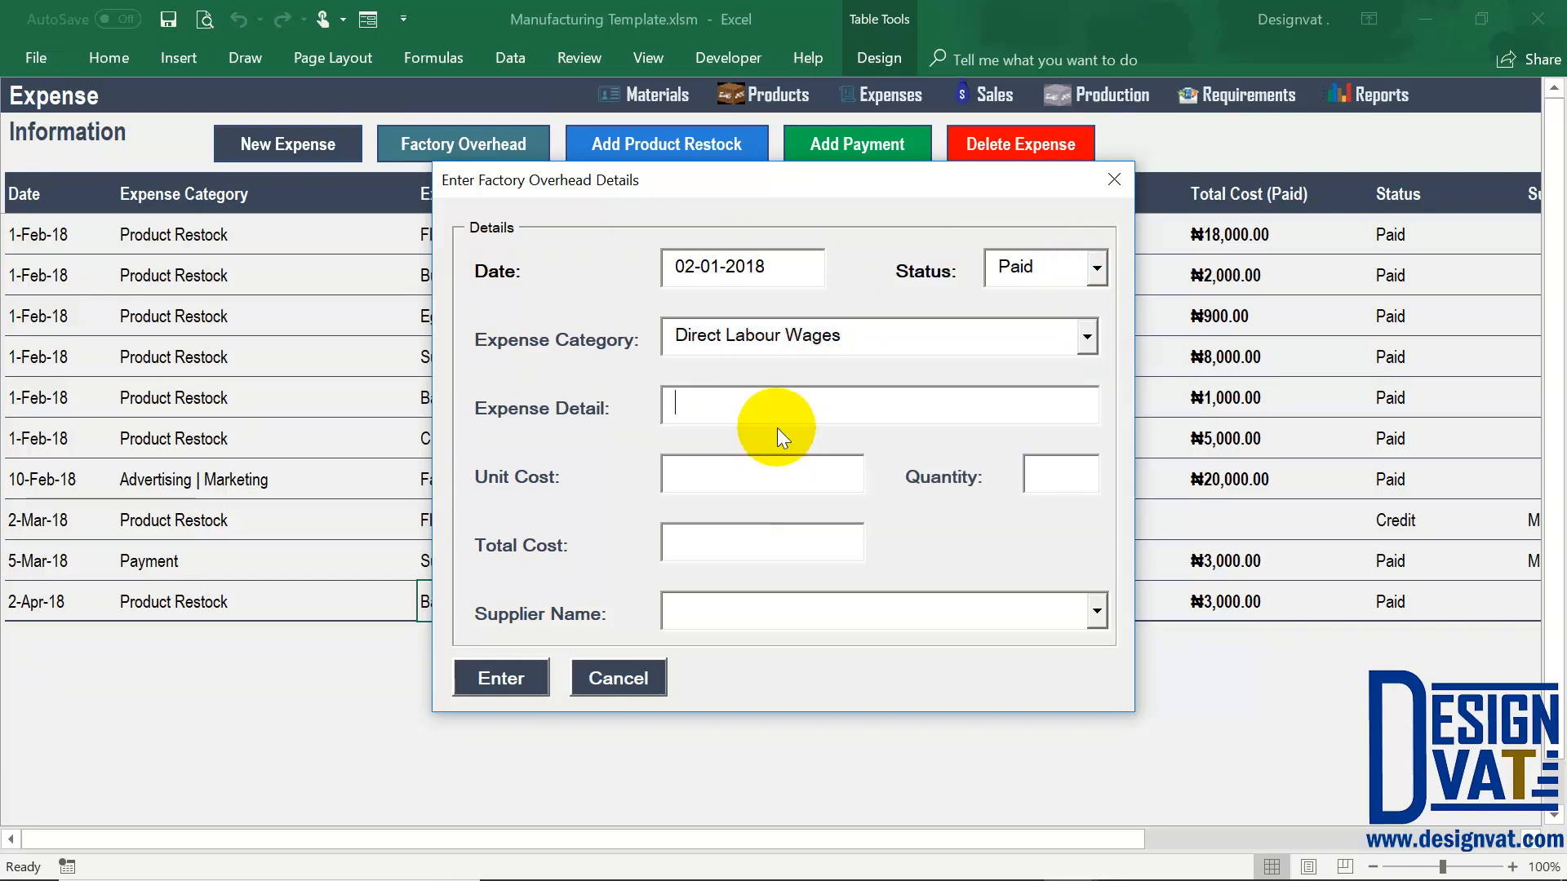
# Describe the overhead entry as "Bakers Salary (2)", set its unit cost to 50,000 and save it
pyautogui.write('Bakers Salary (2')
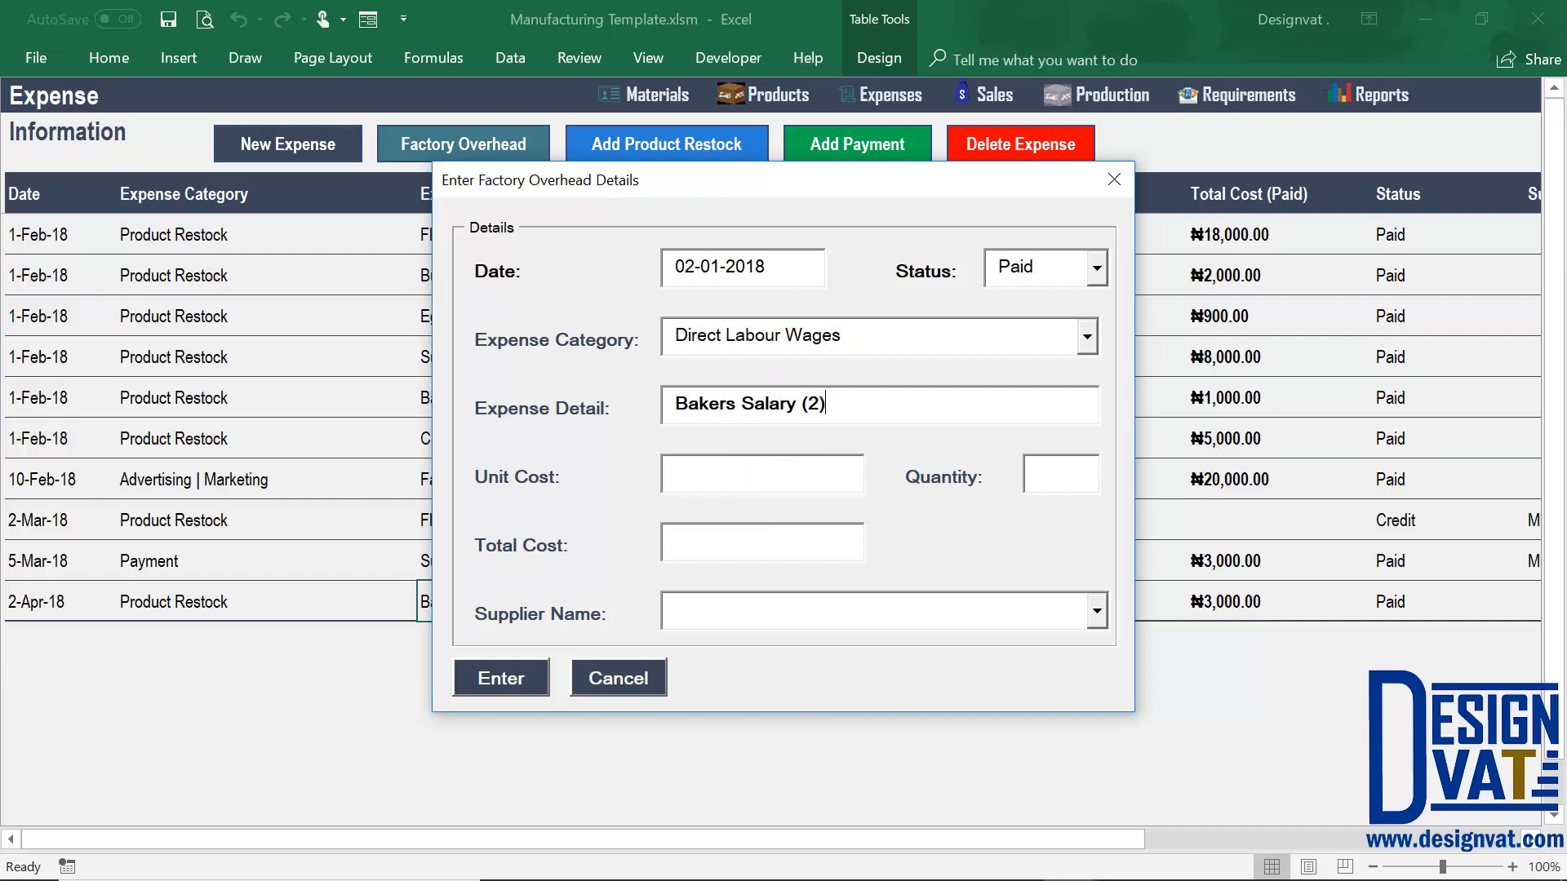
pyautogui.click(757, 470)
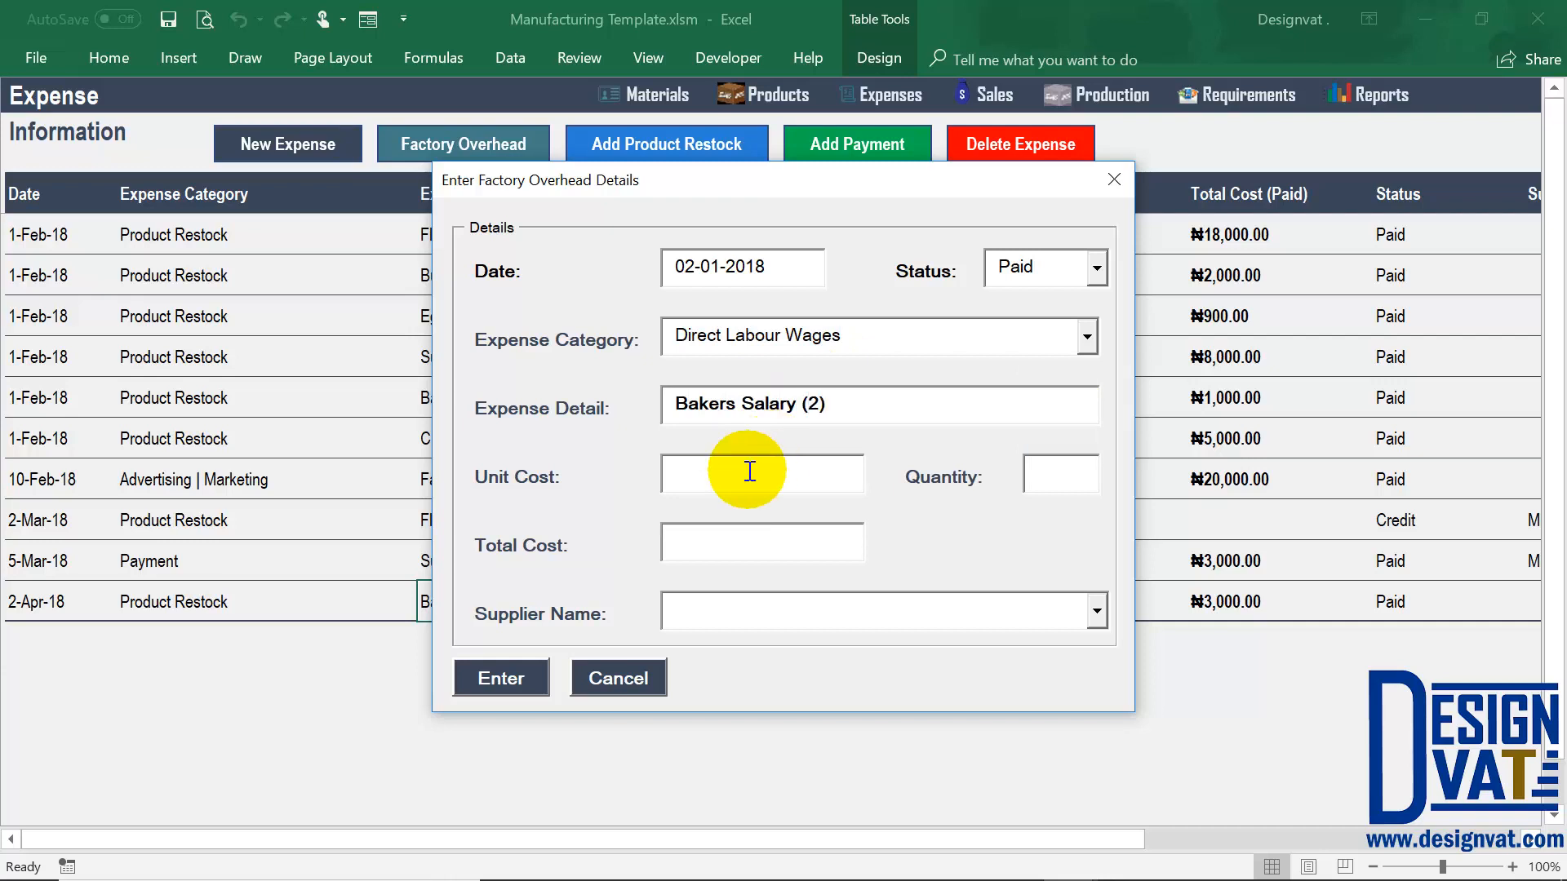
pyautogui.write('500')
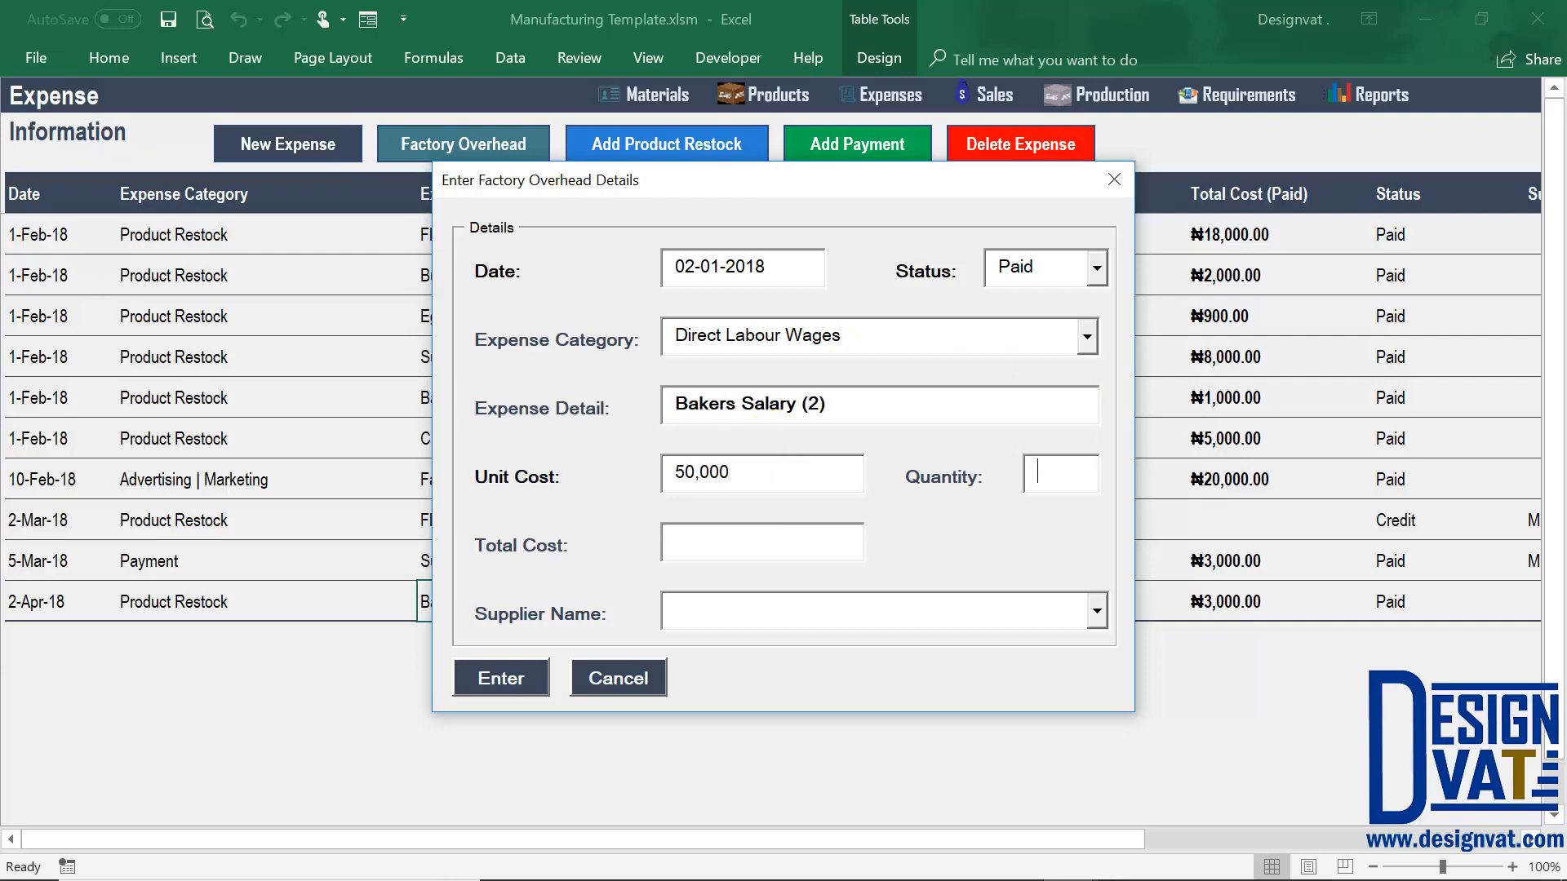
pyautogui.click(759, 478)
pyautogui.click(759, 481)
pyautogui.click(503, 678)
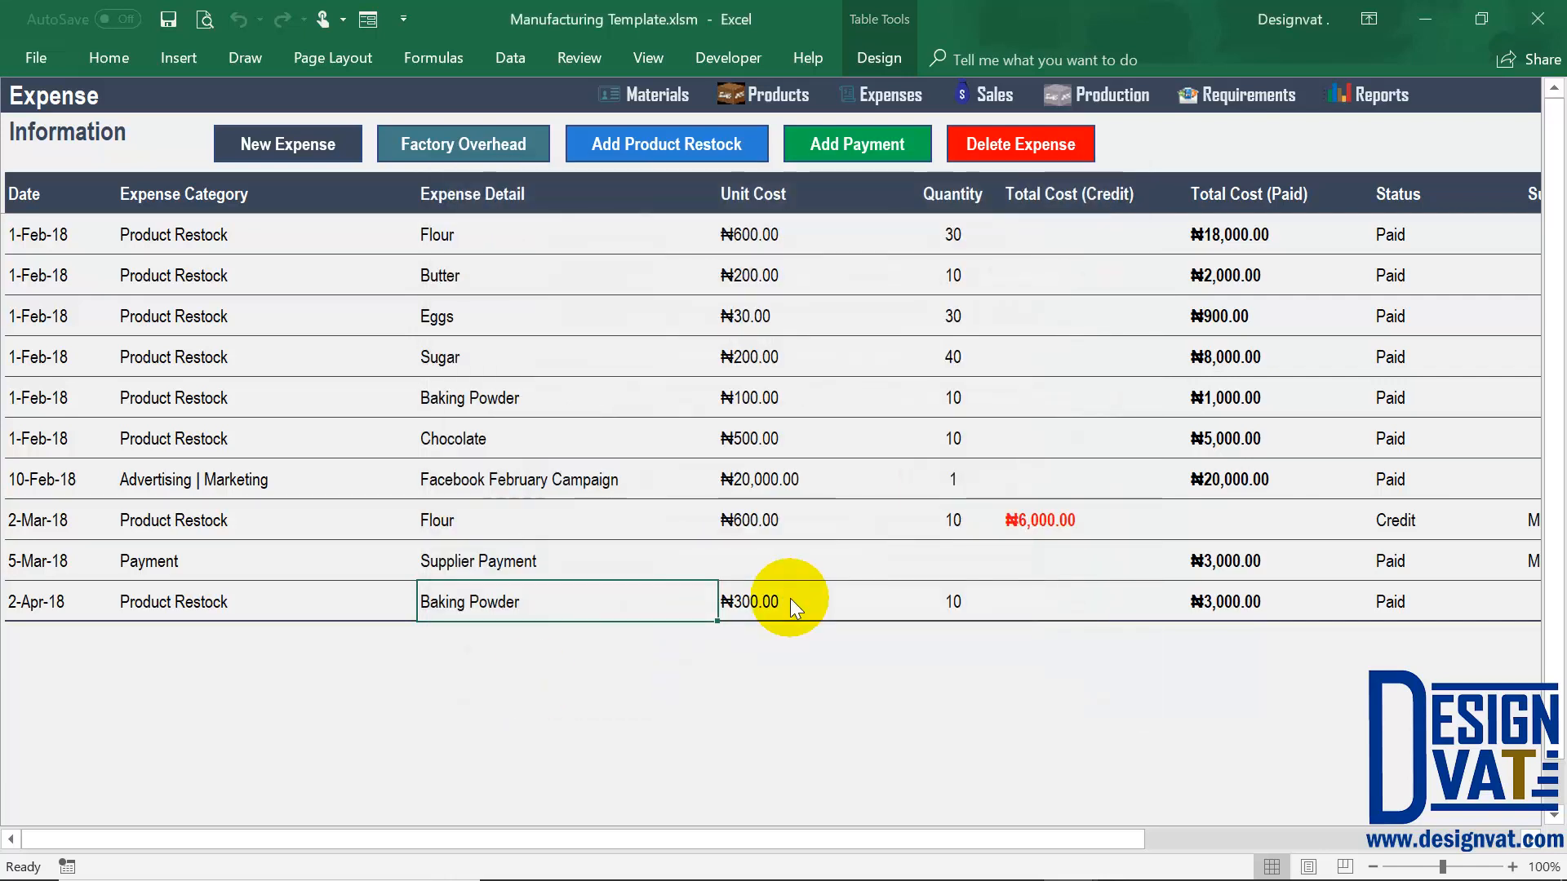
# Return from the expense records to the manufacturing account and refresh its 1st Quarter figures to include the direct labour wages entry
pyautogui.click(816, 535)
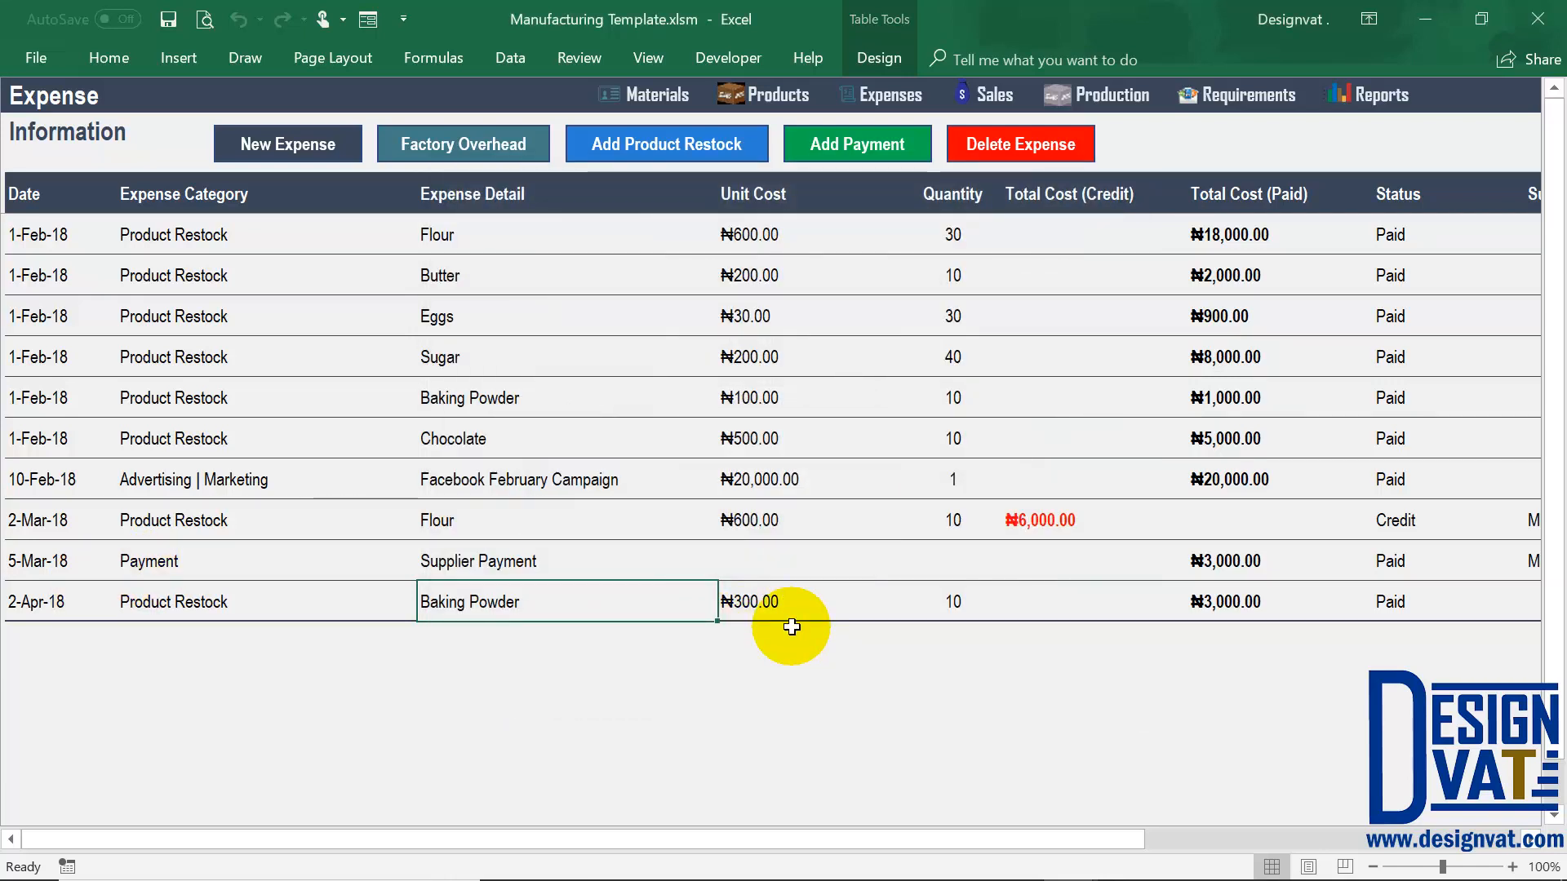
pyautogui.click(461, 639)
pyautogui.click(165, 648)
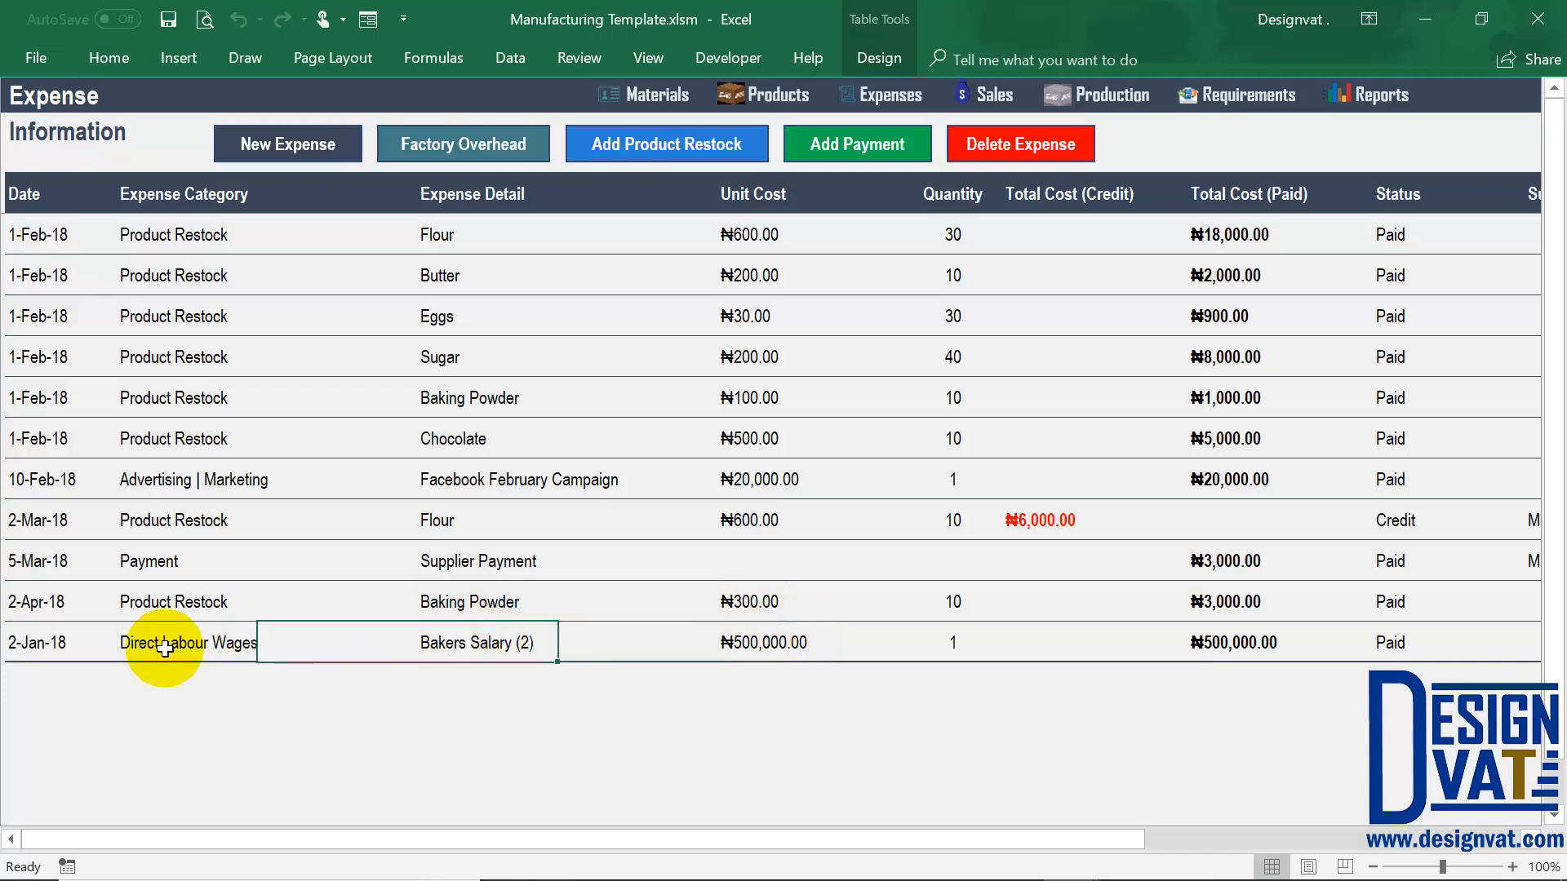
pyautogui.click(1397, 82)
pyautogui.click(155, 545)
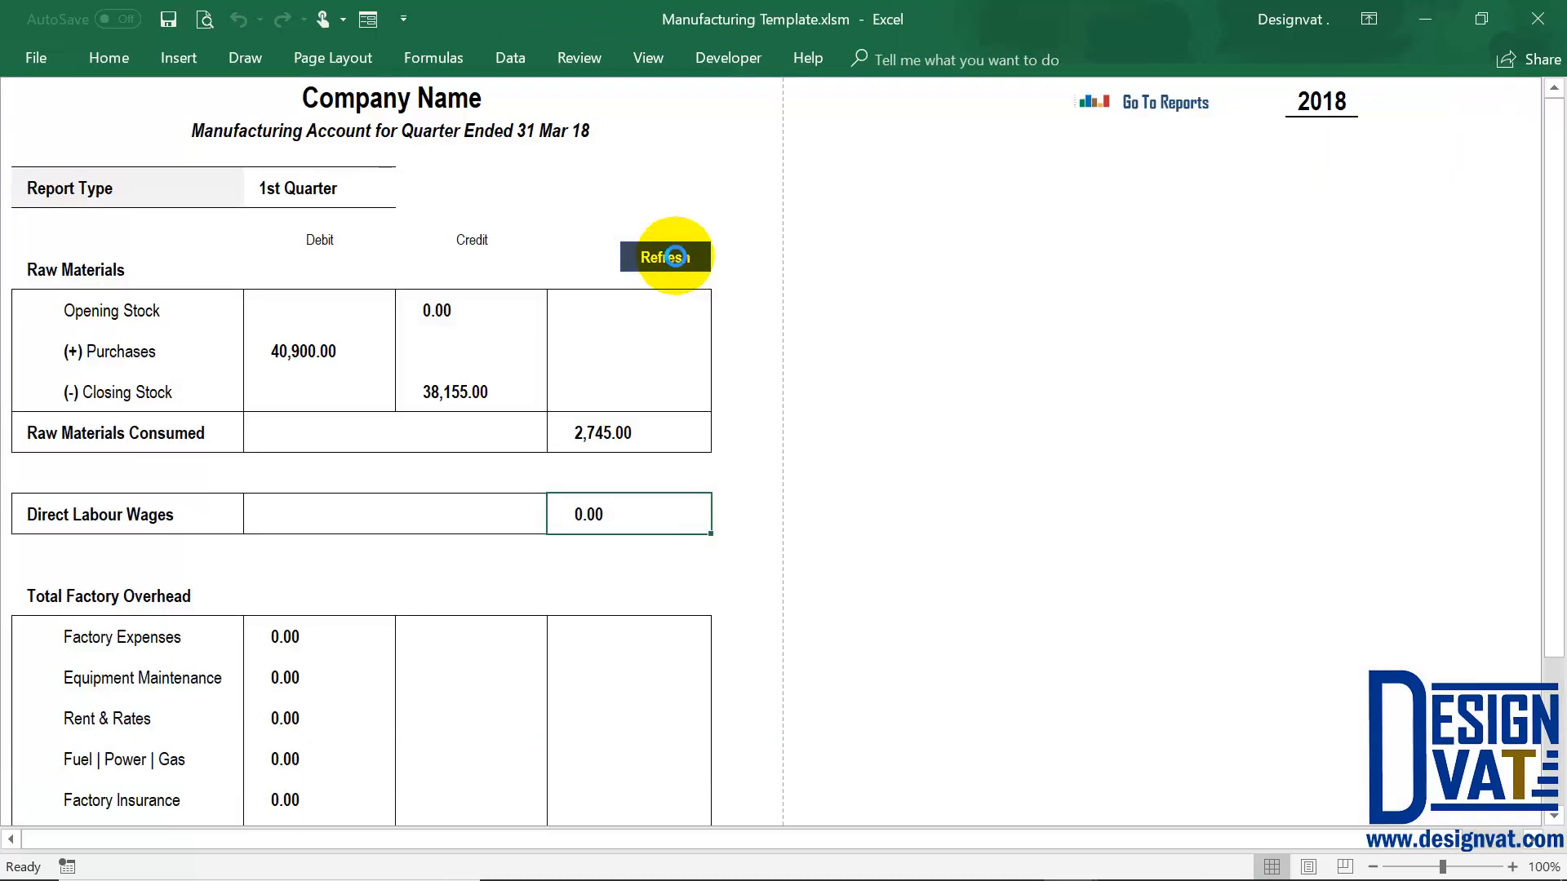
pyautogui.click(675, 257)
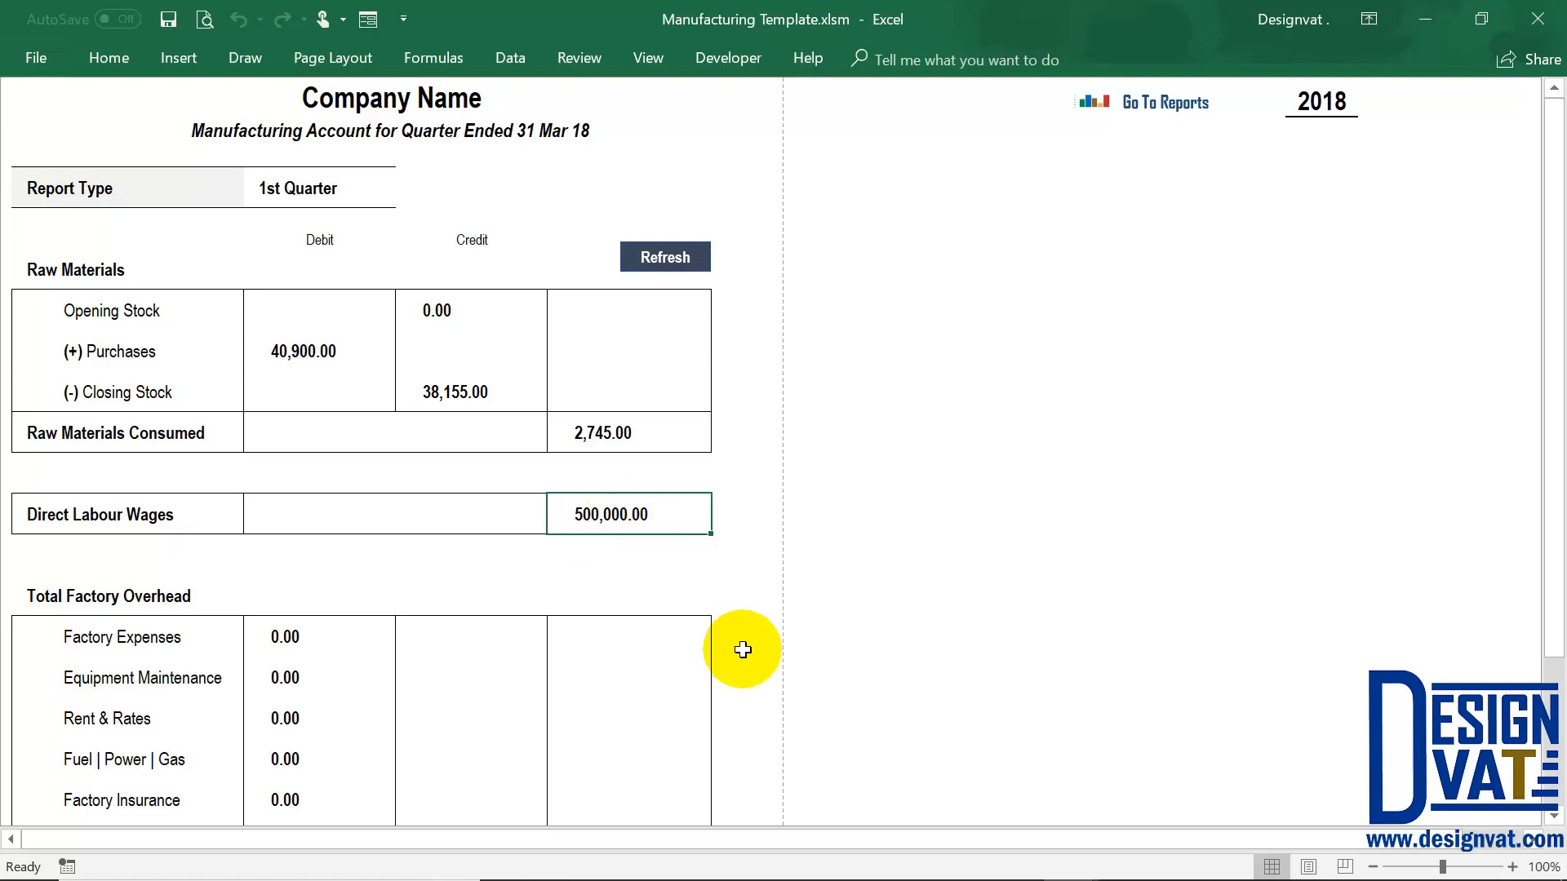
# Set the manufacturing account's report type to 2nd Quarter, refresh it and check the Direct Labour Wages amount
pyautogui.click(309, 188)
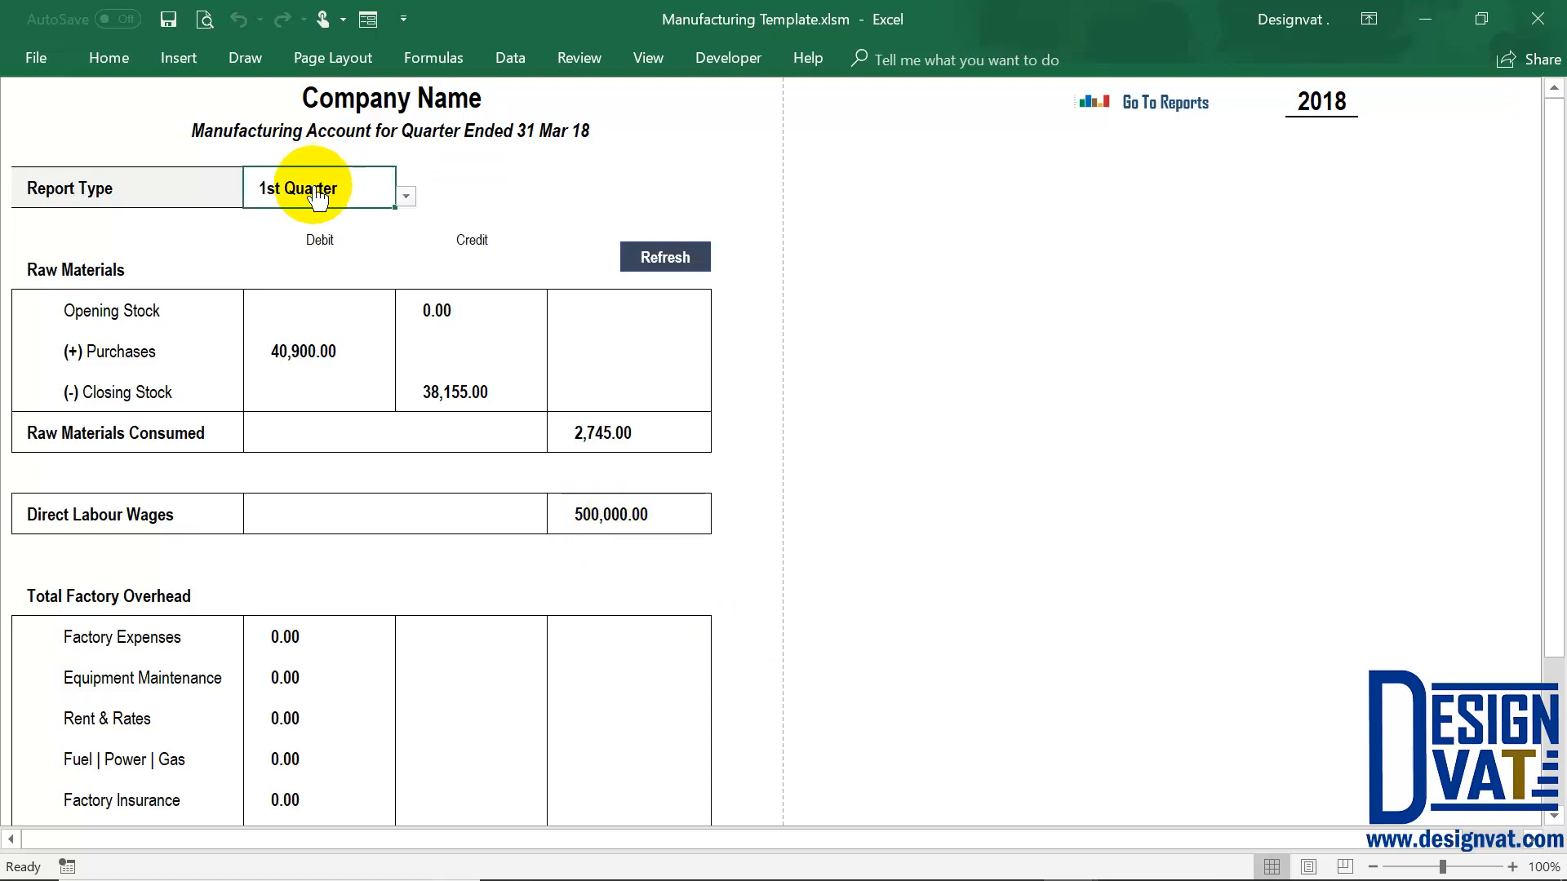
pyautogui.click(406, 196)
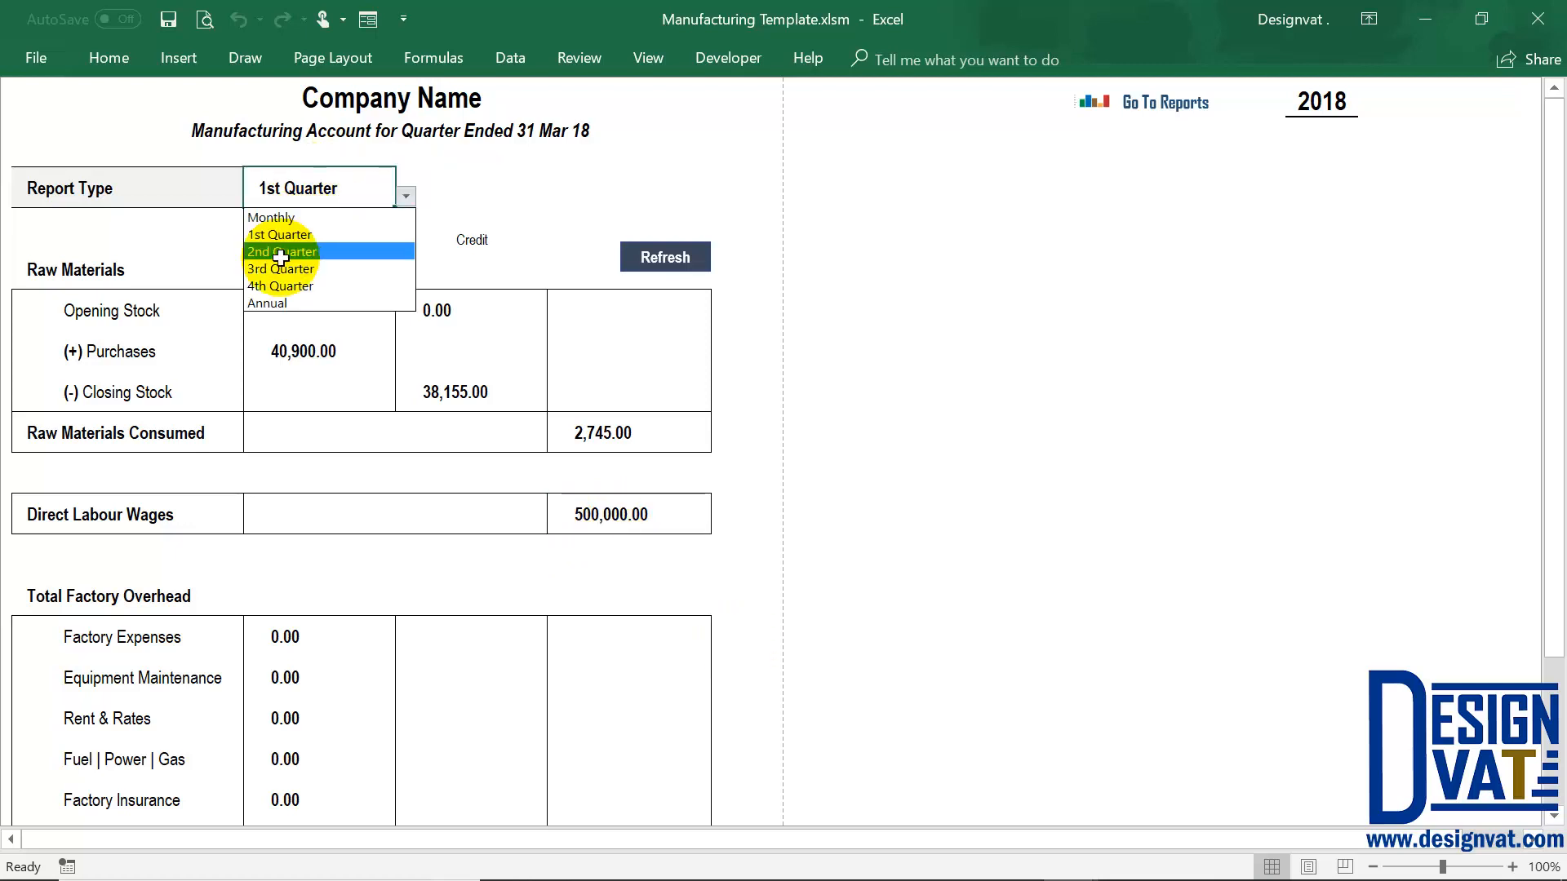
pyautogui.click(281, 258)
pyautogui.click(665, 254)
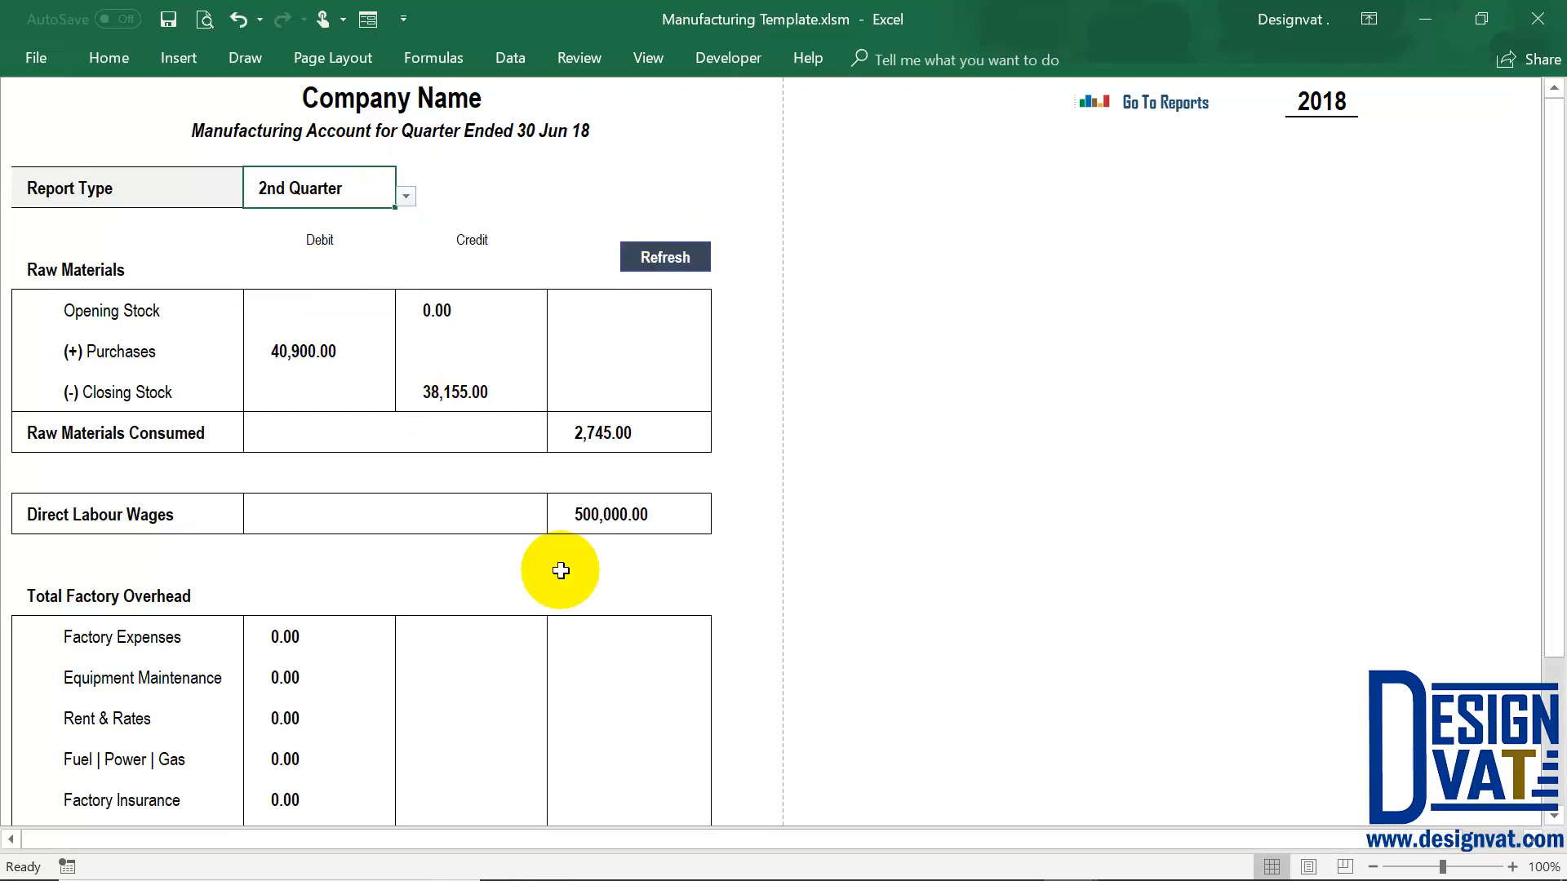
pyautogui.click(600, 518)
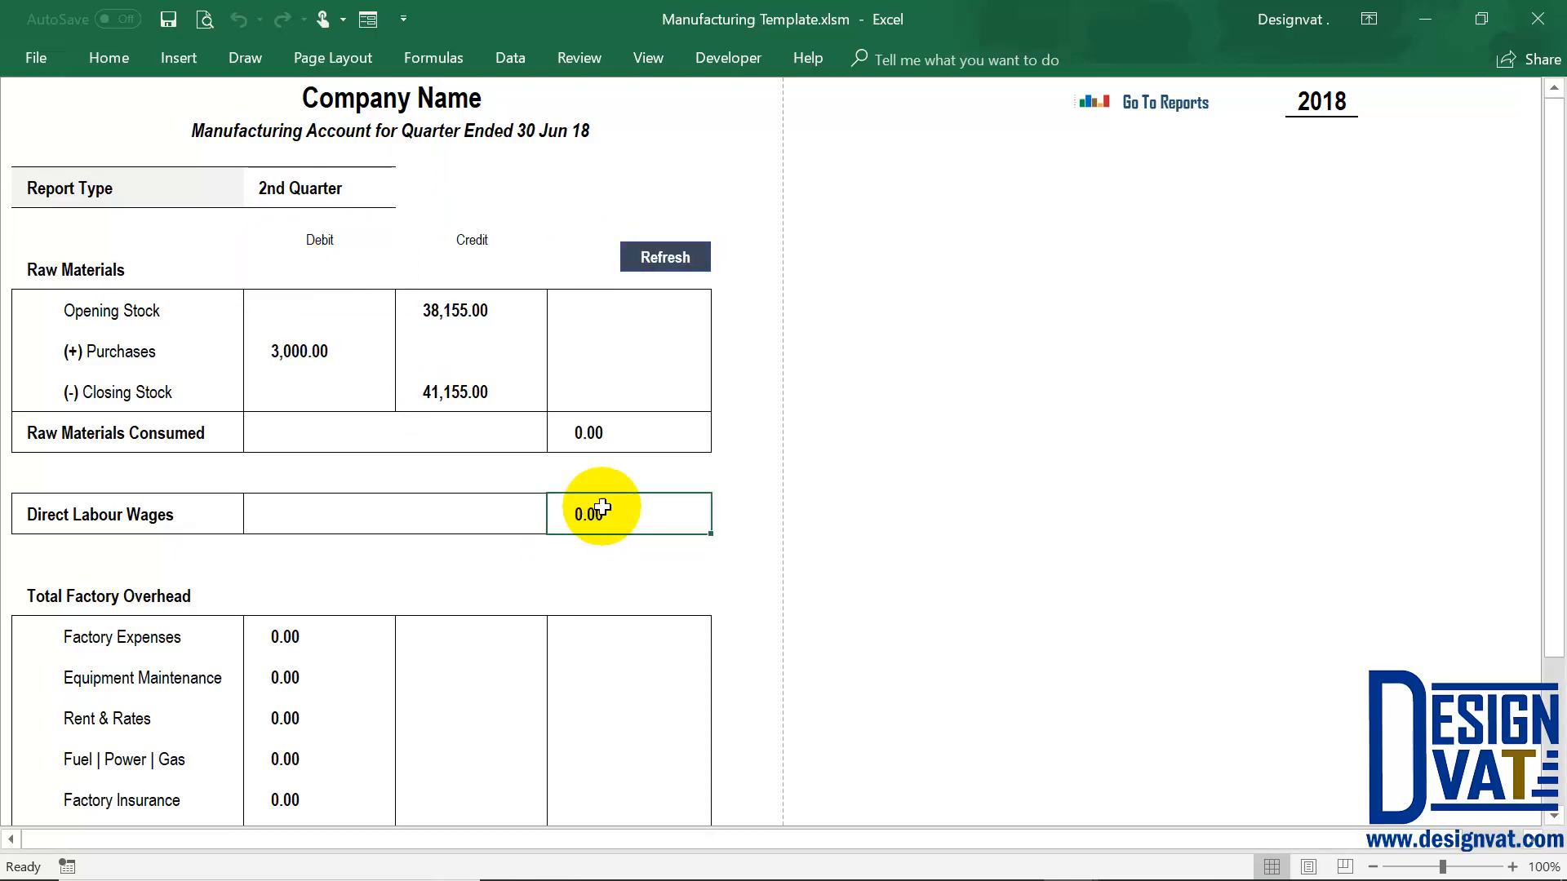
pyautogui.moveTo(600, 518); pyautogui.dragTo(179, 522)
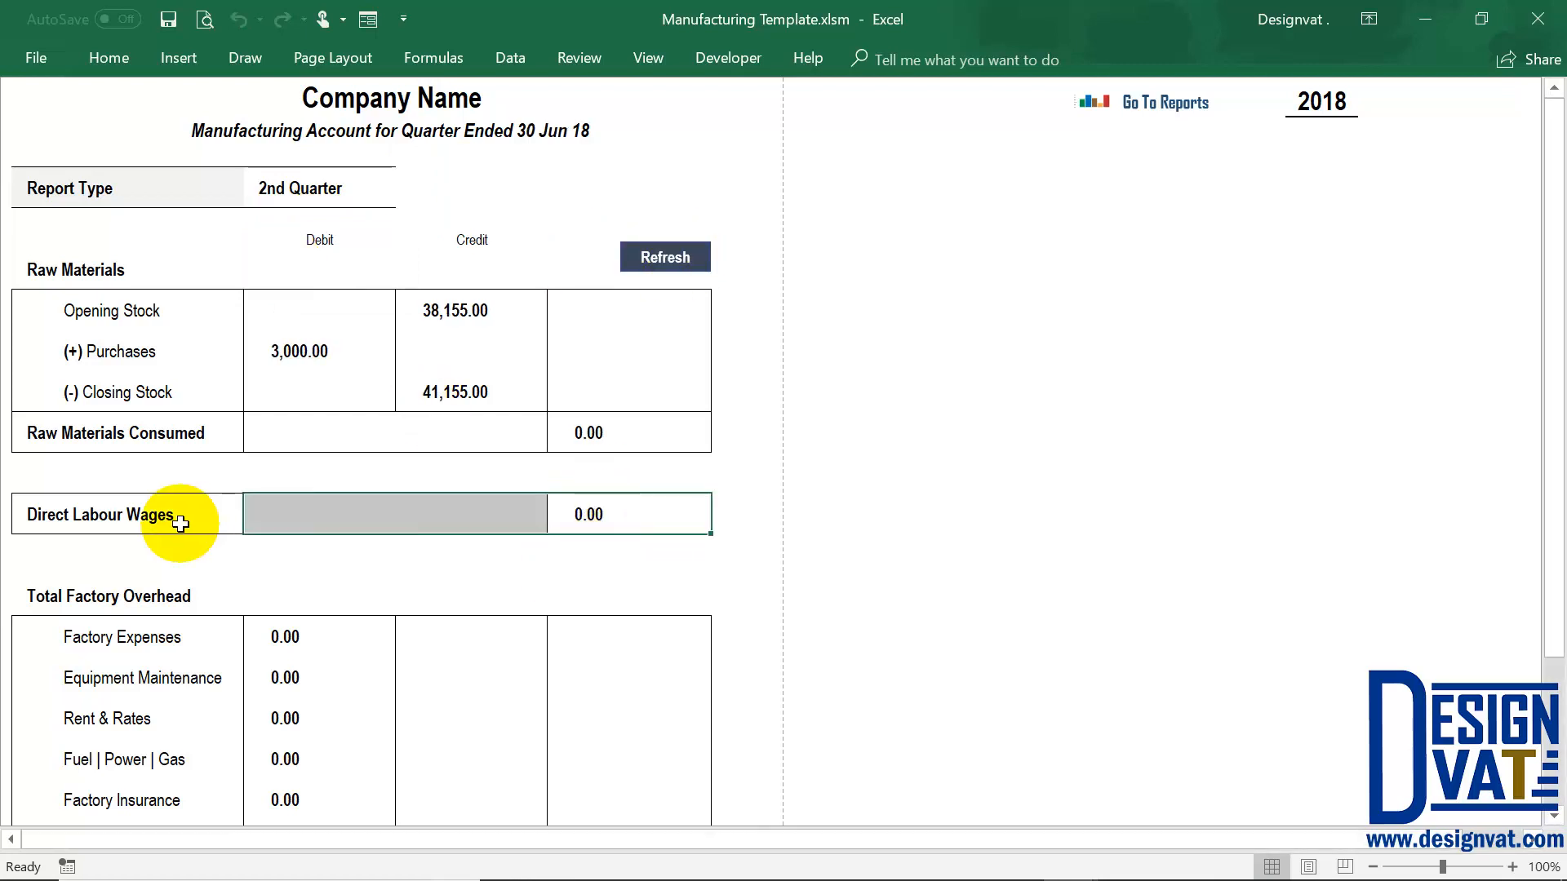
pyautogui.click(669, 520)
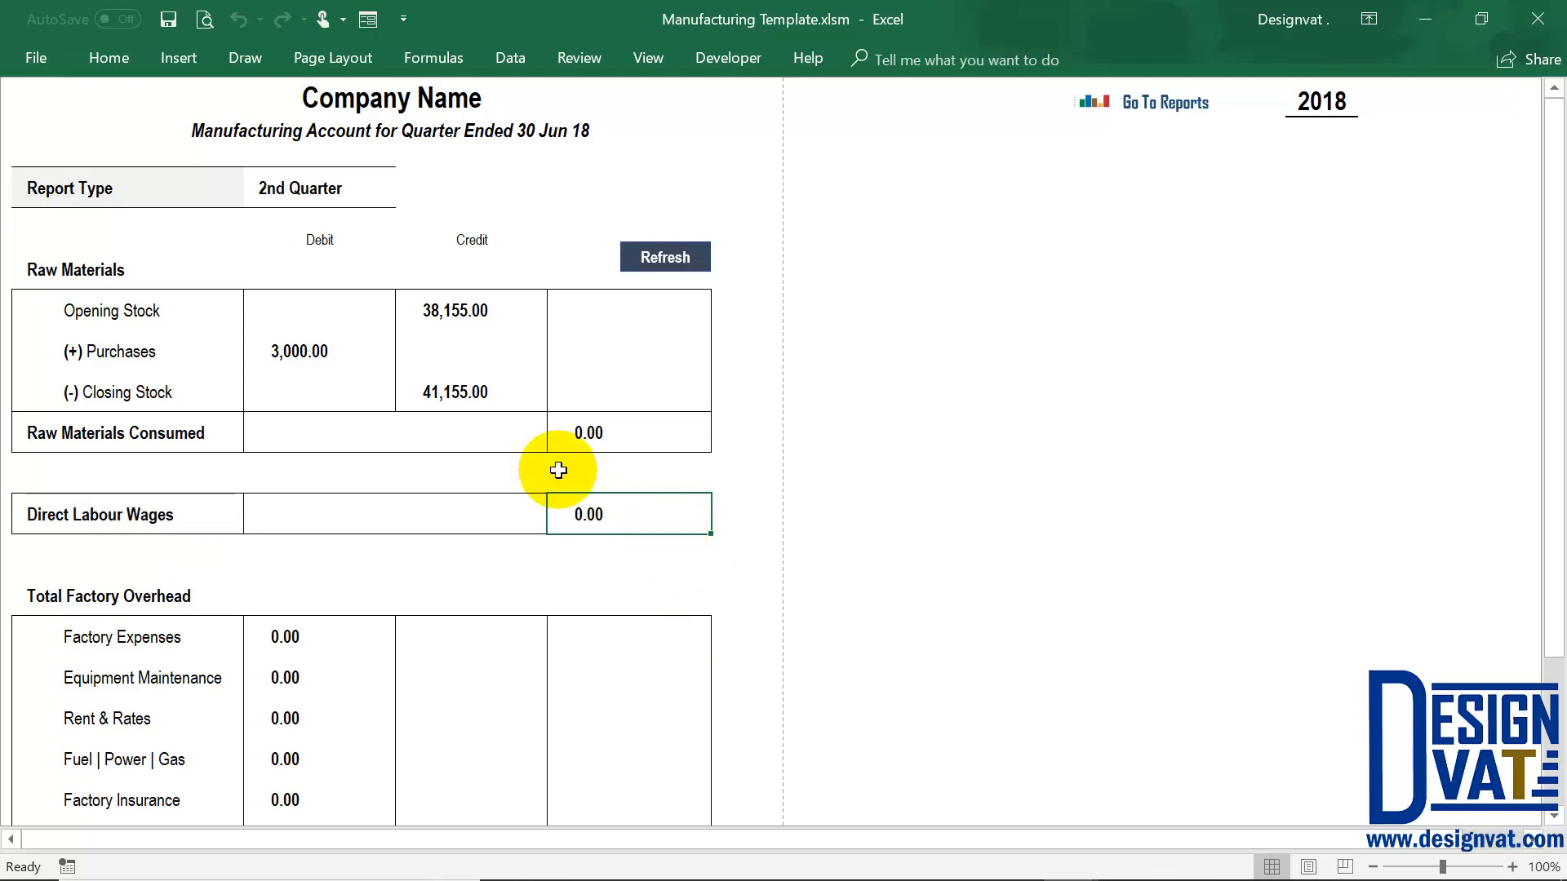
# Examine the 2nd Quarter factory overhead lines, Total Factory Overhead, Raw Materials Consumed, Production Cost and period-end heading
pyautogui.scroll(-1, 563, 461)
pyautogui.moveTo(333, 514); pyautogui.dragTo(321, 693)
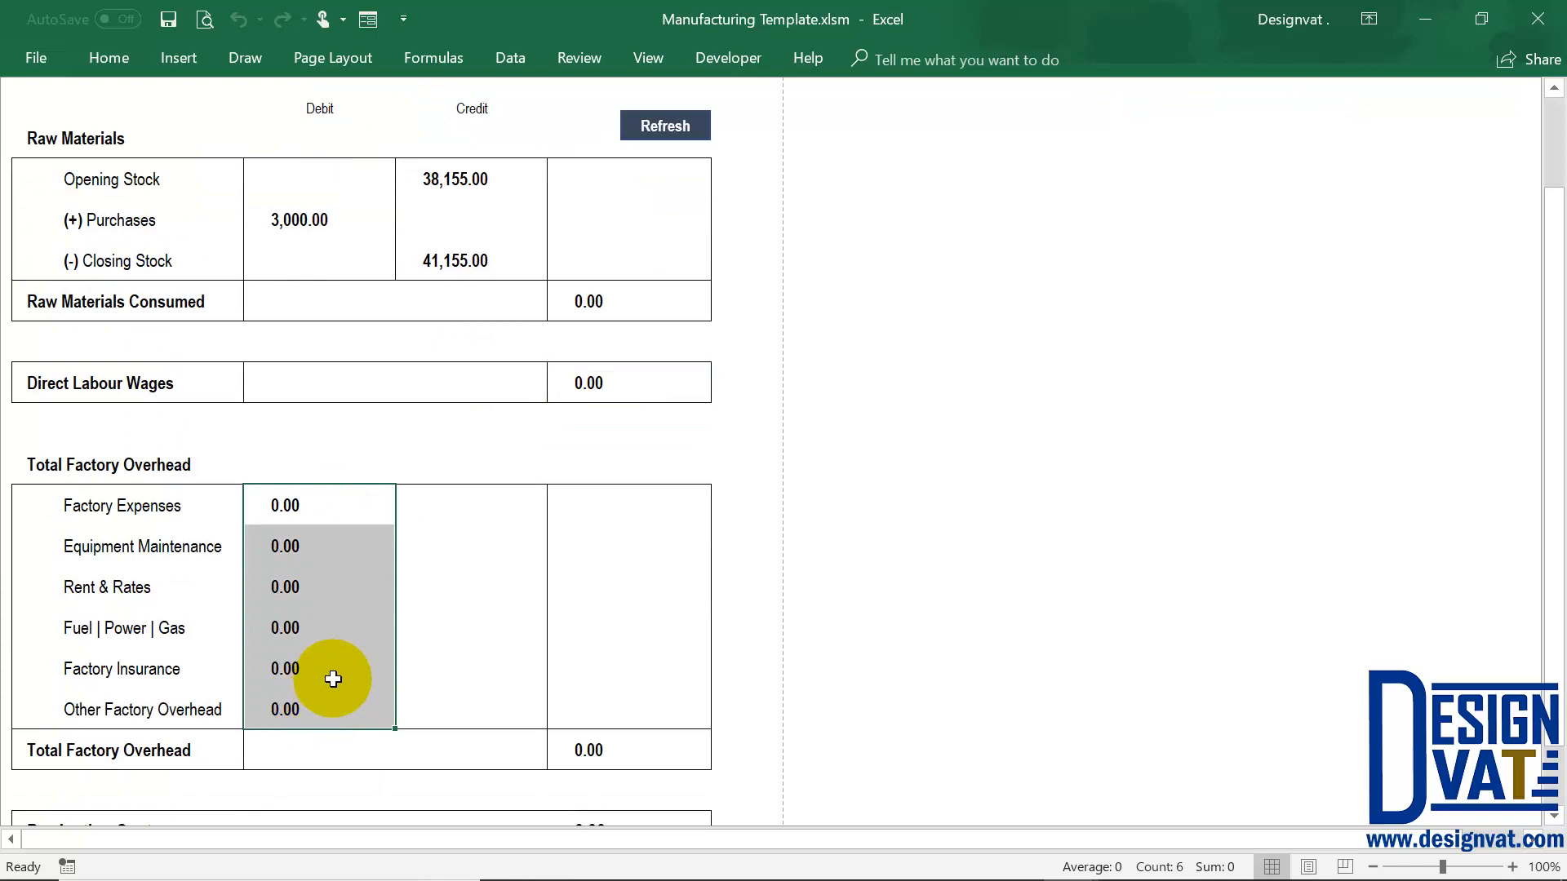
pyautogui.click(587, 744)
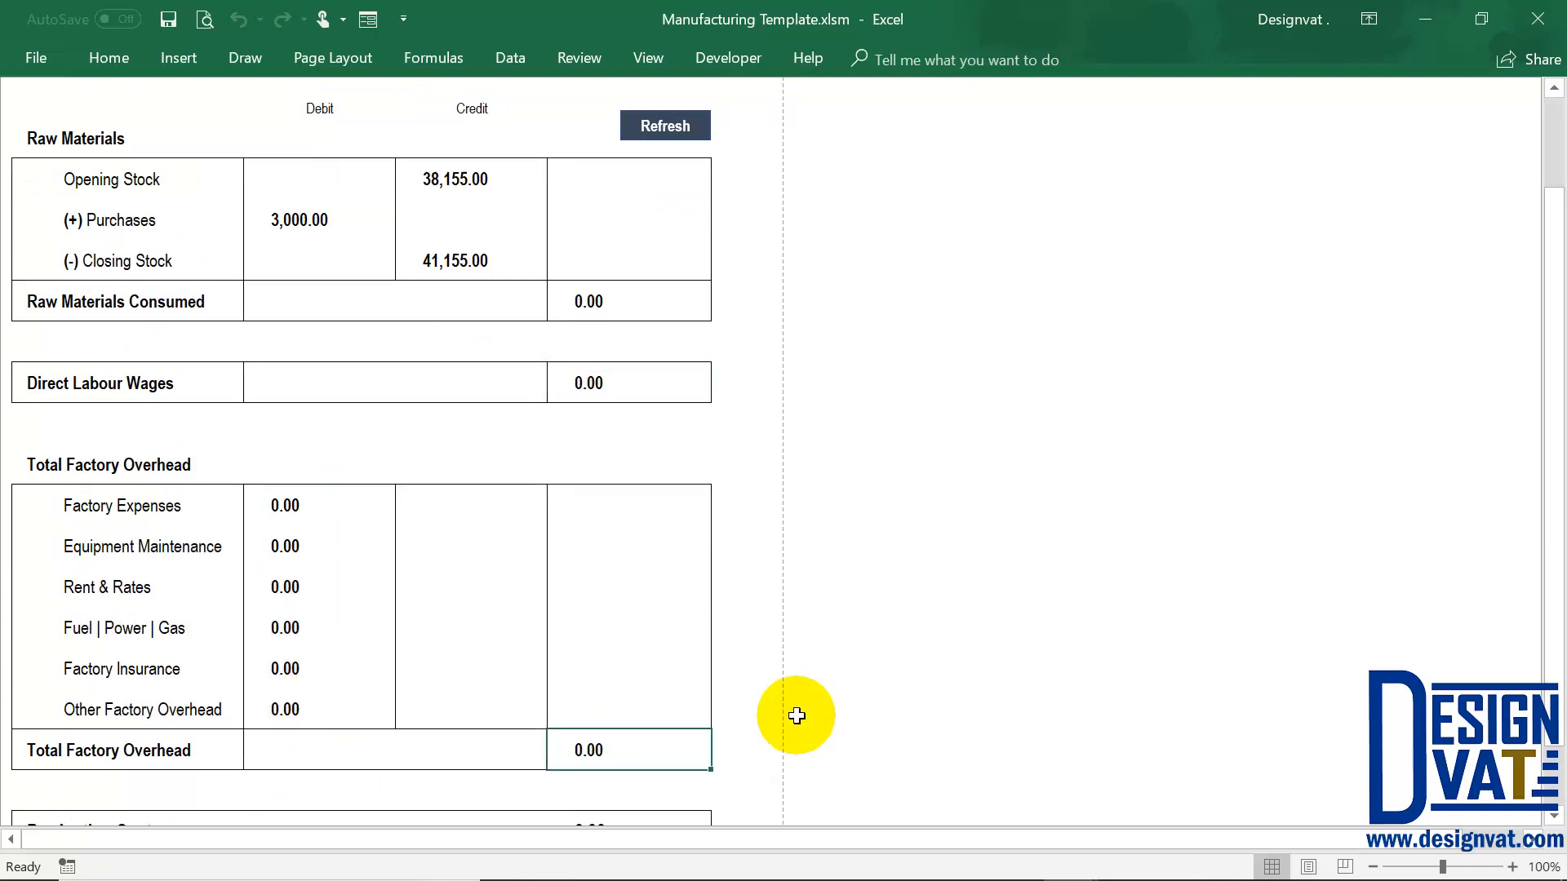
pyautogui.scroll(-1, 797, 716)
pyautogui.click(577, 704)
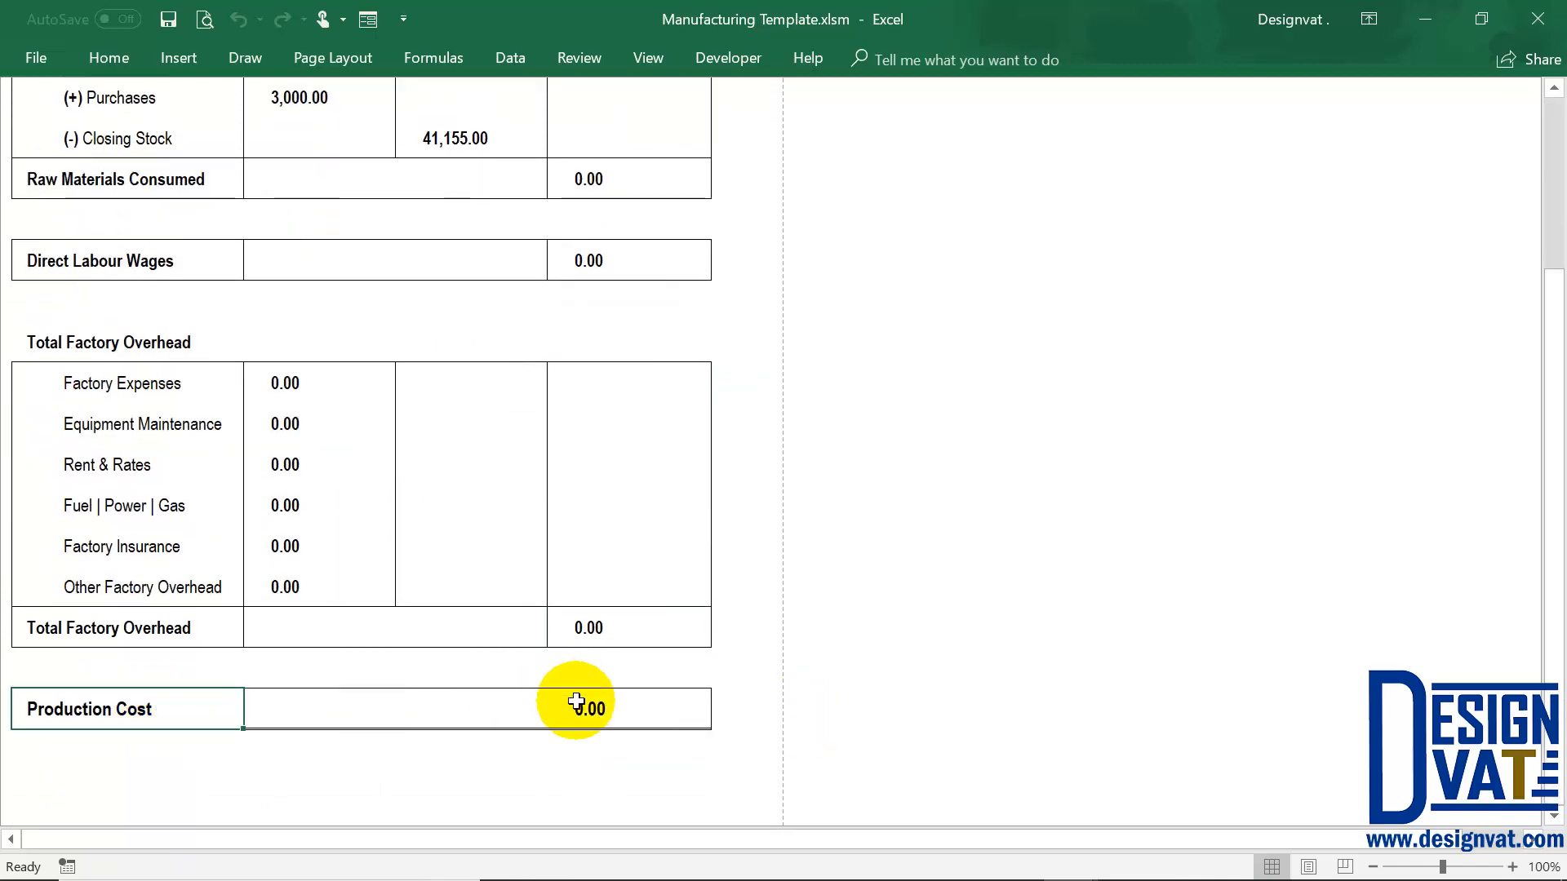
pyautogui.scroll(2, 885, 713)
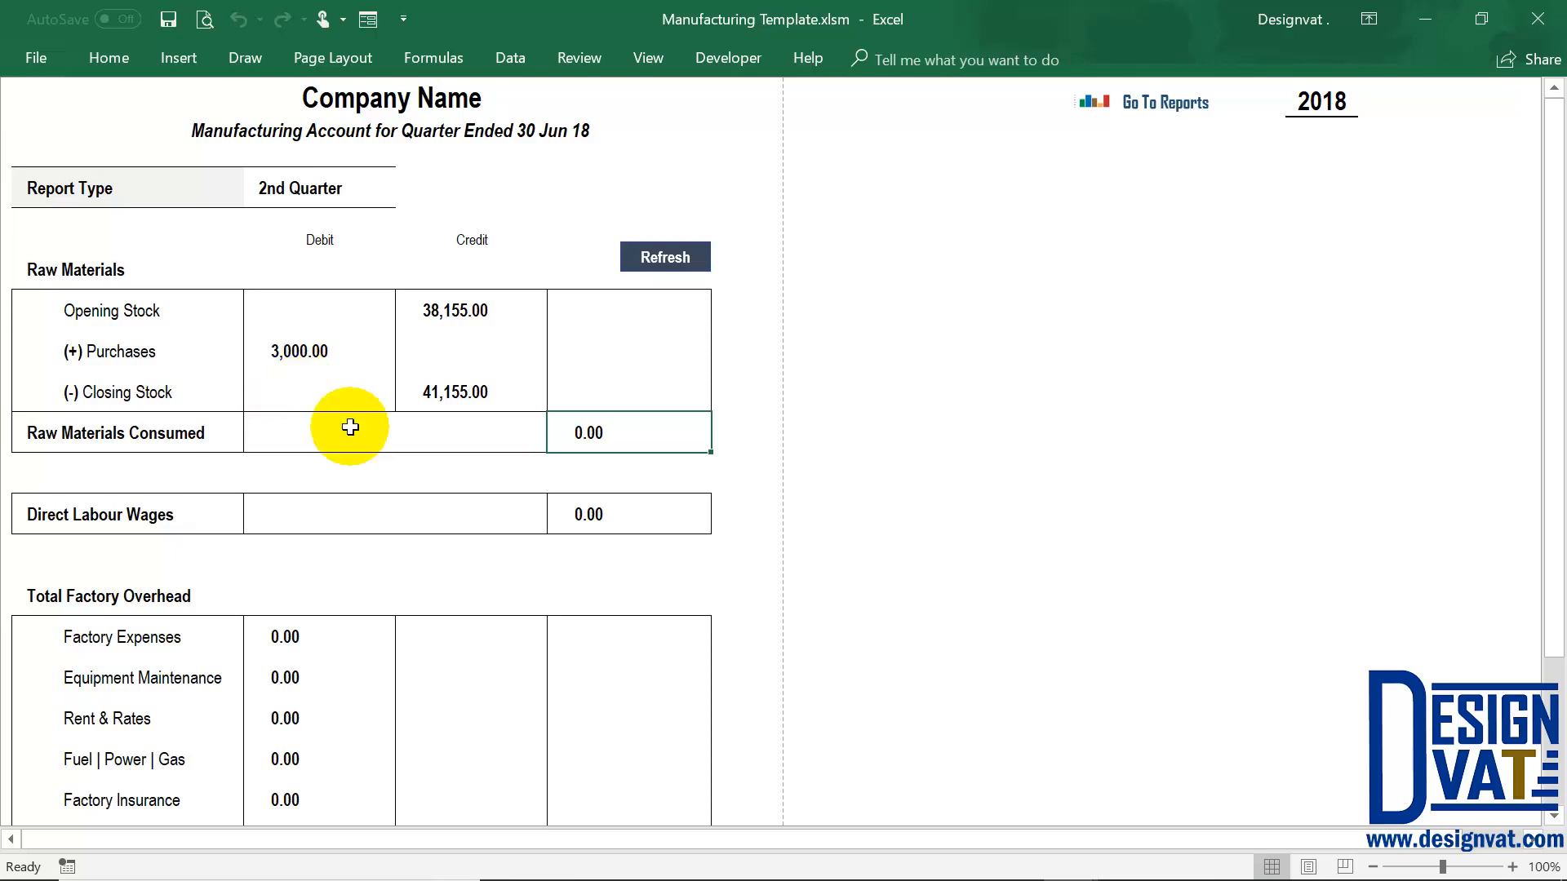
pyautogui.click(98, 431)
pyautogui.click(589, 432)
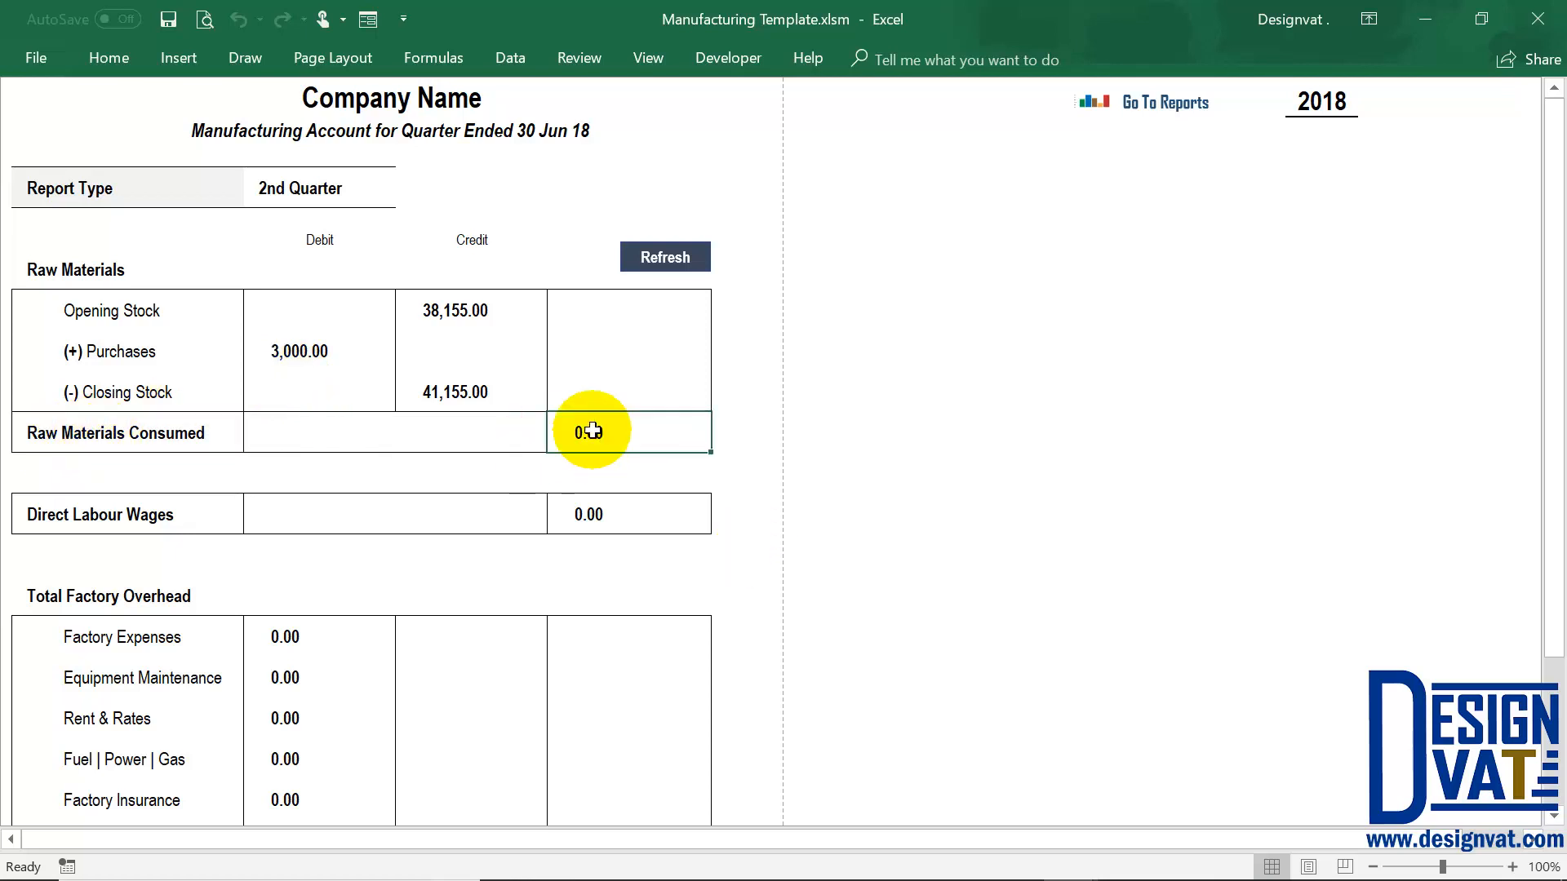
pyautogui.scroll(-3, 717, 584)
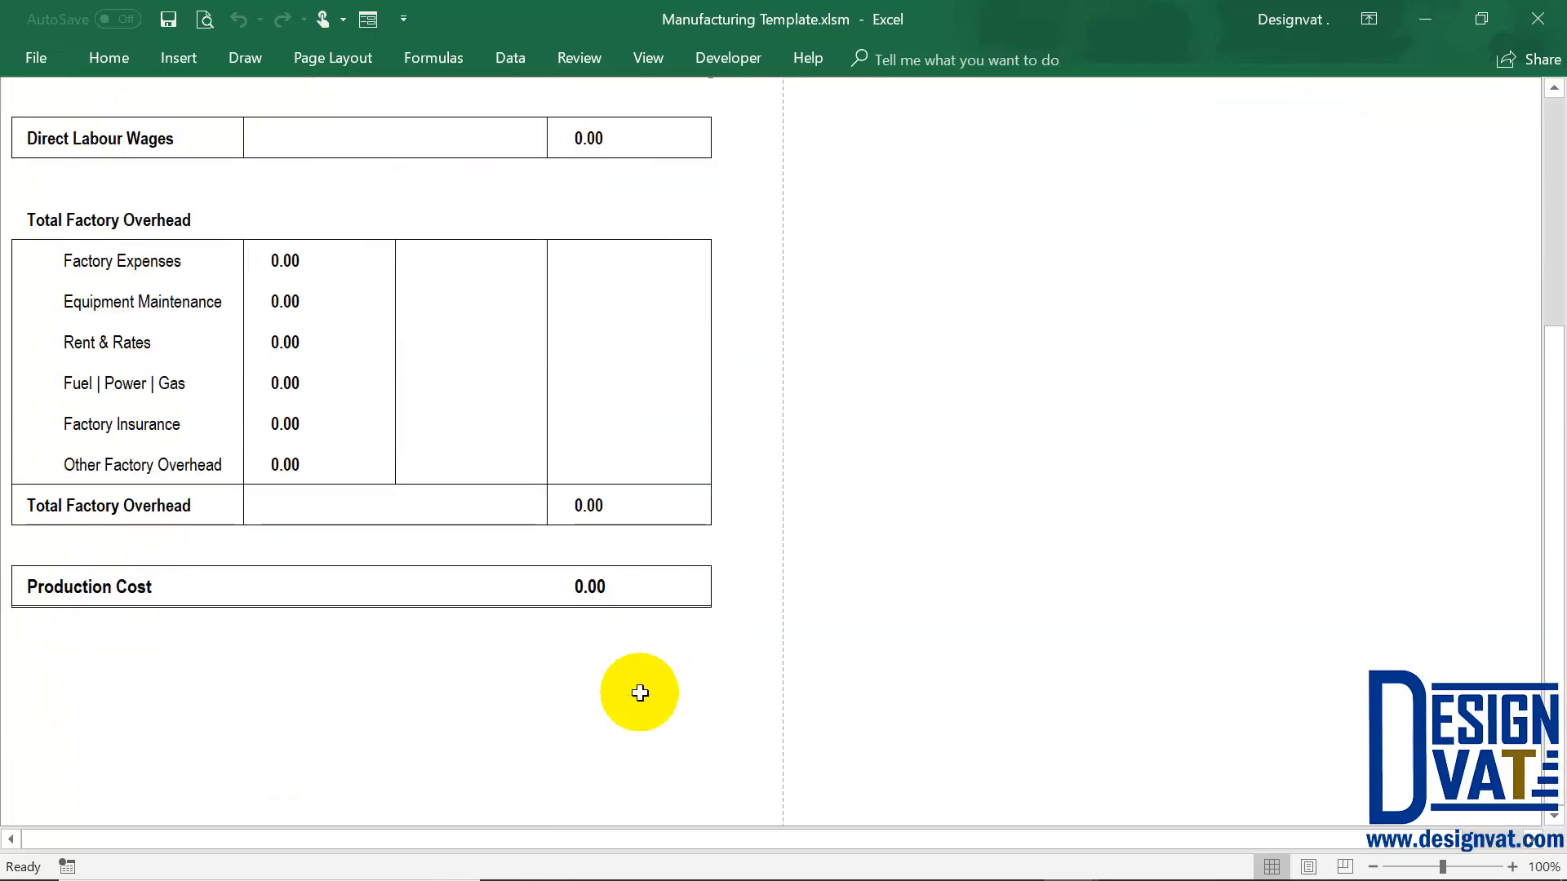
pyautogui.click(658, 575)
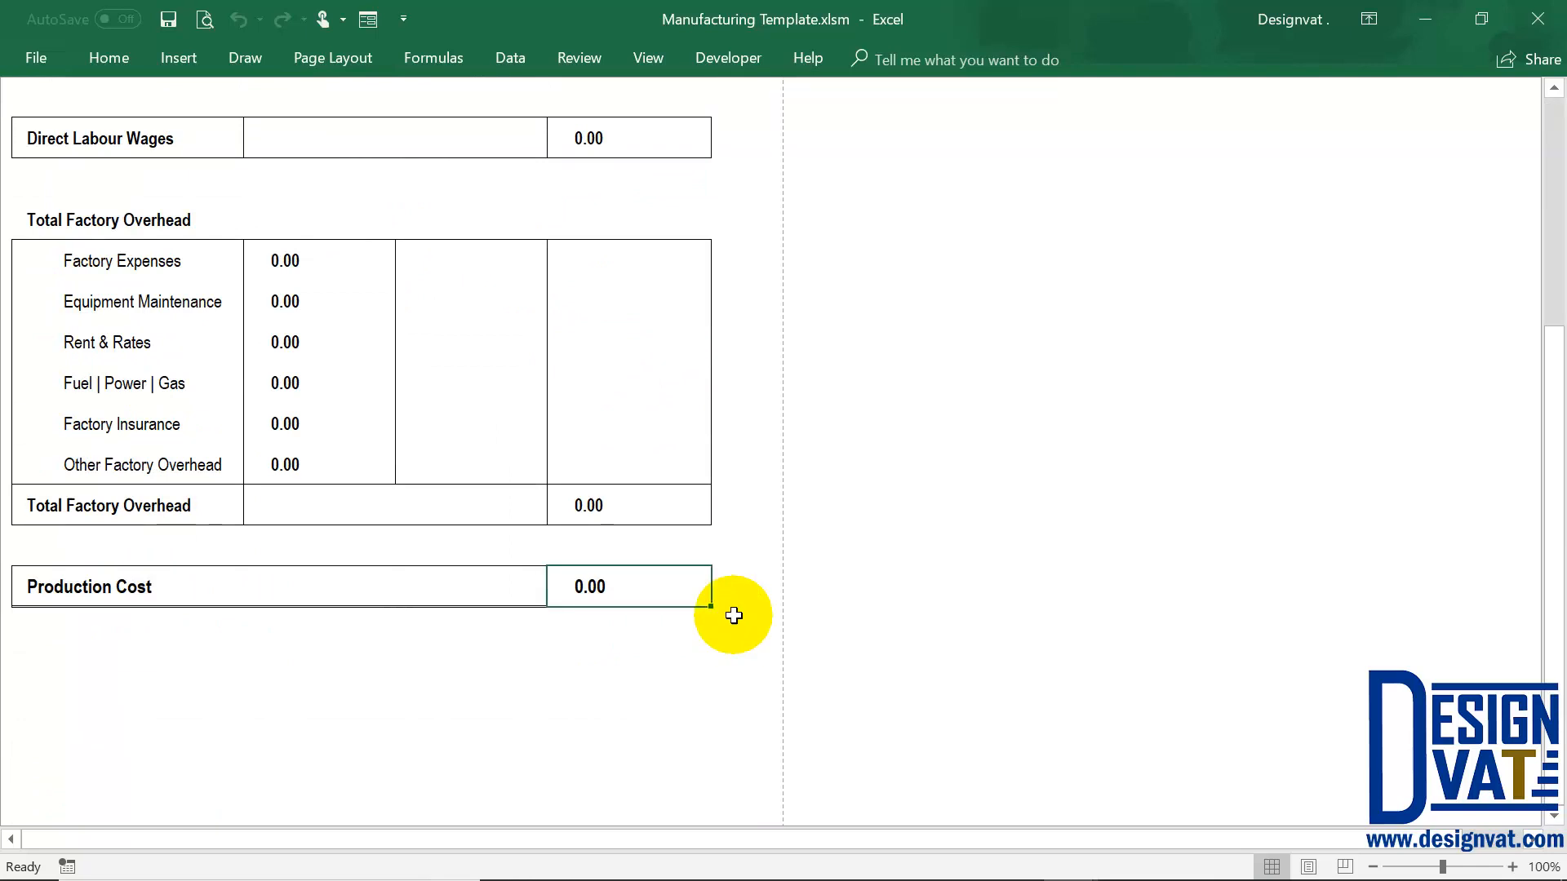
pyautogui.scroll(3, 734, 615)
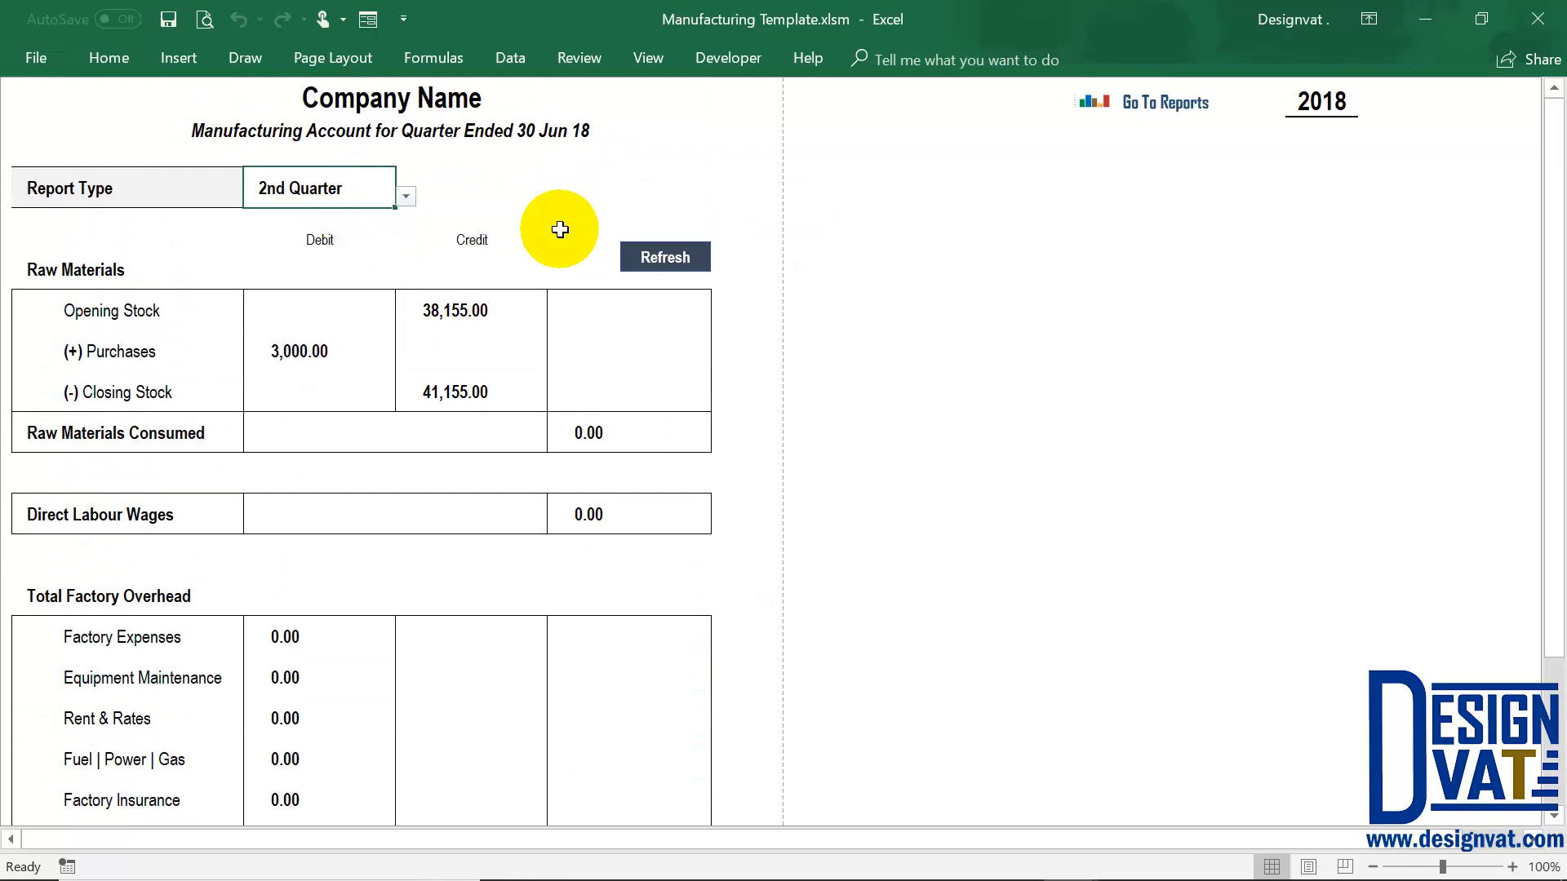
pyautogui.click(534, 134)
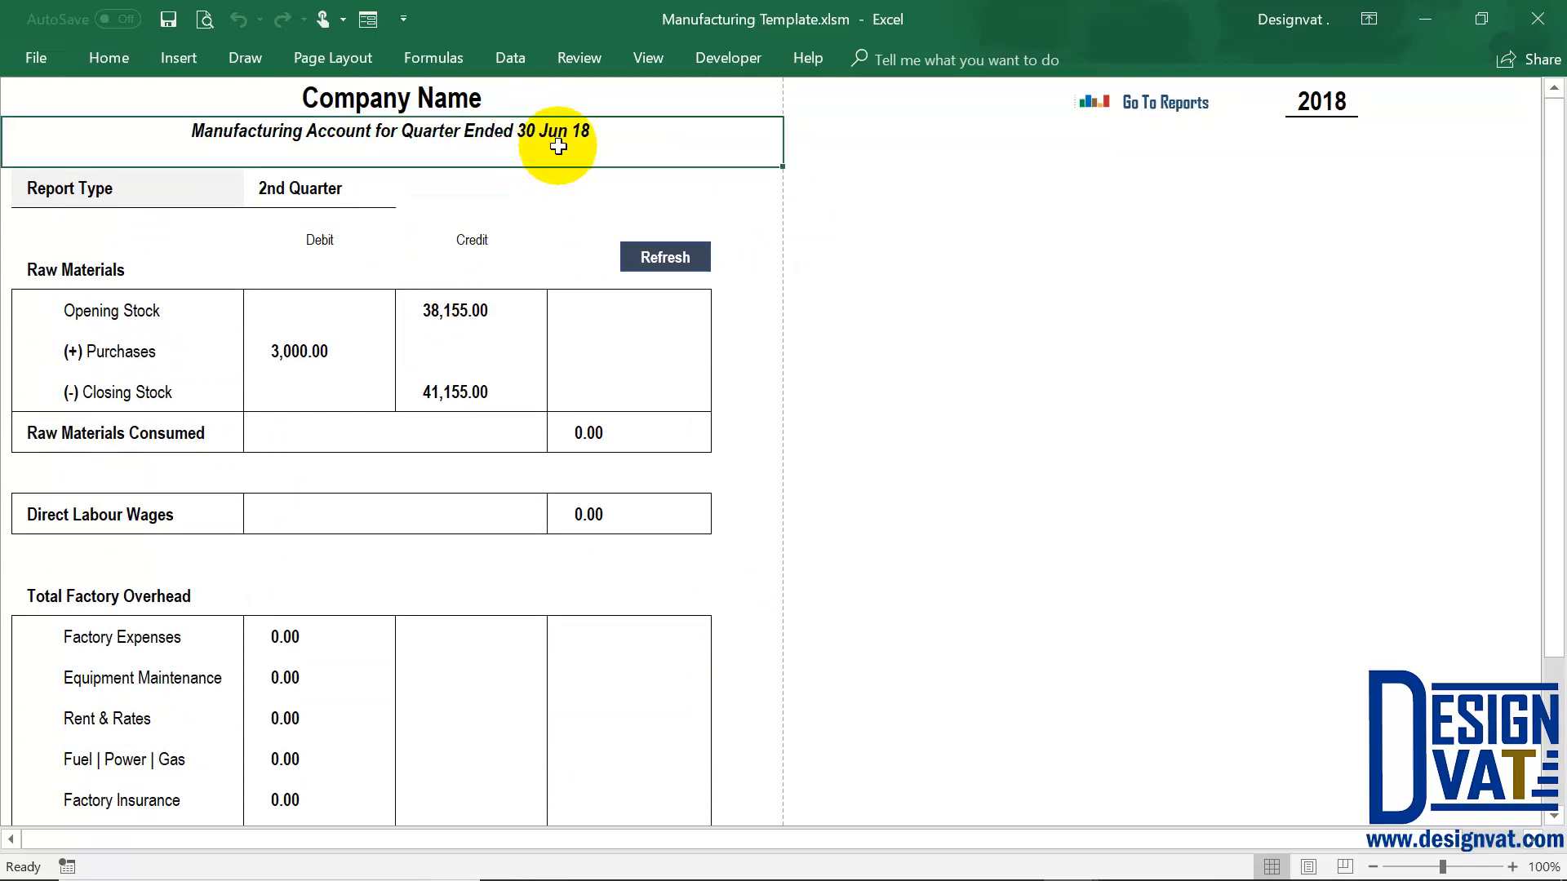
# Start a new production record dated 02-05-2018 for the product Chocolate Cake
pyautogui.click(1159, 100)
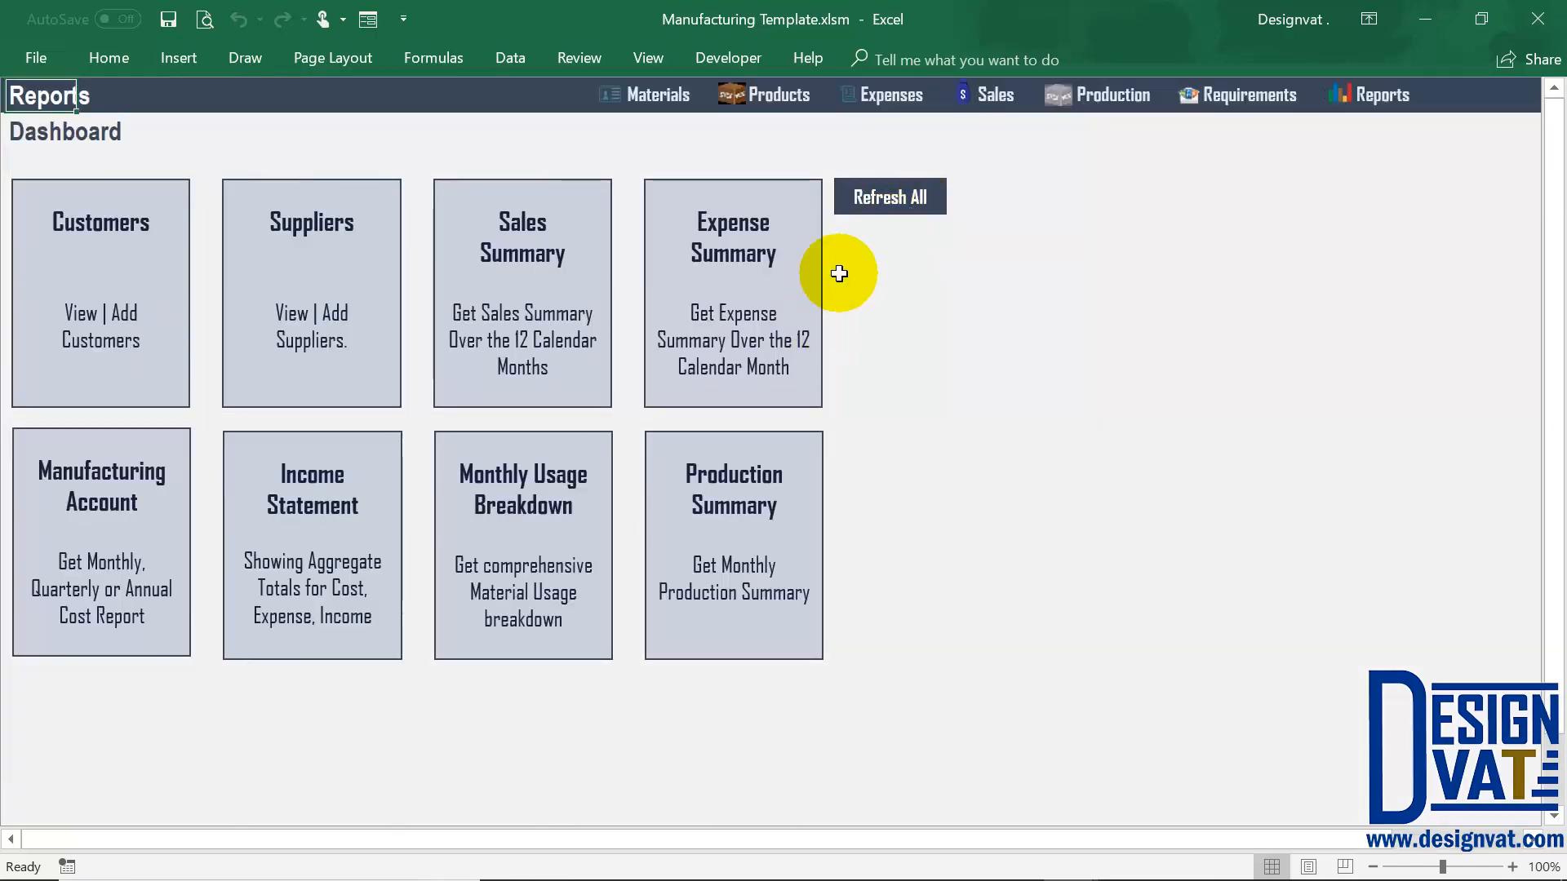
pyautogui.click(895, 95)
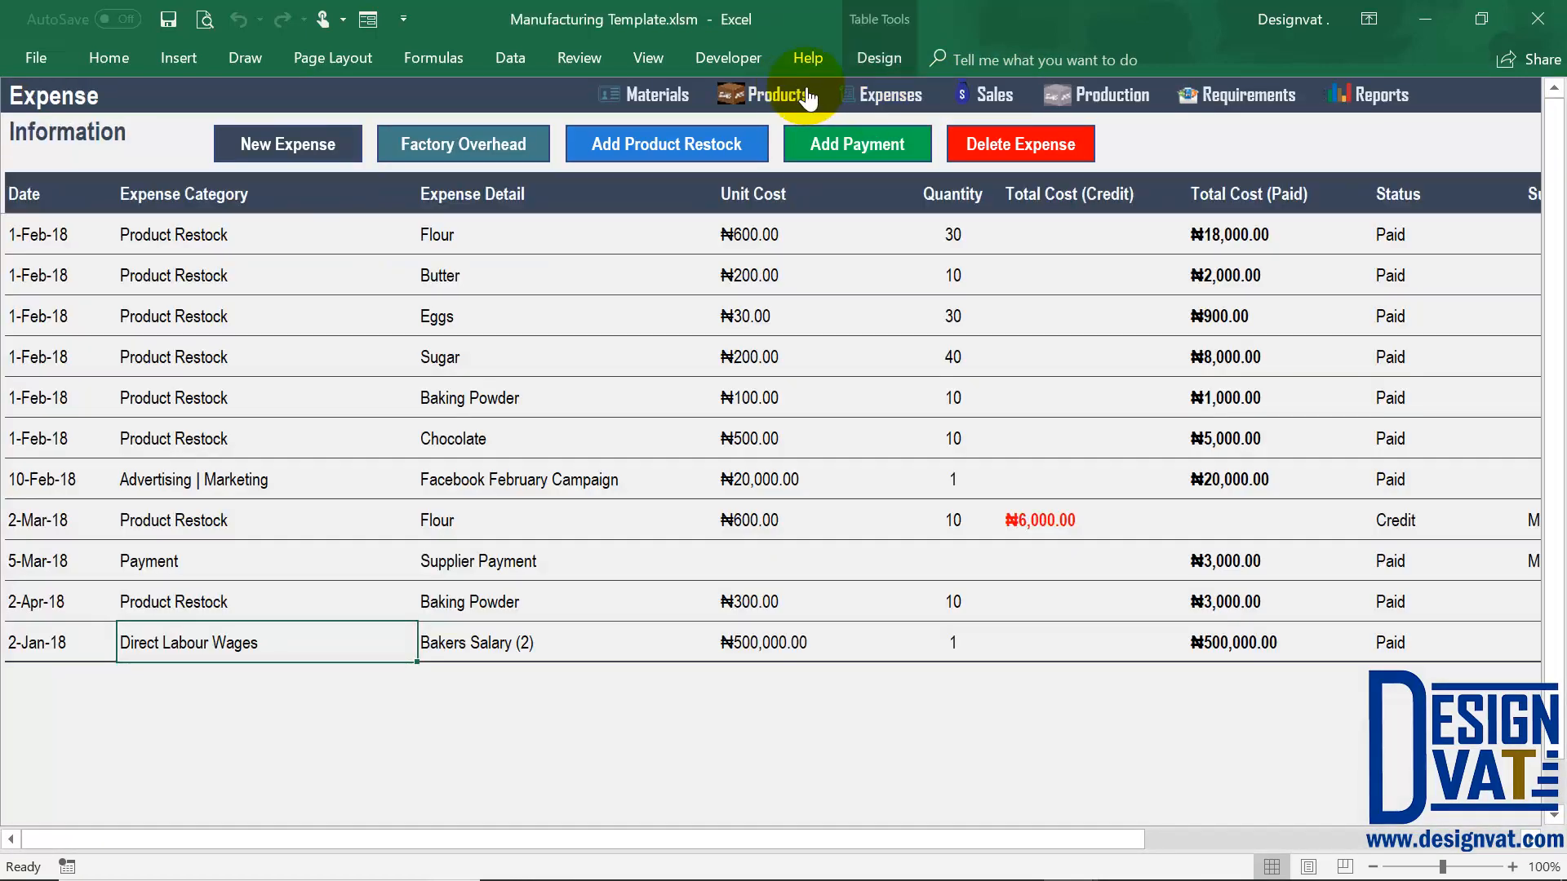
pyautogui.click(1141, 95)
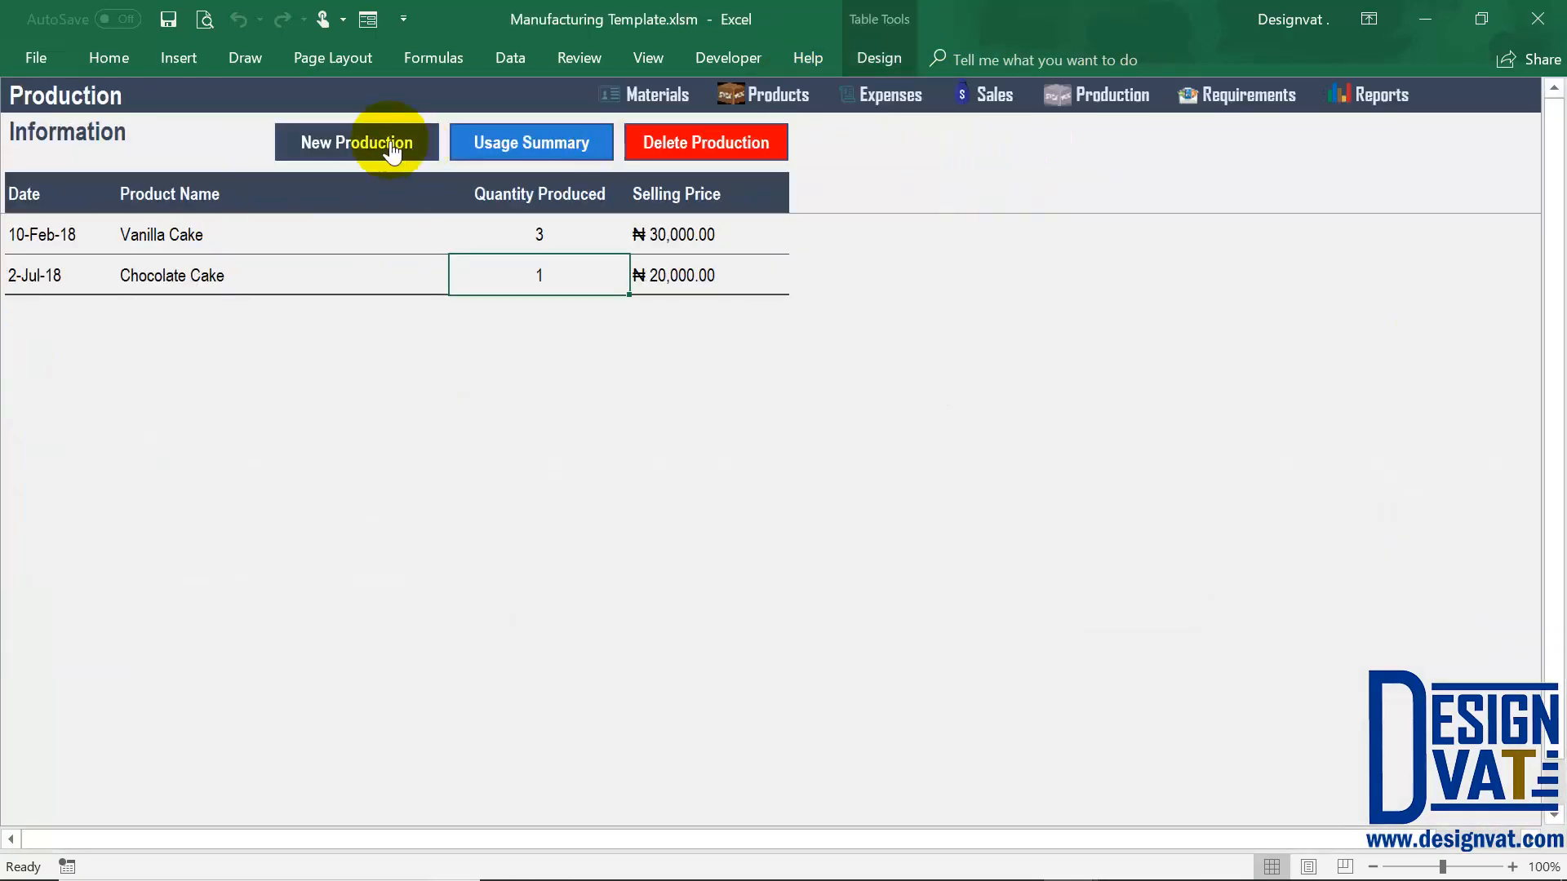
pyautogui.click(388, 141)
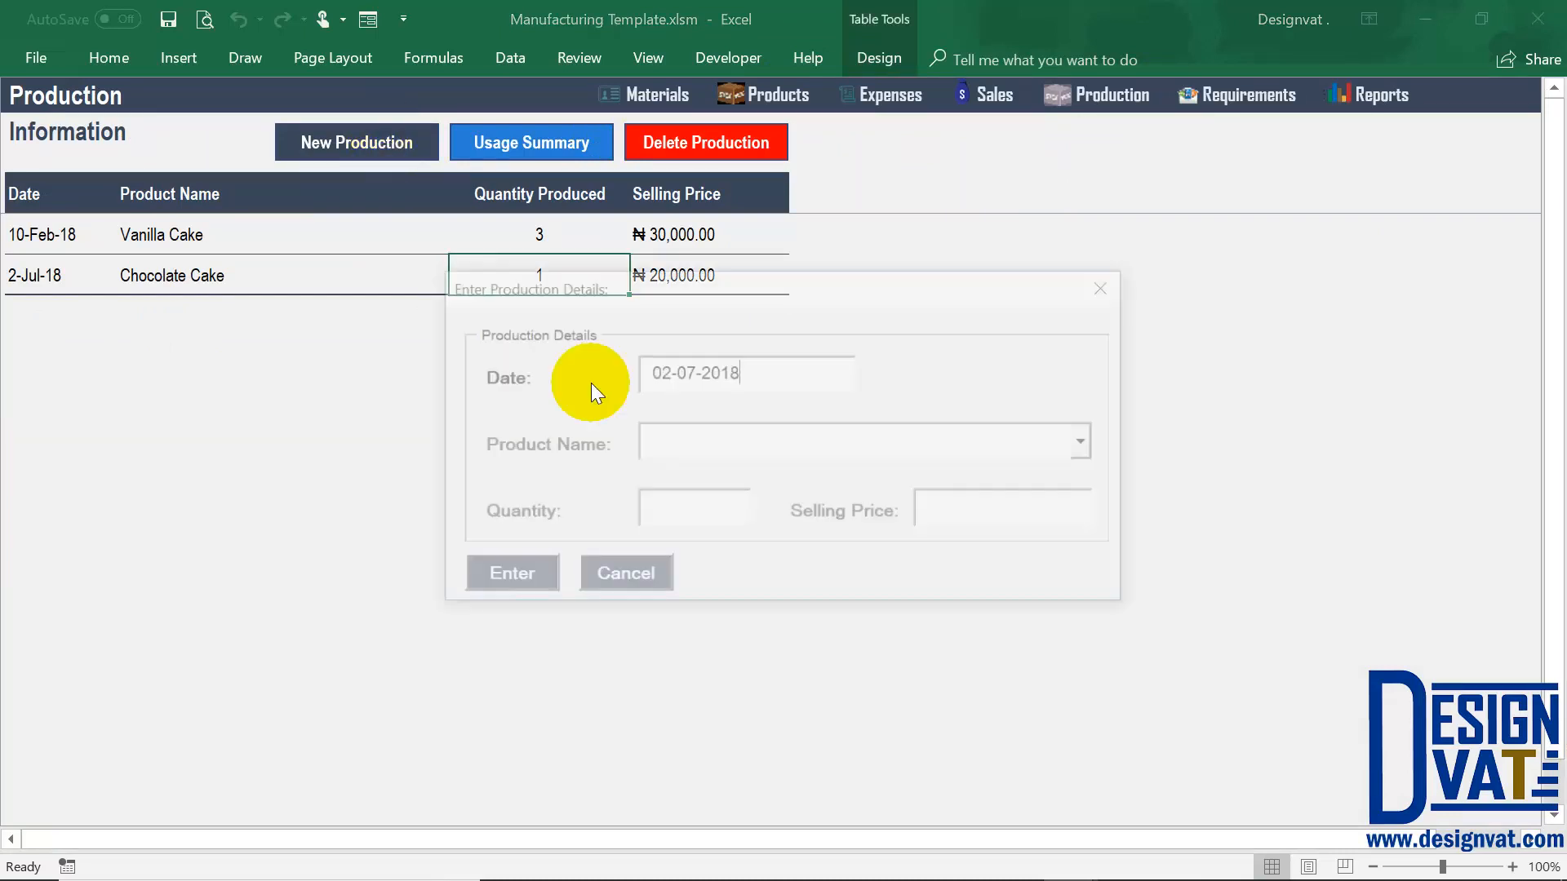
pyautogui.press('BackSpace')
pyautogui.click(701, 380)
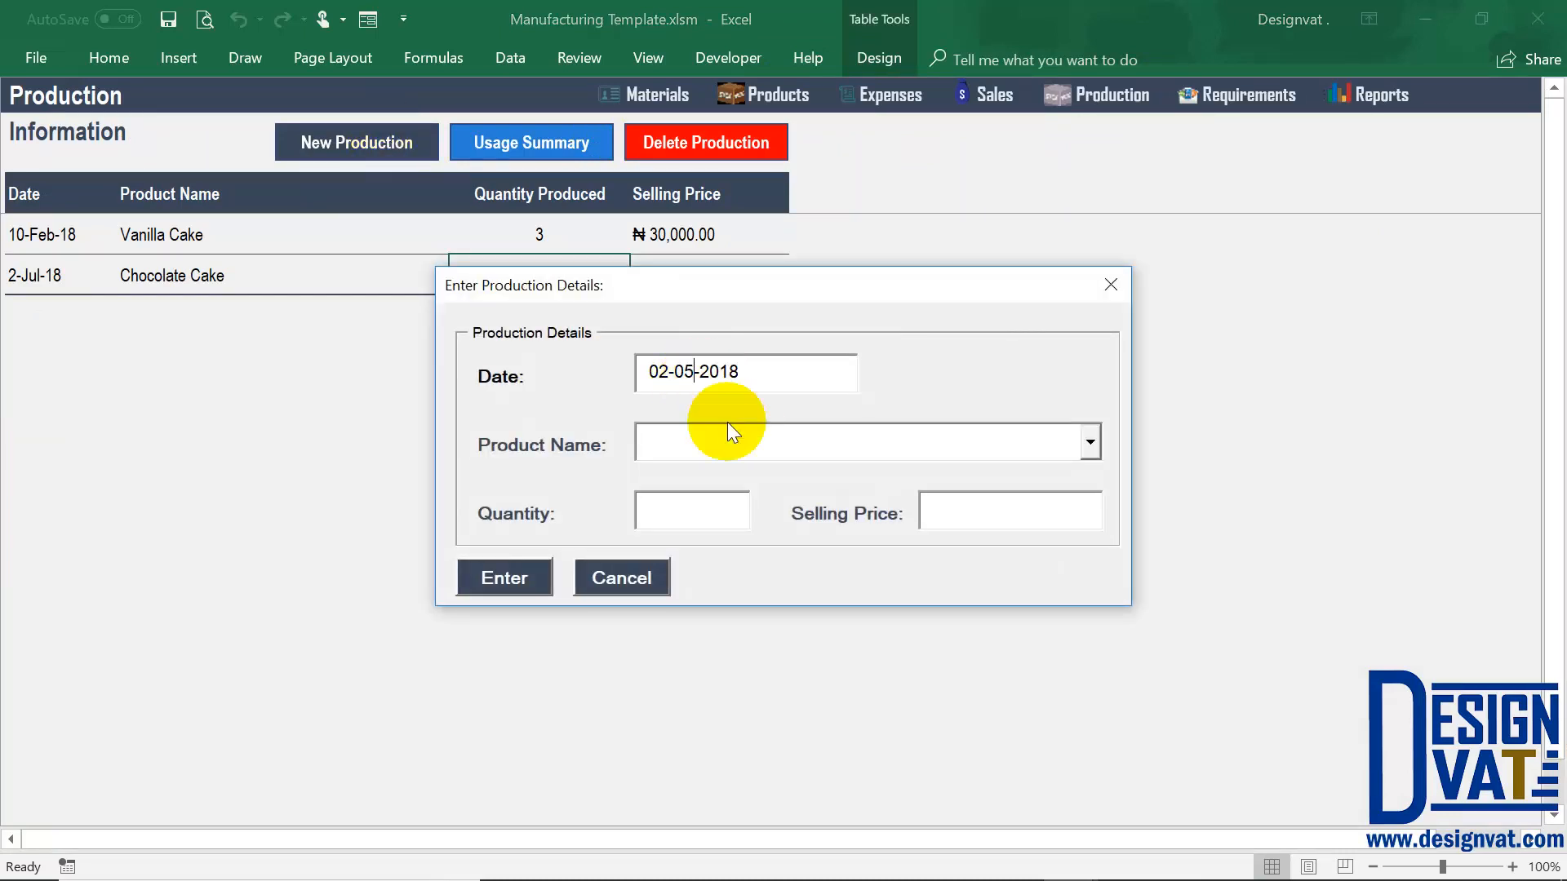
pyautogui.click(1089, 442)
pyautogui.click(756, 500)
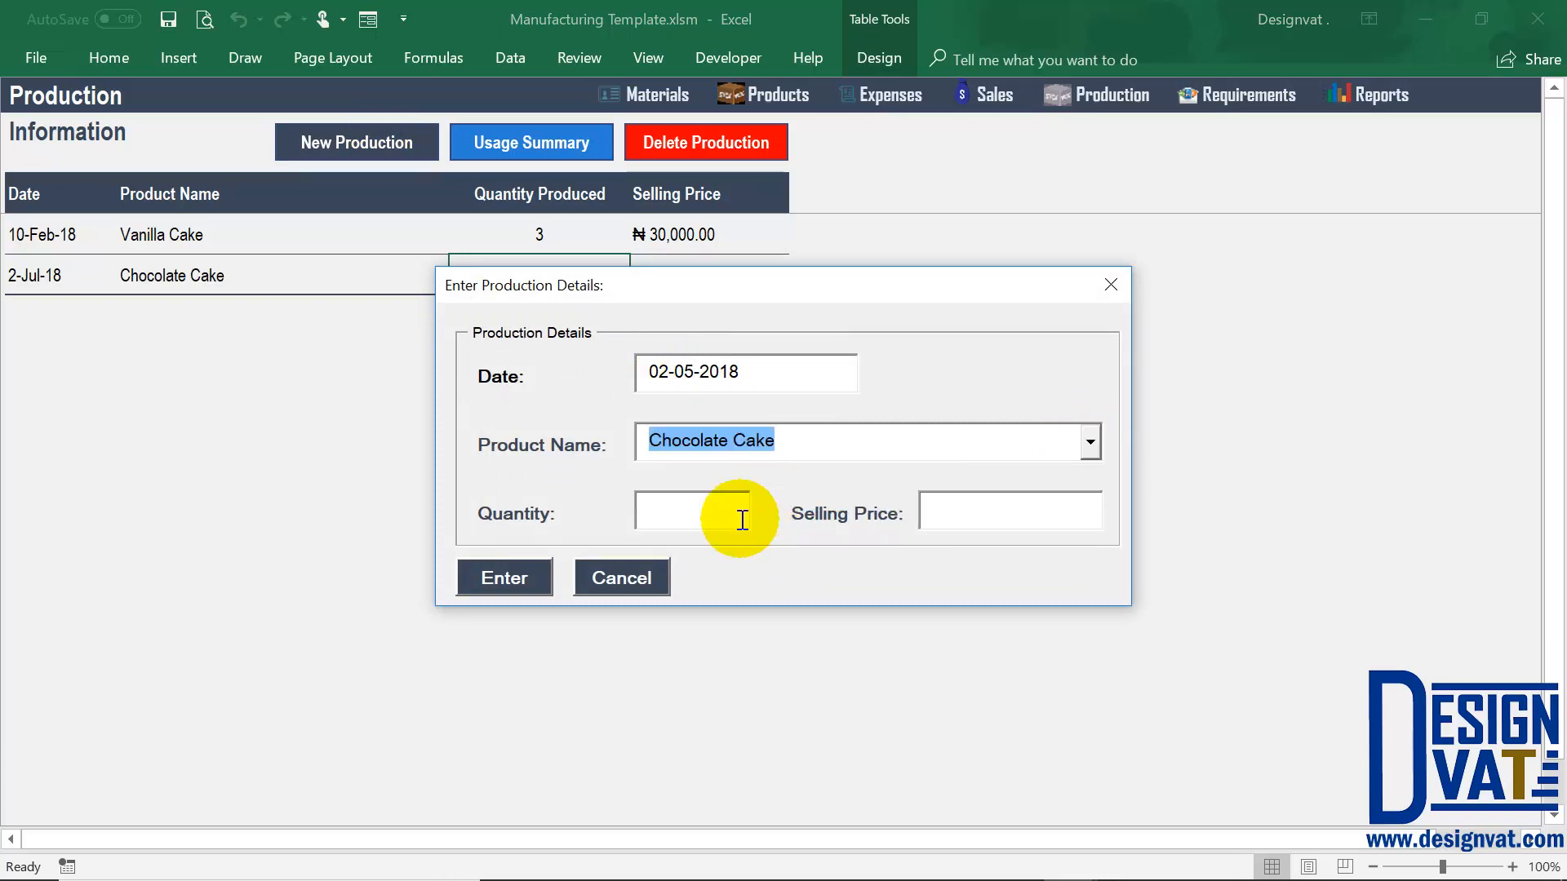
# Set the production quantity to 1 and the selling price to 2000, and save the record
pyautogui.click(741, 516)
pyautogui.write('1')
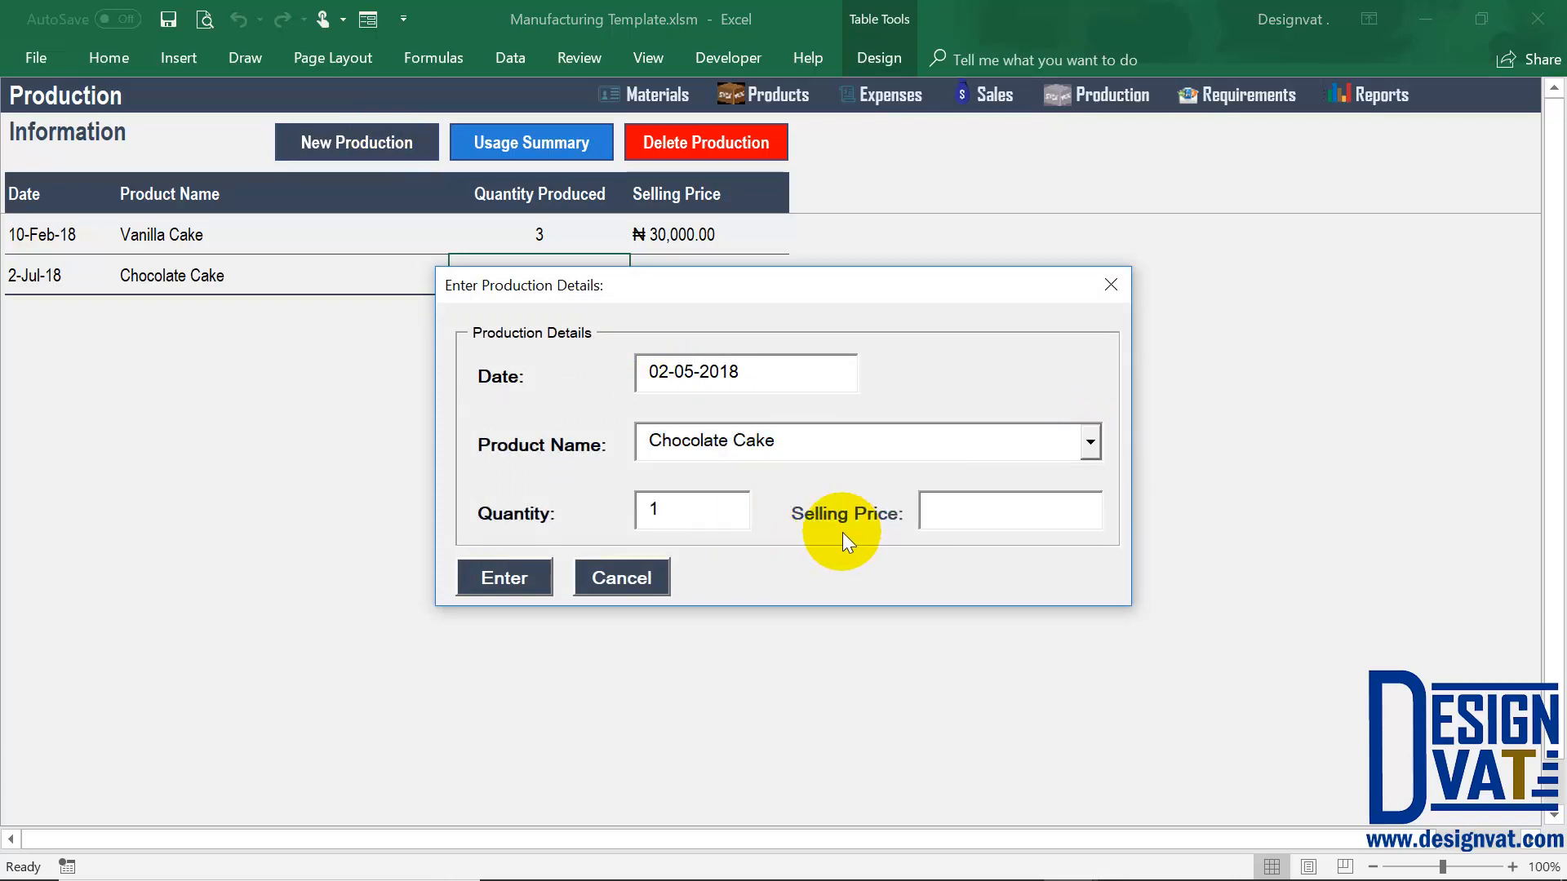
pyautogui.press('Tab')
pyautogui.write('2000')
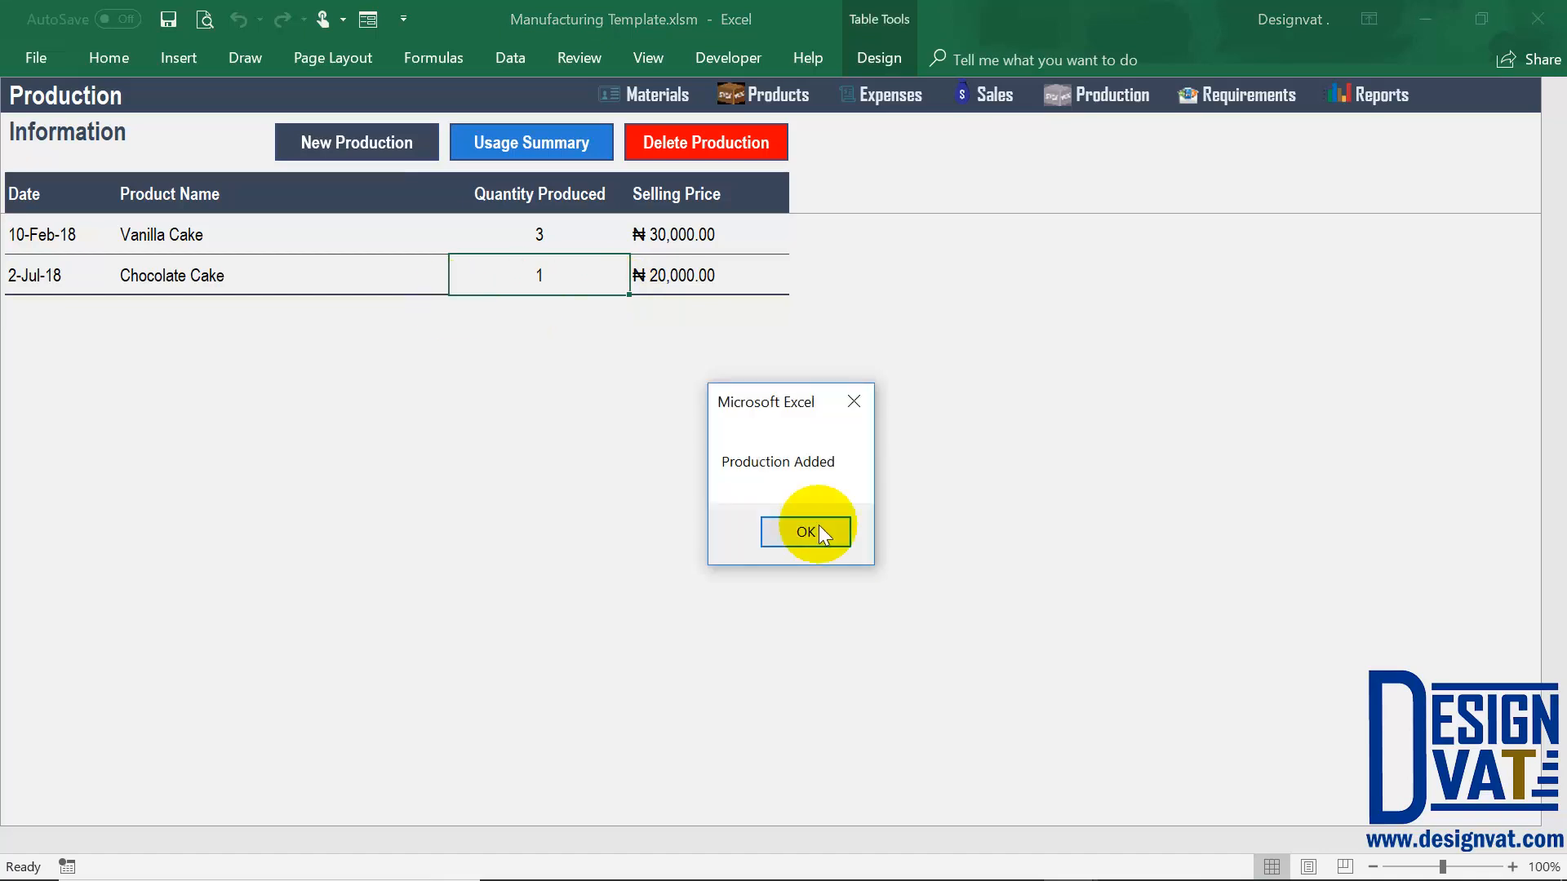
pyautogui.click(819, 530)
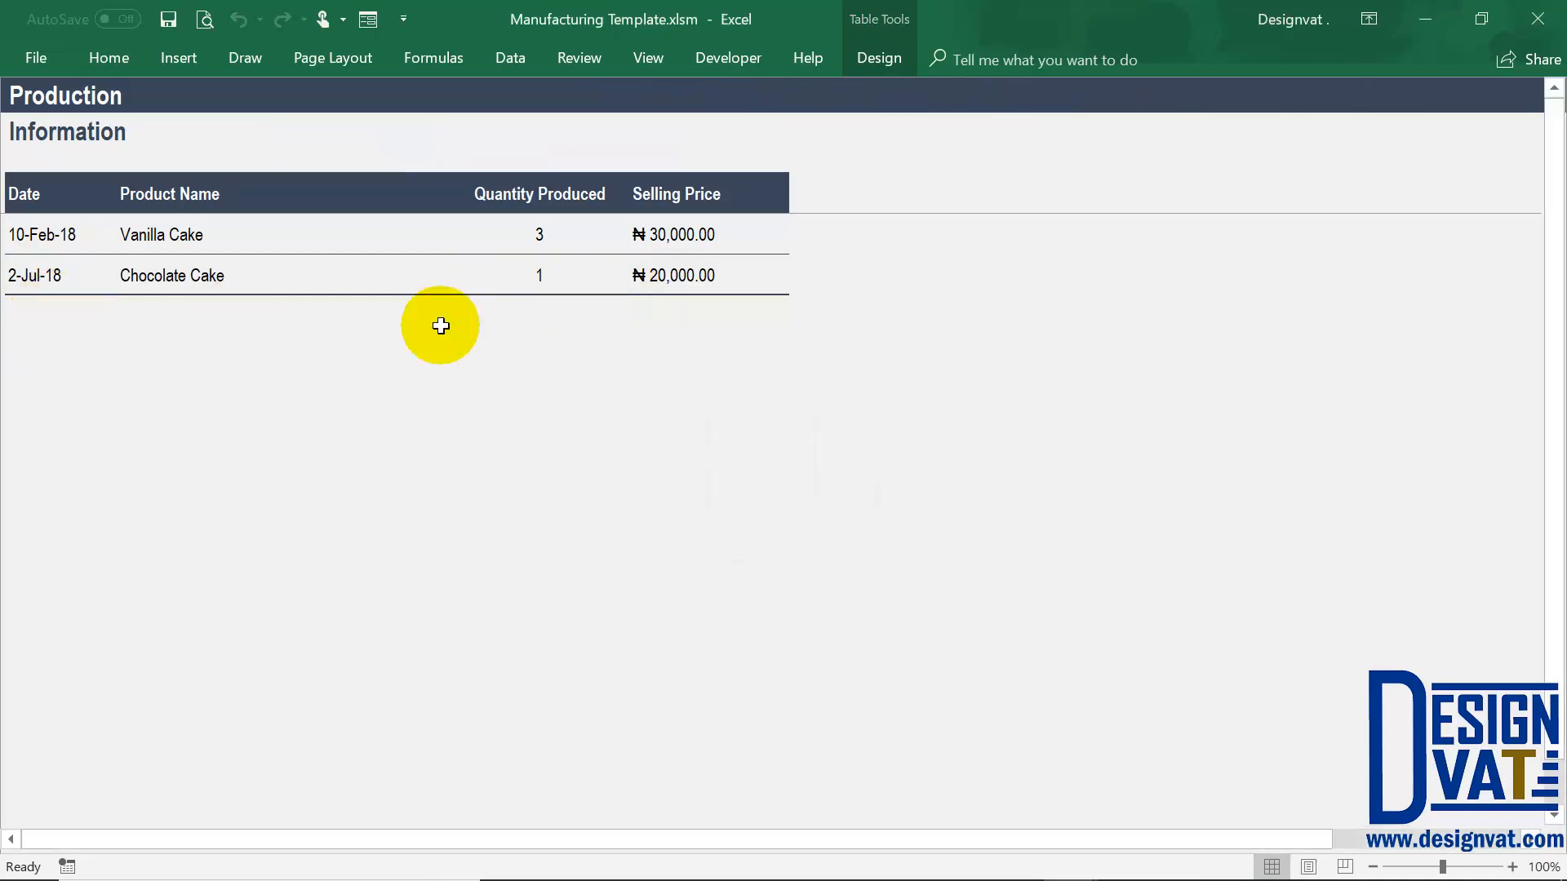
# Open the raw material usage summary and examine the materials and quantities used for the 2-May-18 Chocolate Cake
pyautogui.click(529, 145)
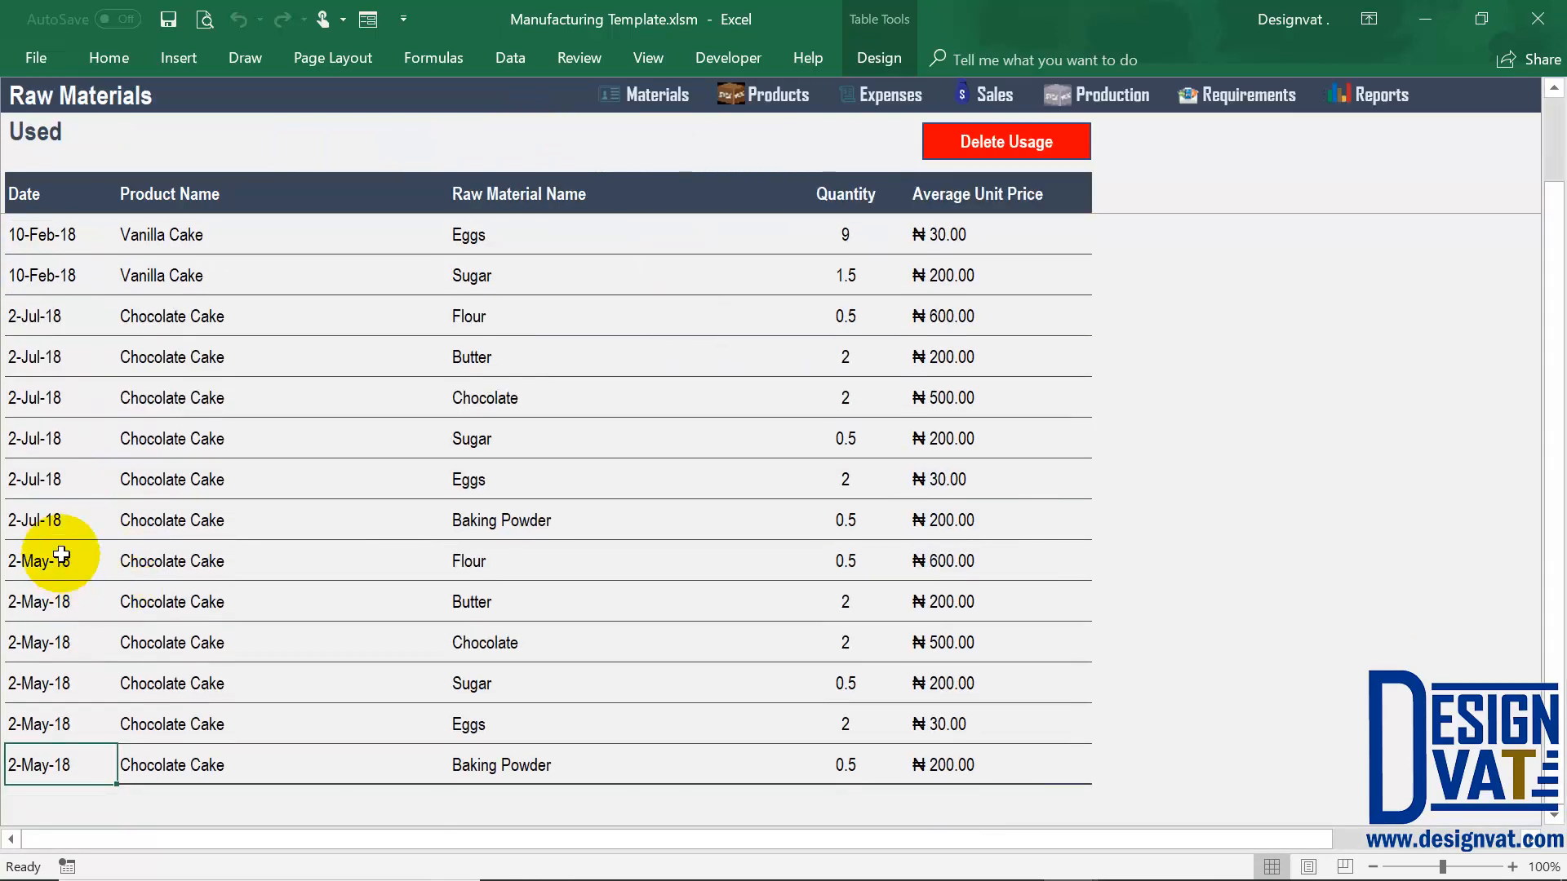
pyautogui.moveTo(28, 560); pyautogui.dragTo(28, 763)
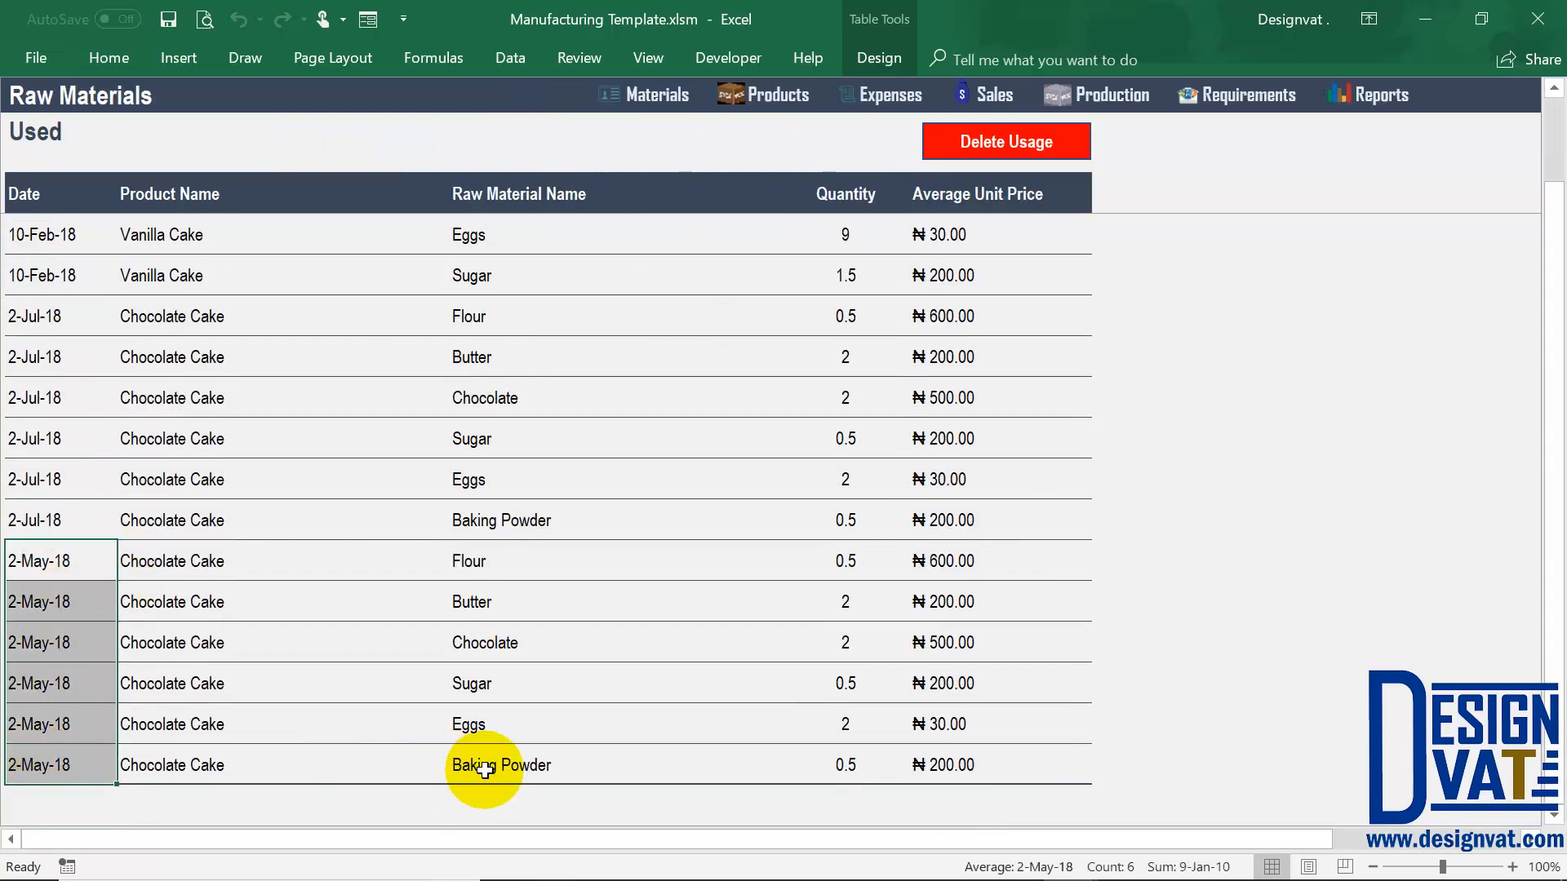
pyautogui.moveTo(493, 563); pyautogui.dragTo(797, 752)
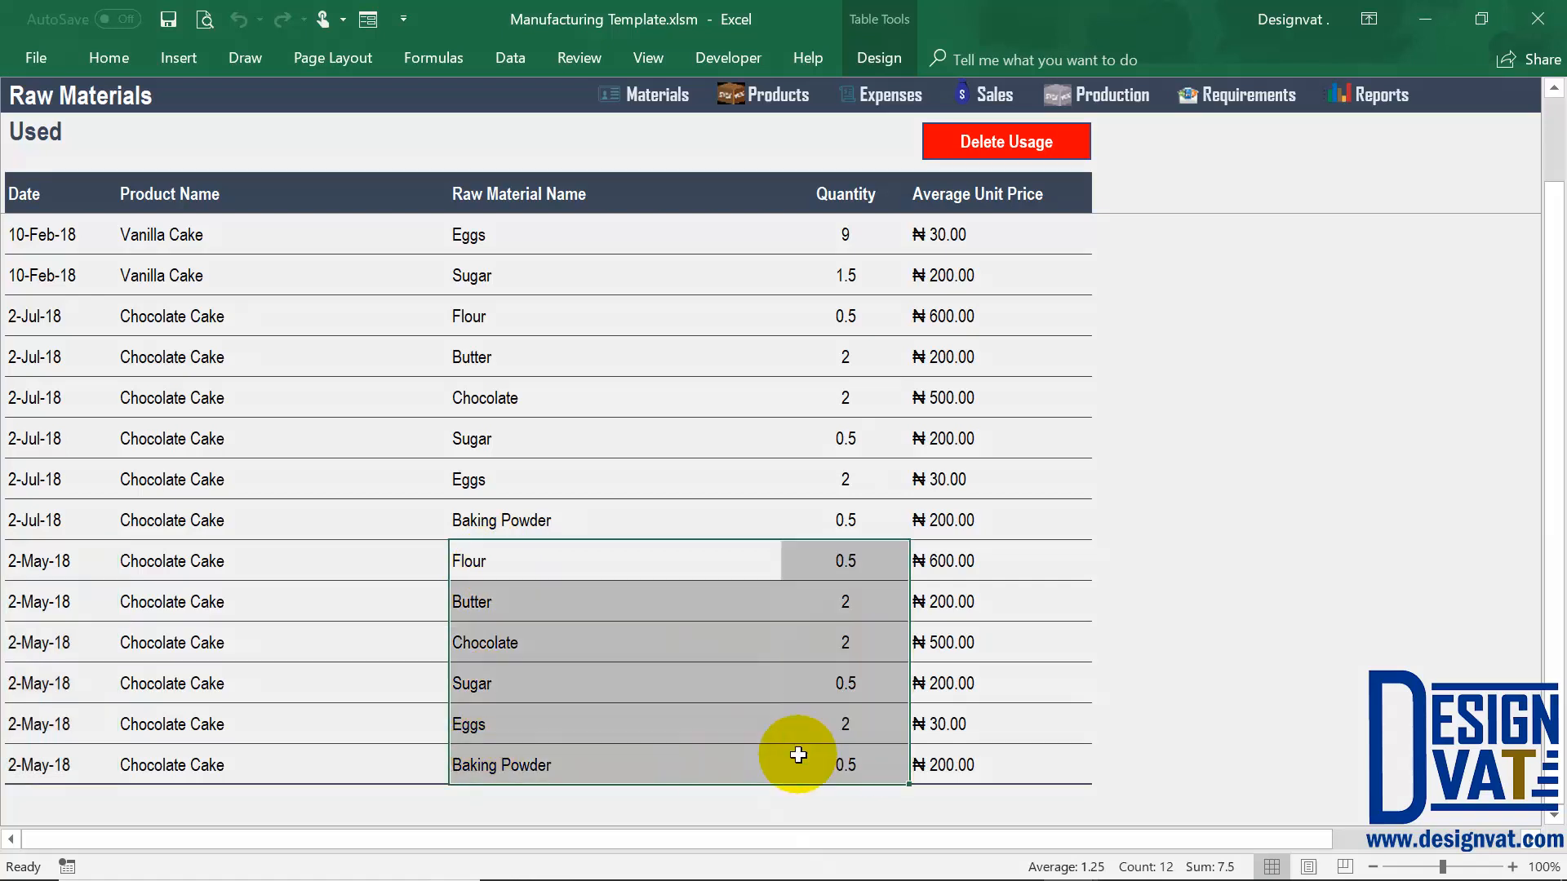
pyautogui.click(281, 563)
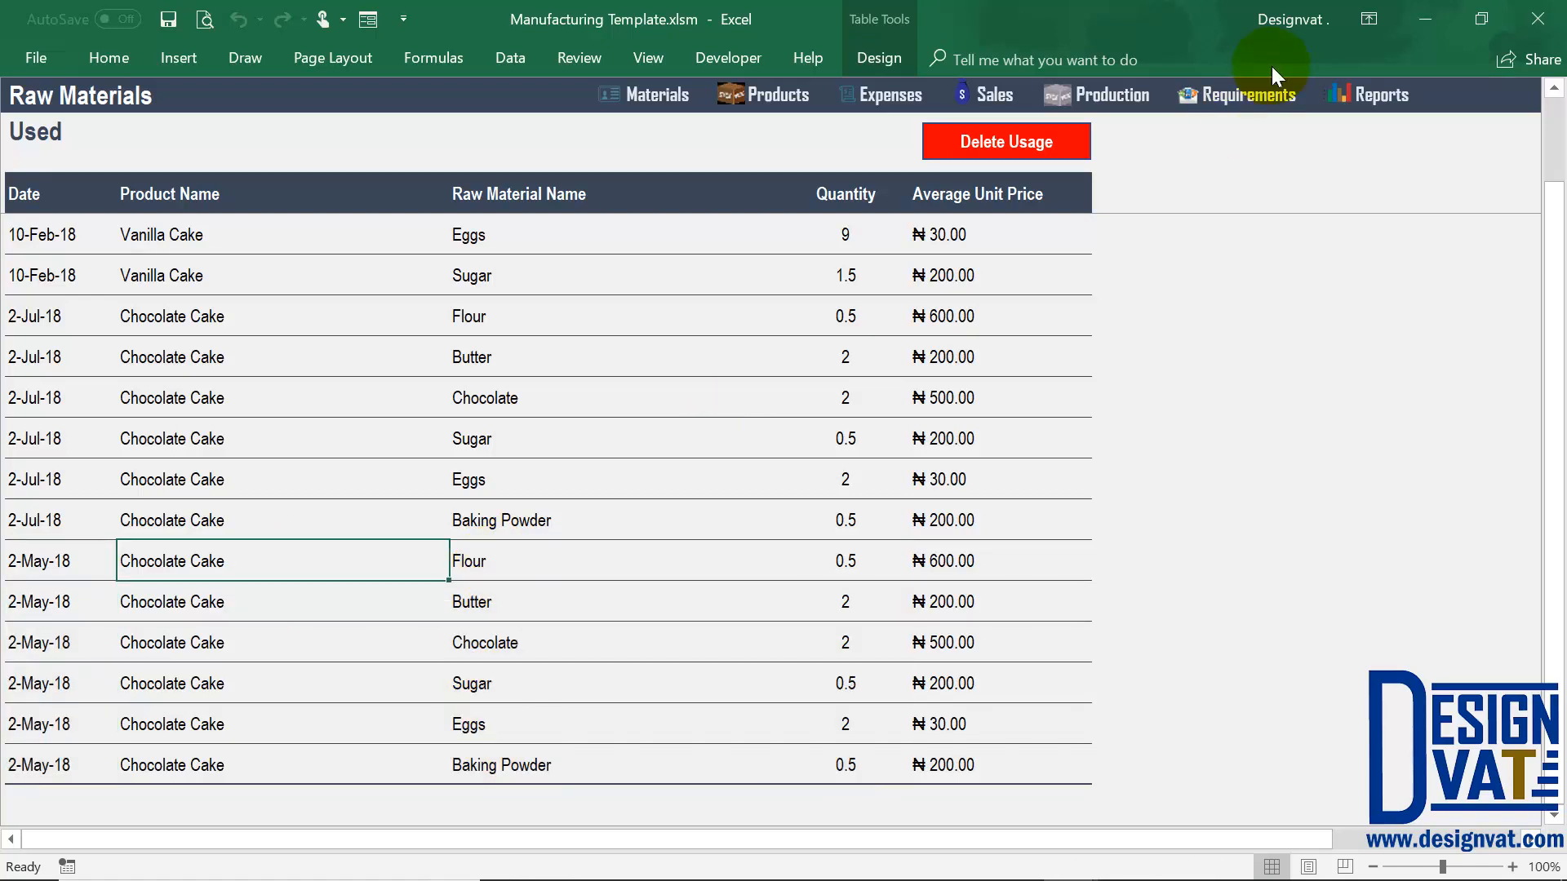
# Reopen the manufacturing account, refresh the 2nd Quarter figures and check the Raw Materials Consumed amount
pyautogui.click(1399, 96)
pyautogui.click(133, 490)
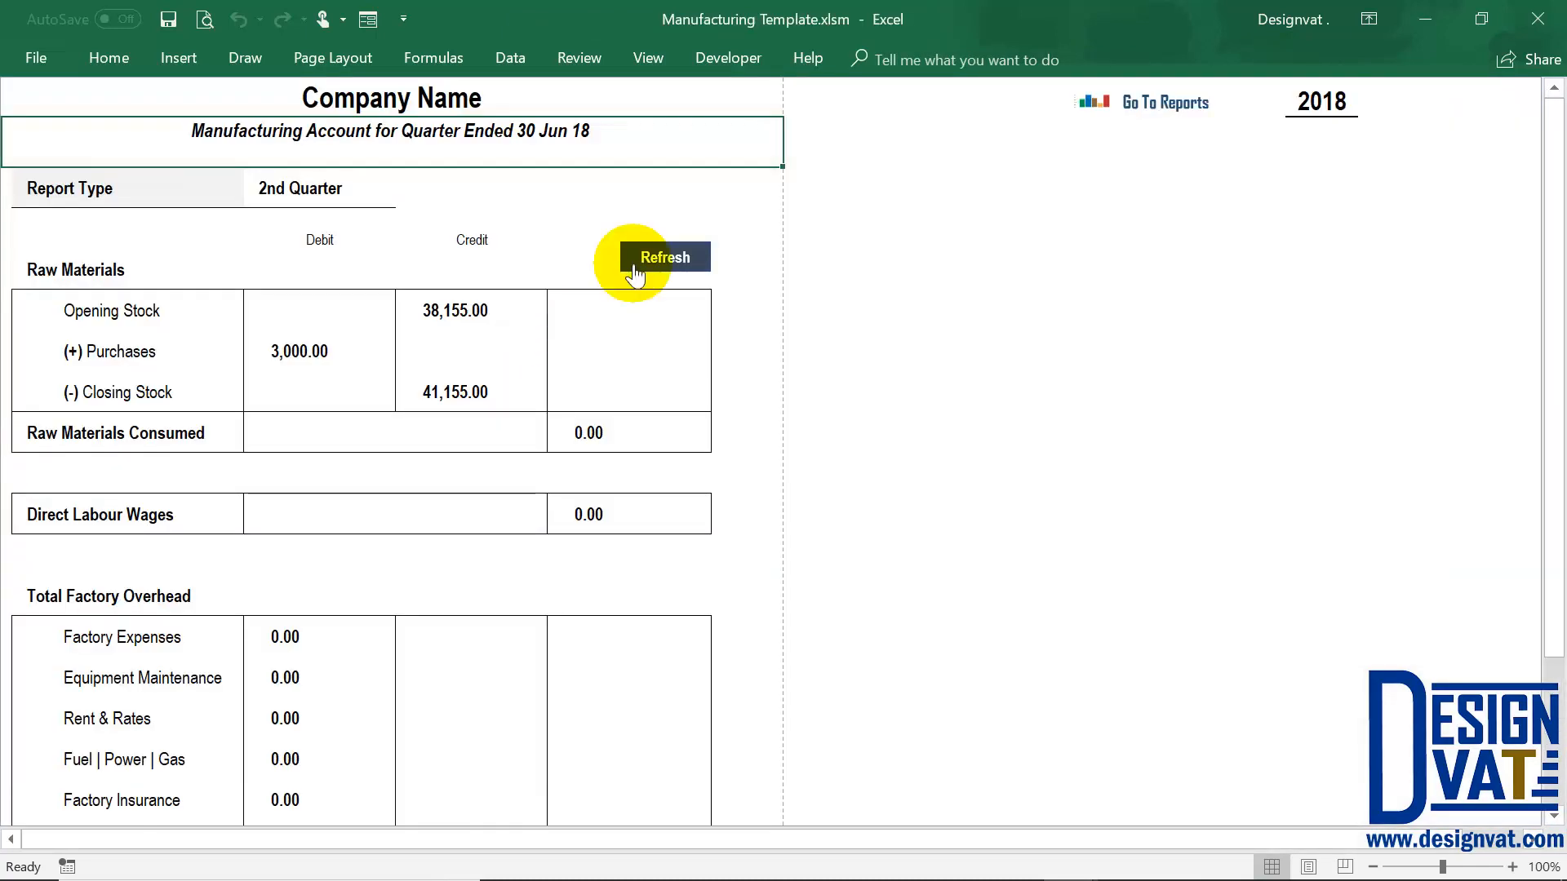
pyautogui.click(635, 276)
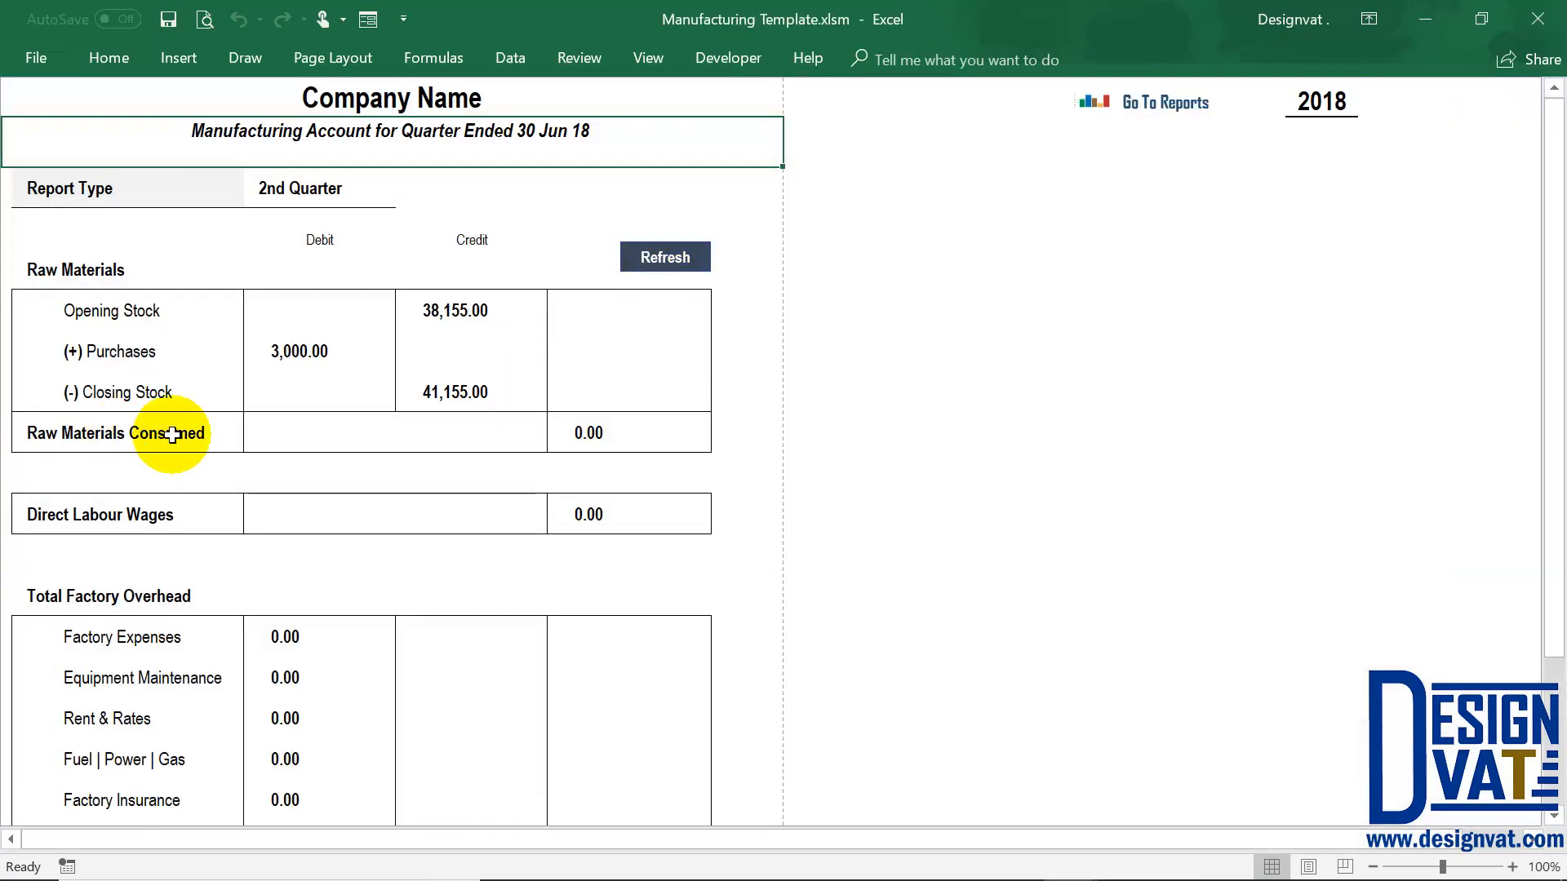
pyautogui.click(630, 438)
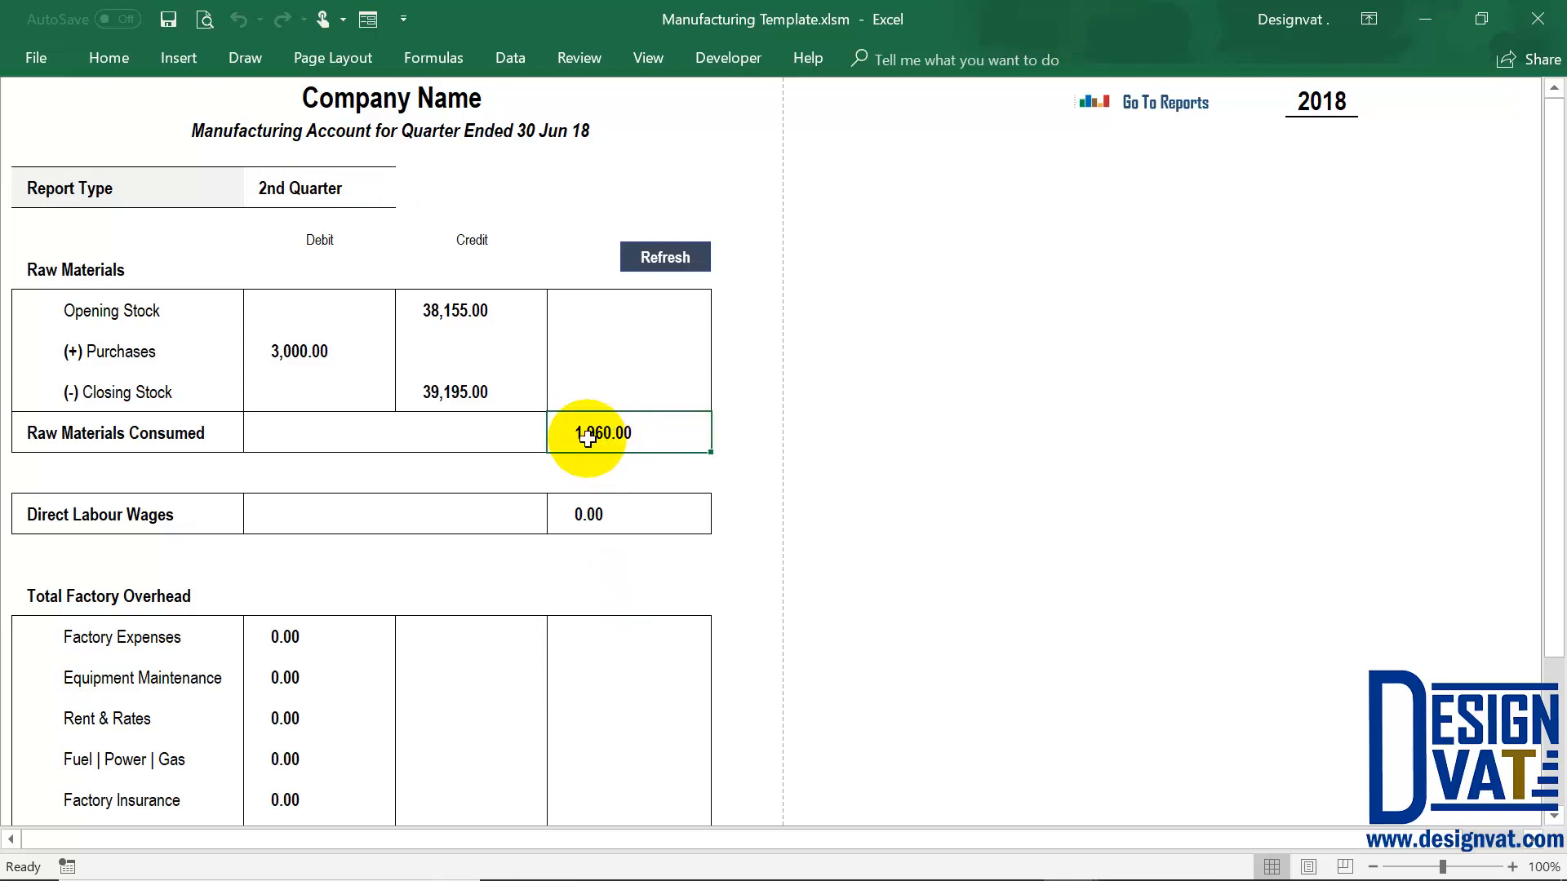
# Open the monthly material usage breakdown, return to the reports dashboard and reopen the breakdown with up-to-date records
pyautogui.click(1177, 101)
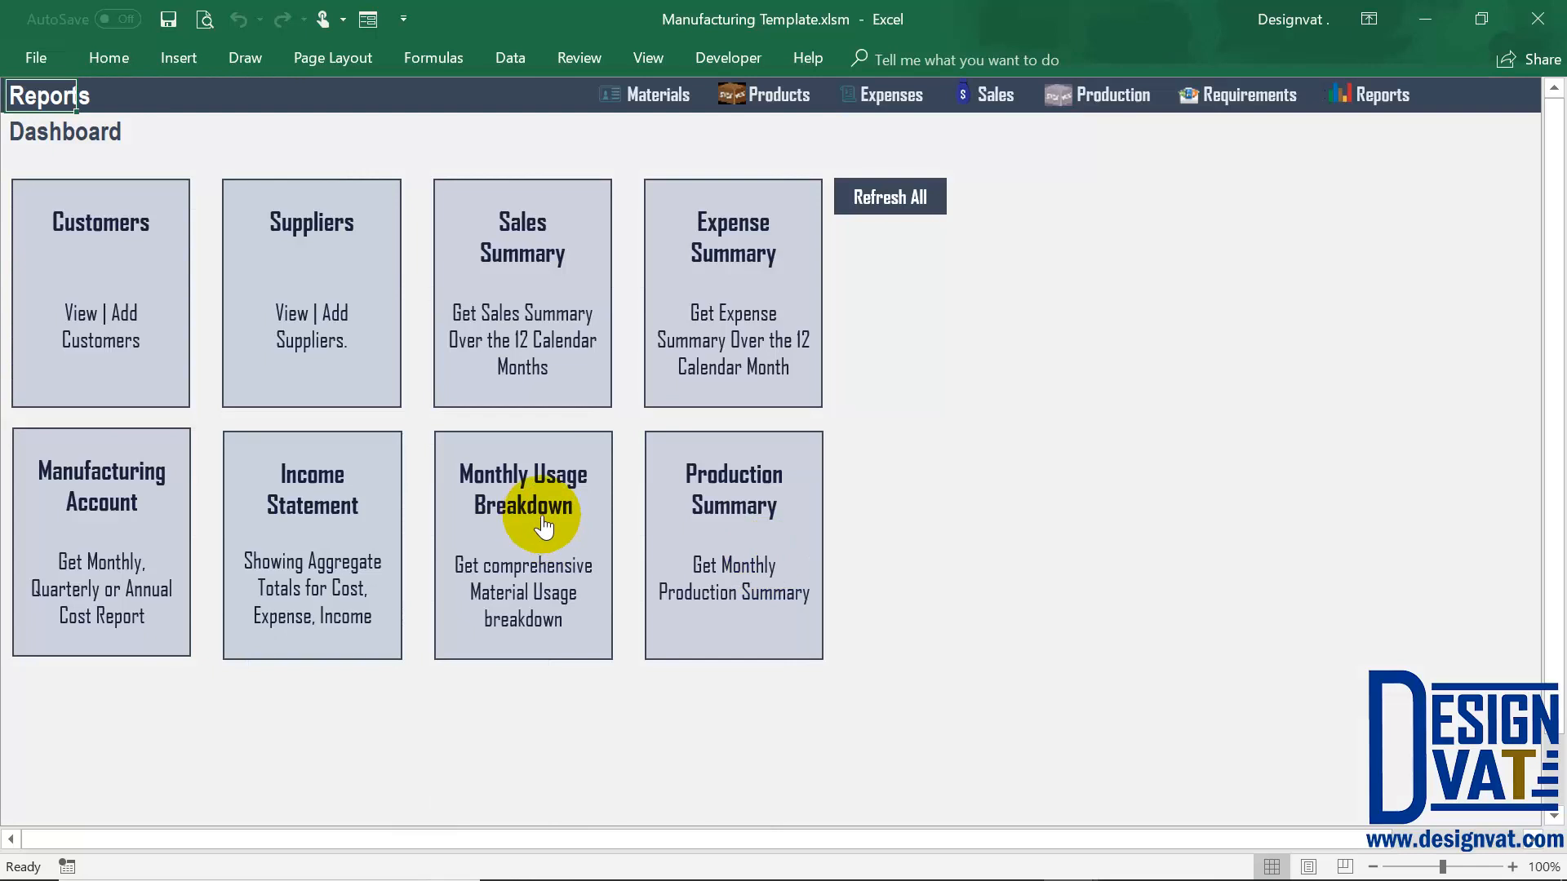
pyautogui.click(541, 522)
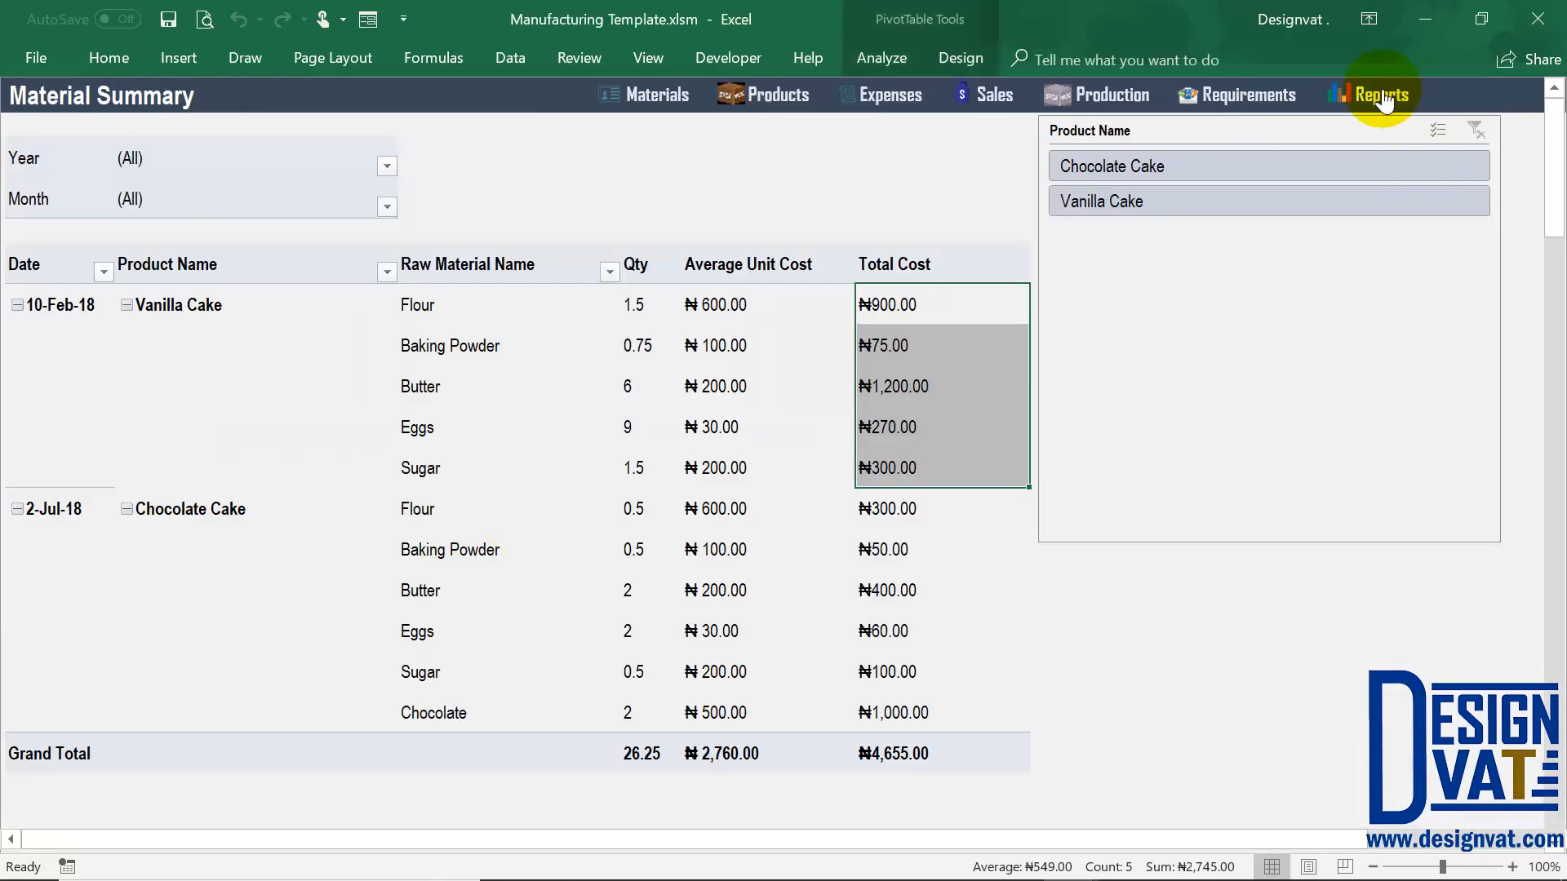
pyautogui.click(1381, 97)
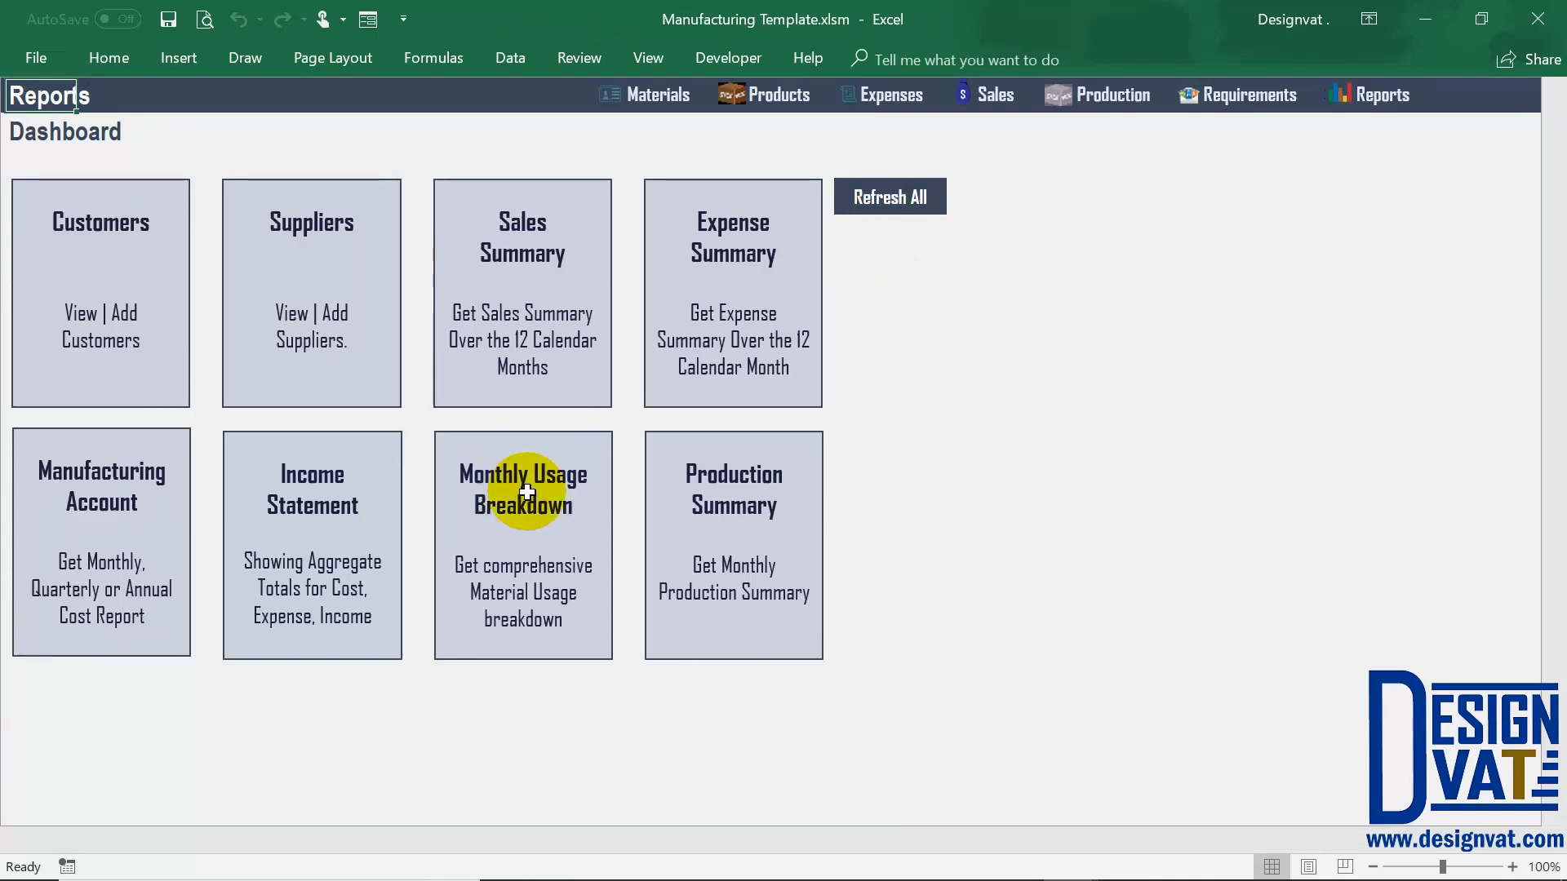
pyautogui.click(528, 491)
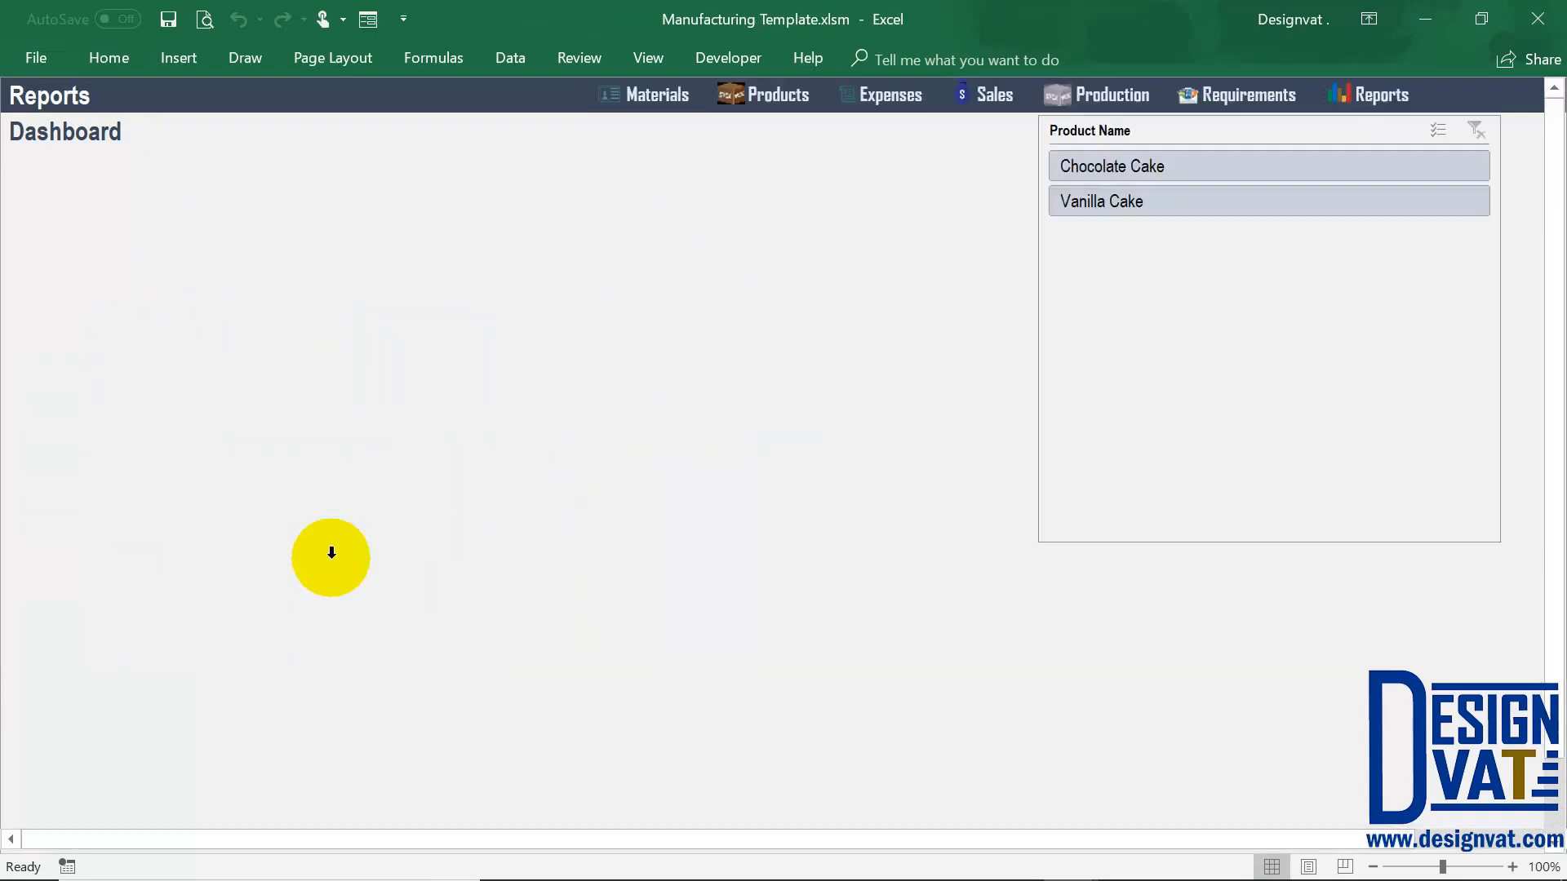
# Sort the material usage records by date, oldest first, and select the 2-May-18 Chocolate Cake total costs to check their sum
pyautogui.click(57, 307)
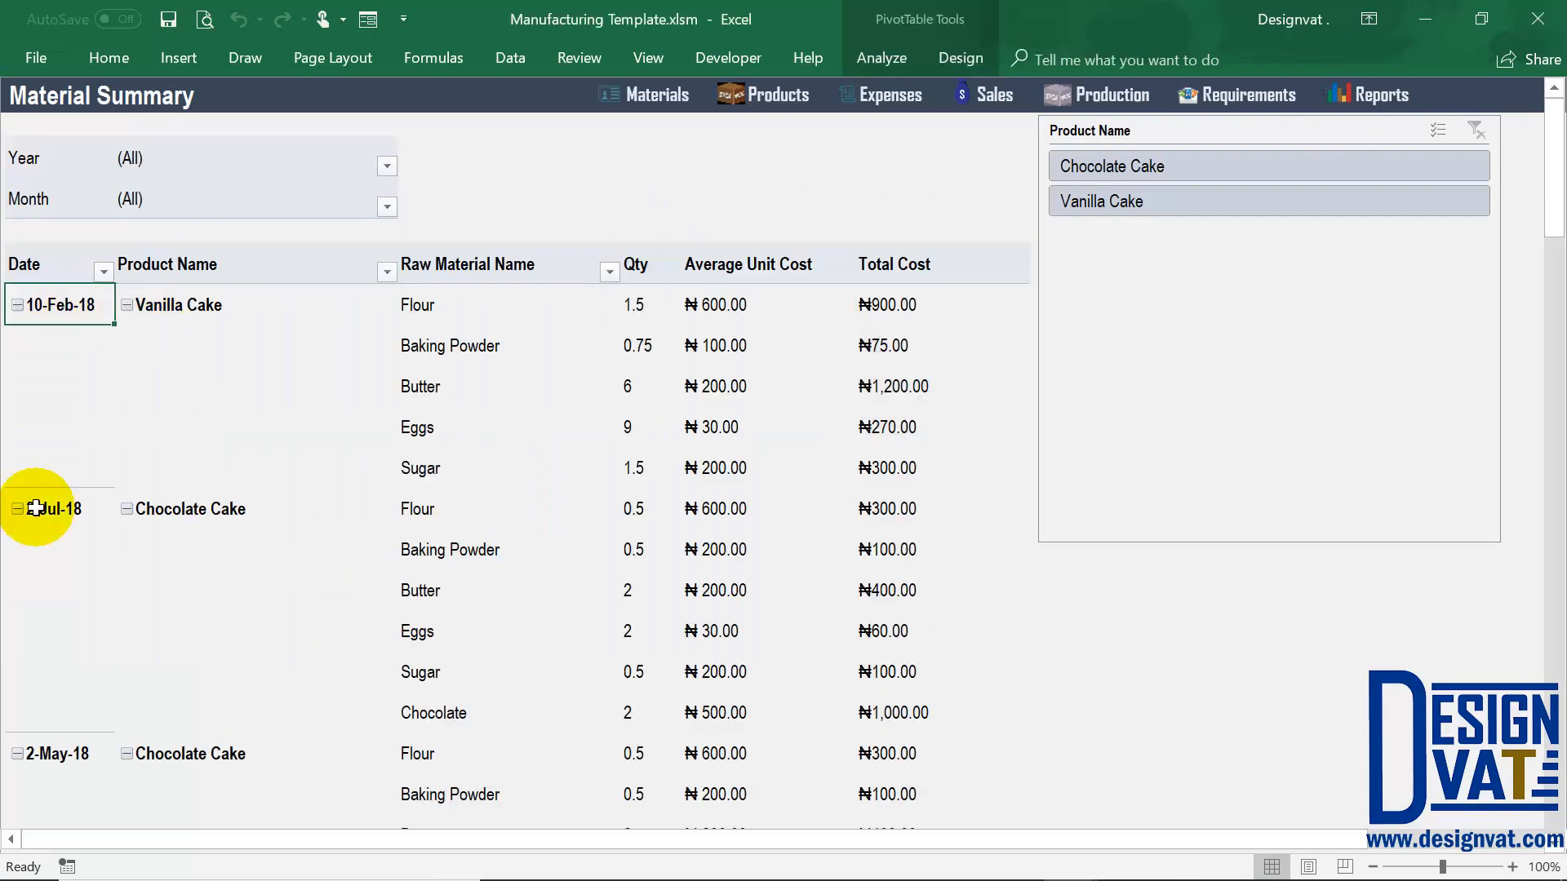
pyautogui.moveTo(56, 512); pyautogui.dragTo(53, 758)
pyautogui.click(66, 755)
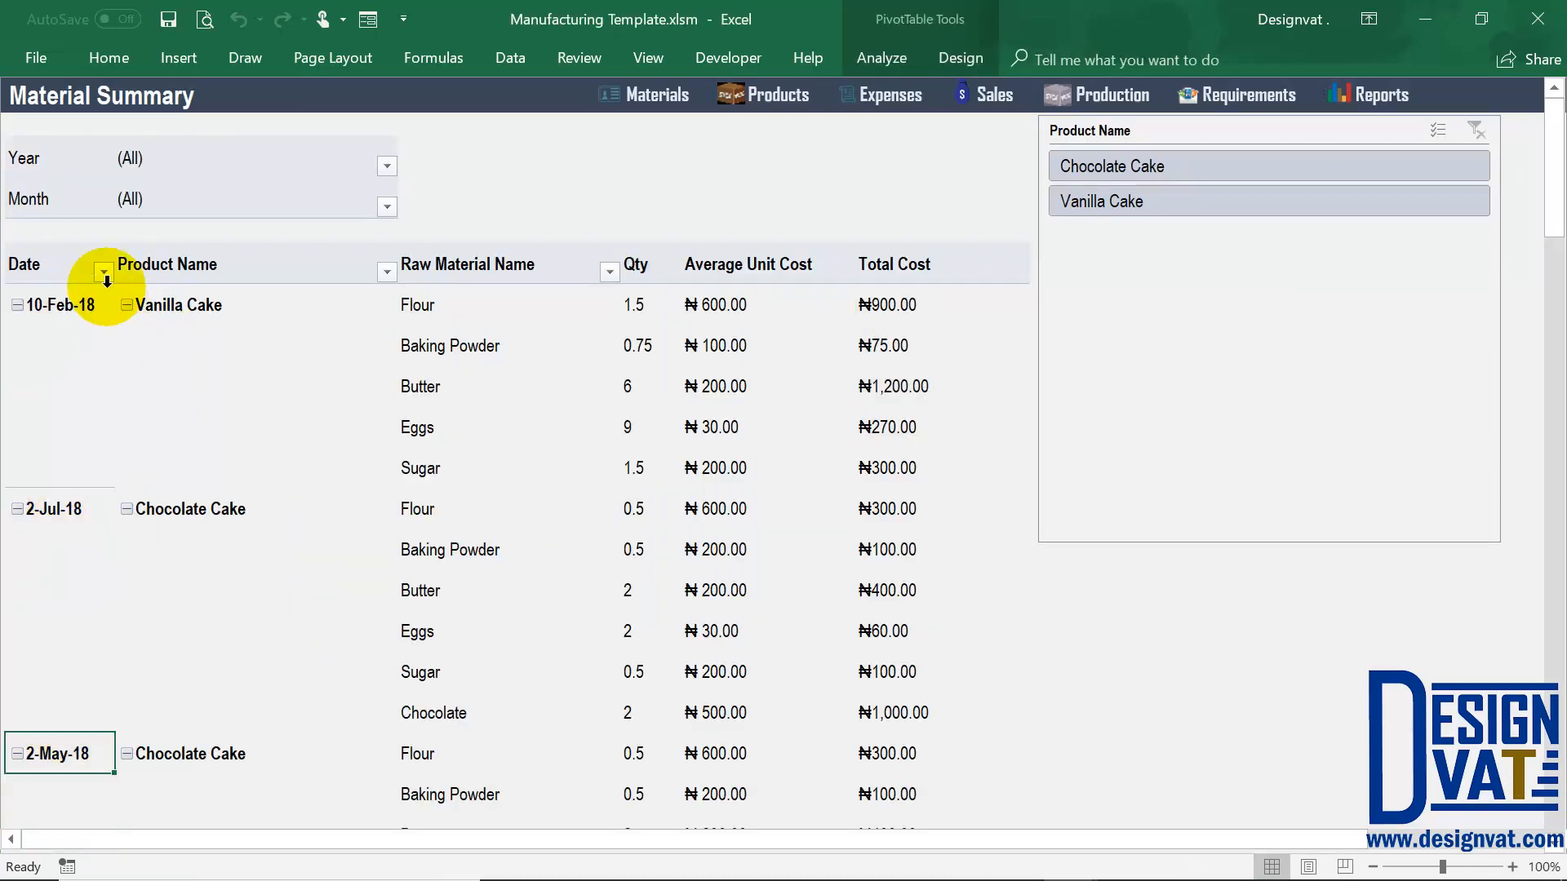
pyautogui.click(104, 271)
pyautogui.click(99, 302)
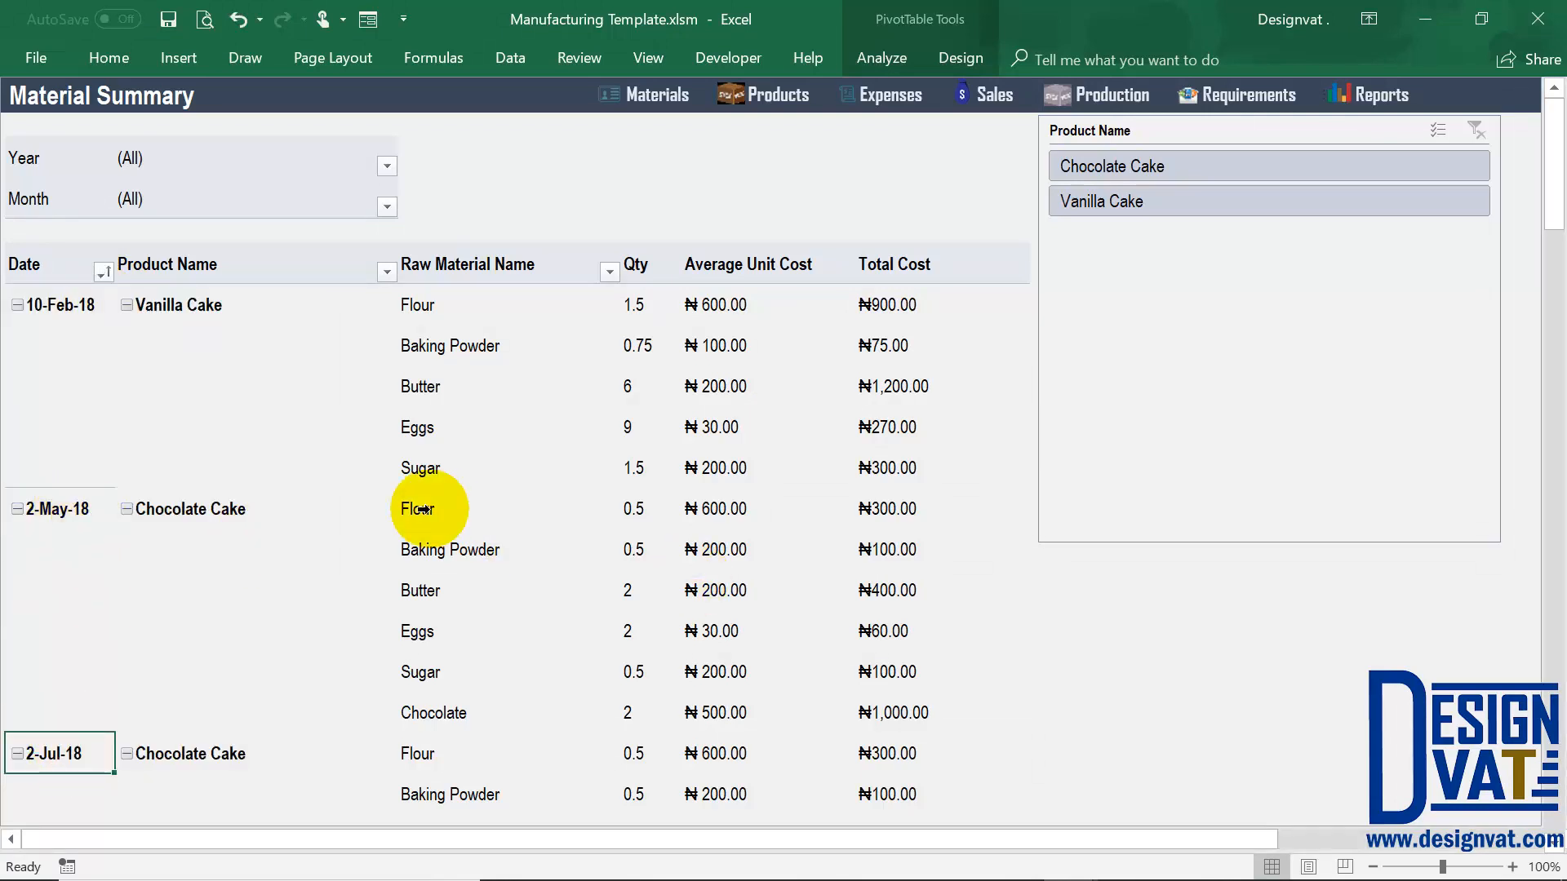
pyautogui.click(60, 510)
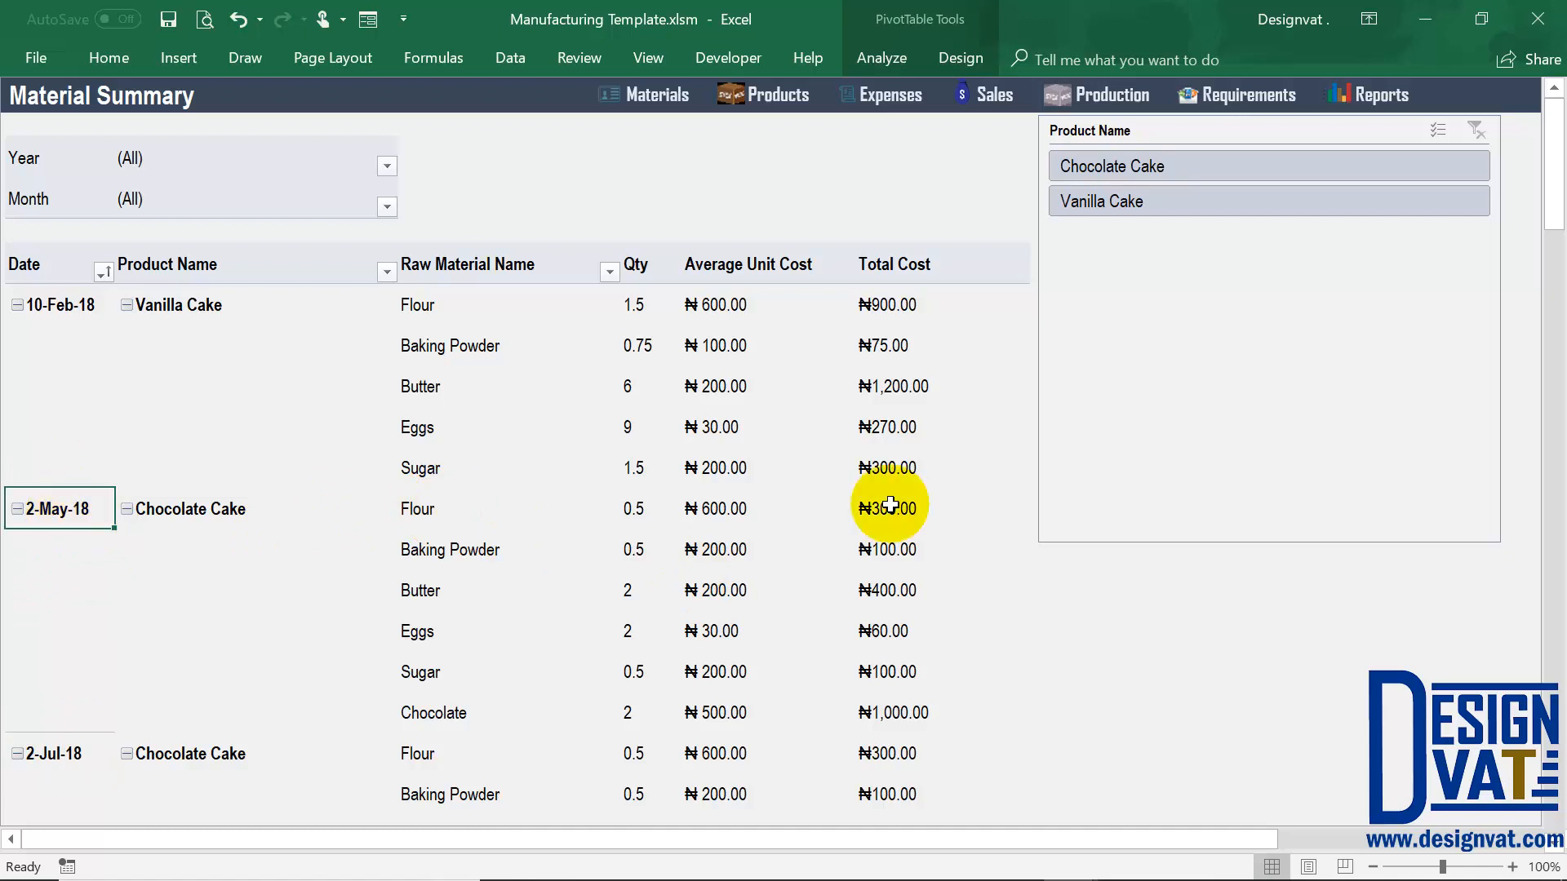
pyautogui.moveTo(888, 510); pyautogui.dragTo(885, 713)
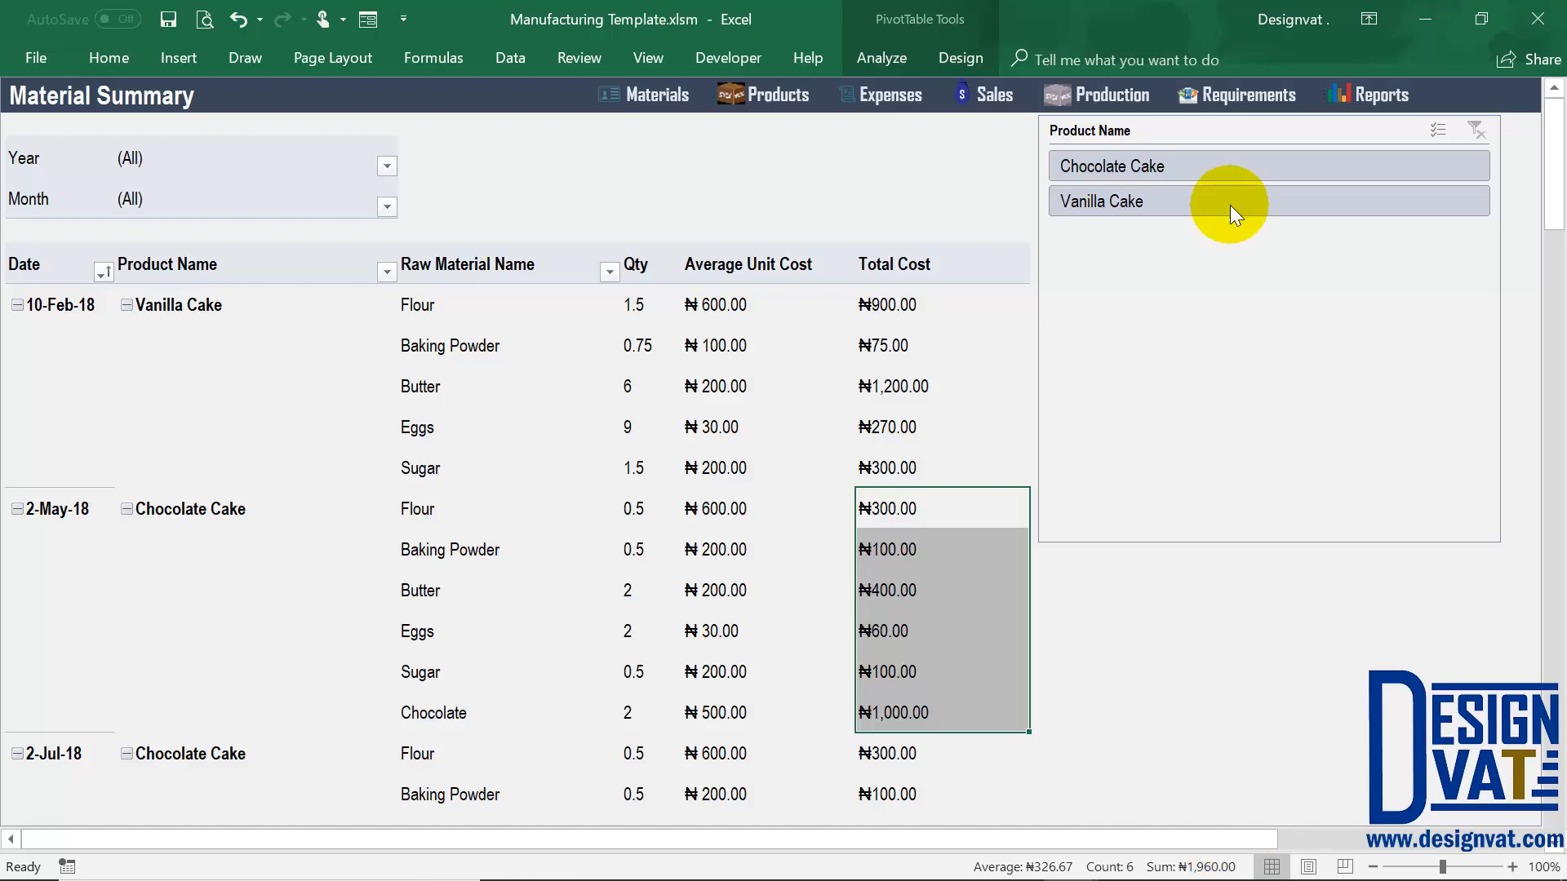
# Reopen the 2nd Quarter manufacturing account and review the raw materials, direct labour wages and factory overhead lines
pyautogui.click(1385, 82)
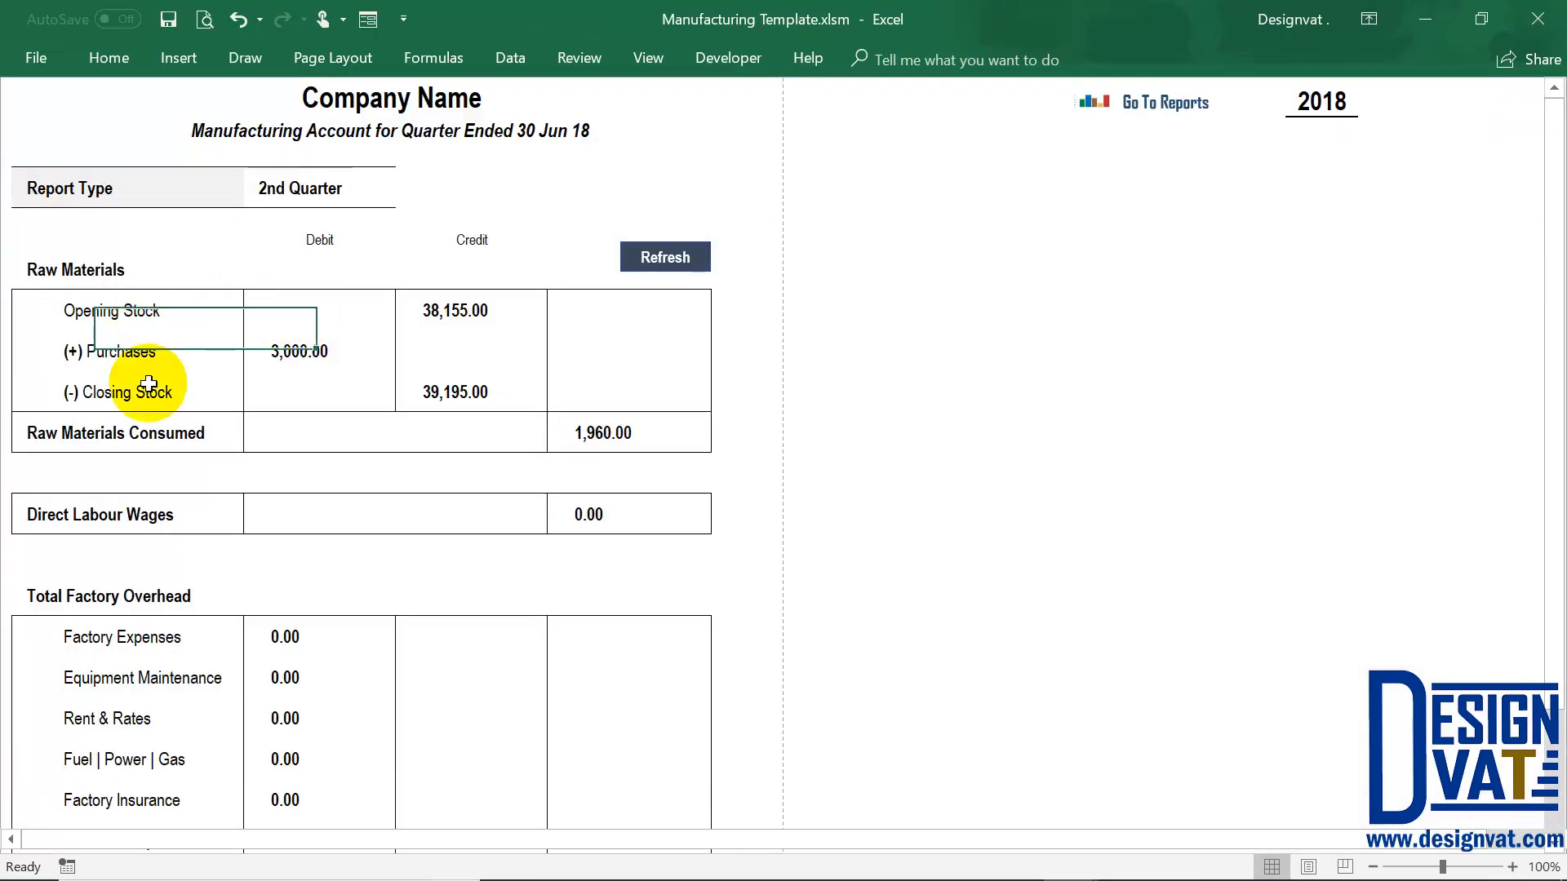
pyautogui.moveTo(149, 383); pyautogui.dragTo(140, 428)
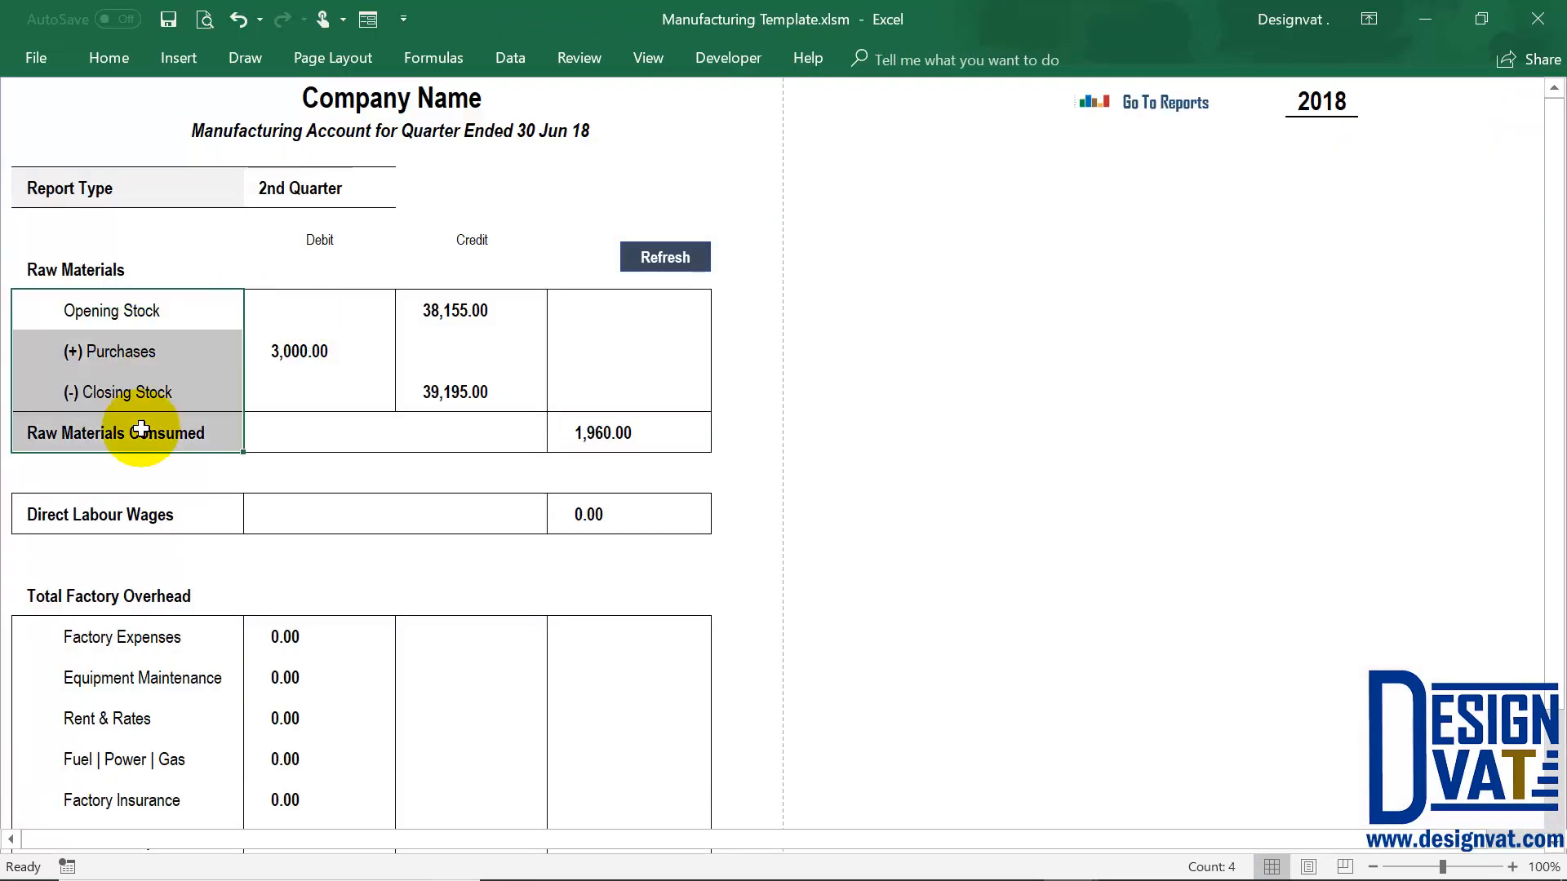
pyautogui.click(126, 523)
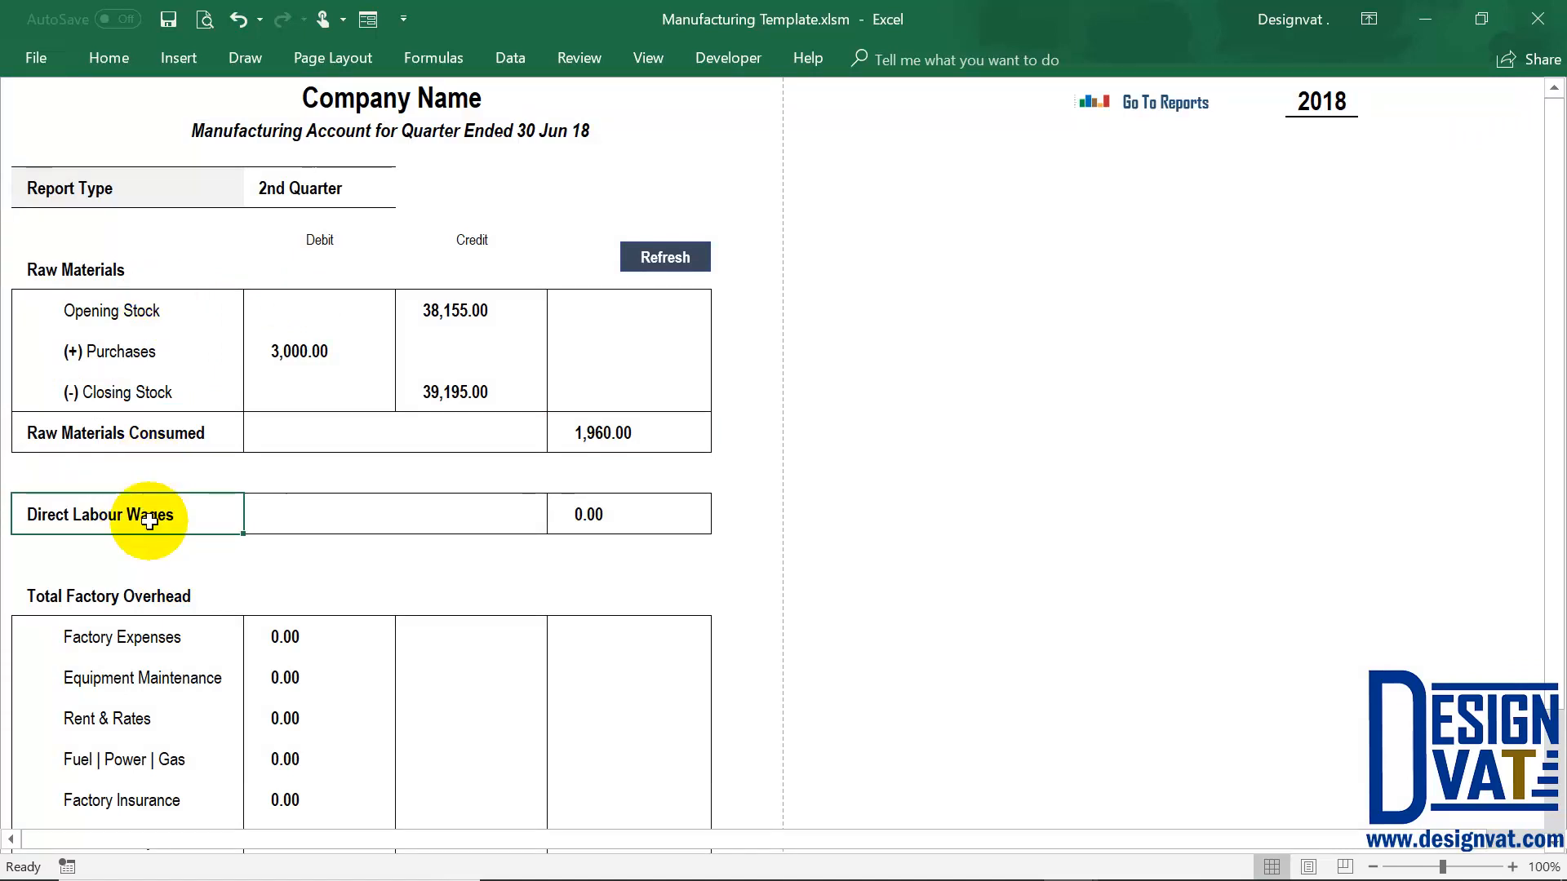
pyautogui.scroll(-1, 150, 522)
pyautogui.click(126, 476)
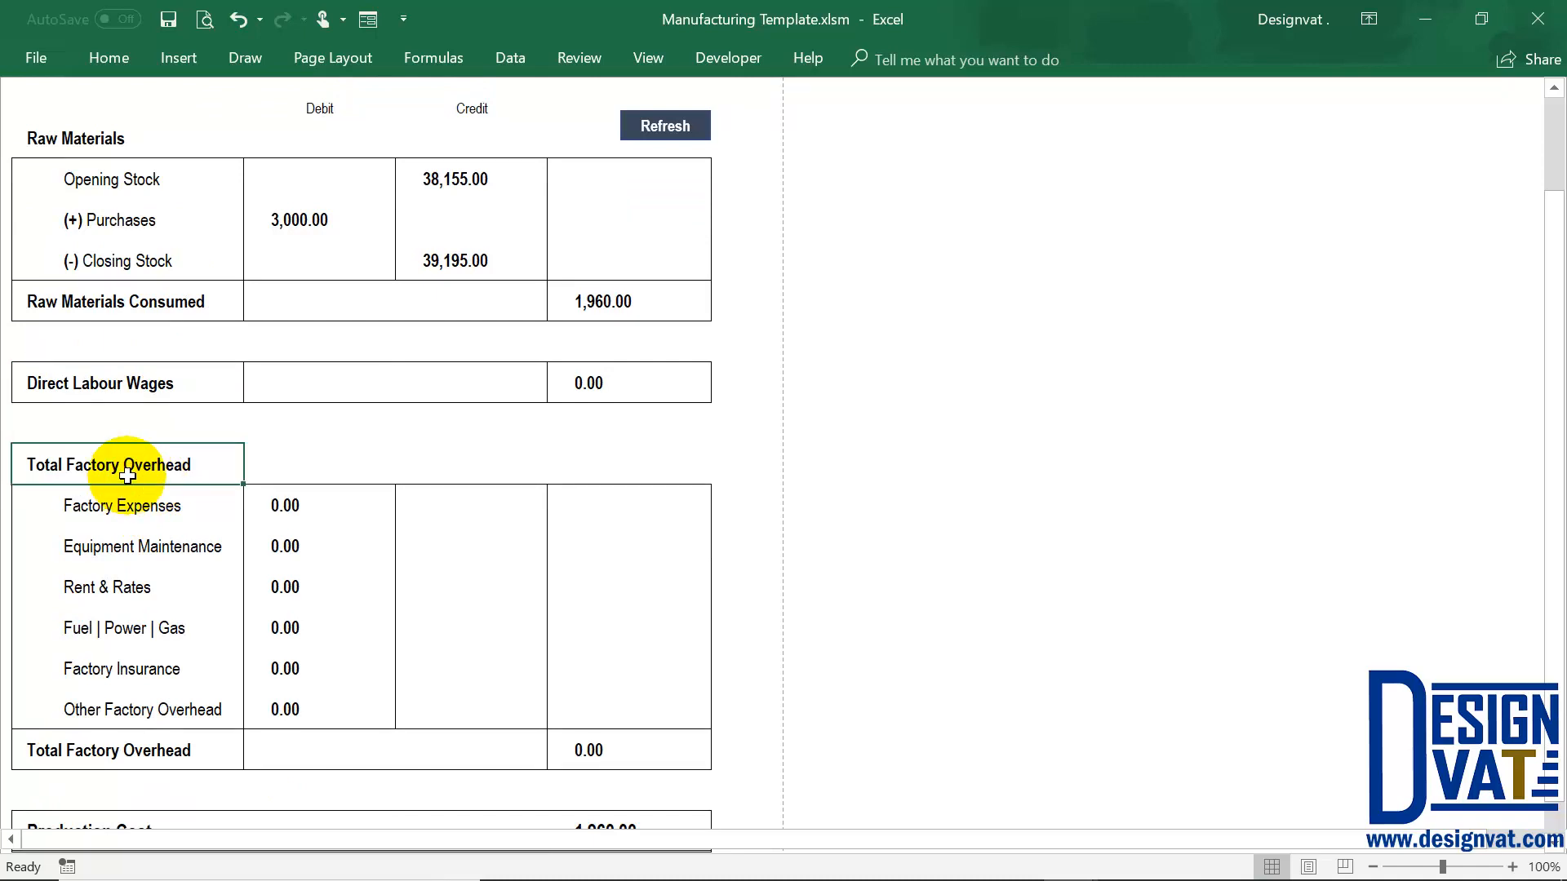
pyautogui.moveTo(164, 506); pyautogui.dragTo(155, 548)
pyautogui.moveTo(152, 619); pyautogui.dragTo(151, 708)
# Compare the Raw Materials Consumed amount with the Production Cost at the end of the manufacturing account
pyautogui.click(598, 301)
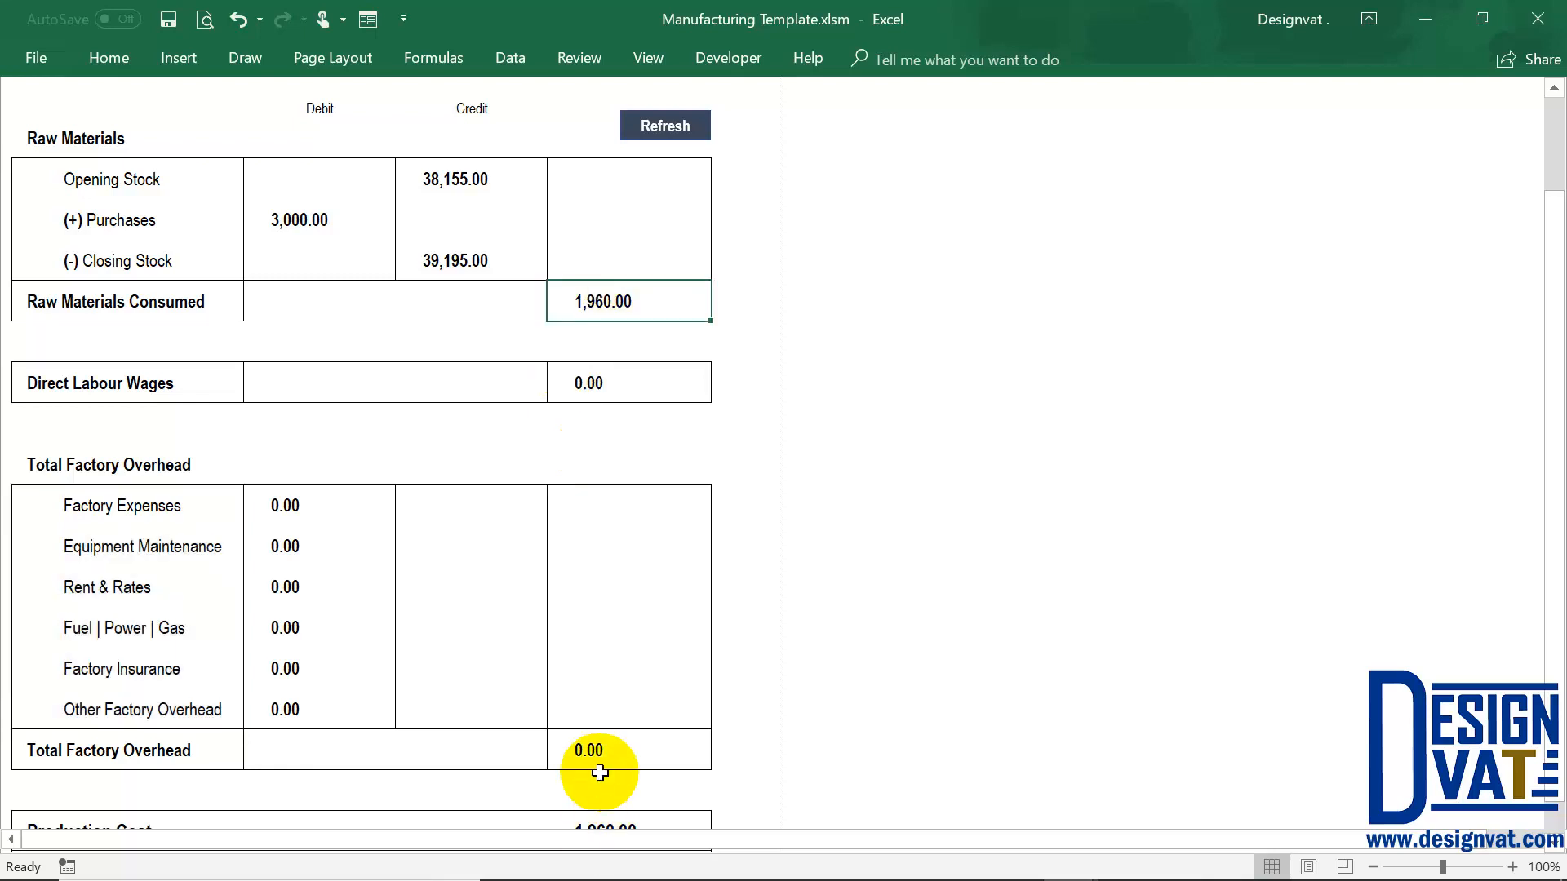
pyautogui.scroll(-1, 622, 724)
pyautogui.scroll(-1, 622, 724)
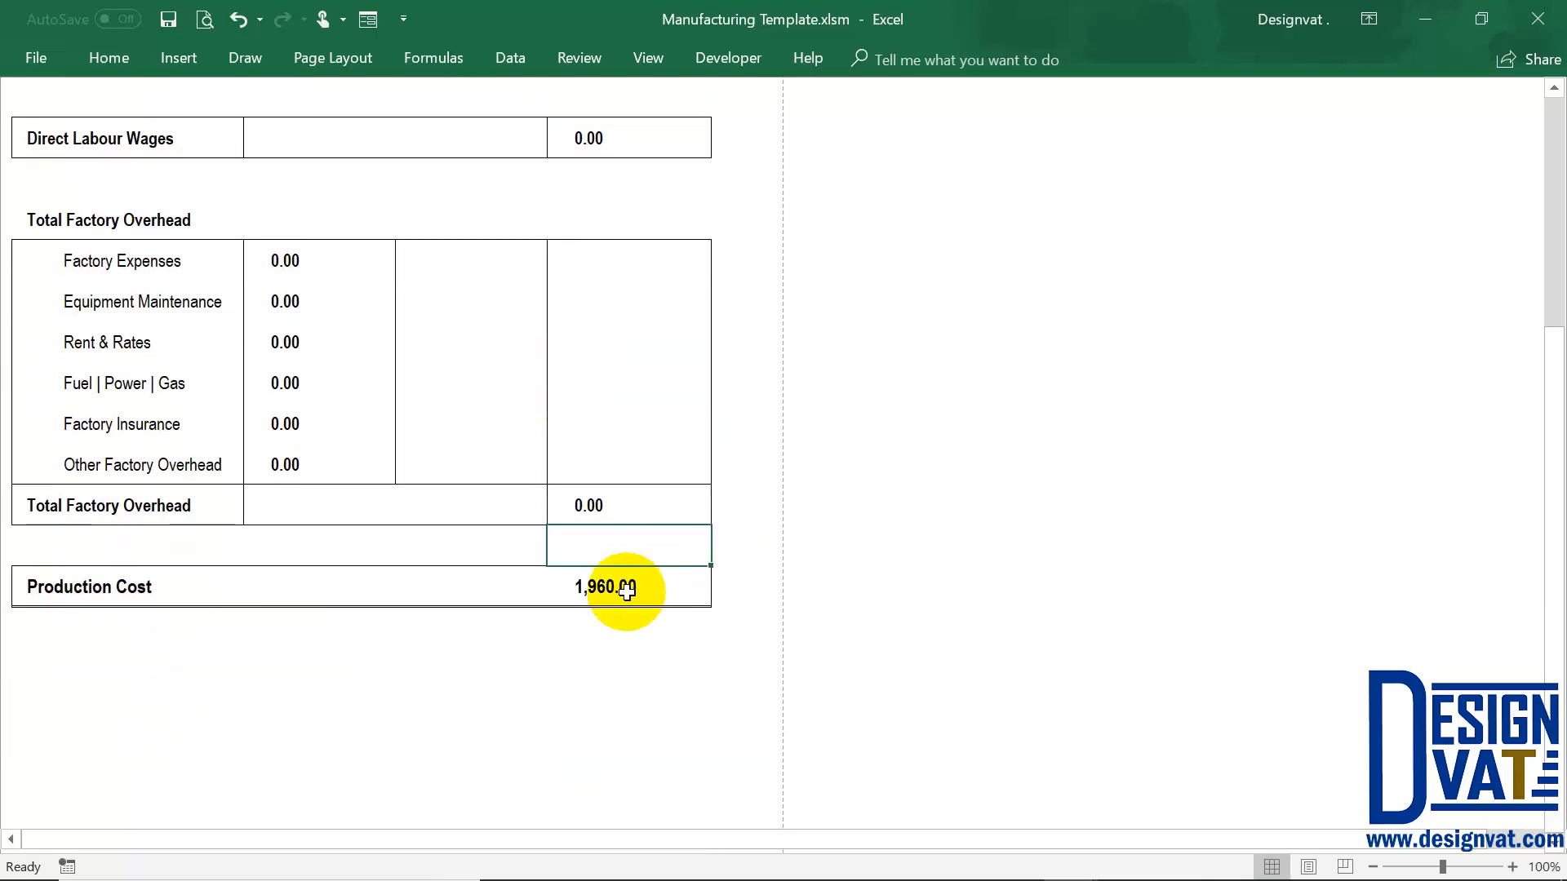
pyautogui.click(601, 578)
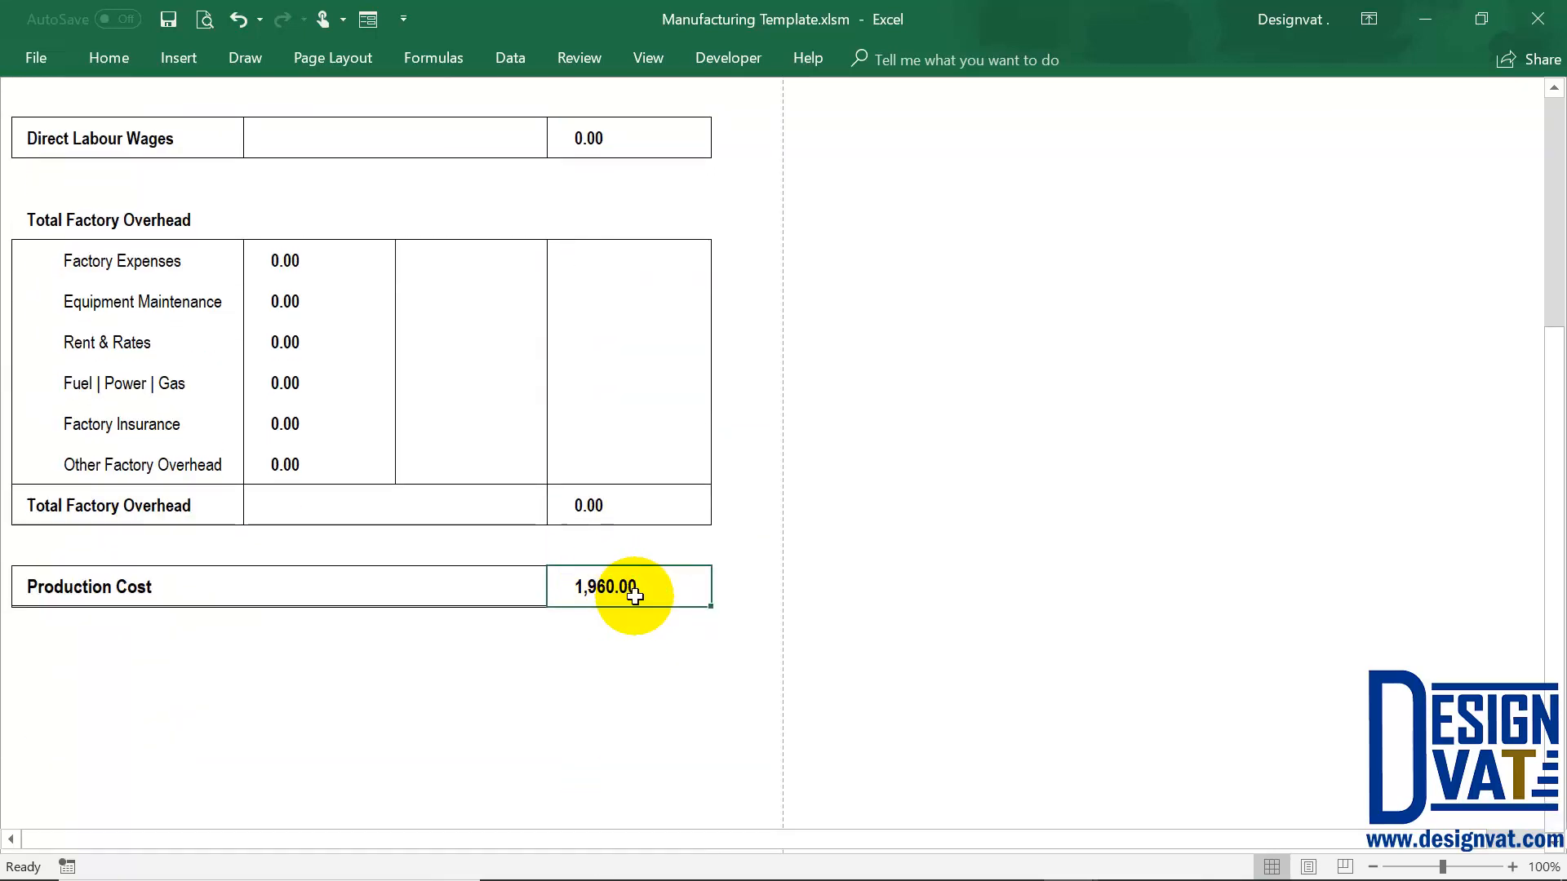
pyautogui.scroll(3, 627, 587)
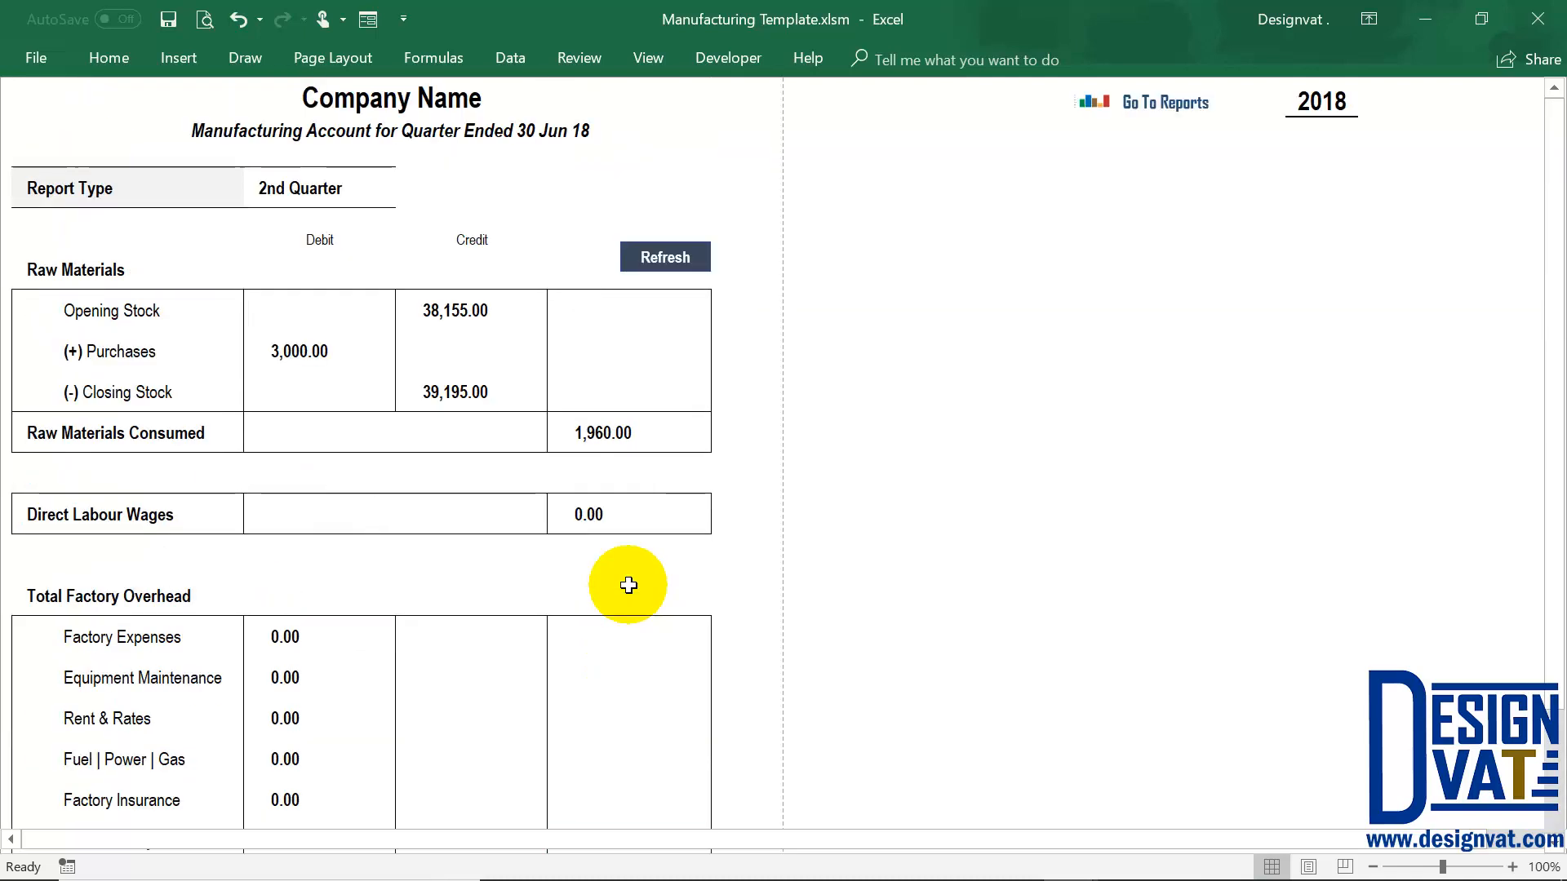
# View the report type options available for the manufacturing account
pyautogui.click(363, 194)
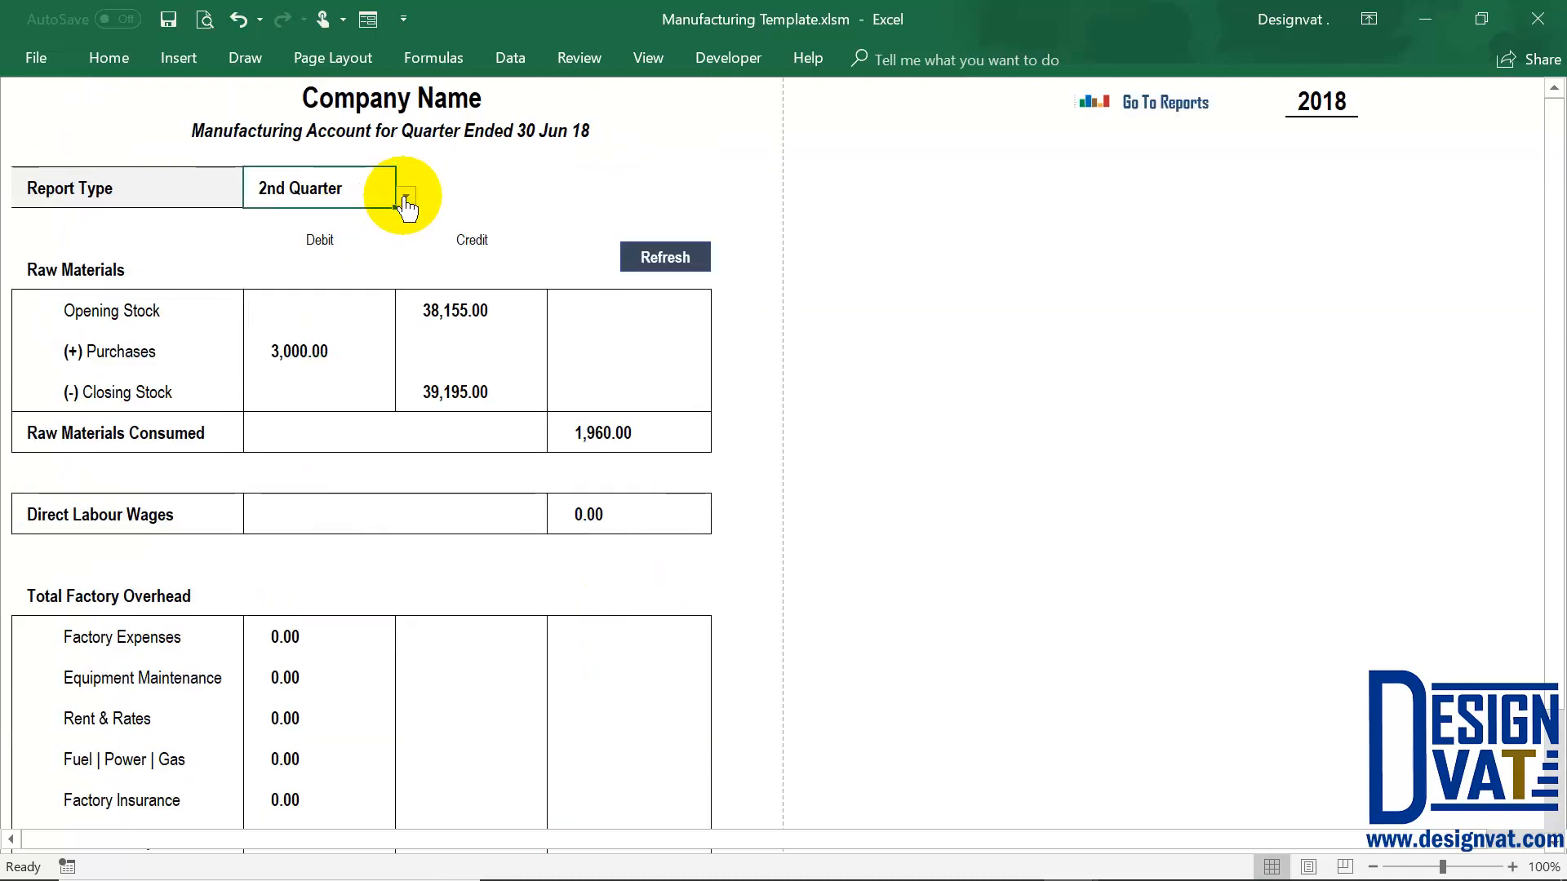
pyautogui.click(405, 197)
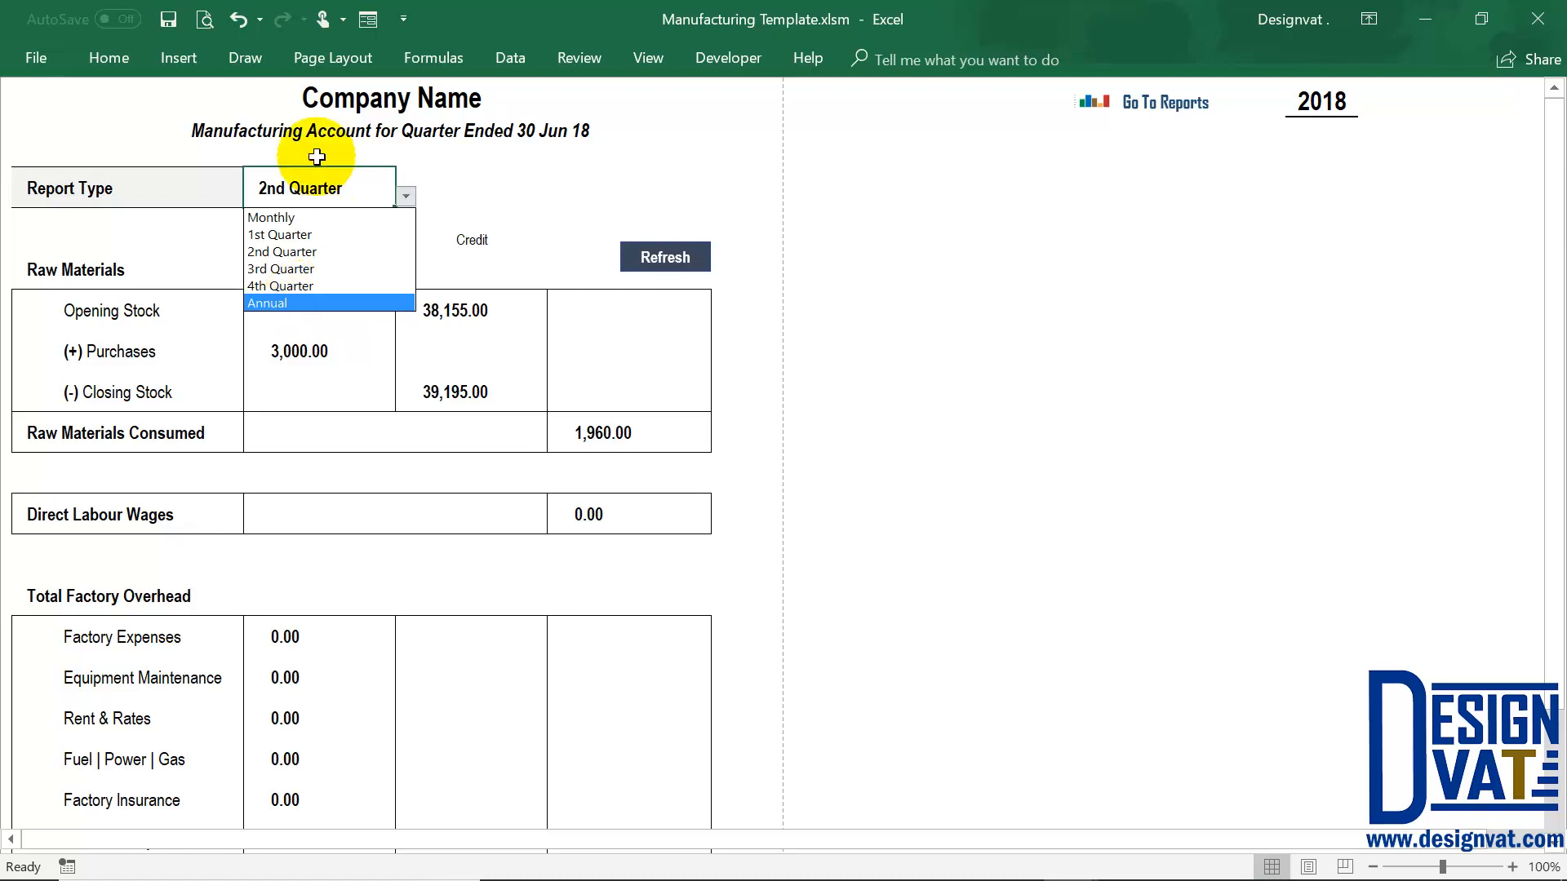
pyautogui.press('Escape')
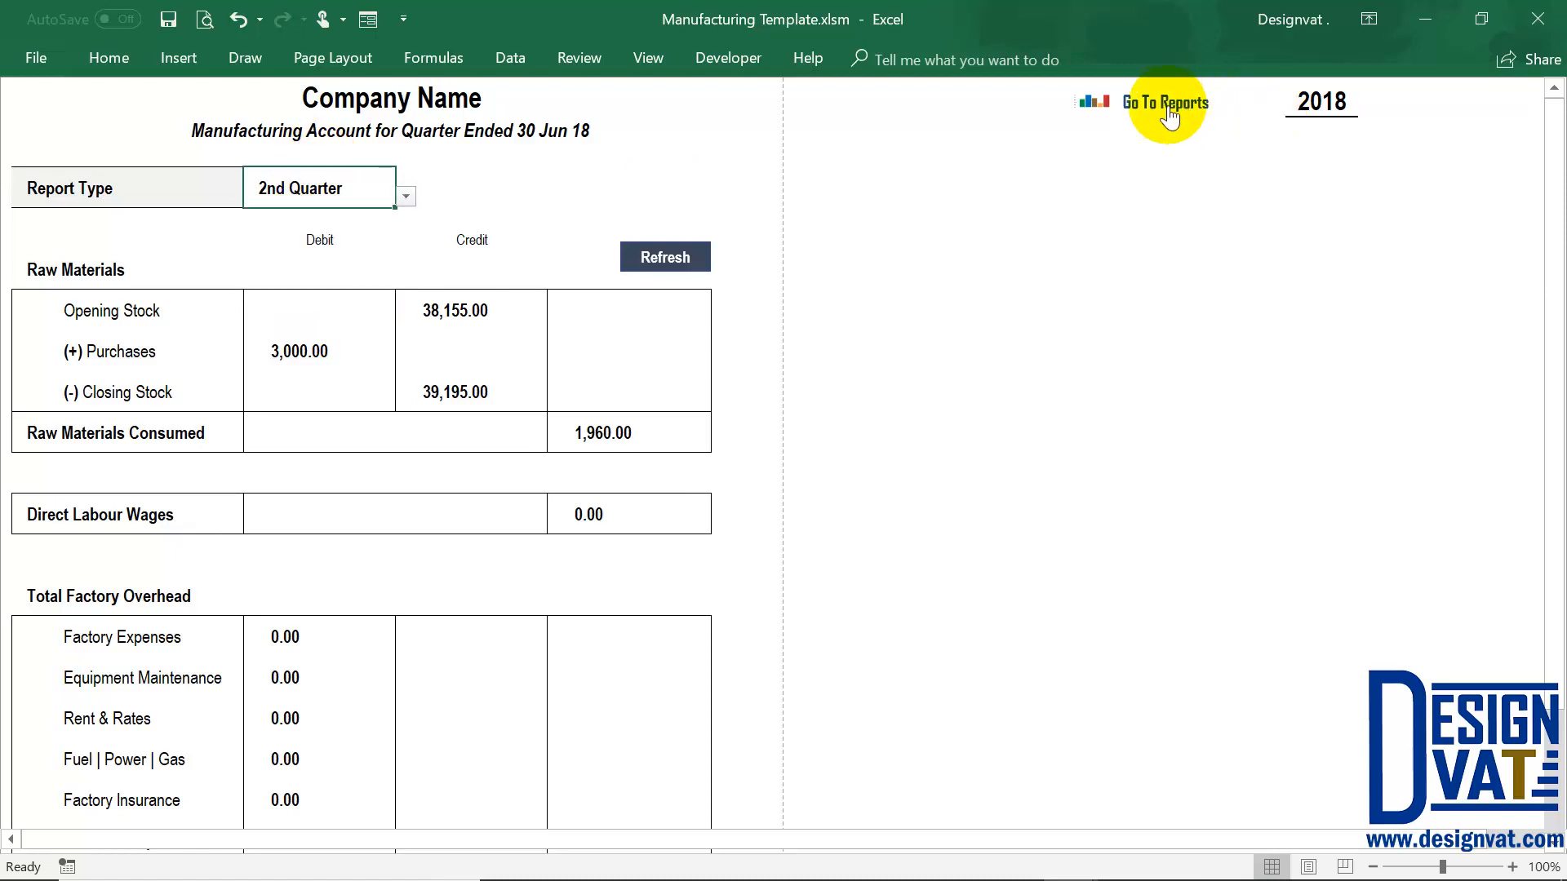
# Open the income statement and check which period its statement type covers
pyautogui.click(1105, 118)
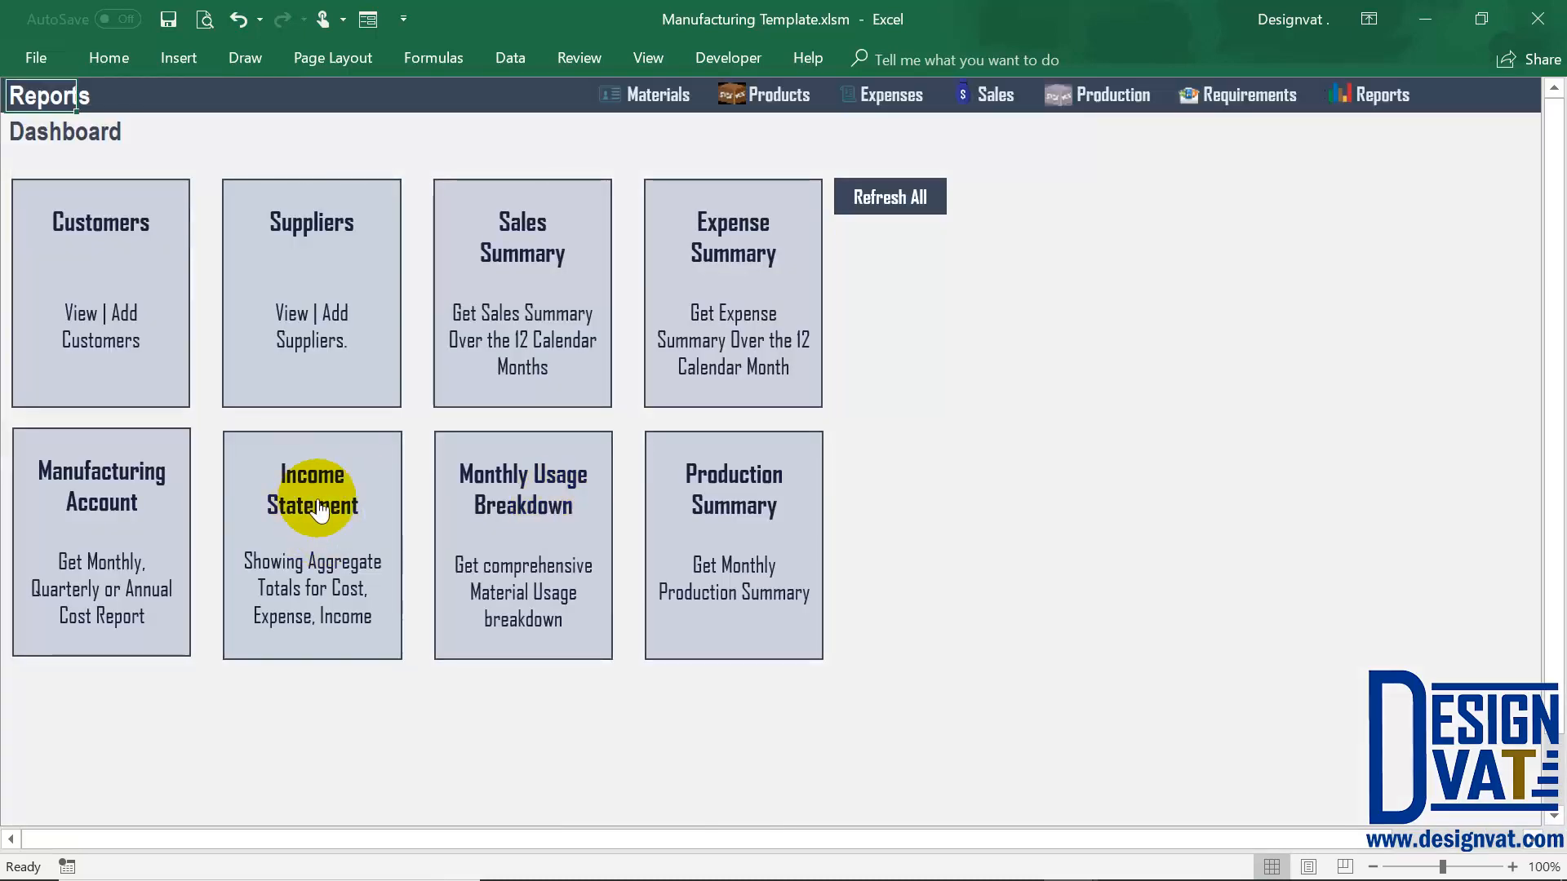
pyautogui.click(319, 510)
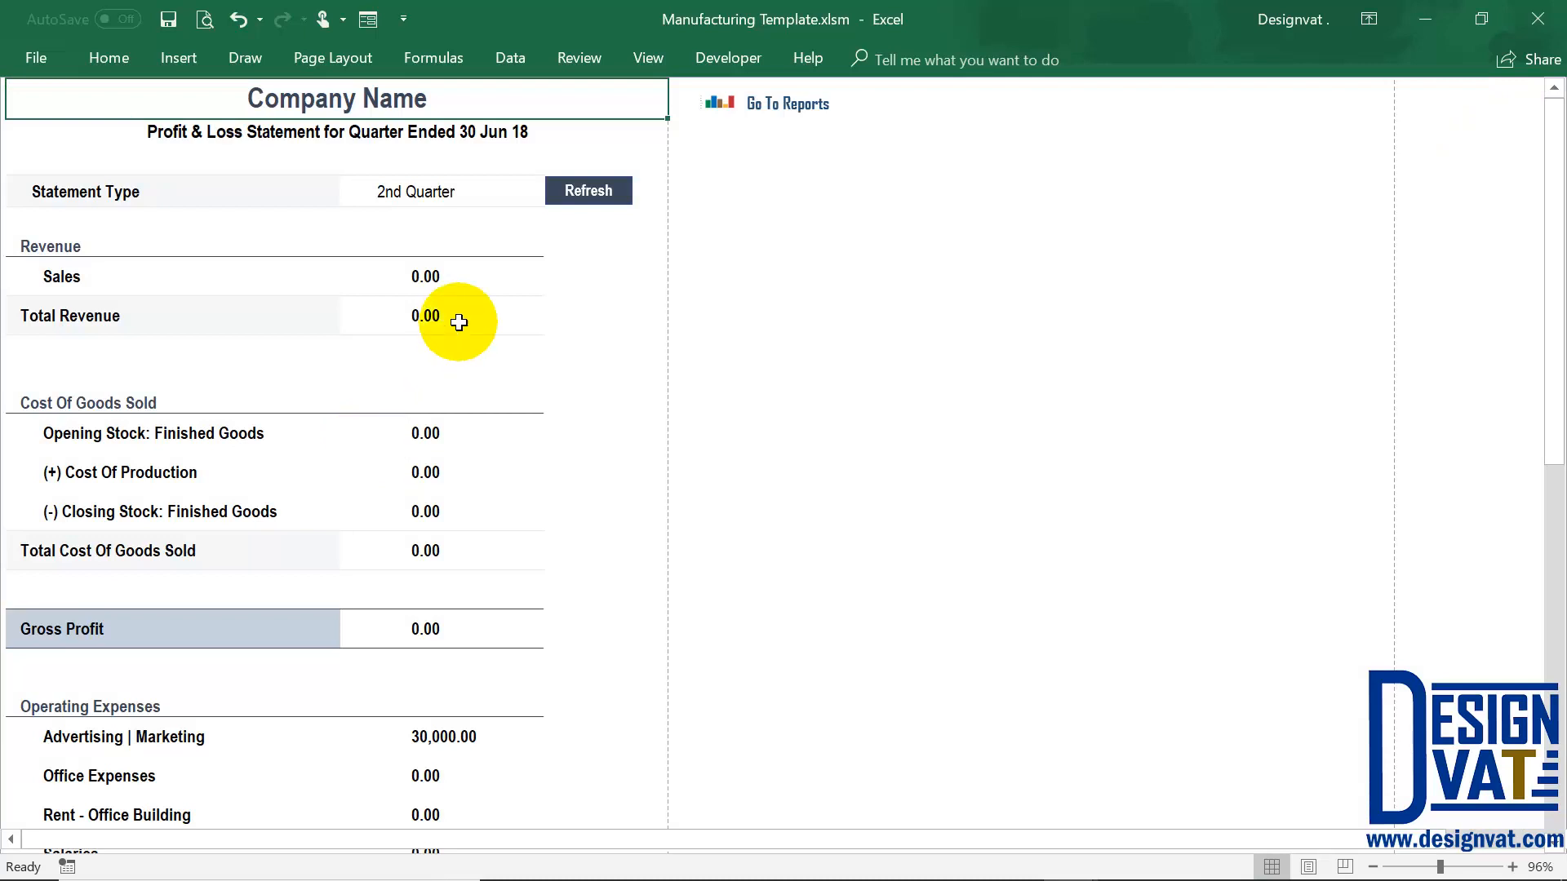
pyautogui.click(415, 194)
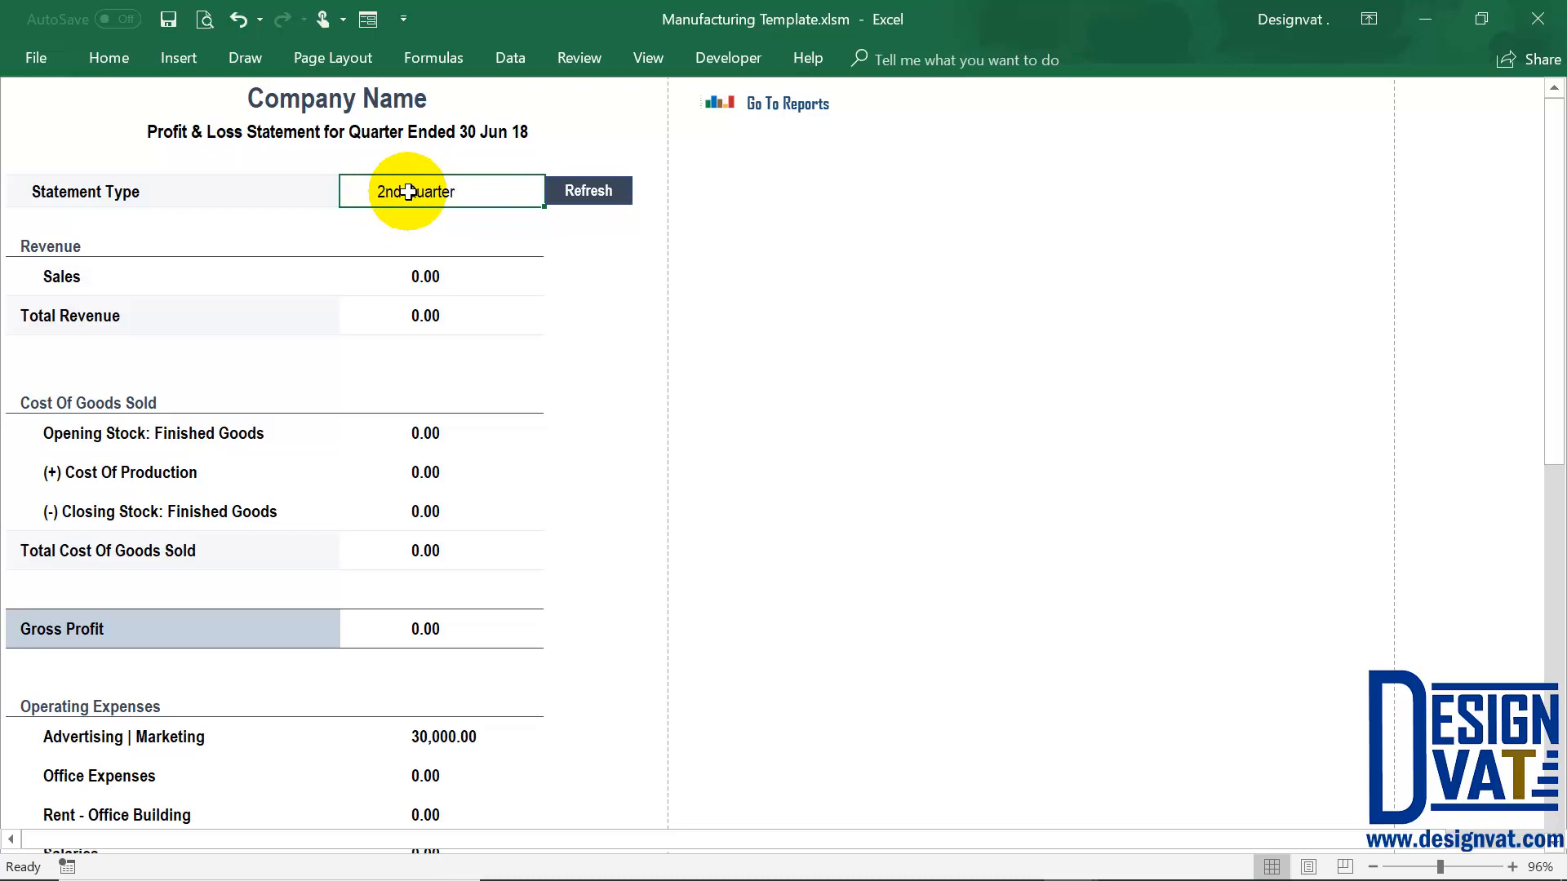
# Return to the manufacturing account, set its report type to 1st Quarter and refresh the figures
pyautogui.click(808, 106)
pyautogui.click(142, 591)
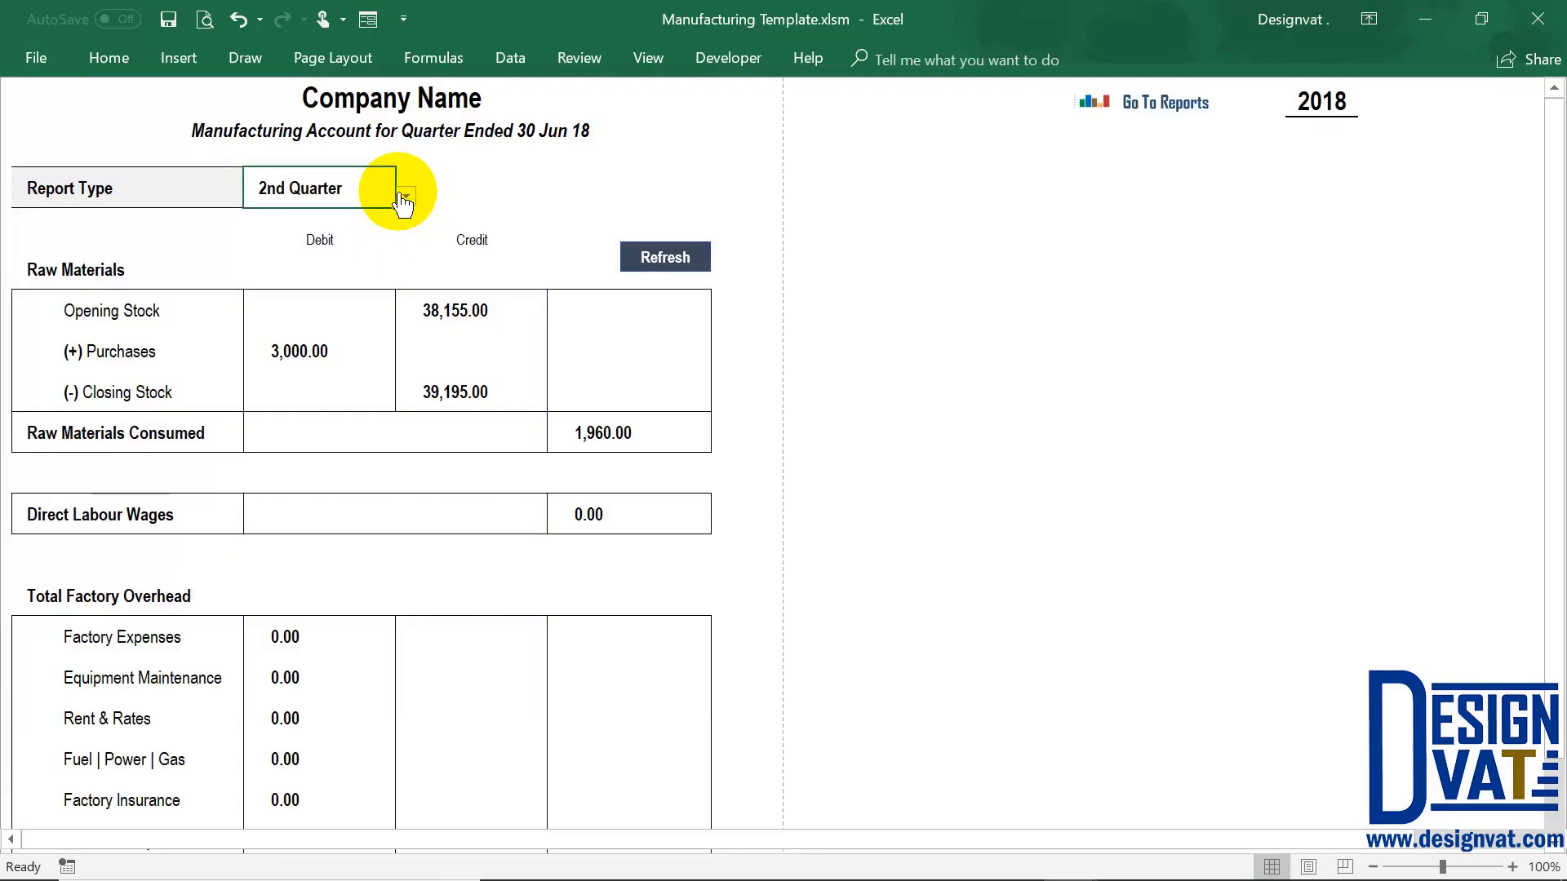
pyautogui.click(403, 198)
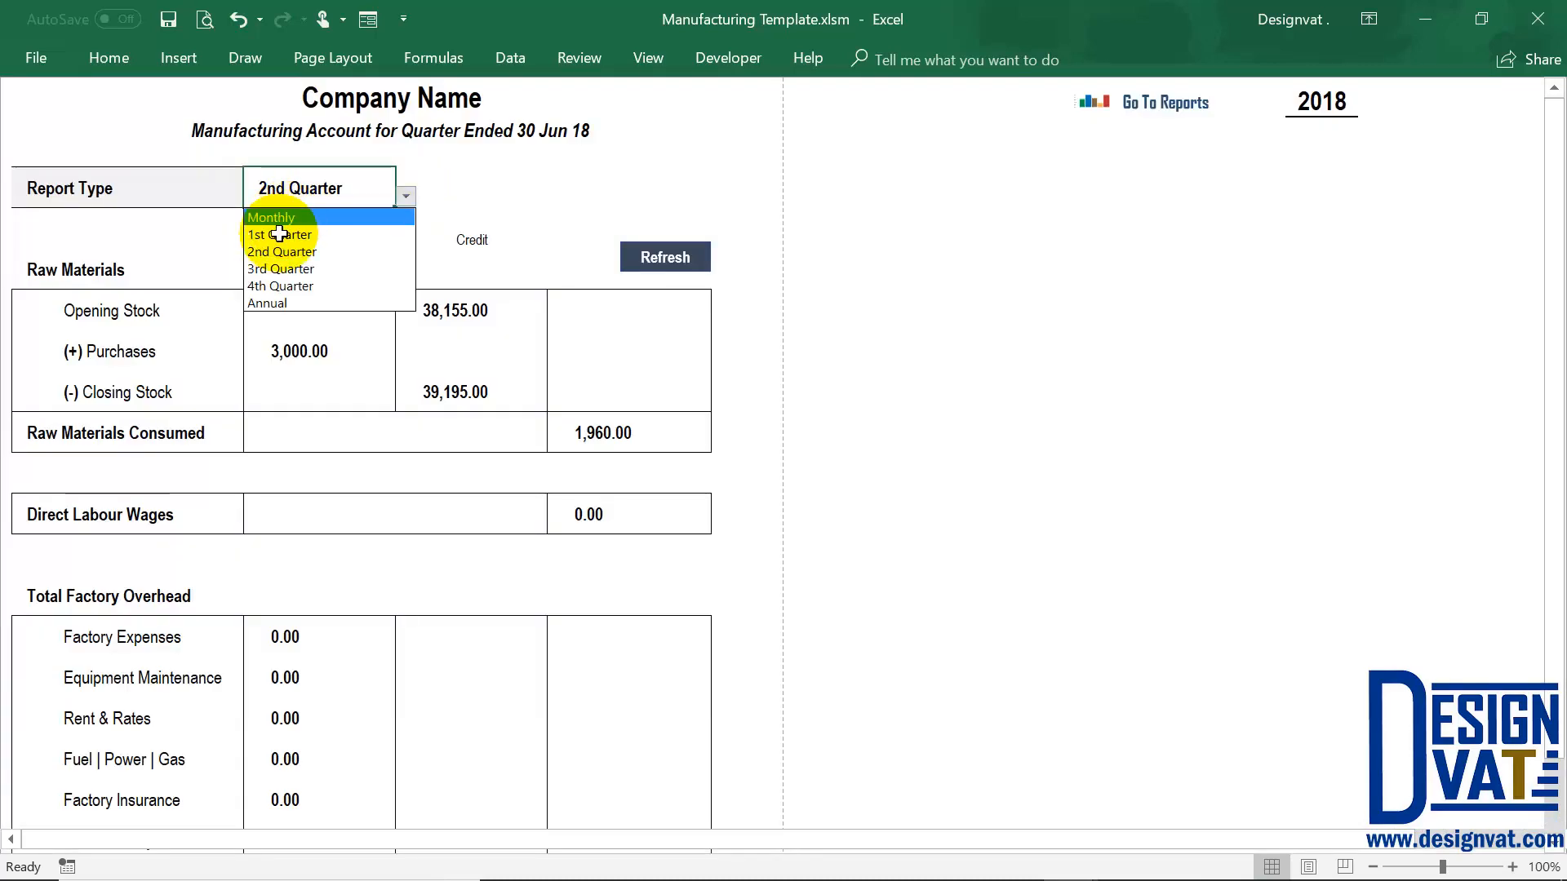
pyautogui.click(255, 227)
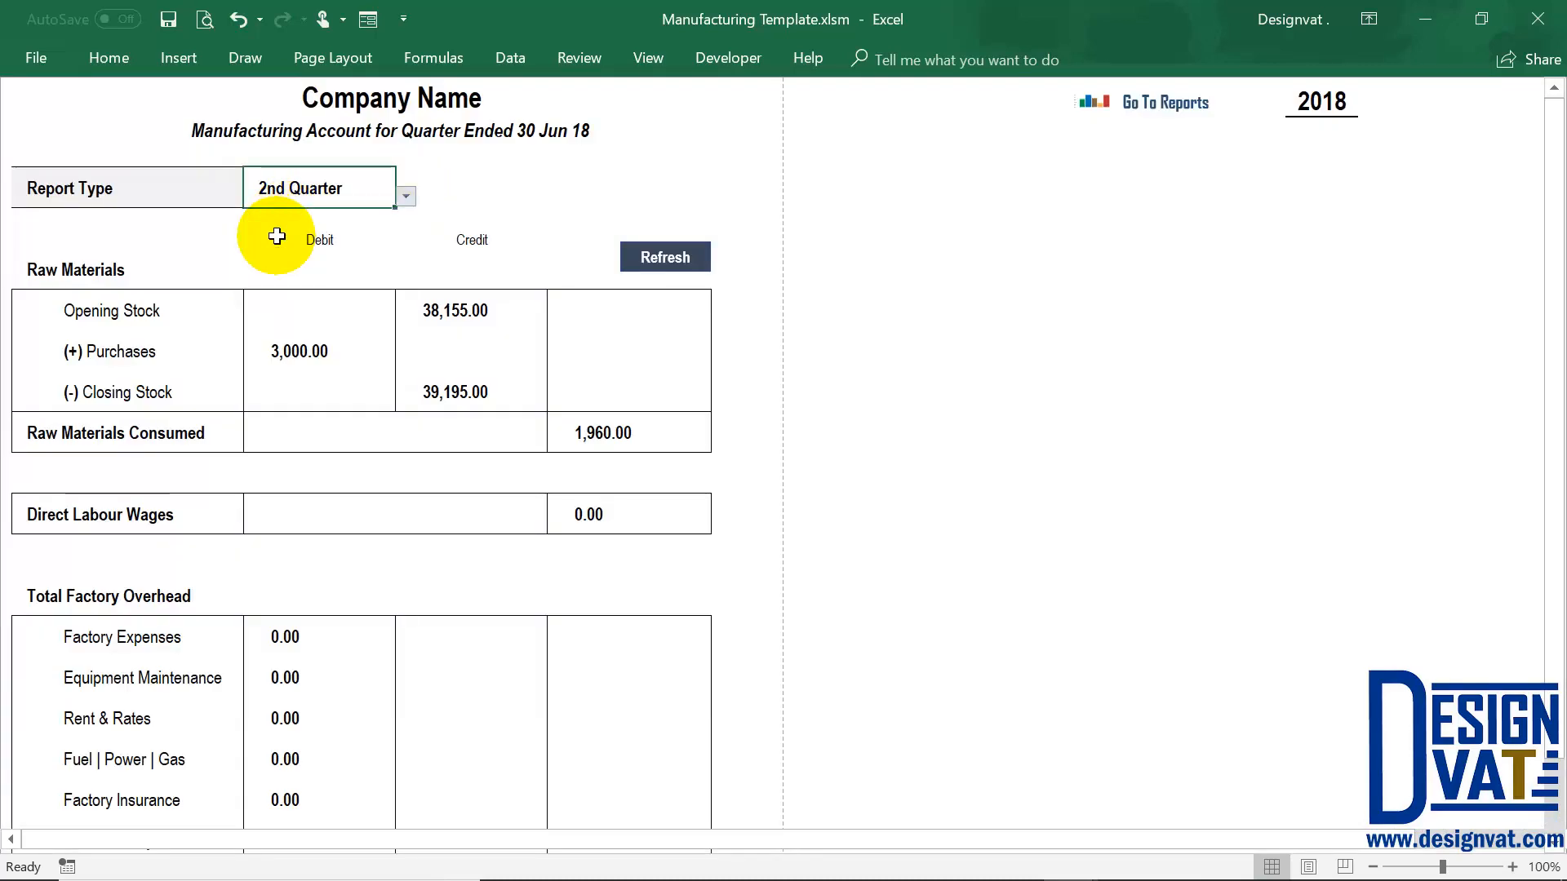
pyautogui.click(683, 259)
# Open the 1st Quarter income statement, check its Cost Of Production line and refresh the statement
pyautogui.click(1164, 108)
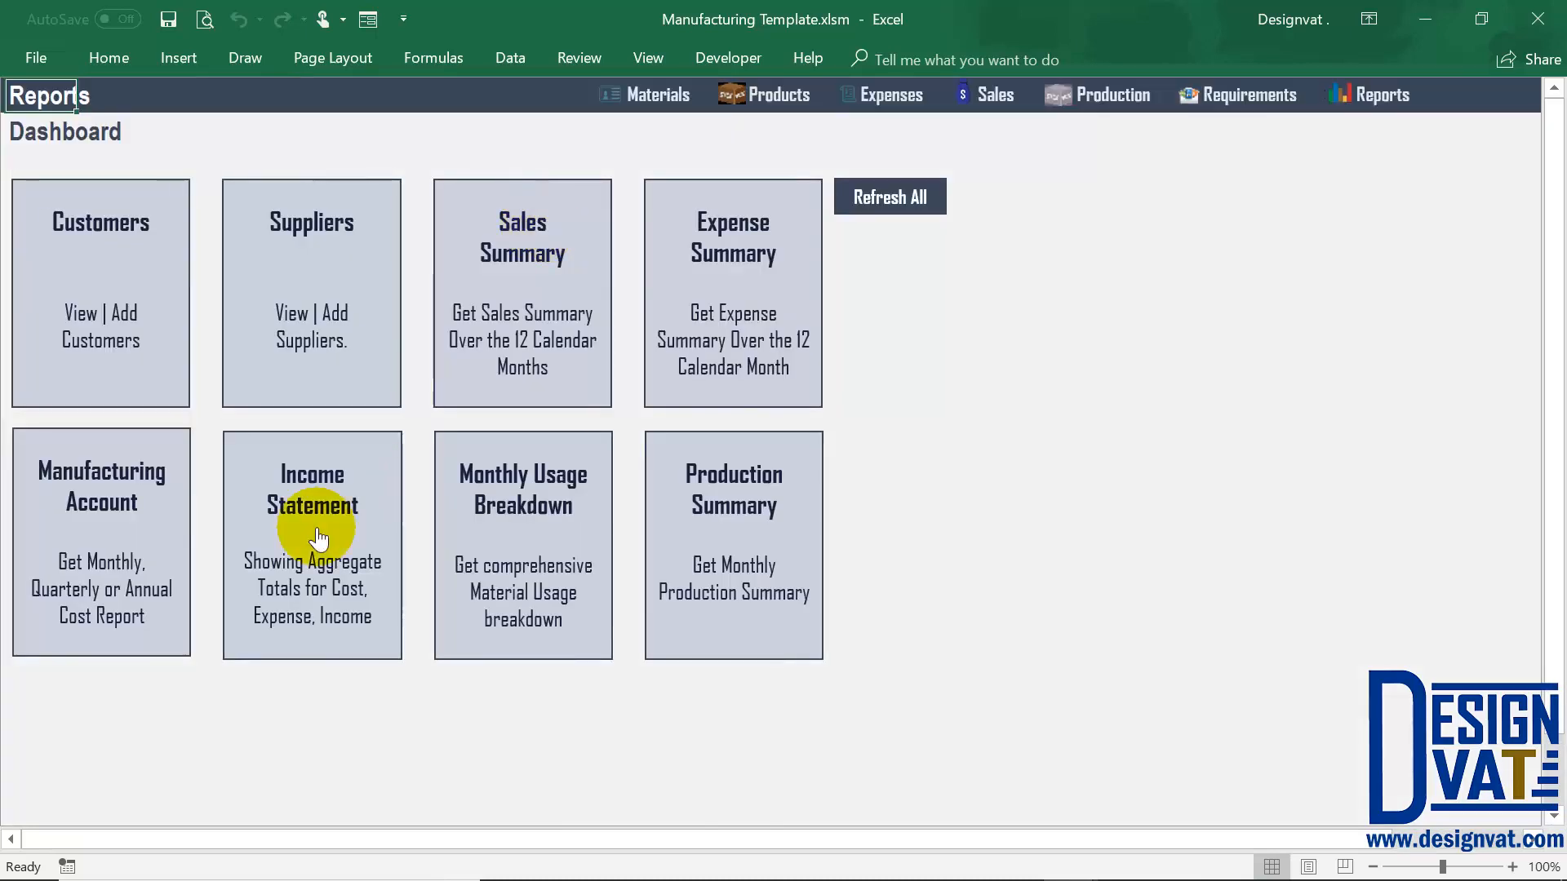
pyautogui.click(314, 523)
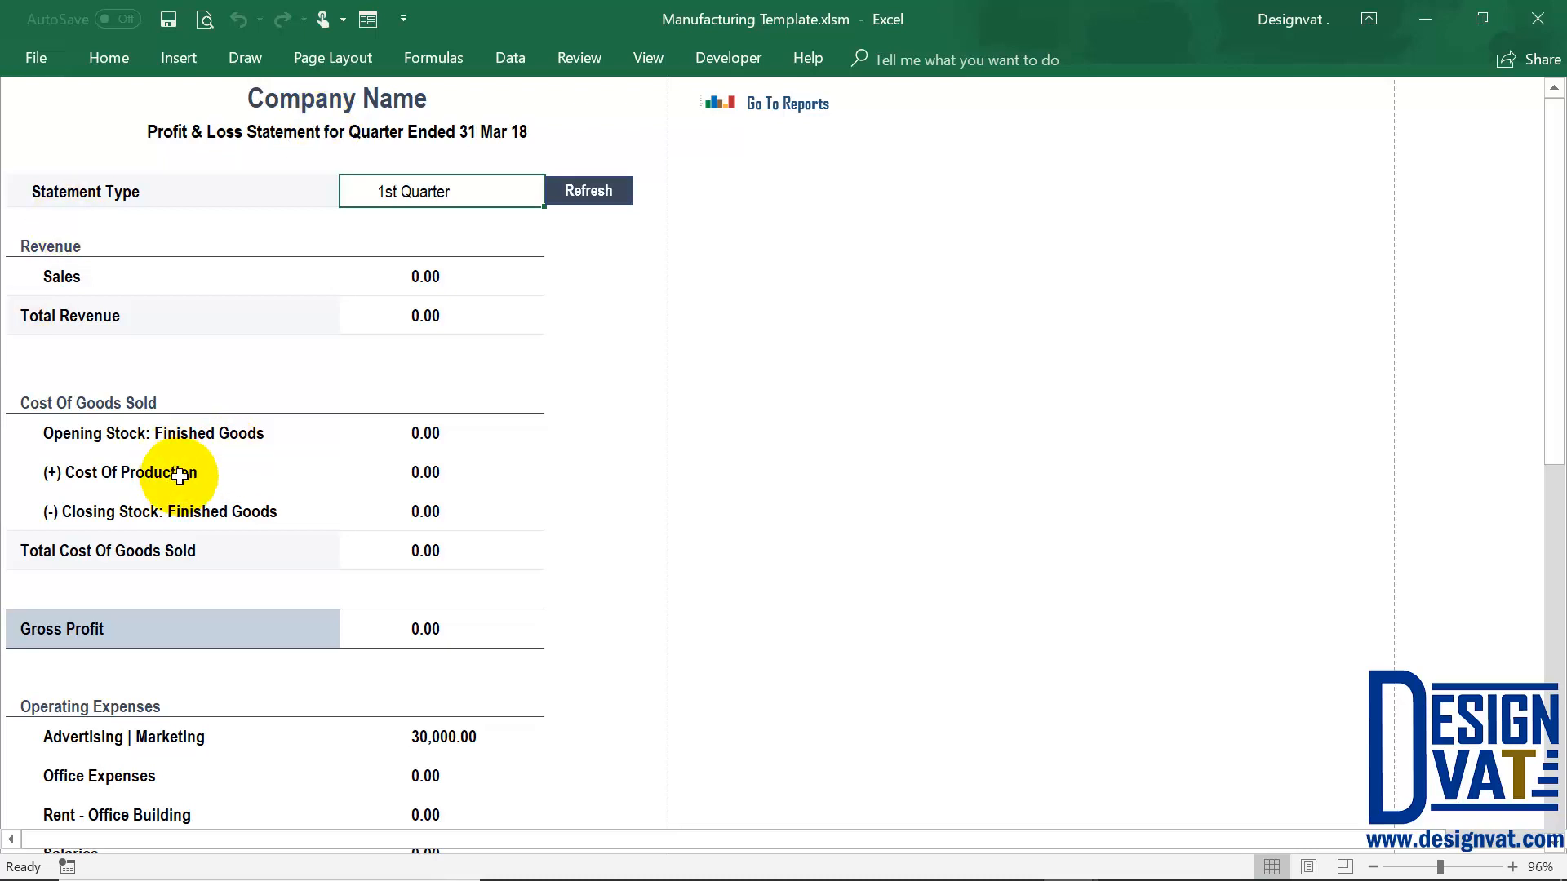
pyautogui.click(326, 476)
pyautogui.moveTo(363, 480); pyautogui.dragTo(398, 483)
pyautogui.click(417, 474)
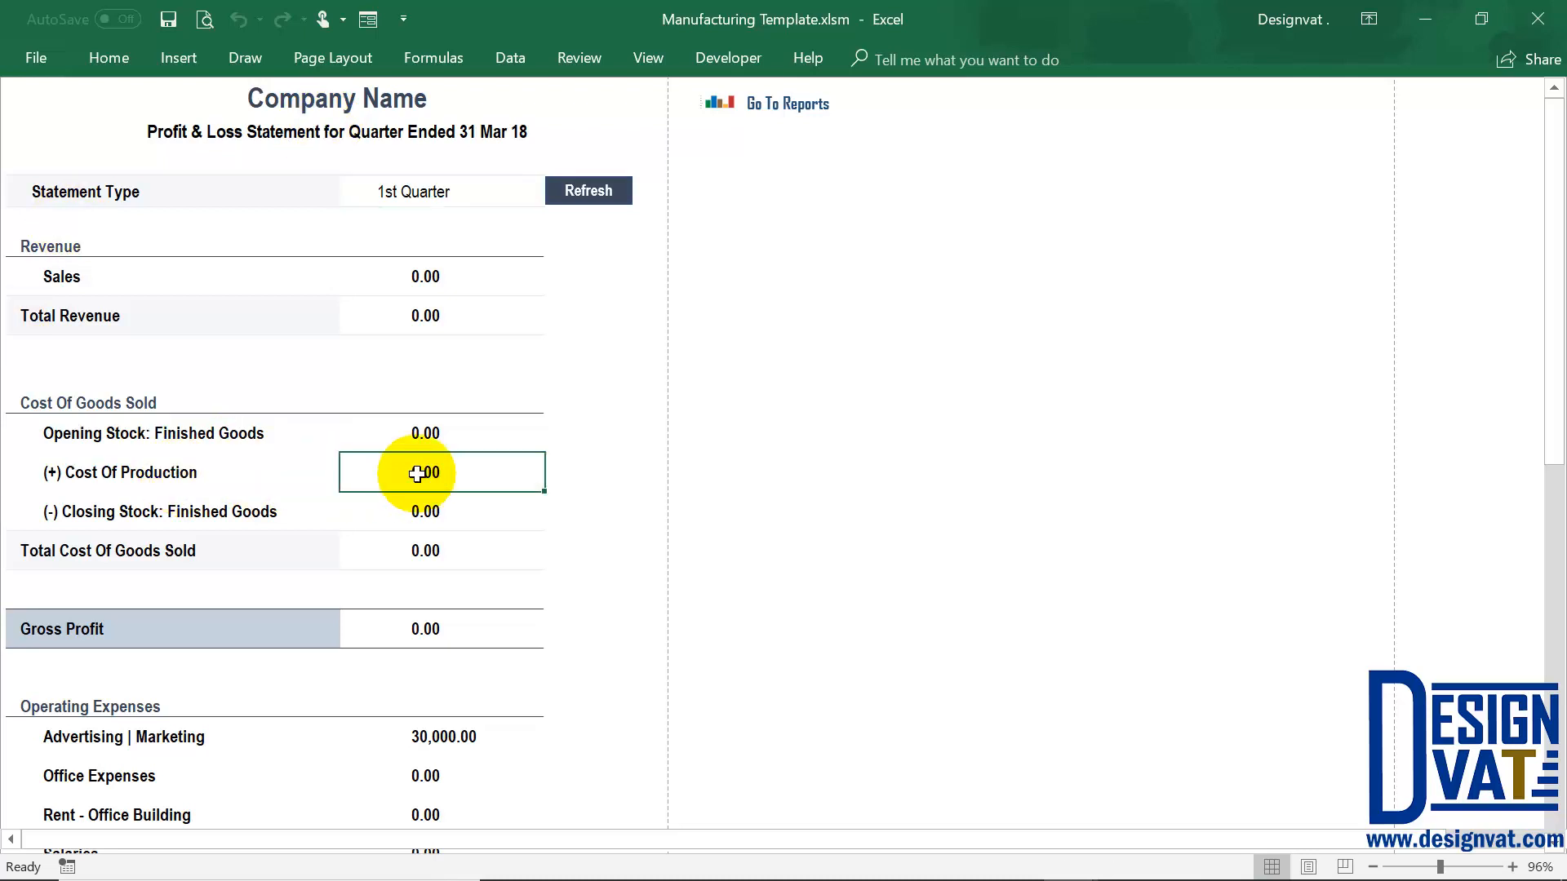
pyautogui.click(577, 193)
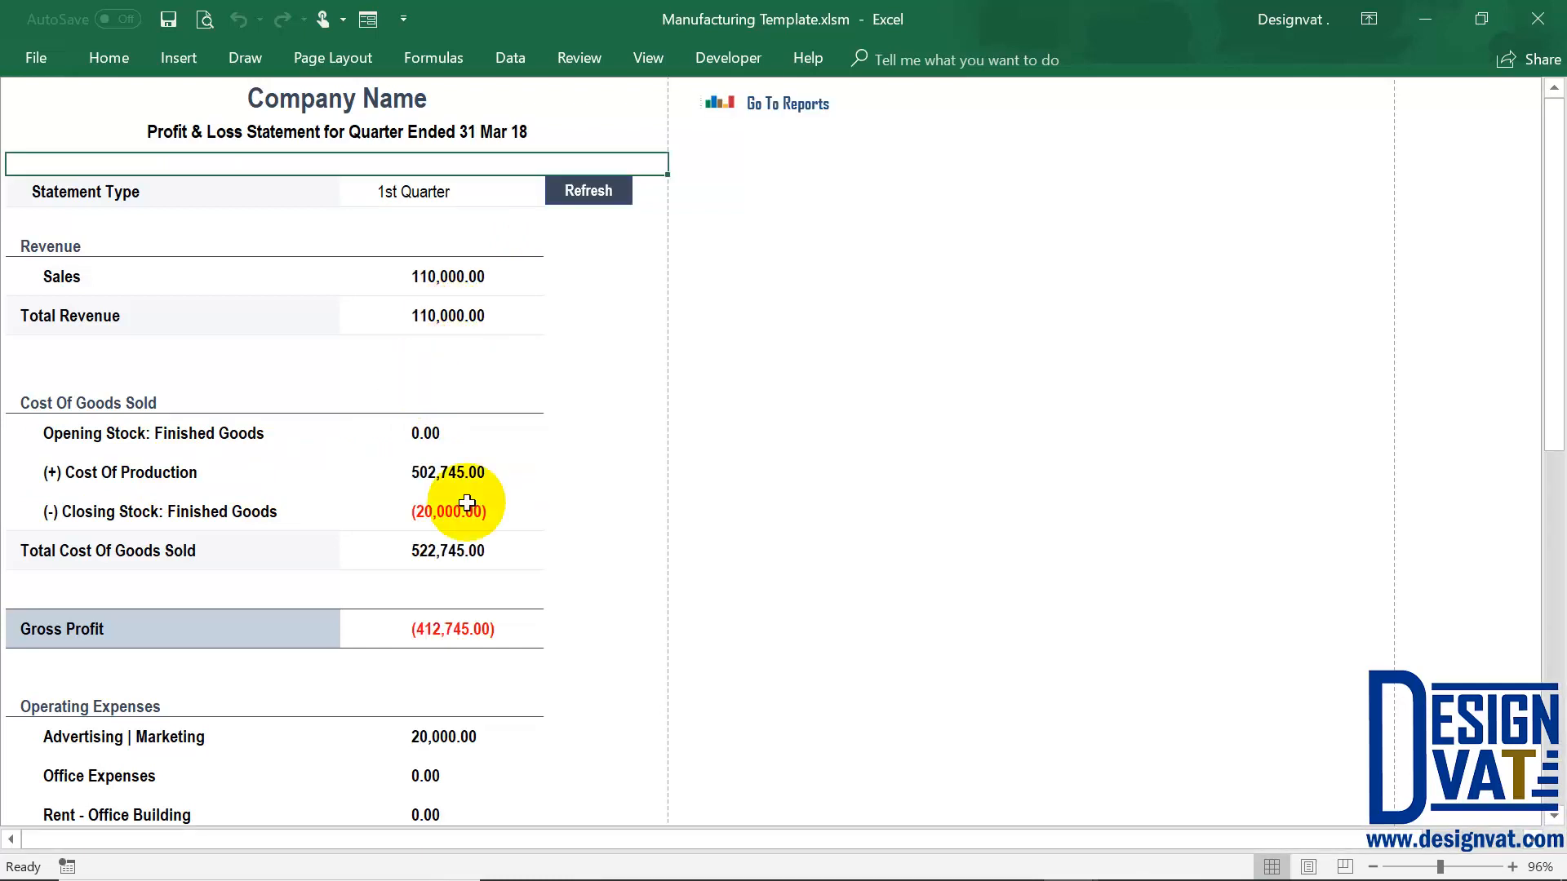
# Check the Sales amount under Revenue against the statement period of the income statement
pyautogui.click(131, 282)
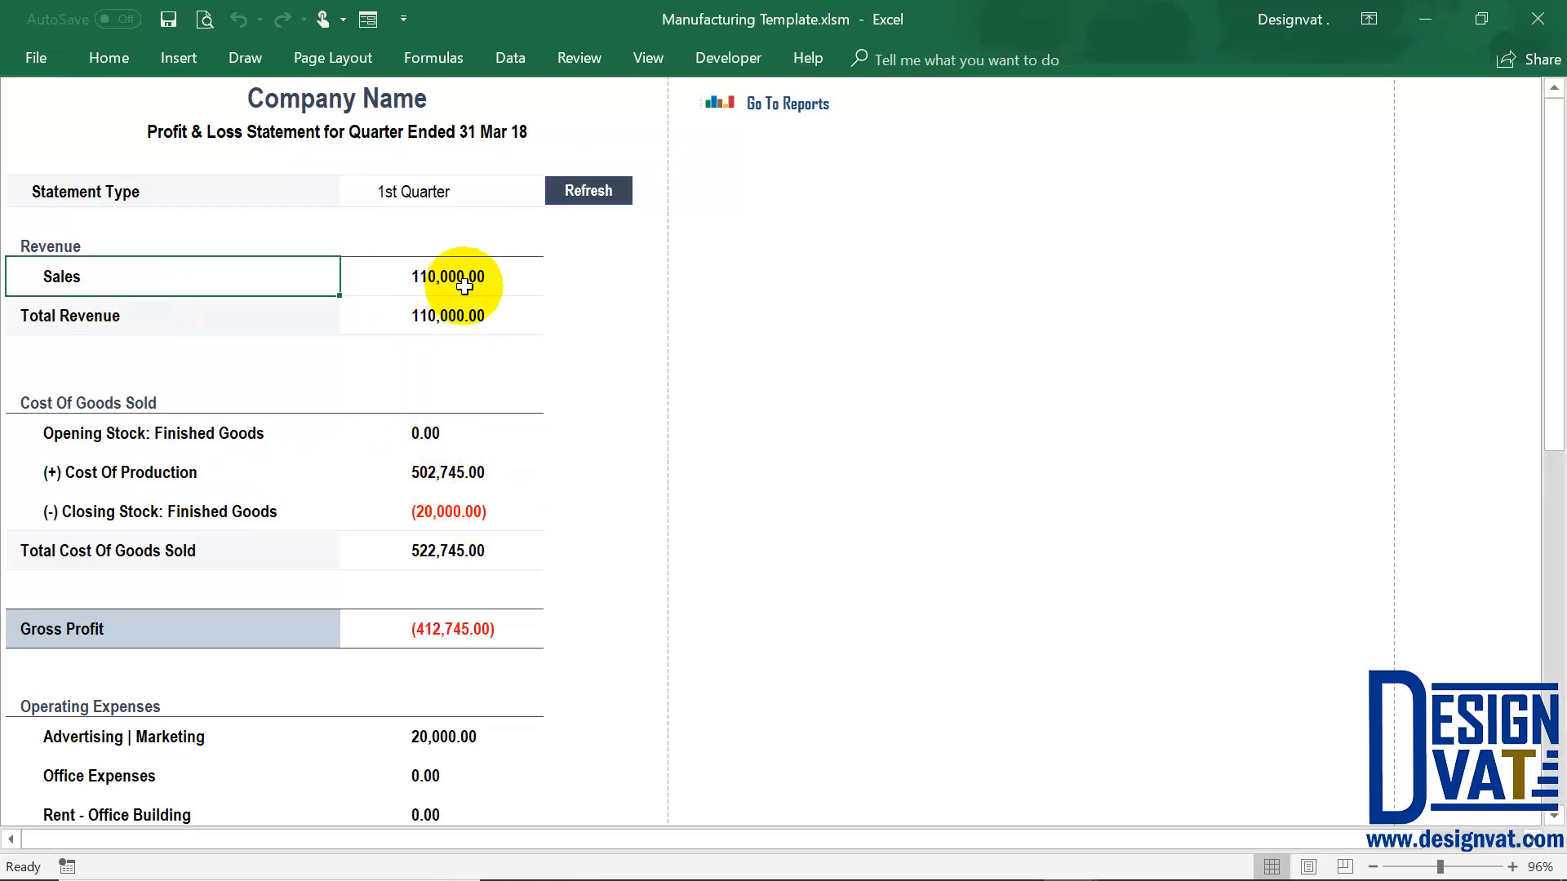
pyautogui.click(465, 283)
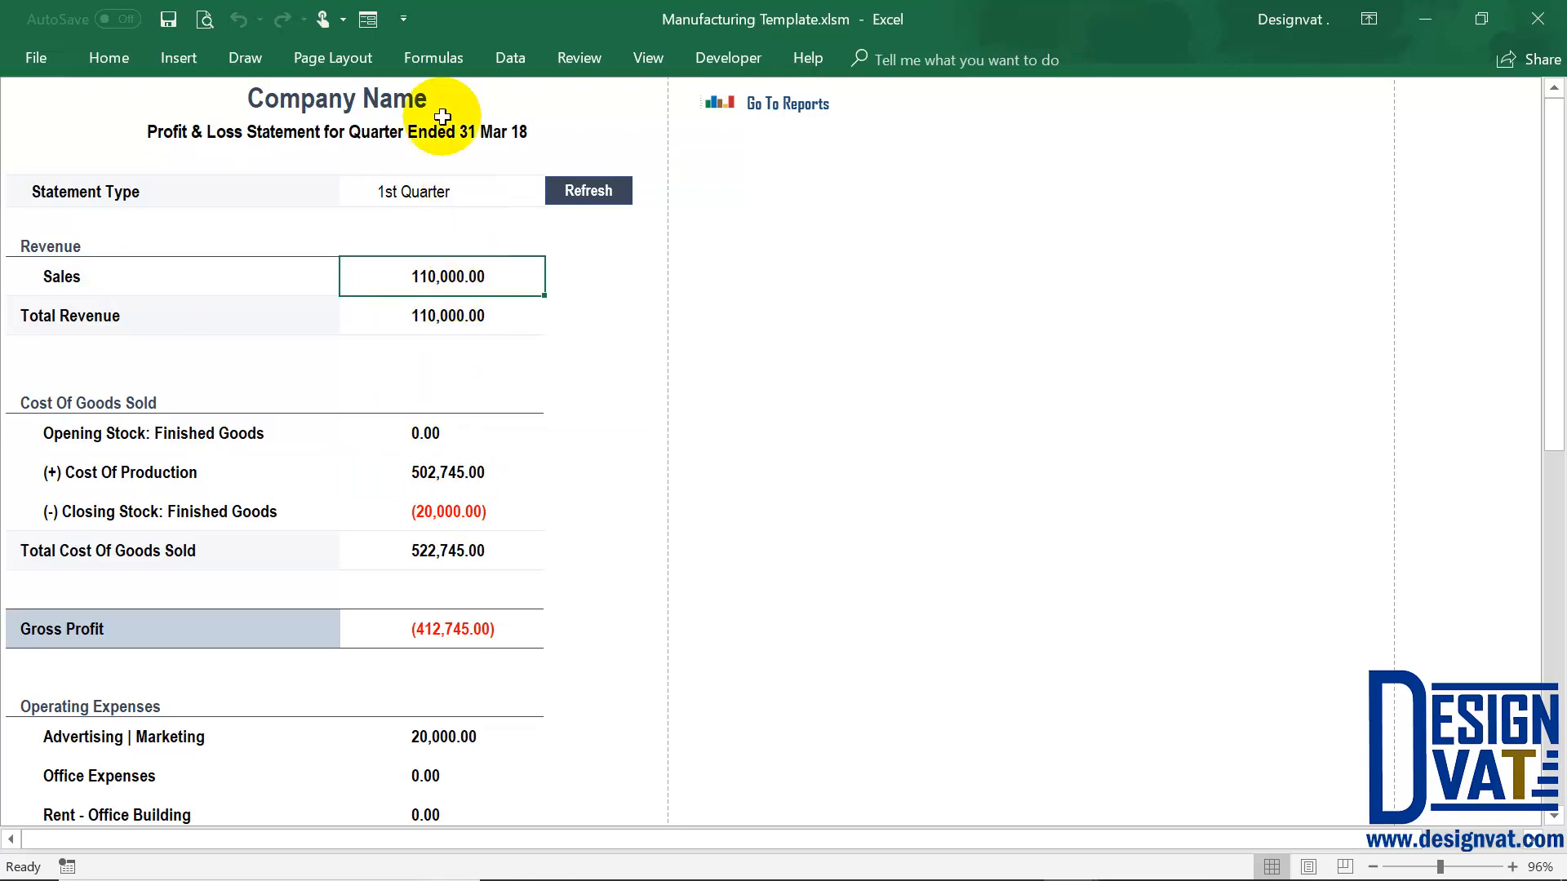
pyautogui.click(411, 195)
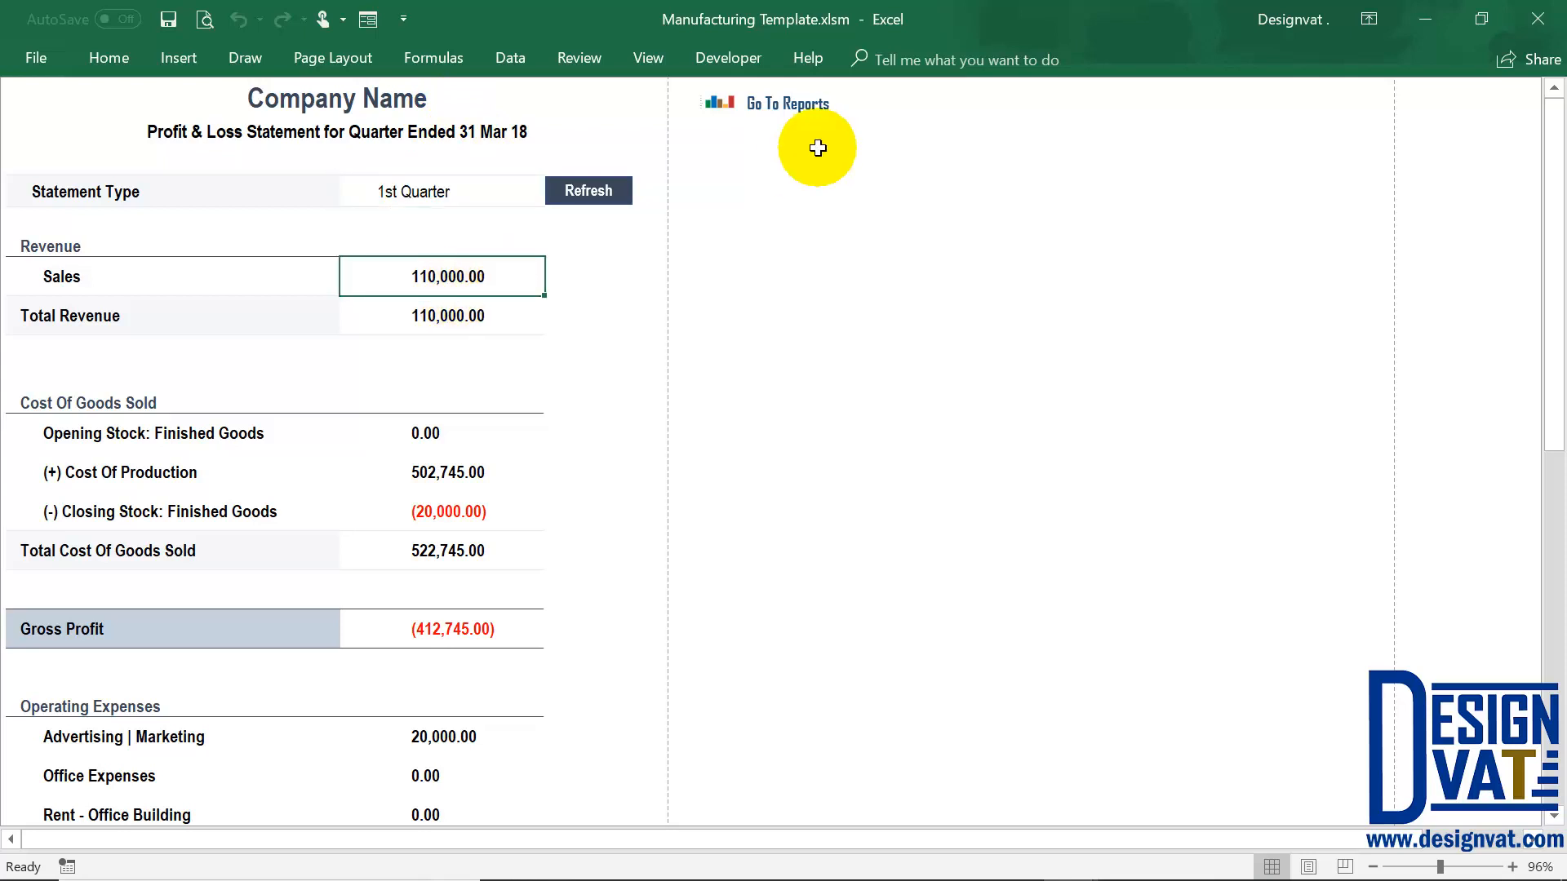
# Open the sales records and select the dates of all four entries to check which quarter they fall in
pyautogui.click(789, 104)
pyautogui.click(996, 116)
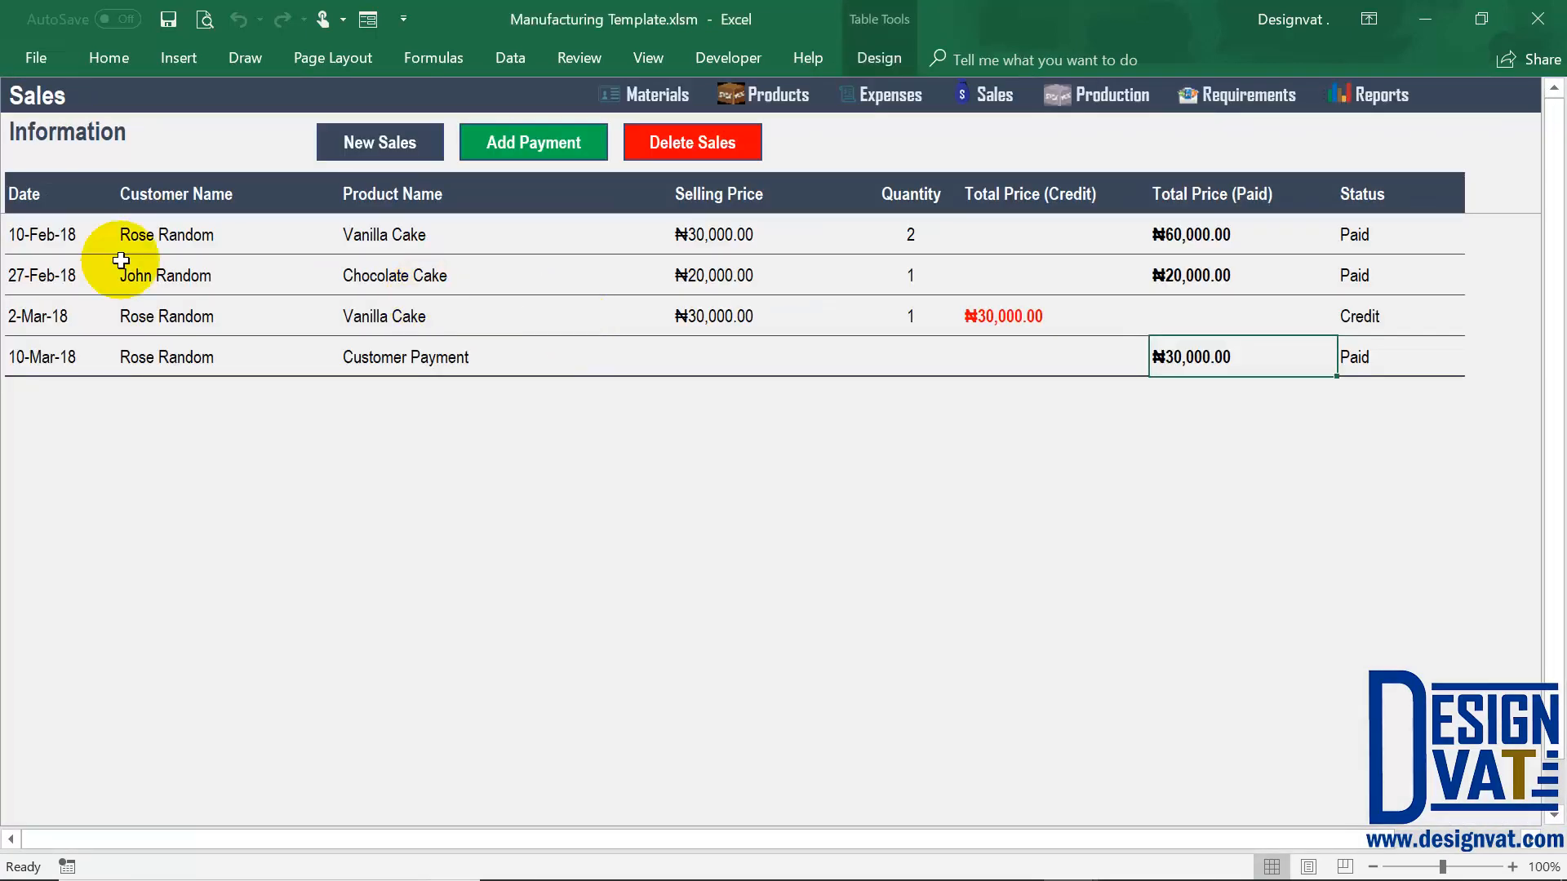
pyautogui.moveTo(70, 232); pyautogui.dragTo(49, 351)
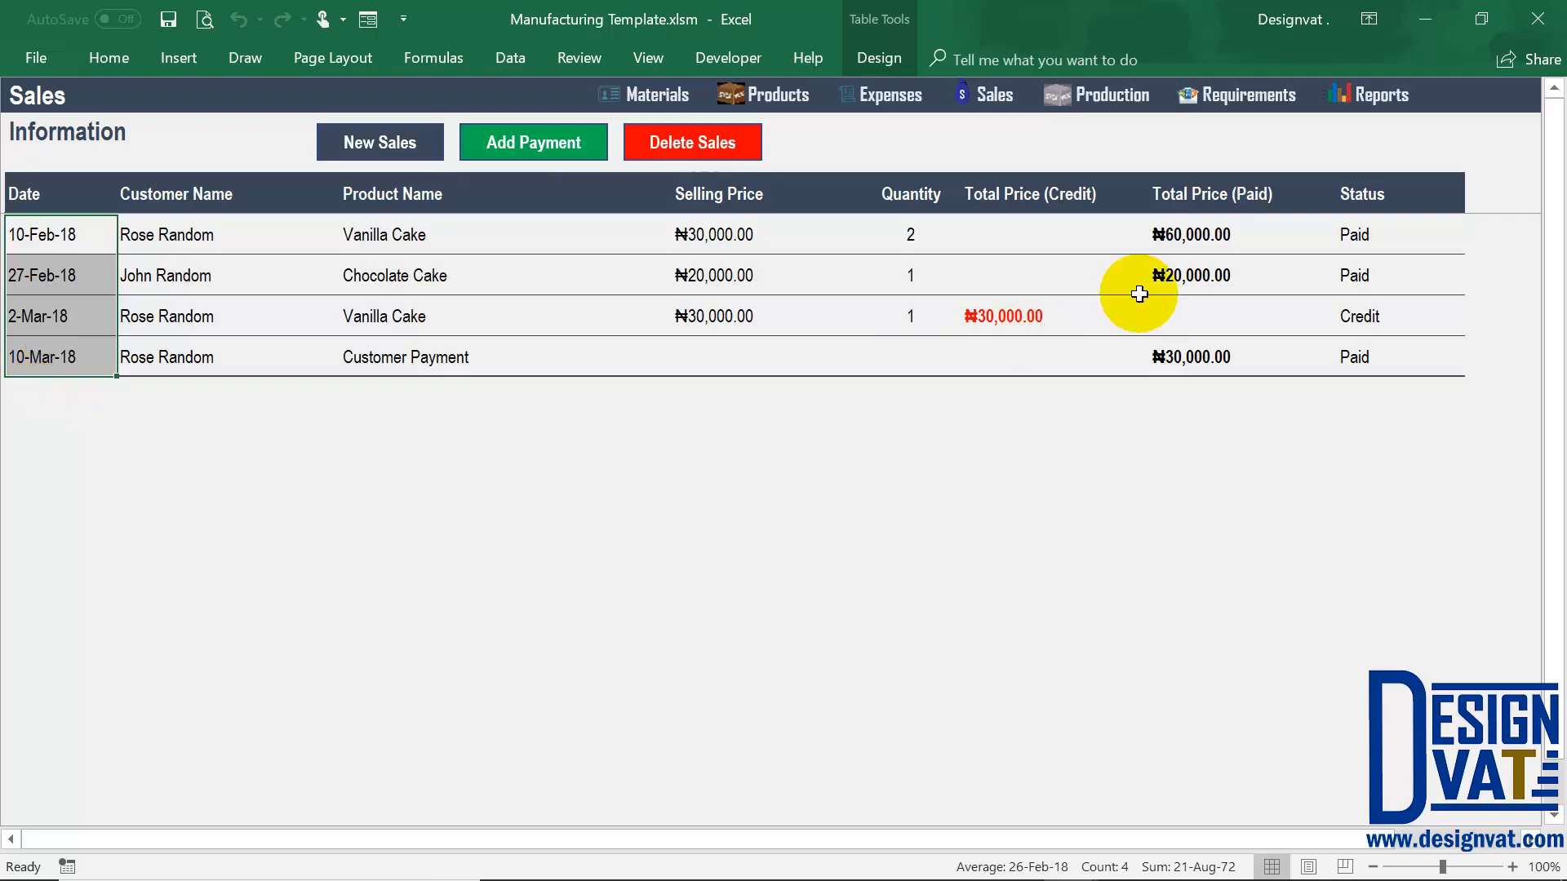
# Select the paid totals of the first two sales and the credit total of the 2-Mar-18 sale to check their sum
pyautogui.moveTo(1175, 244); pyautogui.dragTo(1156, 286)
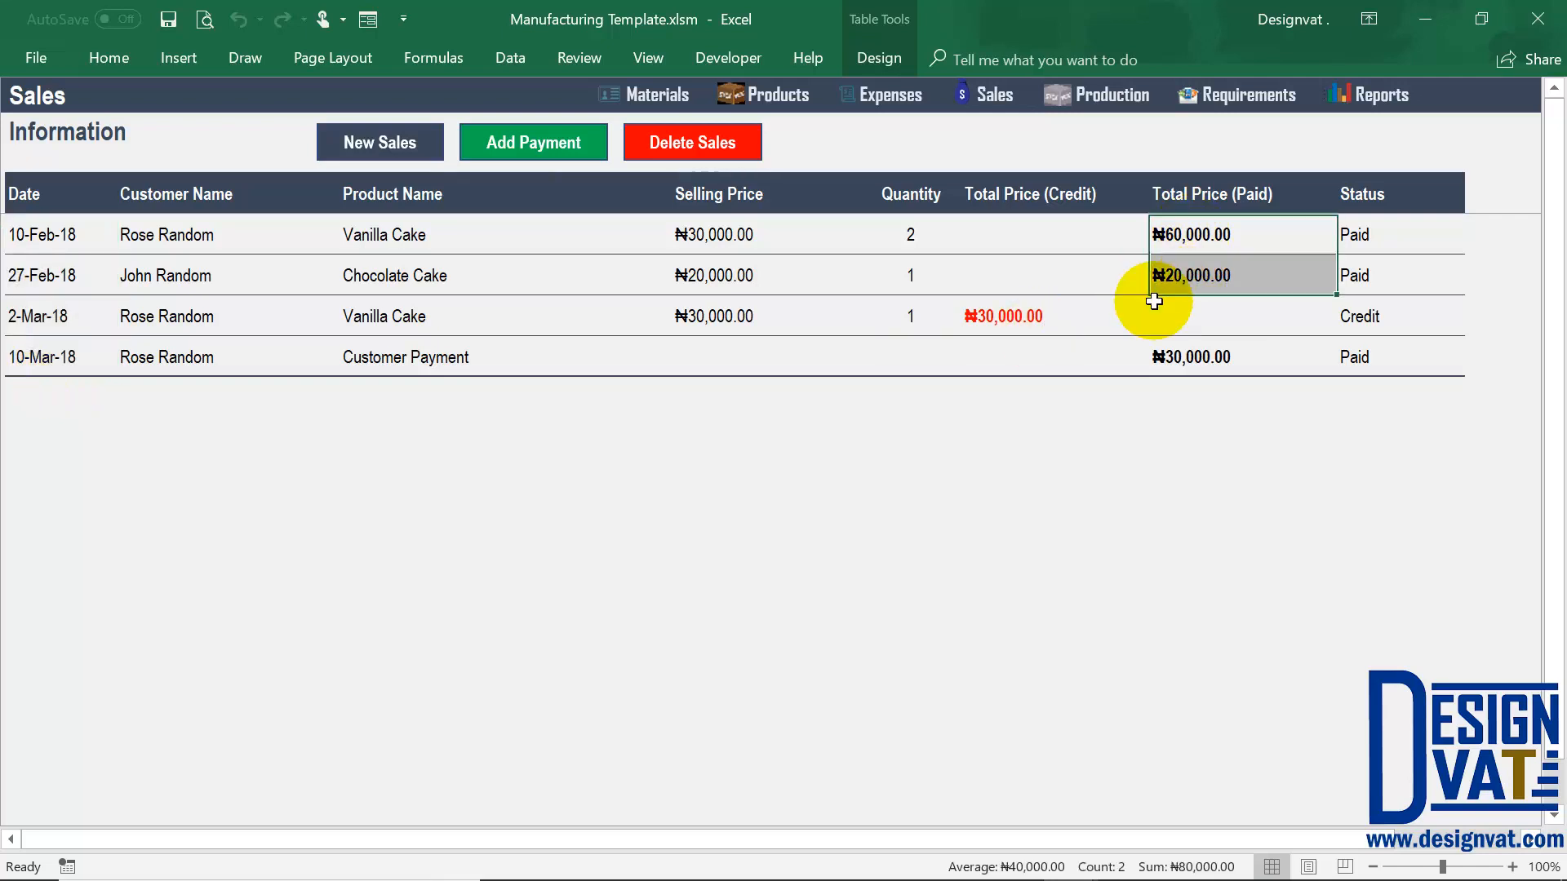
pyautogui.keyDown('ctrl'); pyautogui.click(1042, 315); pyautogui.keyUp('ctrl')
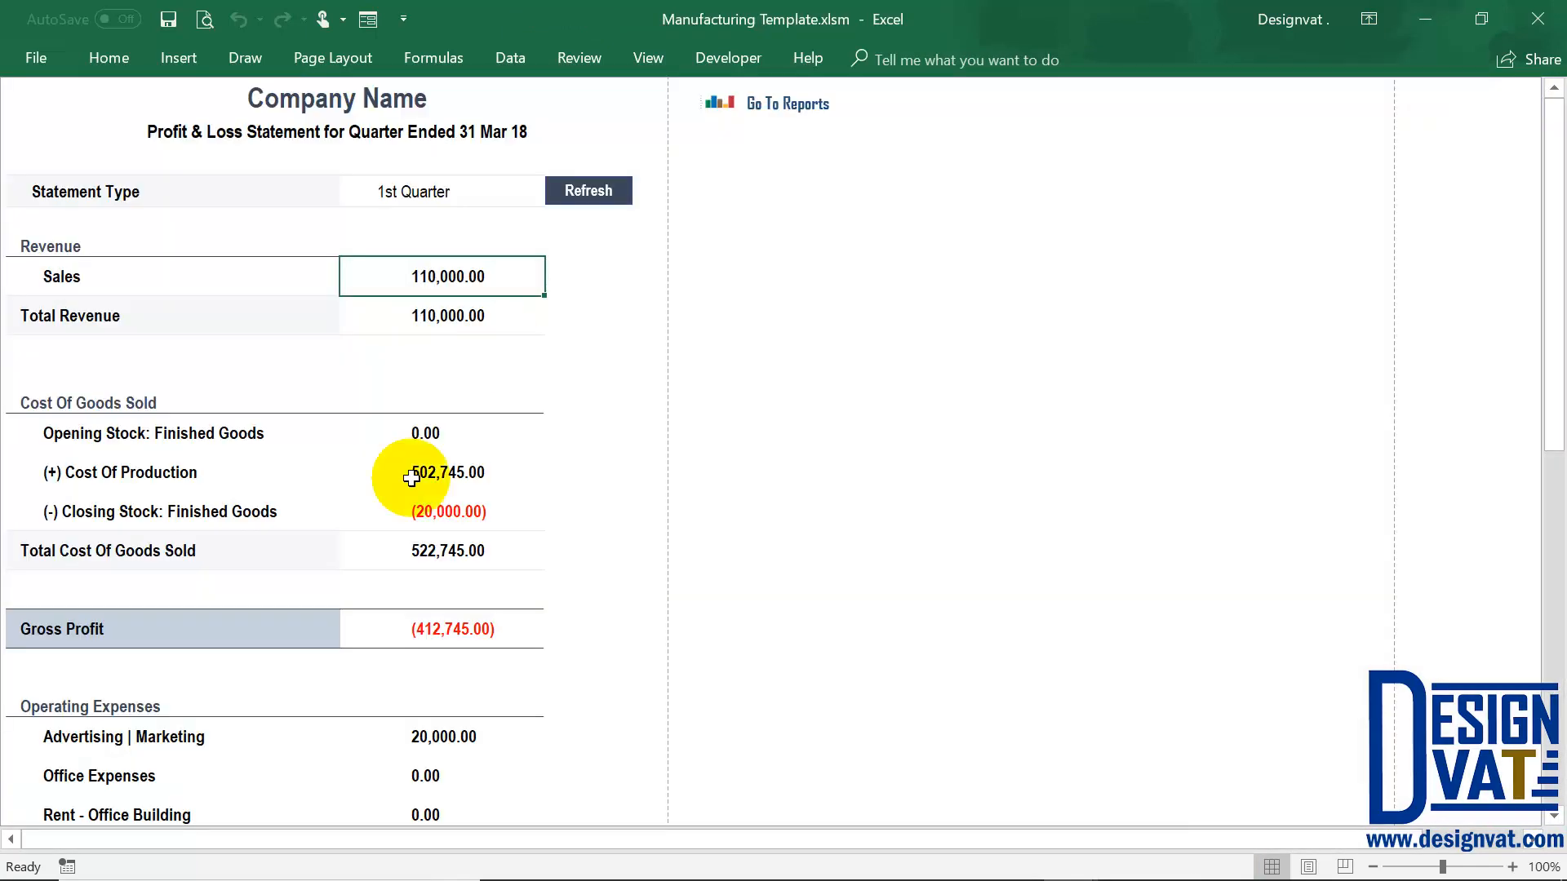
# Return to the income statement and examine the Opening Stock: Finished Goods and Cost Of Production lines under Cost Of Goods Sold
pyautogui.click(434, 439)
pyautogui.click(206, 435)
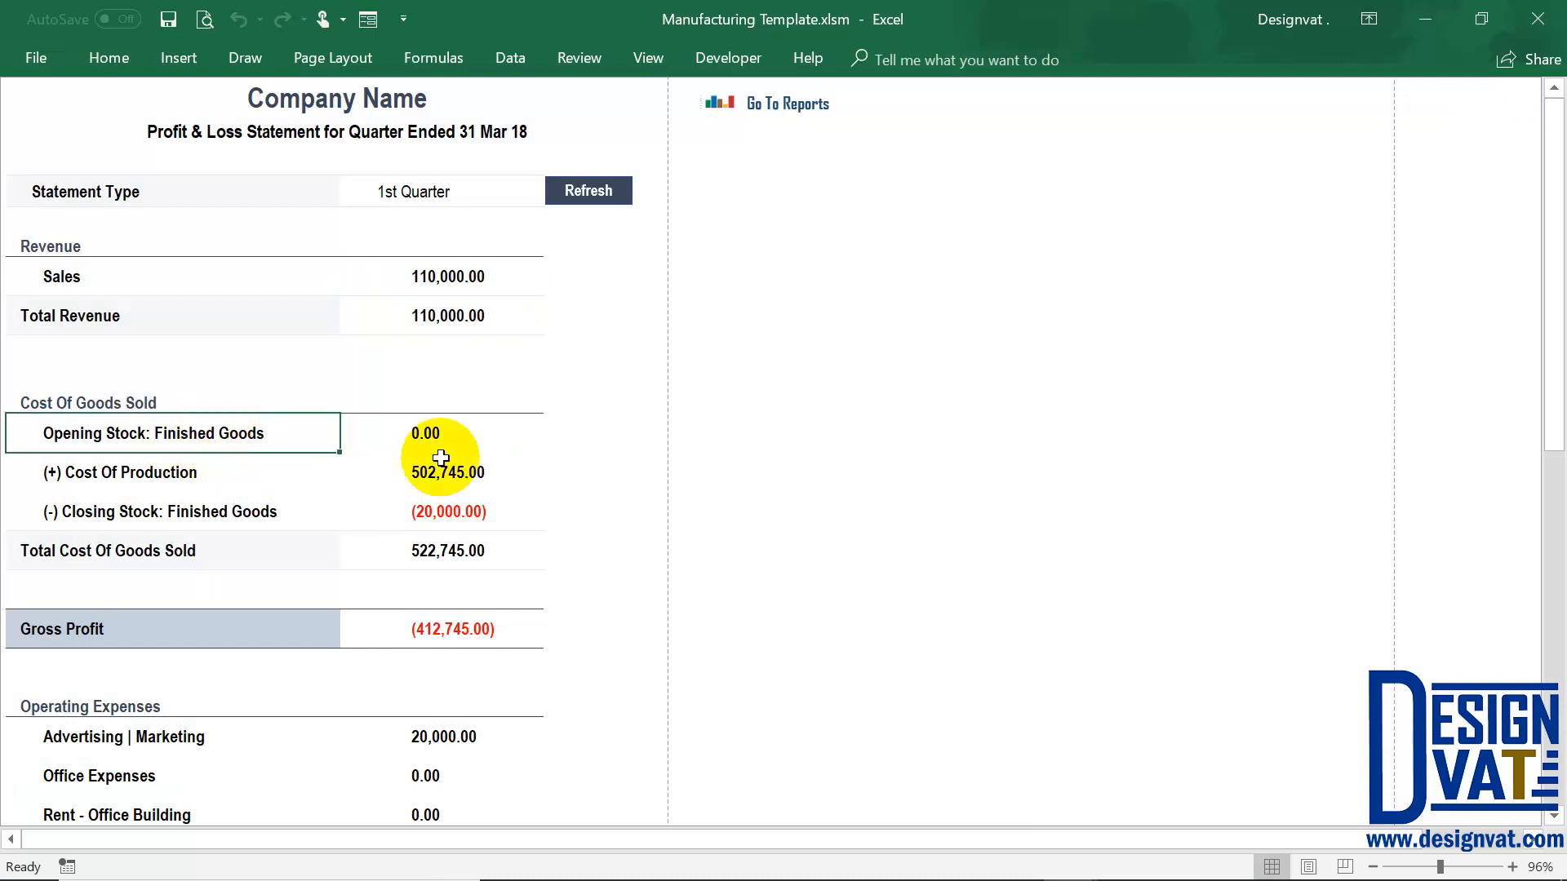
pyautogui.click(442, 446)
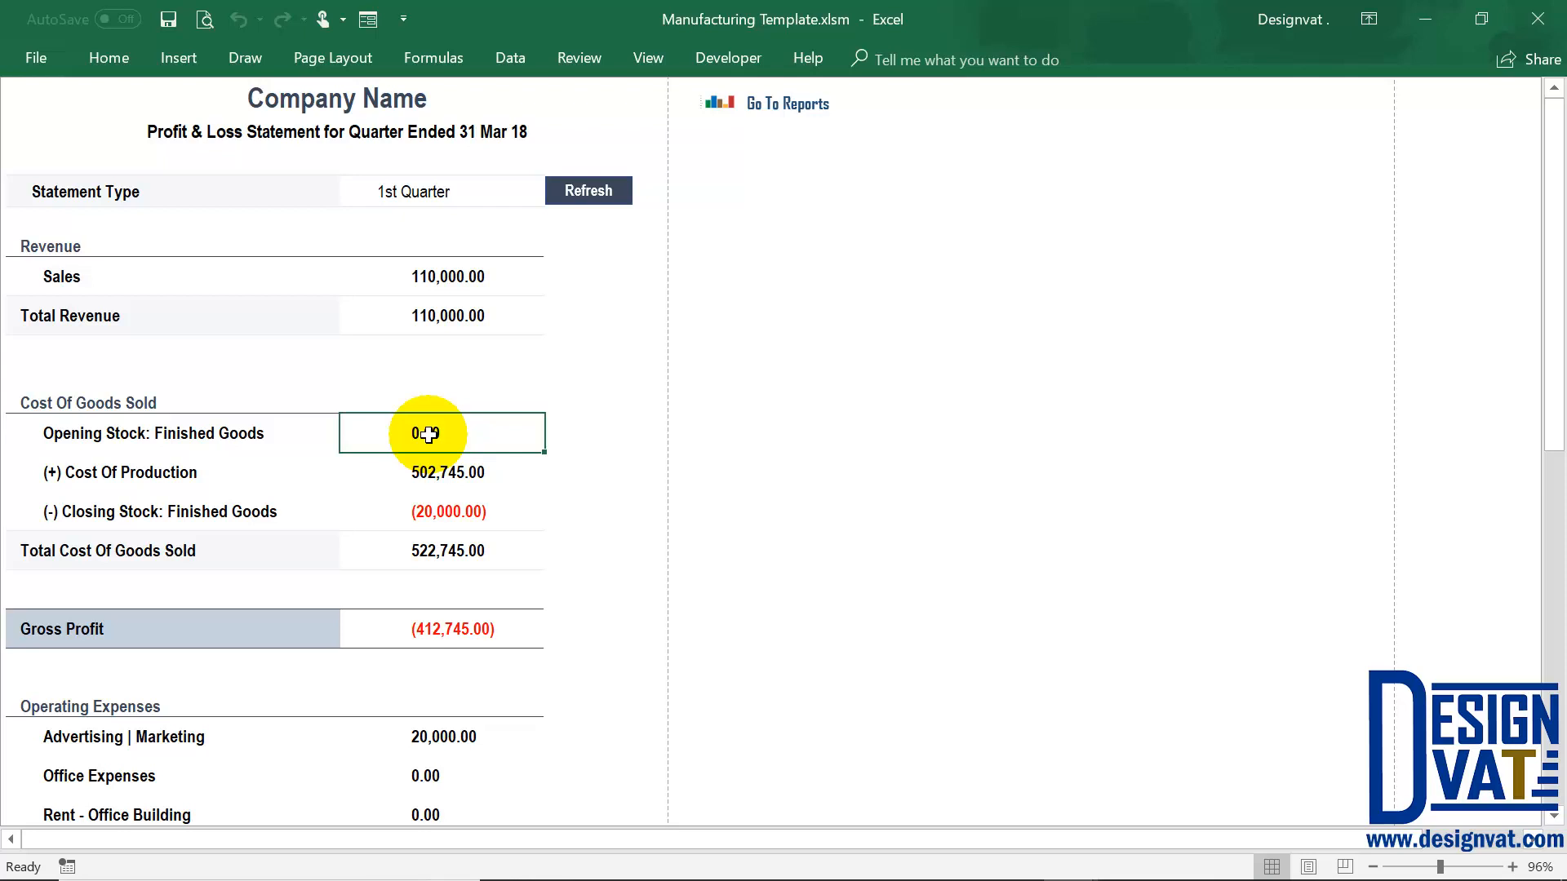
pyautogui.click(246, 471)
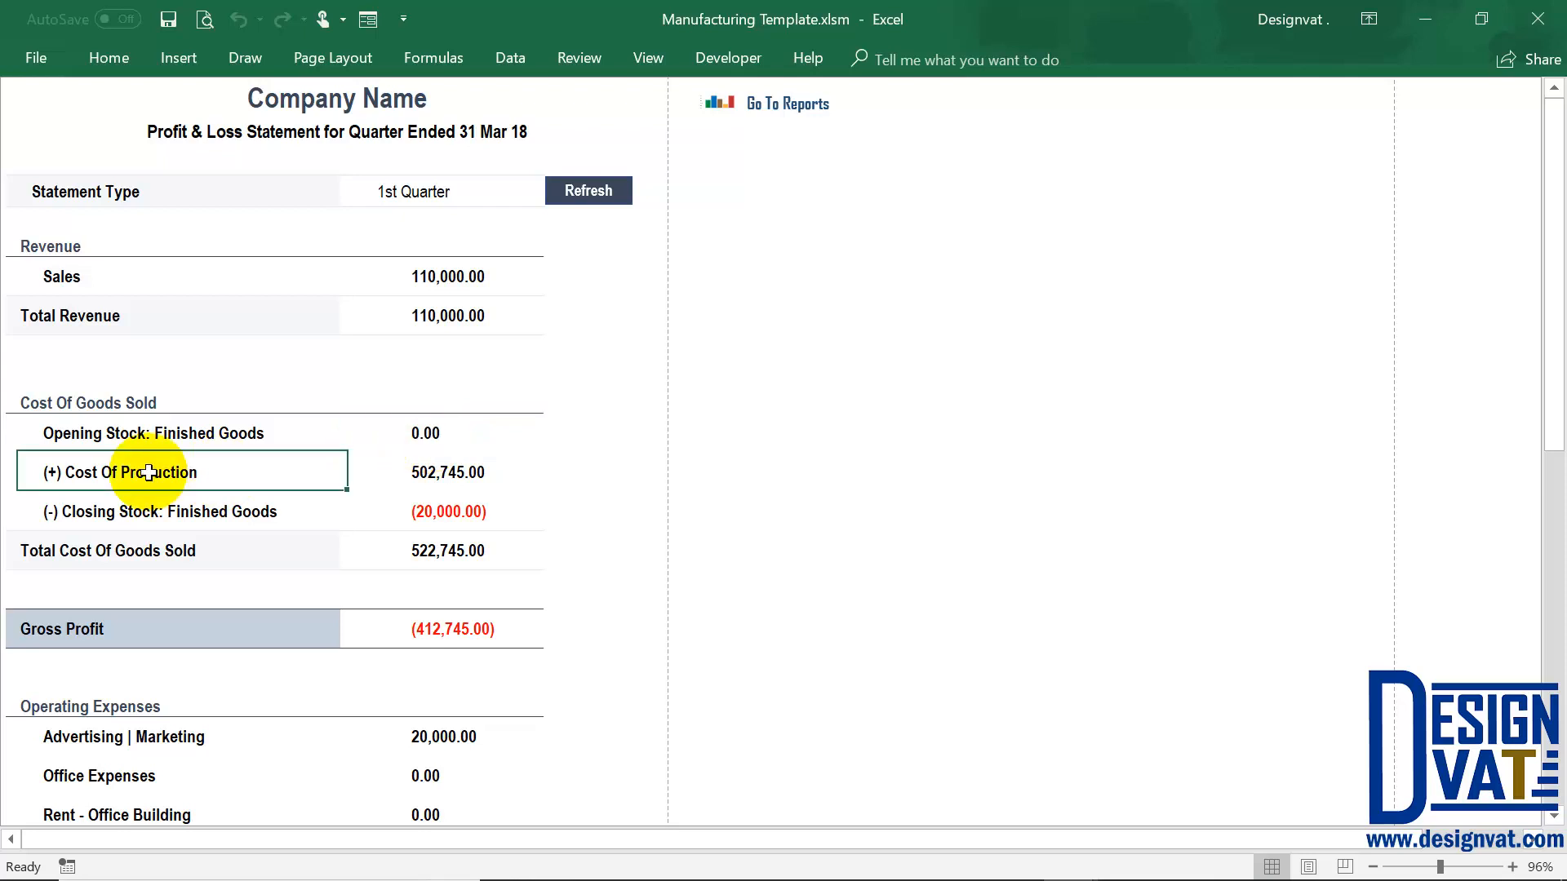
pyautogui.click(441, 485)
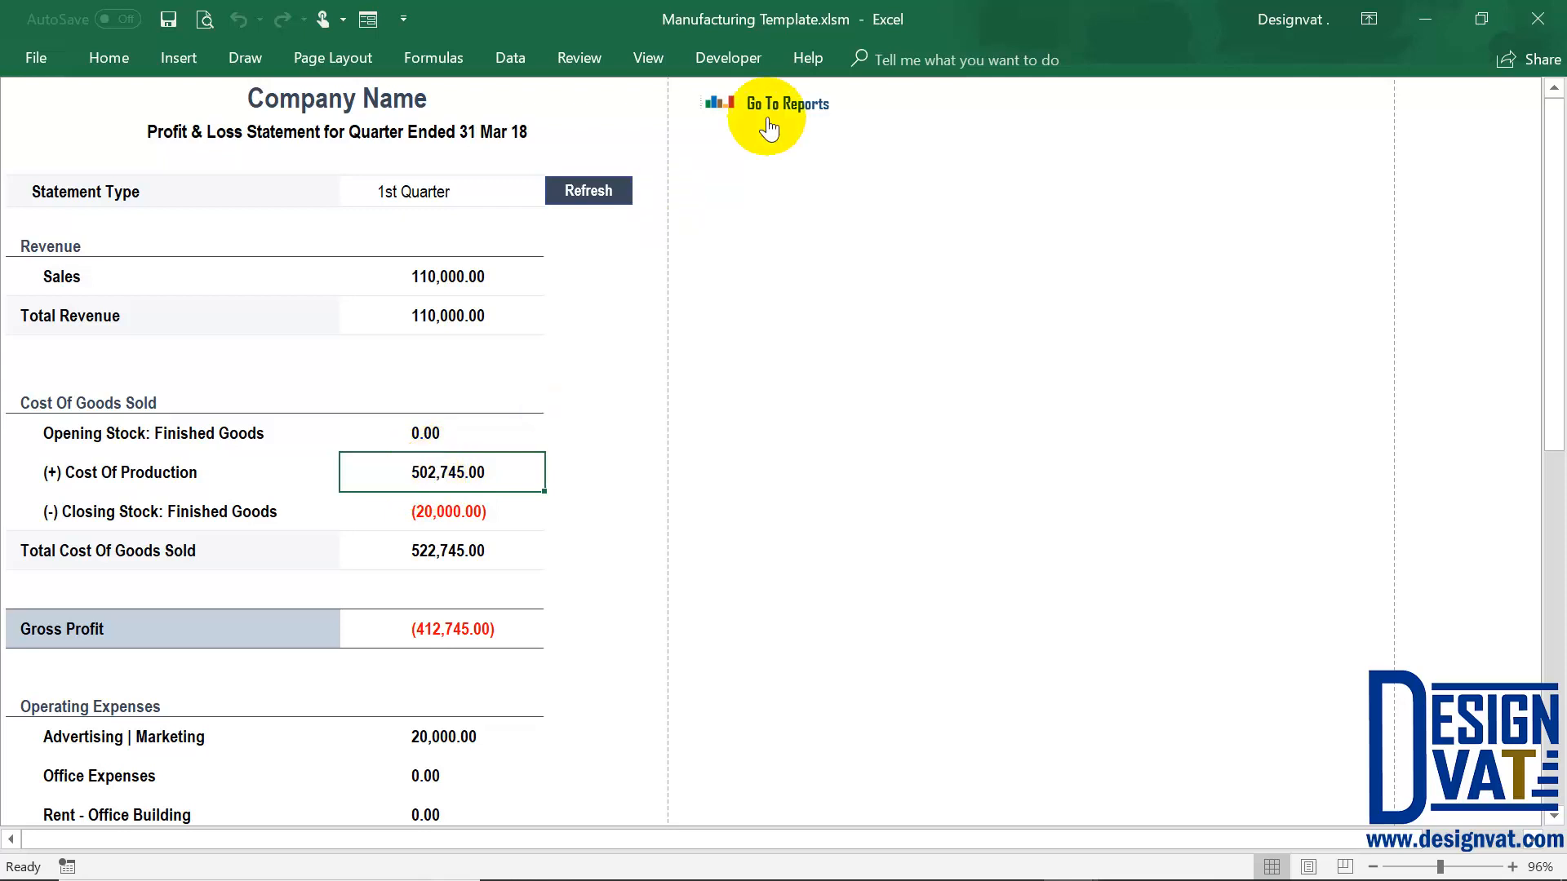
# Open the manufacturing account and check its Direct Labour Wages and Production Cost amounts as the source of the Cost Of Production line
pyautogui.click(806, 103)
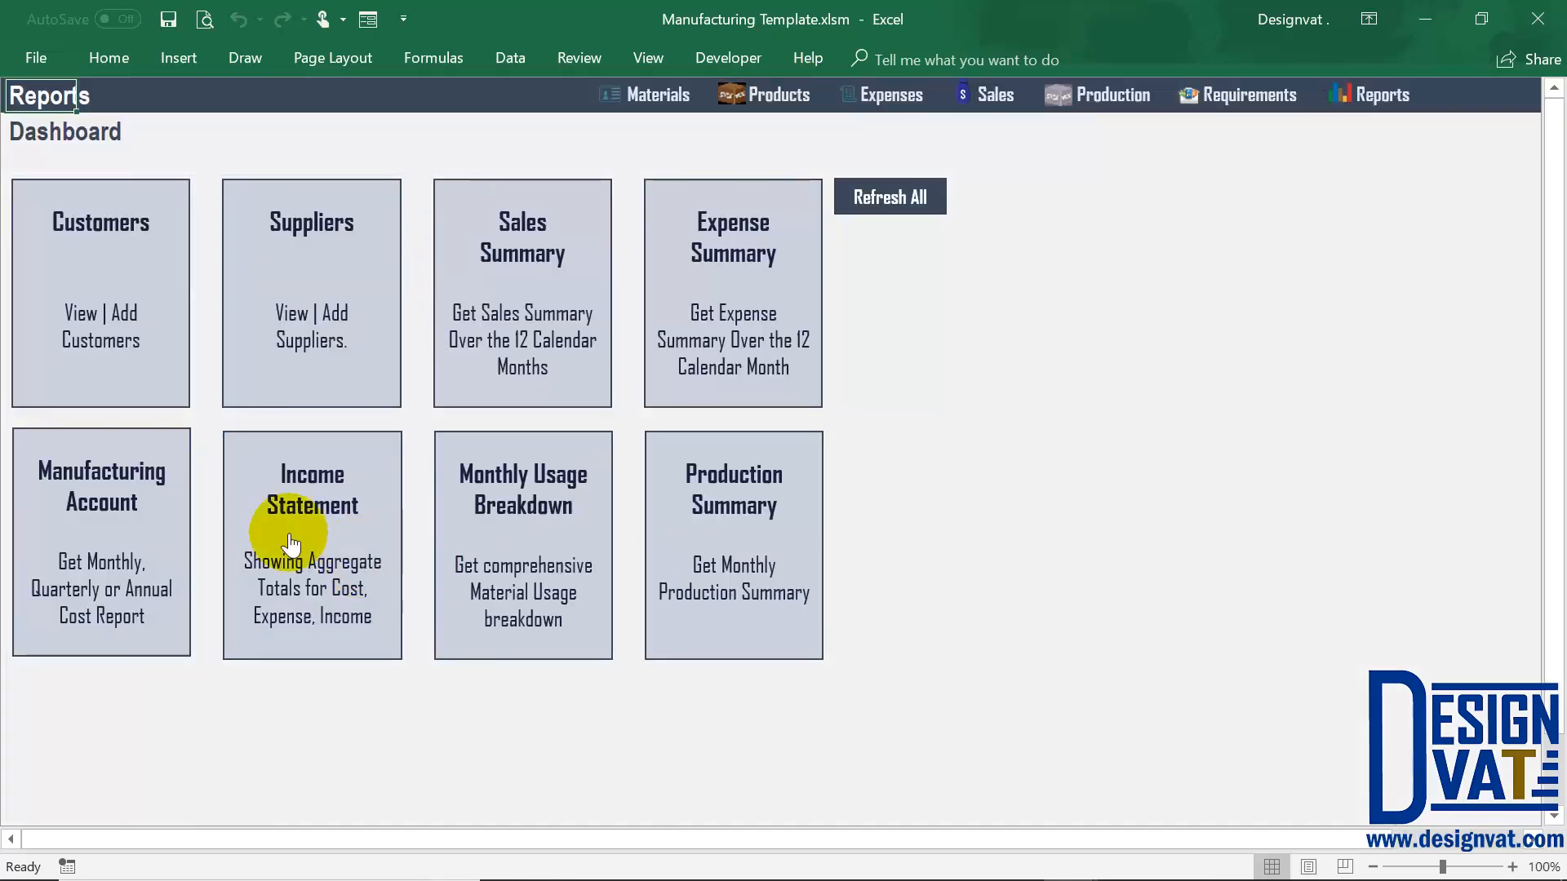
pyautogui.click(91, 522)
pyautogui.click(615, 514)
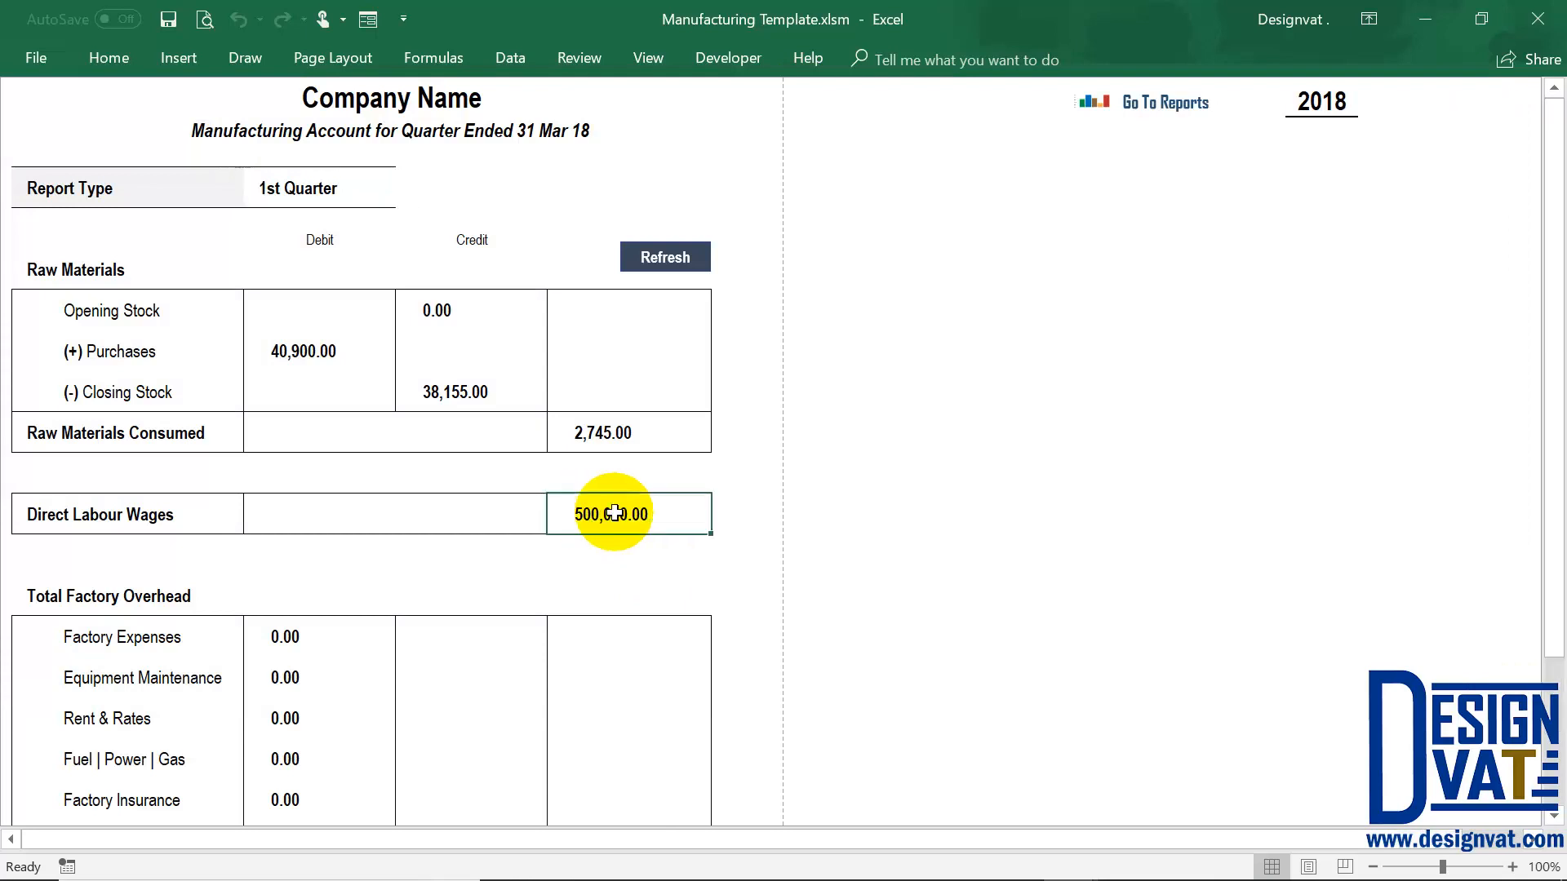
pyautogui.scroll(-3, 616, 521)
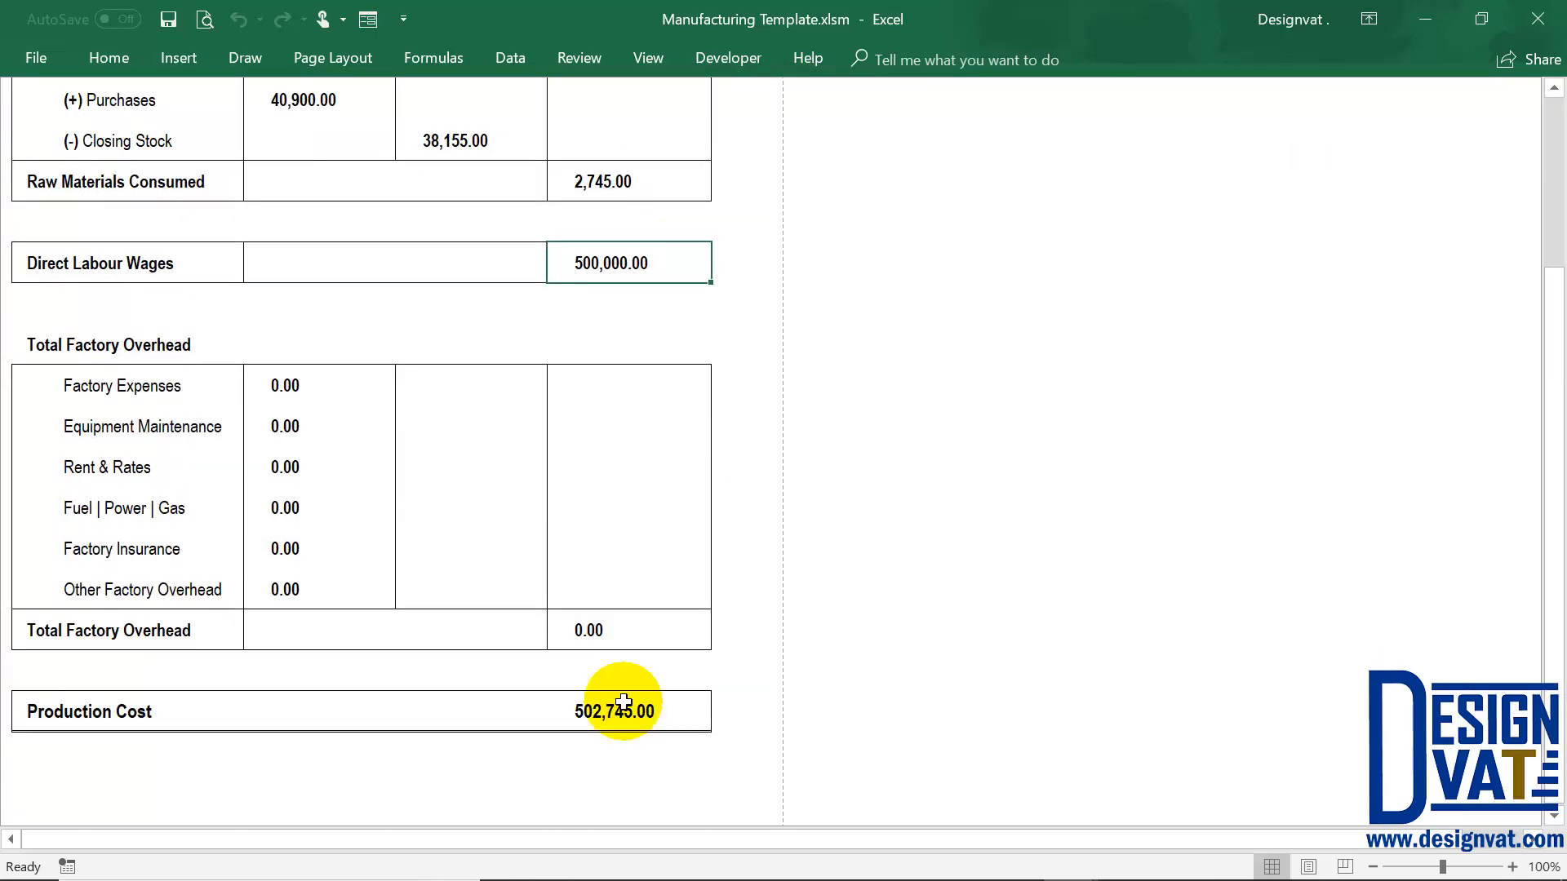
pyautogui.click(641, 622)
pyautogui.press('Up')
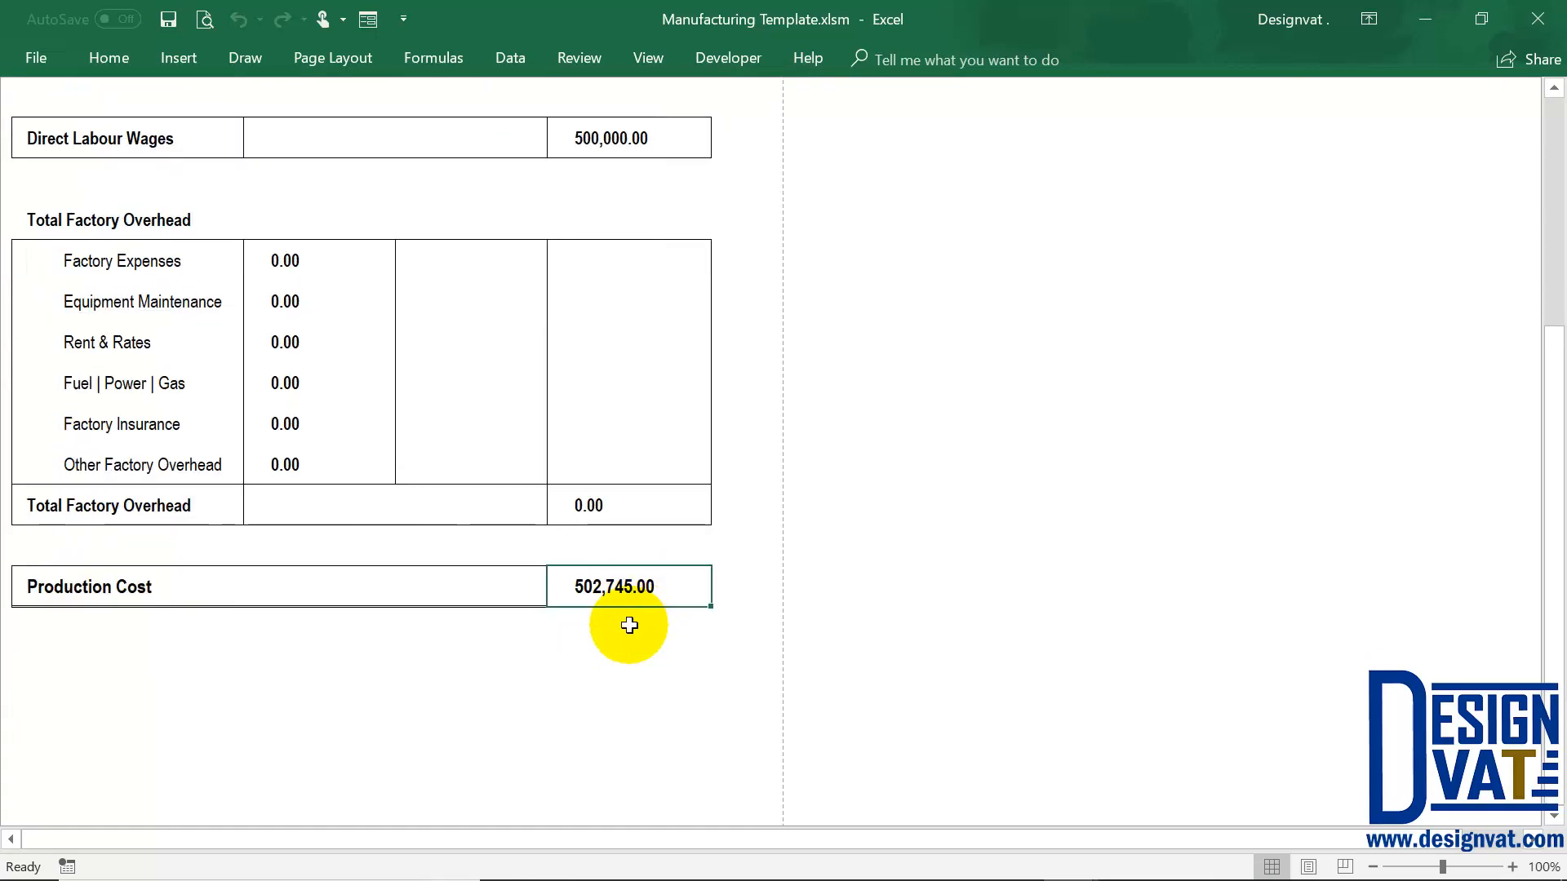
pyautogui.scroll(3, 604, 588)
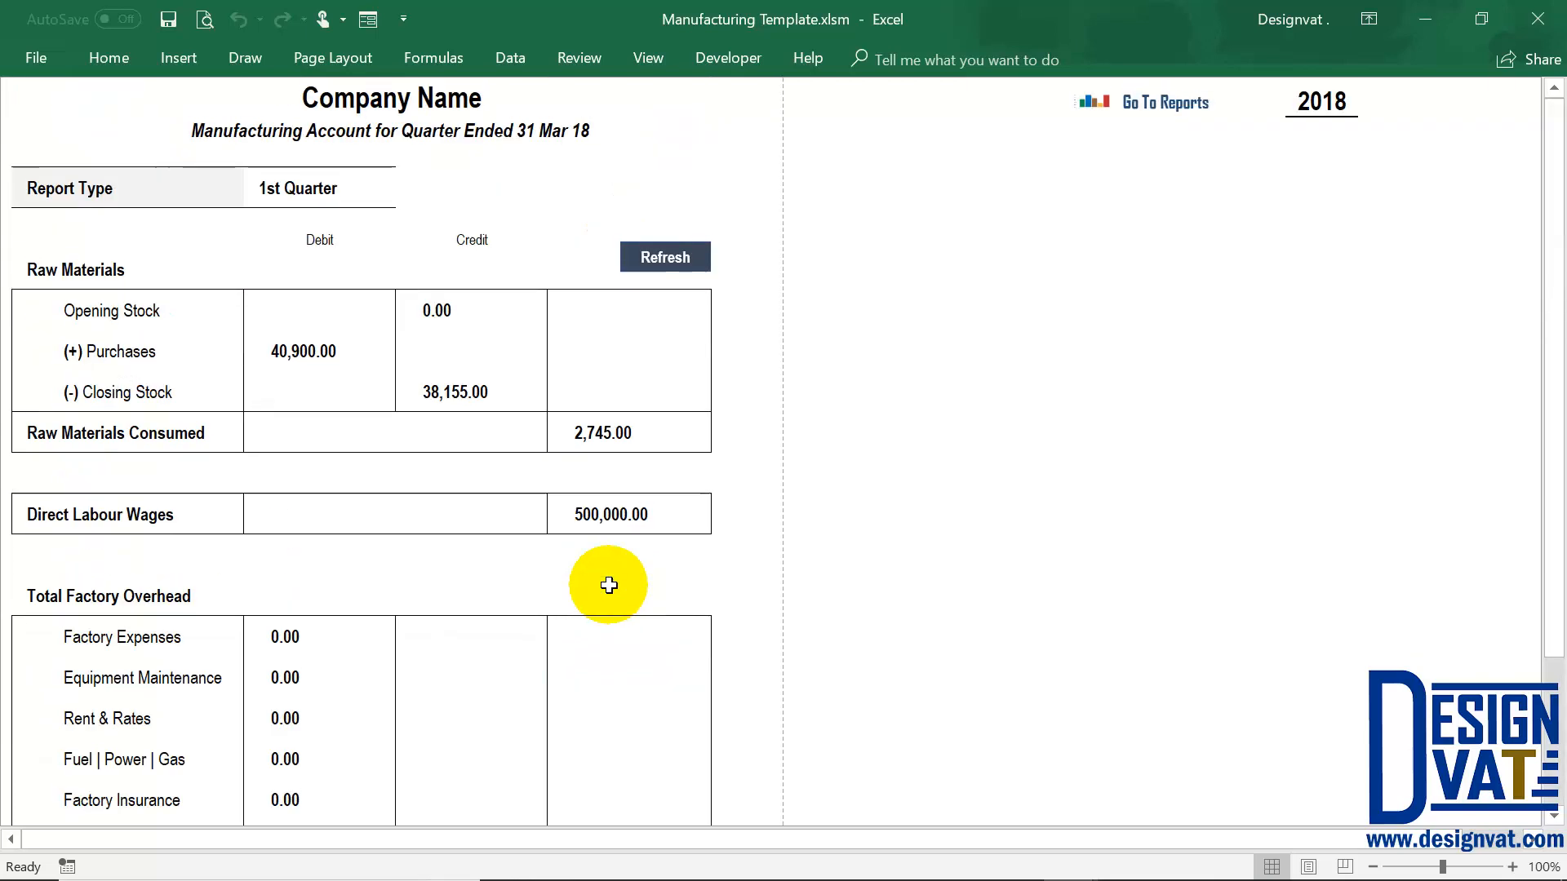
# Reopen the income statement and check the Cost Of Production and Closing Stock: Finished Goods lines
pyautogui.click(1183, 102)
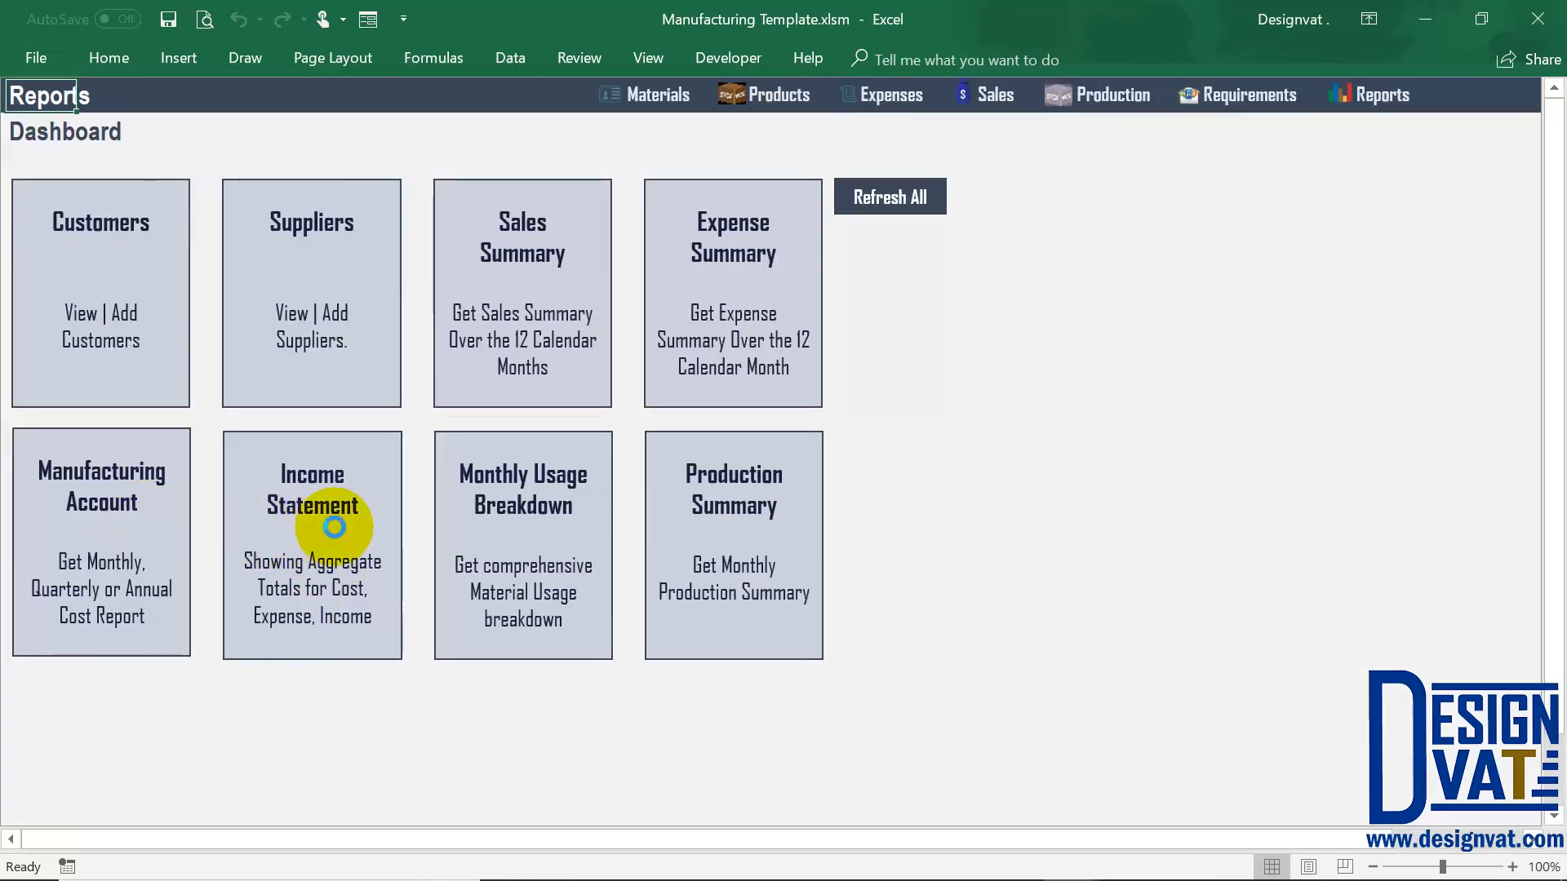
pyautogui.click(310, 522)
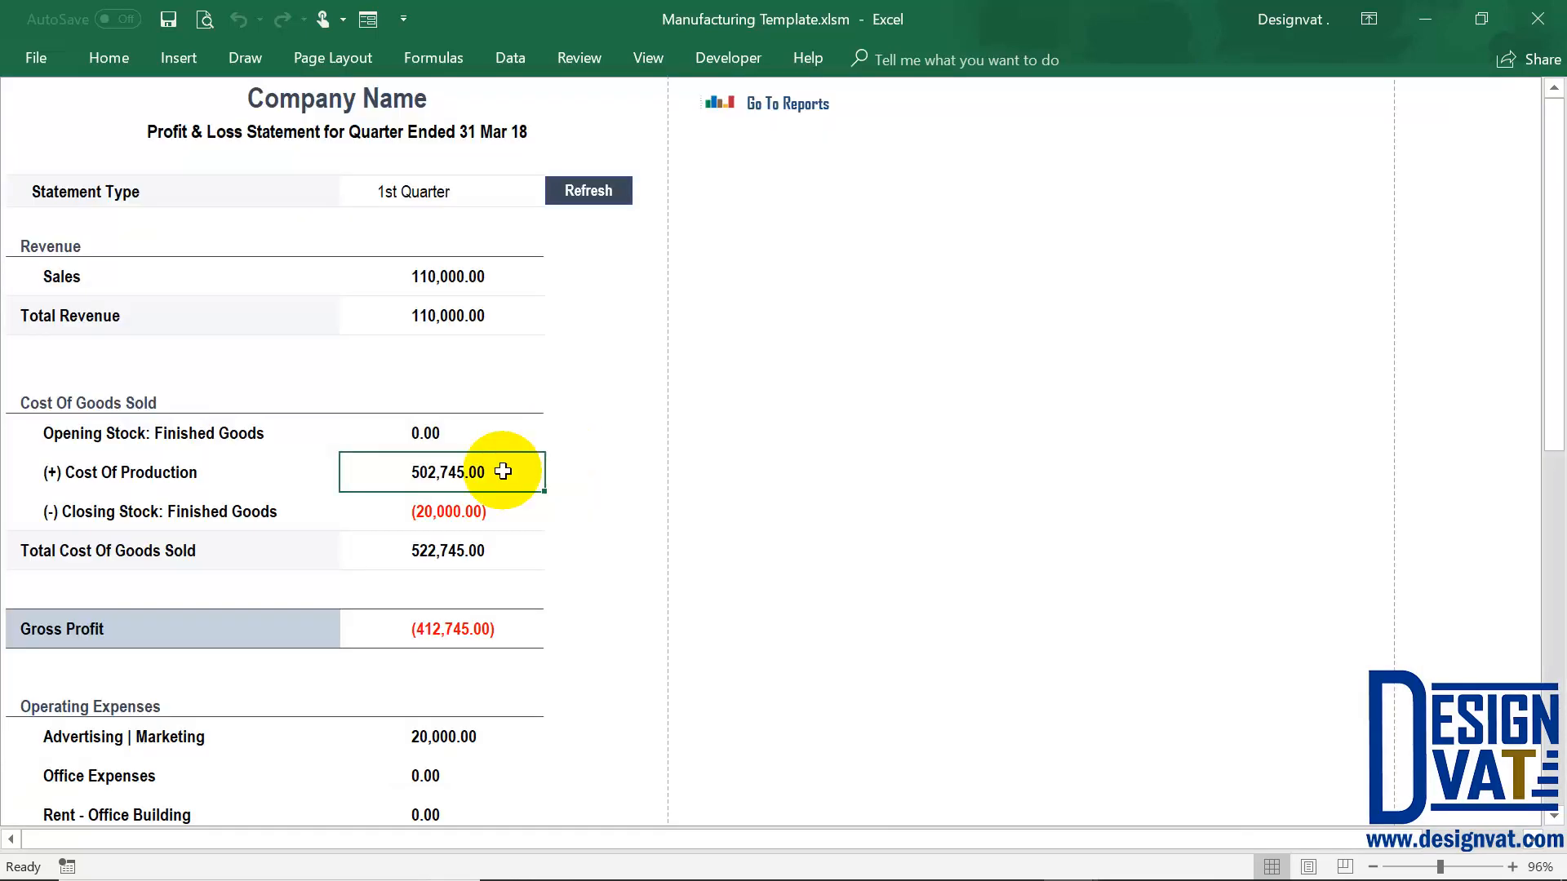
pyautogui.keyDown('shift'); pyautogui.click(269, 474); pyautogui.keyUp('shift')
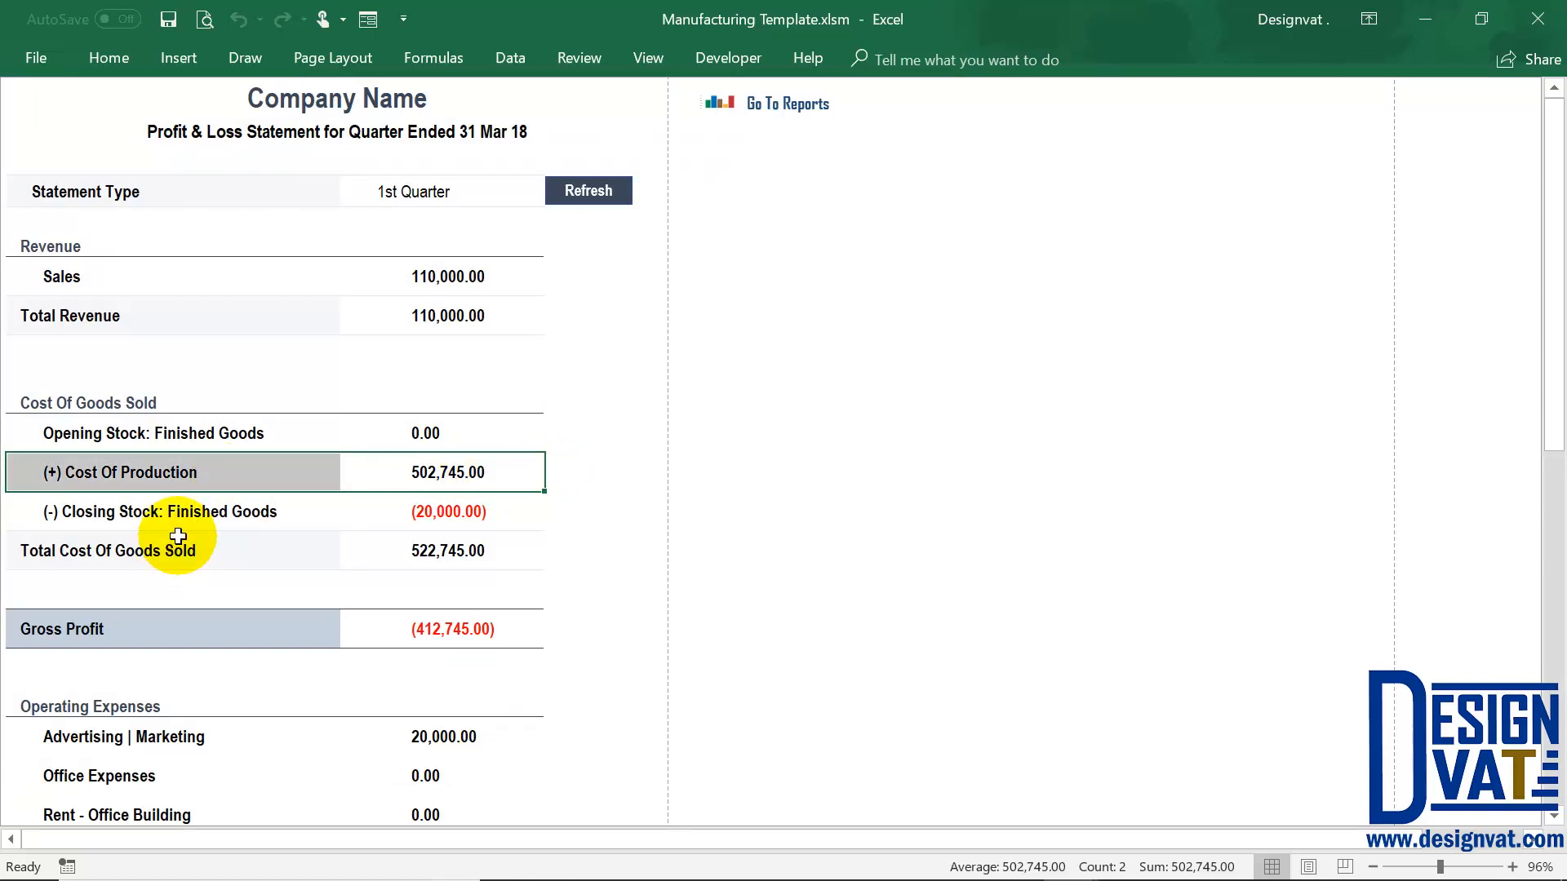
pyautogui.press('Down')
pyautogui.click(465, 514)
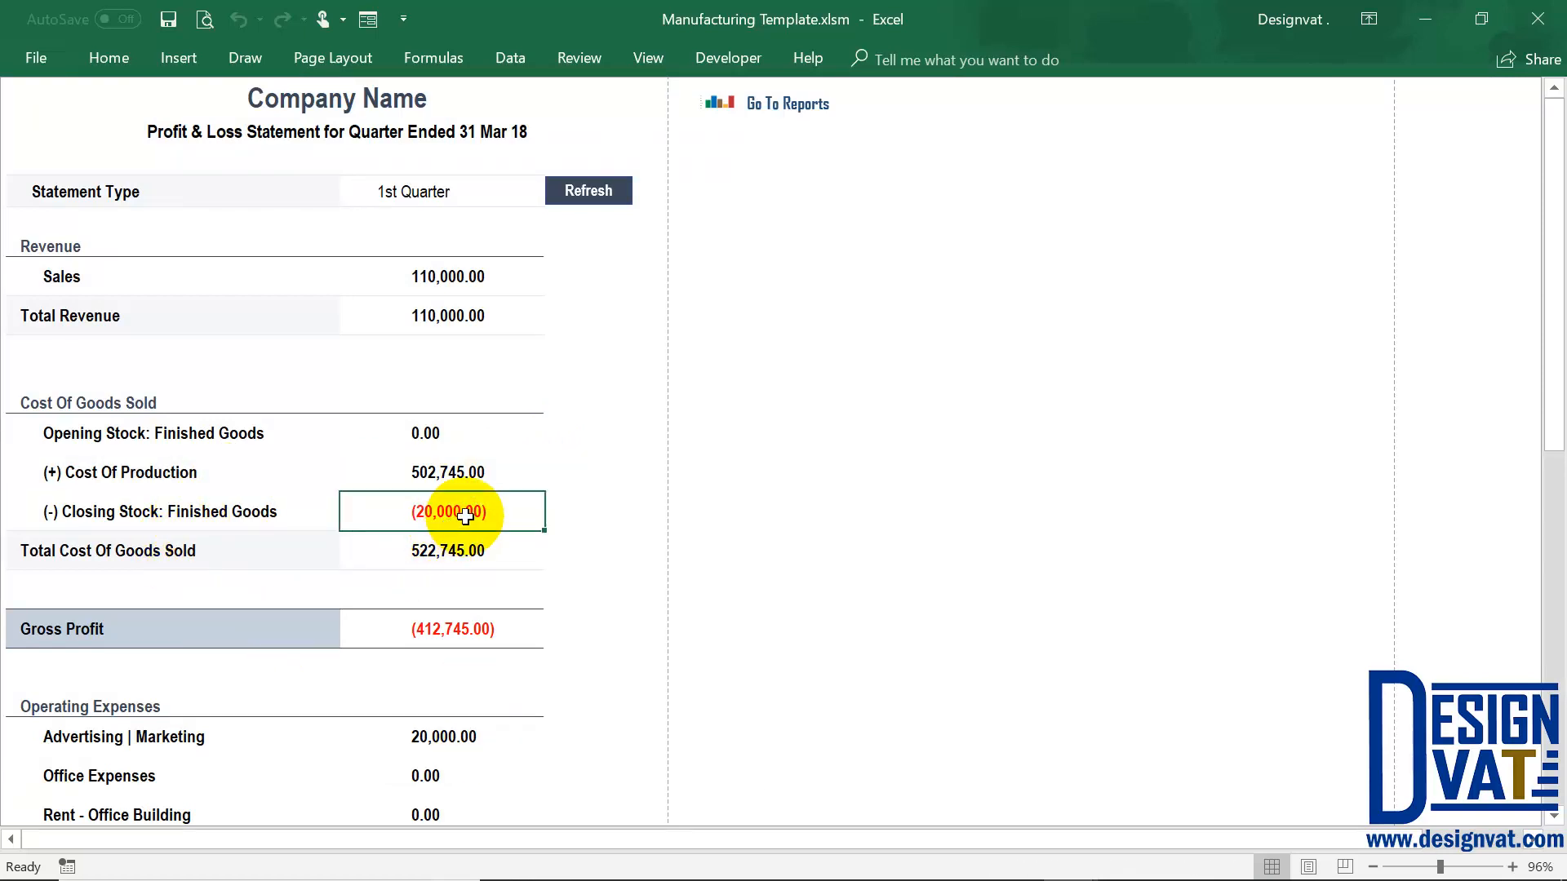
# Check the Total Cost Of Goods Sold against the selected opening stock, production cost and closing stock amounts
pyautogui.click(217, 549)
pyautogui.click(433, 551)
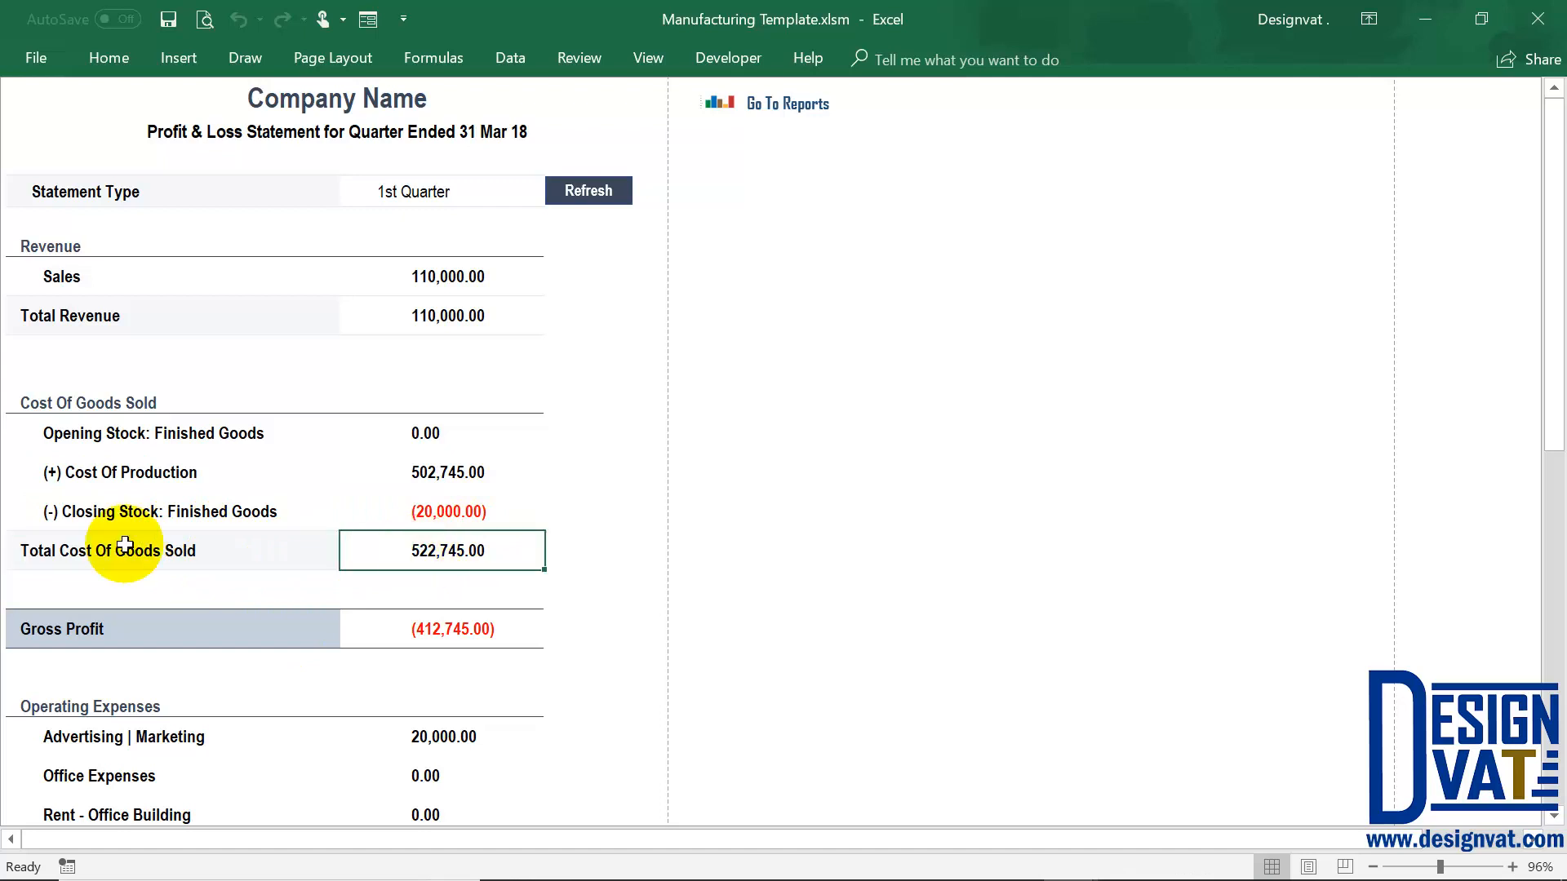
pyautogui.click(200, 551)
pyautogui.click(460, 555)
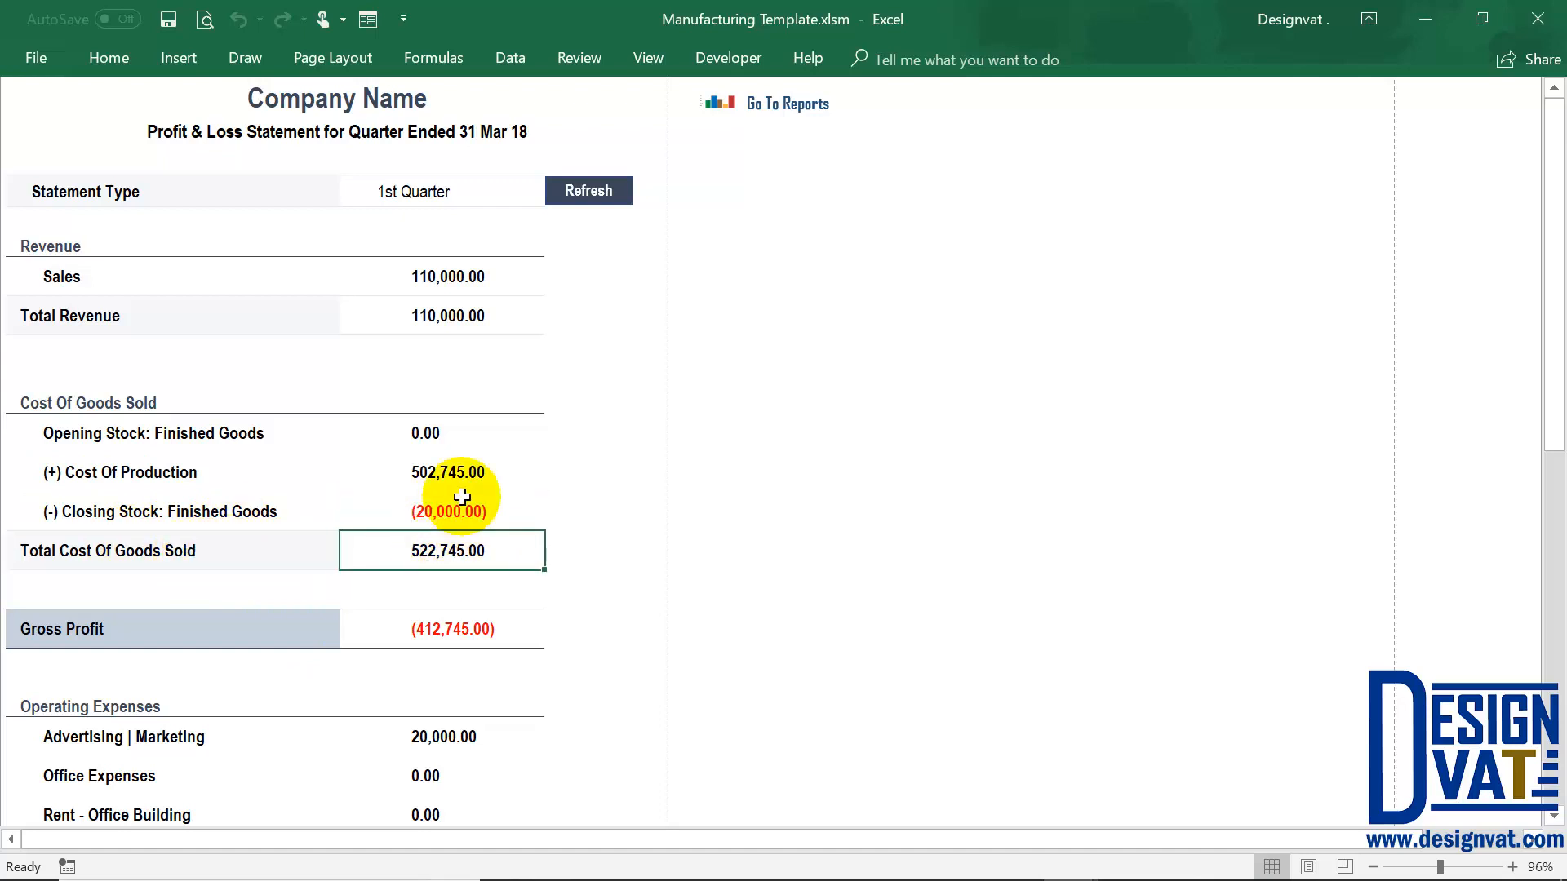
pyautogui.moveTo(441, 433); pyautogui.dragTo(437, 514)
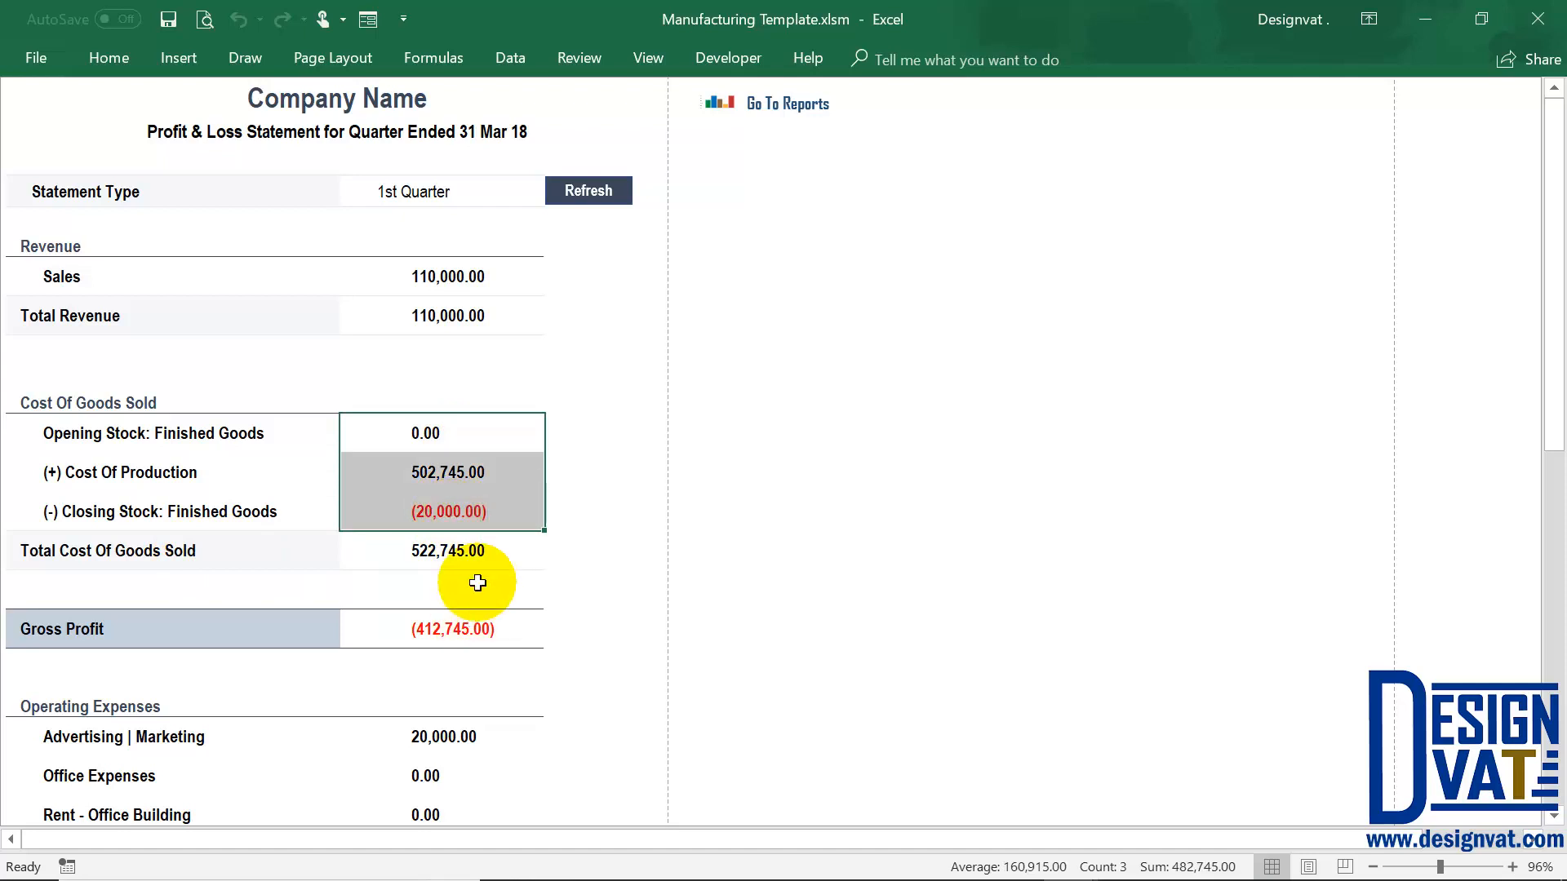
pyautogui.click(488, 545)
# Examine the Gross Profit line against the Total Revenue and Total Cost Of Goods Sold amounts
pyautogui.scroll(-1, 202, 527)
pyautogui.click(201, 527)
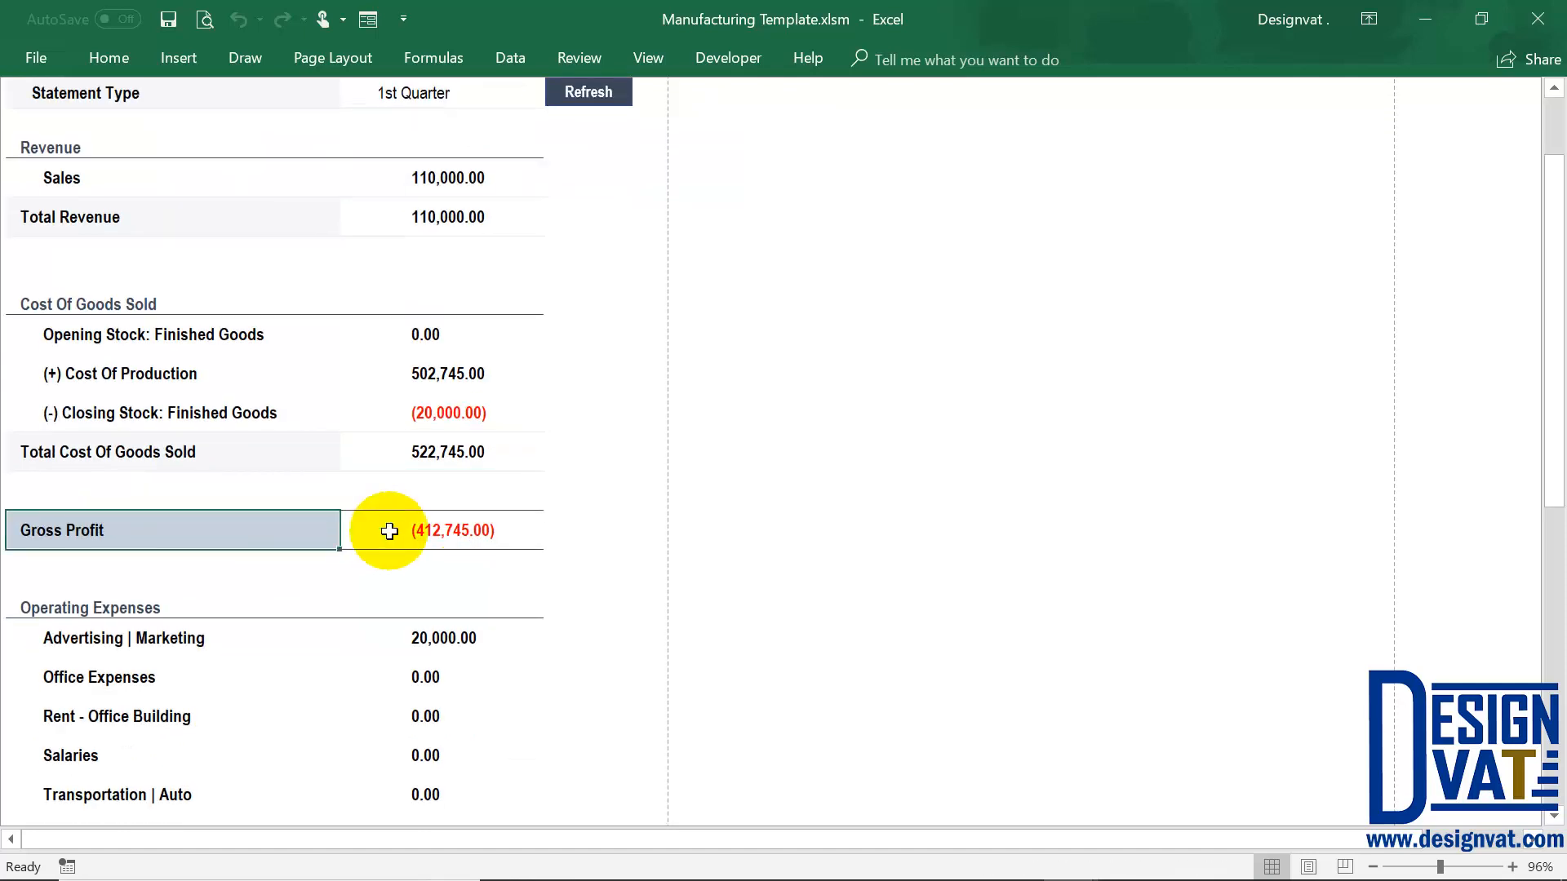
pyautogui.click(448, 217)
pyautogui.click(473, 448)
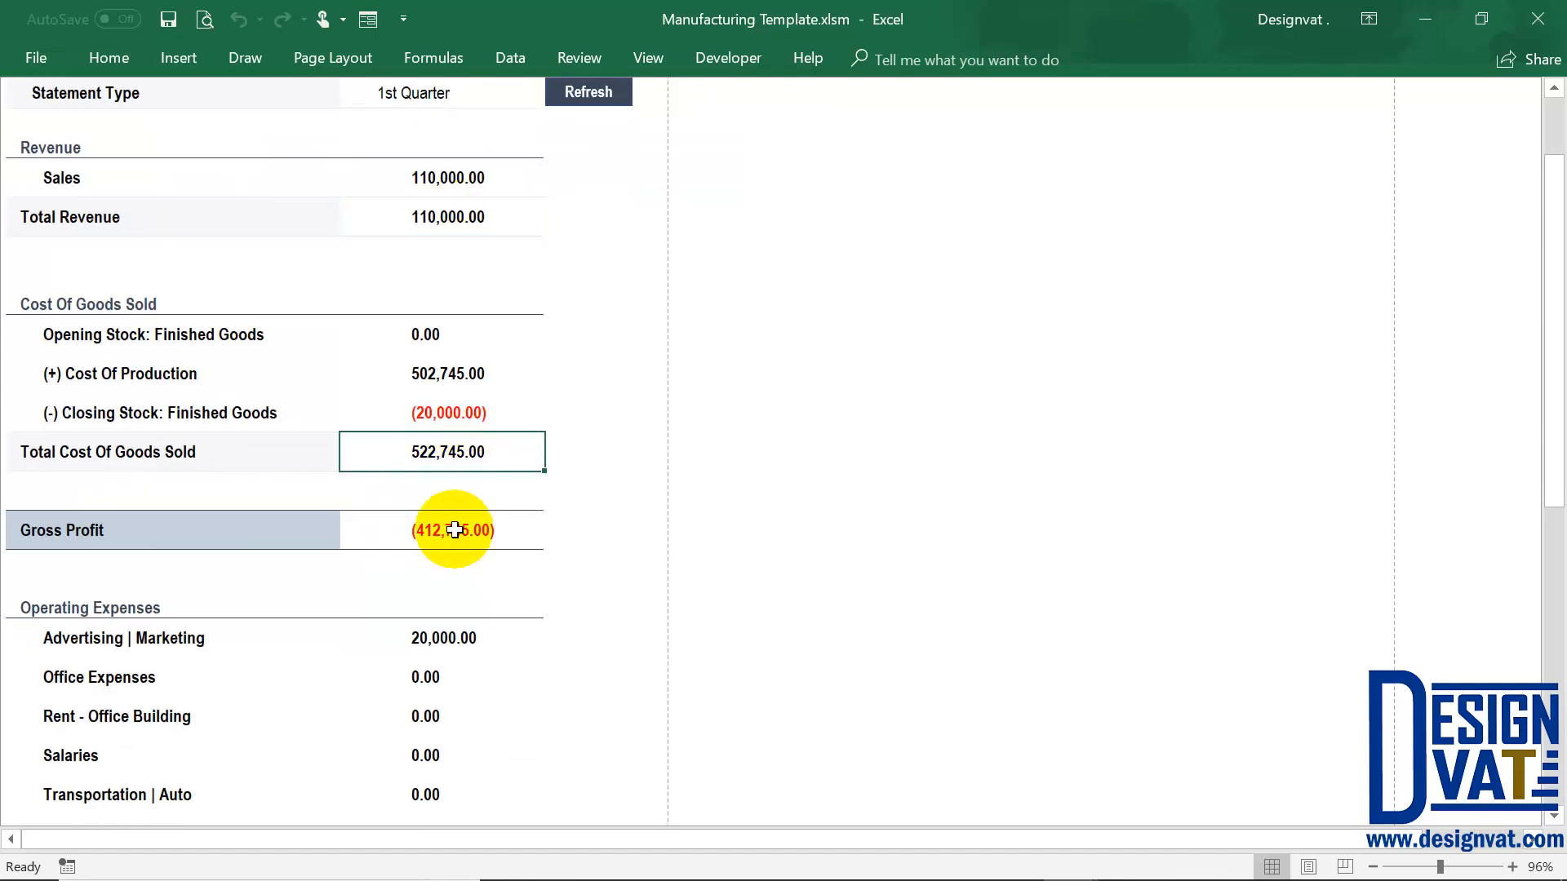
pyautogui.click(457, 529)
# Select all Operating Expenses amounts to review them and check the Net Ordinary Income of the statement
pyautogui.scroll(-2, 465, 637)
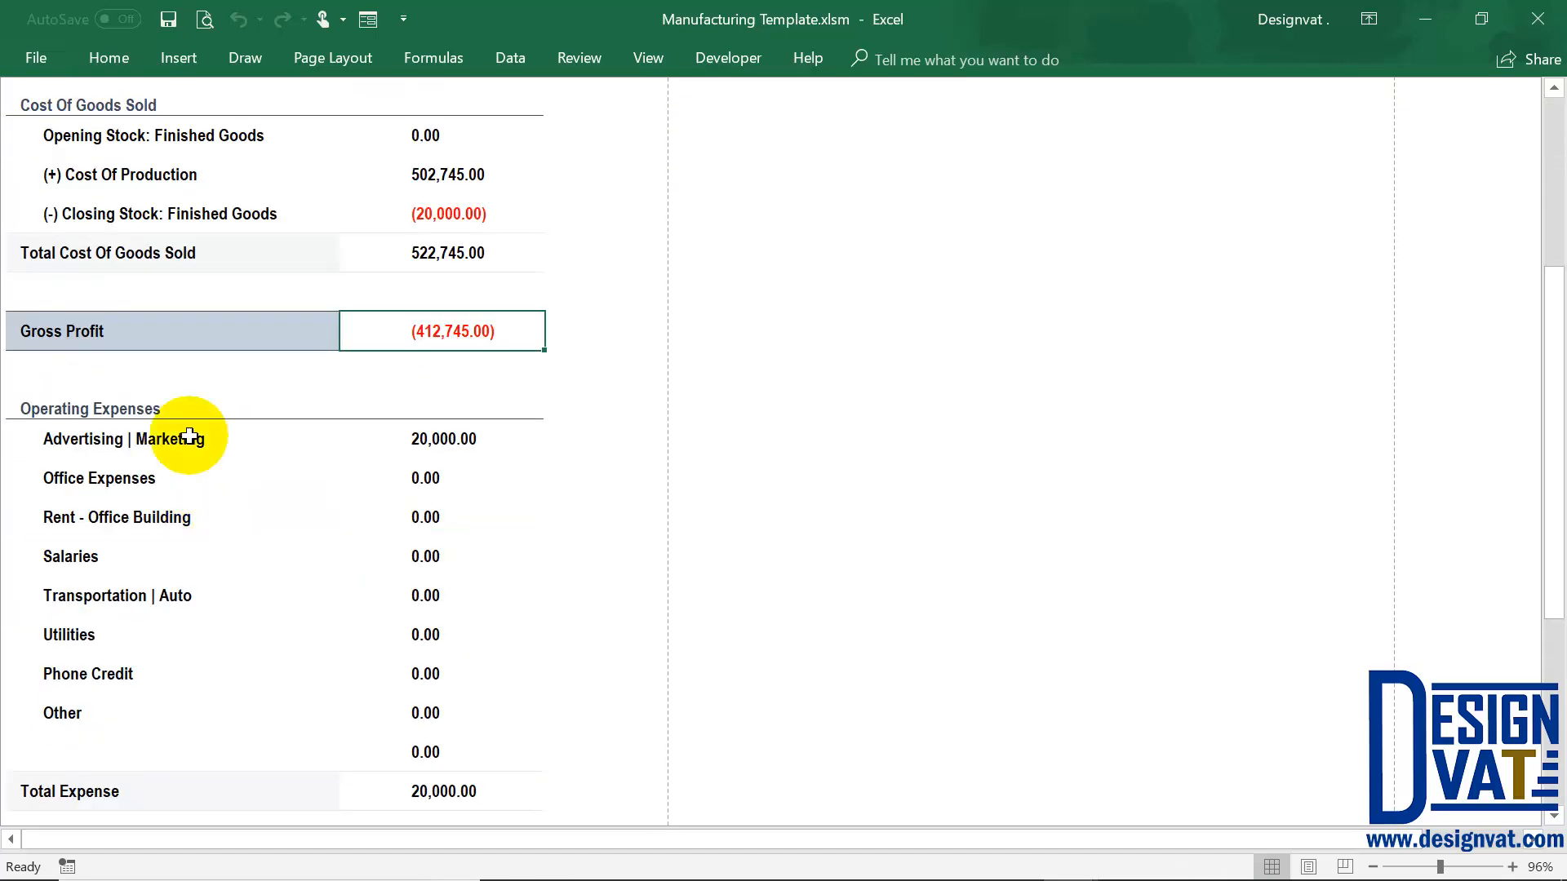
pyautogui.click(163, 404)
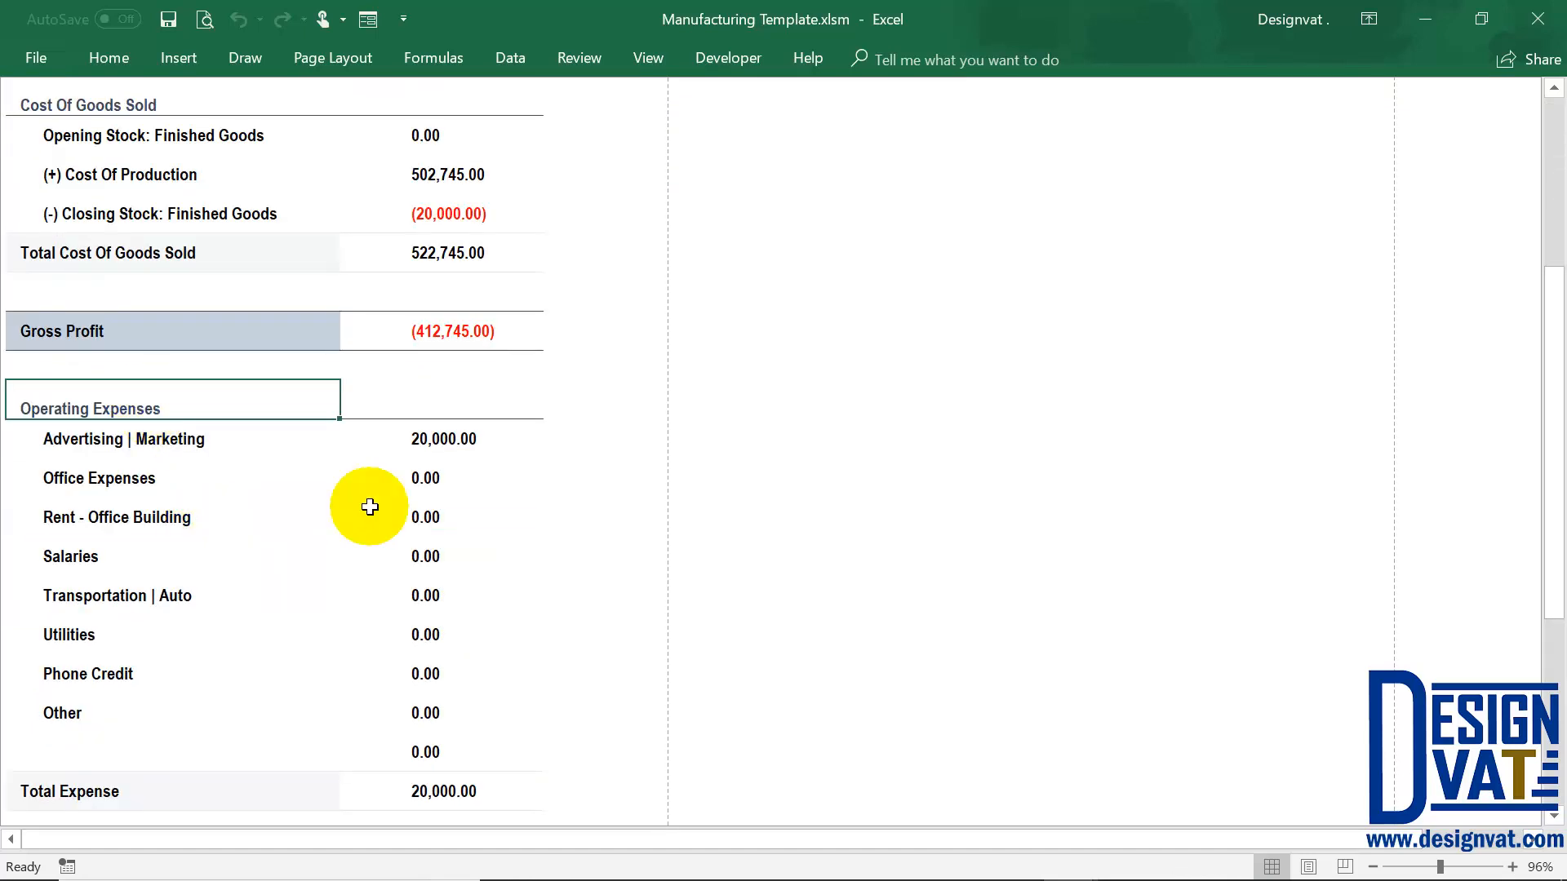
pyautogui.click(444, 448)
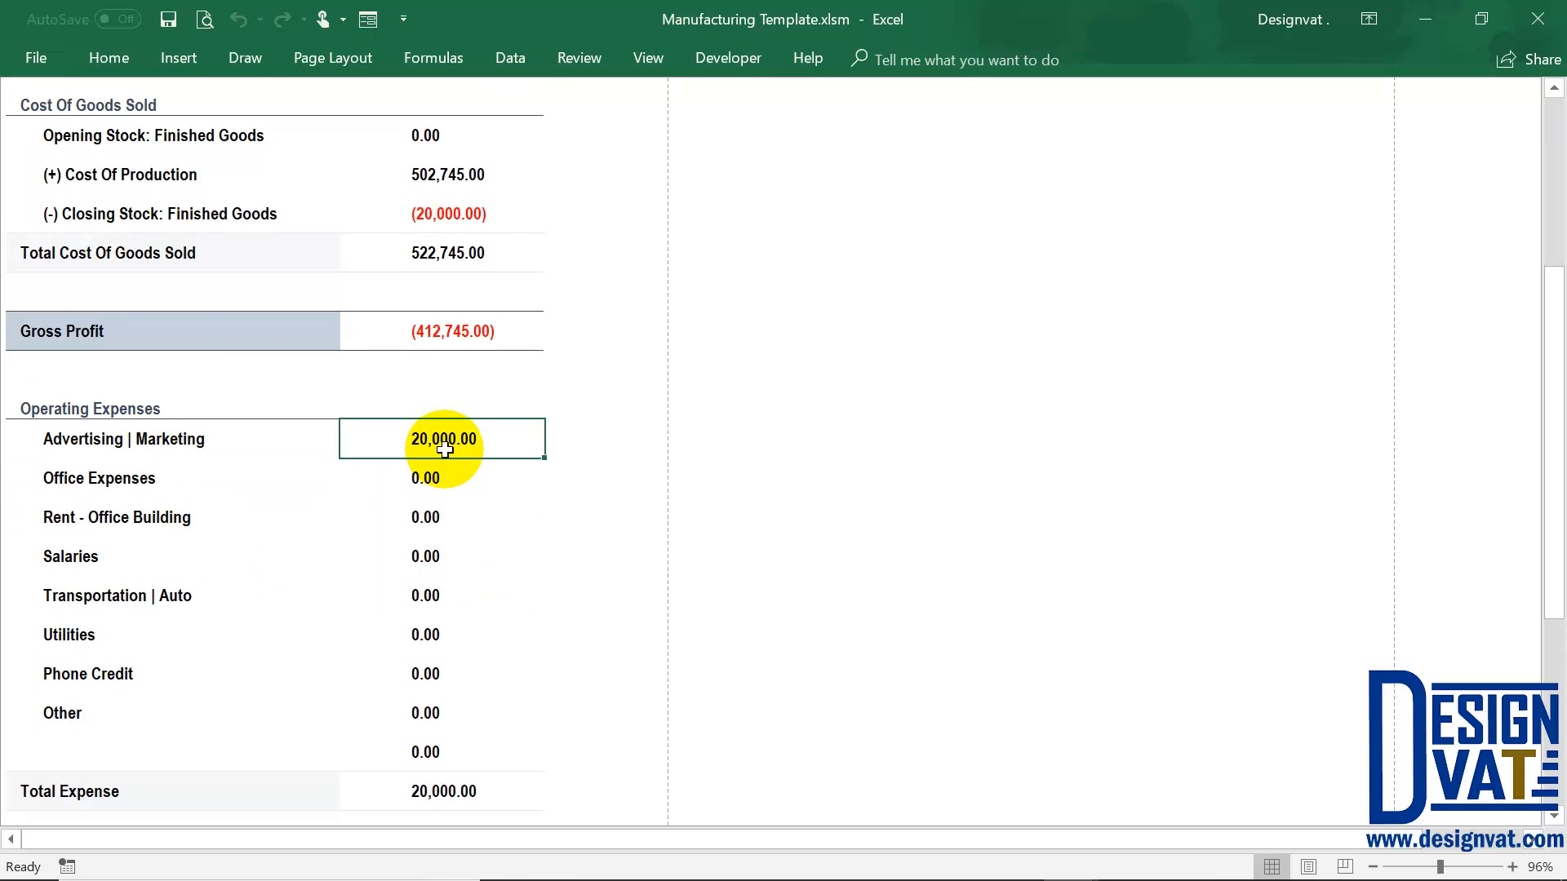
pyautogui.moveTo(444, 449); pyautogui.dragTo(485, 725)
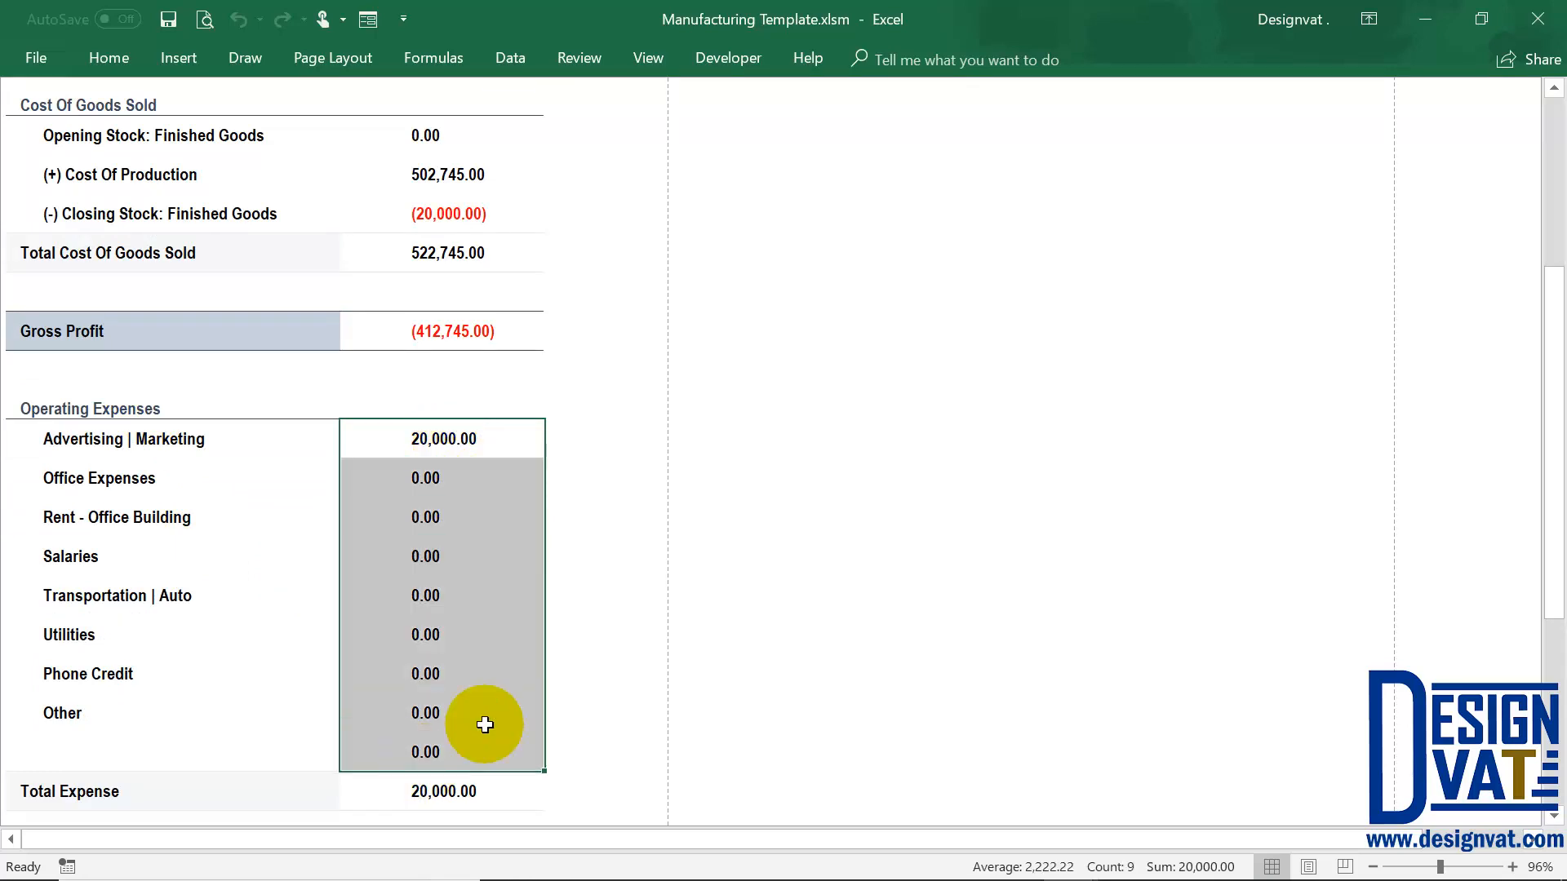
pyautogui.scroll(-1, 485, 725)
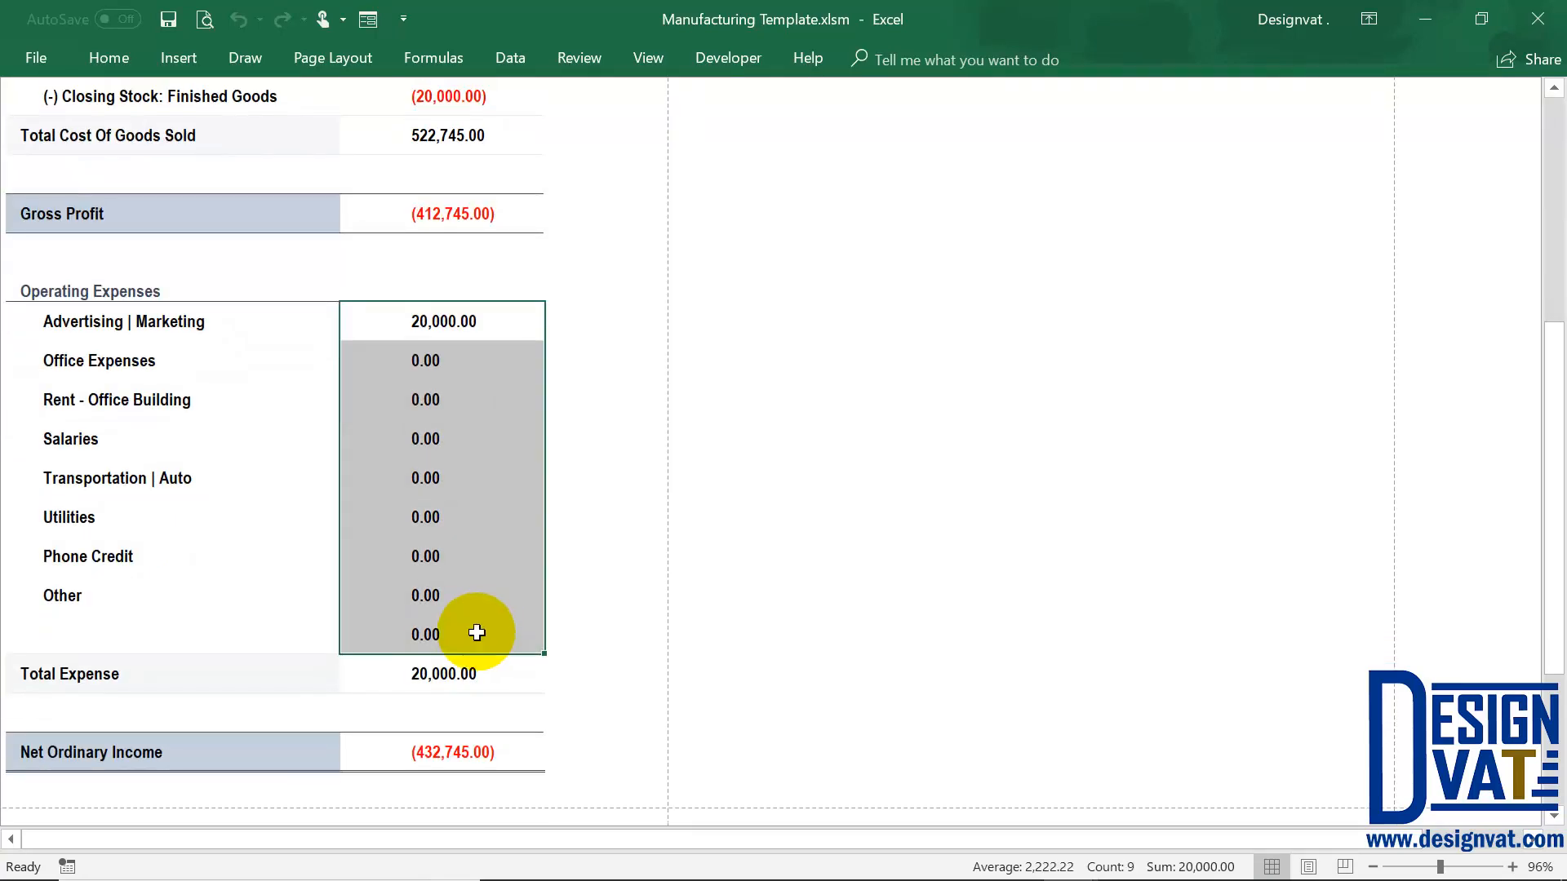
pyautogui.click(434, 753)
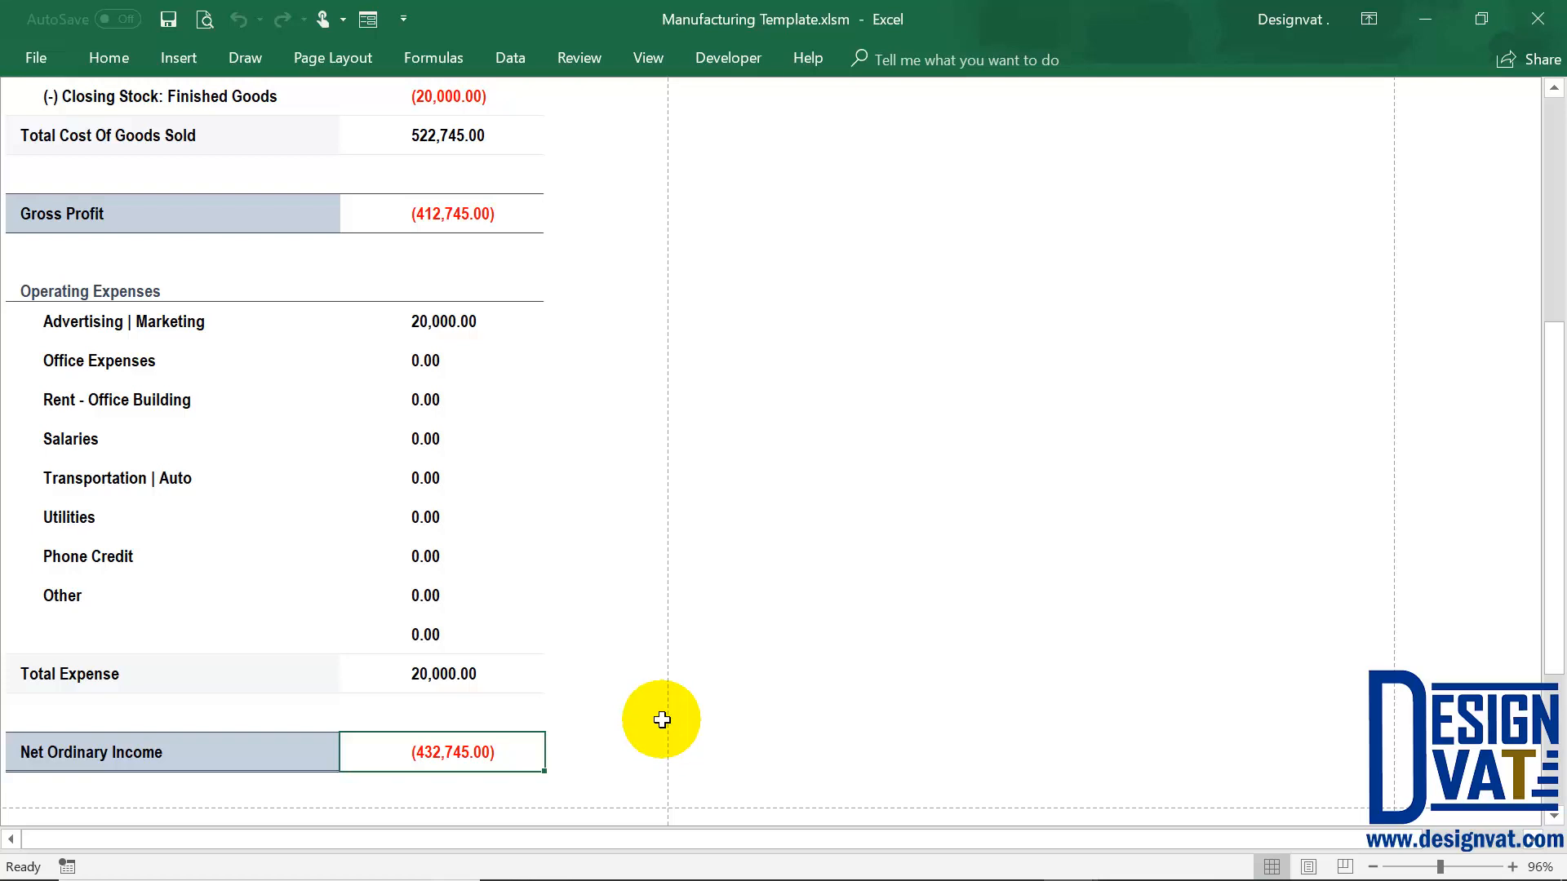
pyautogui.scroll(4, 659, 718)
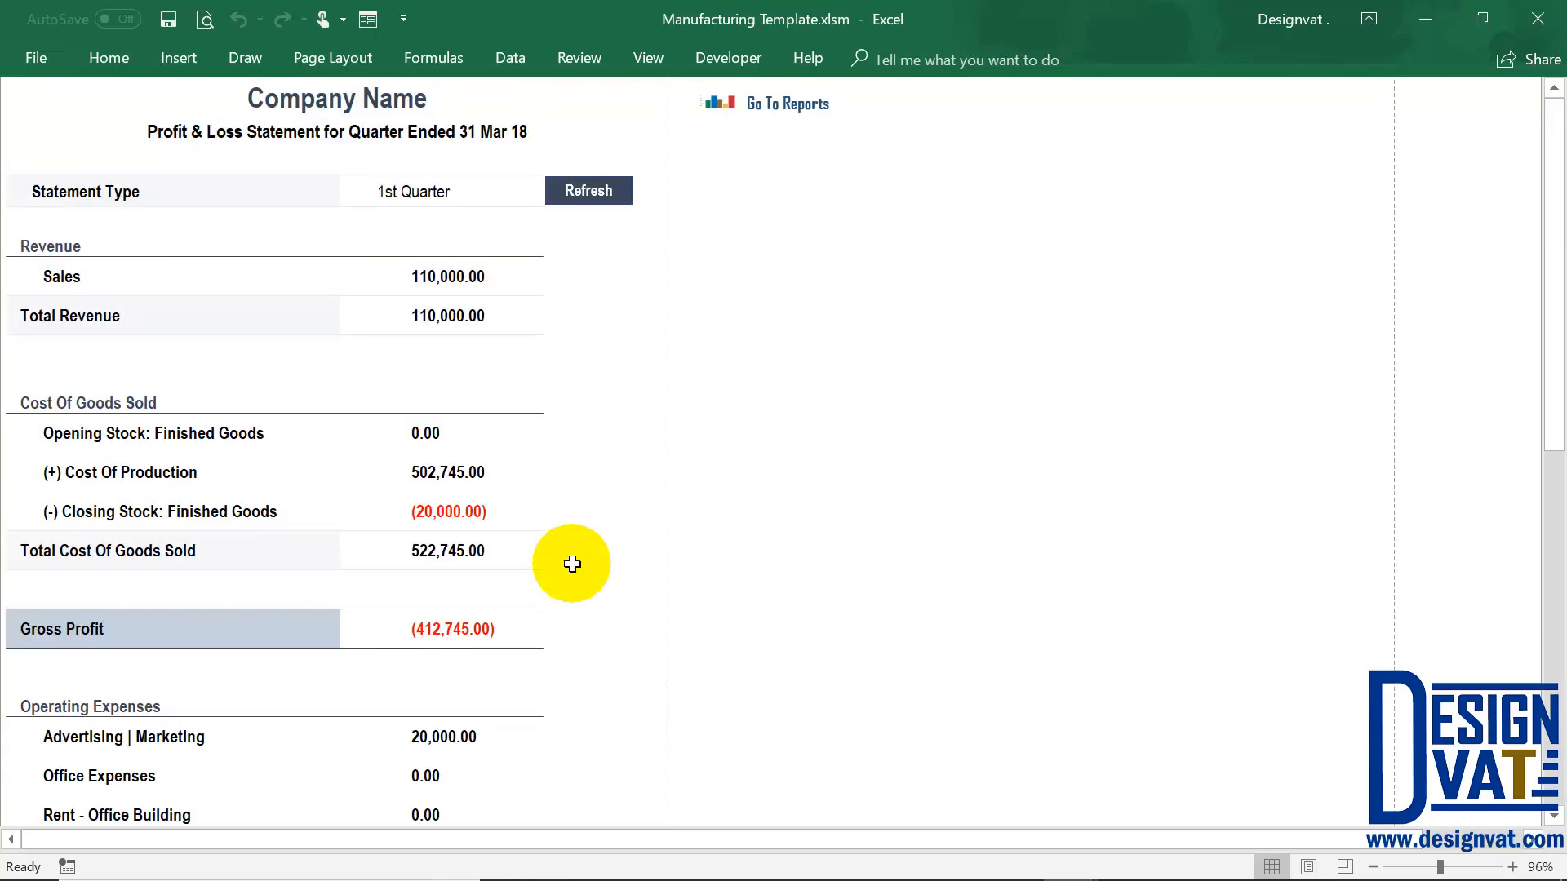
# Leave the income statement, review the sales, expense, raw material and production records in turn, and go back to the reports
pyautogui.click(796, 107)
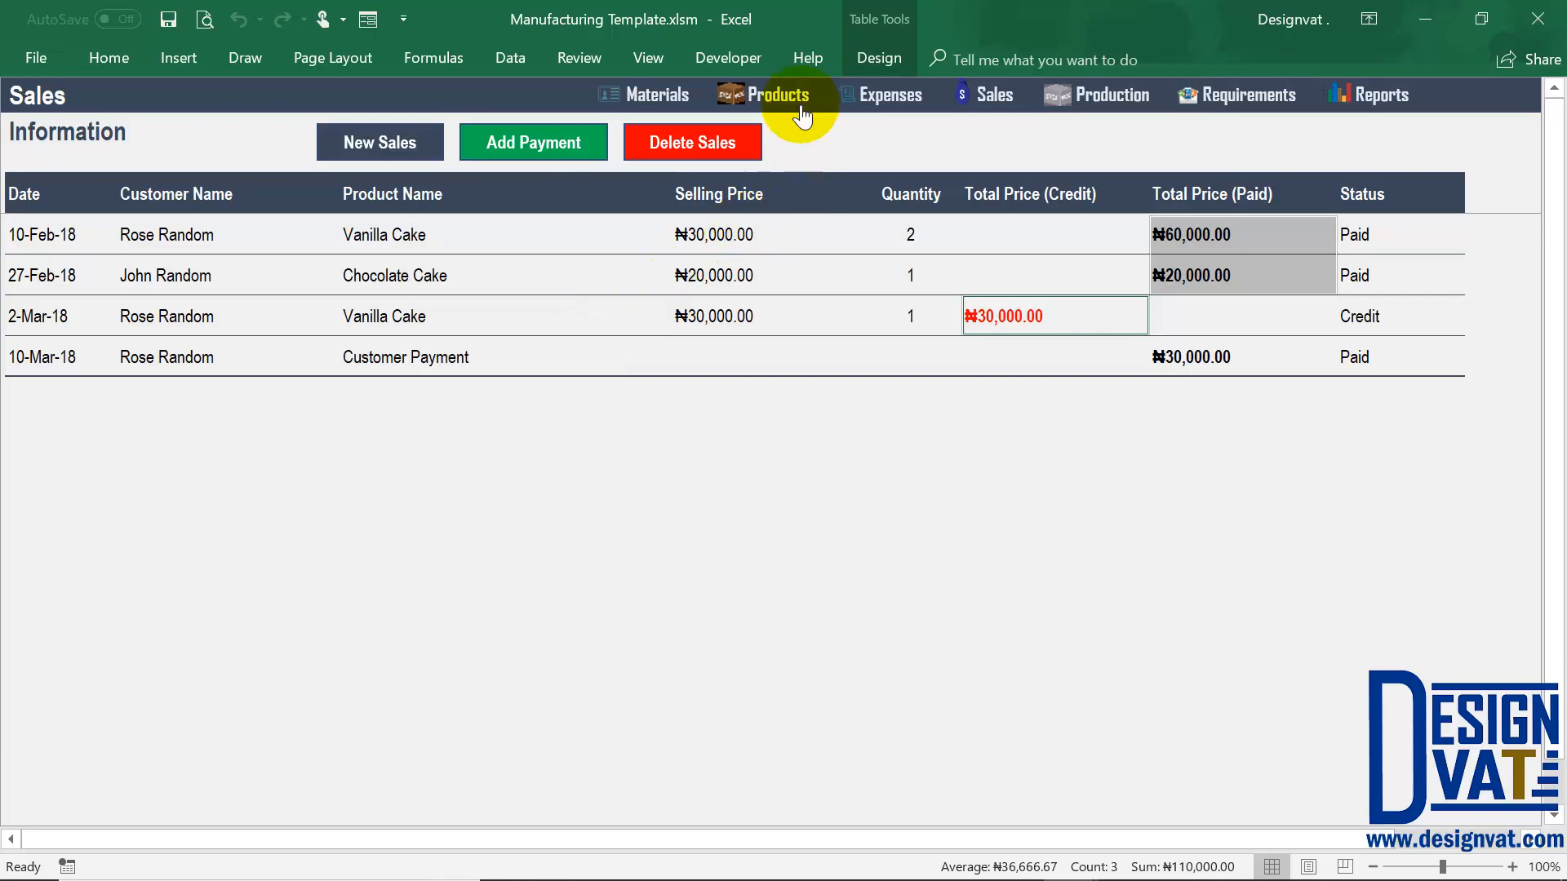
pyautogui.click(906, 96)
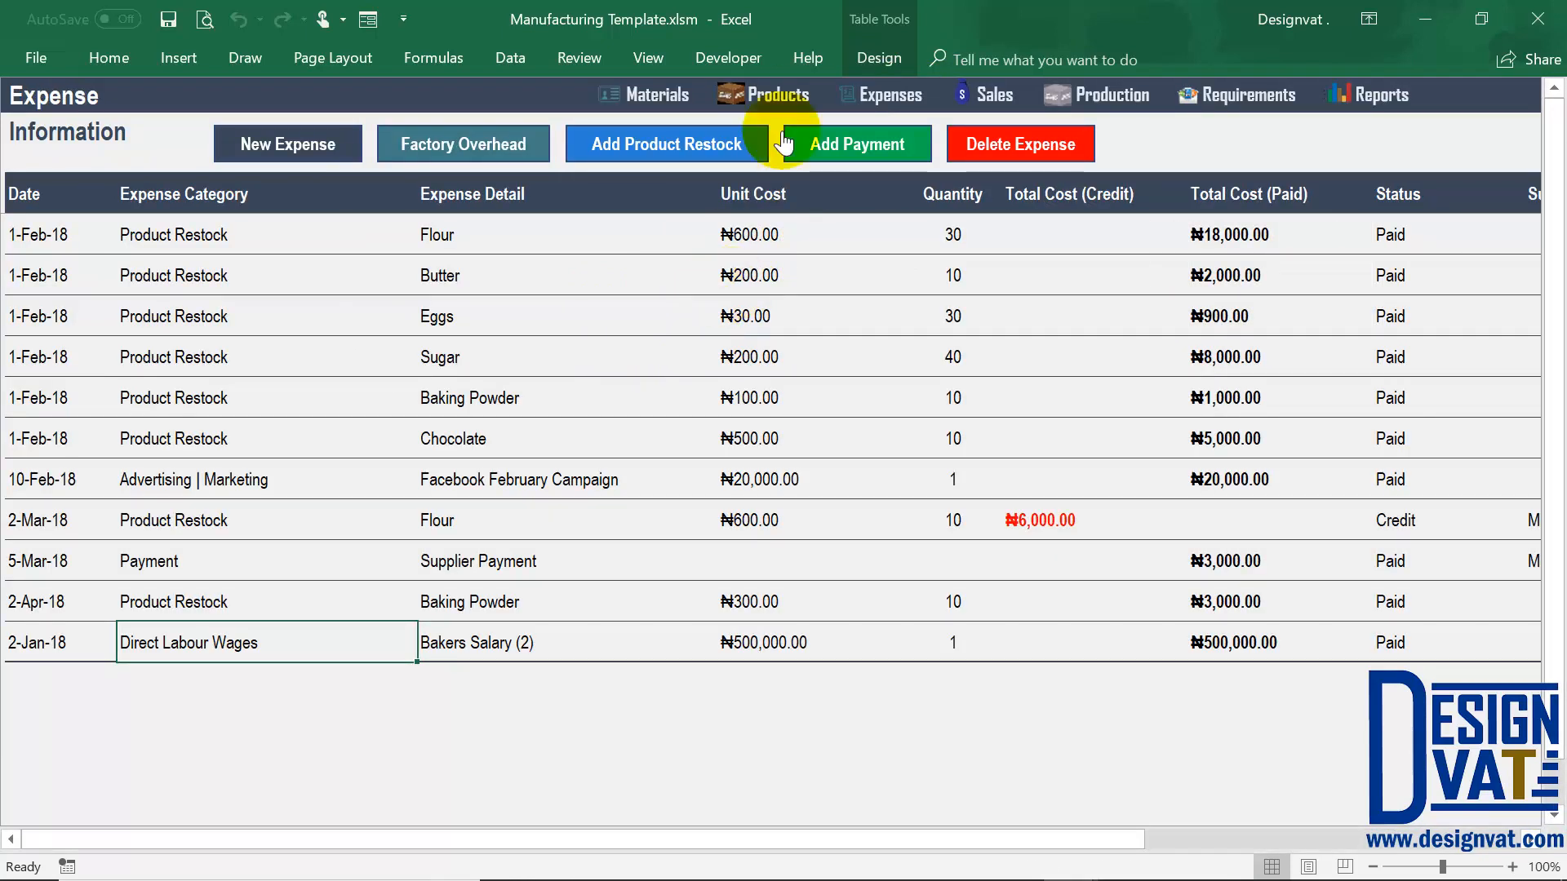
pyautogui.click(679, 96)
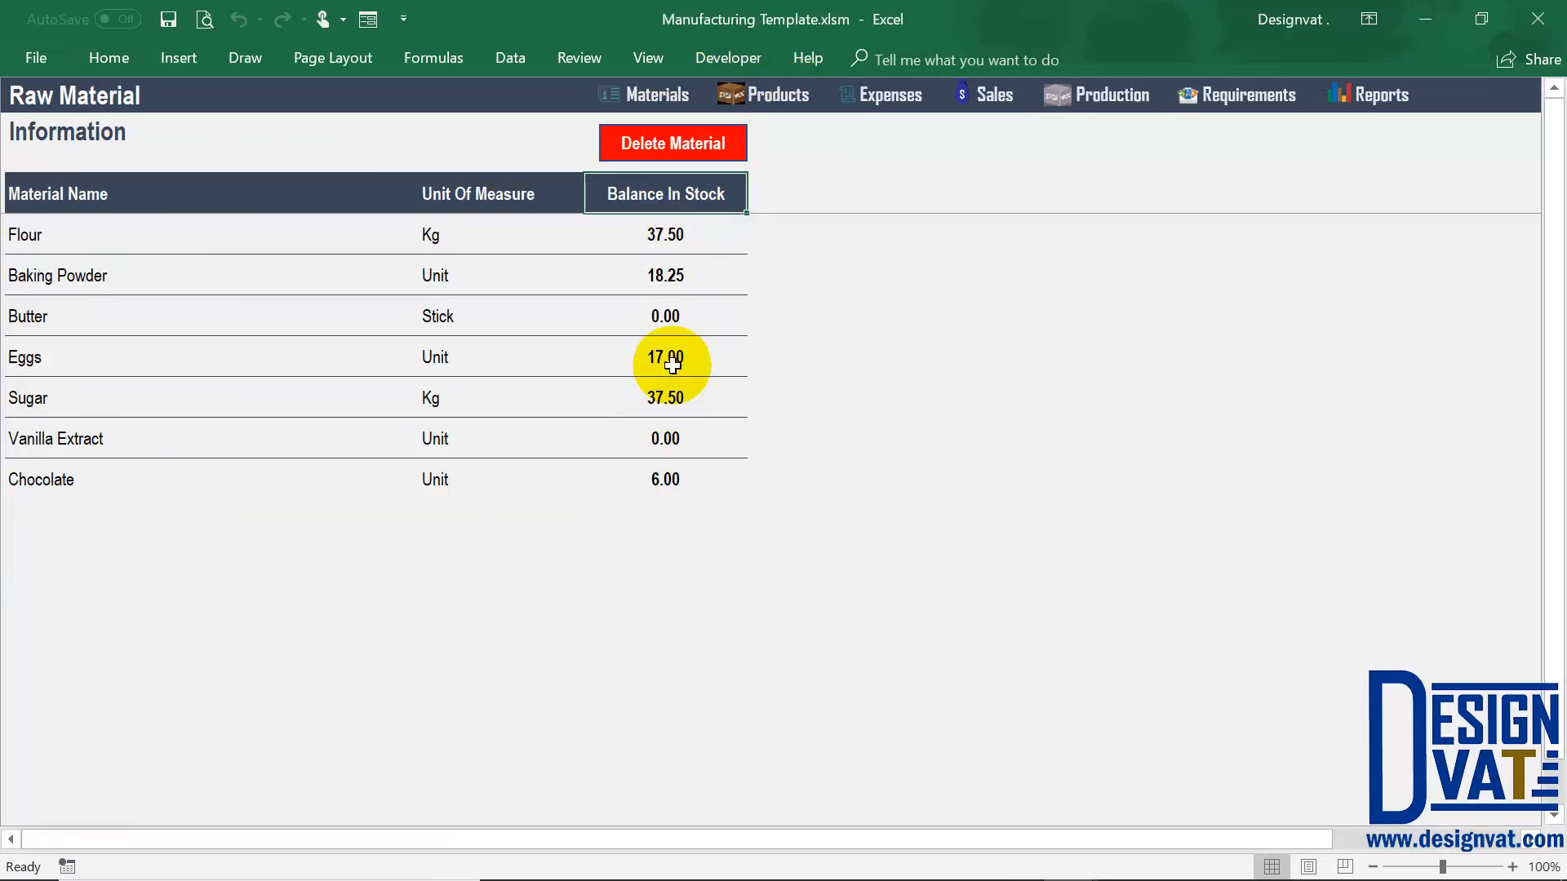
pyautogui.click(891, 94)
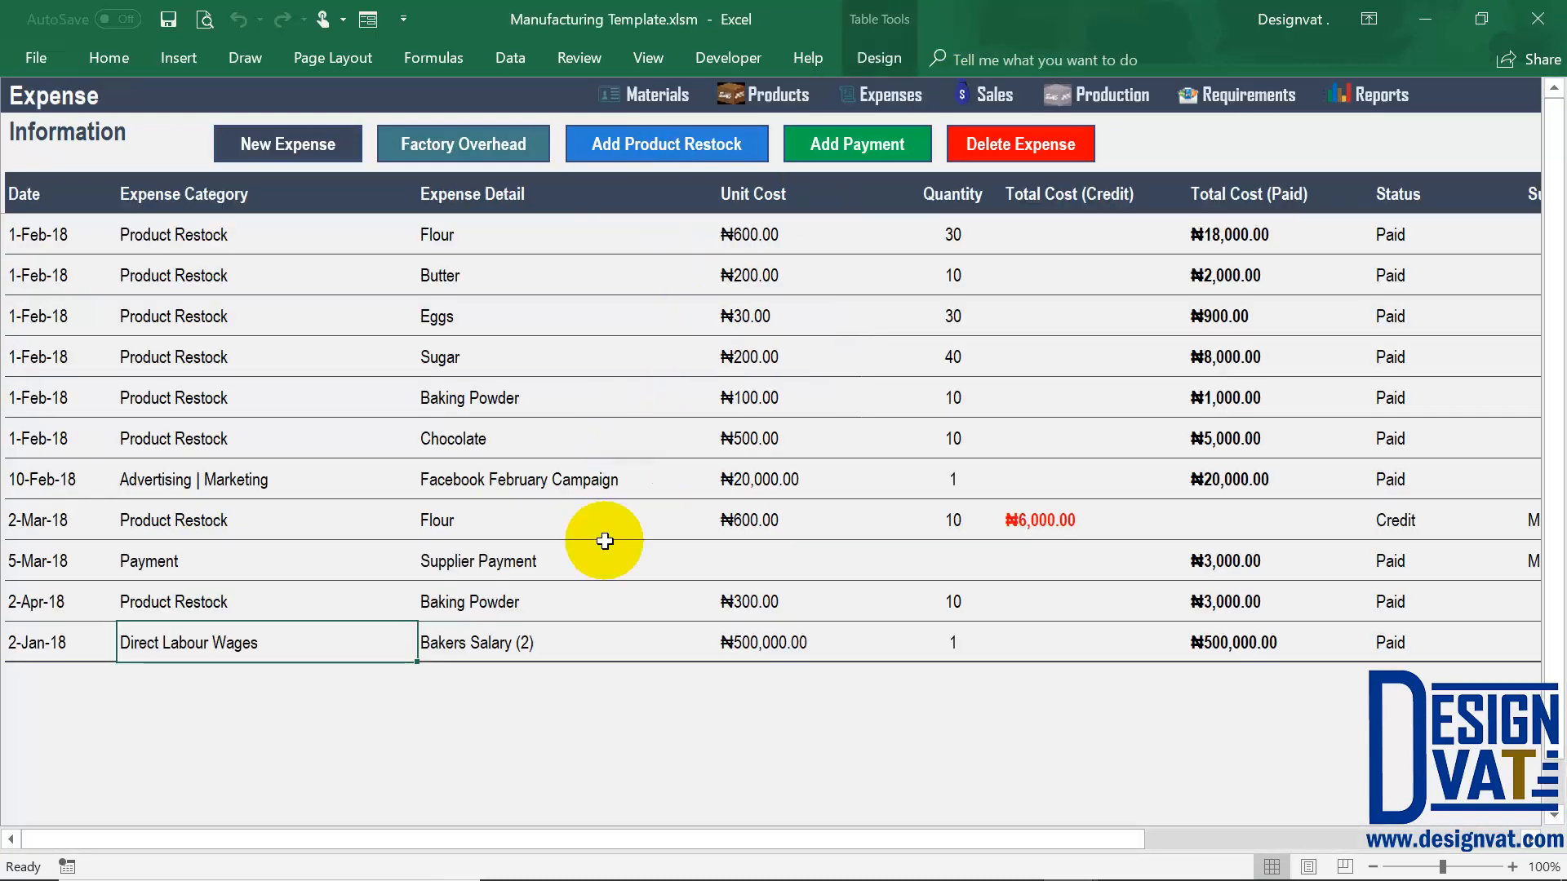
pyautogui.click(1112, 96)
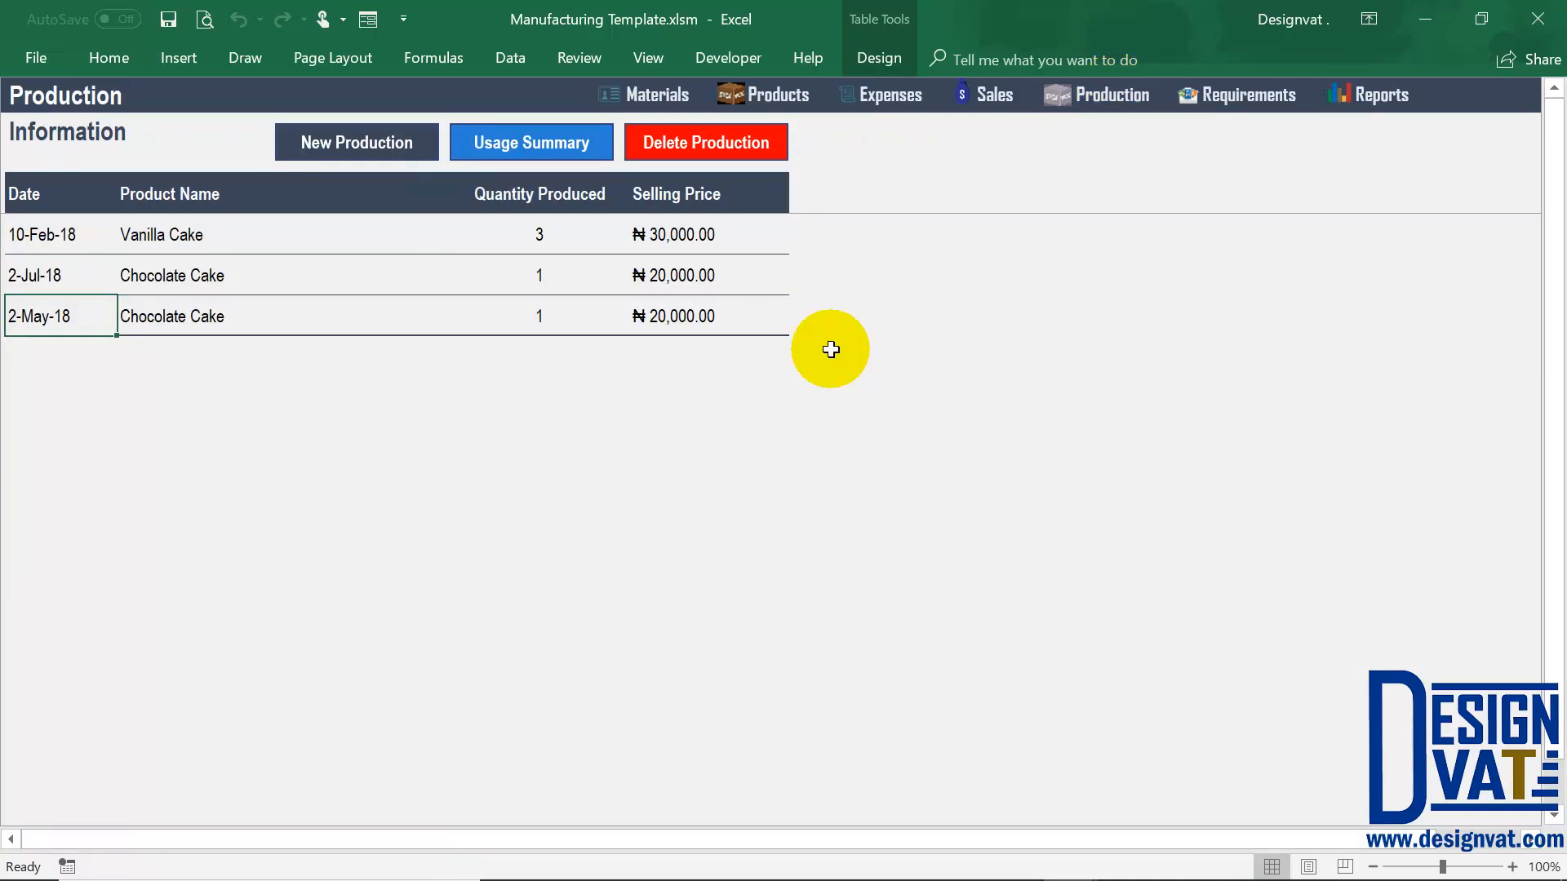
pyautogui.click(1390, 102)
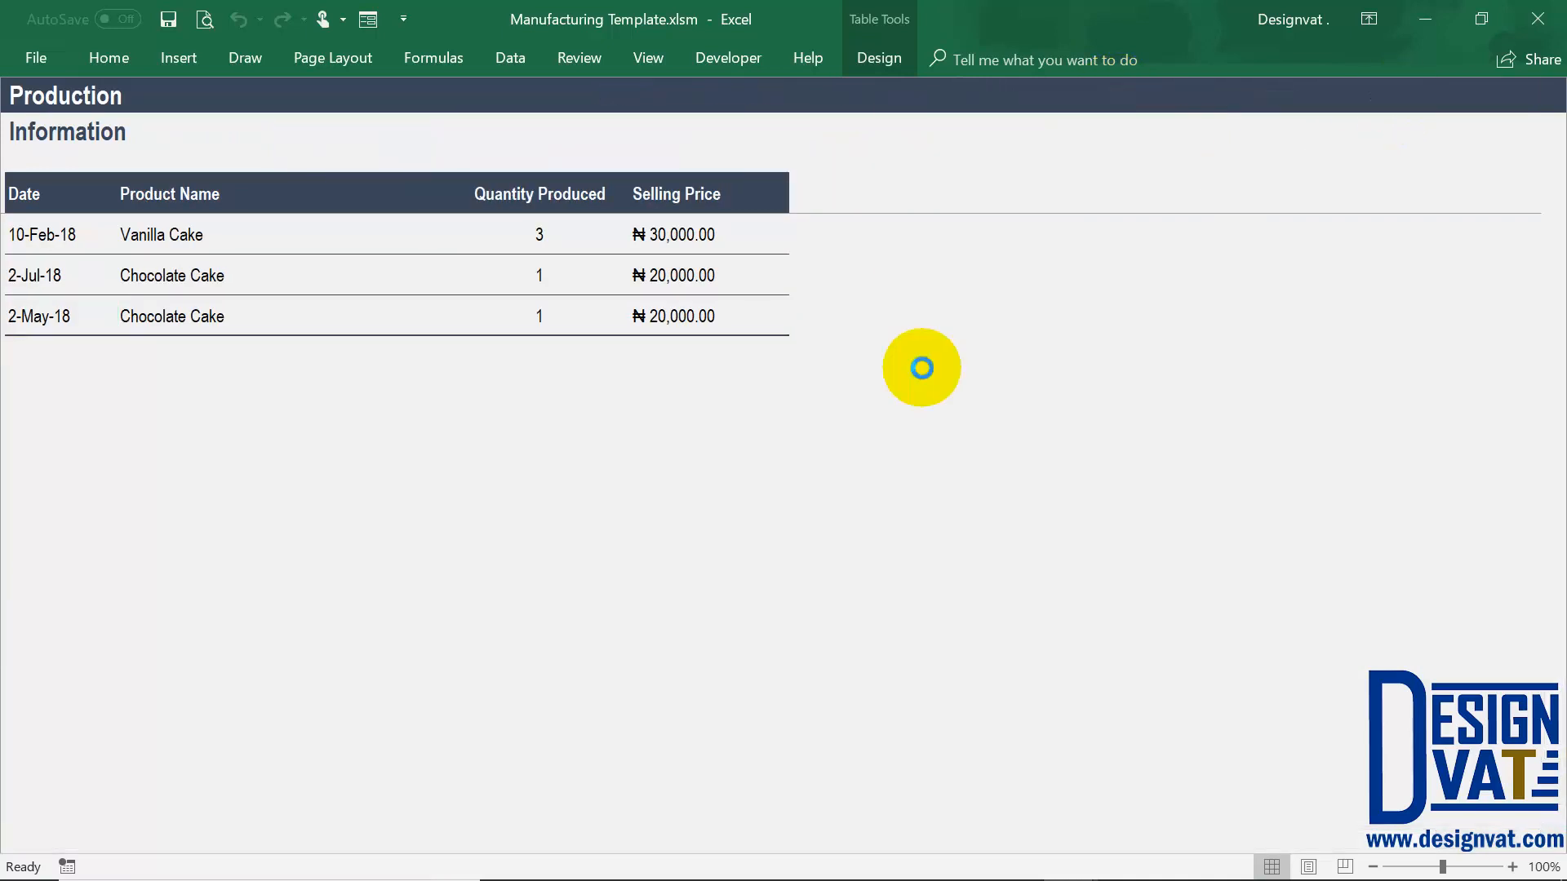